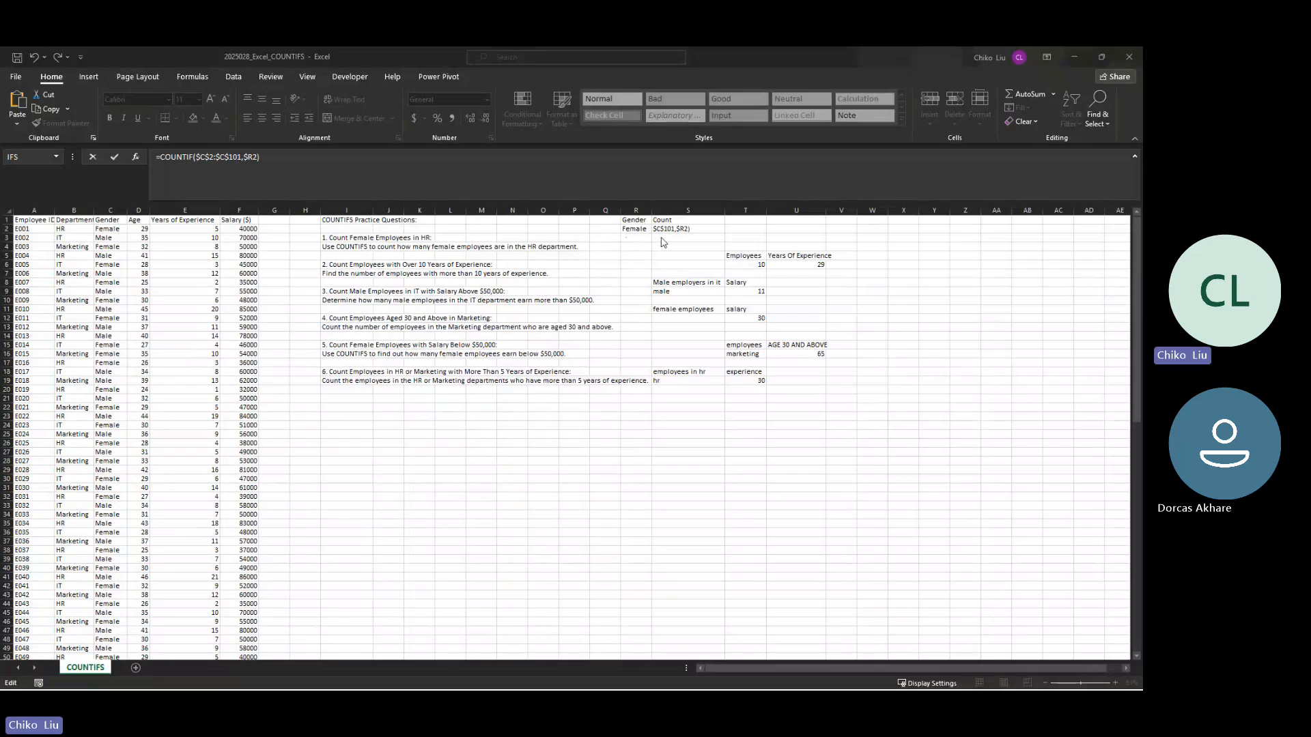
# Step: Examine the COUNTIF formula in cell S2, including its absolute range and criteria reference
pyautogui.click(658, 235)
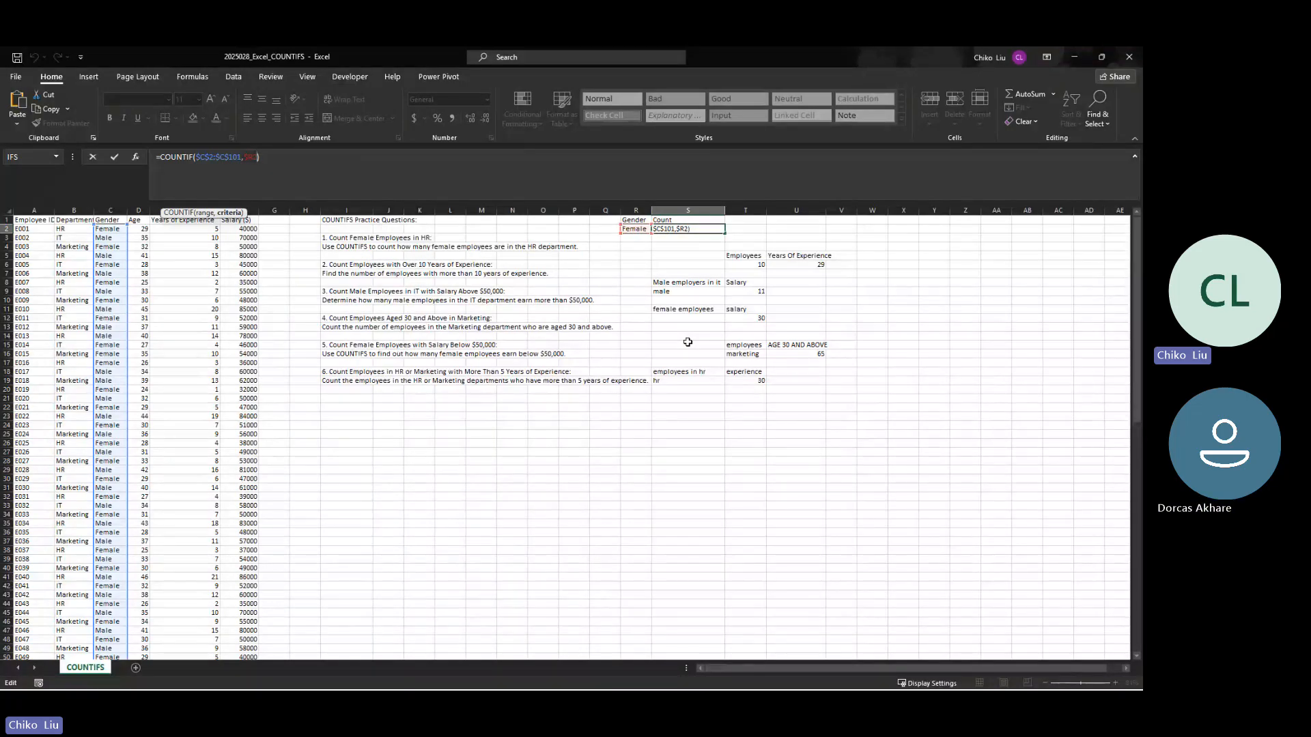
pyautogui.hotkey('ctrl', 'Return')
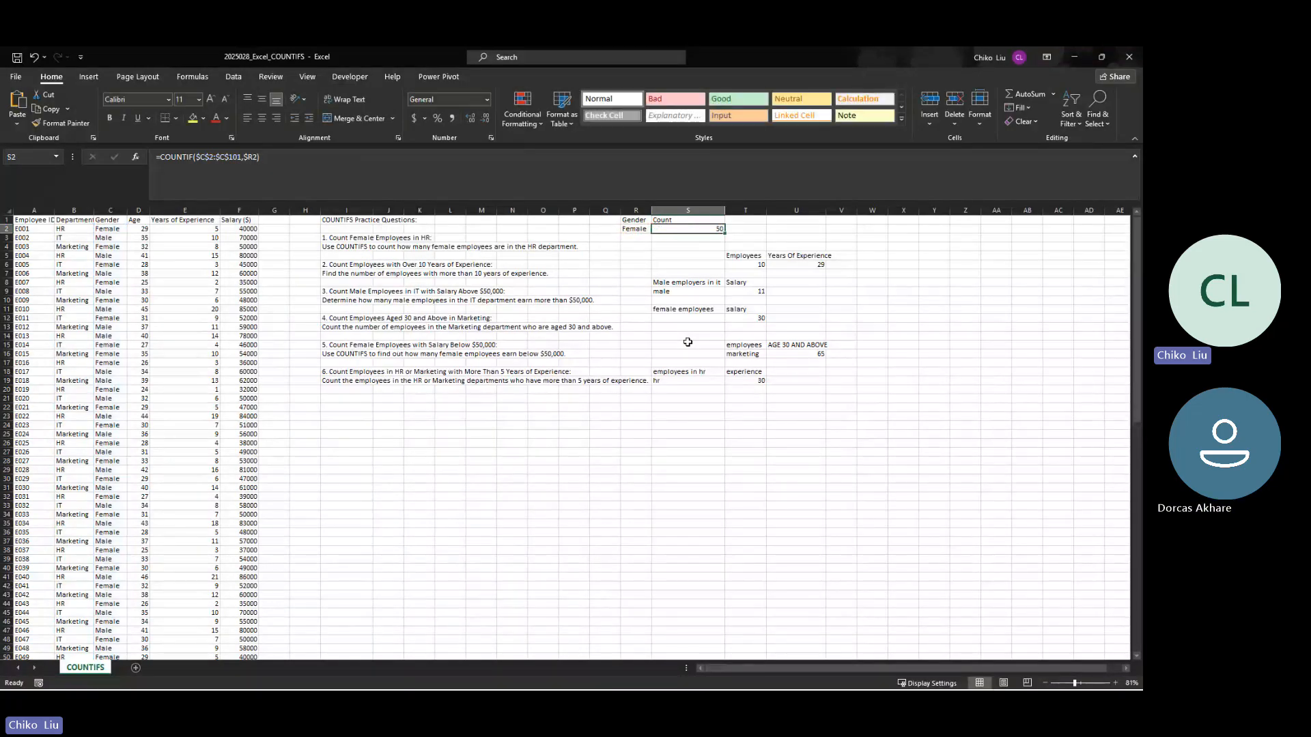
pyautogui.click(247, 158)
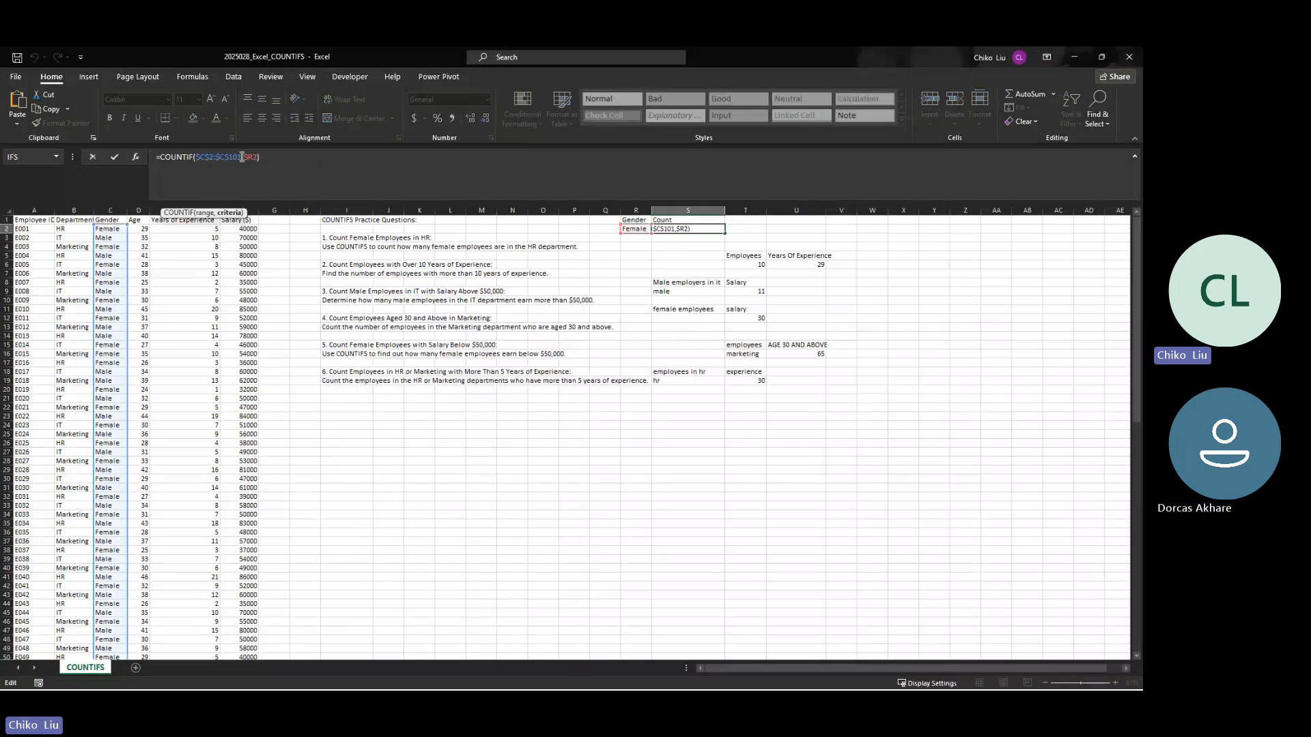
pyautogui.hotkey('ctrl', 'Return')
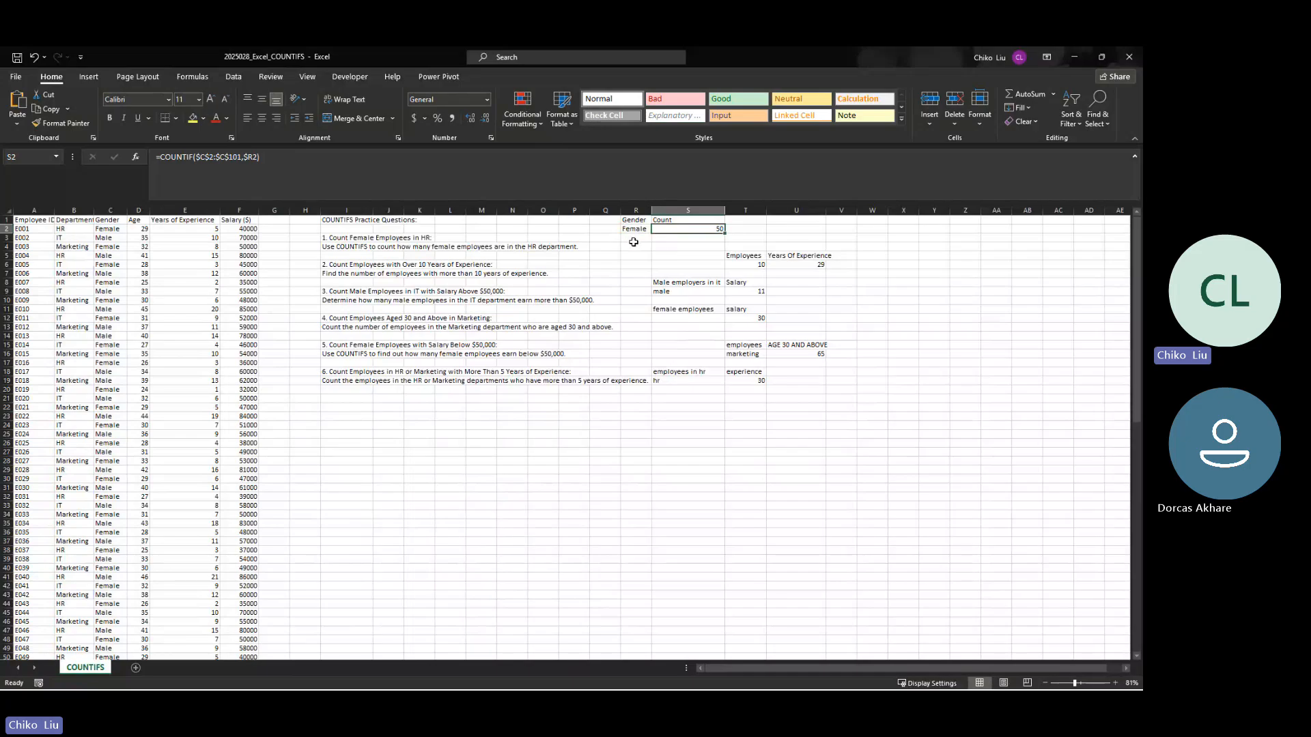
# Step: Copy the Gender and Count table in R1:S2 and paste it as values starting at I22
pyautogui.moveTo(637, 229); pyautogui.dragTo(676, 235)
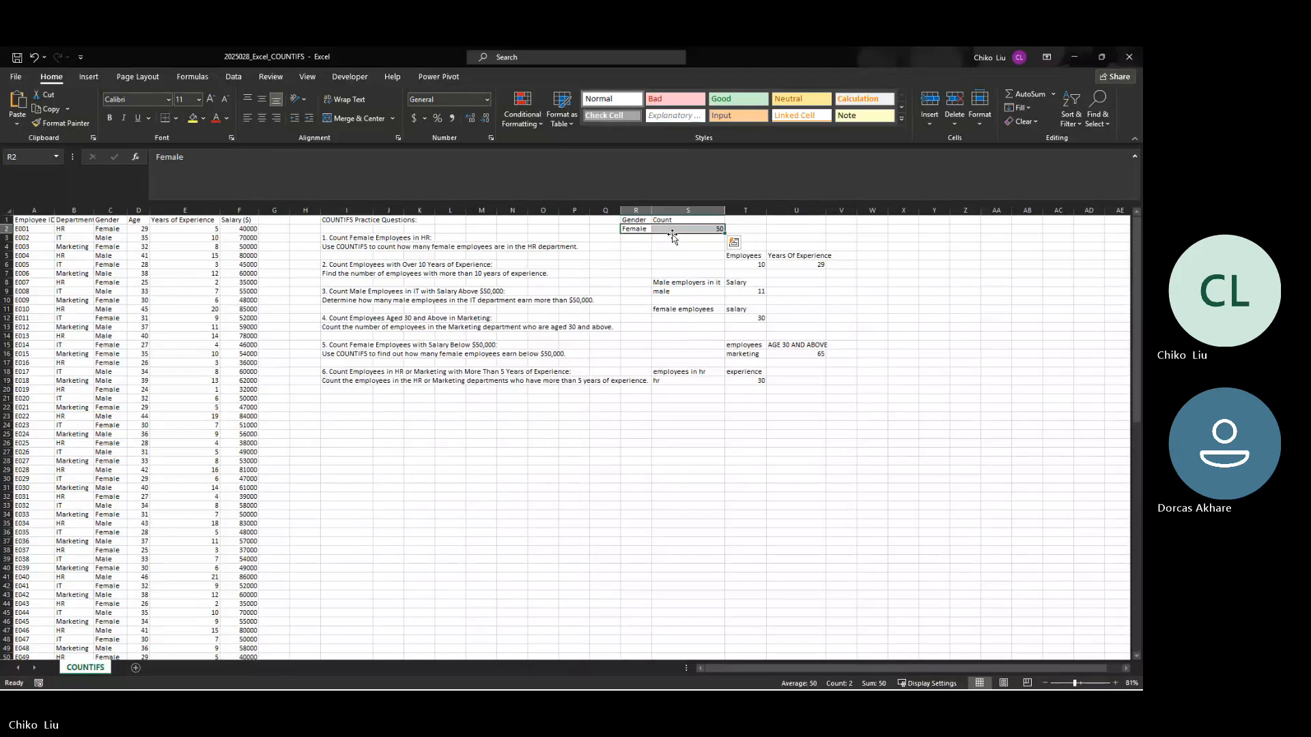
pyautogui.moveTo(640, 220); pyautogui.dragTo(683, 233)
pyautogui.hotkey('ctrl', 'c')
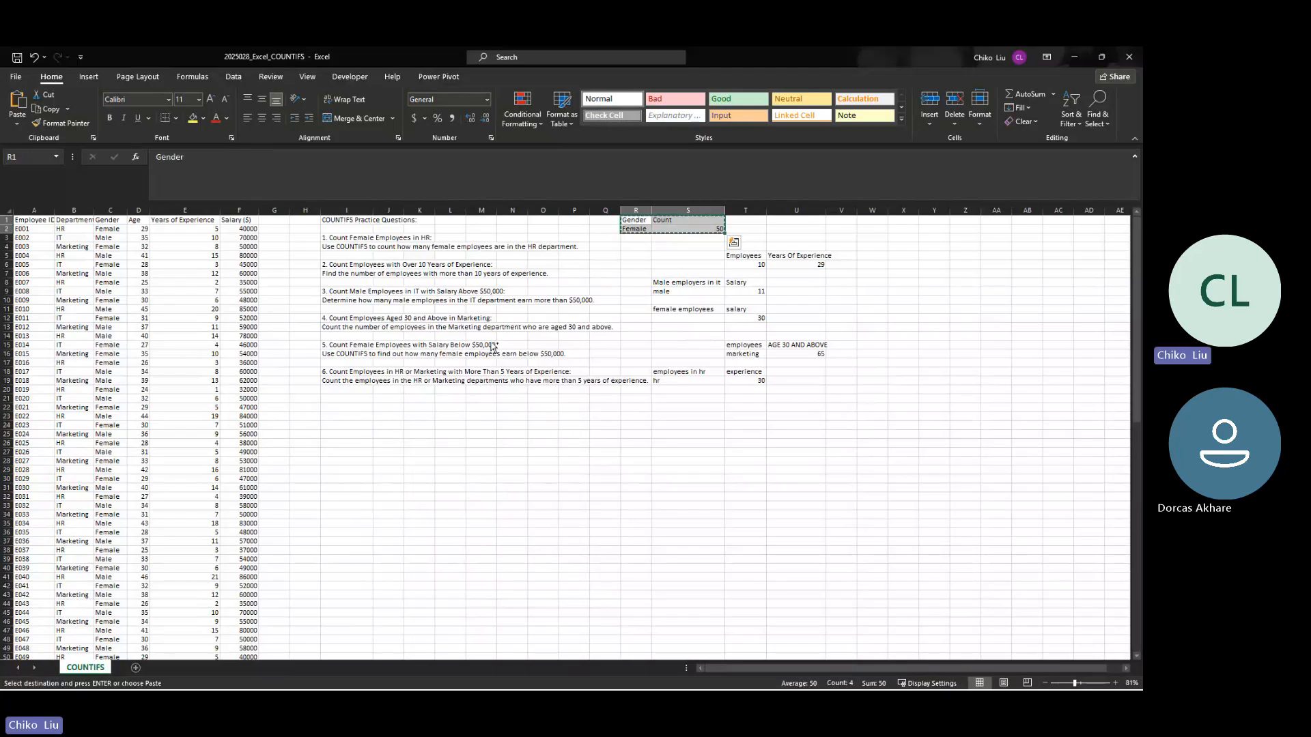
pyautogui.click(348, 408)
pyautogui.rightClick(348, 409)
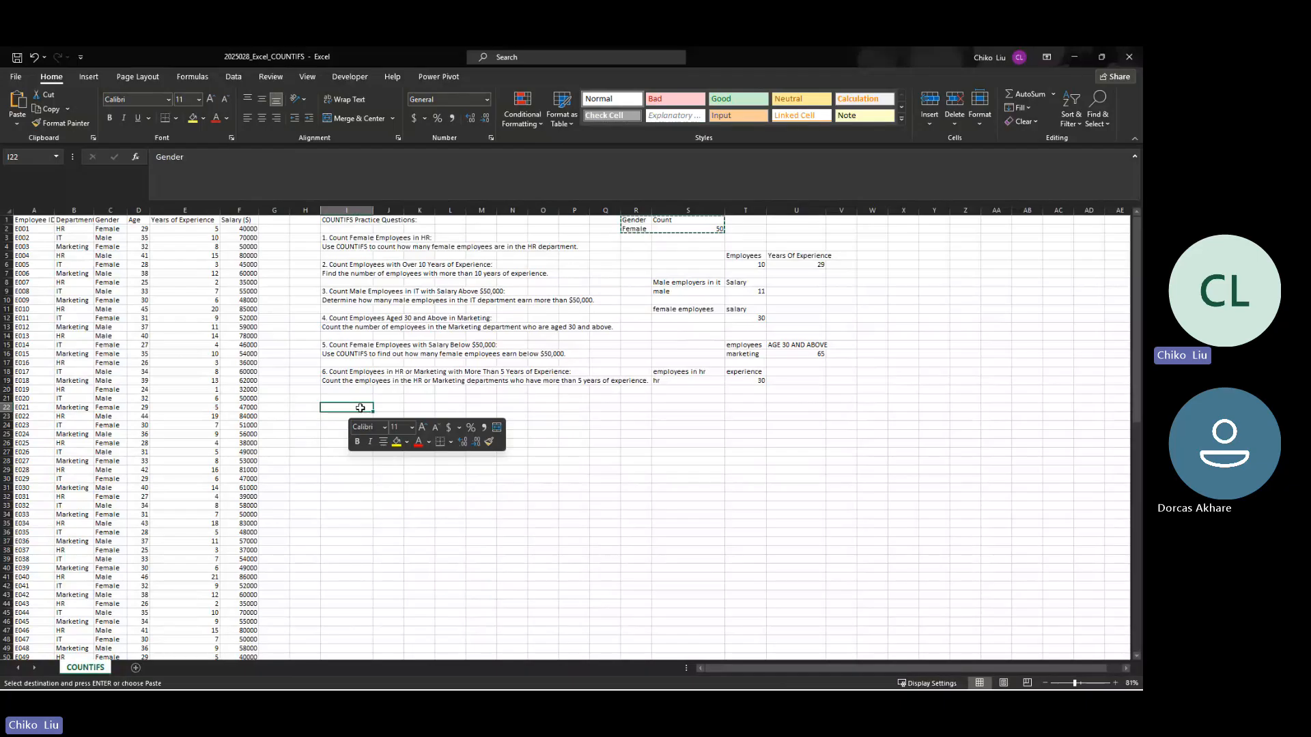
pyautogui.click(389, 152)
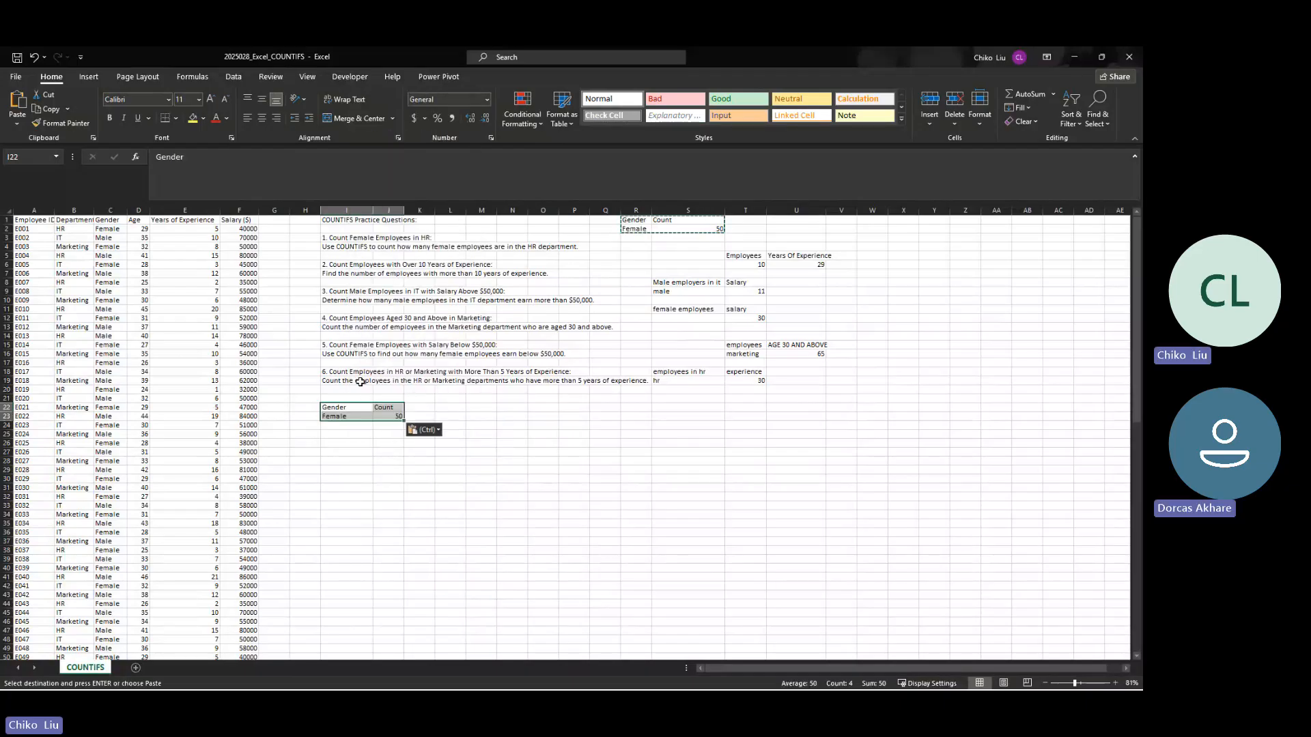
# Step: Clear the pasted count in J23 and enter Male below Female in I24
pyautogui.click(382, 416)
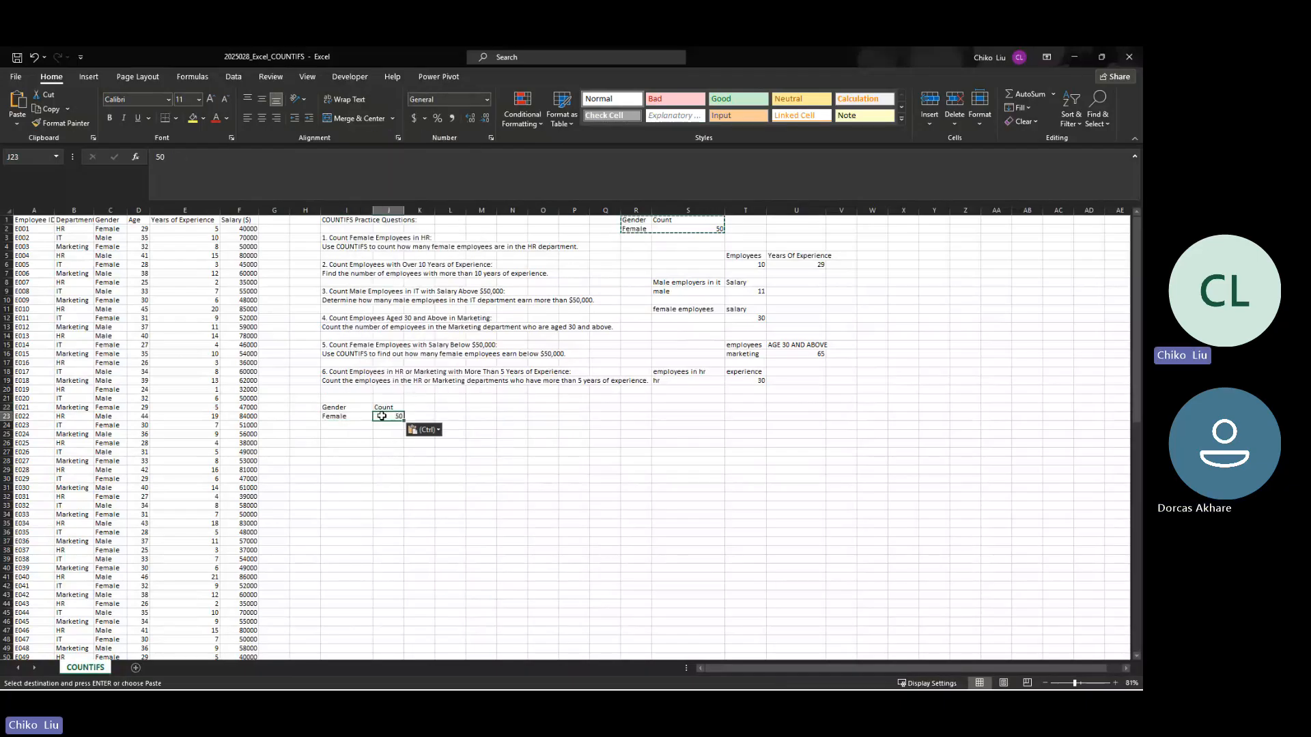
pyautogui.press('Delete')
pyautogui.click(344, 426)
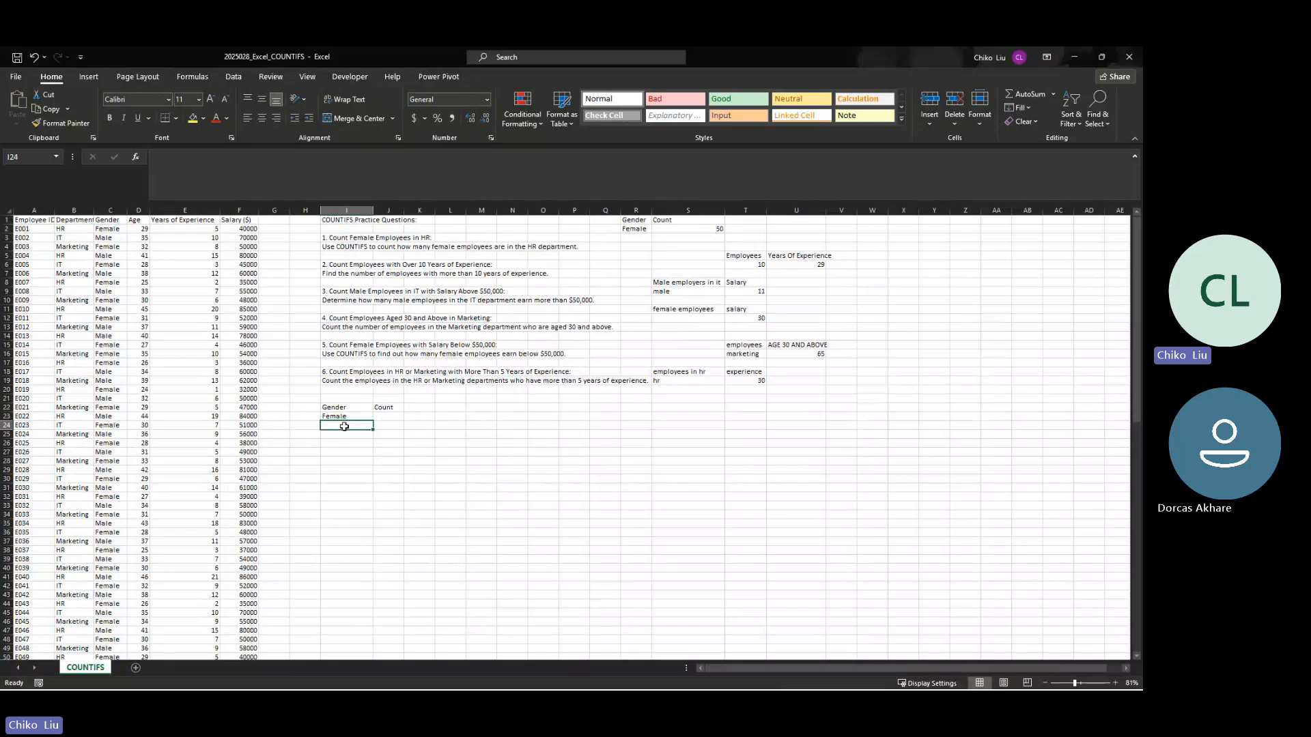
pyautogui.write('Male`')
pyautogui.hotkey('ctrl', 'Return')
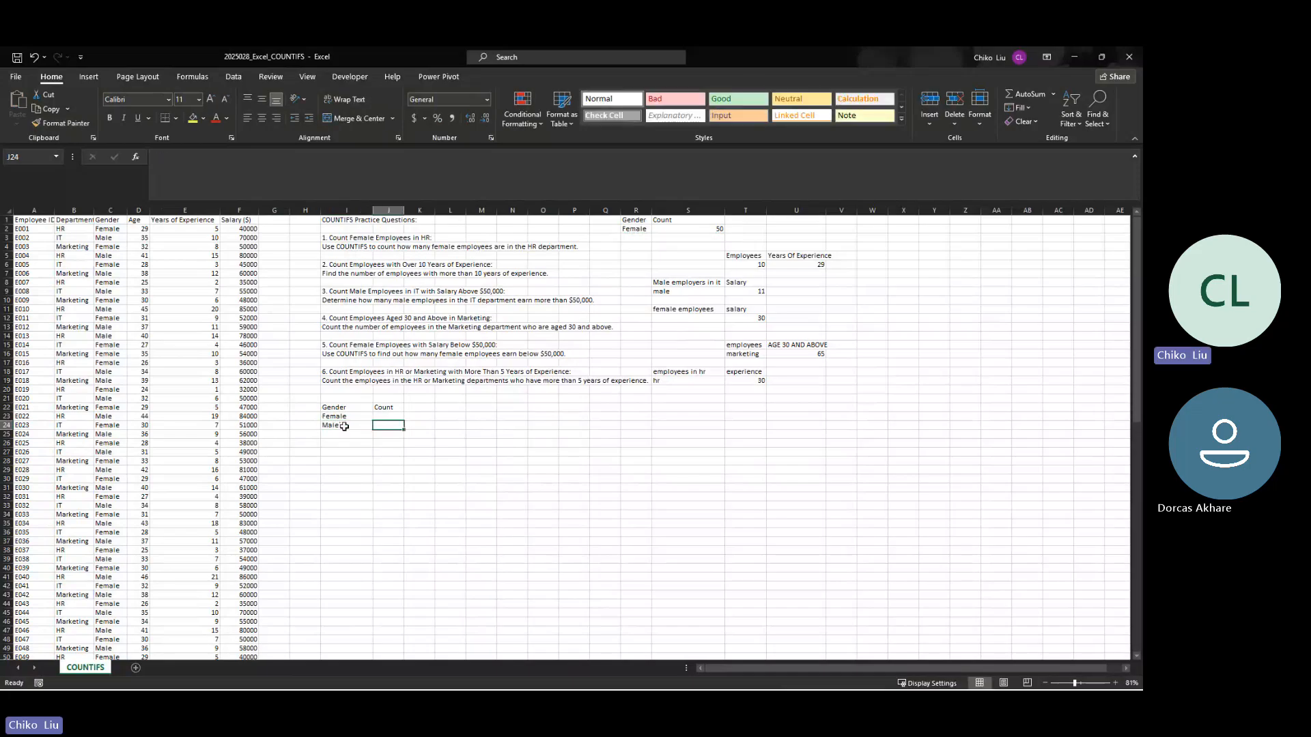
pyautogui.write('Mal')
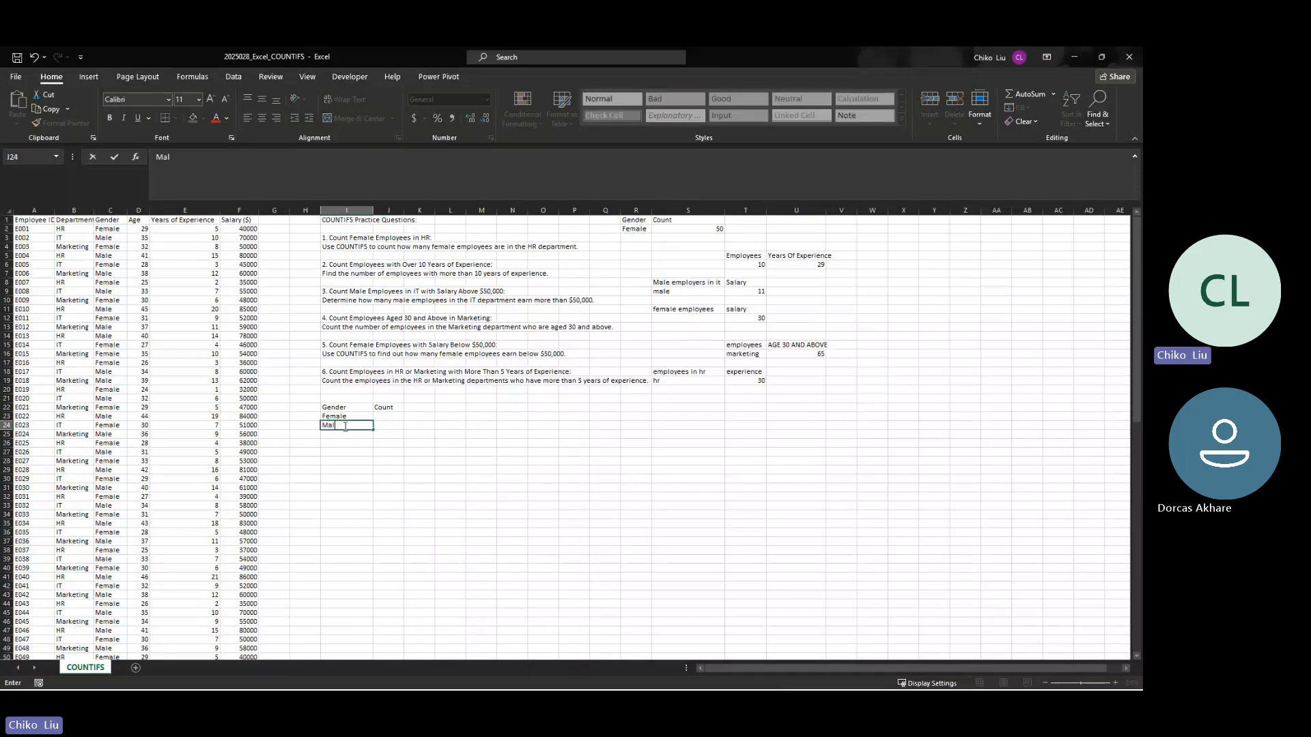
pyautogui.write('e')
pyautogui.press('Tab')
# Step: Begin a COUNTIF formula in J23 with the gender data C2:C101 as its relative range
pyautogui.press('Up')
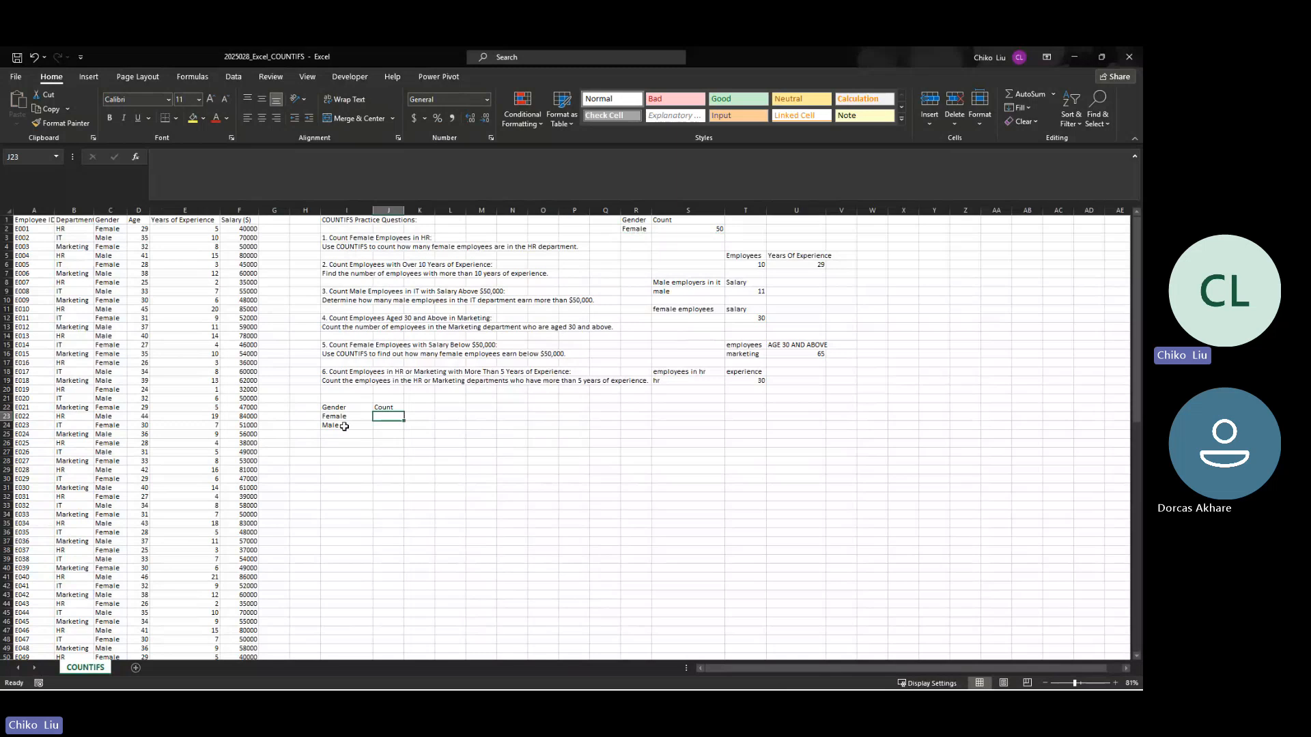
pyautogui.write('=count')
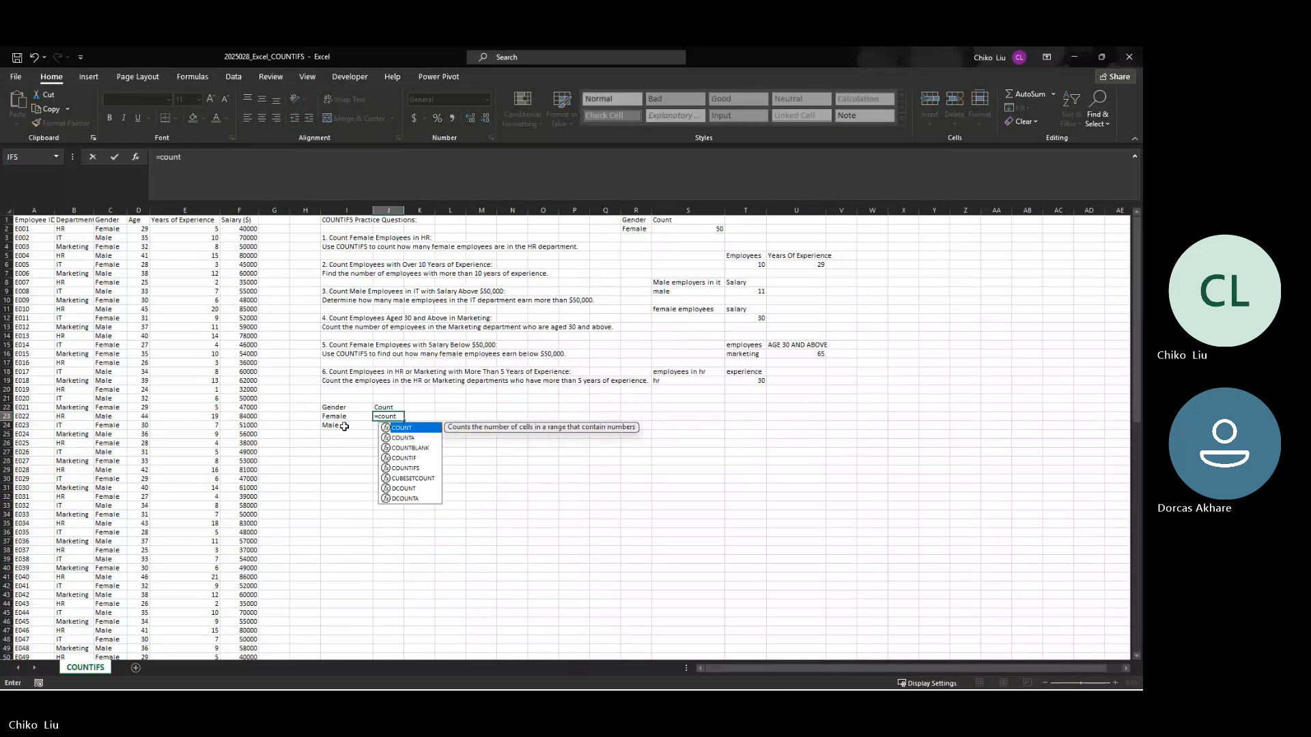
pyautogui.write('if')
pyautogui.press('Tab')
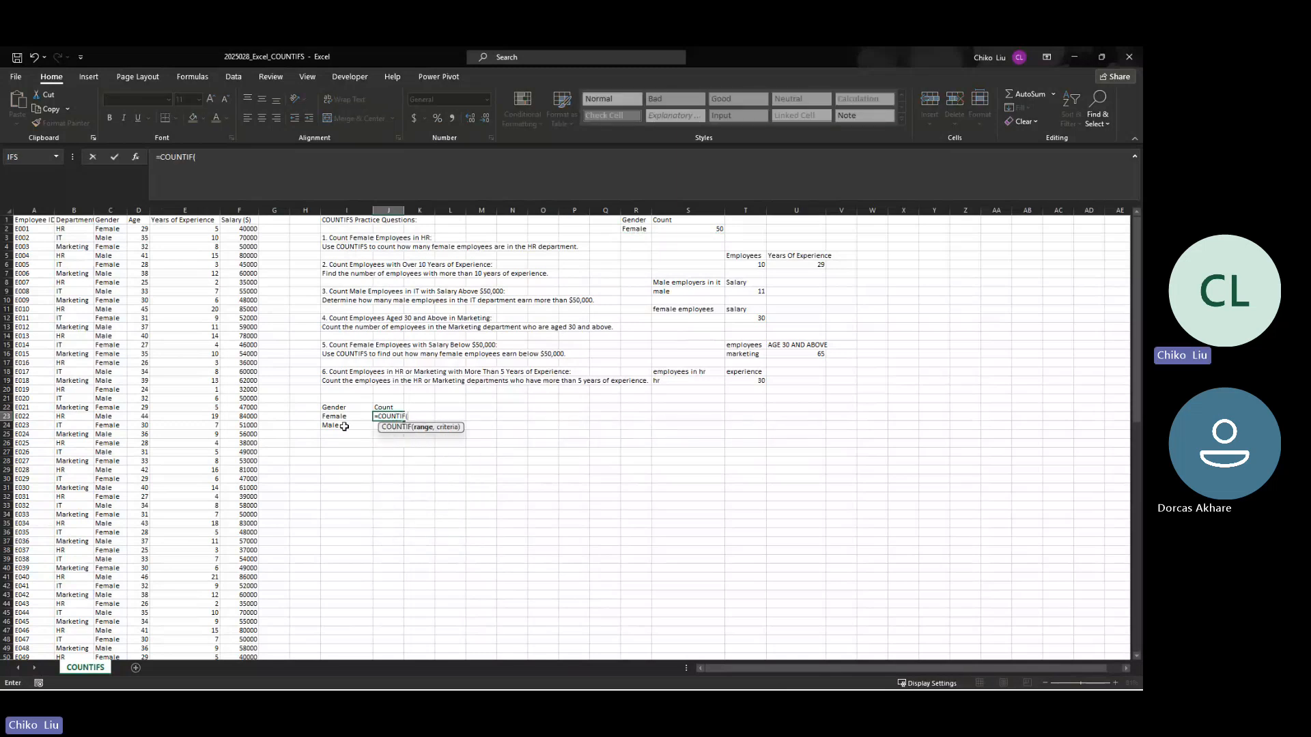
pyautogui.press('Left')
pyautogui.press('Left')
pyautogui.press('Left')
pyautogui.press('Left')
pyautogui.press('Left')
pyautogui.press('Left')
pyautogui.press('Left')
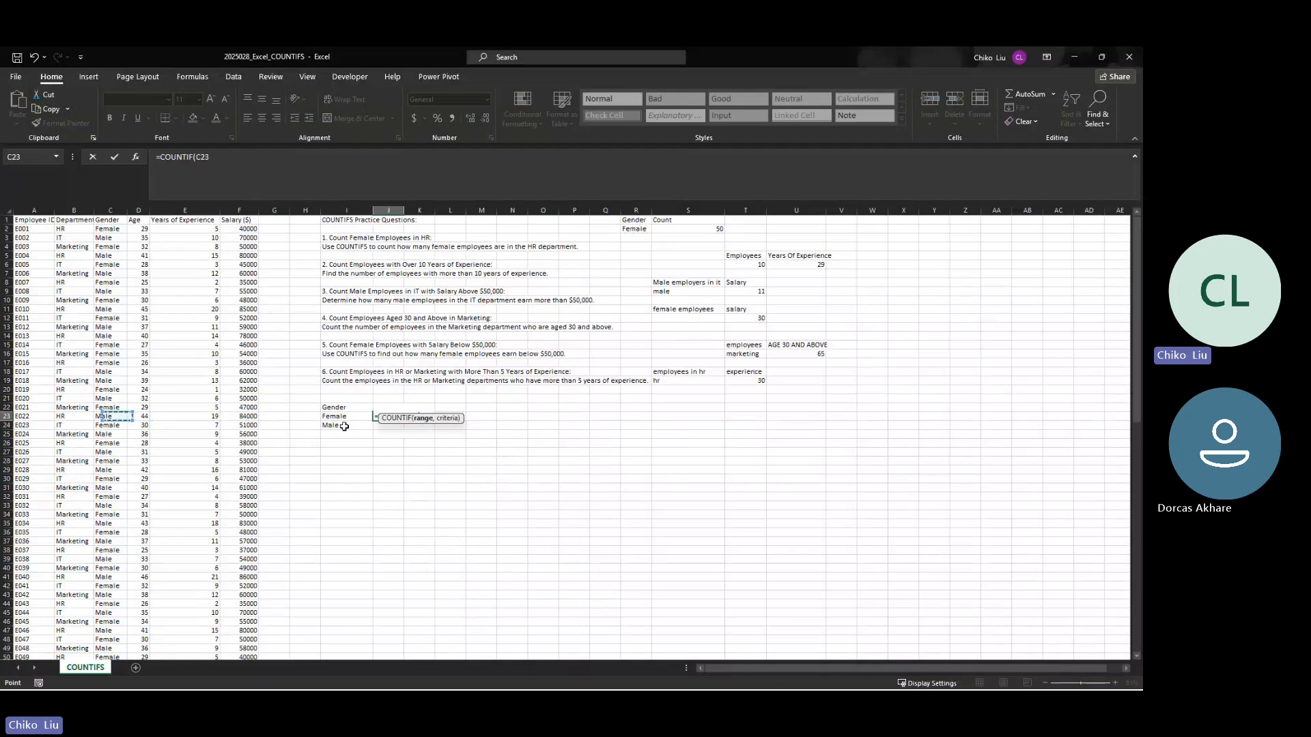
pyautogui.hotkey('ctrl', 'Up')
pyautogui.press('Down')
pyautogui.hotkey('ctrl', 'shift', 'Down')
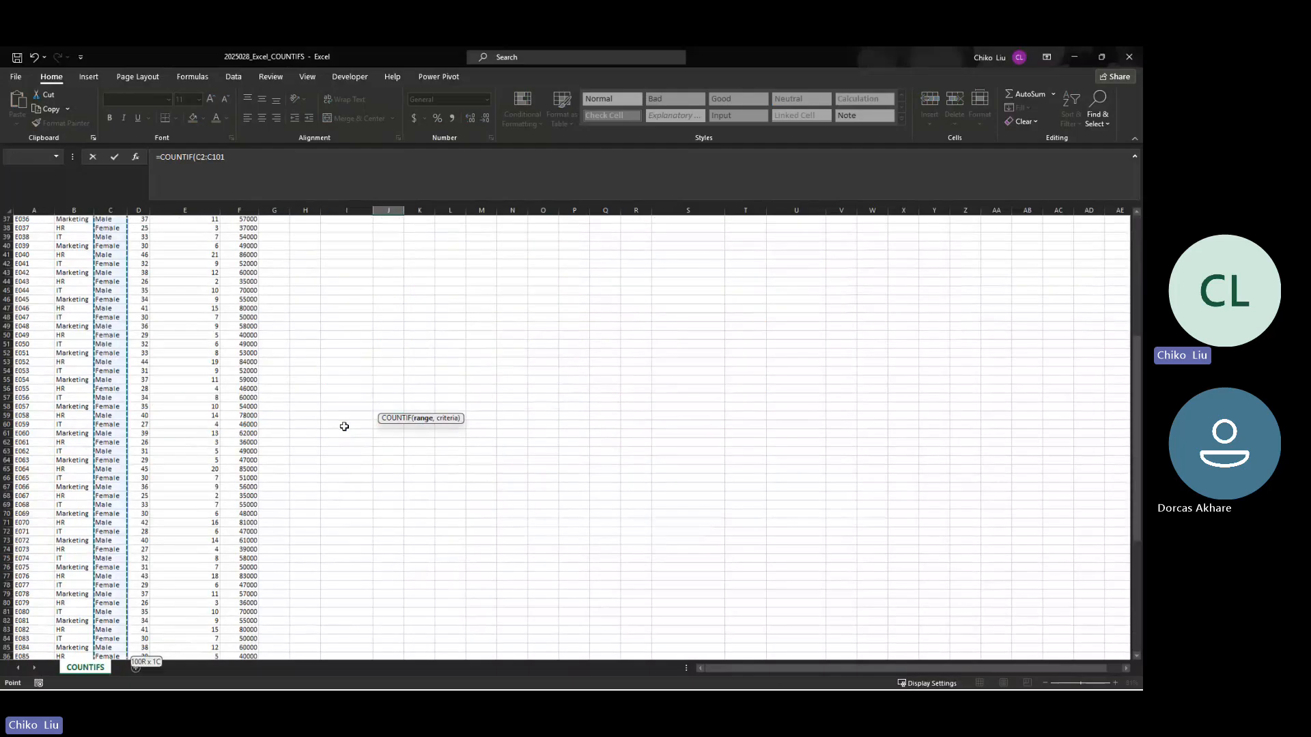
# Step: Complete the J23 COUNTIF formula with cell I23 as the criterion
pyautogui.write(',')
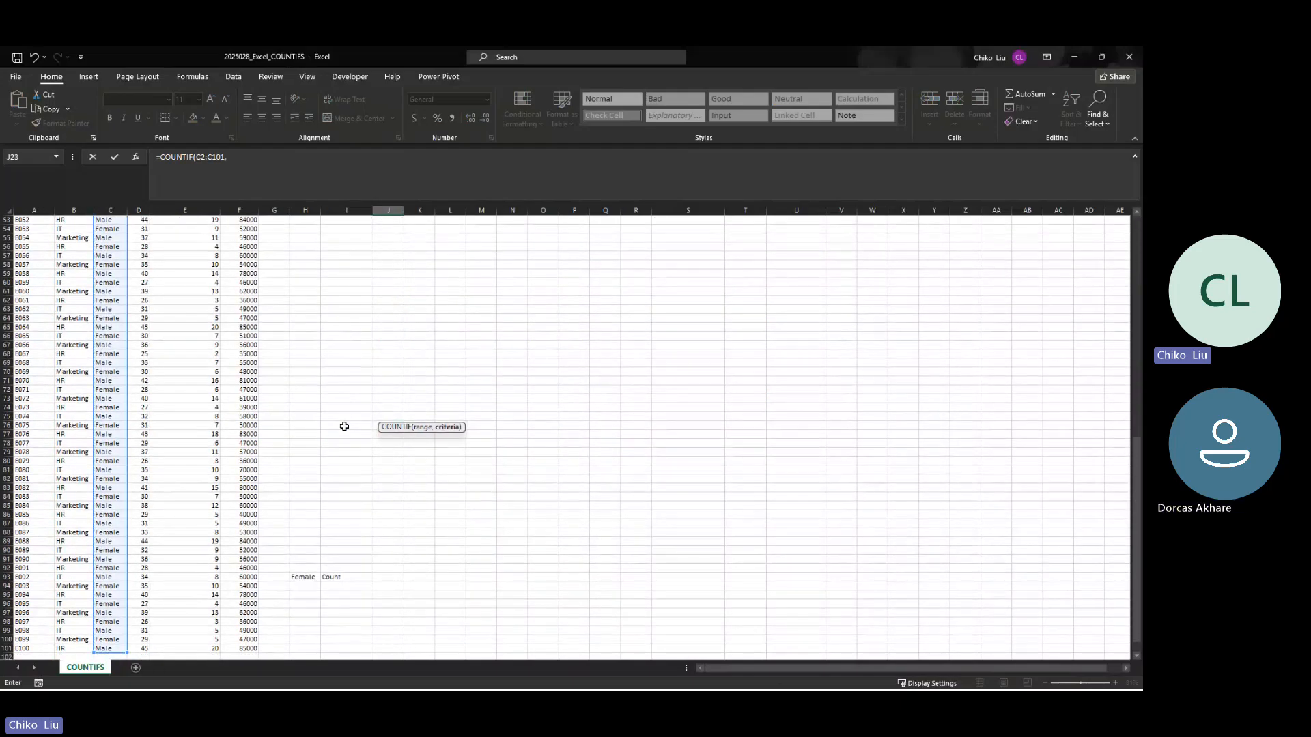
pyautogui.press('Up')
pyautogui.press('Left')
pyautogui.press('Down')
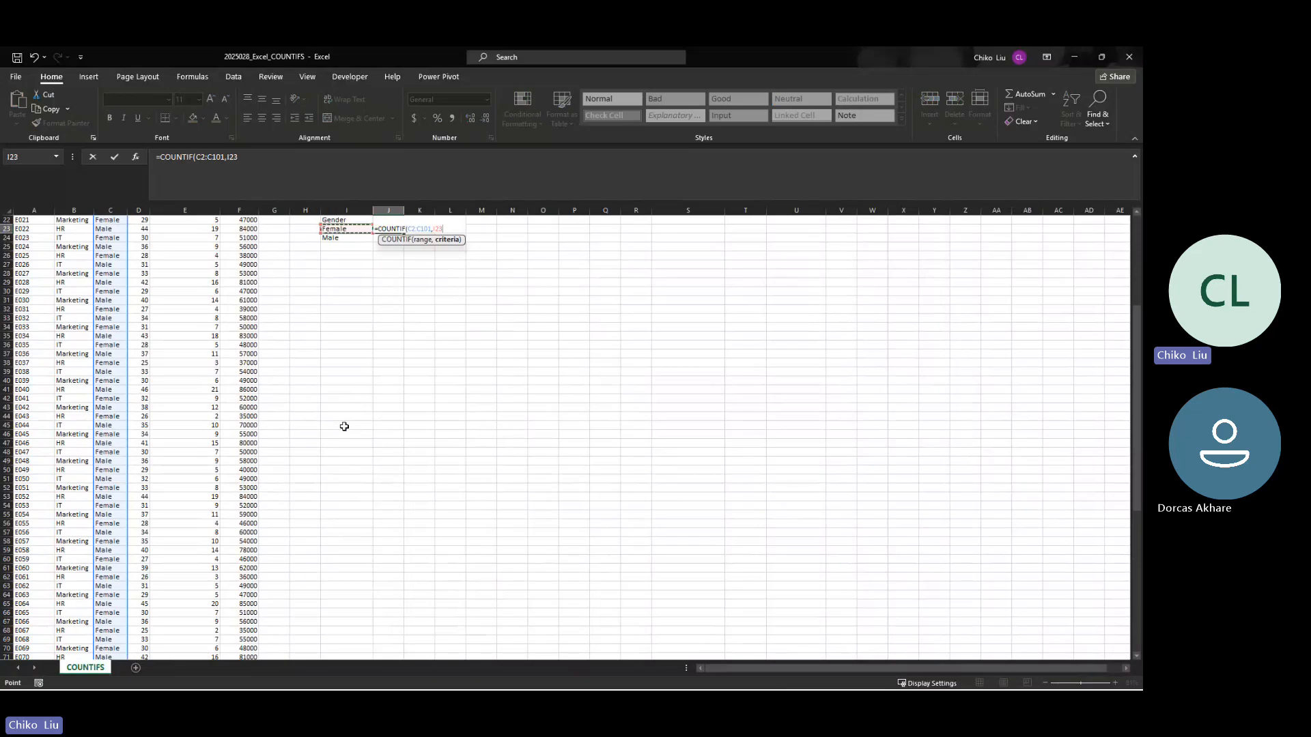
pyautogui.write(')')
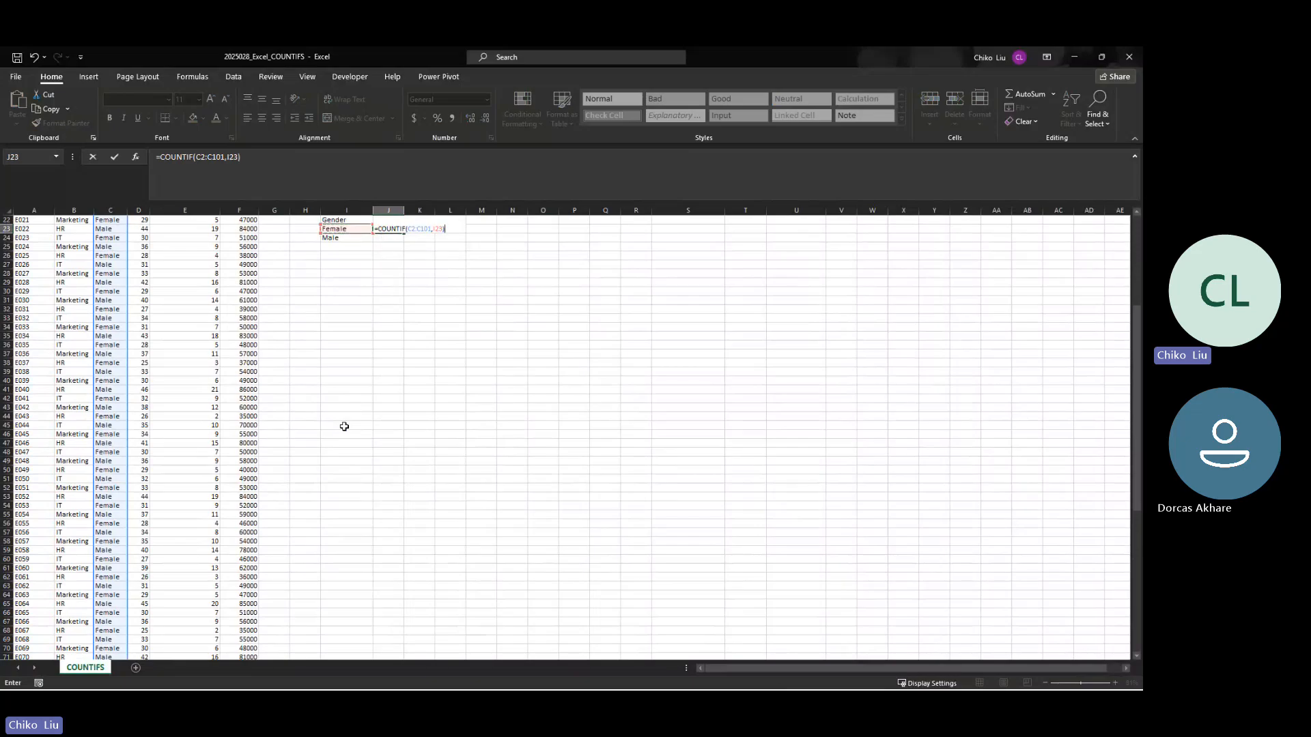
pyautogui.hotkey('ctrl', 'Return')
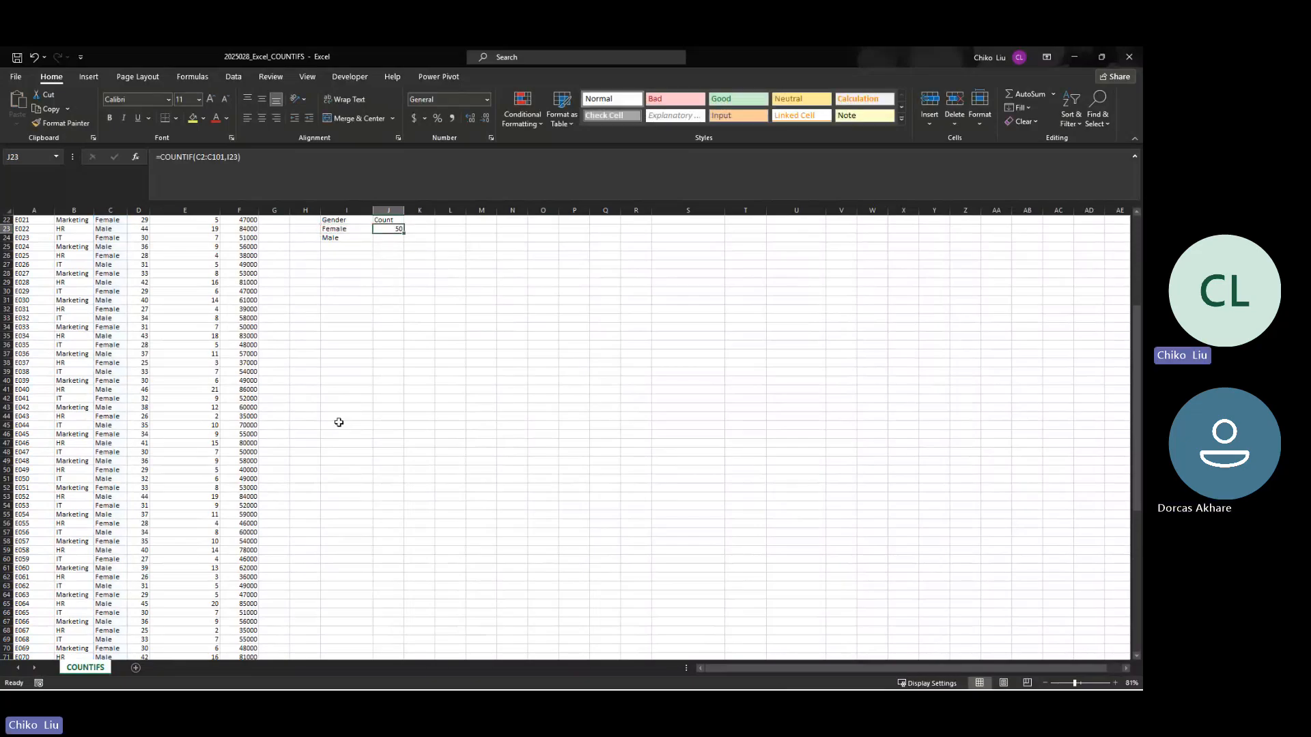
# Step: Fill the COUNTIF formula from J23 down to J24 and compare the references in both cells
pyautogui.click(383, 237)
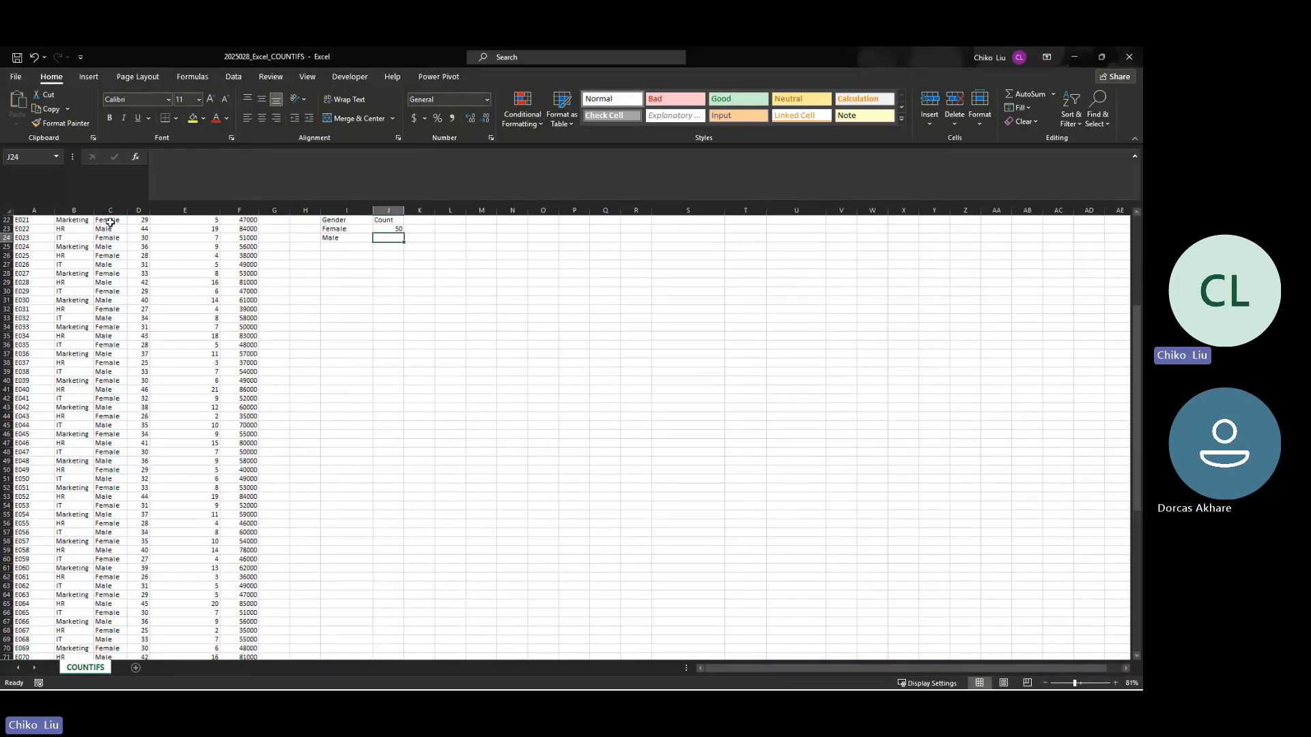
pyautogui.click(396, 230)
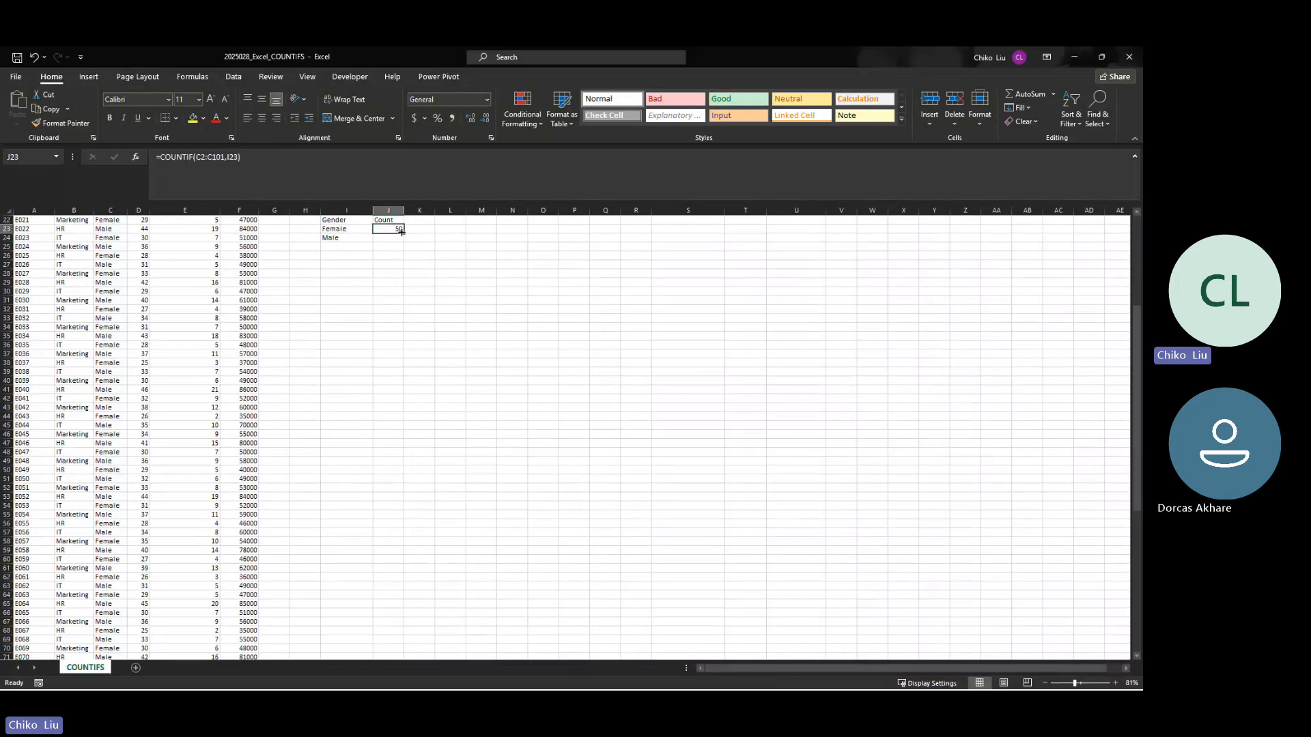
pyautogui.moveTo(396, 233); pyautogui.dragTo(406, 244)
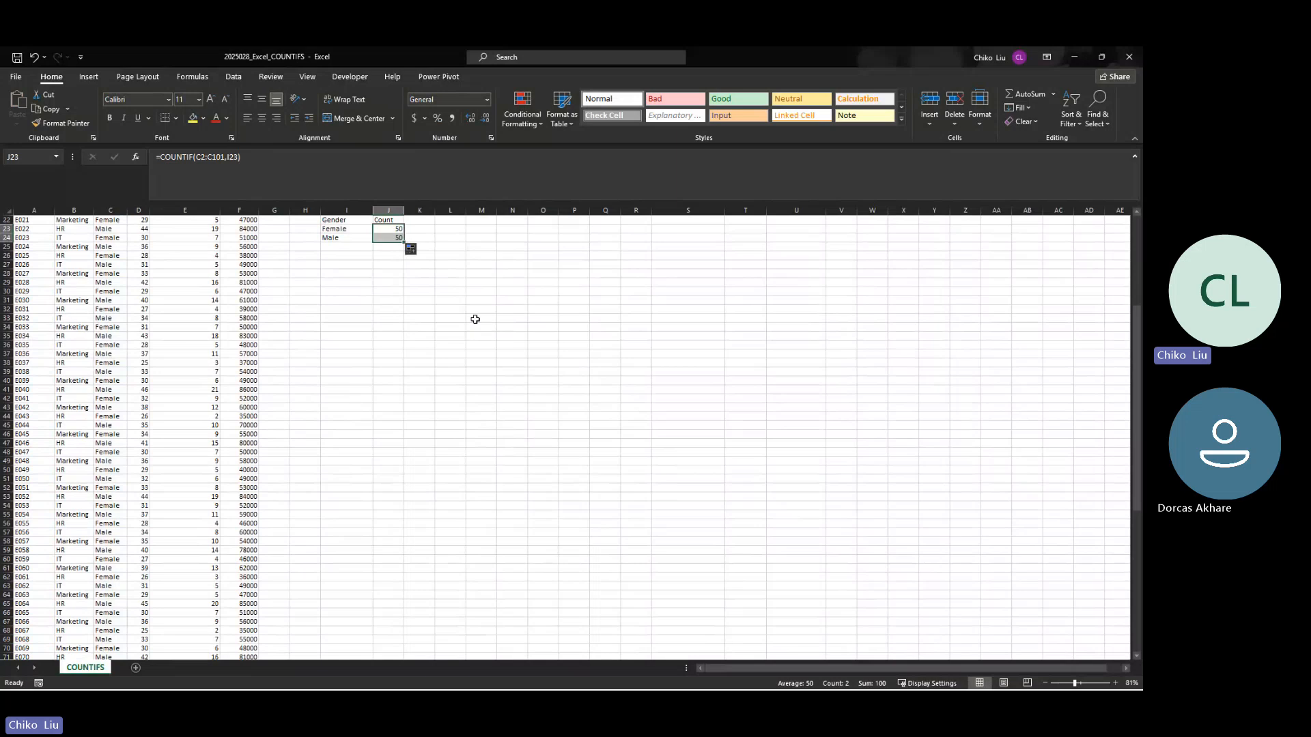
pyautogui.click(391, 237)
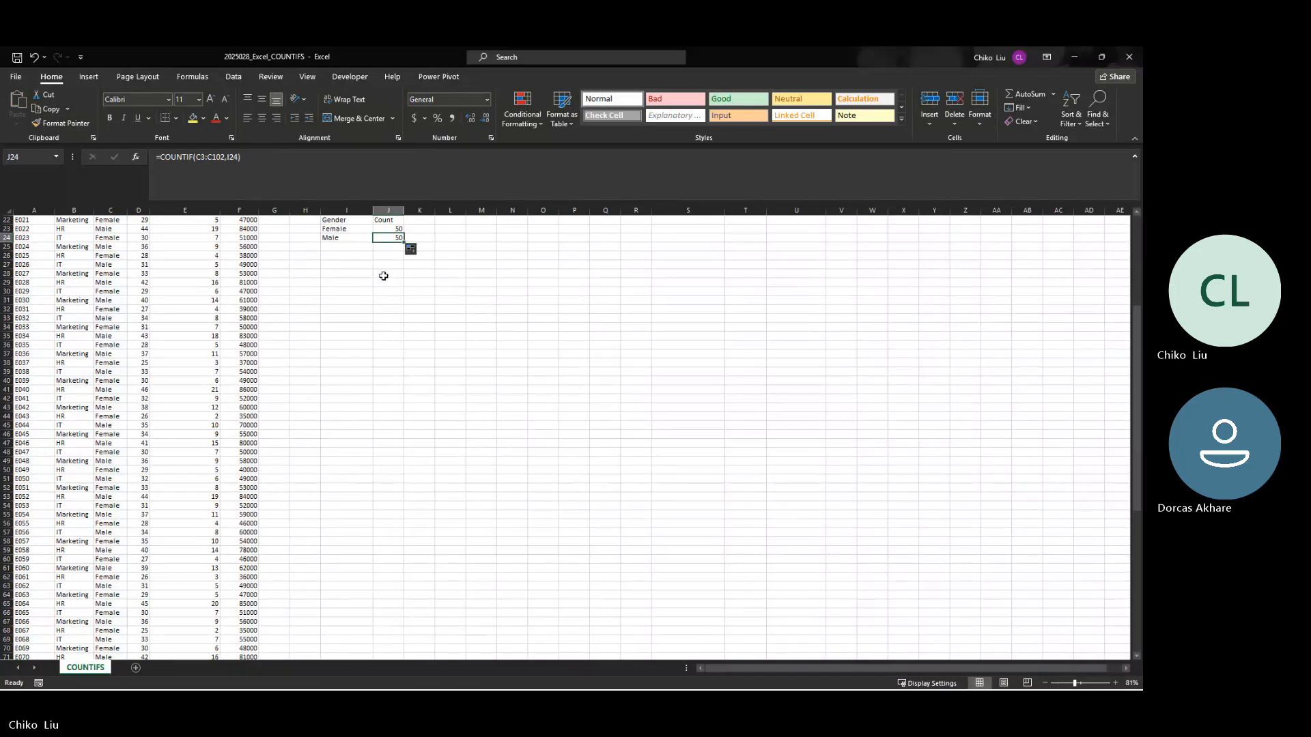
pyautogui.press('Up')
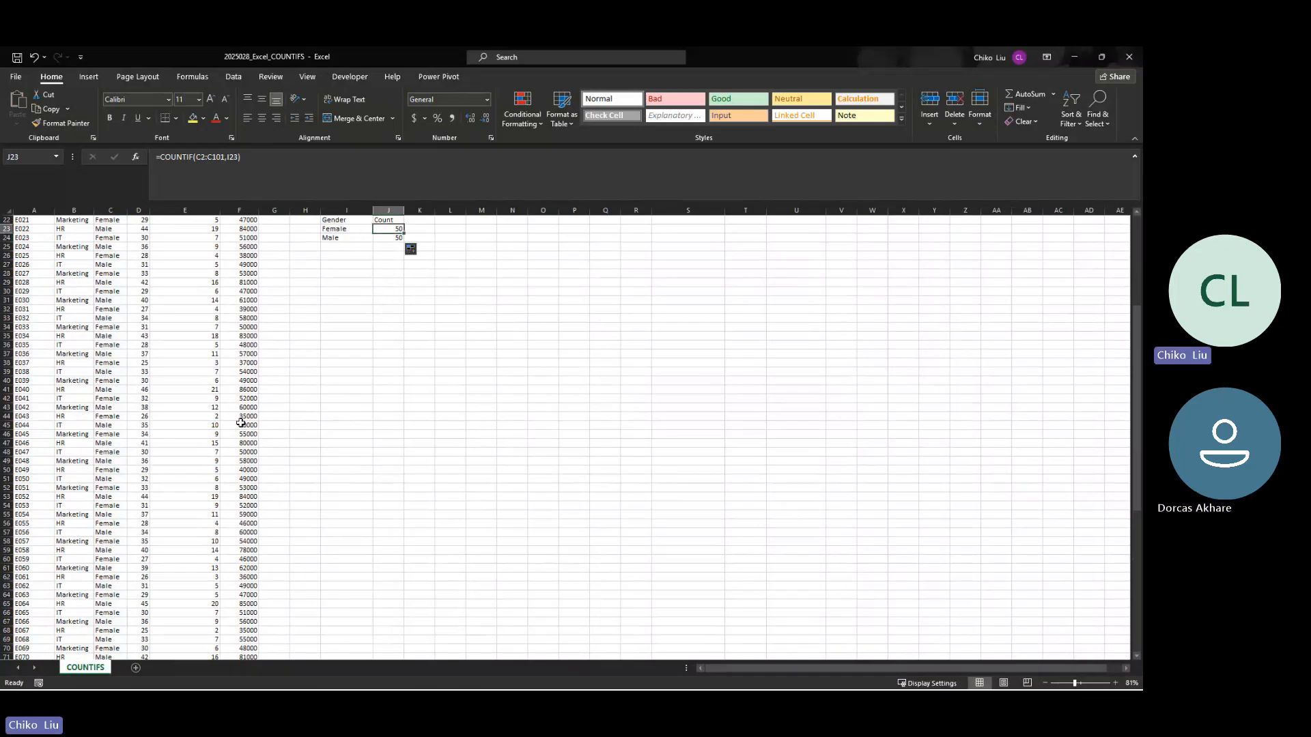
# Step: Change the gender of employee E001 in cell C2 to Male
pyautogui.scroll(1, 142, 268)
pyautogui.scroll(6, 143, 268)
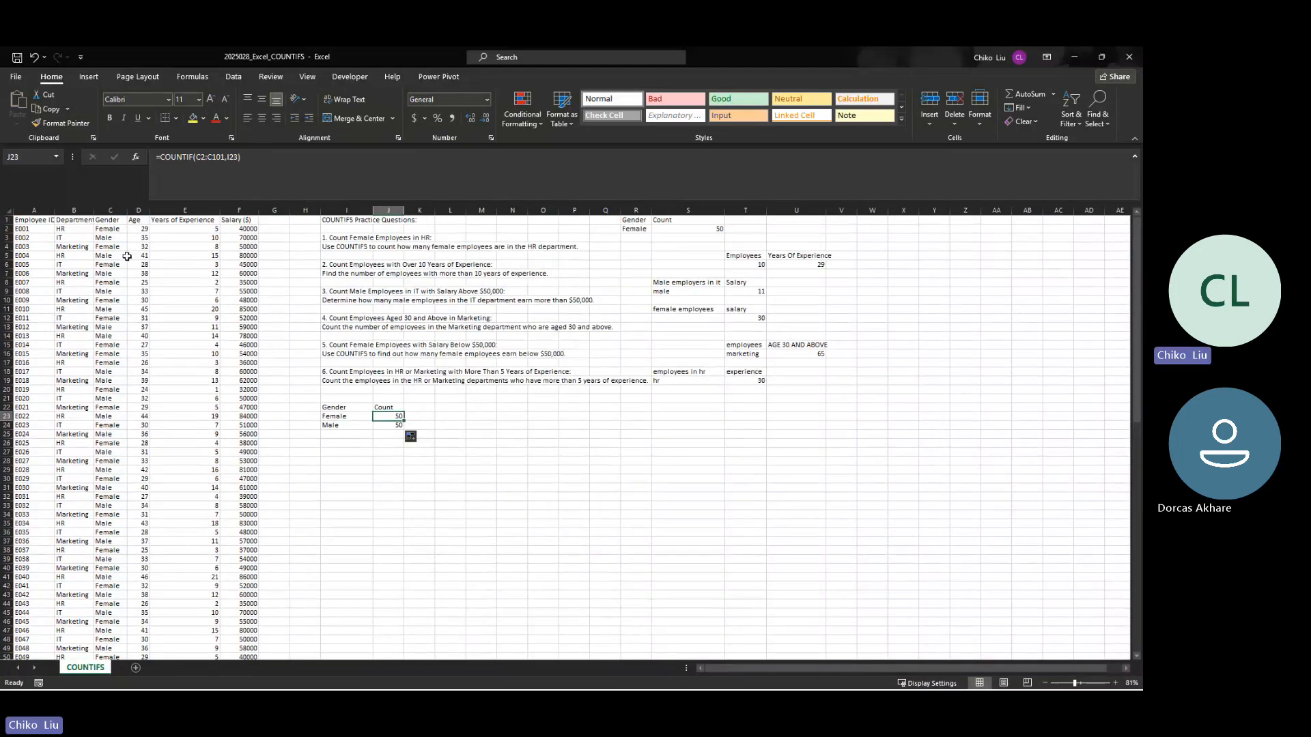
pyautogui.click(101, 230)
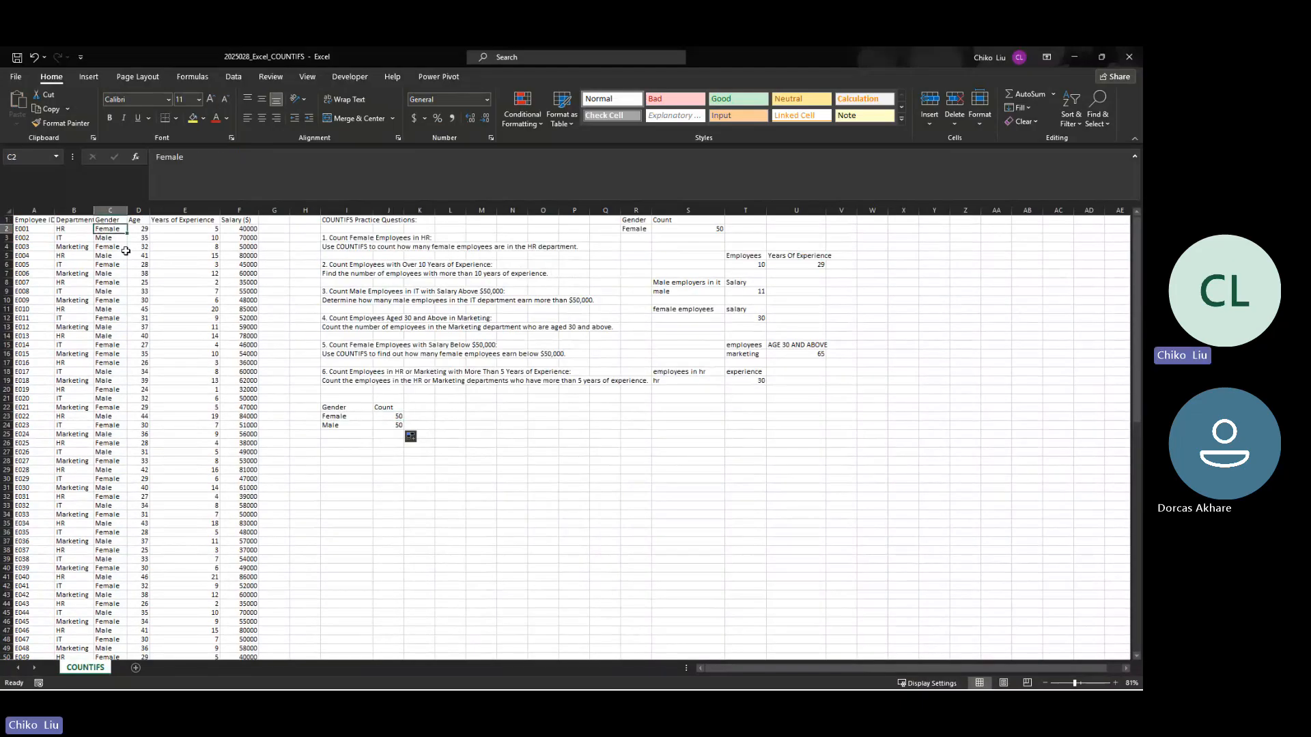
pyautogui.write('Male')
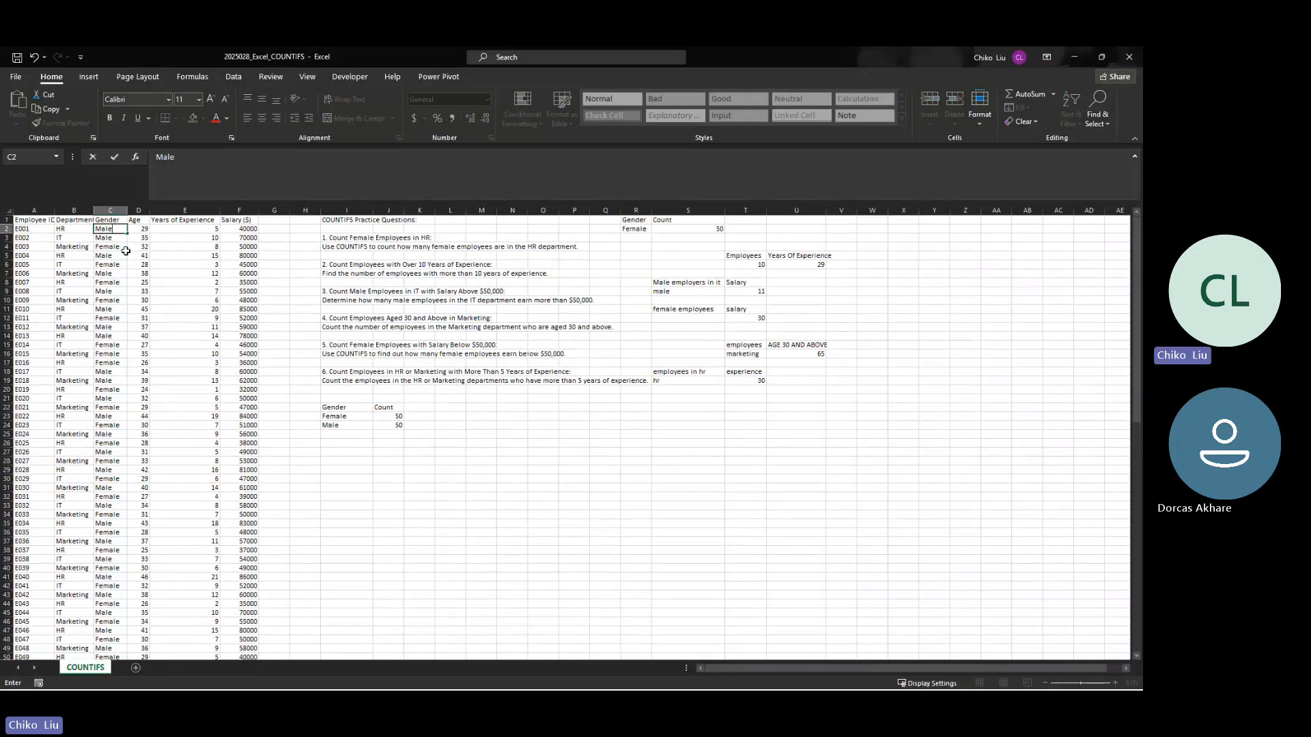
pyautogui.press('Tab')
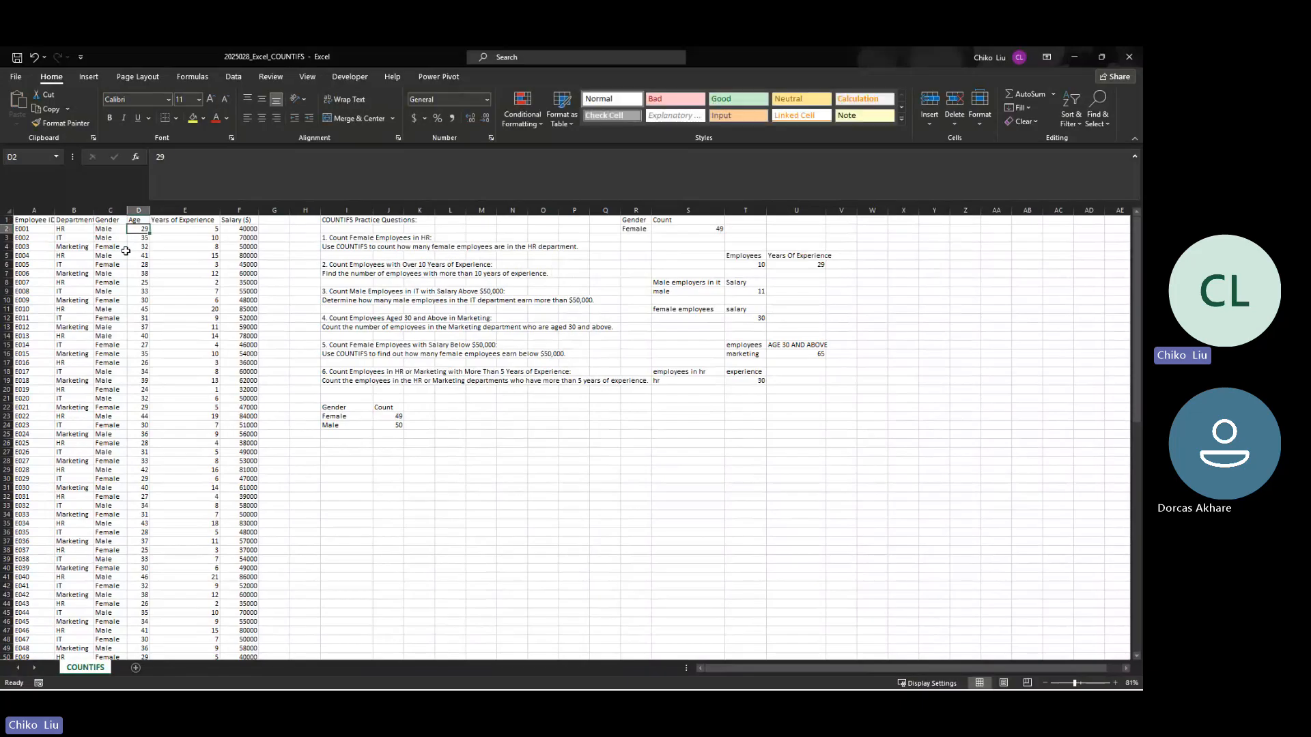
# Step: Refill the COUNTIF formula from J23 into J24 and compare the ranges used by the two formulas
pyautogui.click(386, 417)
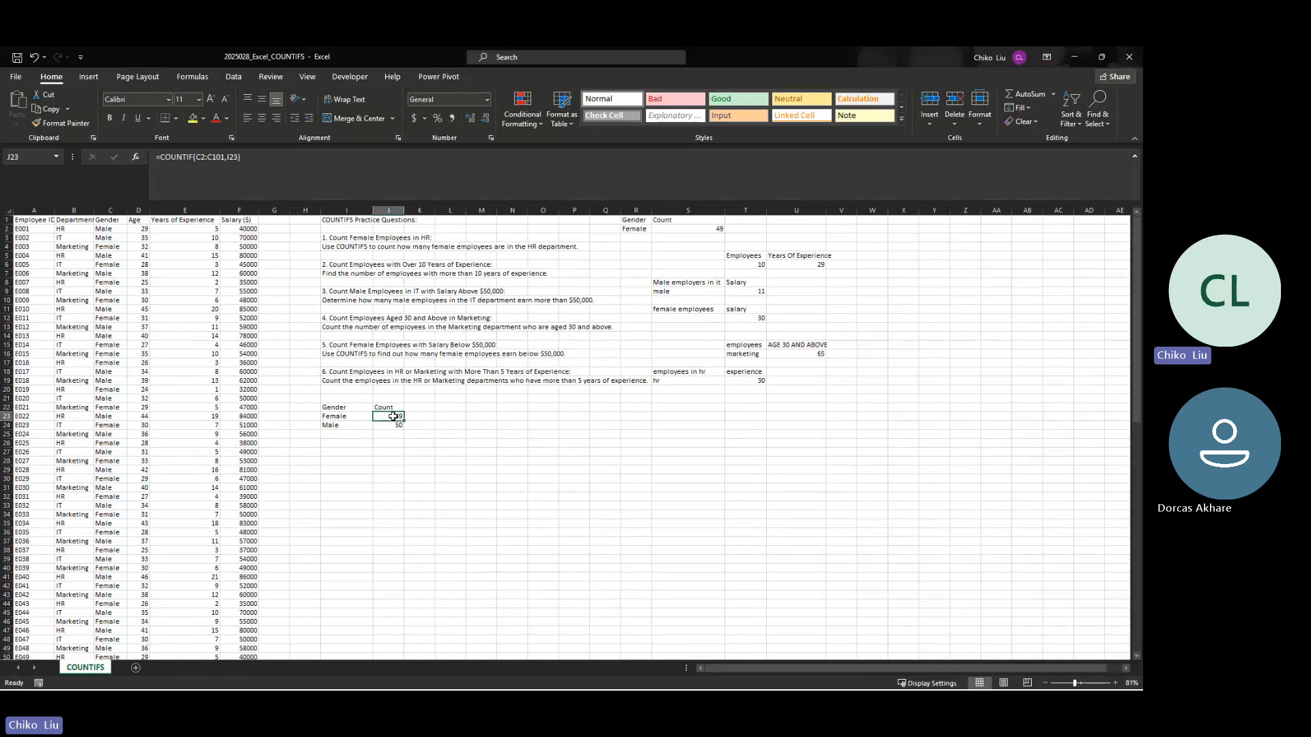
pyautogui.moveTo(403, 421); pyautogui.dragTo(400, 427)
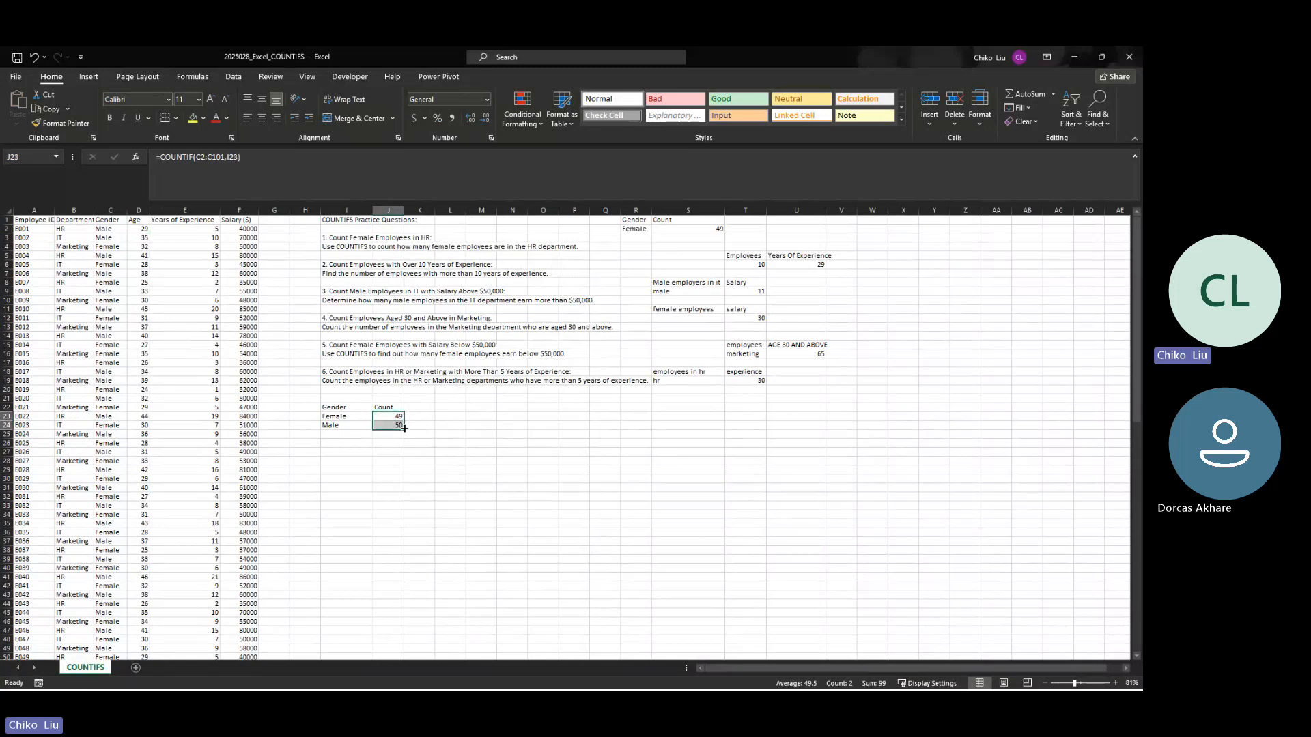
pyautogui.click(396, 418)
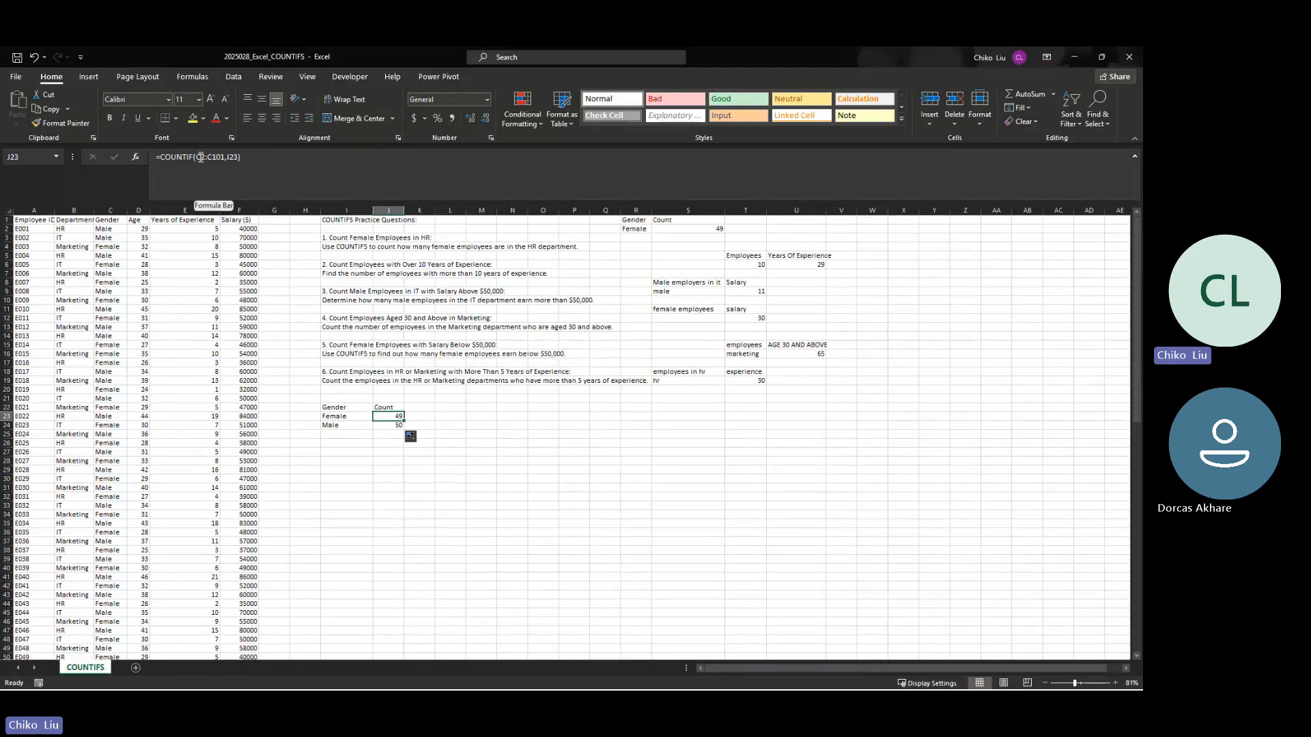
pyautogui.click(381, 425)
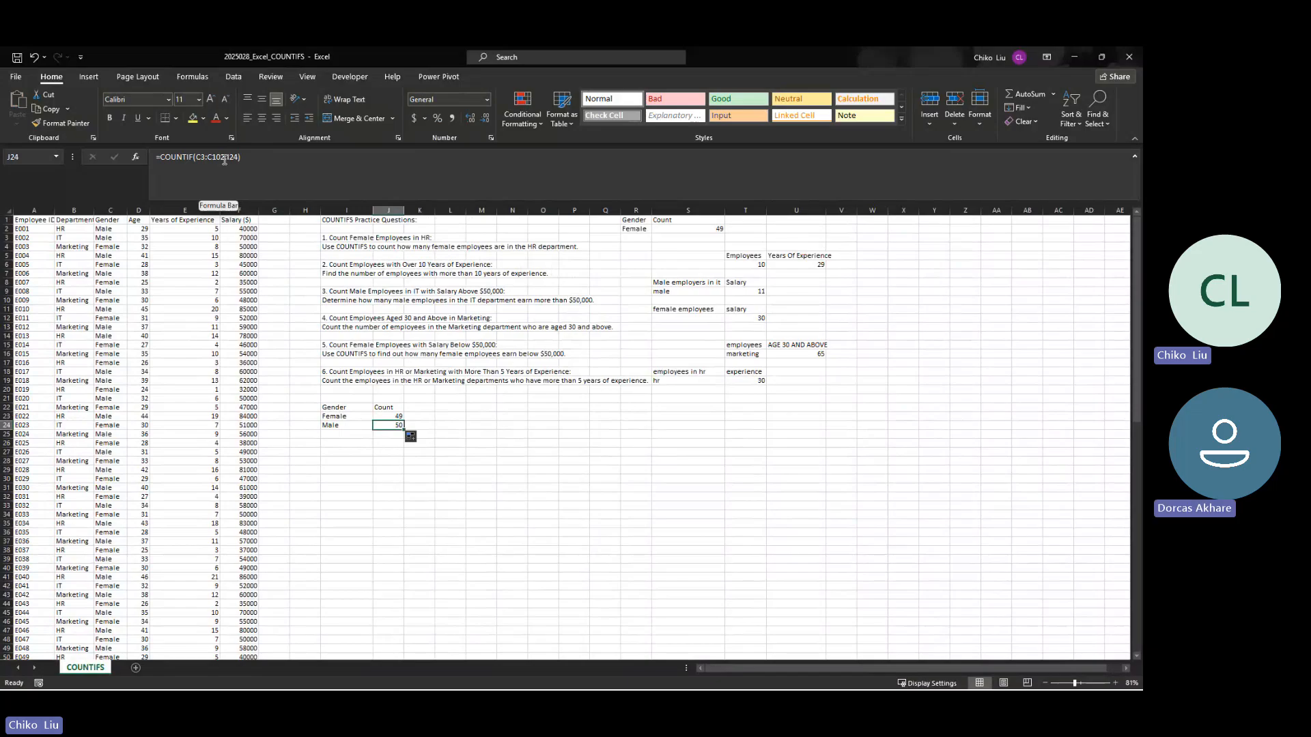
pyautogui.press('Up')
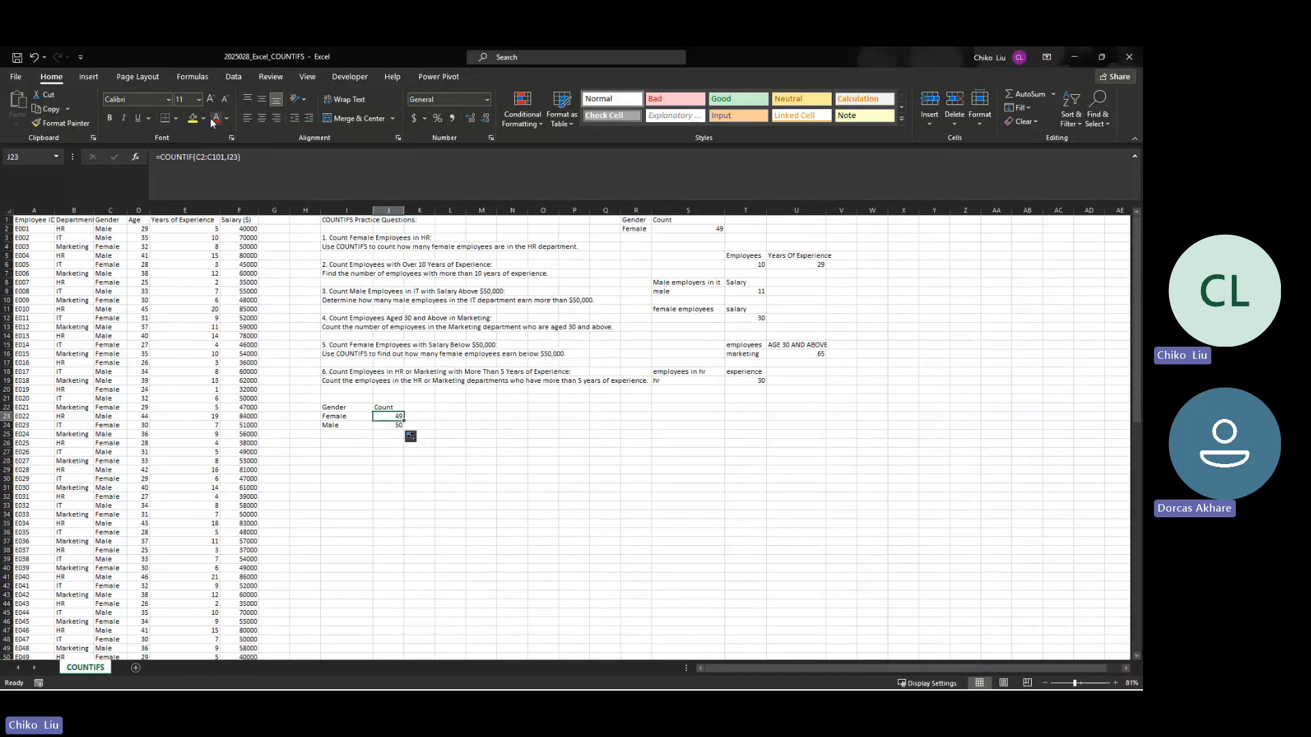
# Step: Make the C2:C101 range in the J23 COUNTIF formula absolute and refill the formula into J24
pyautogui.click(209, 157)
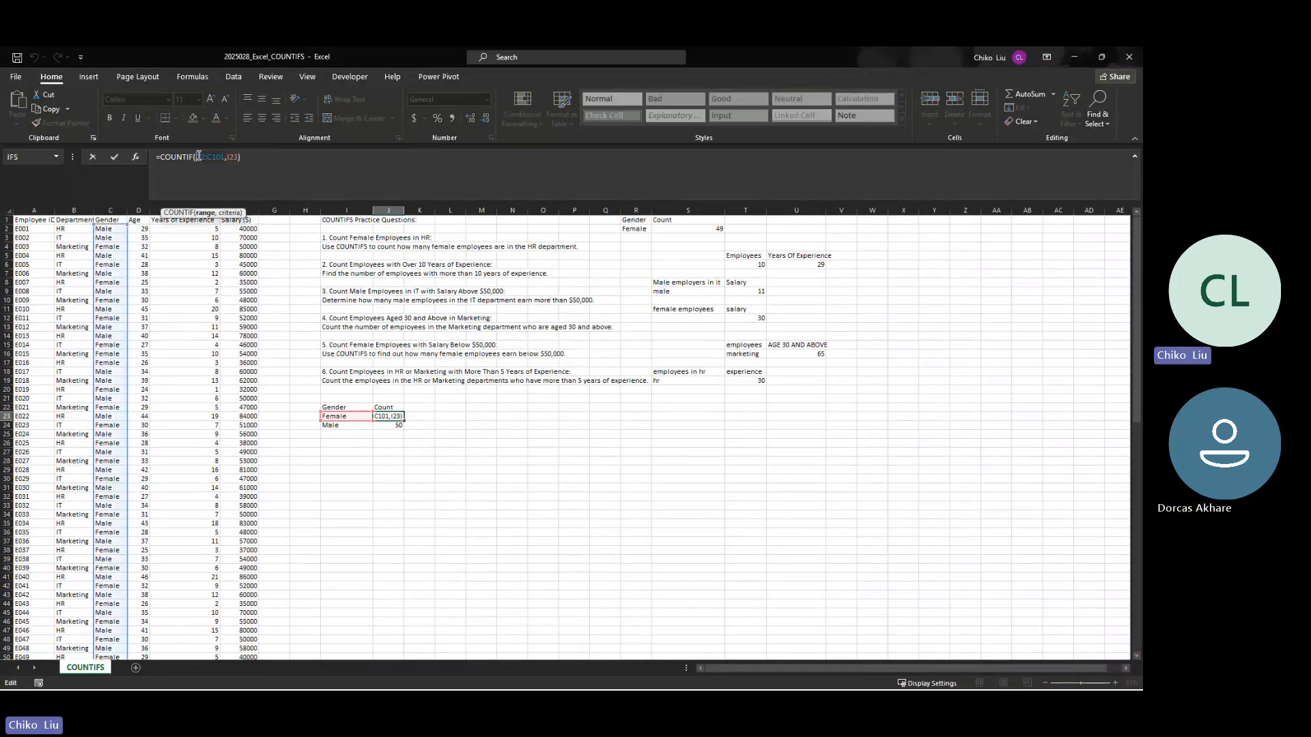
pyautogui.press('F4')
pyautogui.hotkey('ctrl', 'Return')
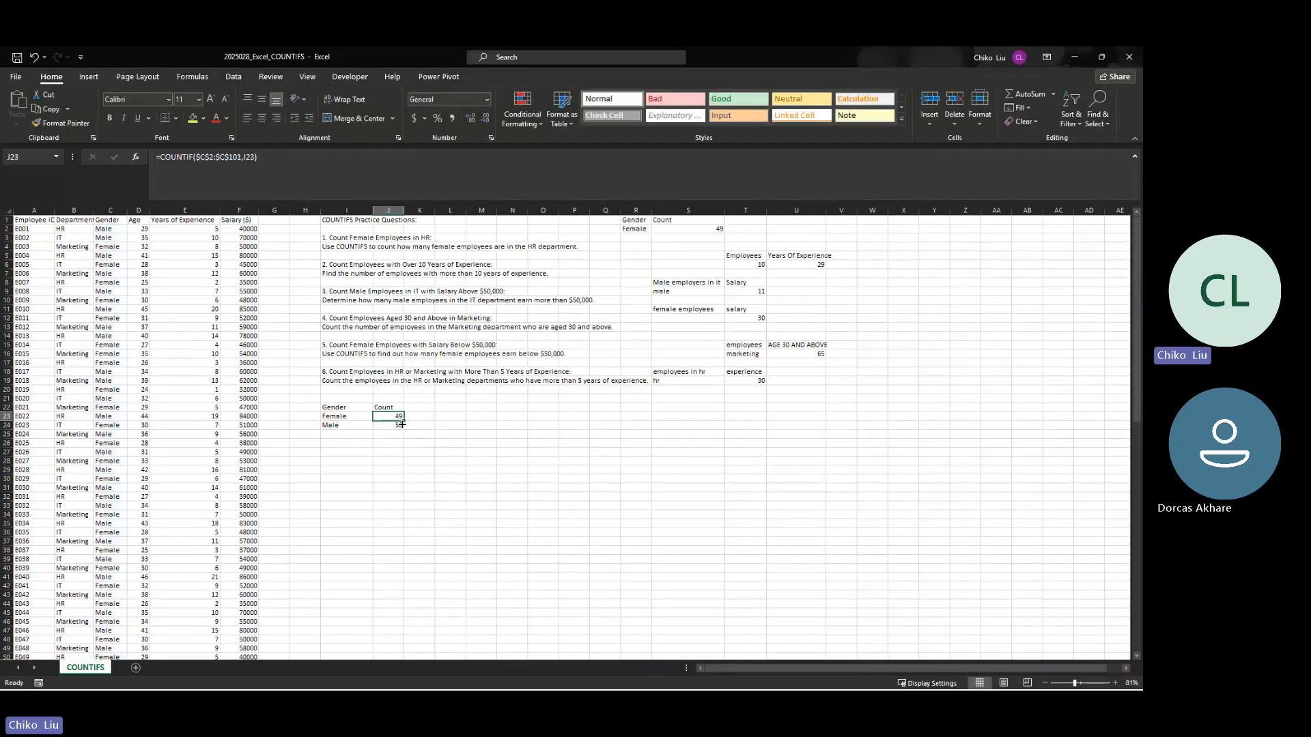
pyautogui.moveTo(404, 420); pyautogui.dragTo(404, 430)
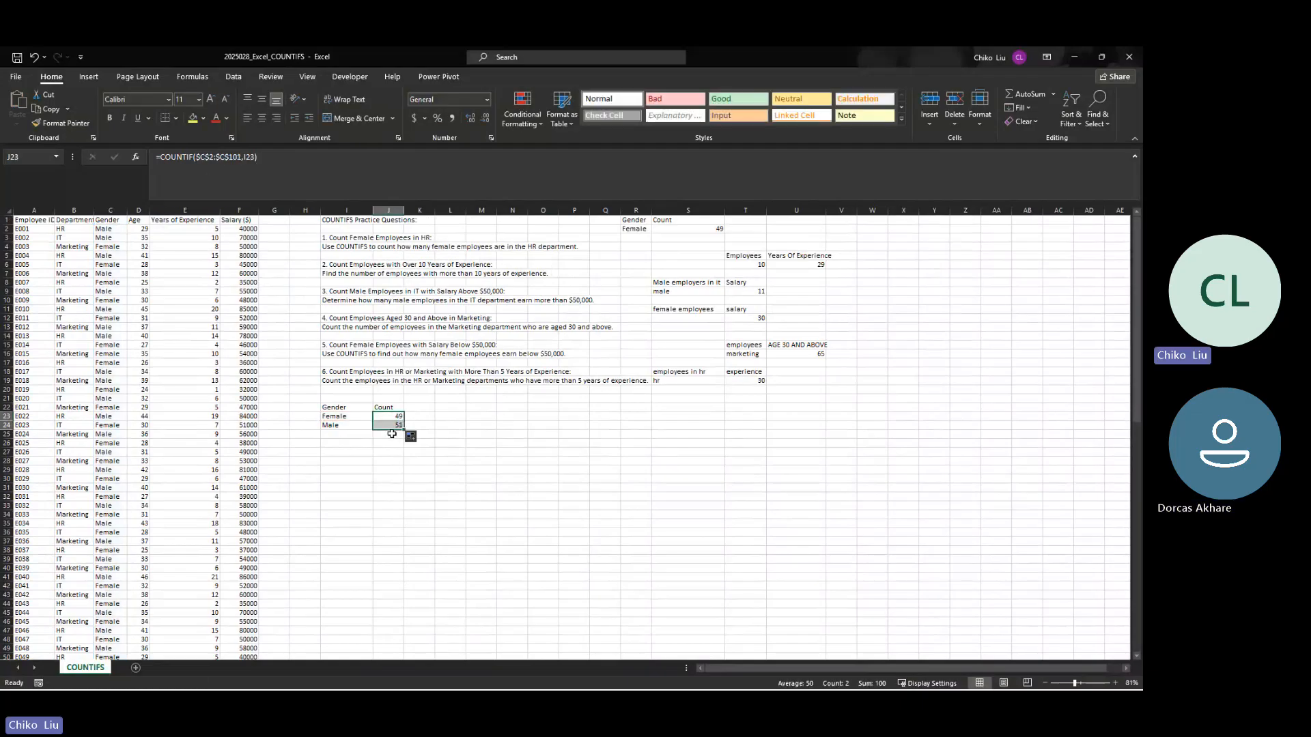
# Step: Examine the absolute range and the relative criterion reference in the J23 COUNTIF formula
pyautogui.click(390, 418)
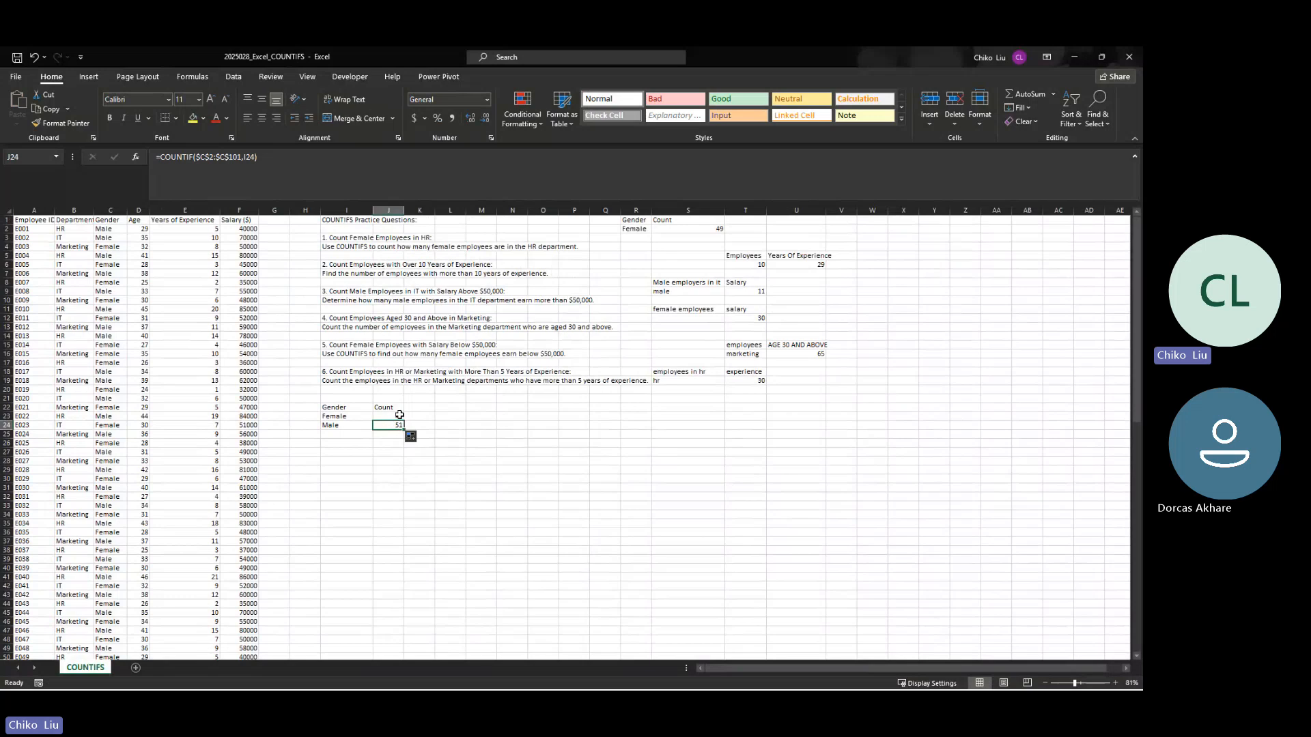
pyautogui.click(242, 156)
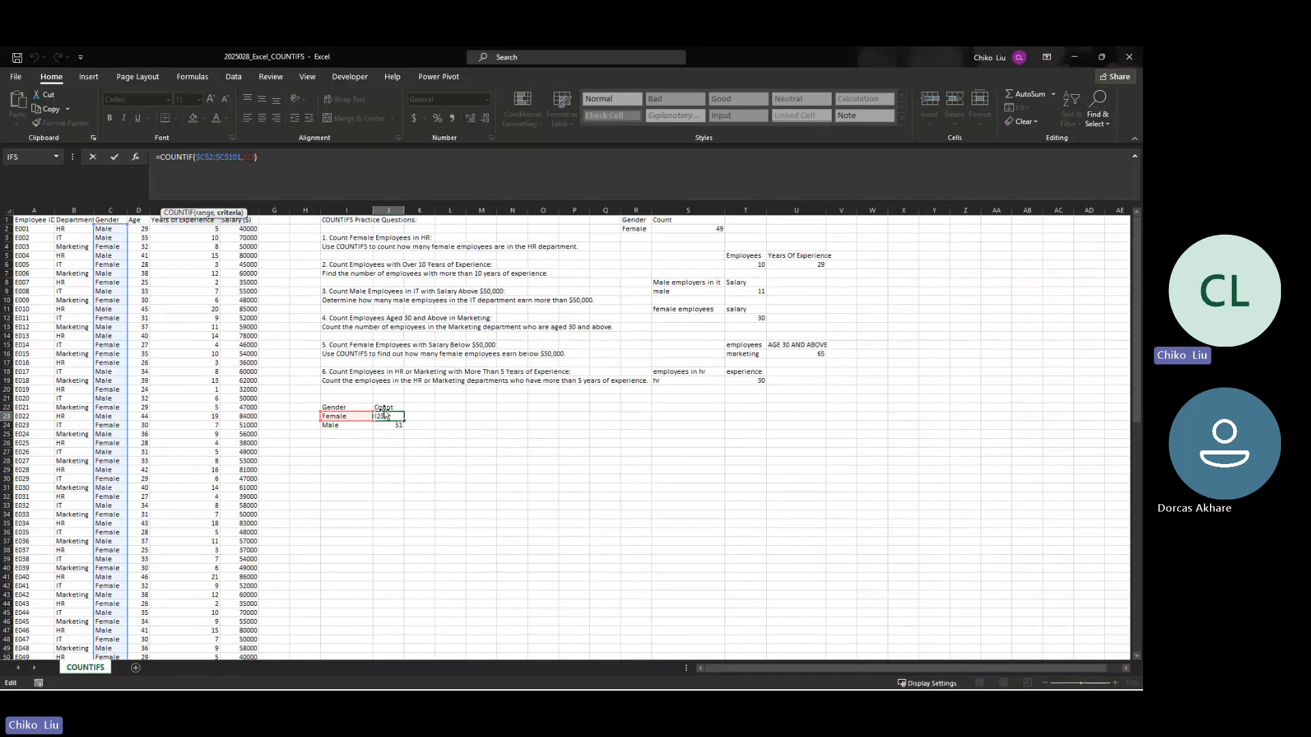
pyautogui.hotkey('ctrl', 'Return')
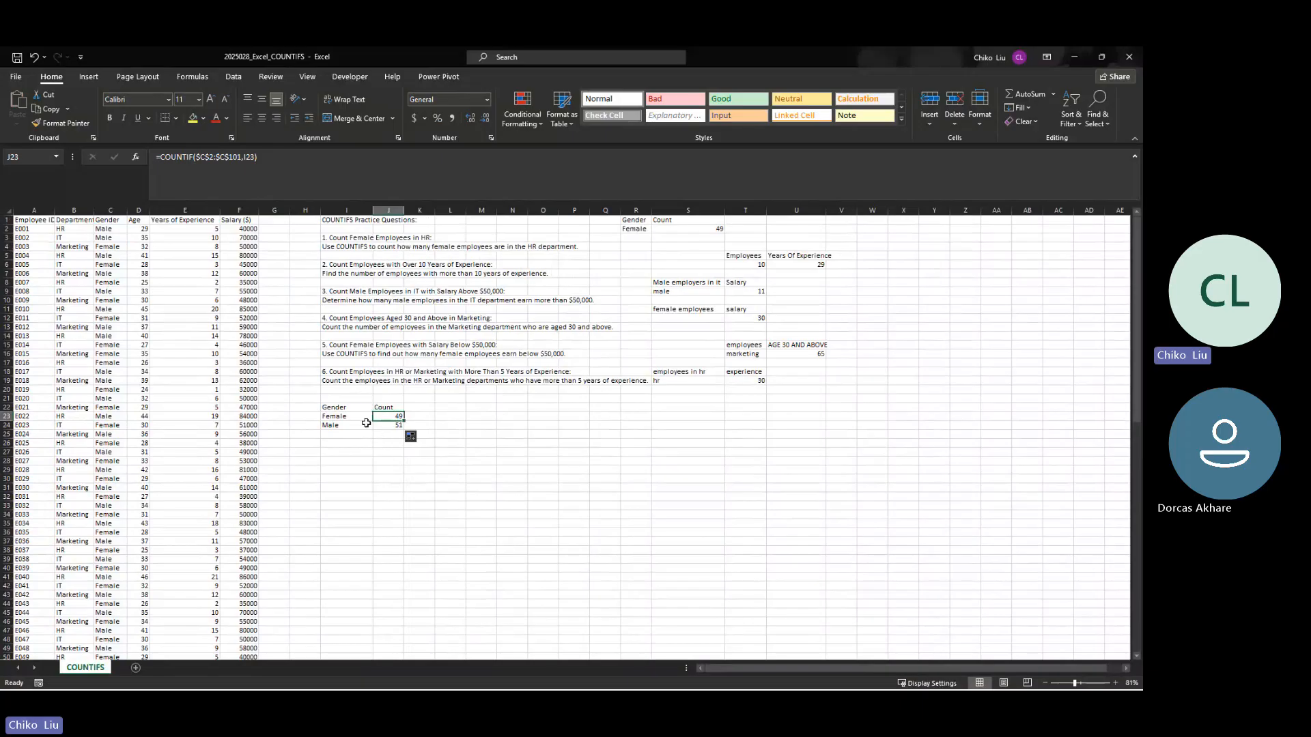
# Step: Replace the Count header in J22 with the start of a formula nesting UNIQUE inside TRANSPOSE
pyautogui.click(378, 407)
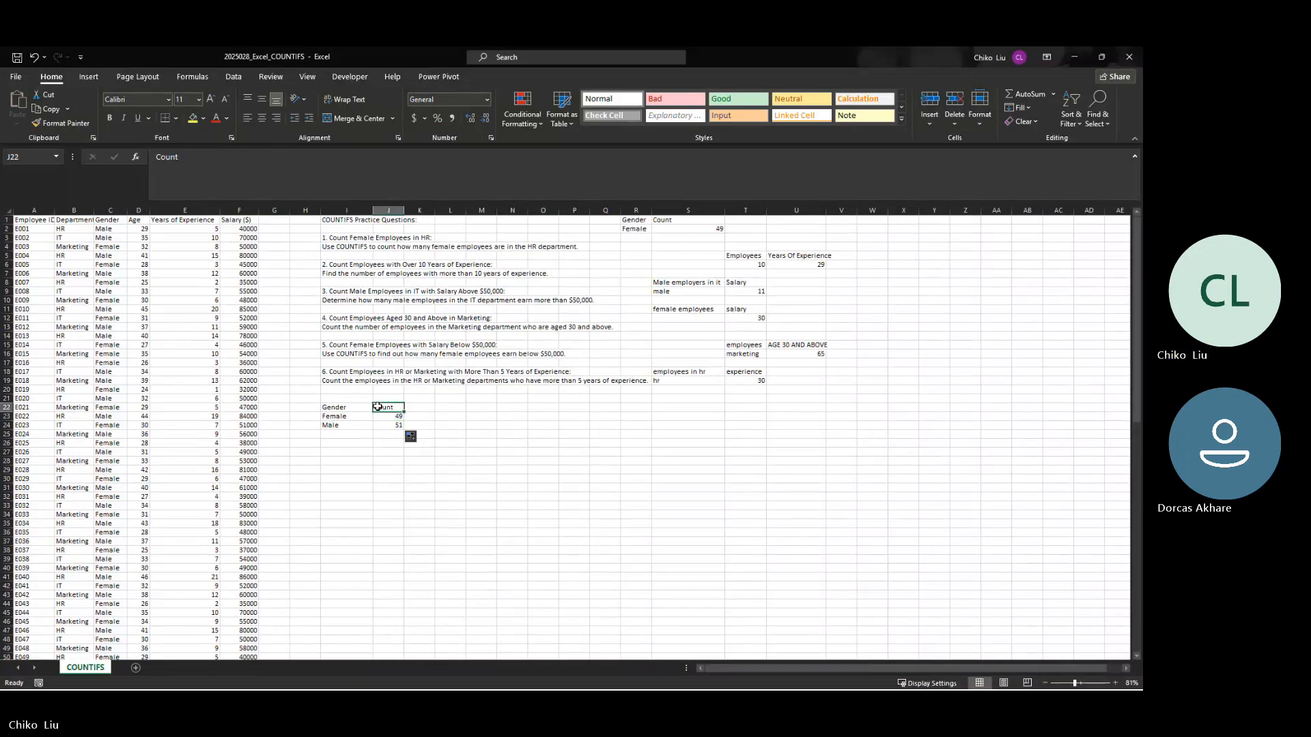
pyautogui.write('=u')
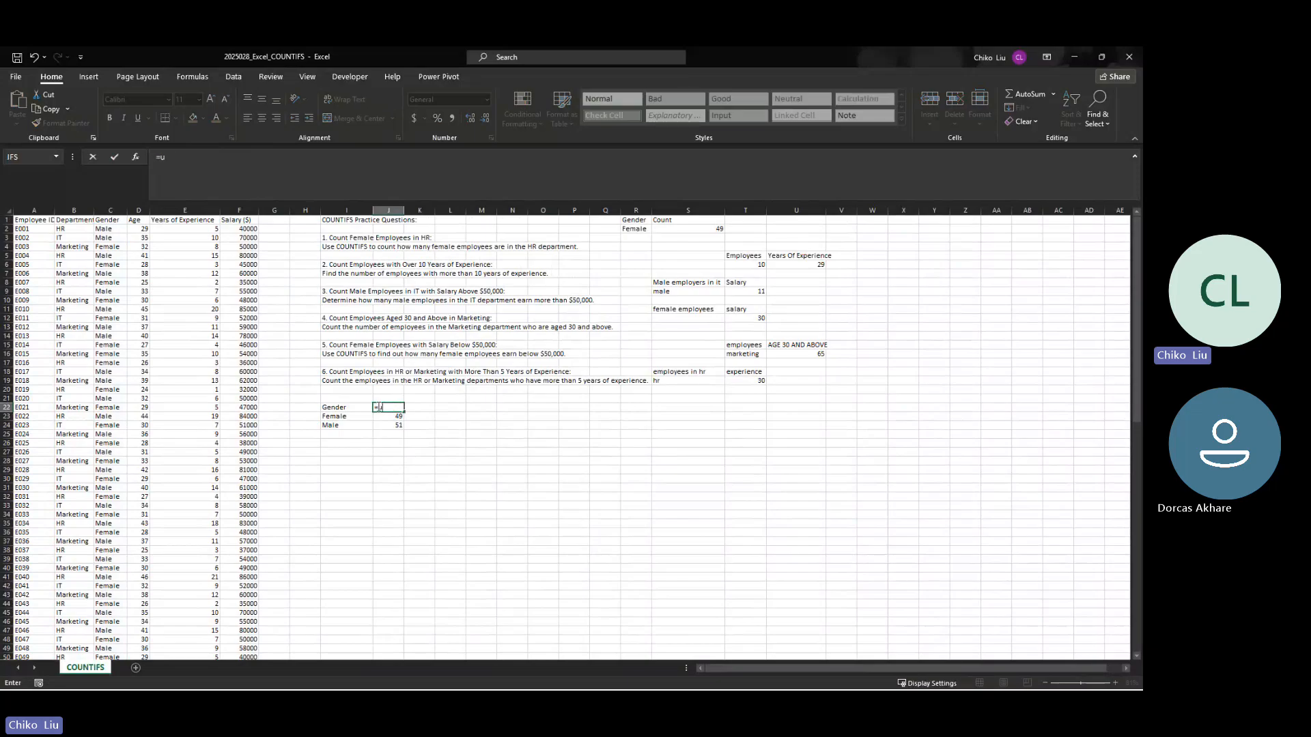
pyautogui.write('q')
pyautogui.press('BackSpace')
pyautogui.press('BackSpace')
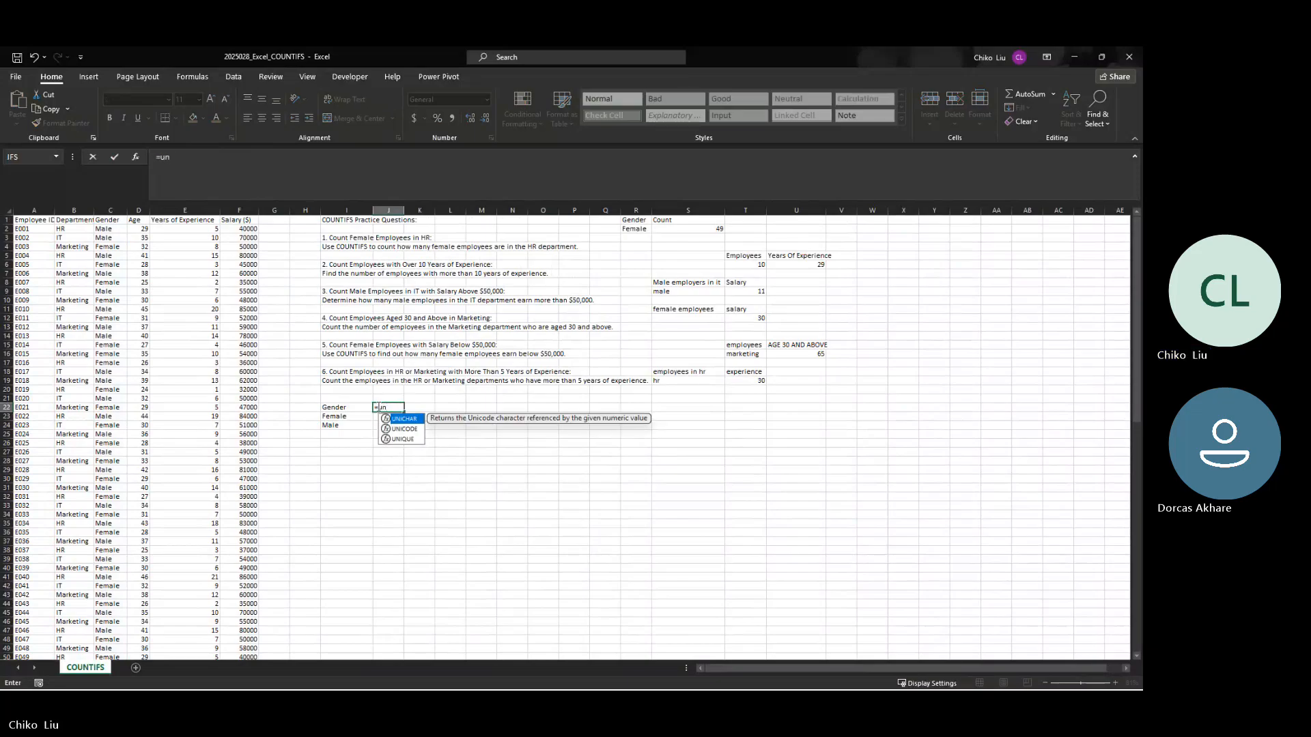
pyautogui.write('TRANSPOSE(')
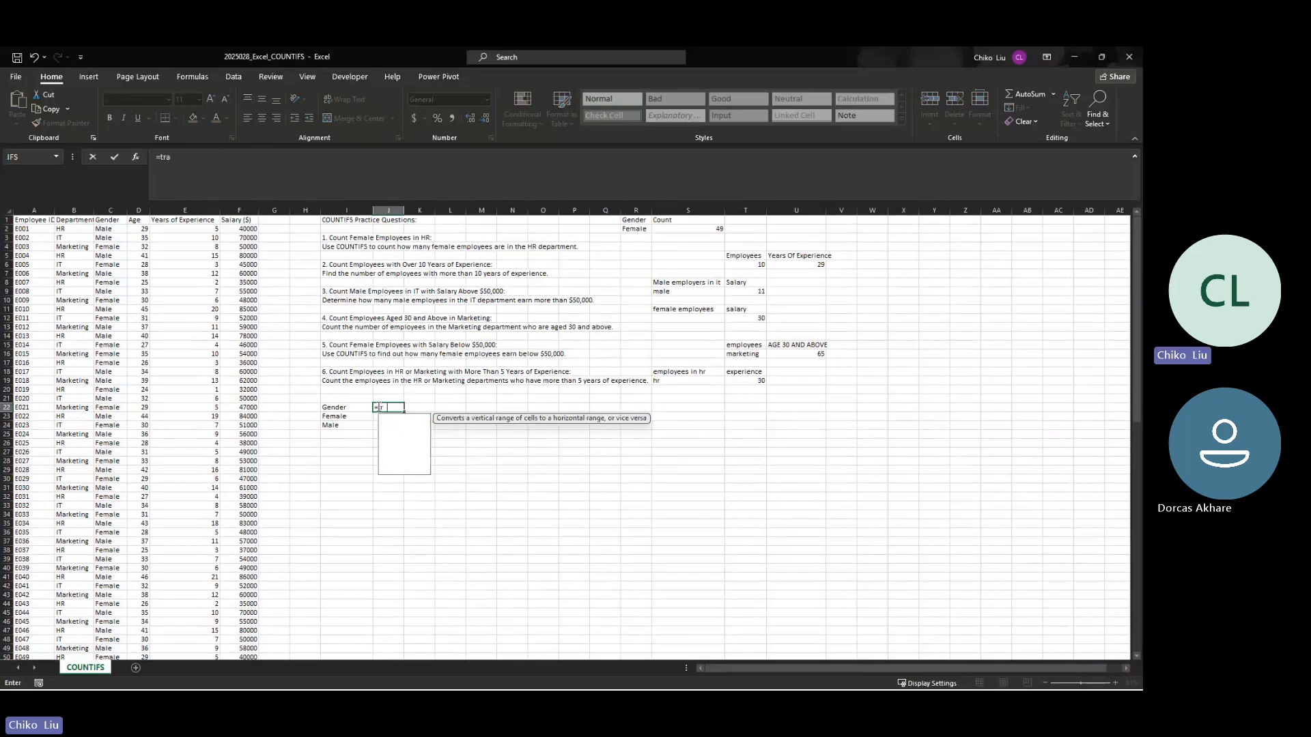
pyautogui.press('Tab')
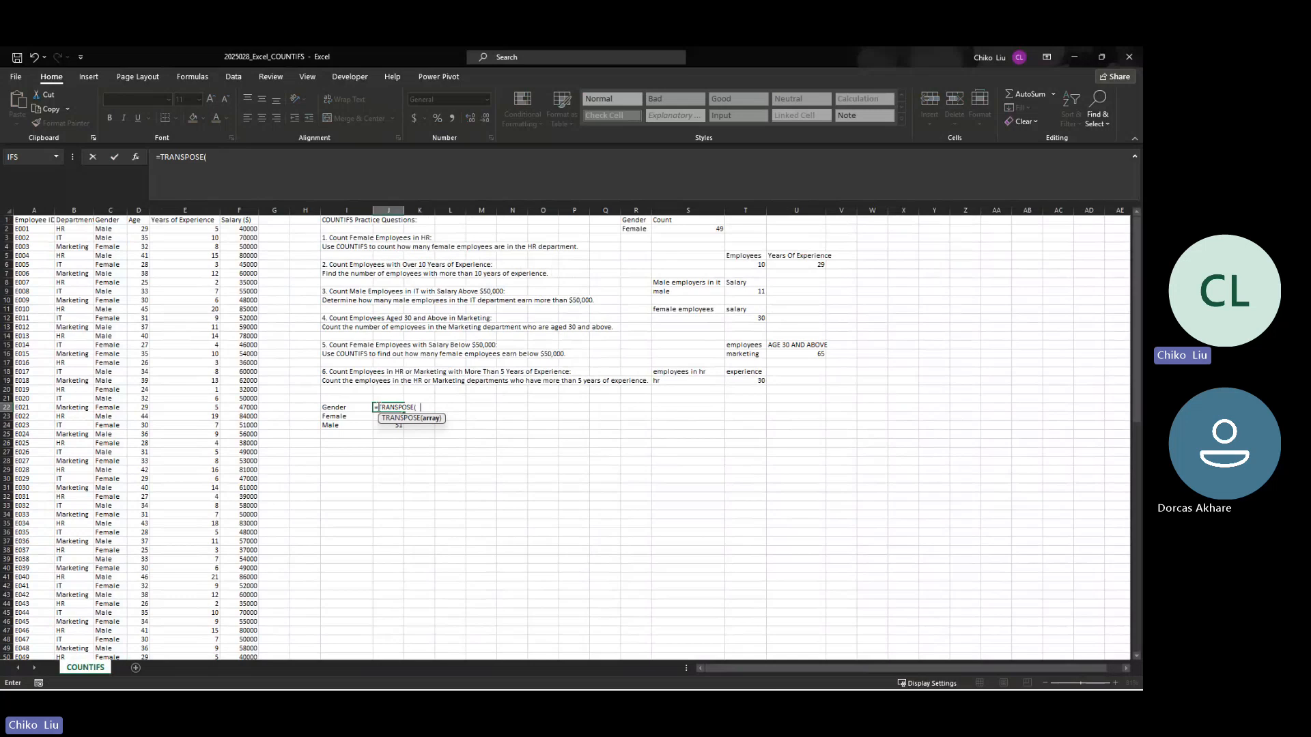
pyautogui.write('uni')
pyautogui.press('Down')
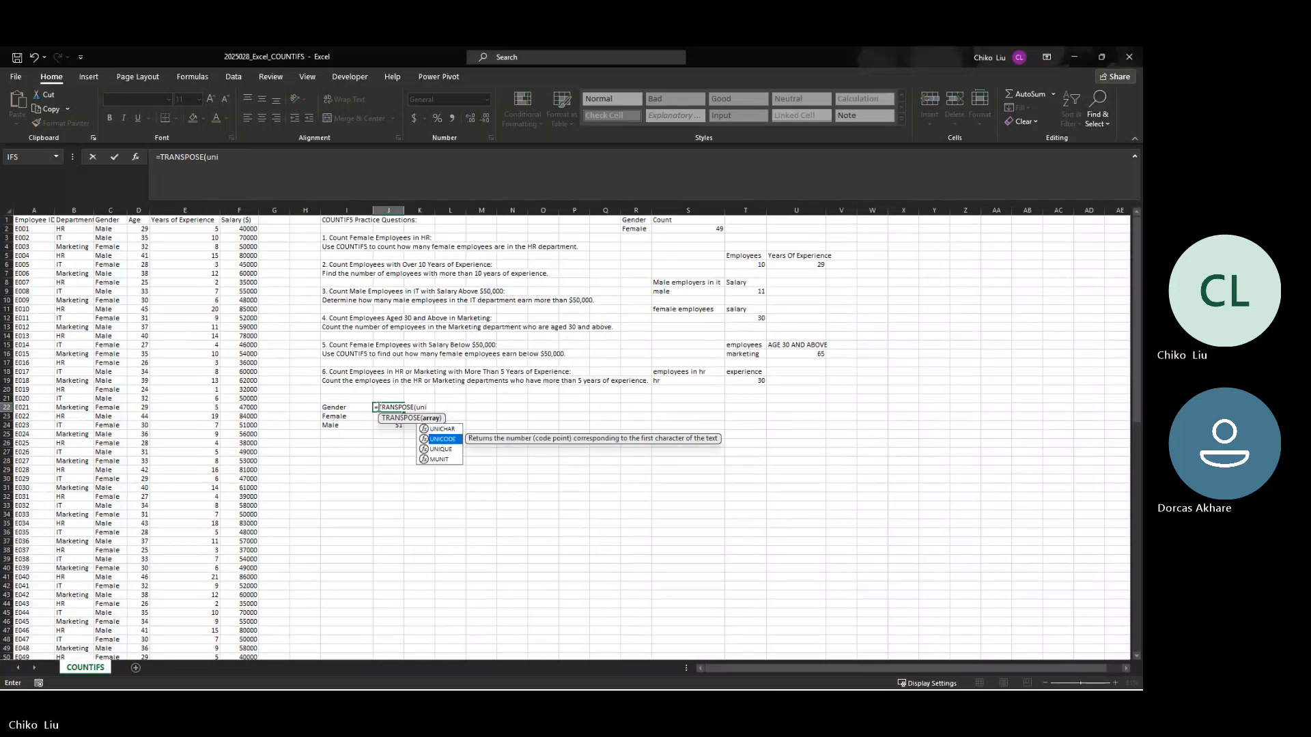
pyautogui.press('Down')
pyautogui.press('Tab')
# Step: Complete the J22 formula with department range B2:B101 as the UNIQUE array, accepting the proposed closing parentheses
pyautogui.press('Left')
pyautogui.press('Left')
pyautogui.press('Left')
pyautogui.press('Left')
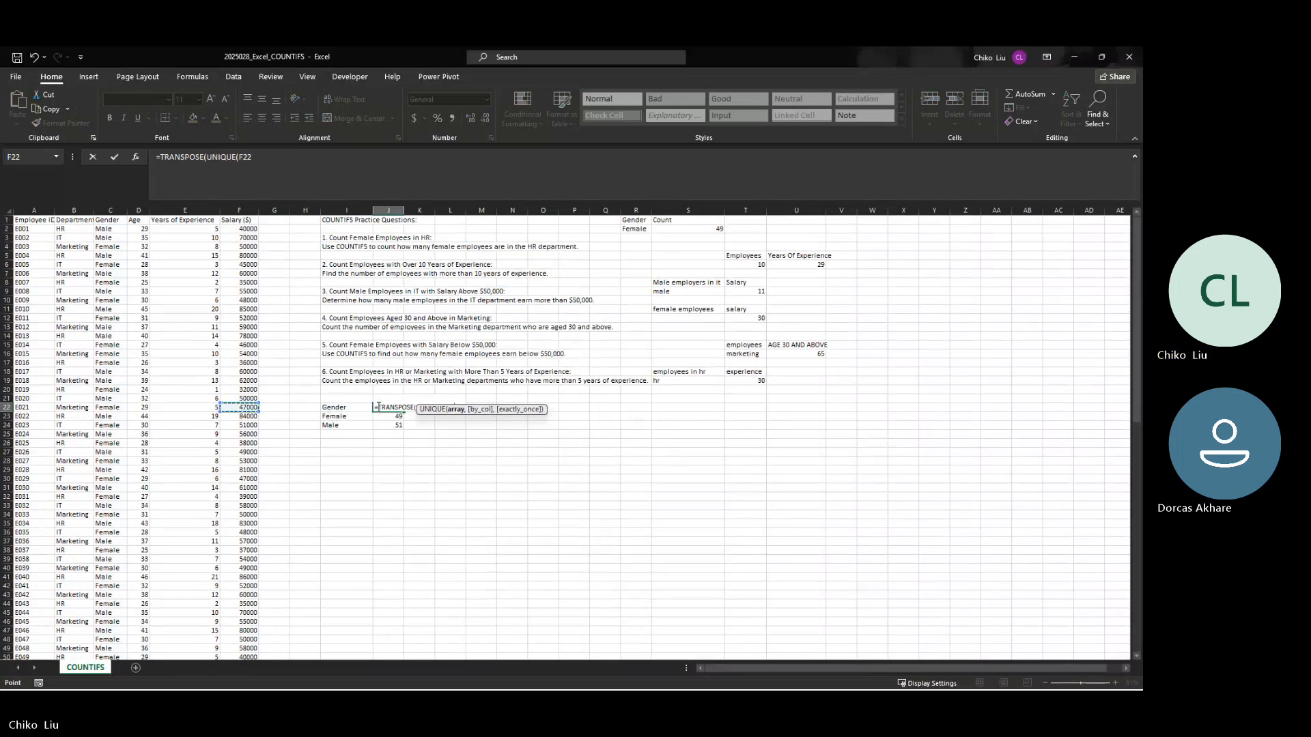
pyautogui.press('Left')
pyautogui.press('Left')
pyautogui.press('Left')
pyautogui.press('Left')
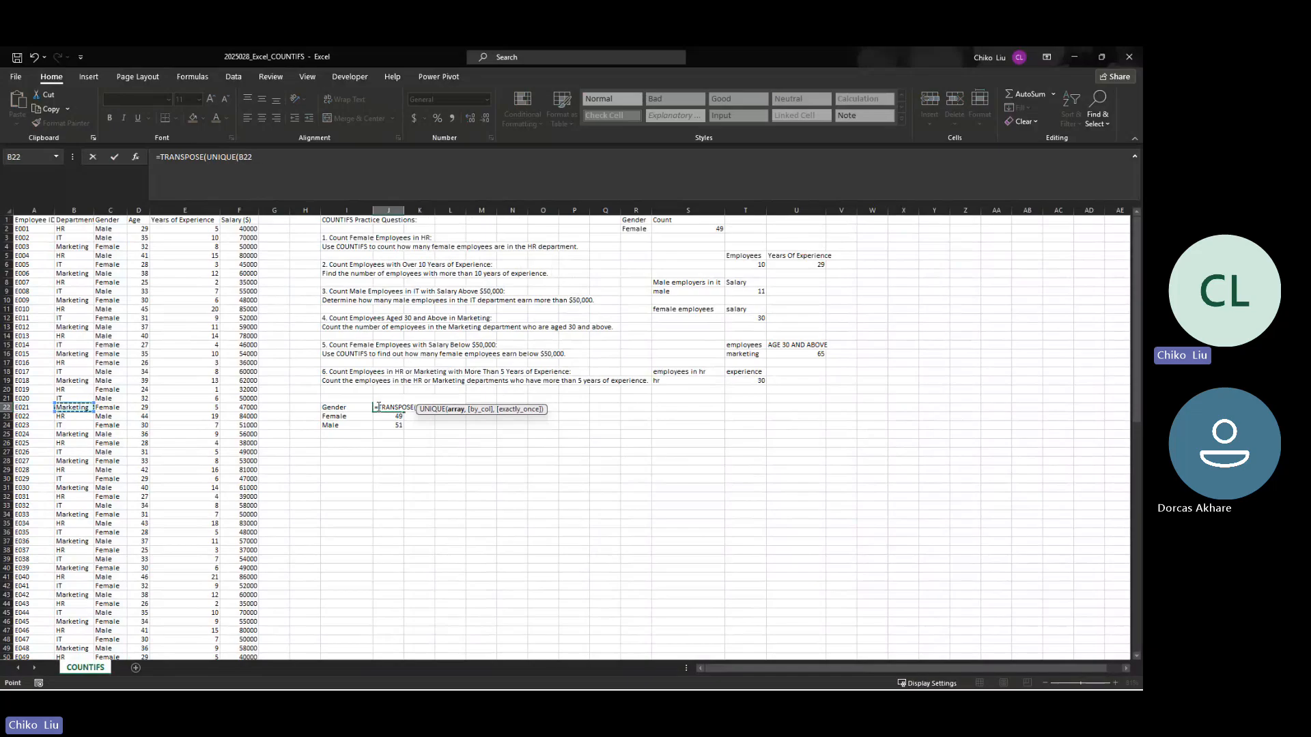
pyautogui.hotkey('ctrl', 'Up')
pyautogui.press('Down')
pyautogui.hotkey('ctrl', 'shift', 'Down')
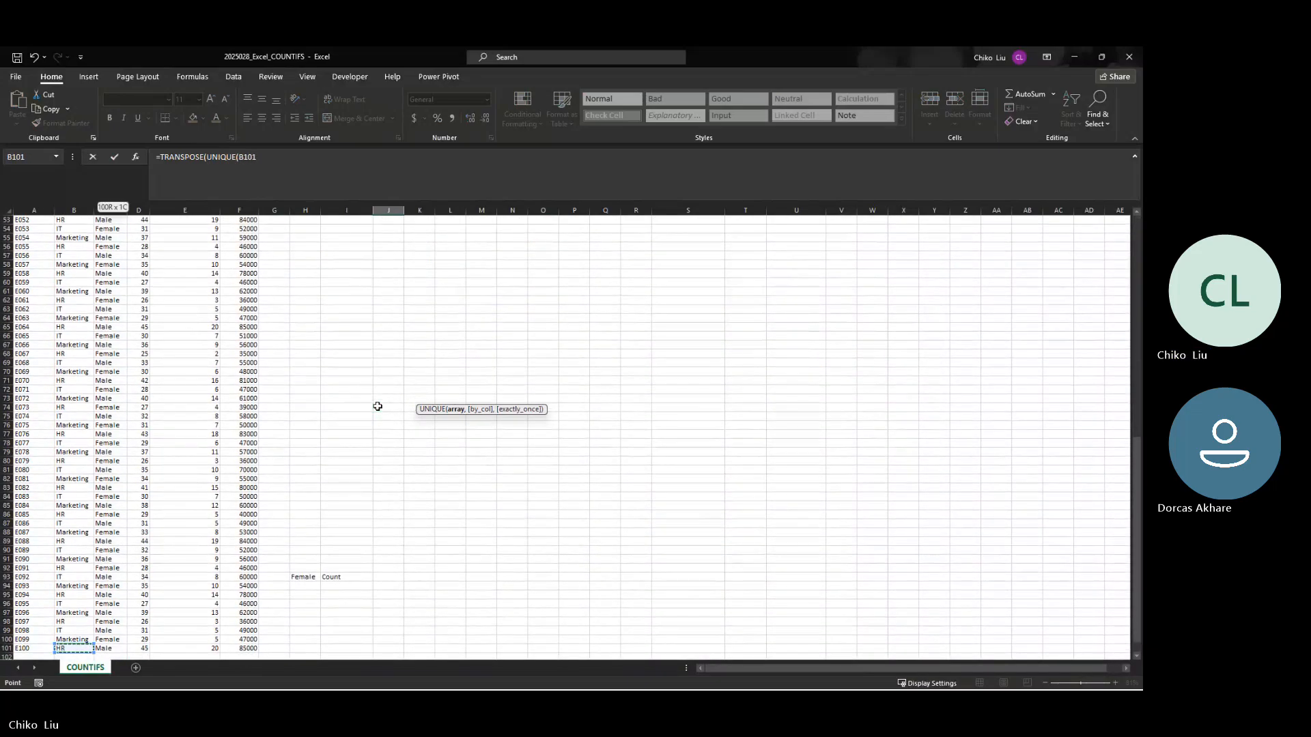
pyautogui.press('Return')
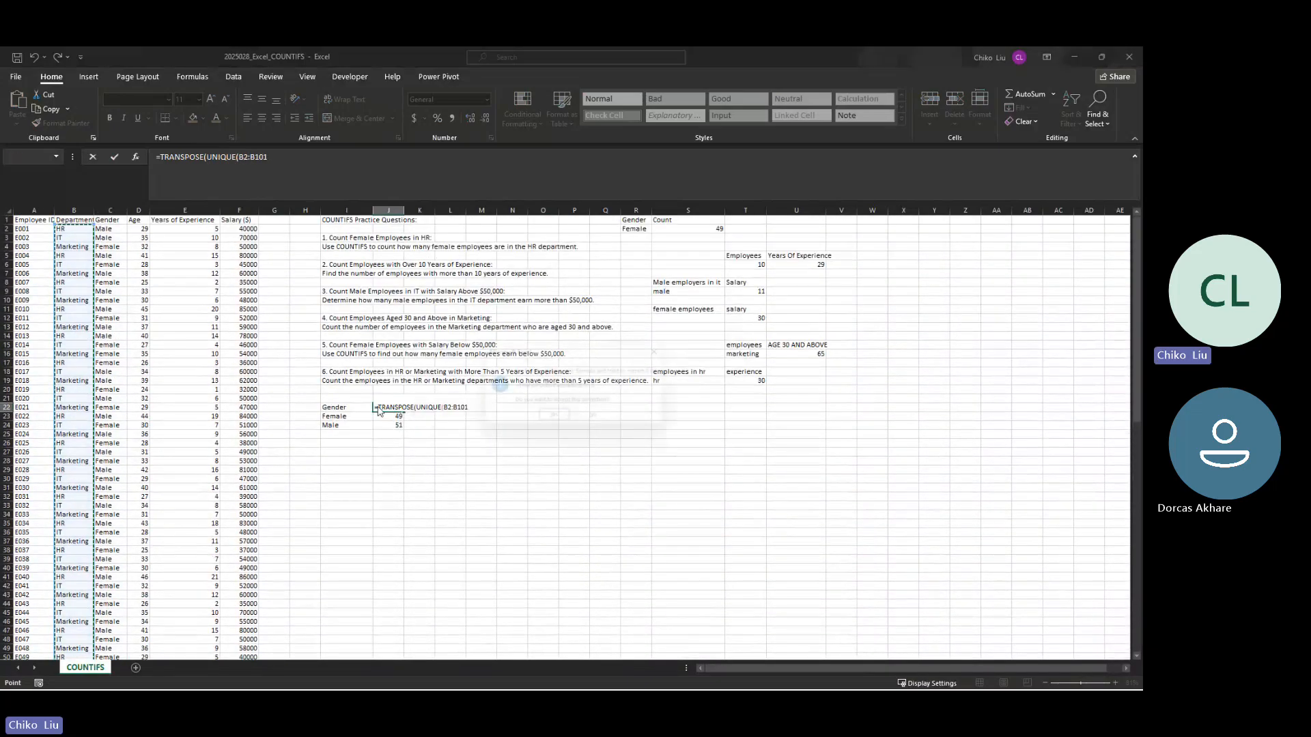
pyautogui.press('Return')
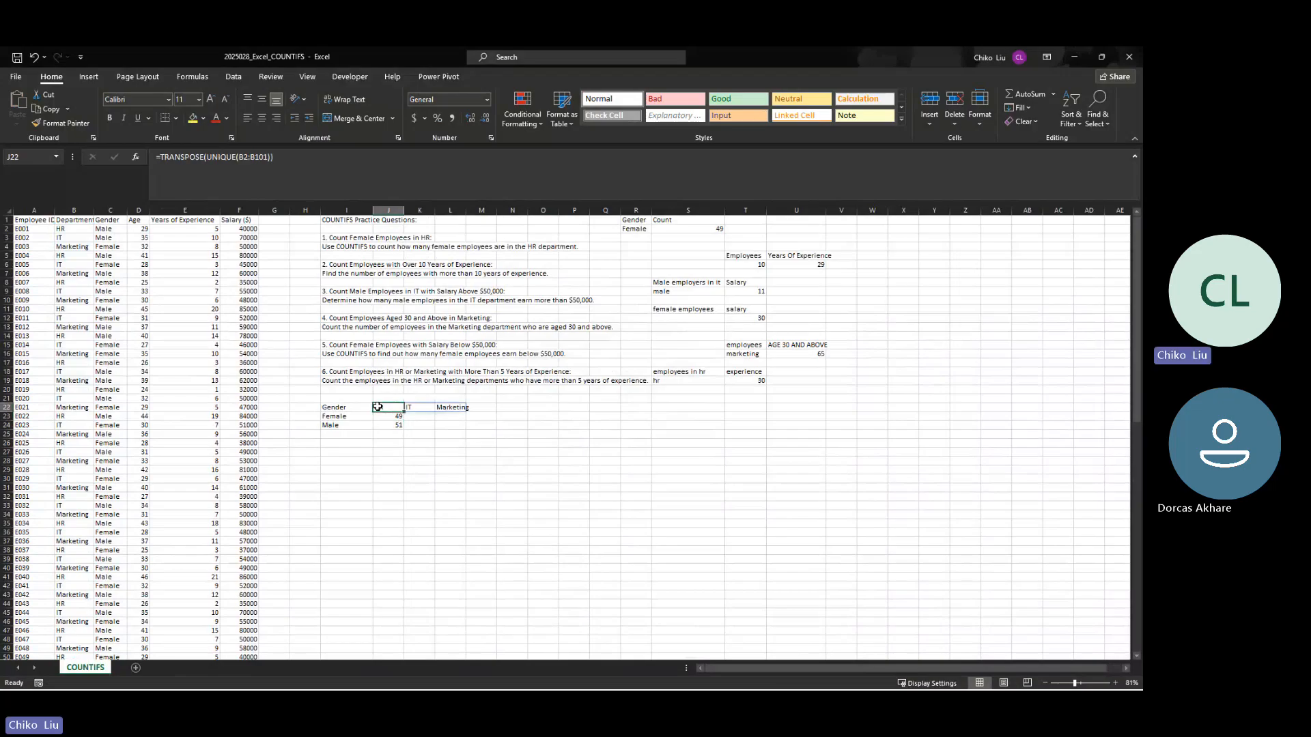
# Step: Widen column L slightly and paste the department headers in J22:L22 over themselves as values
pyautogui.press('Left')
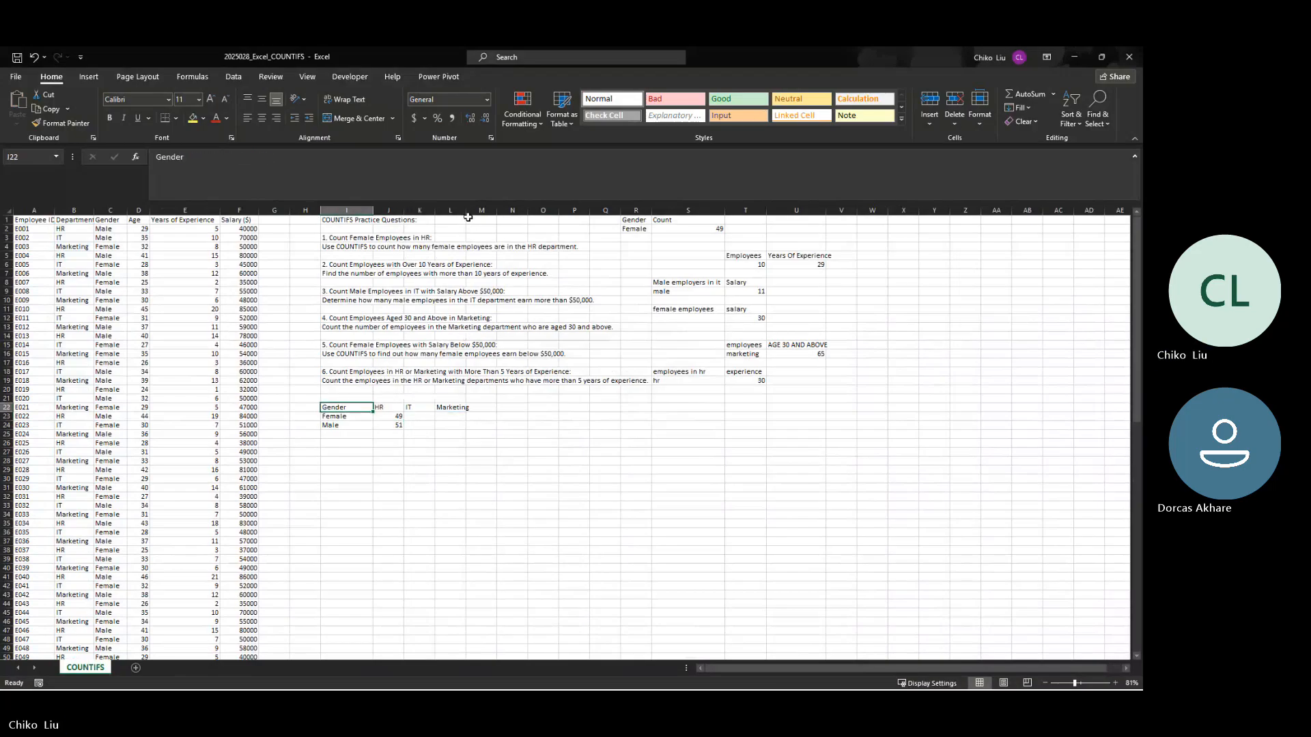
pyautogui.moveTo(467, 209); pyautogui.dragTo(478, 210)
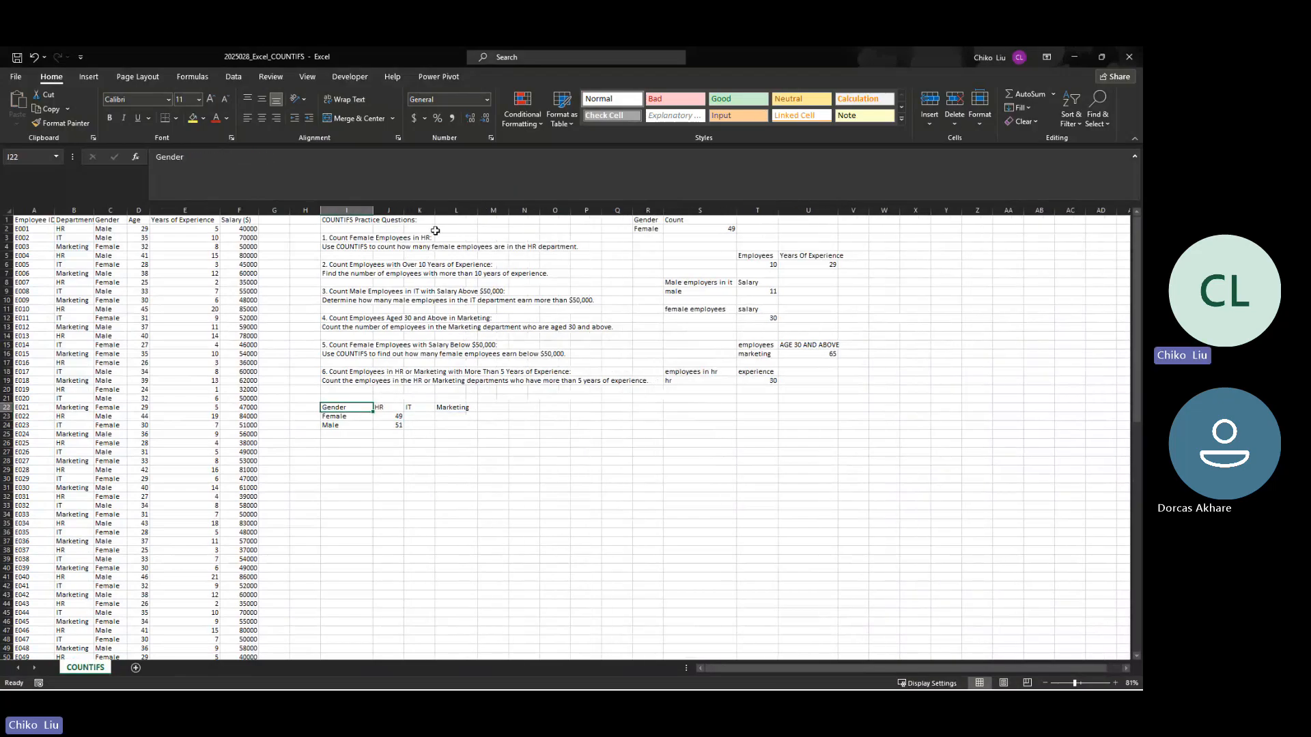
pyautogui.click(384, 409)
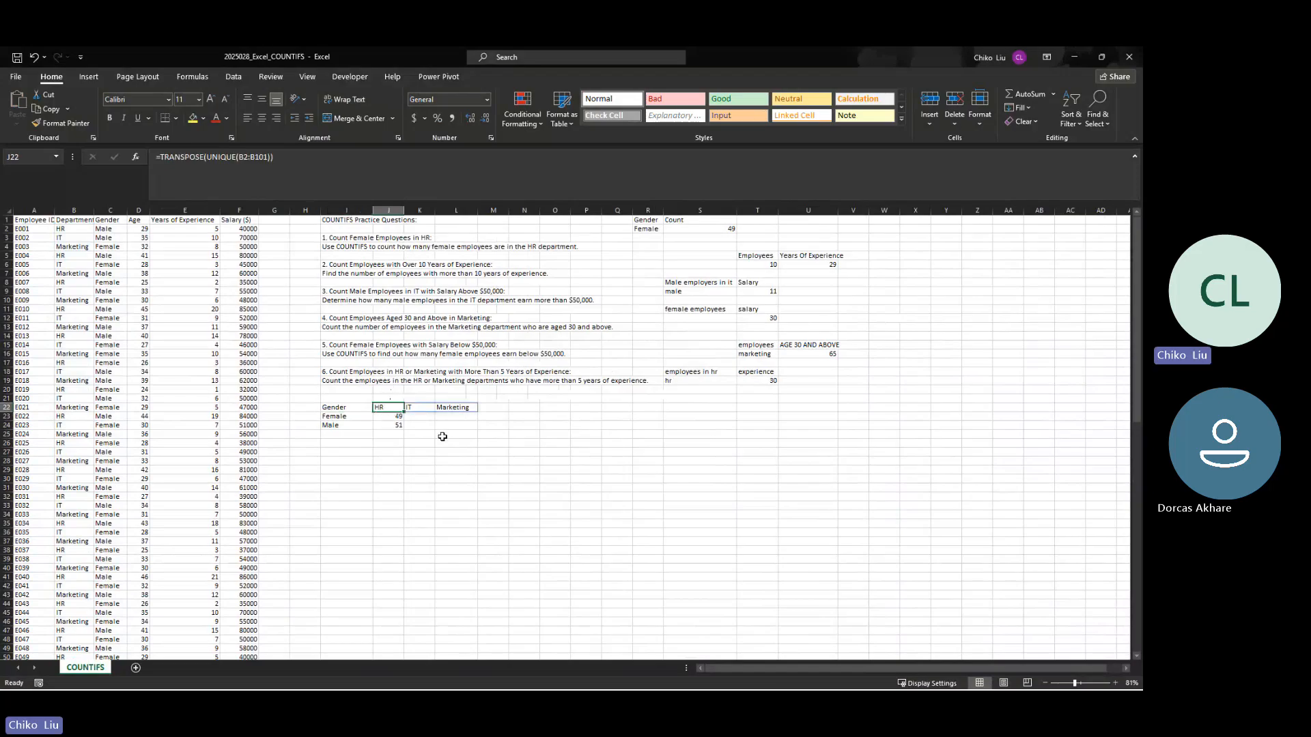
pyautogui.moveTo(394, 407); pyautogui.dragTo(448, 407)
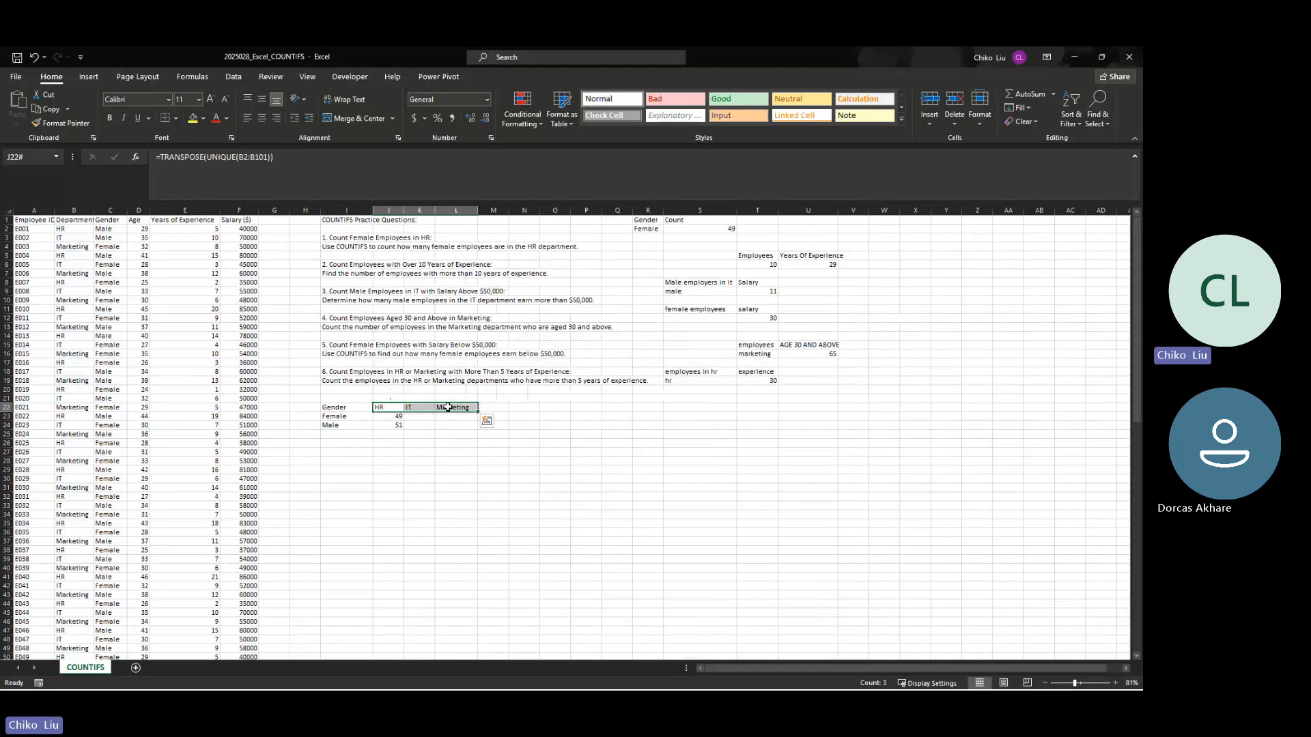
pyautogui.hotkey('ctrl', 'c')
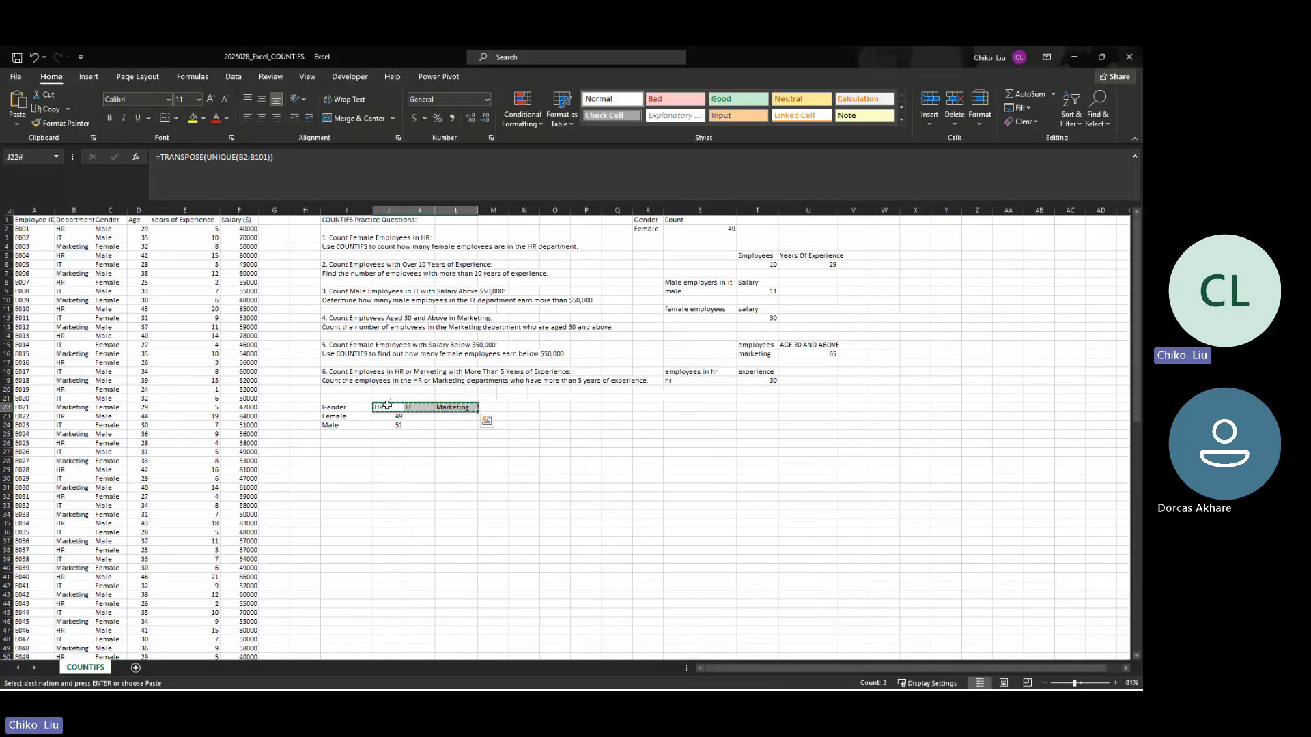
pyautogui.rightClick(400, 413)
pyautogui.click(435, 150)
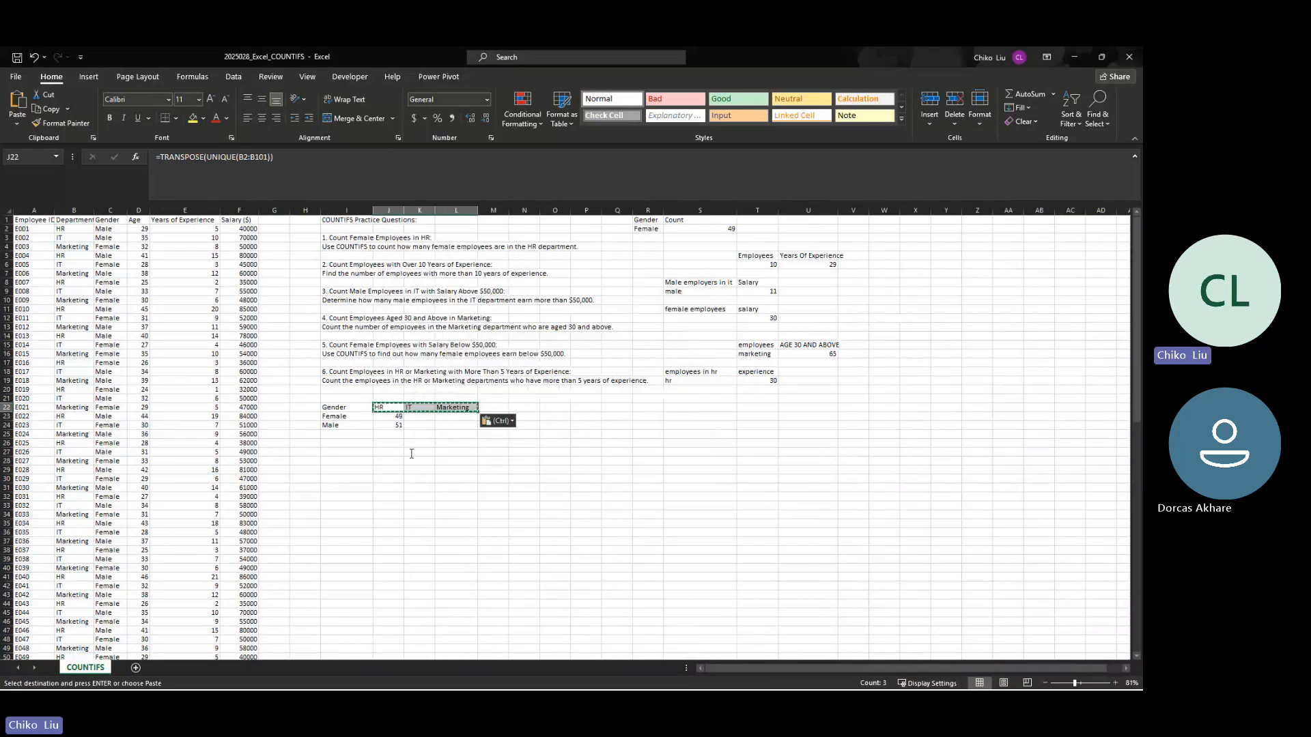
# Step: Clear the COUNTIF formulas in J23:J24 beneath the HR header
pyautogui.moveTo(394, 415); pyautogui.dragTo(394, 428)
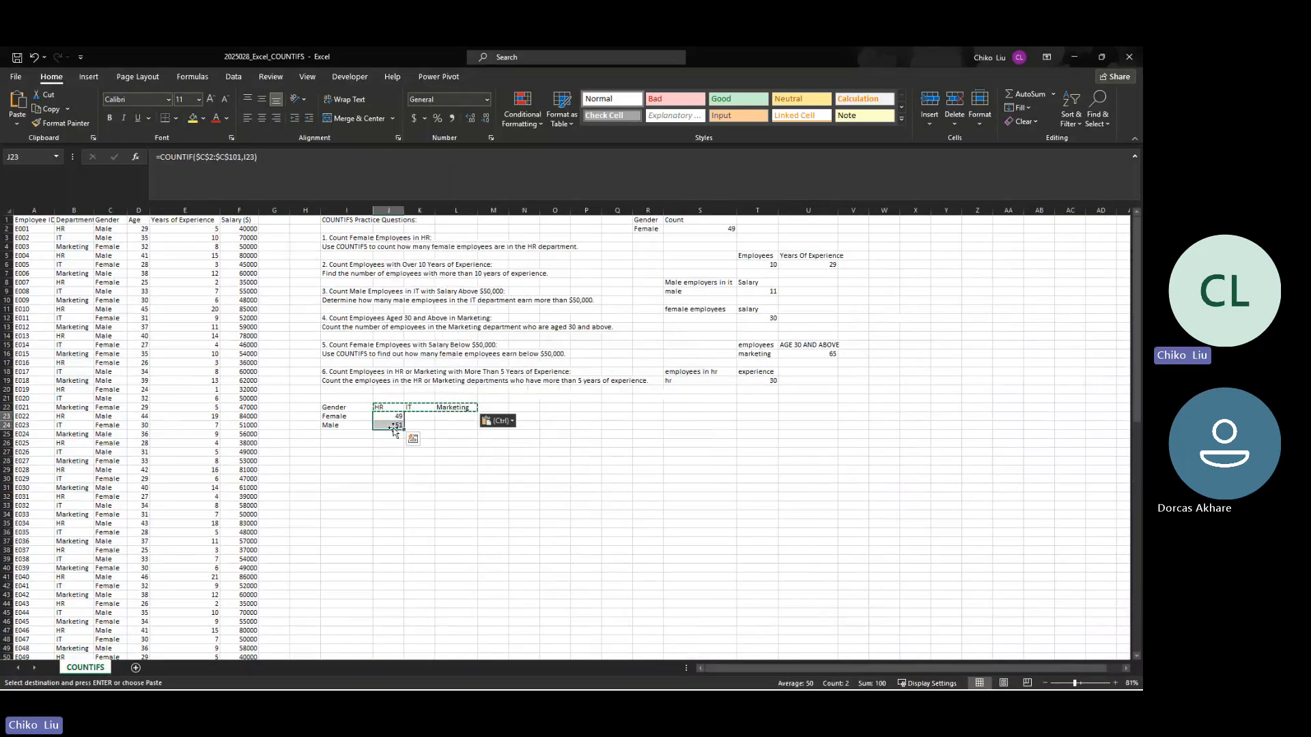
pyautogui.press('Delete')
pyautogui.click(388, 418)
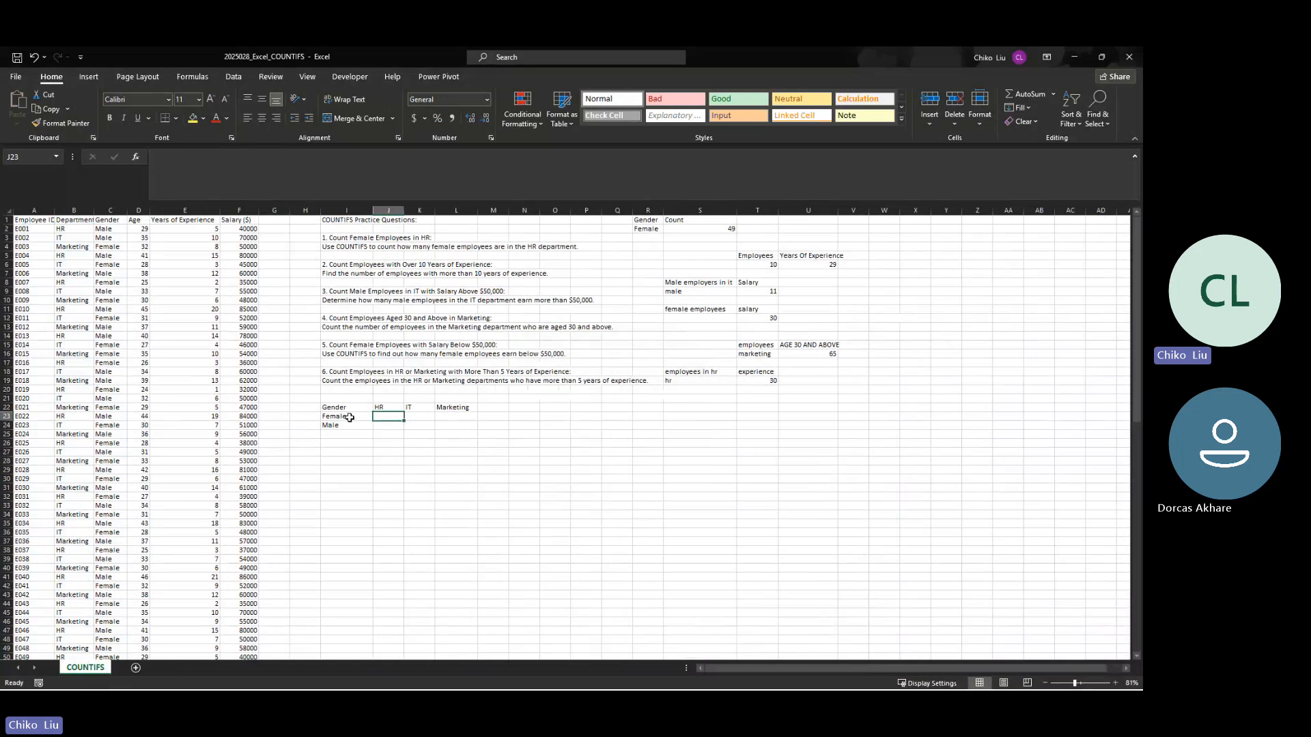
pyautogui.click(387, 407)
pyautogui.moveTo(345, 420); pyautogui.dragTo(378, 418)
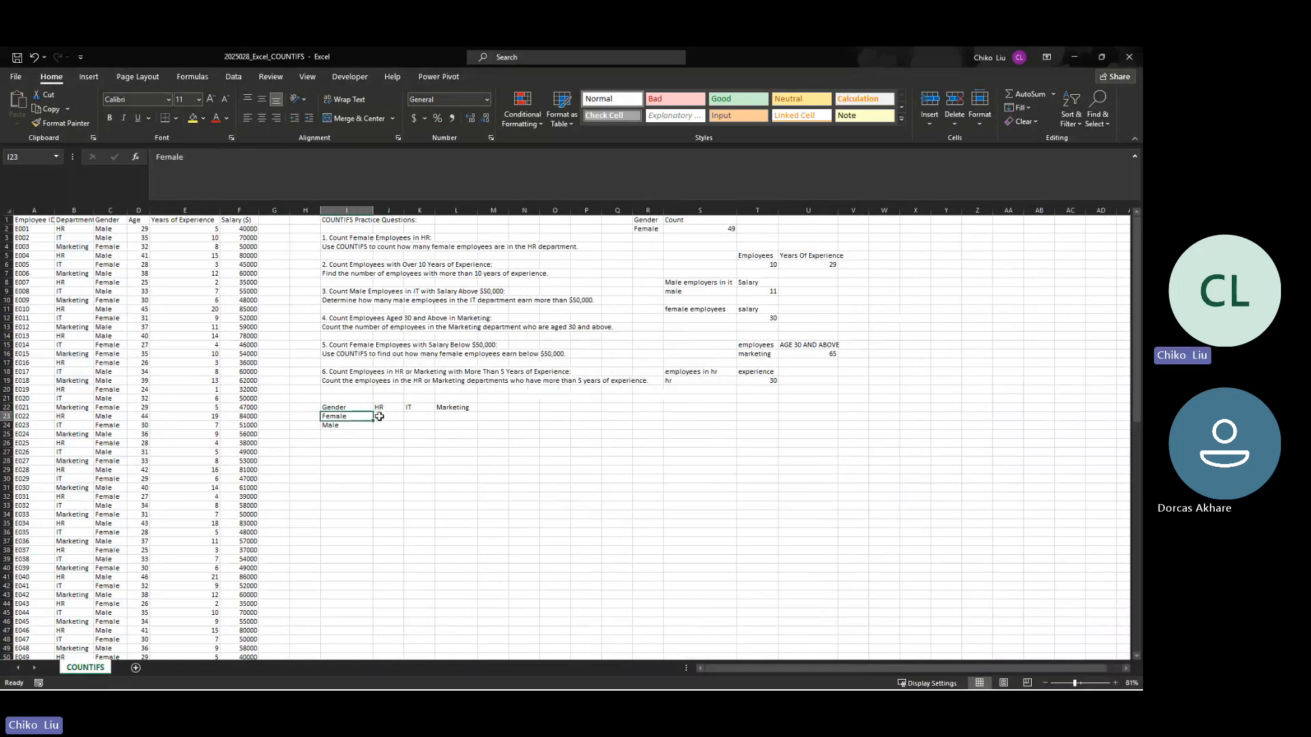
# Step: Start a COUNTIFS formula in J23 for the female employees in HR
pyautogui.click(384, 416)
pyautogui.write('=countifs')
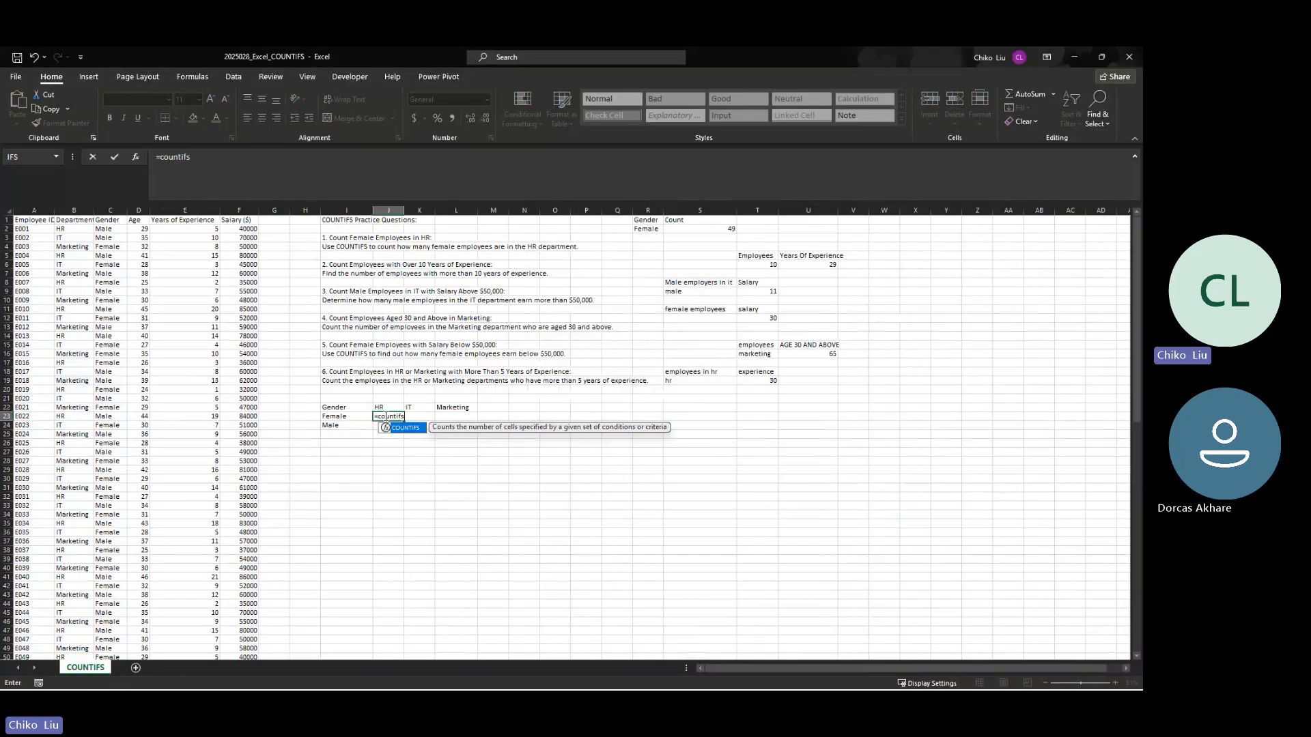
pyautogui.press('Tab')
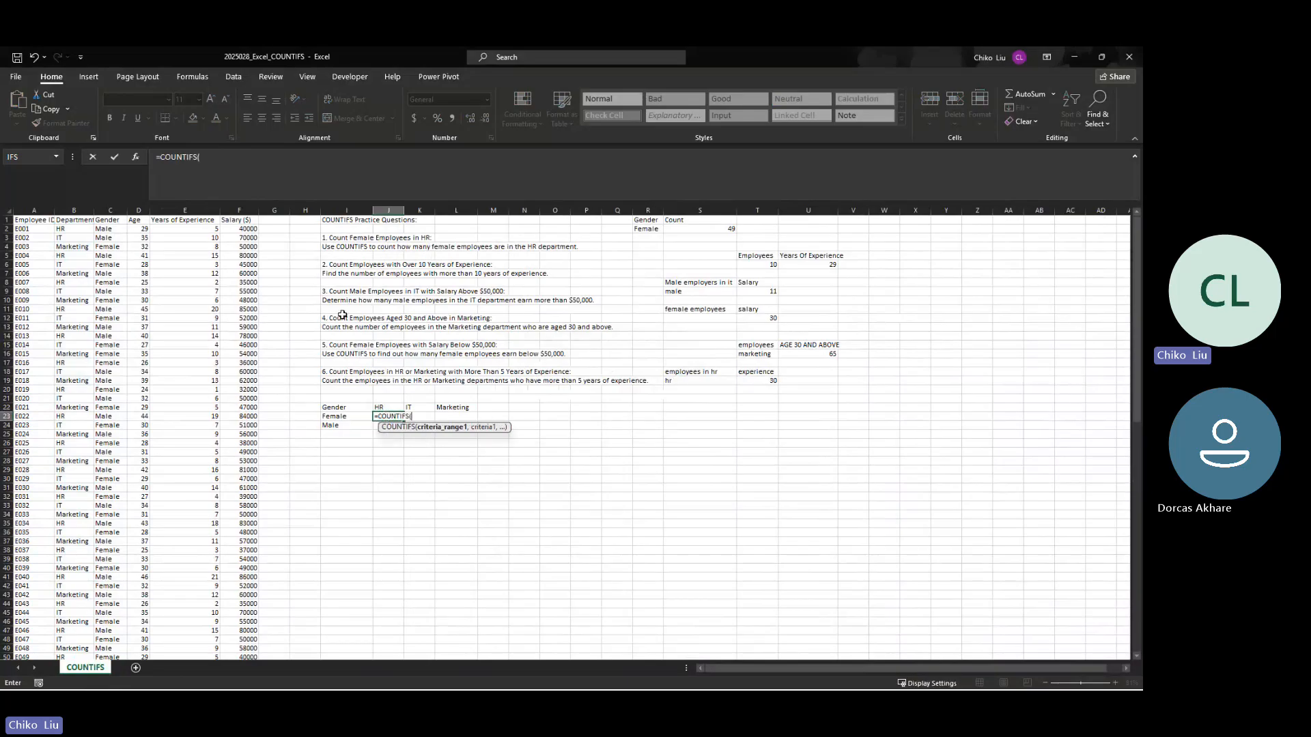
pyautogui.click(80, 228)
pyautogui.hotkey('ctrl', 'shift', 'Down')
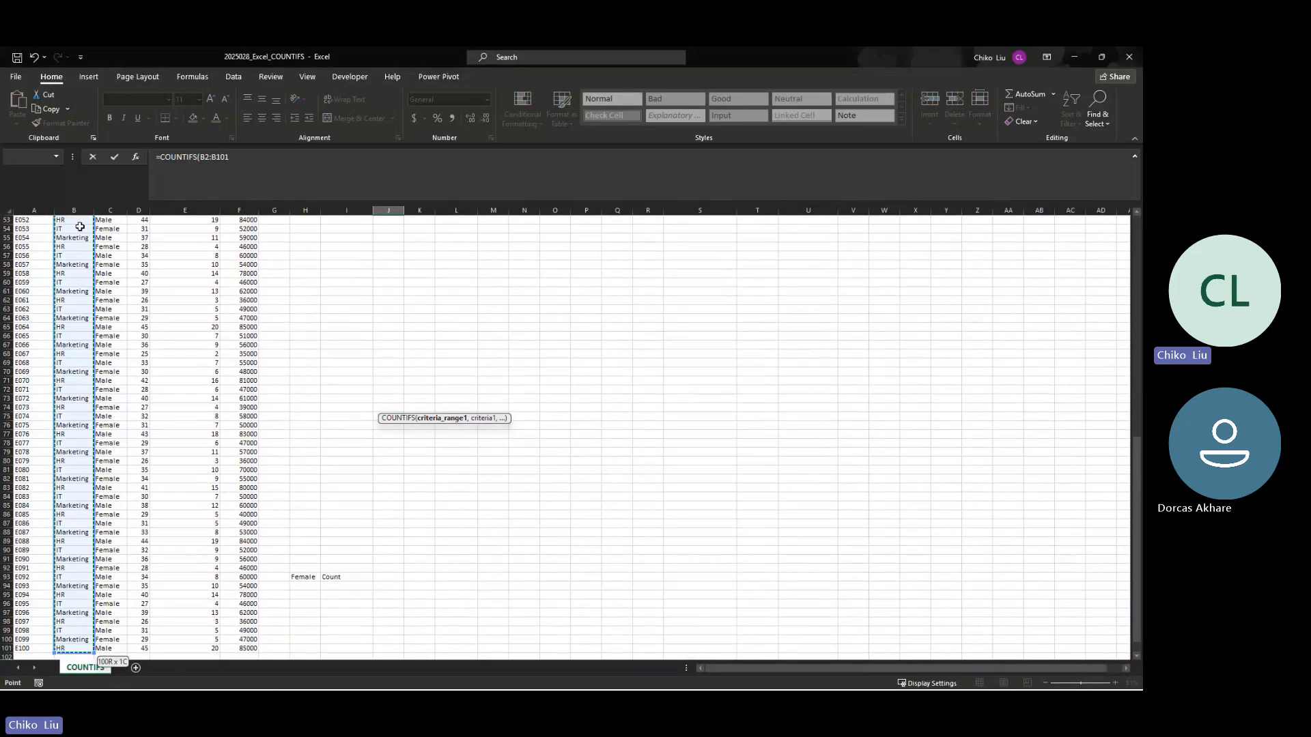
pyautogui.press('F4')
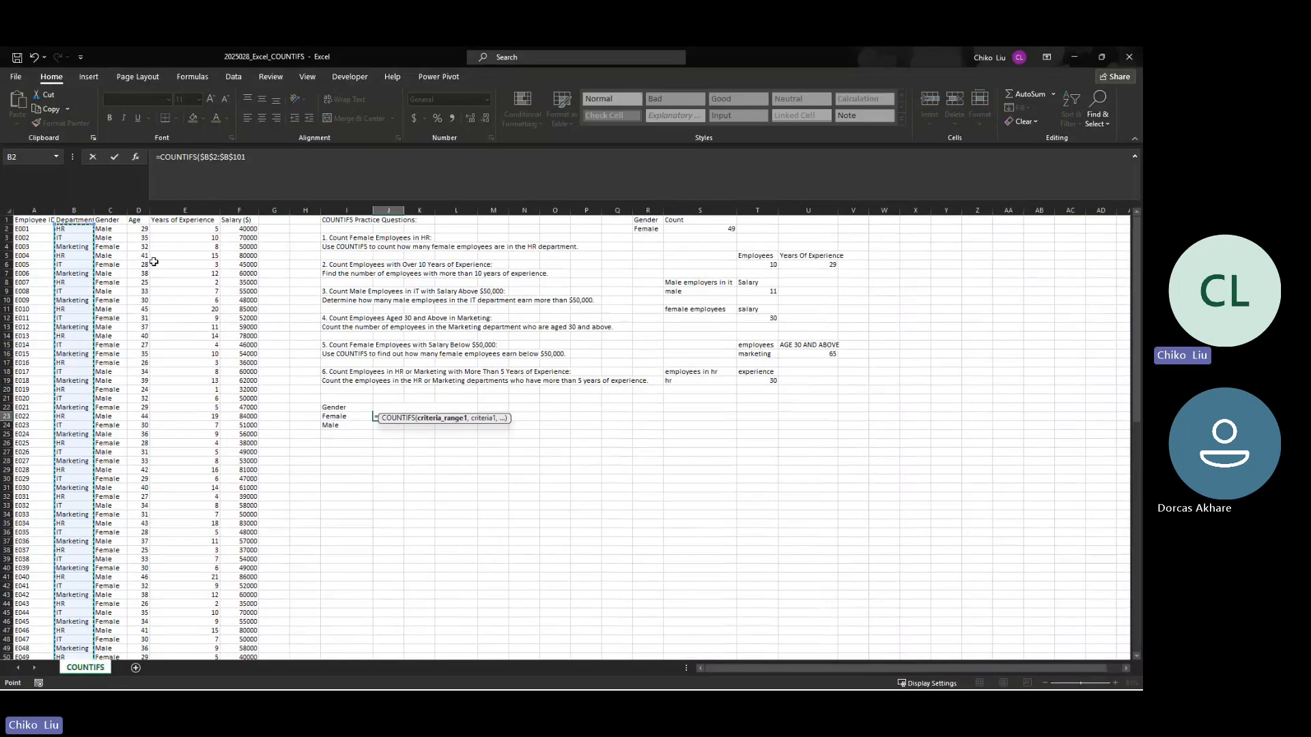
pyautogui.click(379, 407)
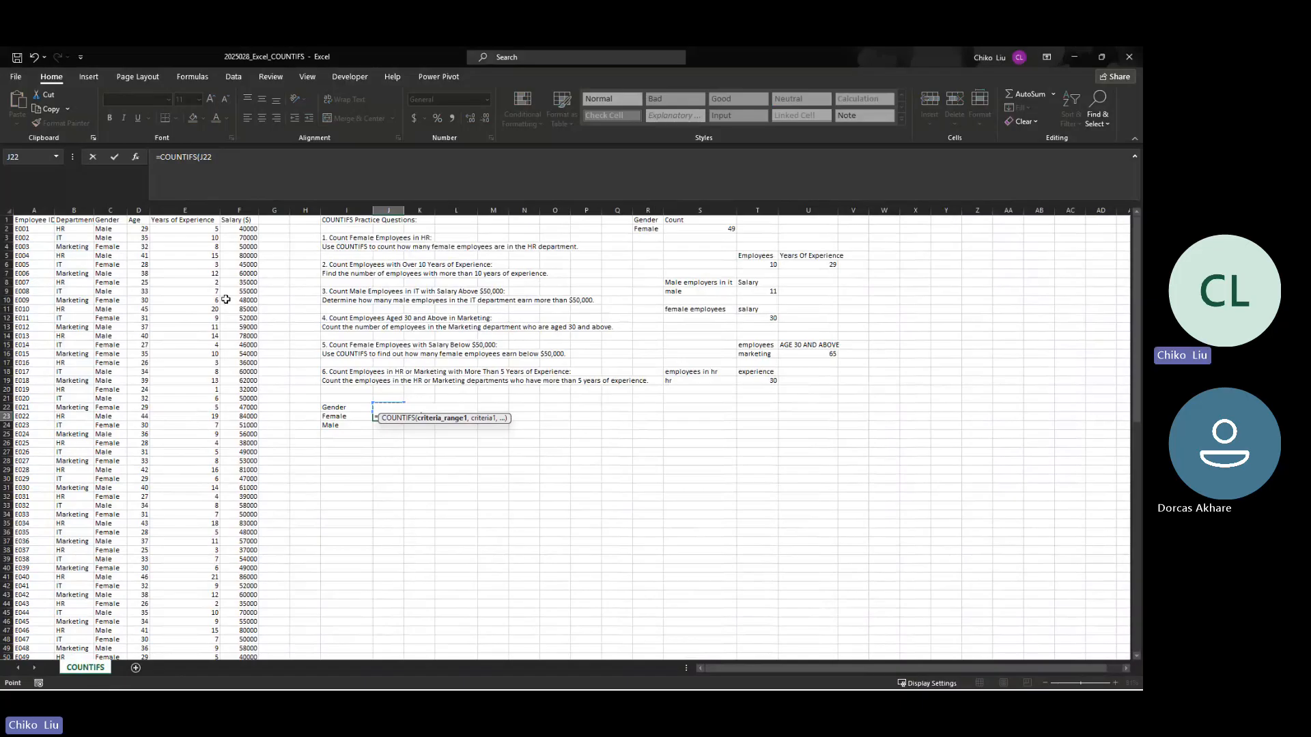
# Step: Set B2:B101 as the first COUNTIFS criteria range and department header J22 as its criterion, ready for a second range
pyautogui.click(78, 230)
pyautogui.hotkey('ctrl', 'shift', 'Down')
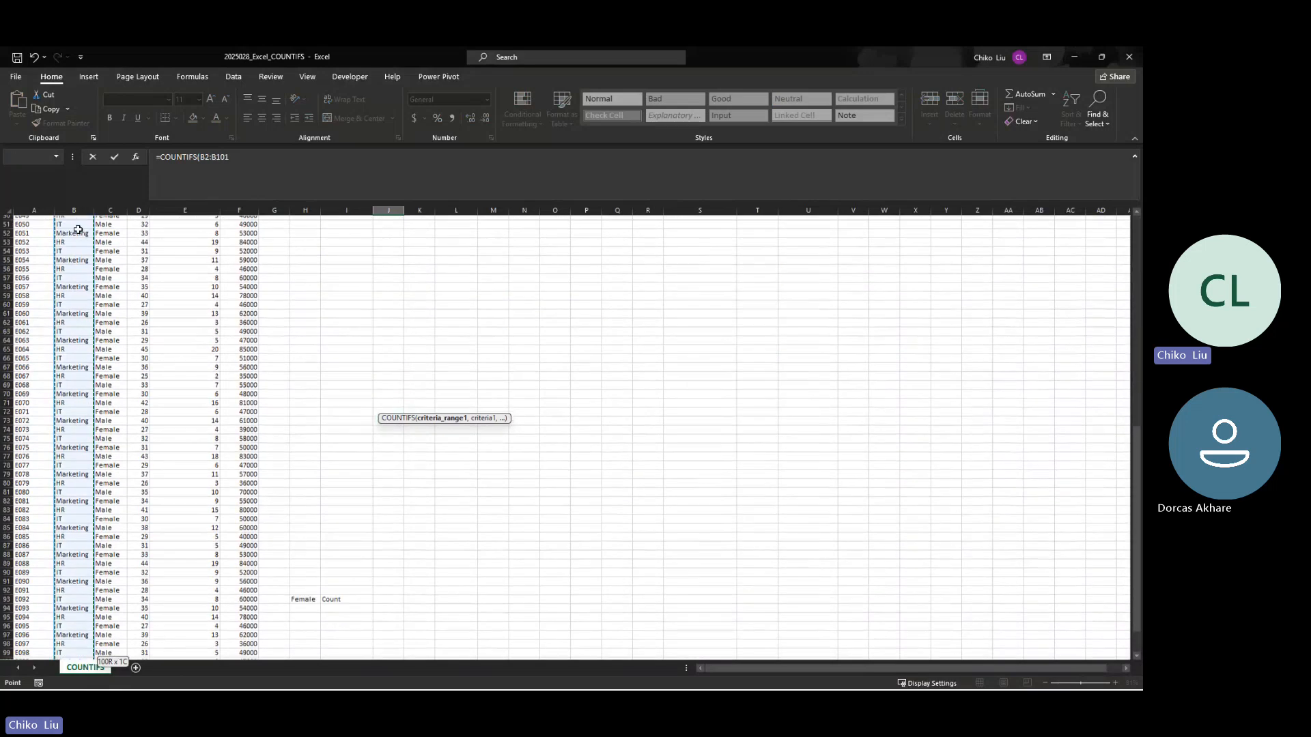
pyautogui.write(',')
pyautogui.press('Right')
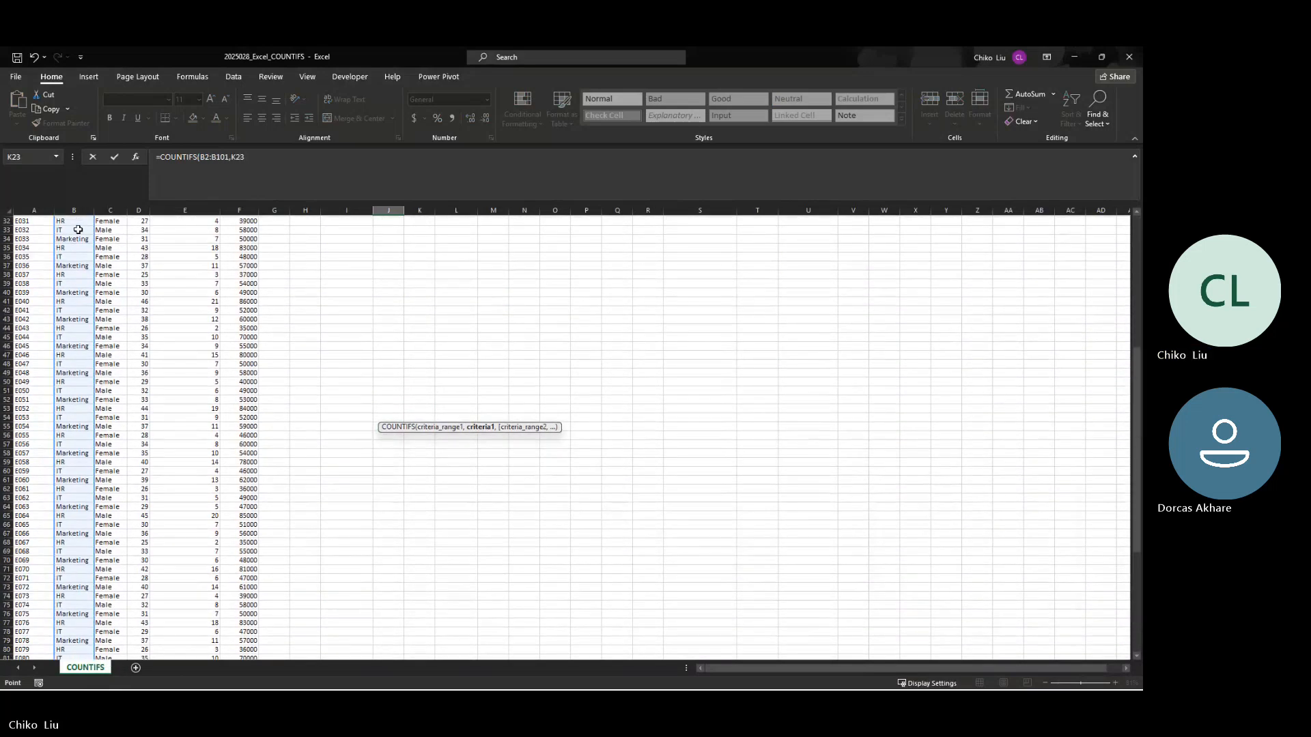
pyautogui.press('Up')
pyautogui.press('Left')
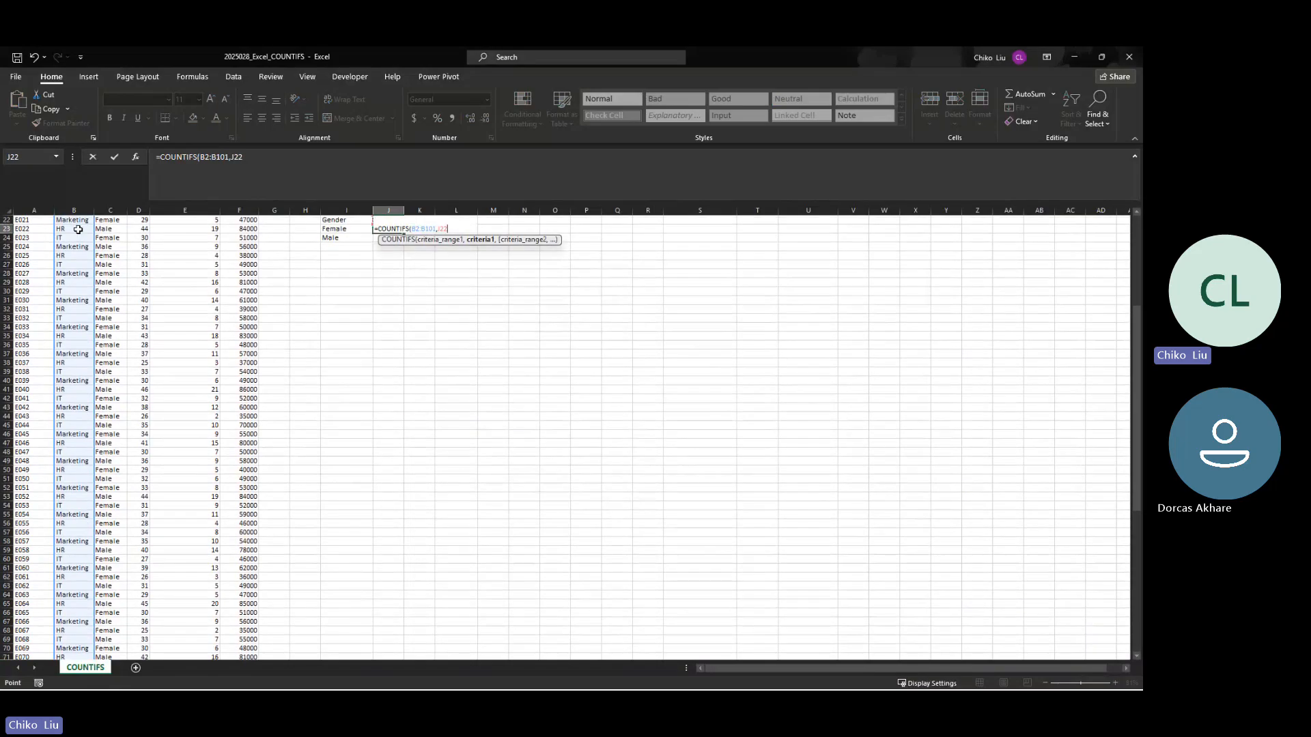
pyautogui.write(',')
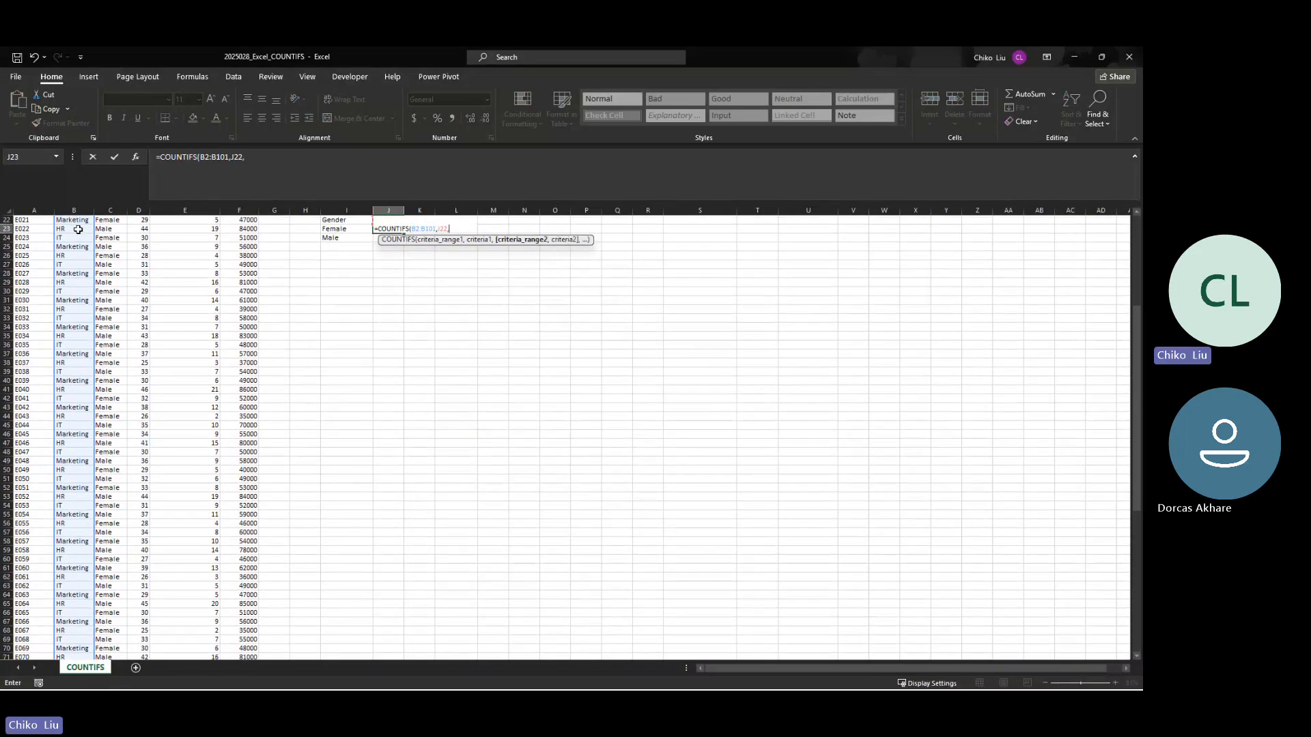
# Step: Add C2:C101 as the second criteria range with gender label I23 as its criterion, and close the COUNTIFS formula
pyautogui.click(107, 239)
pyautogui.hotkey('ctrl', 'Down')
pyautogui.hotkey('ctrl', 'shift', 'Up')
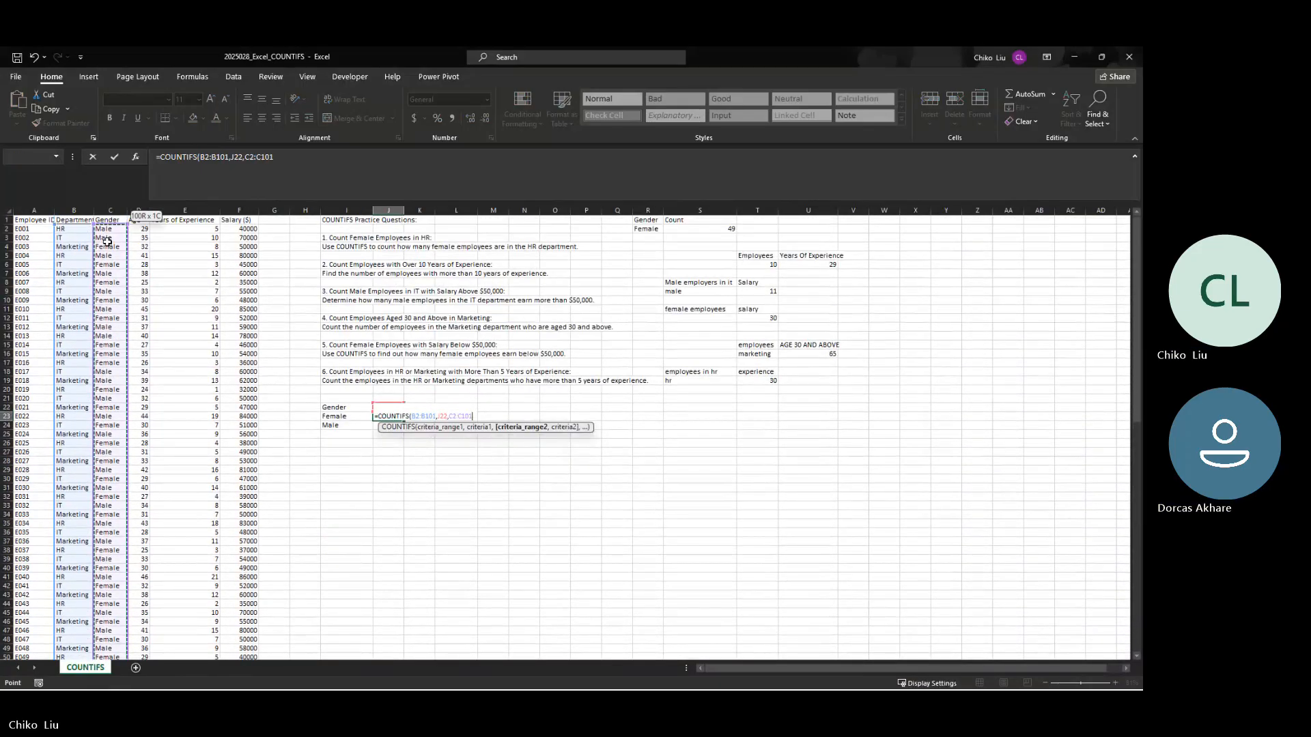
pyautogui.write(',')
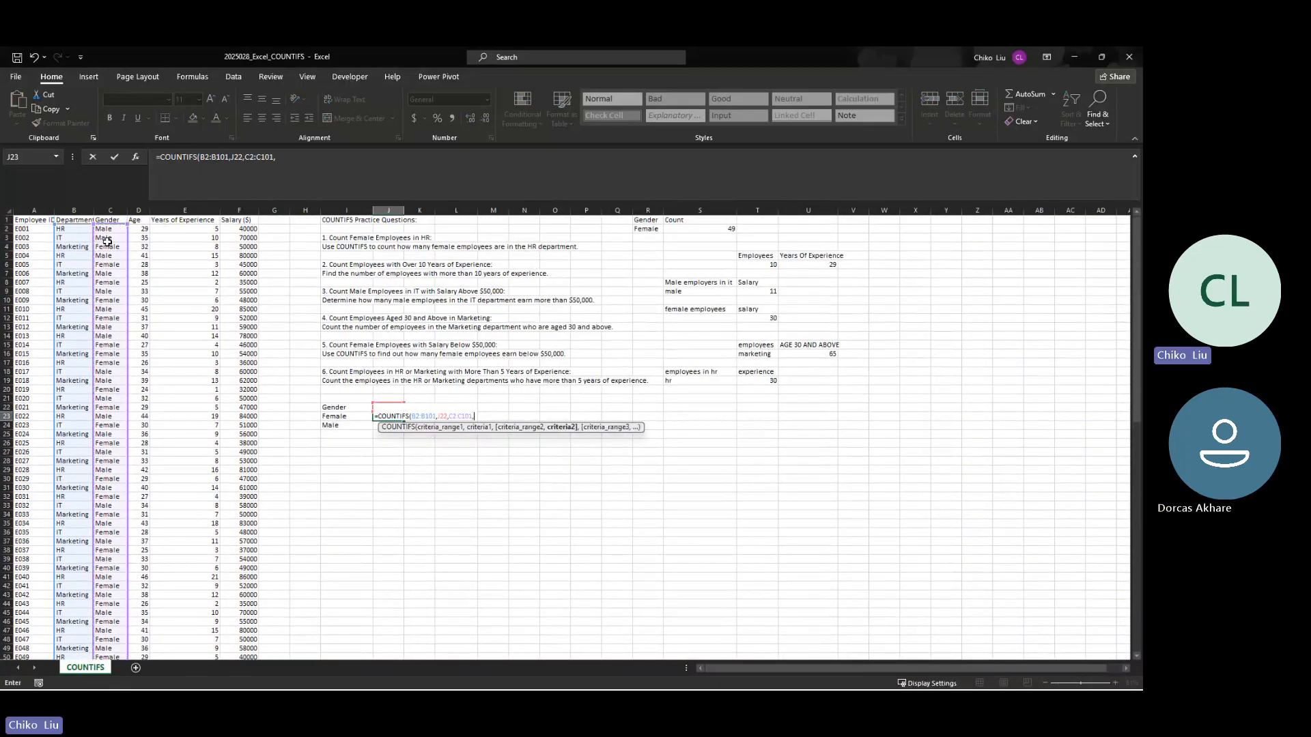
pyautogui.click(345, 417)
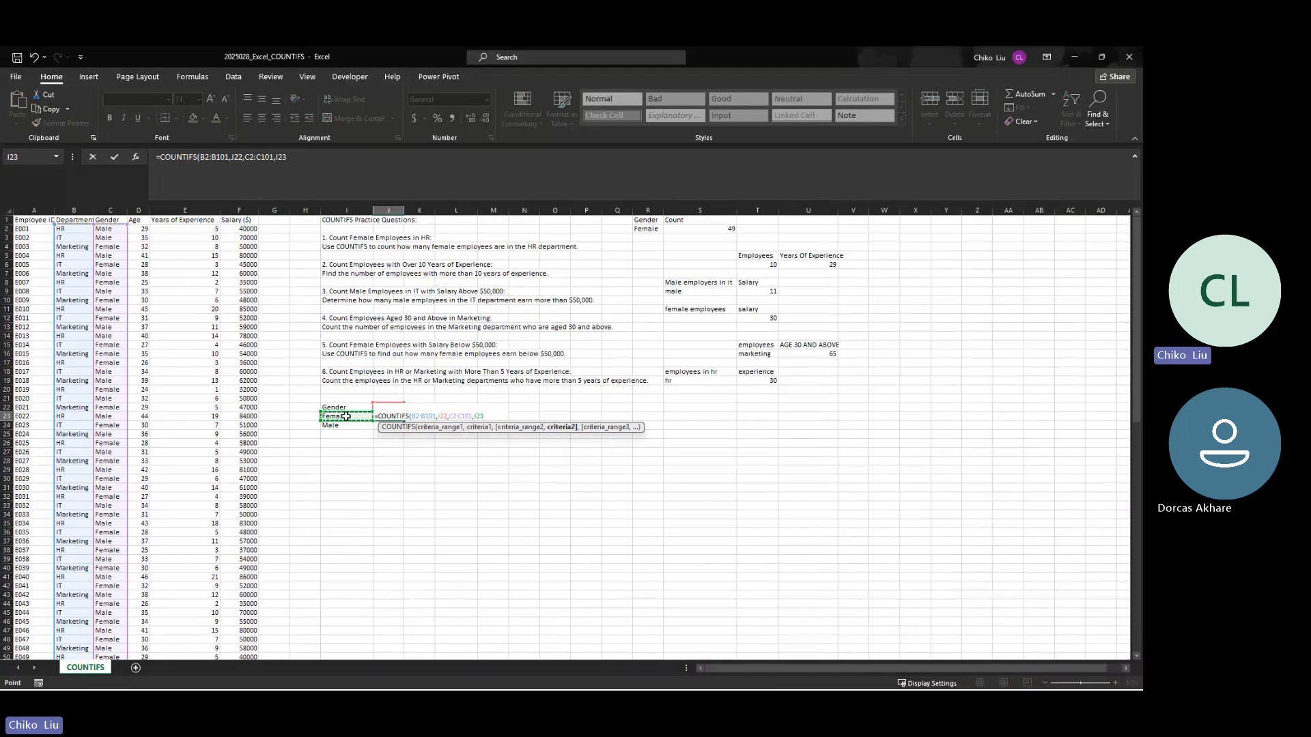
pyautogui.write(')')
# Step: Make both criteria ranges absolute as $B$2:$B$101 and $C$2:$C$101, and enter the COUNTIFS formula in J23
pyautogui.click(218, 158)
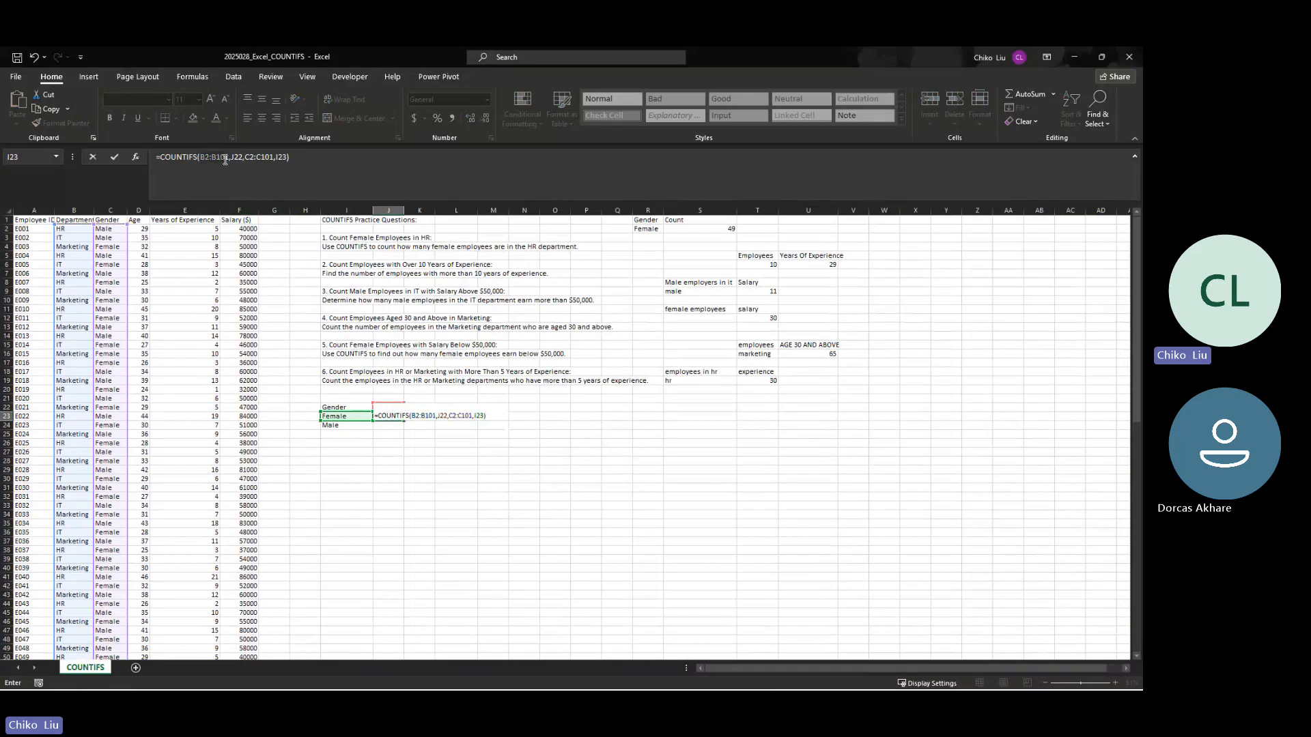
pyautogui.click(230, 157)
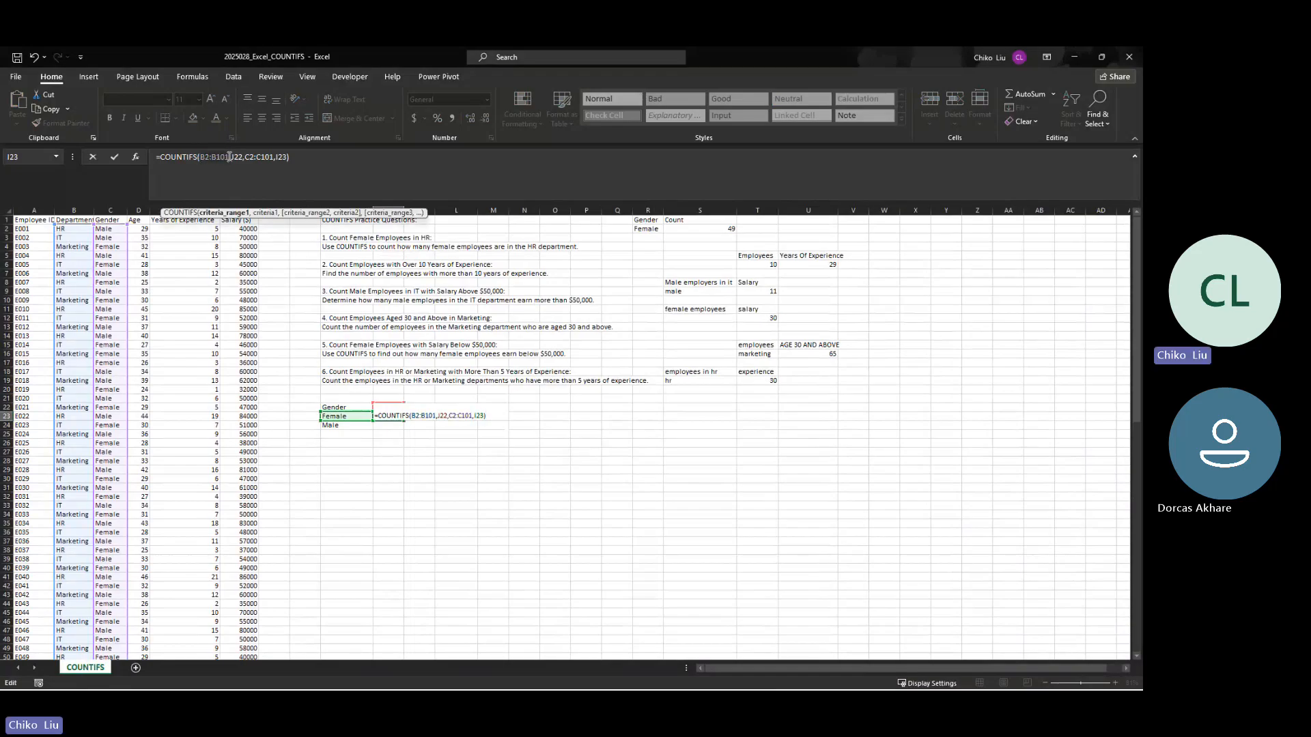
pyautogui.press('F4')
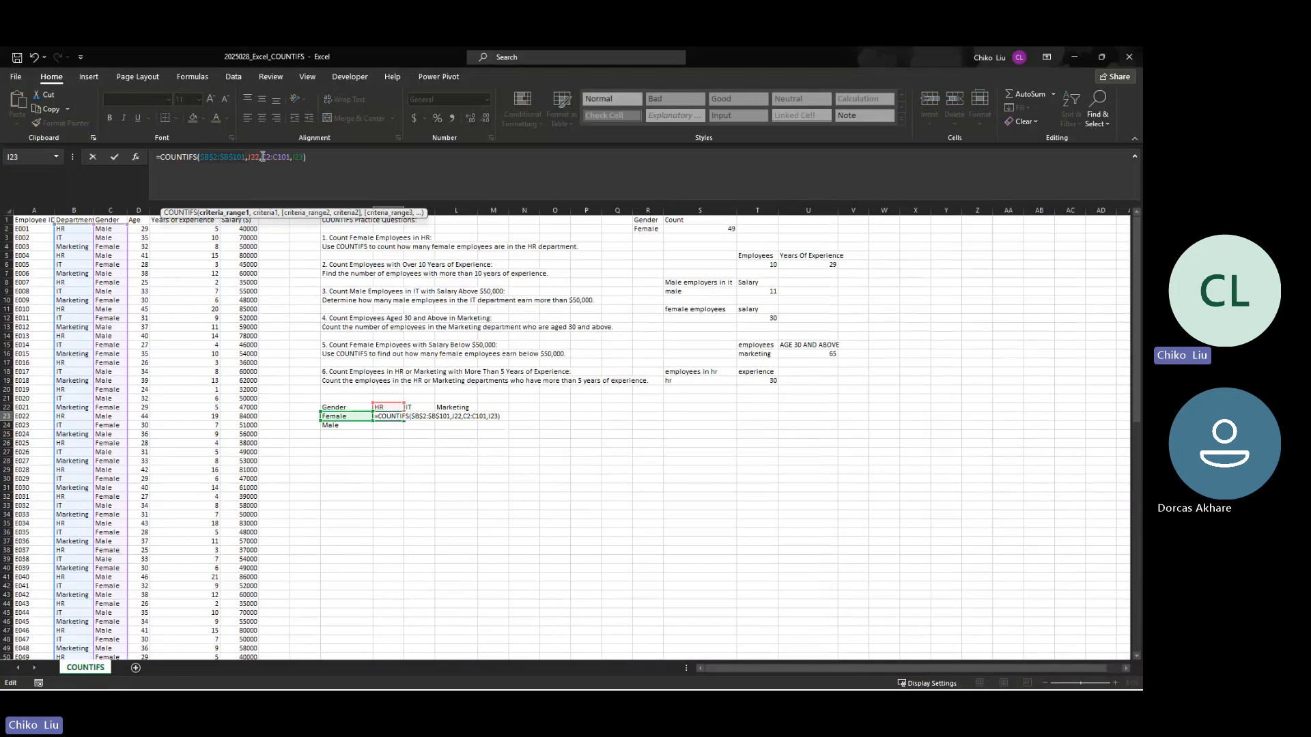
pyautogui.moveTo(263, 157); pyautogui.dragTo(290, 157)
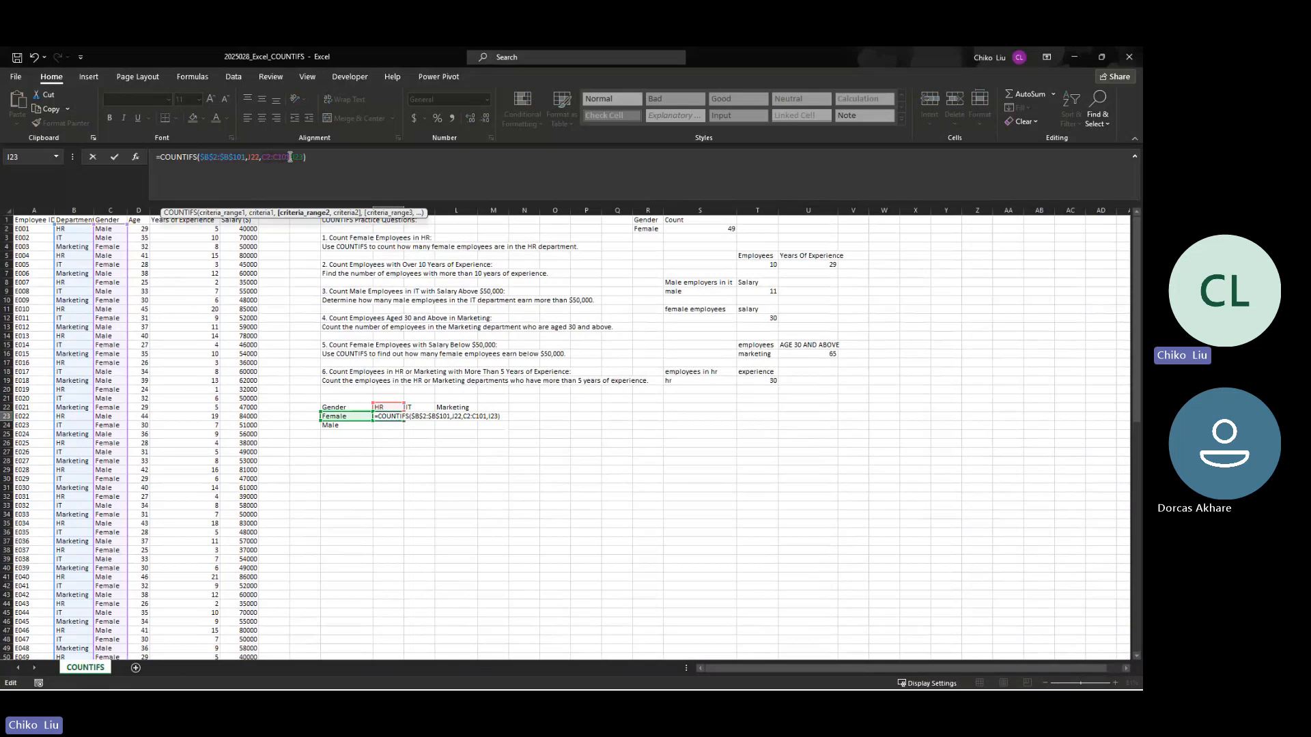
pyautogui.press('F4')
pyautogui.press('Return')
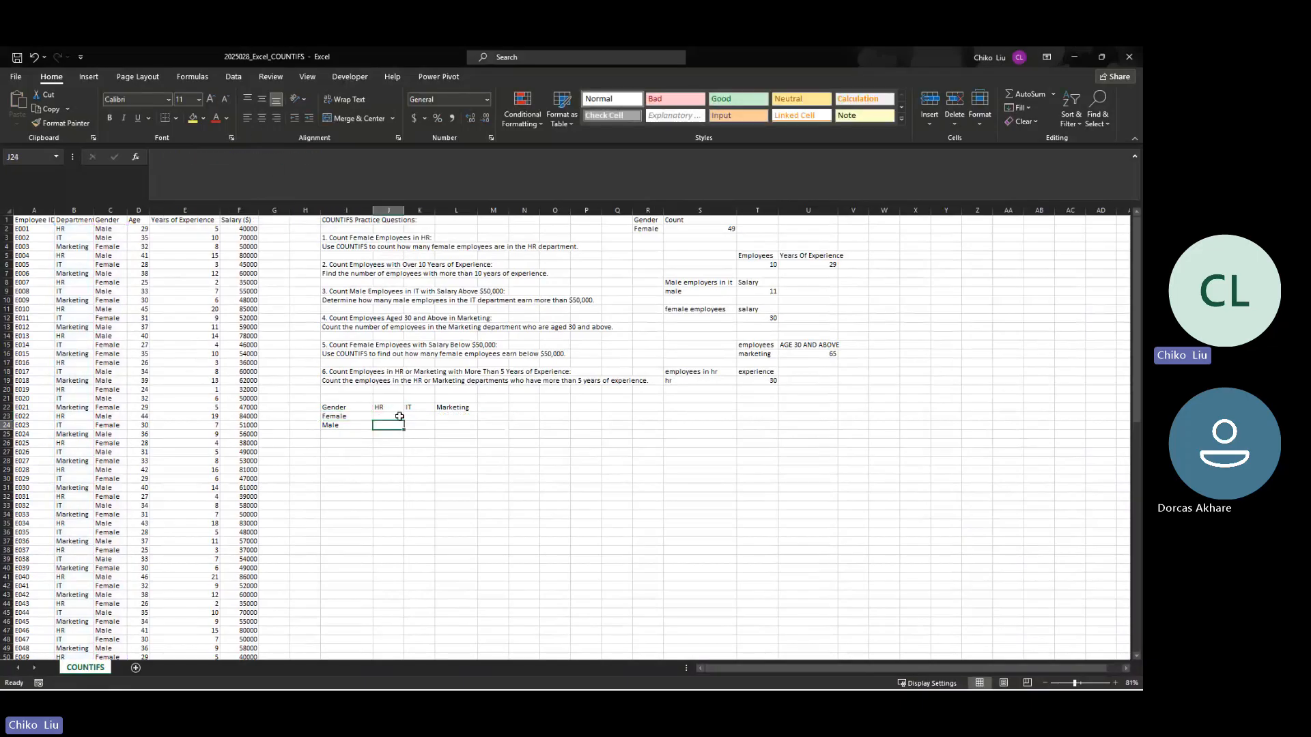
# Step: Examine the COUNTIFS formula in J23 alongside the HR, IT and Marketing headers in J22:L22
pyautogui.click(399, 417)
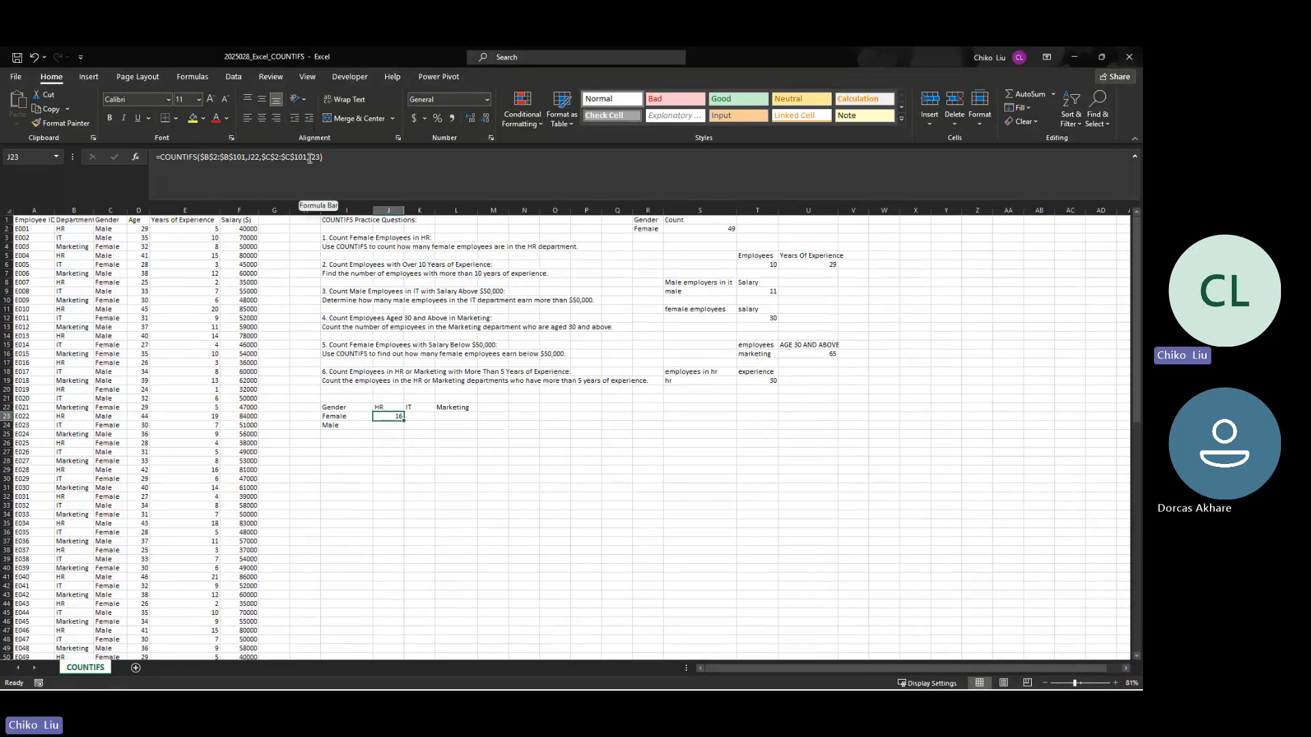
pyautogui.click(381, 405)
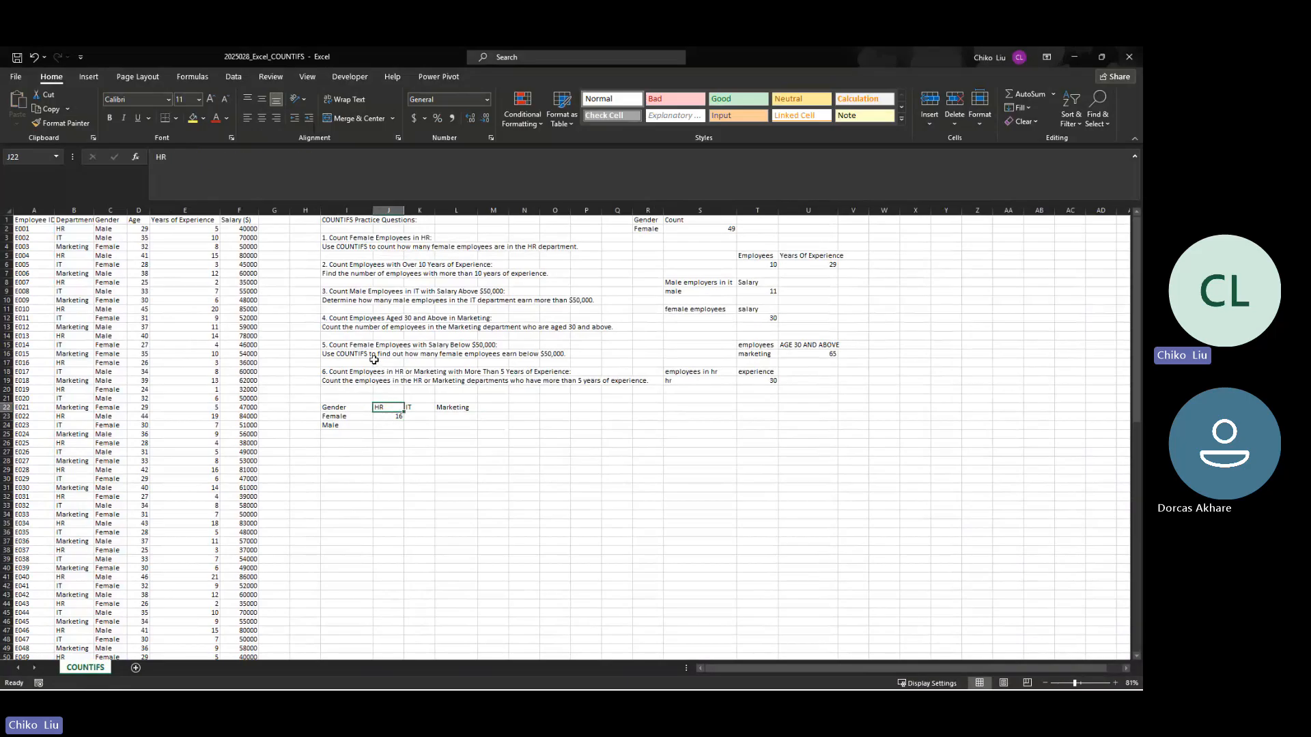
pyautogui.click(390, 416)
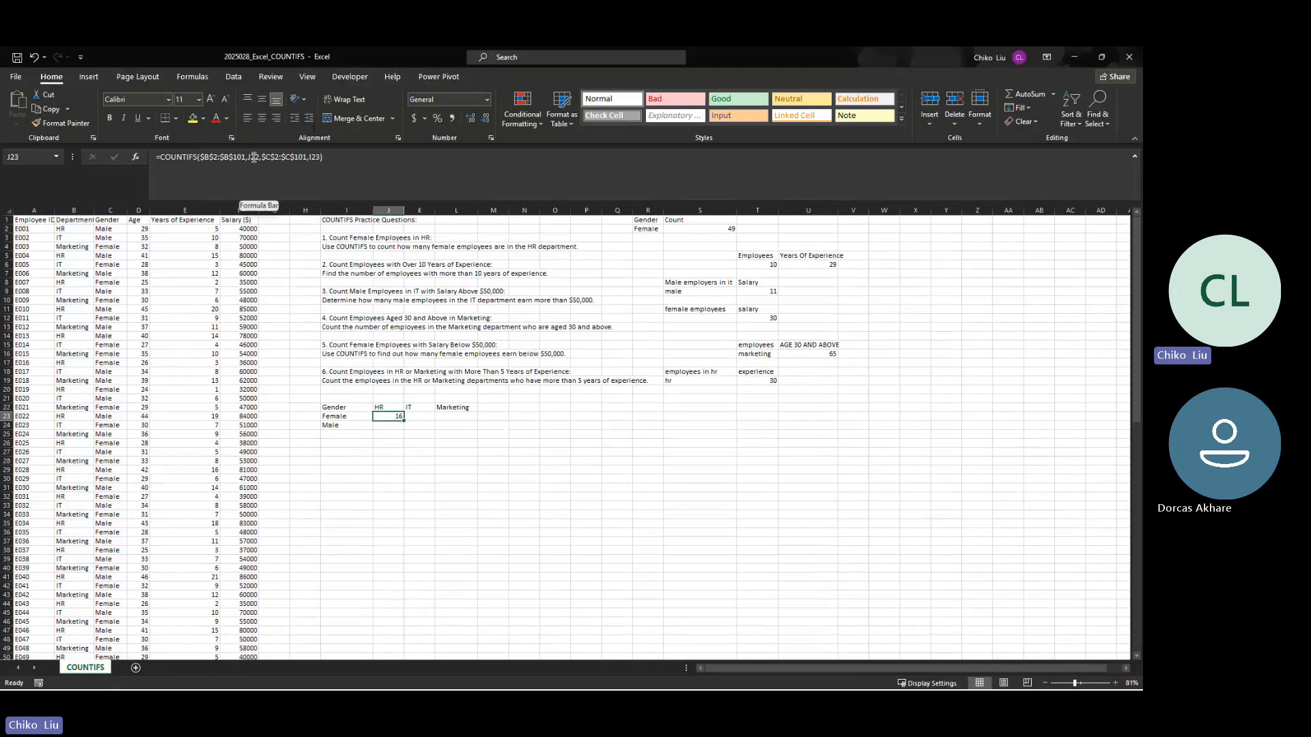
pyautogui.click(381, 408)
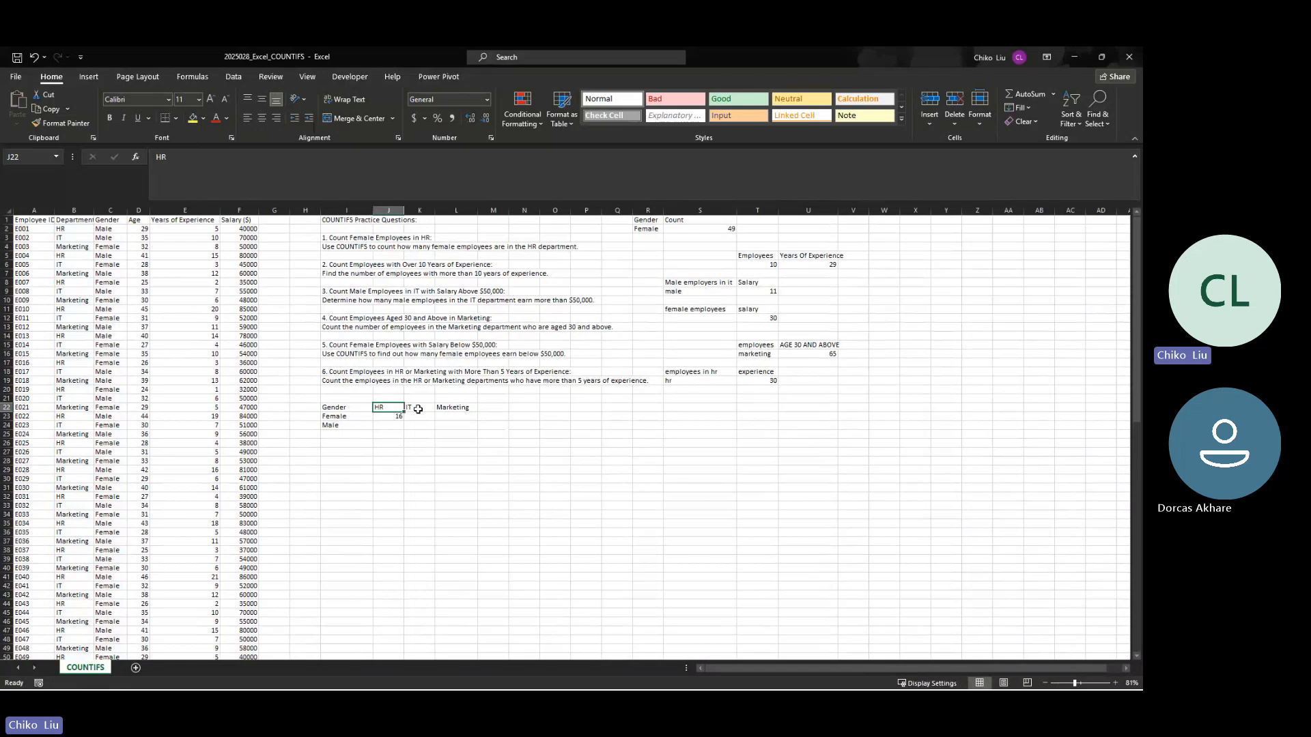
pyautogui.click(418, 409)
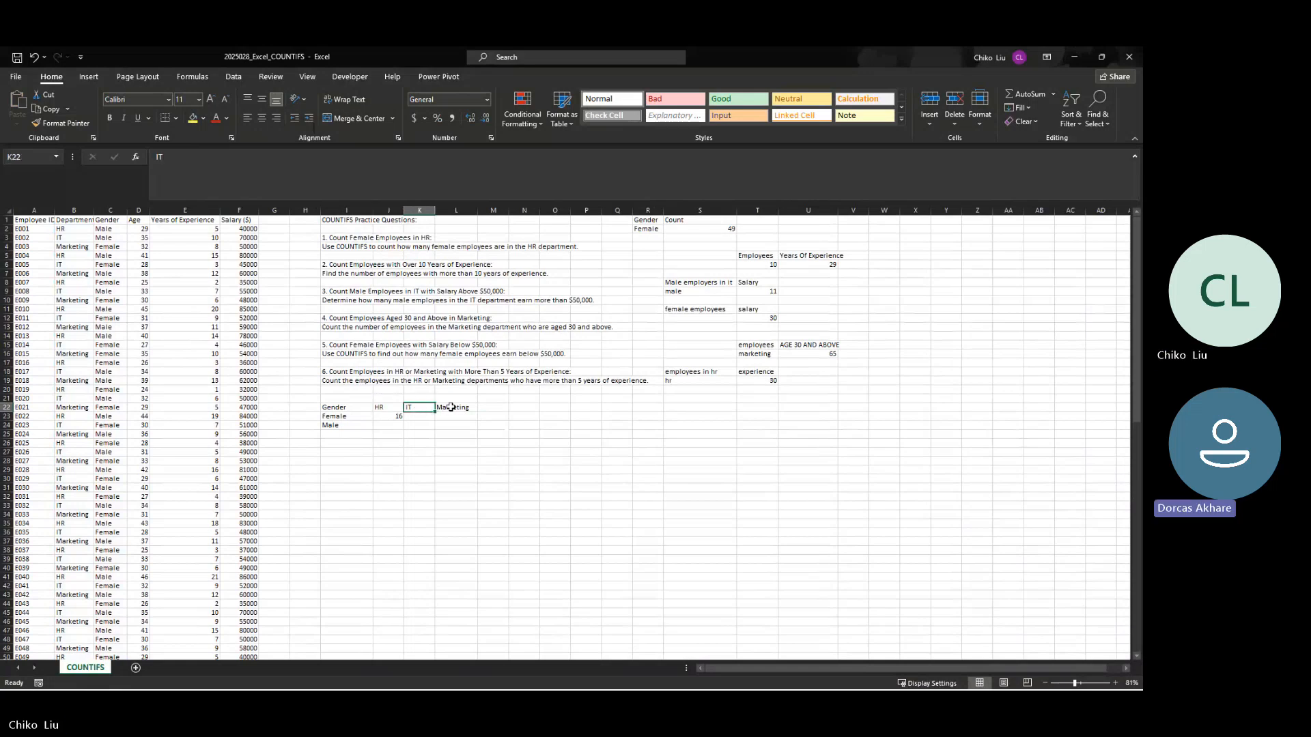
pyautogui.click(451, 408)
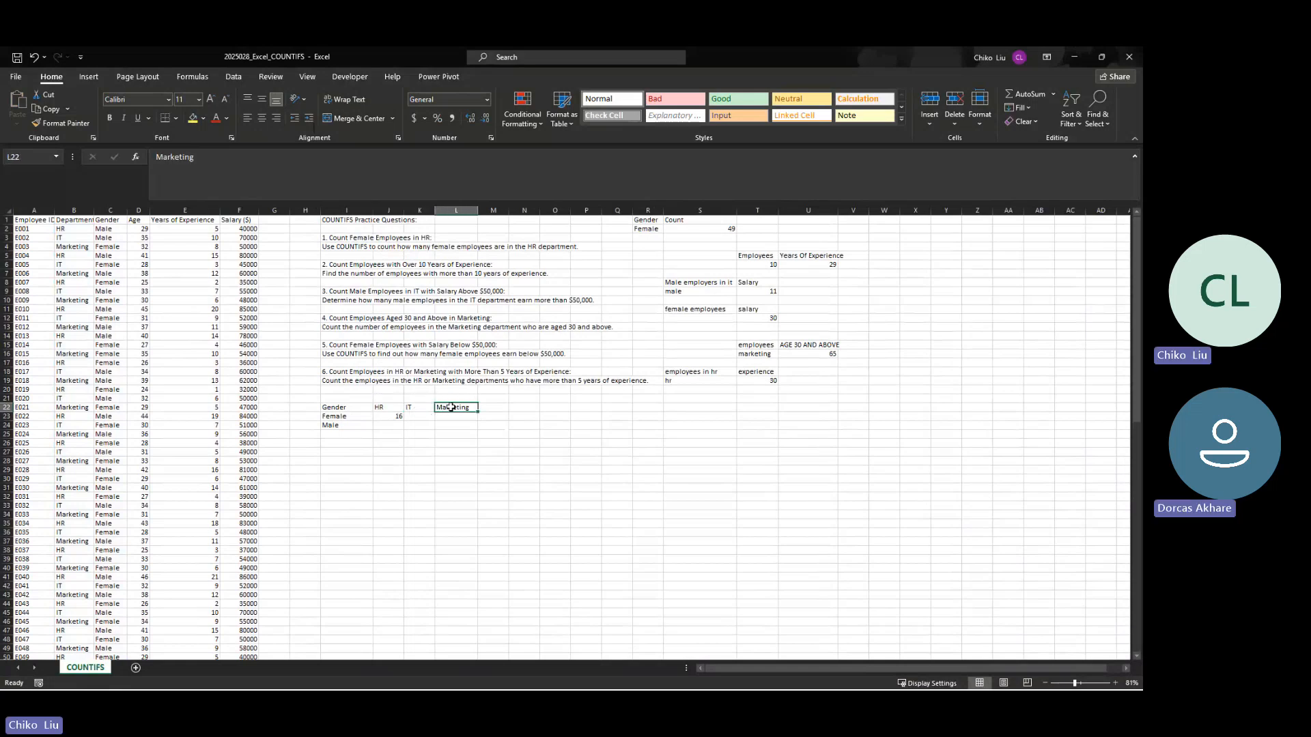
# Step: Fill the J23 formula down to J24 for male HR employees and check its references
pyautogui.click(400, 416)
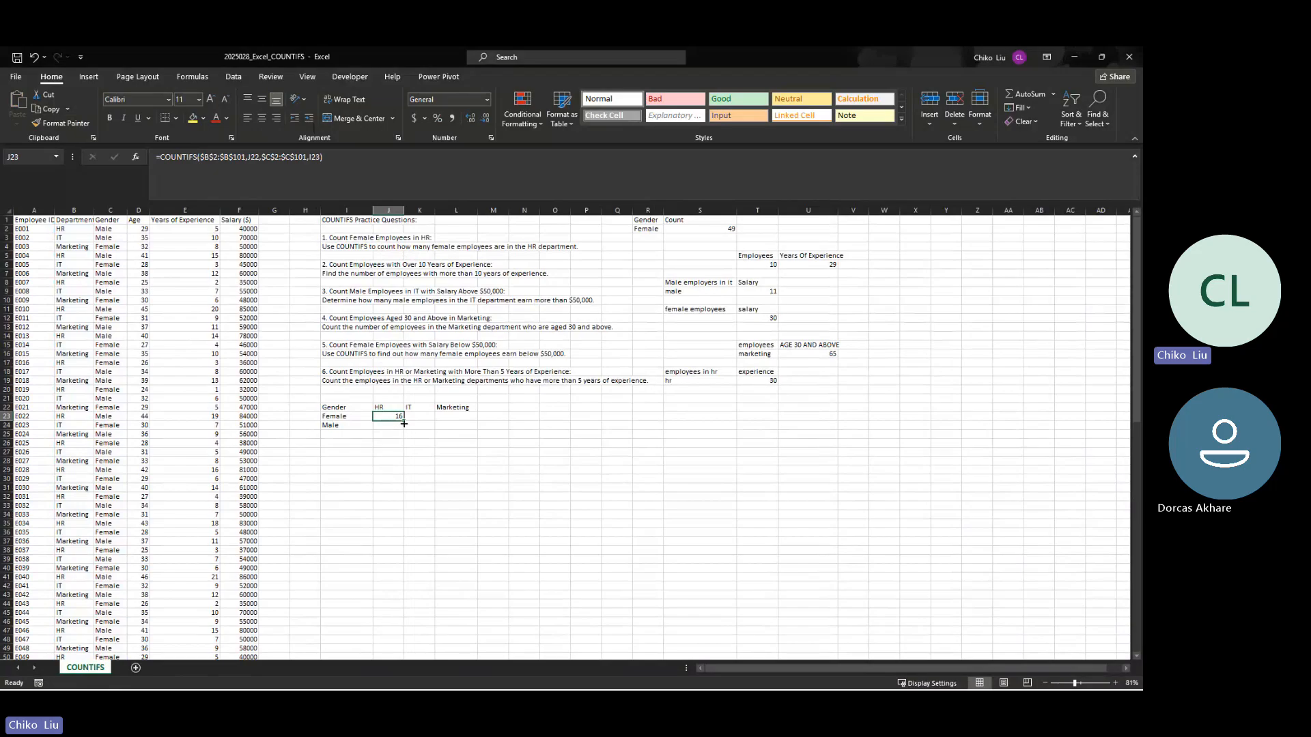
pyautogui.moveTo(406, 422); pyautogui.dragTo(403, 430)
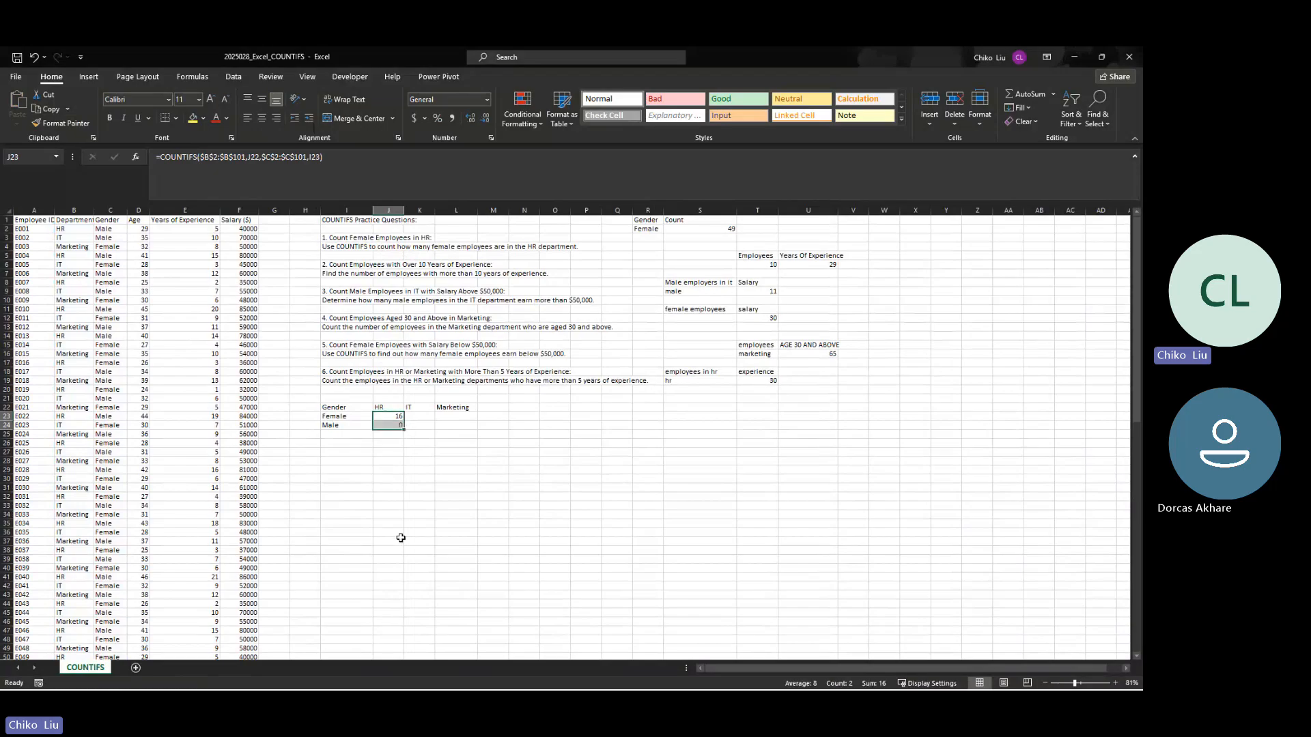
pyautogui.click(396, 424)
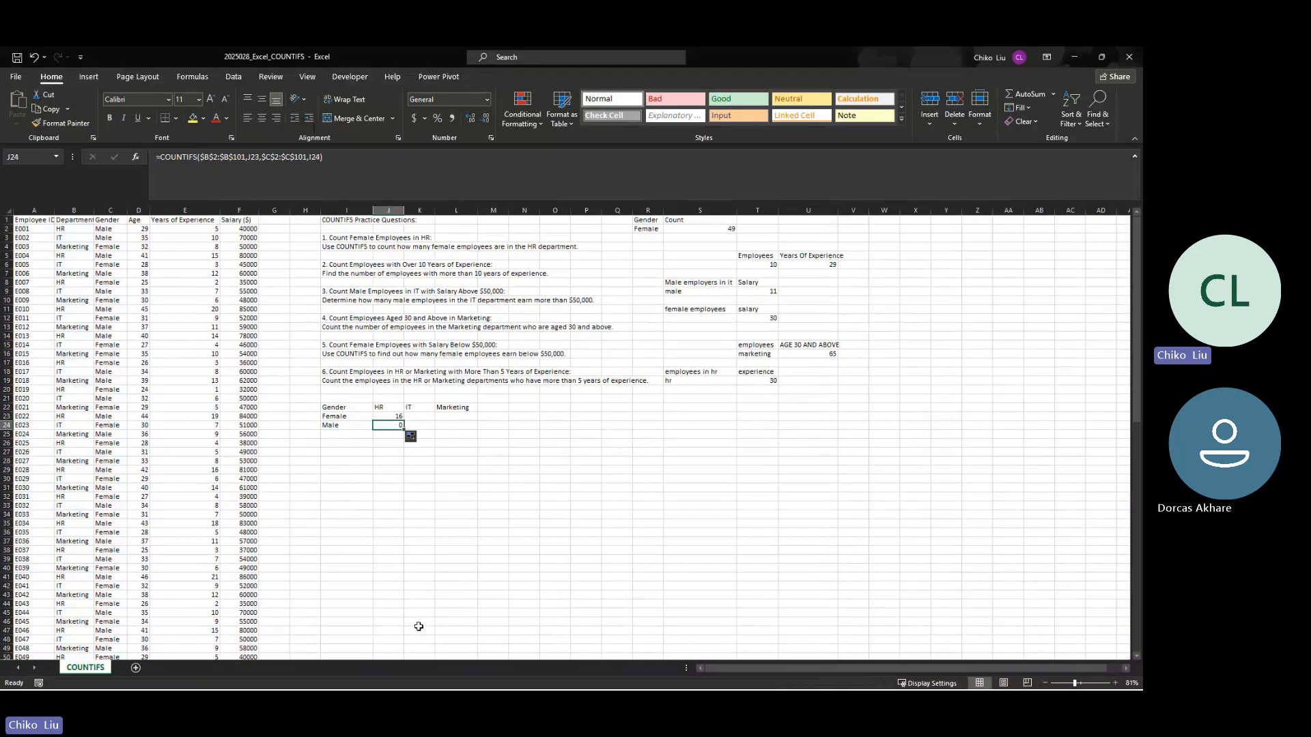
pyautogui.click(387, 417)
pyautogui.click(392, 426)
# Step: Examine the gender labels and department headers against the criteria cells referenced by the formulas in J23 and J24
pyautogui.click(343, 417)
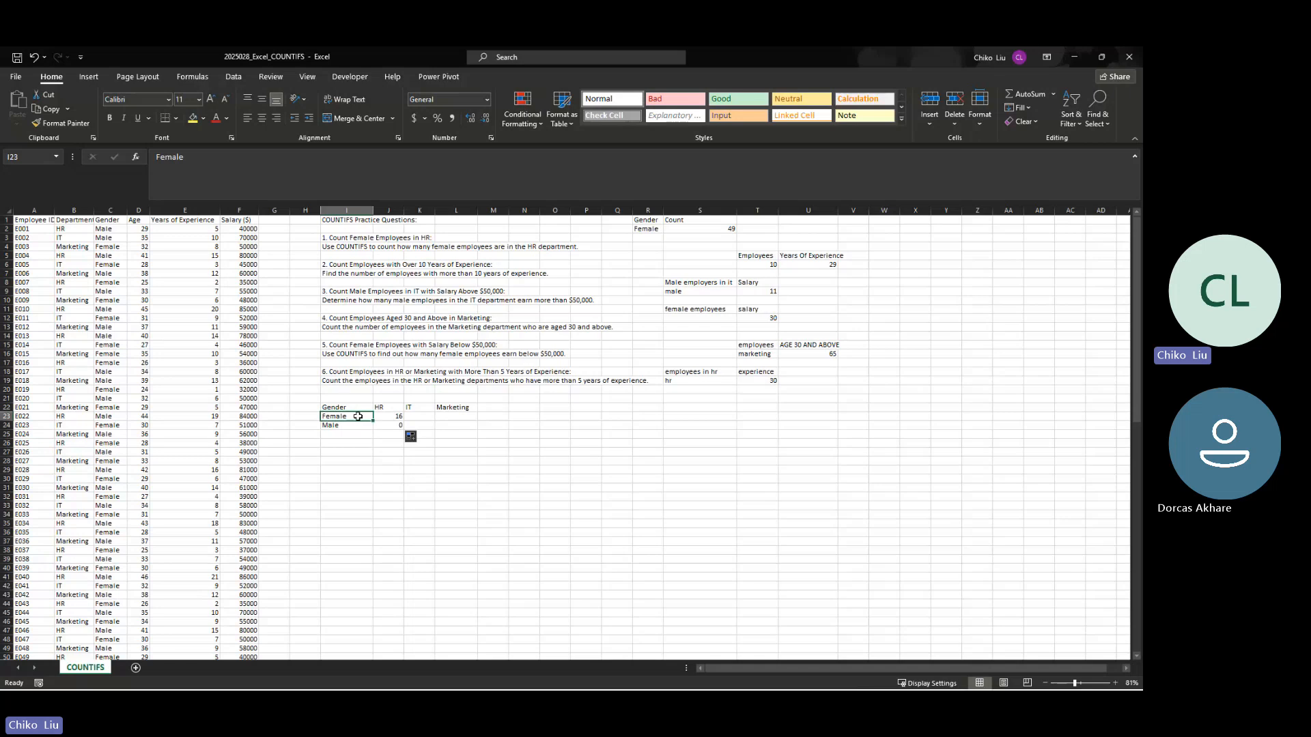
pyautogui.moveTo(360, 421); pyautogui.dragTo(461, 409)
pyautogui.click(386, 408)
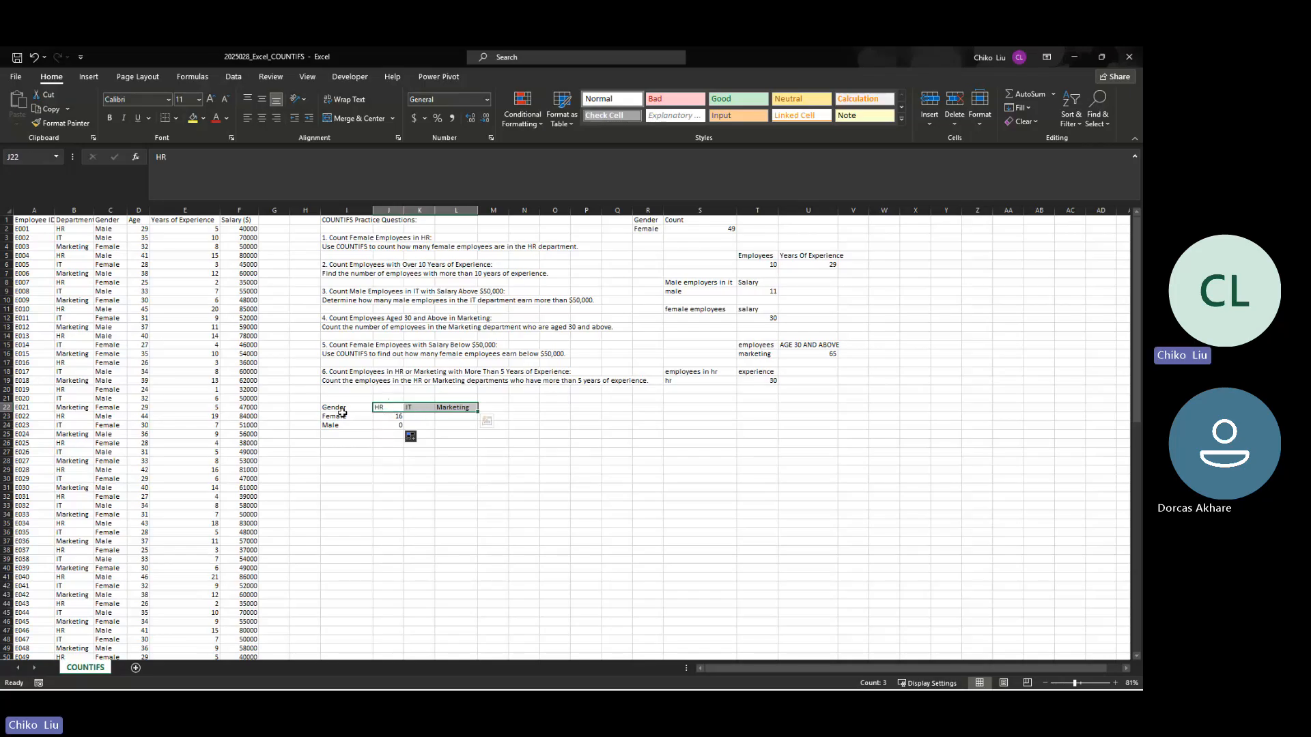
pyautogui.moveTo(344, 417); pyautogui.dragTo(345, 427)
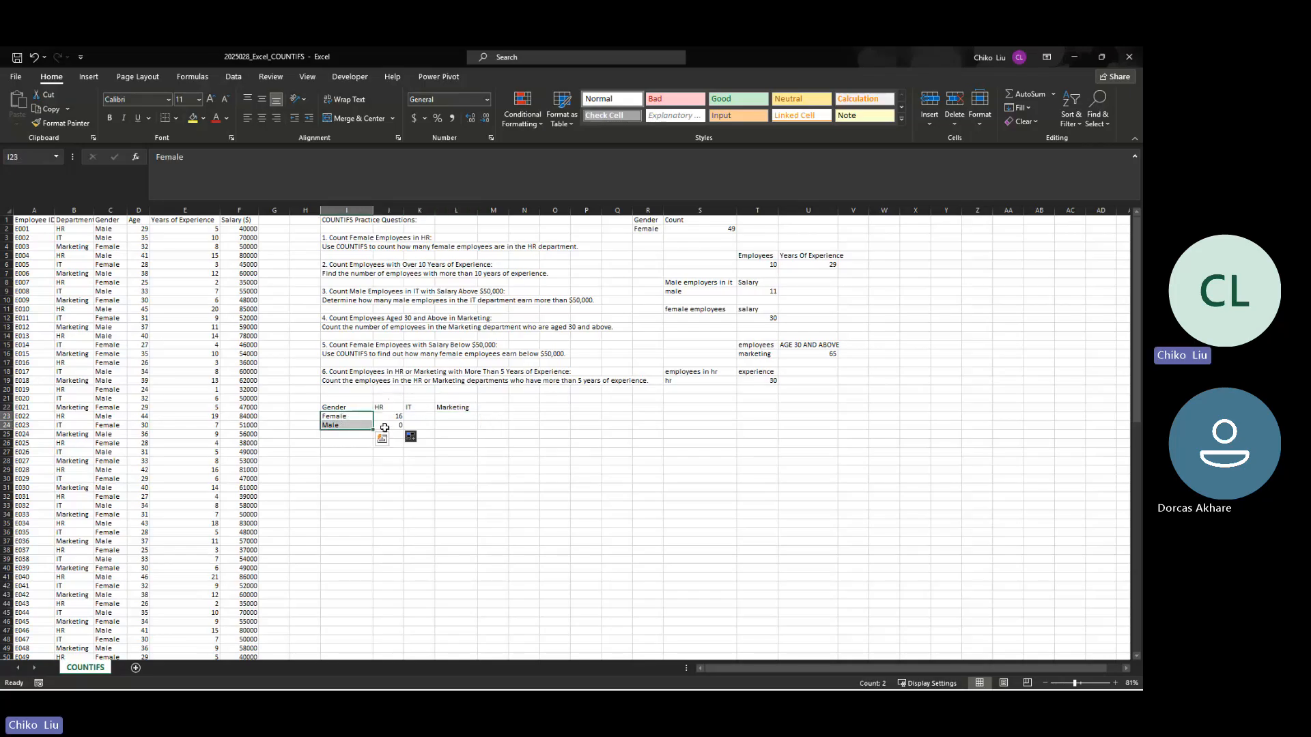
pyautogui.click(389, 426)
pyautogui.click(395, 418)
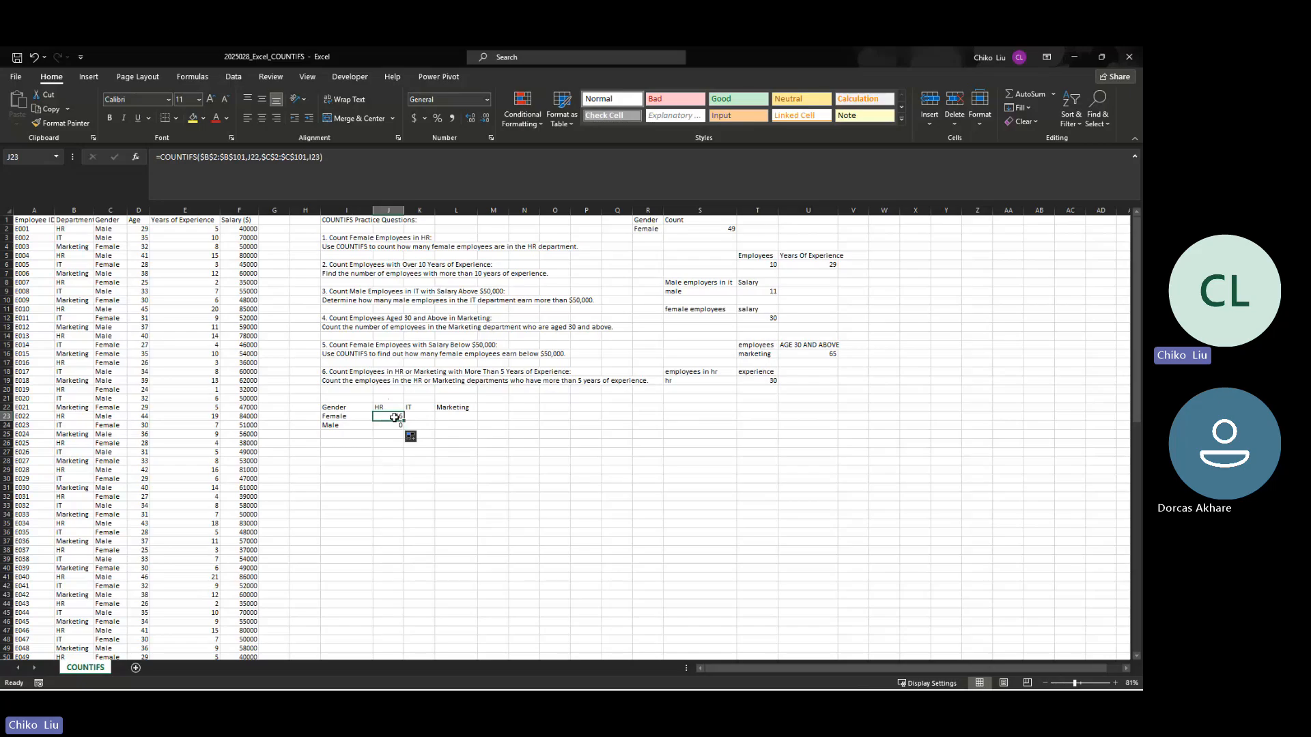
pyautogui.click(400, 426)
# Step: Try to fill the COUNTIFS formula with relative criteria from J23 across to L23
pyautogui.click(392, 415)
pyautogui.moveTo(404, 423); pyautogui.dragTo(477, 419)
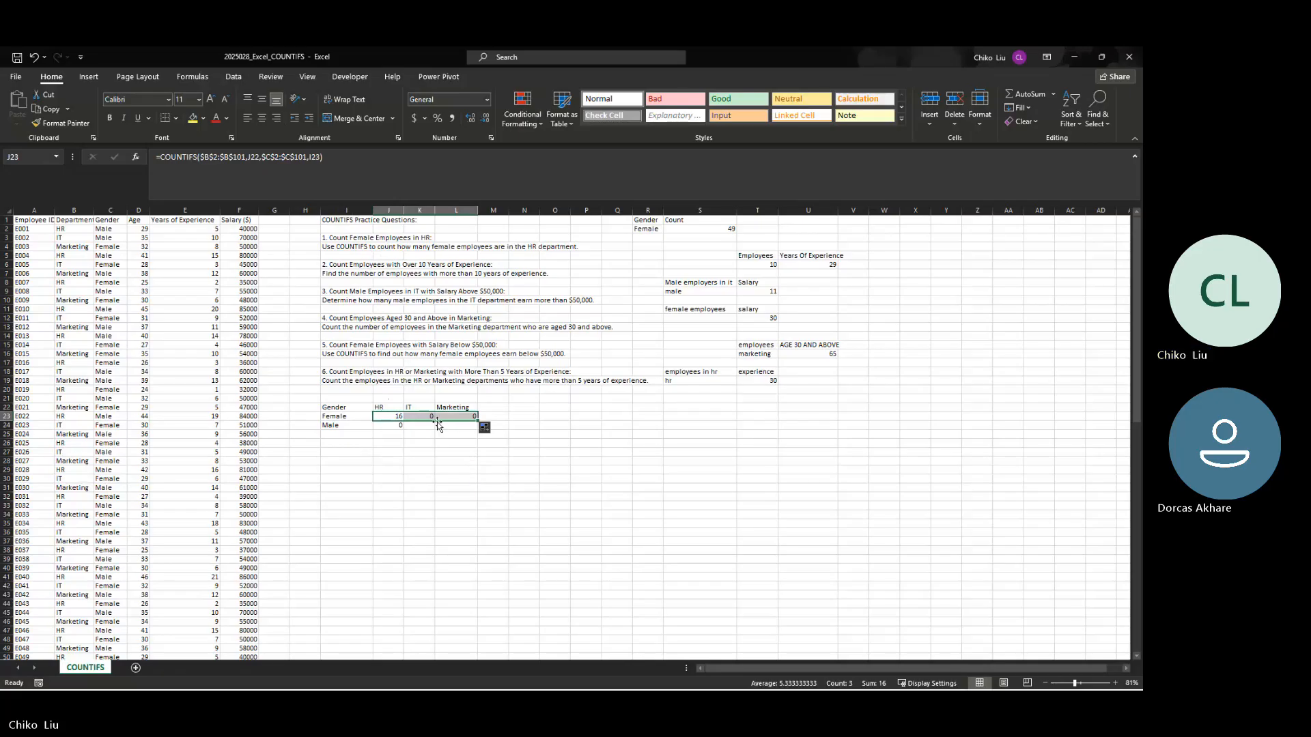
pyautogui.click(426, 417)
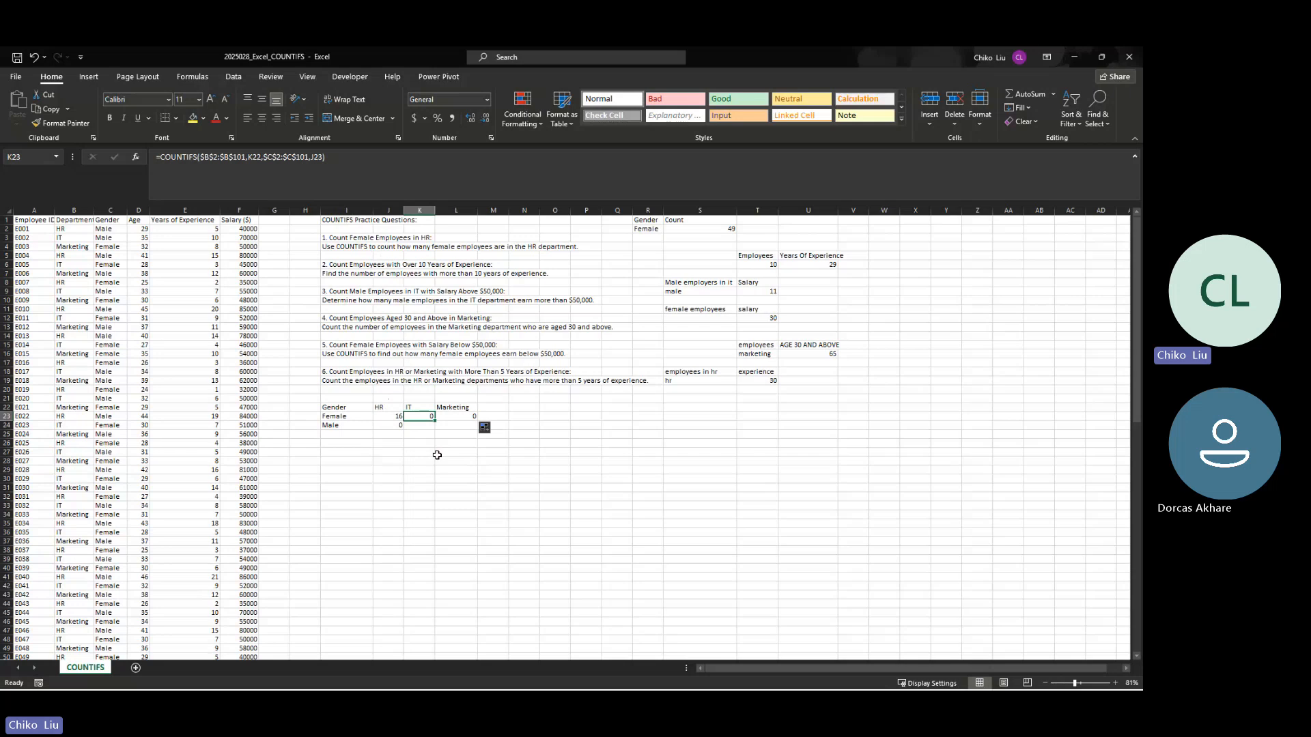
# Step: Compare the formulas in J23, K23 and L23 to examine how the criteria references shift across the columns
pyautogui.click(390, 417)
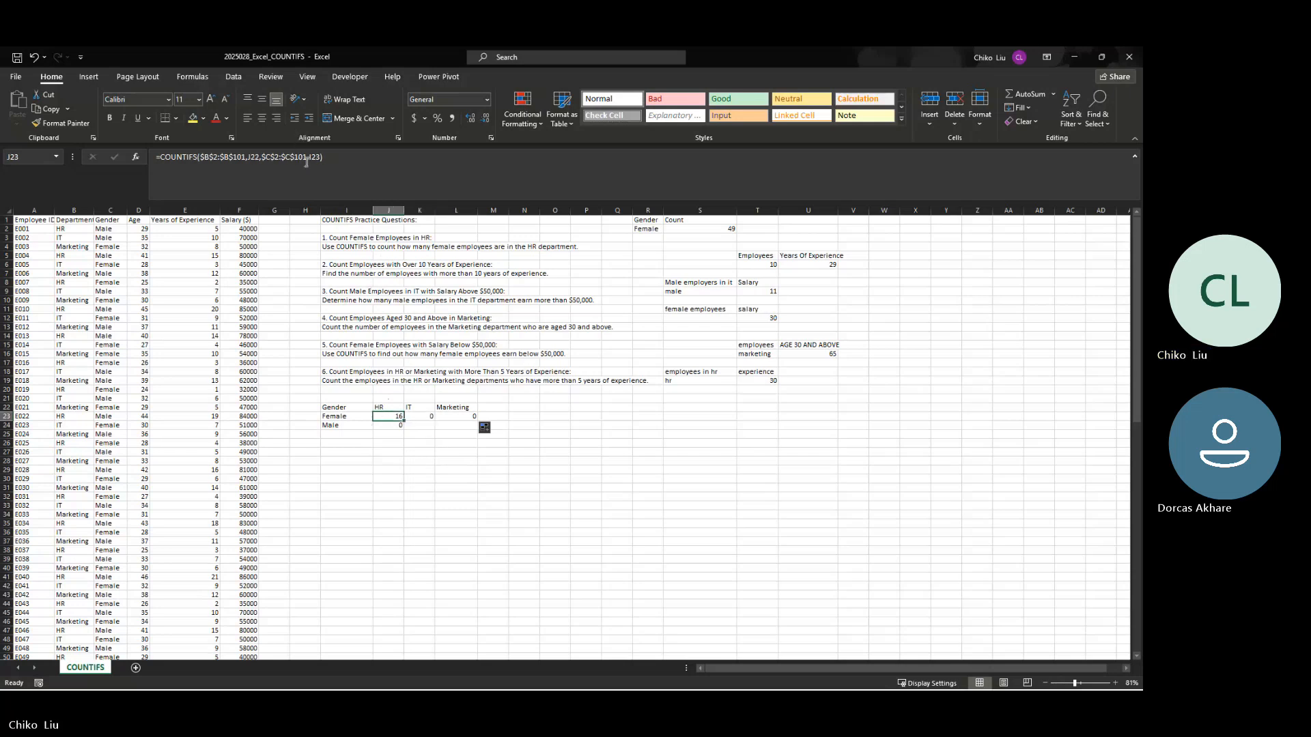
pyautogui.click(420, 418)
pyautogui.click(471, 418)
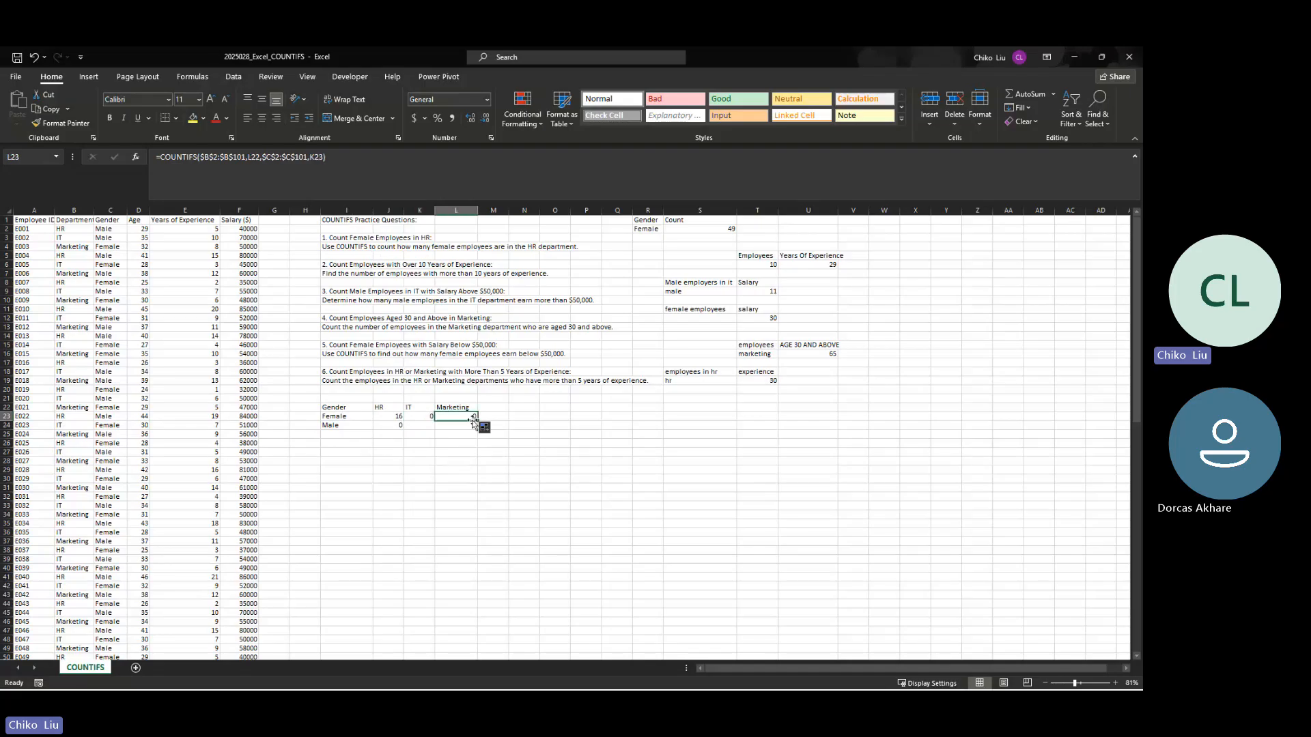
pyautogui.click(425, 418)
pyautogui.click(397, 418)
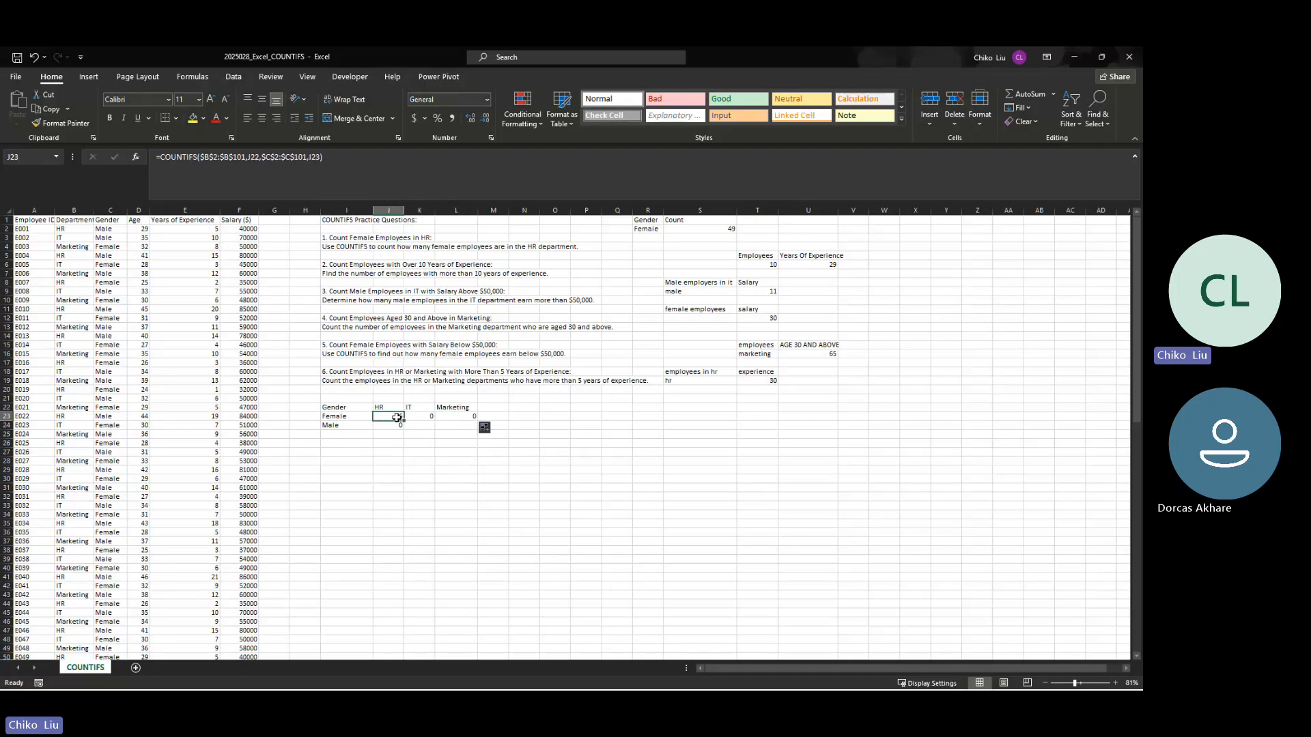
pyautogui.press('Right')
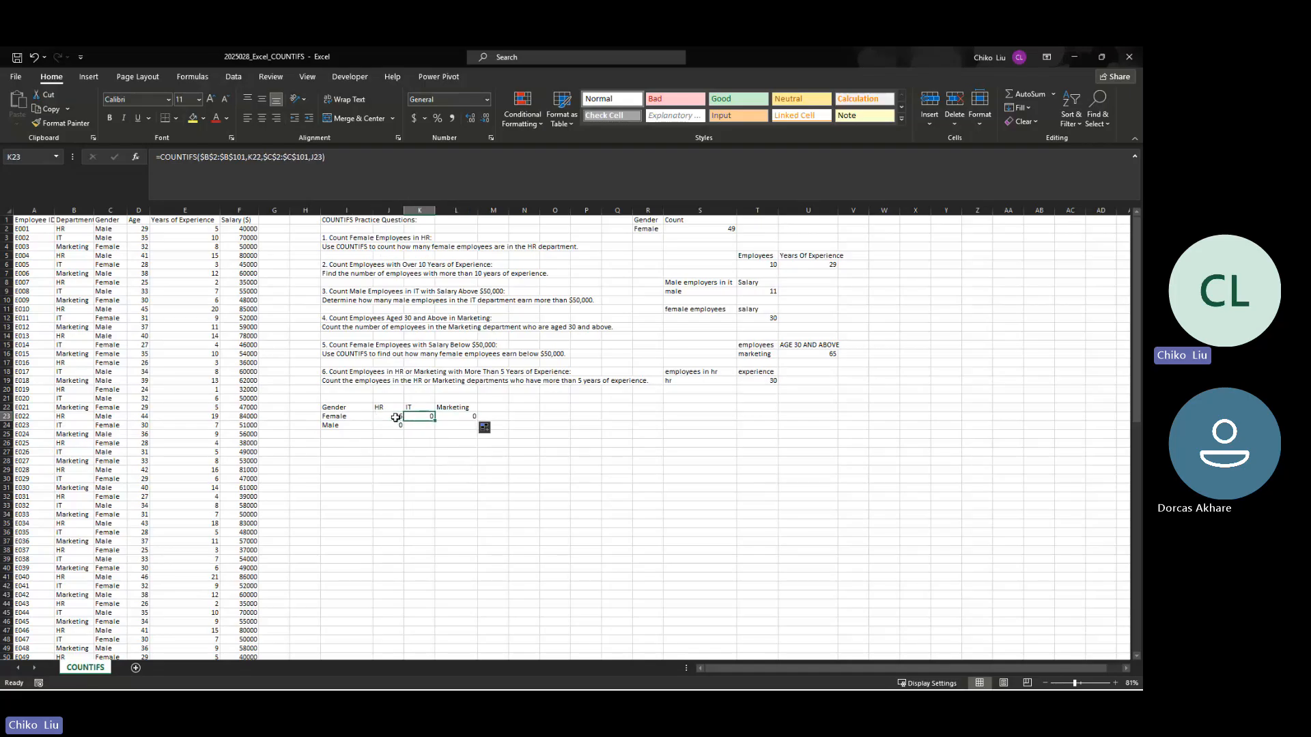
pyautogui.press('Right')
# Step: Change the criteria in the J23 formula to the mixed references $J22 and I$23
pyautogui.click(395, 417)
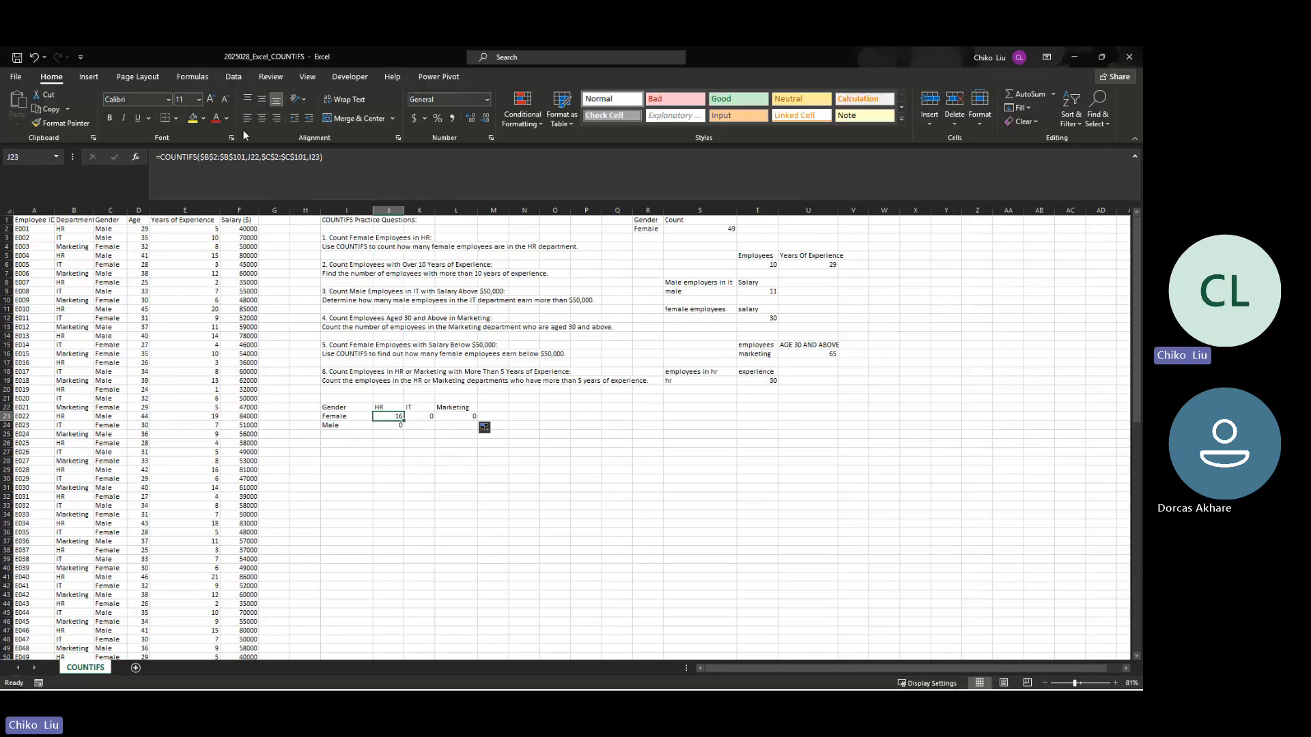
pyautogui.click(250, 157)
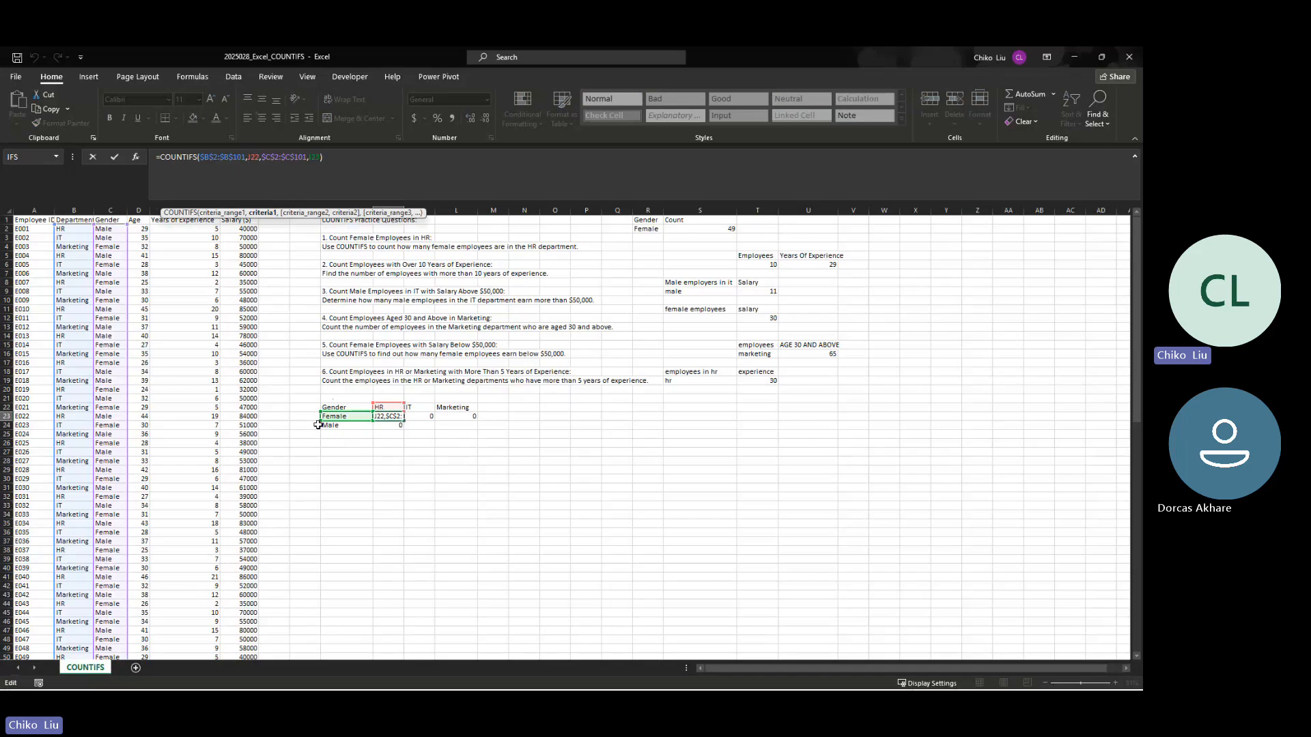
pyautogui.write('$')
pyautogui.click(316, 158)
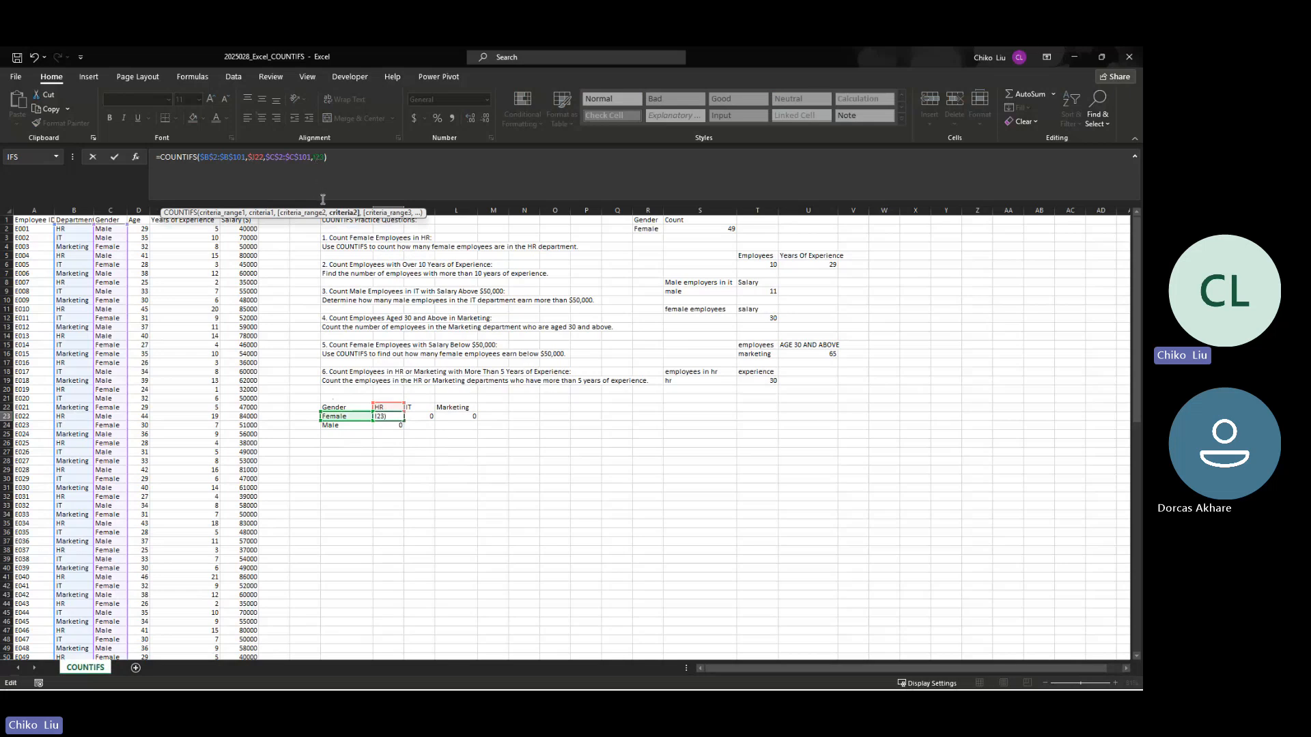
pyautogui.write('$')
pyautogui.press('Return')
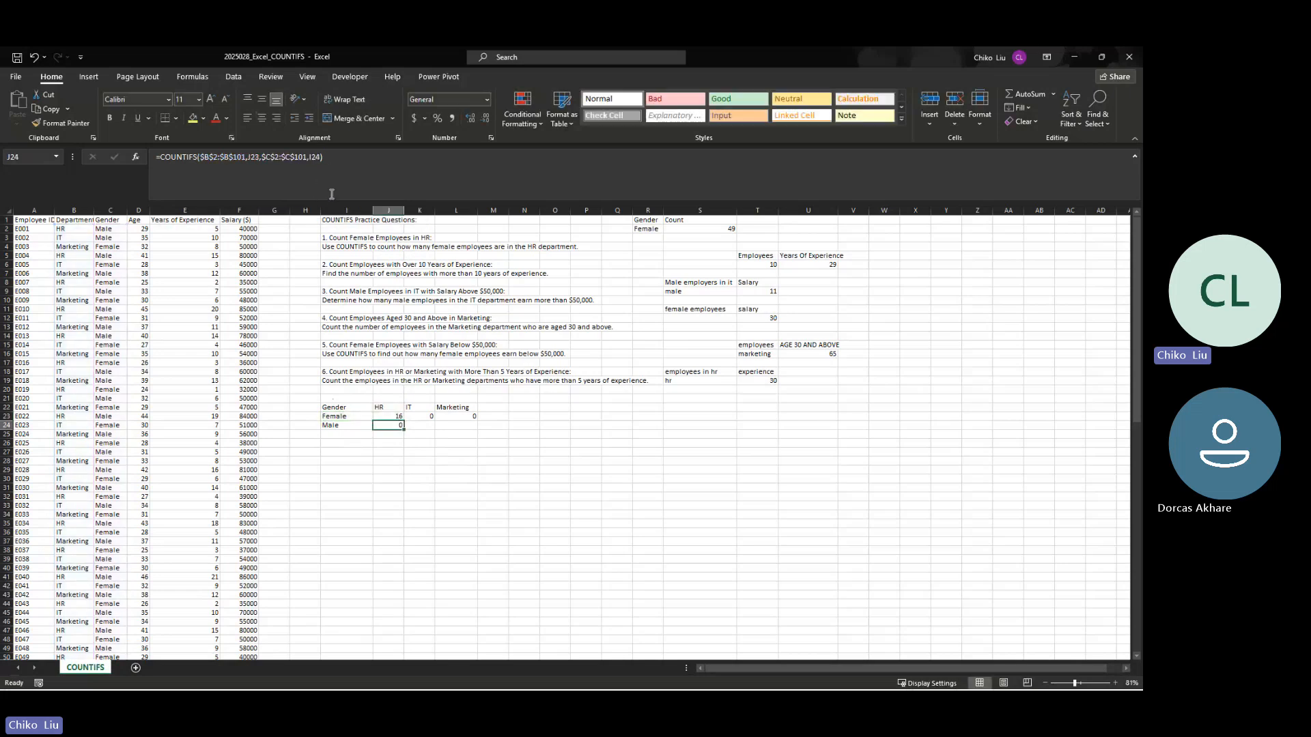
# Step: Fill the revised J23 formula across to L23 and check the copied formulas cell by cell
pyautogui.click(398, 415)
pyautogui.moveTo(401, 416); pyautogui.dragTo(478, 419)
pyautogui.click(402, 416)
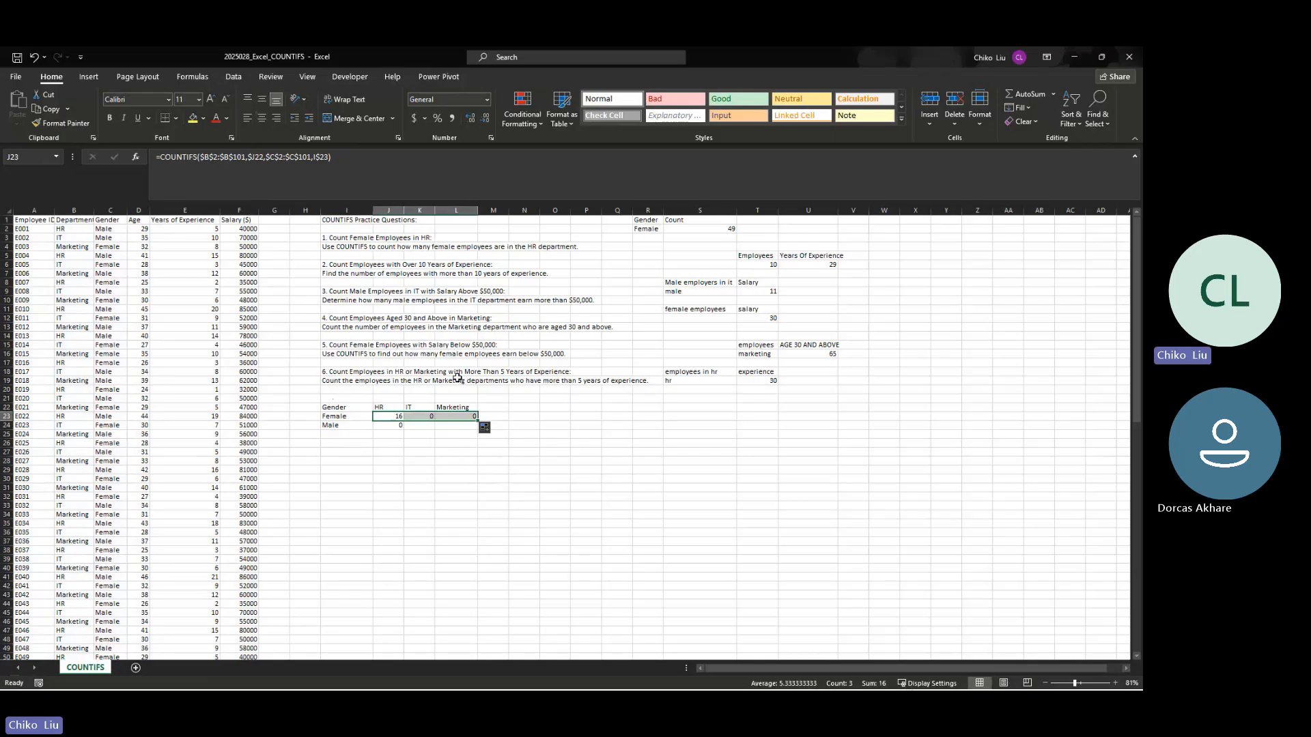
pyautogui.press('Left')
pyautogui.press('Right')
pyautogui.press('Right')
pyautogui.press('Right')
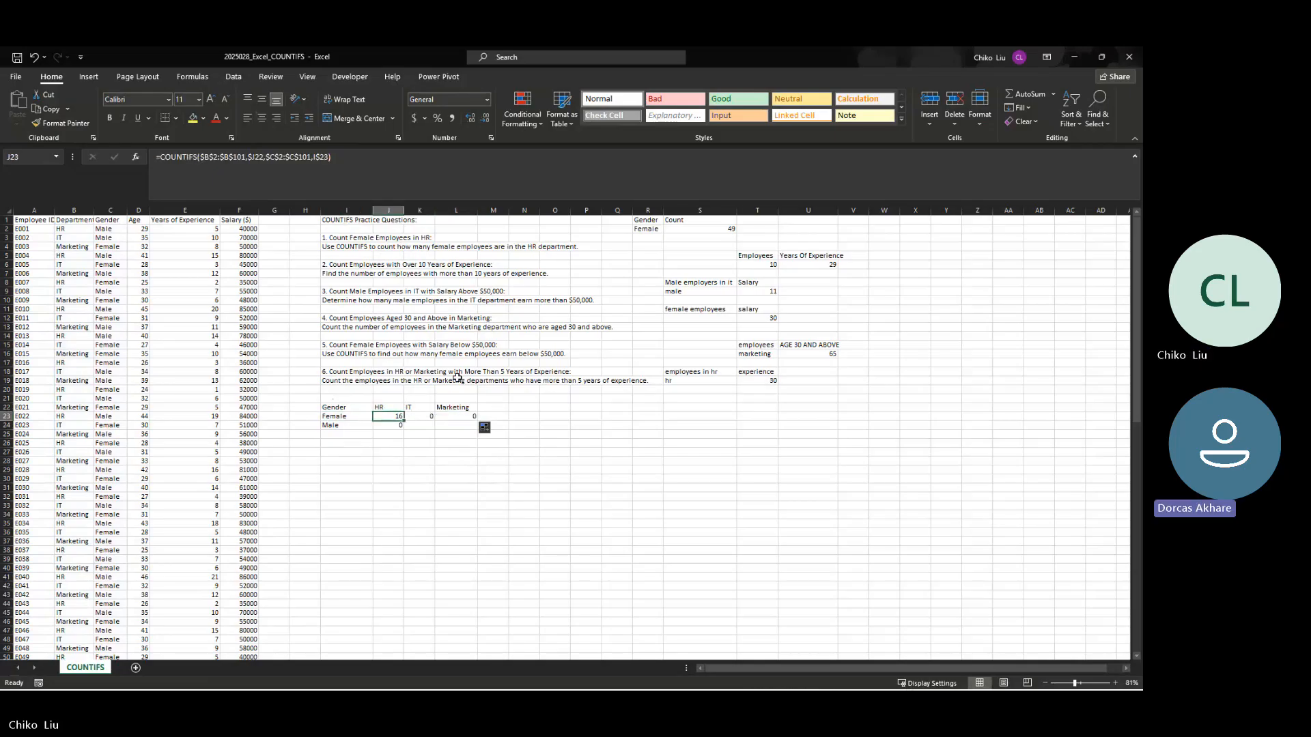
pyautogui.press('Left')
pyautogui.press('Left')
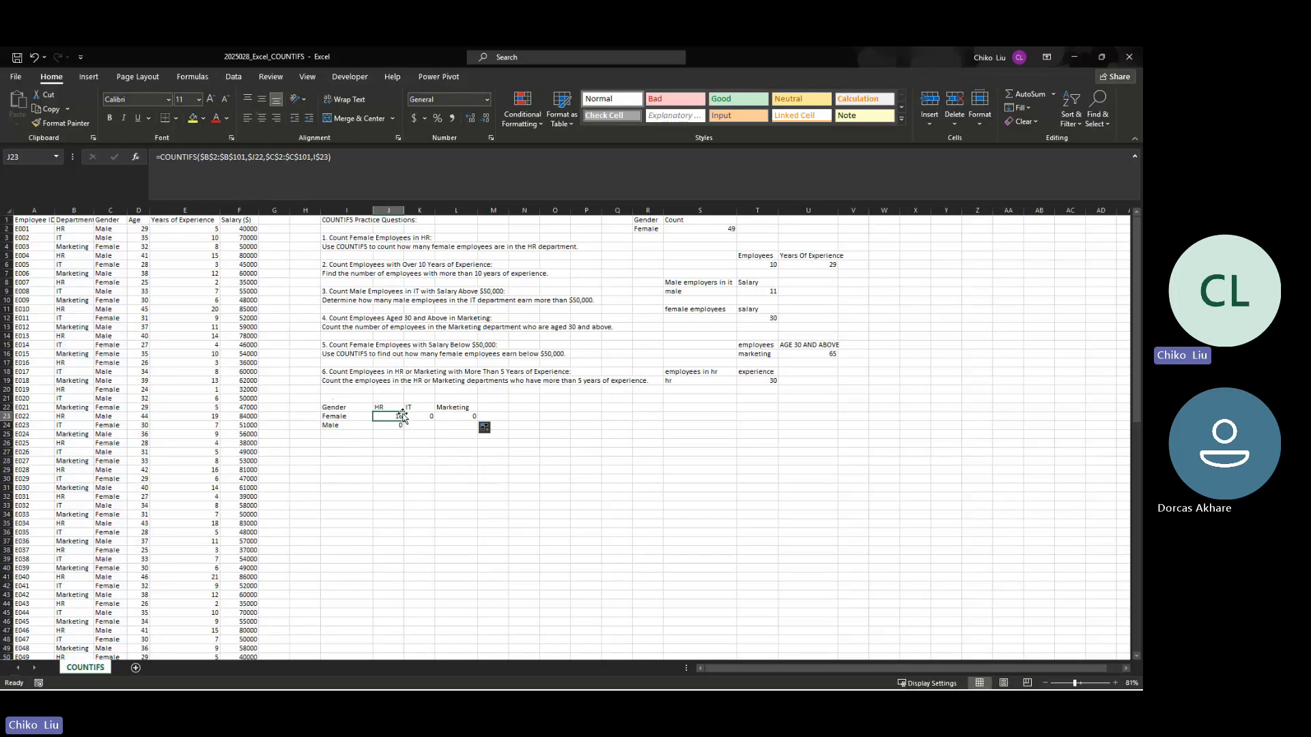
# Step: Compare the copied formulas in J23, K23 and L23 to examine how each mixed criteria reference behaves across the columns
pyautogui.press('Right')
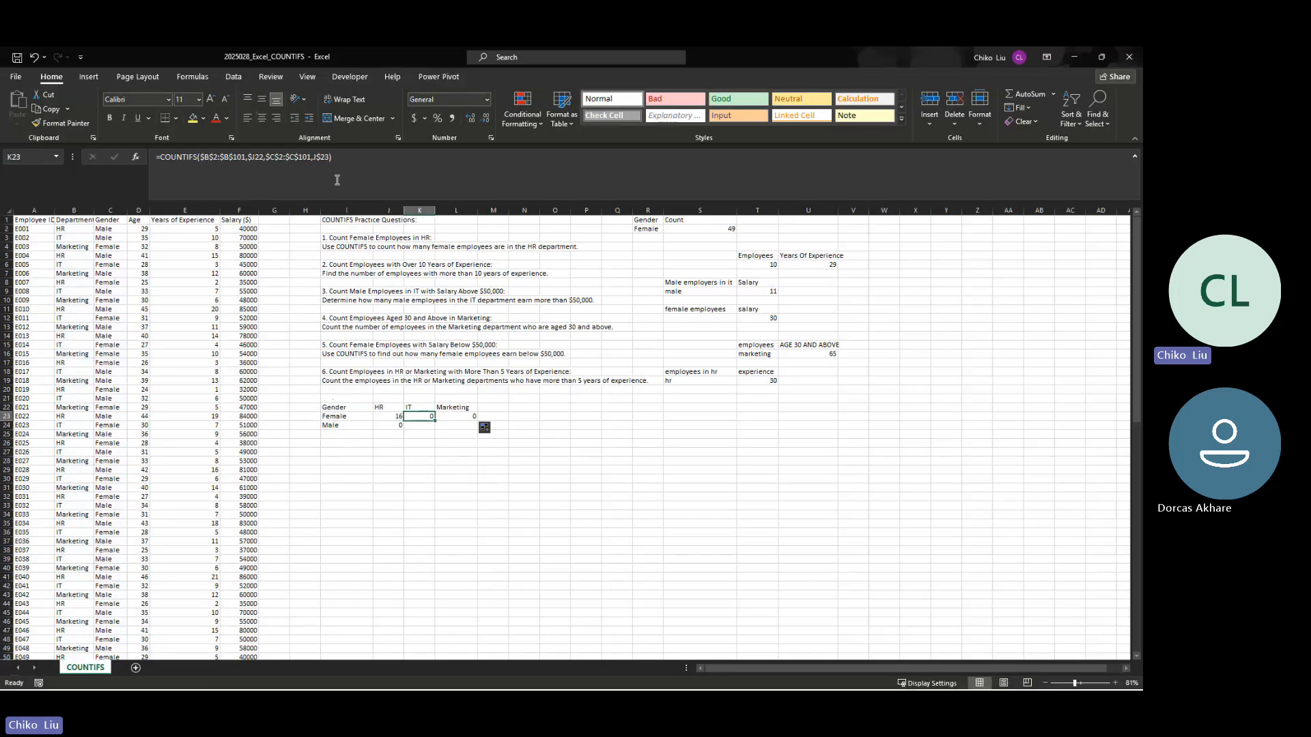
pyautogui.press('Left')
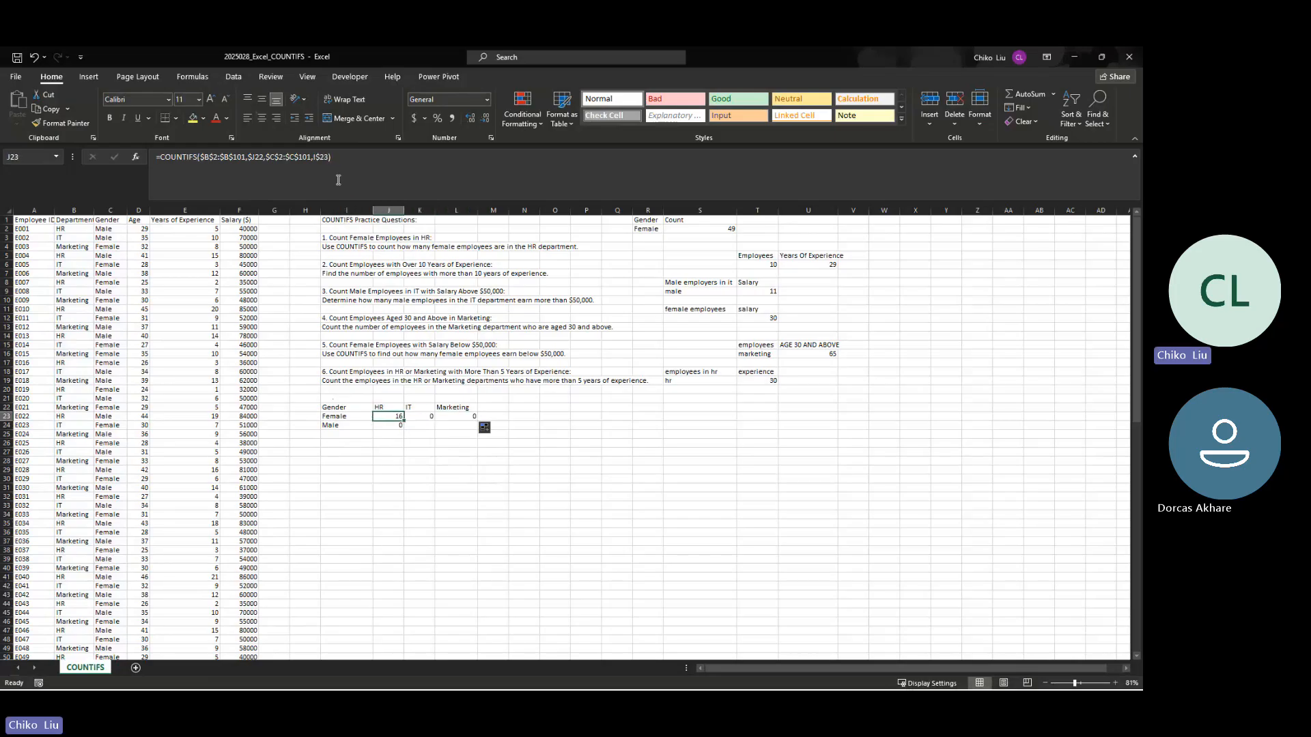
pyautogui.press('Right')
pyautogui.press('Right')
pyautogui.press('Left')
pyautogui.press('Left')
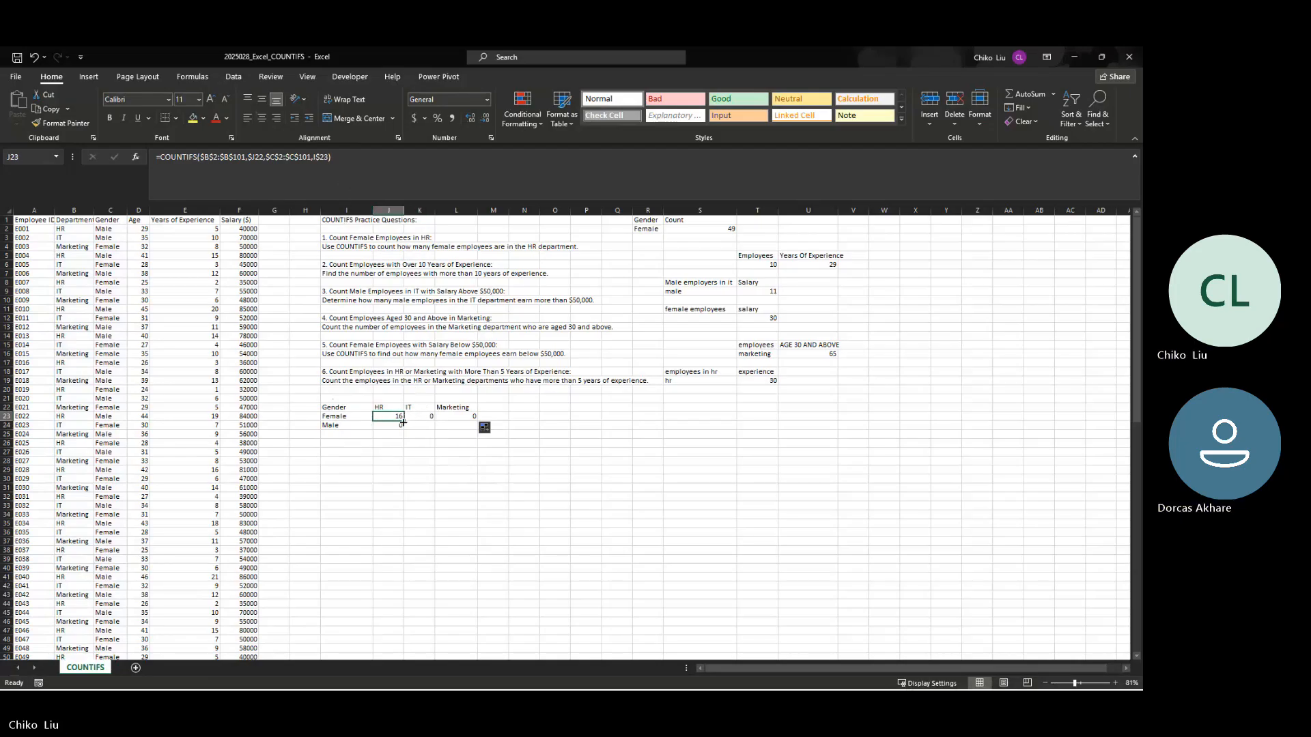
pyautogui.moveTo(403, 423)
pyautogui.mouseDown()
pyautogui.moveTo(468, 425)
pyautogui.moveTo(398, 423)
pyautogui.moveTo(403, 434)
pyautogui.mouseUp()
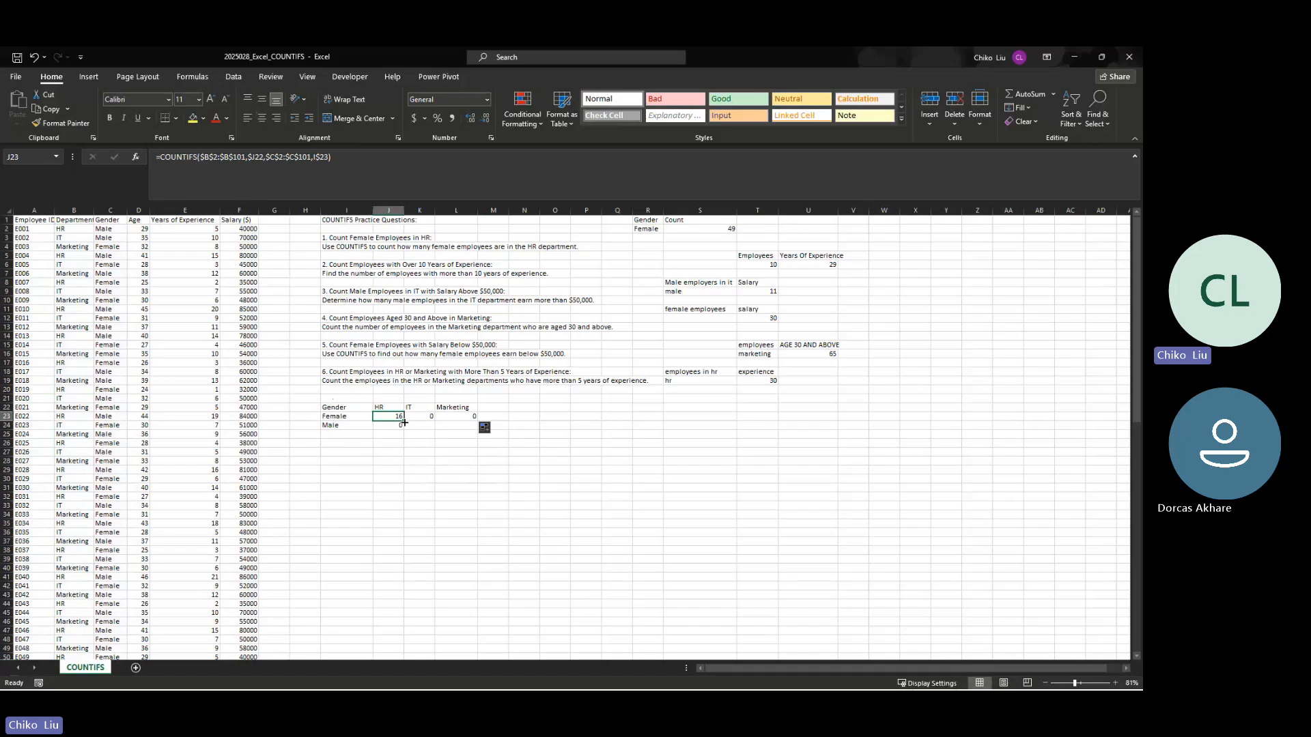
pyautogui.press('Right')
pyautogui.press('Right')
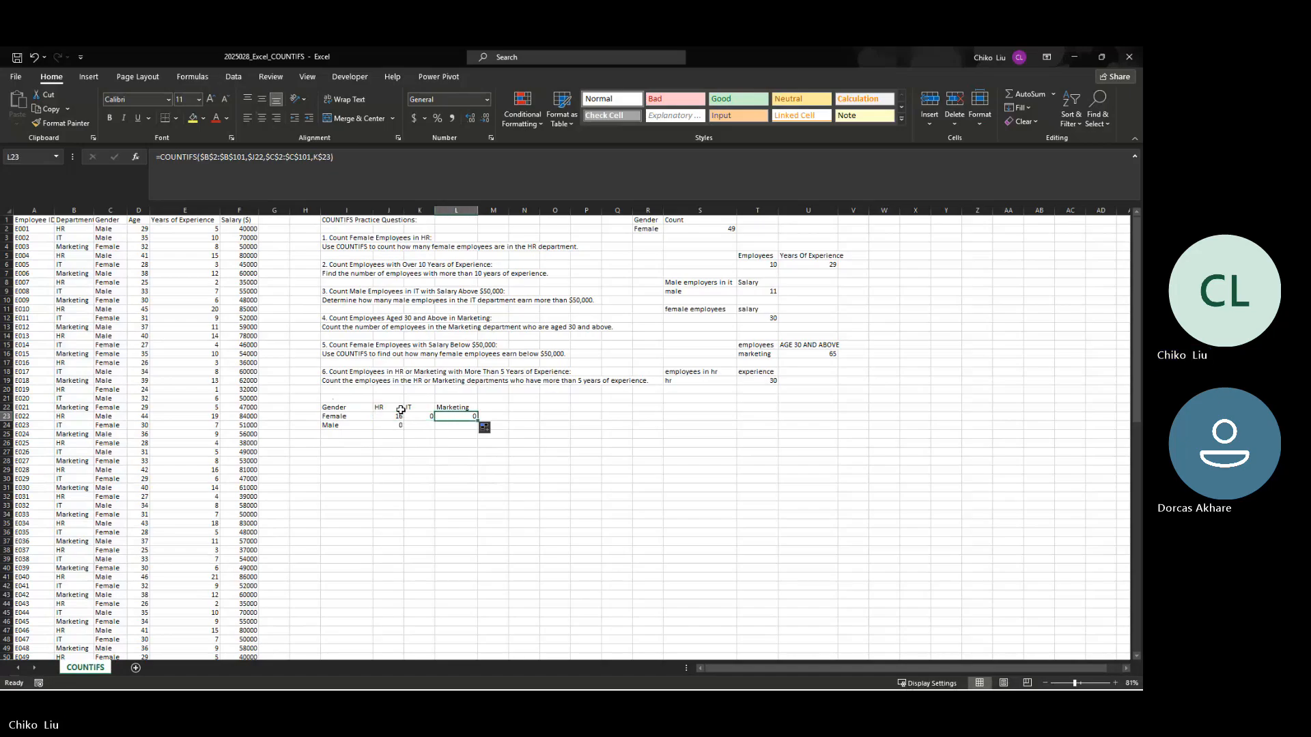
pyautogui.click(251, 161)
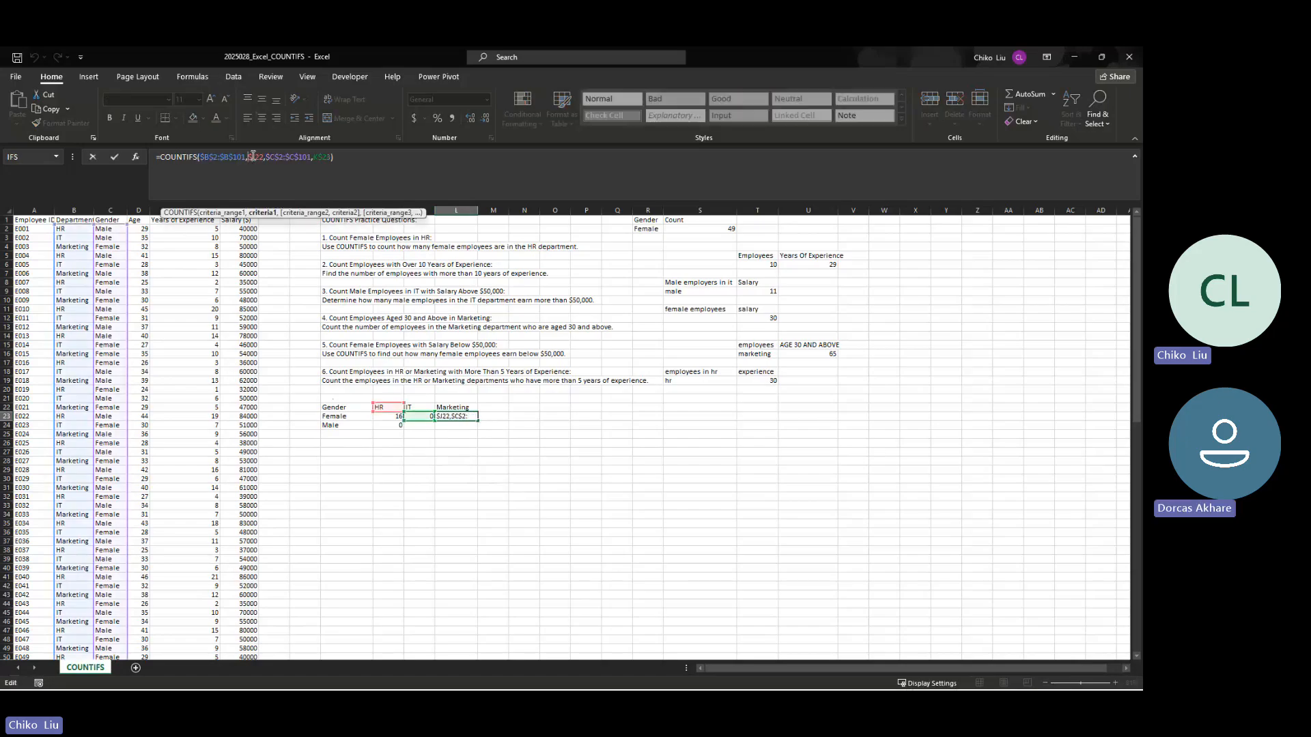
pyautogui.press('BackSpace')
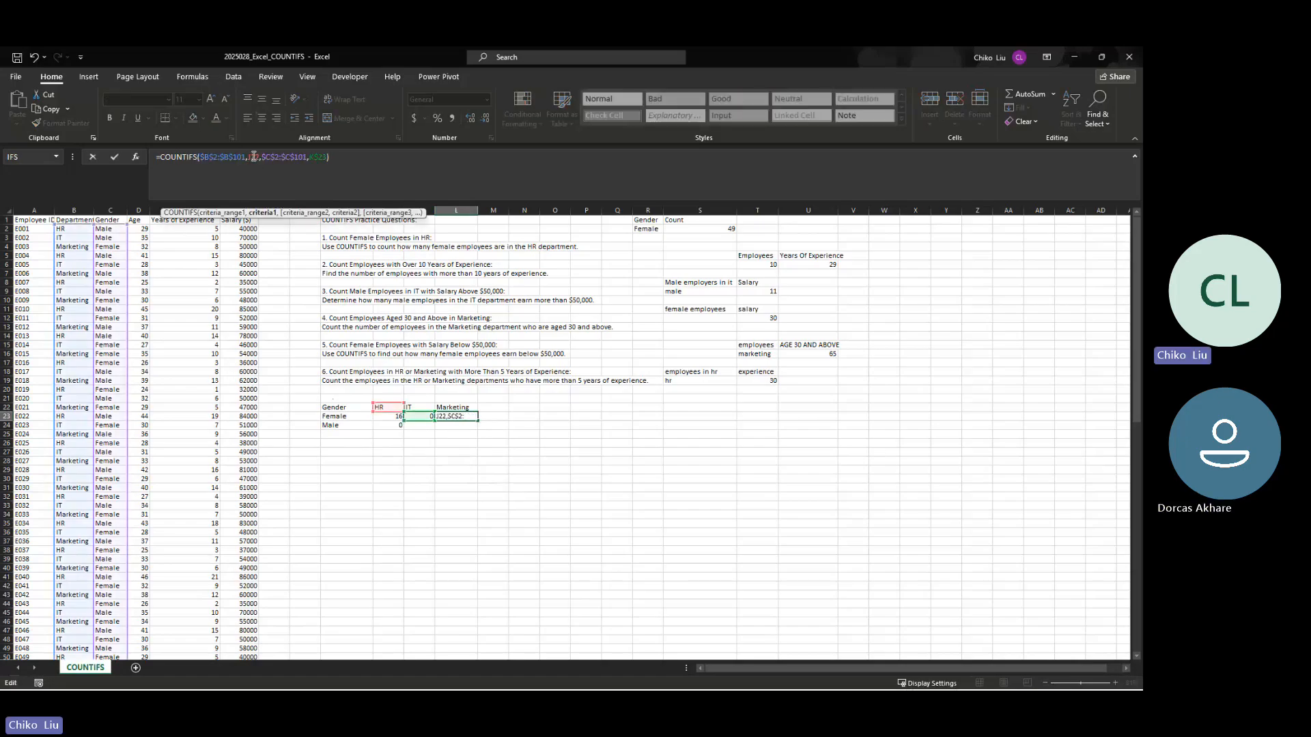
pyautogui.write('$')
pyautogui.hotkey('ctrl', 'Return')
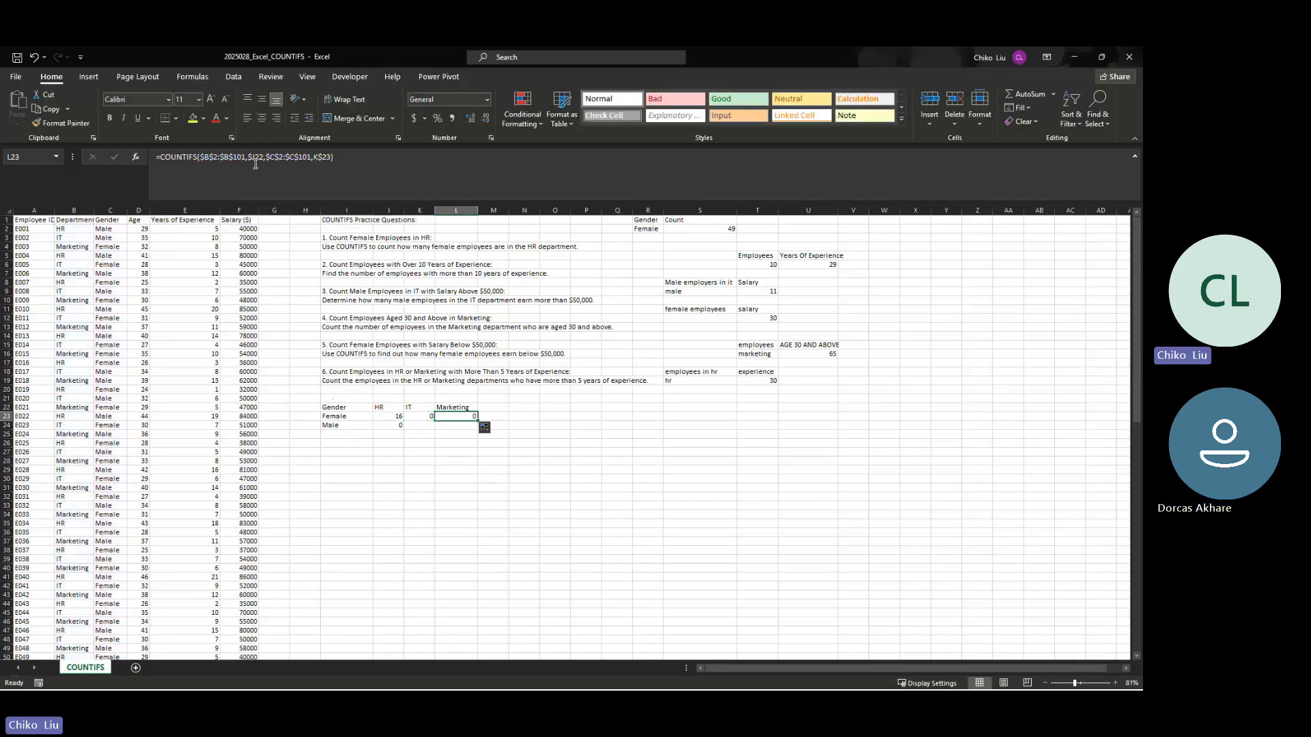
# Step: Change the criteria in the J23 formula to J$22 for the department and $I23 for the gender
pyautogui.click(394, 417)
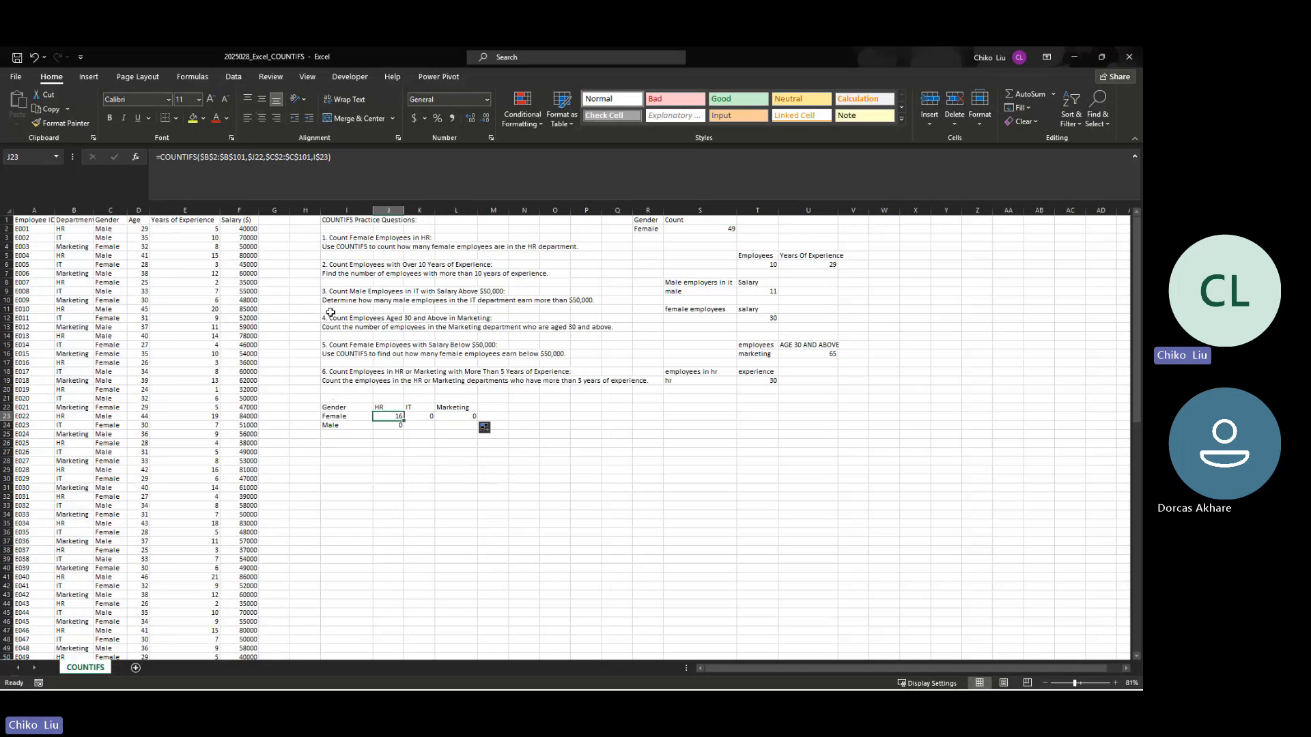
pyautogui.click(251, 157)
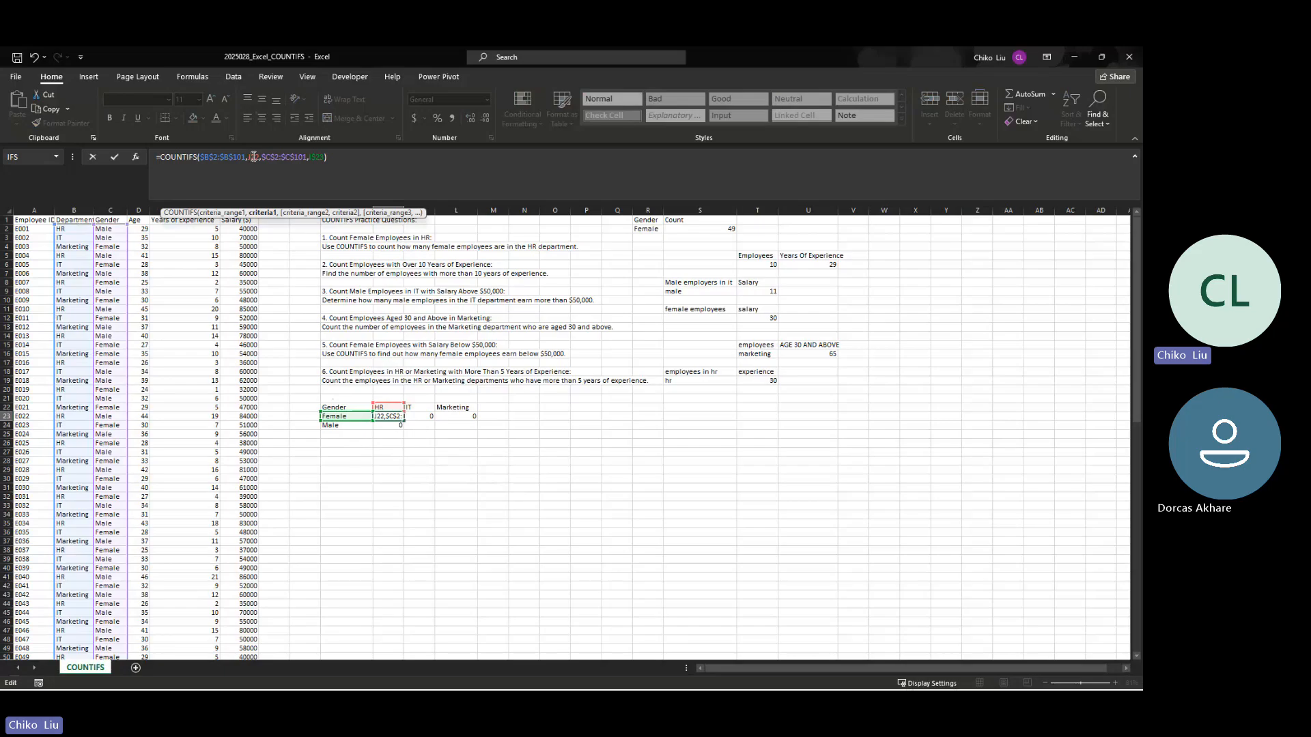
pyautogui.write('$')
pyautogui.click(319, 156)
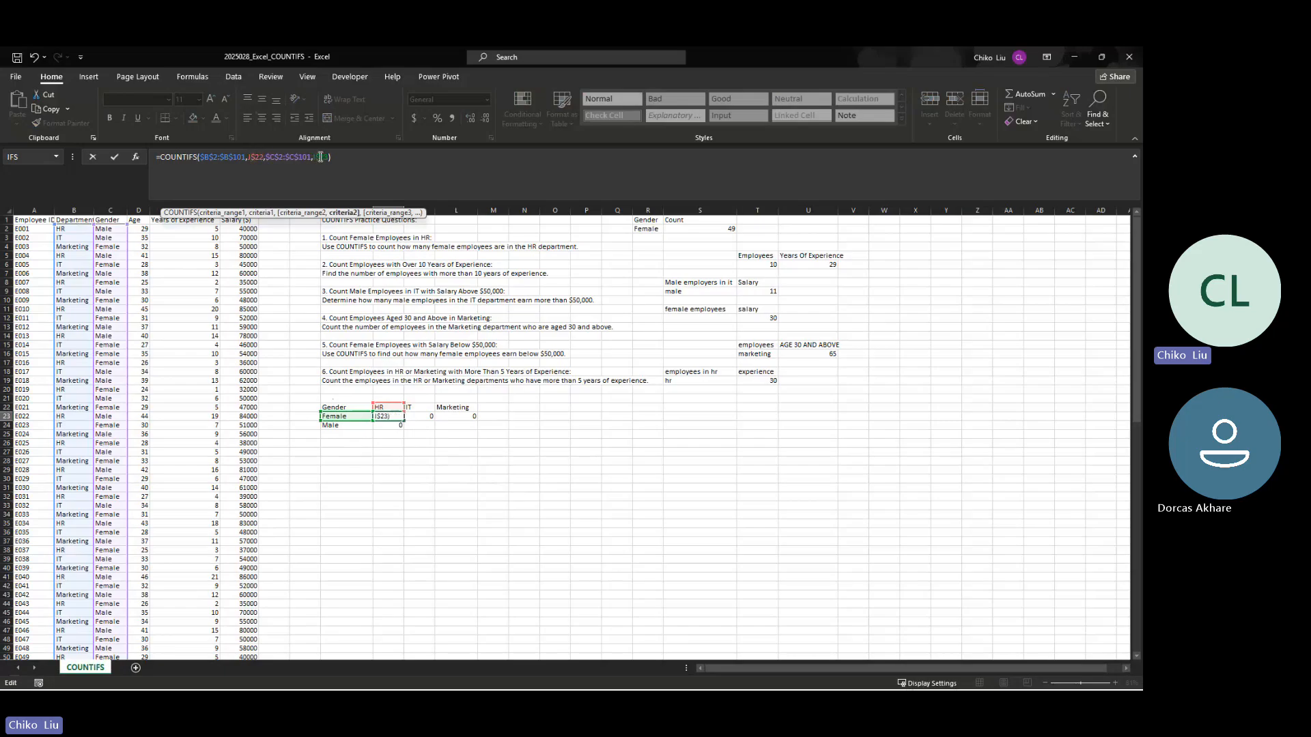
pyautogui.press('Delete')
pyautogui.click(312, 158)
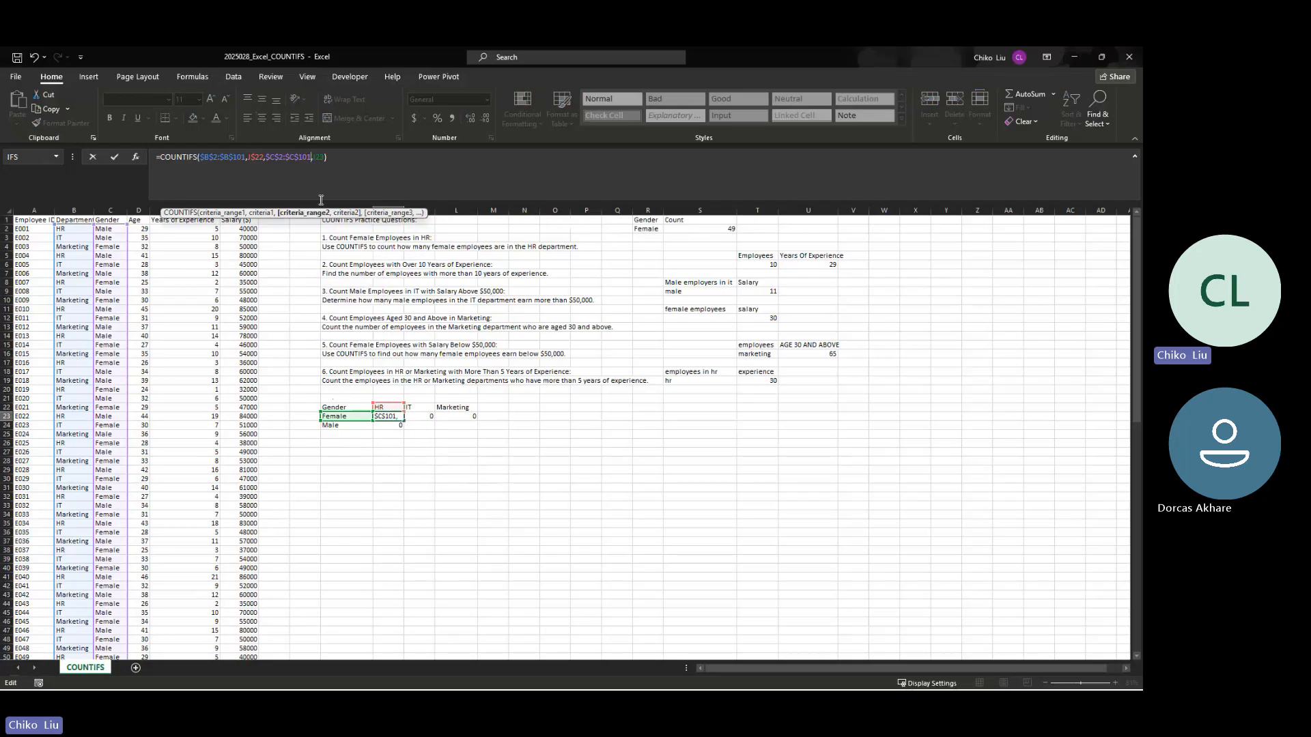
pyautogui.click(318, 164)
pyautogui.write('$')
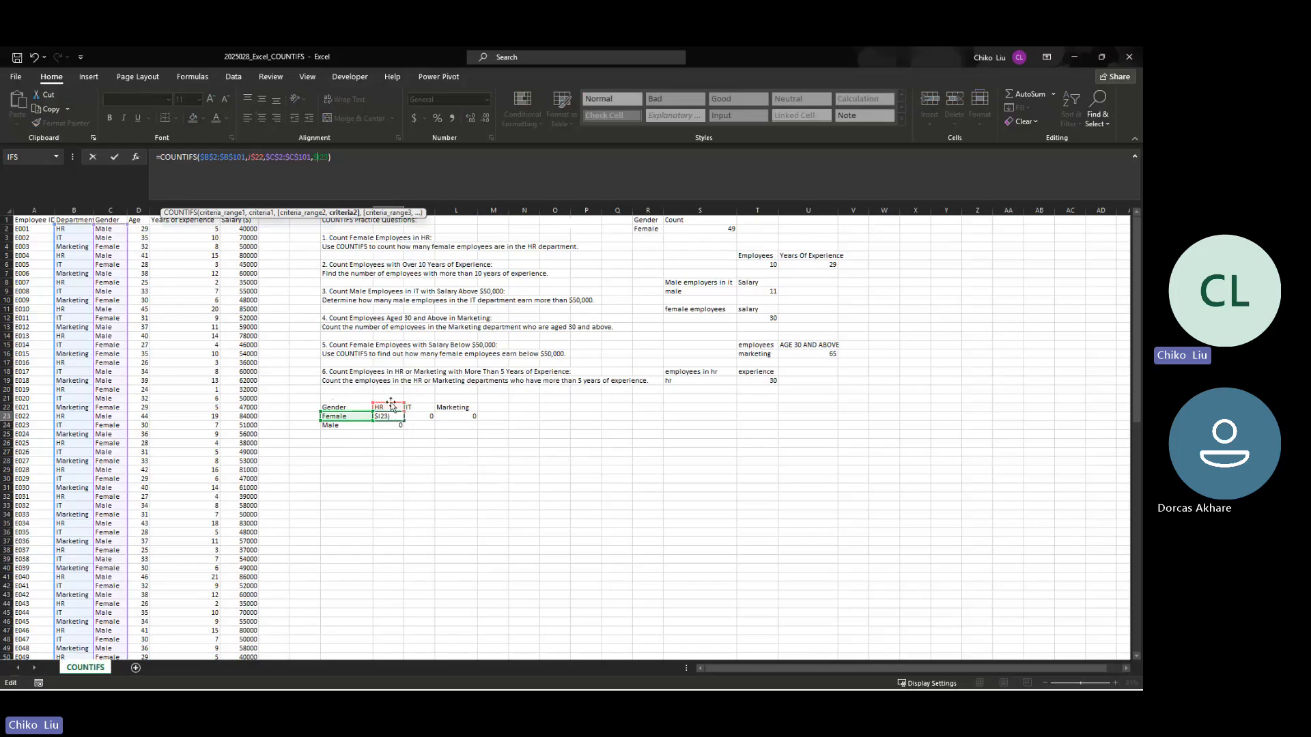
pyautogui.press('Return')
# Step: Fill the corrected J23 formula across to L23 and down through the Male row to L24
pyautogui.click(398, 418)
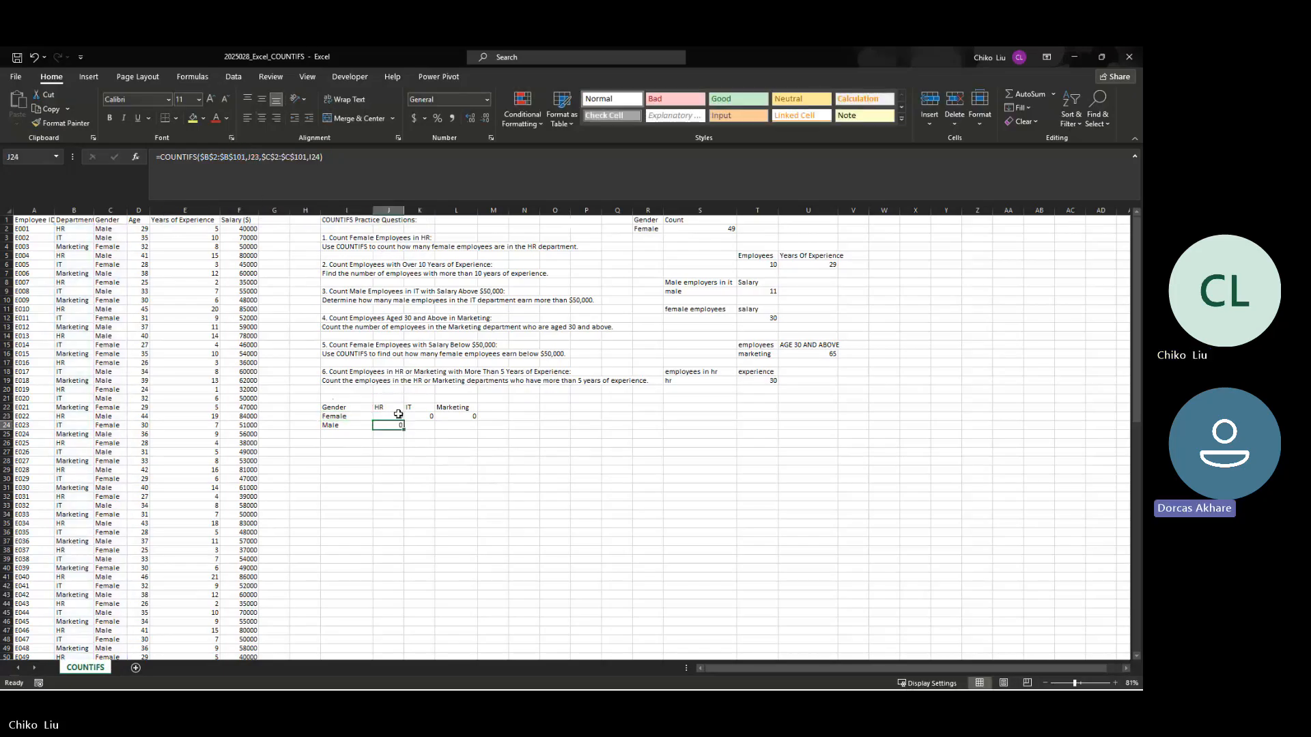
pyautogui.moveTo(405, 418); pyautogui.dragTo(476, 418)
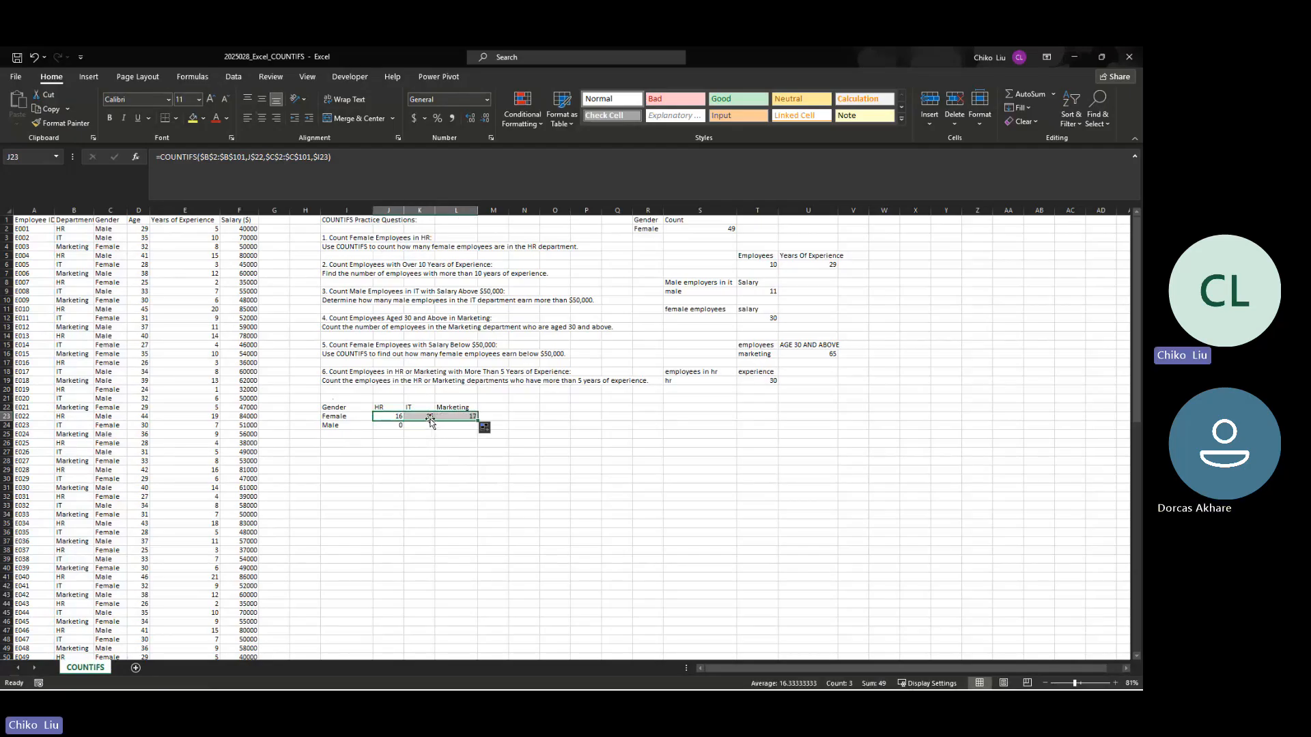
pyautogui.moveTo(477, 418); pyautogui.dragTo(477, 428)
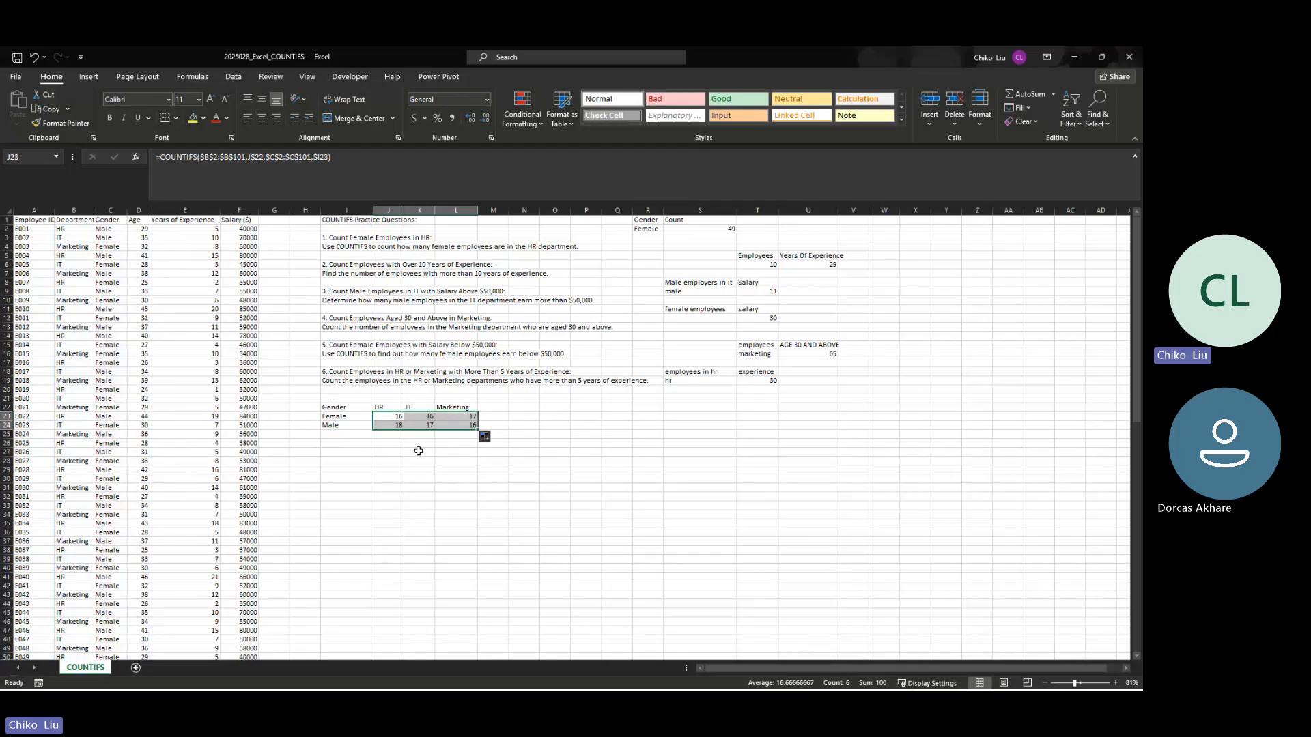
# Step: Add row totals for the Female and Male counts in M23 and M24 with SUM
pyautogui.click(499, 419)
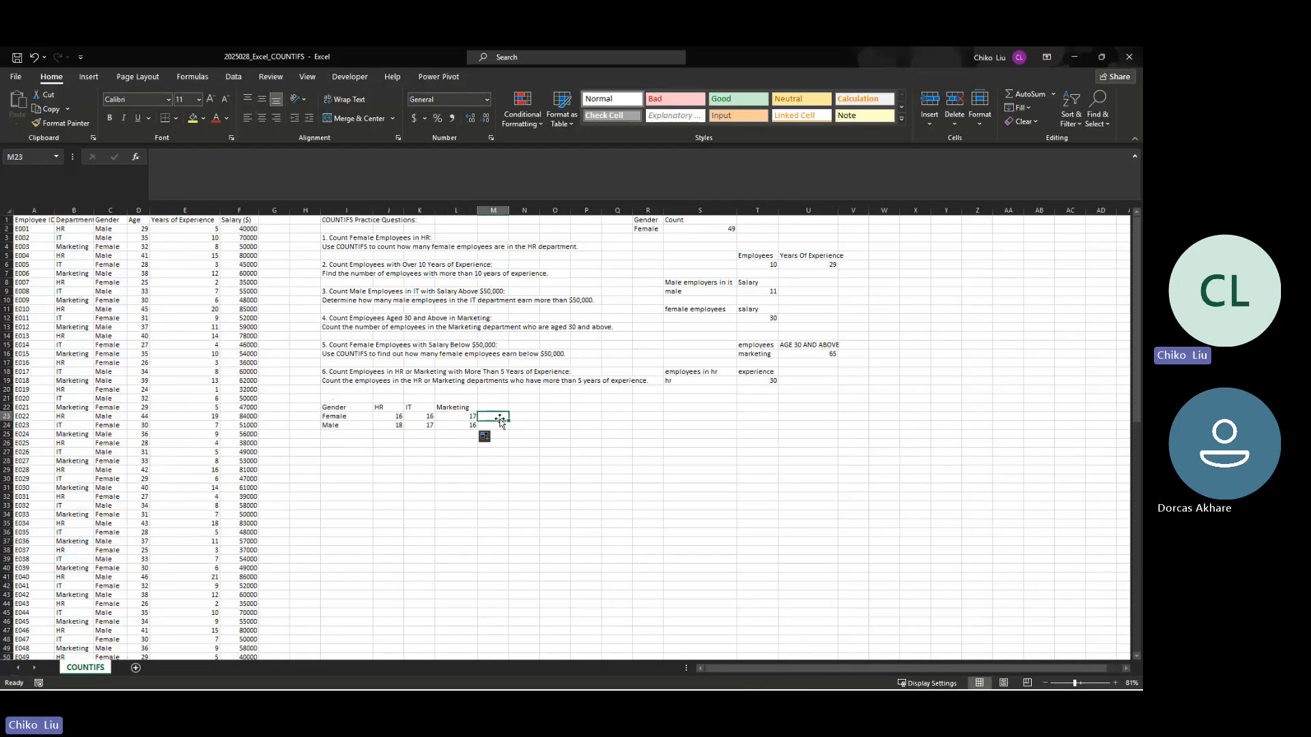
pyautogui.hotkey('alt', '=')
pyautogui.press('Return')
pyautogui.hotkey('alt', '=')
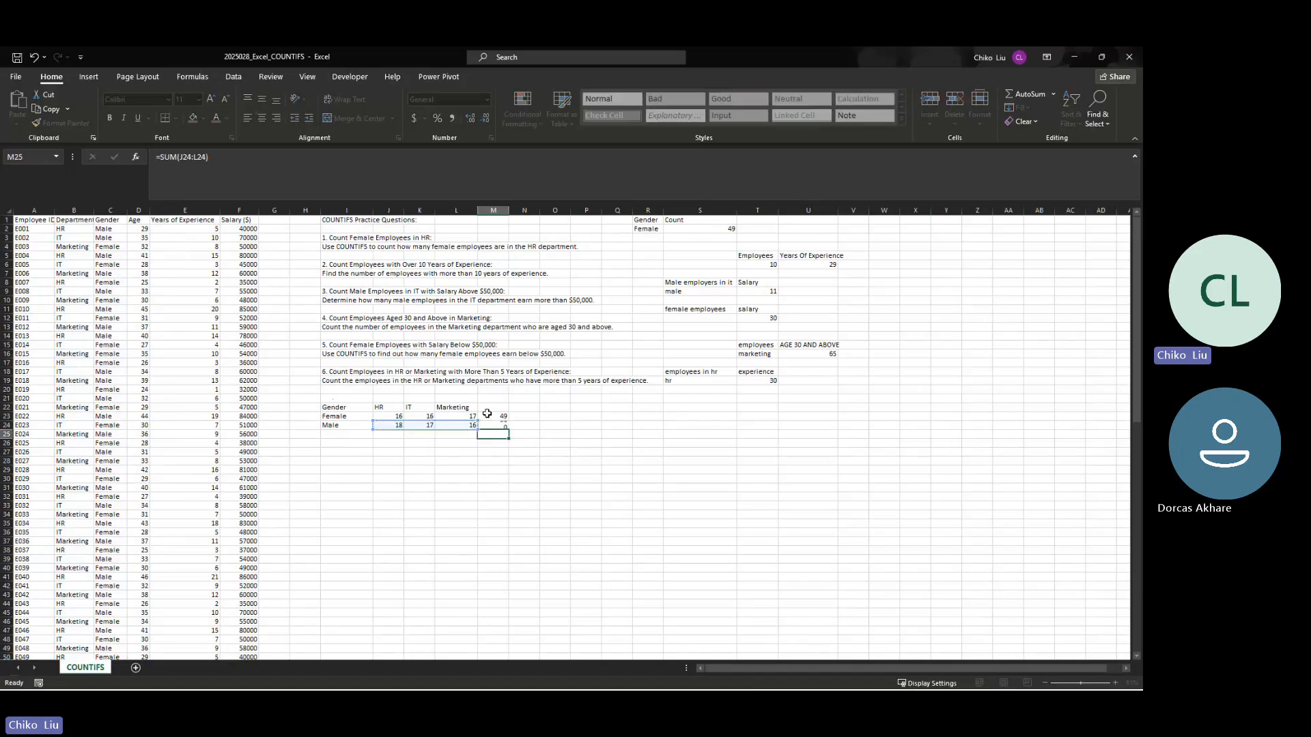
pyautogui.press('Return')
# Step: Total the HR column in J25 with SUM and fill the formula across to L25
pyautogui.click(396, 435)
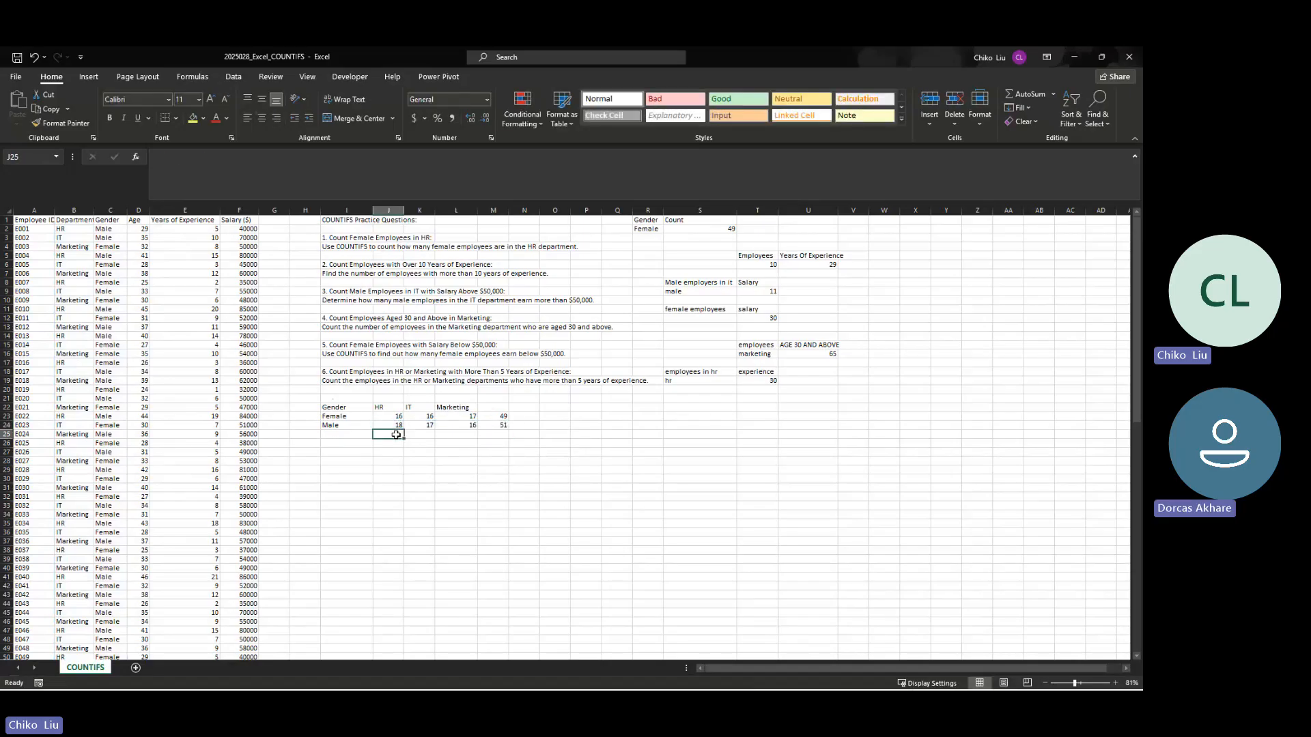
pyautogui.hotkey('alt', '=')
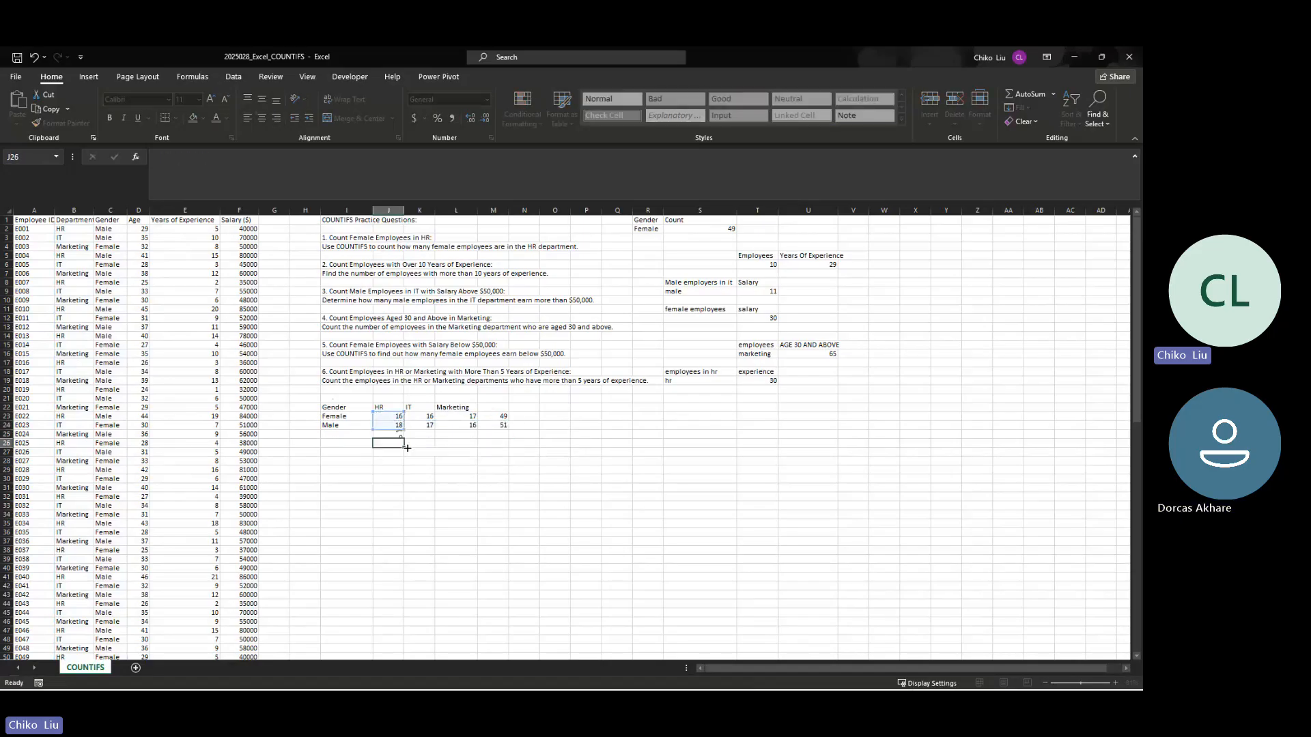
pyautogui.press('Return')
pyautogui.click(400, 434)
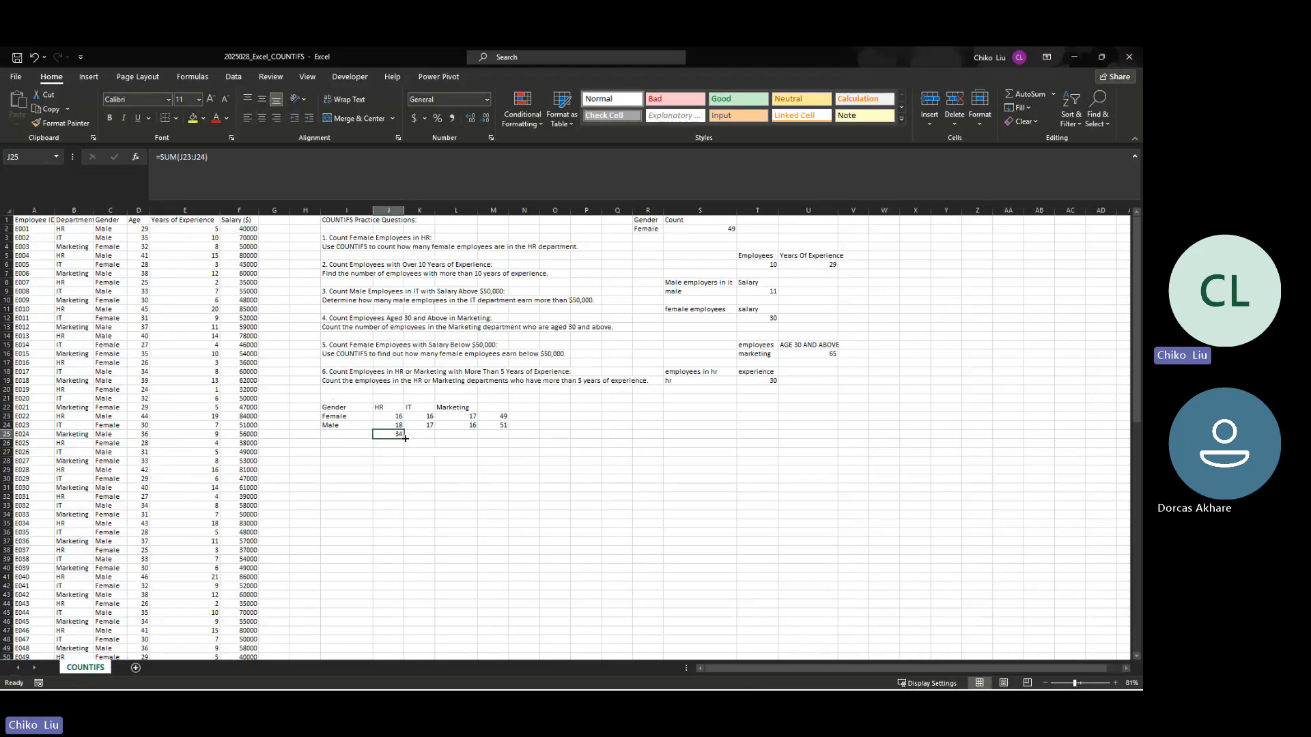
pyautogui.moveTo(404, 438); pyautogui.dragTo(478, 439)
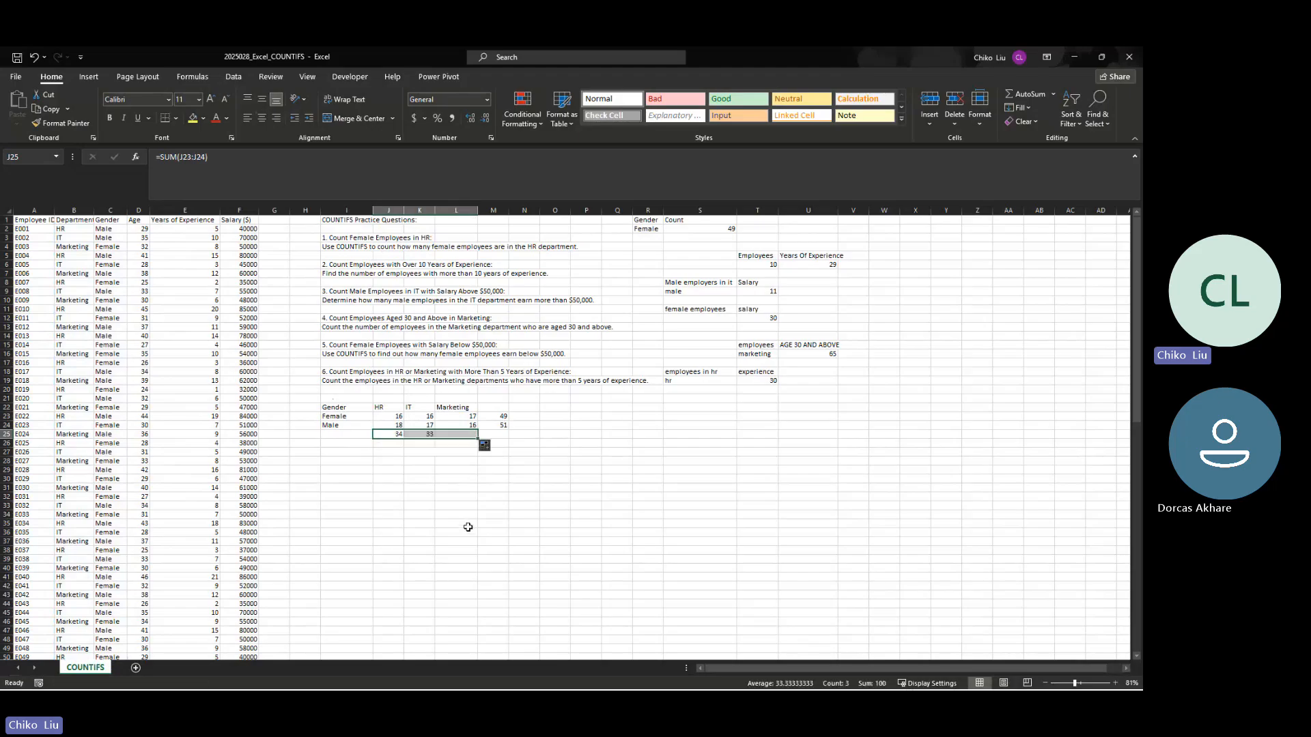
pyautogui.click(418, 444)
# Step: Change the first employee's gender in C2 to Female to test that the counts update
pyautogui.click(109, 232)
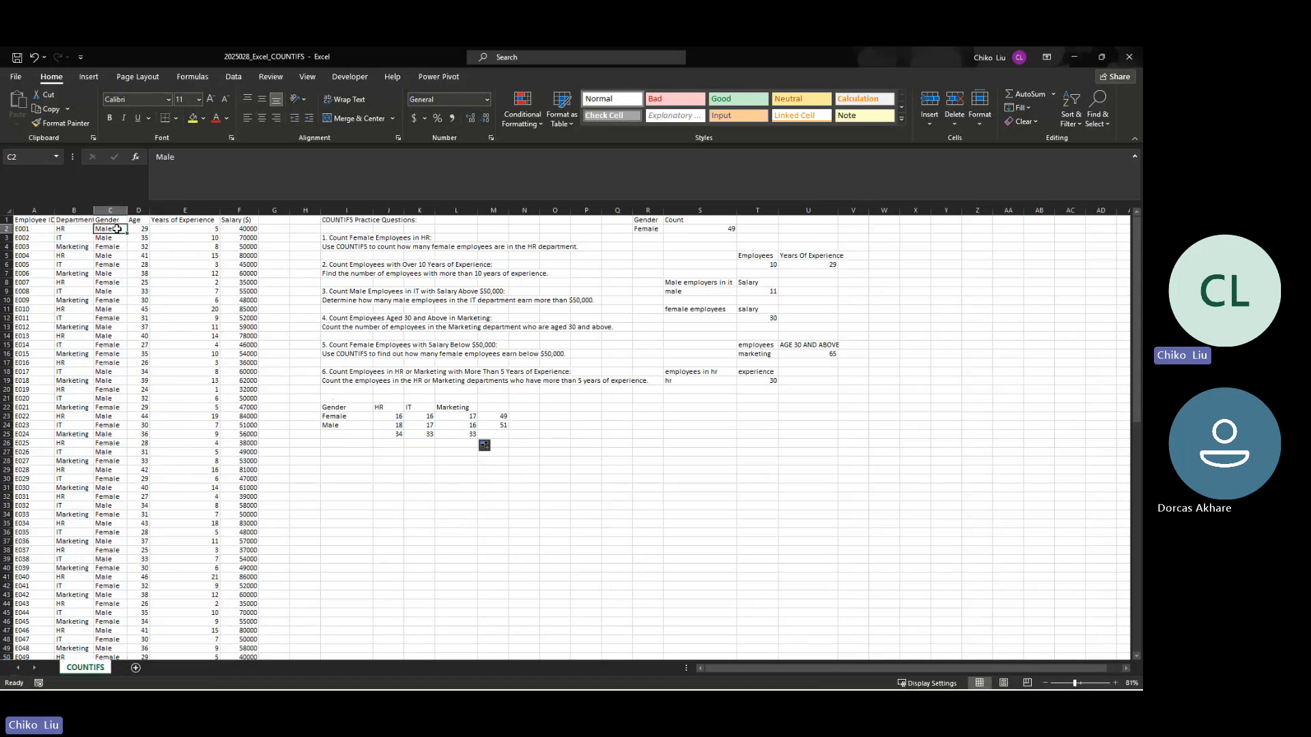
pyautogui.write('Fel')
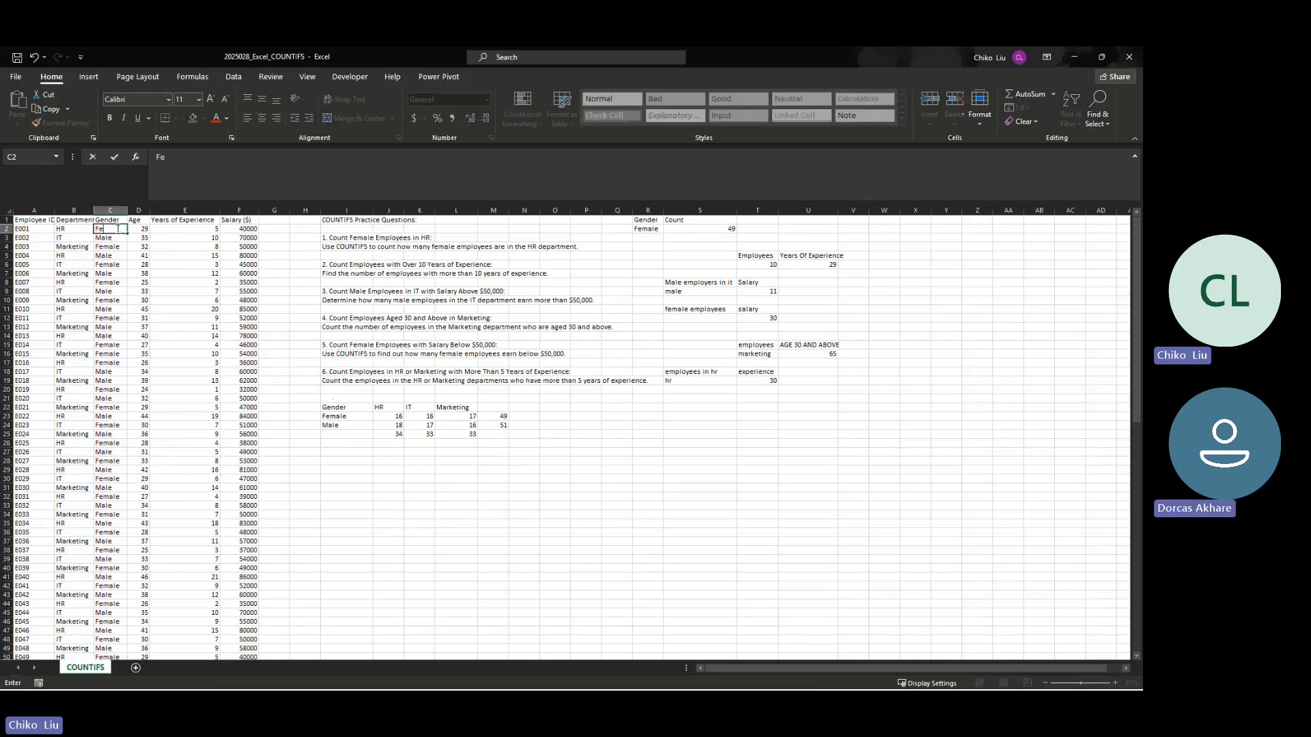
pyautogui.press('Tab')
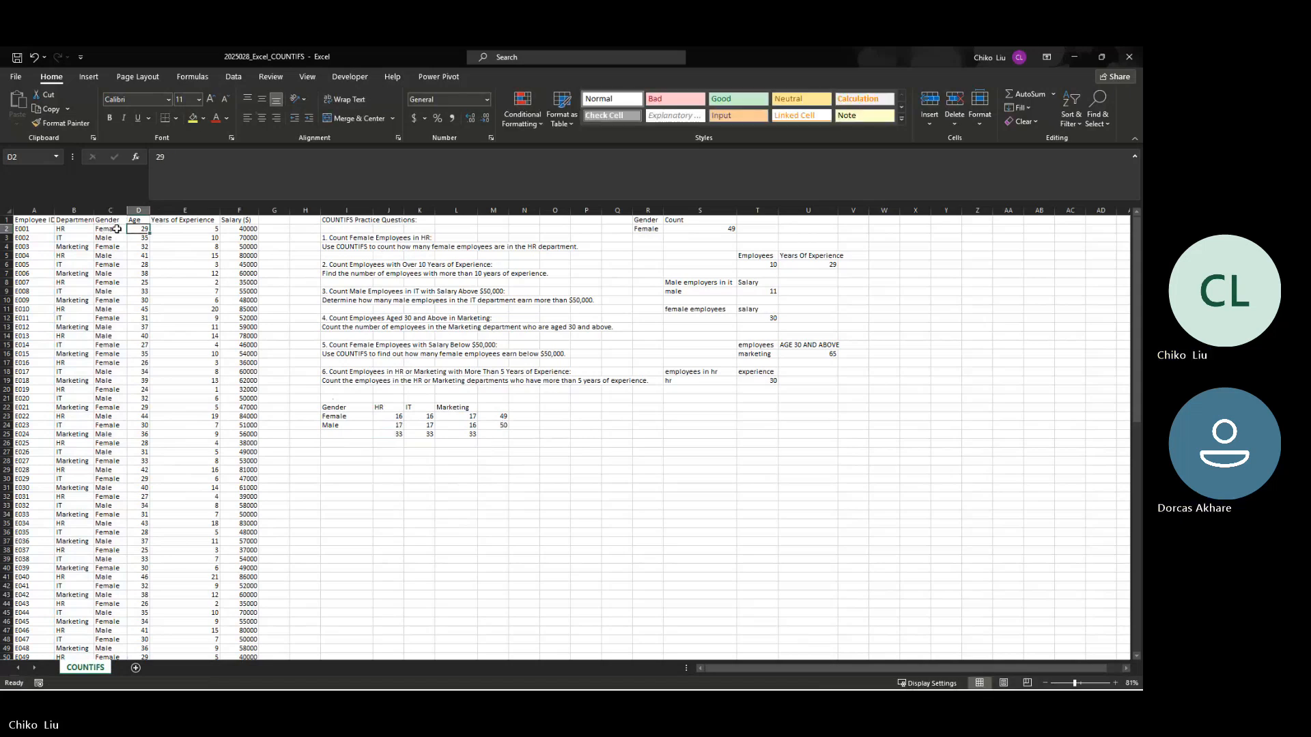
pyautogui.click(117, 229)
pyautogui.write('F')
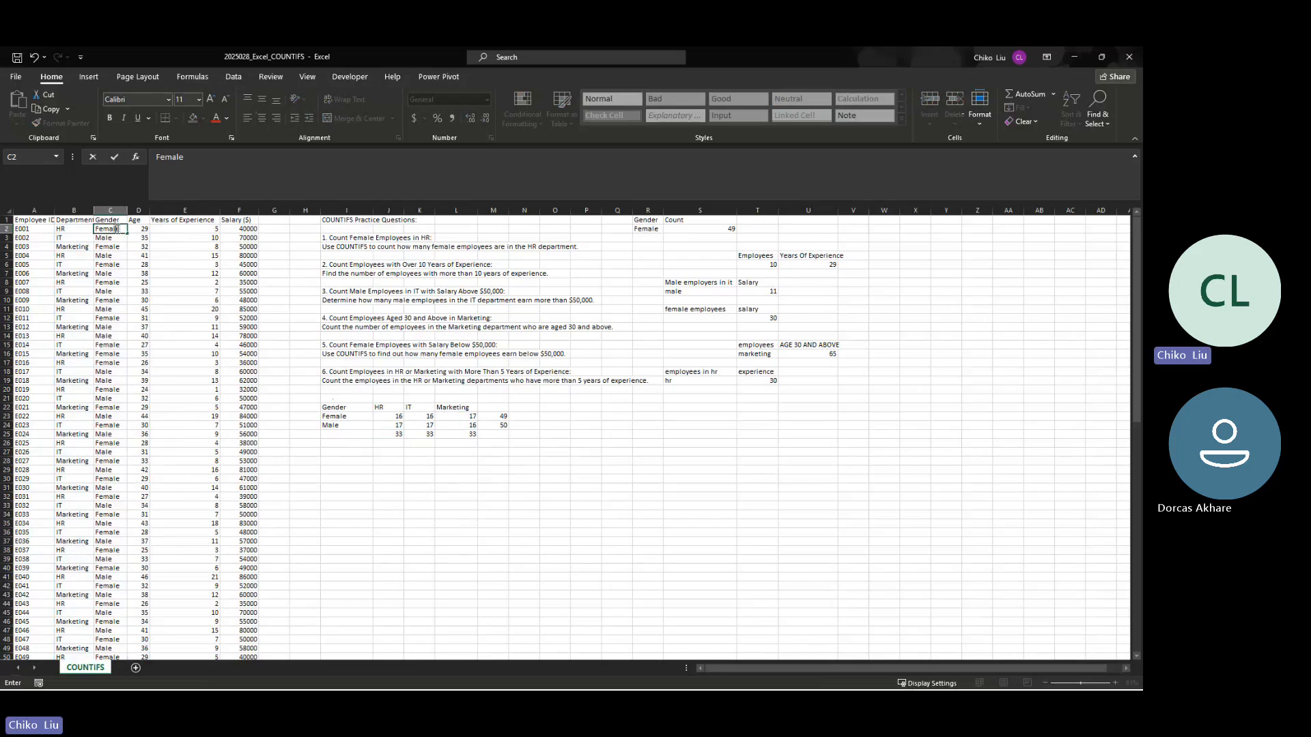
pyautogui.press('BackSpace')
pyautogui.press('BackSpace')
pyautogui.press('BackSpace')
pyautogui.press('BackSpace')
pyautogui.press('Return')
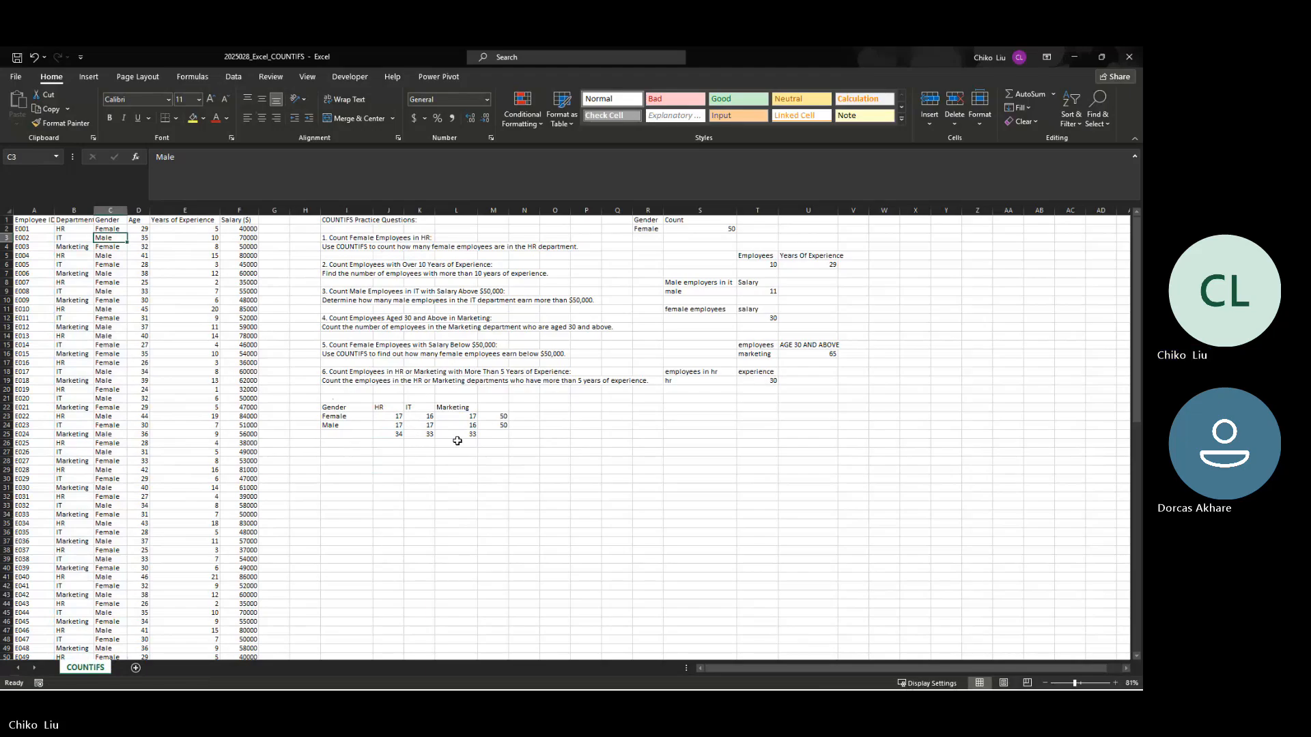
# Step: Examine how the department criteria reference relates to the header cells in the formulas from J23 to L23
pyautogui.click(394, 417)
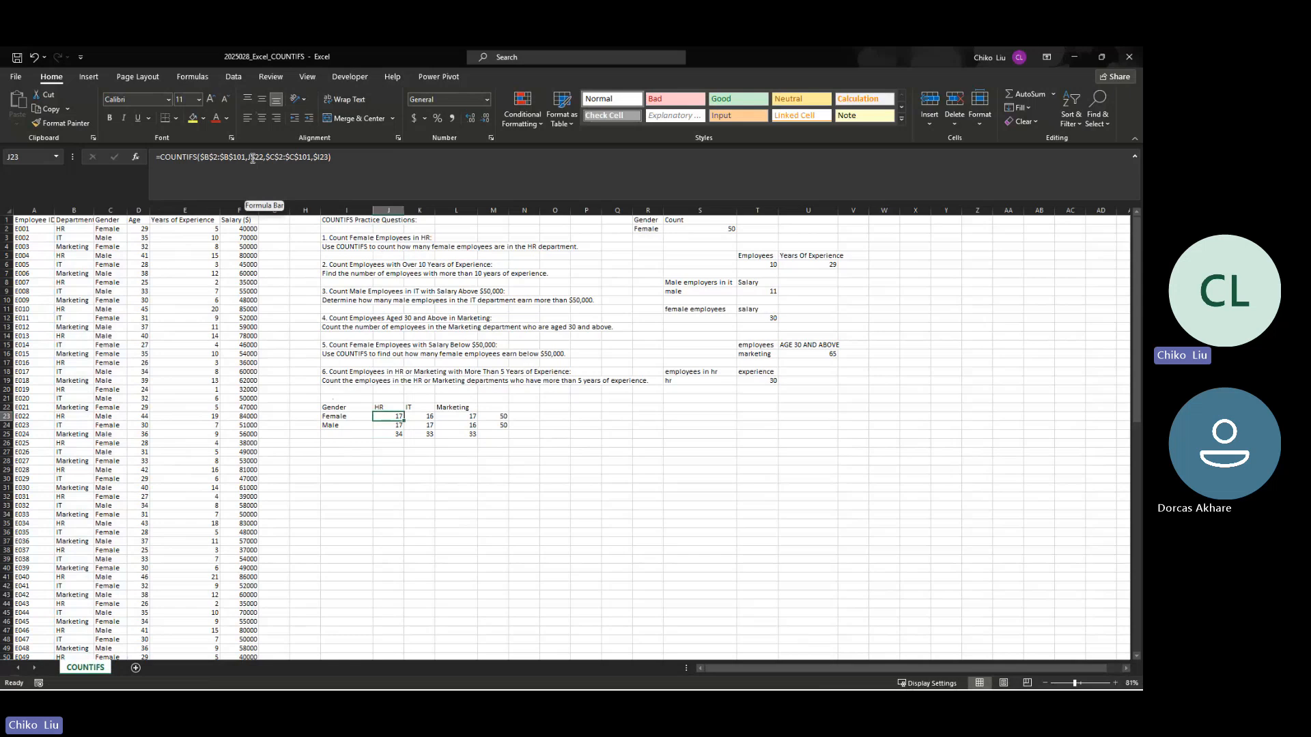
pyautogui.click(383, 407)
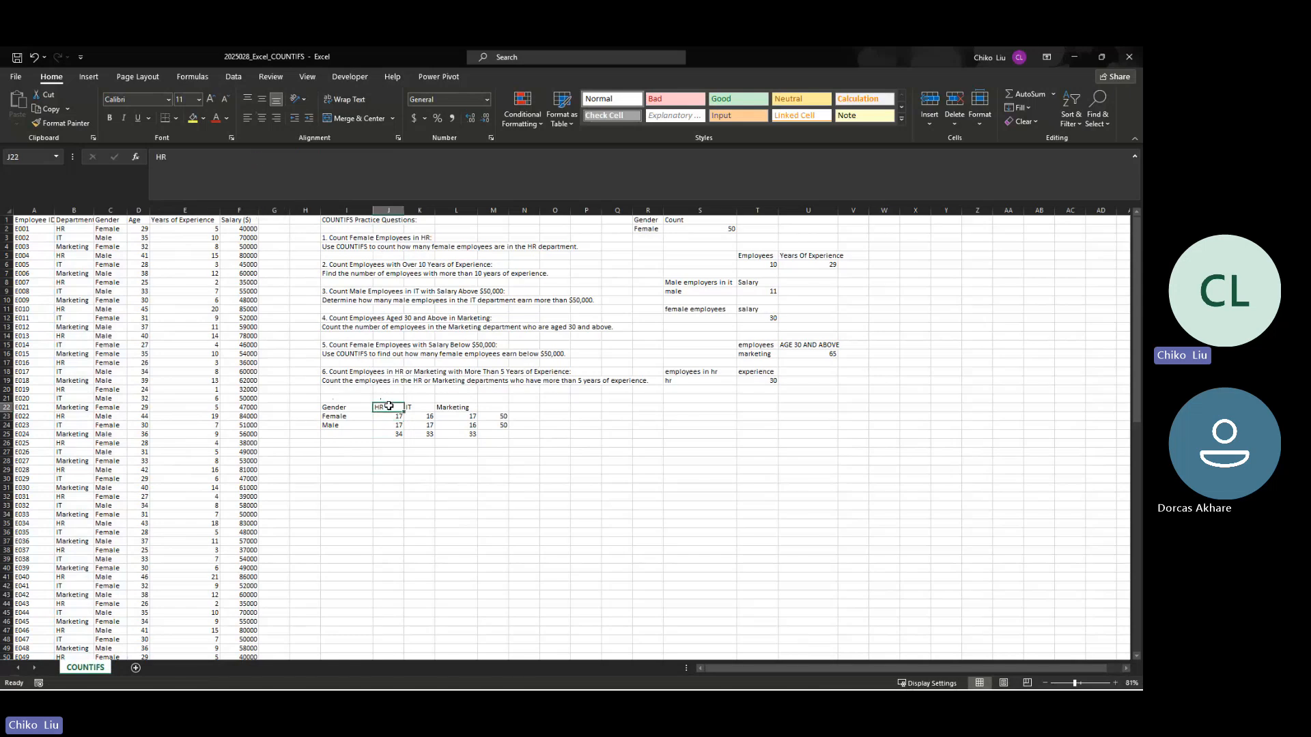
pyautogui.click(396, 421)
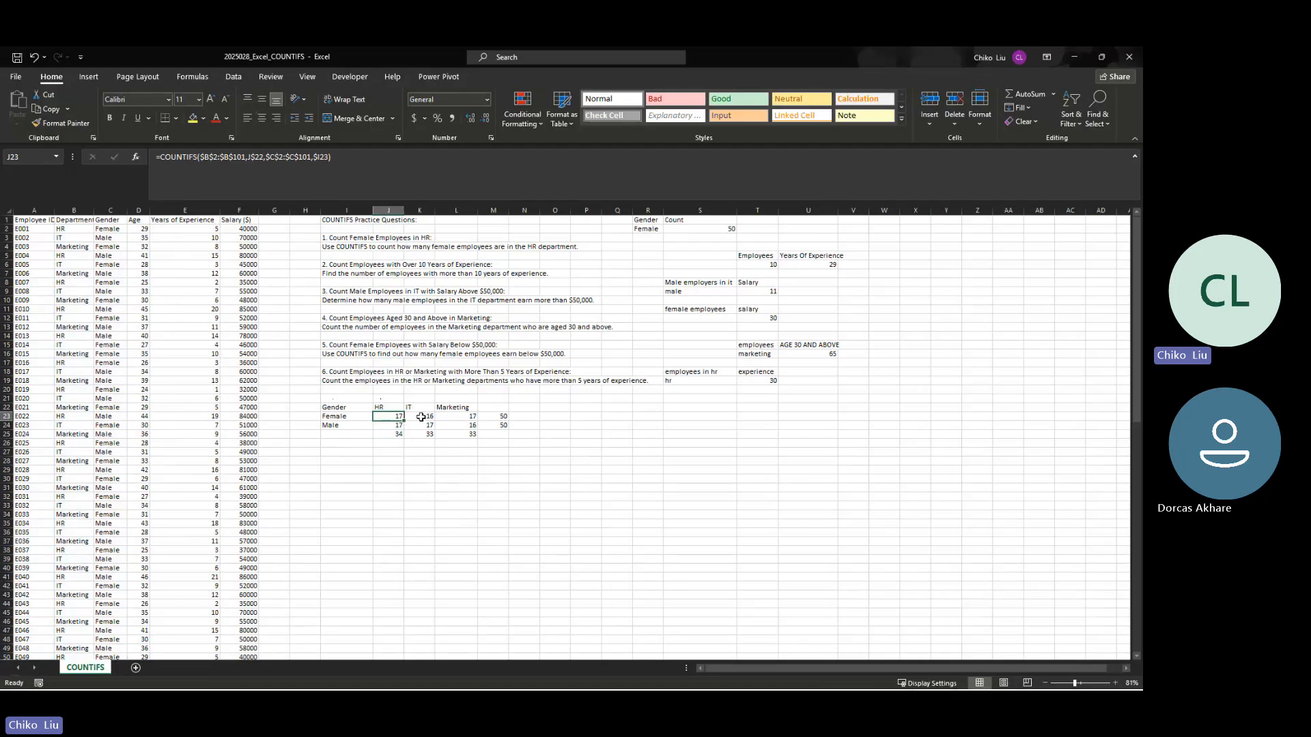
pyautogui.click(421, 418)
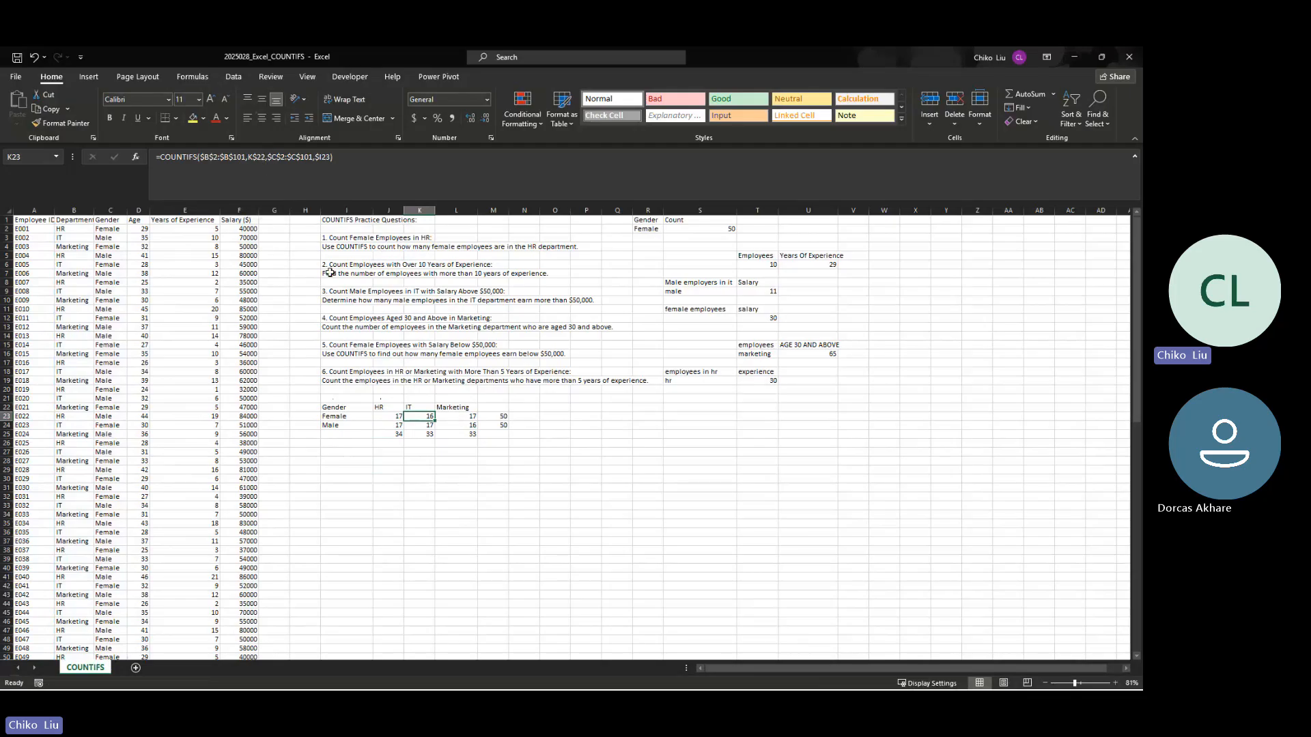
pyautogui.press('Right')
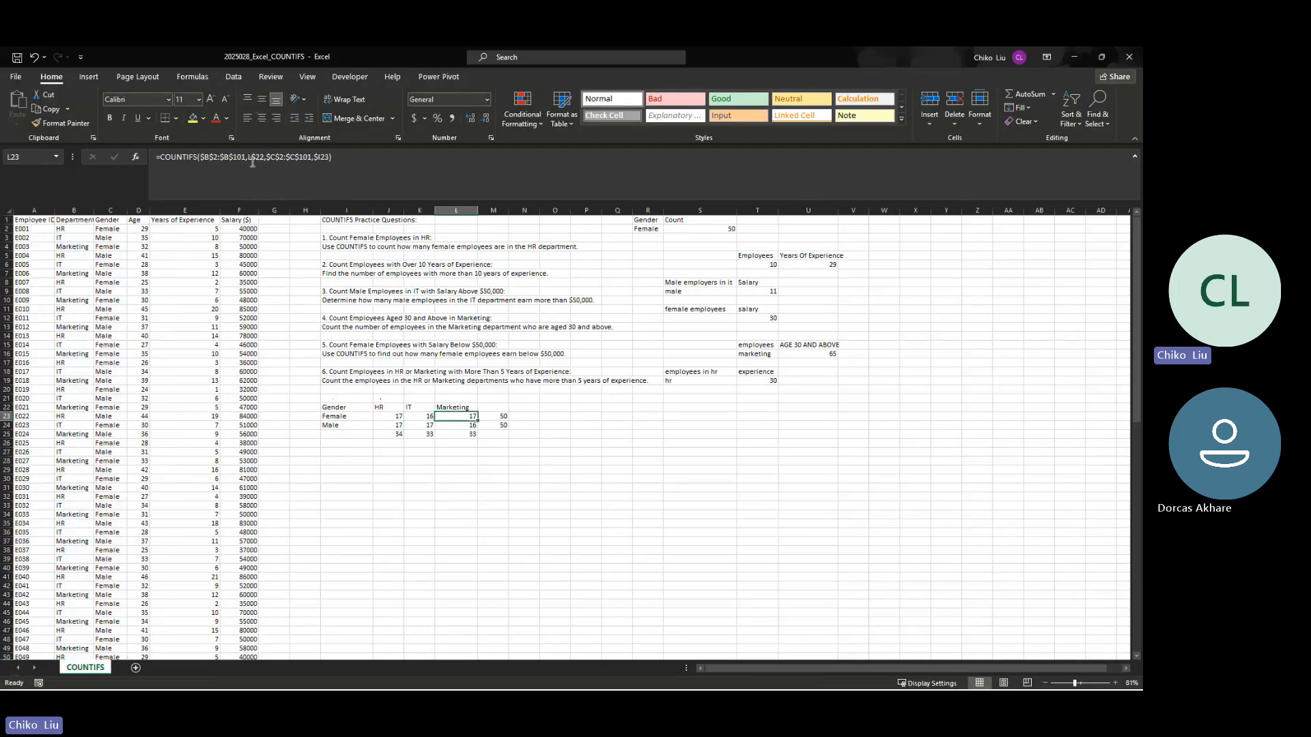
pyautogui.press('Left')
pyautogui.press('Left')
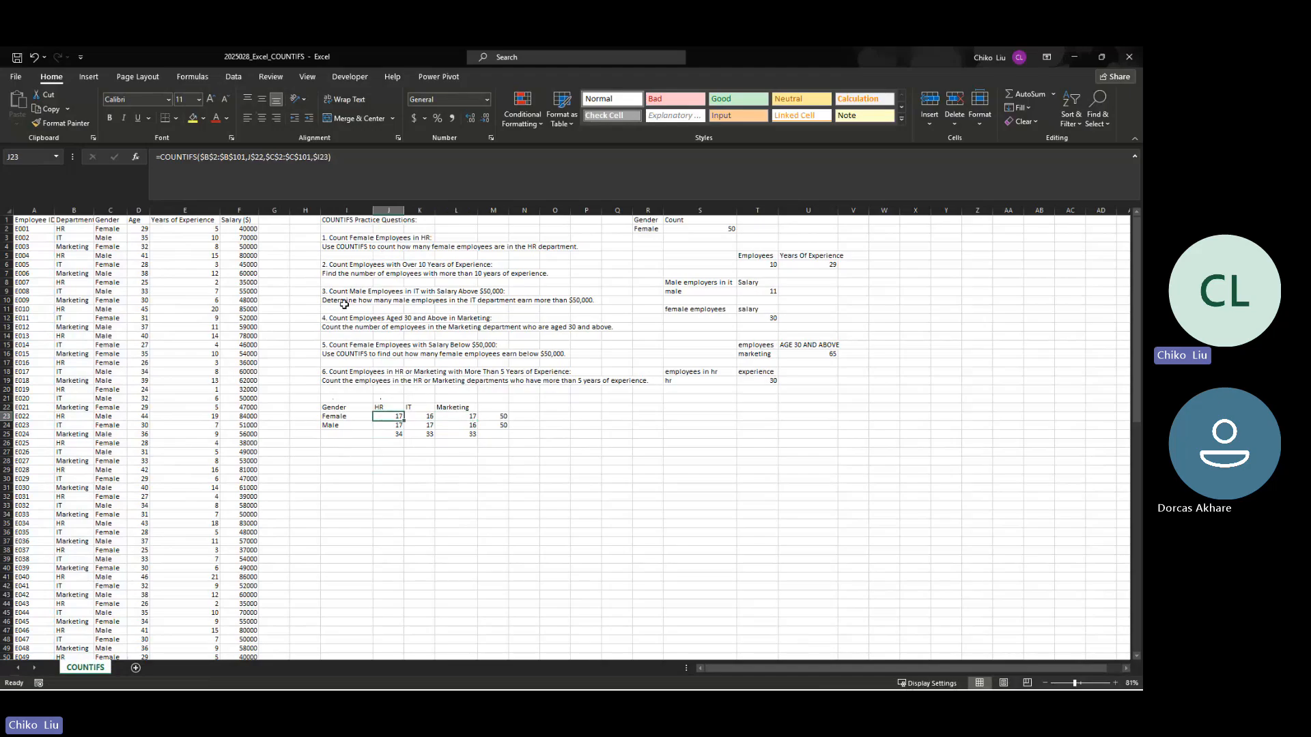
# Step: Check the gender criteria reference against the label in I23 while moving through the Female row formulas
pyautogui.click(362, 417)
pyautogui.click(385, 415)
pyautogui.press('Right')
pyautogui.press('Right')
pyautogui.click(387, 416)
pyautogui.press('Right')
pyautogui.press('Right')
pyautogui.press('Right')
pyautogui.press('Left')
pyautogui.press('Left')
pyautogui.press('Left')
# Step: Check the department and gender criteria references in the Male row formulas from J24 to L24
pyautogui.click(401, 424)
pyautogui.press('Right')
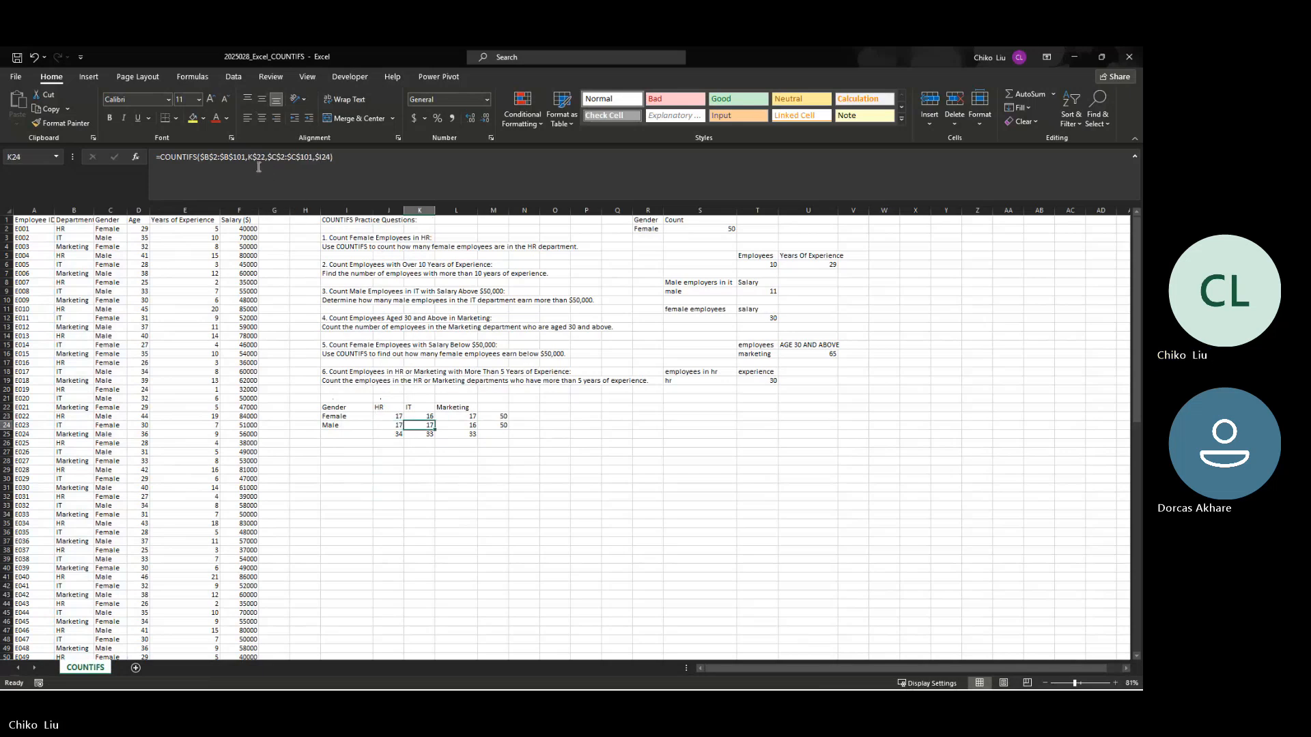
pyautogui.press('Right')
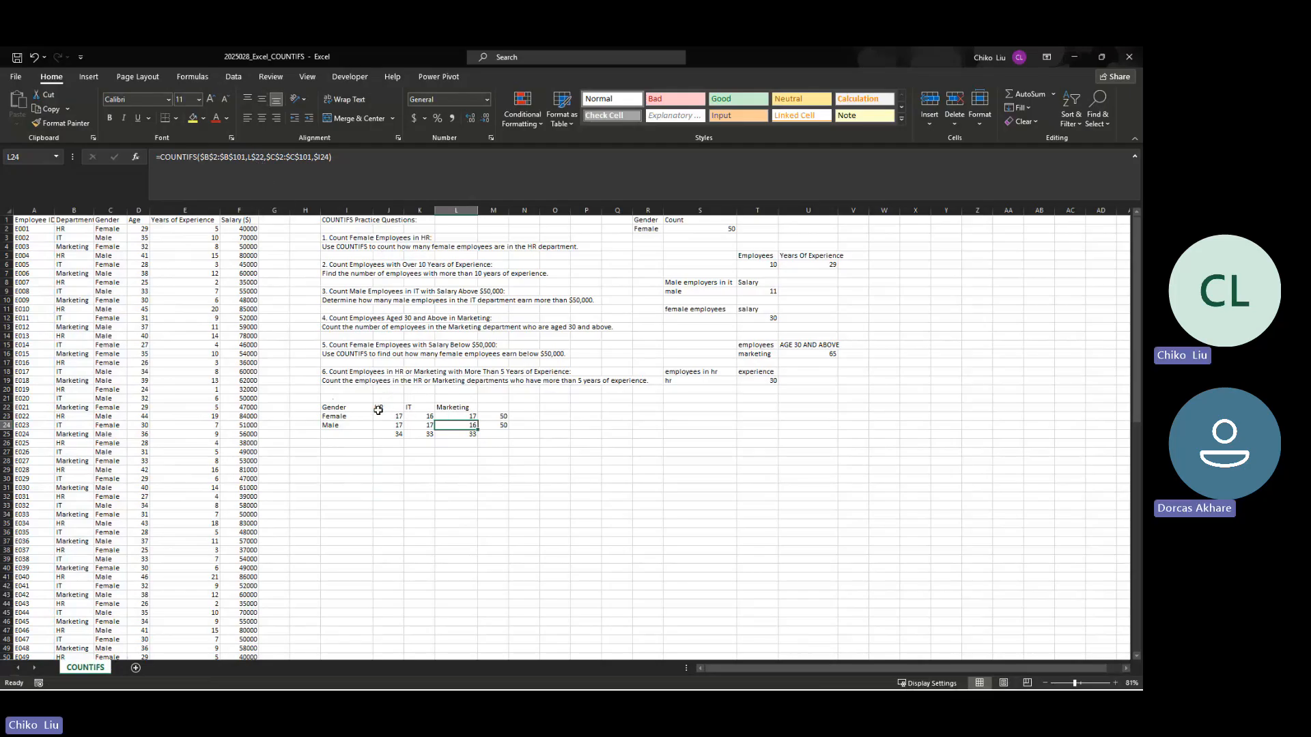
# Step: Select the gender and department counts in J23:L24 to check their combined sum
pyautogui.moveTo(389, 416); pyautogui.dragTo(427, 427)
pyautogui.moveTo(461, 429); pyautogui.dragTo(461, 429)
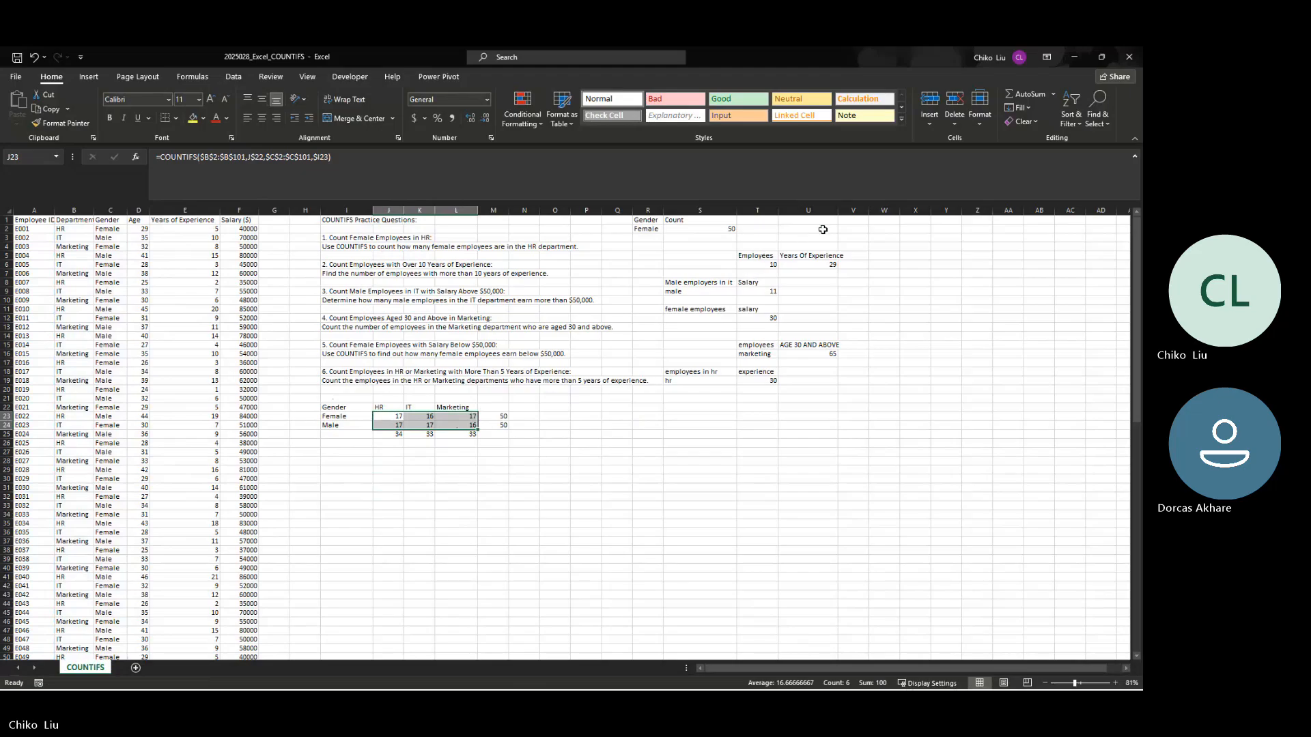
pyautogui.doubleClick(838, 212)
# Step: Try making the years-of-experience range absolute as $E$2:$E$101 in the COUNTIFS formula in U6
pyautogui.click(759, 264)
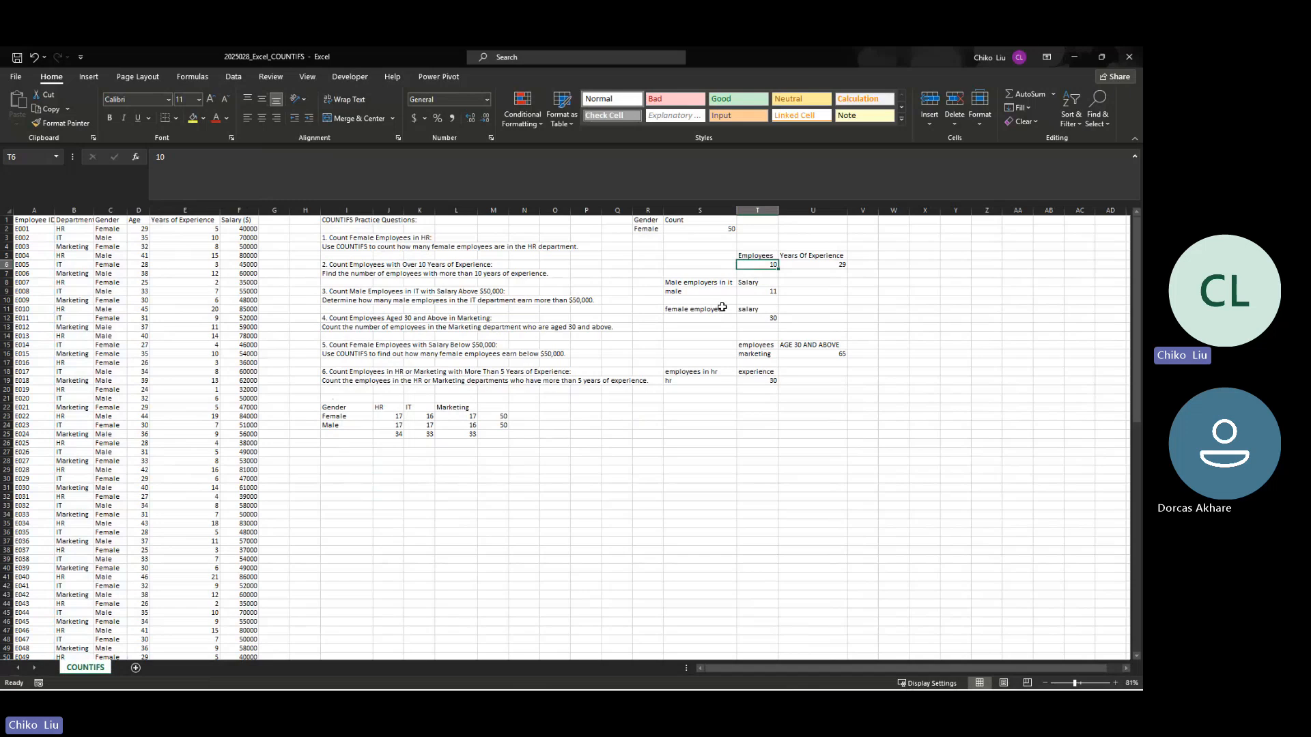
pyautogui.press('Right')
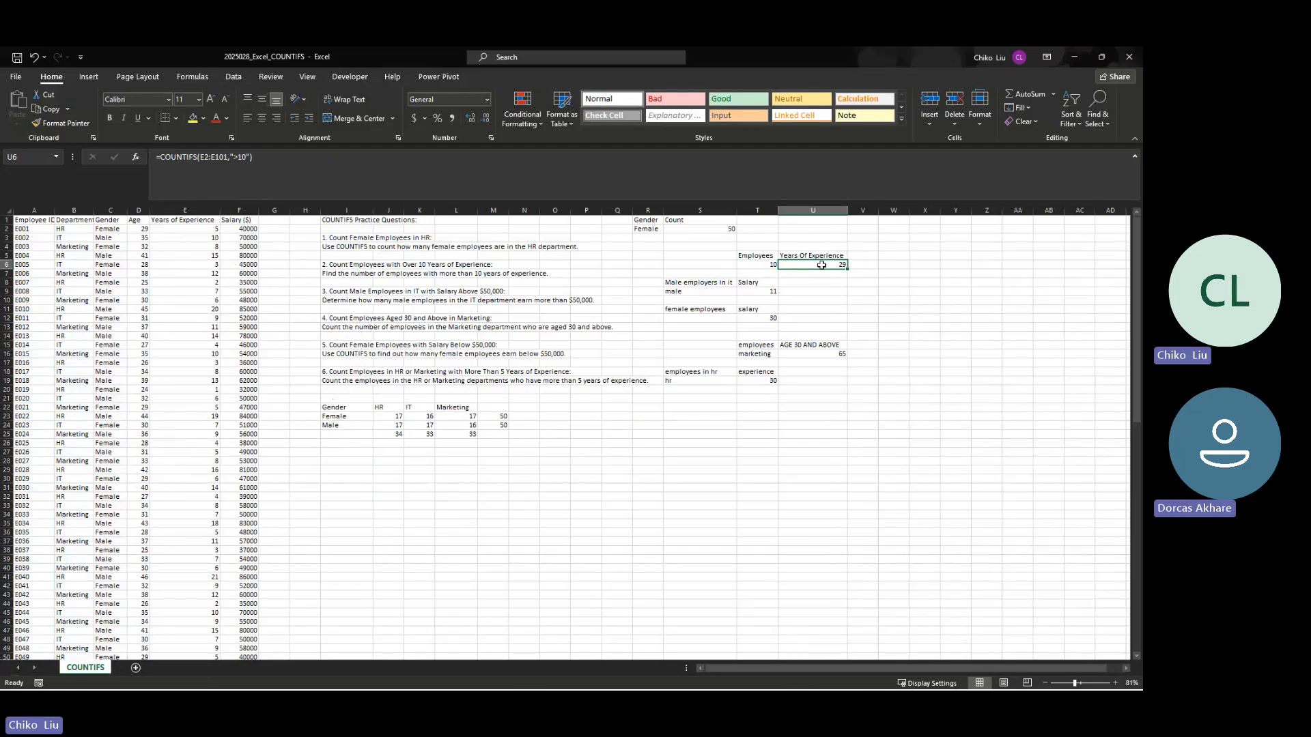
pyautogui.click(189, 163)
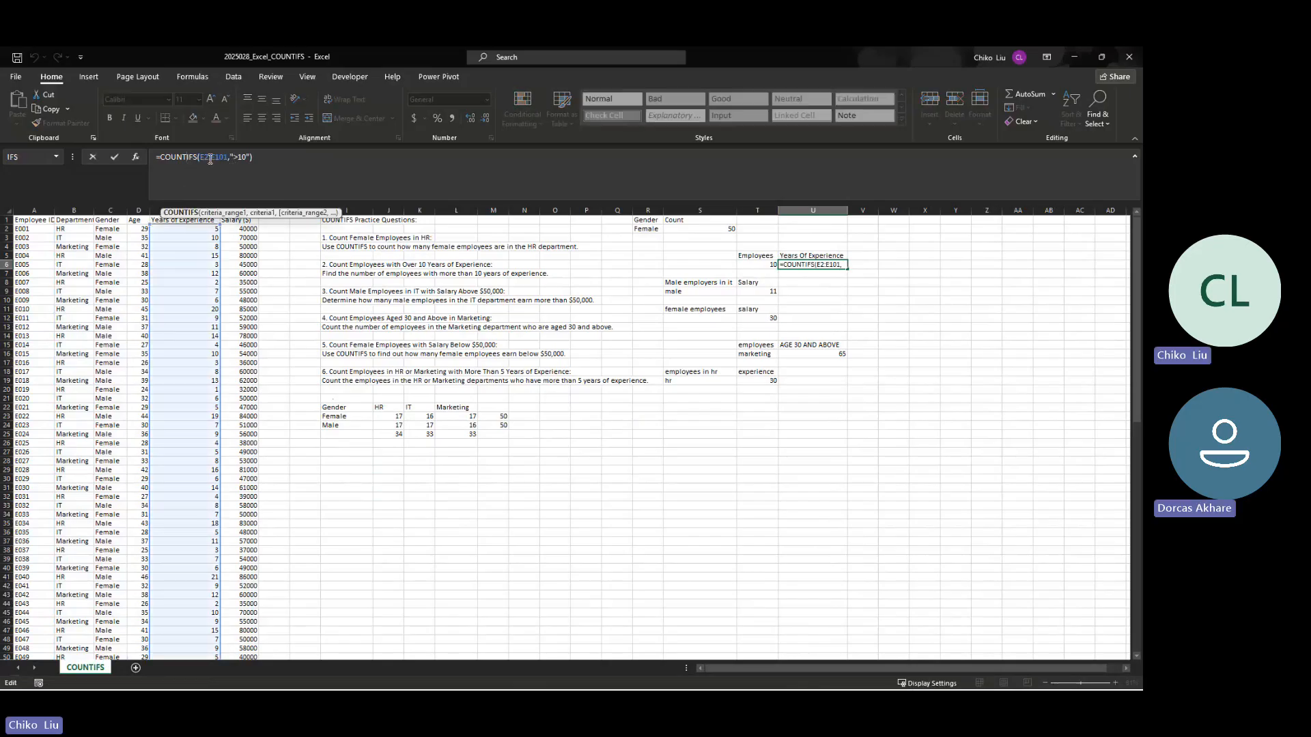
pyautogui.click(200, 158)
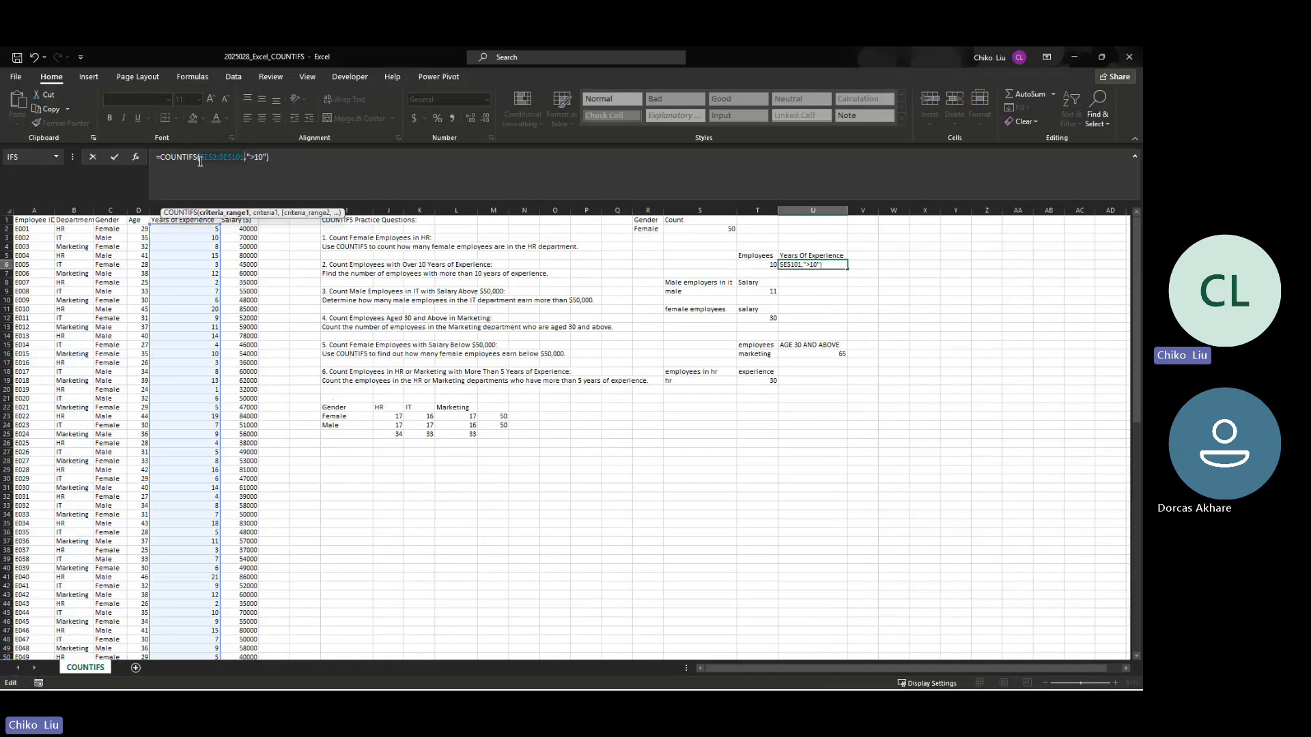
pyautogui.hotkey('ctrl', 'Return')
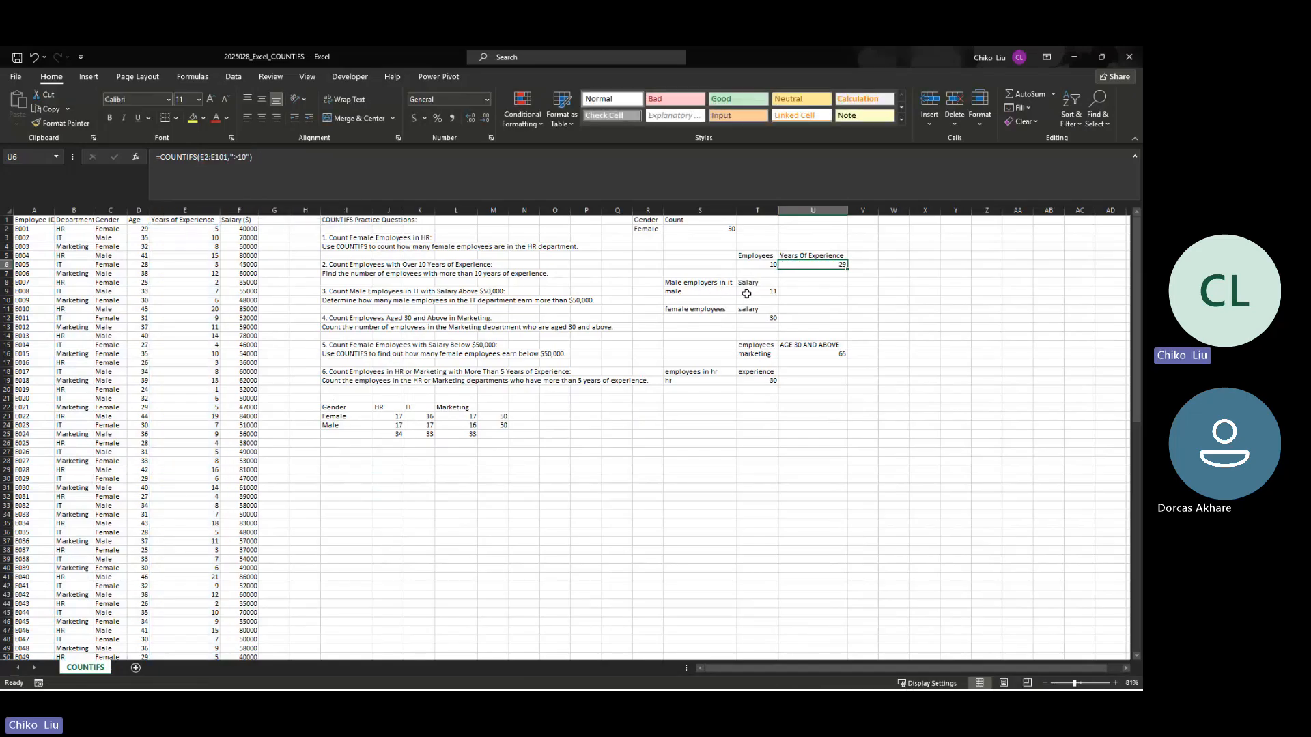
# Step: Inspect the answer cell T9 for male IT employees to see whether it holds a formula
pyautogui.click(751, 293)
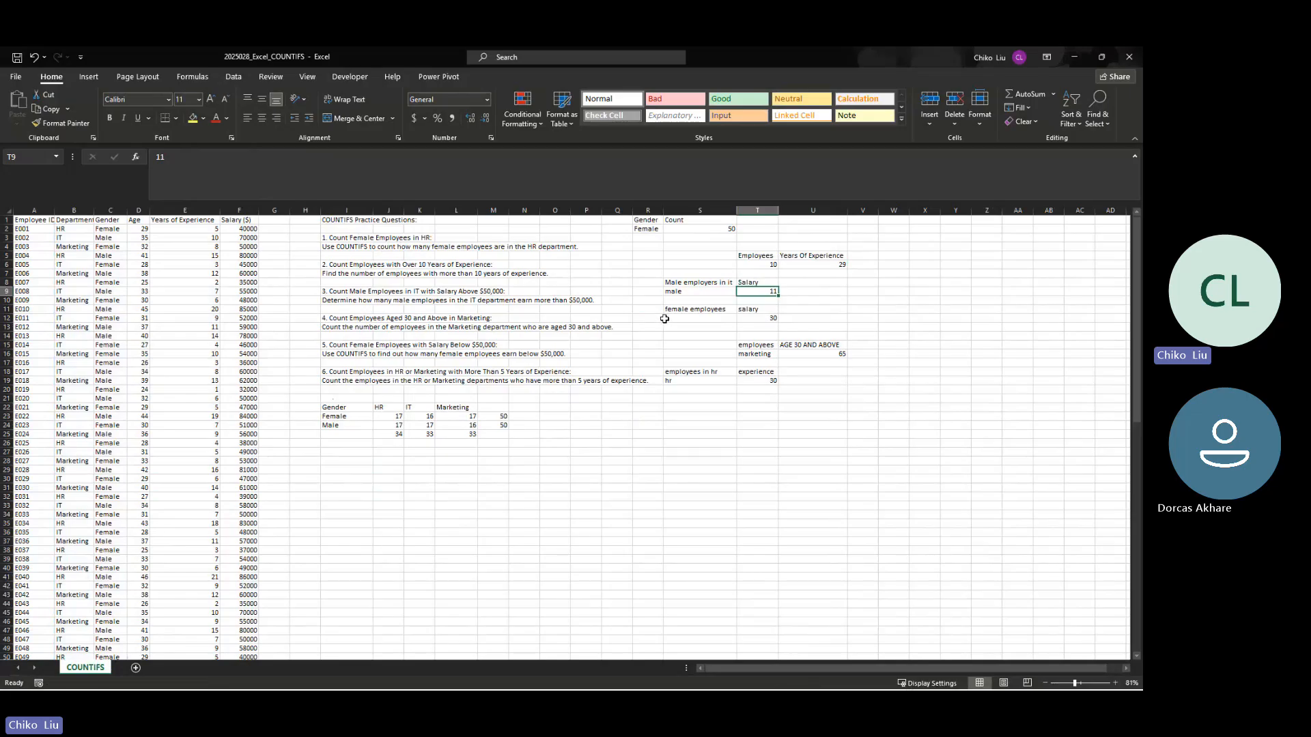
pyautogui.press('Left')
pyautogui.press('Right')
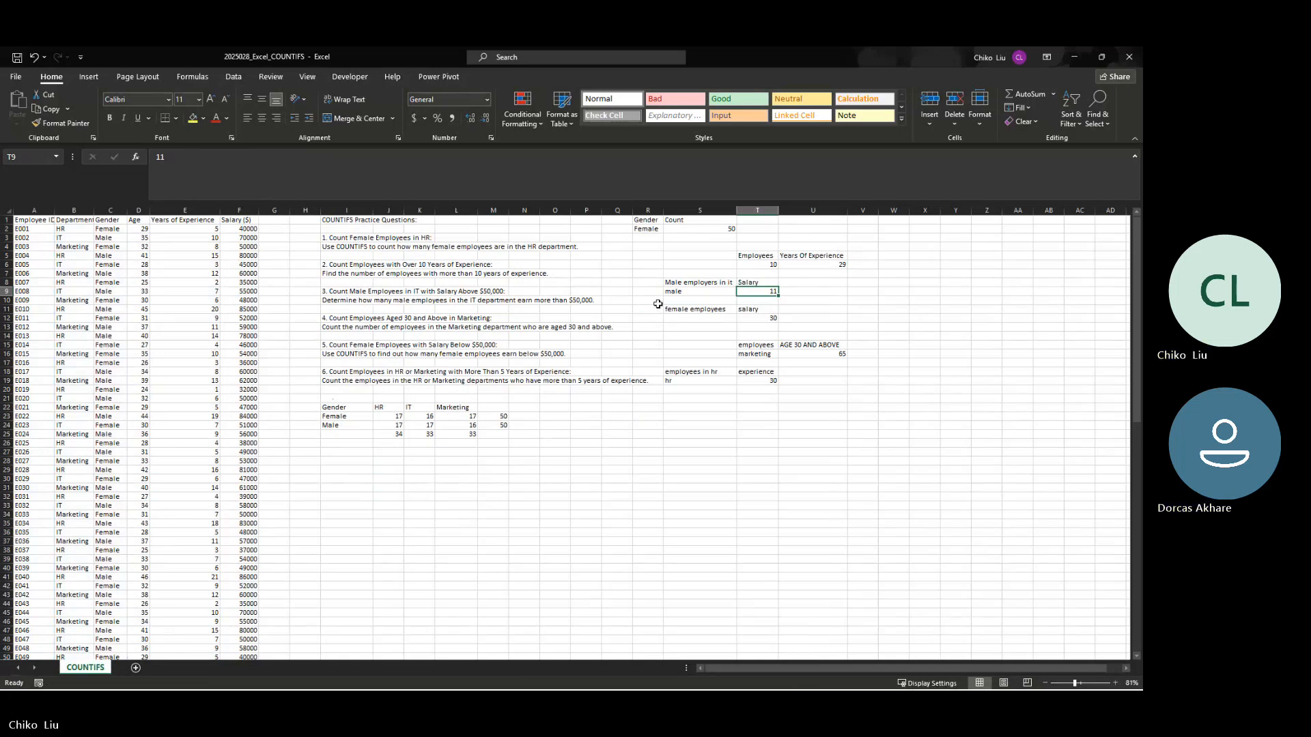
pyautogui.write('=couyu')
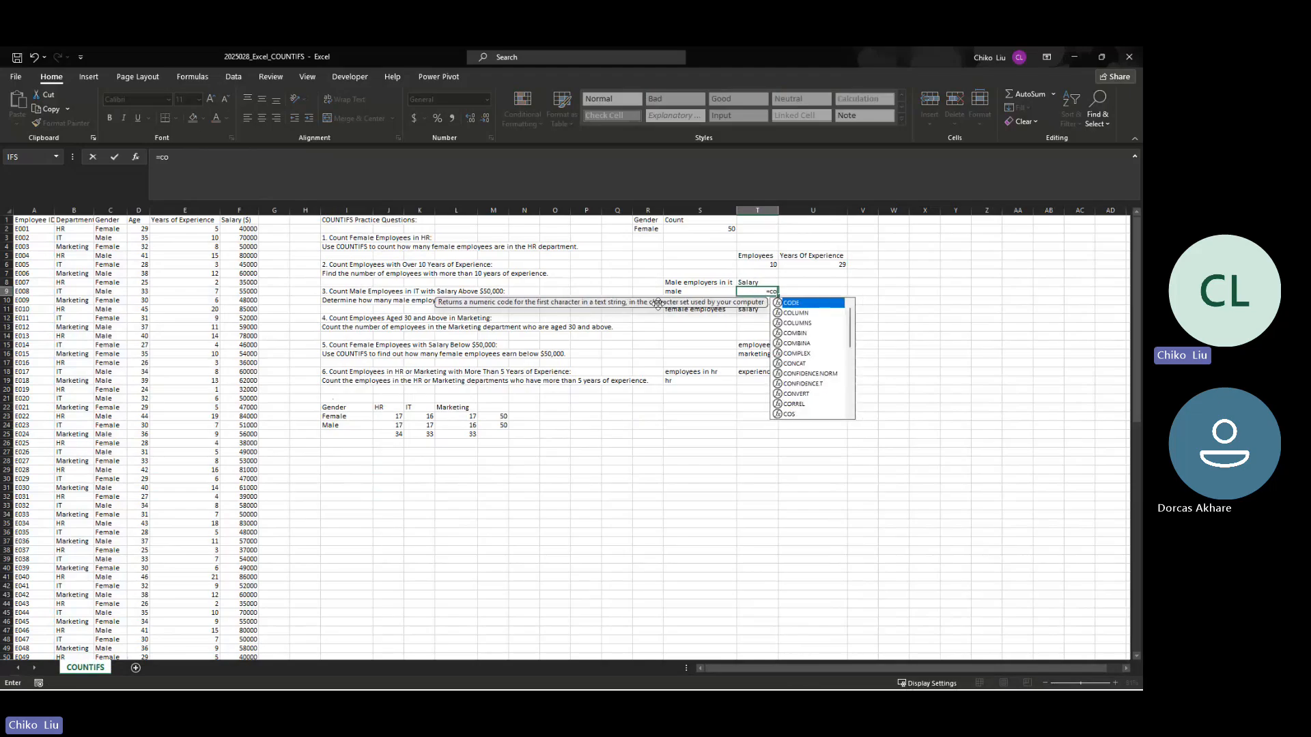
pyautogui.press('BackSpace')
pyautogui.press('BackSpace')
pyautogui.press('BackSpace')
pyautogui.press('BackSpace')
pyautogui.press('BackSpace')
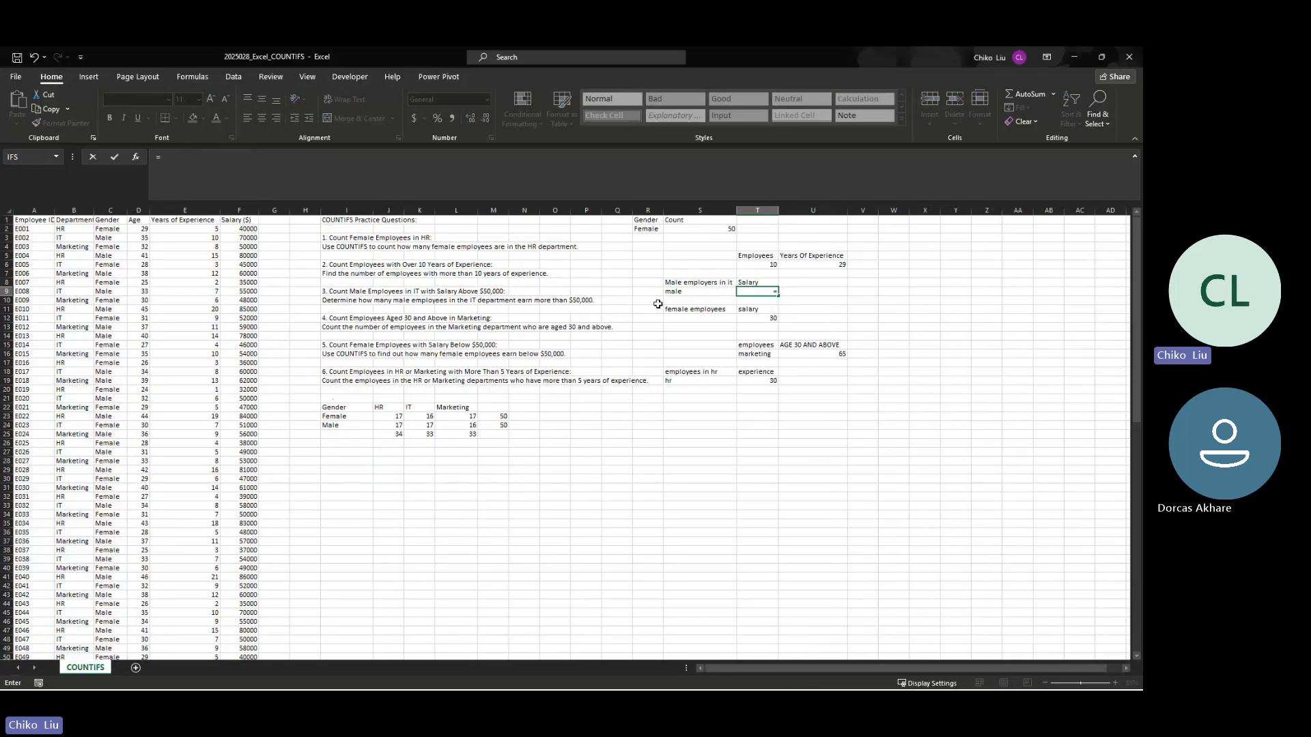
pyautogui.press('Escape')
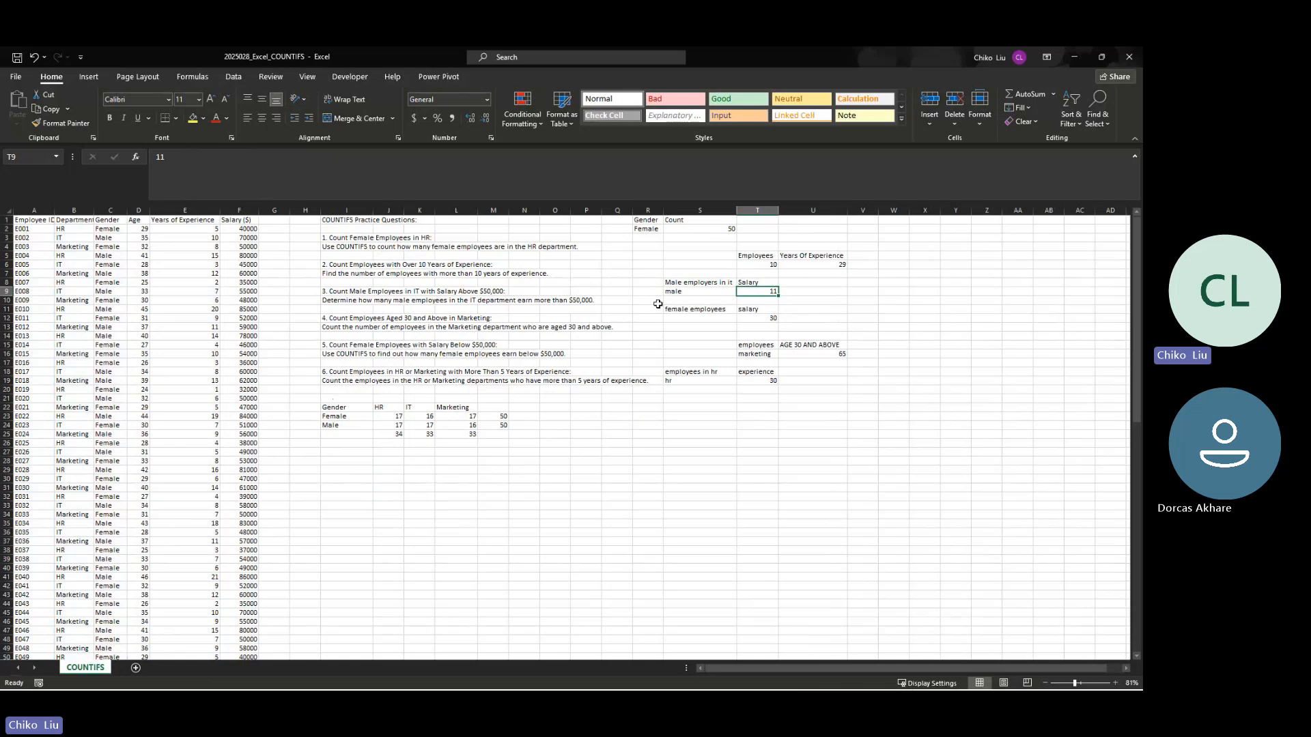
# Step: Start a COUNTIFS formula in T9 in place of the existing number
pyautogui.write('=countf')
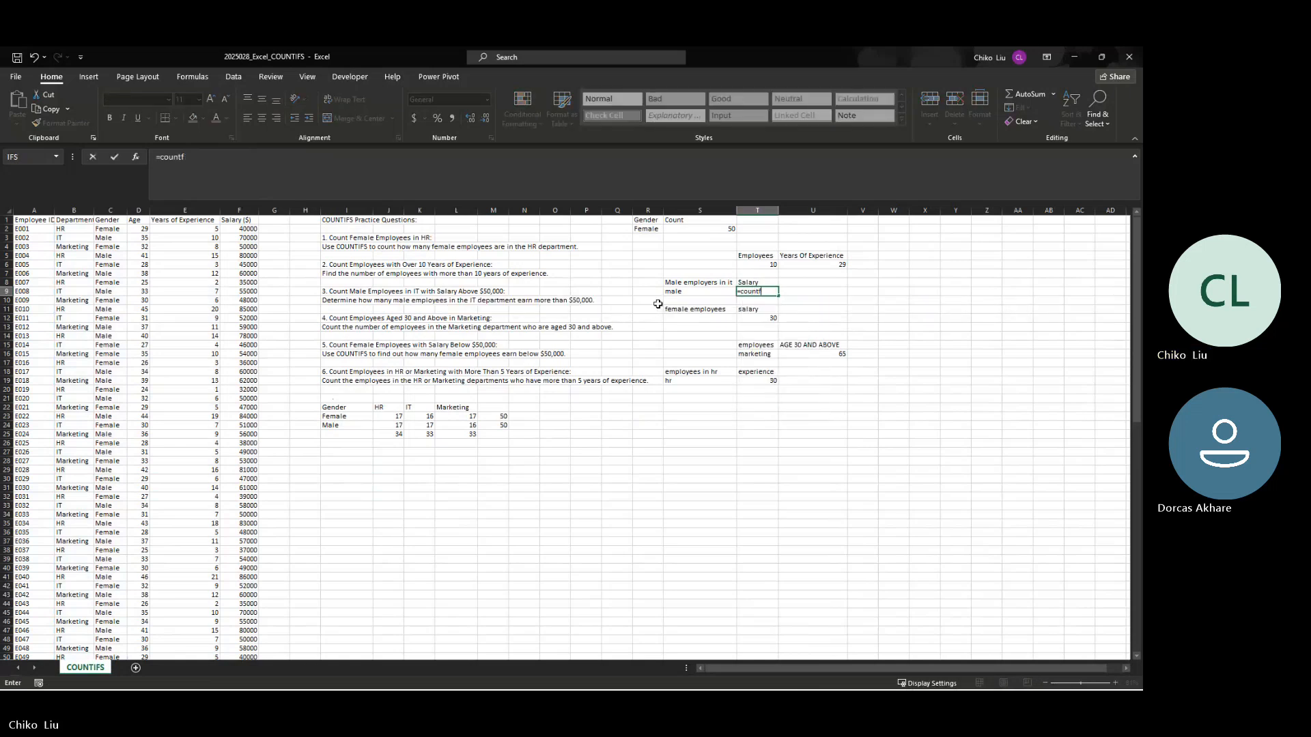
pyautogui.press('BackSpace')
pyautogui.press('BackSpace')
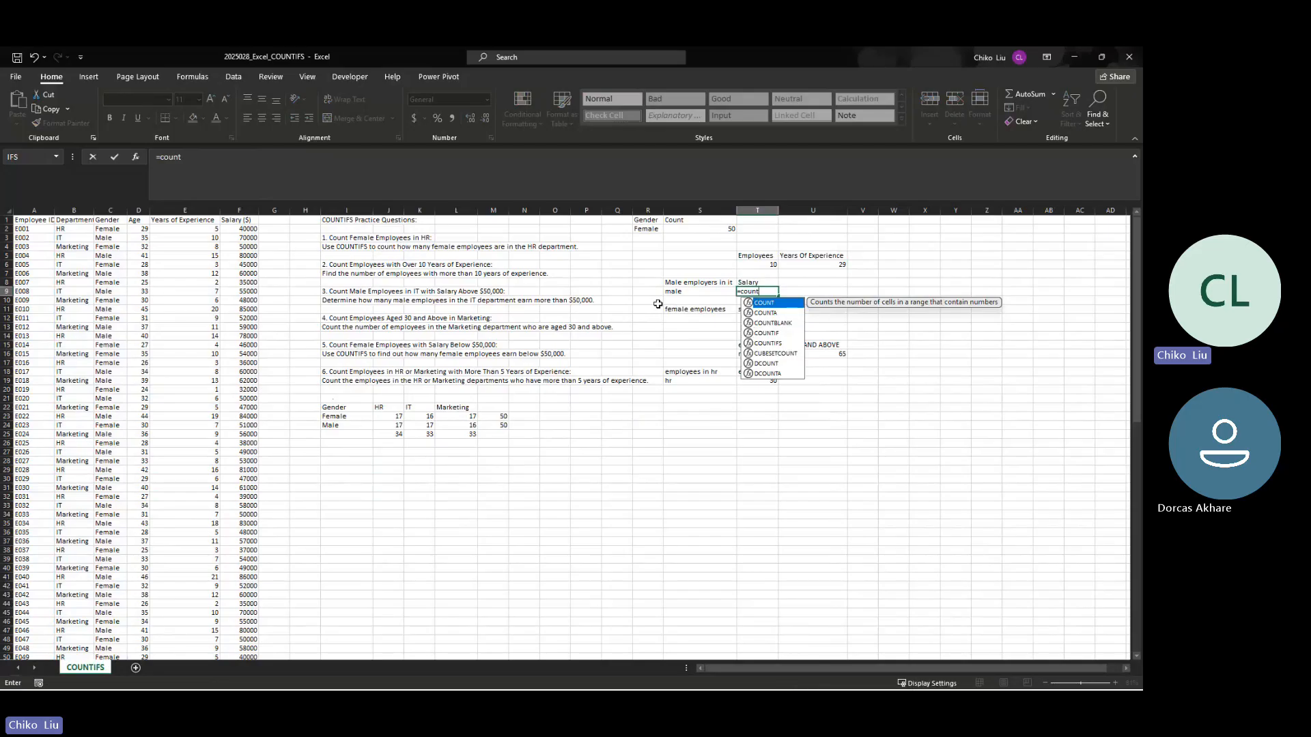
pyautogui.write('if')
pyautogui.press('Tab')
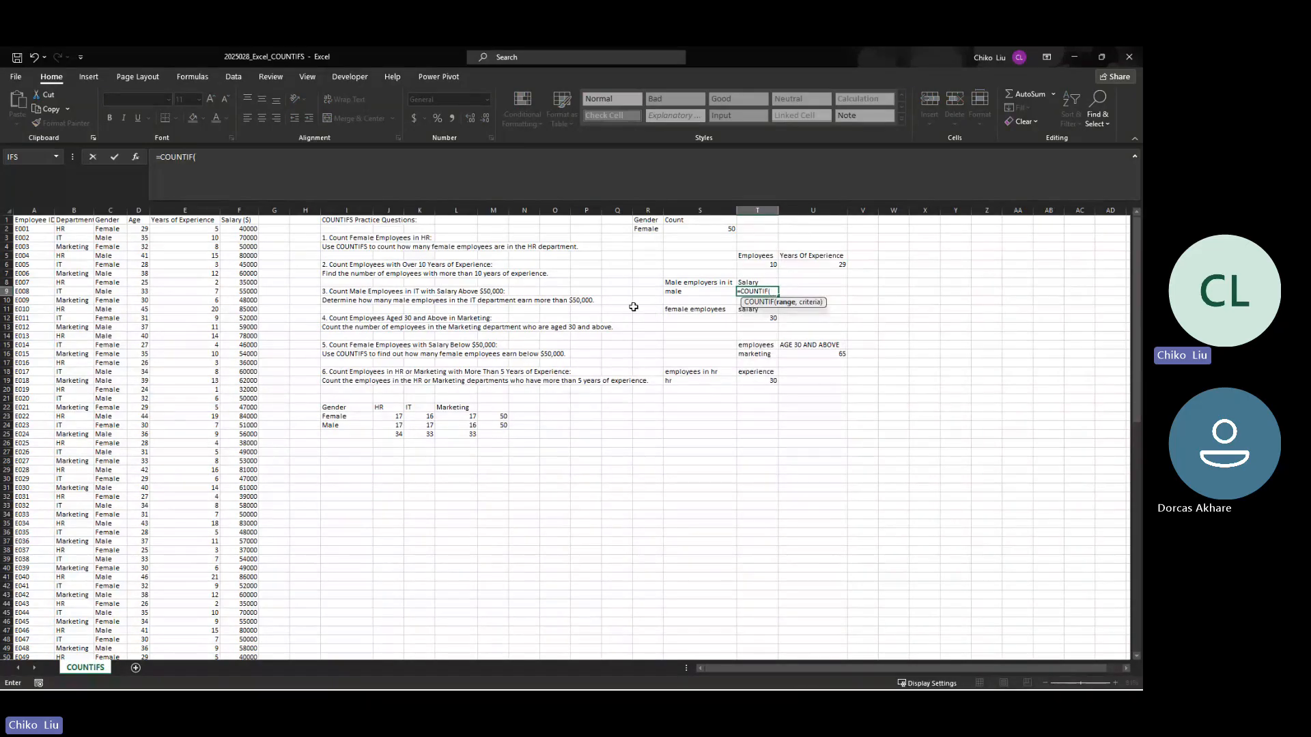
pyautogui.press('BackSpace')
pyautogui.write('s')
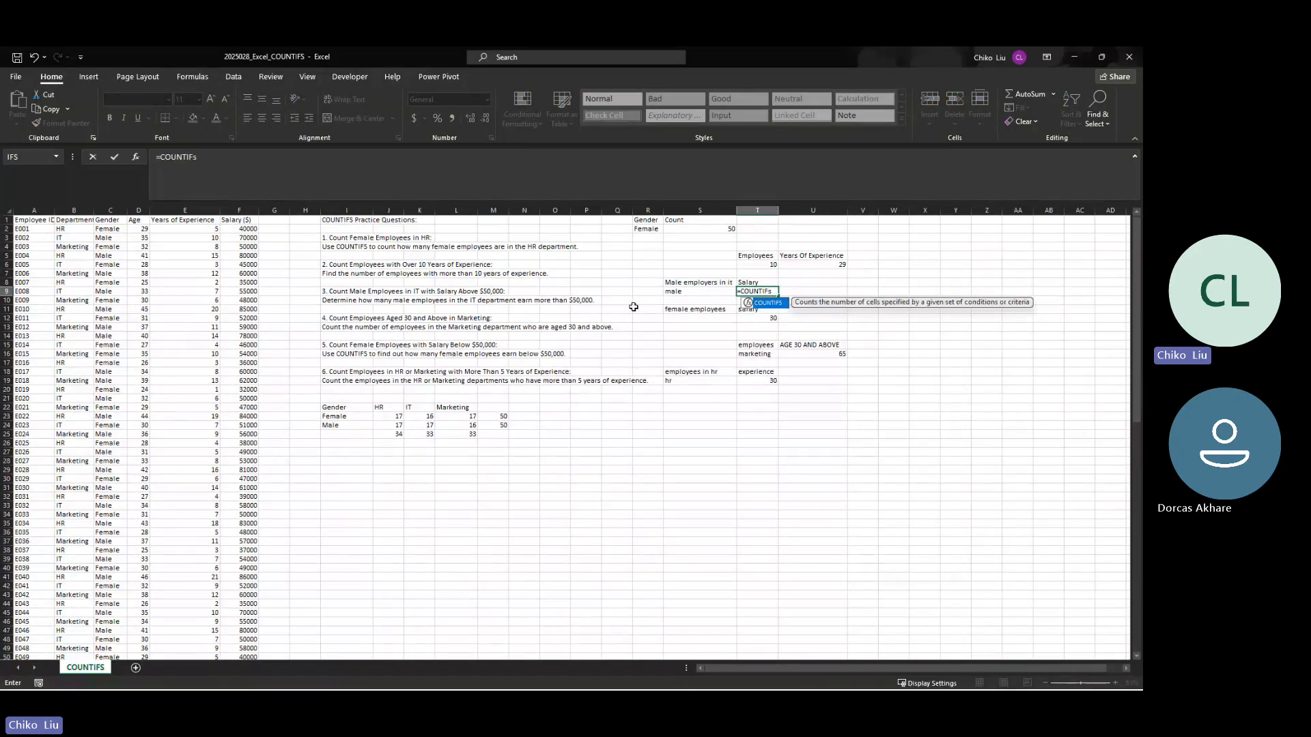
pyautogui.write('(')
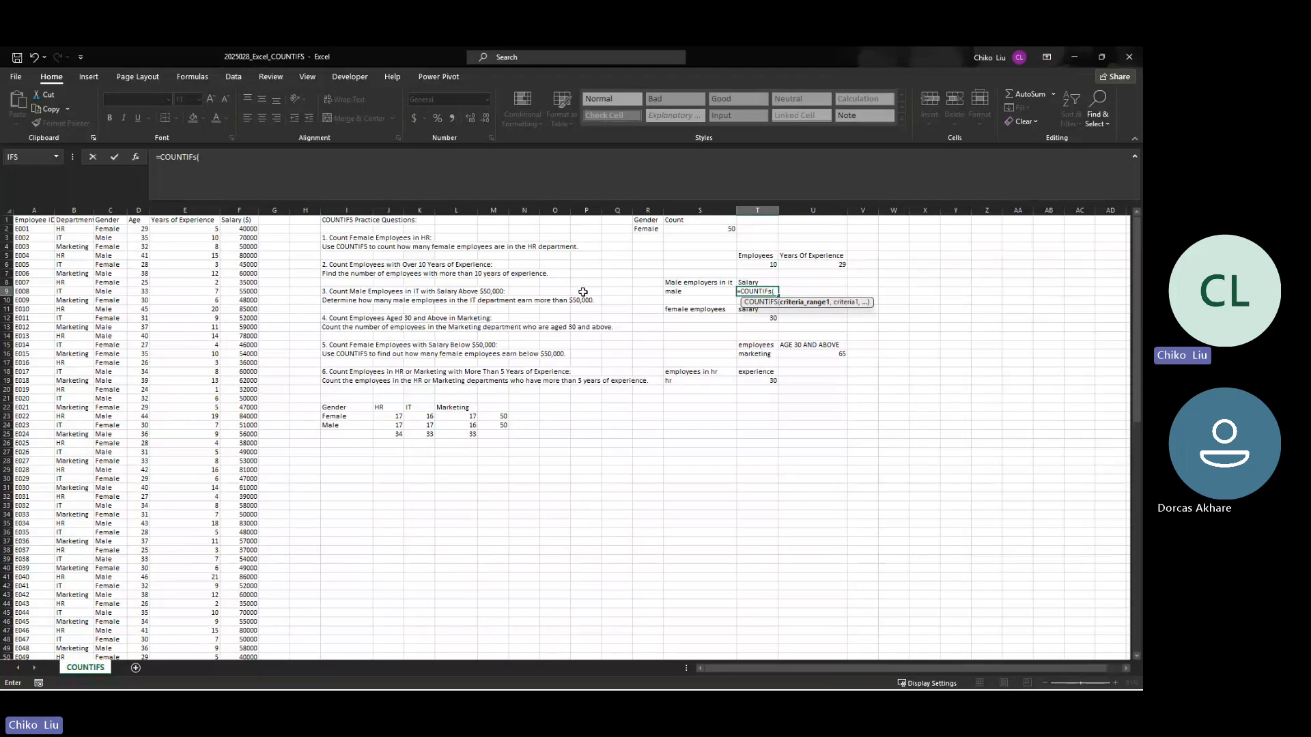
# Step: Add the gender range $C$2:$C$101 with the criterion "male" to the T9 formula
pyautogui.click(109, 231)
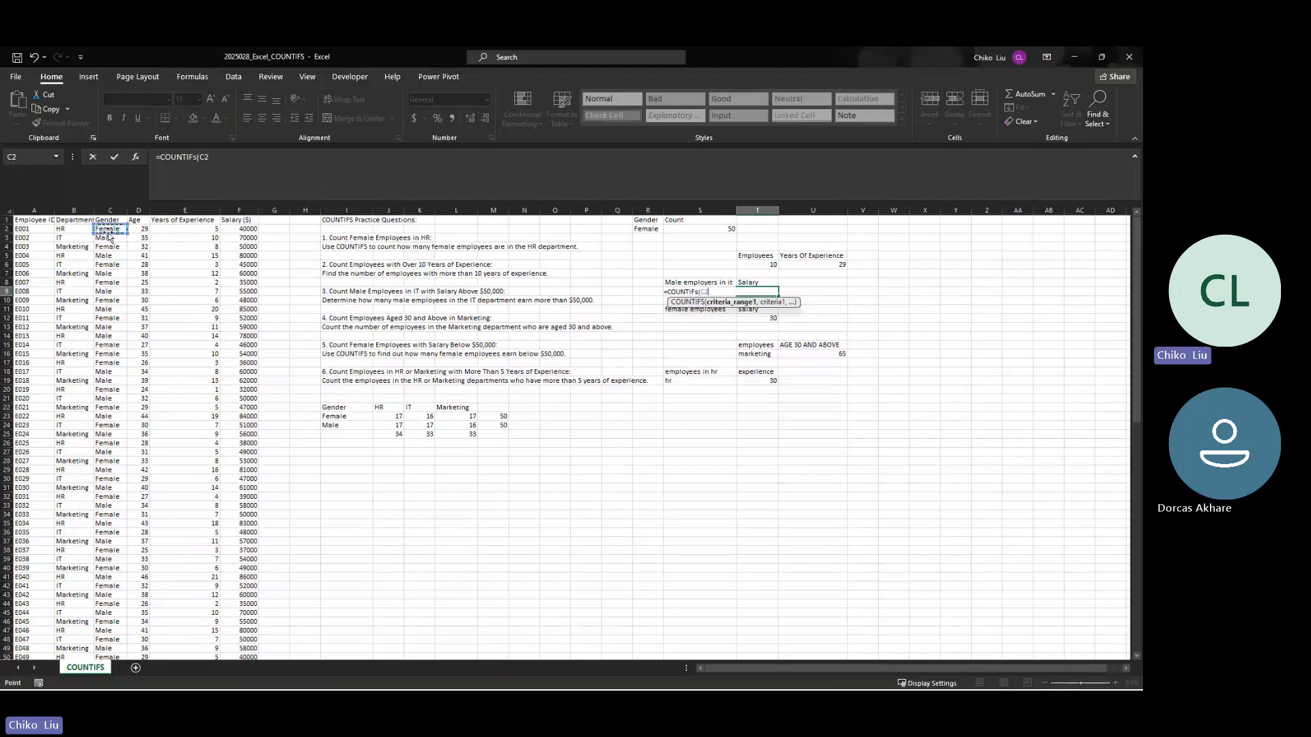
pyautogui.hotkey('ctrl', 'shift', 'Down')
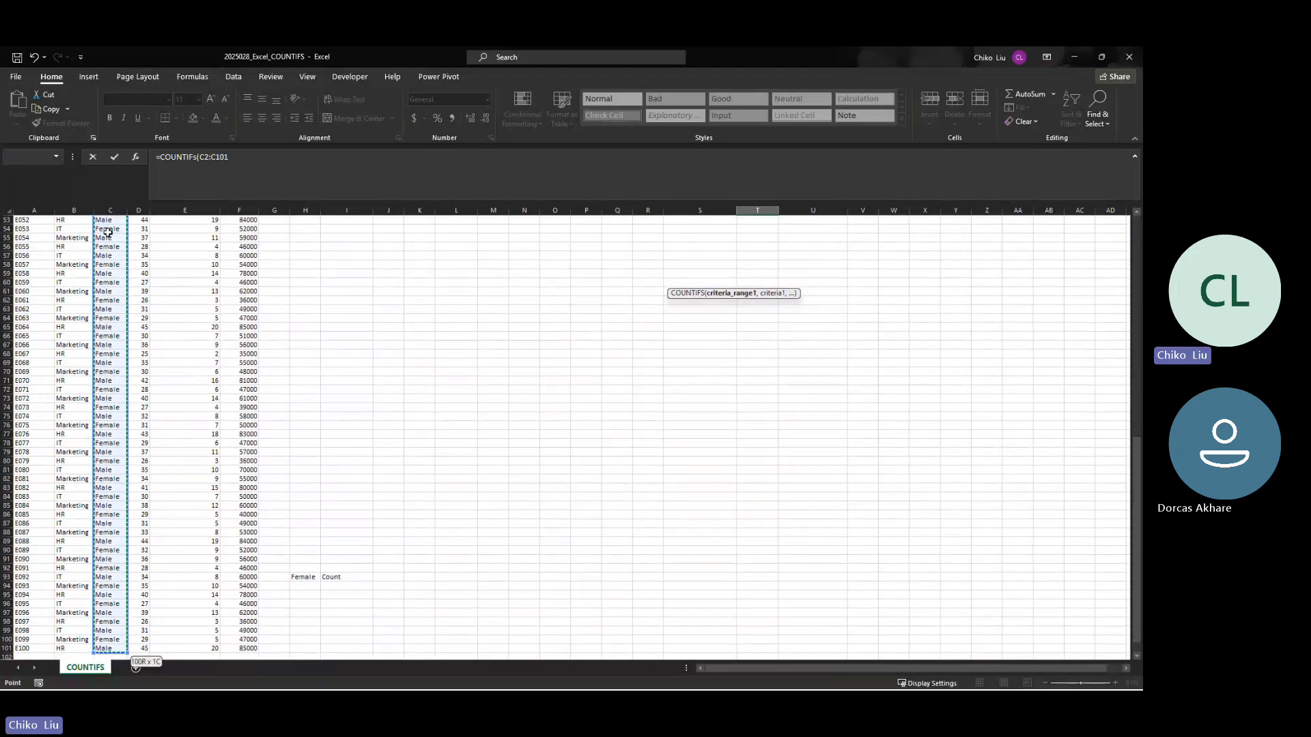
pyautogui.press('F4')
pyautogui.write(',')
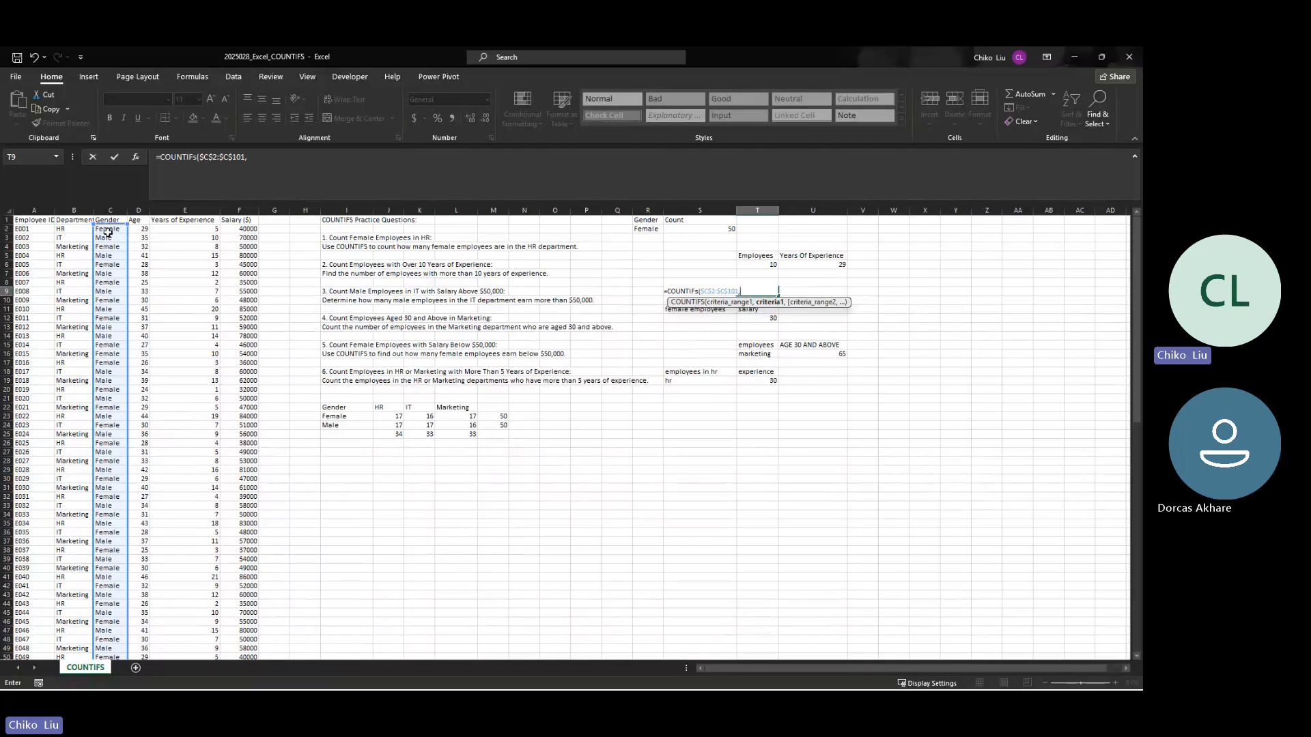
pyautogui.write('"male",')
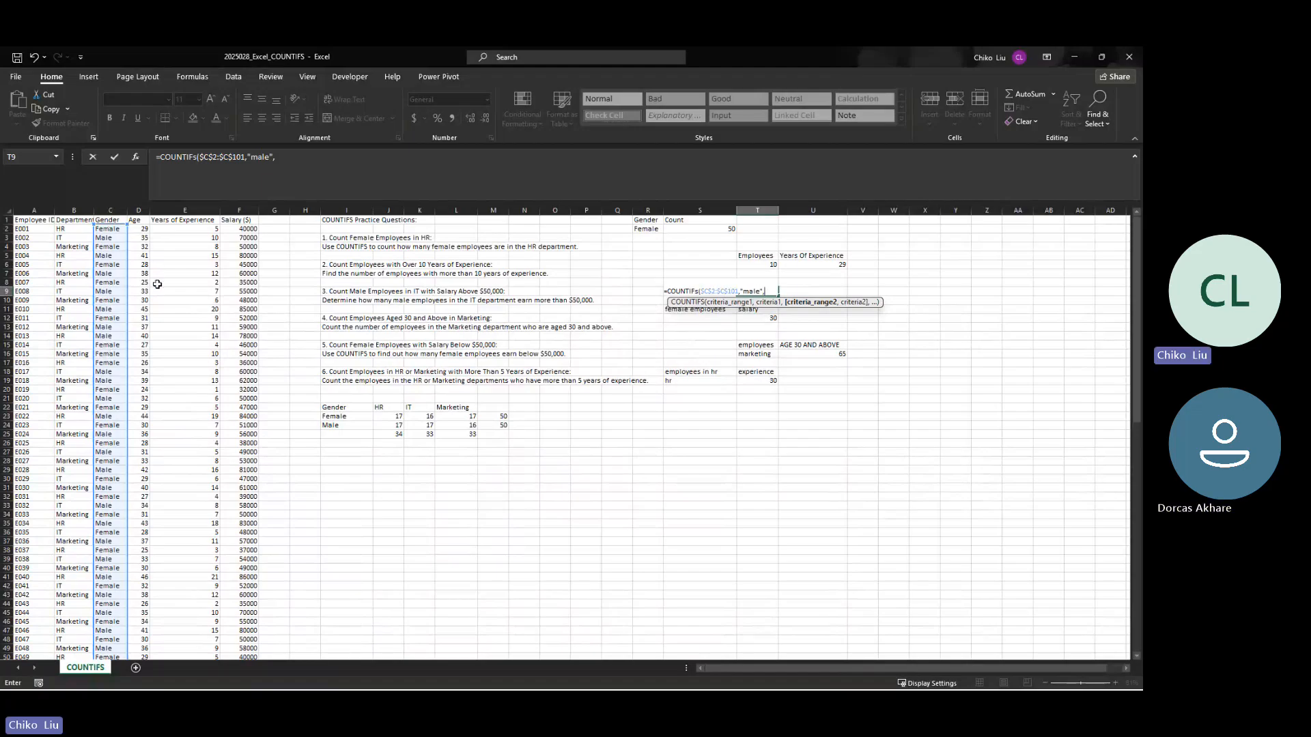
# Step: Add the department range $B$2:$B$101 with the criterion "it" as the second condition in the T9 formula
pyautogui.click(74, 228)
pyautogui.hotkey('ctrl', 'shift', 'Down')
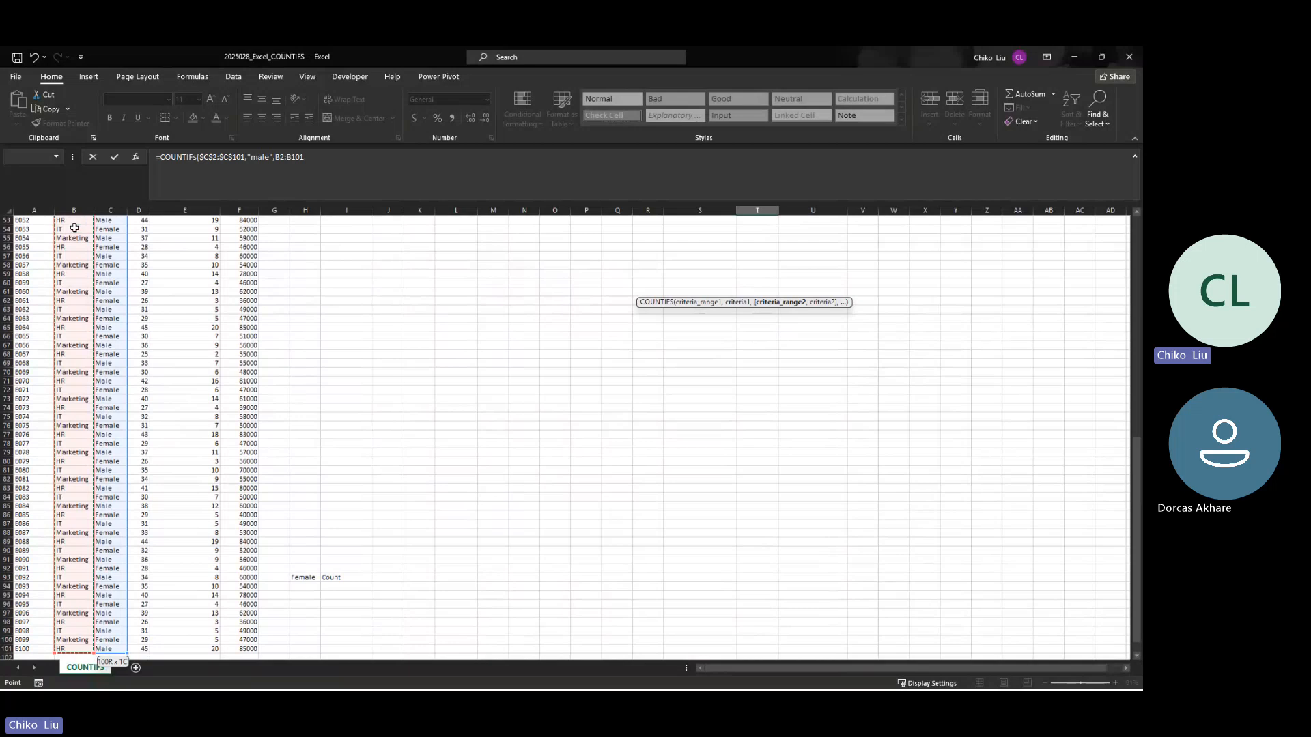
pyautogui.press('F4')
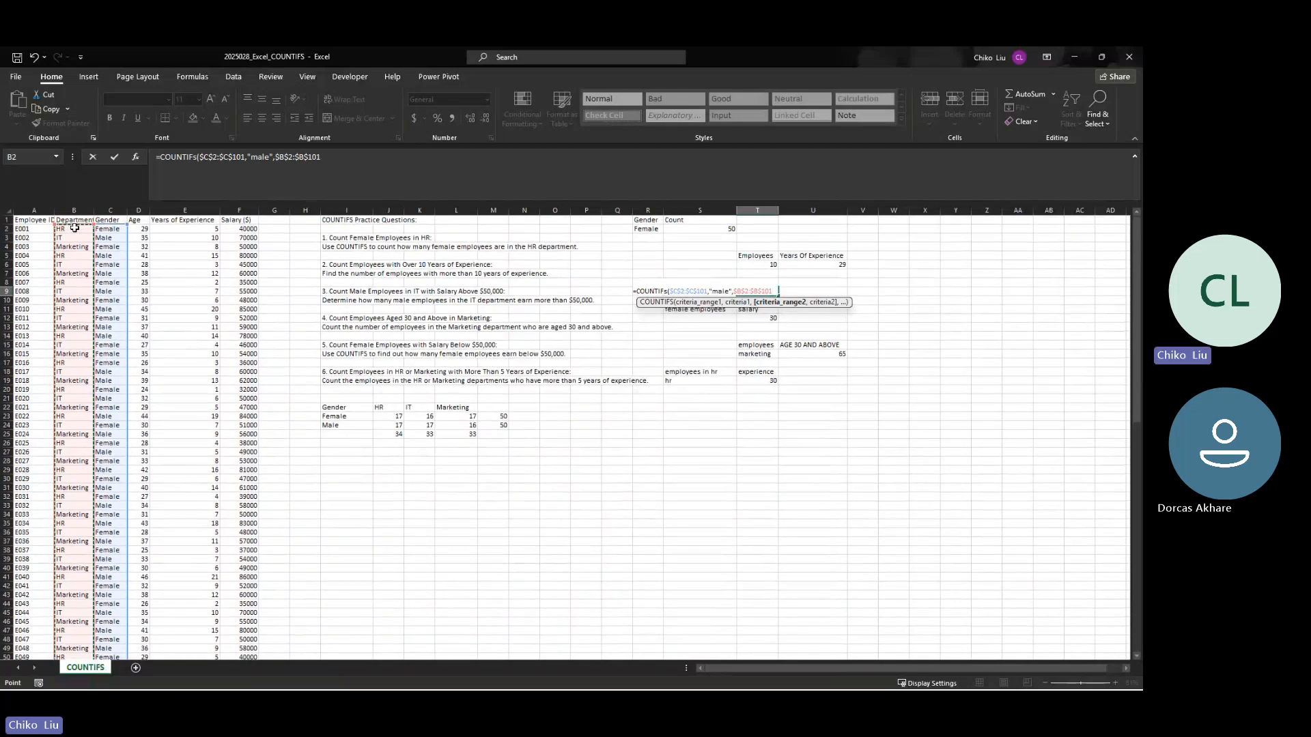
pyautogui.write(',"')
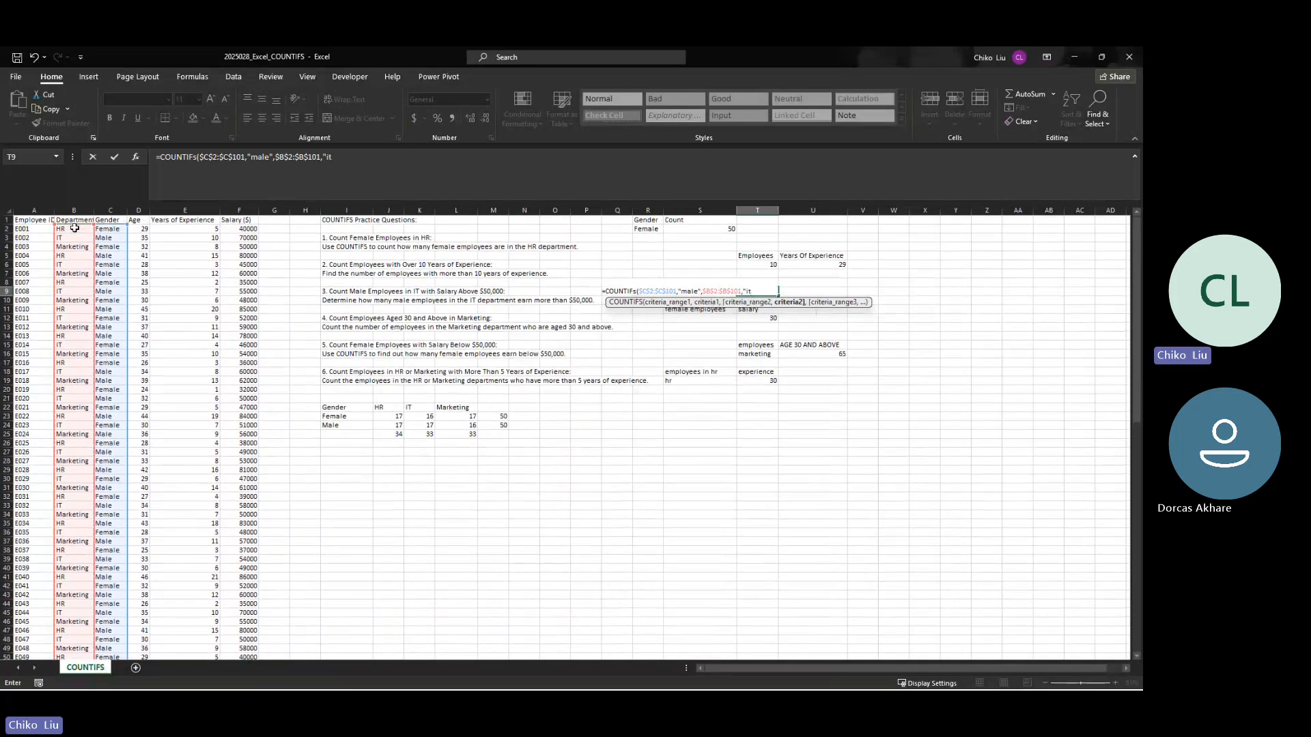
pyautogui.write('it",')
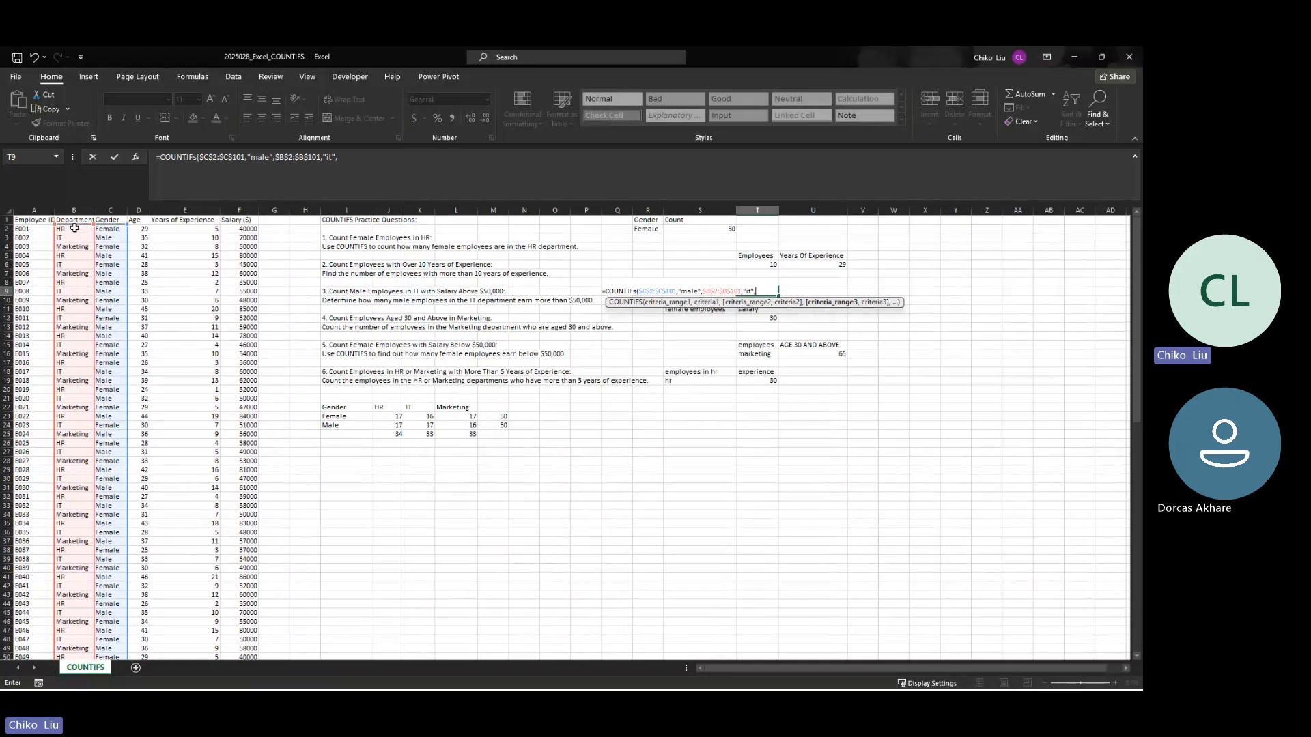
# Step: Add the salary range $F$2:$F$101 with the criterion ">50000" and complete the T9 formula
pyautogui.click(248, 229)
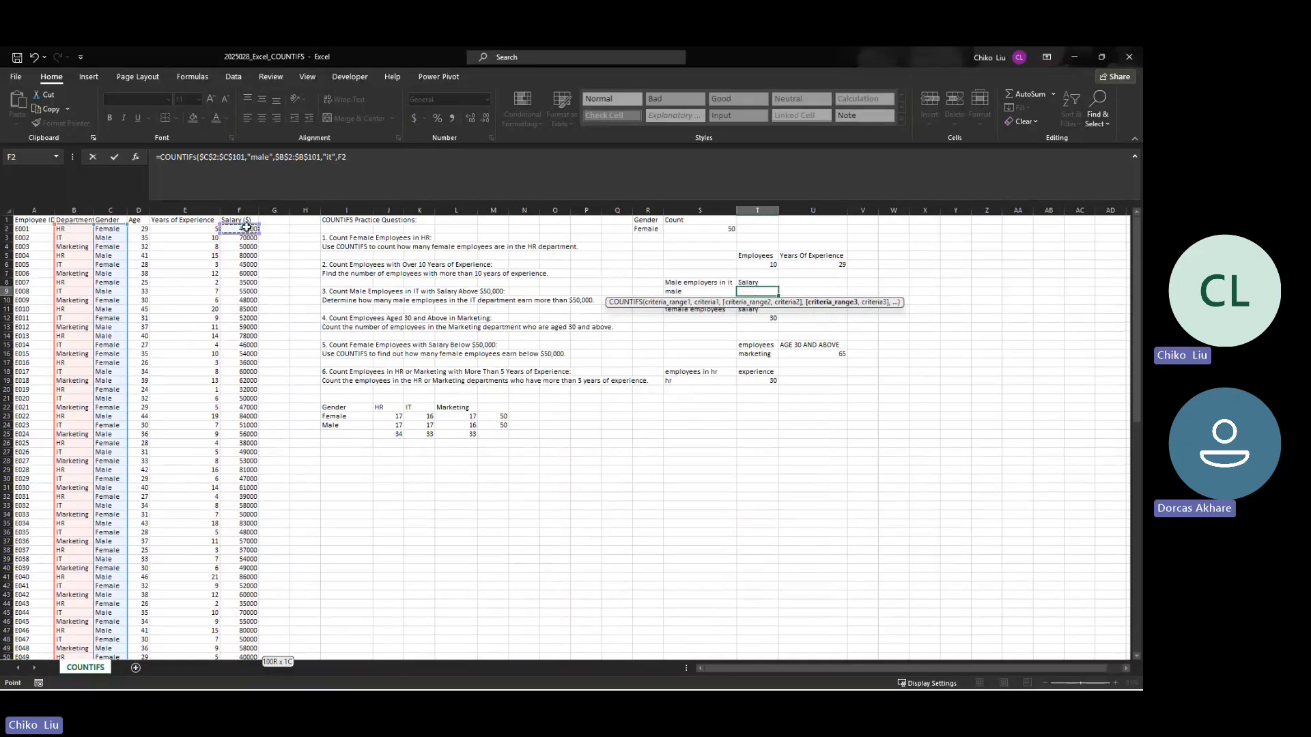
pyautogui.hotkey('ctrl', 'shift', 'Down')
pyautogui.press('F4')
pyautogui.write(',"')
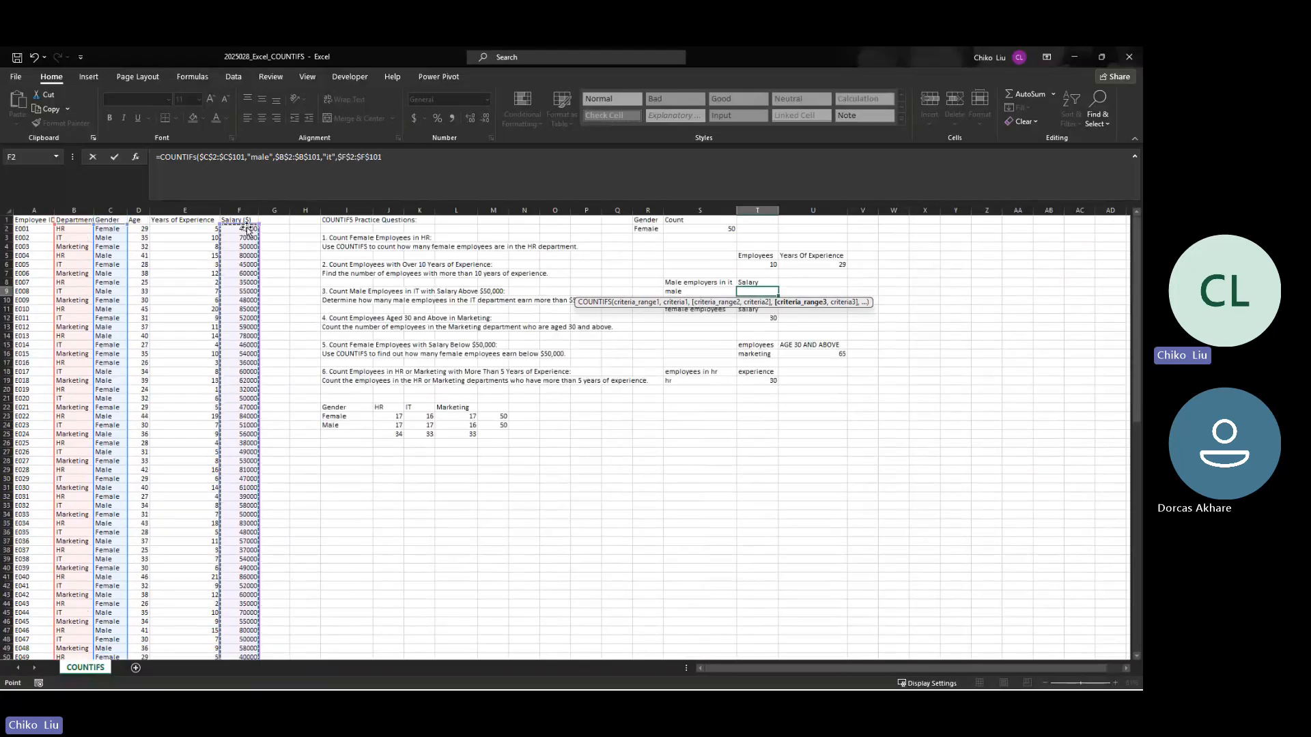
pyautogui.write('>')
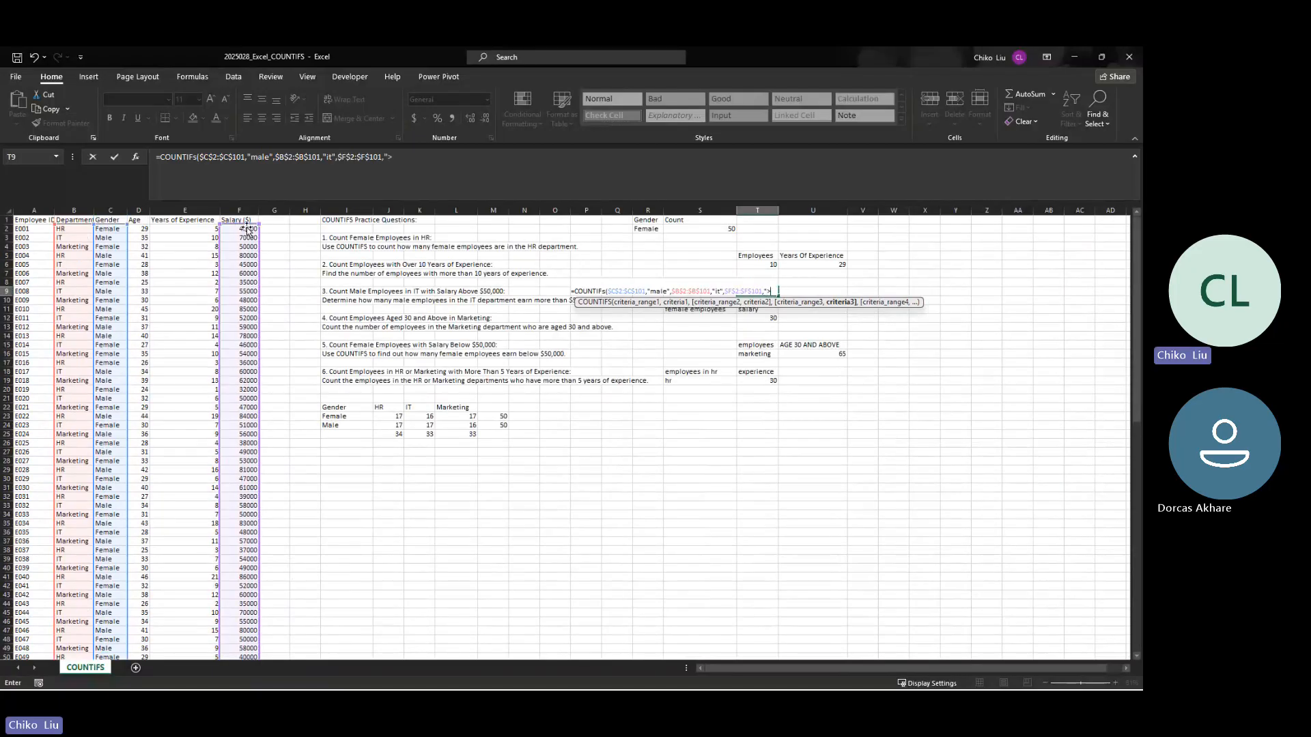
pyautogui.write('50000')
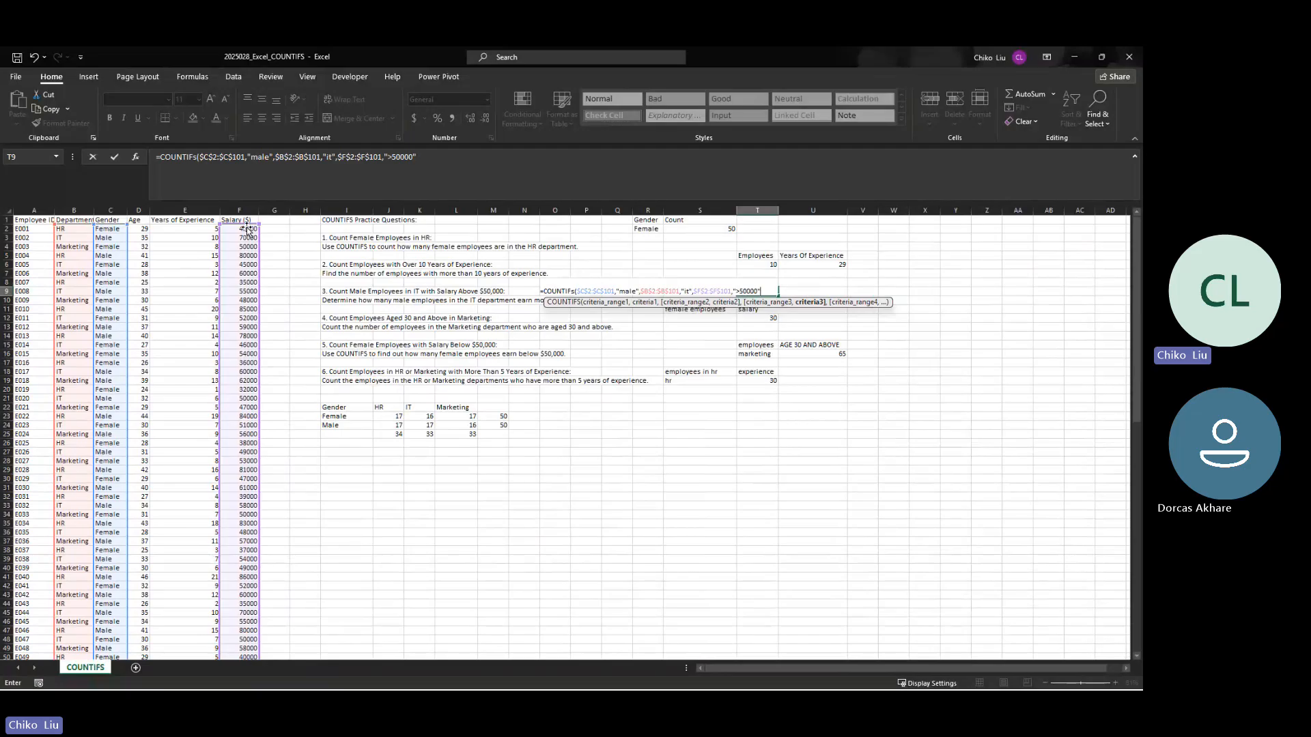
pyautogui.write('"')
pyautogui.press('Return')
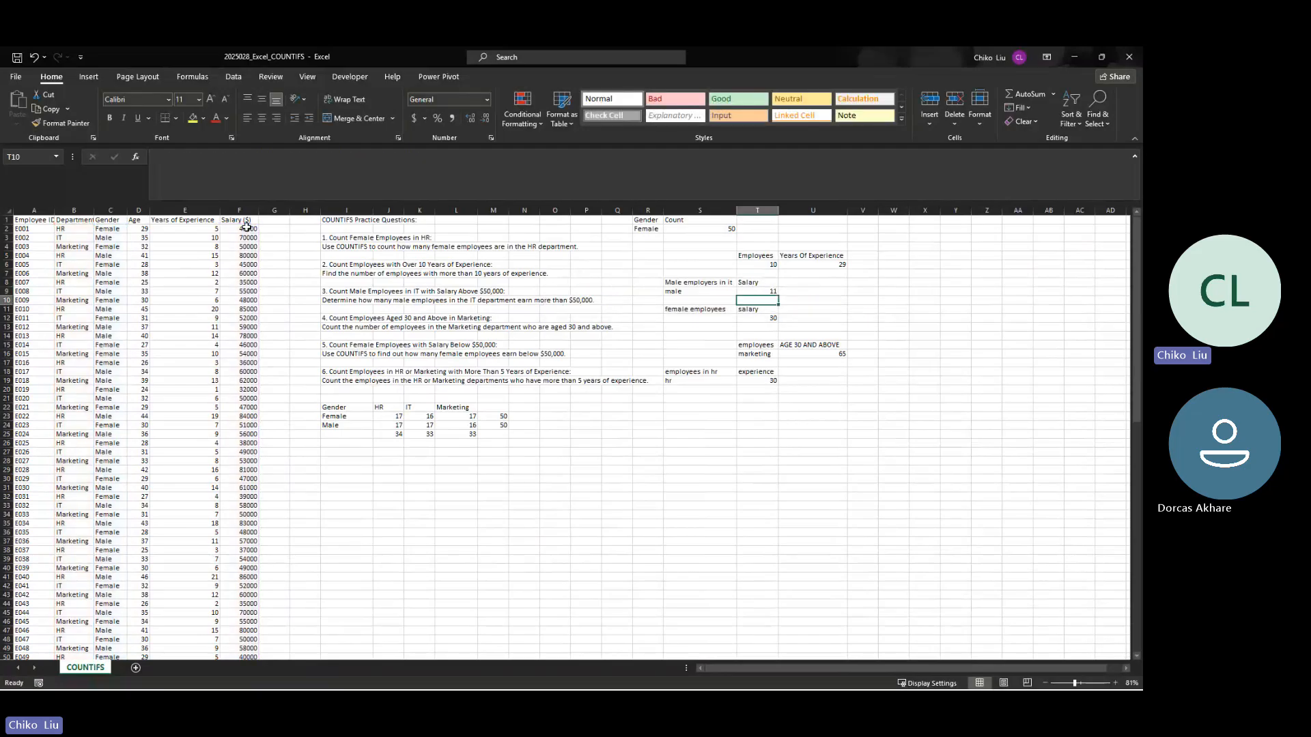
pyautogui.press('Up')
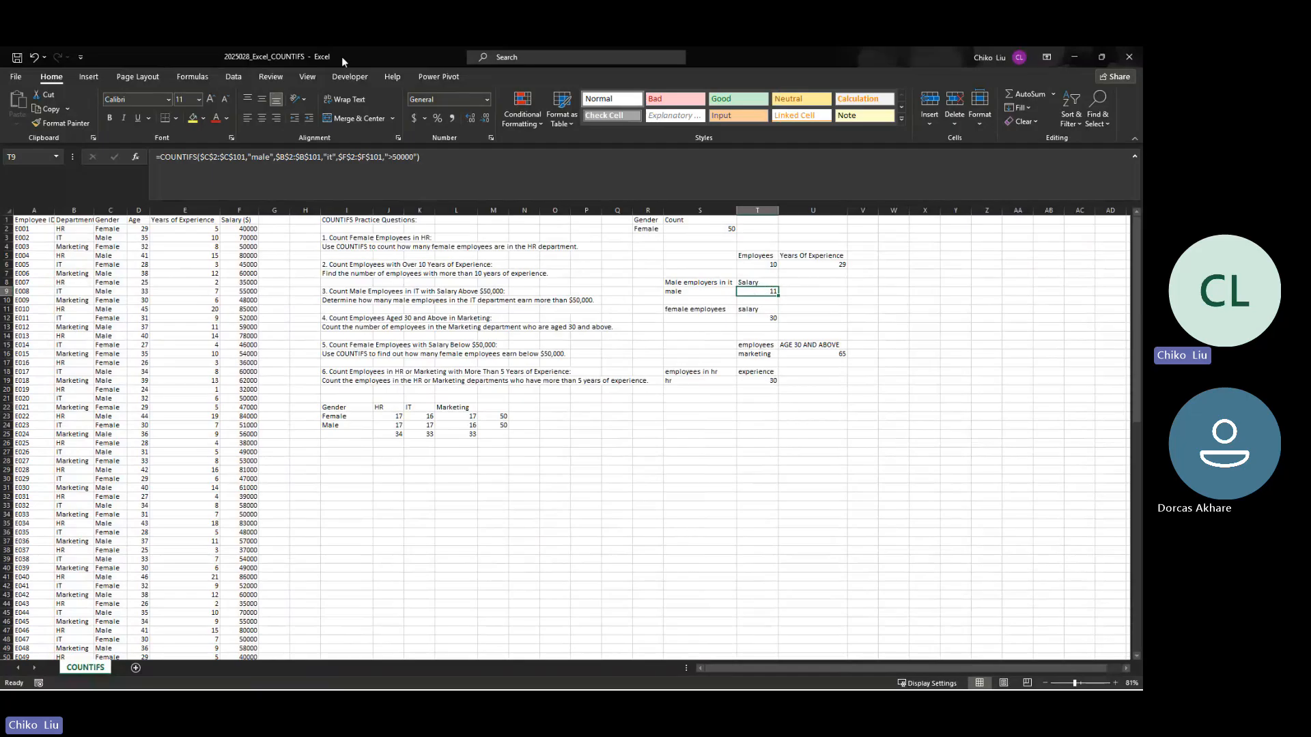
# Step: Make the age range absolute as $D$1:$D$101 in the COUNTIFS formula in U16
pyautogui.click(758, 317)
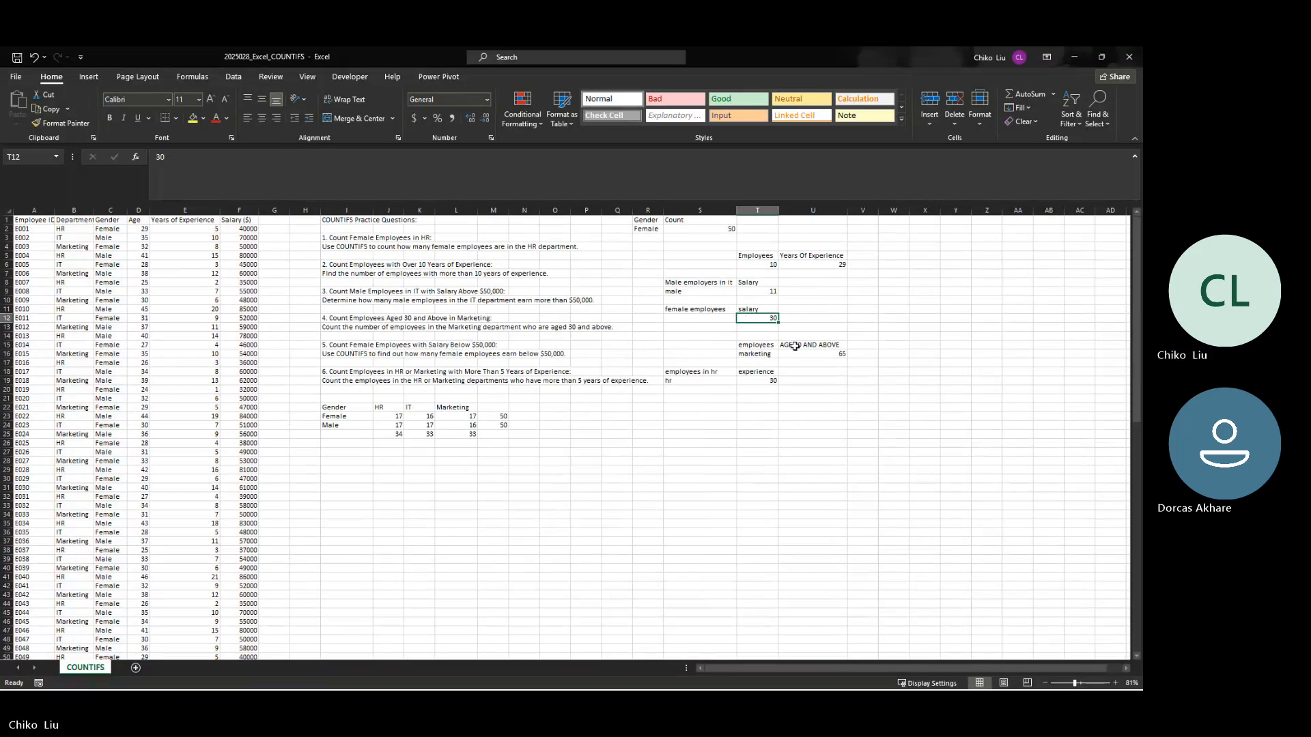
pyautogui.click(827, 363)
pyautogui.click(834, 355)
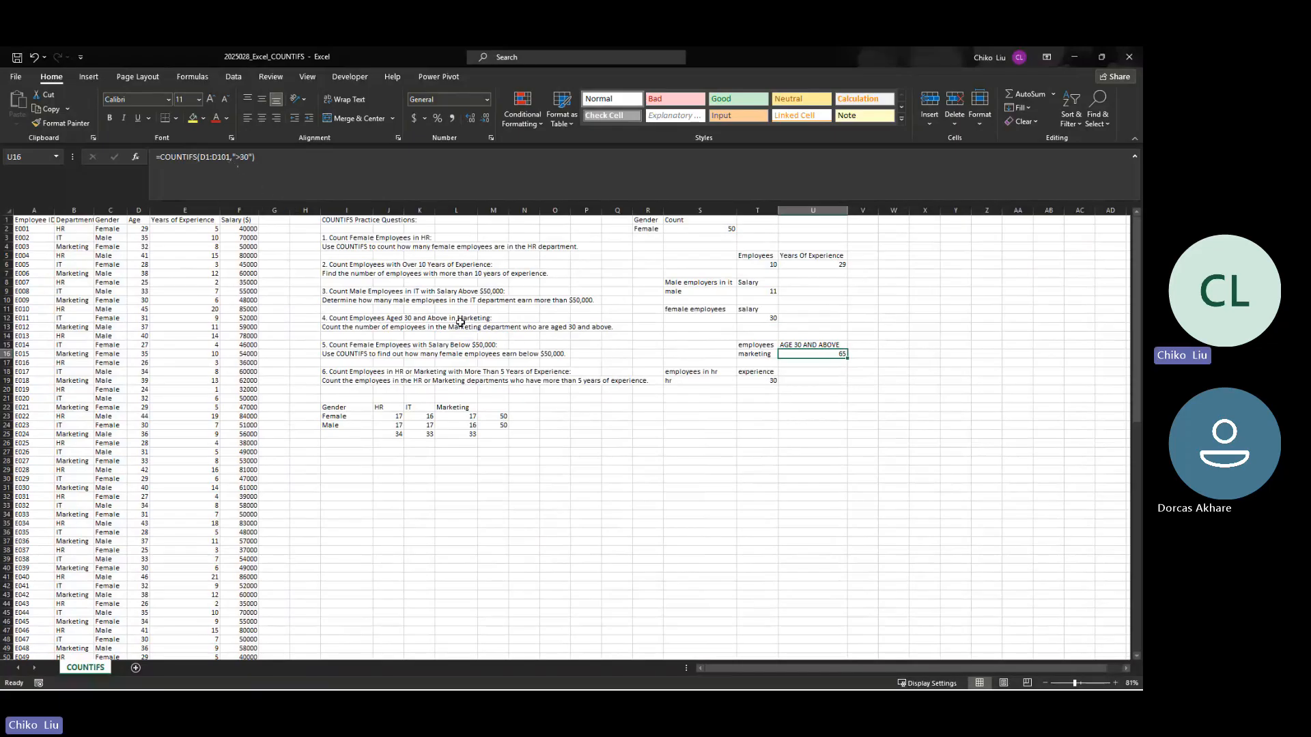
pyautogui.click(229, 158)
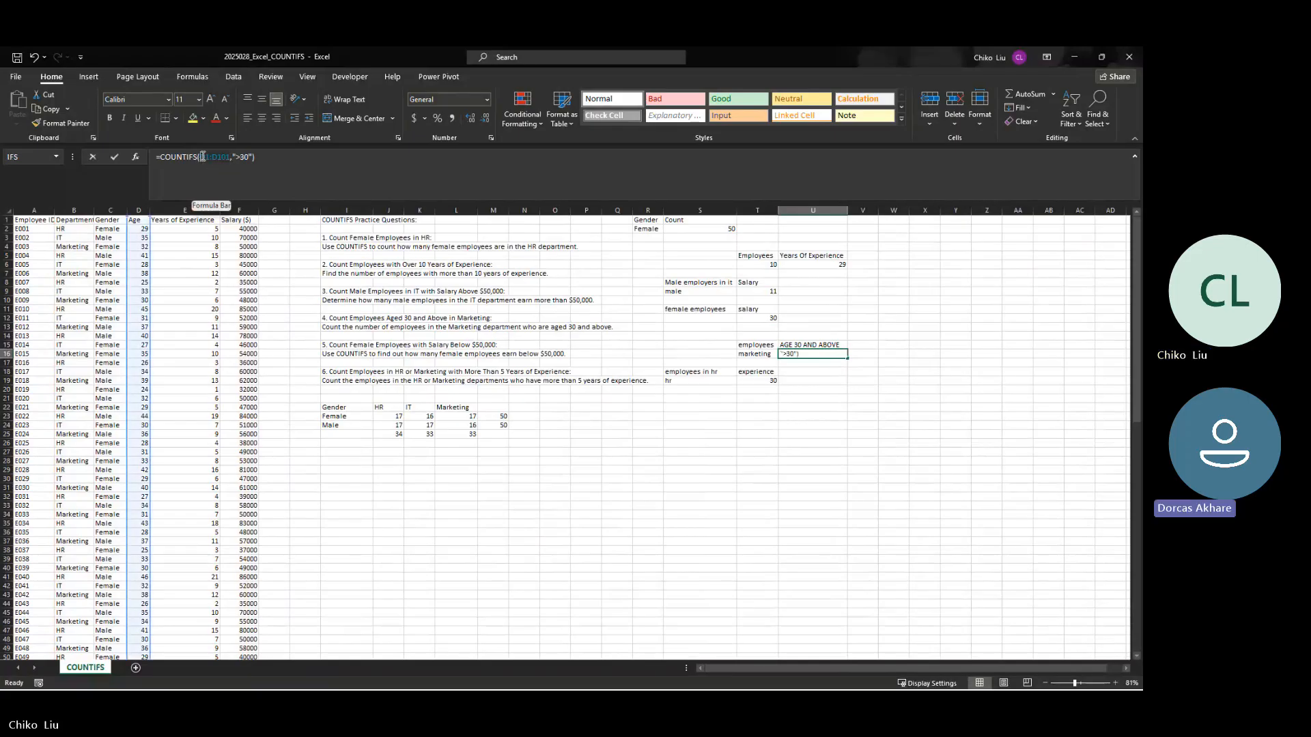
pyautogui.press('F4')
# Step: Start the age range at $D$2 and add the absolute department range $B$2:$B$101 to the COUNTIFS formula in U16
pyautogui.click(270, 157)
pyautogui.write(',')
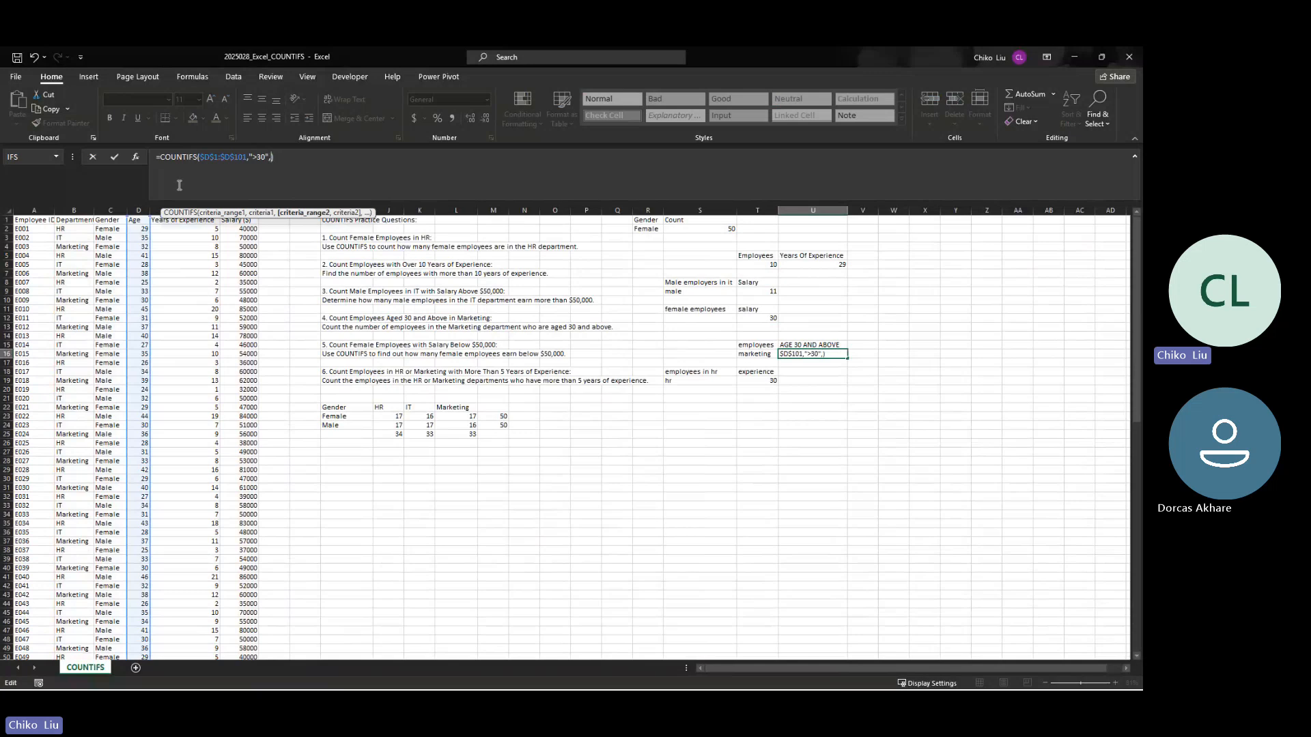
pyautogui.click(76, 229)
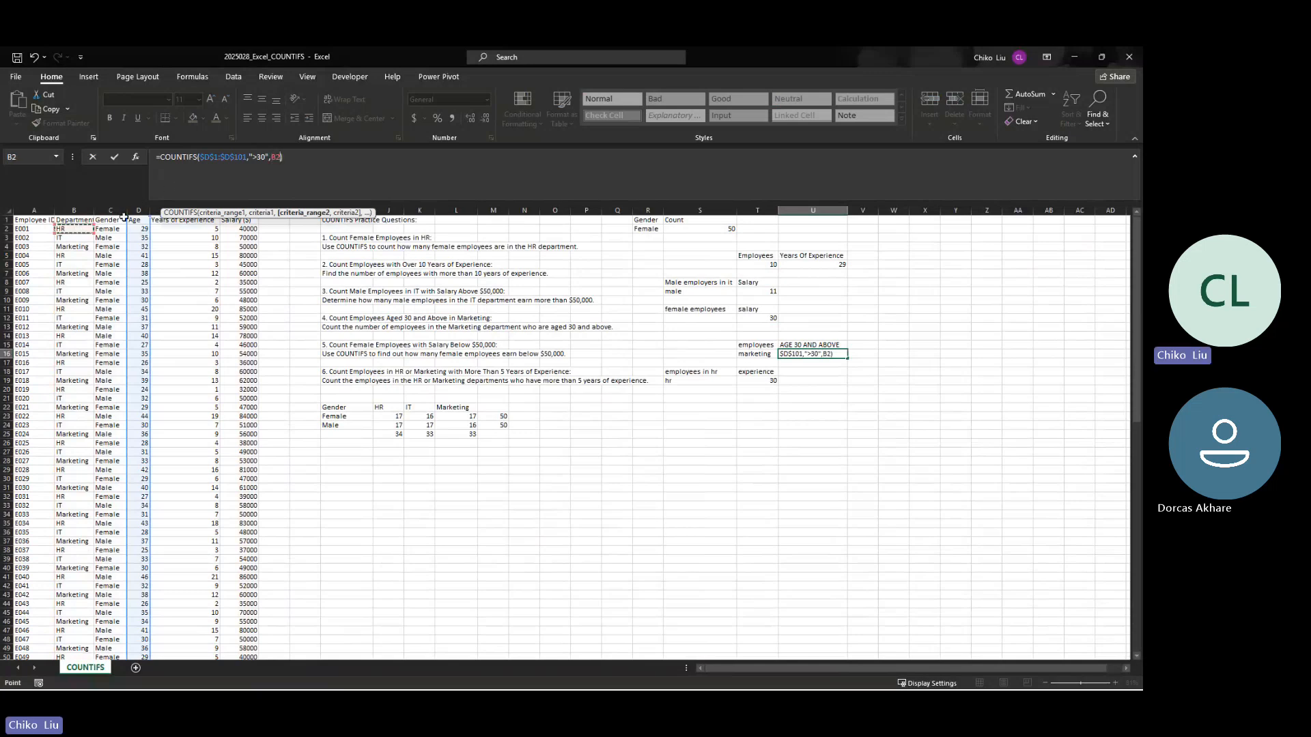
pyautogui.click(219, 158)
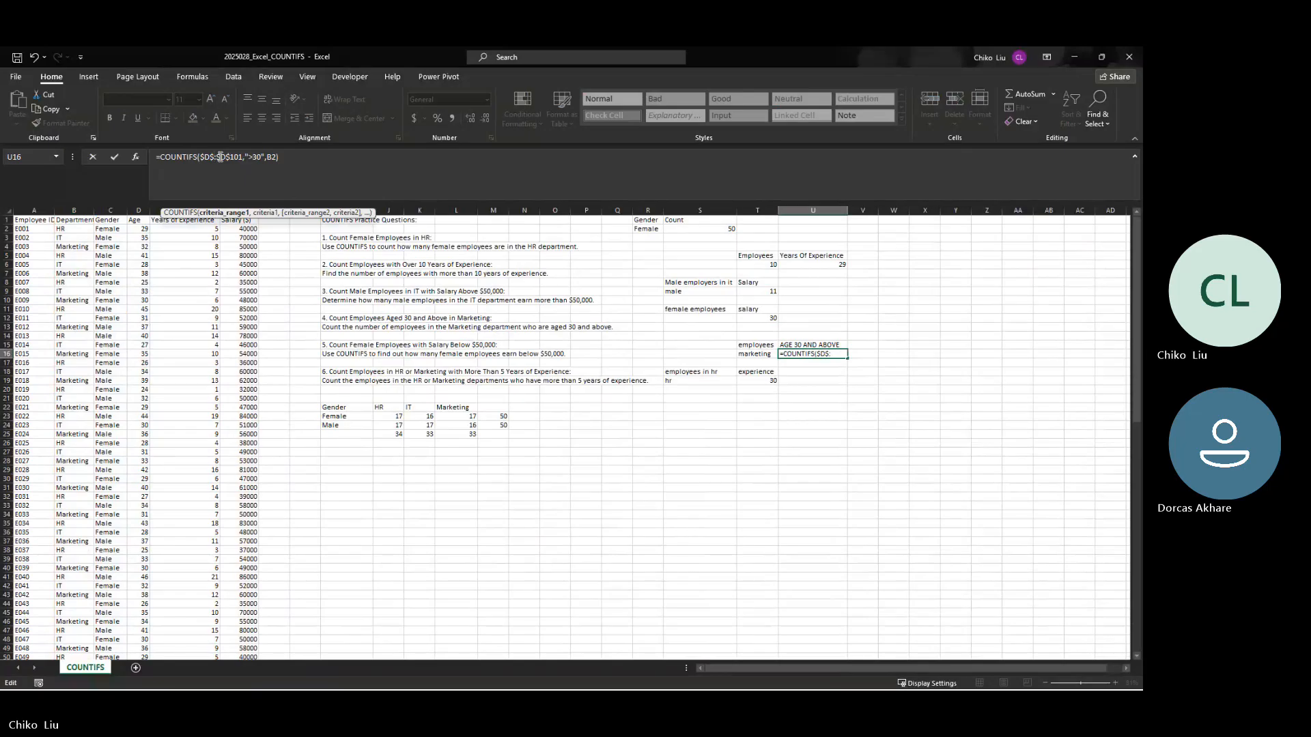
pyautogui.write('2')
pyautogui.click(281, 156)
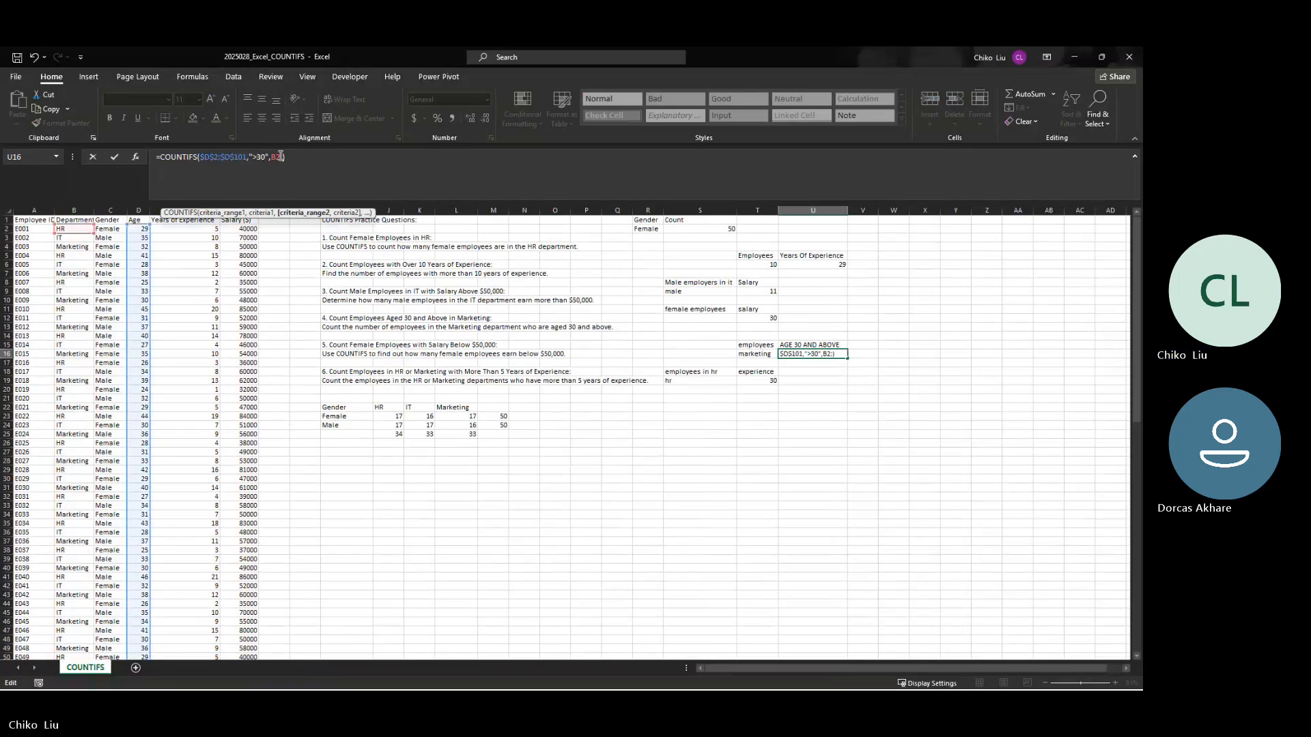
pyautogui.write(':b101')
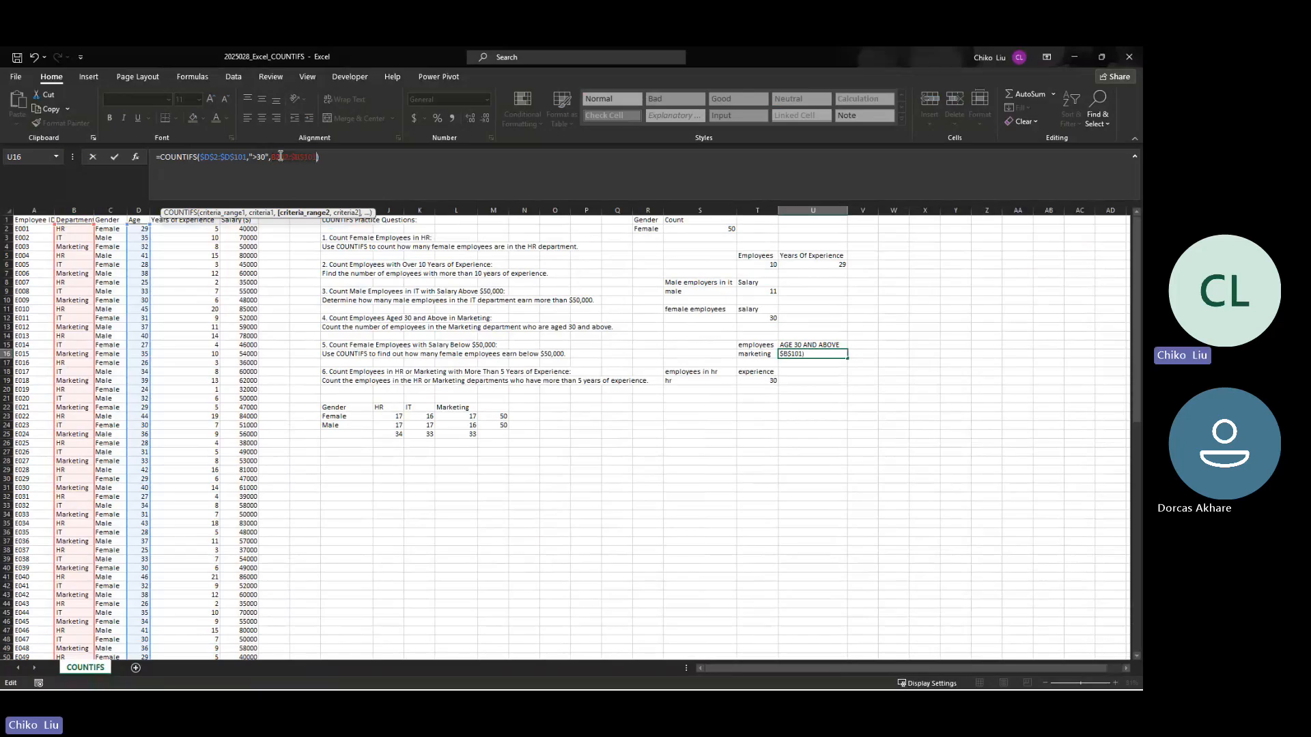
pyautogui.press('F4')
# Step: Enter "Marketing" as the department criterion and complete the U16 formula
pyautogui.write(',"')
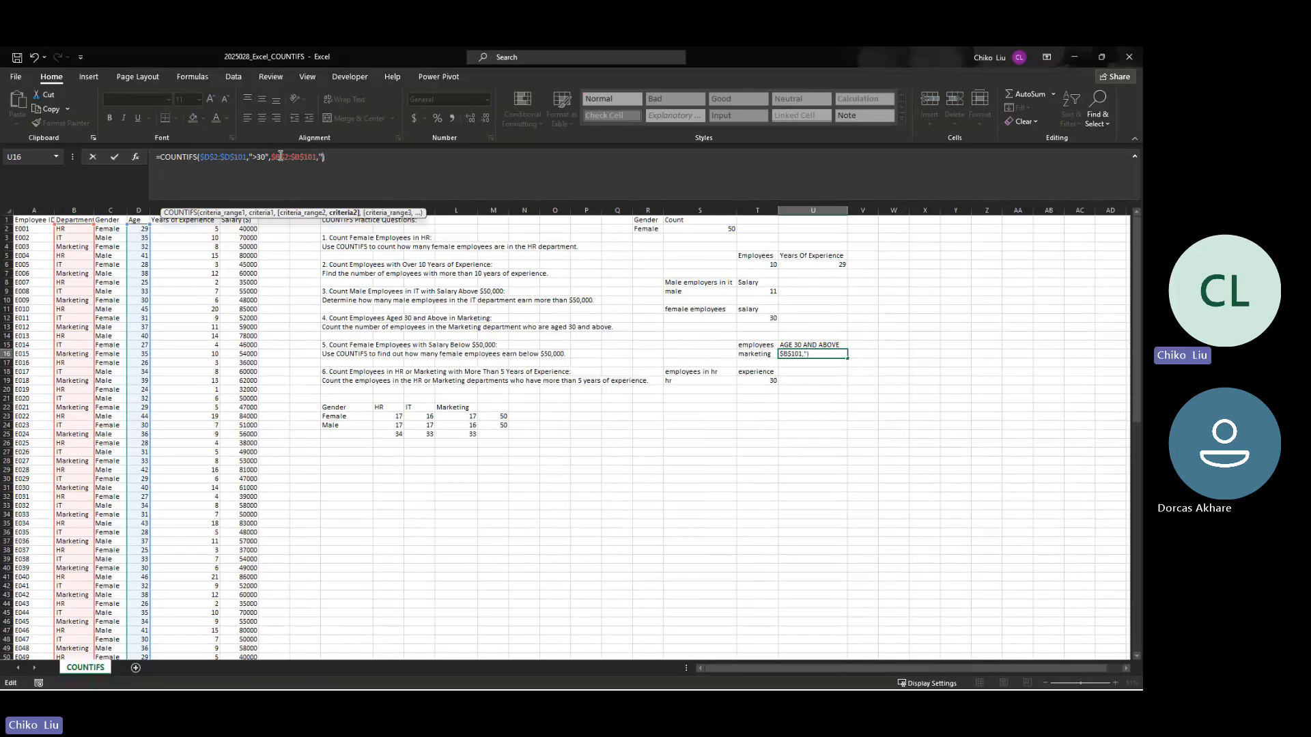
pyautogui.write('Market')
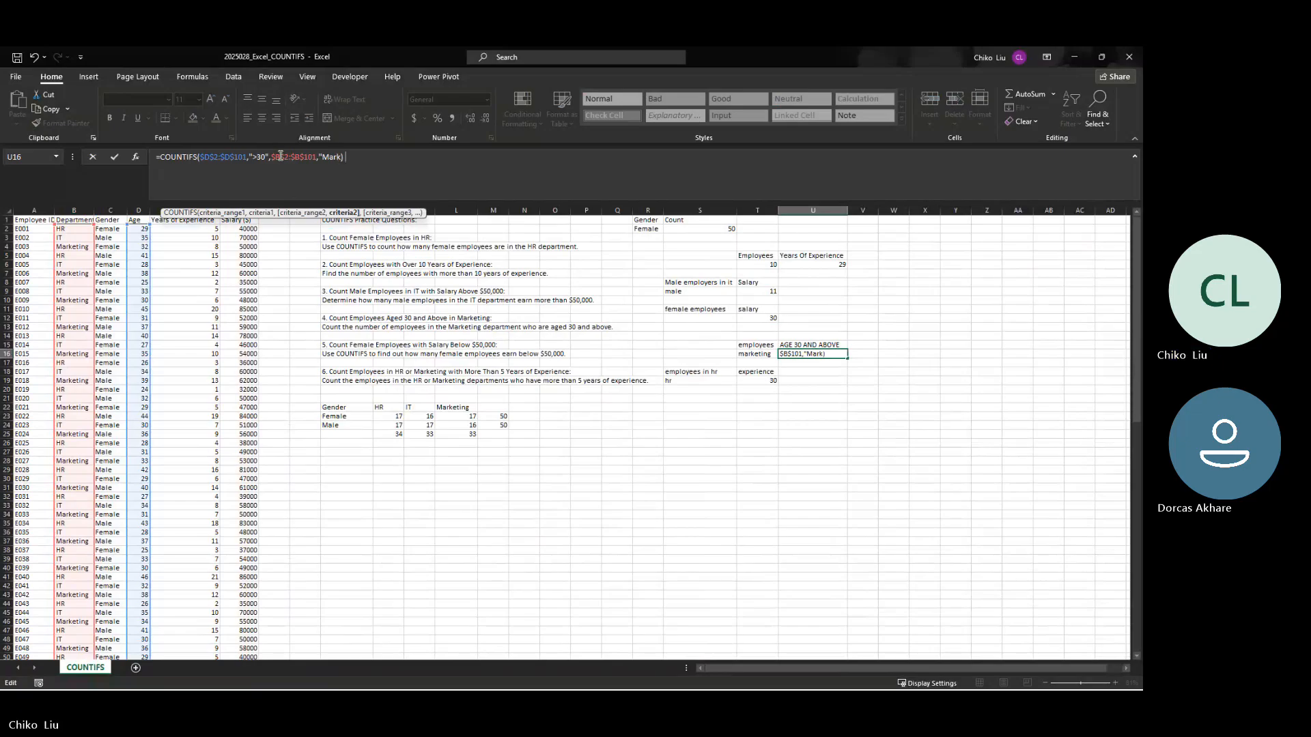
pyautogui.write('ing"')
pyautogui.press('Return')
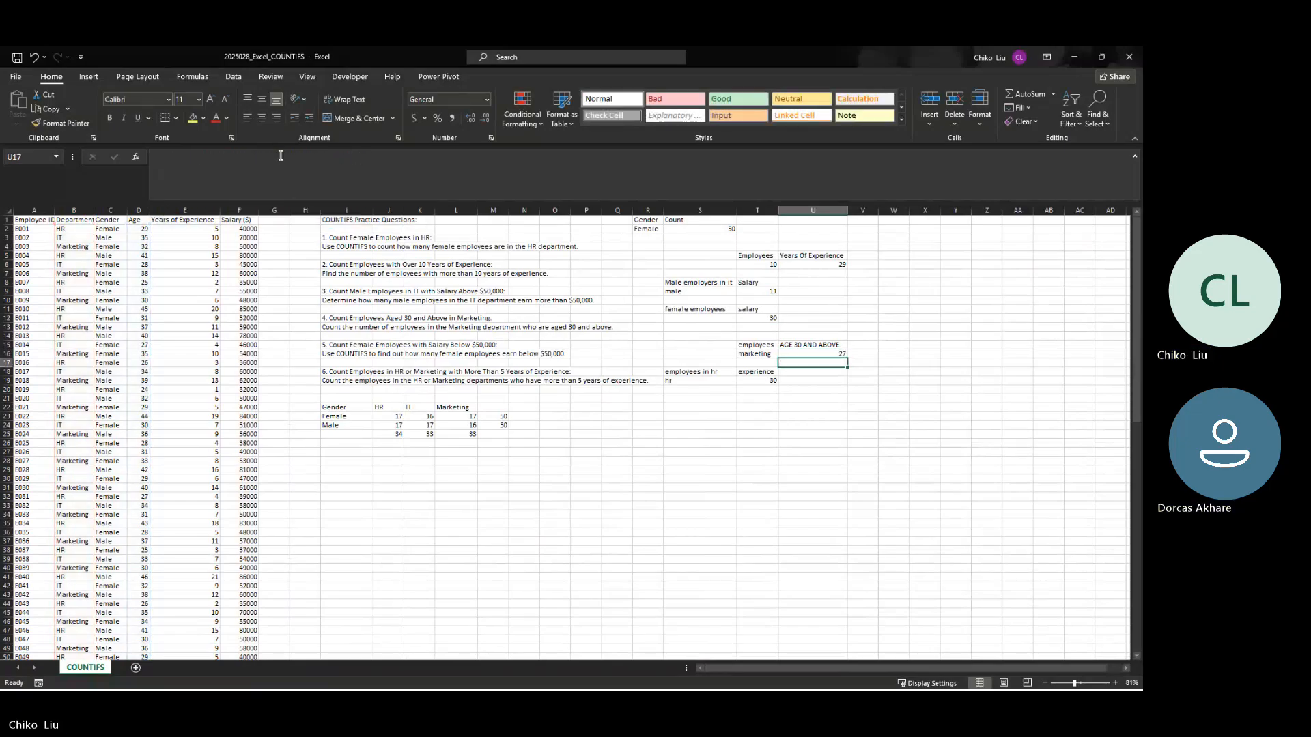
# Step: Start a COUNTIFS formula in T12, replacing the female employees salary count
pyautogui.press('Up')
pyautogui.press('Up')
pyautogui.press('Up')
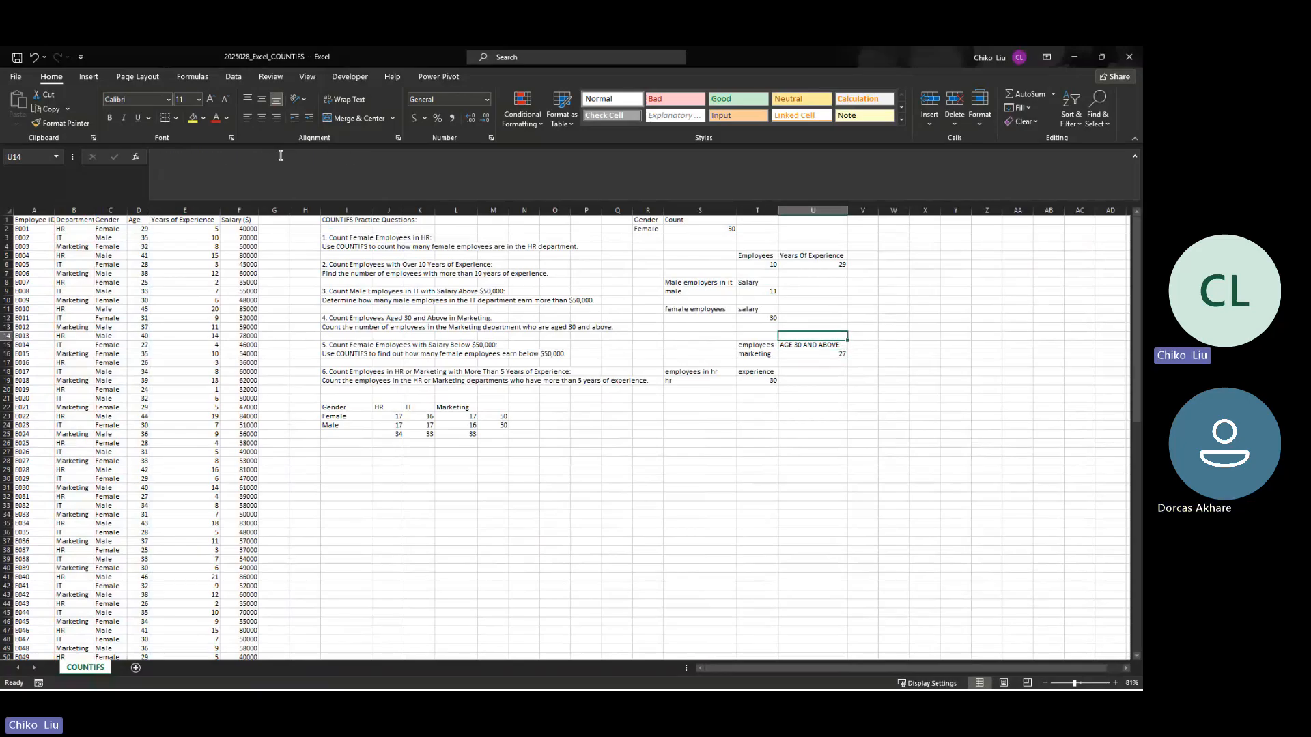
pyautogui.press('Left')
pyautogui.press('Up')
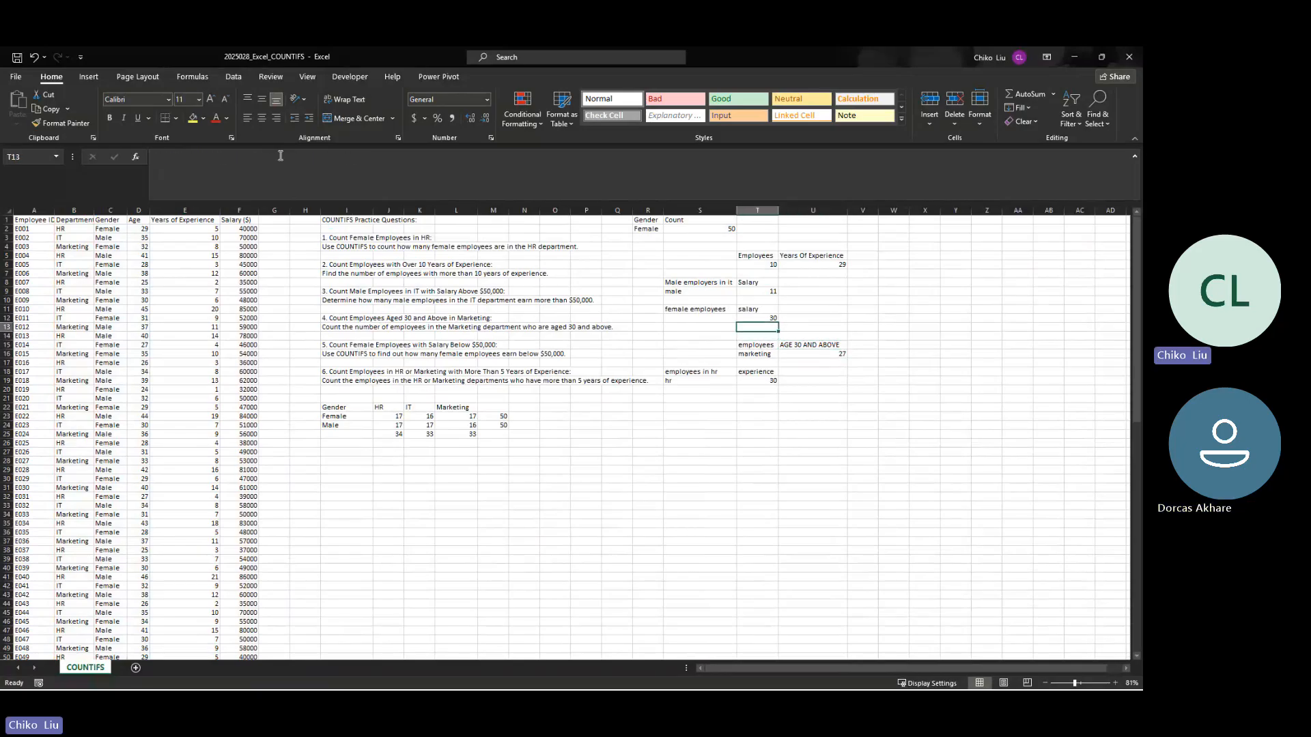
pyautogui.press('Up')
pyautogui.write('=co')
pyautogui.write('if')
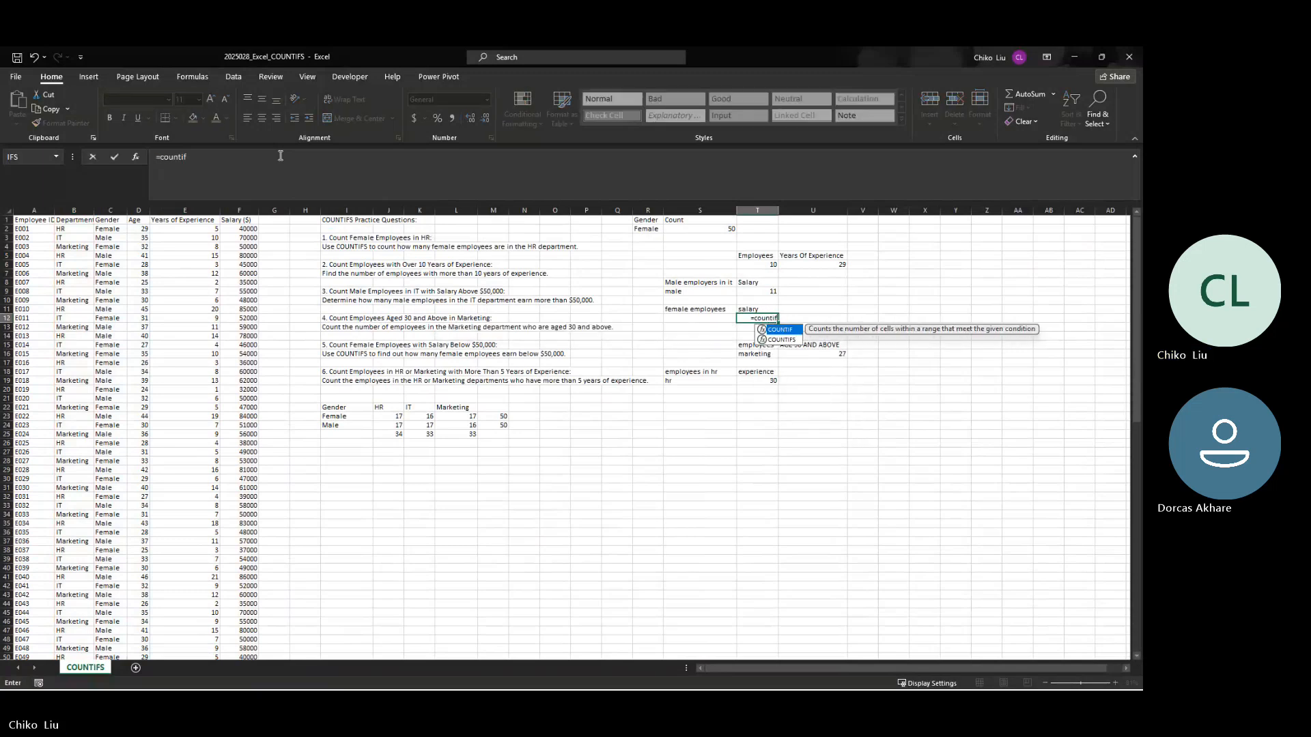
pyautogui.press('Down')
pyautogui.press('Tab')
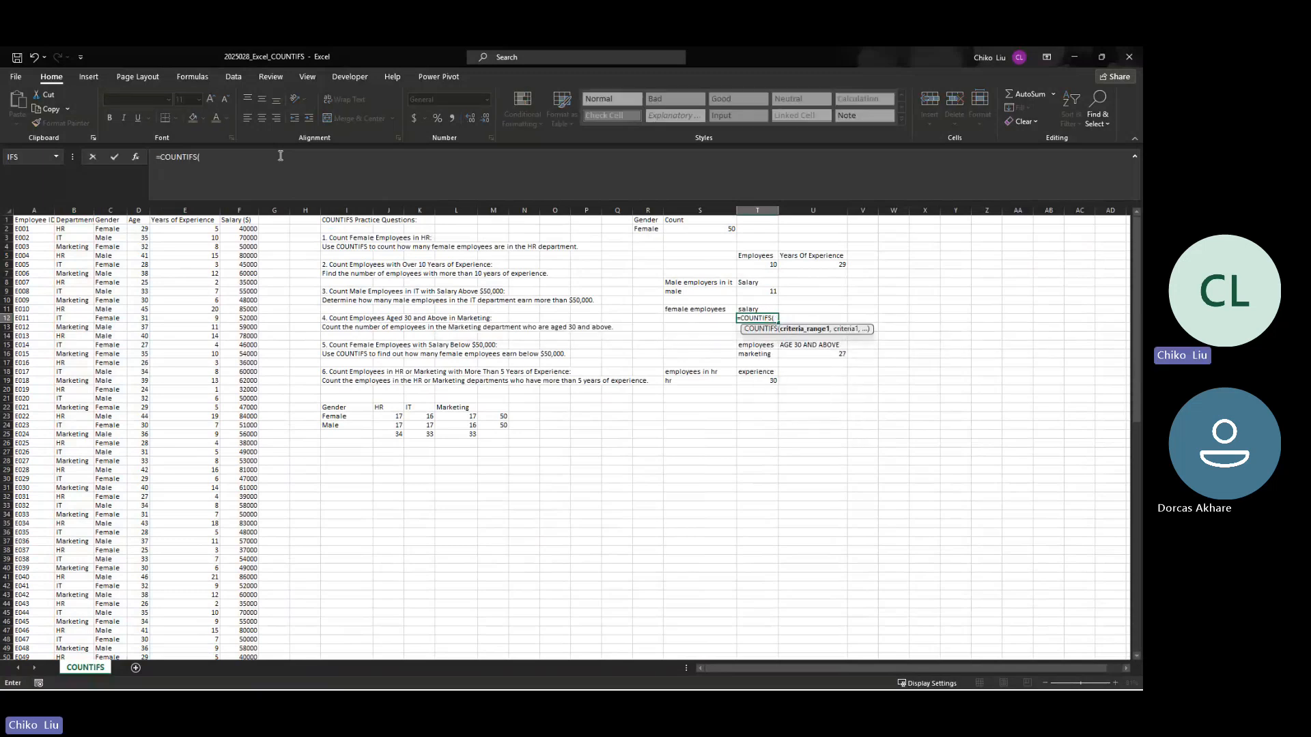
# Step: Add the absolute gender range $C$2:$C$101 with the criterion "Female" to the T12 formula
pyautogui.click(105, 232)
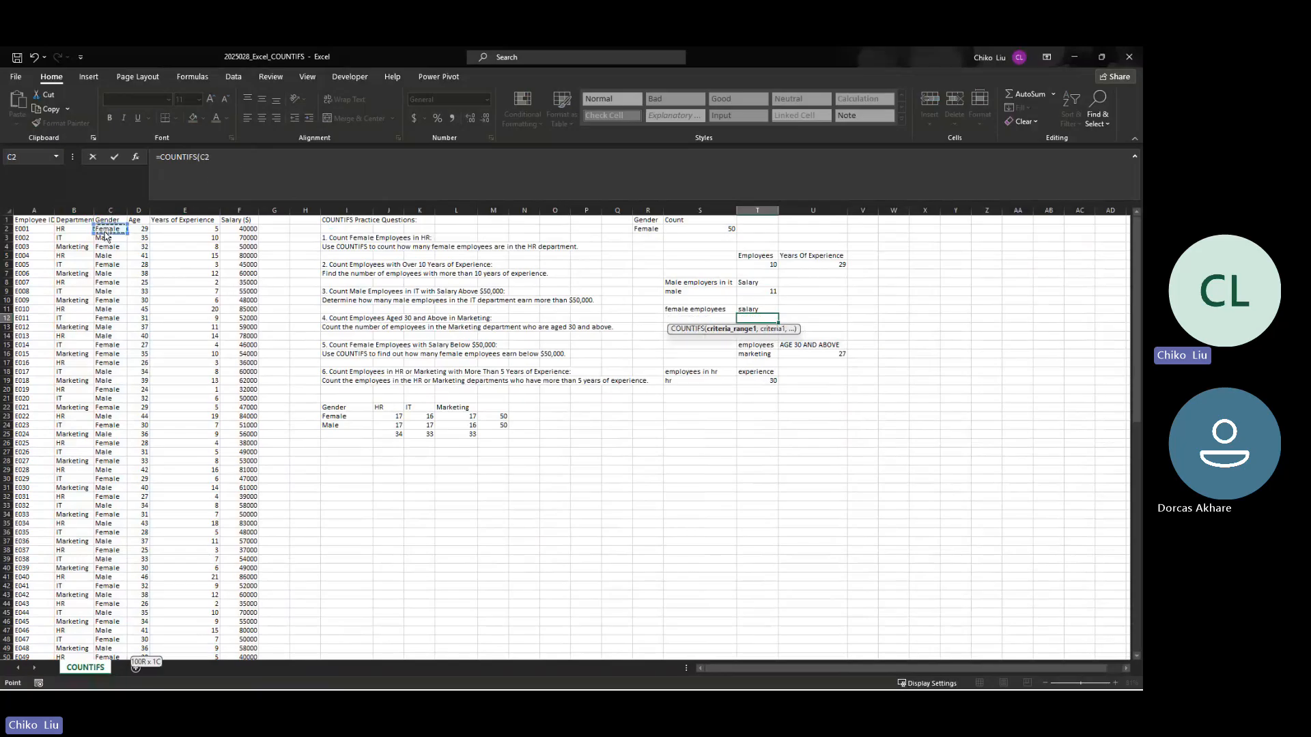
pyautogui.hotkey('ctrl', 'shift', 'Down')
pyautogui.press('F4')
pyautogui.write(',"')
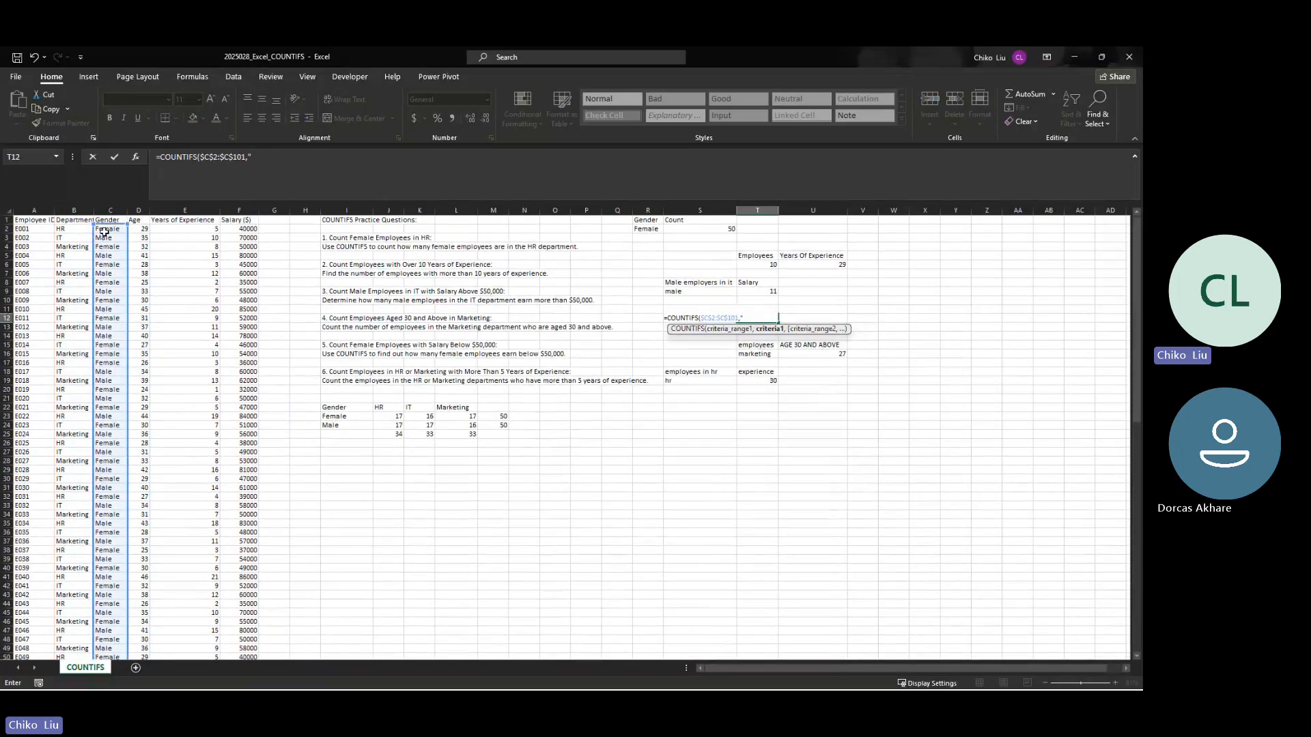
pyautogui.write('Female",')
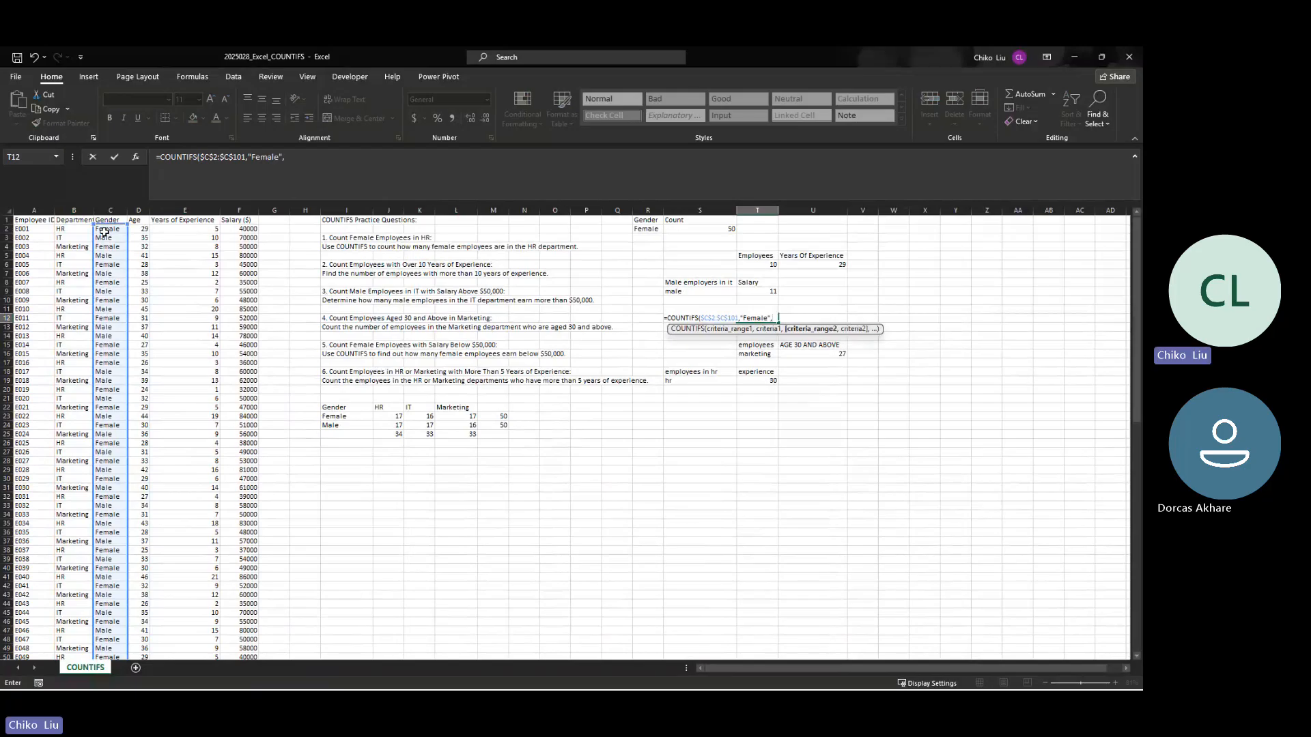
# Step: Add the absolute salary range $F$2:$F$101 with the criterion "<50000" and complete the T12 formula
pyautogui.click(250, 229)
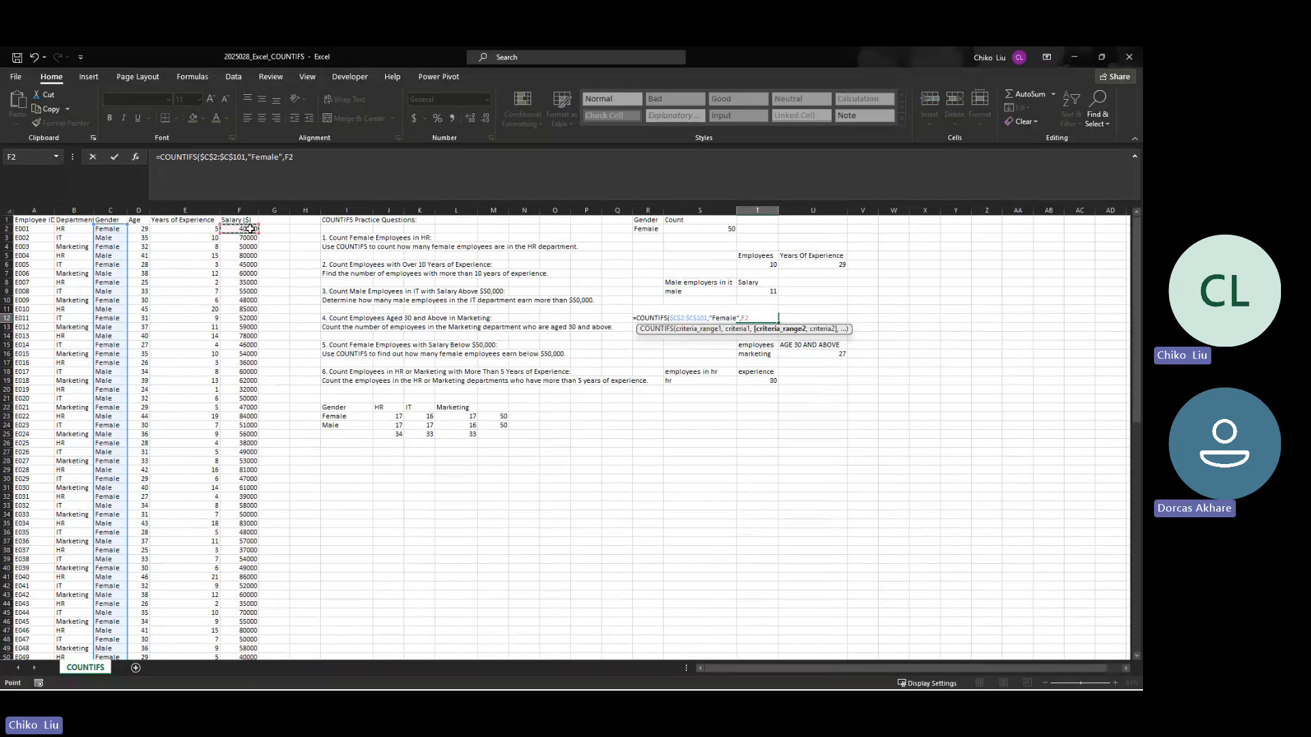
pyautogui.hotkey('ctrl', 'shift', 'Down')
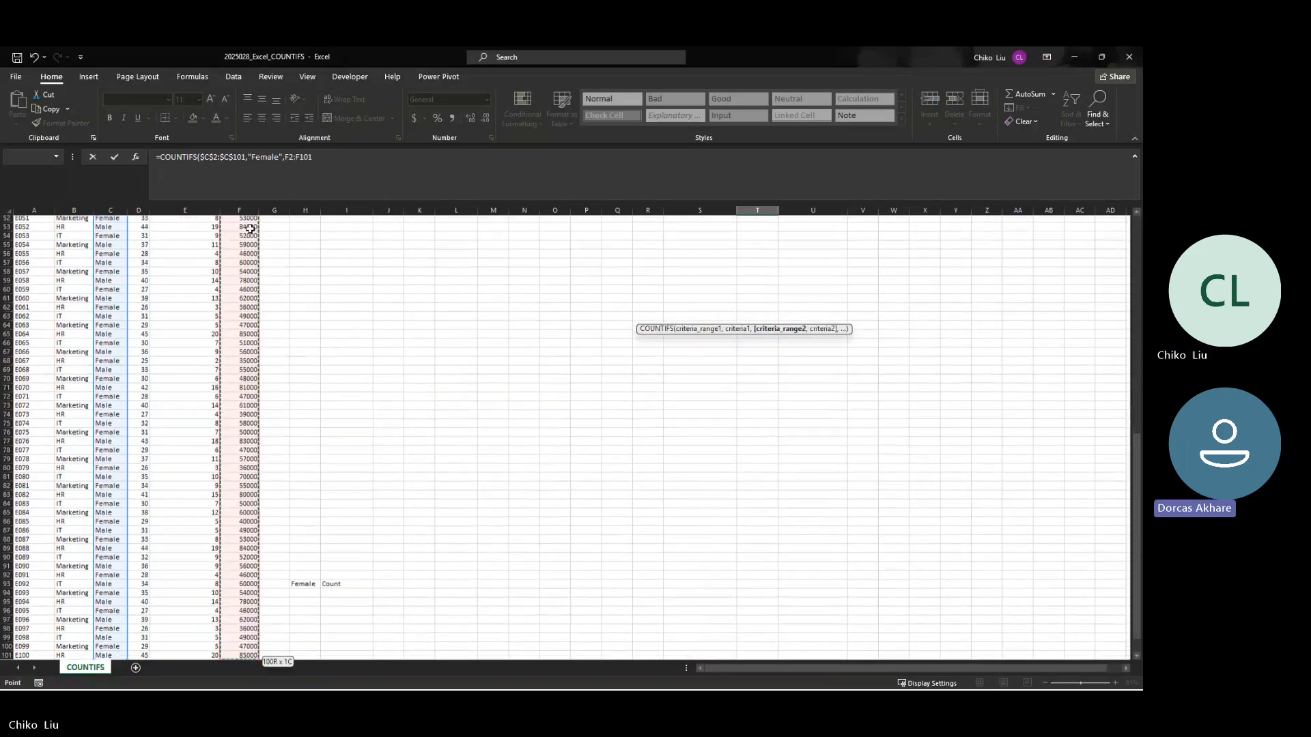
pyautogui.press('F4')
pyautogui.write(',"')
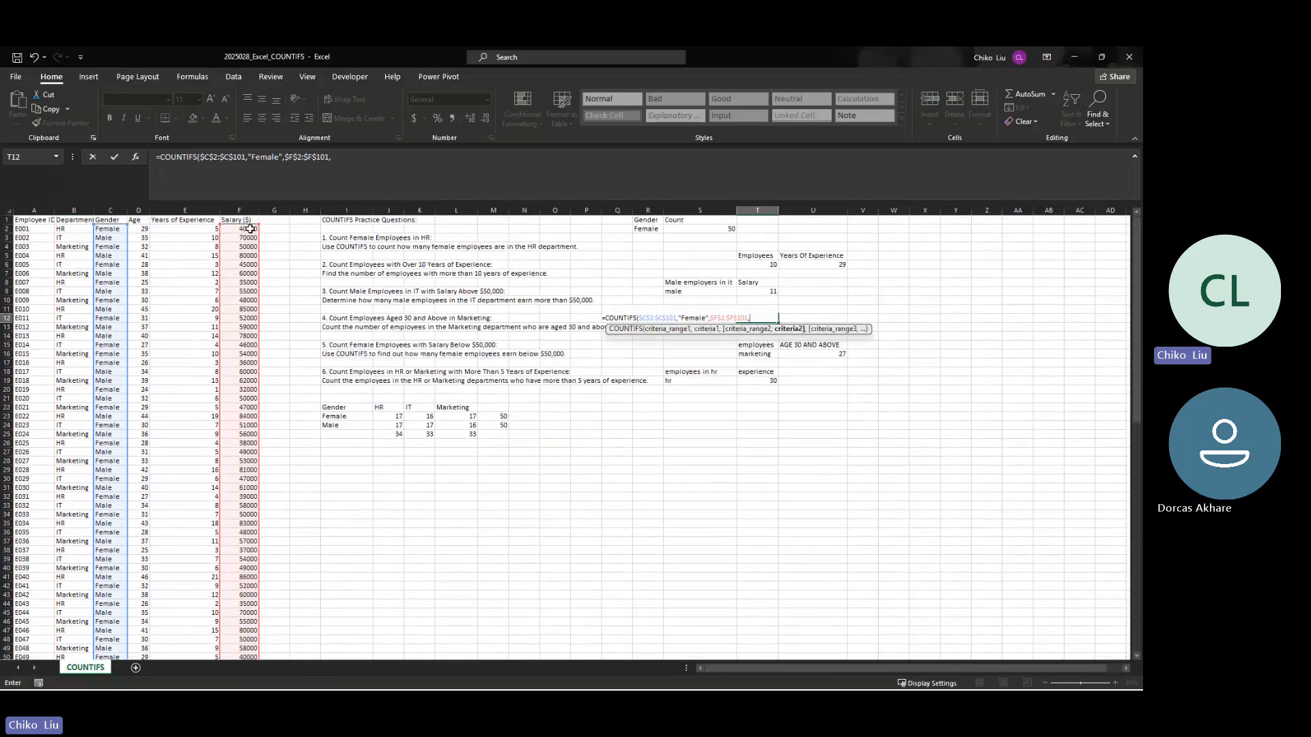
pyautogui.write('<50000")')
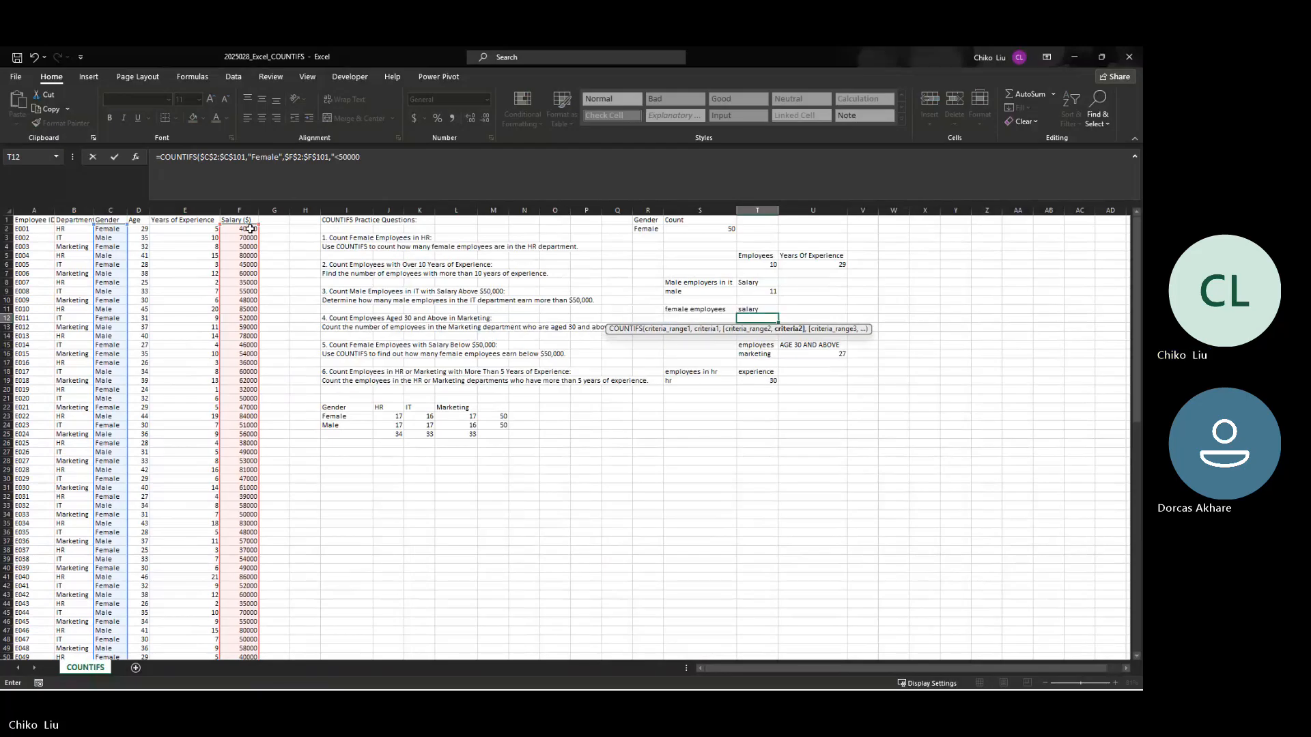
pyautogui.hotkey('ctrl', 'Return')
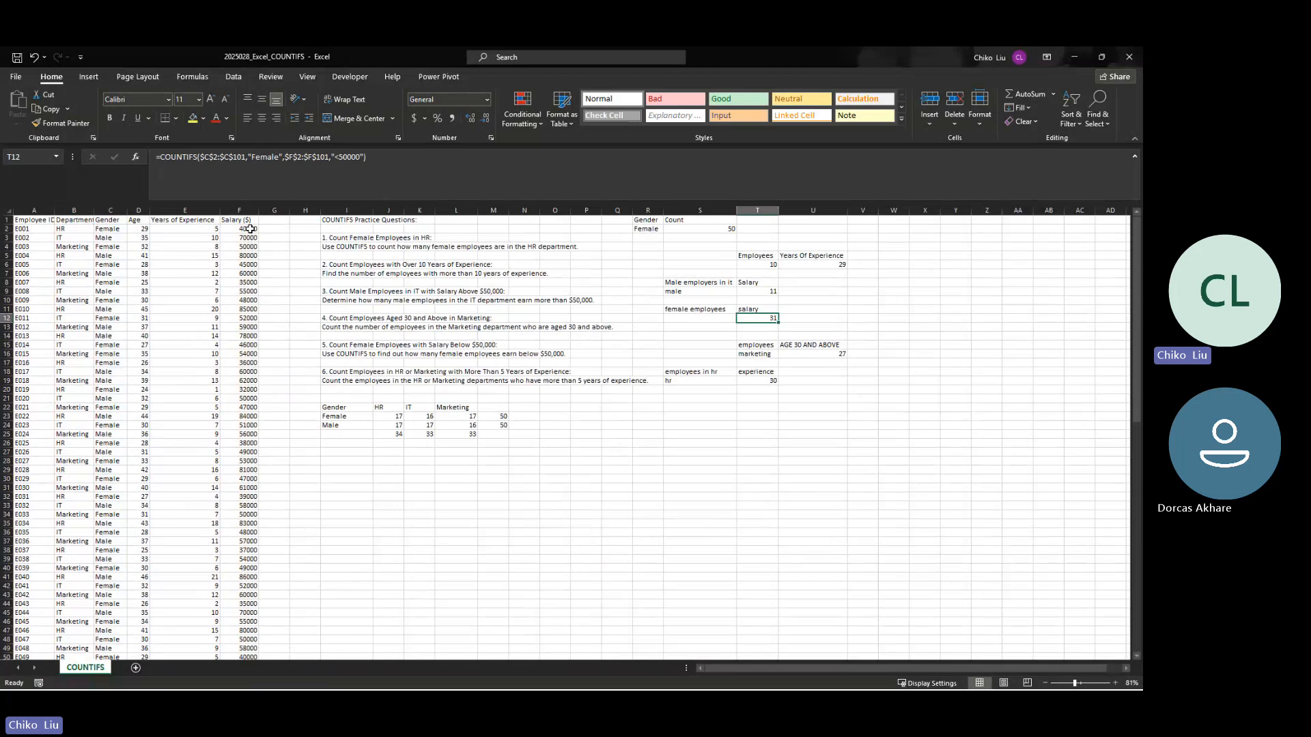
pyautogui.hotkey('ctrl', 'z')
pyautogui.hotkey('ctrl', 'y')
# Step: Start a COUNTIFS formula in T19 for practice question 6, replacing the typed experience count
pyautogui.click(409, 372)
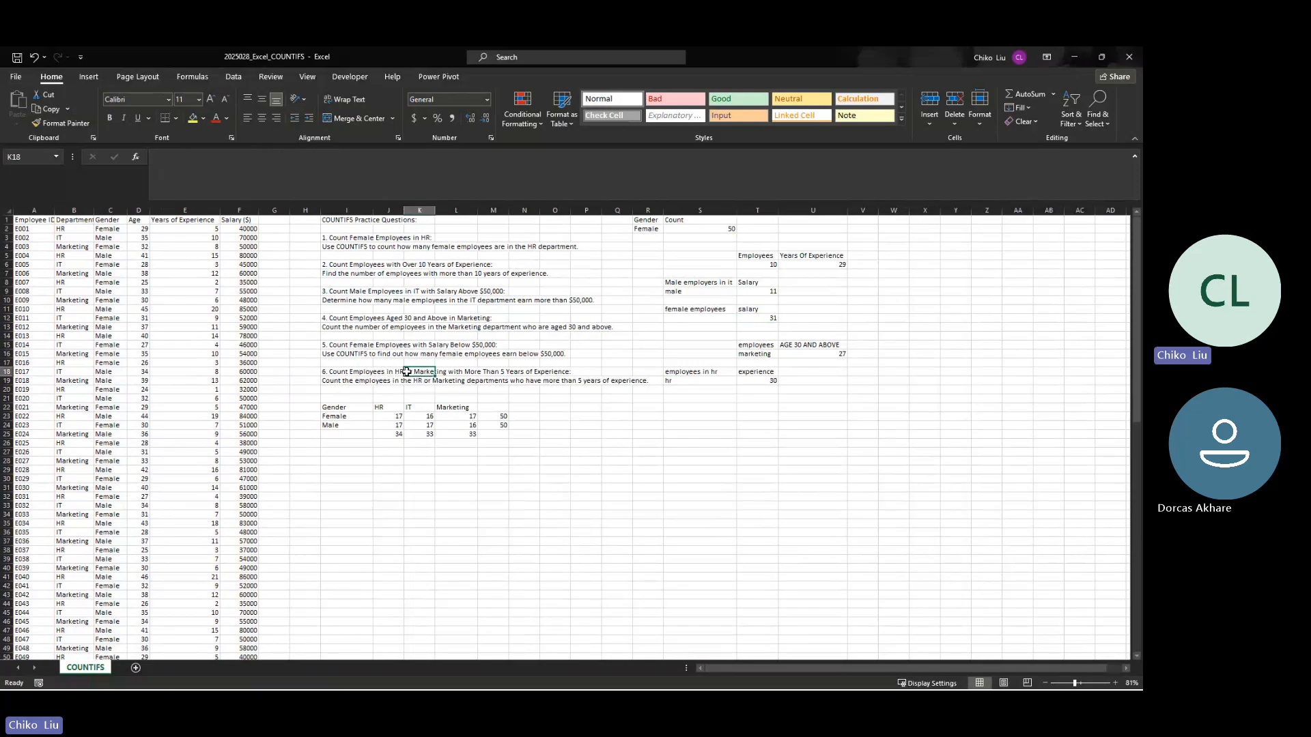
pyautogui.click(398, 372)
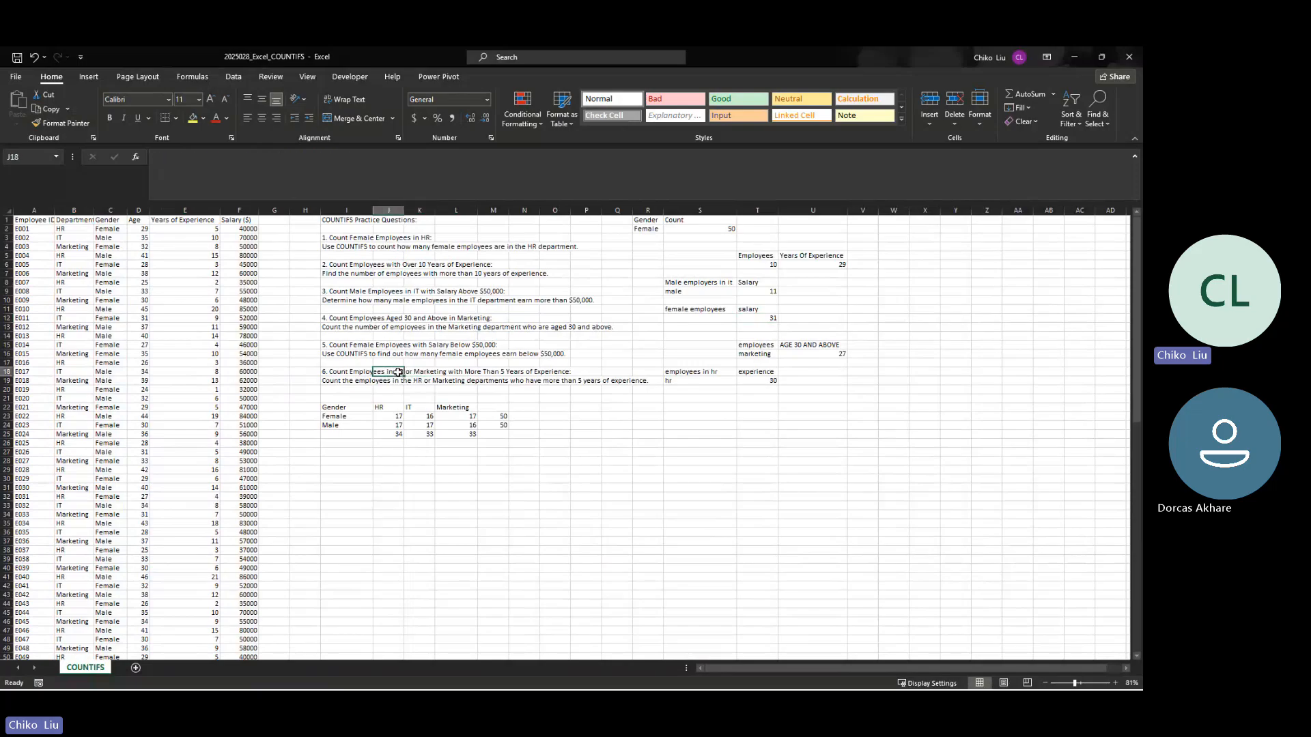
pyautogui.click(766, 381)
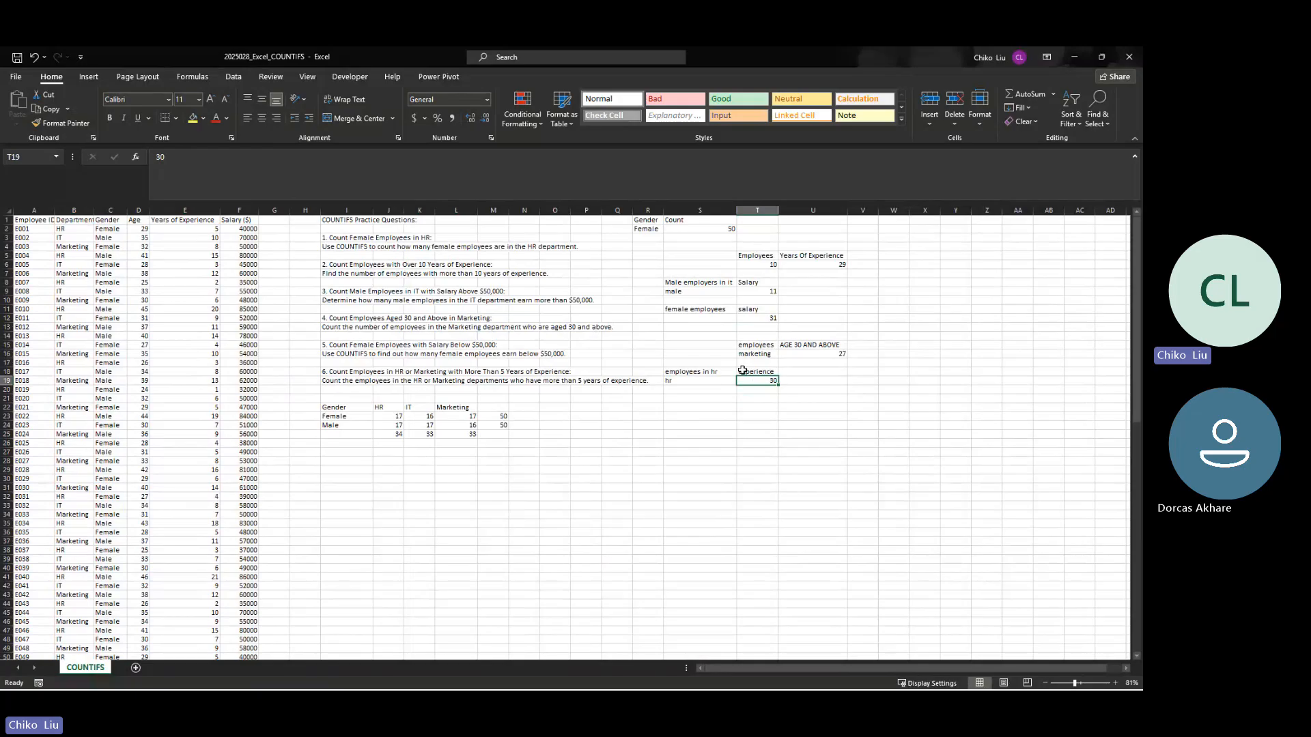
pyautogui.press('BackSpace')
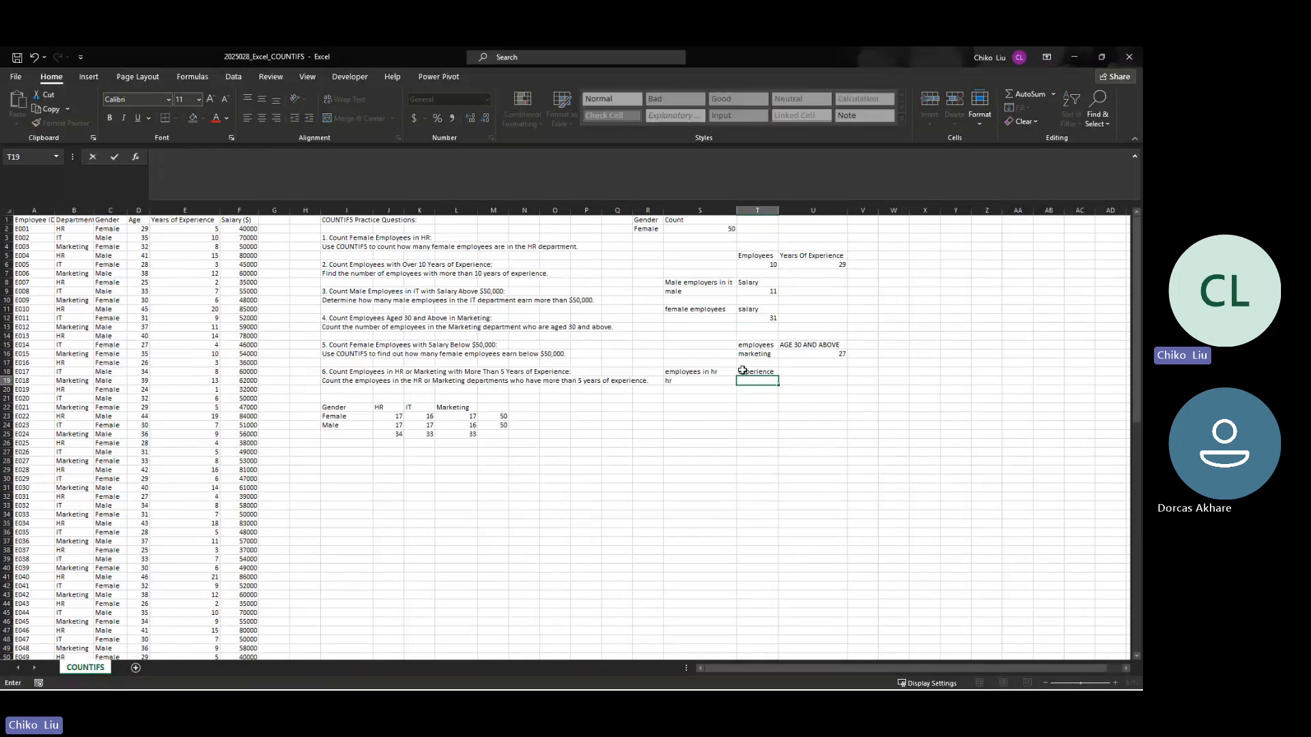
pyautogui.press('Escape')
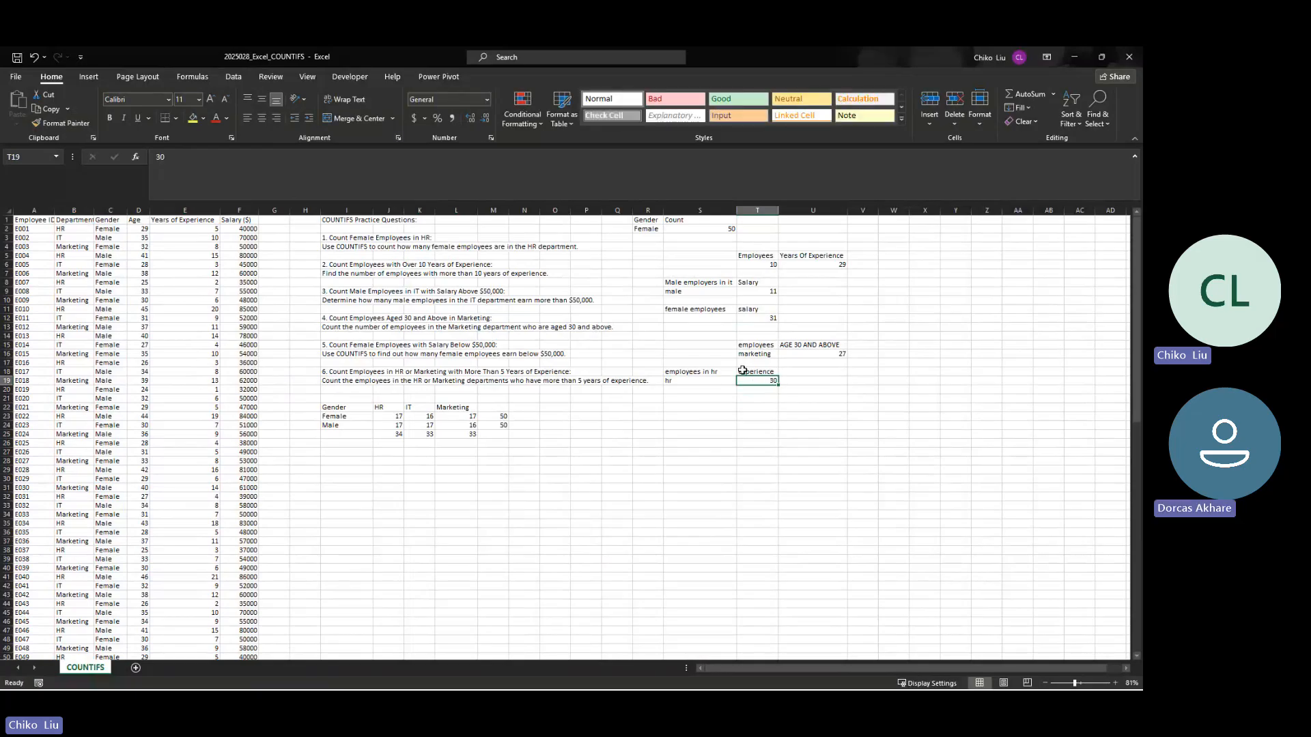
pyautogui.write('=c')
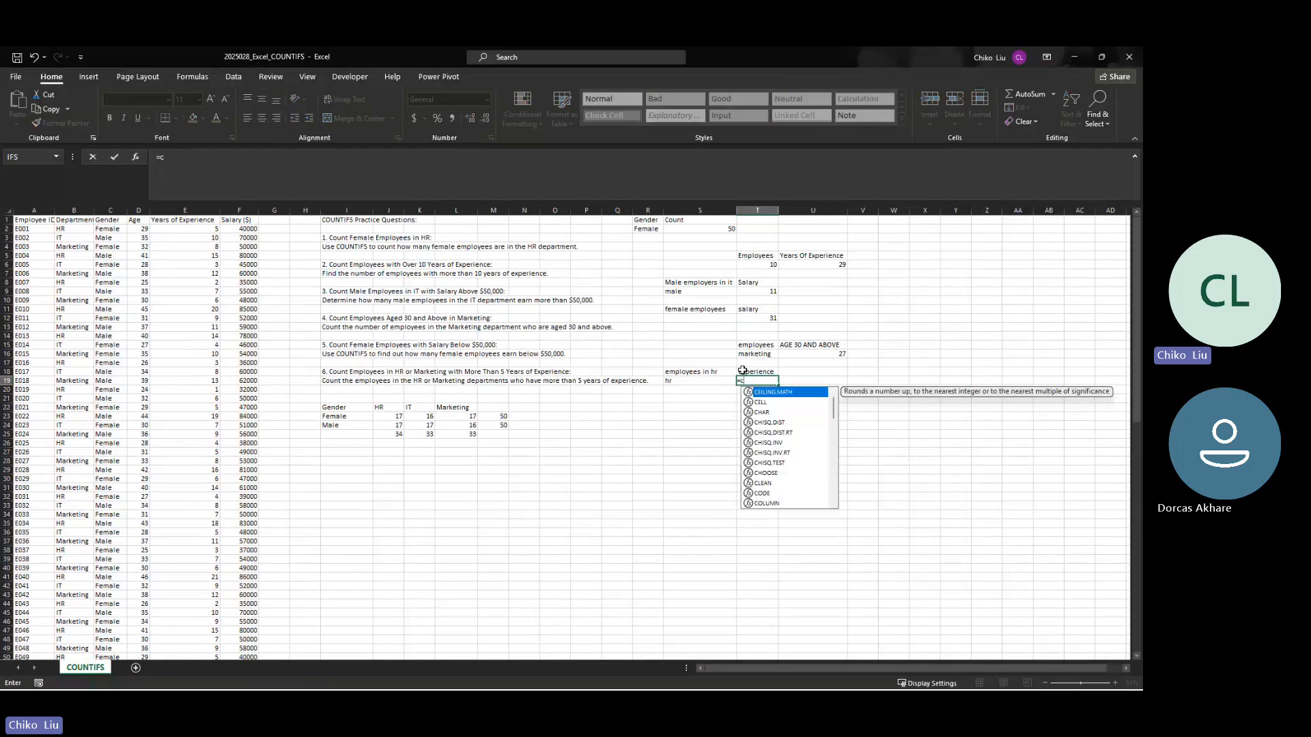
pyautogui.write('ounti')
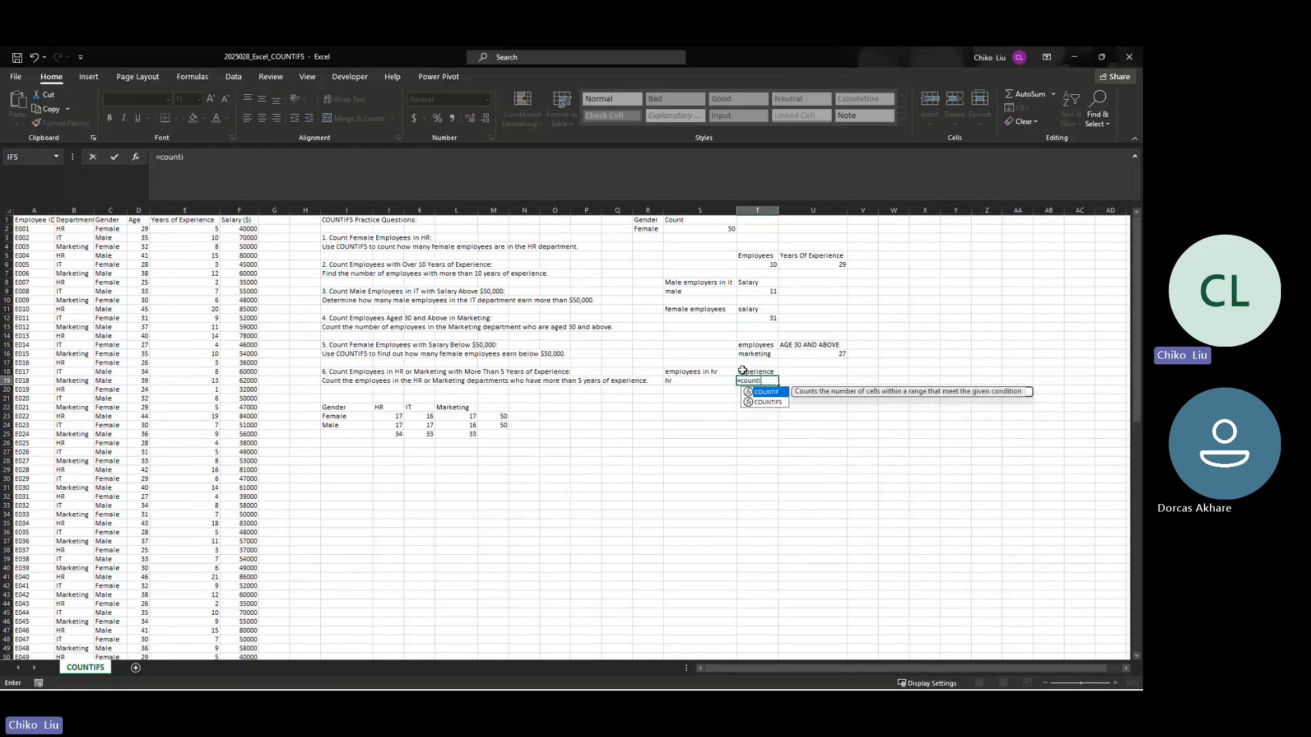
pyautogui.press('Down')
pyautogui.press('Tab')
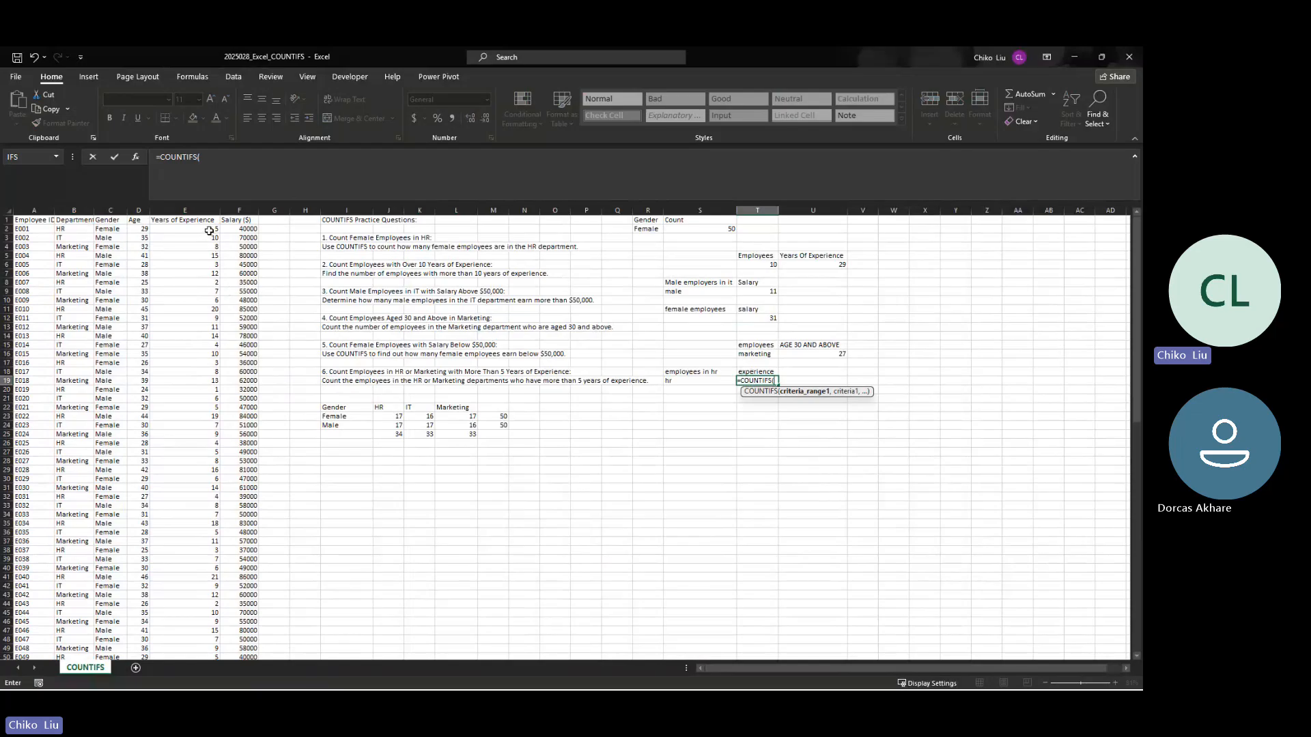
# Step: Add the absolute years-of-experience range $E$2:$E$101 with the criterion ">5" to the T19 formula
pyautogui.click(211, 232)
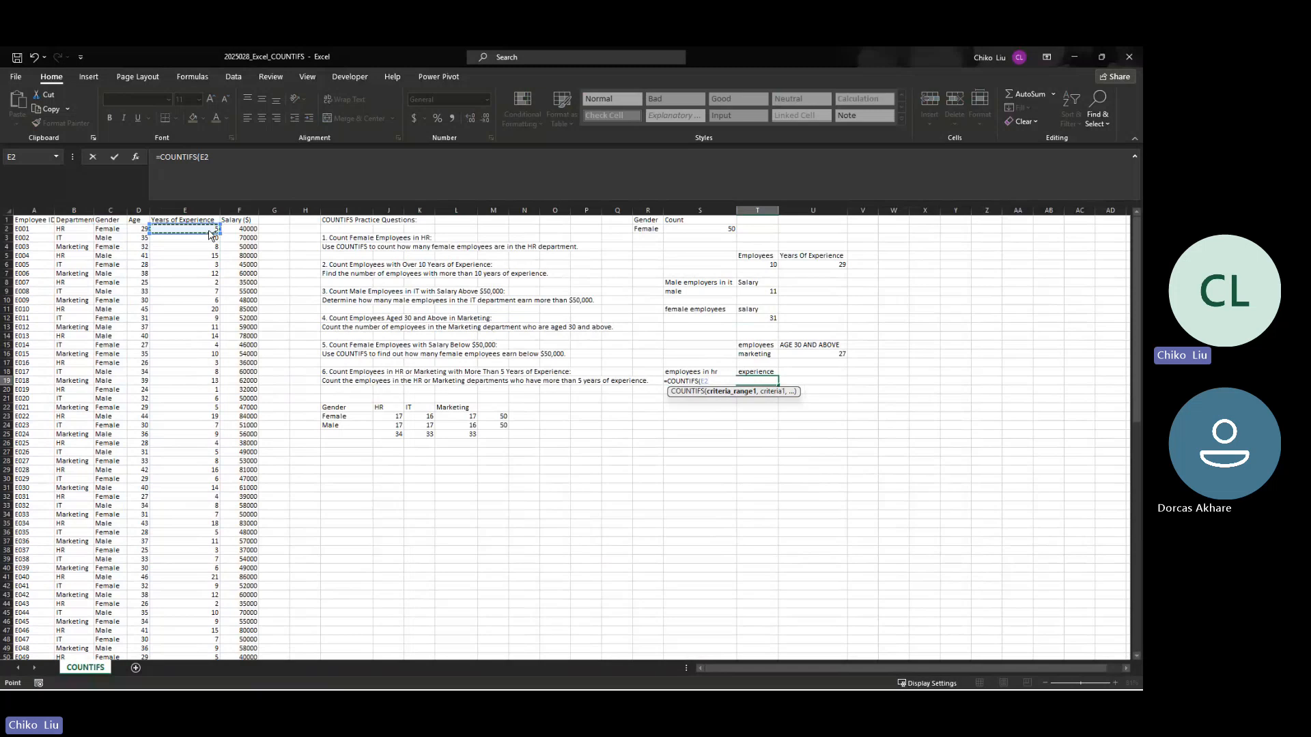
pyautogui.hotkey('ctrl', 'shift', 'Down')
pyautogui.scroll(14, 208, 231)
pyautogui.press('F4')
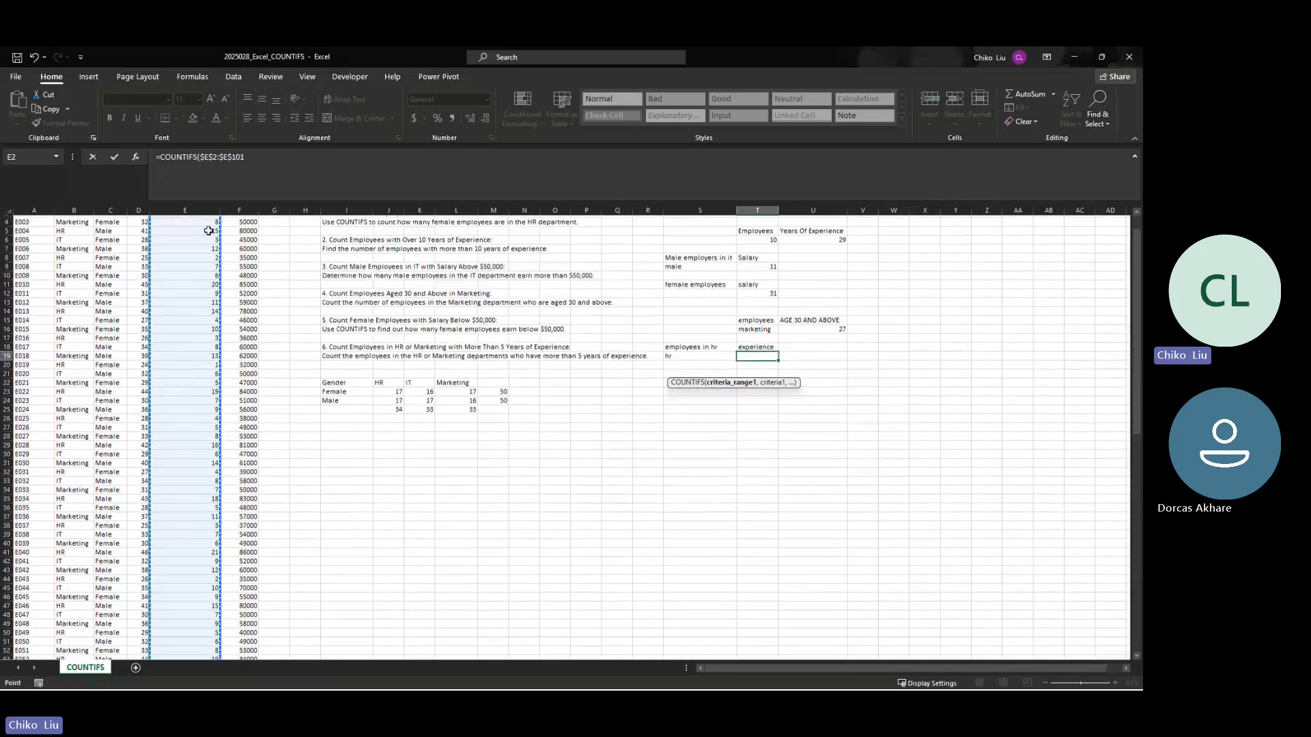
pyautogui.write(',')
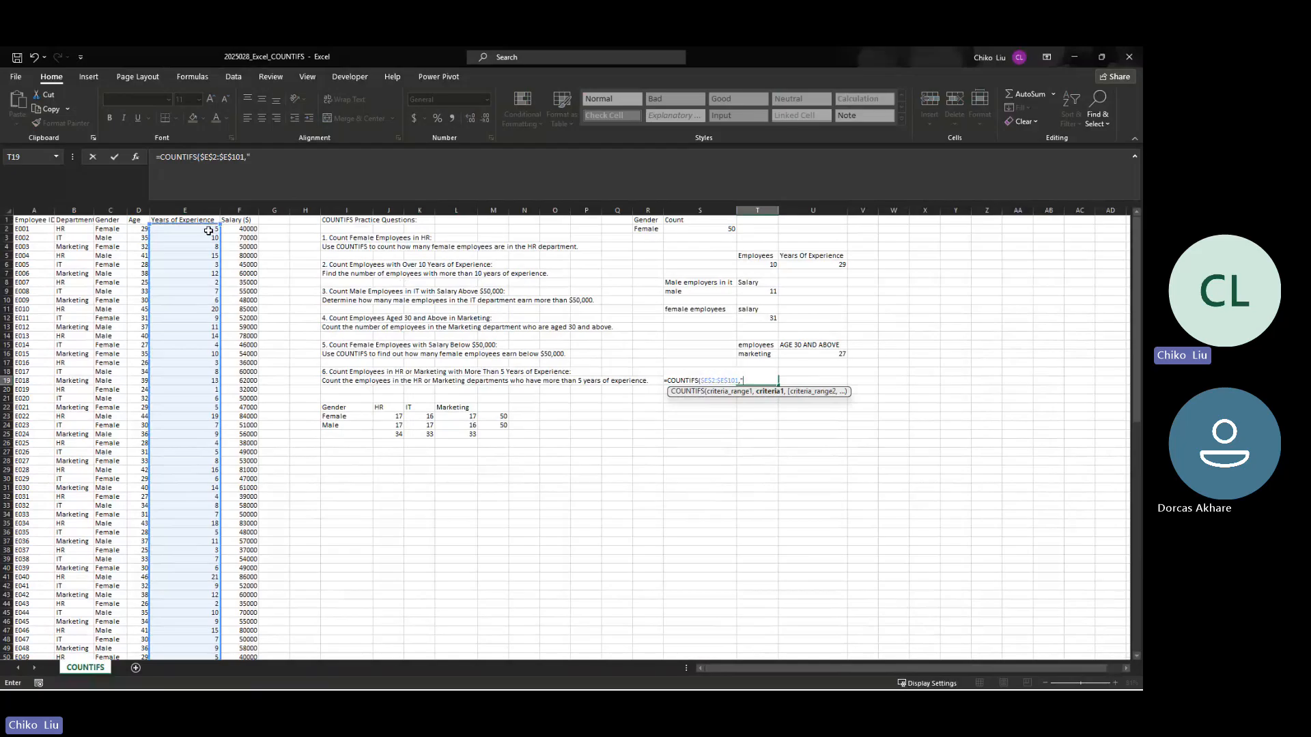
pyautogui.write('">5",')
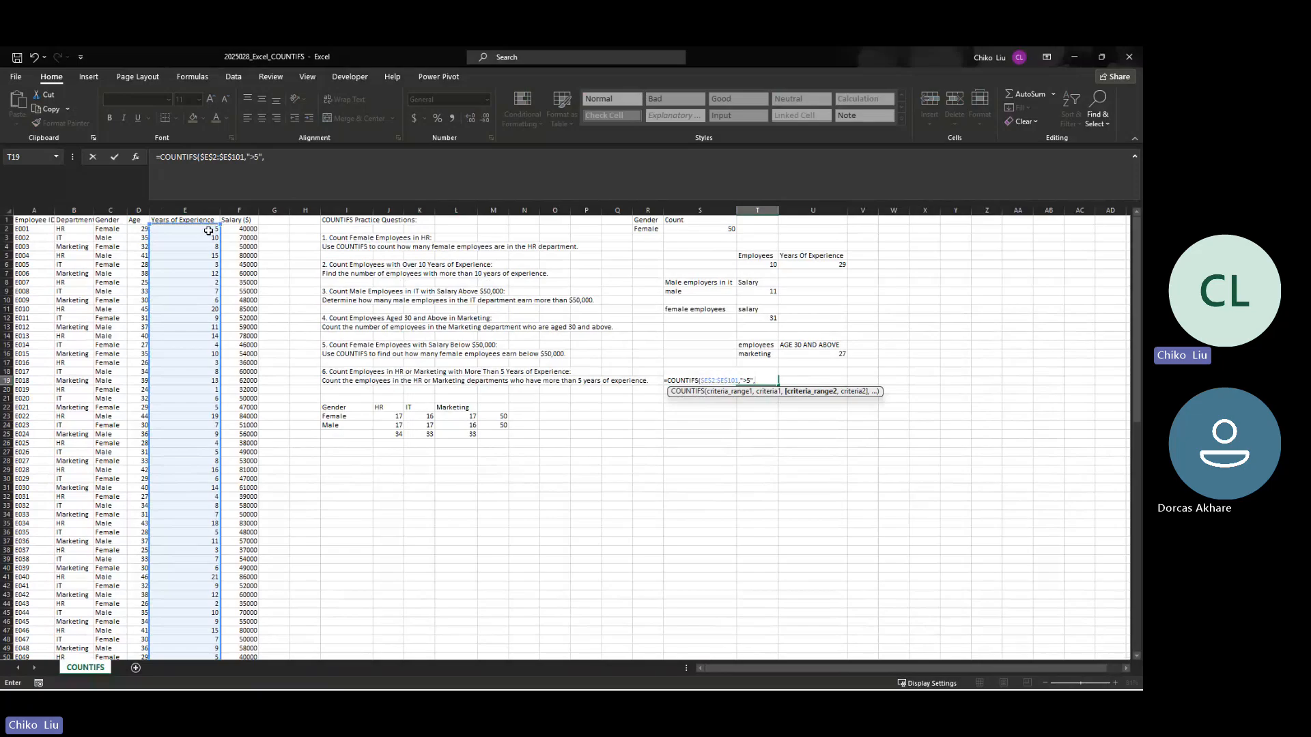
# Step: Add the absolute department range $B$2:$B$101 with the criterion "hr" as the second condition in the T19 formula
pyautogui.click(82, 232)
pyautogui.hotkey('ctrl', 'shift', 'Down')
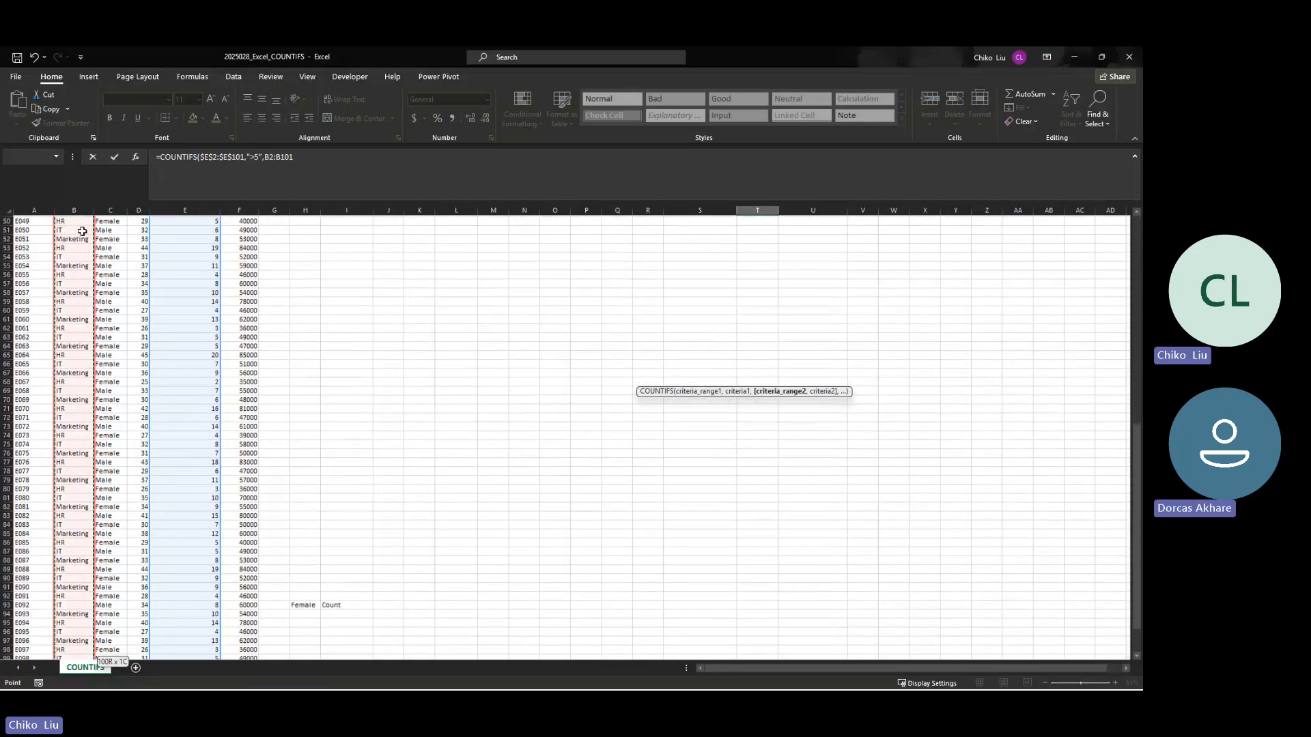
pyautogui.press('F4')
pyautogui.write(',')
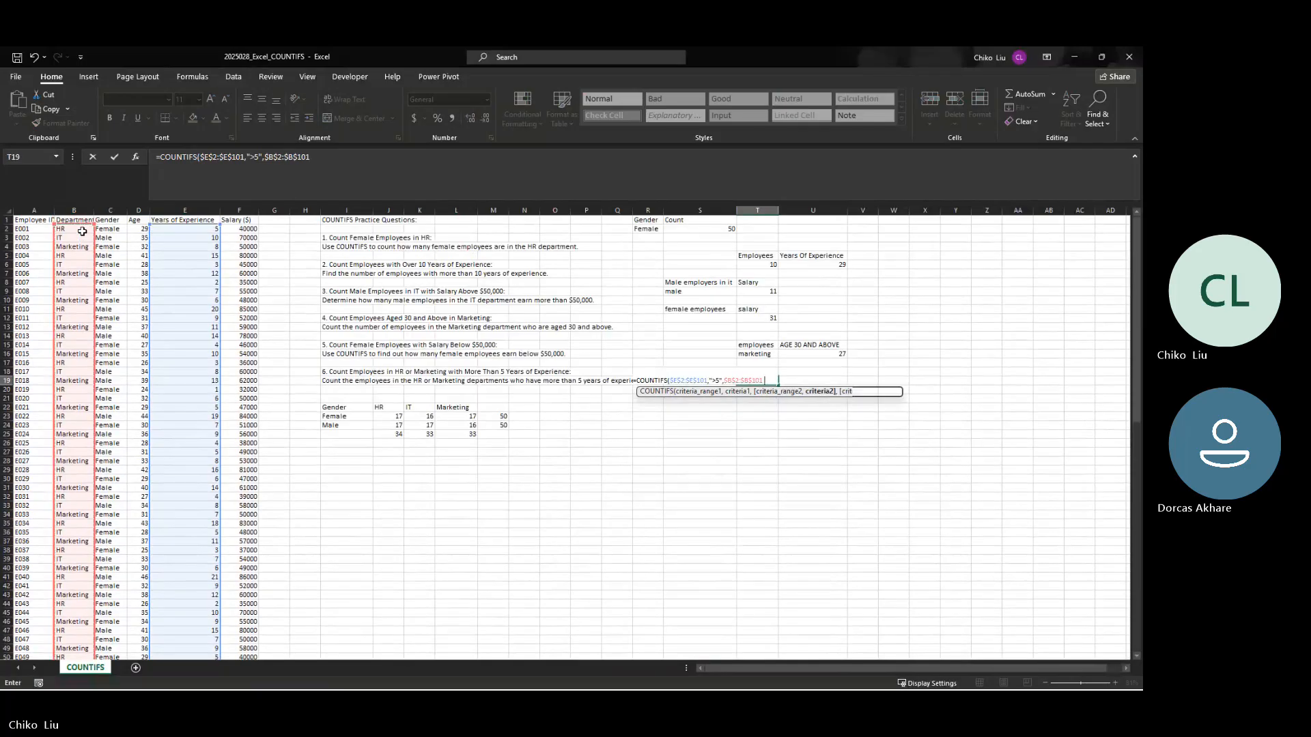
pyautogui.write('"hr",')
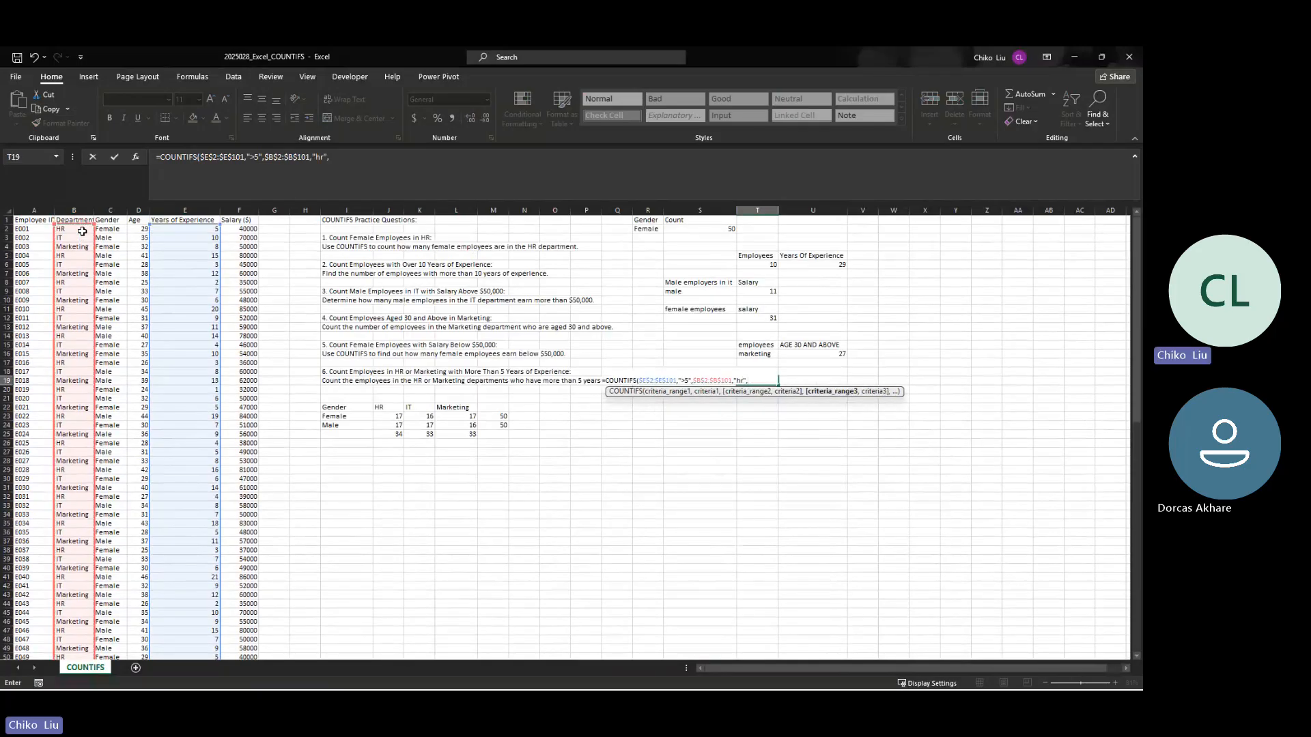
# Step: Add the absolute department range $B$2:$B$101 with the criterion "Marketing" as the third condition and complete the T19 formula
pyautogui.click(79, 233)
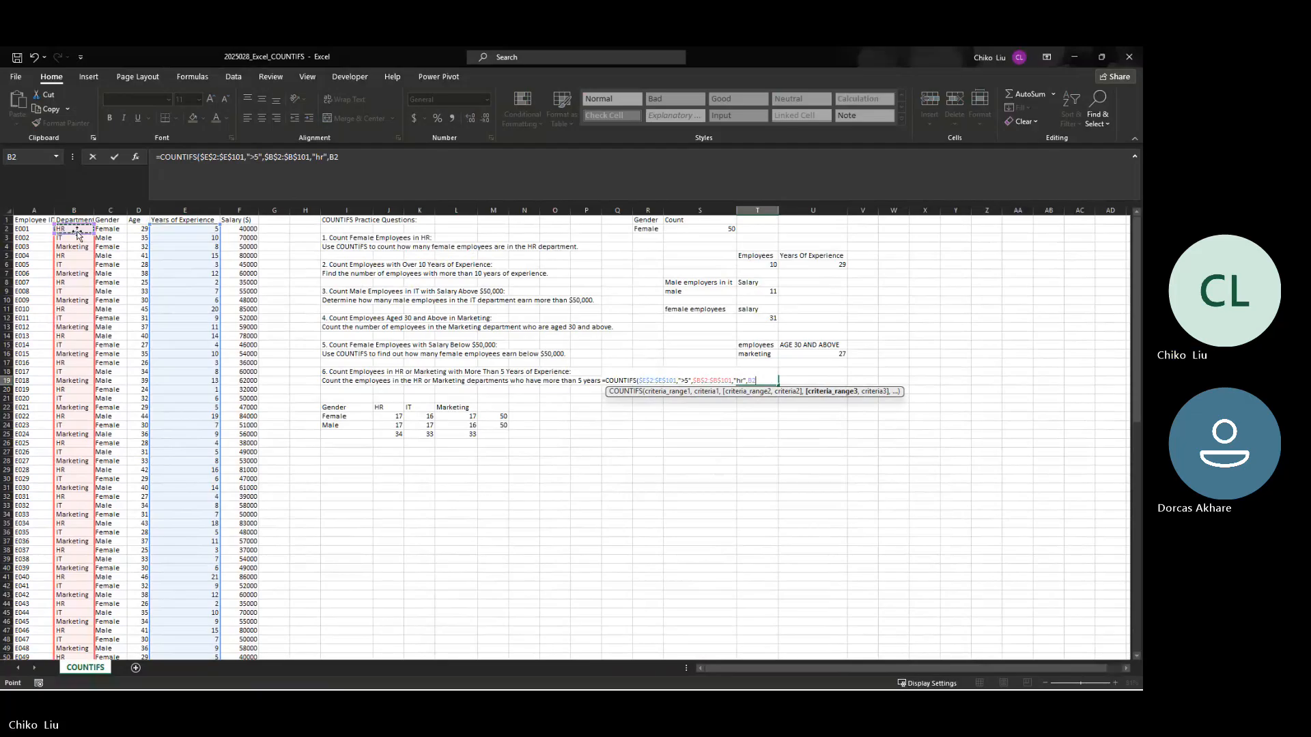
pyautogui.hotkey('ctrl', 'shift', 'Down')
pyautogui.scroll(8, 77, 231)
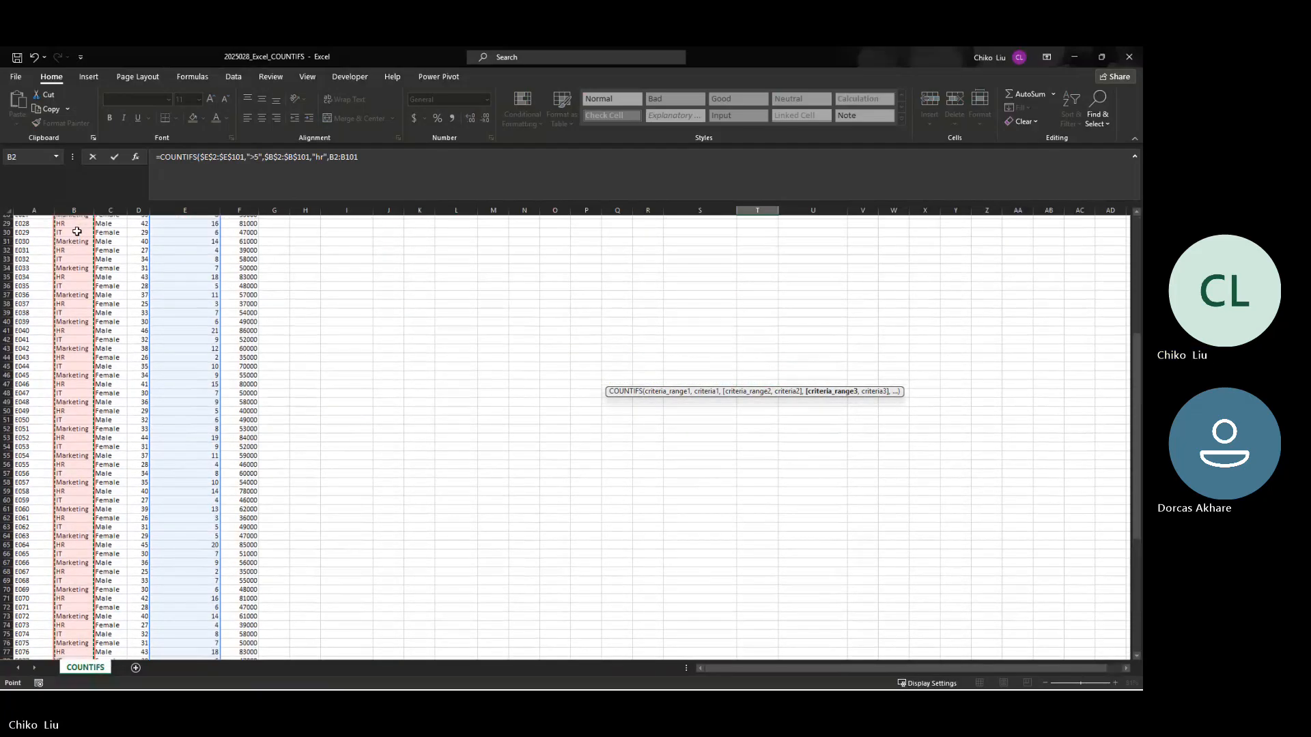
pyautogui.scroll(9, 77, 231)
pyautogui.press('F4')
pyautogui.write(',')
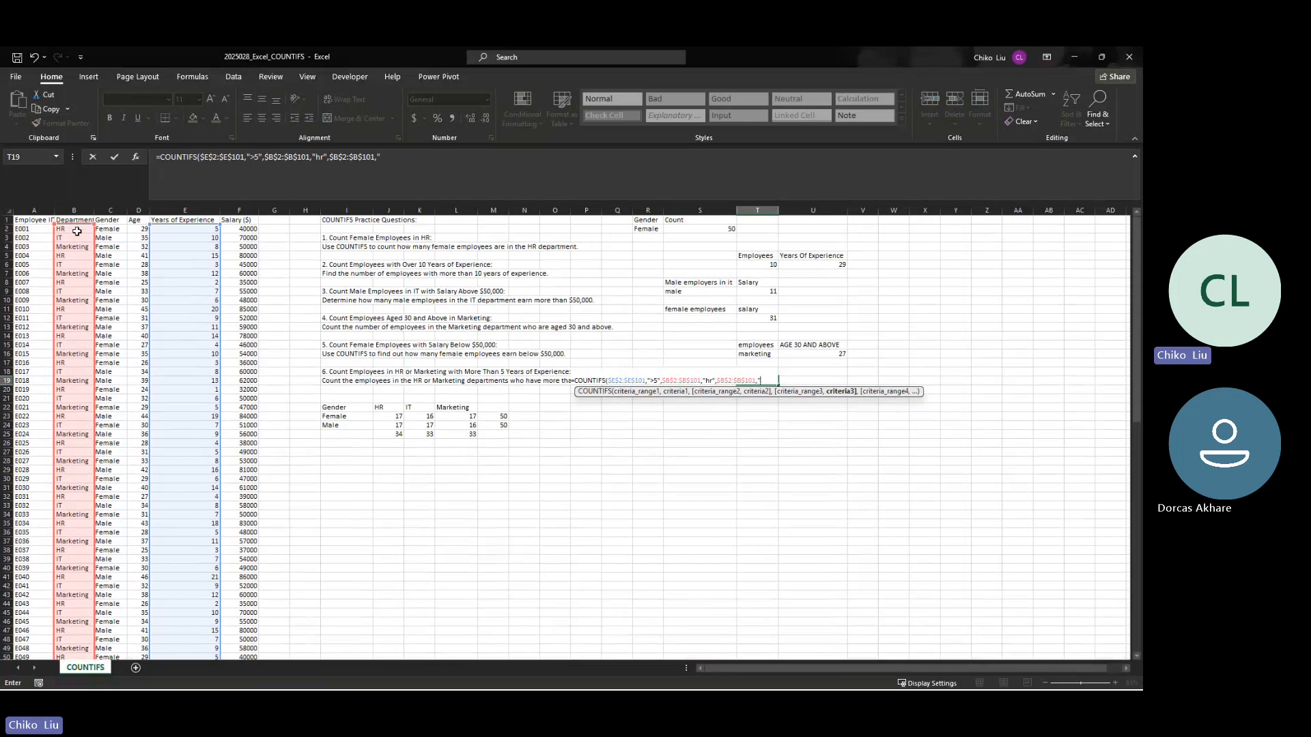
pyautogui.write('"Marketing')
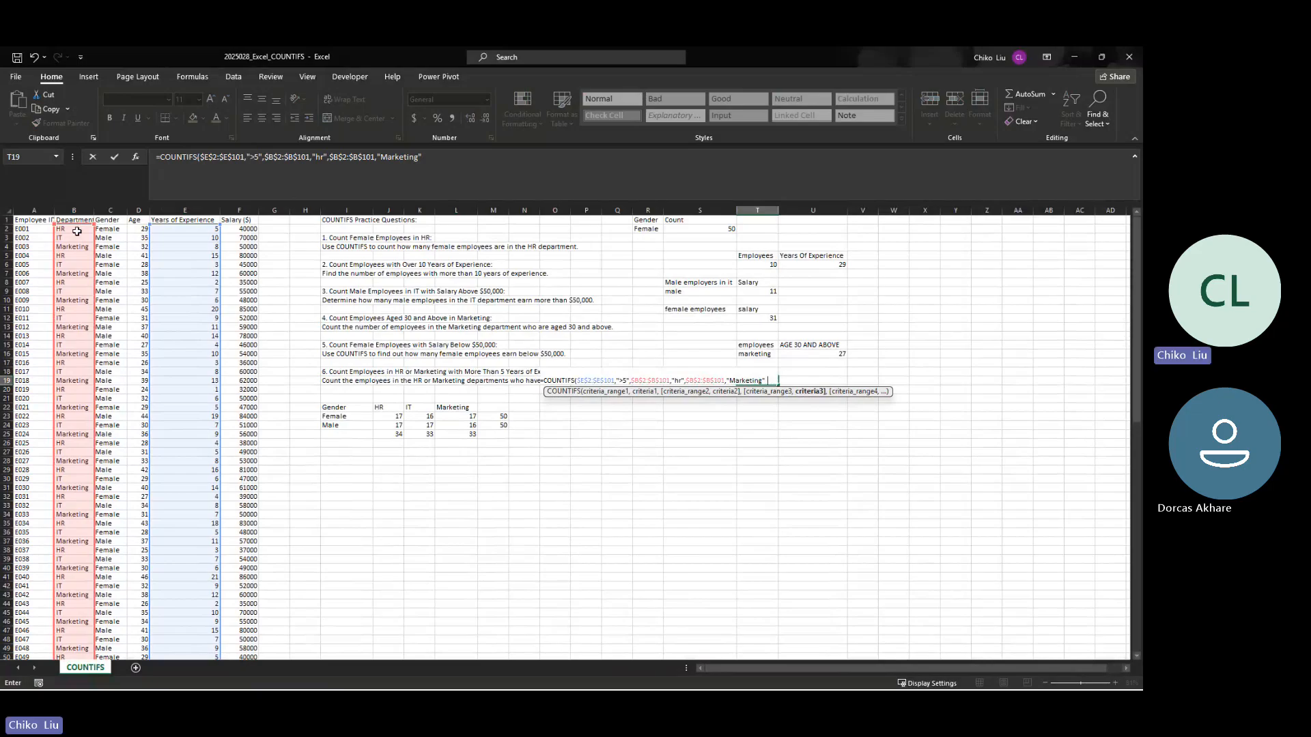
pyautogui.write('")')
pyautogui.press('Return')
pyautogui.press('Up')
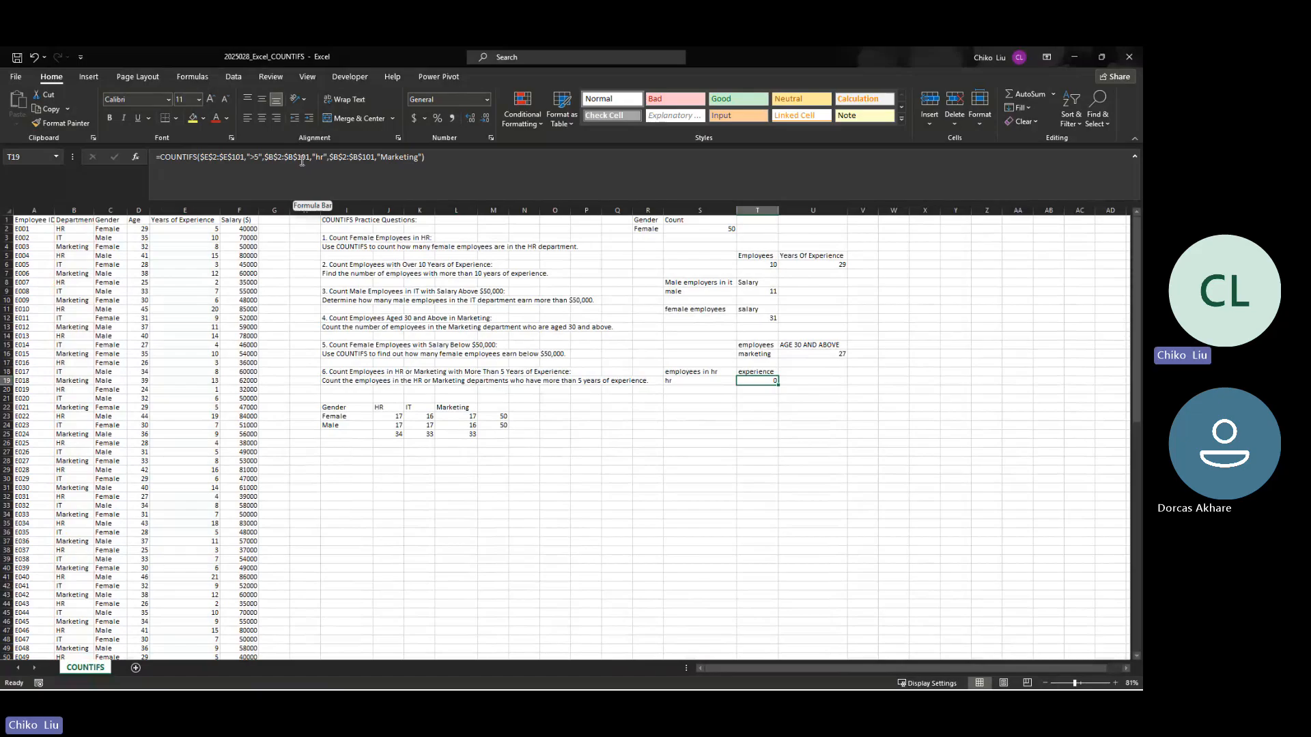
# Step: Try opening an OR function before the department conditions in T19, rewriting the first one as $B$2:$B$101="hr"
pyautogui.click(266, 158)
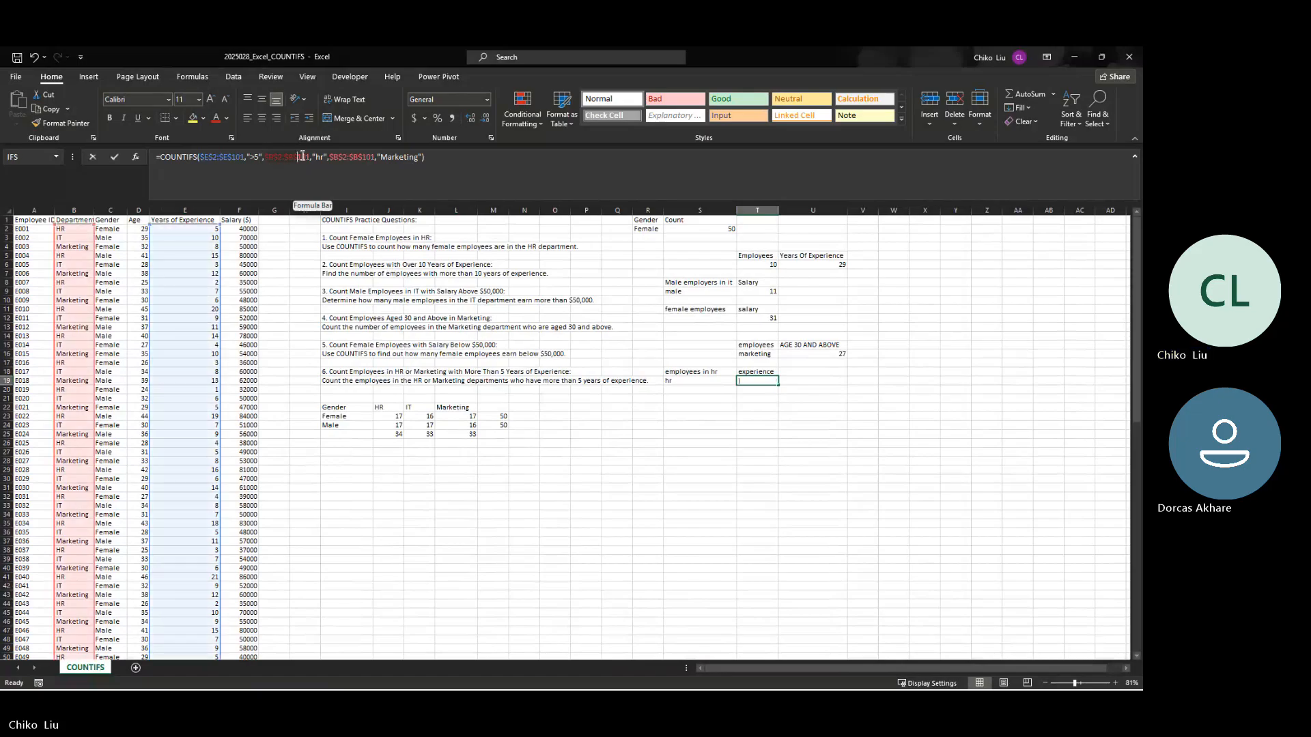
pyautogui.click(422, 158)
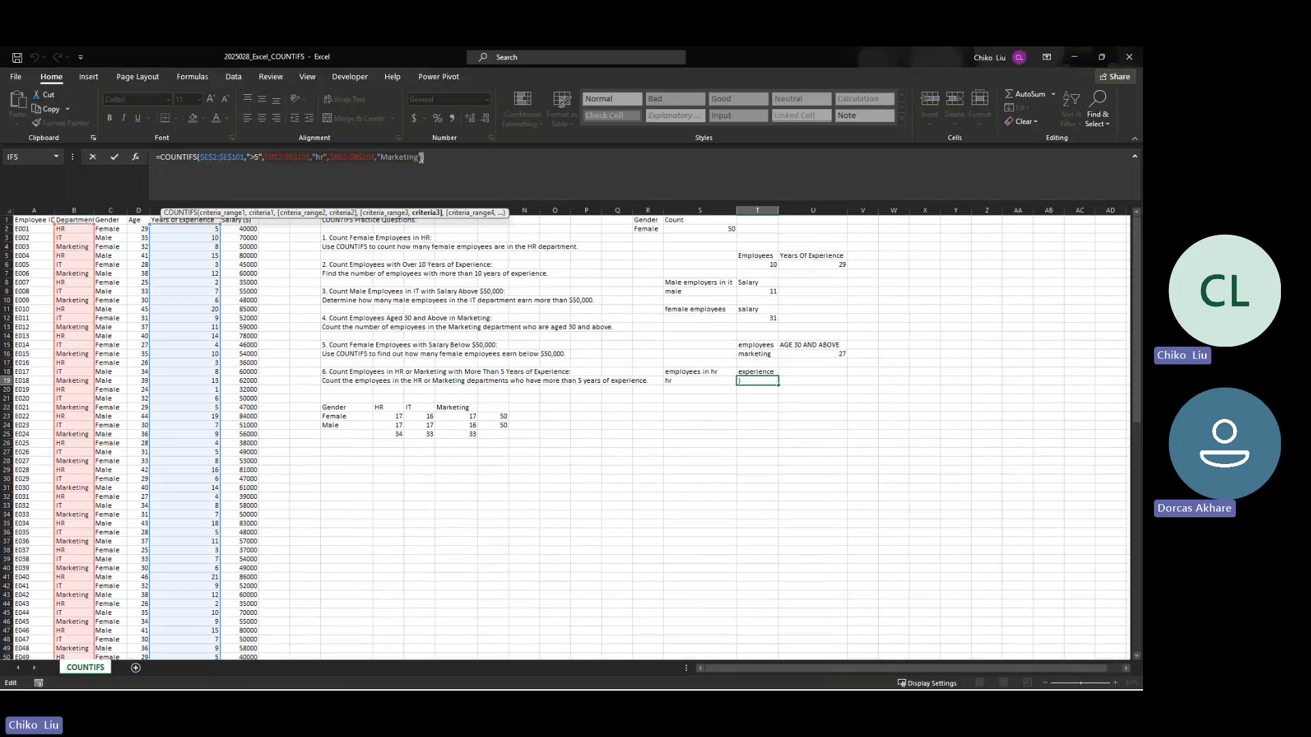
pyautogui.press('Left')
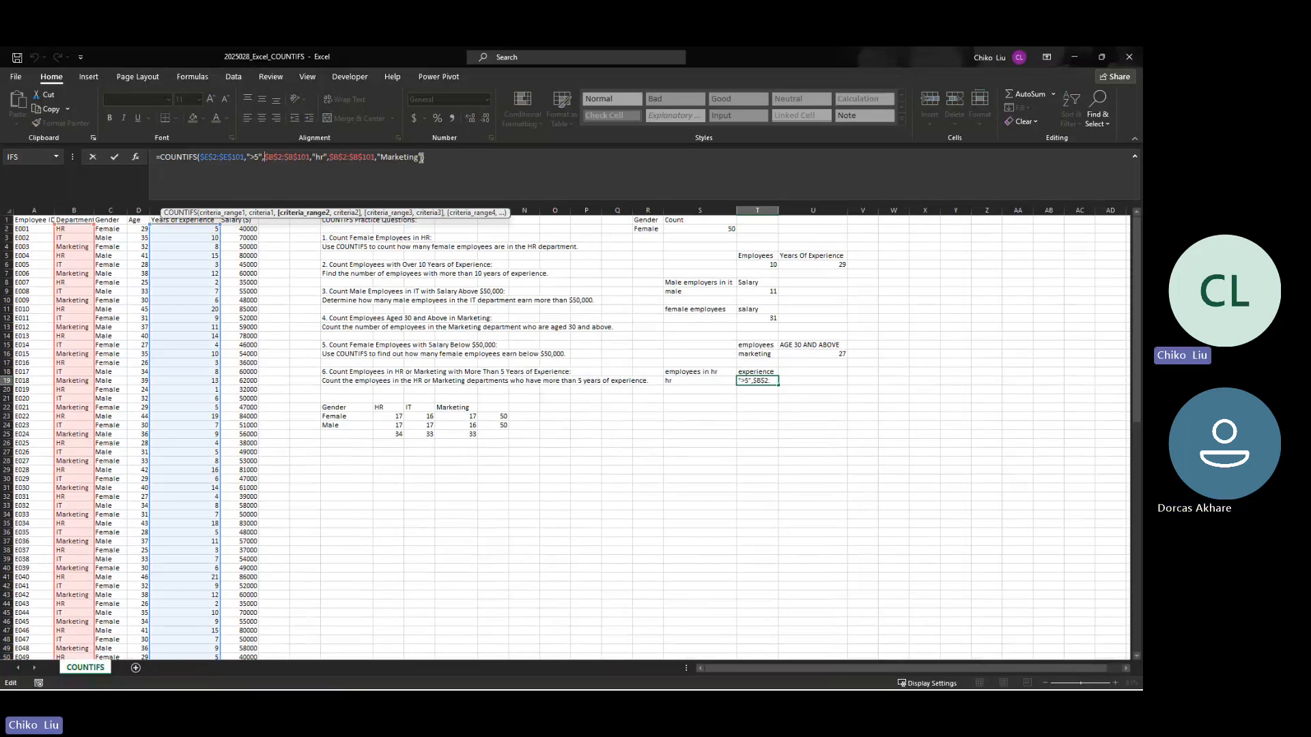
pyautogui.write('OR(')
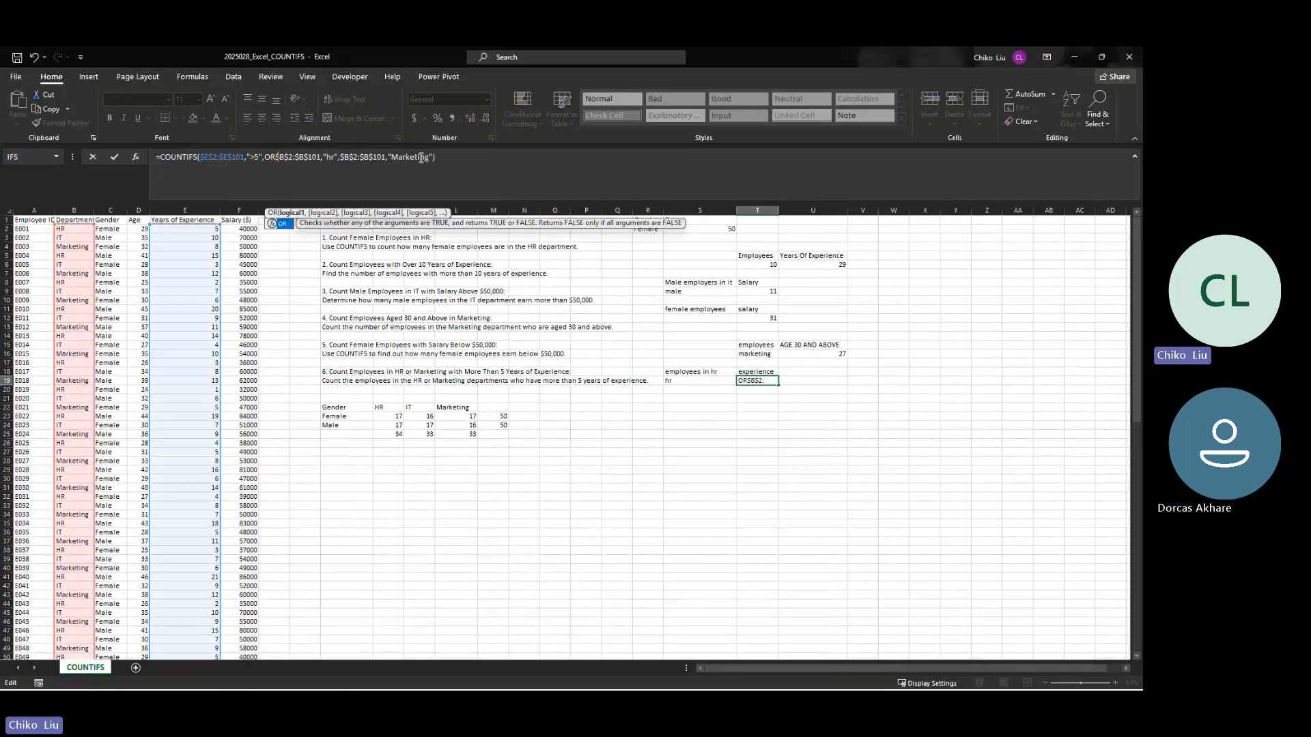
pyautogui.press('Right')
pyautogui.press('Right')
pyautogui.press('Right')
pyautogui.press('Right')
pyautogui.press('Right')
pyautogui.press('Right')
pyautogui.press('Right')
pyautogui.press('Right')
pyautogui.press('Right')
pyautogui.press('Right')
pyautogui.press('Right')
pyautogui.press('Right')
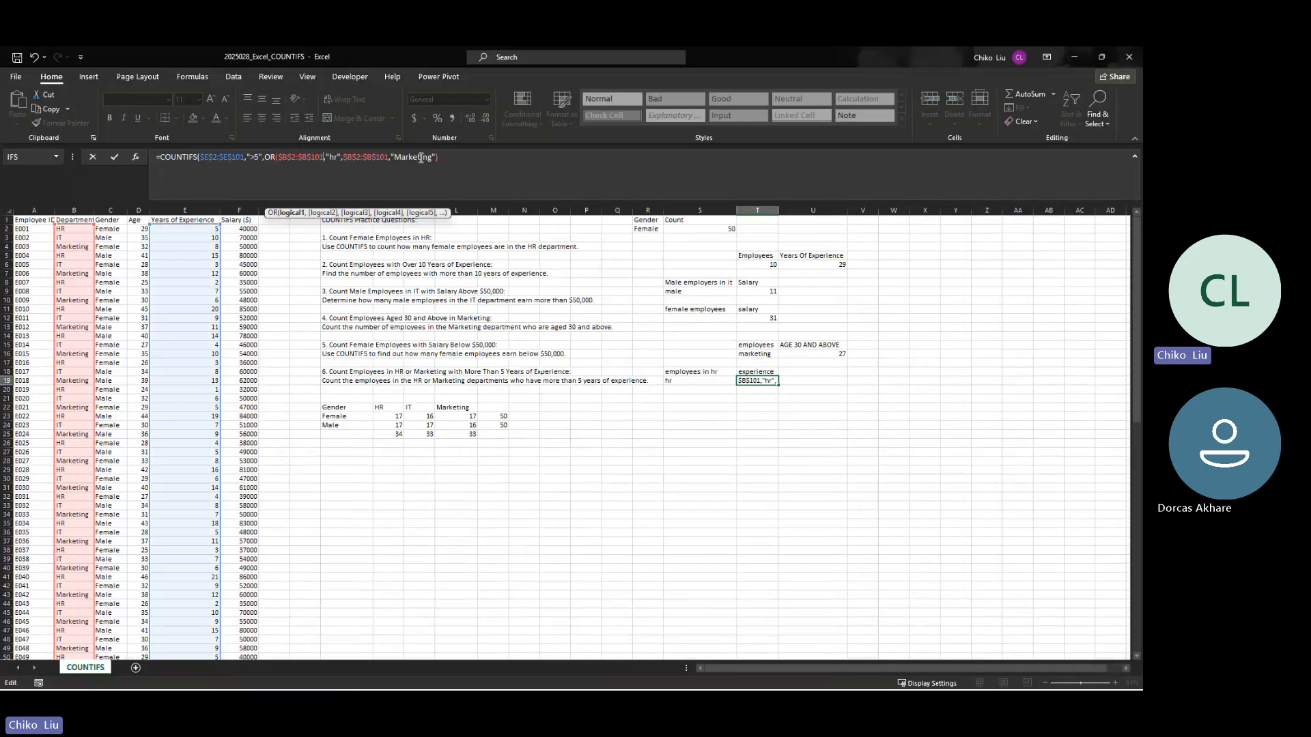
pyautogui.press('BackSpace')
pyautogui.write('=')
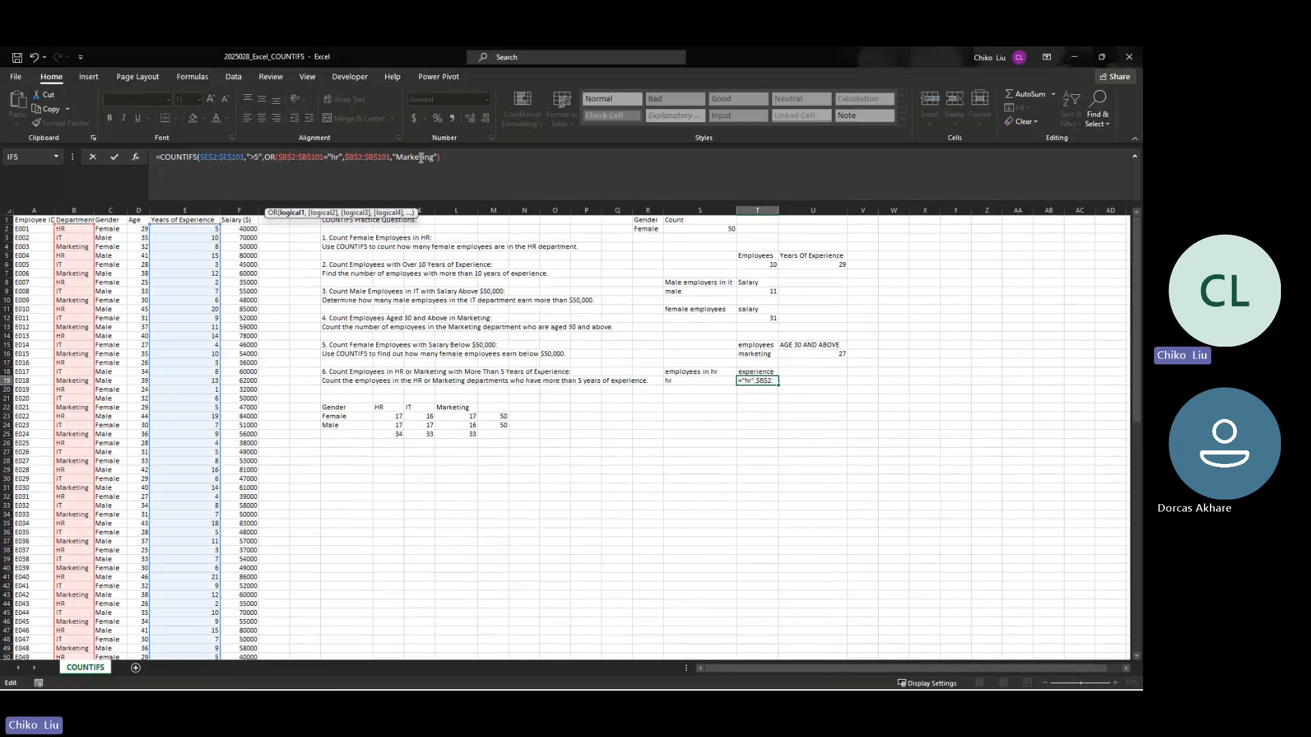
# Step: Rewrite the second OR condition in T19 as $B$2:$B$101="Marketing" and try to enter the formula
pyautogui.press('Right')
pyautogui.press('Right')
pyautogui.press('Right')
pyautogui.press('Right')
pyautogui.press('Right')
pyautogui.press('Right')
pyautogui.press('Right')
pyautogui.press('Right')
pyautogui.press('Right')
pyautogui.press('Right')
pyautogui.press('Right')
pyautogui.press('Right')
pyautogui.press('Right')
pyautogui.press('Right')
pyautogui.press('BackSpace')
pyautogui.write('=')
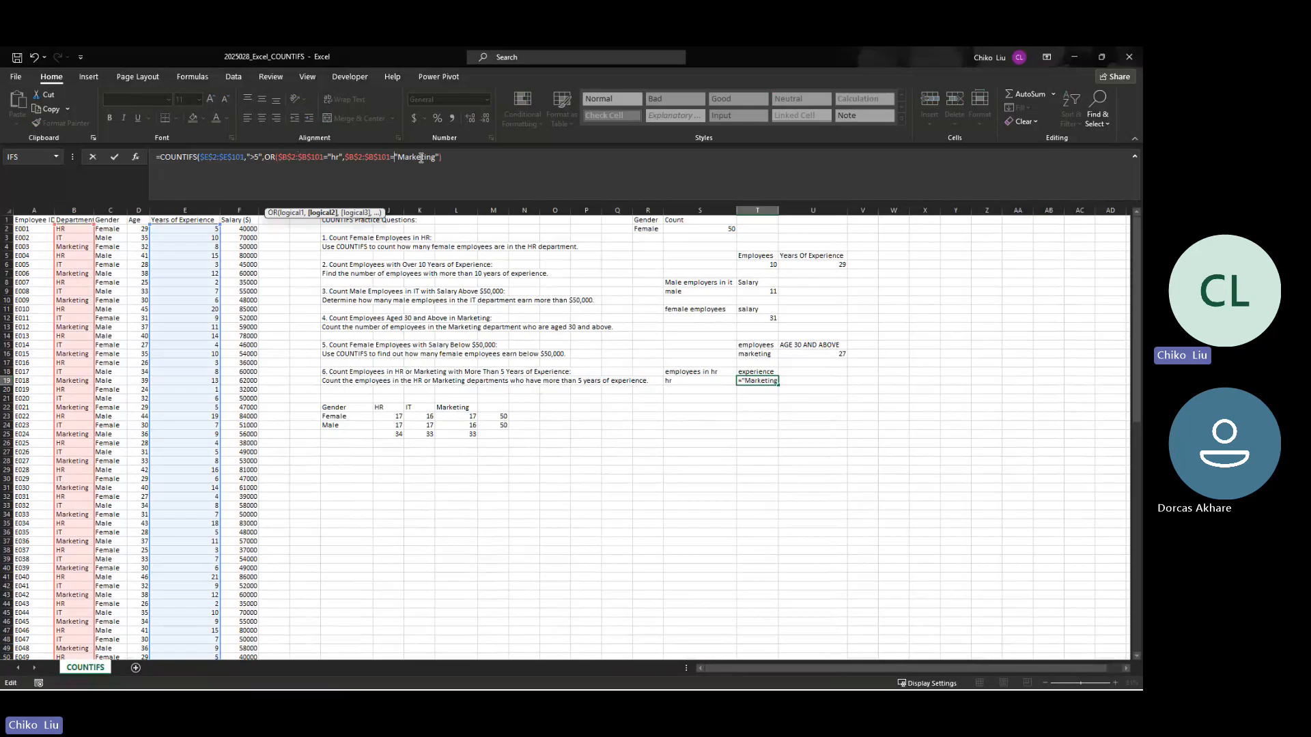
pyautogui.press('Return')
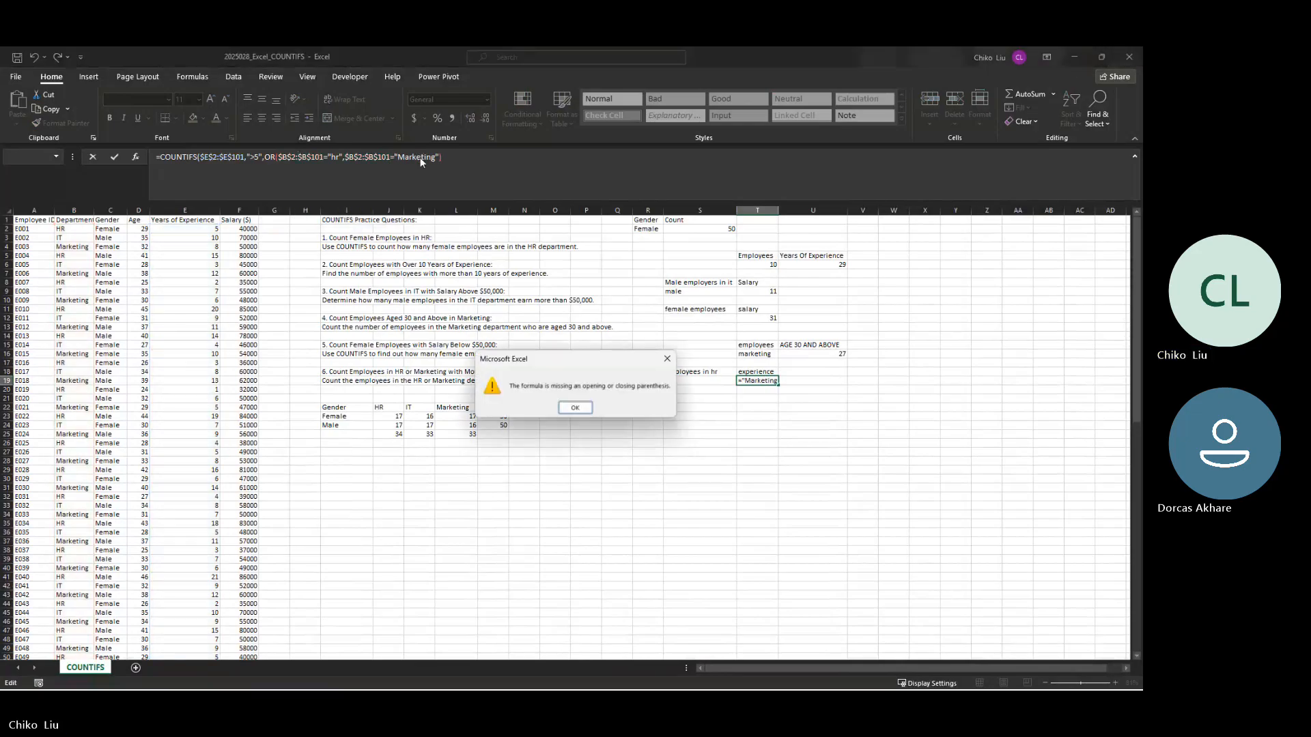
pyautogui.press('Return')
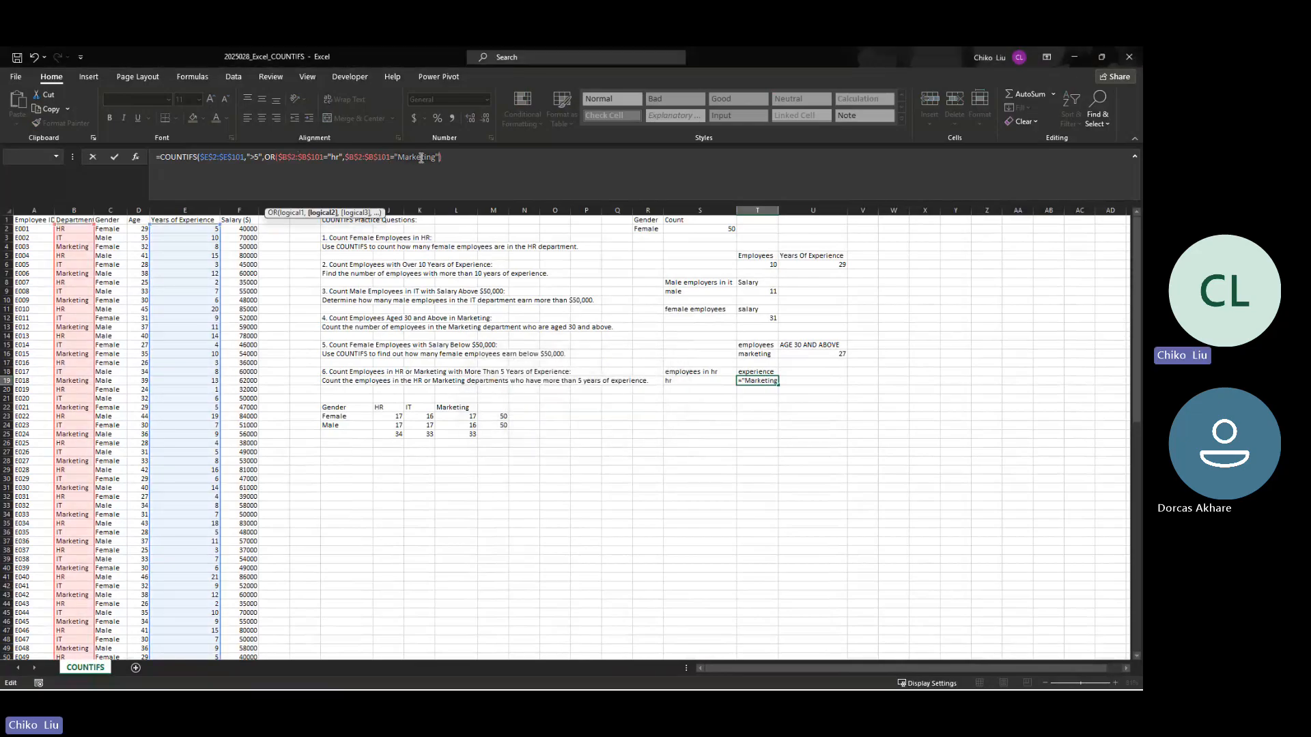
# Step: Add the missing closing parenthesis to the T19 formula and try entering it again
pyautogui.click(461, 160)
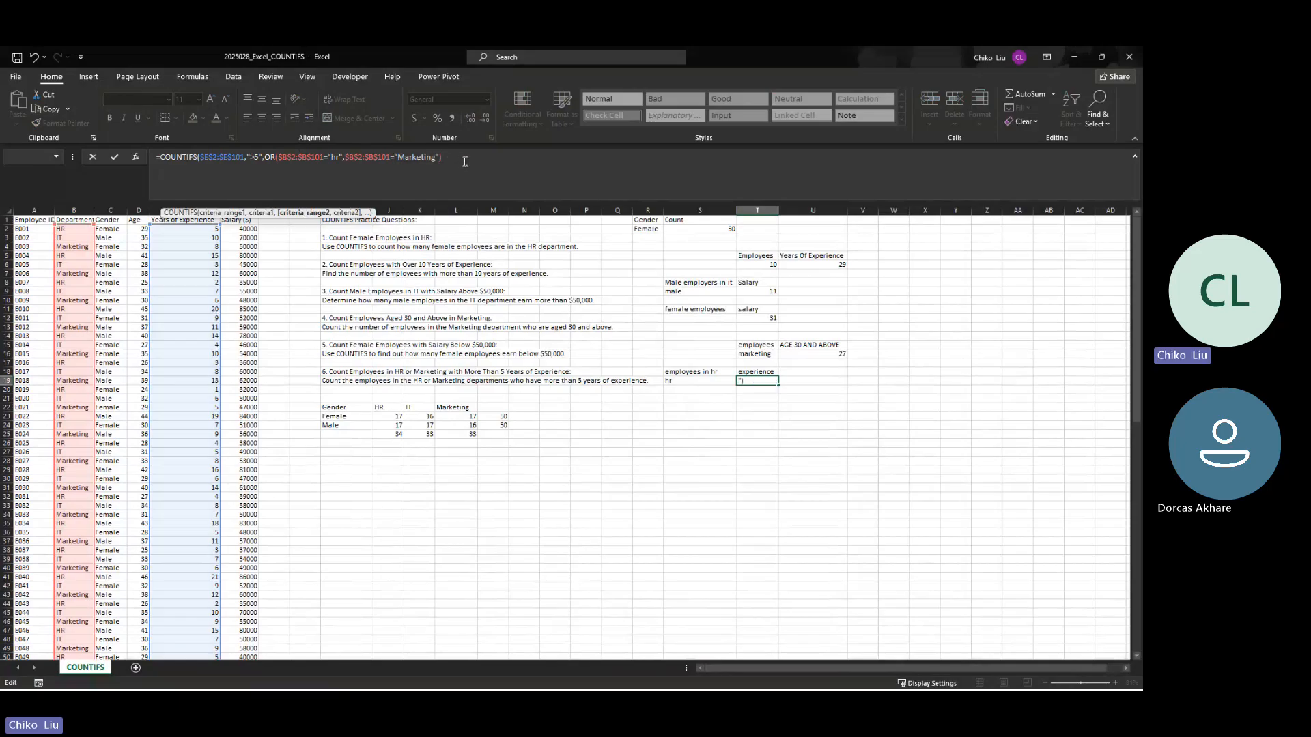
pyautogui.write(')\\')
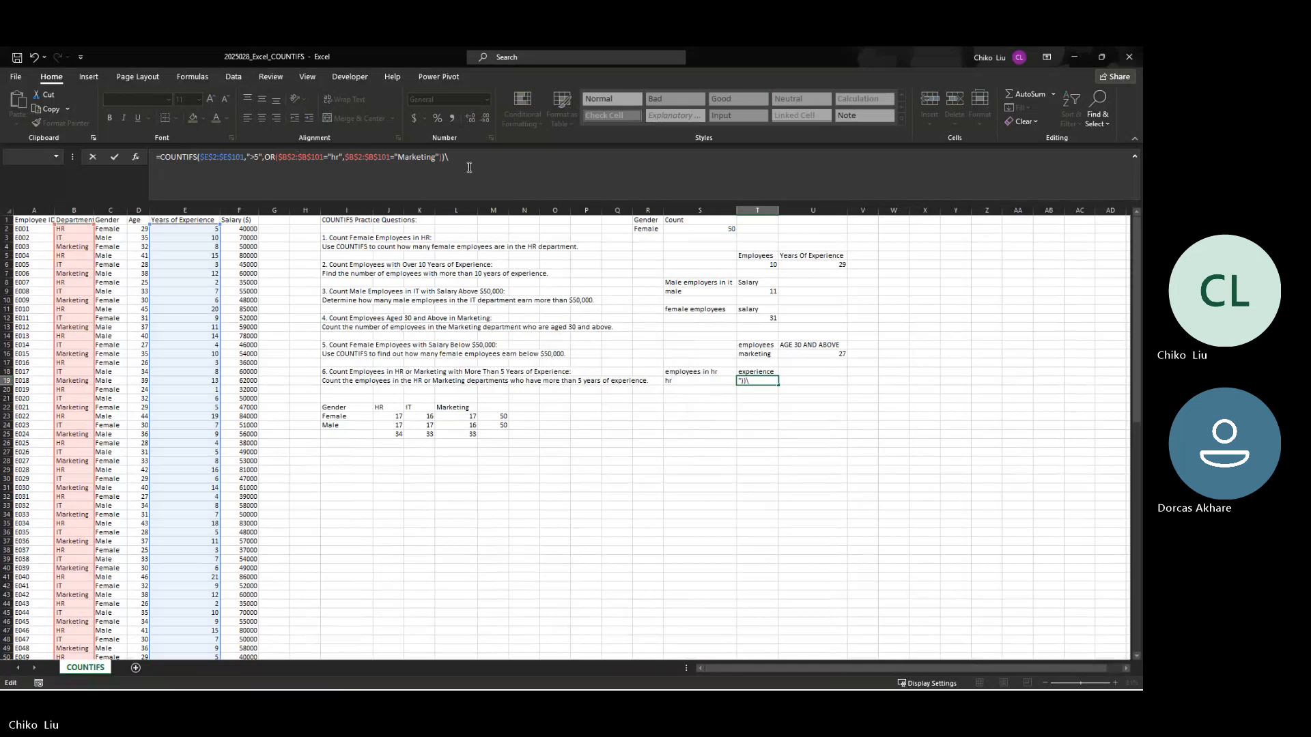
pyautogui.press('BackSpace')
pyautogui.press('Return')
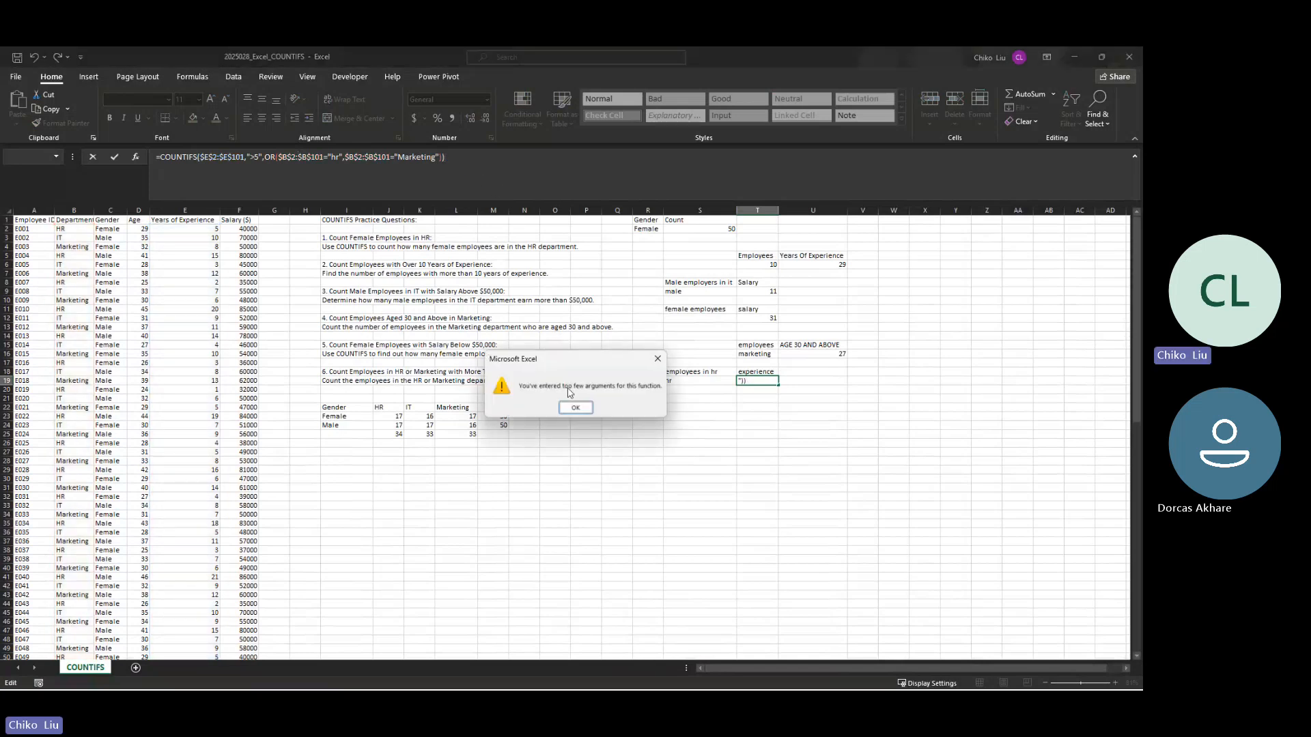
pyautogui.click(575, 407)
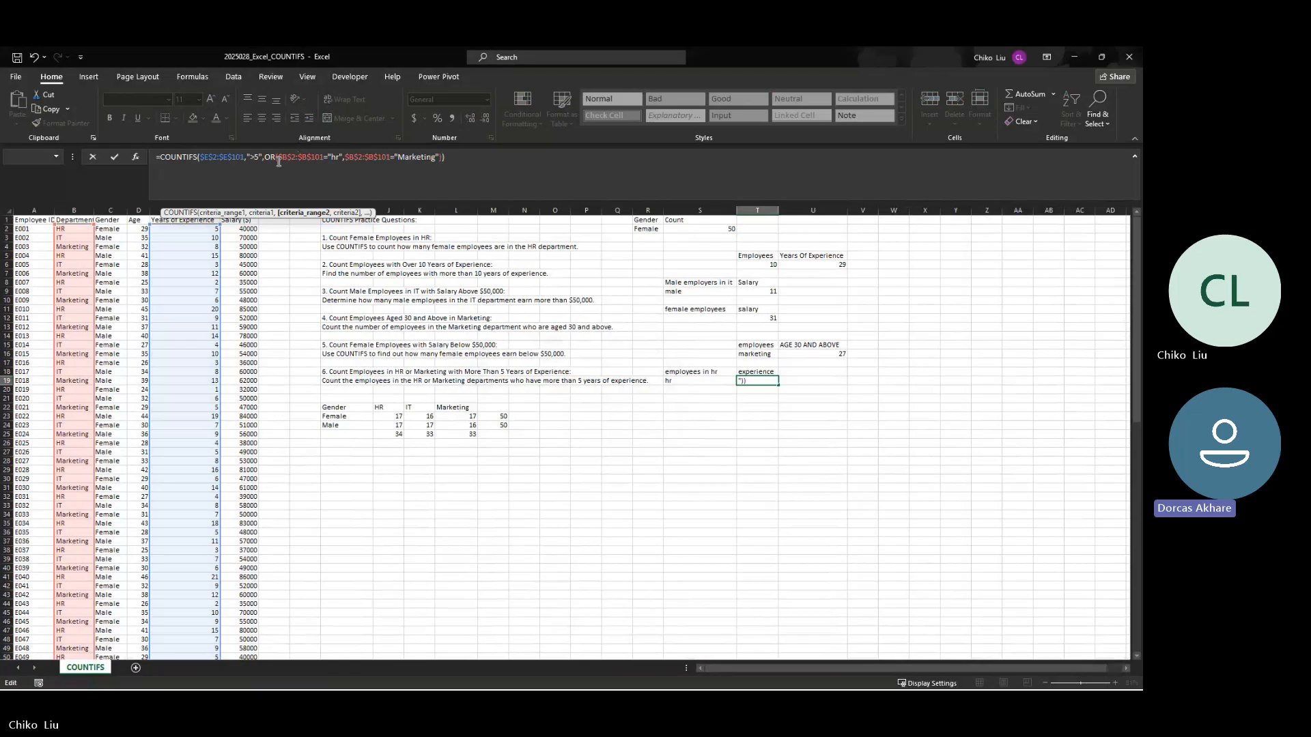
# Step: Remove the OR wrapper from the T19 formula and restore $B$2:$B$101,"hr" as a comma-separated range and criterion
pyautogui.click(328, 158)
pyautogui.press('BackSpace')
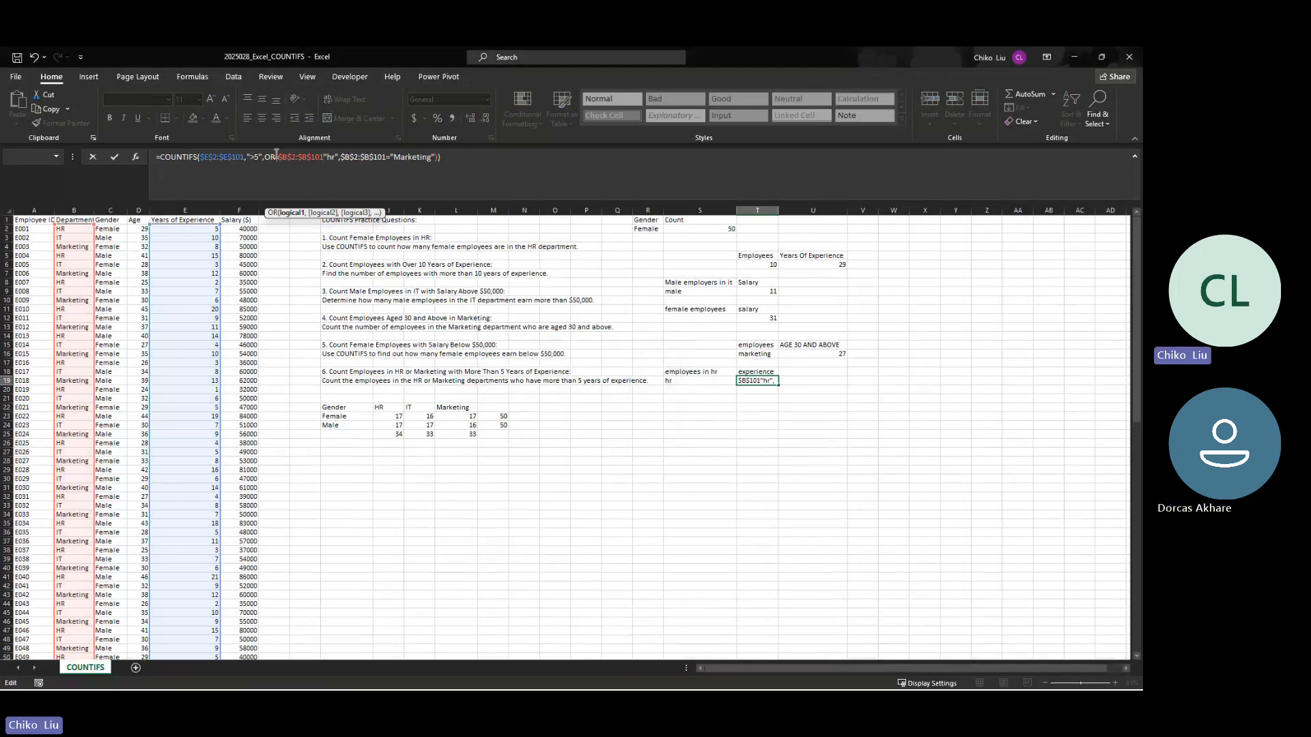
pyautogui.moveTo(267, 155)
pyautogui.mouseDown()
pyautogui.moveTo(434, 157)
pyautogui.moveTo(280, 160)
pyautogui.mouseUp()
pyautogui.press('BackSpace')
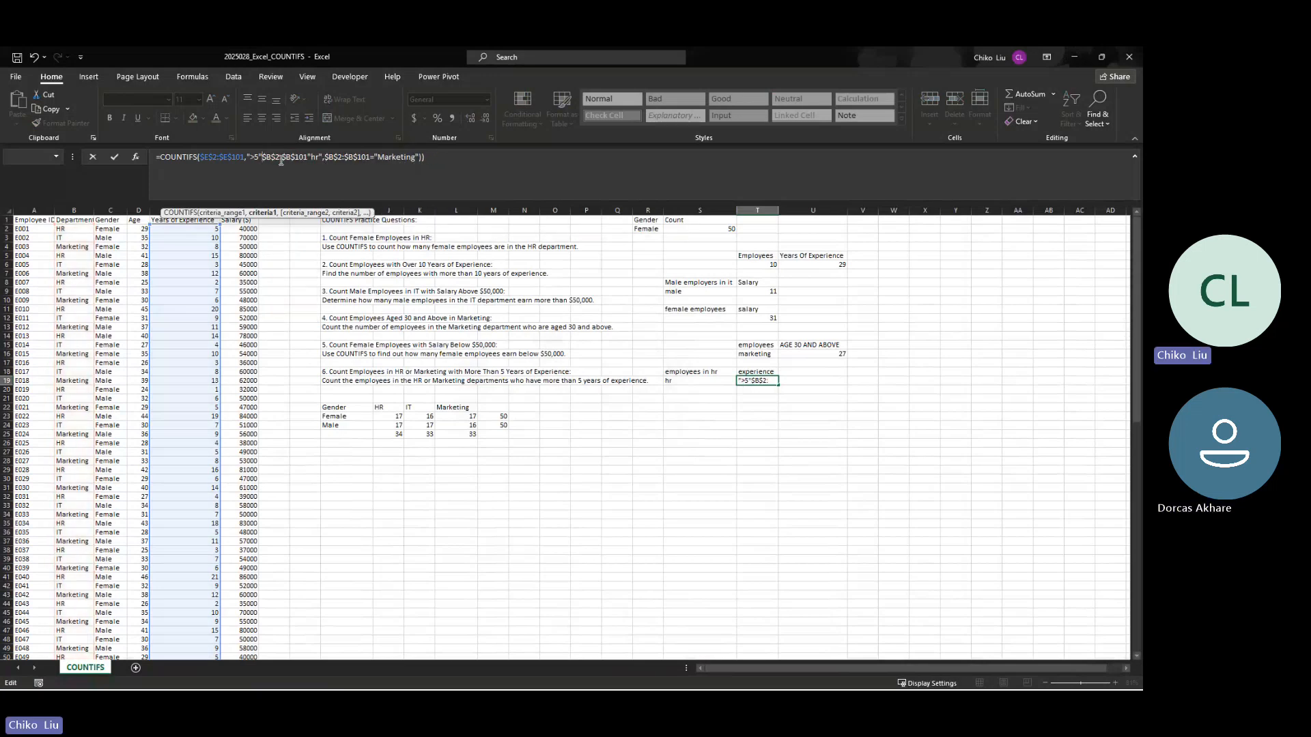
pyautogui.write(',')
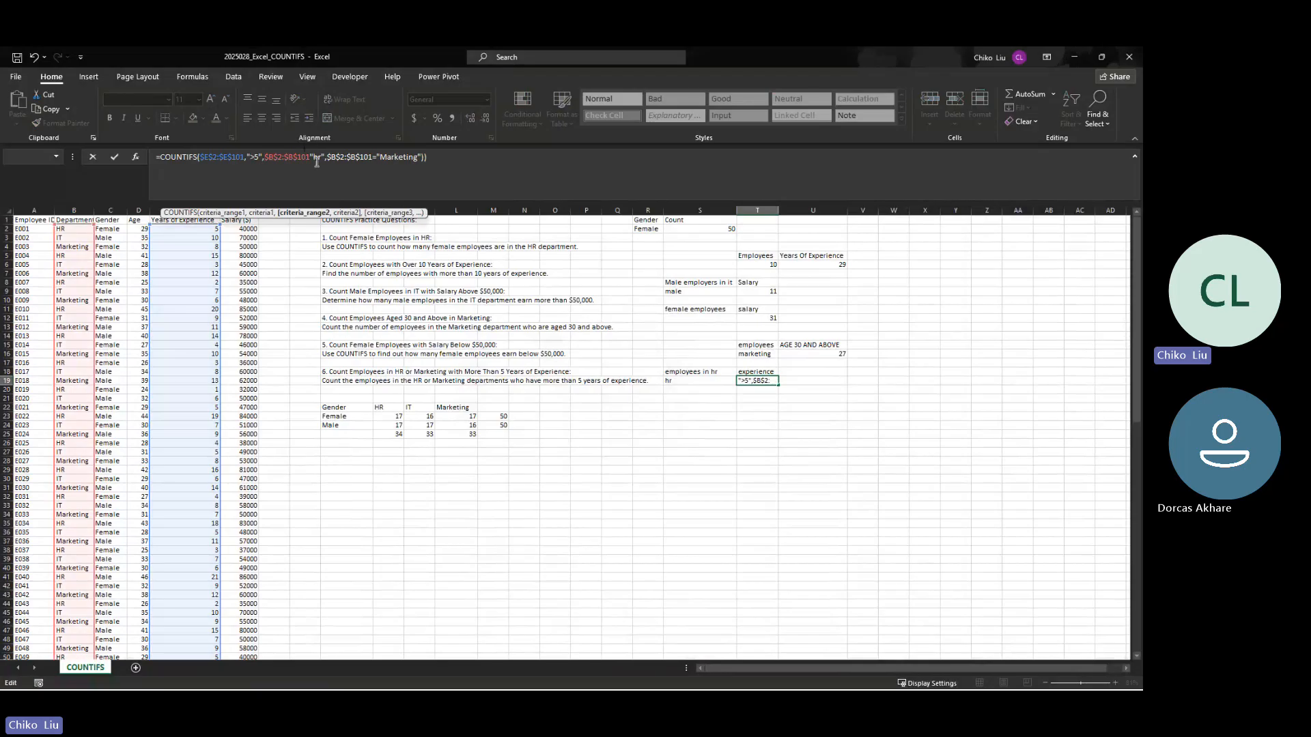
pyautogui.click(311, 156)
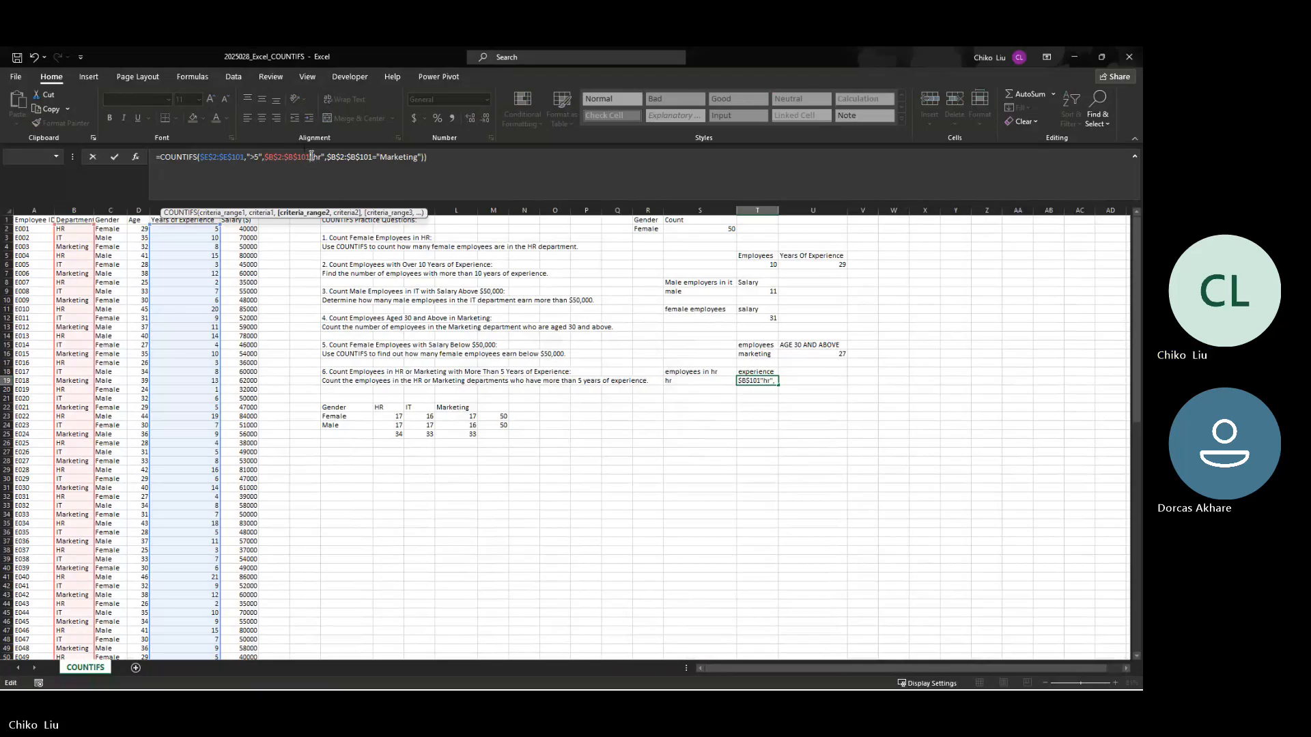
pyautogui.write(',')
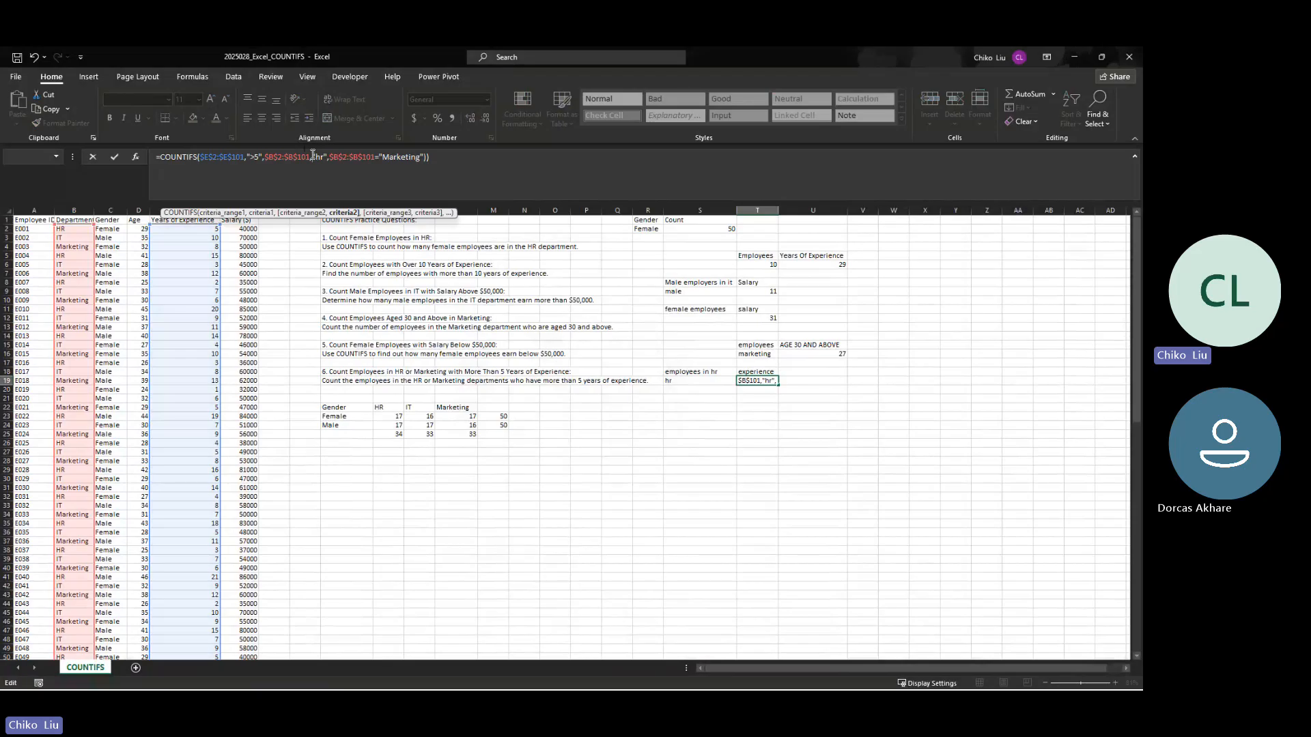
# Step: Remove the "hr" criterion and the repeated department range from T19, so "Marketing" directly follows the first department range
pyautogui.moveTo(330, 157); pyautogui.dragTo(380, 161)
pyautogui.press('BackSpace')
pyautogui.press('BackSpace')
pyautogui.press('BackSpace')
pyautogui.press('BackSpace')
pyautogui.press('BackSpace')
pyautogui.press('BackSpace')
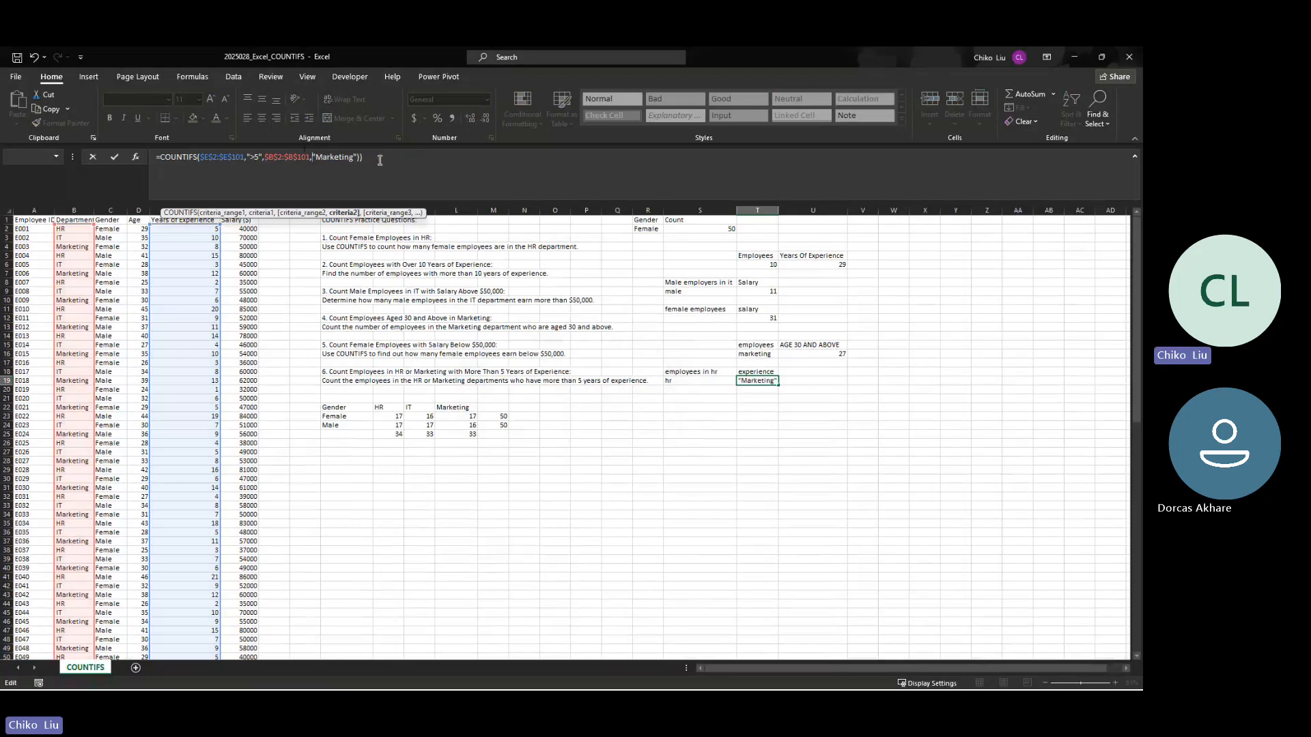
# Step: Try OR("hr","Marketing") as the department criterion in the T19 formula and enter it
pyautogui.write('o')
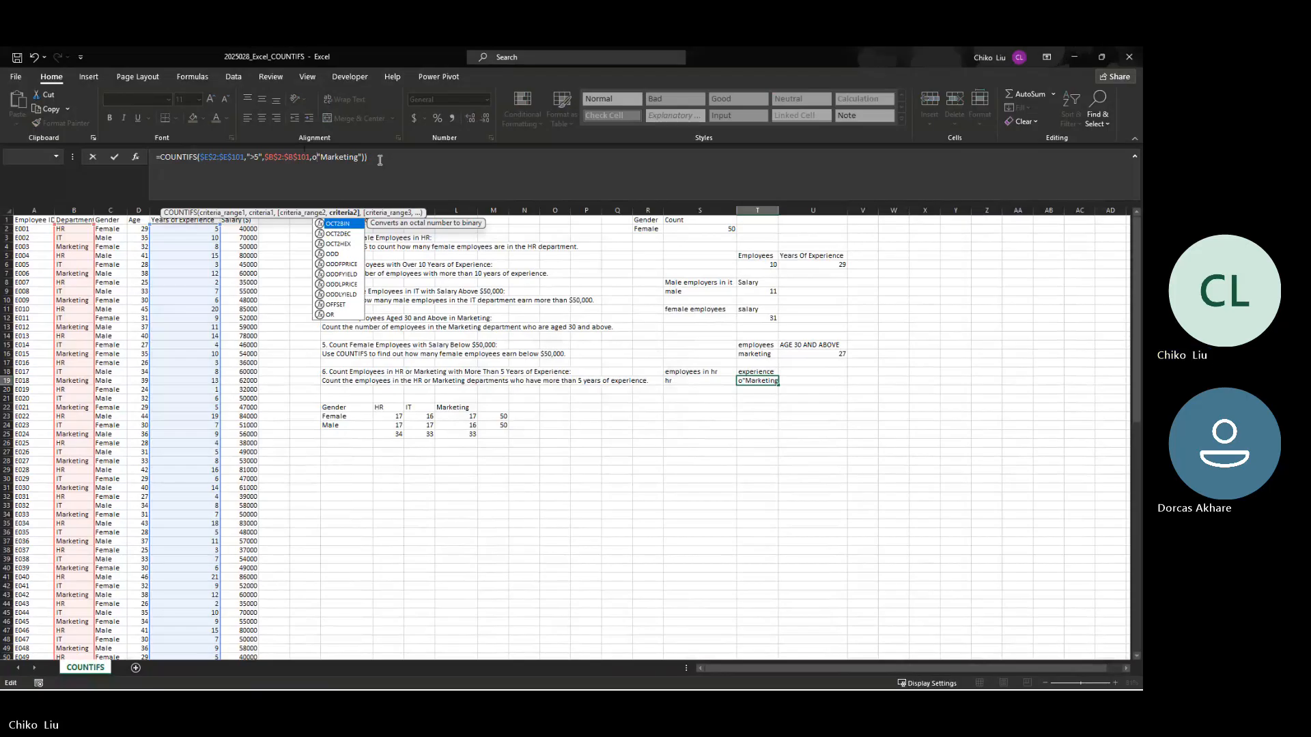
pyautogui.write('r')
pyautogui.press('Tab')
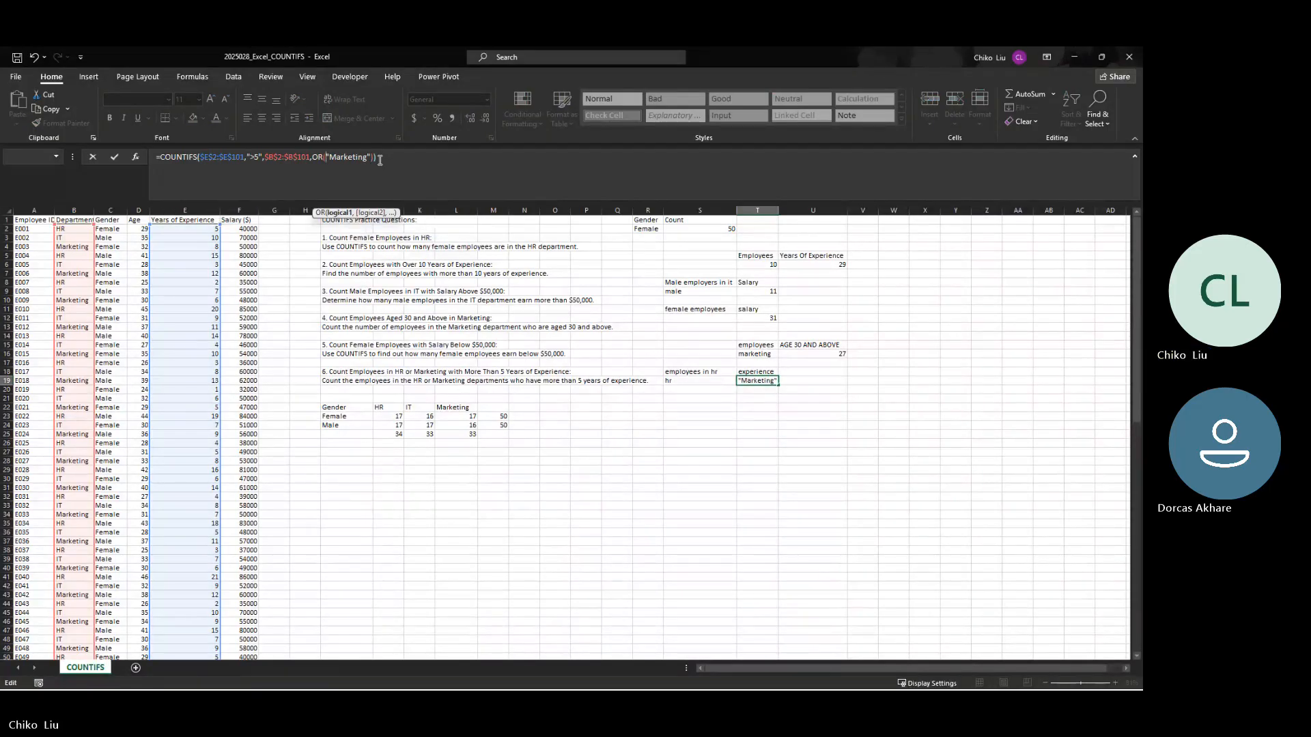
pyautogui.write('hr",')
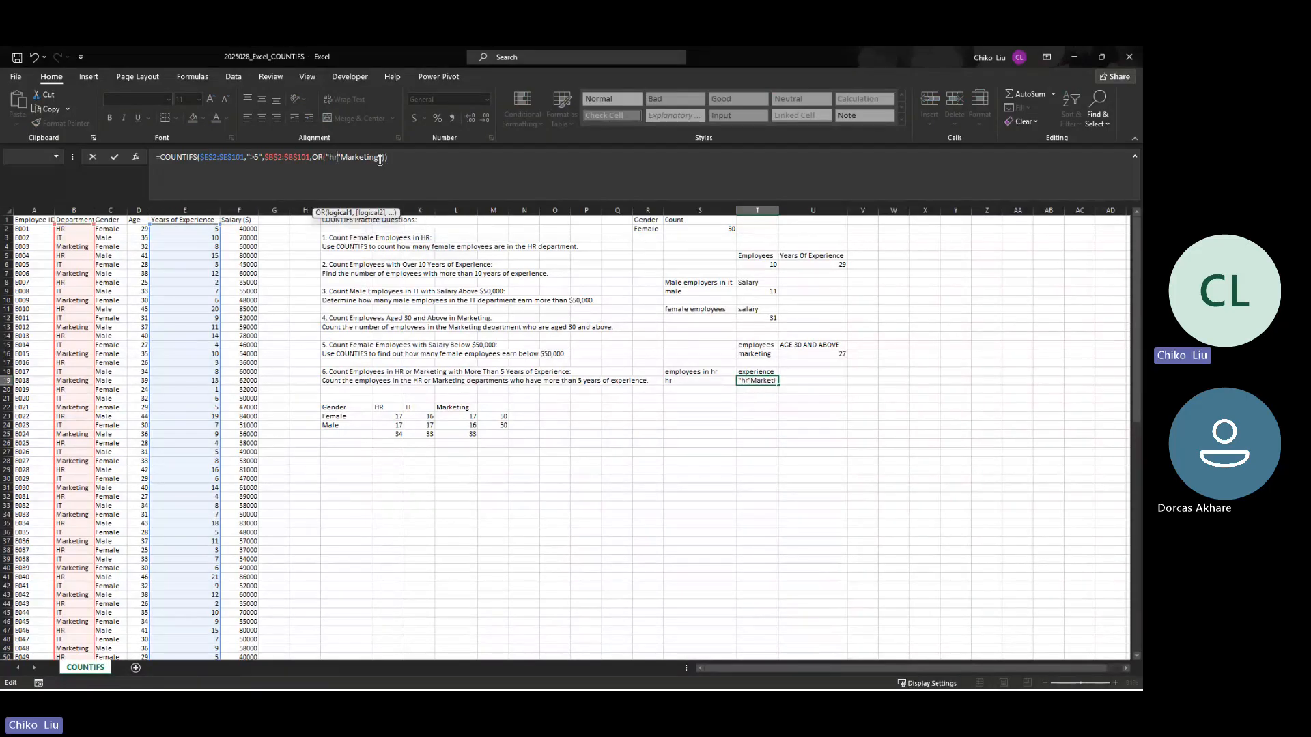
pyautogui.hotkey('ctrl', 'Return')
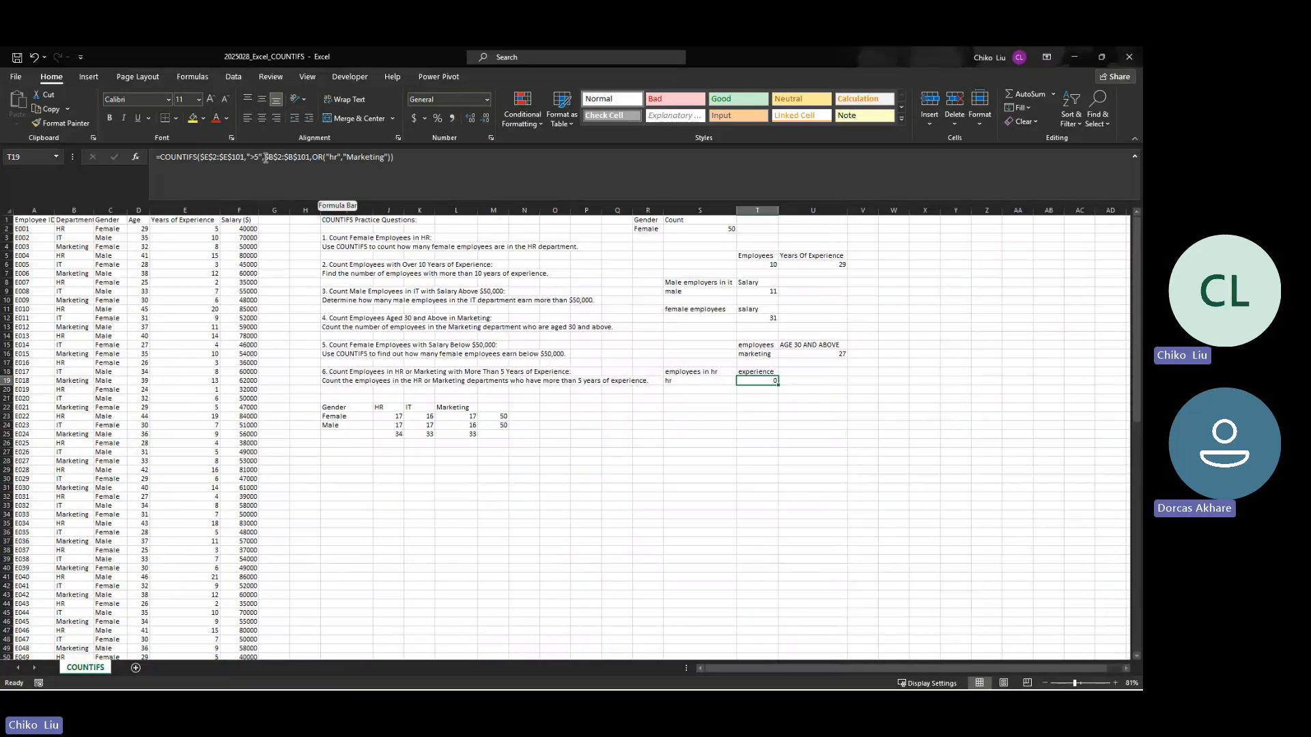
# Step: Strip the OR function and the "Marketing" criterion from T19, then enter the formula with "hr" as the only department criterion
pyautogui.click(326, 158)
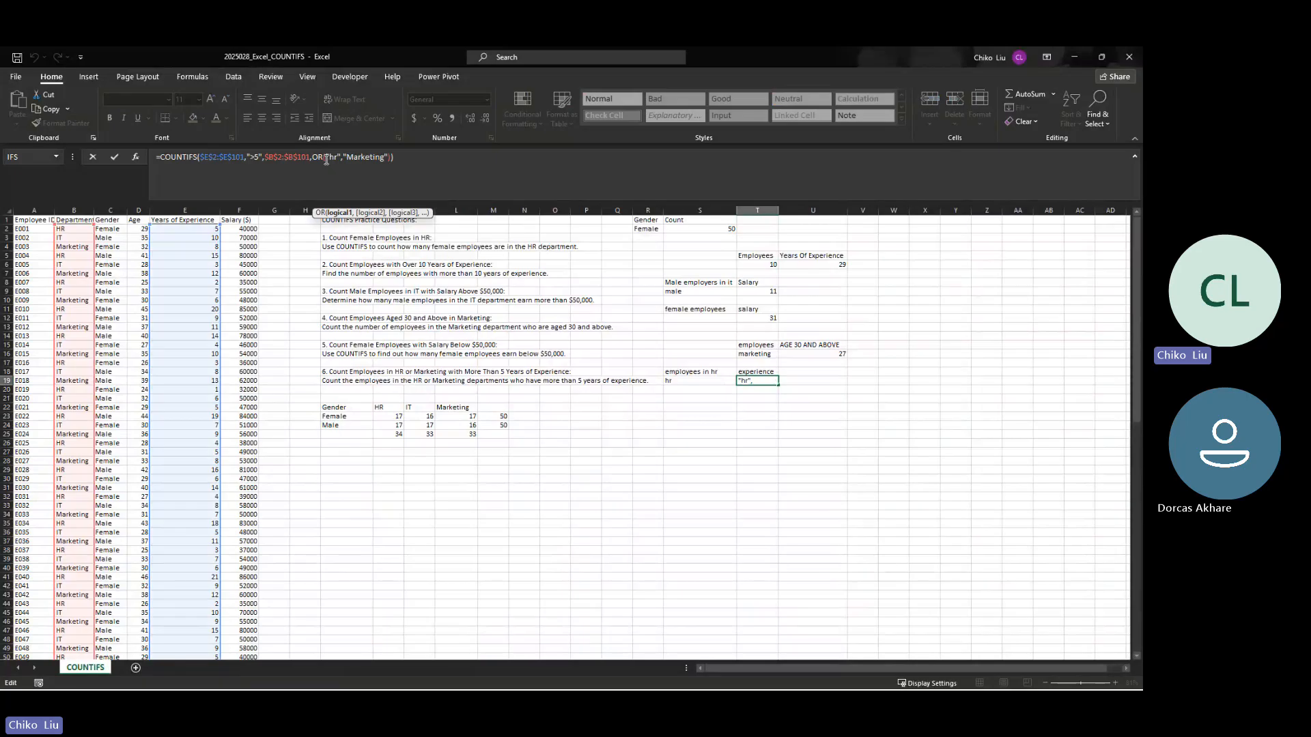
pyautogui.press('BackSpace')
pyautogui.press('BackSpace')
pyautogui.press('BackSpace')
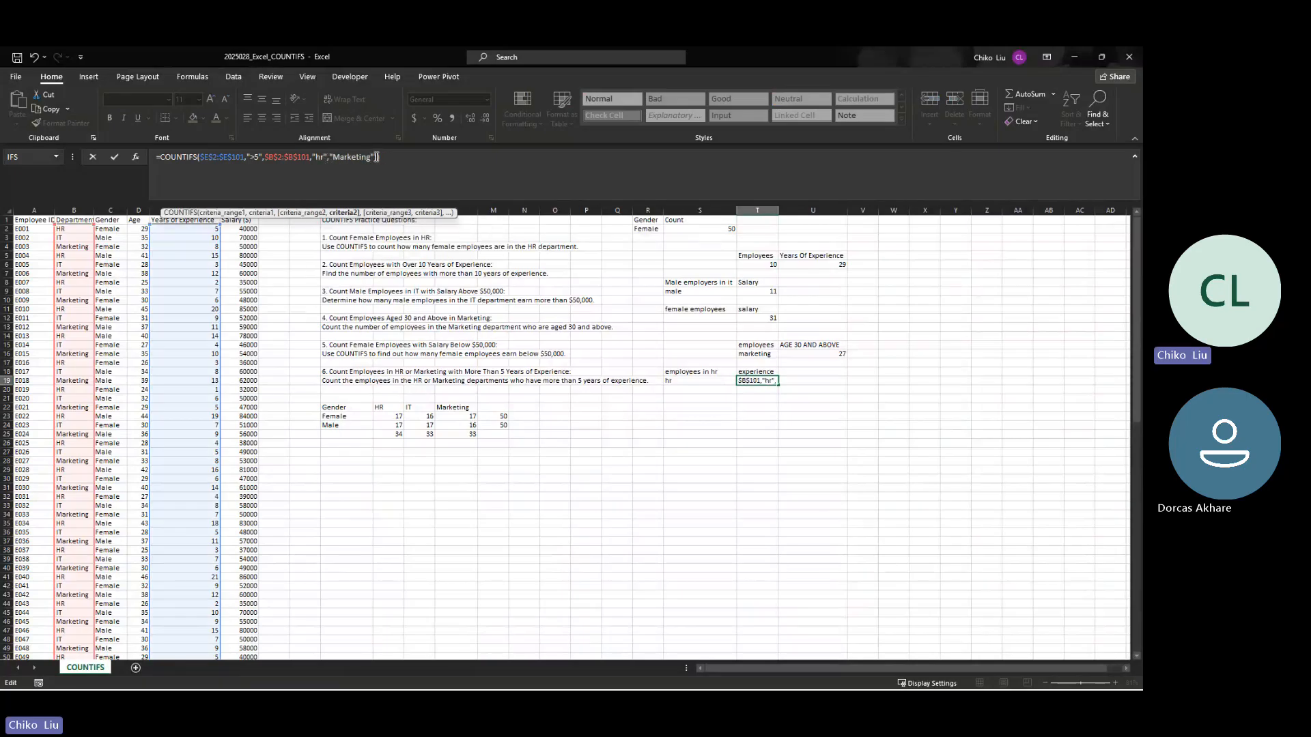
pyautogui.press('BackSpace')
pyautogui.press('BackSpace')
pyautogui.press('BackSpace')
pyautogui.press('BackSpace')
pyautogui.press('BackSpace')
pyautogui.press('BackSpace')
pyautogui.press('BackSpace')
pyautogui.press('BackSpace')
pyautogui.press('BackSpace')
pyautogui.press('BackSpace')
pyautogui.press('BackSpace')
pyautogui.press('BackSpace')
pyautogui.write(')')
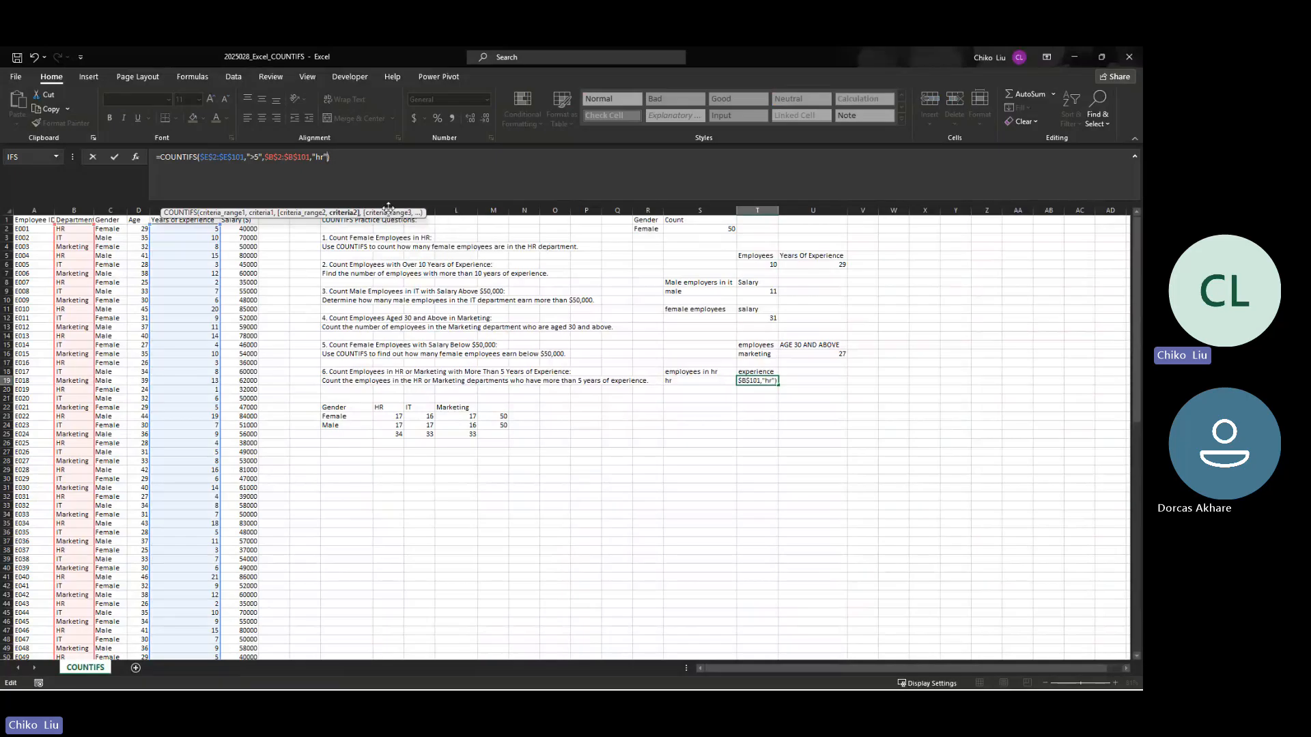
pyautogui.click(351, 157)
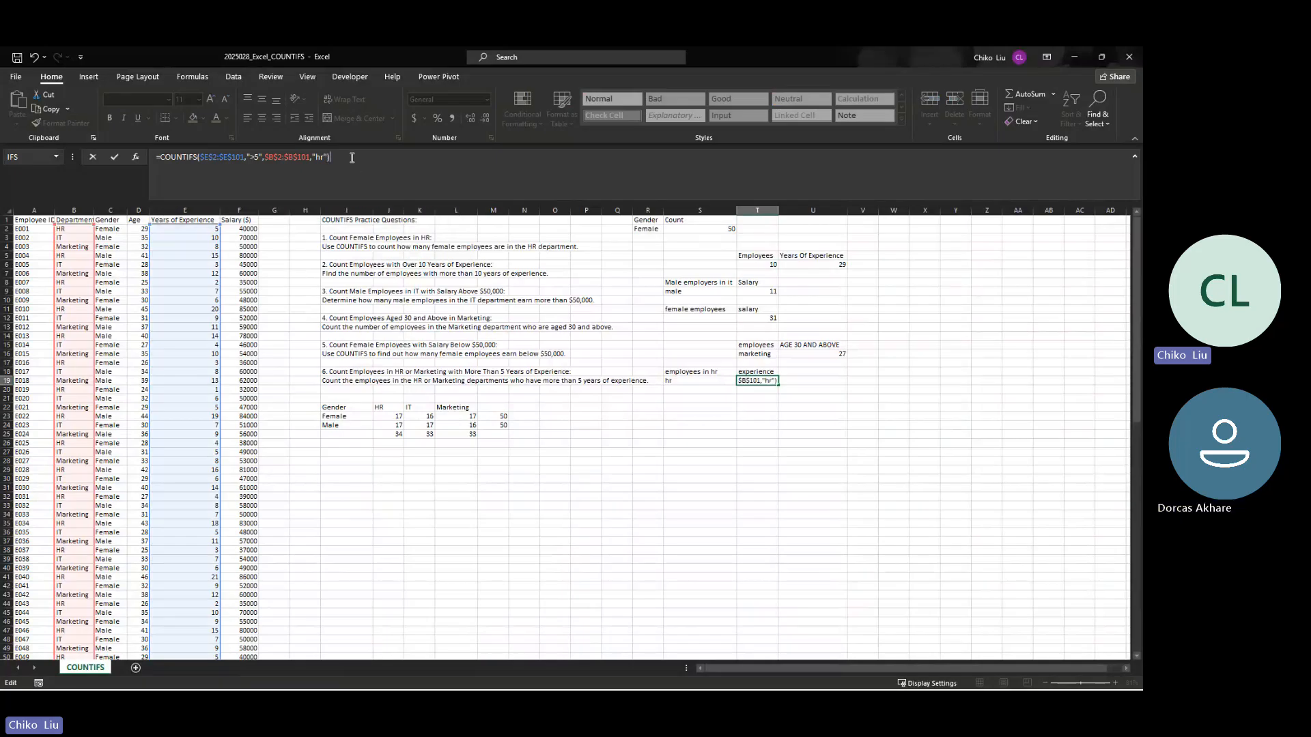
pyautogui.press('Return')
pyautogui.press('Up')
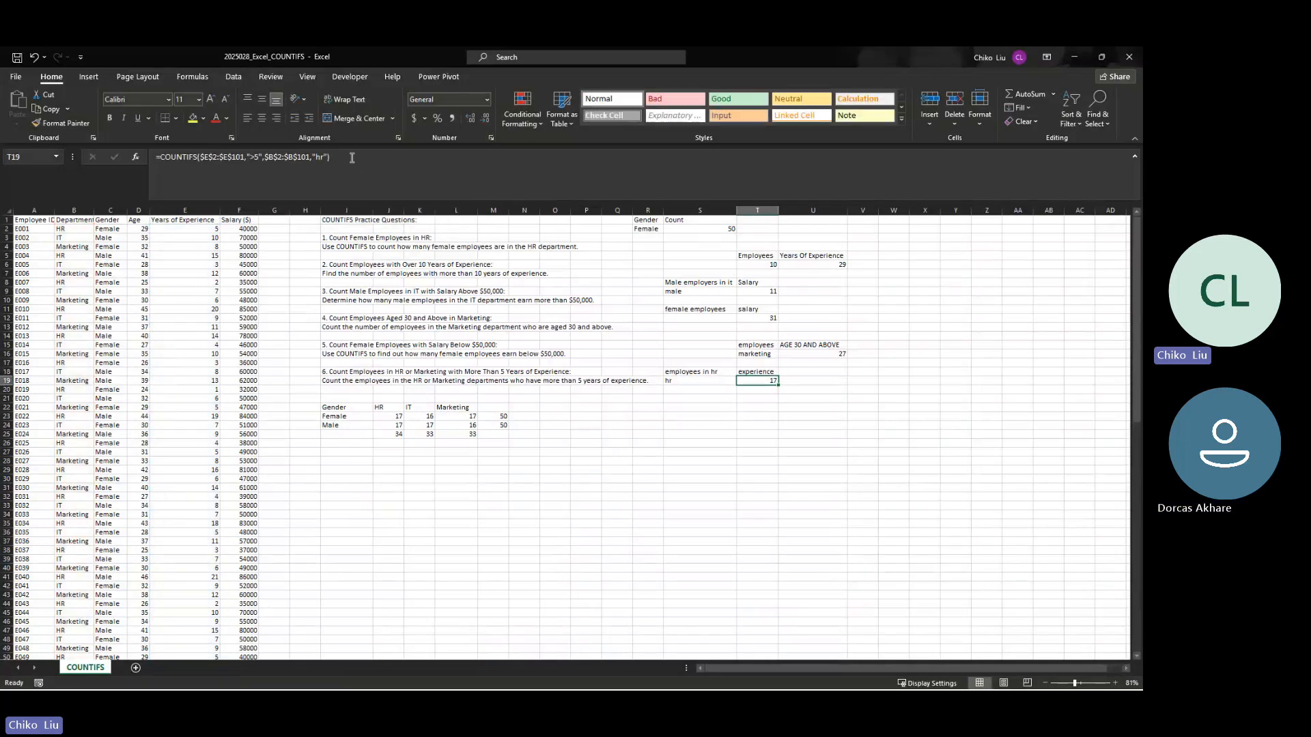
# Step: Append a plus sign and a copy of the COUNTIFS($E$2:$E$101,">5",$B$2:$B$101,"hr") expression to the T19 formula
pyautogui.click(352, 157)
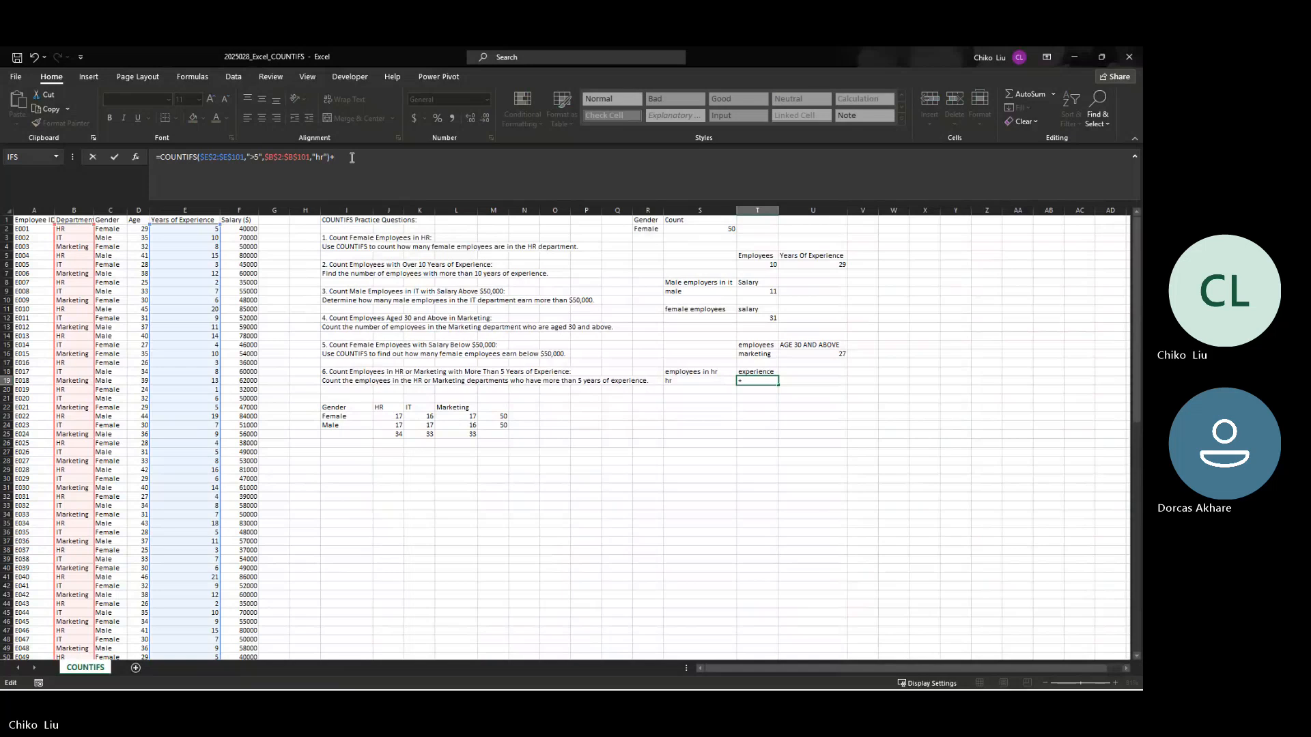
pyautogui.write('+')
pyautogui.press('Left')
pyautogui.press('Left')
pyautogui.press('Left')
pyautogui.press('Left')
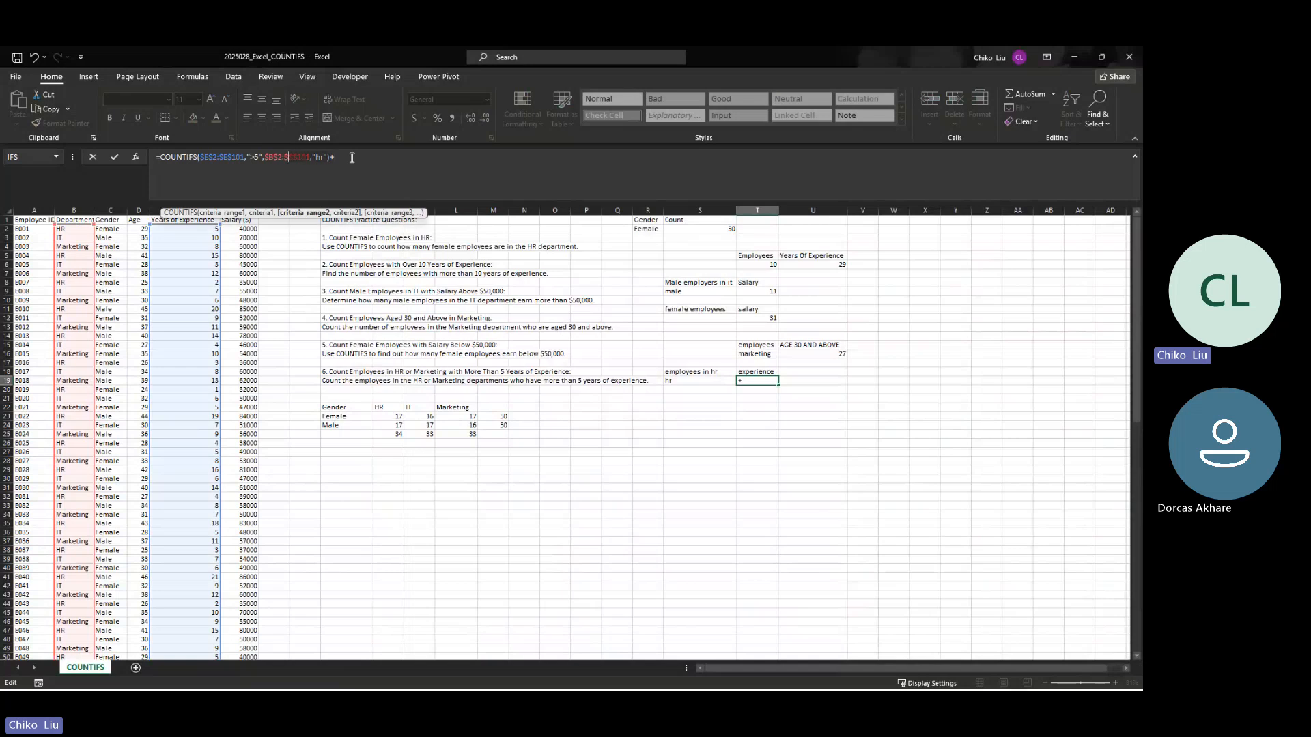
pyautogui.press('Left')
pyautogui.press('Left')
pyautogui.press('Left')
pyautogui.press('Left')
pyautogui.press('Left')
pyautogui.press('Left')
pyautogui.press('Left')
pyautogui.press('Left')
pyautogui.press('Left')
pyautogui.press('Left')
pyautogui.press('Left')
pyautogui.press('Left')
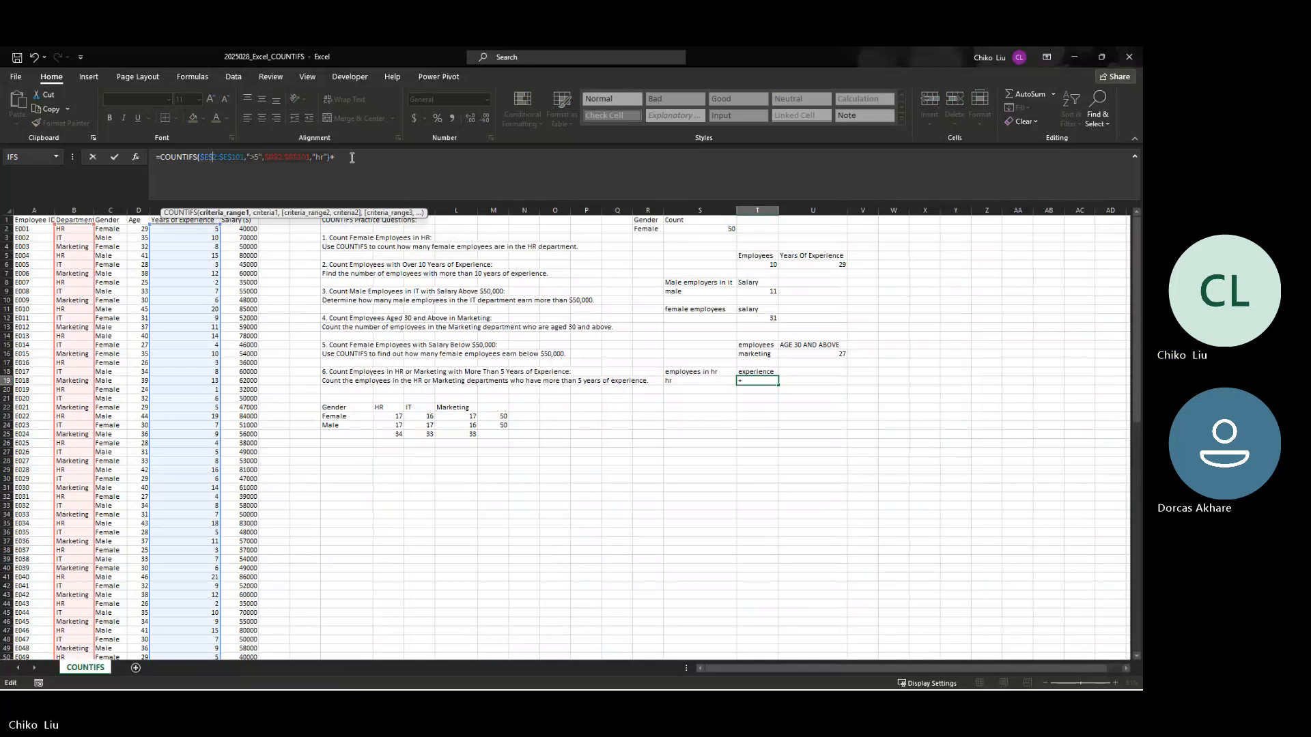
pyautogui.press('Left')
pyautogui.press('Left')
pyautogui.press('Left')
pyautogui.press('Left')
pyautogui.press('Left')
pyautogui.press('Left')
pyautogui.press('Left')
pyautogui.press('Left')
pyautogui.press('Left')
pyautogui.press('Left')
pyautogui.press('Left')
pyautogui.press('Left')
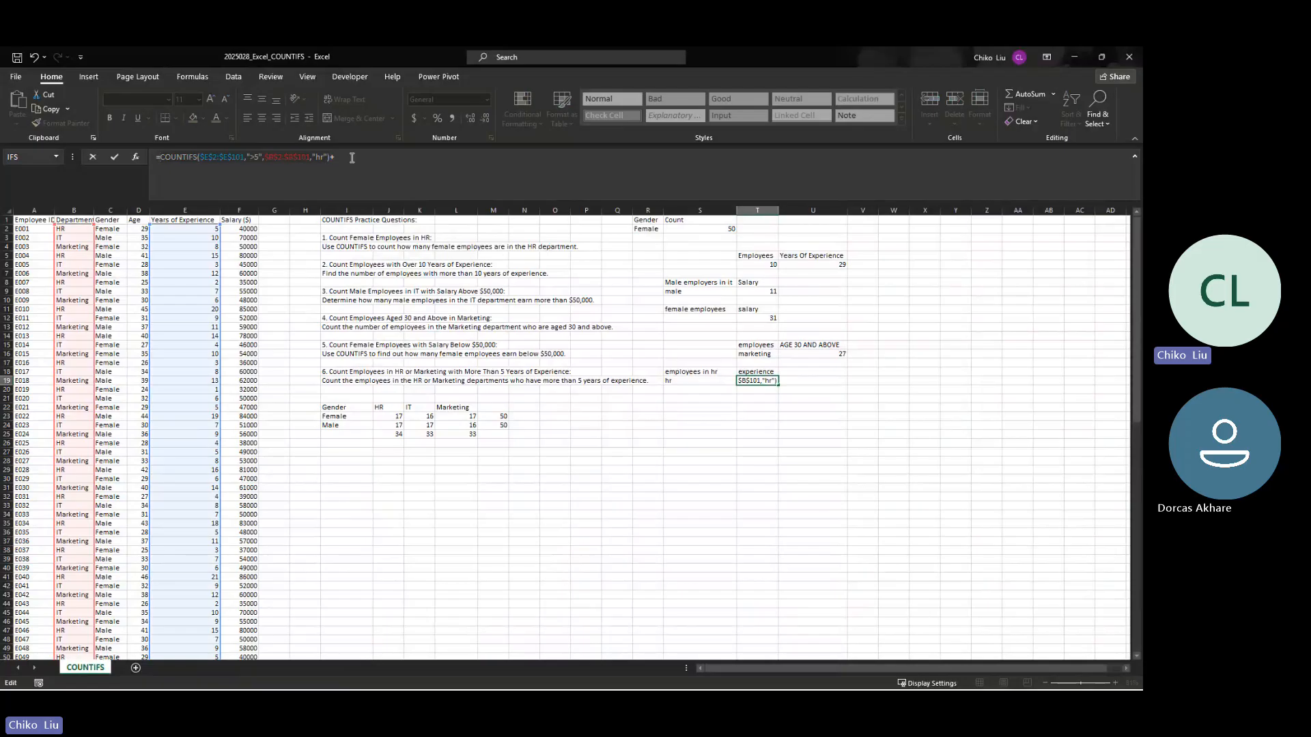
pyautogui.press('End')
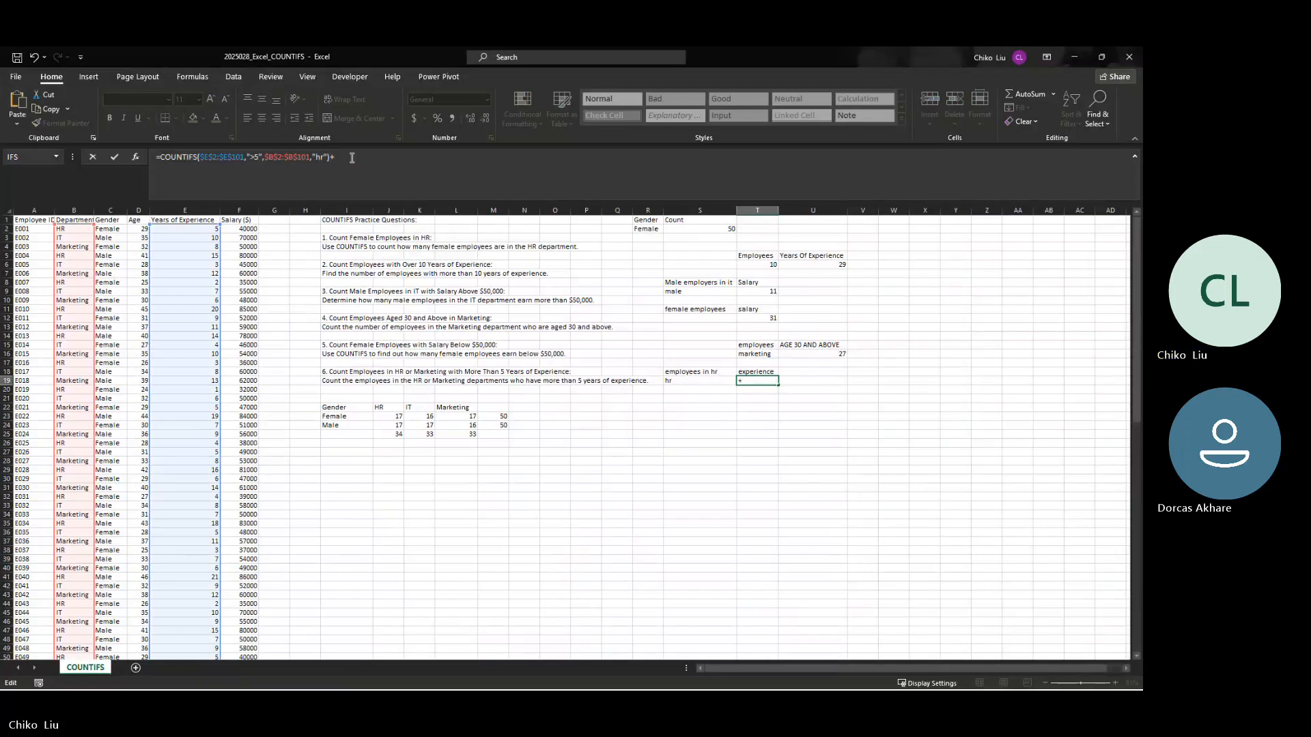
pyautogui.write('COUNTIFS($E$2:$E$101,">5",$B$2:$B$101,"hr")')
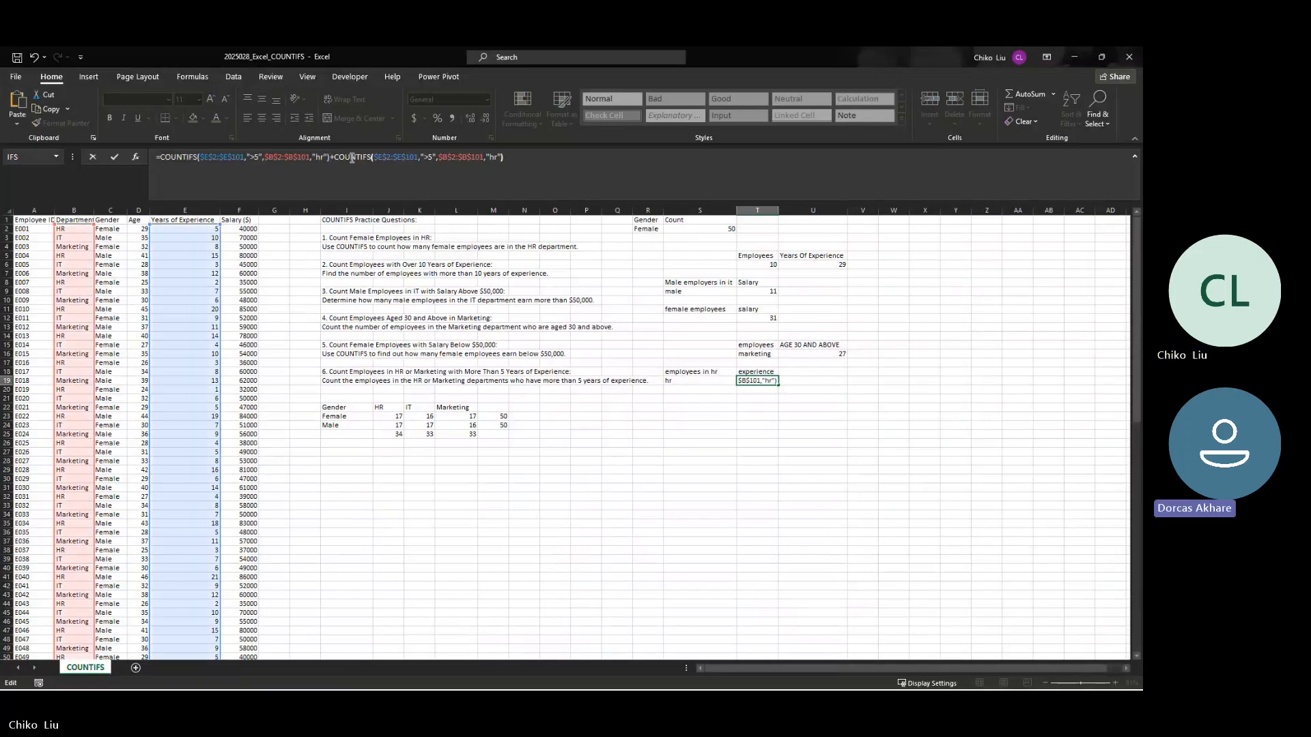
# Step: Replace "hr" with "marketing" in the second COUNTIFS of T19 and enter the formula
pyautogui.press('Left')
pyautogui.press('Left')
pyautogui.press('Left')
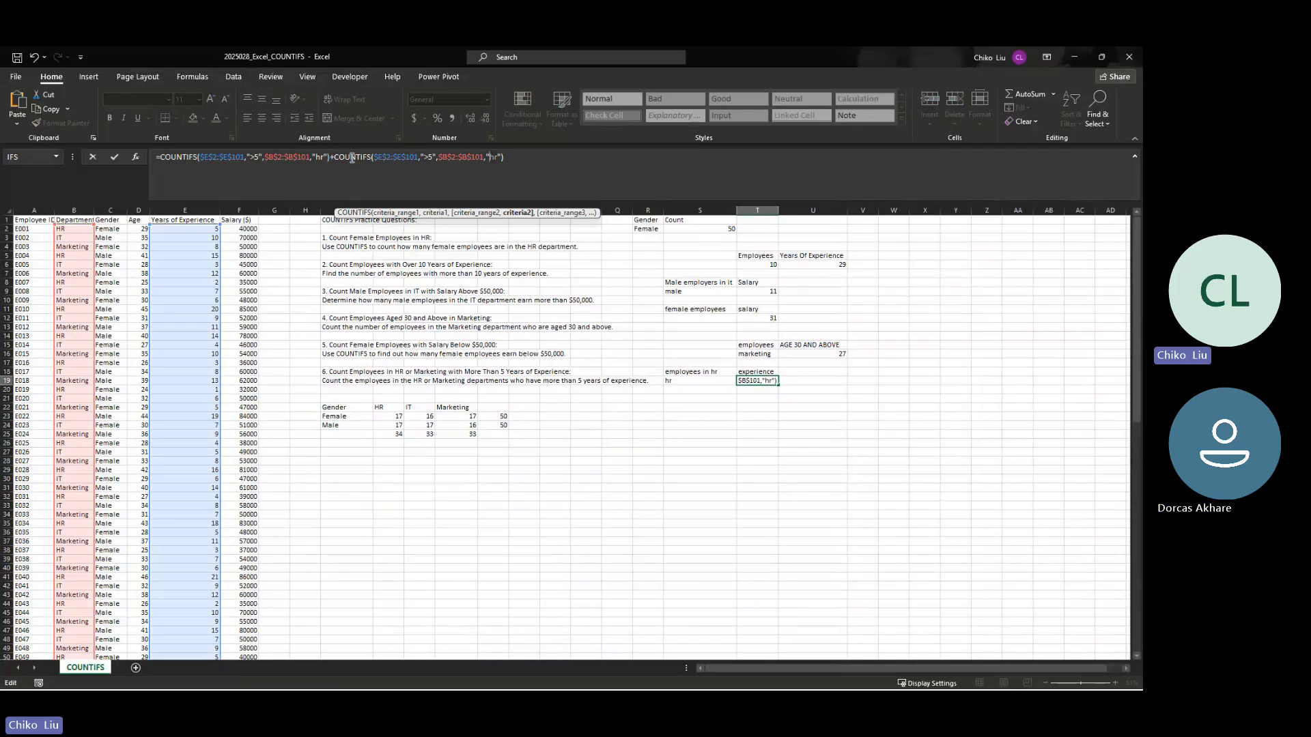
pyautogui.press('Delete')
pyautogui.press('Delete')
pyautogui.write('marketing')
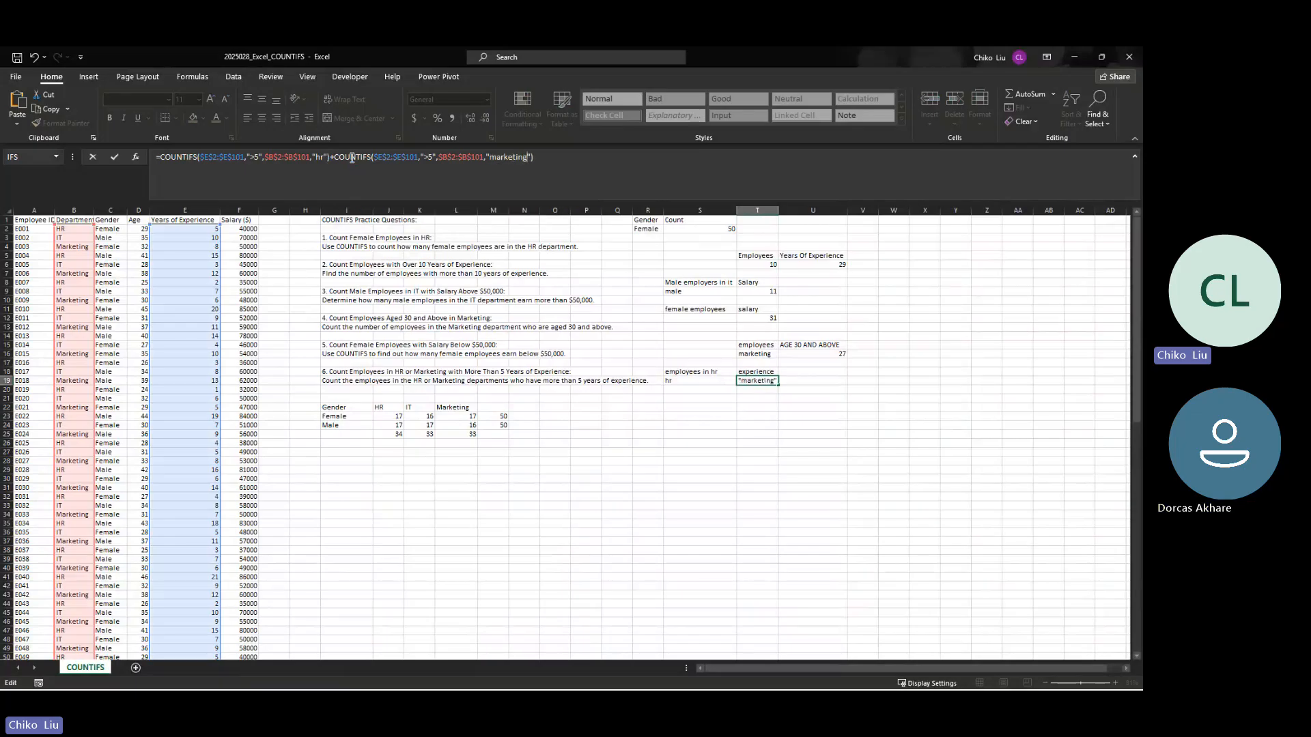
pyautogui.hotkey('ctrl', 'Return')
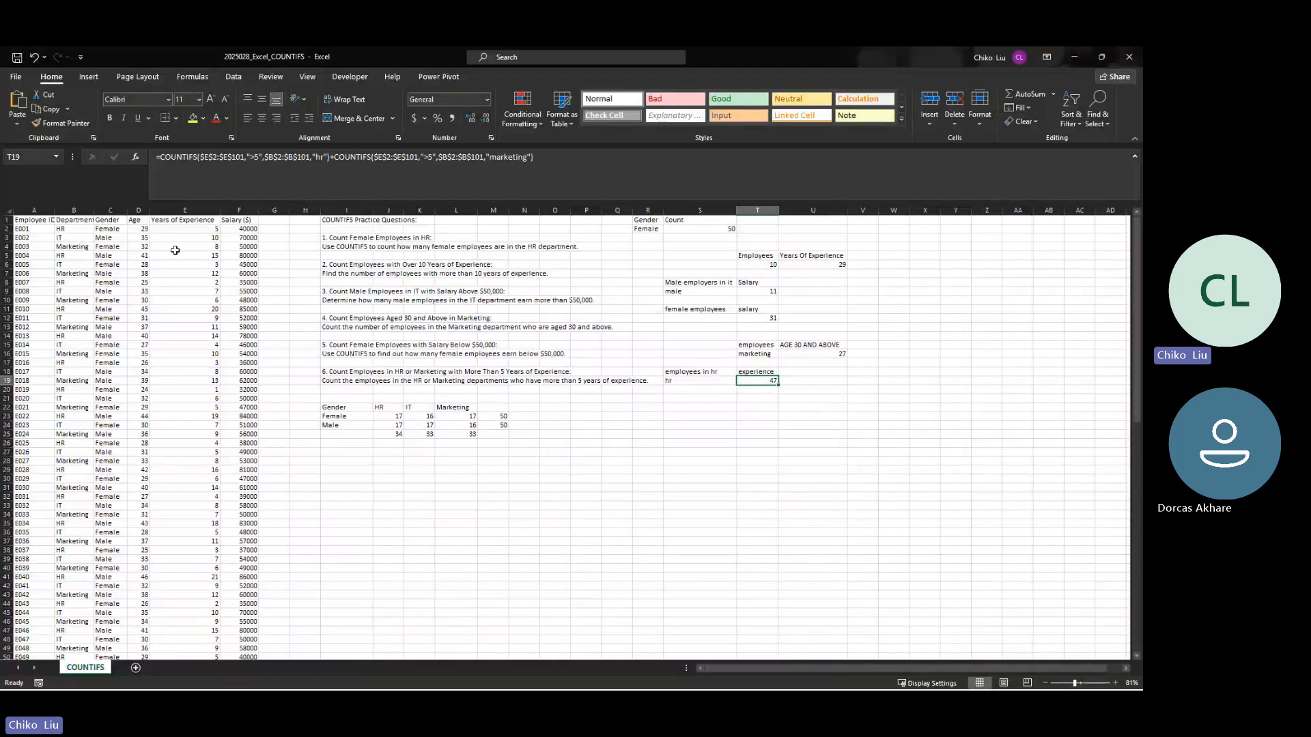
# Step: Add filters to the employee table's header row, from Employee ID to Salary ($)
pyautogui.moveTo(49, 213); pyautogui.dragTo(252, 219)
pyautogui.click(52, 220)
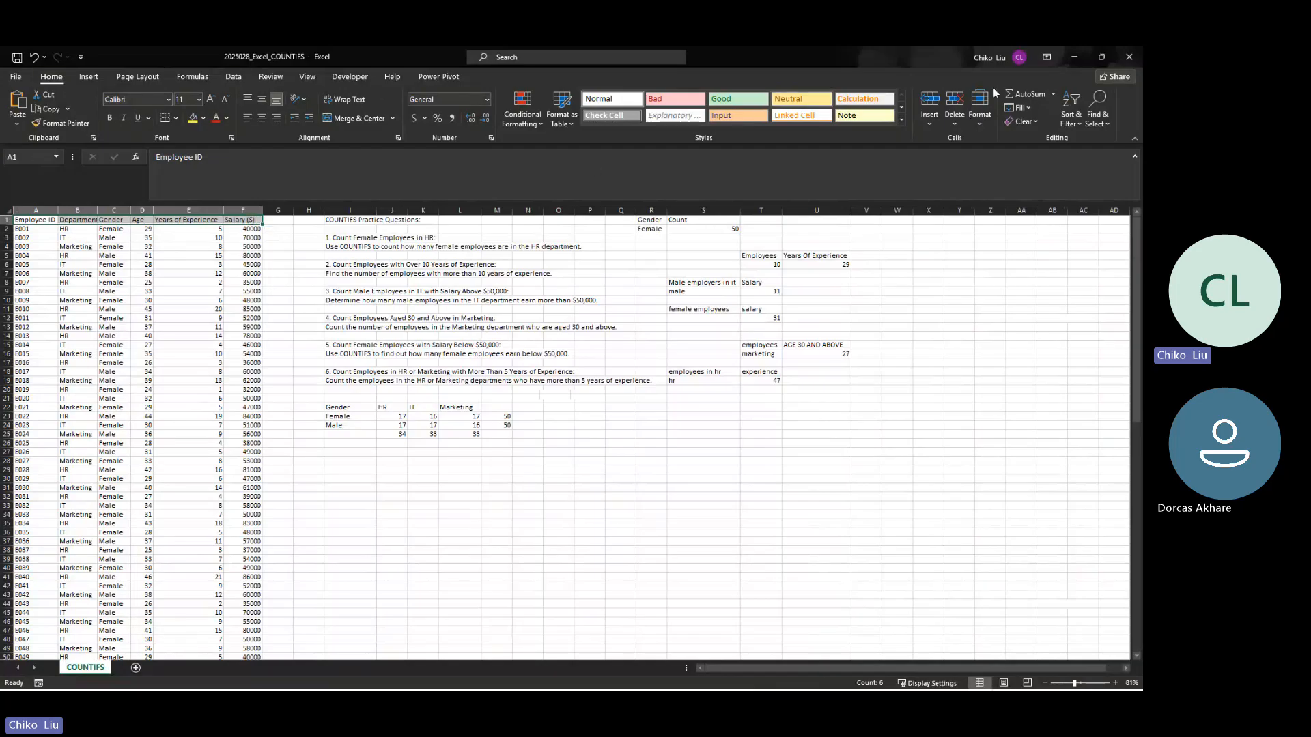
pyautogui.click(1071, 115)
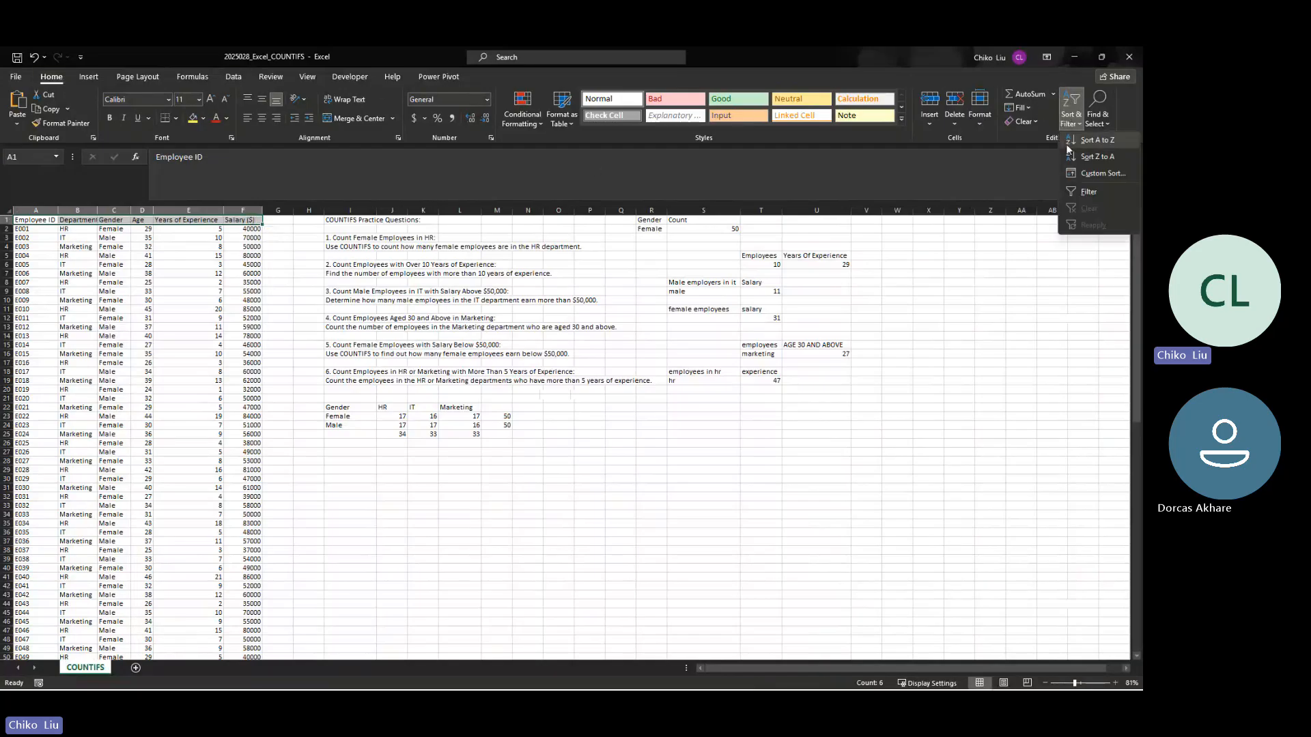
pyautogui.click(1088, 192)
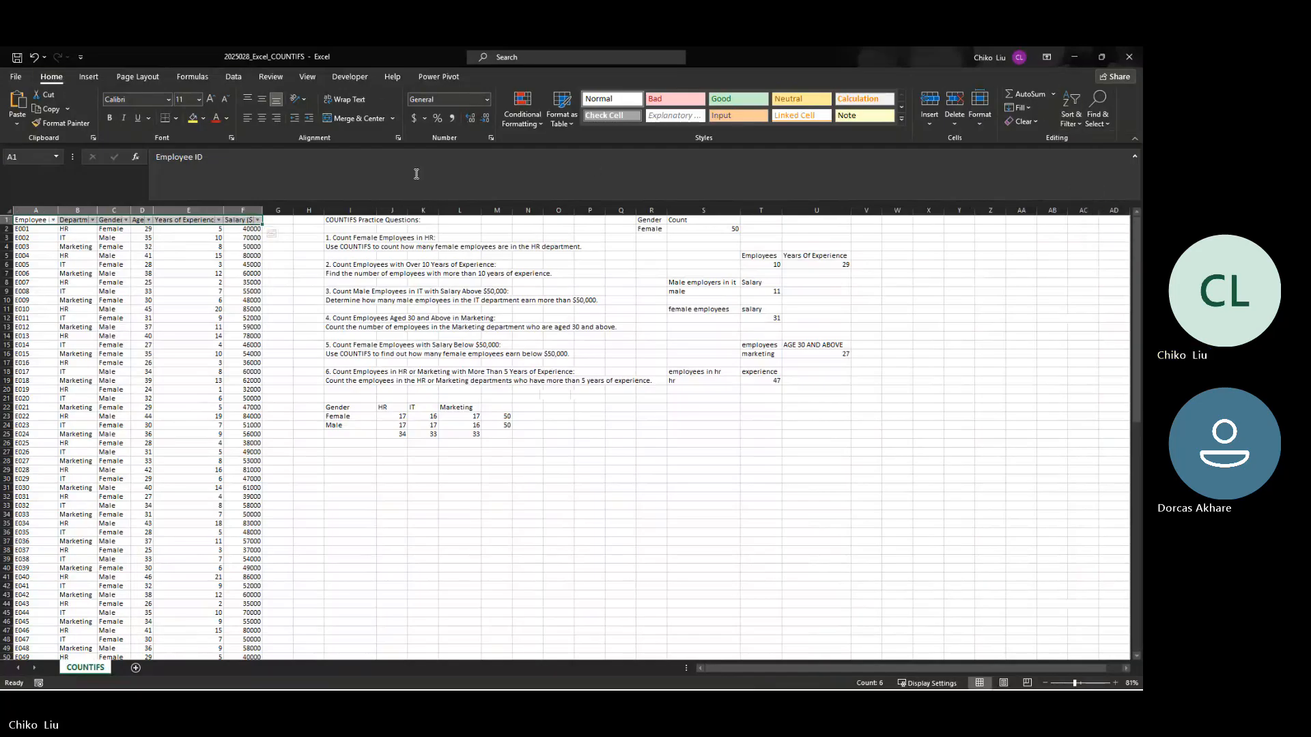
# Step: Autofit the Employee ID, Department, Age, Years of Experience and Salary columns to their contents
pyautogui.doubleClick(59, 210)
pyautogui.doubleClick(104, 211)
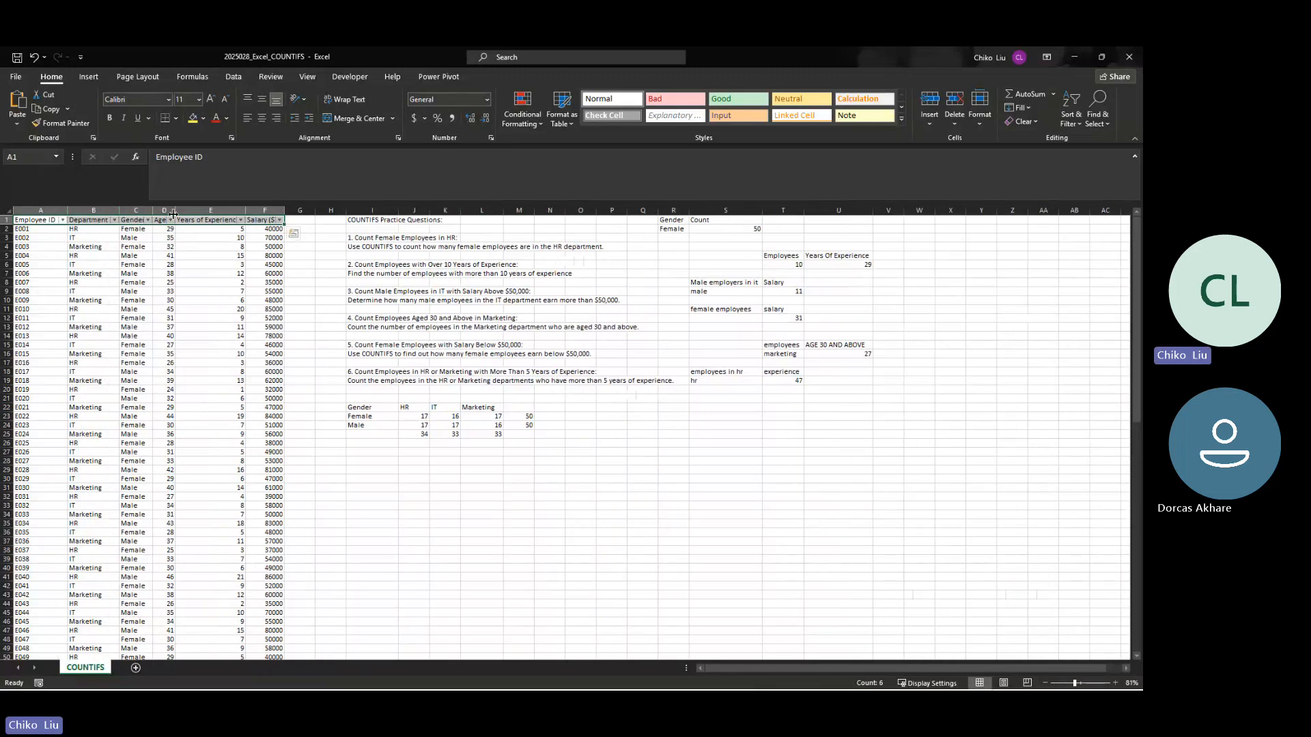
pyautogui.doubleClick(175, 211)
pyautogui.doubleClick(245, 211)
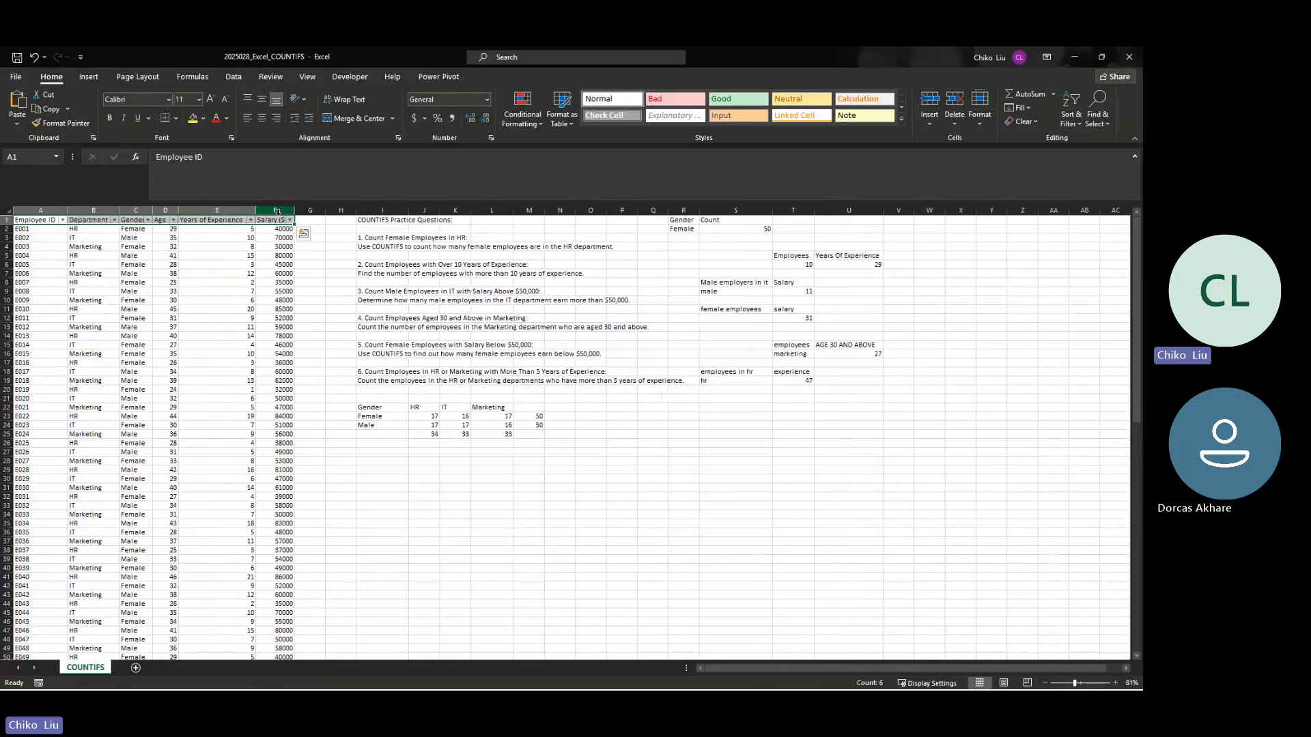
pyautogui.doubleClick(290, 211)
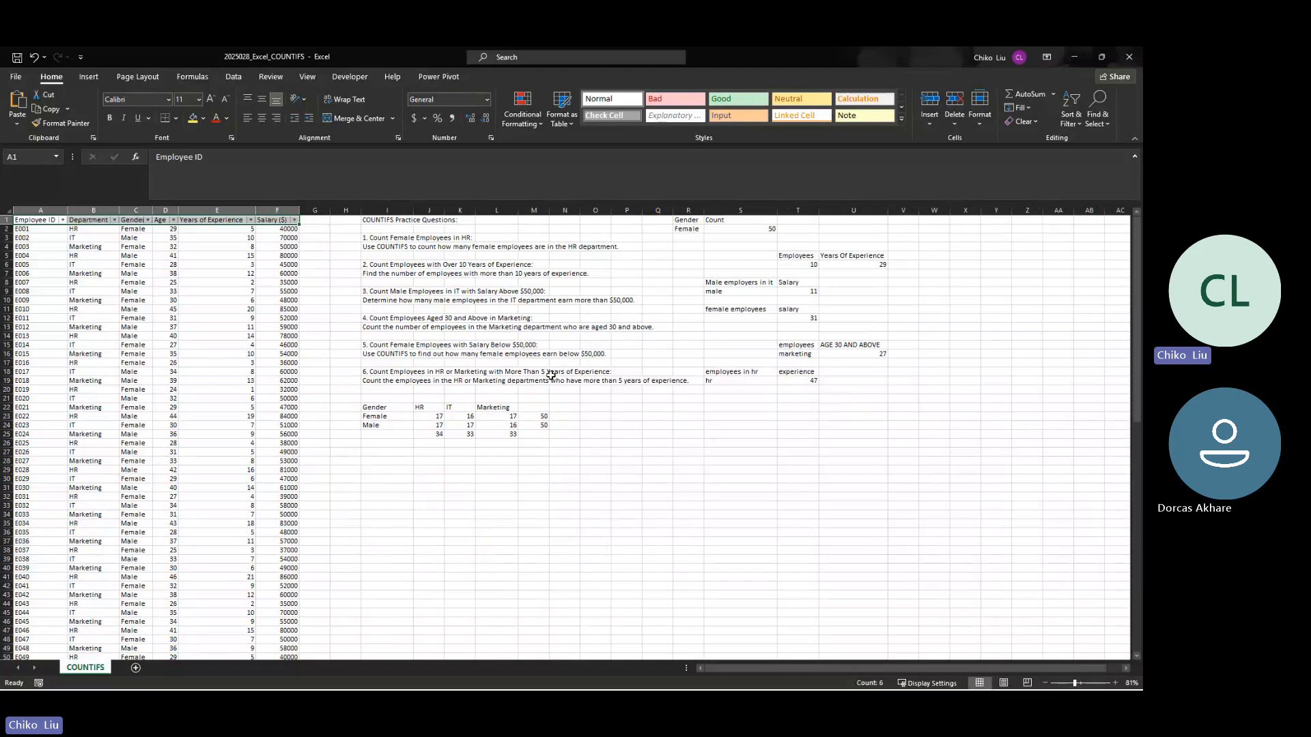
# Step: Filter Years of Experience to exclude the values 1, 2, 4 and 5
pyautogui.click(251, 247)
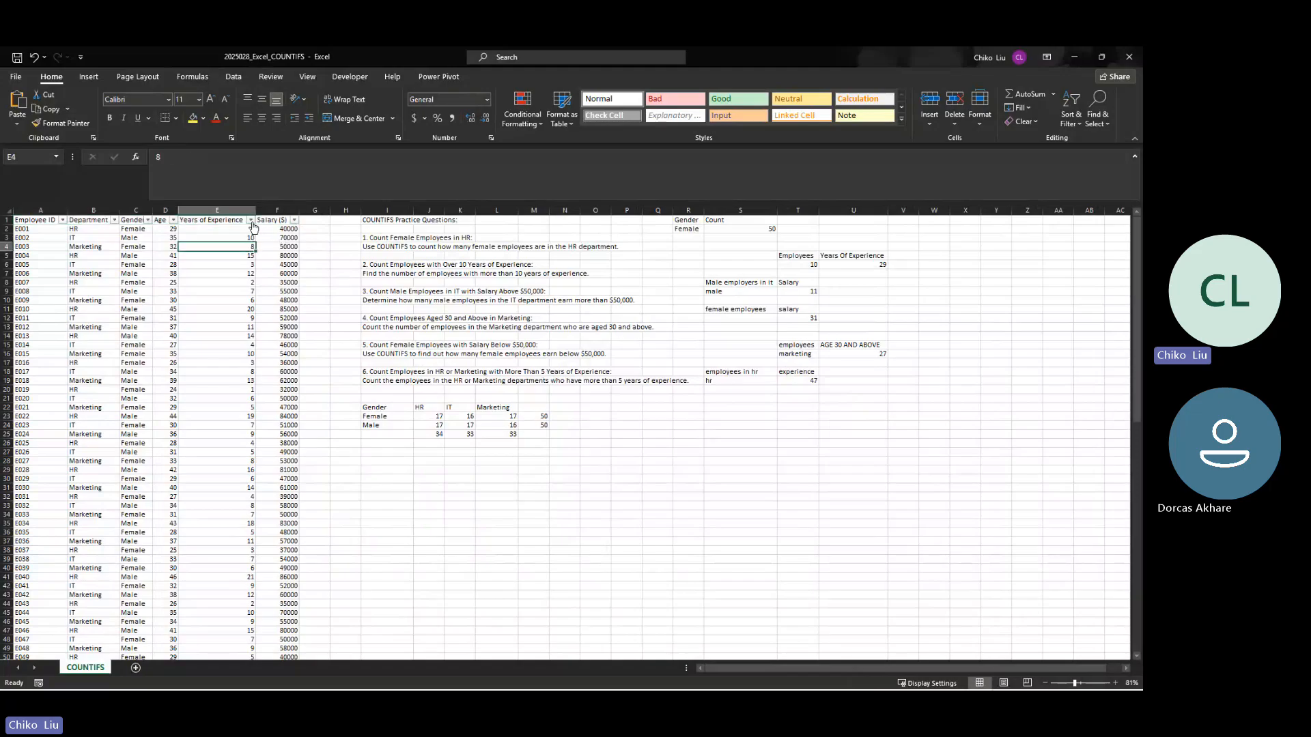
pyautogui.click(251, 220)
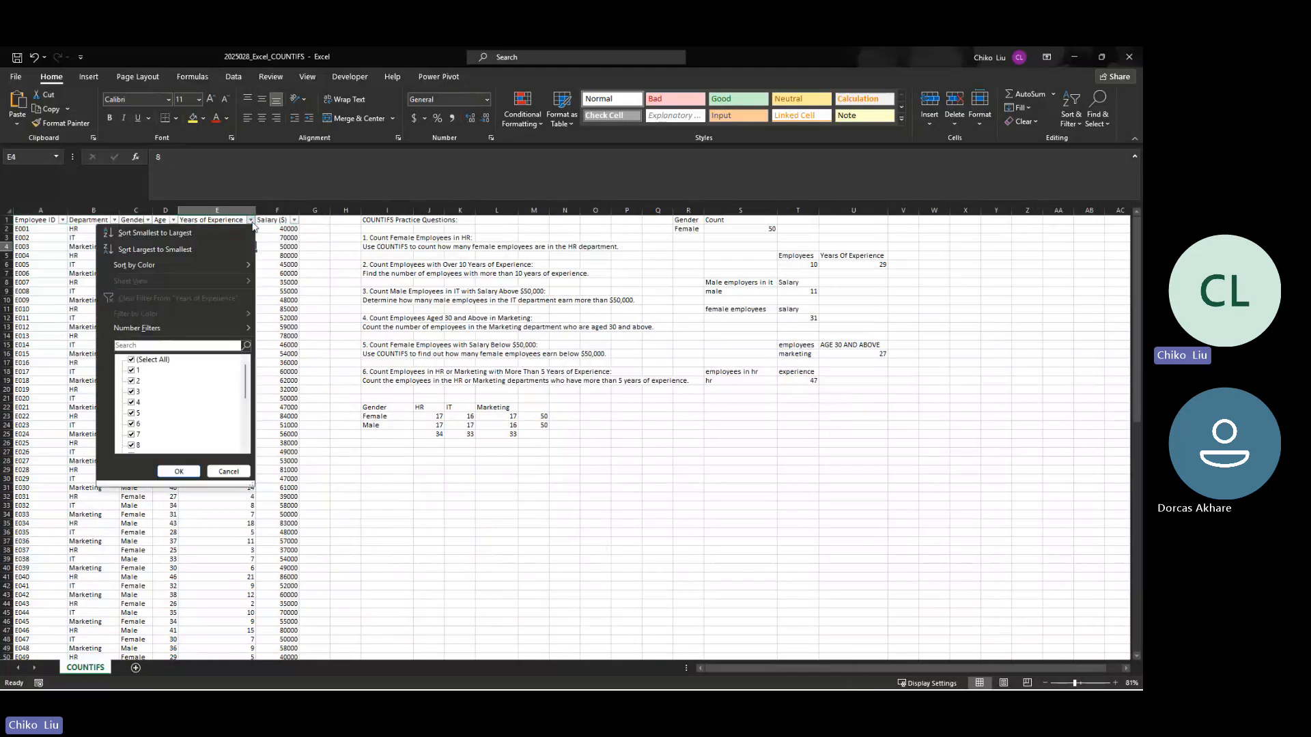
pyautogui.click(132, 370)
pyautogui.click(132, 381)
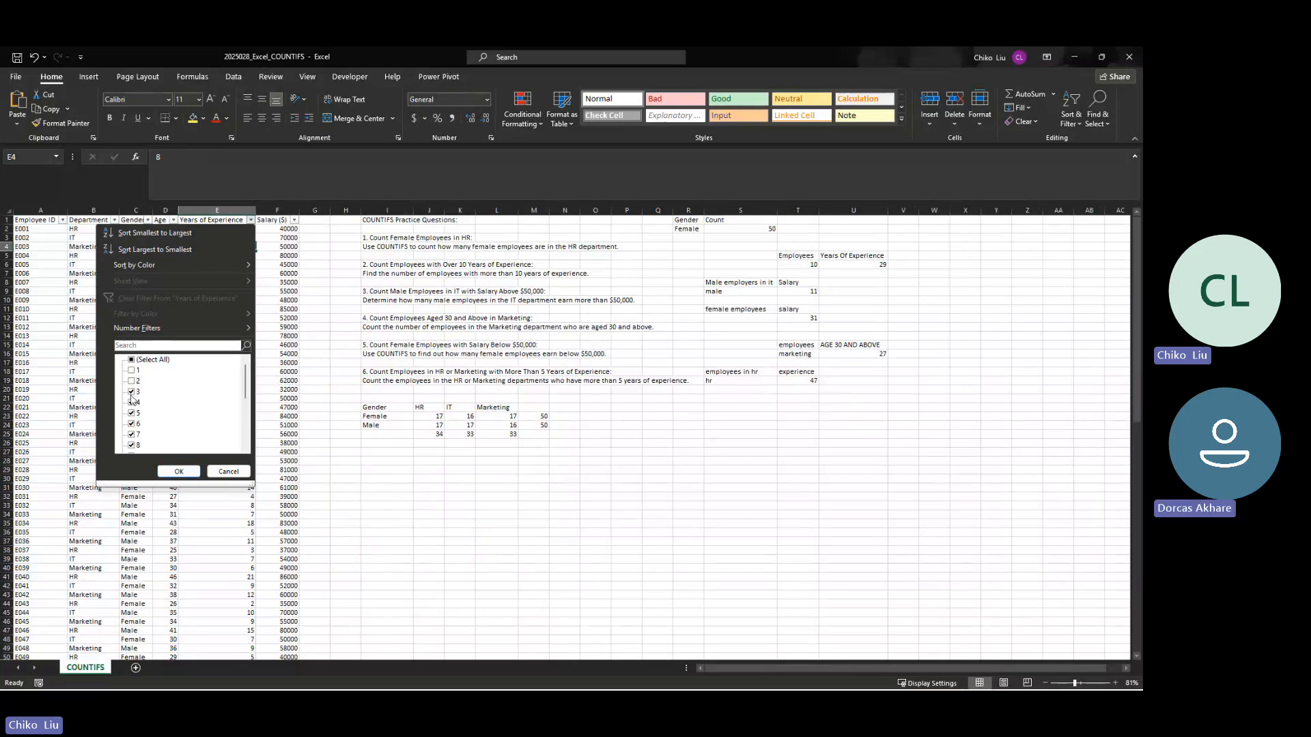
pyautogui.click(132, 403)
pyautogui.click(132, 413)
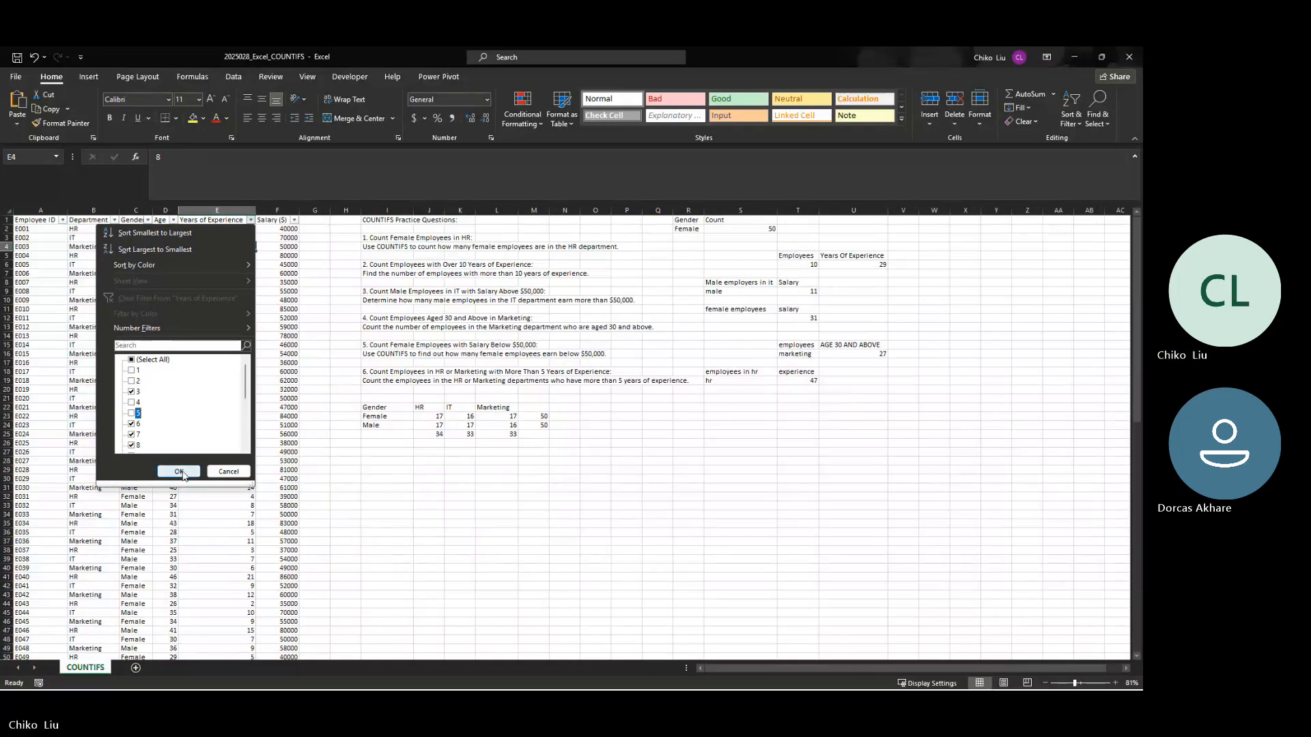
pyautogui.click(179, 471)
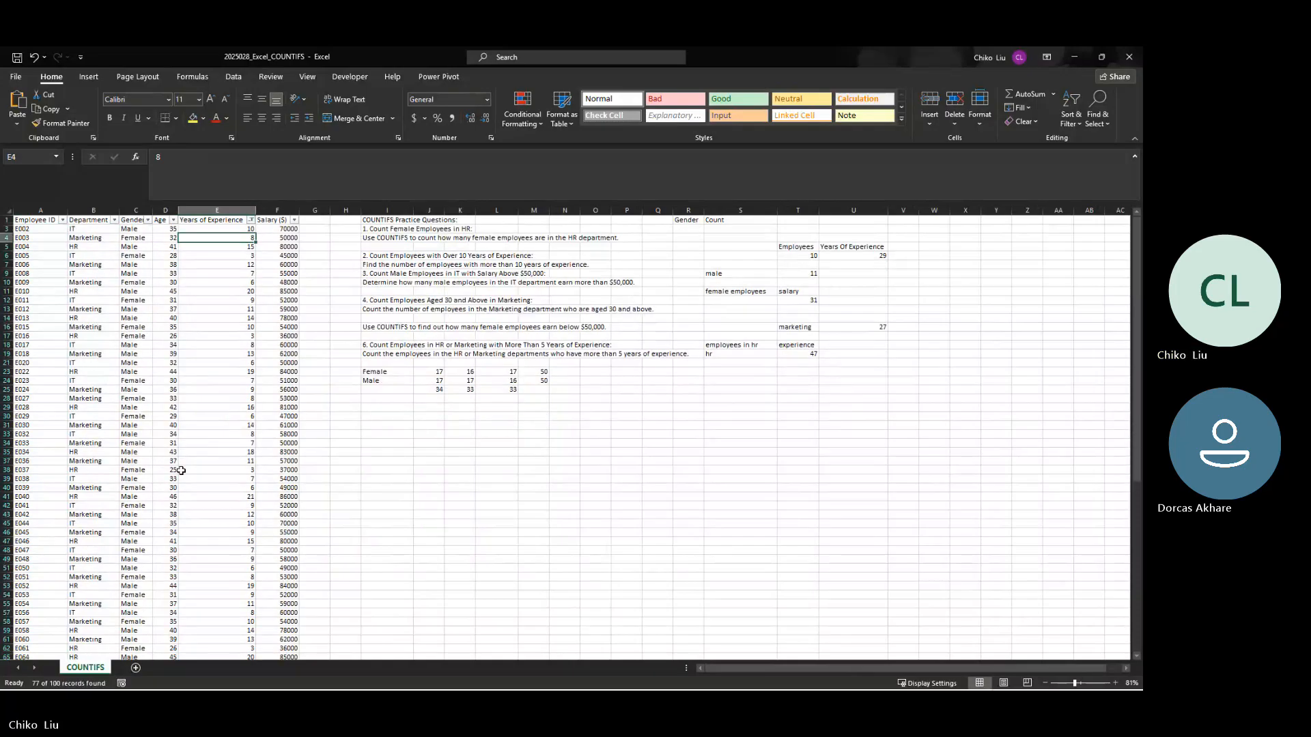
# Step: Select all filtered Years of Experience values to check how many records remain
pyautogui.click(212, 229)
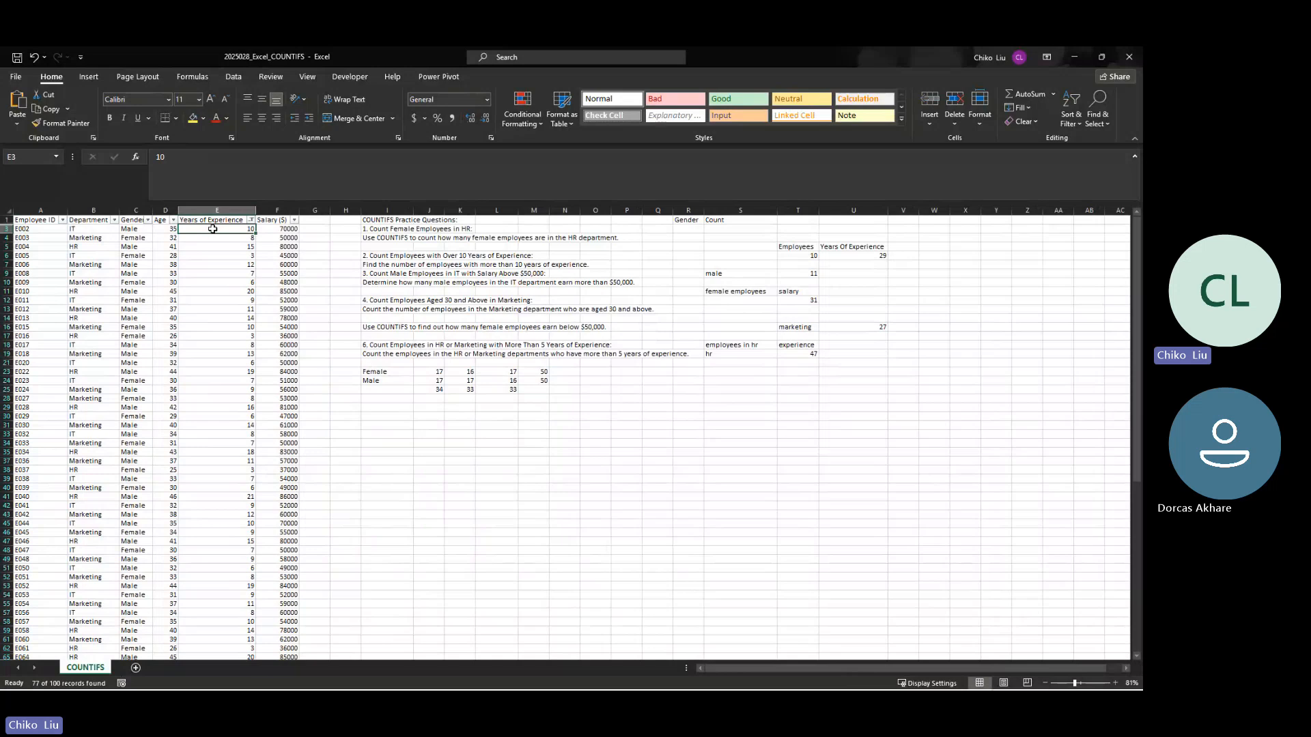
pyautogui.hotkey('ctrl', 'shift', 'Down')
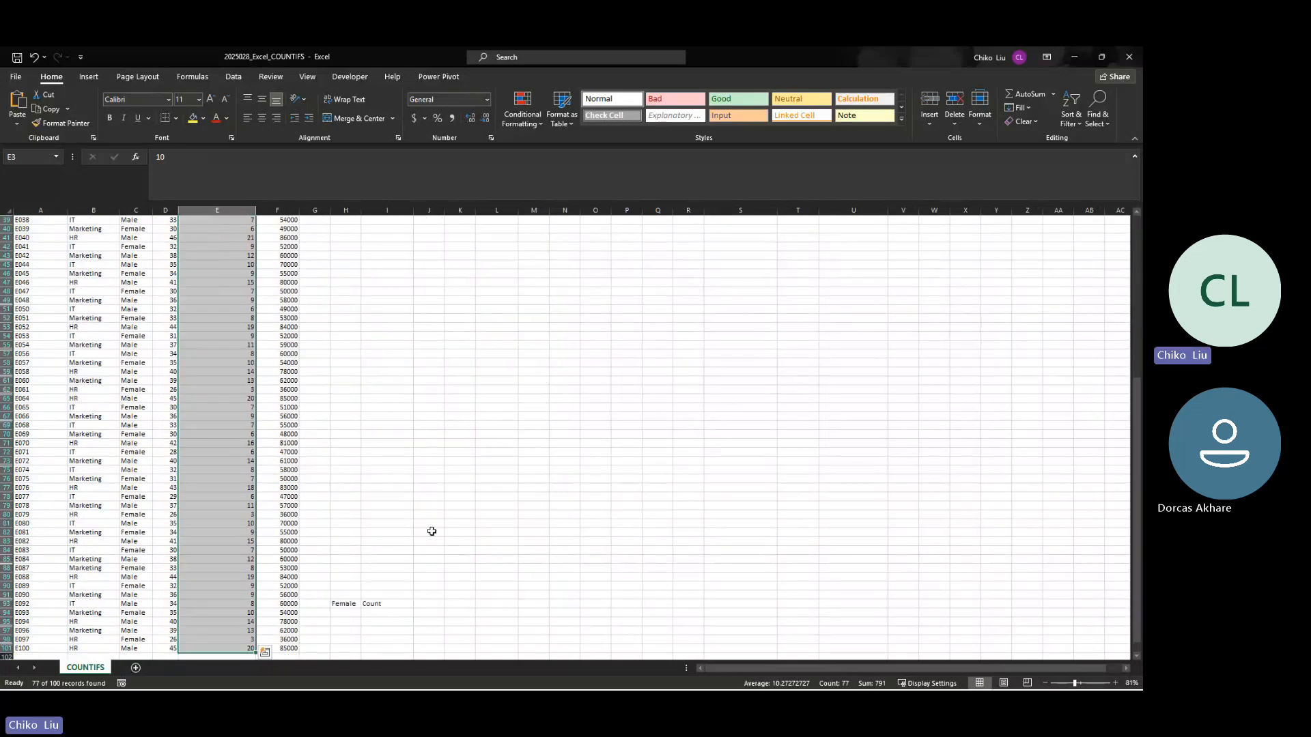
pyautogui.scroll(13, 432, 531)
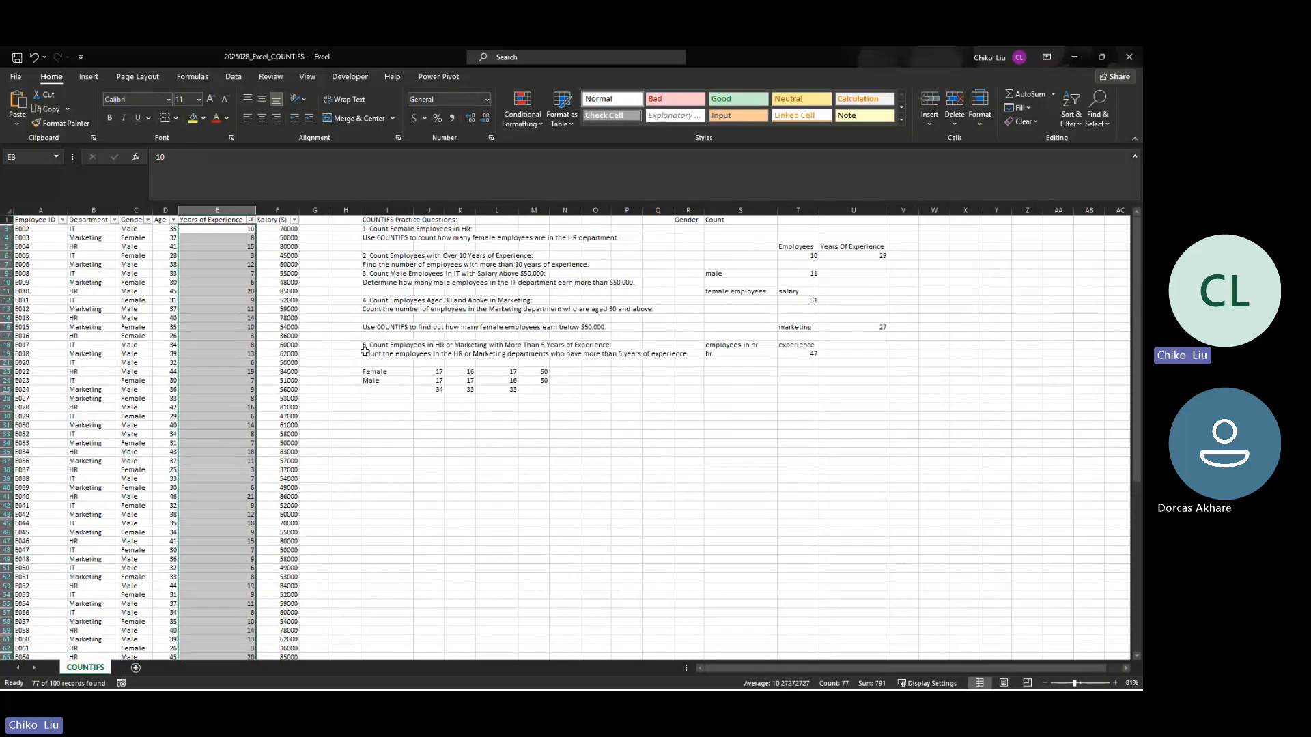
# Step: Filter the Department column to exclude IT, keeping HR and Marketing
pyautogui.click(114, 220)
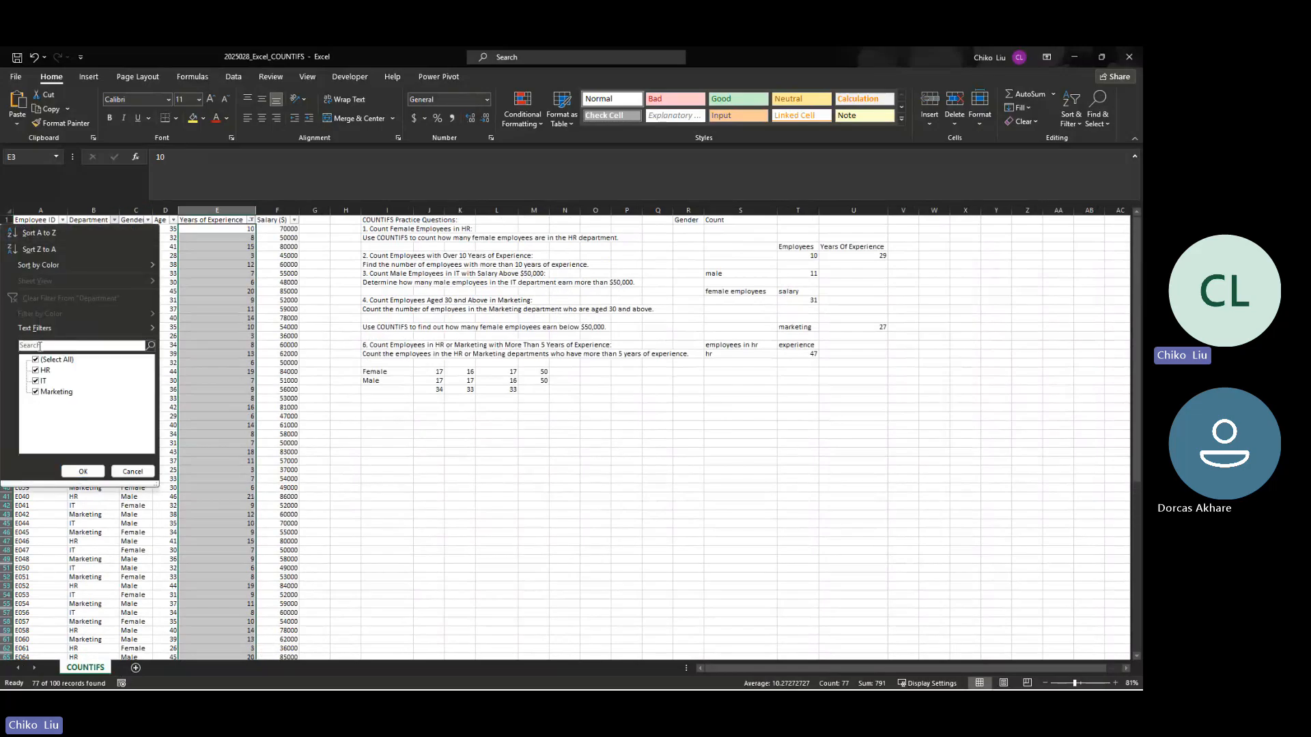
pyautogui.click(35, 381)
pyautogui.click(83, 472)
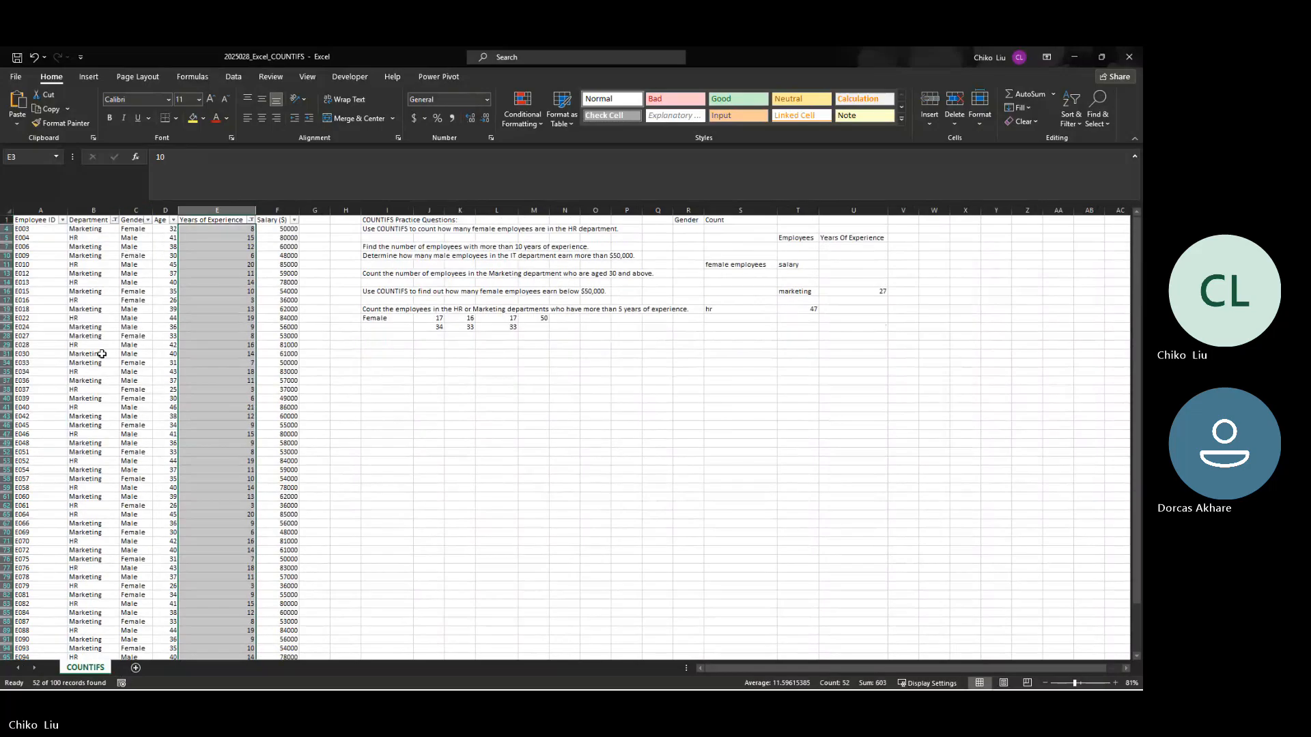
# Step: Select all filtered Department values to compare their count with the T19 result
pyautogui.click(100, 229)
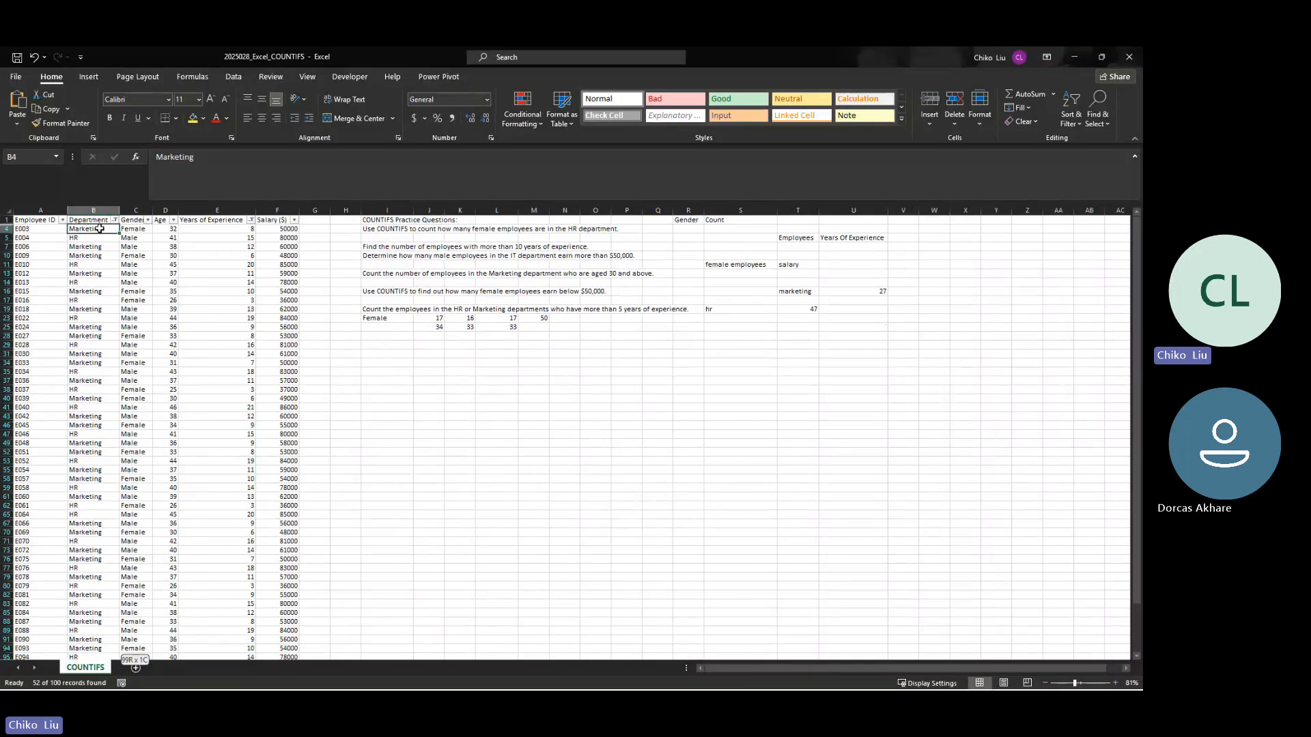
pyautogui.hotkey('ctrl', 'shift', 'Down')
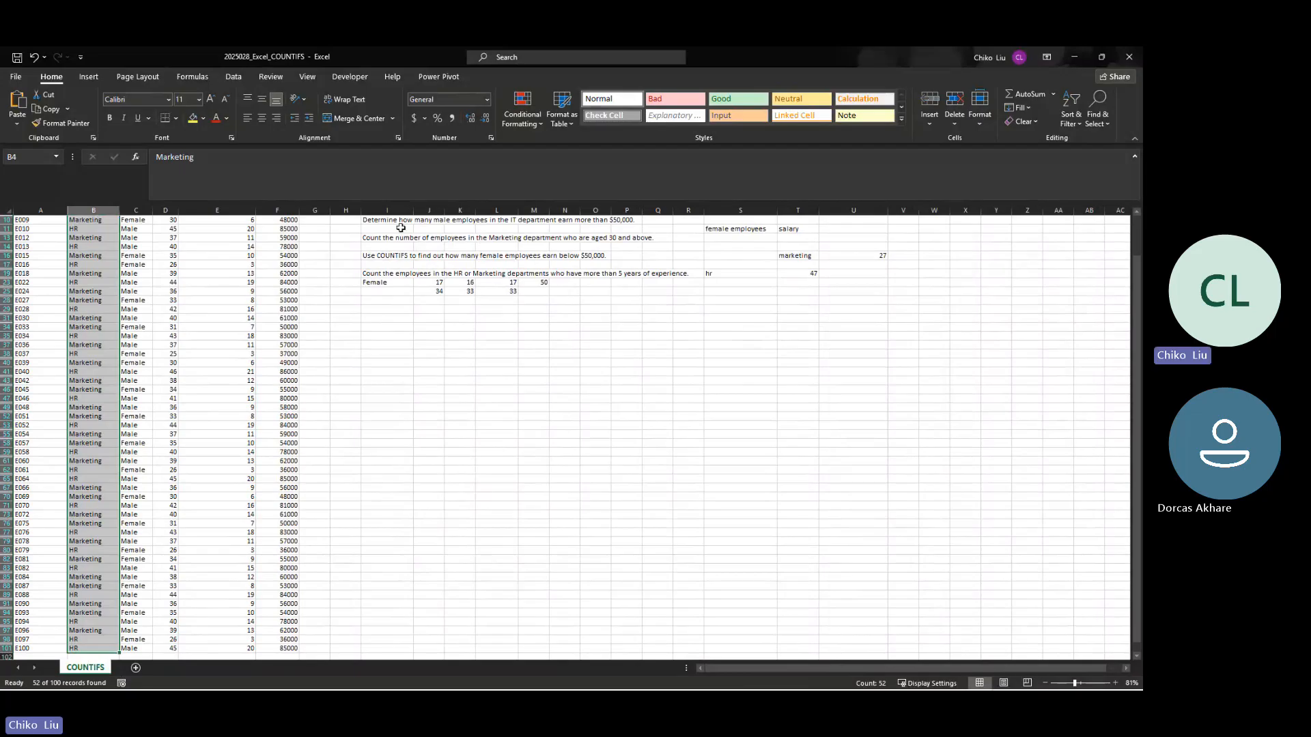
pyautogui.scroll(2, 188, 308)
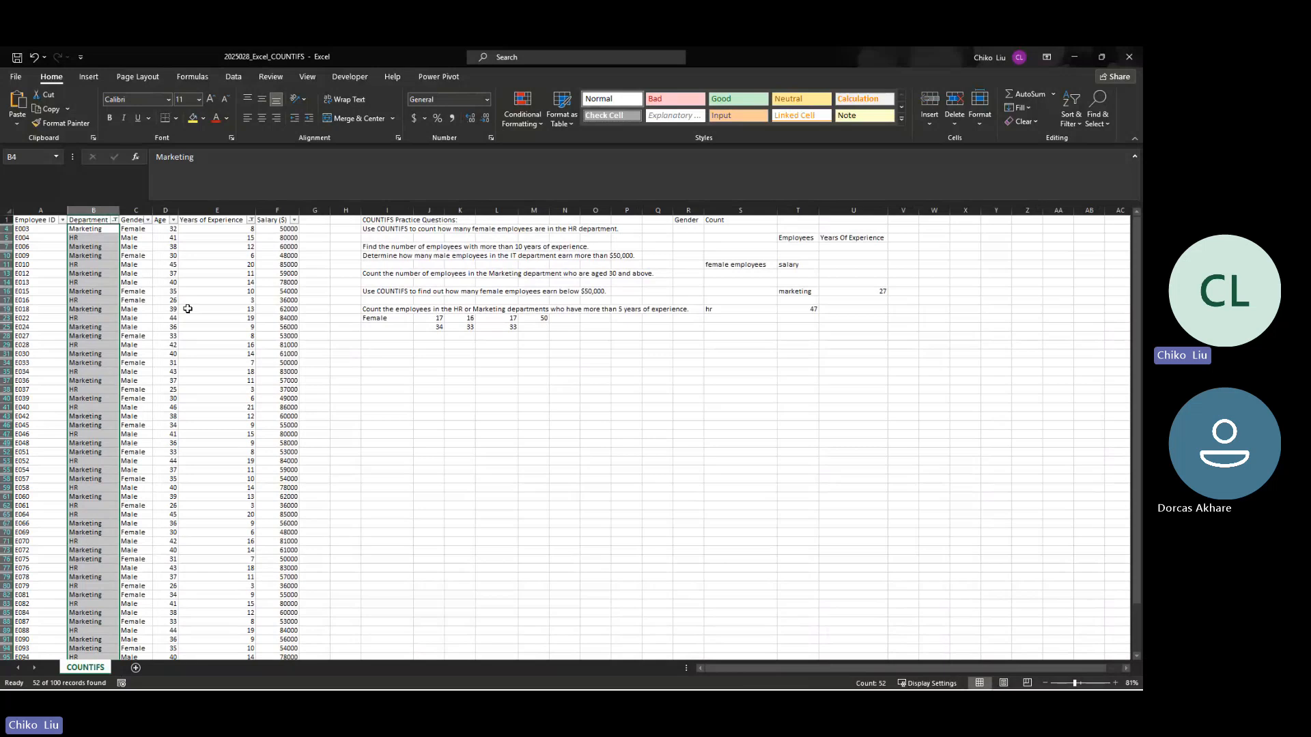
# Step: Undo the Department filter and select cell T19 to review its formula
pyautogui.hotkey('ctrl', 'z')
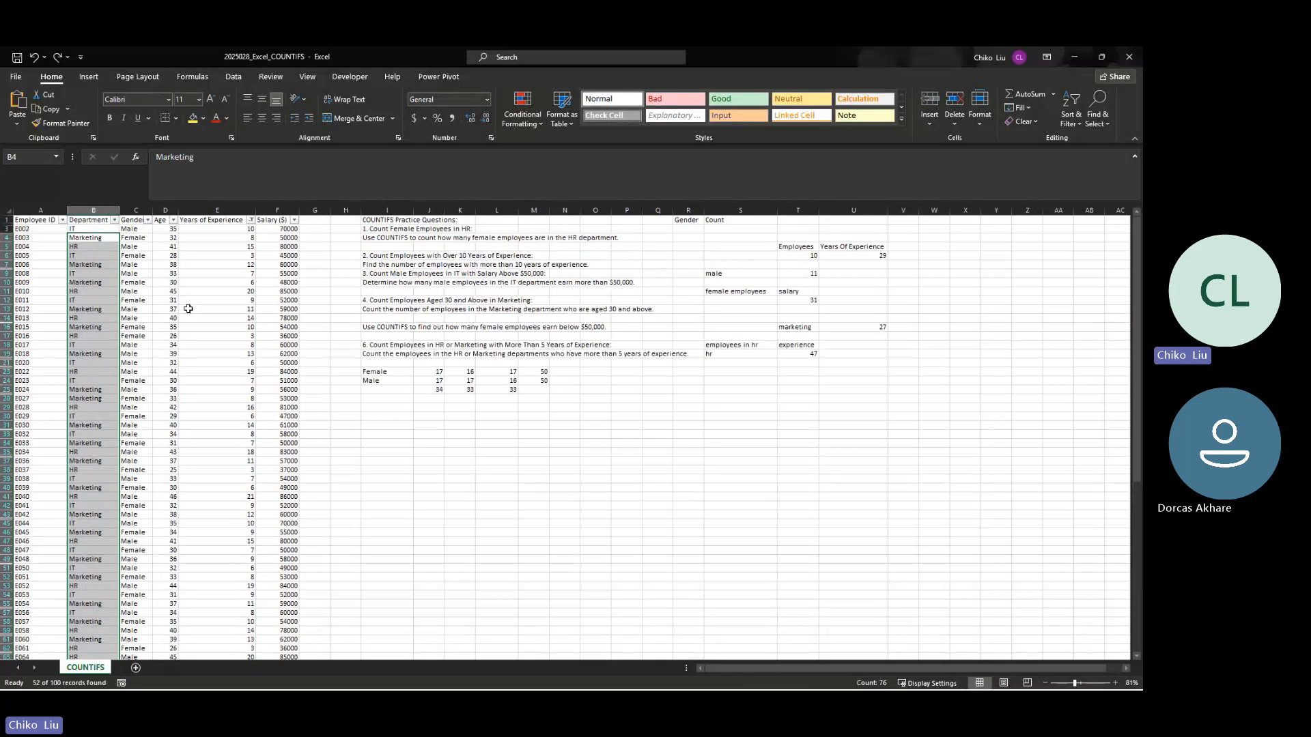
pyautogui.click(803, 352)
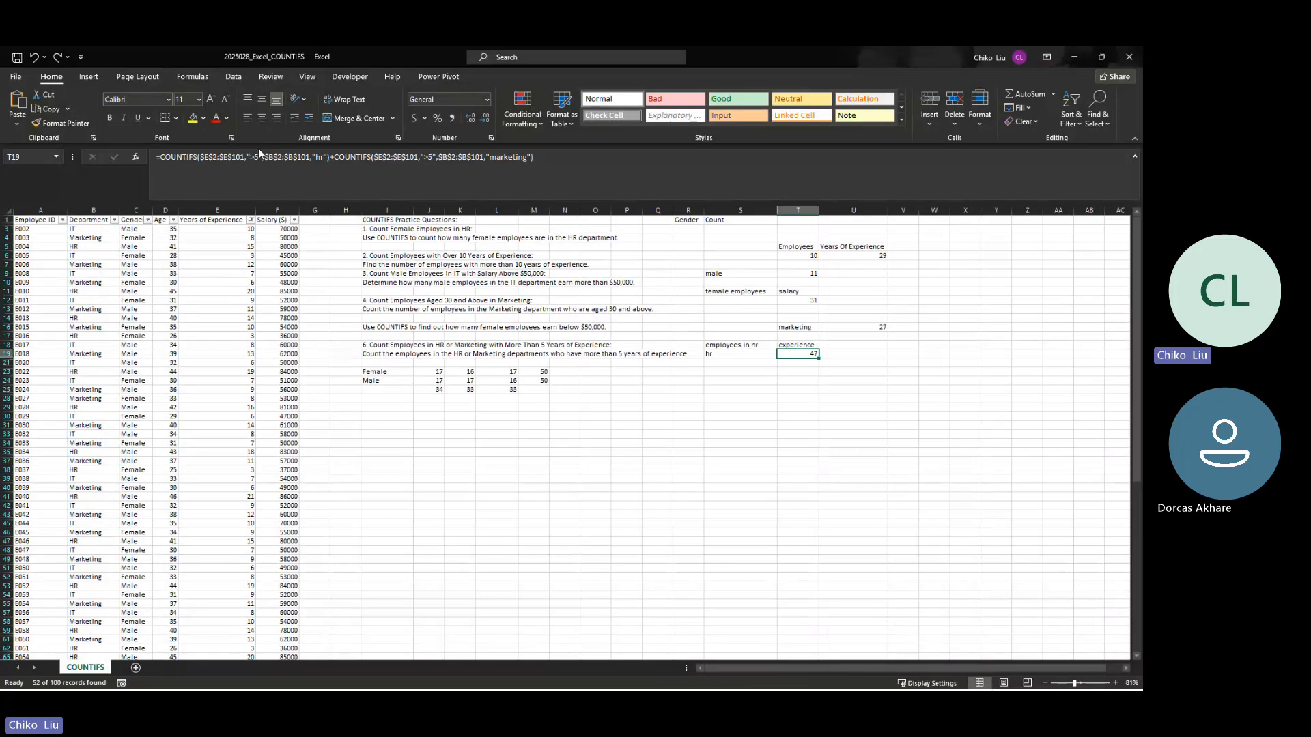
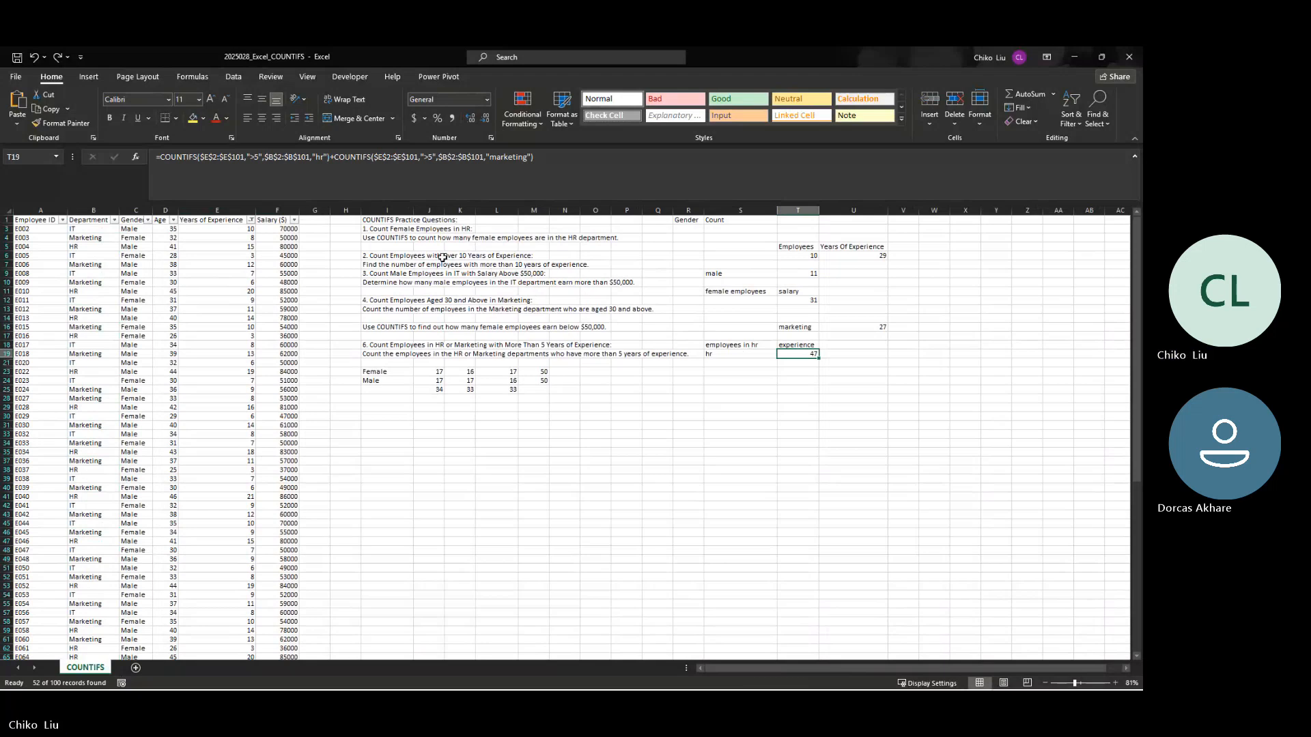
# Step: Reapply the Years of Experience filter and filter the Department column to exclude IT
pyautogui.click(223, 281)
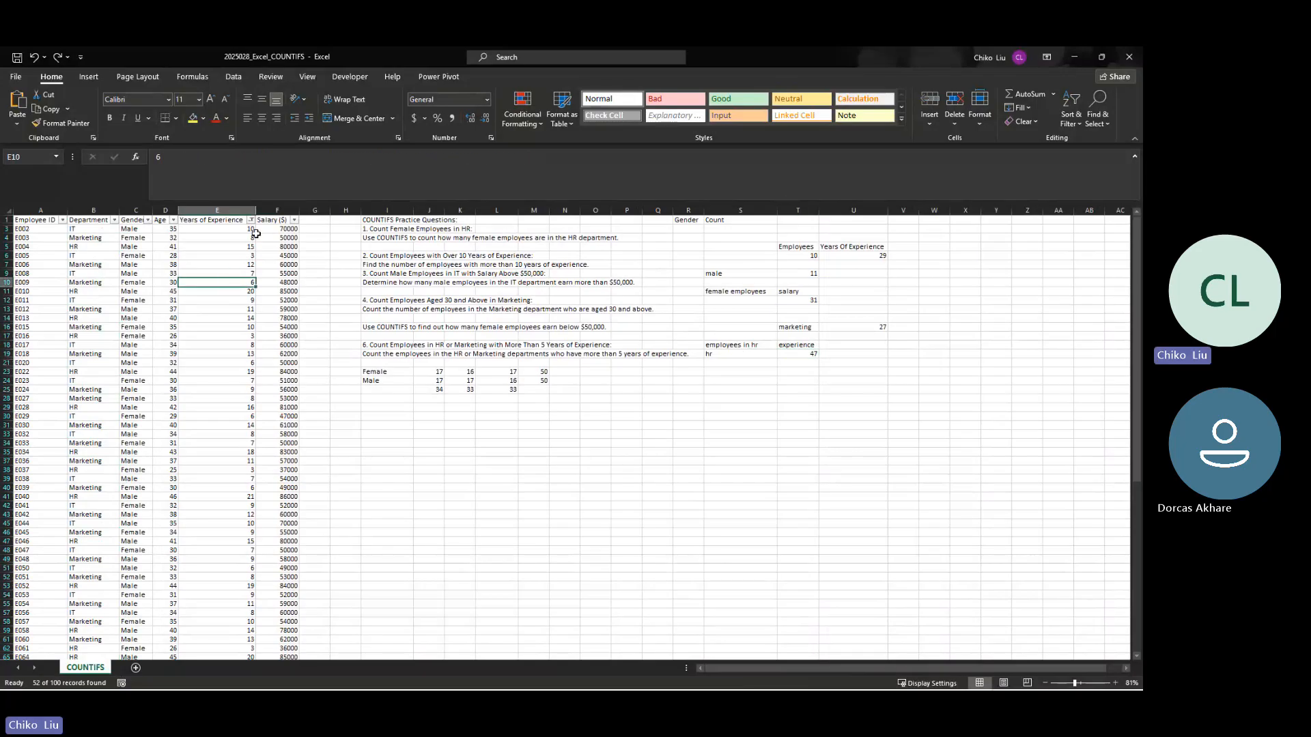
pyautogui.click(251, 220)
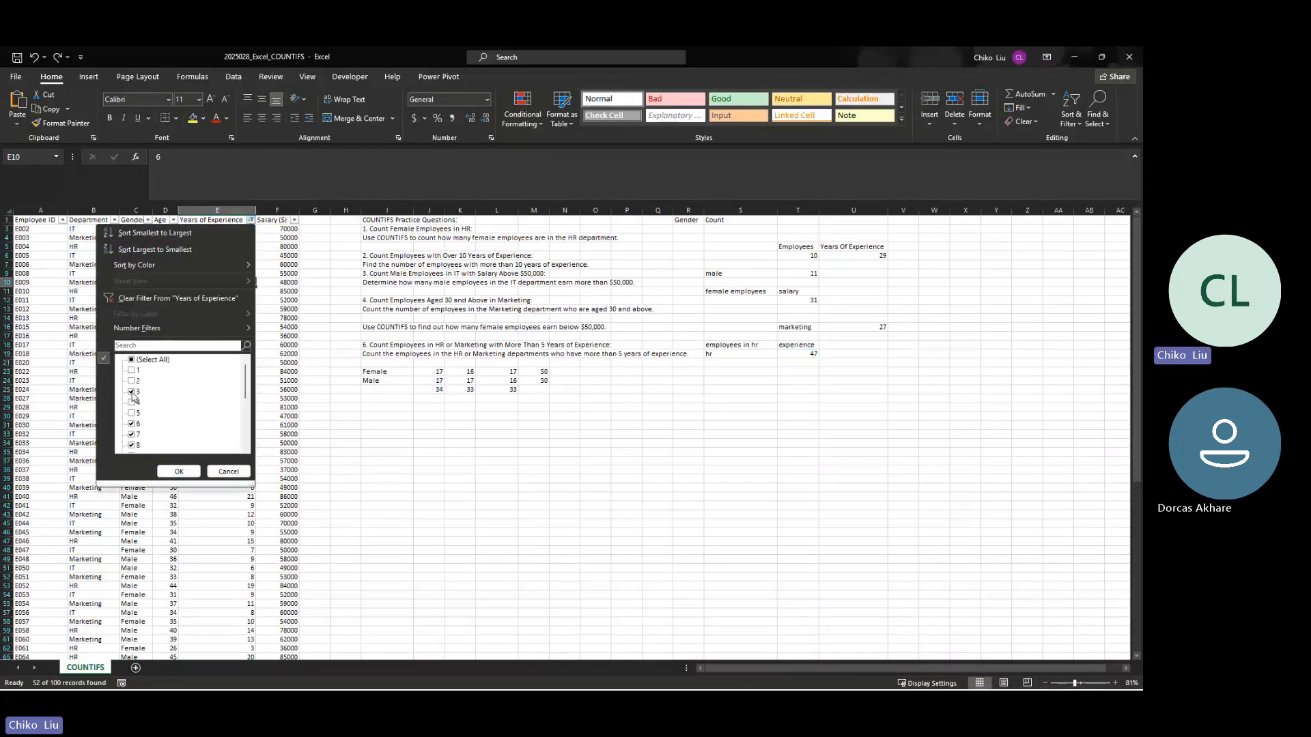
pyautogui.click(172, 470)
pyautogui.click(114, 220)
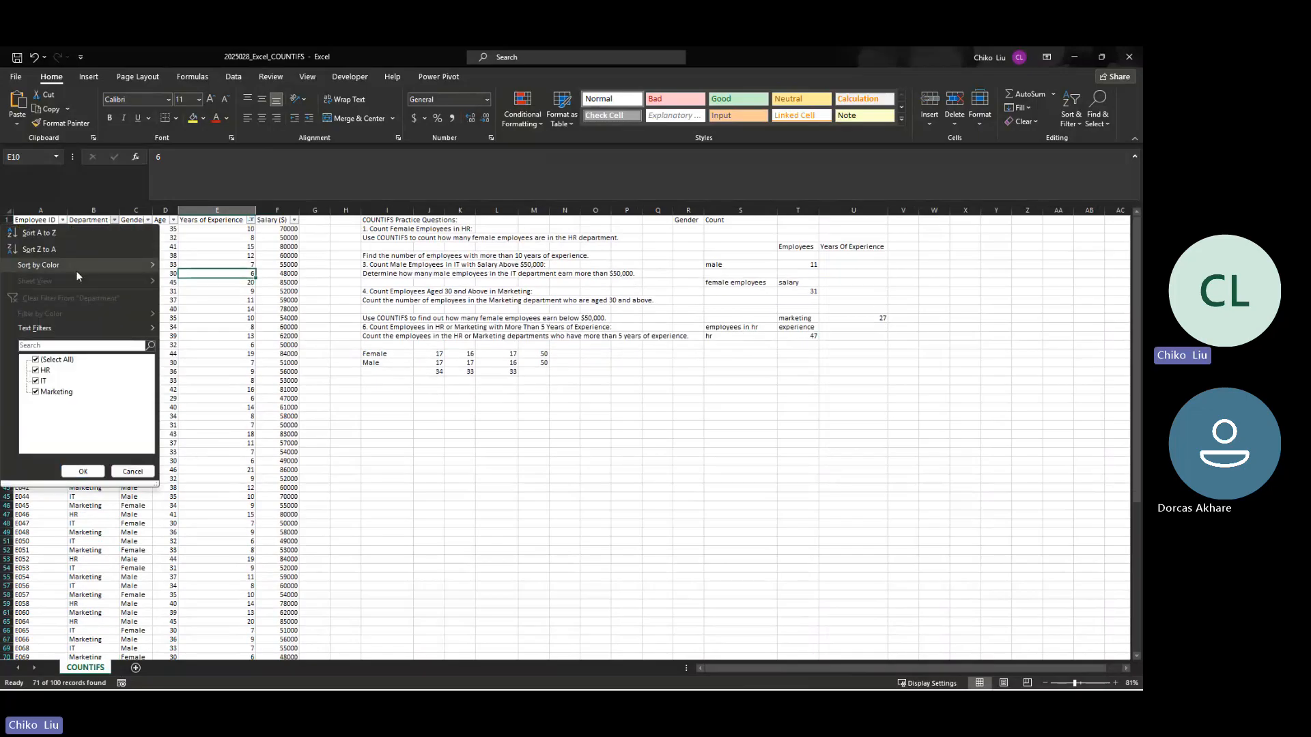
pyautogui.click(36, 383)
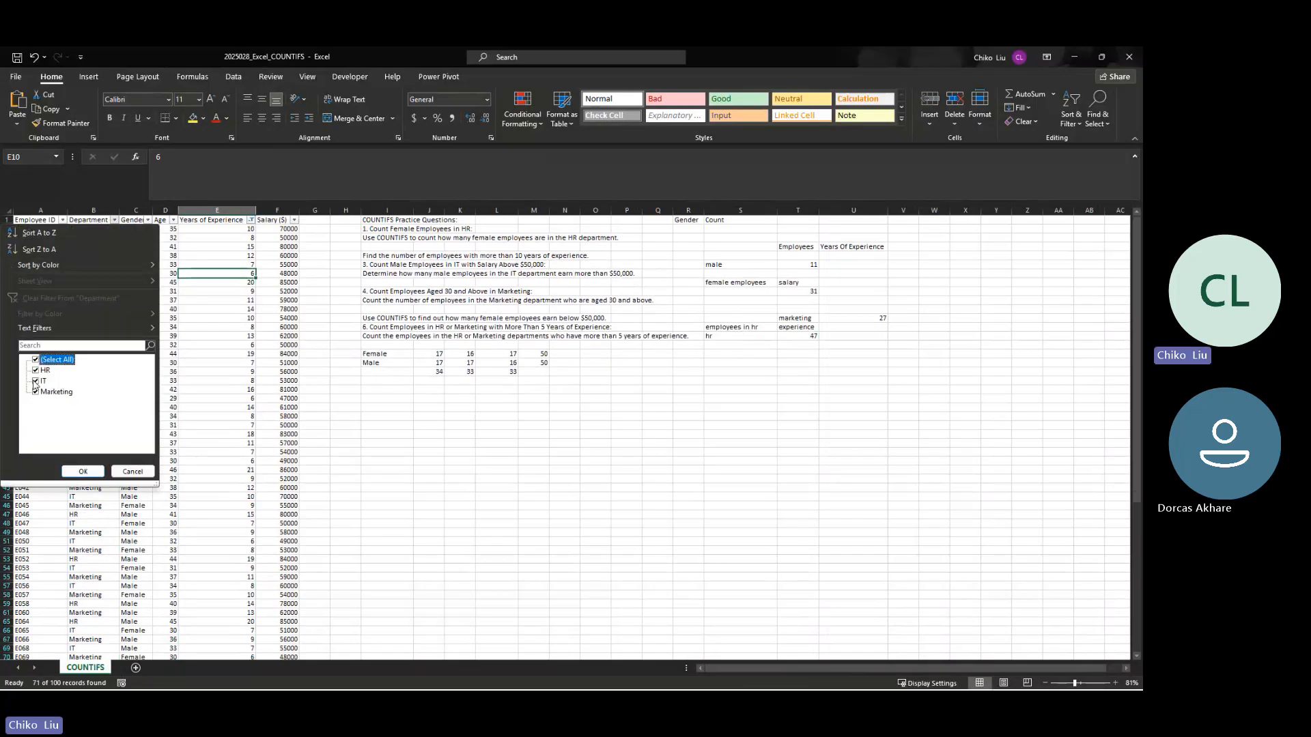
pyautogui.click(82, 471)
# Step: Select all filtered Department values to check the record count for HR and Marketing
pyautogui.click(104, 230)
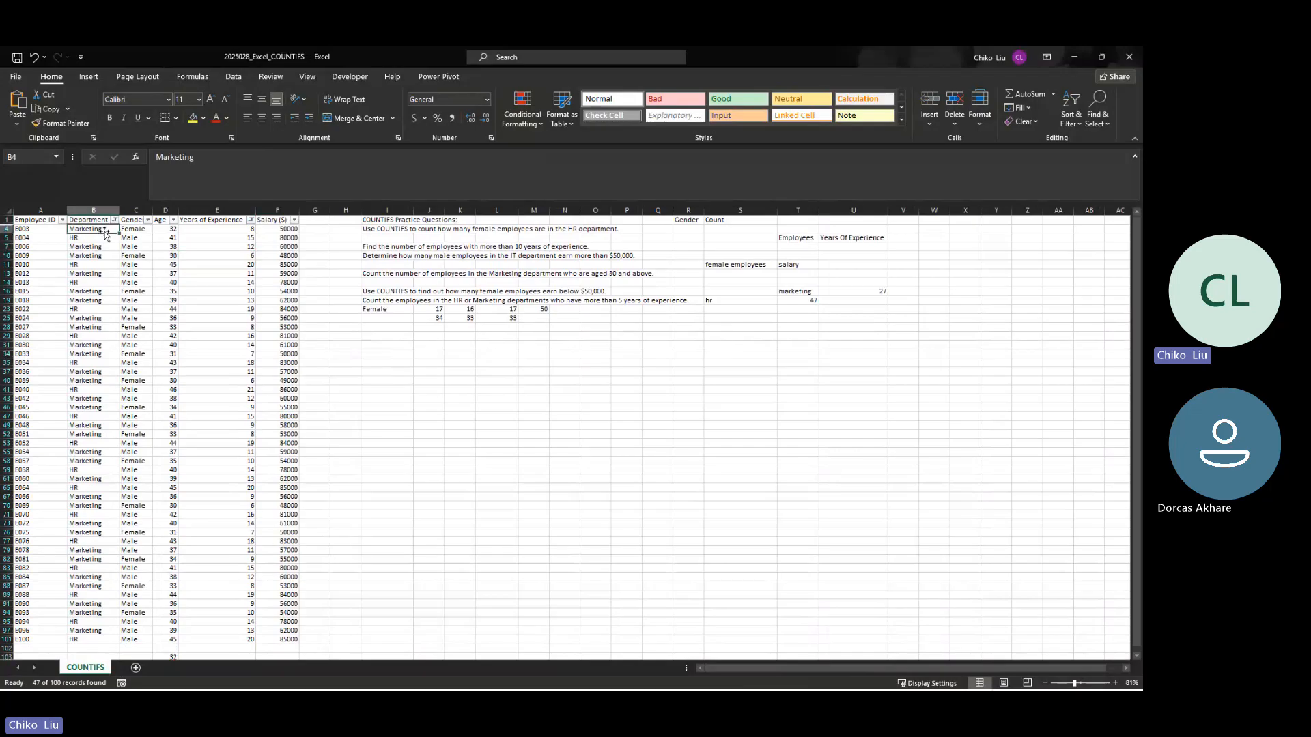
pyautogui.hotkey('ctrl', 'shift', 'Down')
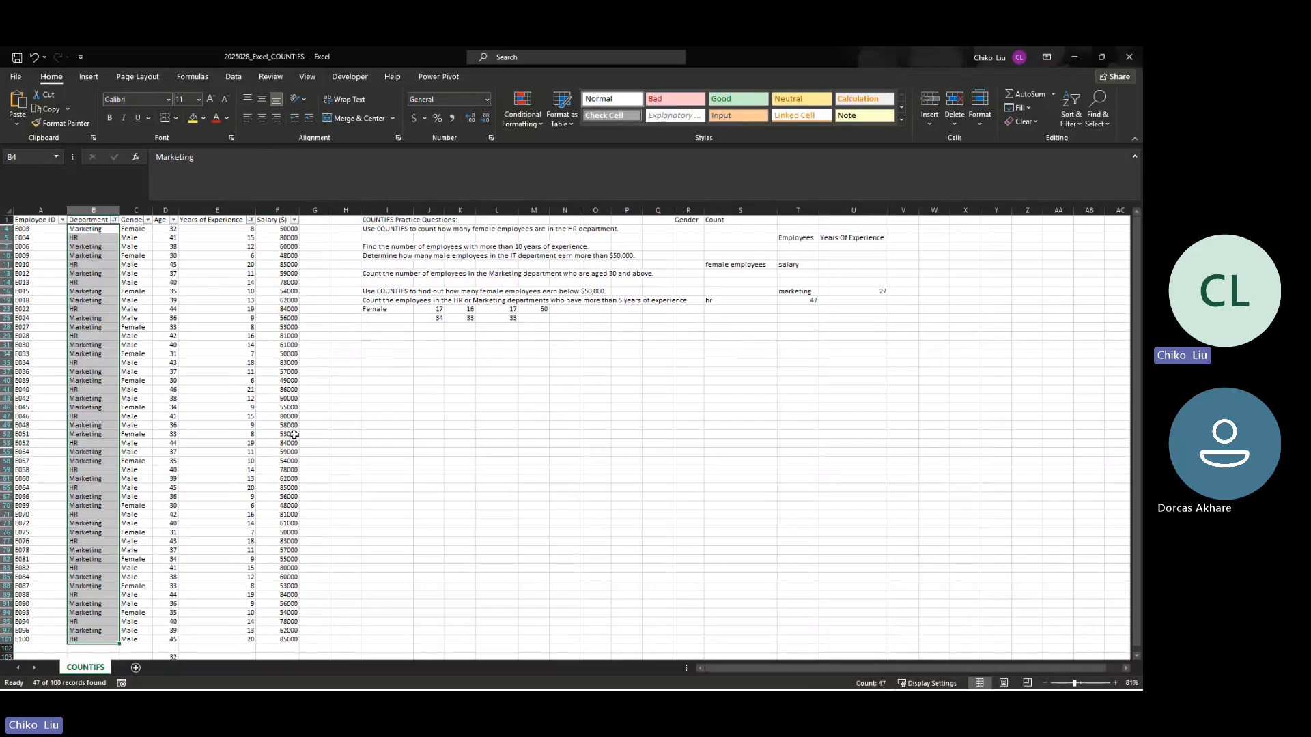
pyautogui.scroll(-15, 295, 434)
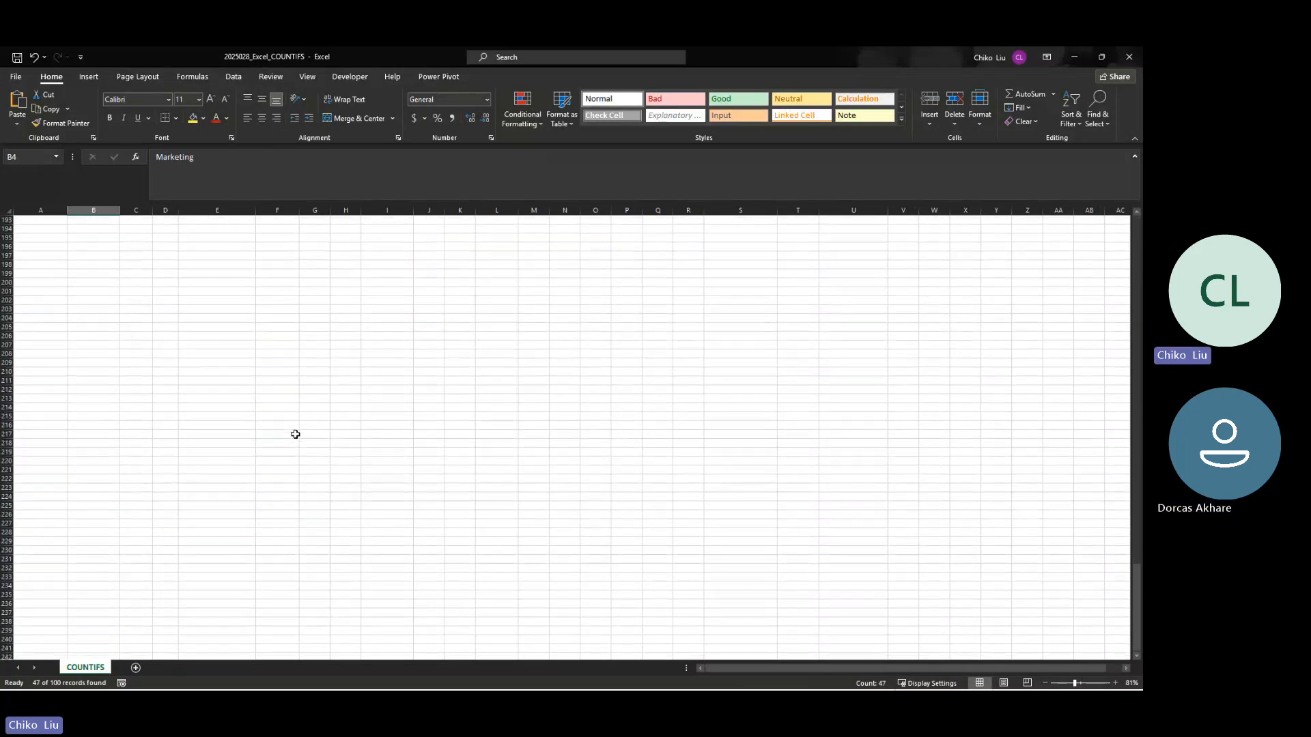
pyautogui.scroll(5, 295, 435)
pyautogui.scroll(20, 295, 434)
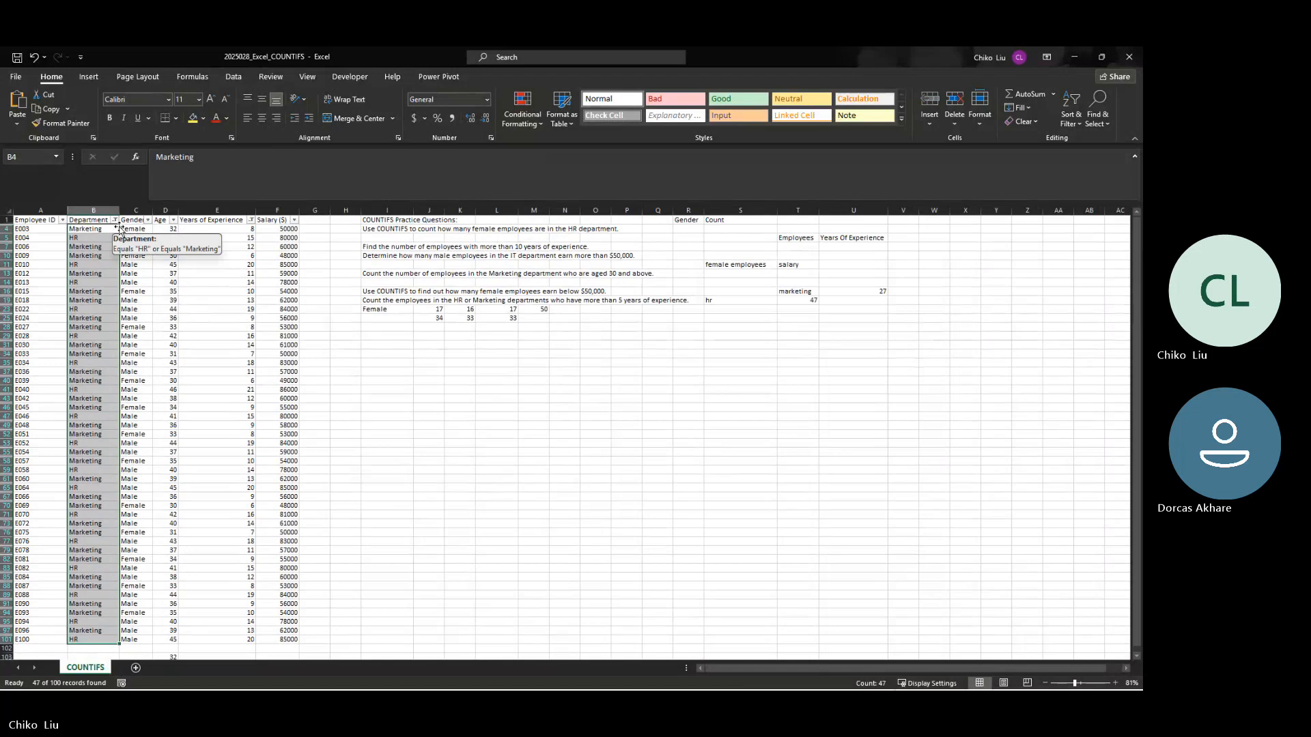
# Step: Clear the filters from the Department and Years of Experience columns
pyautogui.click(115, 220)
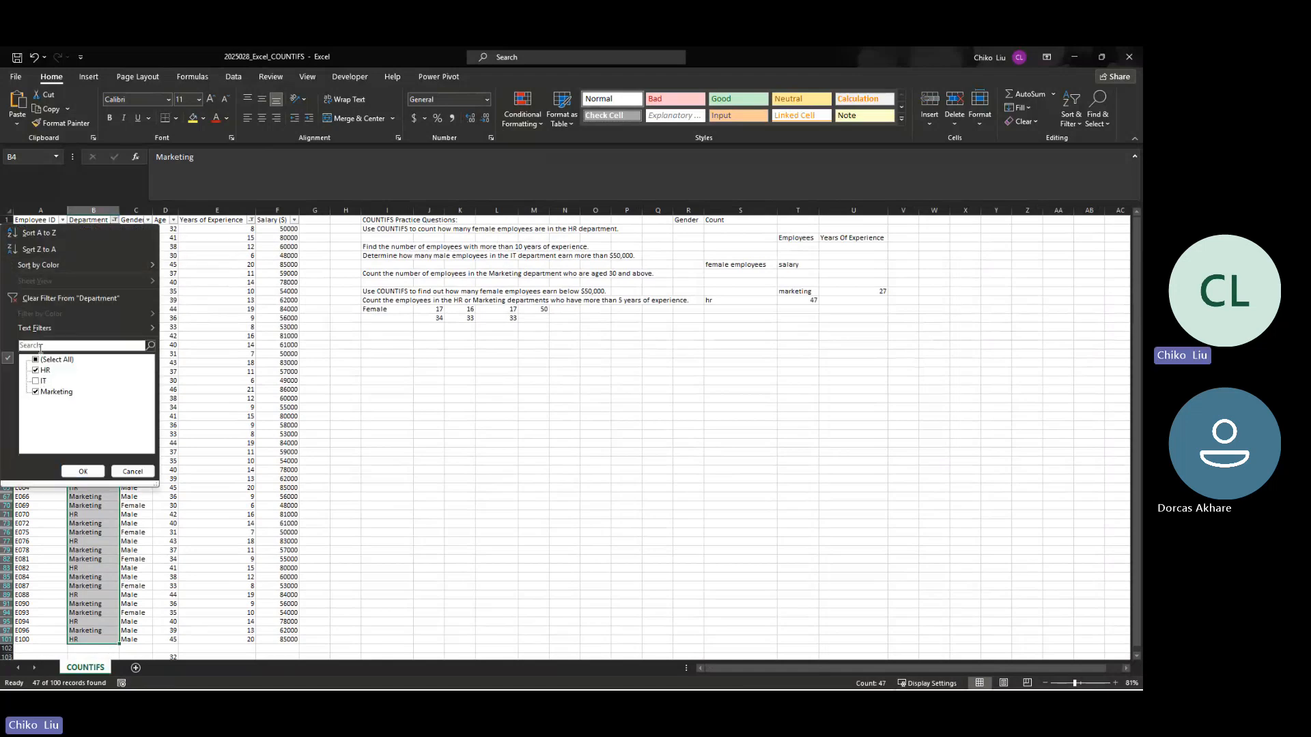
pyautogui.click(41, 301)
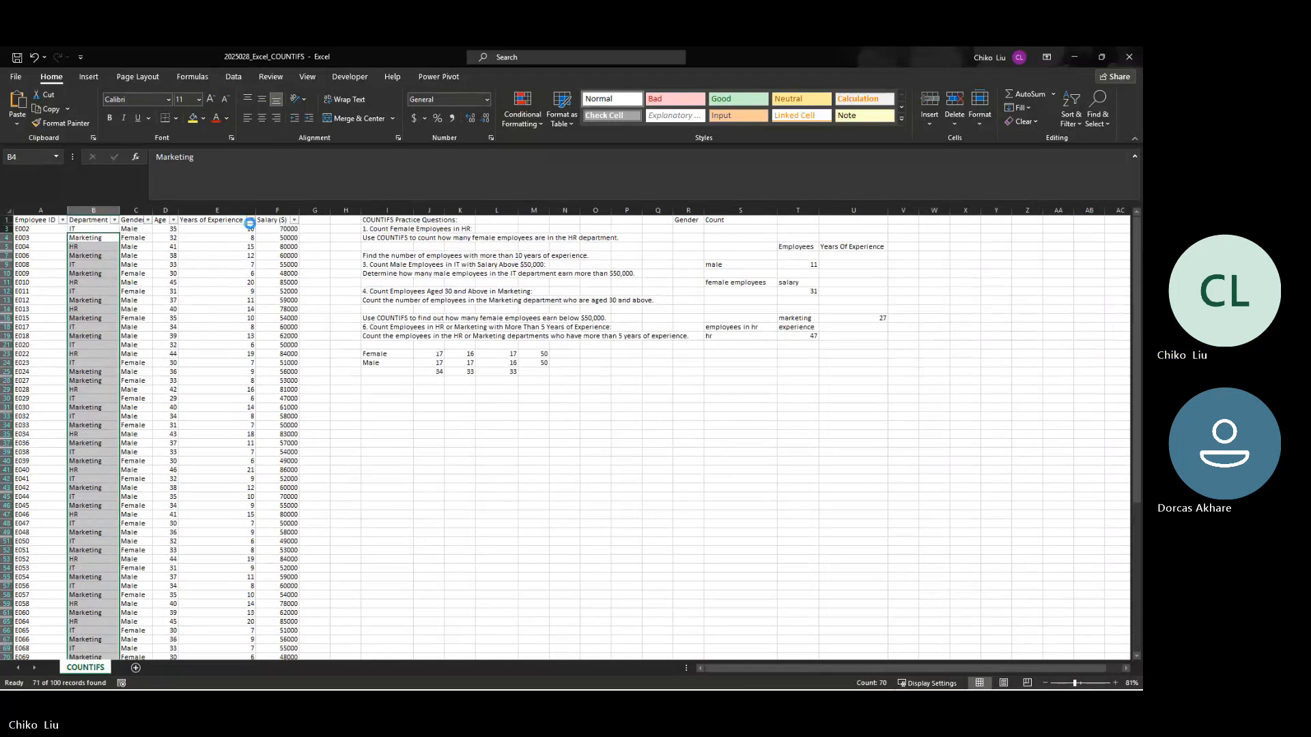
pyautogui.click(251, 220)
pyautogui.click(167, 297)
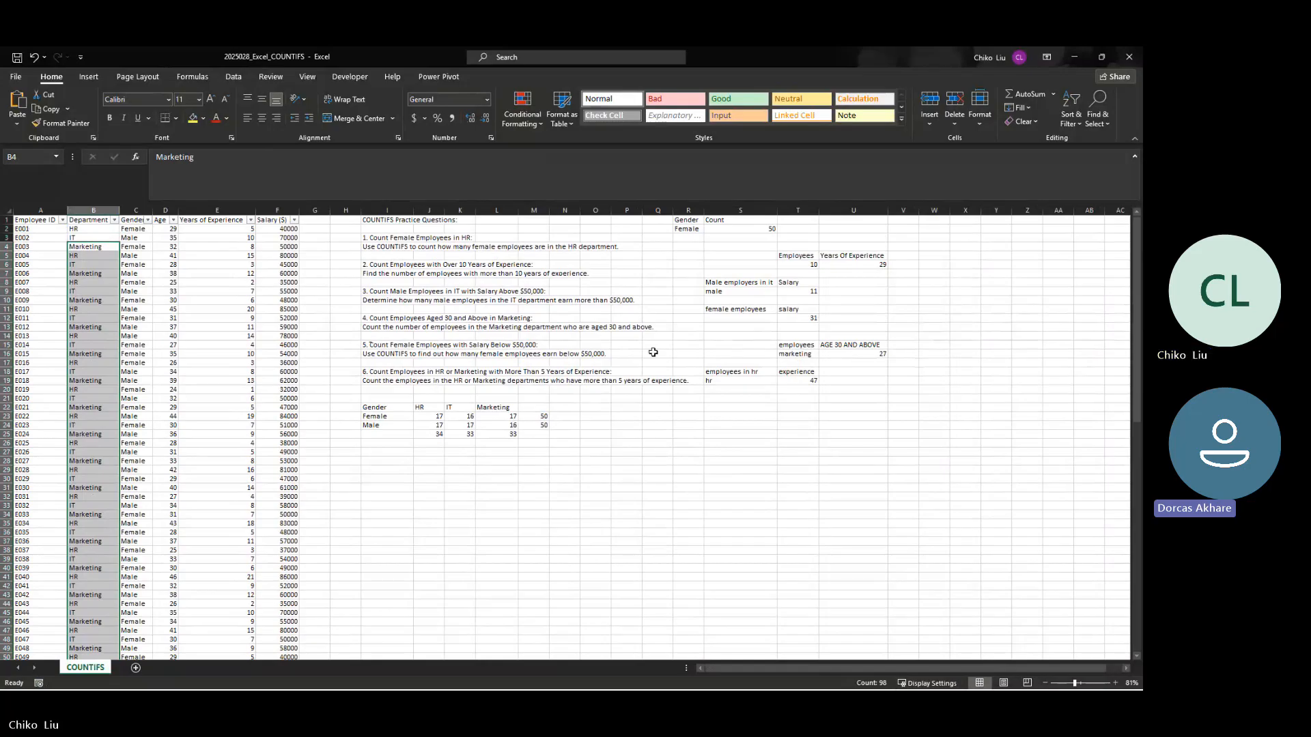
# Step: Select cell T12 to review its formula and filter the Gender column to Female only
pyautogui.click(811, 319)
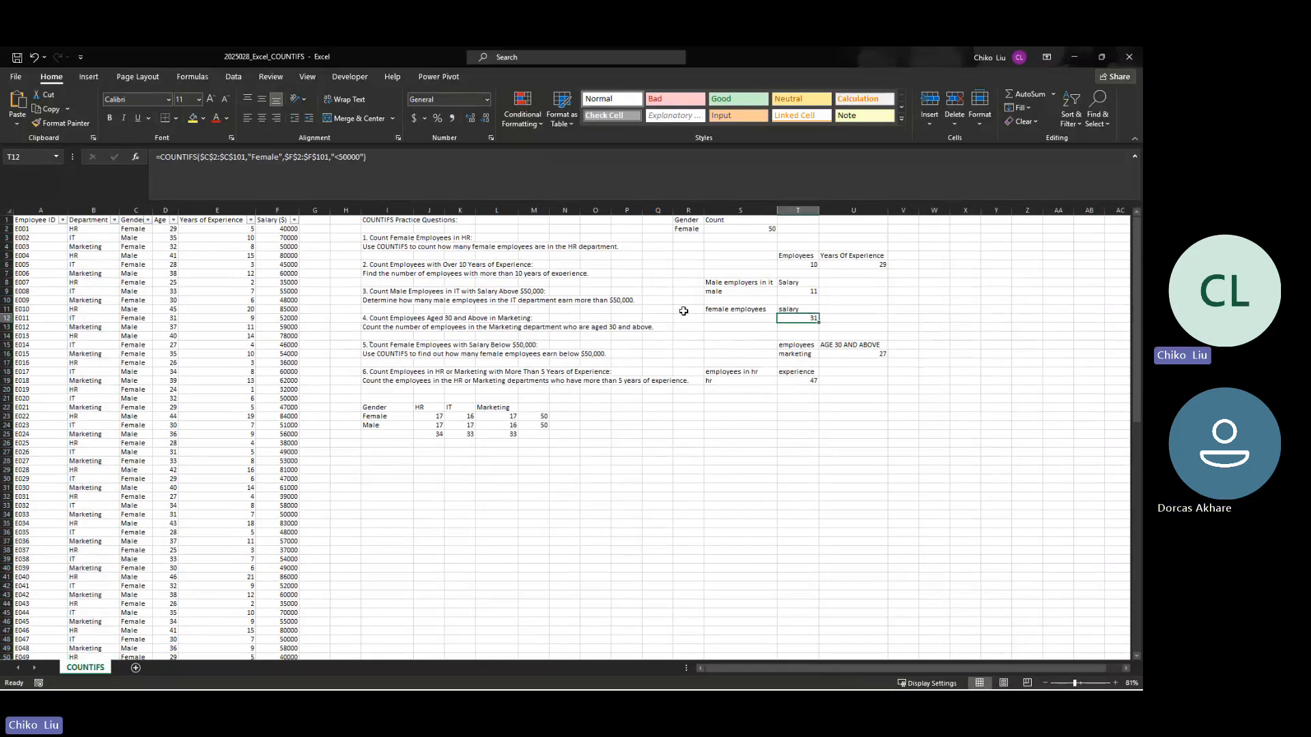
pyautogui.click(149, 220)
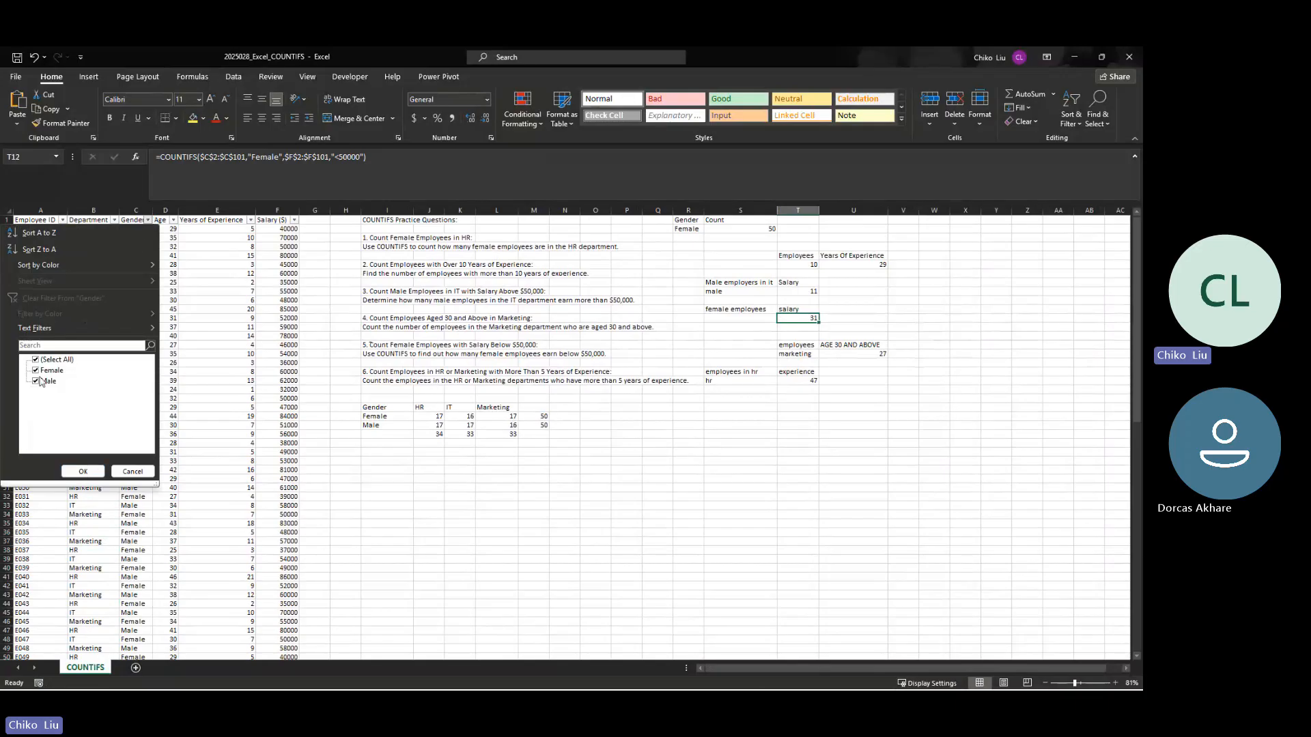
pyautogui.click(36, 381)
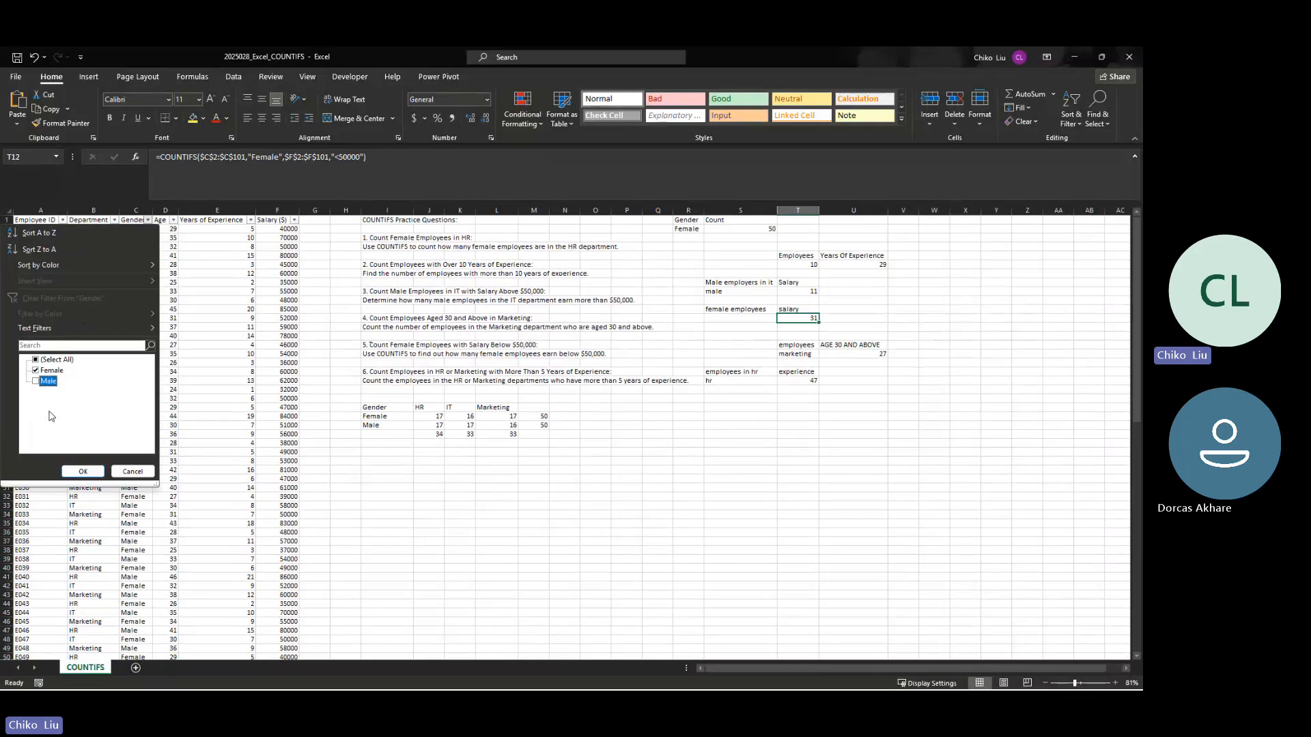
pyautogui.click(83, 471)
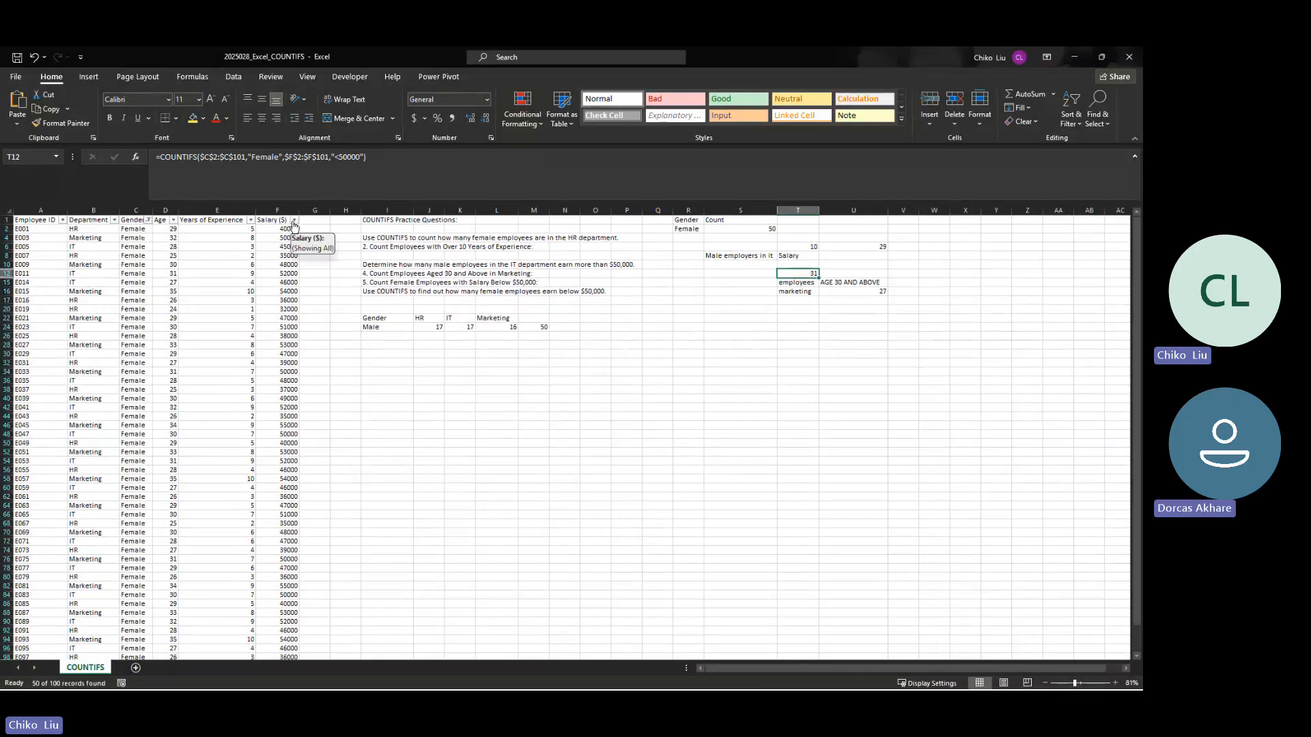
# Step: Filter the Salary column to values less than 50000 and select the remaining salaries to compare their count with T12
pyautogui.click(294, 220)
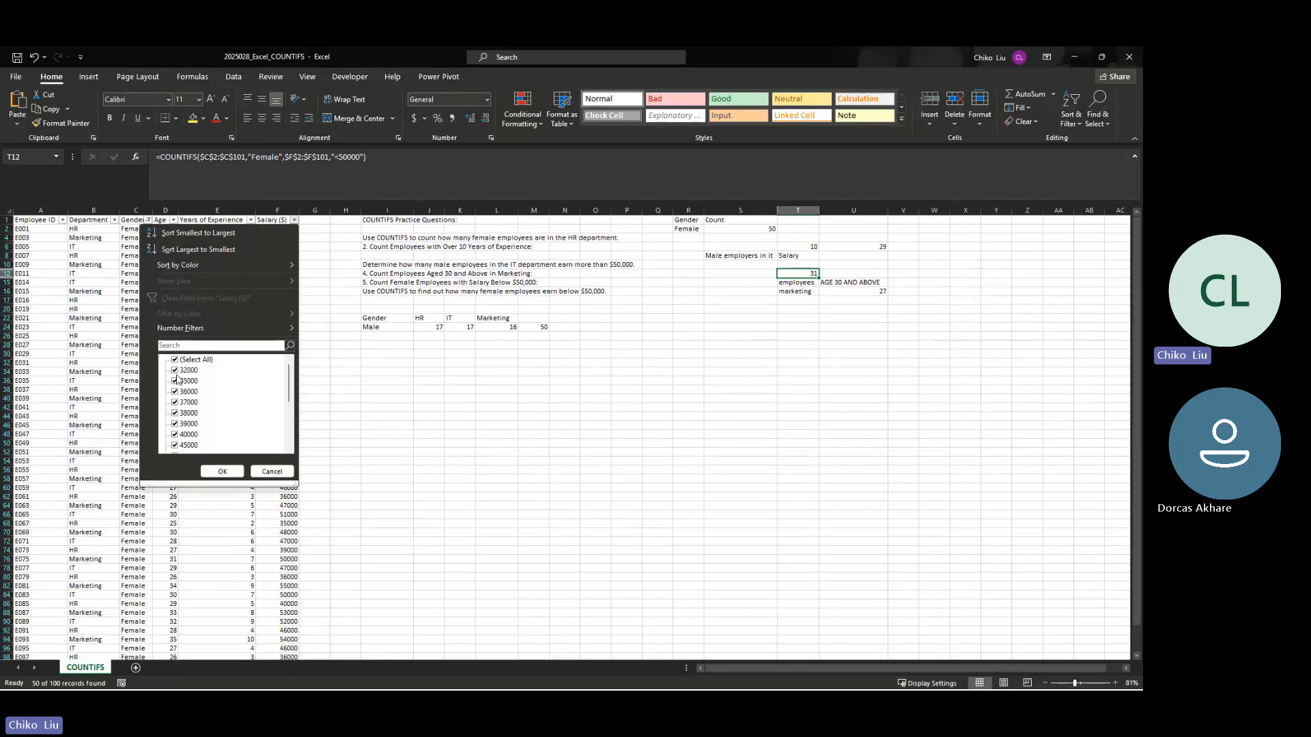
pyautogui.scroll(-2, 213, 423)
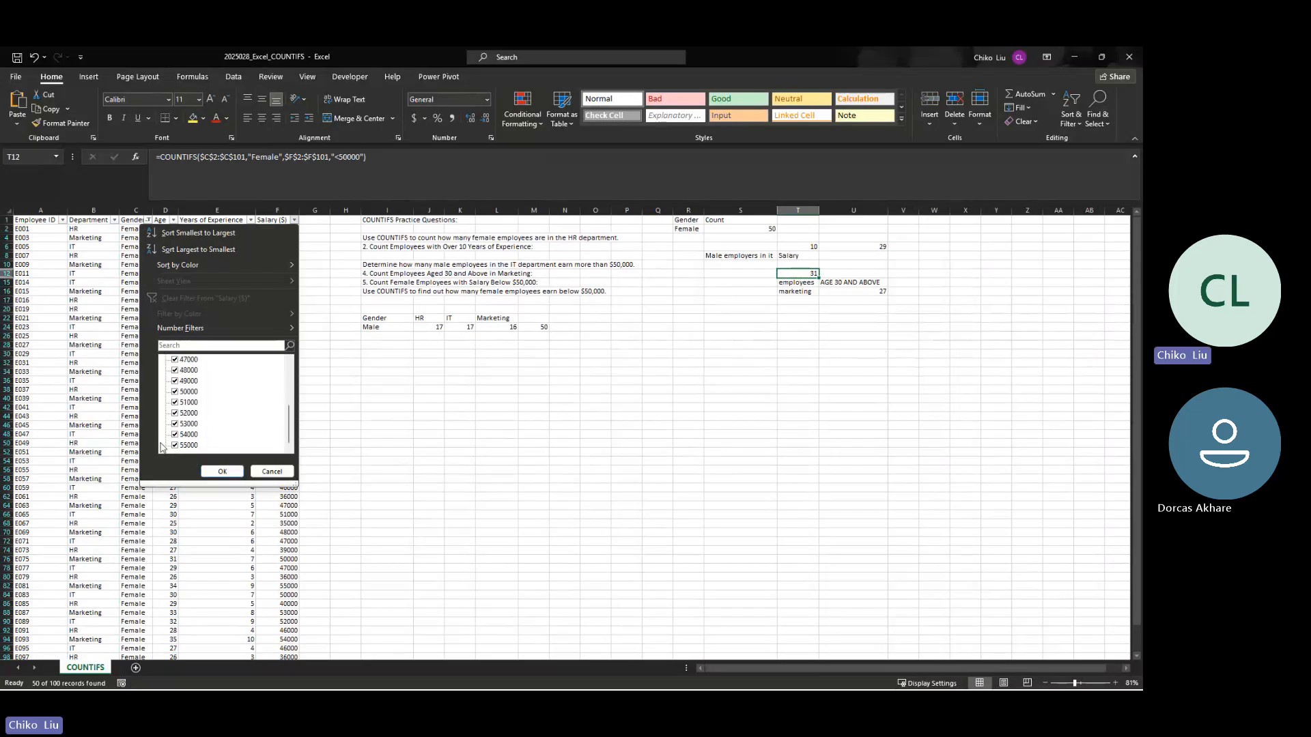
pyautogui.moveTo(198, 331)
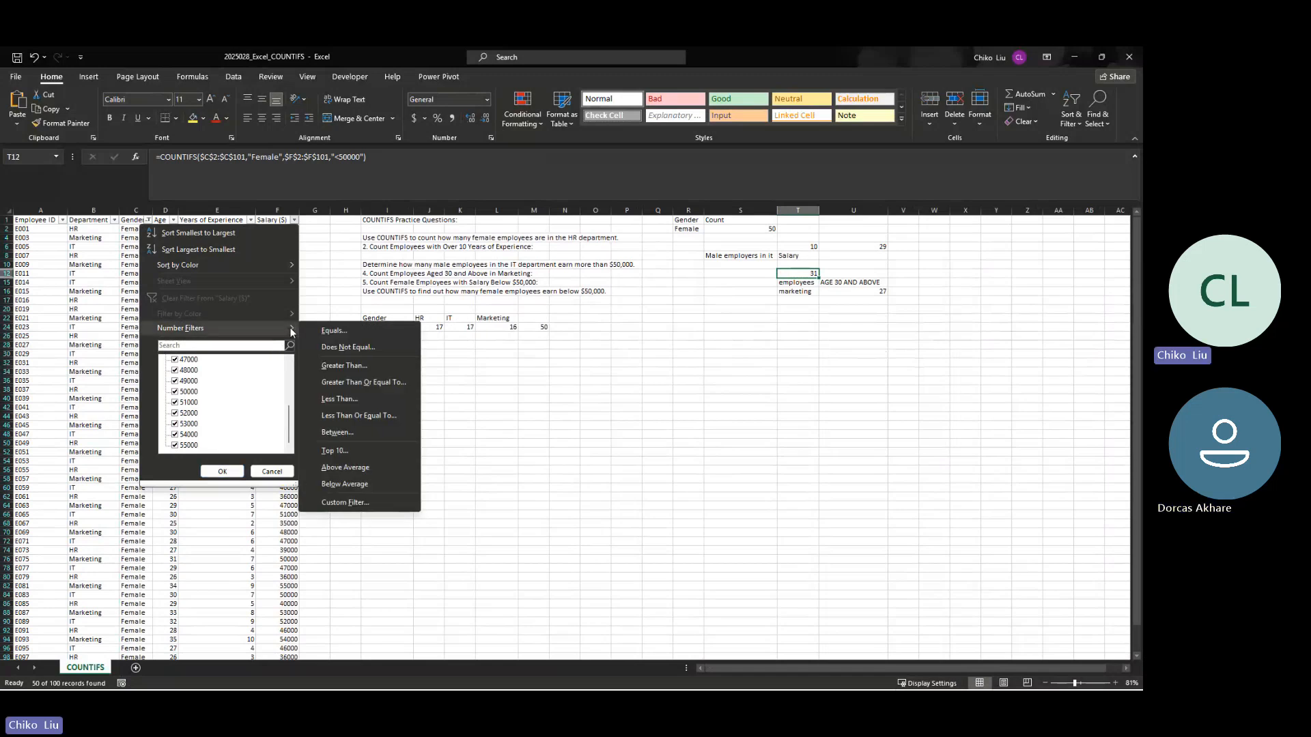
pyautogui.click(351, 398)
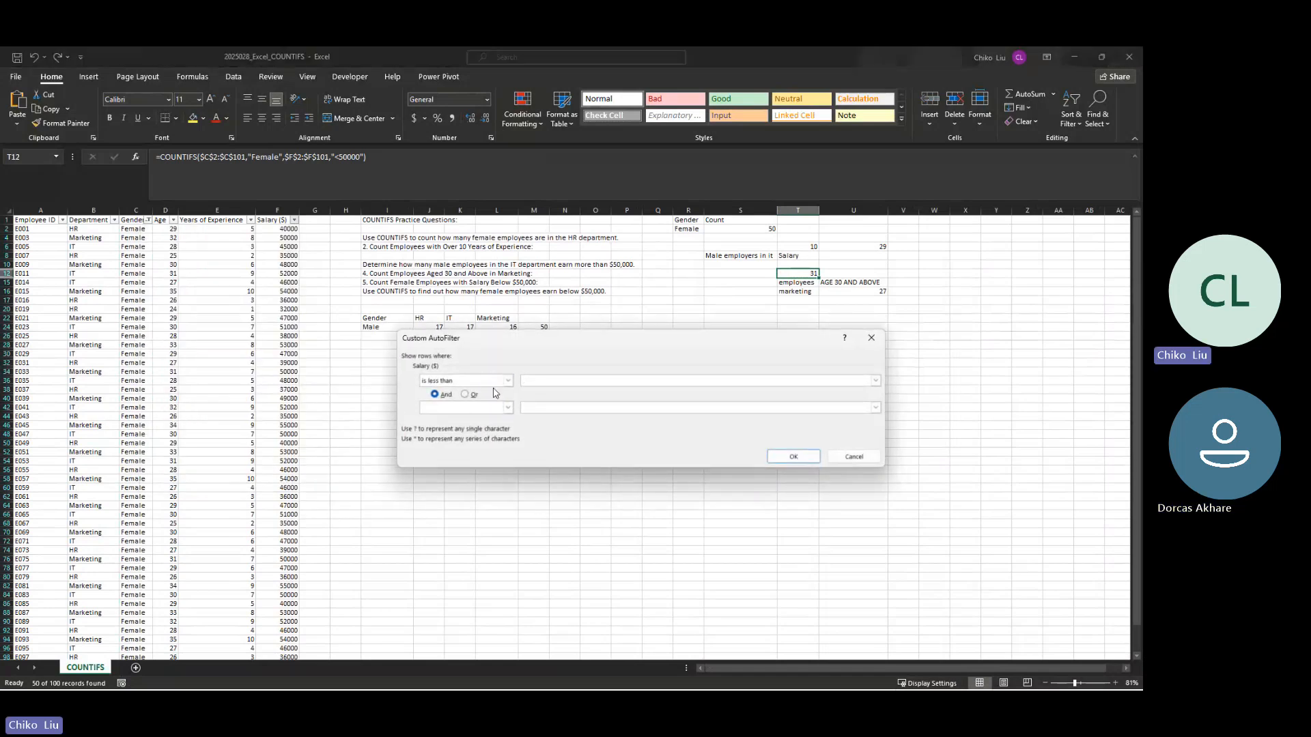
pyautogui.write('50000')
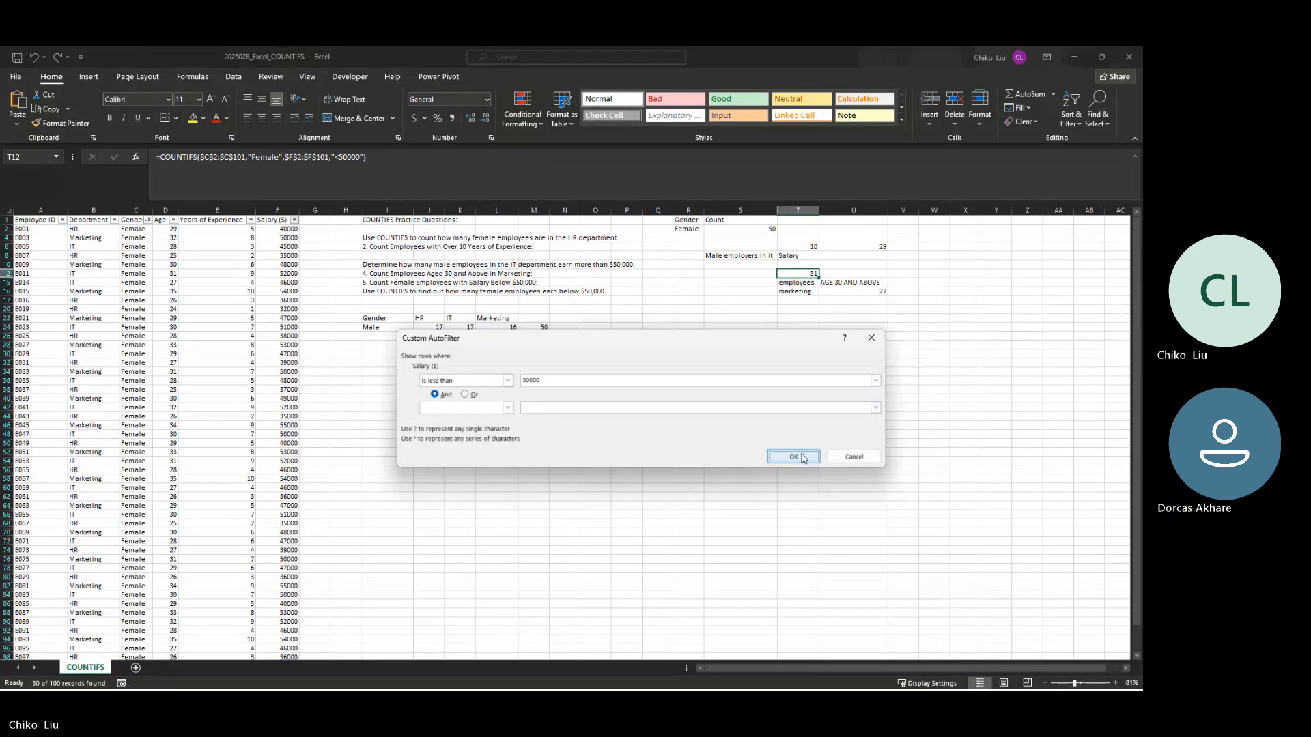
pyautogui.click(794, 457)
pyautogui.moveTo(275, 232); pyautogui.dragTo(273, 495)
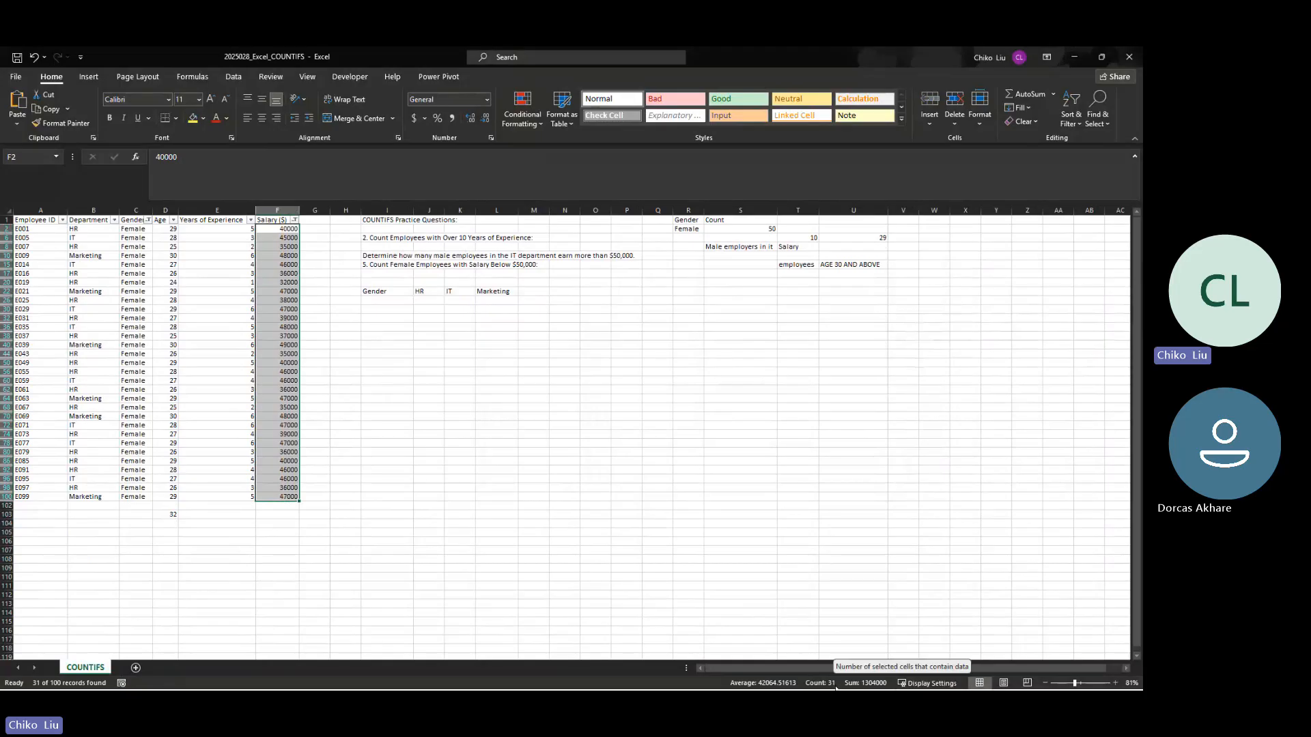
# Step: Remove the filters from the employee table and select cell T12 to review its formula
pyautogui.click(279, 219)
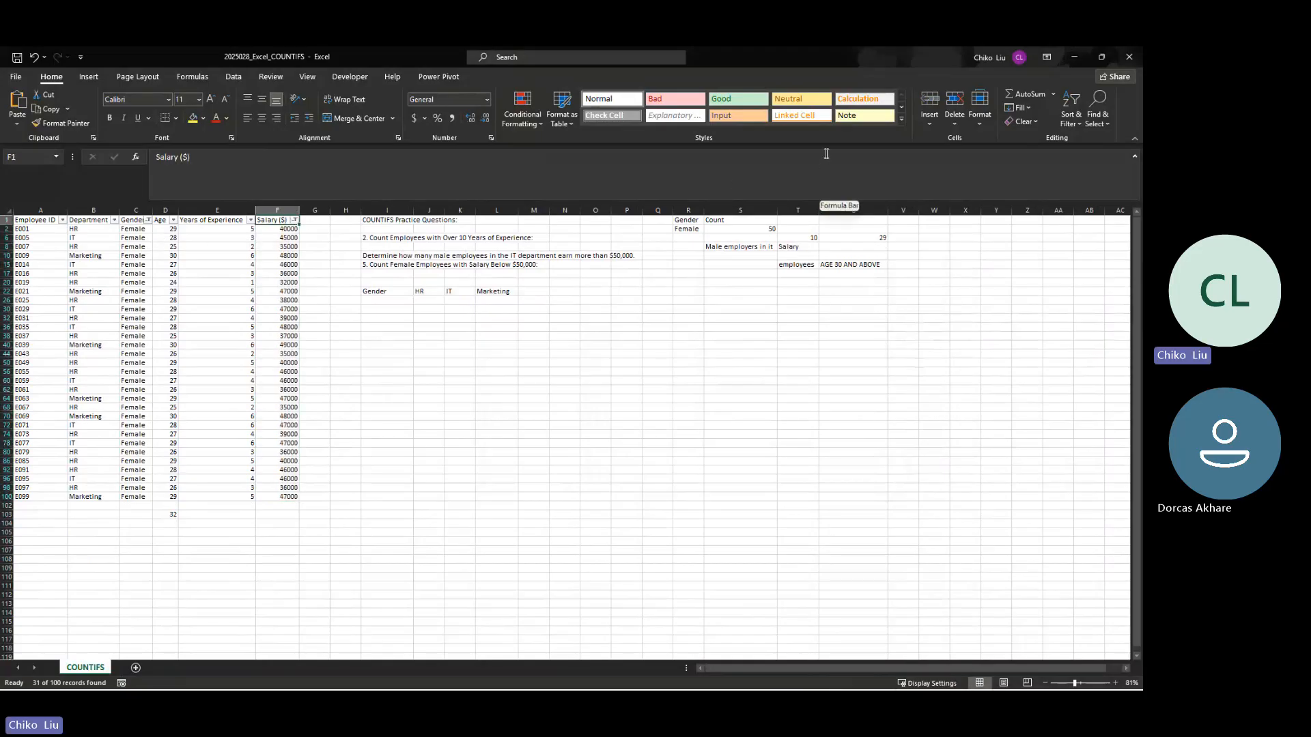
pyautogui.hotkey('ctrl', 'shift', 'l')
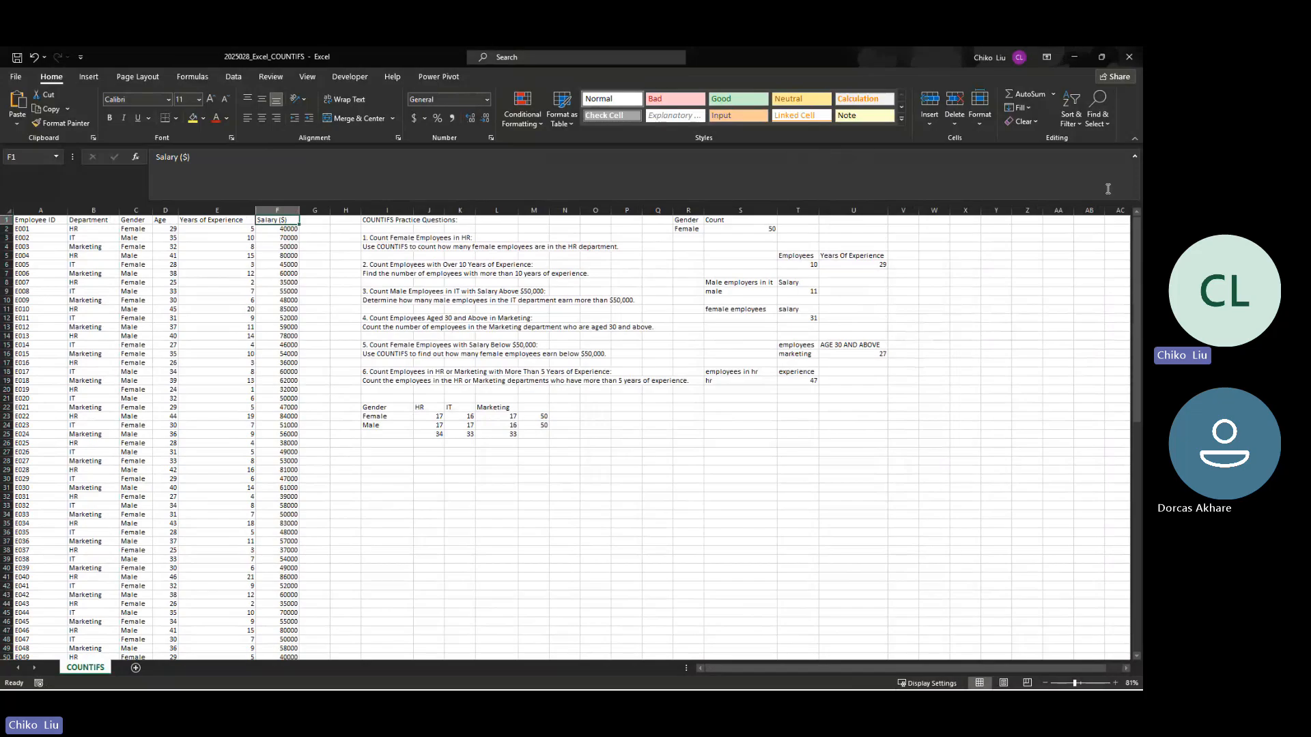
pyautogui.click(811, 316)
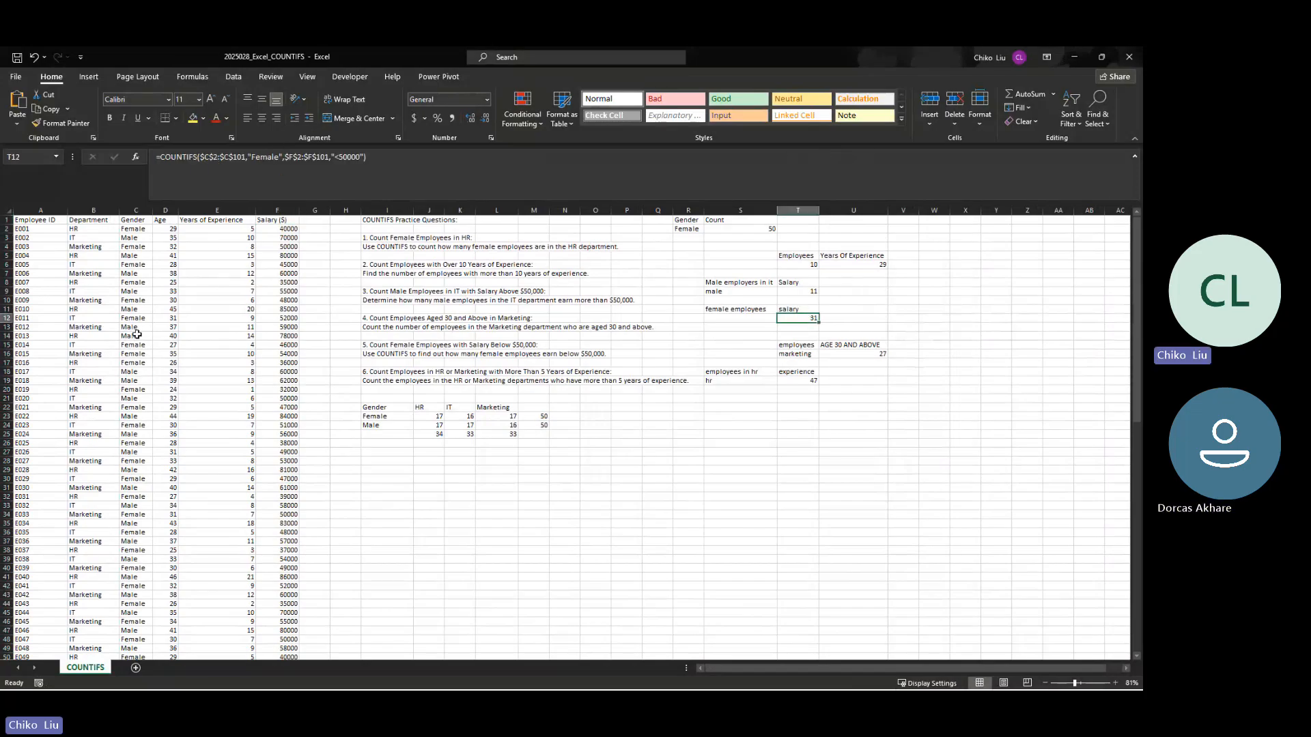
pyautogui.hotkey('alt', 'Tab')
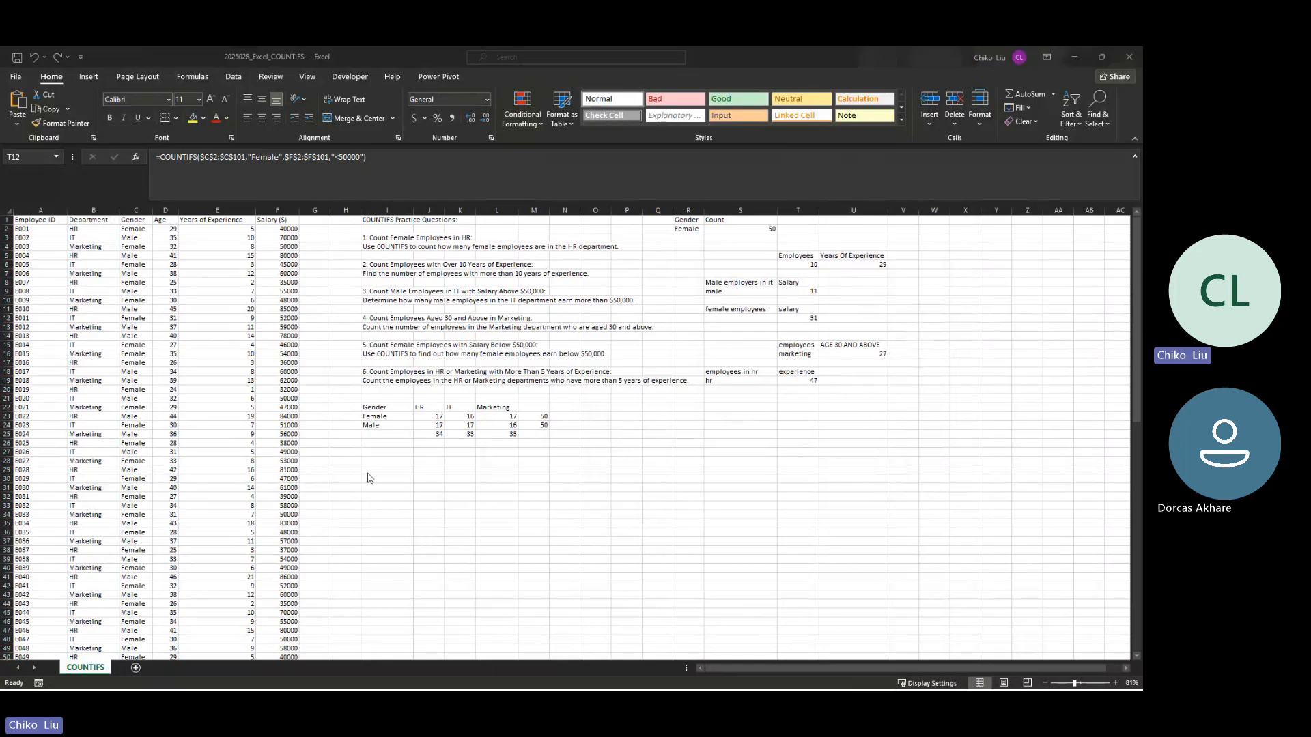
pyautogui.click(429, 419)
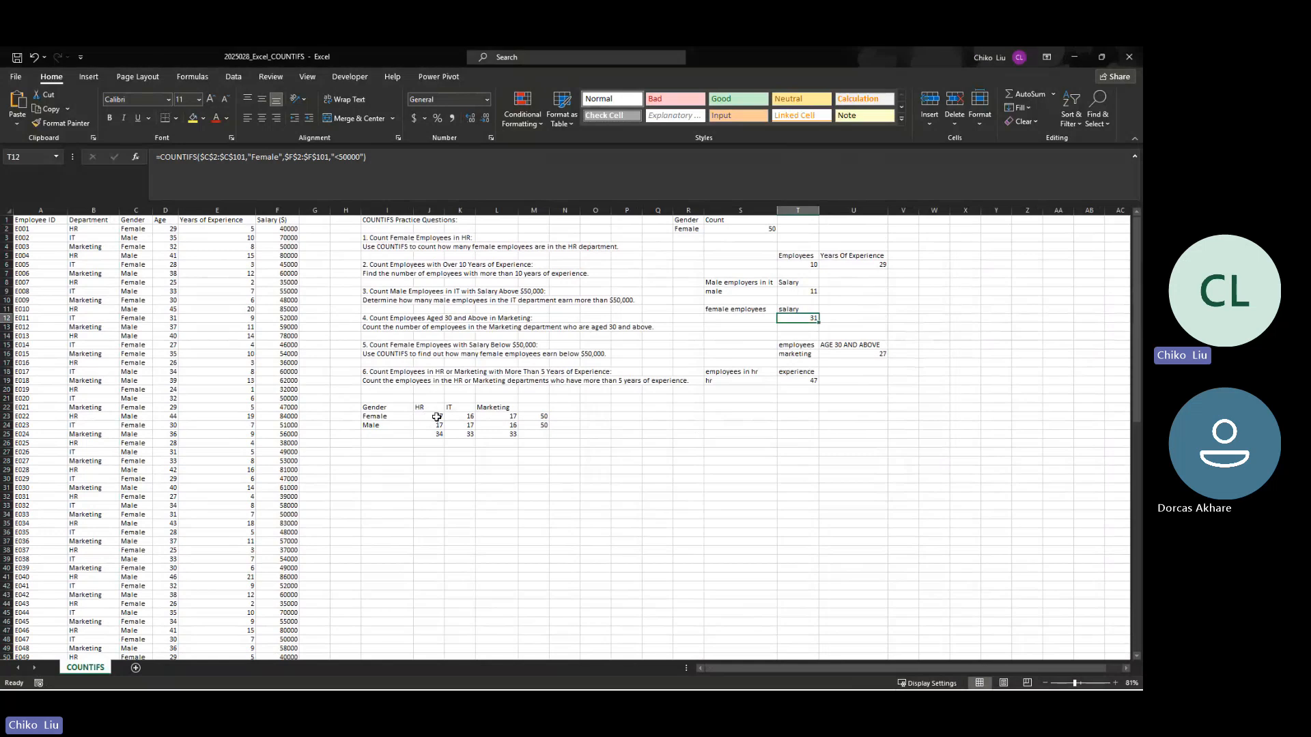
# Step: Turn on filtering for the employee table and filter the Department column to HR only
pyautogui.click(104, 220)
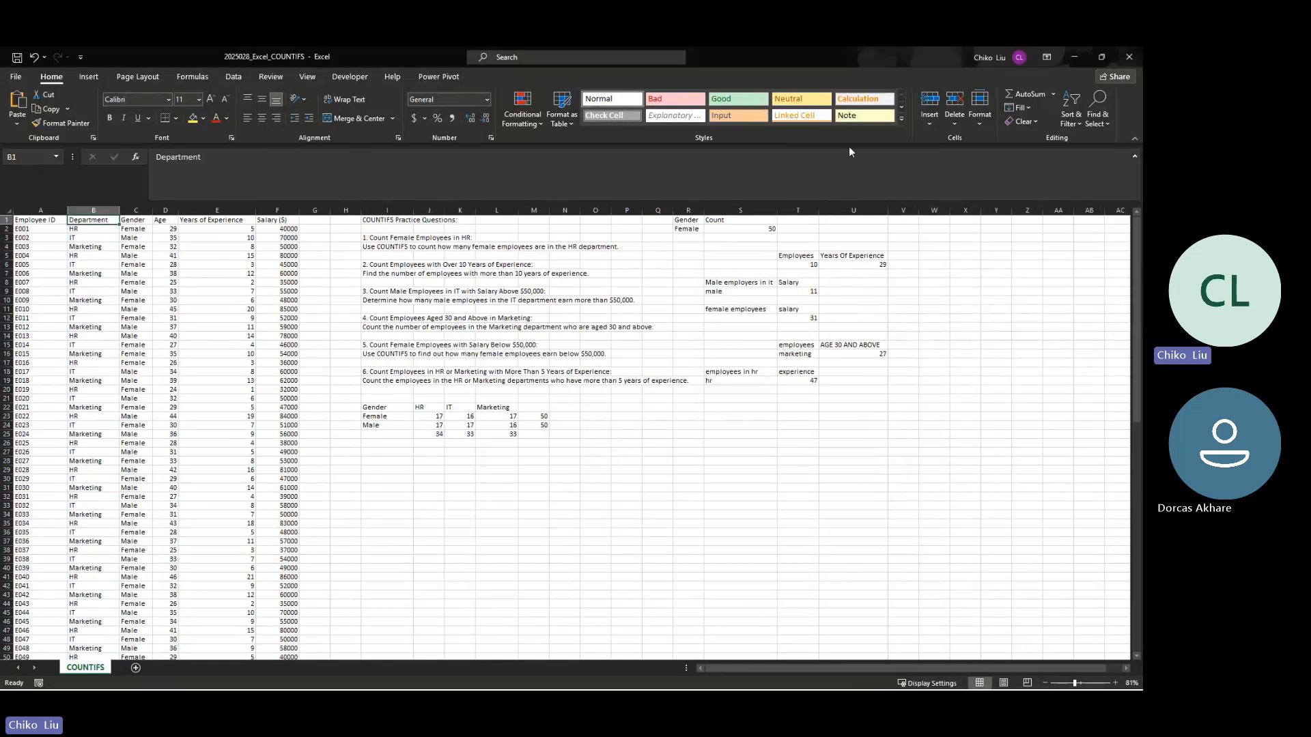
pyautogui.click(1079, 120)
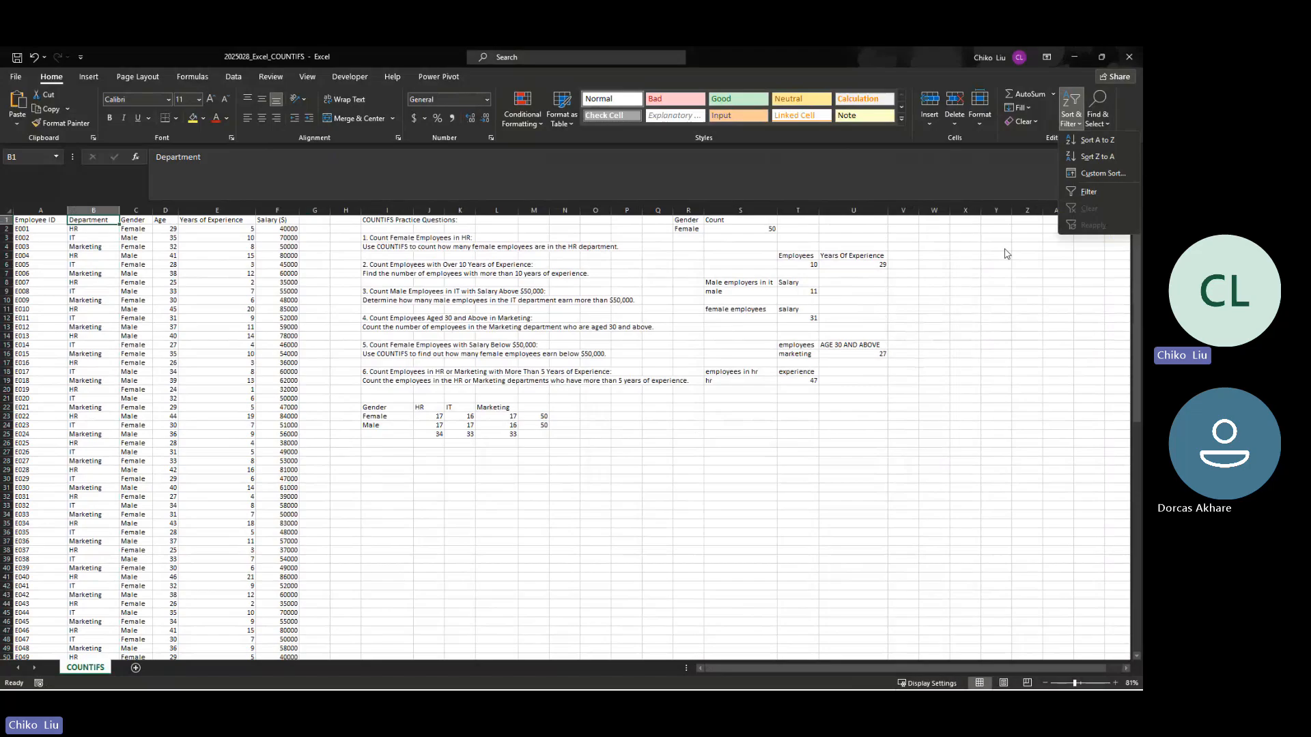
pyautogui.click(1090, 193)
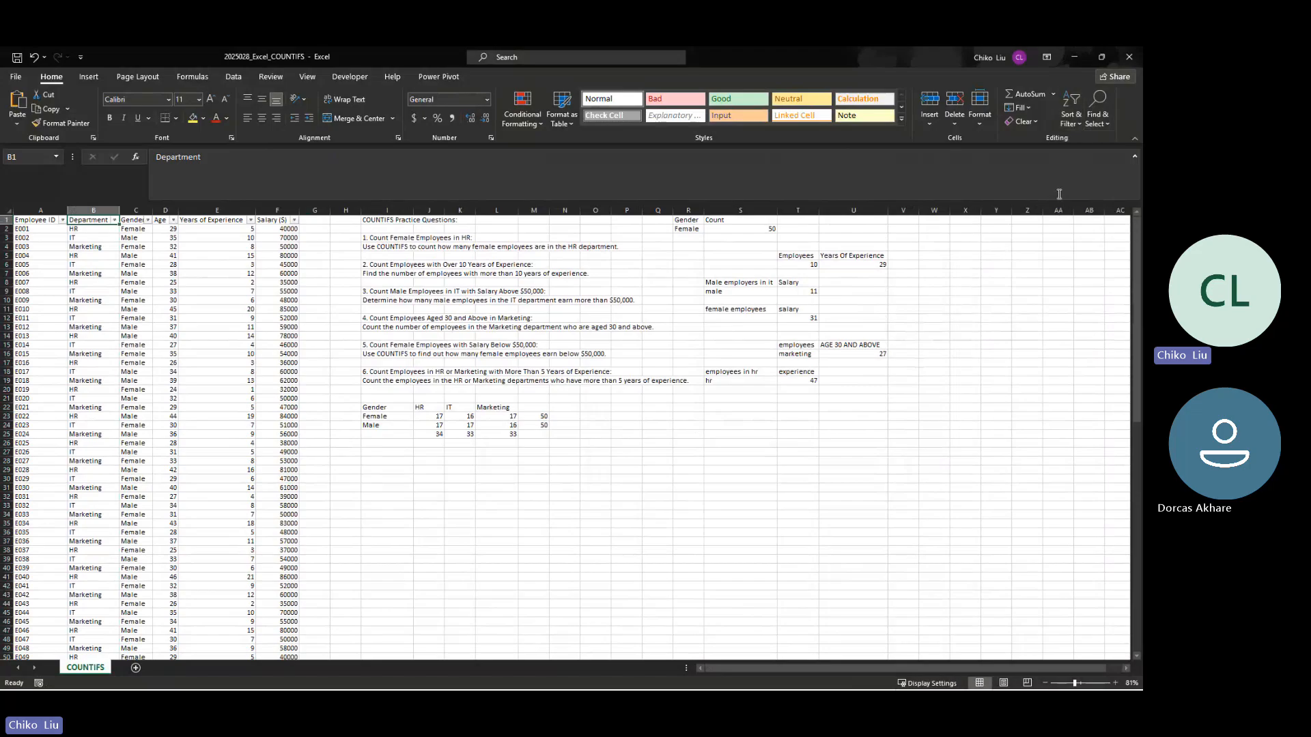
pyautogui.click(114, 221)
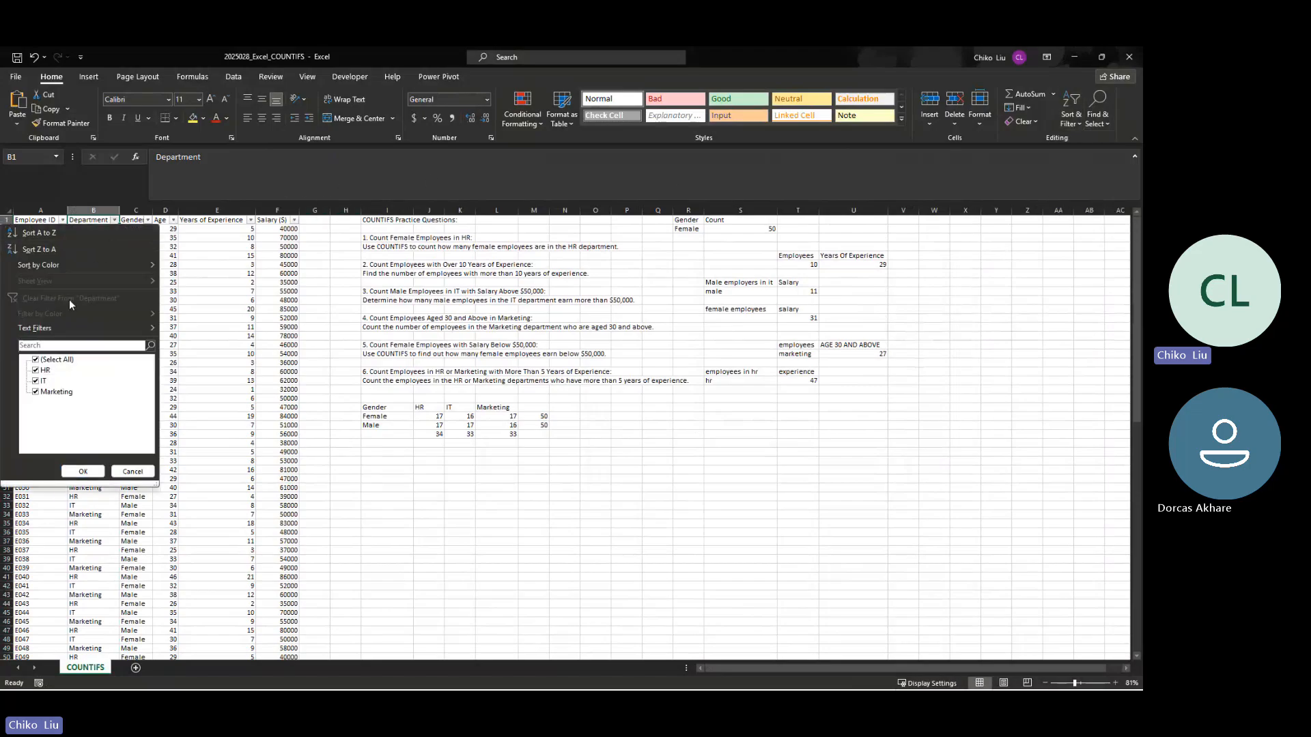
pyautogui.click(35, 360)
pyautogui.click(36, 370)
pyautogui.click(82, 471)
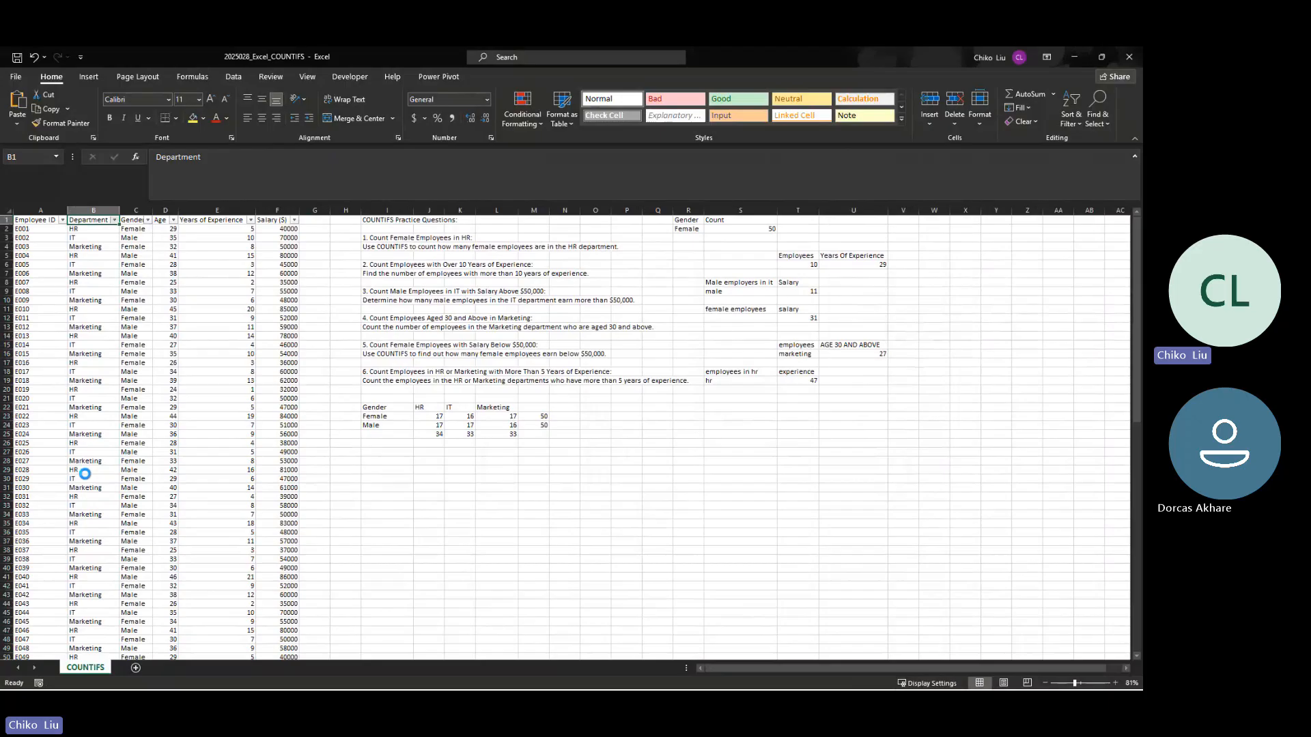
# Step: Filter the Gender column to Female and select the remaining Gender values to check the female HR count
pyautogui.click(148, 220)
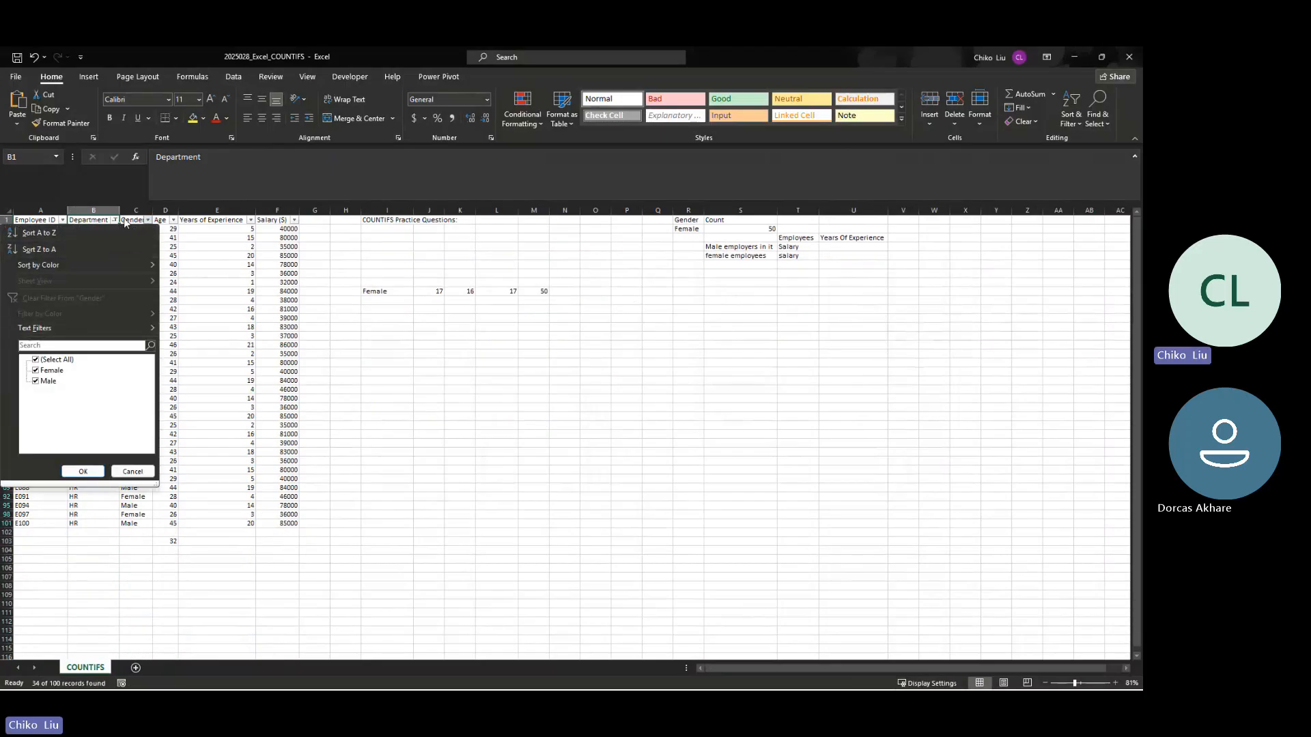
pyautogui.click(36, 381)
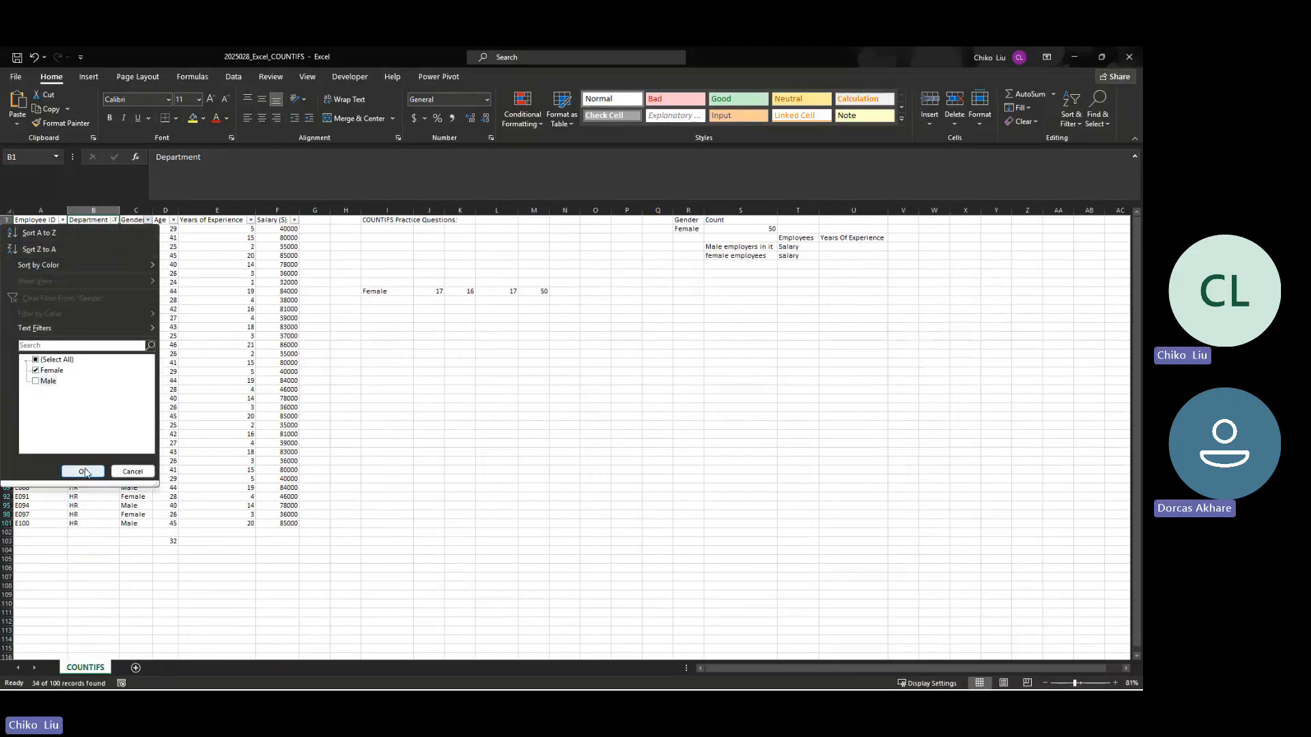
pyautogui.click(82, 471)
pyautogui.moveTo(135, 228); pyautogui.dragTo(140, 372)
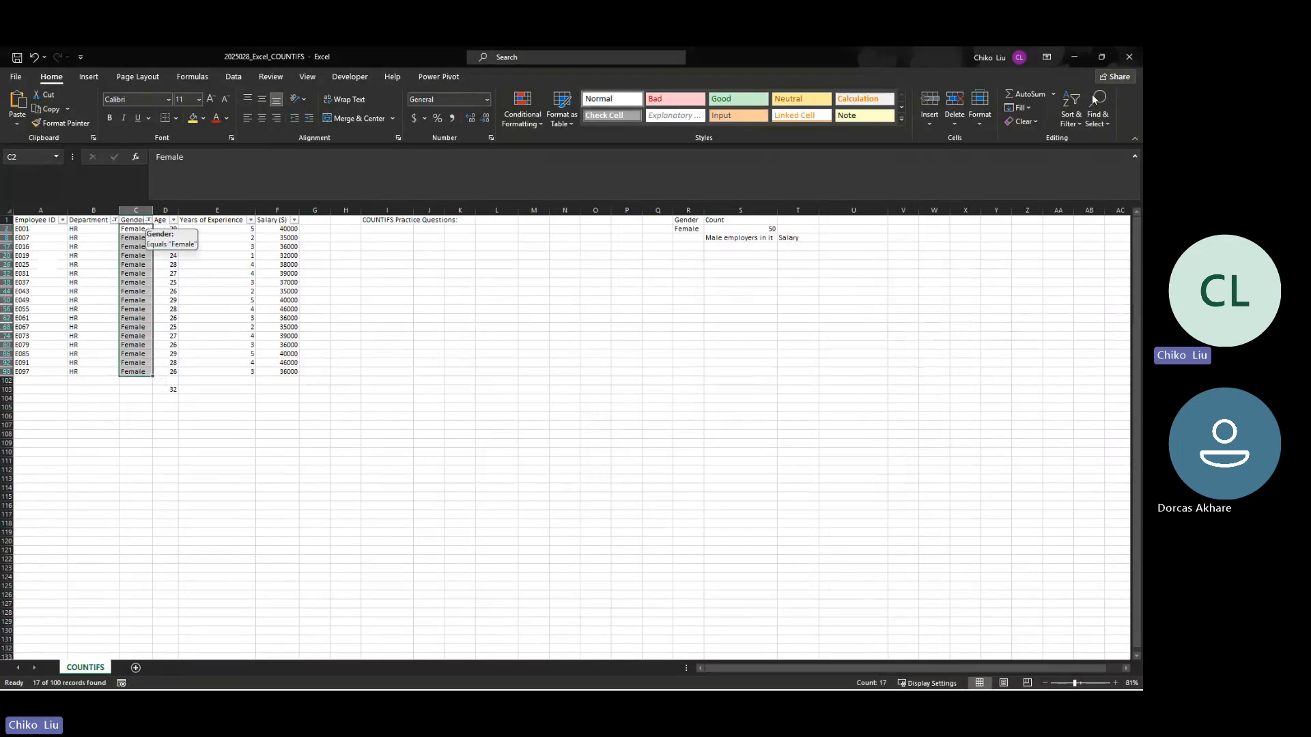
# Step: Clear all column filters and select cell J24 to review the male HR formula
pyautogui.click(1071, 109)
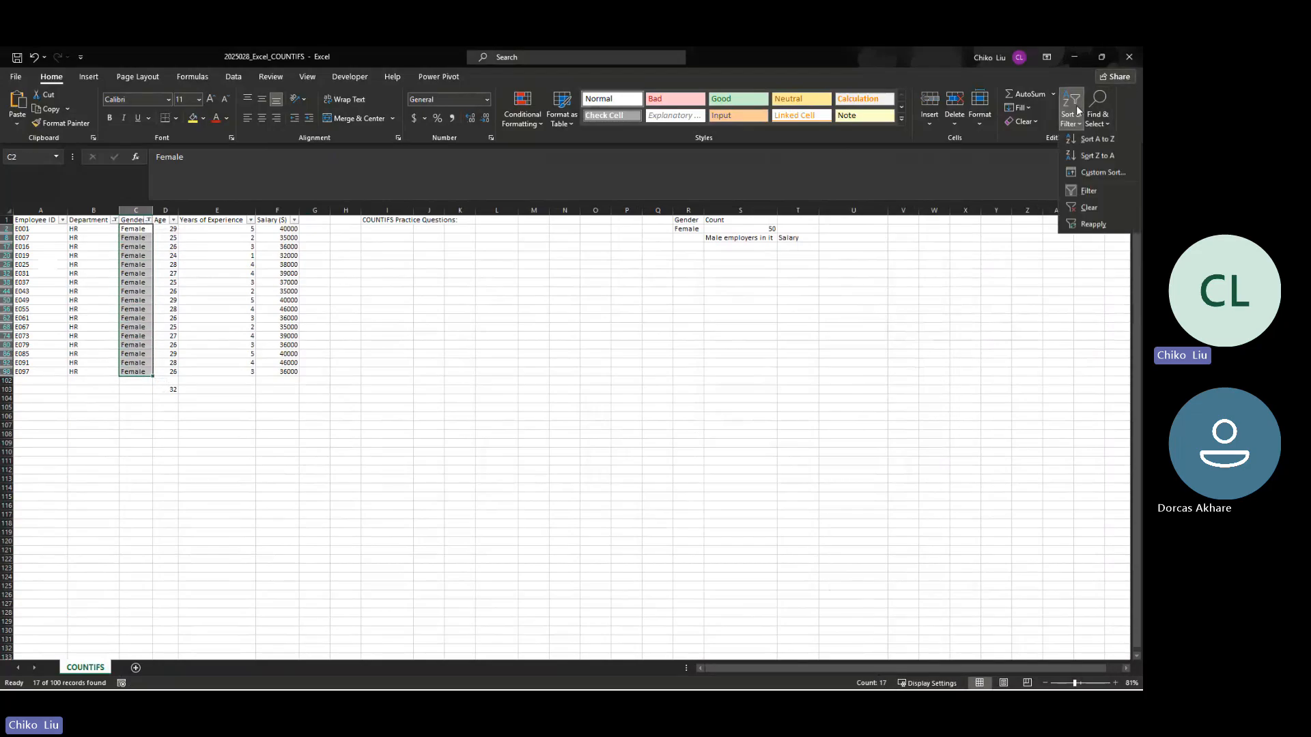
pyautogui.click(1072, 211)
pyautogui.click(436, 423)
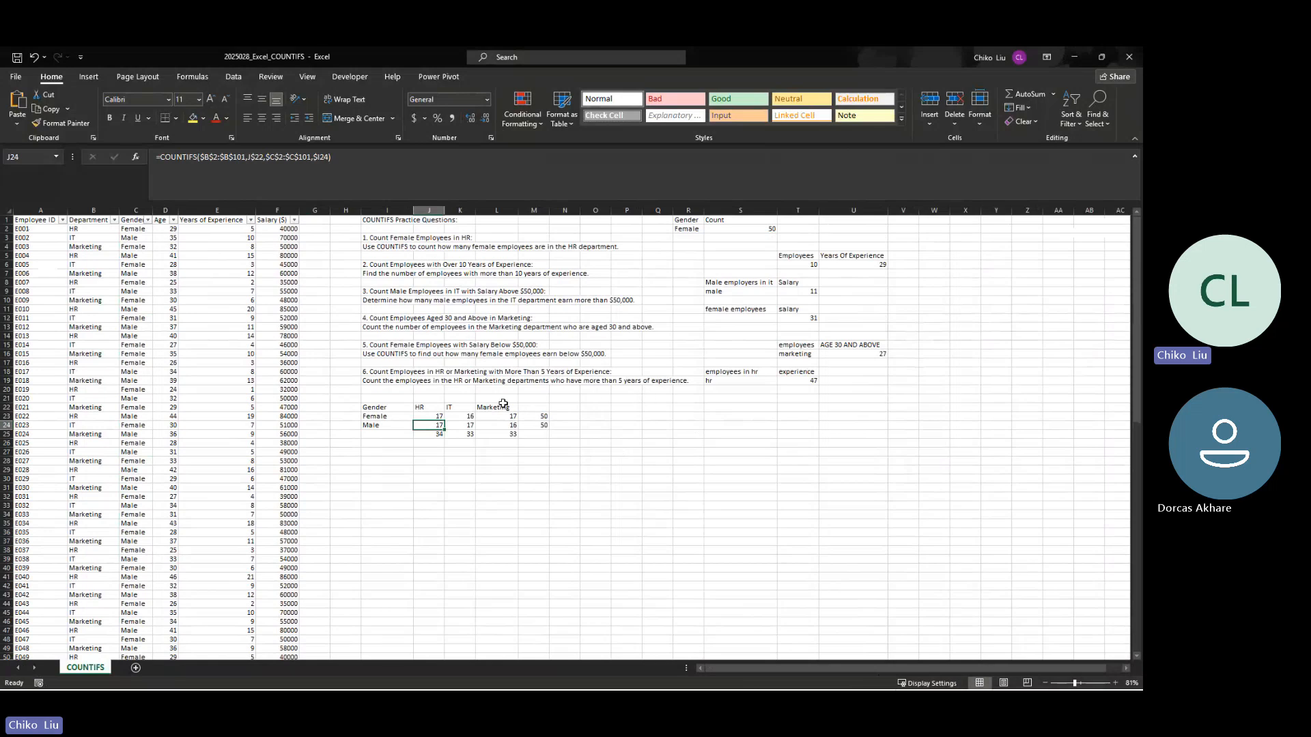
# Step: Review the formula in cell T19 and save the COUNTIFS workbook
pyautogui.click(813, 382)
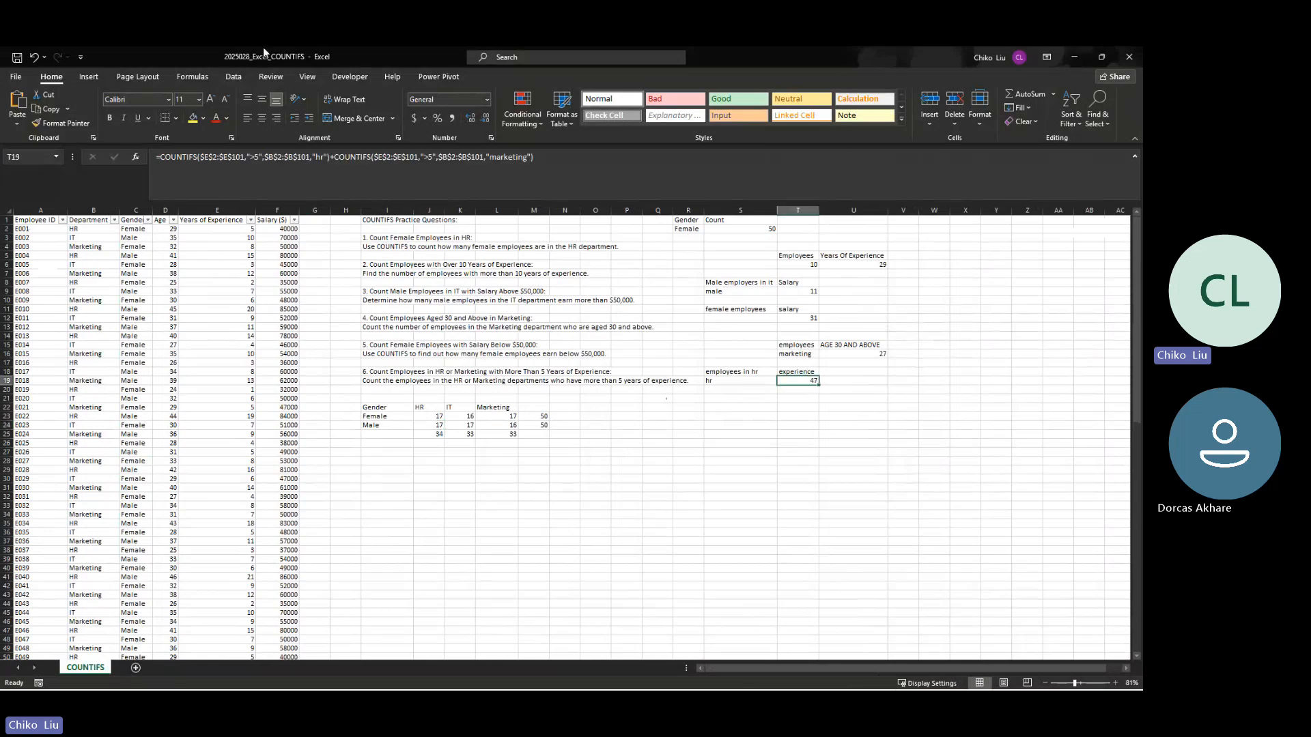
pyautogui.click(15, 77)
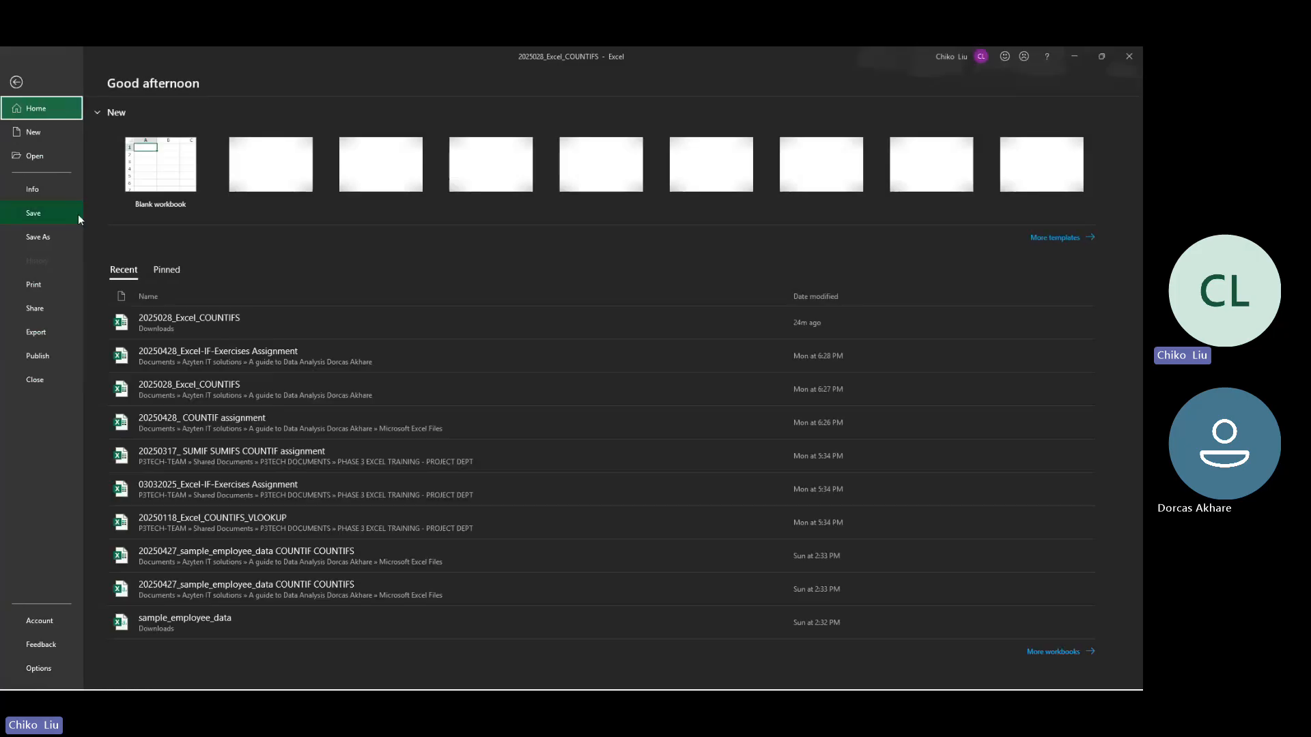
pyautogui.click(15, 88)
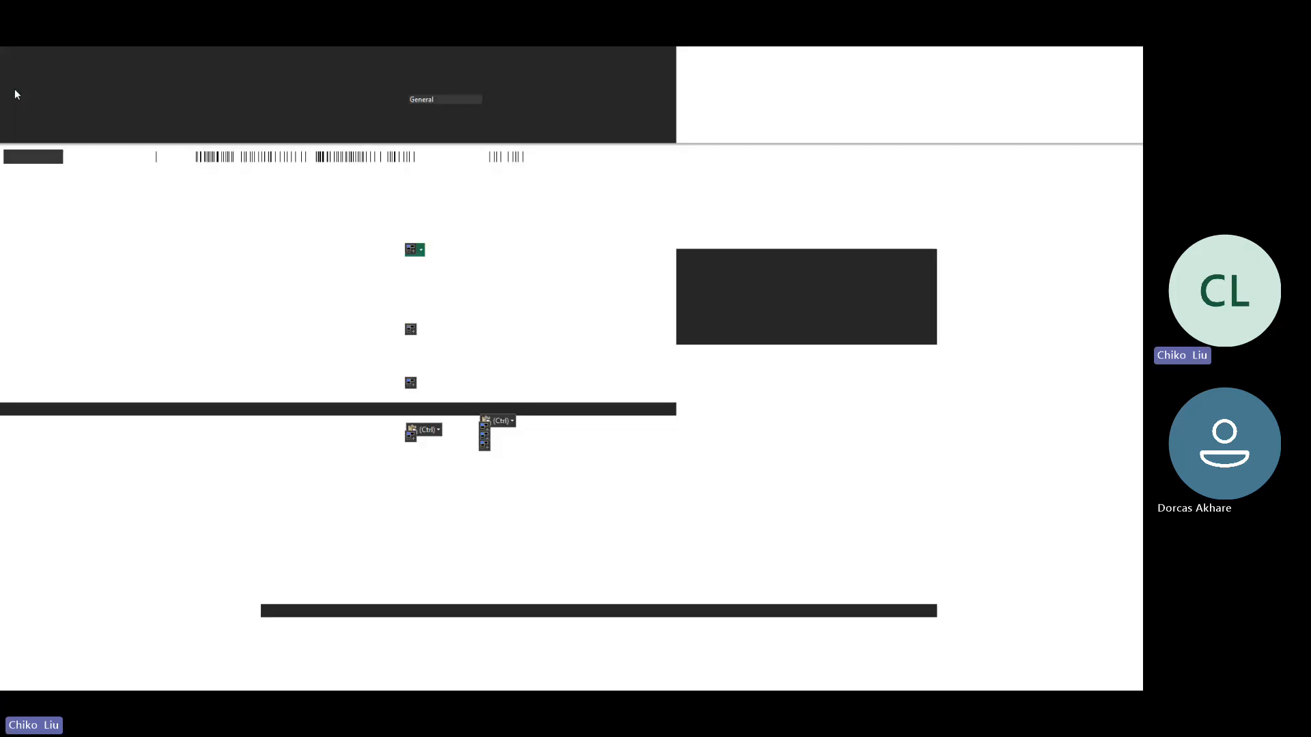
pyautogui.click(14, 87)
pyautogui.click(17, 79)
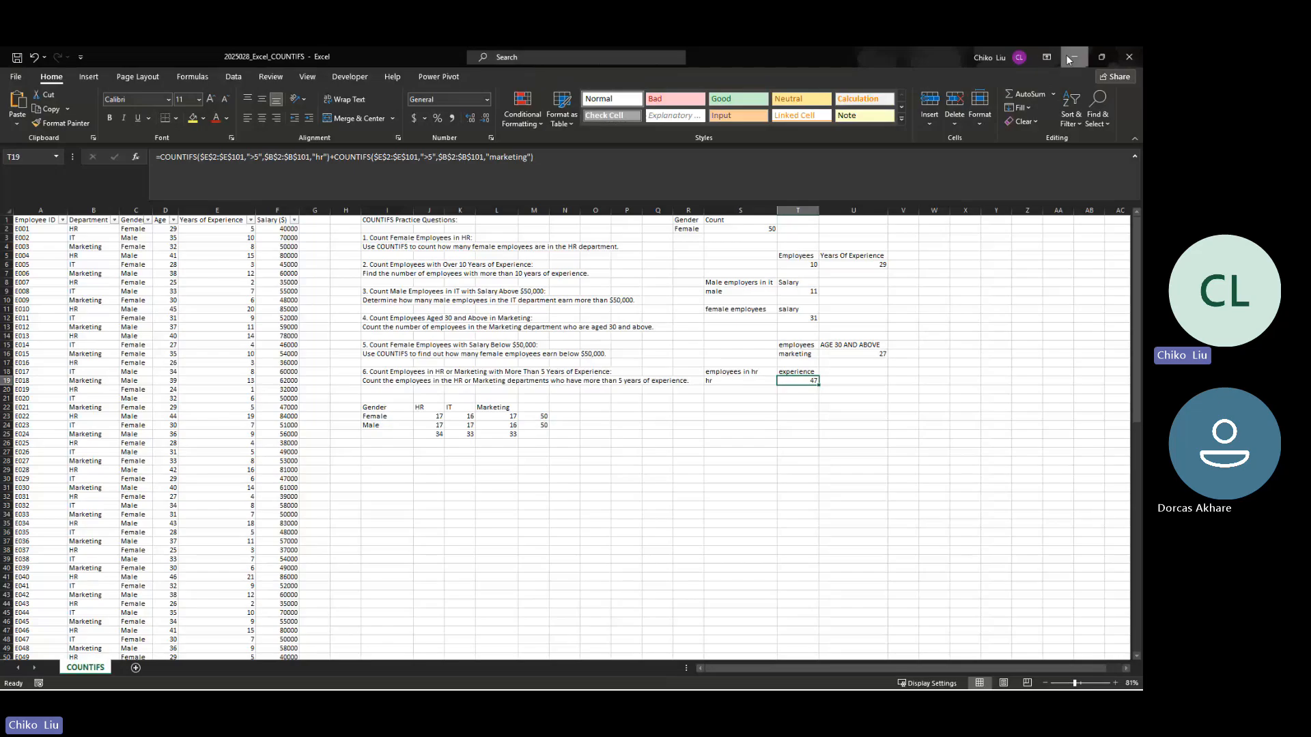
# Step: Switch to Gmail in the browser and start a reply to the ASSIGNMENT email
pyautogui.click(1070, 58)
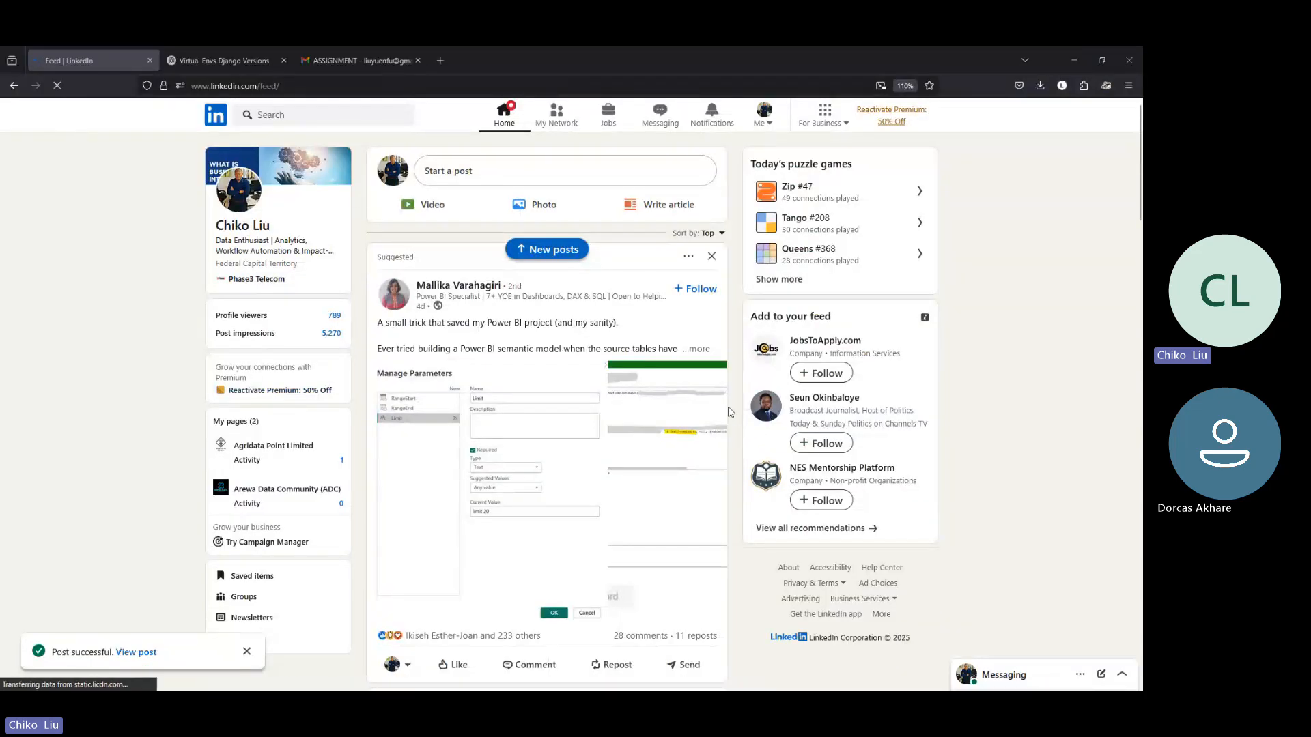
pyautogui.click(340, 59)
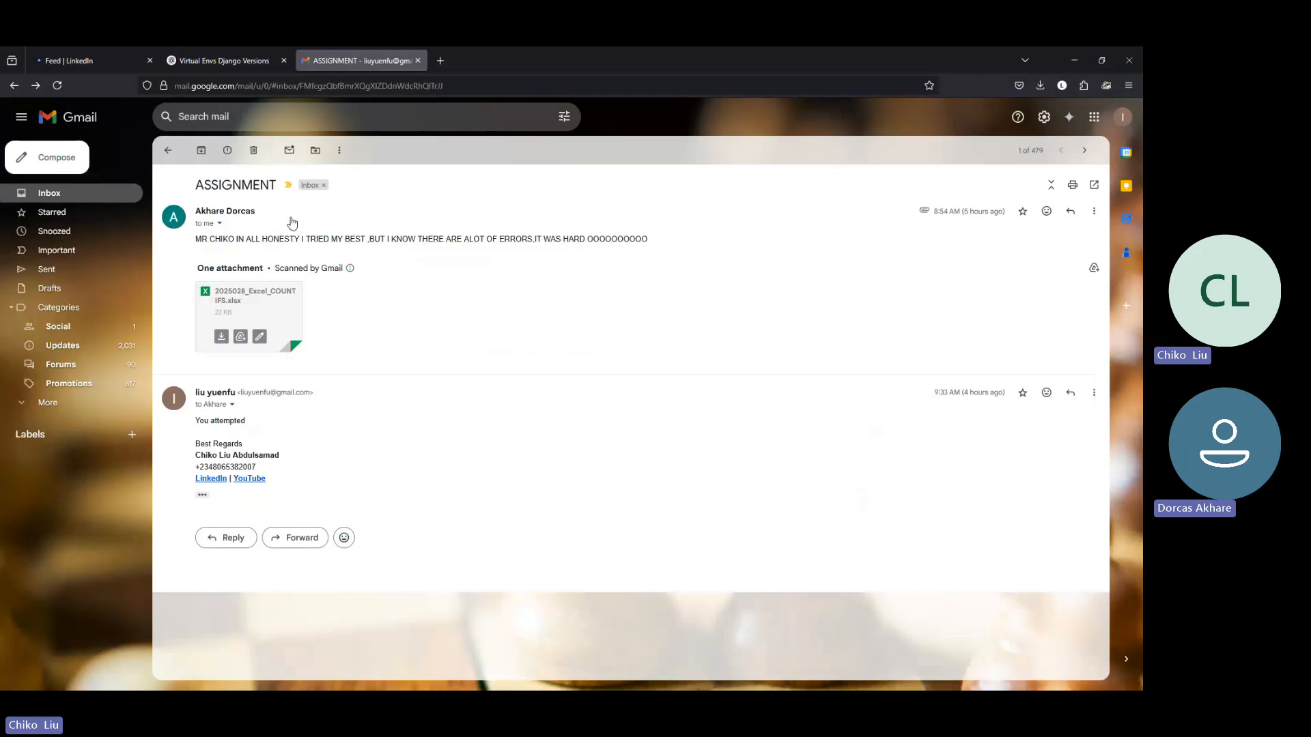
pyautogui.click(1075, 211)
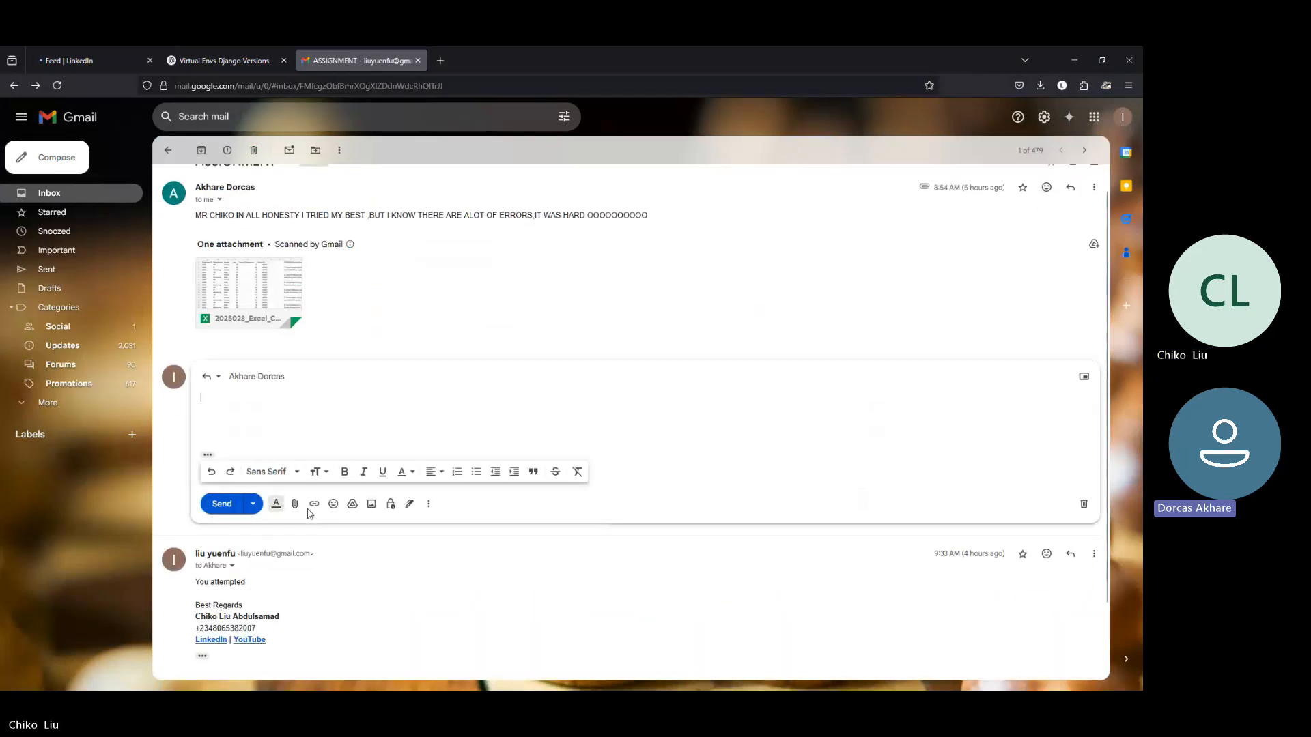
# Step: Attach 2025028_Excel_COUNTIFS from the Downloads folder to the reply and send it
pyautogui.click(298, 506)
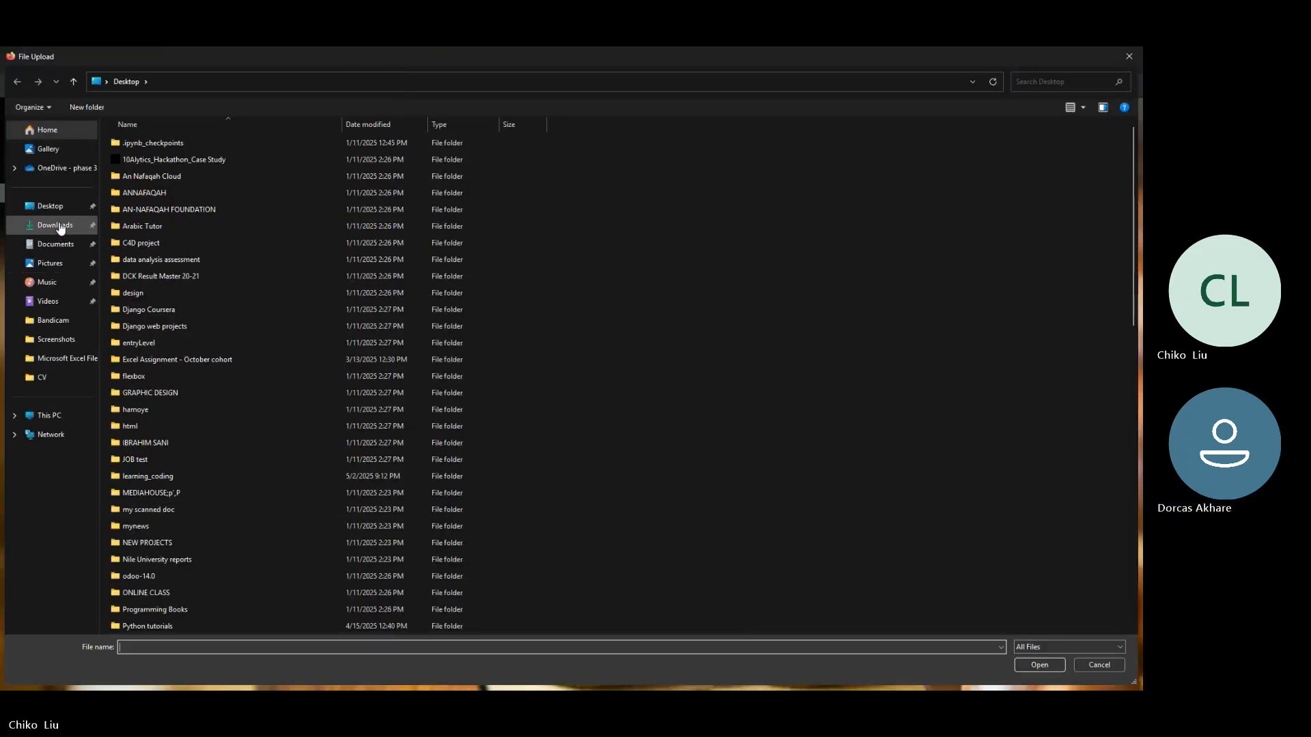
pyautogui.click(60, 227)
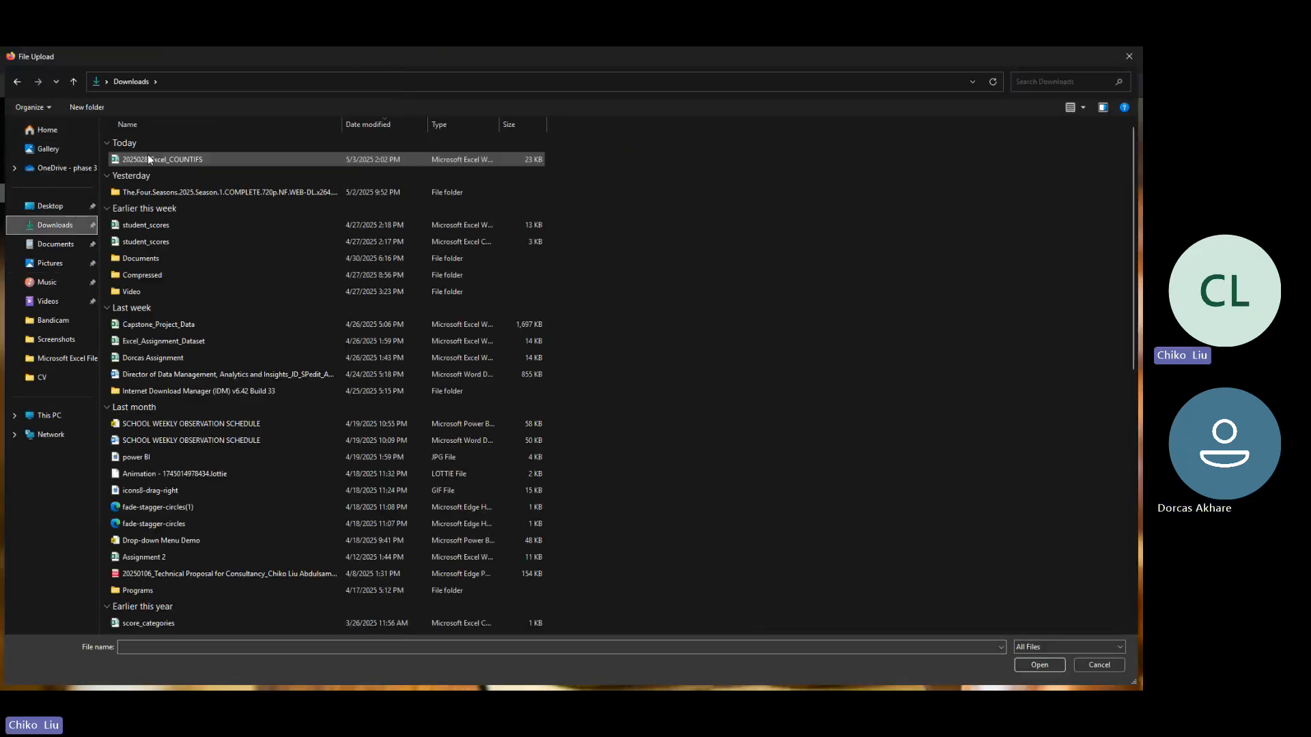
pyautogui.doubleClick(148, 159)
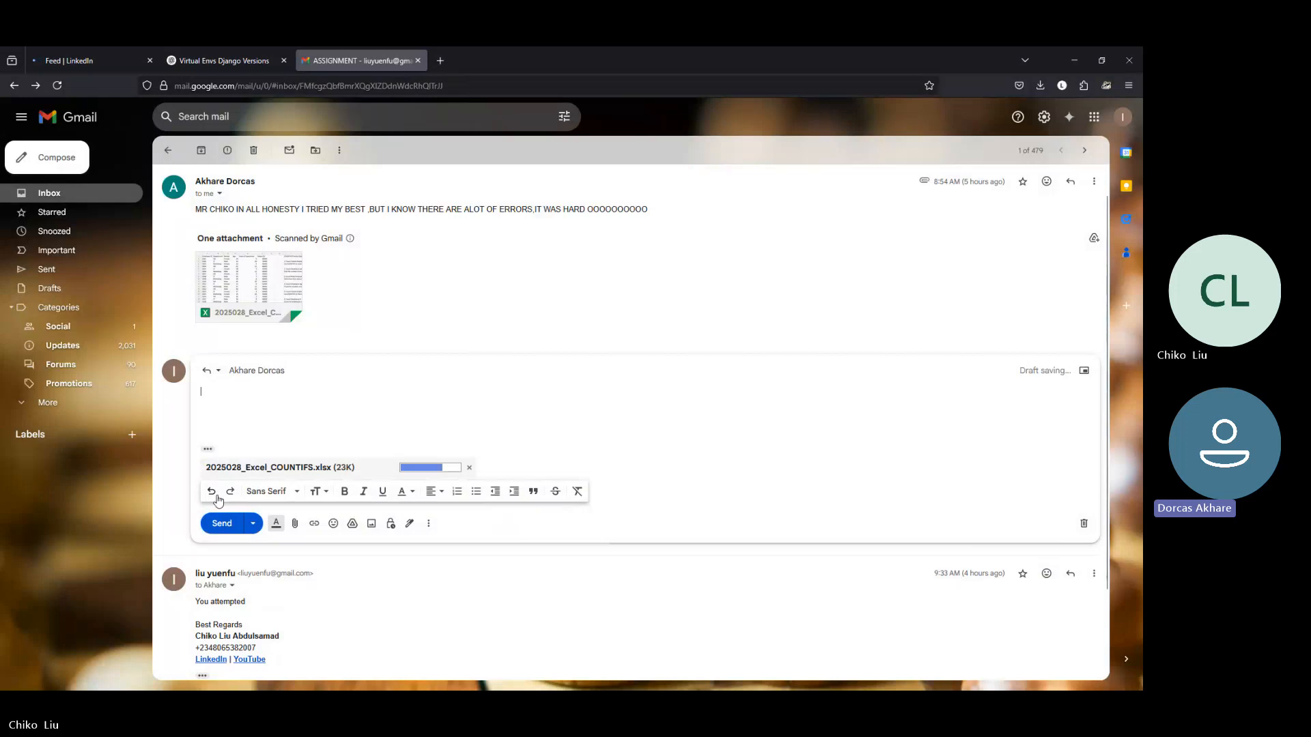
pyautogui.click(222, 523)
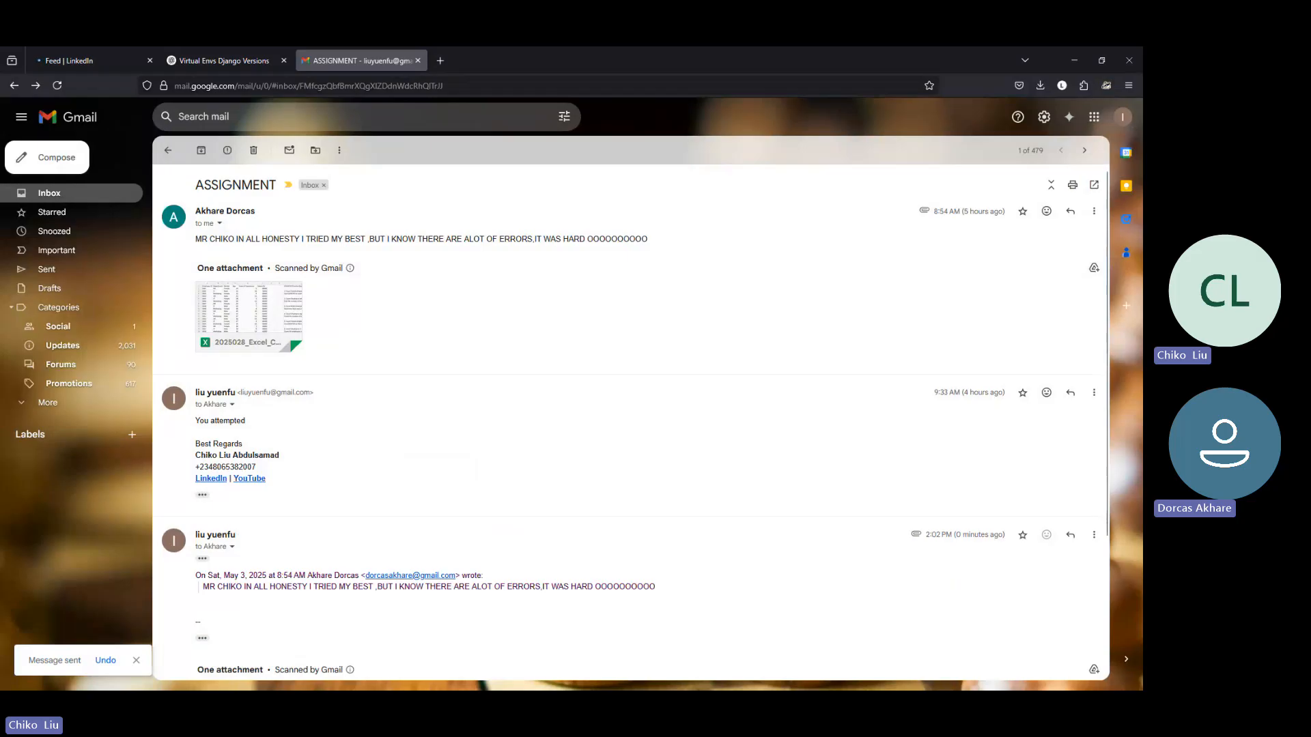
# Step: Switch to File Explorer and open the 20250428_Excel-IF-Exercises Assignment workbook from the data analysis guide folder in Documents > Azyten IT solutions
pyautogui.hotkey('alt', 'Tab')
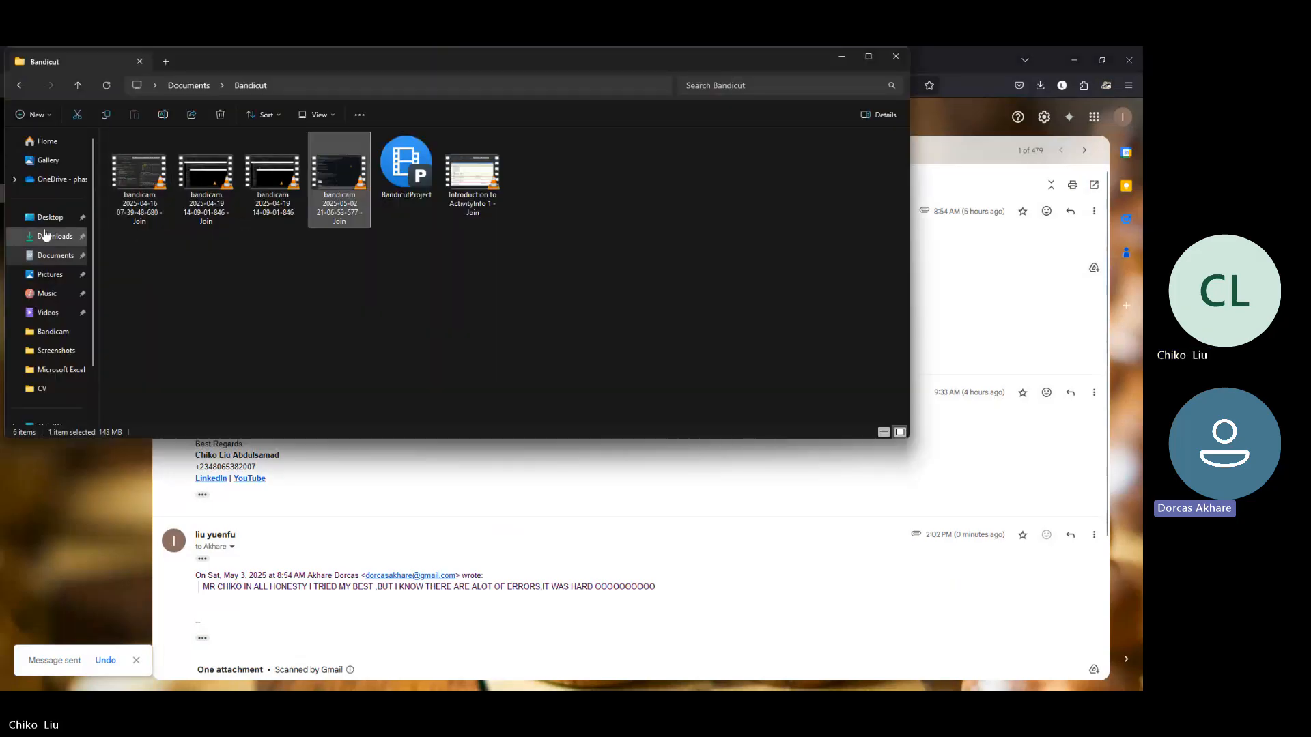
pyautogui.click(48, 263)
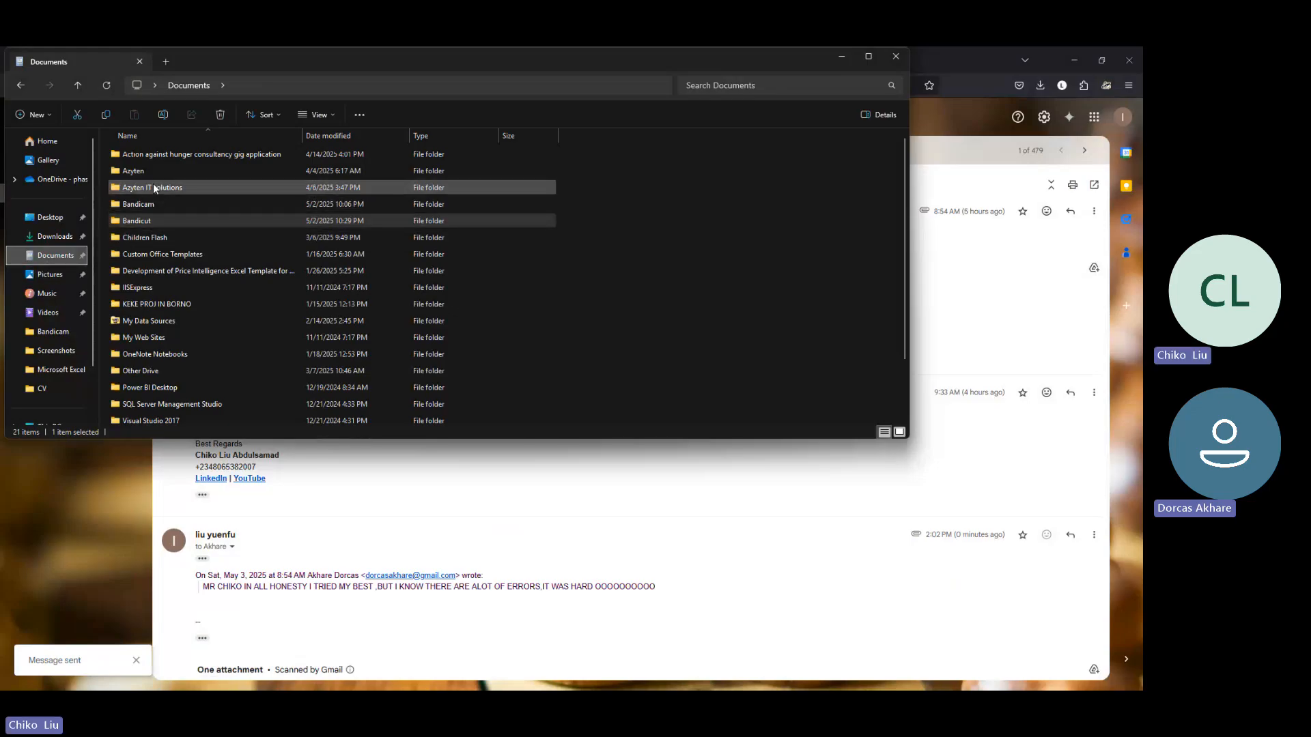
pyautogui.click(152, 189)
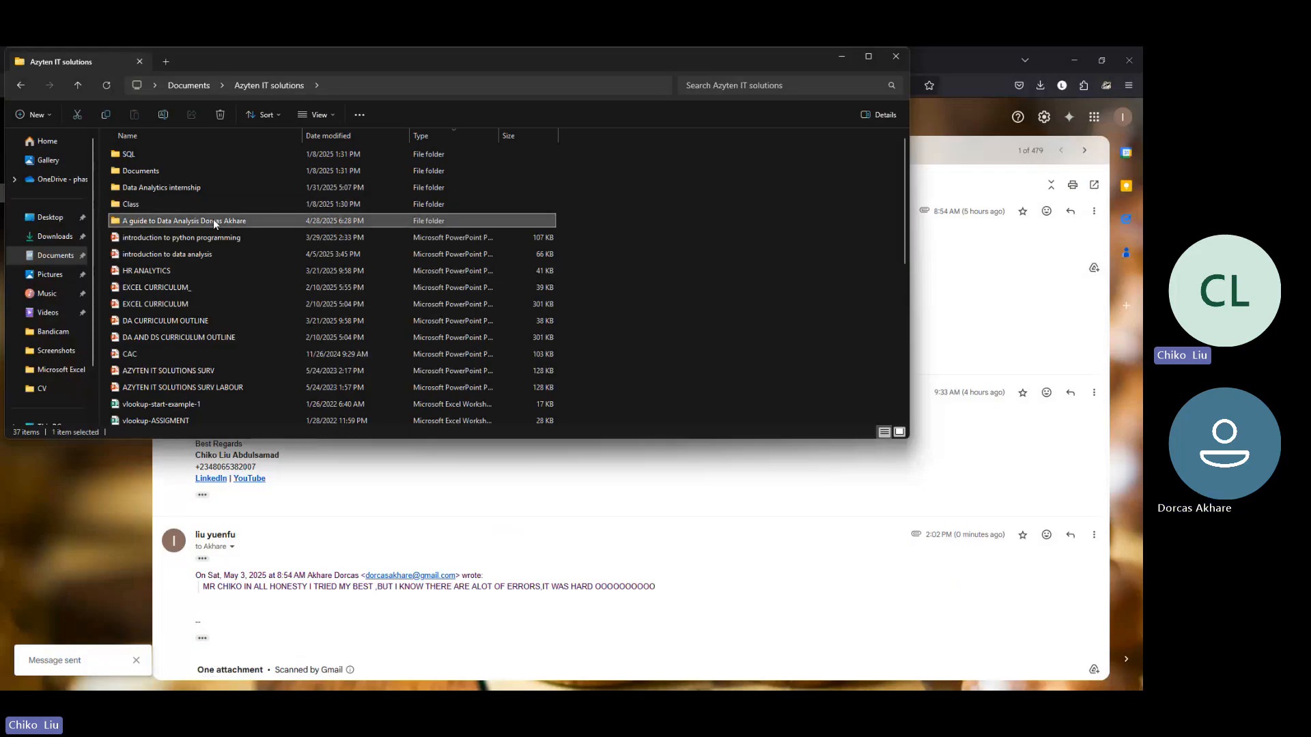
pyautogui.doubleClick(213, 219)
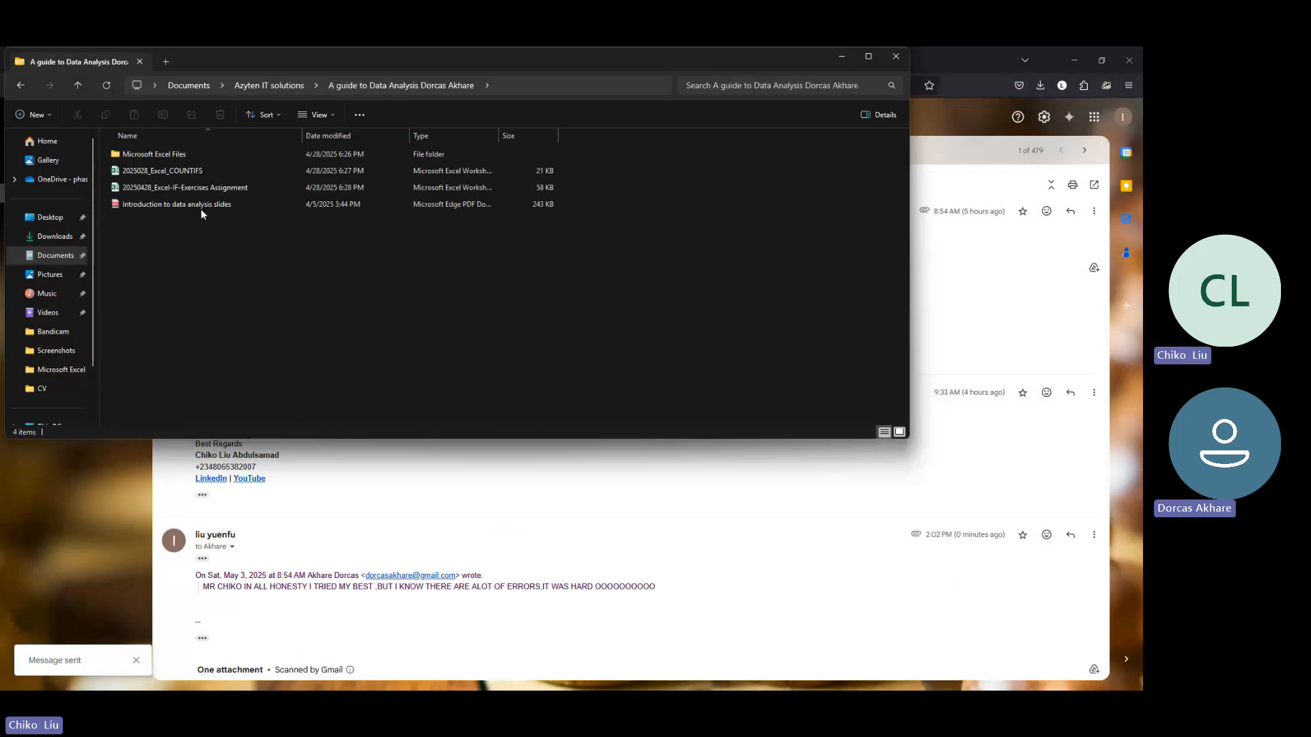
pyautogui.doubleClick(175, 154)
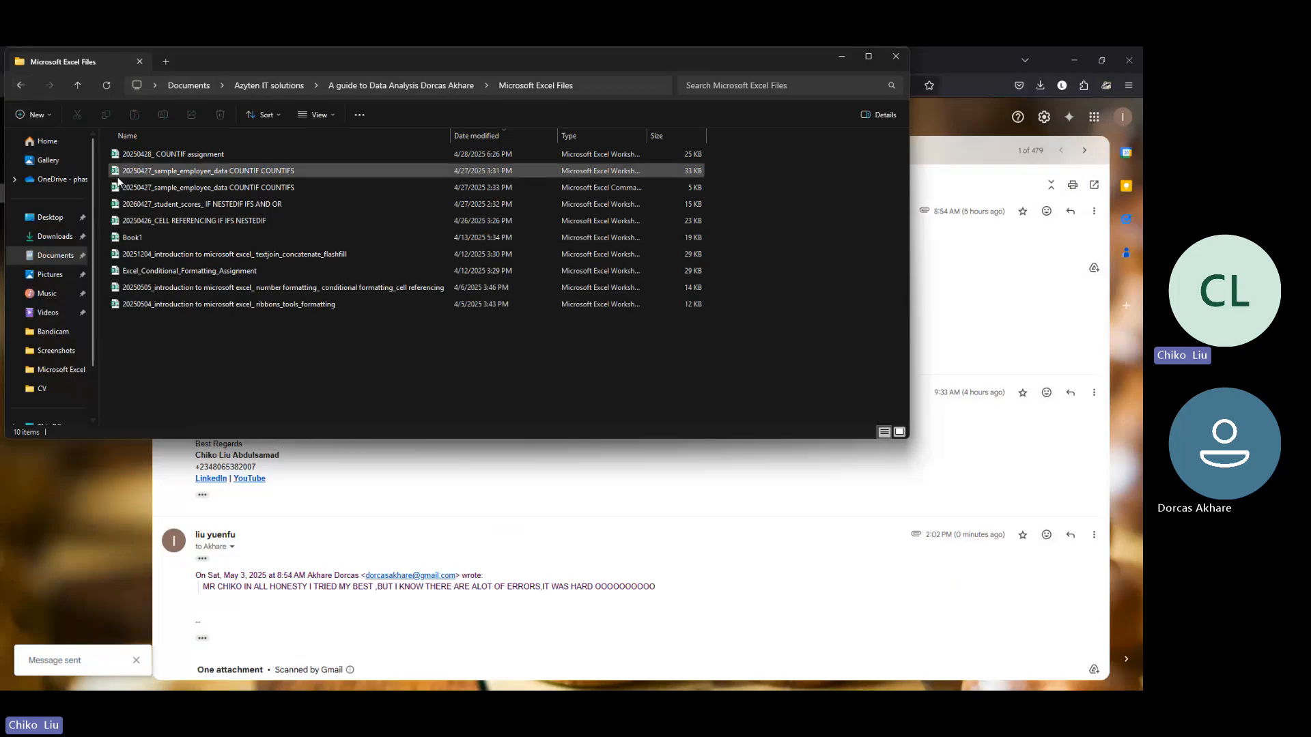
pyautogui.click(20, 86)
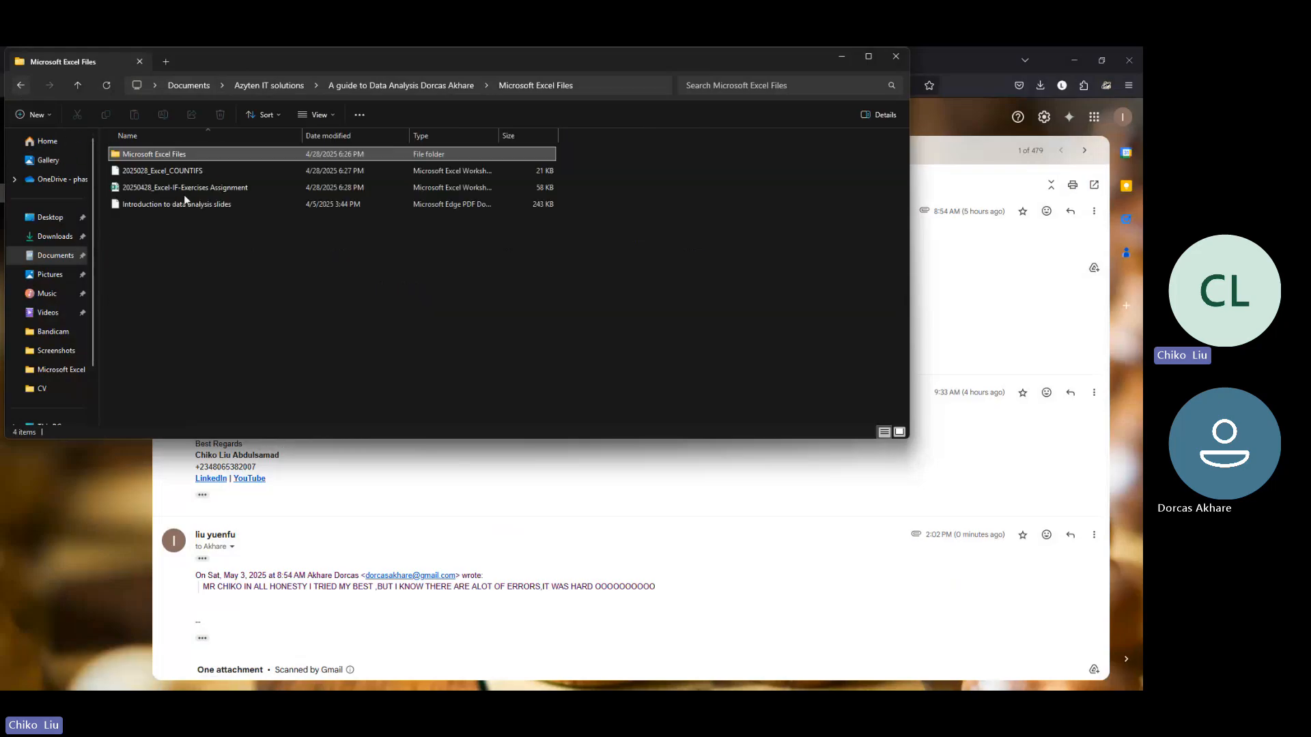
pyautogui.click(175, 191)
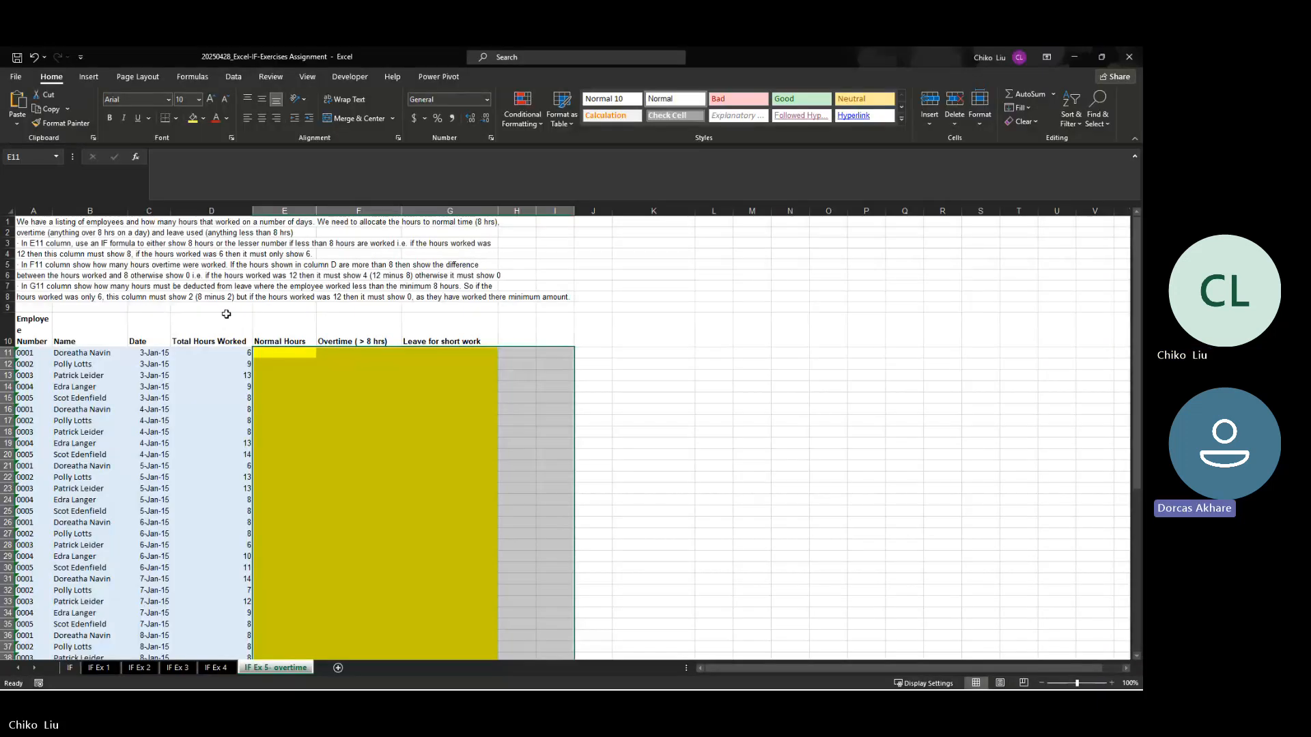
# Step: Look through the exercise sheets and open the IF Ex 1 sheet
pyautogui.click(259, 404)
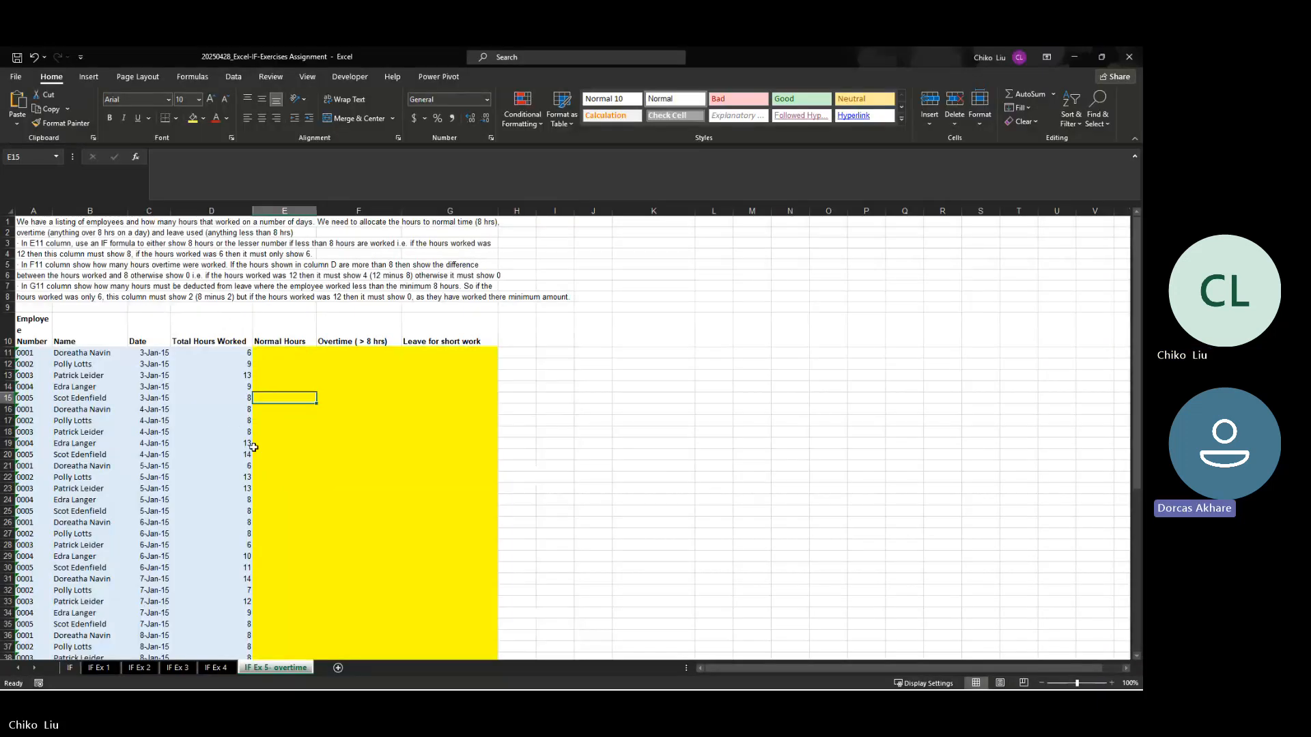
pyautogui.click(215, 668)
pyautogui.click(131, 672)
pyautogui.click(105, 670)
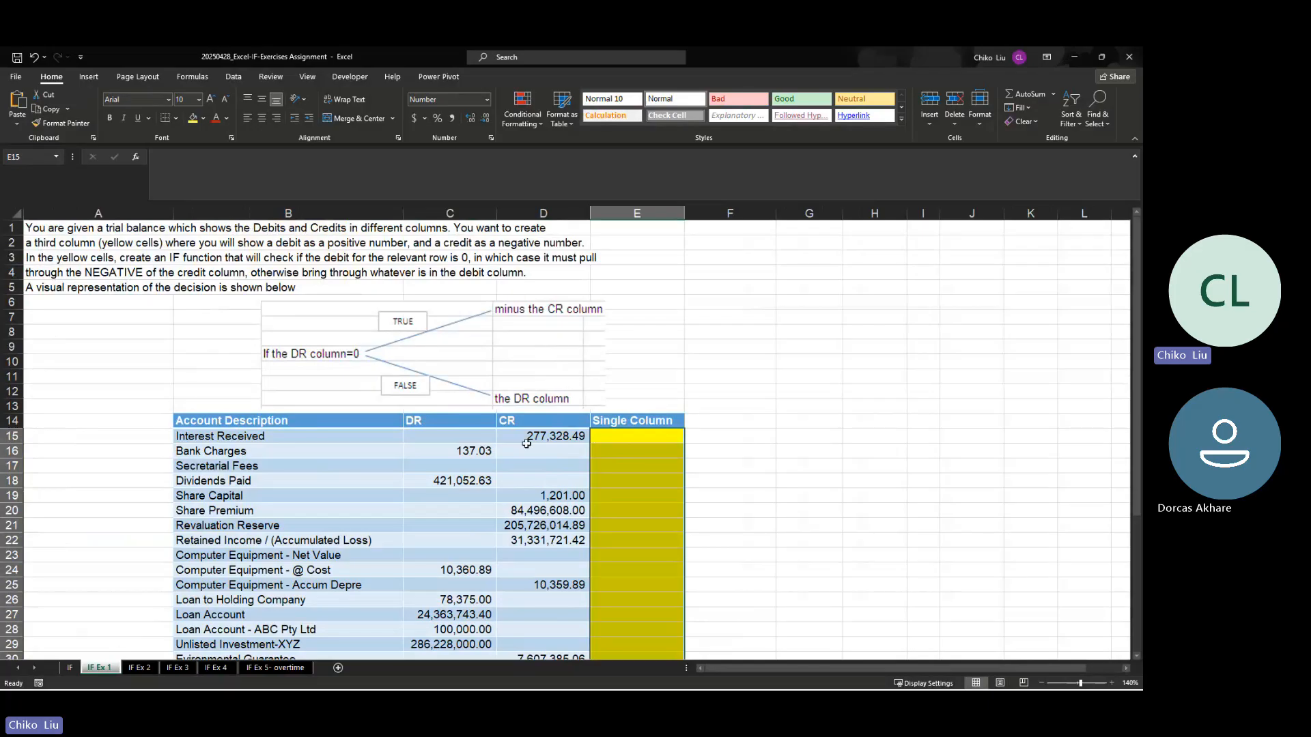
# Step: Examine the DR and CR headings and the yellow Single Column cells against the exercise instructions
pyautogui.click(478, 418)
pyautogui.click(520, 420)
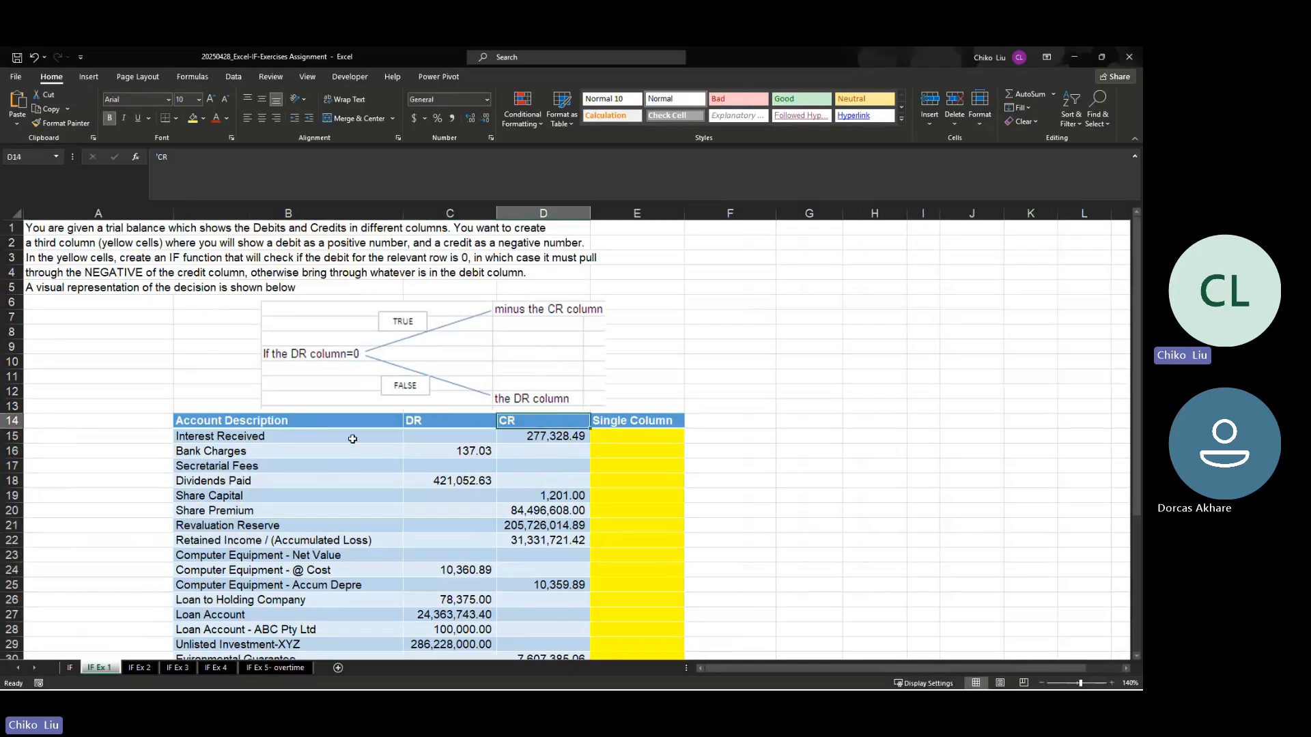
pyautogui.click(439, 424)
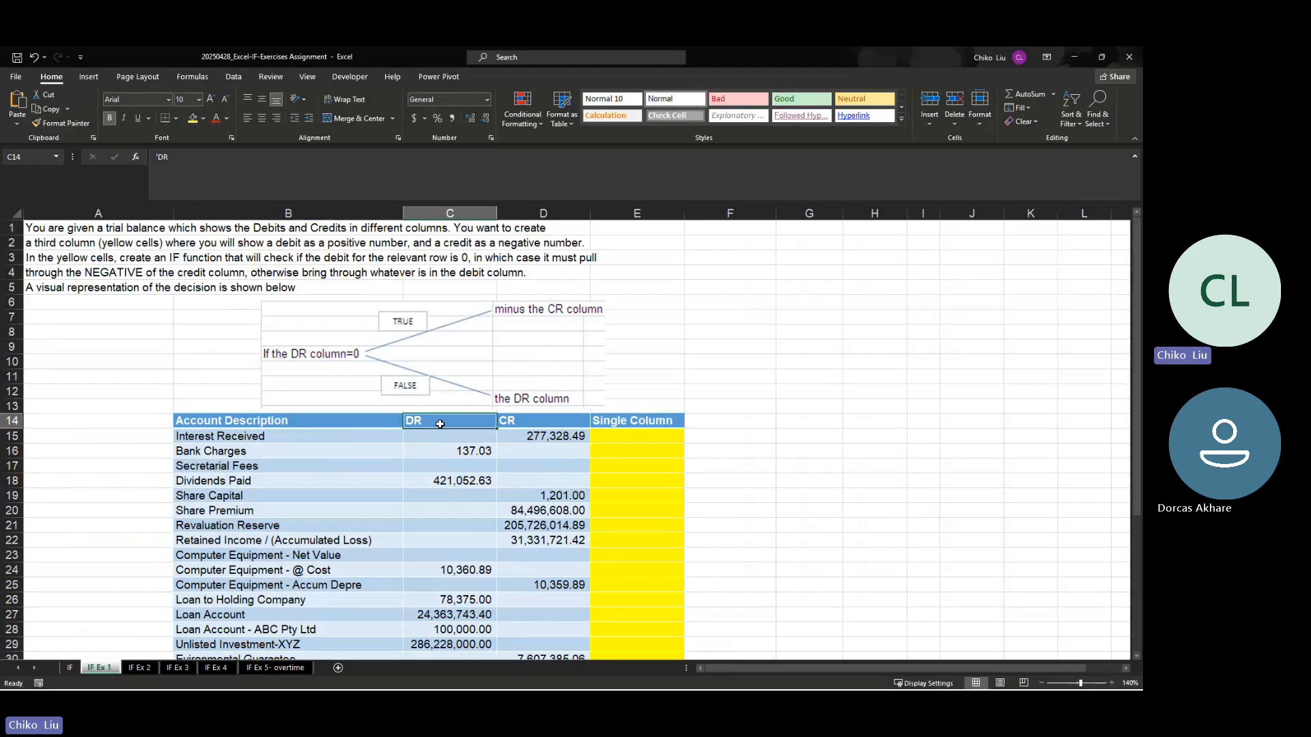
pyautogui.click(557, 426)
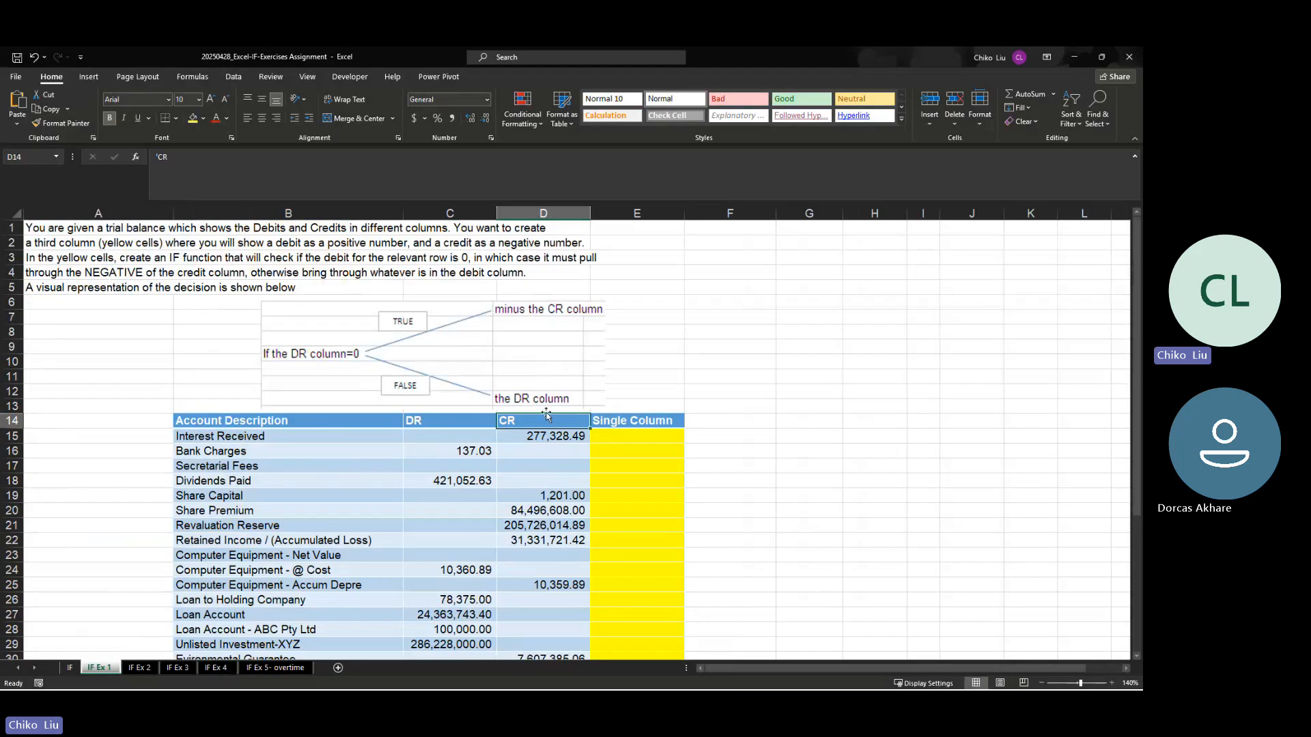
pyautogui.moveTo(604, 435); pyautogui.dragTo(603, 462)
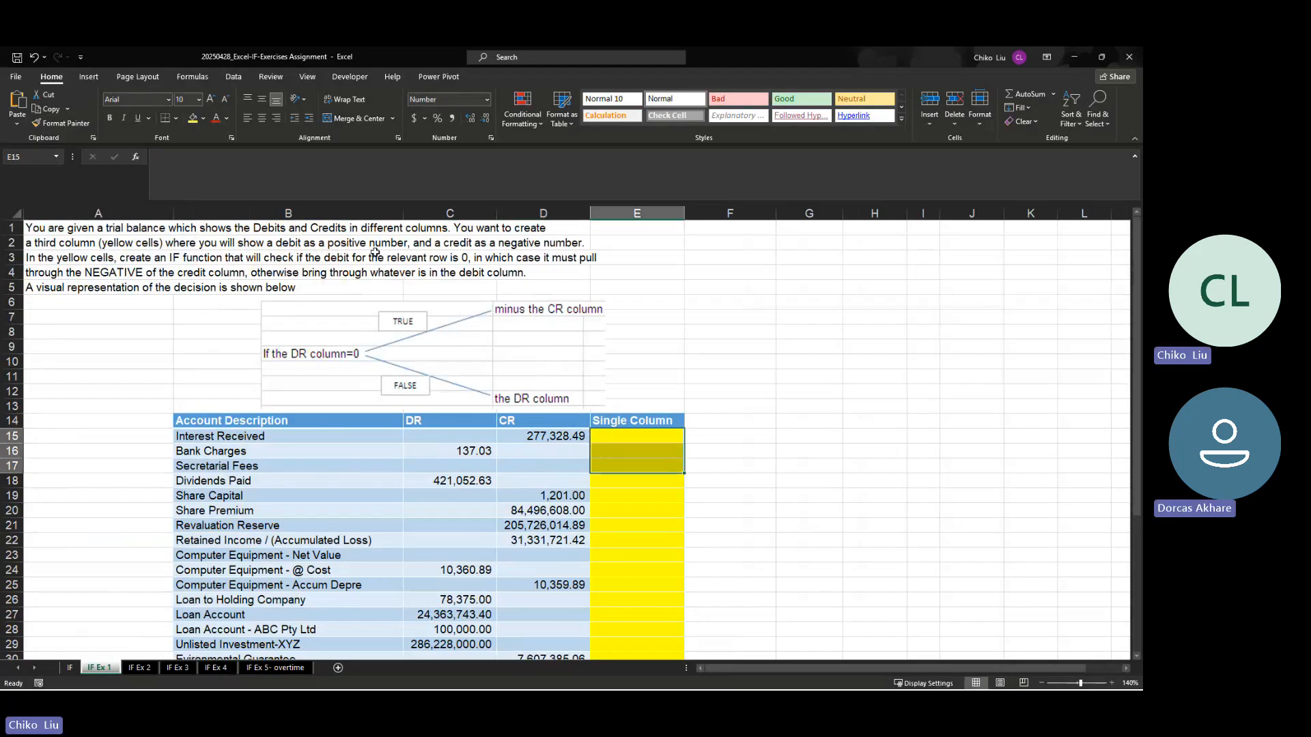
pyautogui.click(633, 438)
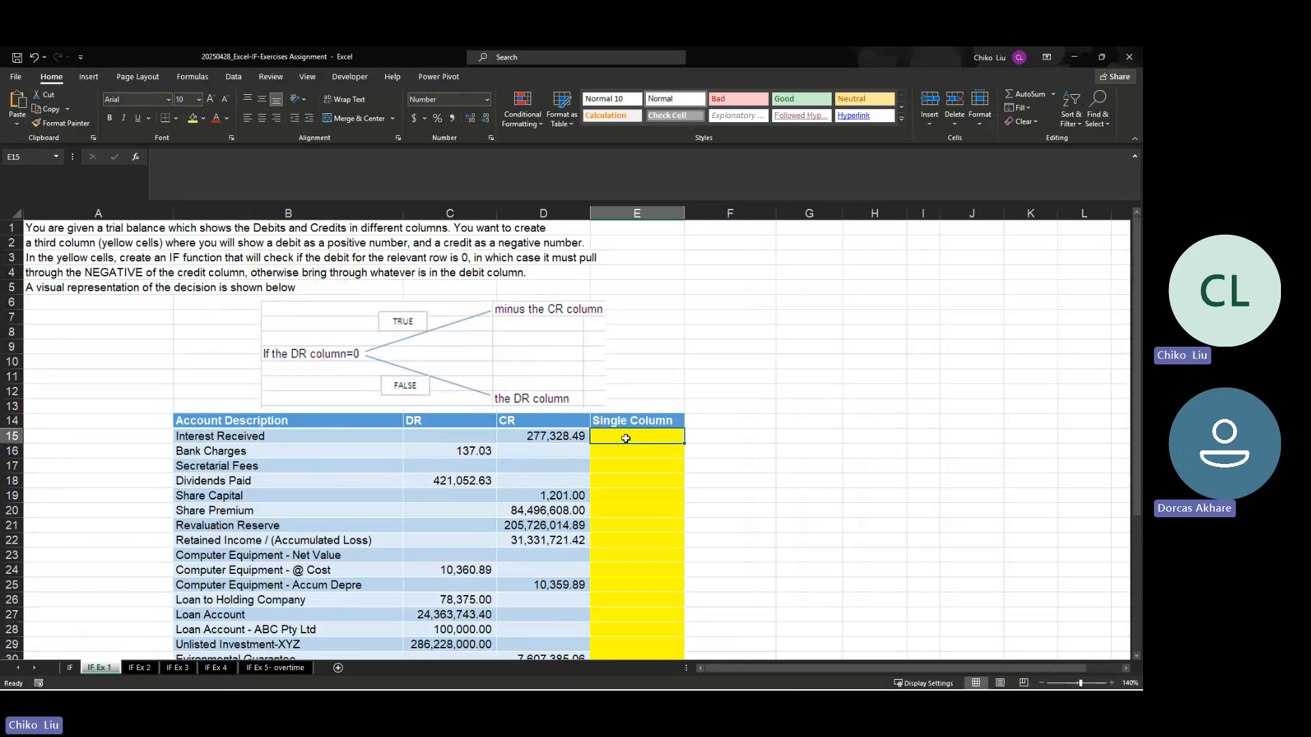
# Step: Compare the DR, CR and Single Column cells for Interest Received and Bank Charges with the TRUE/FALSE decision diagram
pyautogui.click(457, 449)
pyautogui.click(601, 436)
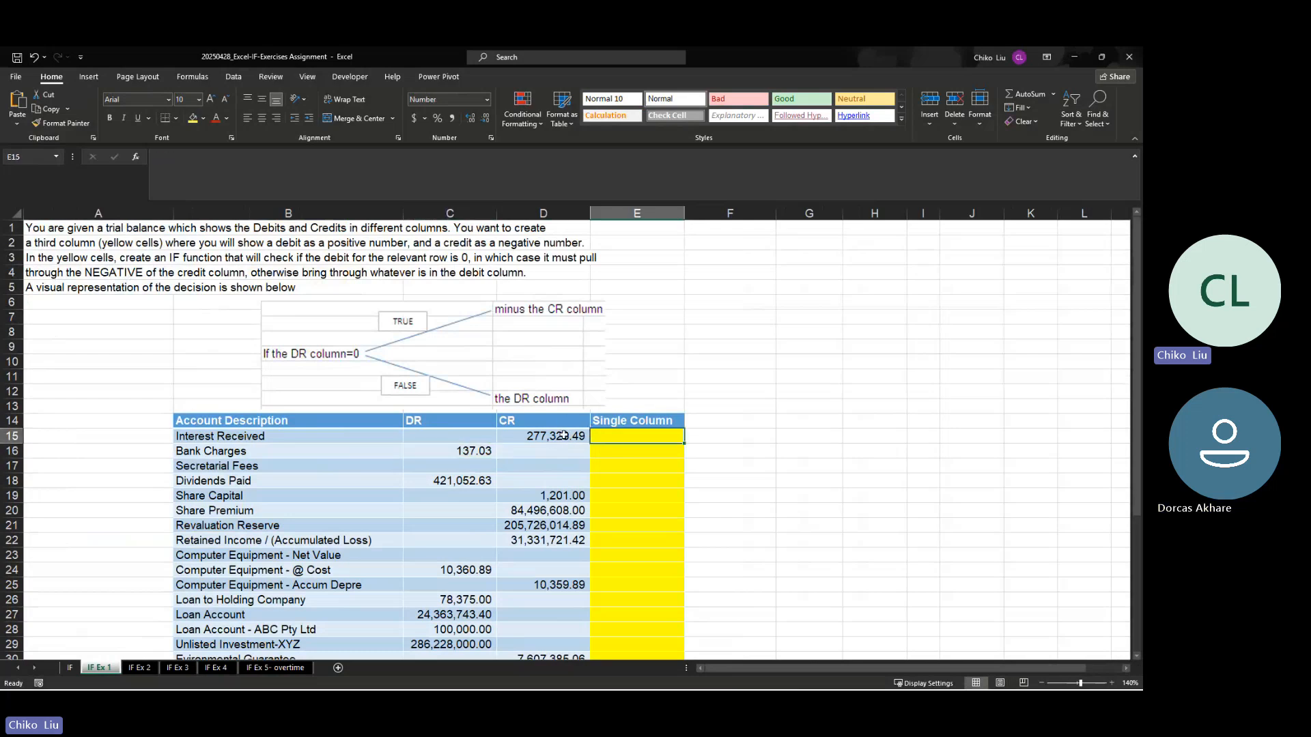
pyautogui.press('Left')
pyautogui.click(619, 435)
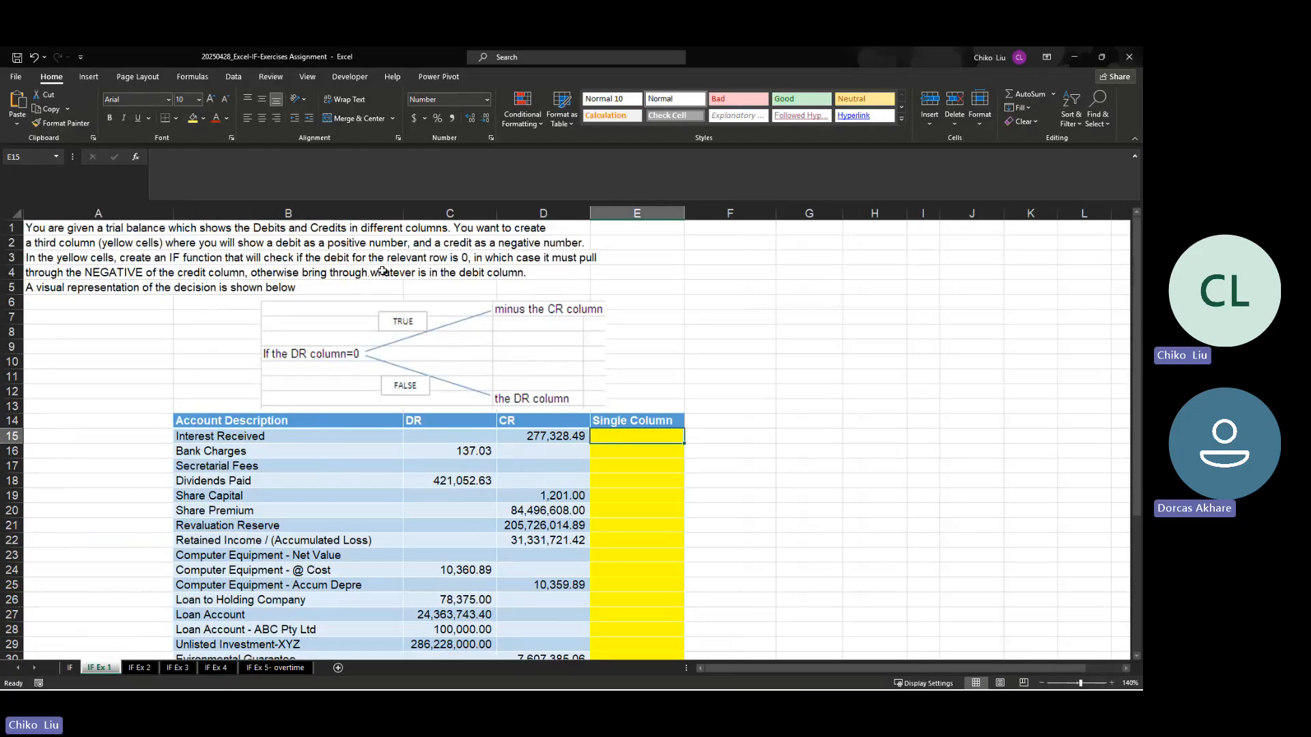
pyautogui.click(486, 437)
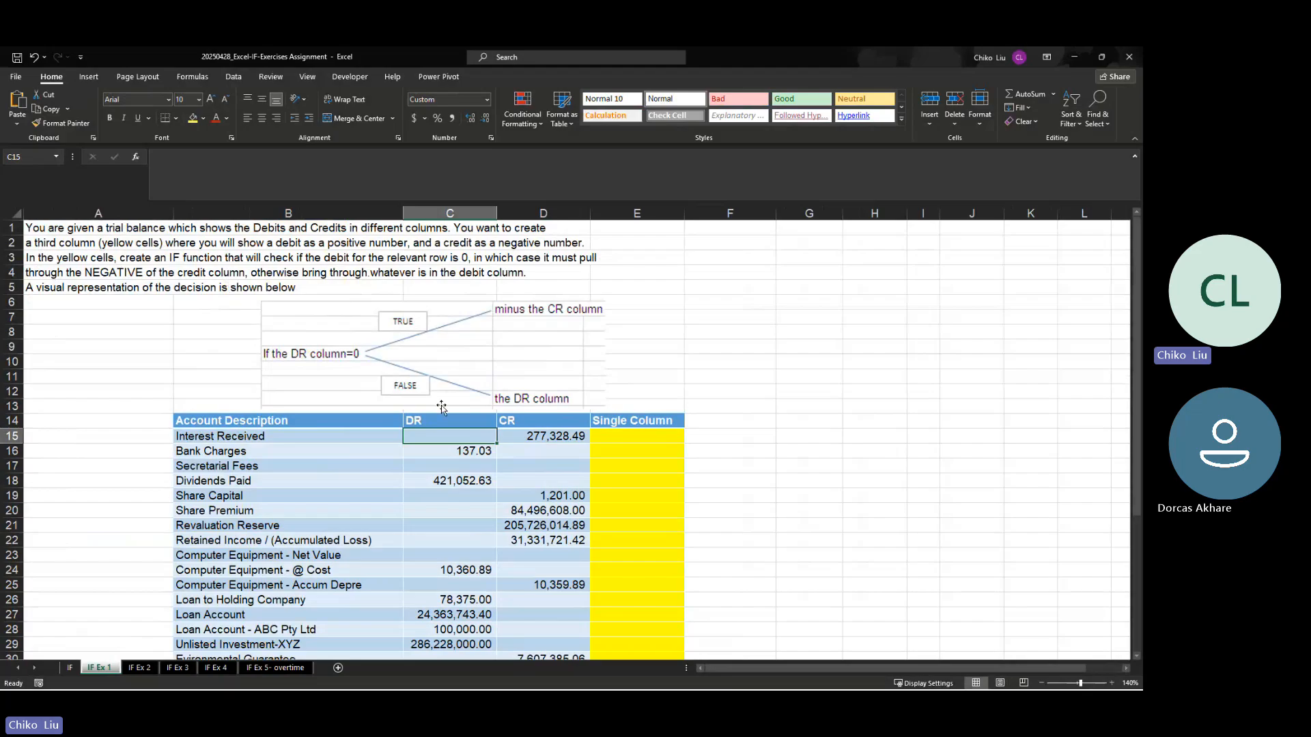
pyautogui.click(524, 438)
pyautogui.click(630, 443)
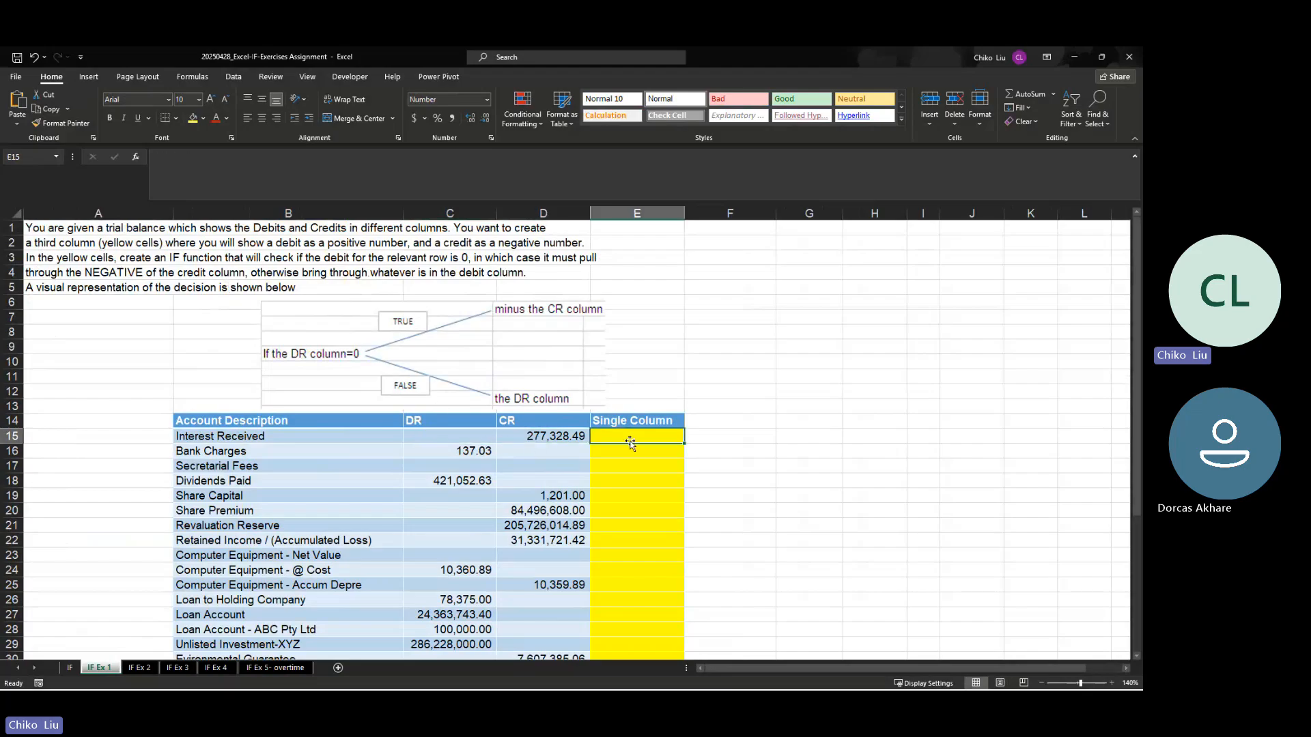
pyautogui.click(552, 439)
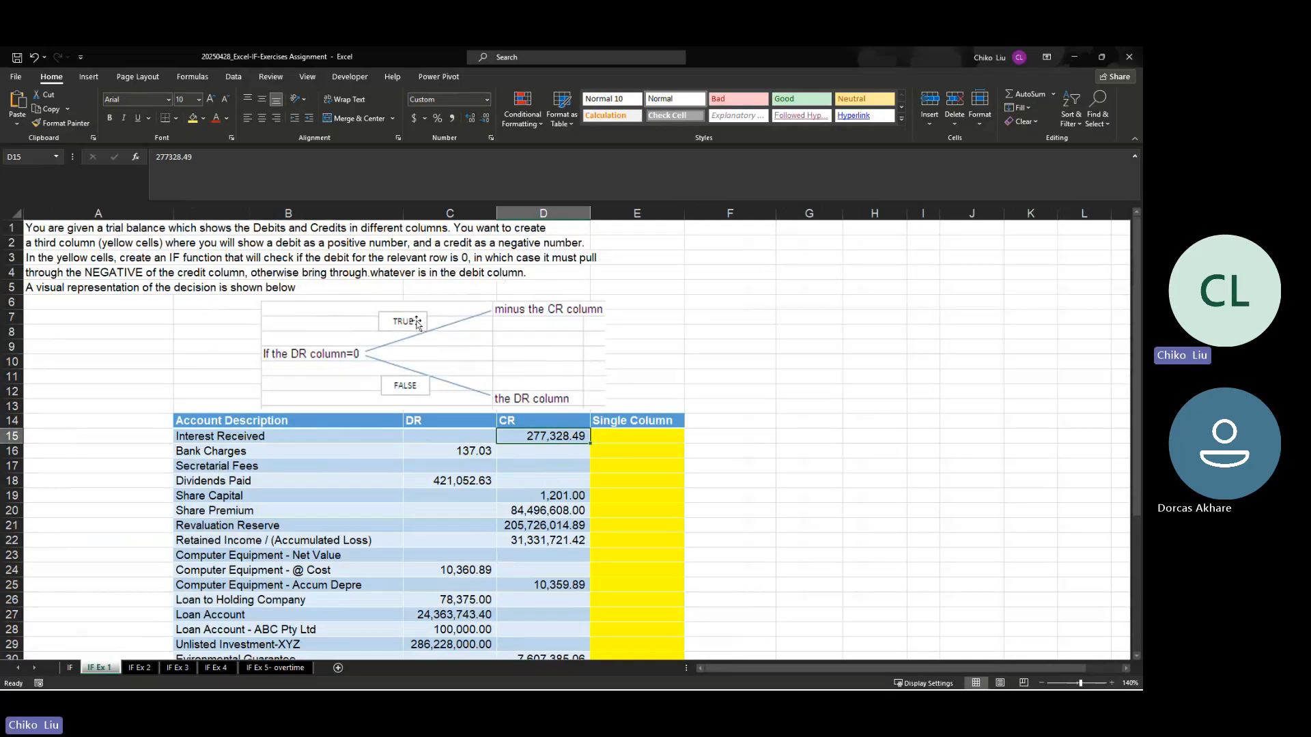
pyautogui.click(483, 453)
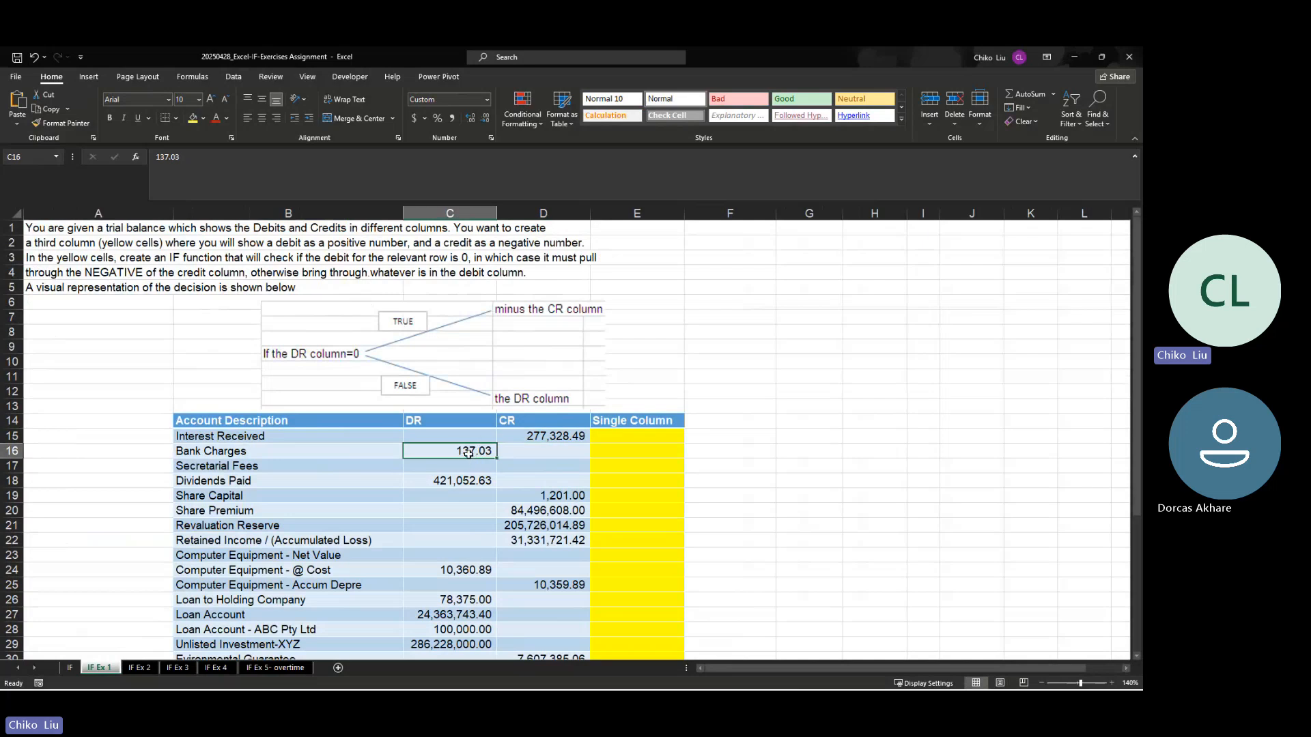
pyautogui.click(623, 452)
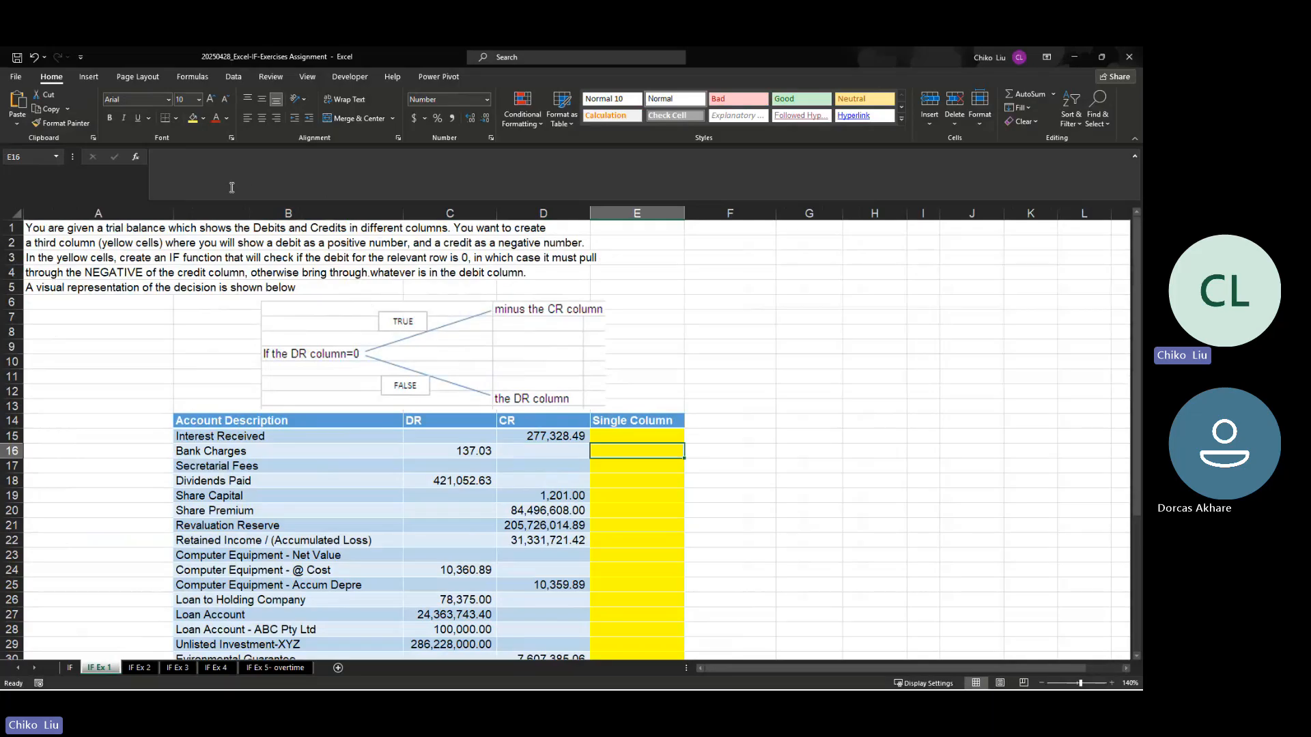
# Step: Insert an IF function in E15 with the logical test $C15=0, fixing only the column of the DR reference
pyautogui.click(670, 437)
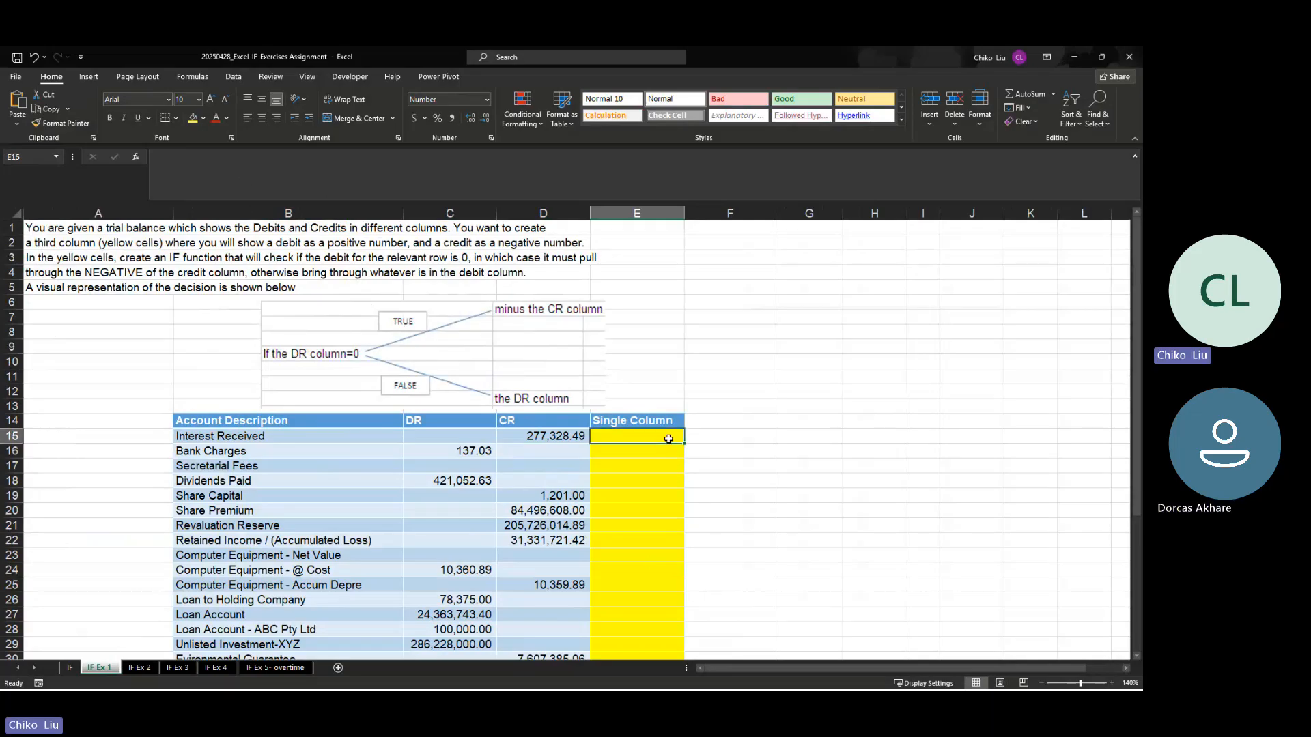
pyautogui.click(139, 158)
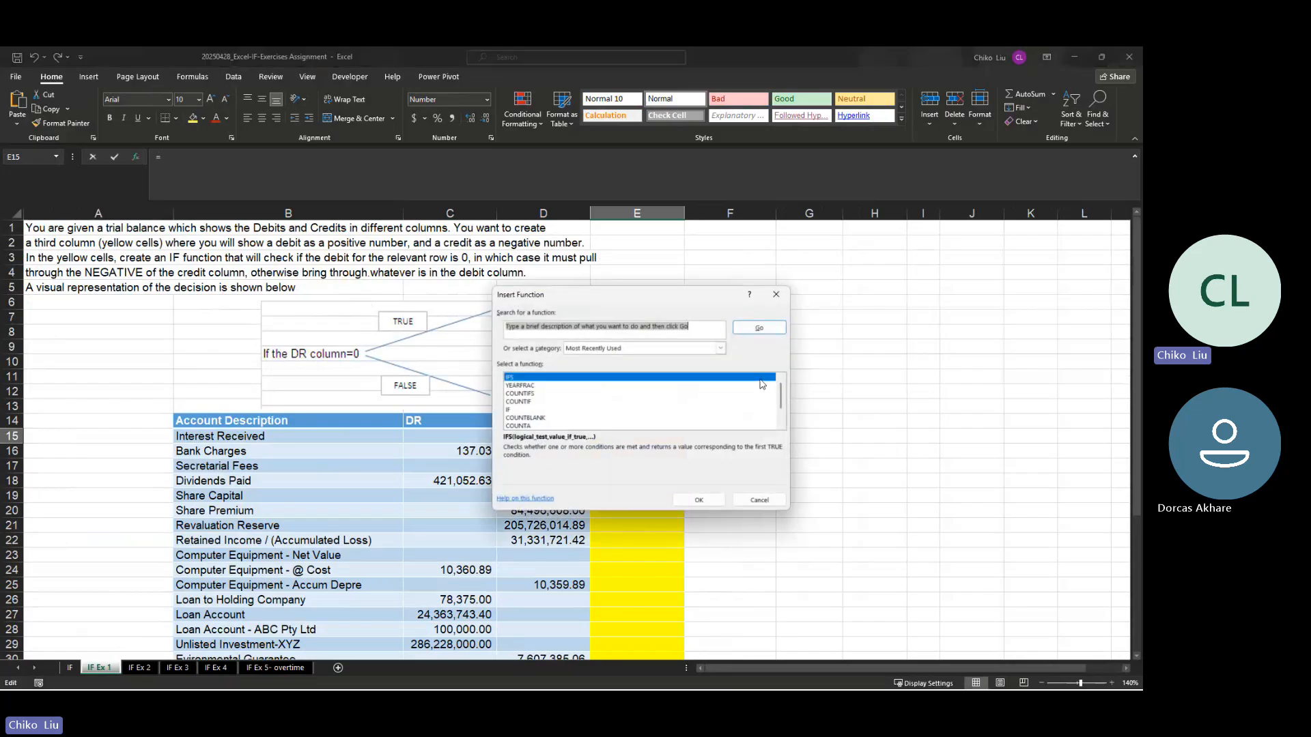
pyautogui.click(527, 410)
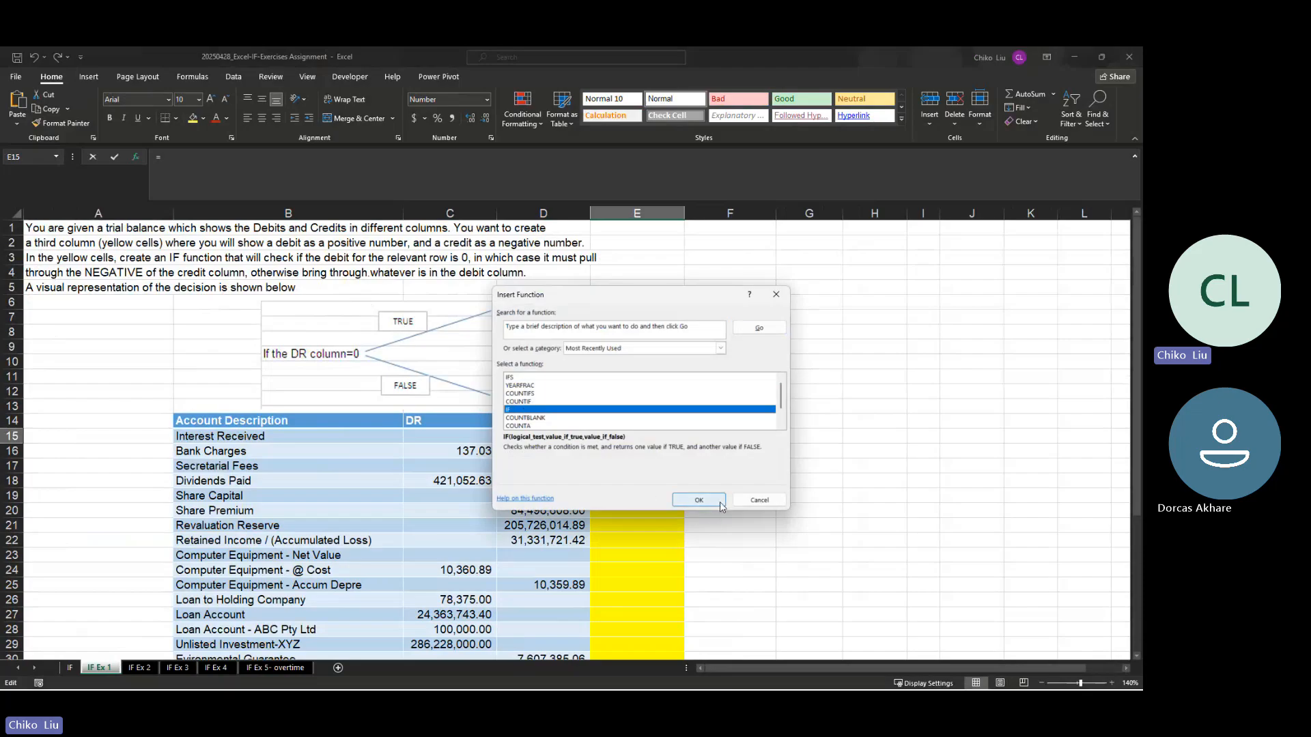
pyautogui.click(699, 500)
pyautogui.moveTo(543, 312); pyautogui.dragTo(785, 326)
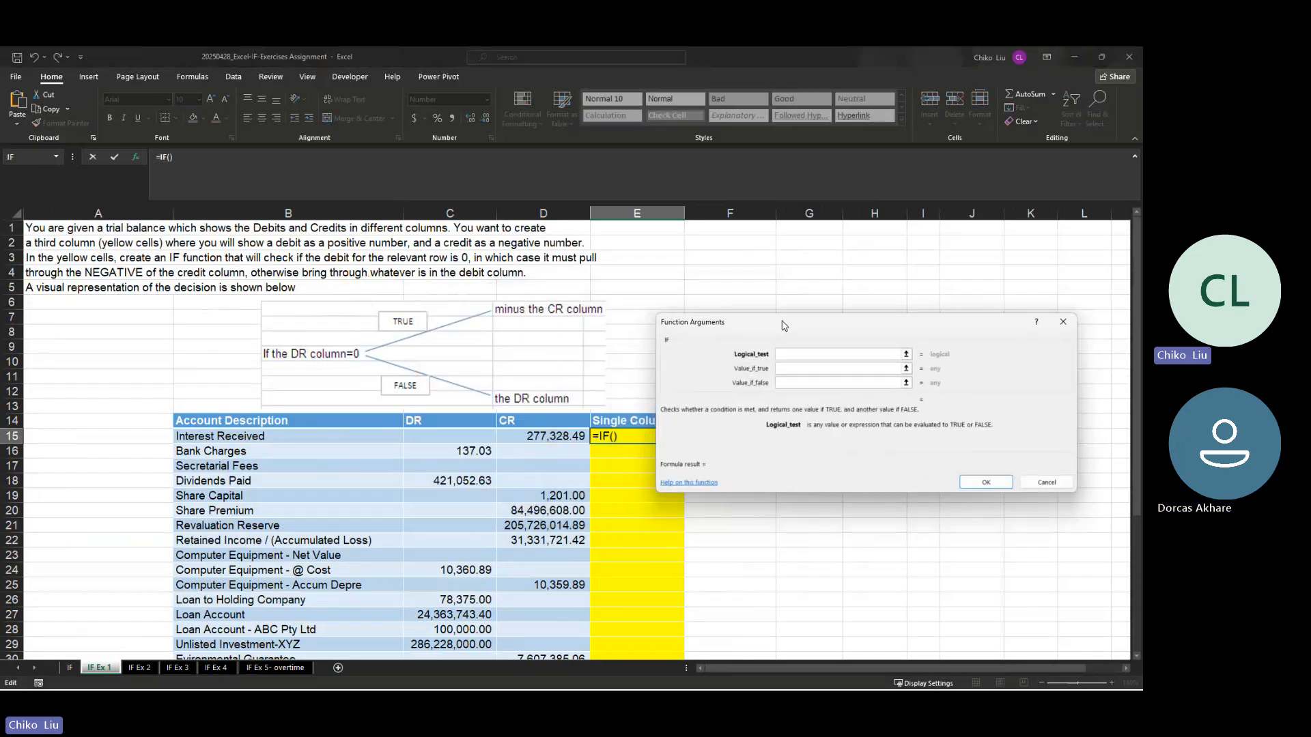
pyautogui.click(473, 439)
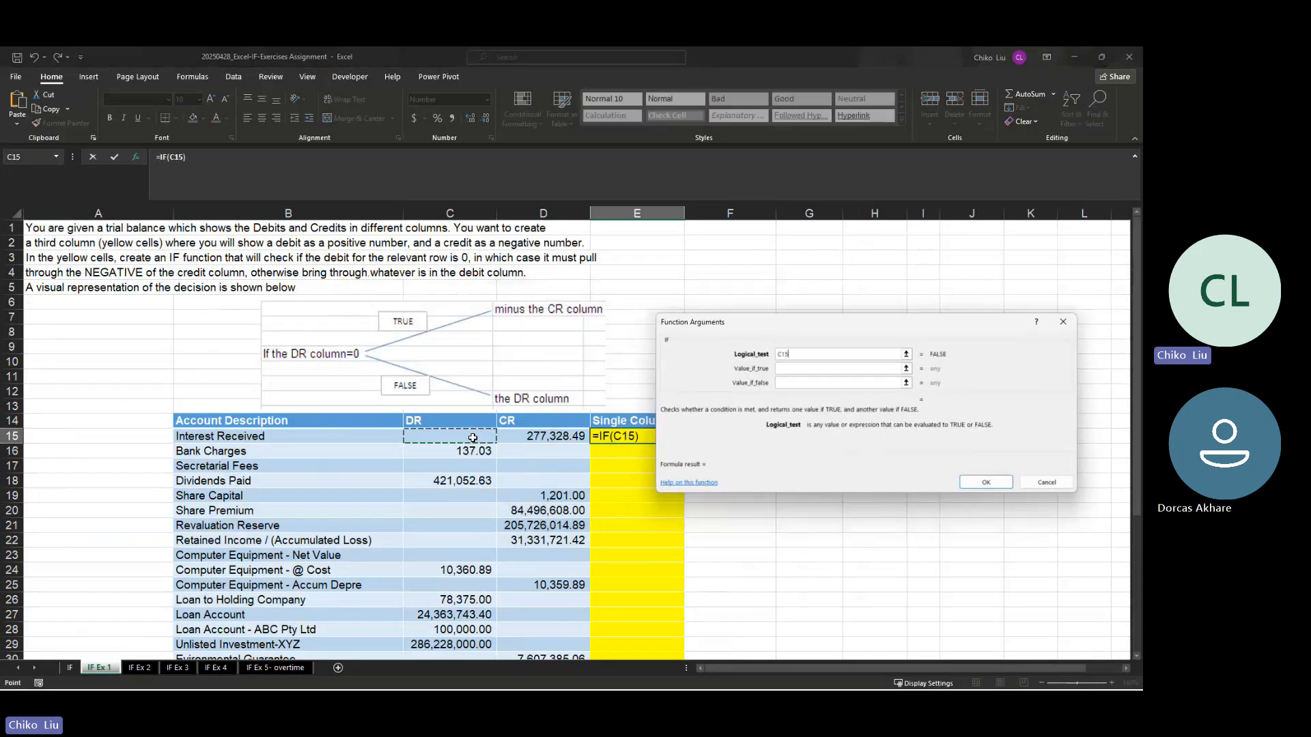
pyautogui.write('=0')
pyautogui.press('F4')
pyautogui.press('F4')
pyautogui.press('F4')
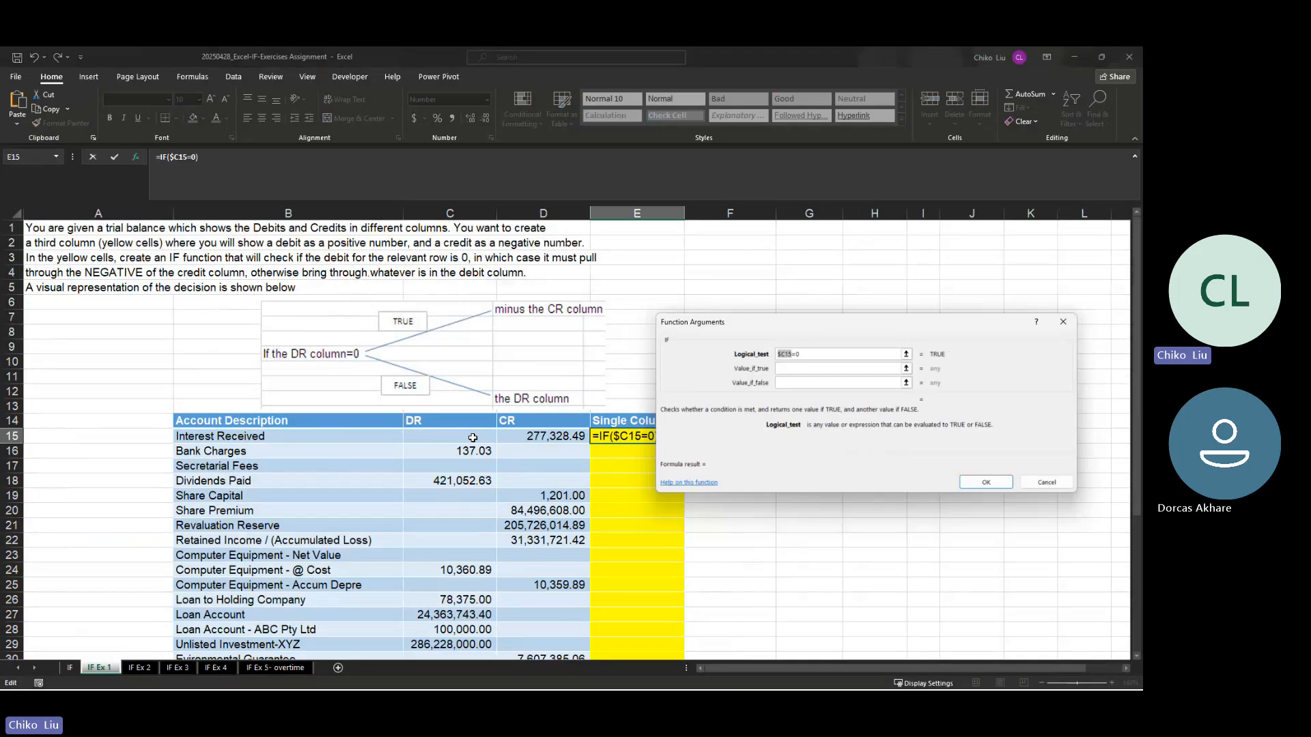
# Step: Set the IF function's value if true to the negative of the credit cell, -$D15
pyautogui.press('Tab')
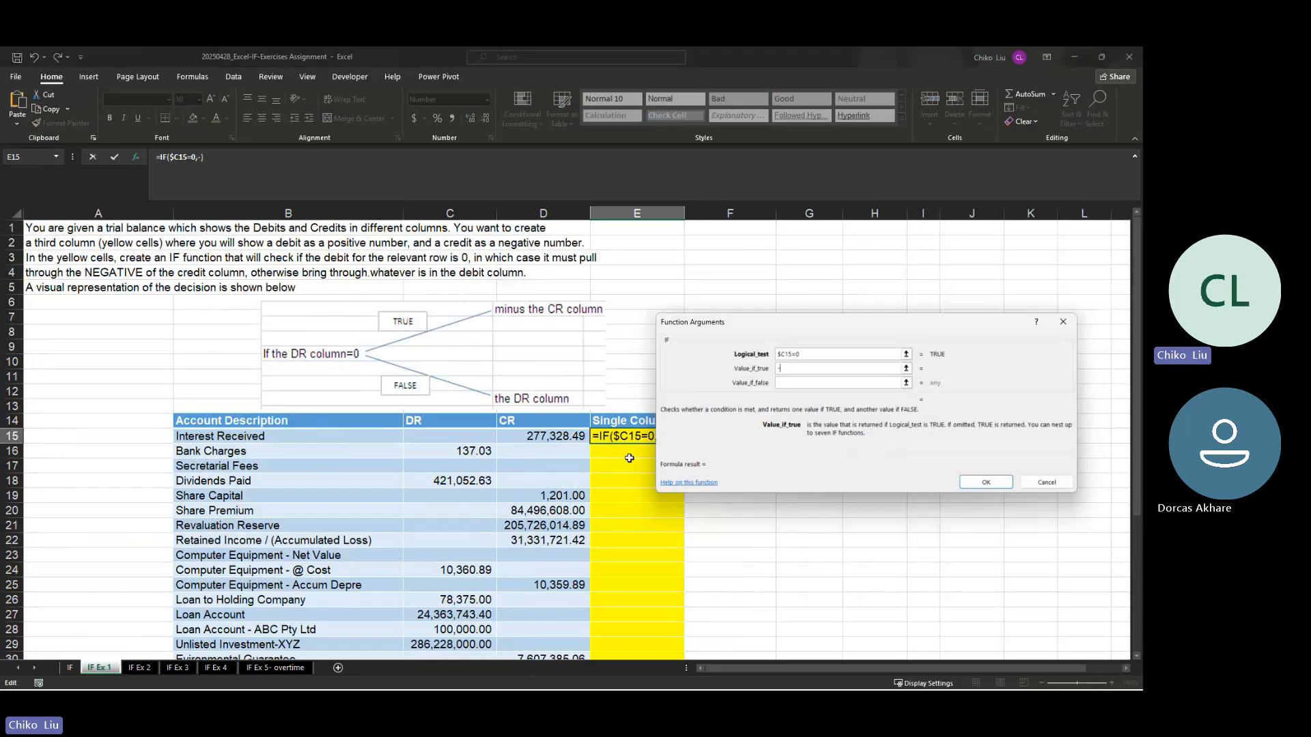
pyautogui.click(547, 435)
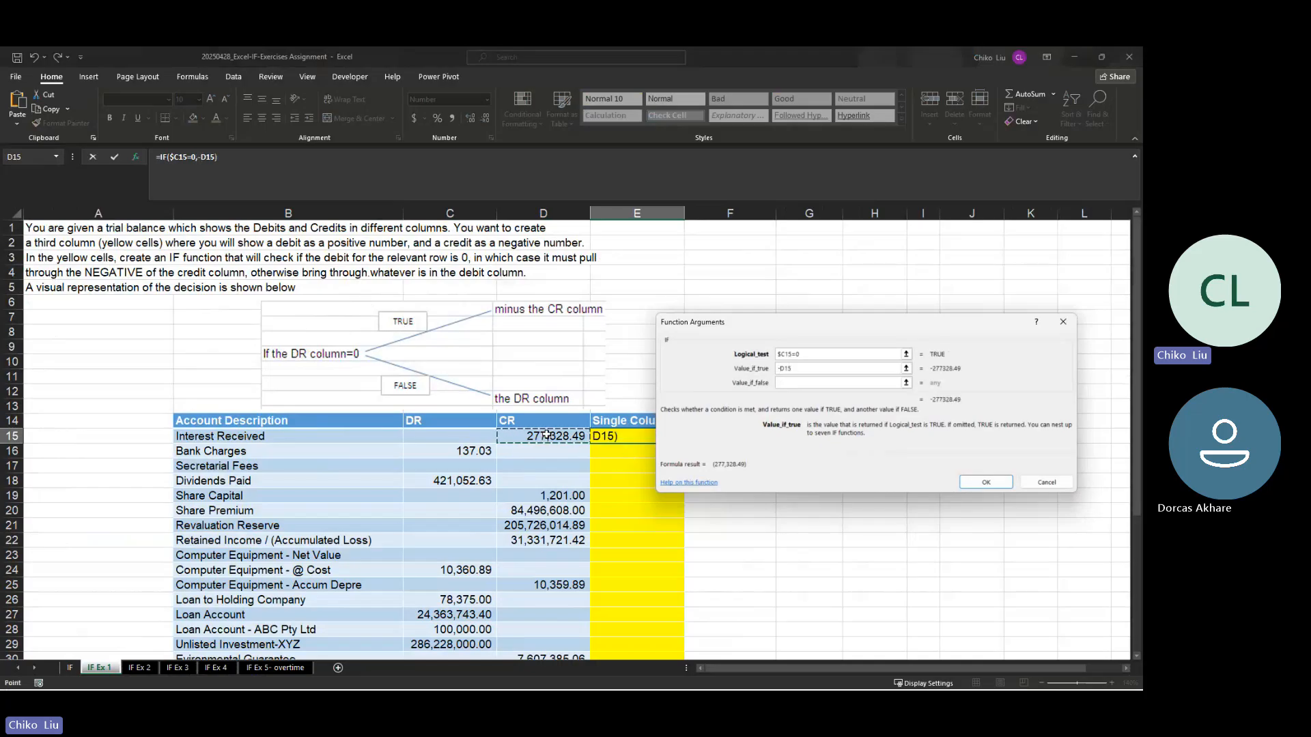
pyautogui.press('F4')
pyautogui.press('F4')
pyautogui.press('F4')
# Step: Set the value if false to $C15 and fill the completed formula down the Single Column to E41
pyautogui.click(813, 384)
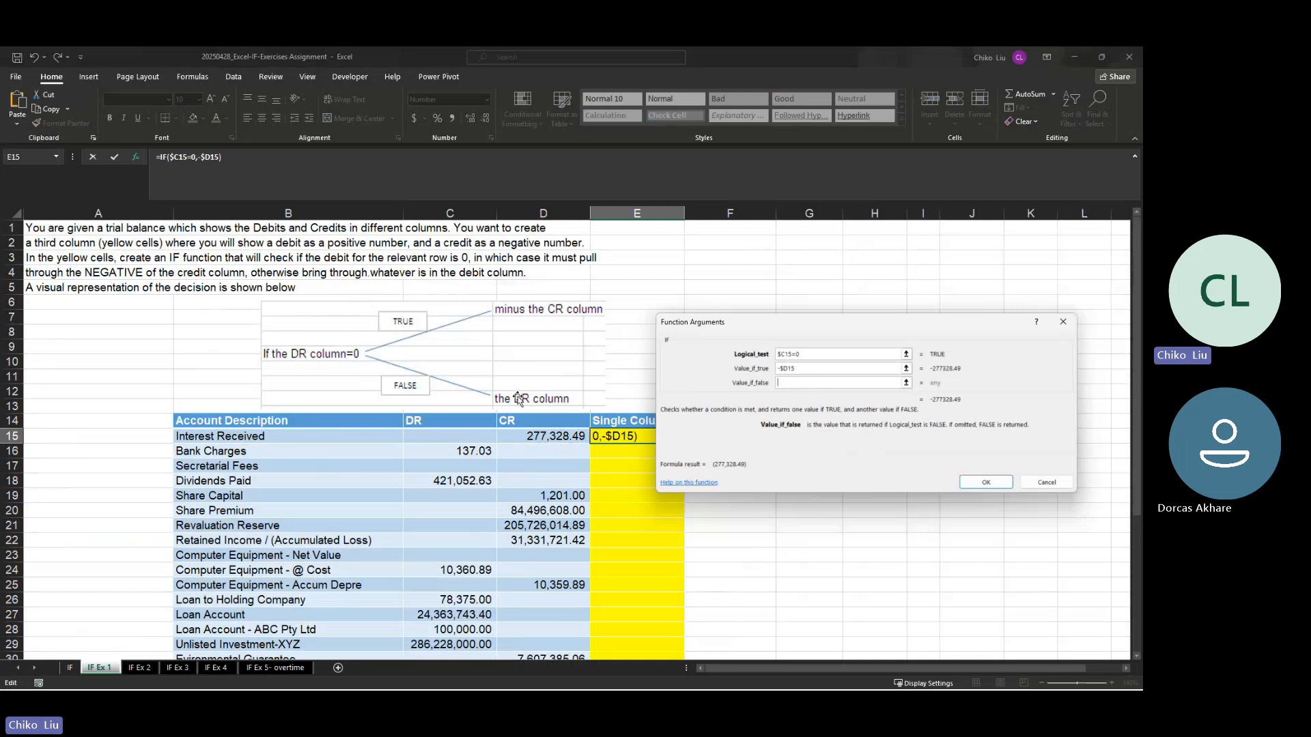
pyautogui.click(480, 435)
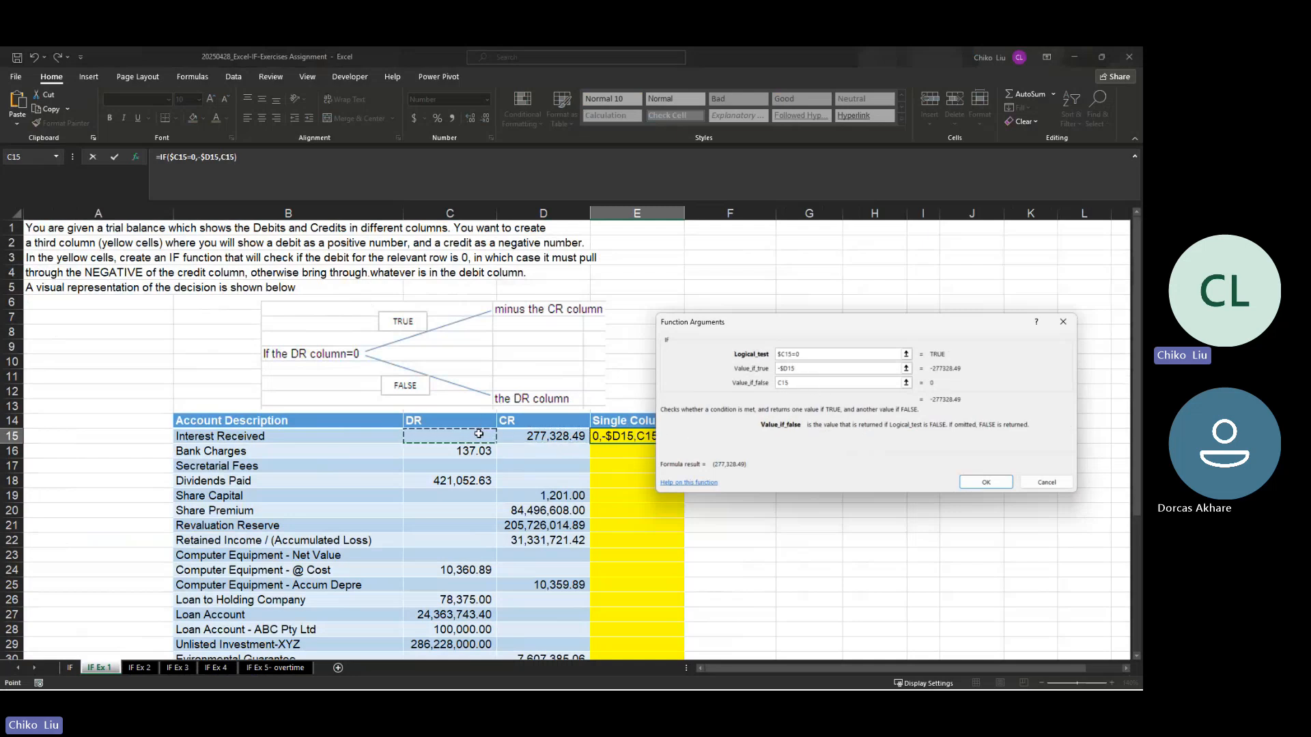
pyautogui.press('F4')
pyautogui.press('F4')
pyautogui.press('F4')
pyautogui.press('Return')
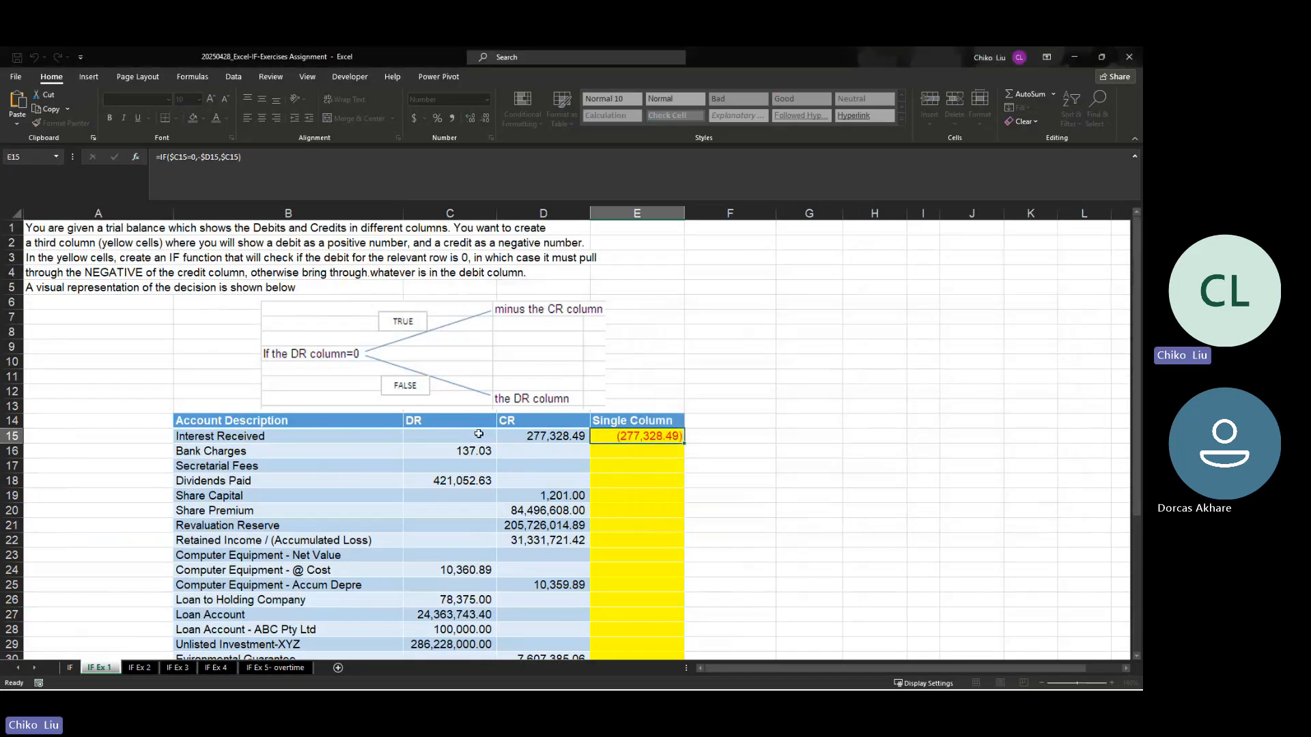
pyautogui.moveTo(680, 446); pyautogui.dragTo(679, 614)
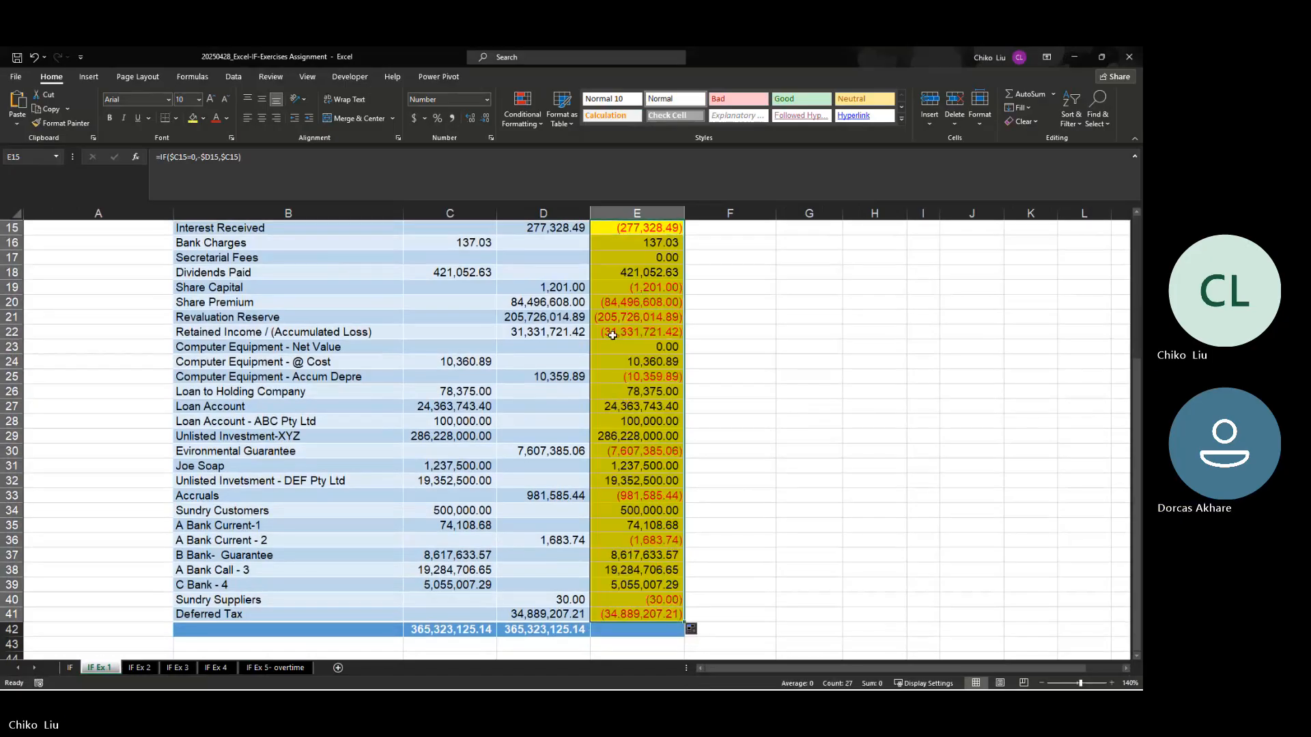
# Step: Compare the Single Column and DR cells for Computer Equipment - Net Value with the TRUE/FALSE decision diagram
pyautogui.click(634, 345)
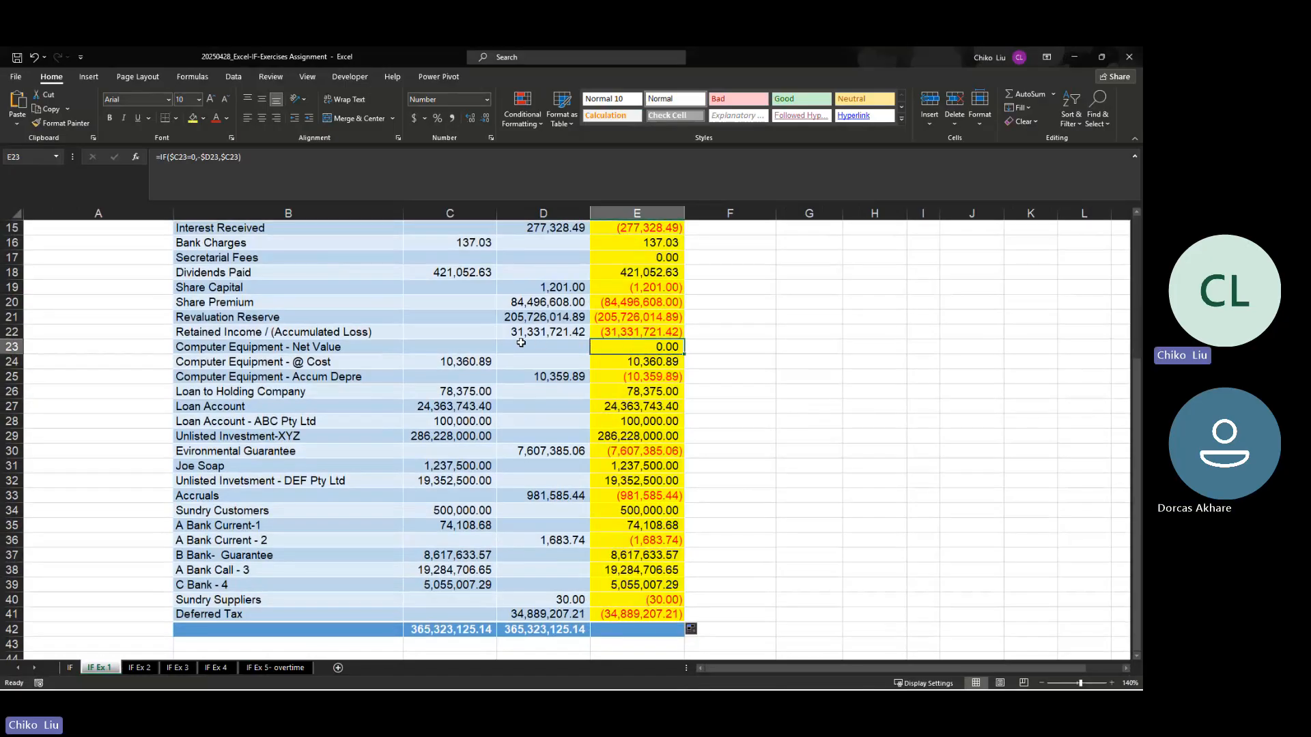
pyautogui.click(481, 348)
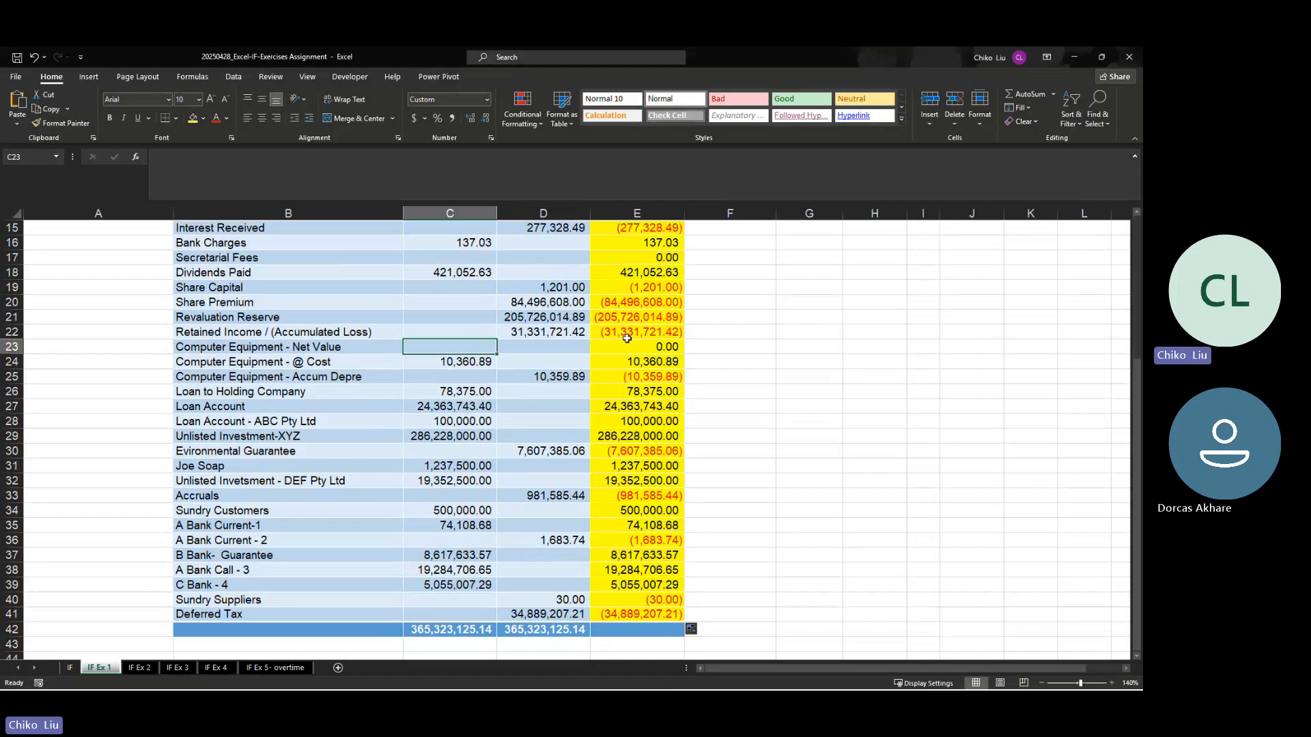
pyautogui.scroll(3, 614, 355)
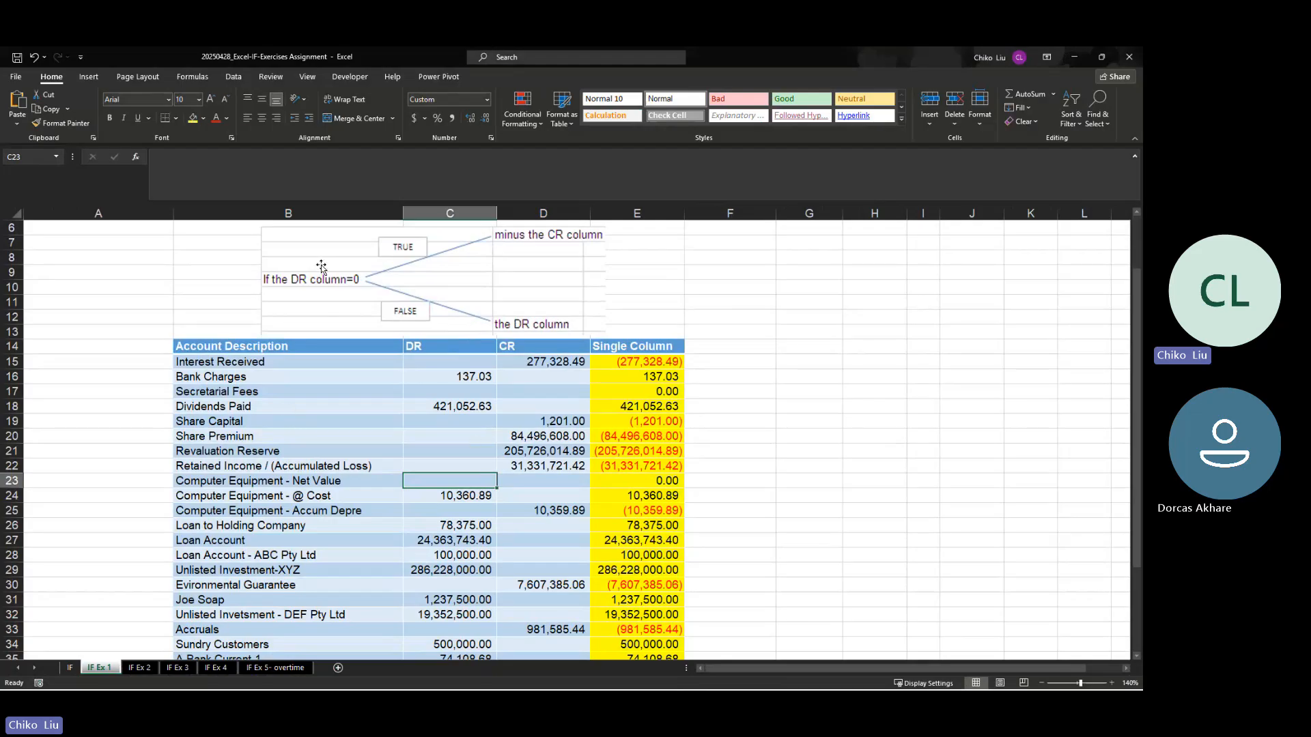
pyautogui.click(304, 281)
pyautogui.moveTo(373, 306); pyautogui.dragTo(350, 281)
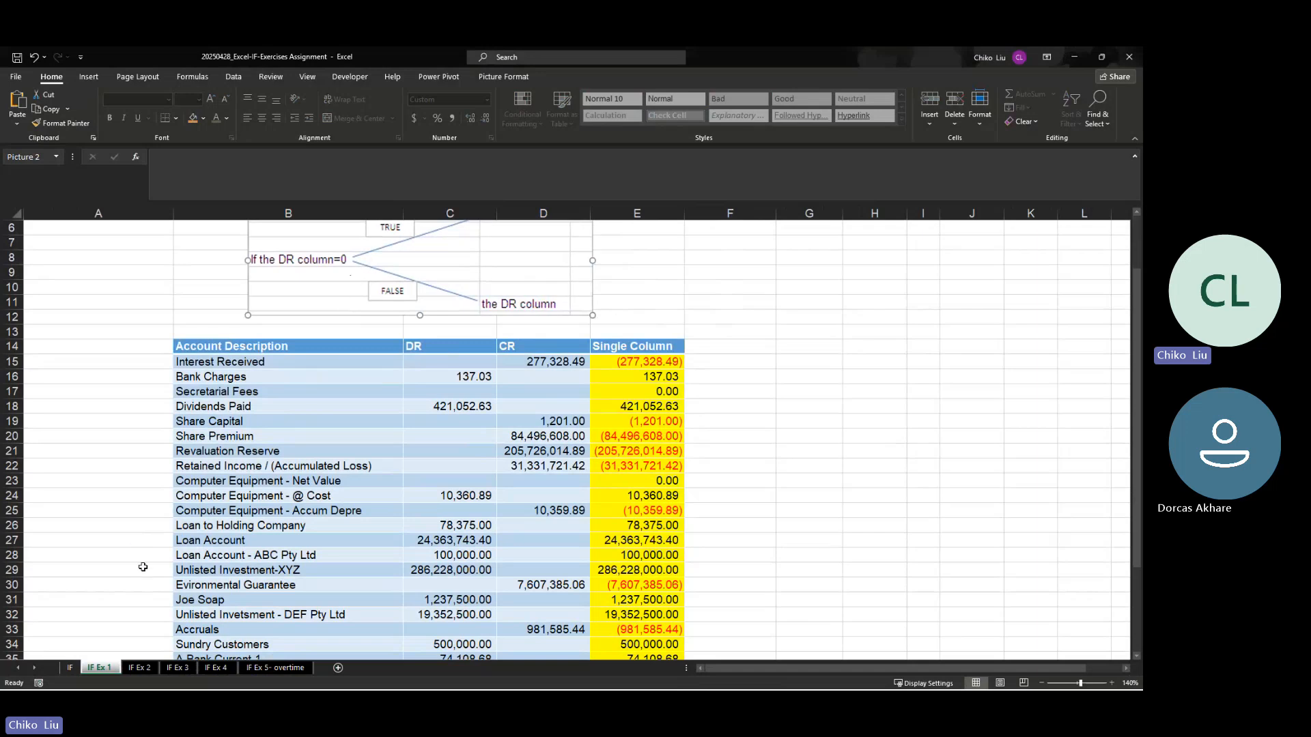
# Step: Open the IF Ex 2 sheet and examine its instructions, the yellow Rating Status cells, the ratings and the average in C31
pyautogui.click(139, 668)
pyautogui.scroll(4, 159, 601)
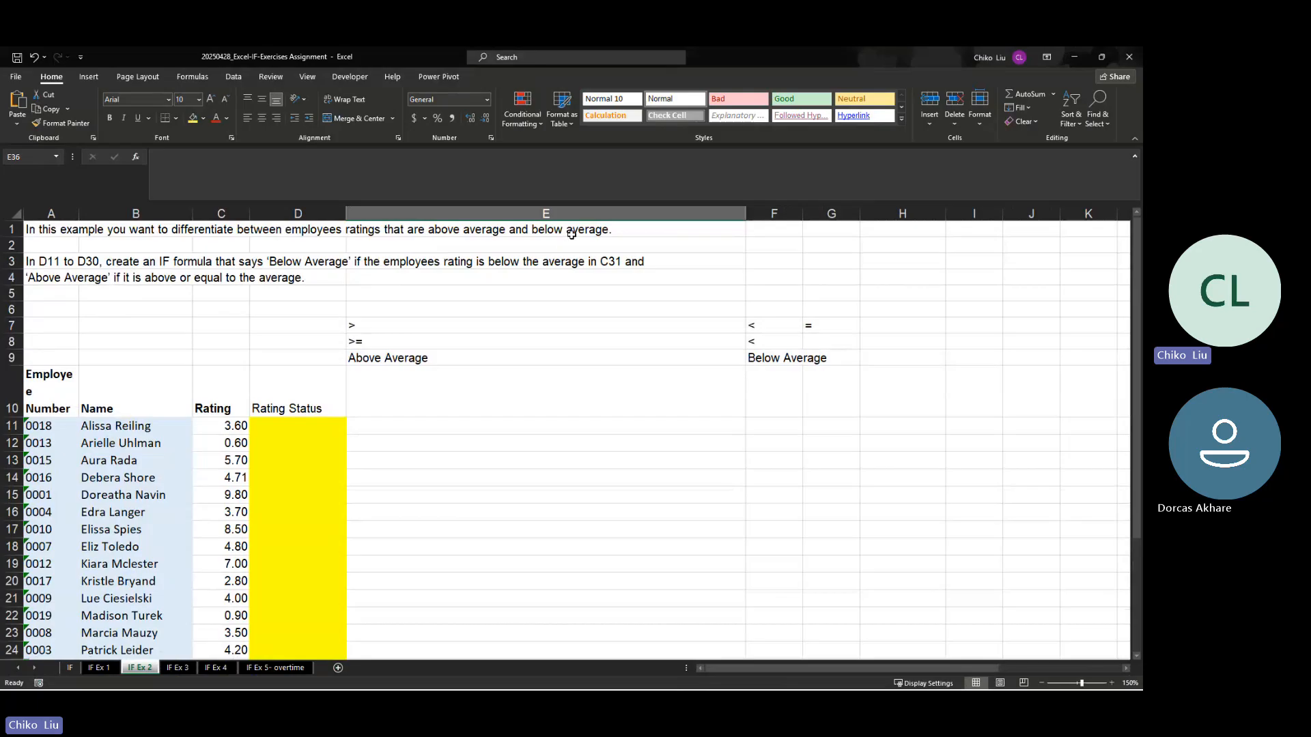
pyautogui.click(53, 262)
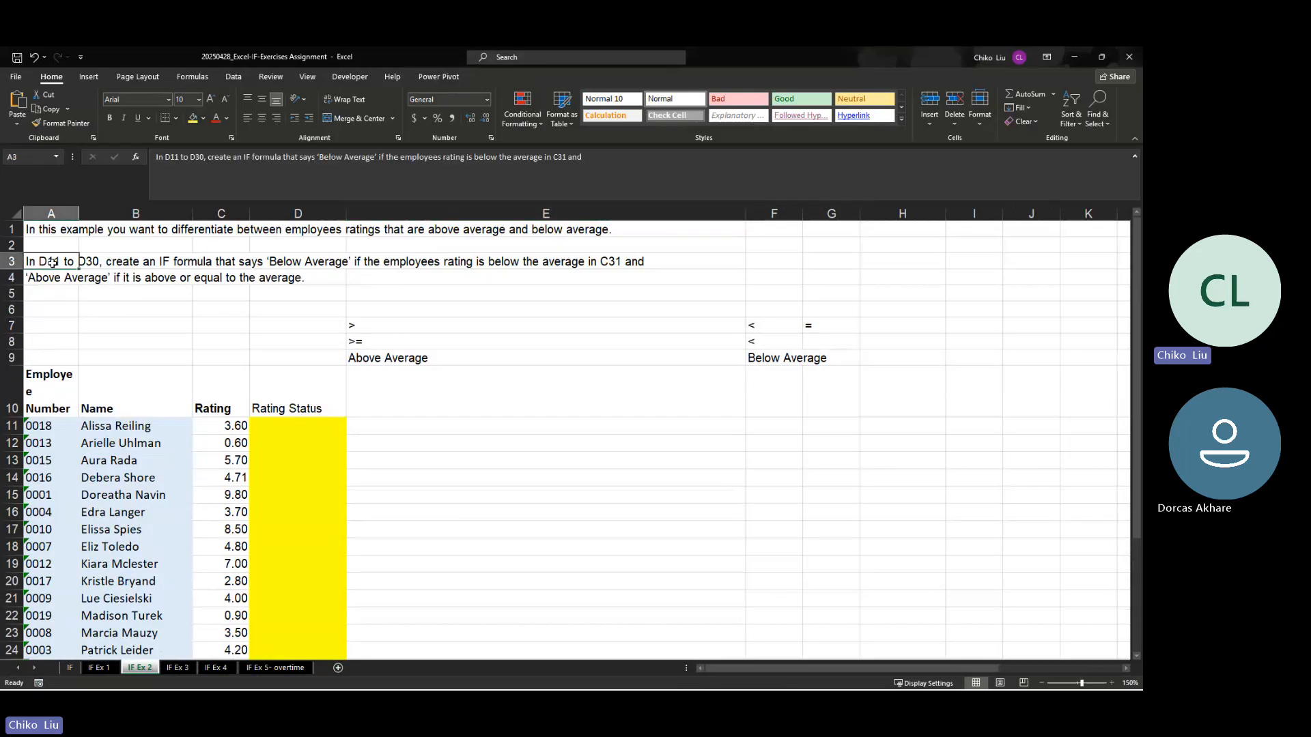
pyautogui.click(101, 262)
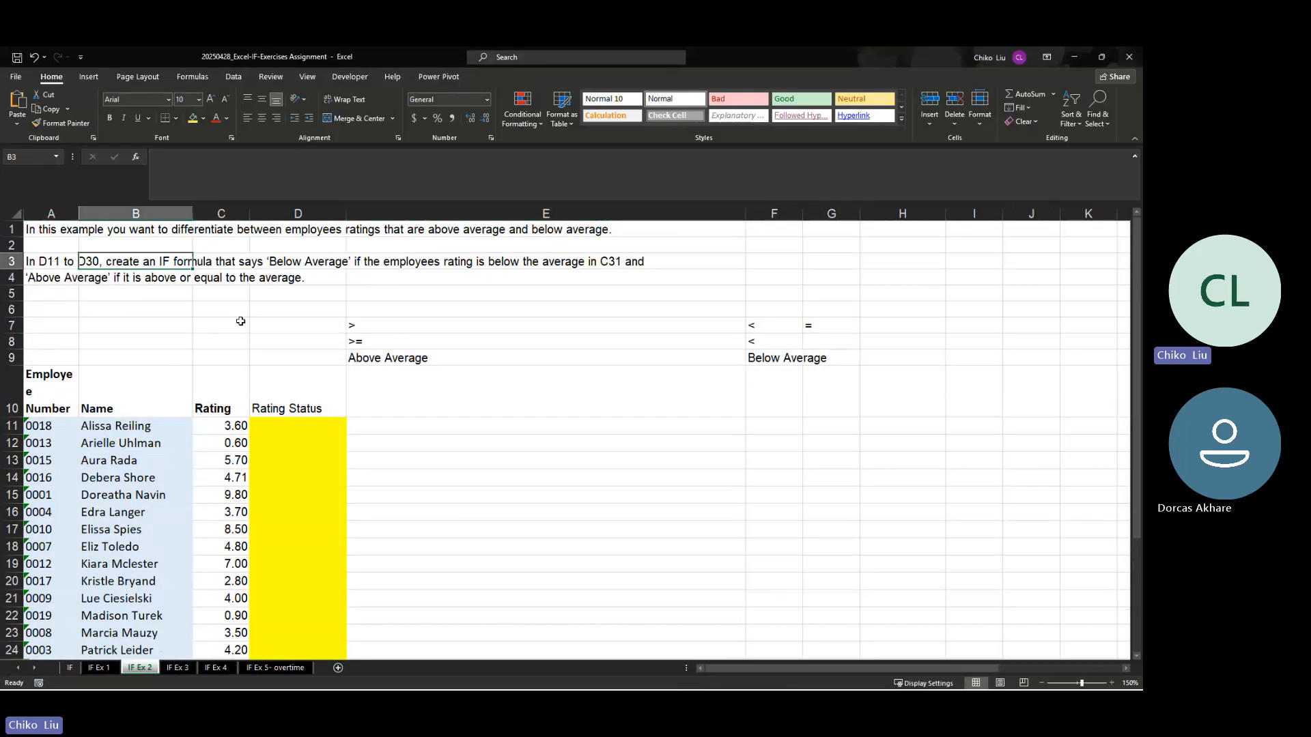
pyautogui.moveTo(296, 422); pyautogui.dragTo(284, 575)
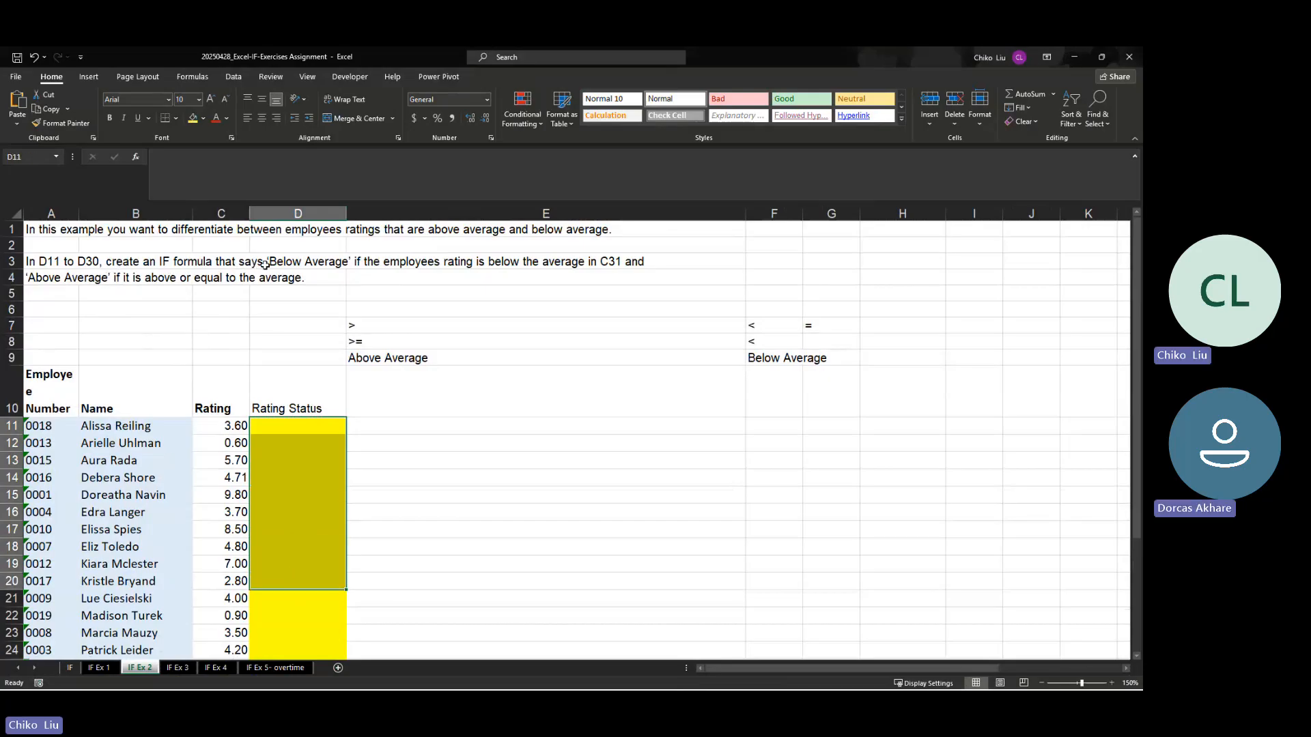
pyautogui.click(291, 426)
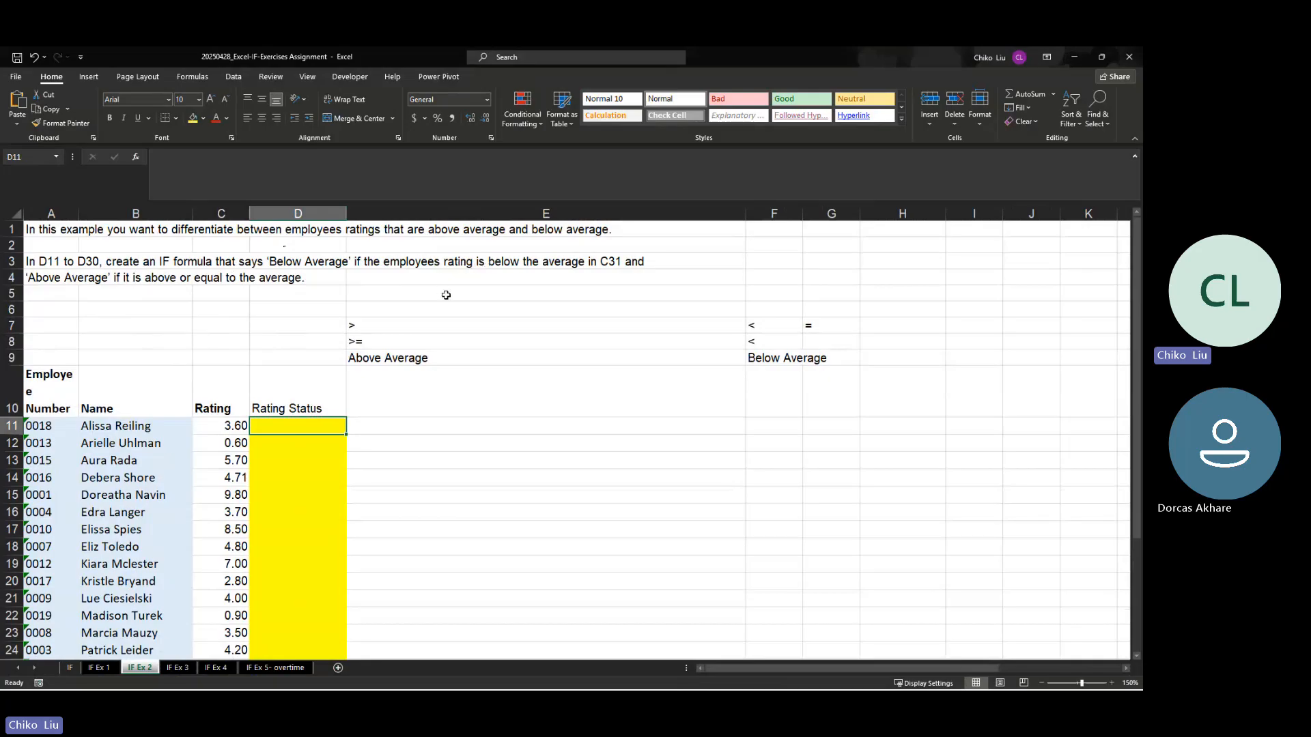
pyautogui.click(233, 425)
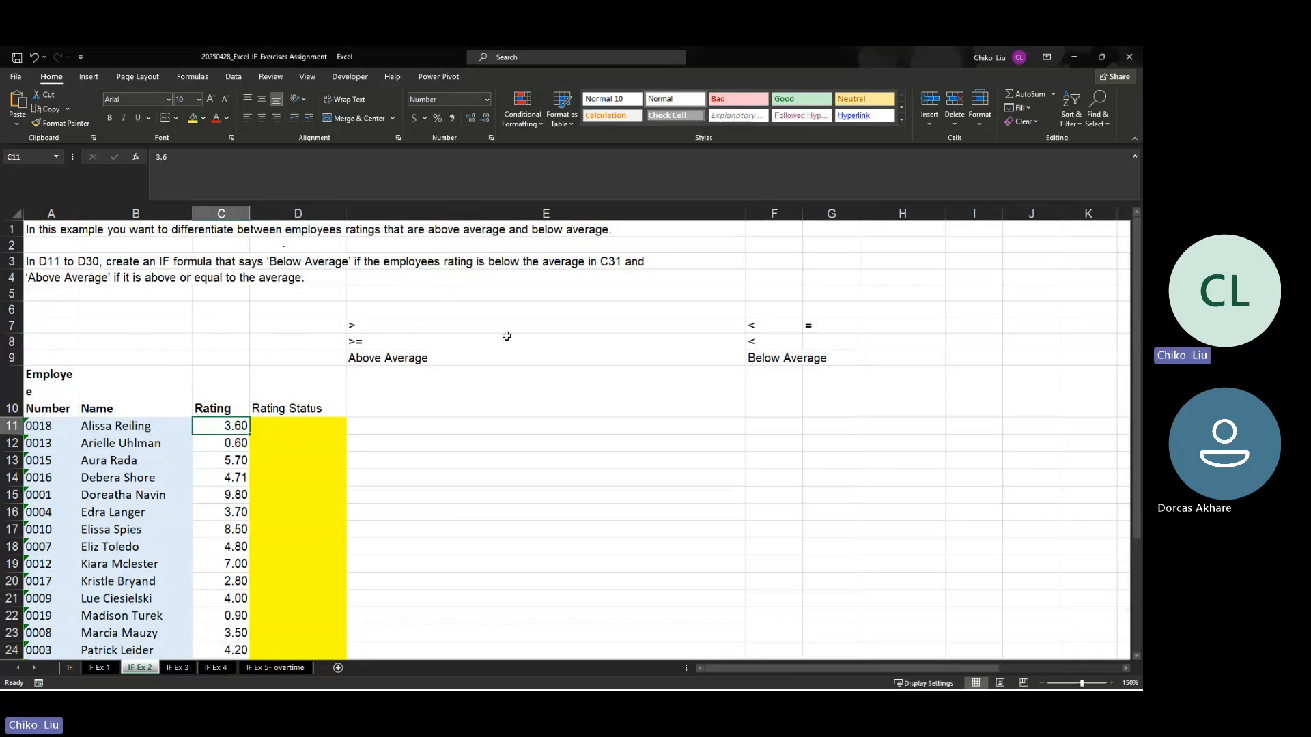
pyautogui.scroll(-2, 221, 470)
pyautogui.scroll(-3, 229, 466)
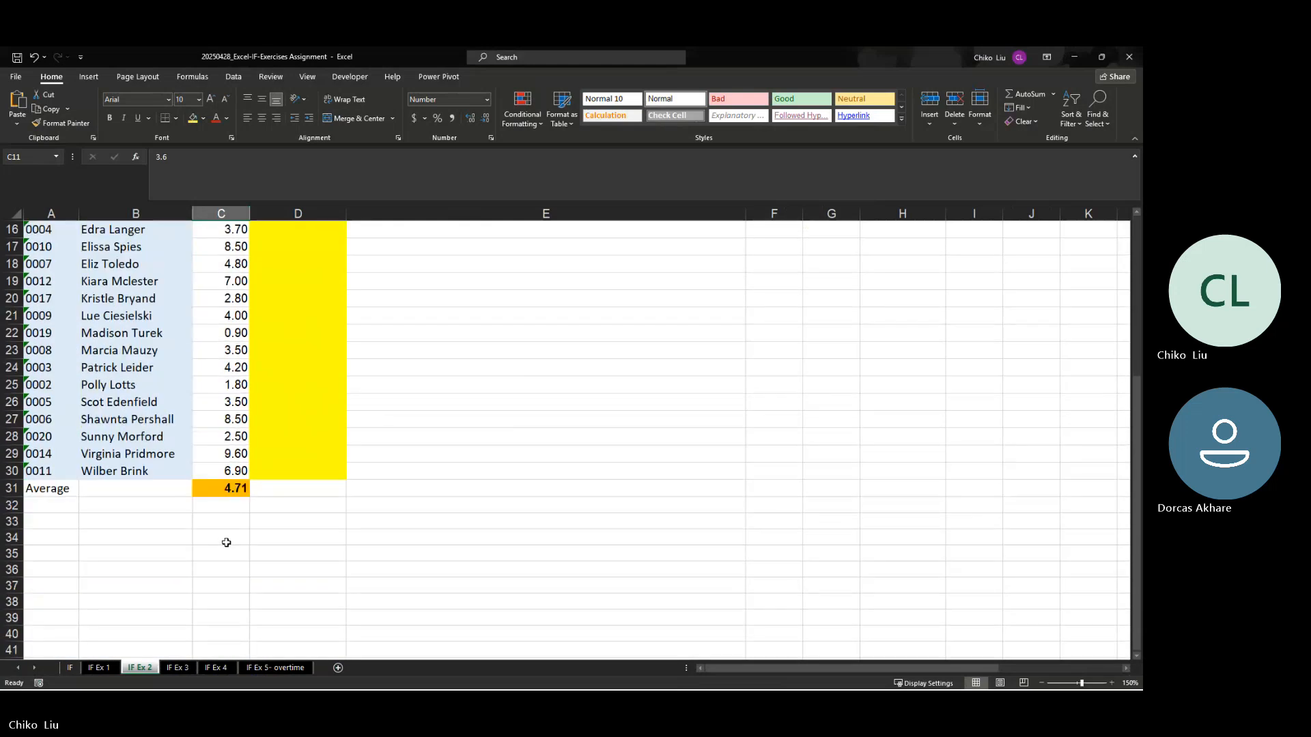
pyautogui.click(236, 487)
pyautogui.scroll(5, 256, 487)
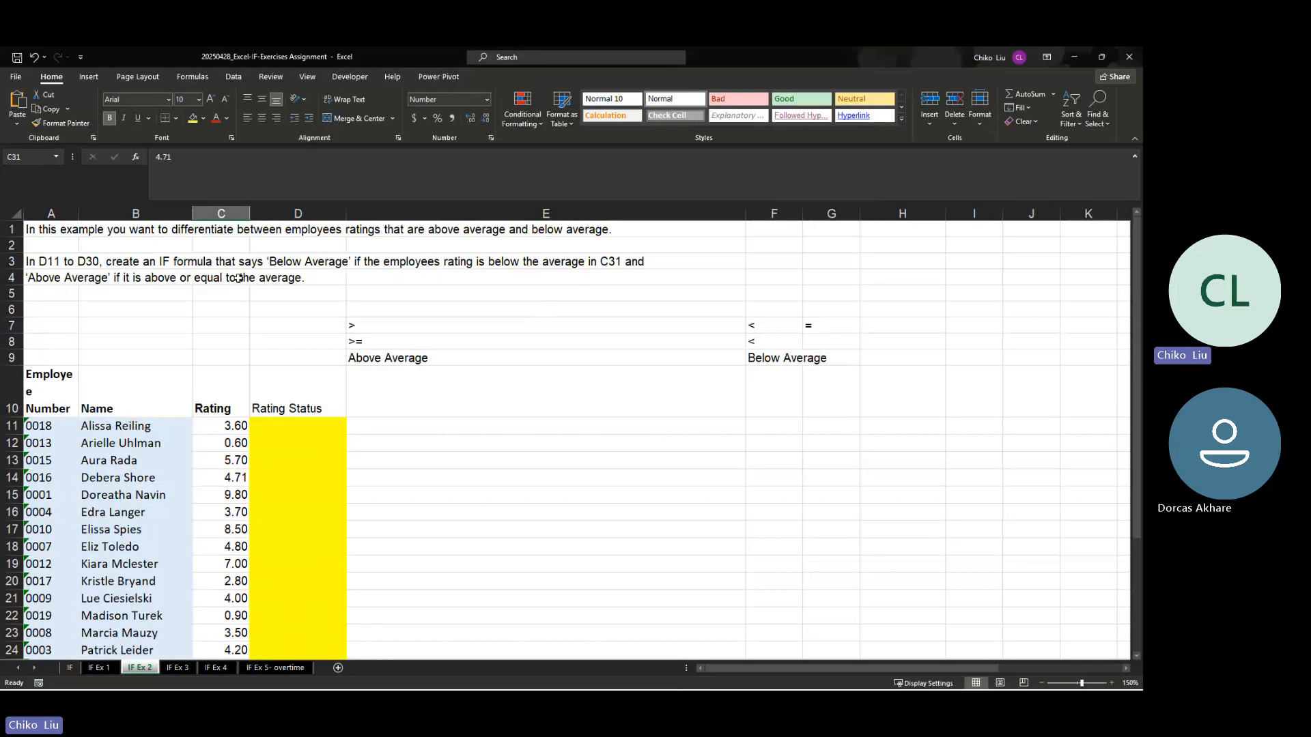
# Step: Insert an IF function in D11 with the logical test $C11<$C$31, comparing the employee's rating with the fixed average
pyautogui.click(287, 425)
pyautogui.click(140, 158)
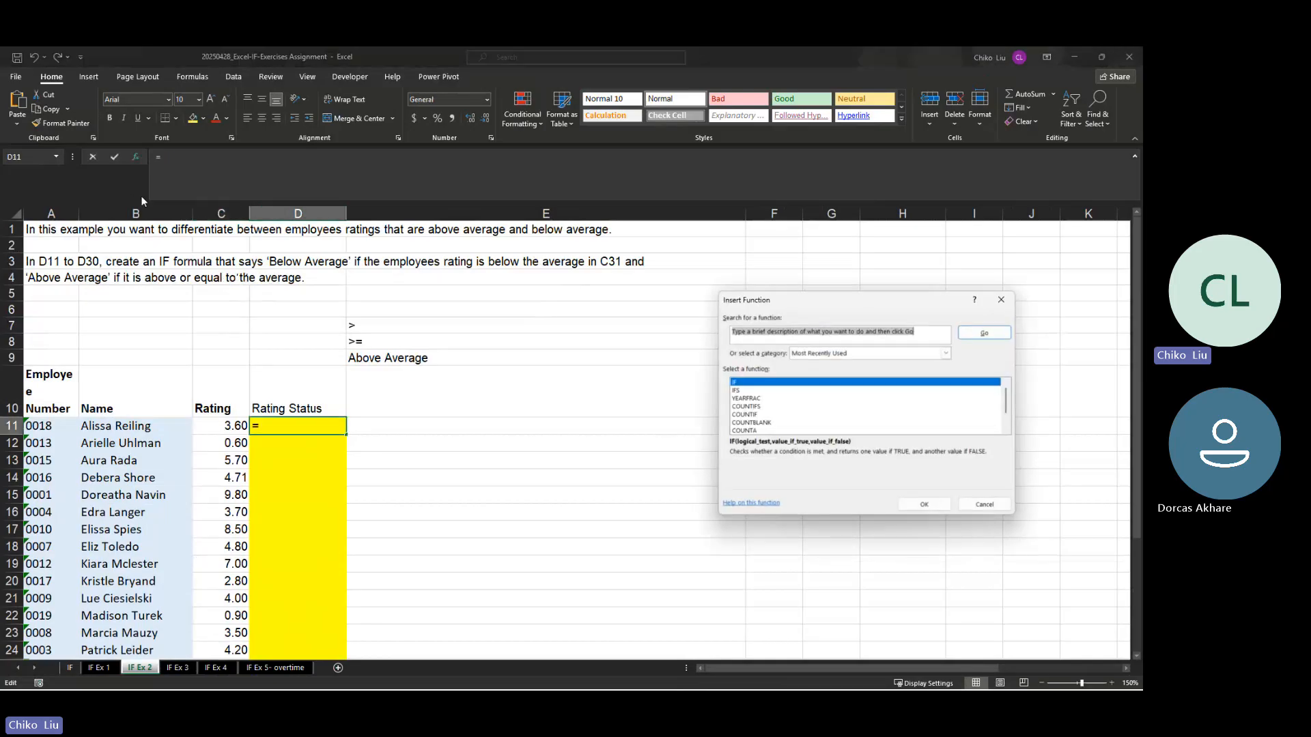
pyautogui.click(924, 505)
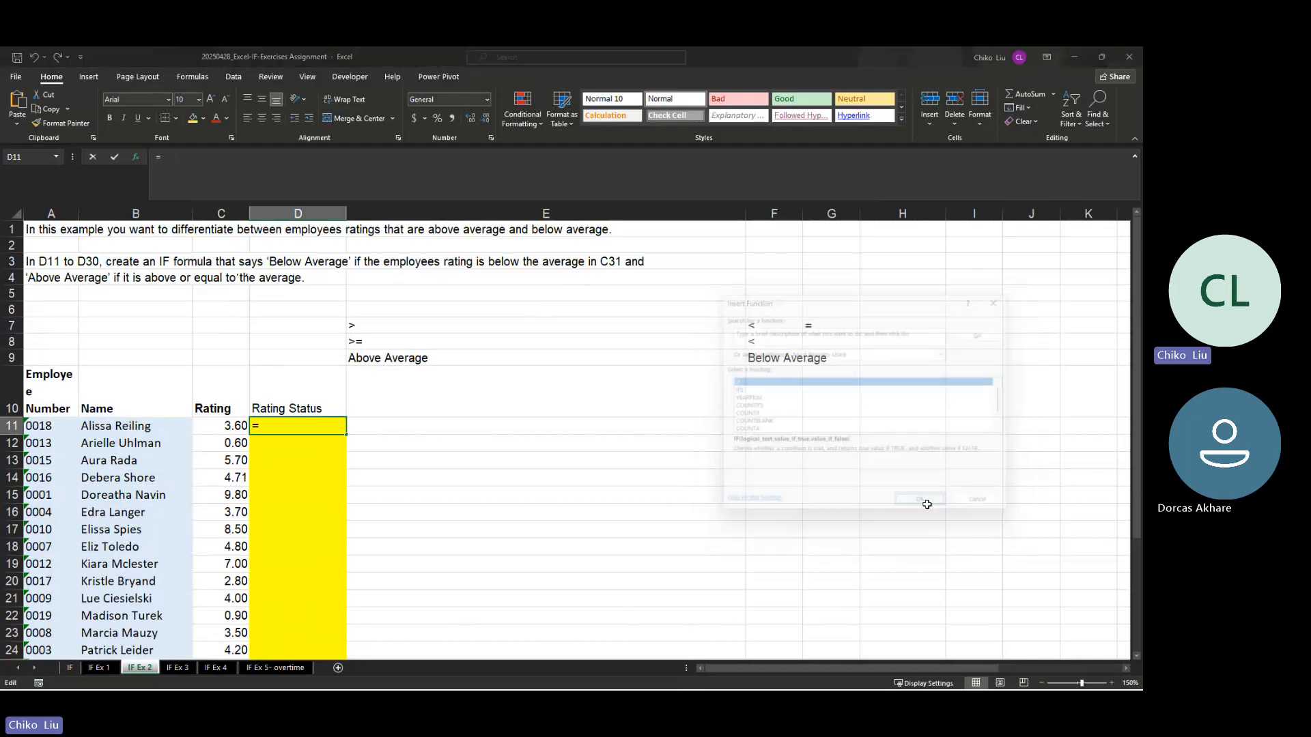
pyautogui.click(232, 426)
pyautogui.press('F4')
pyautogui.press('F4')
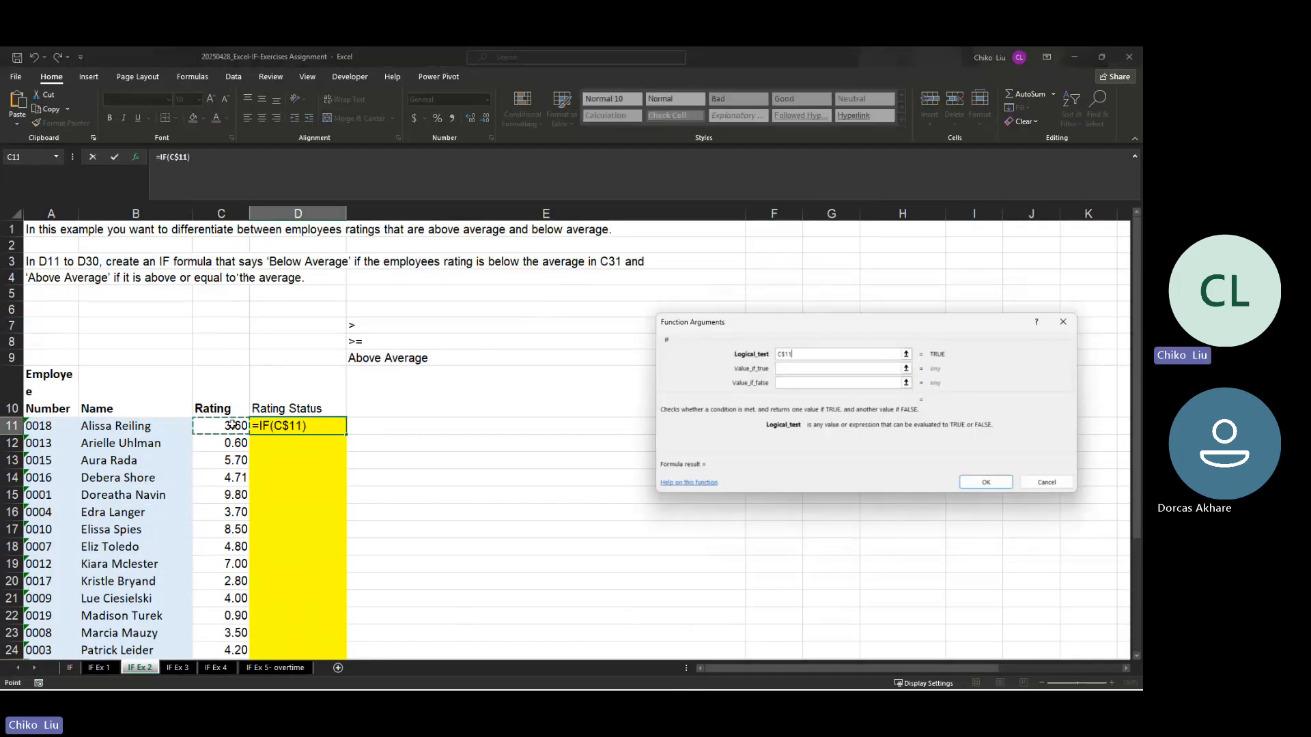
pyautogui.press('F4')
pyautogui.write('<')
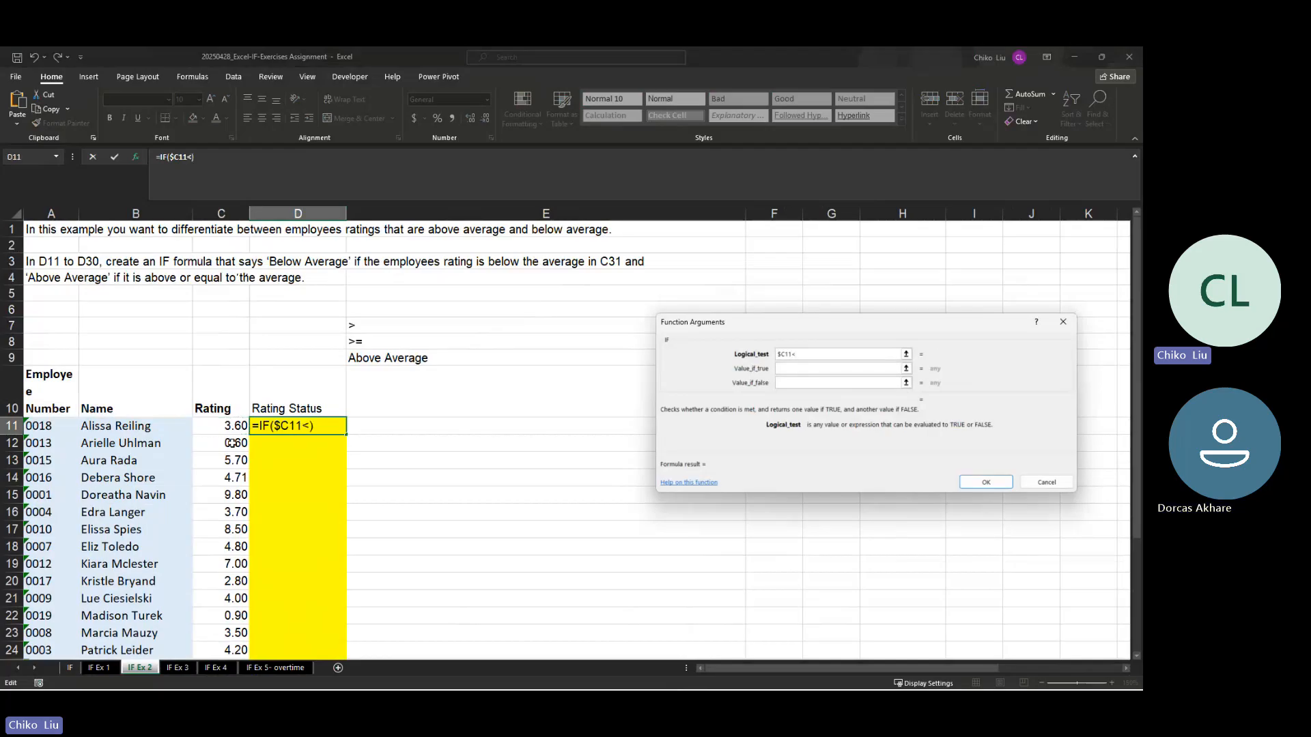
pyautogui.scroll(-12, 233, 444)
pyautogui.scroll(4, 237, 419)
pyautogui.click(235, 334)
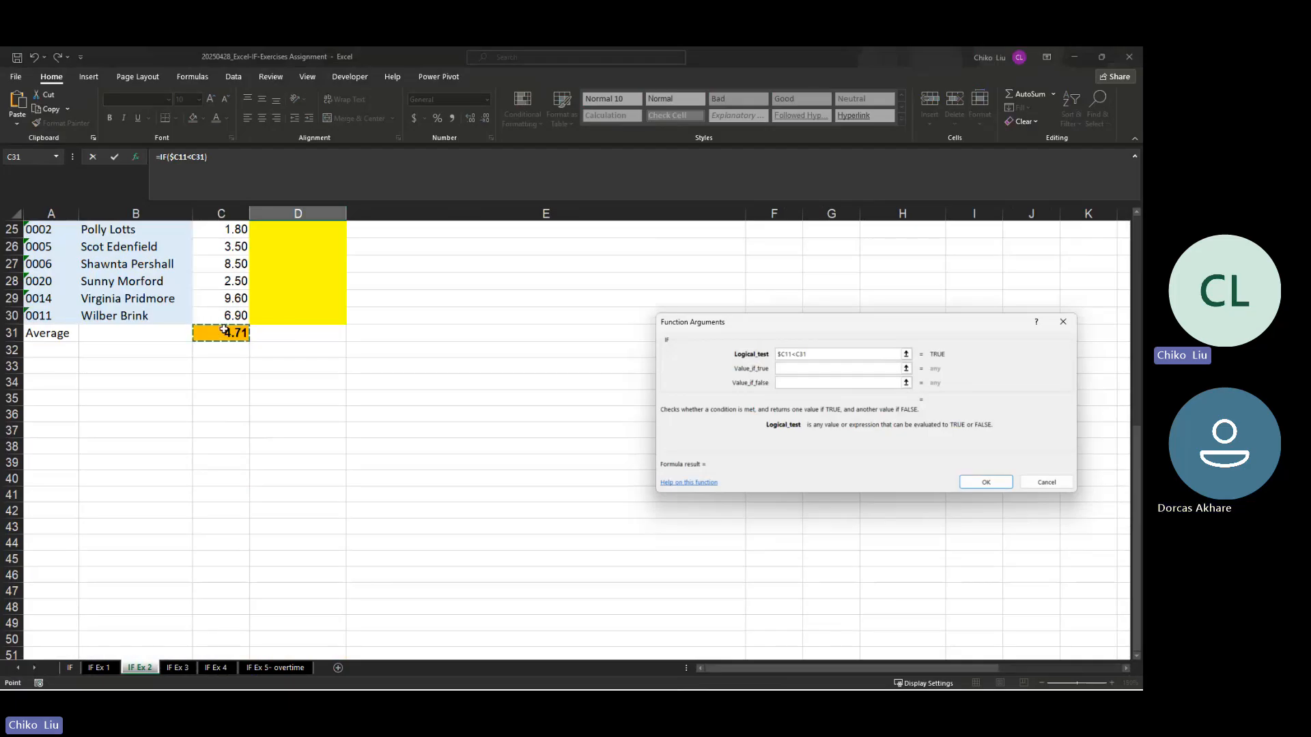
pyautogui.press('F4')
pyautogui.scroll(8, 224, 330)
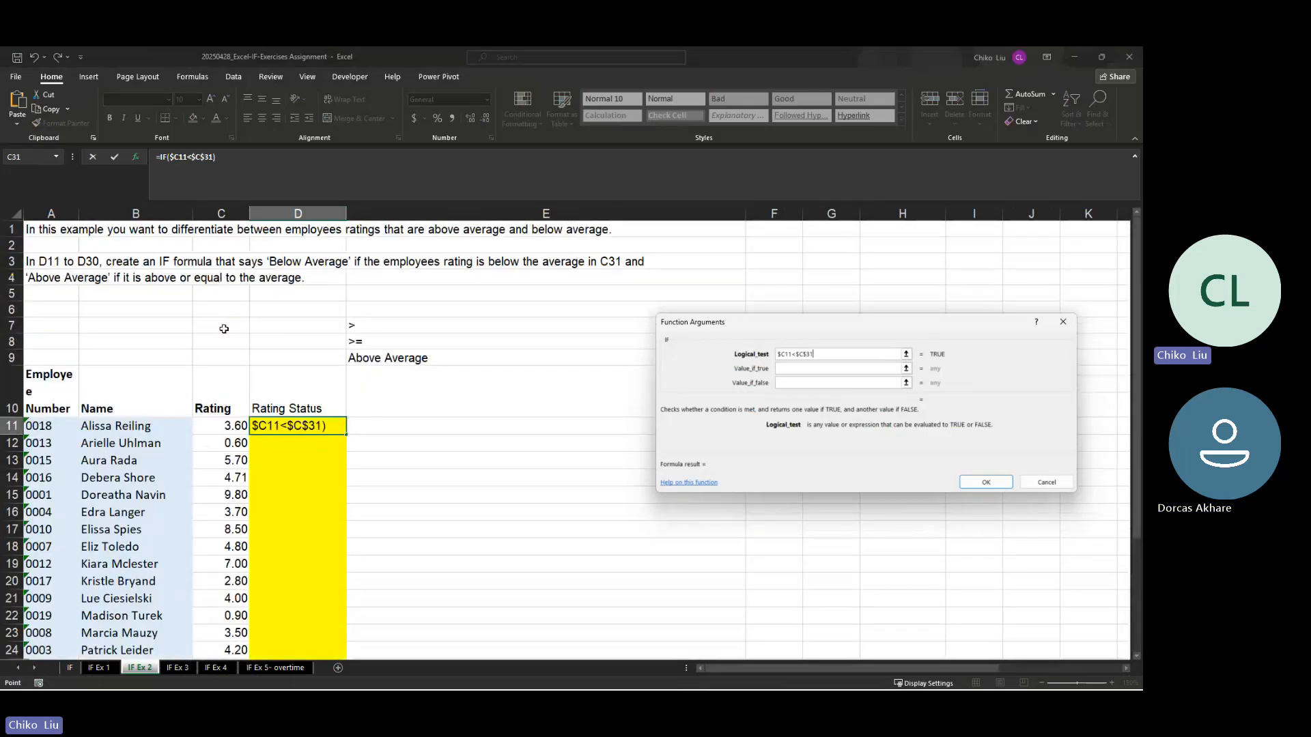
# Step: Return "below average" if true and "above average" if false in D11, and fill the formula down the Rating Status column
pyautogui.click(788, 369)
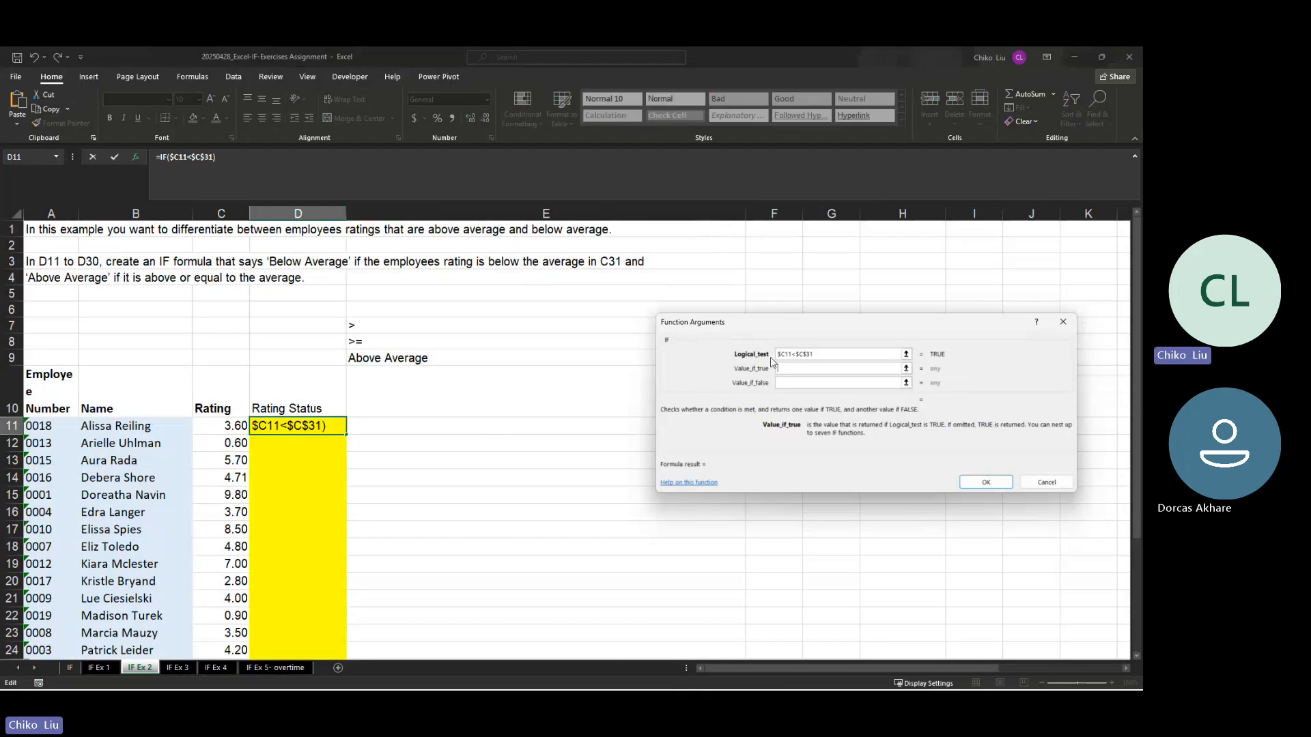
pyautogui.write('below av')
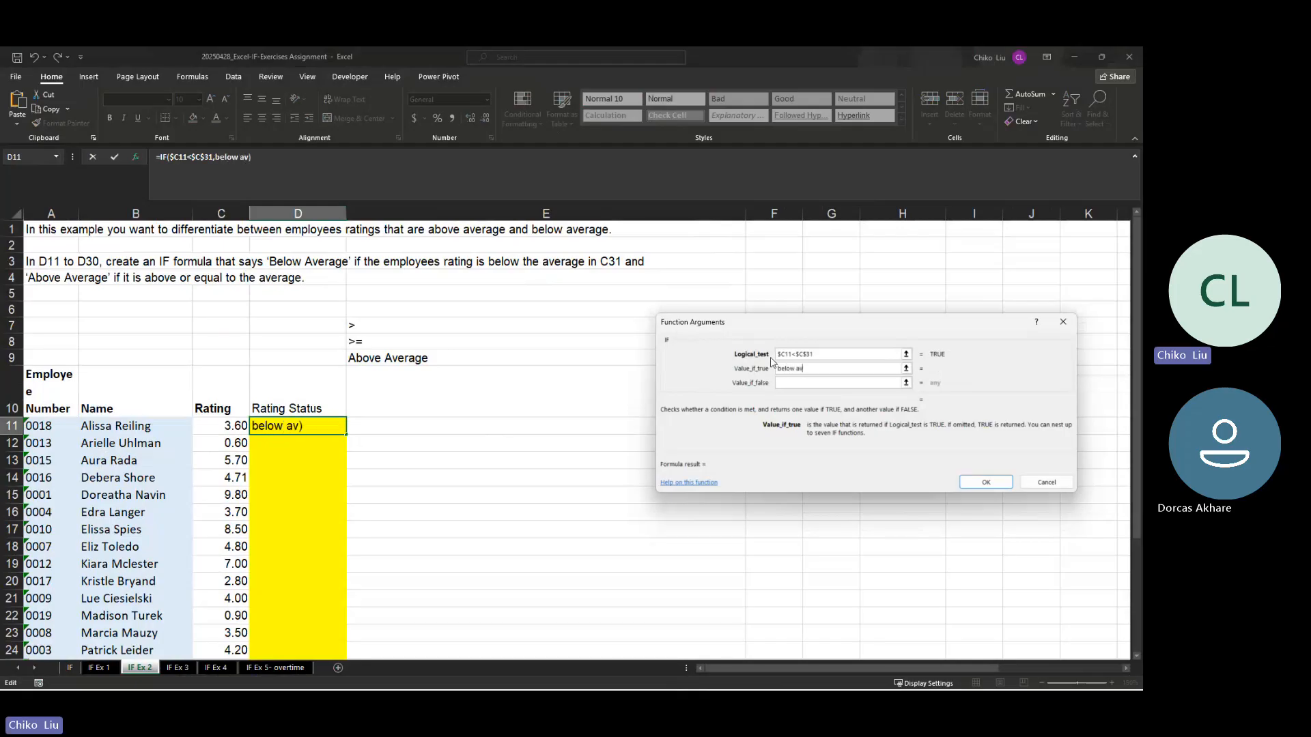
pyautogui.write('erage')
pyautogui.press('Tab')
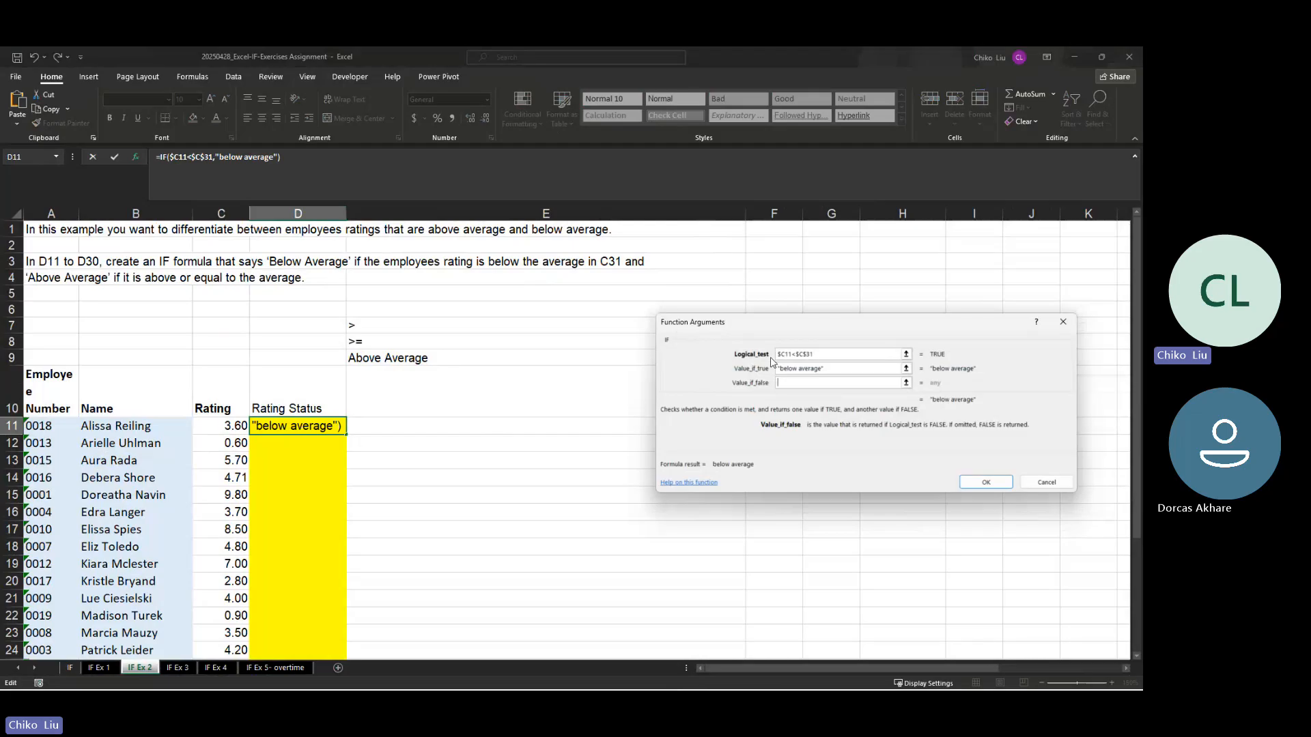
pyautogui.write('above')
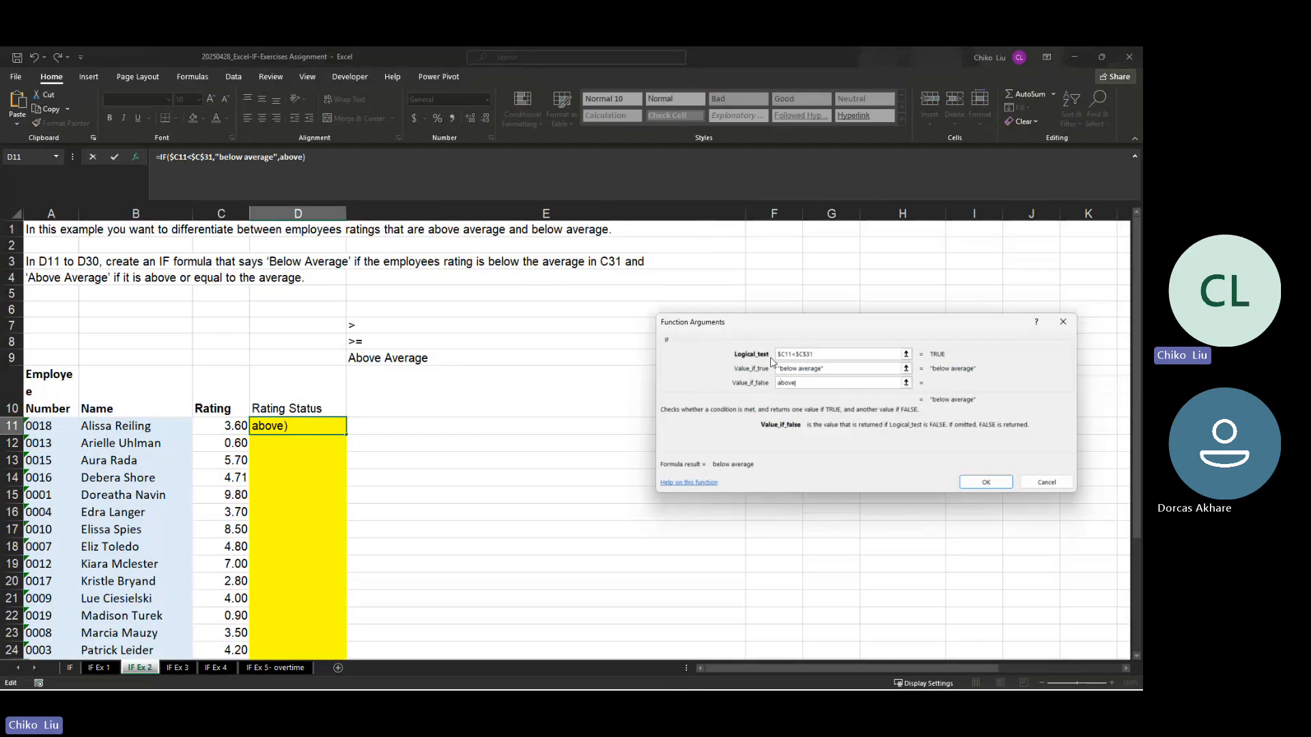
pyautogui.write(' average')
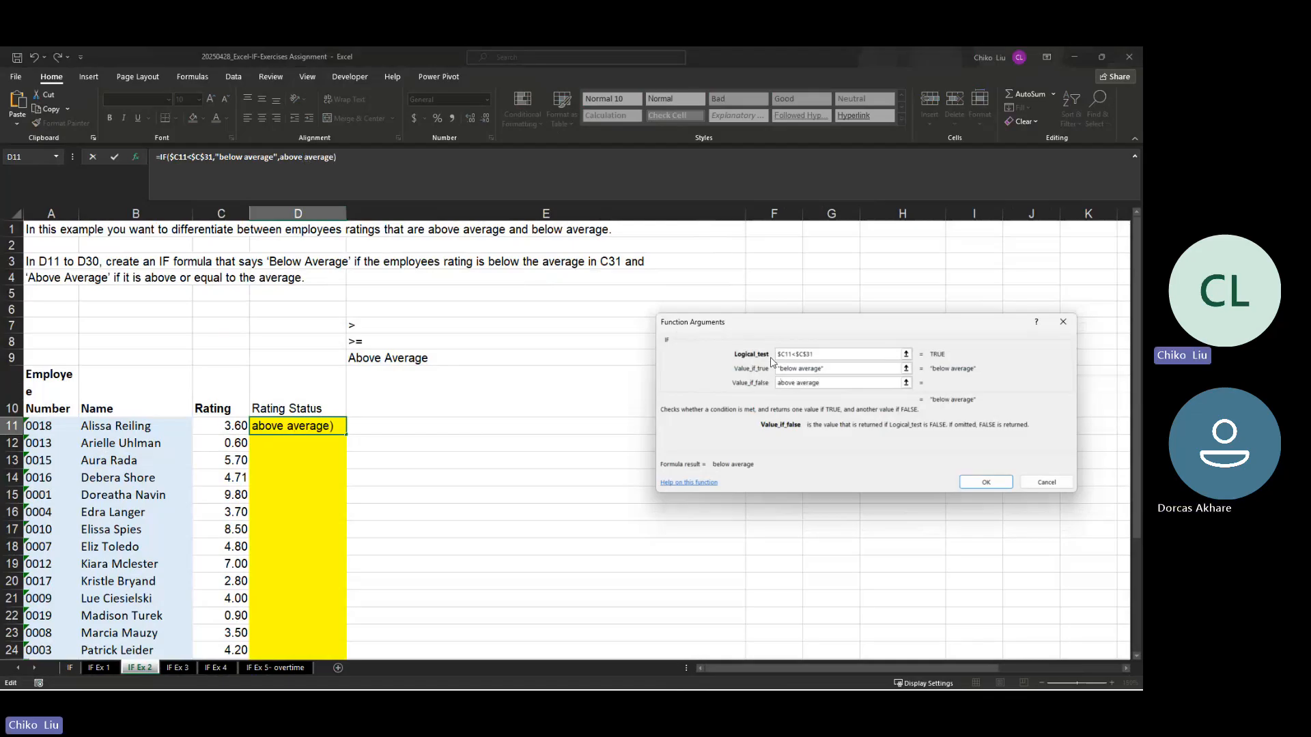
pyautogui.press('Return')
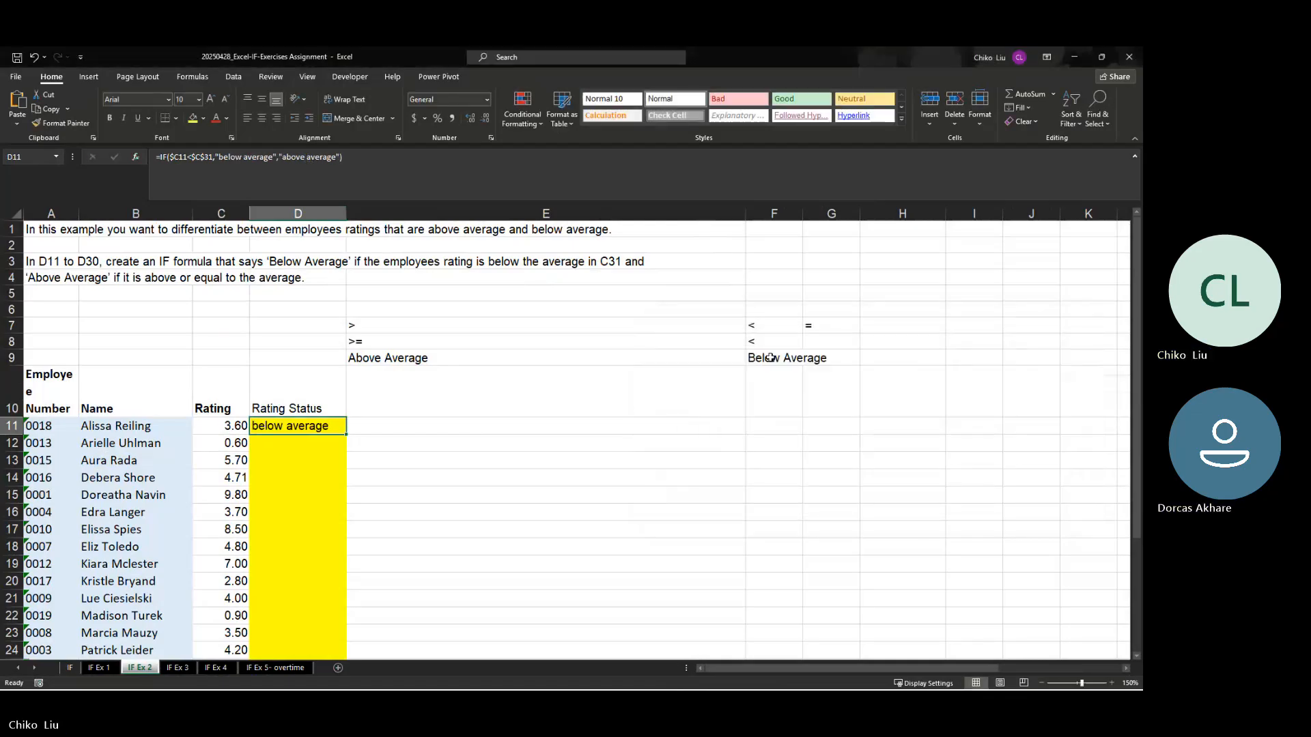
pyautogui.doubleClick(346, 436)
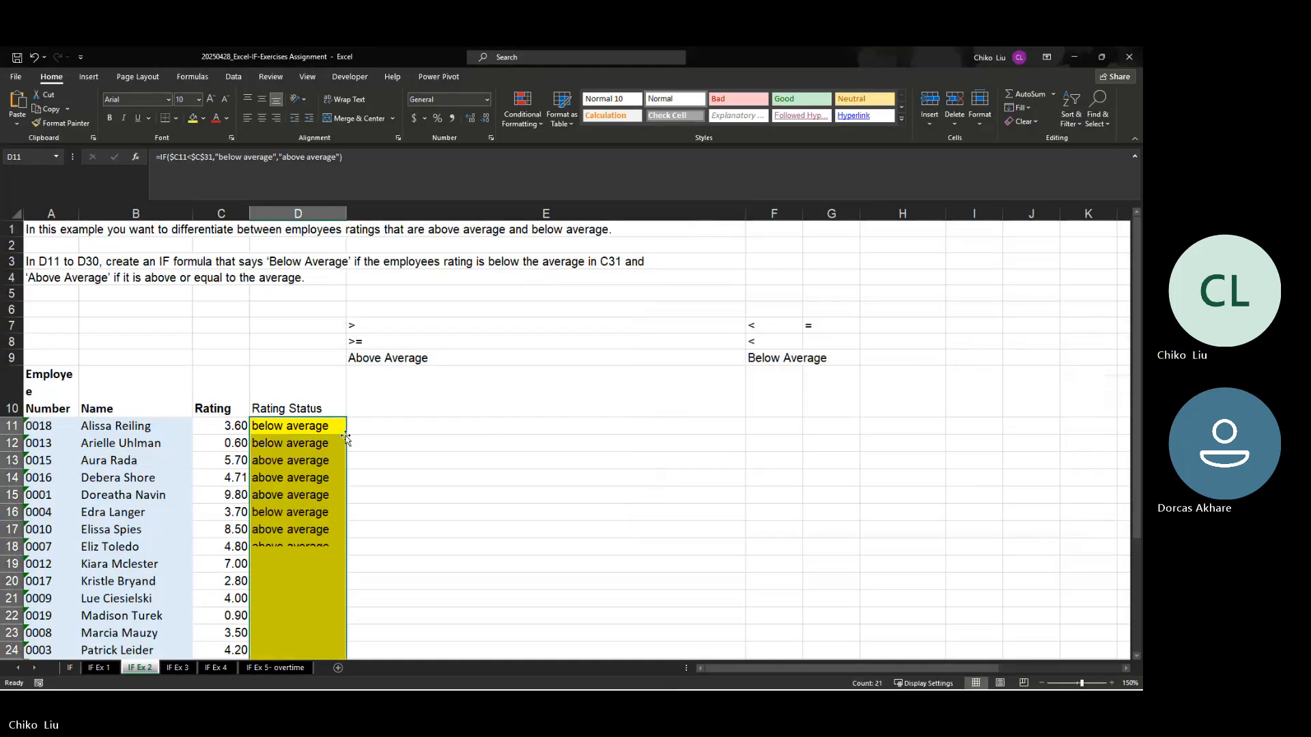
# Step: Check the filled statuses against the ratings and clear the surplus formula from D31 in the Average row
pyautogui.click(277, 448)
pyautogui.click(235, 461)
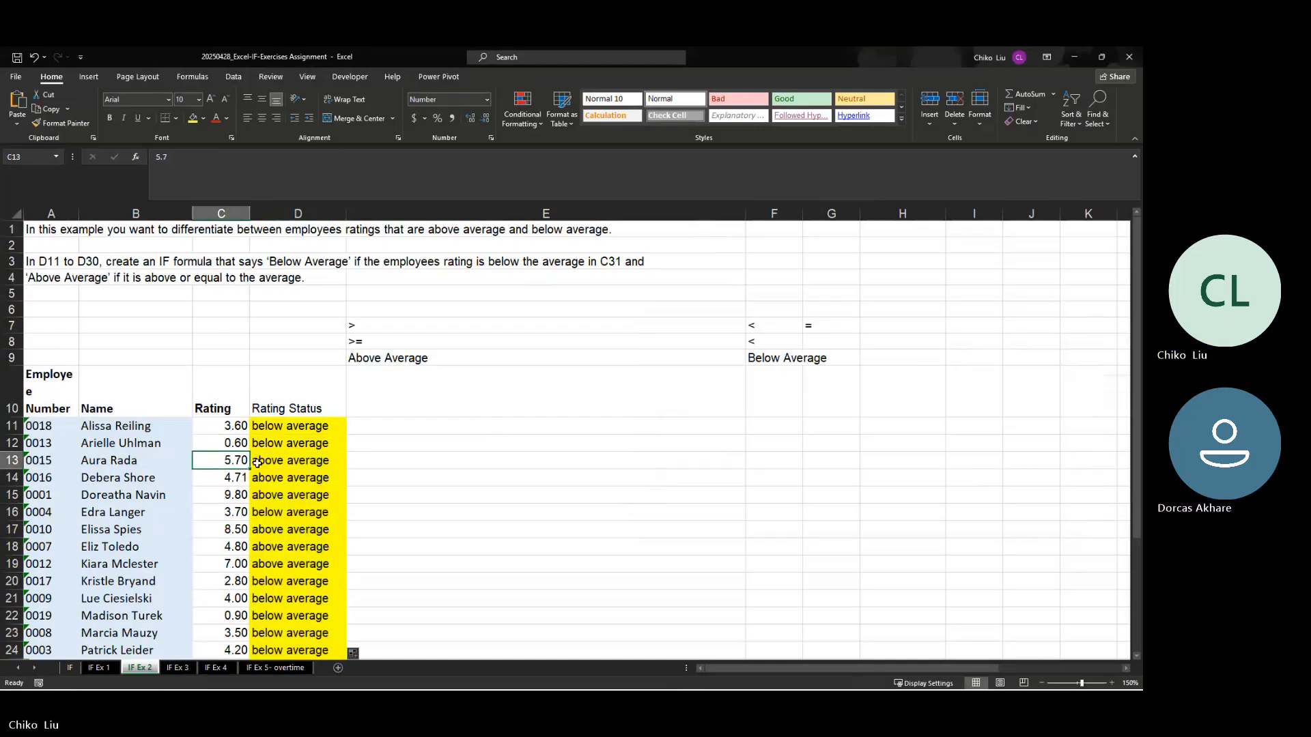
pyautogui.click(258, 463)
pyautogui.click(232, 459)
pyautogui.click(271, 461)
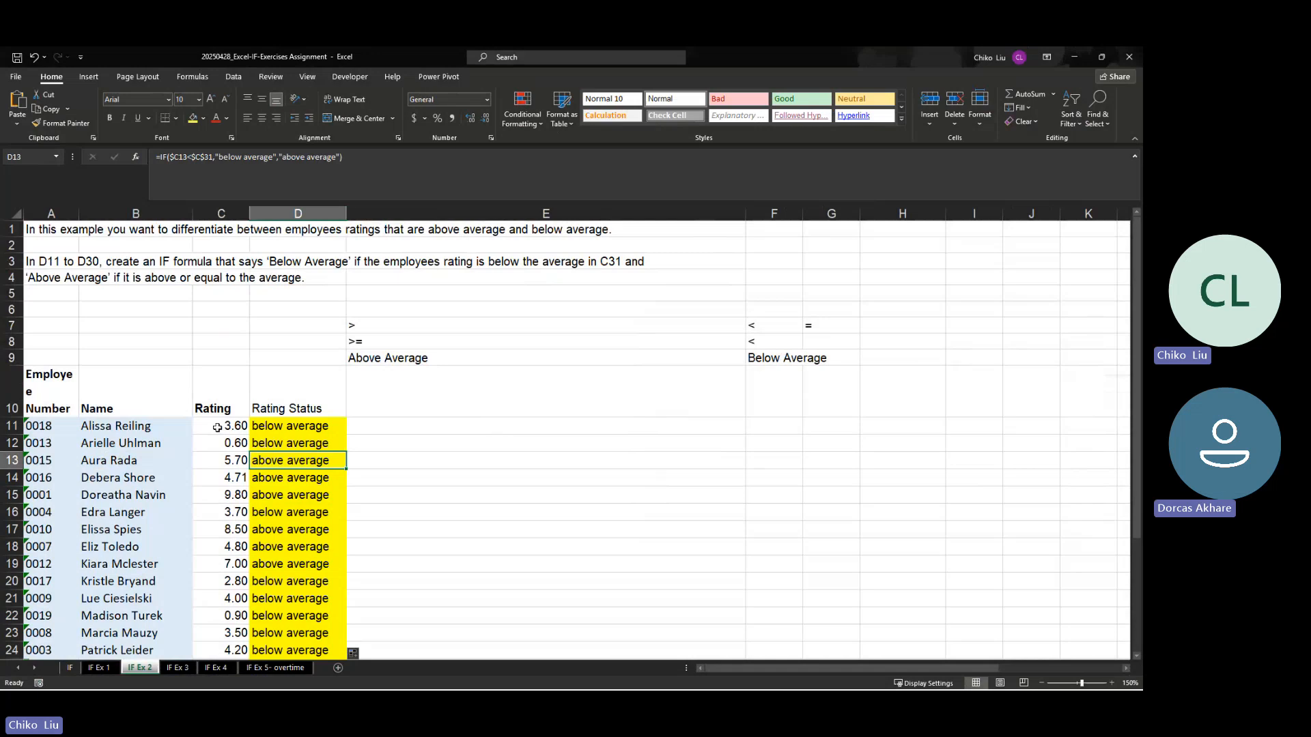
pyautogui.scroll(-1, 318, 475)
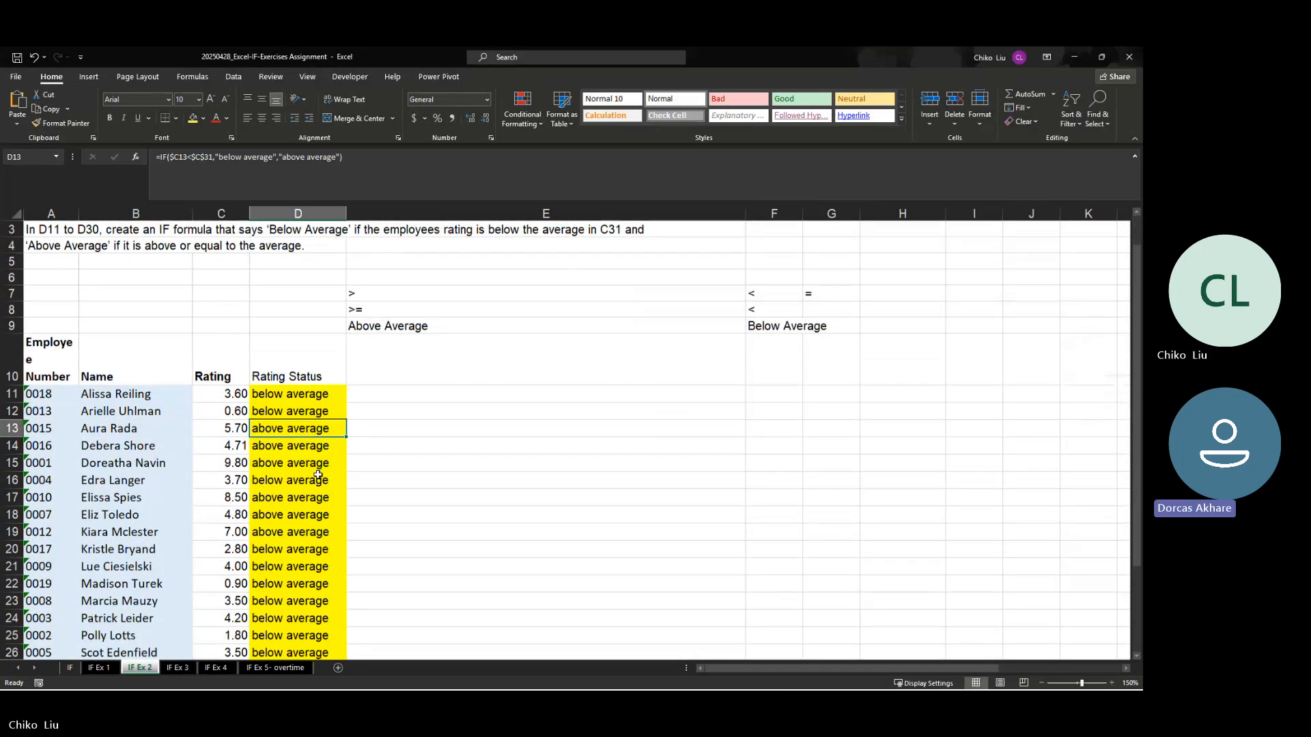
pyautogui.scroll(-4, 319, 475)
pyautogui.click(293, 491)
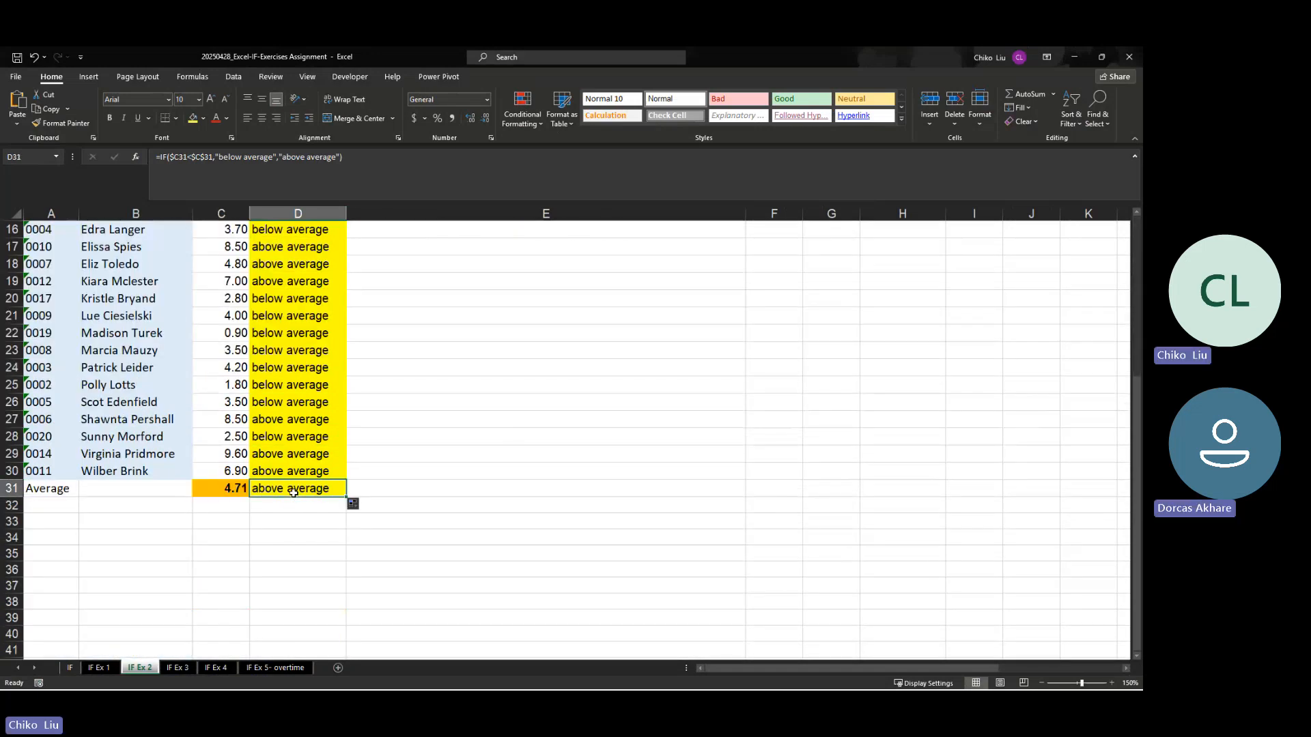
pyautogui.press('Delete')
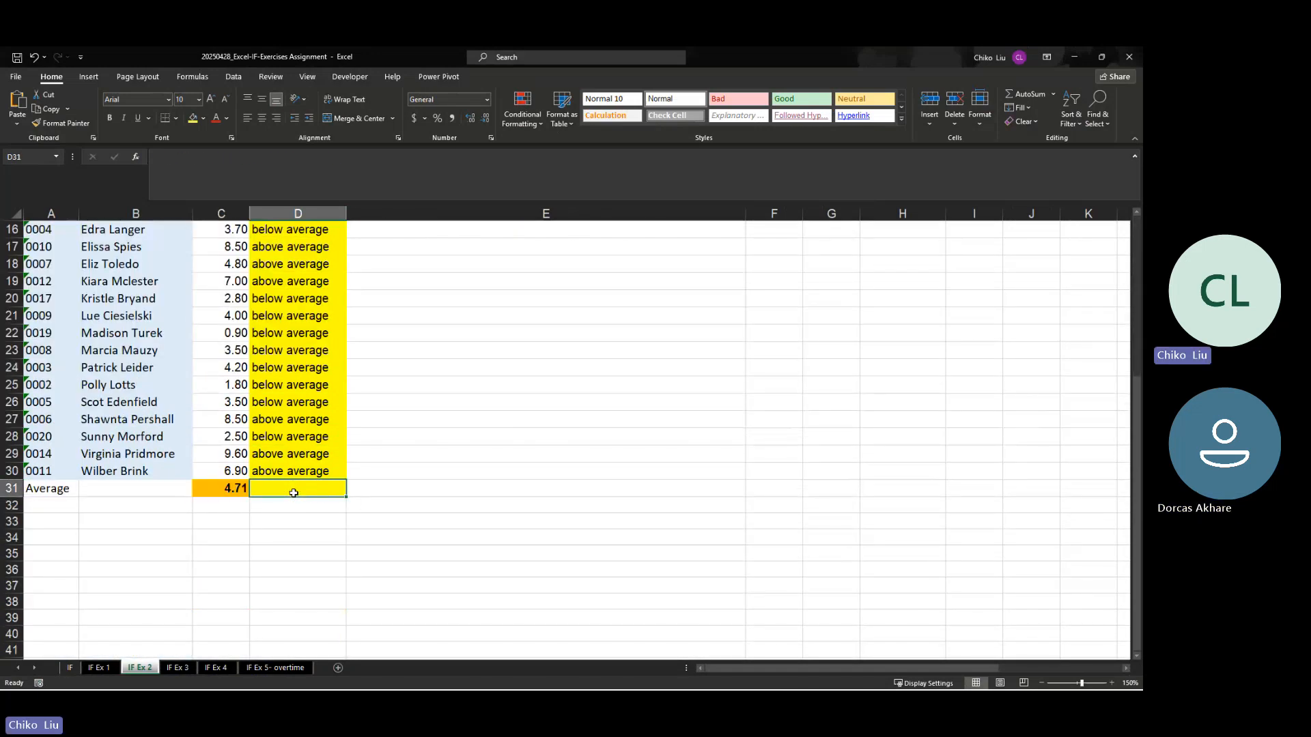
# Step: Open the IF Ex 3 sheet and examine its instructions, the commission rate in C7 and the commission threshold in C9
pyautogui.click(177, 668)
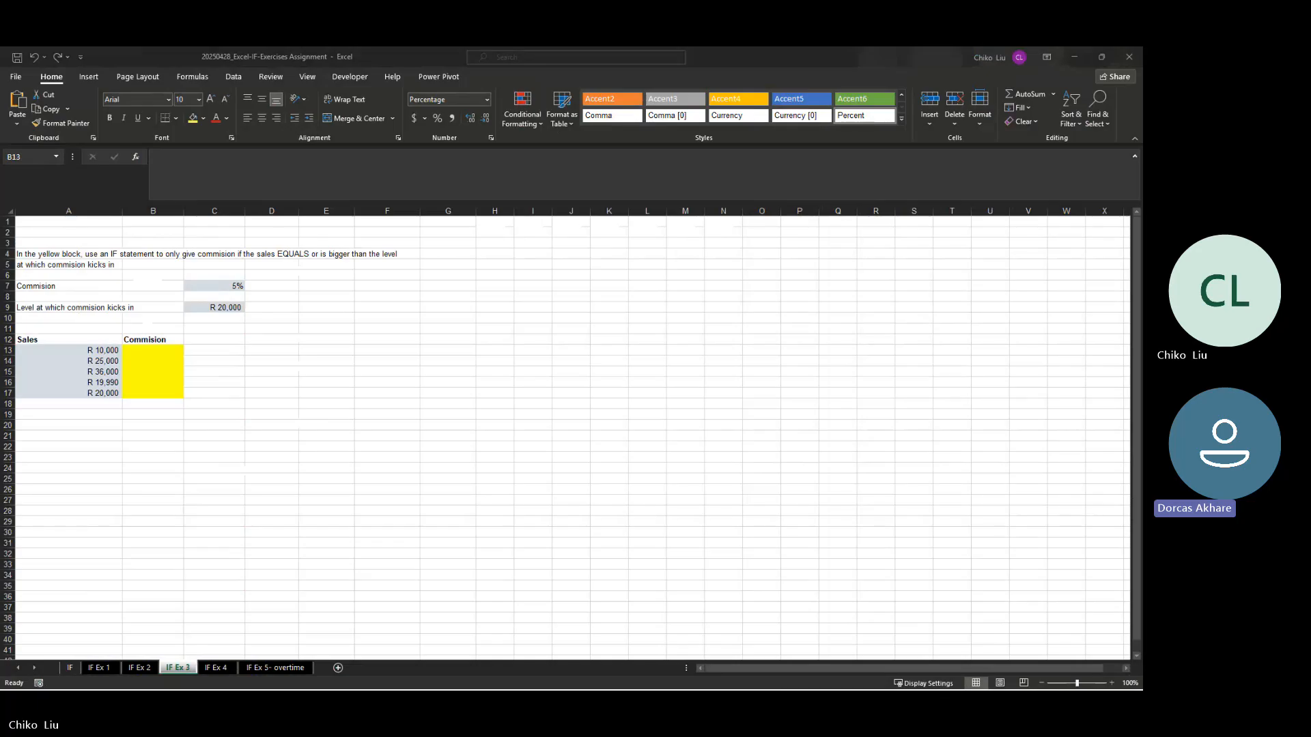
pyautogui.click(232, 255)
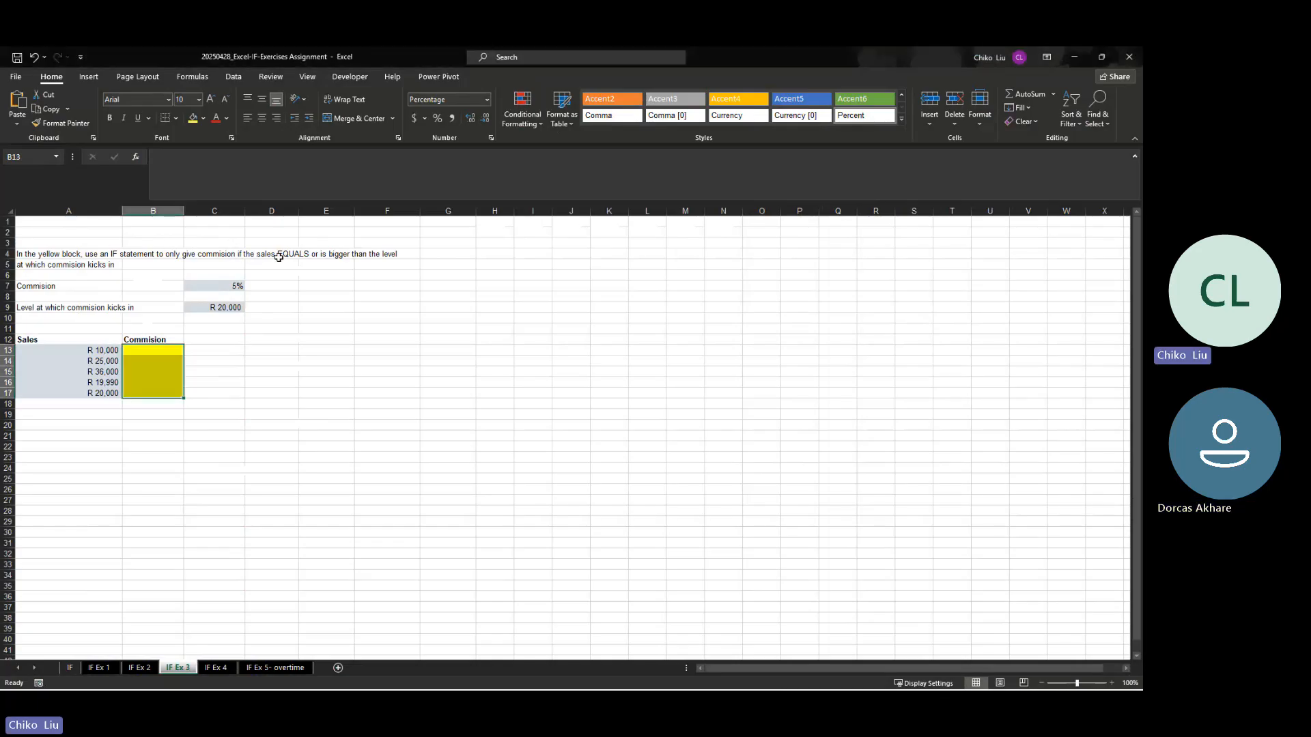
pyautogui.click(305, 256)
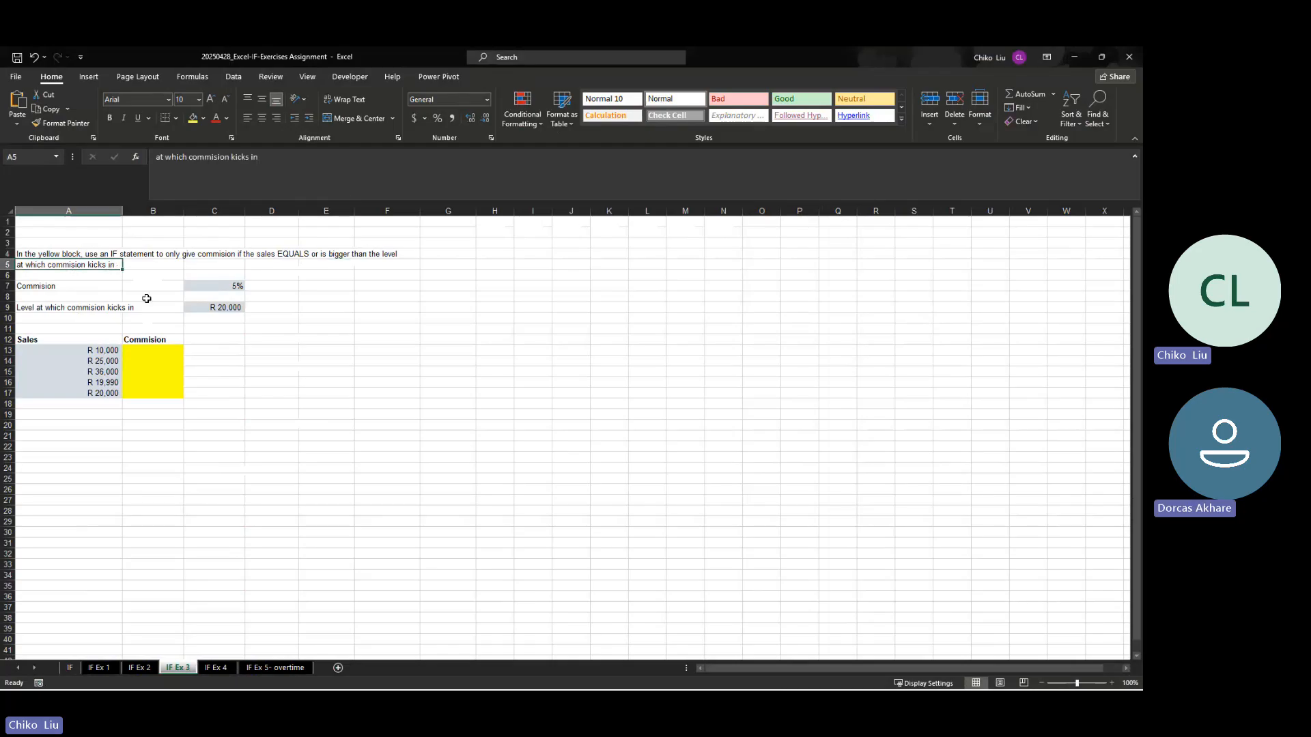
pyautogui.click(228, 309)
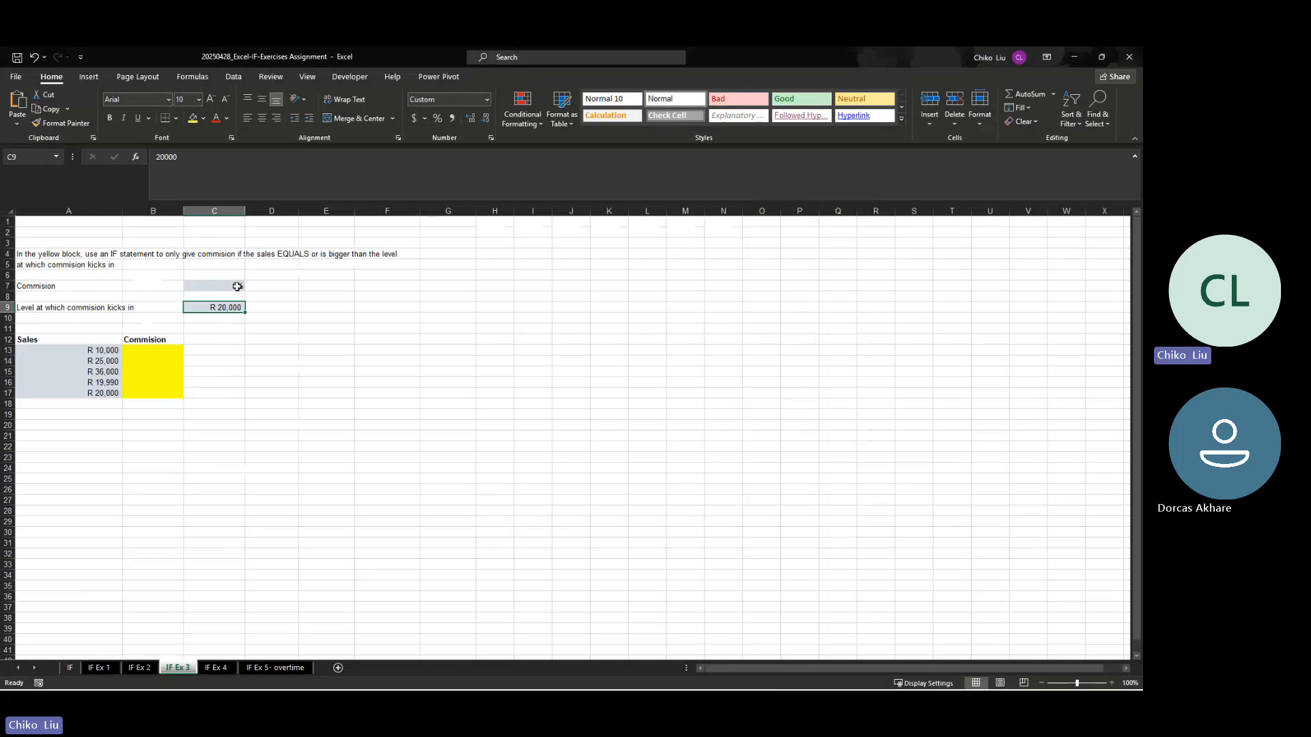
pyautogui.click(236, 286)
# Step: Insert an IF function in B13, the first yellow Commission cell
pyautogui.click(157, 352)
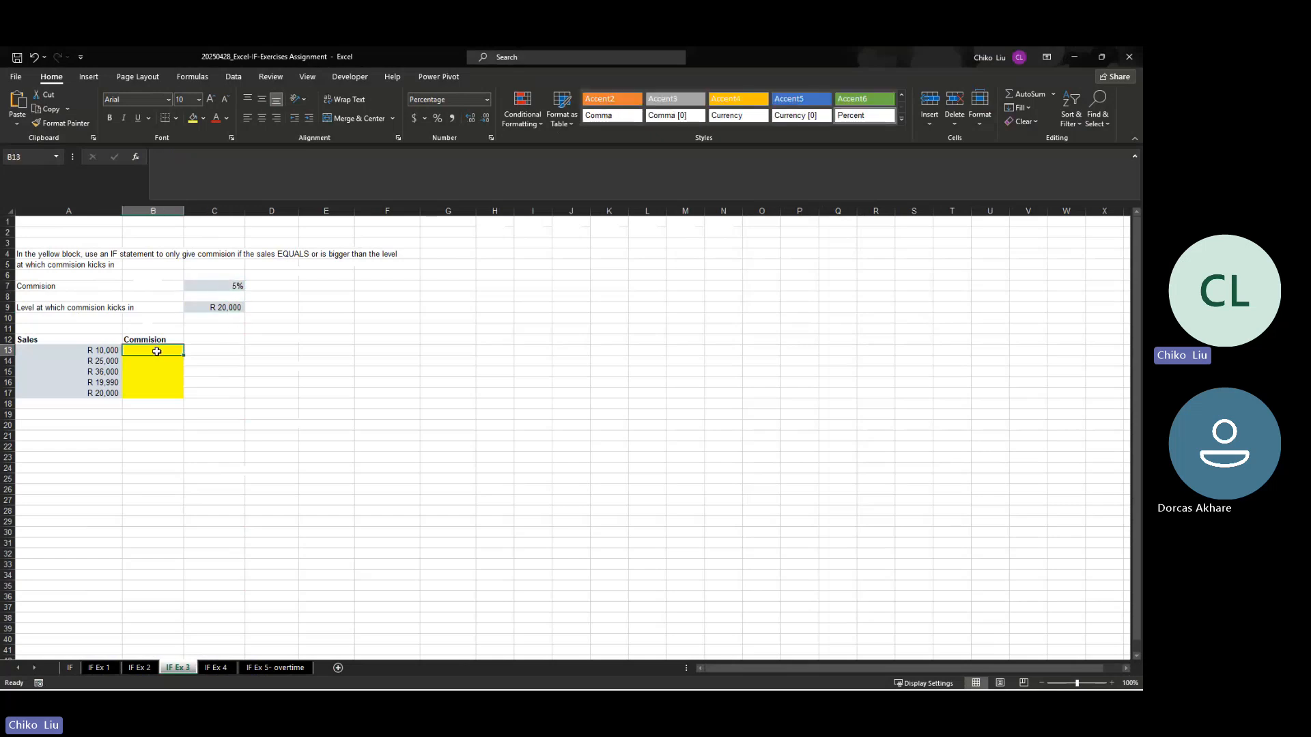
pyautogui.click(140, 157)
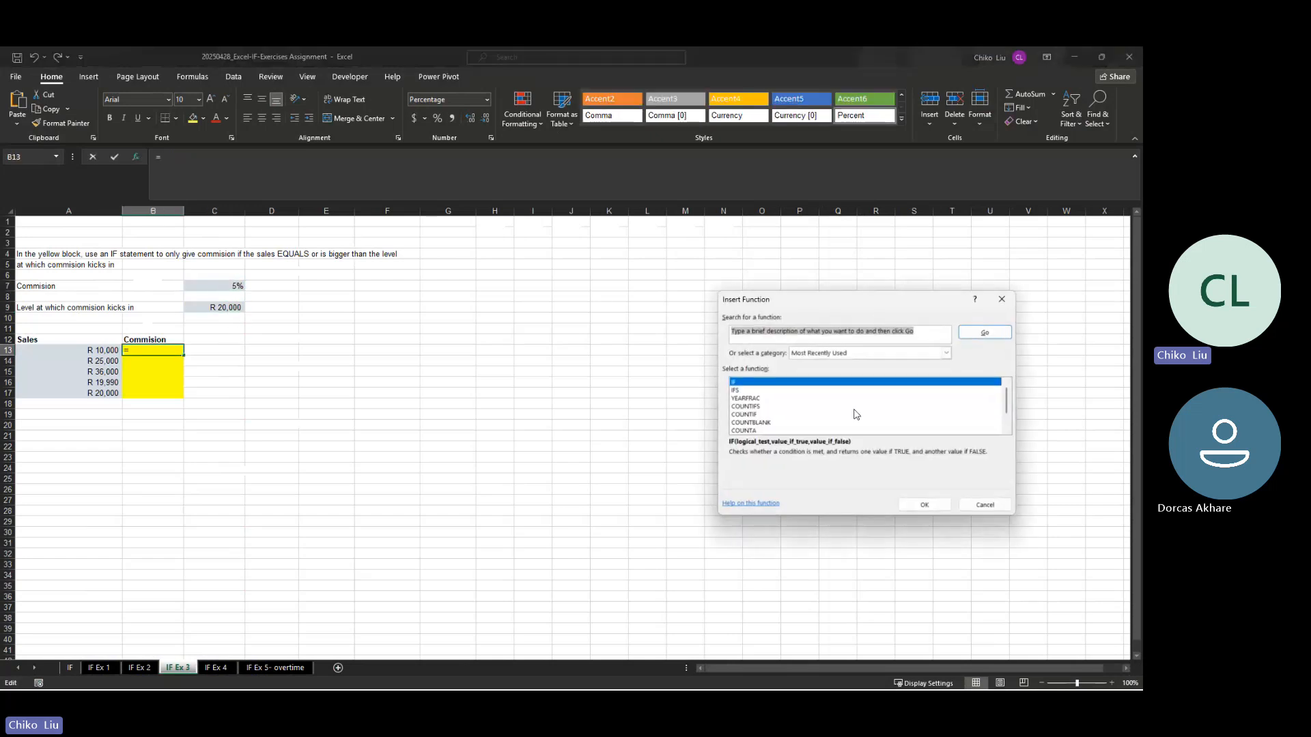
pyautogui.click(923, 503)
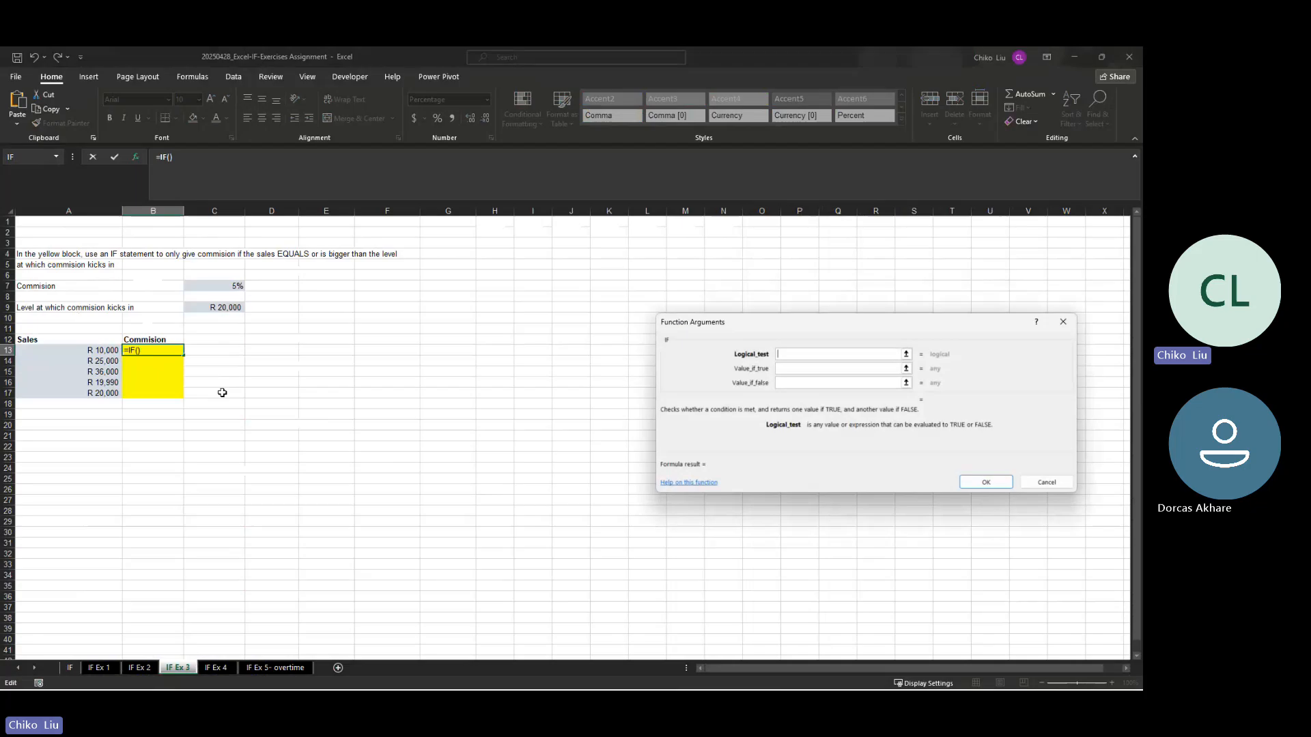
pyautogui.click(108, 349)
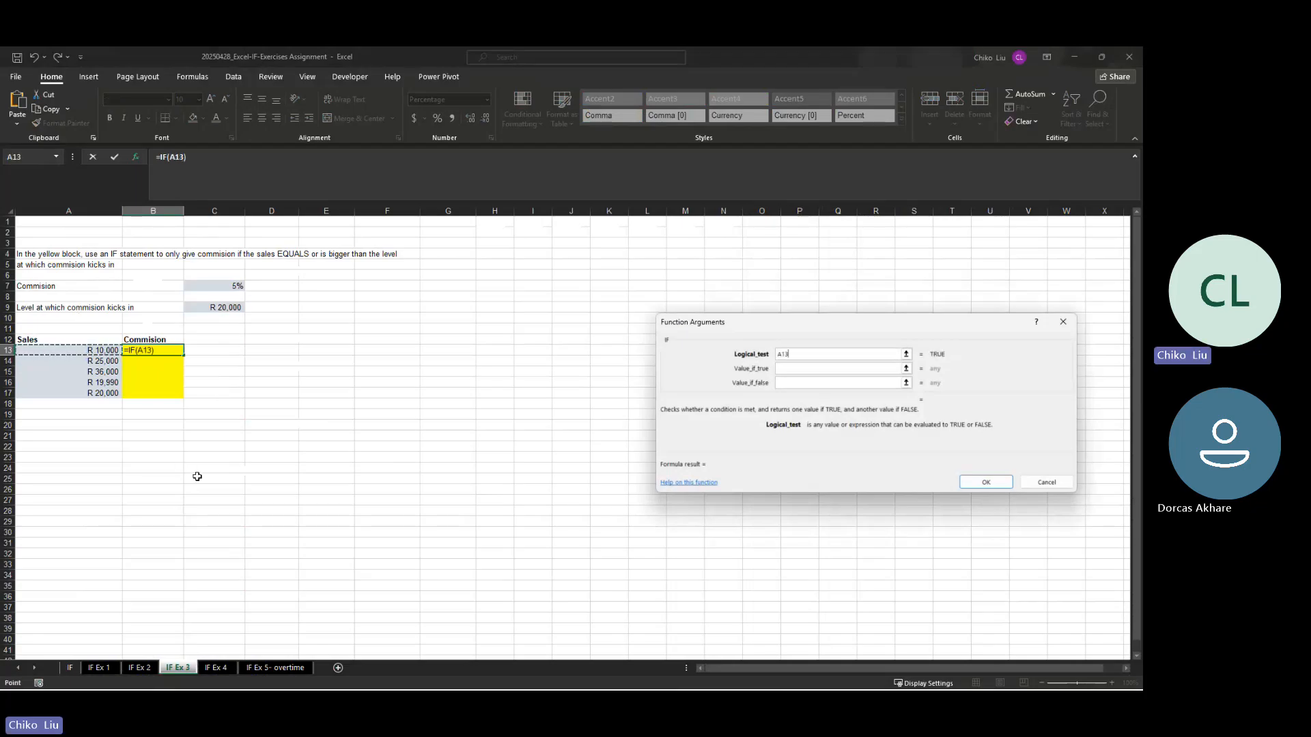
pyautogui.write('>=')
pyautogui.click(208, 308)
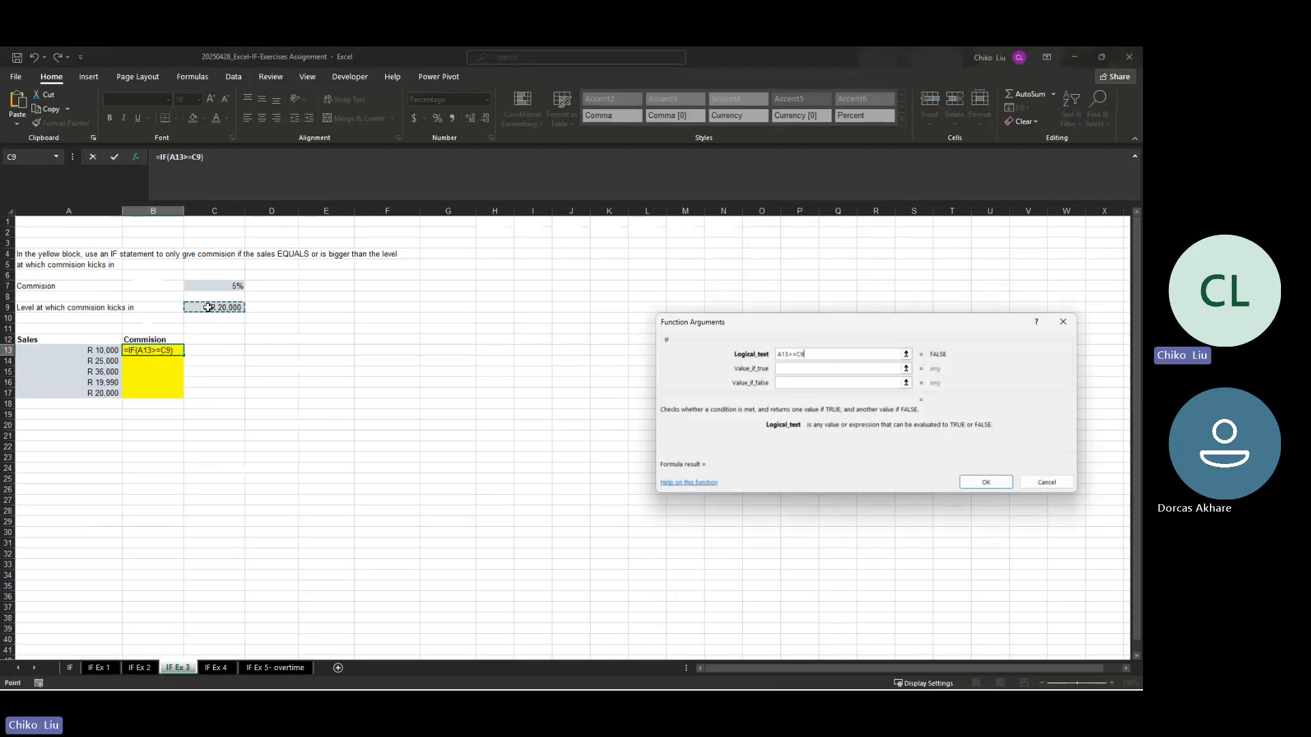
pyautogui.press('F4')
pyautogui.click(785, 353)
pyautogui.press('F4')
pyautogui.press('F4')
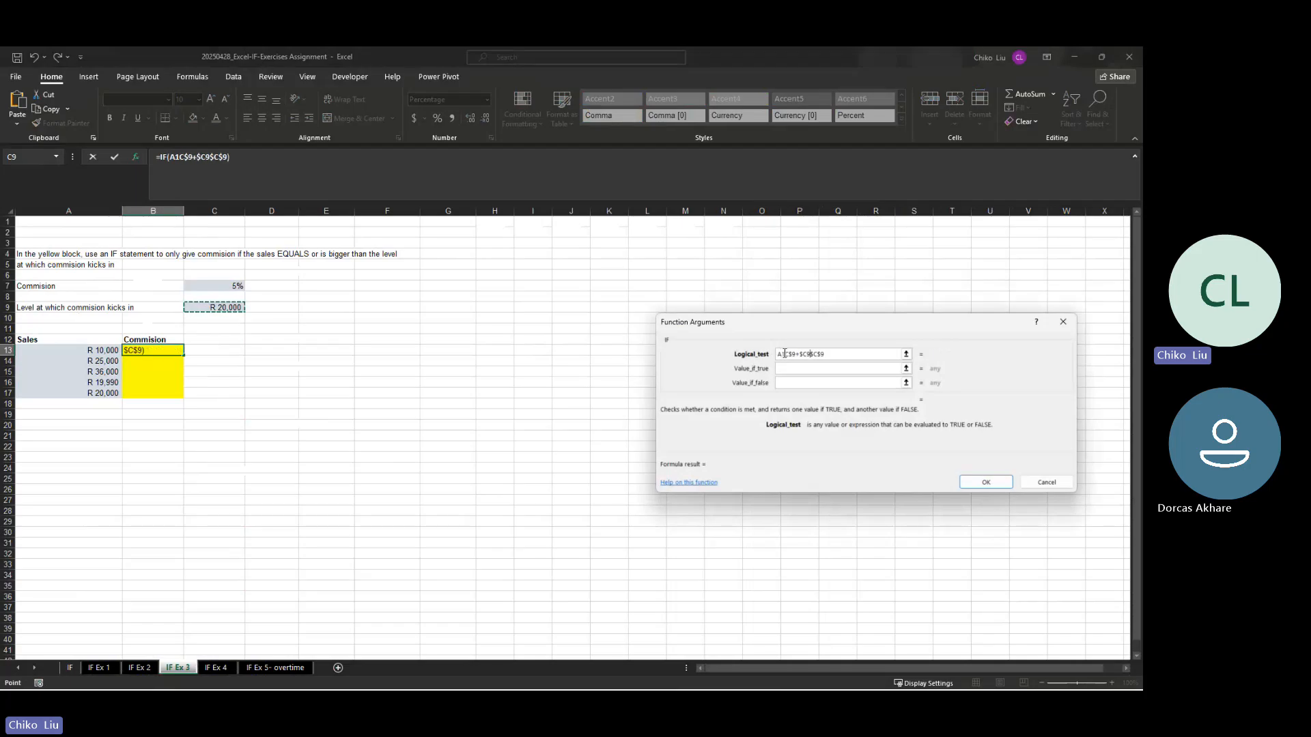
pyautogui.press('BackSpace')
pyautogui.press('BackSpace')
pyautogui.press('BackSpace')
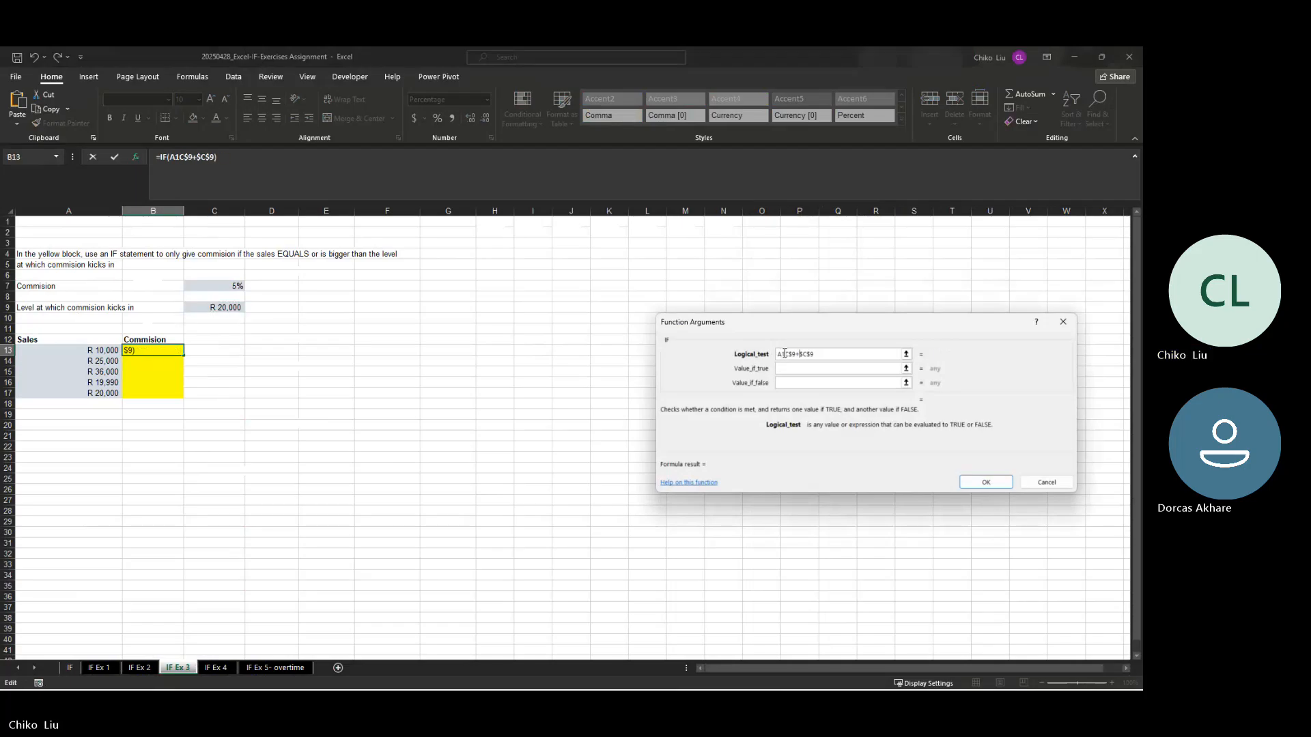
pyautogui.press('BackSpace')
pyautogui.press('BackSpace')
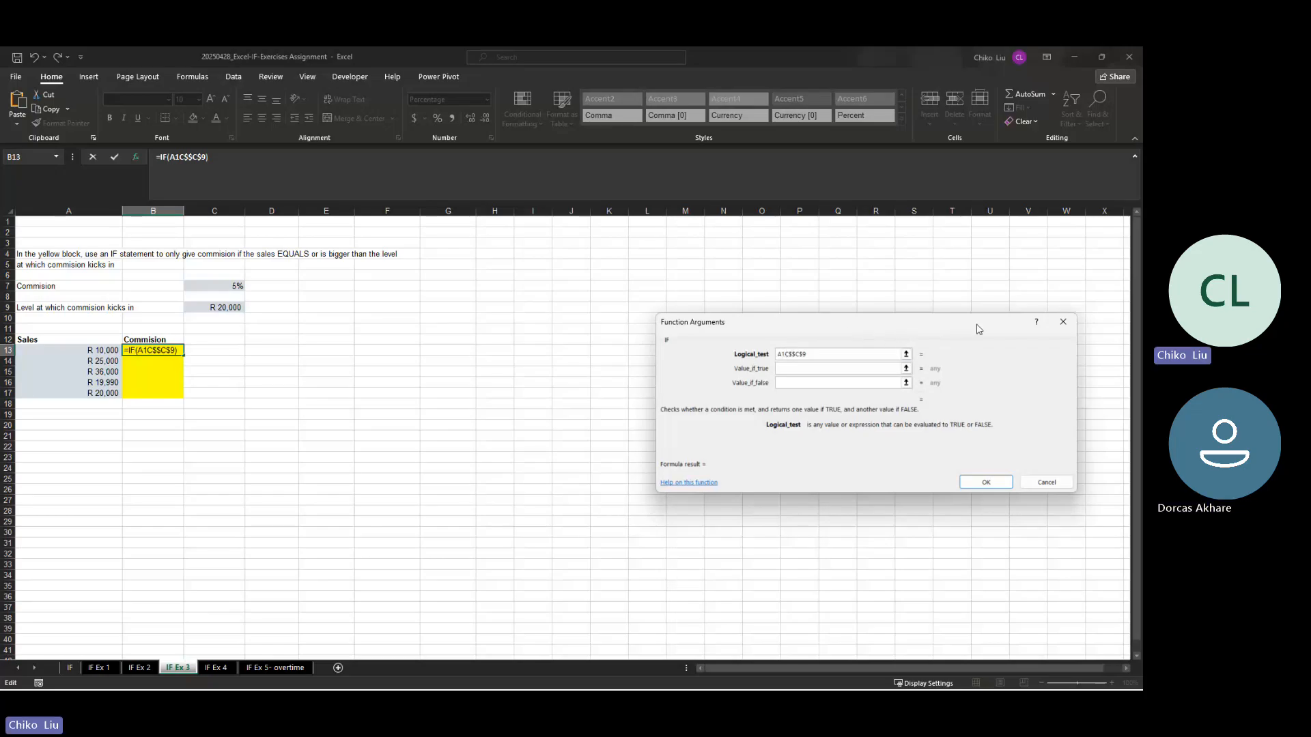
pyautogui.press('BackSpace')
pyautogui.press('BackSpace')
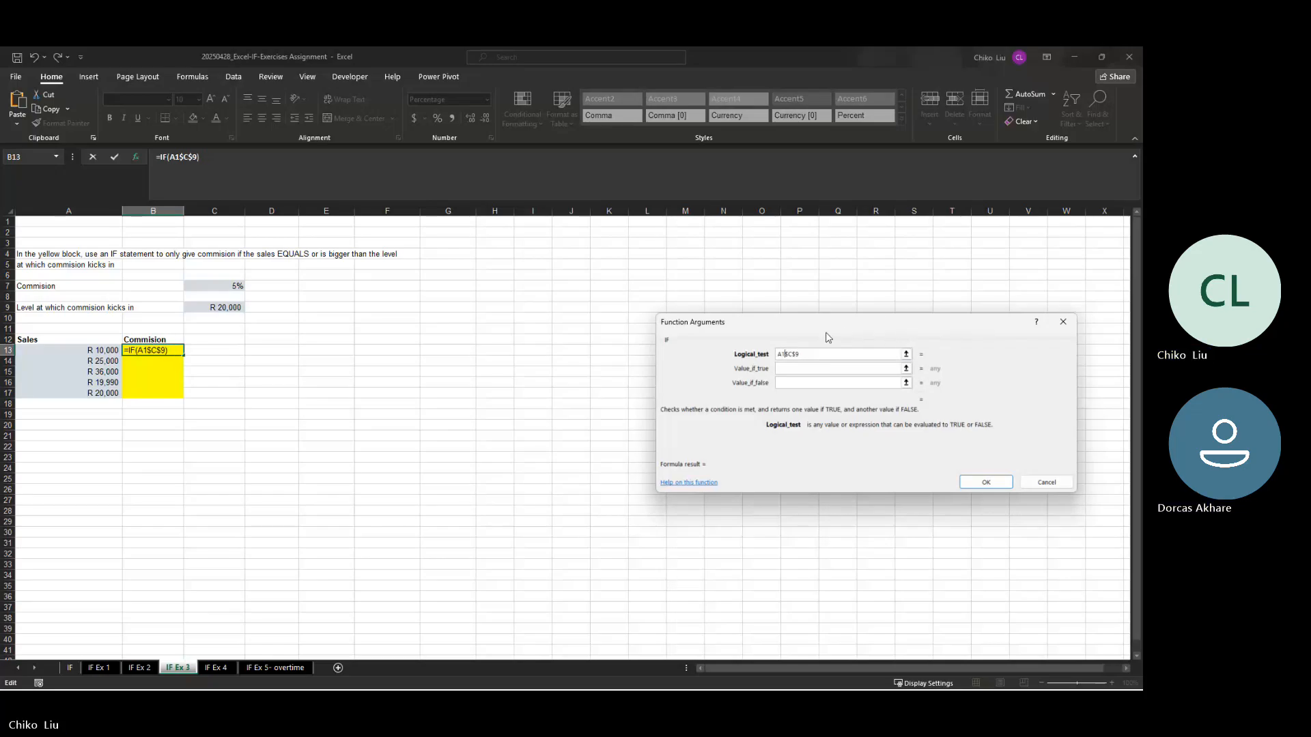
pyautogui.moveTo(820, 354); pyautogui.dragTo(741, 338)
pyautogui.press('BackSpace')
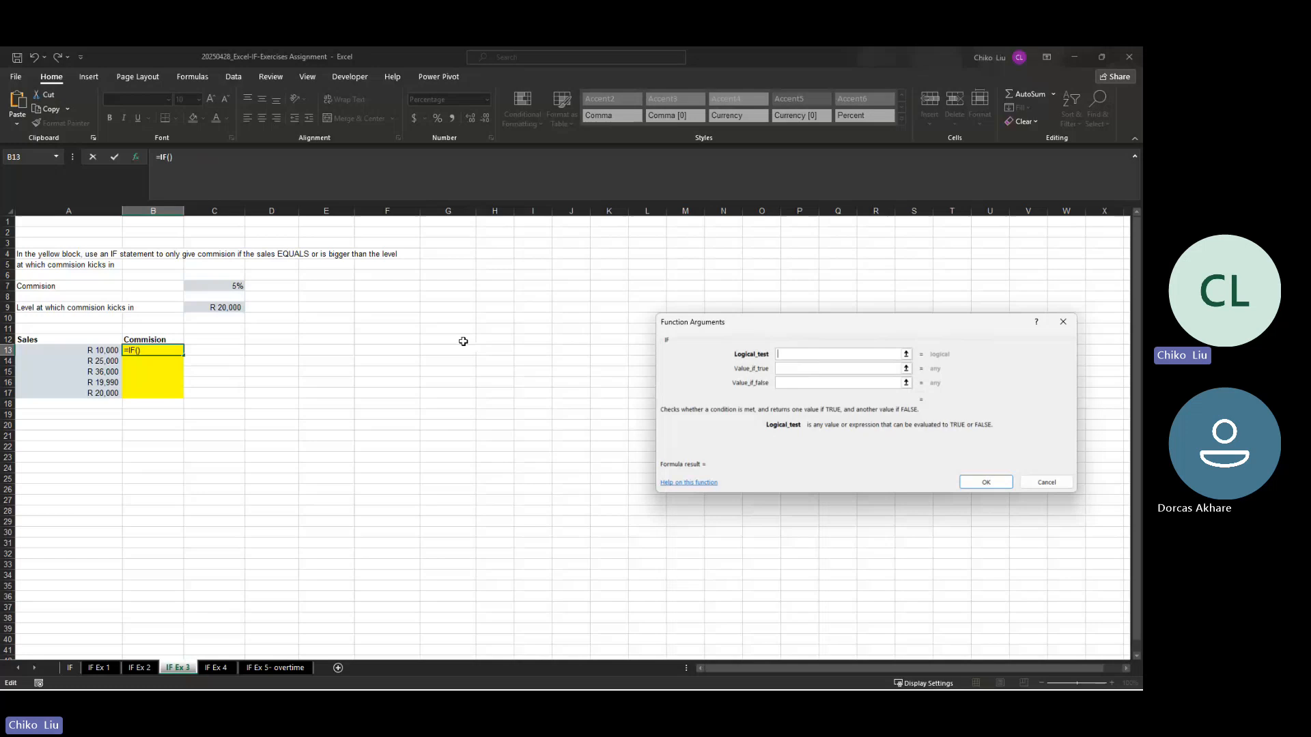
# Step: Set the logical test to $A13>=$C$9, comparing the sales amount with the fixed commission threshold
pyautogui.click(95, 350)
pyautogui.press('F4')
pyautogui.press('F4')
pyautogui.press('F4')
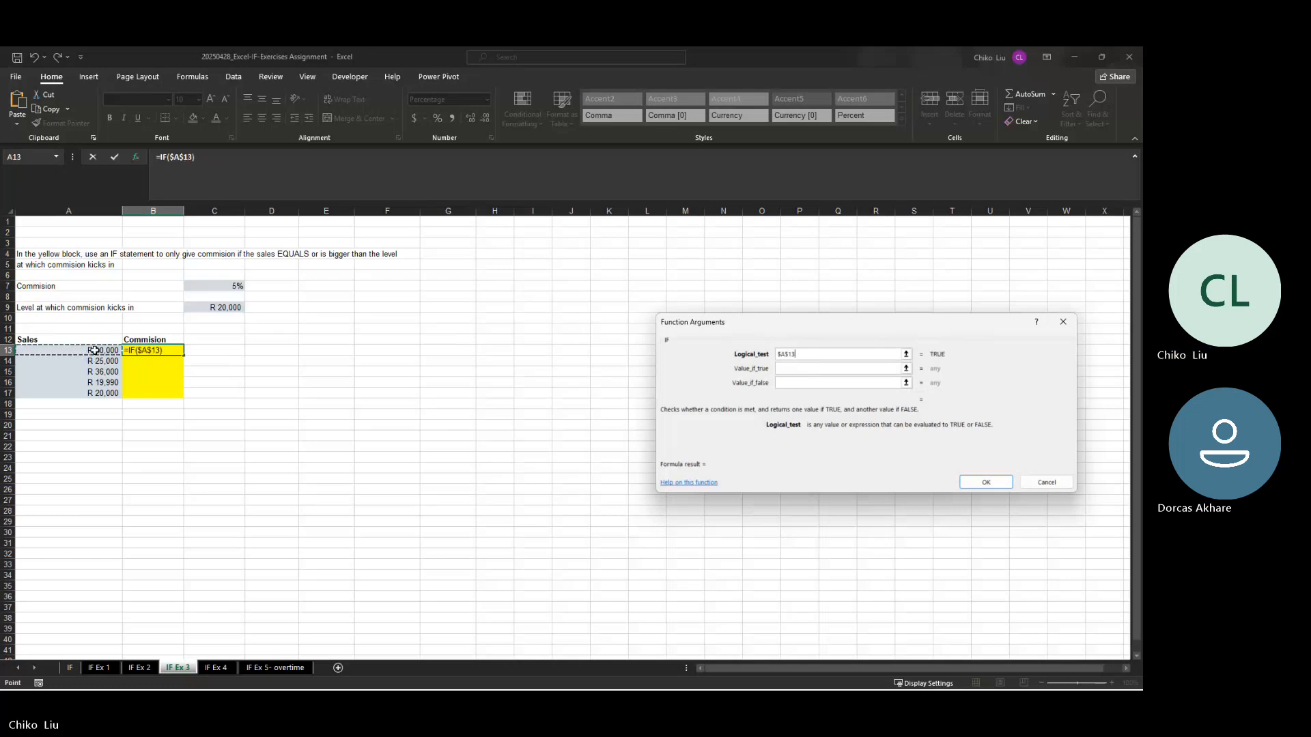
pyautogui.write('>=')
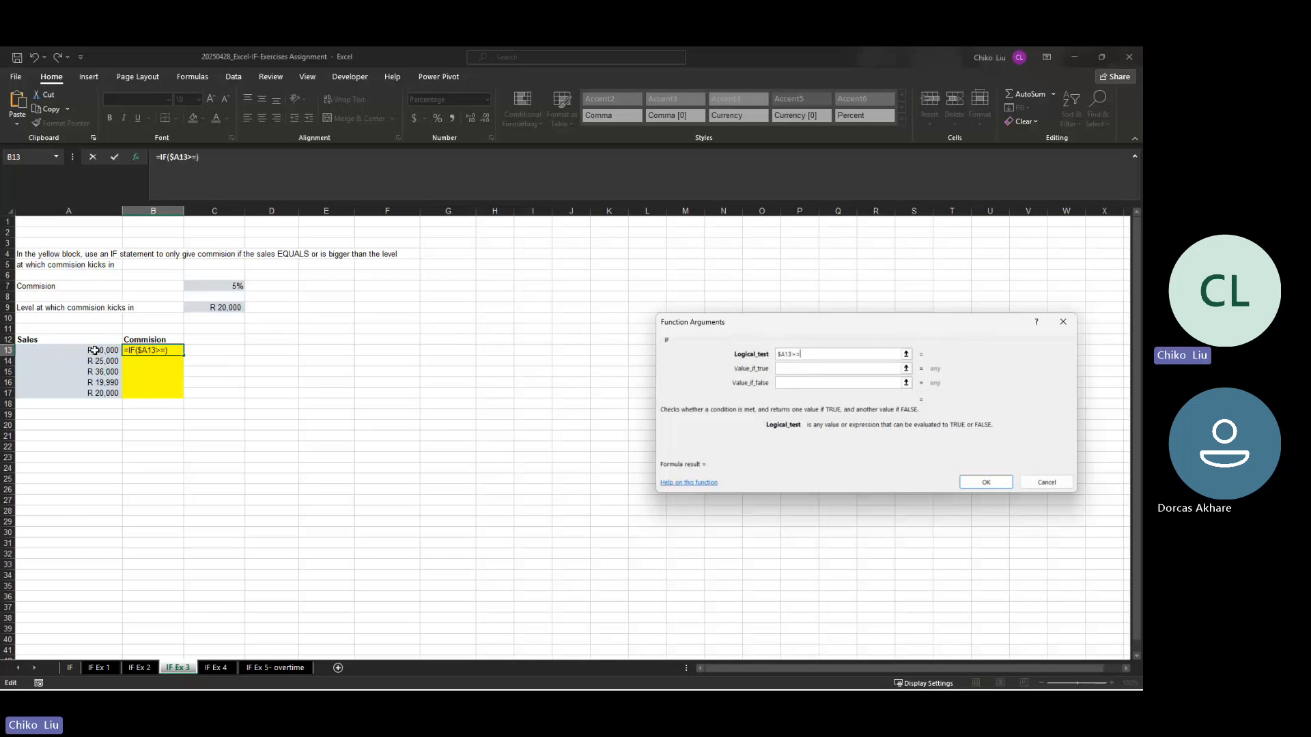
pyautogui.click(216, 309)
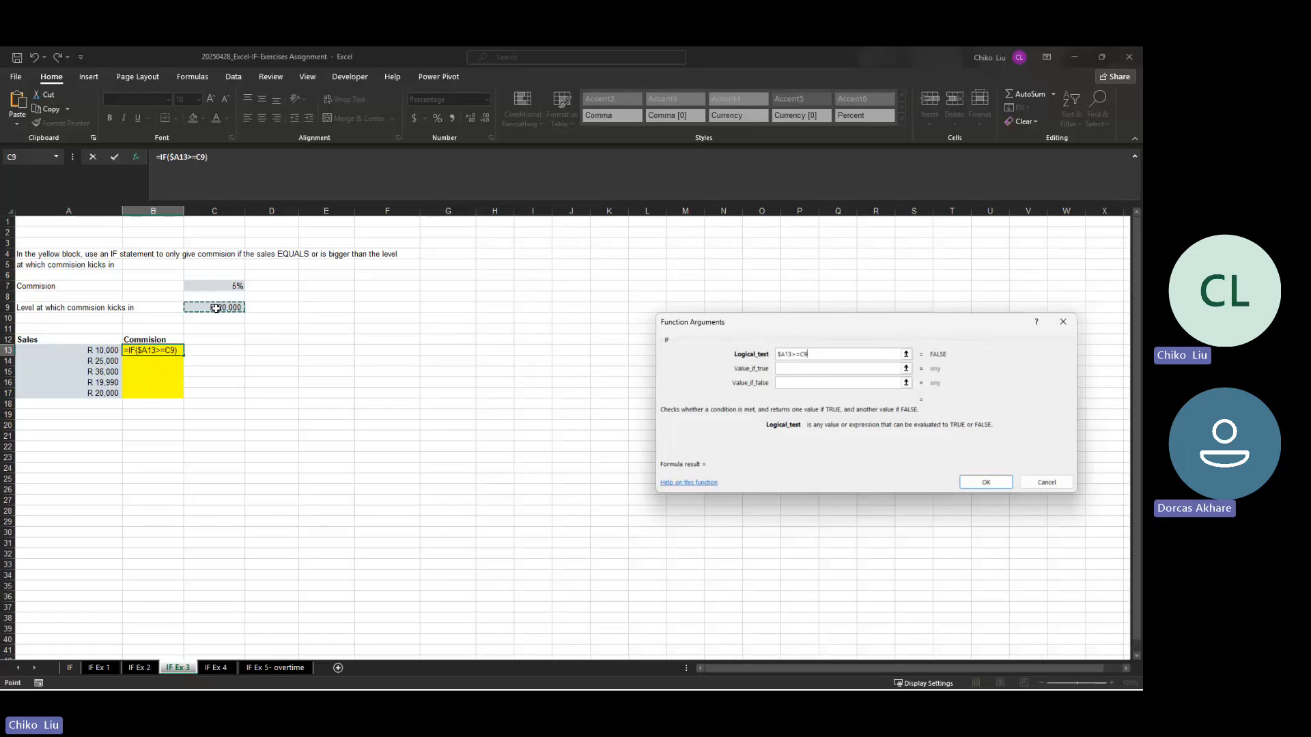
pyautogui.press('F4')
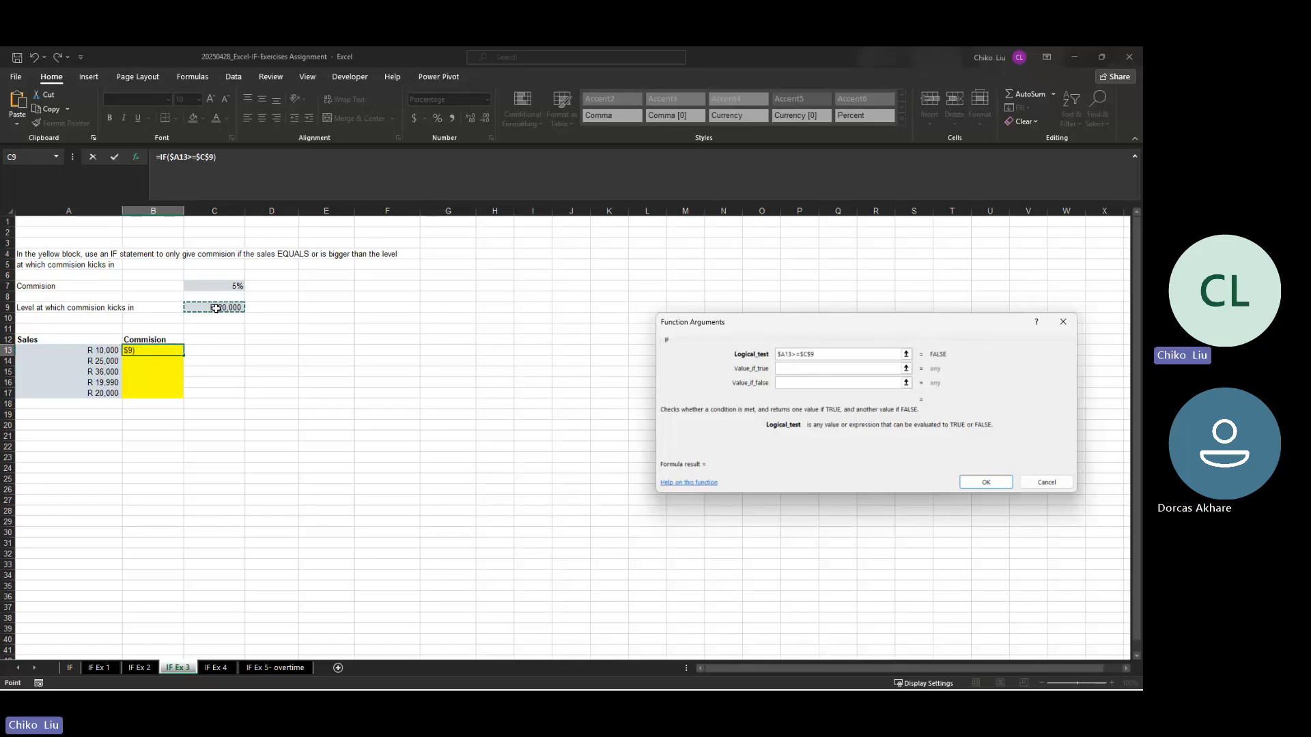
# Step: Set the value if true to the fixed commission rate $C$7, leave the value if false empty and enter the formula
pyautogui.press('Tab')
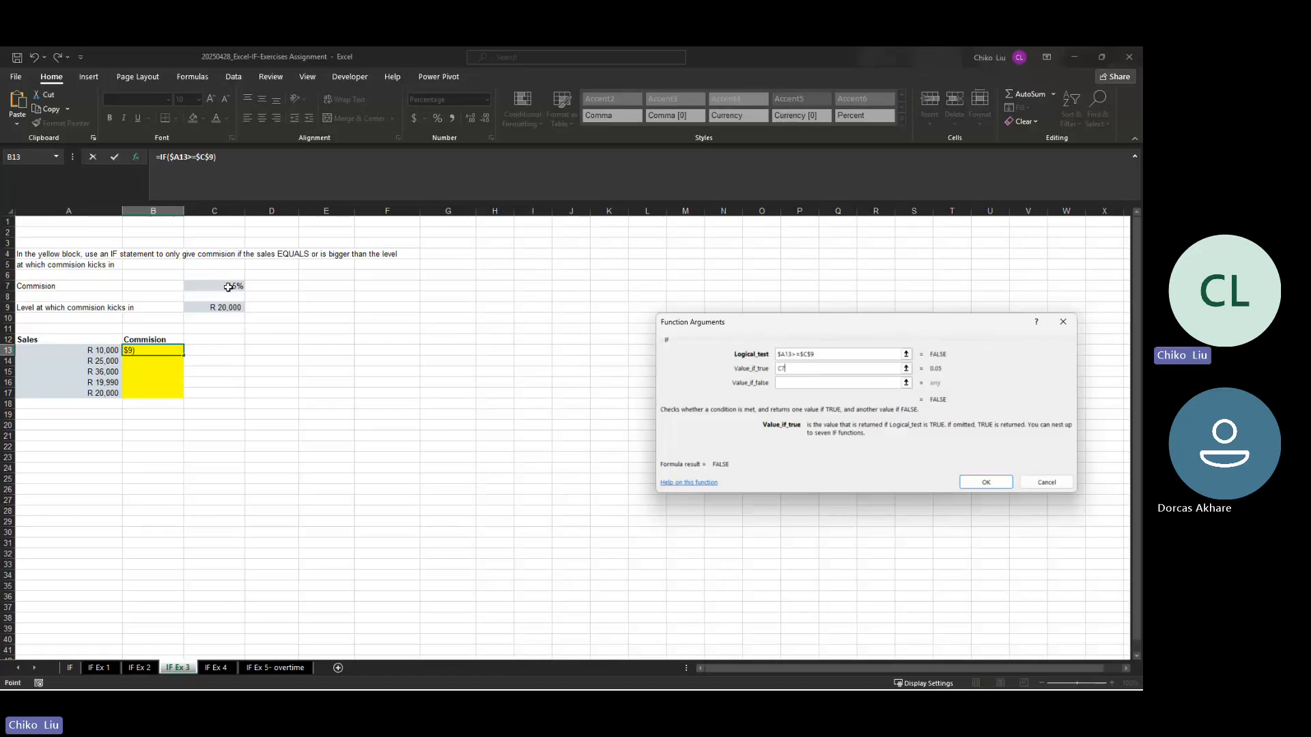
pyautogui.click(228, 287)
pyautogui.press('F4')
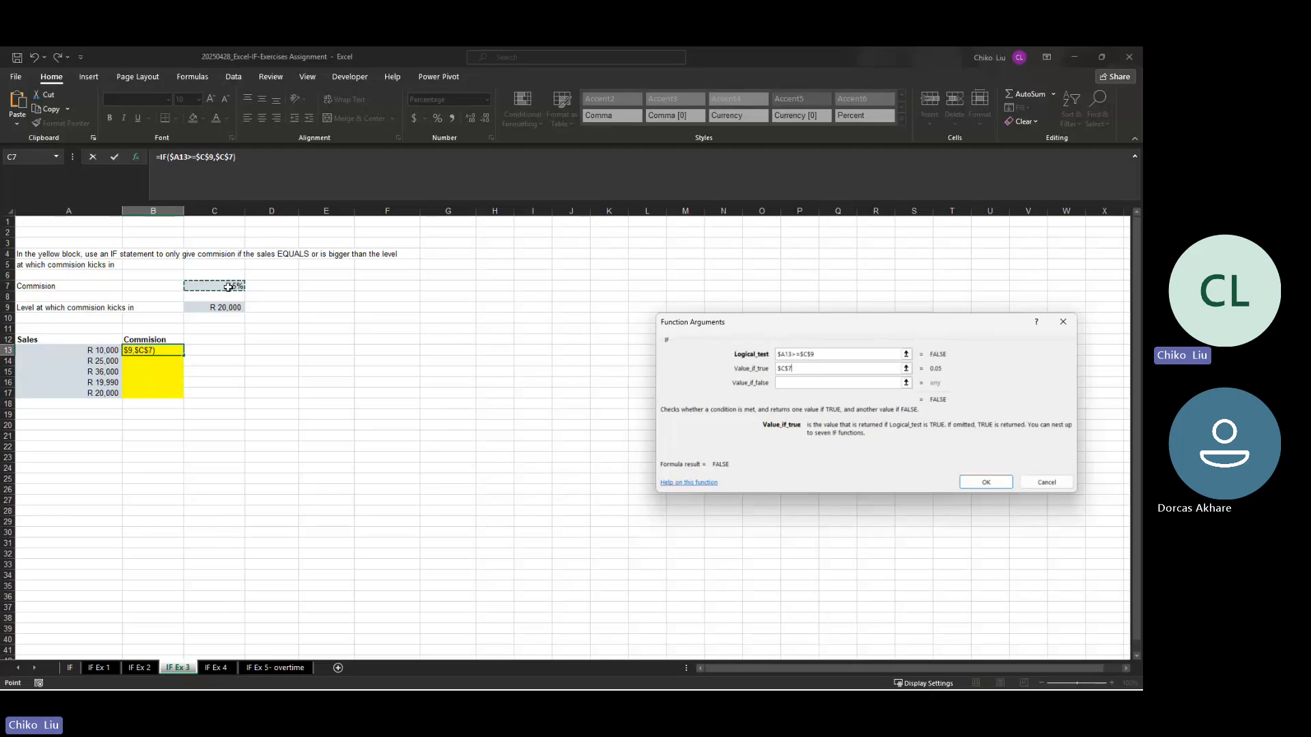
pyautogui.press('Tab')
pyautogui.press('Return')
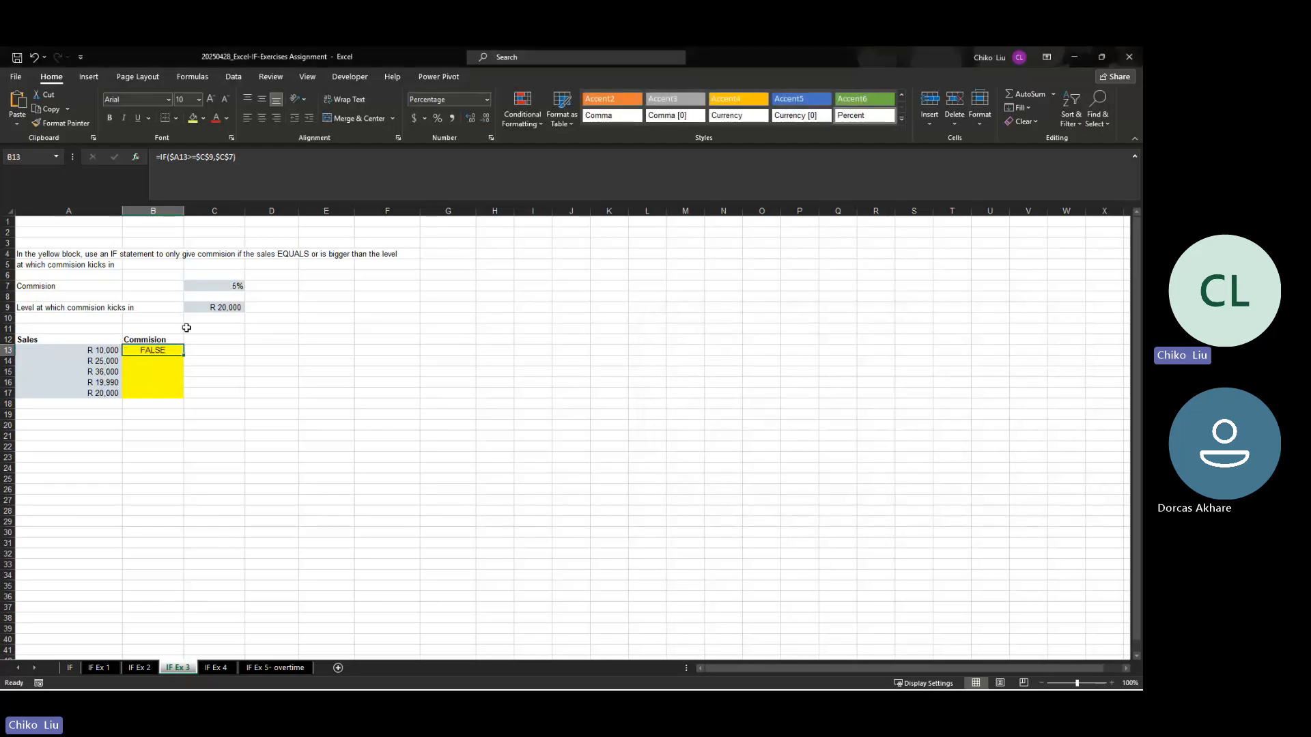
# Step: Add 0 as the value if false to B13's formula, making it =IF($A13>=$C$9,$C$7,0)
pyautogui.click(231, 156)
pyautogui.write(',0')
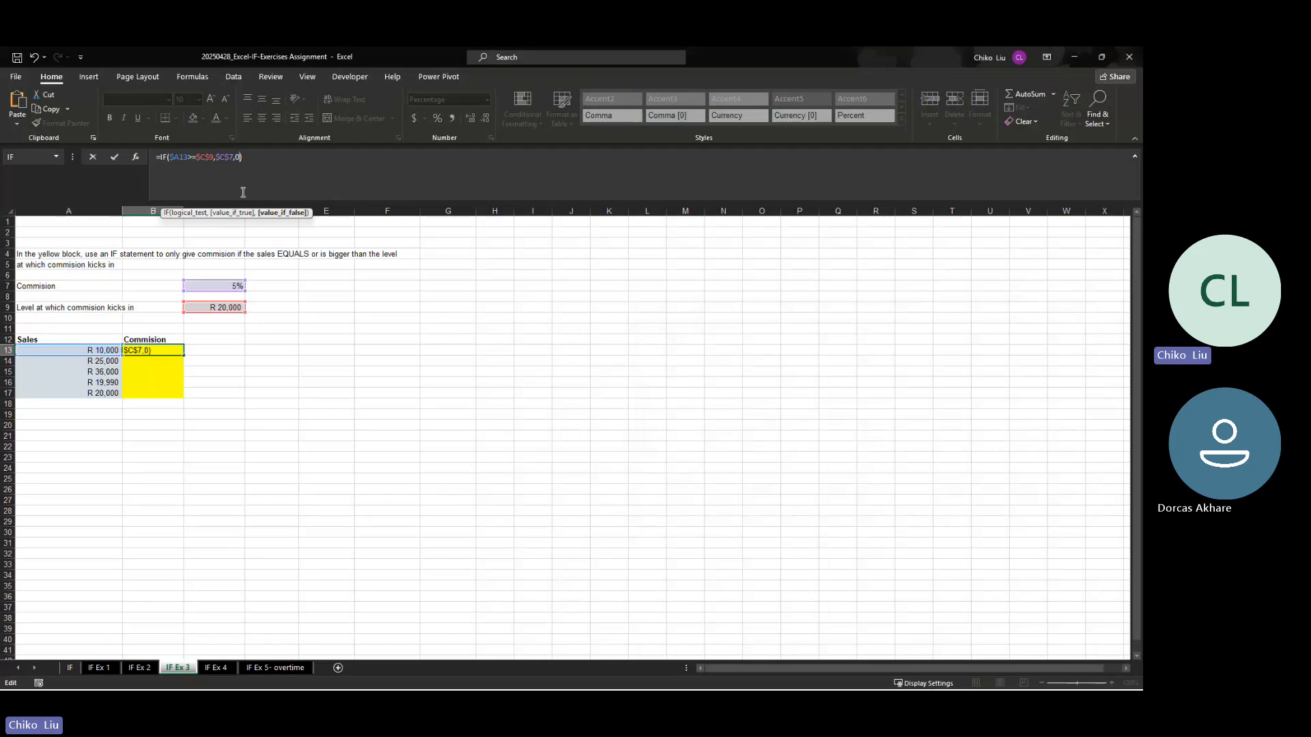
pyautogui.hotkey('ctrl', 'Return')
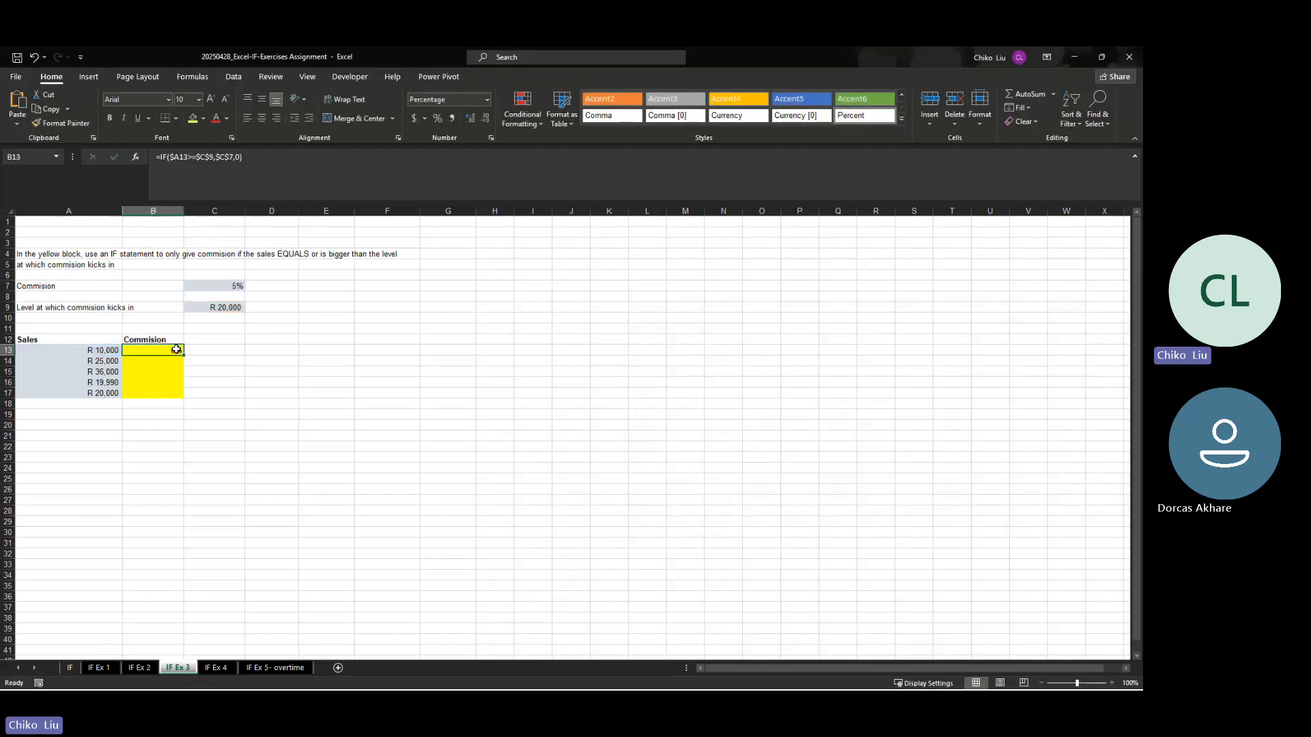
# Step: Copy the commission formula from B13 down through B17
pyautogui.moveTo(185, 354); pyautogui.dragTo(181, 398)
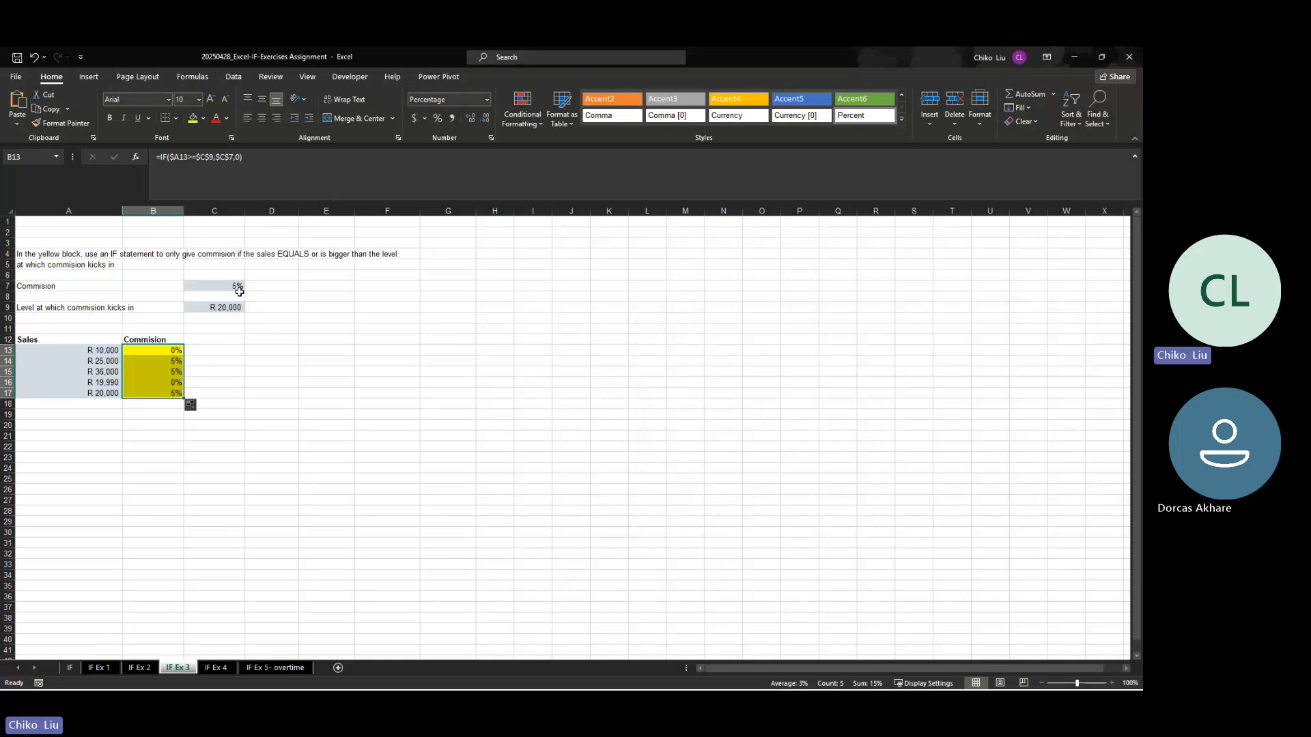
# Step: Examine the IF Ex 4 scenario exercise and the IF Ex 5- overtime instructions and columns, and revisit the earlier exercise sheets
pyautogui.click(217, 668)
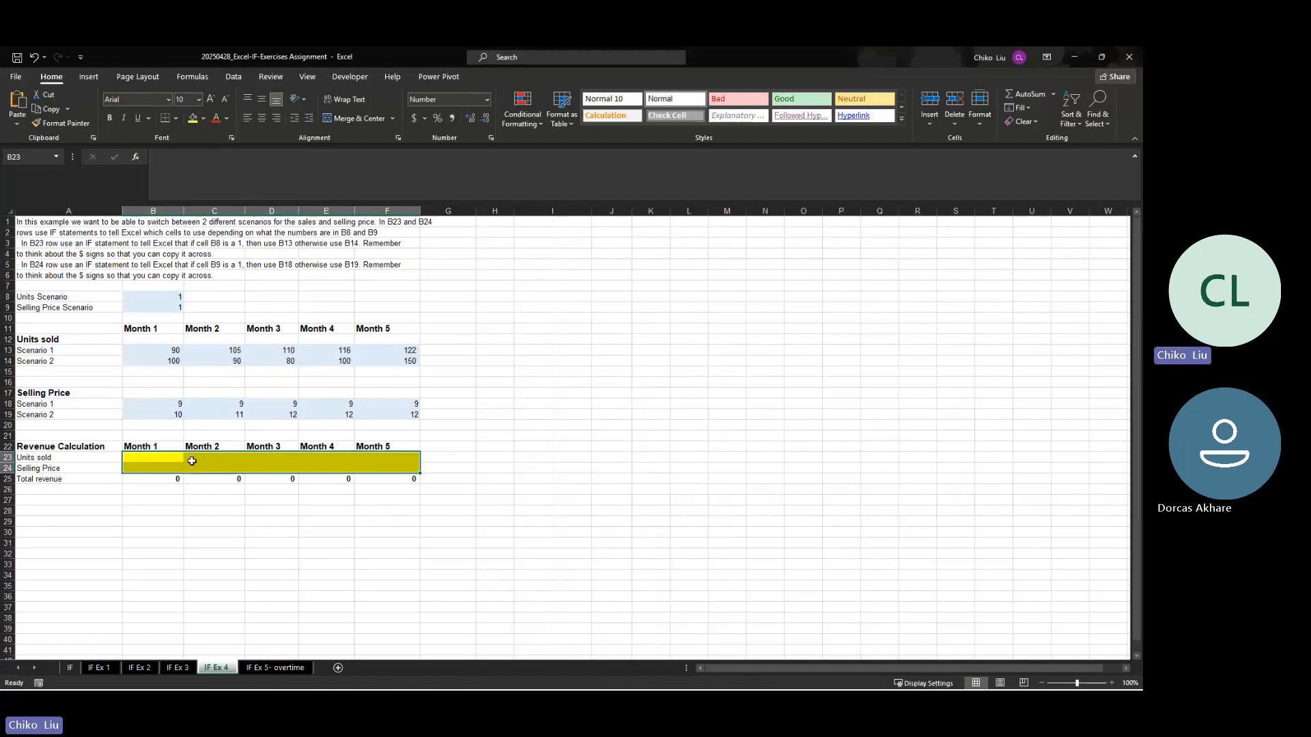
pyautogui.click(170, 458)
pyautogui.moveTo(170, 459); pyautogui.dragTo(381, 456)
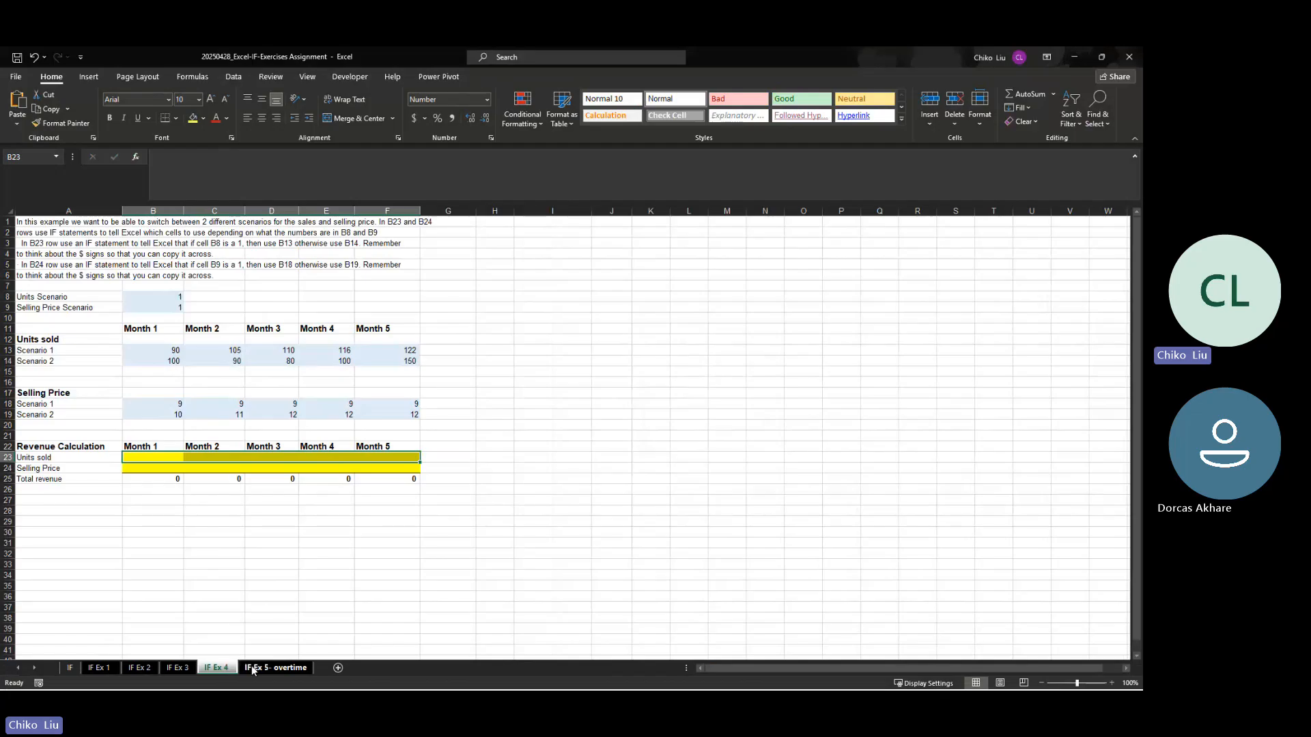
pyautogui.click(273, 667)
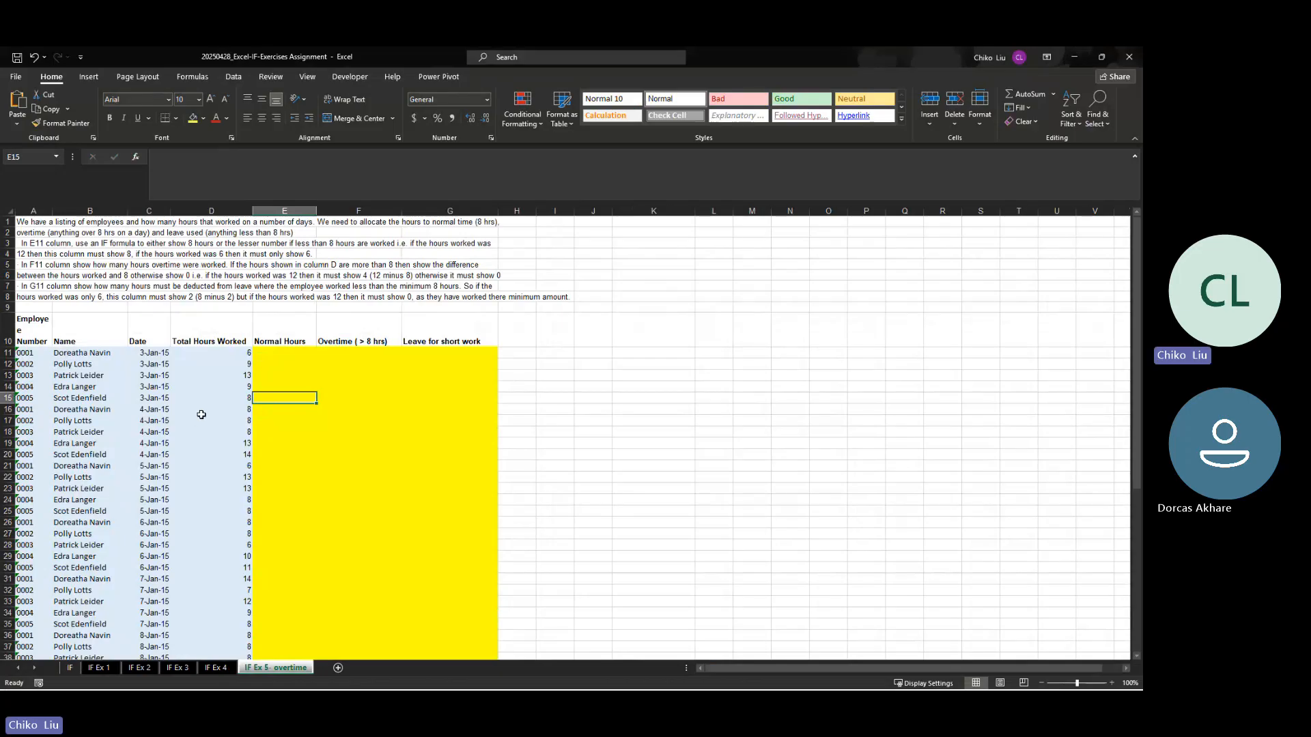
pyautogui.click(286, 353)
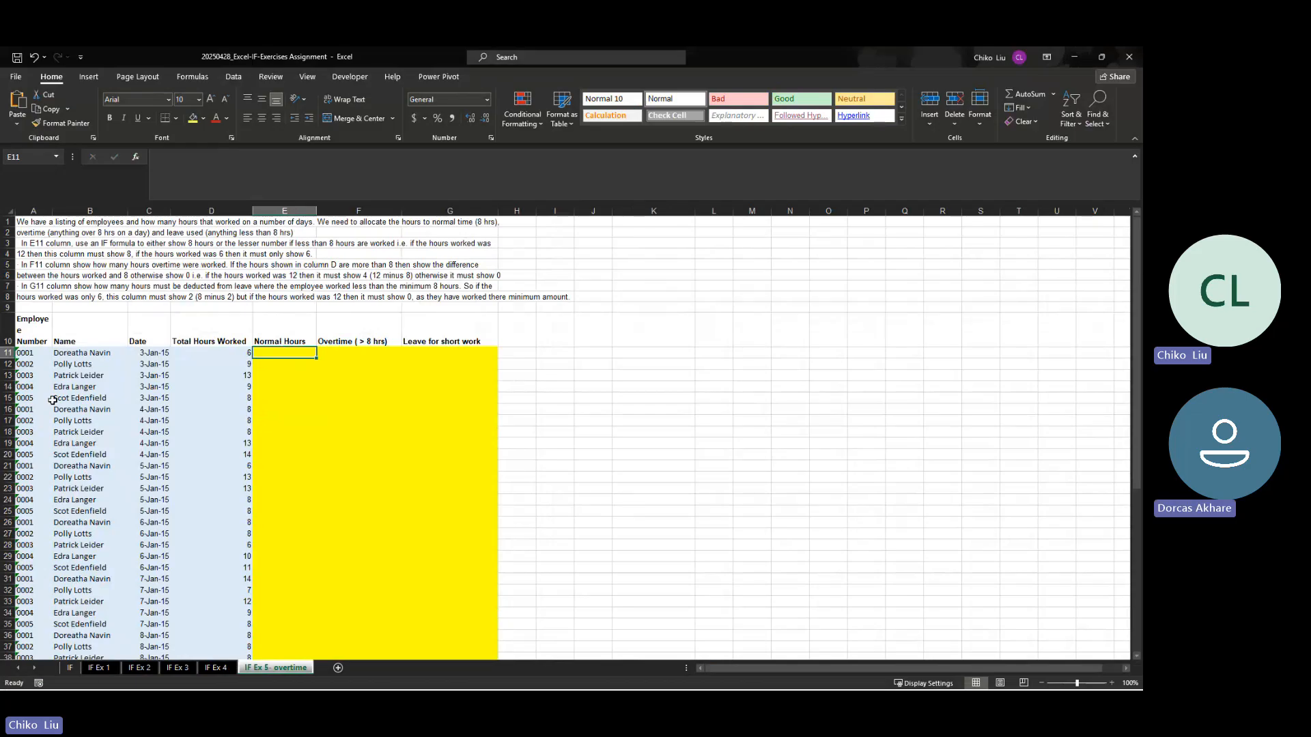
pyautogui.hotkey('alt', 'Tab')
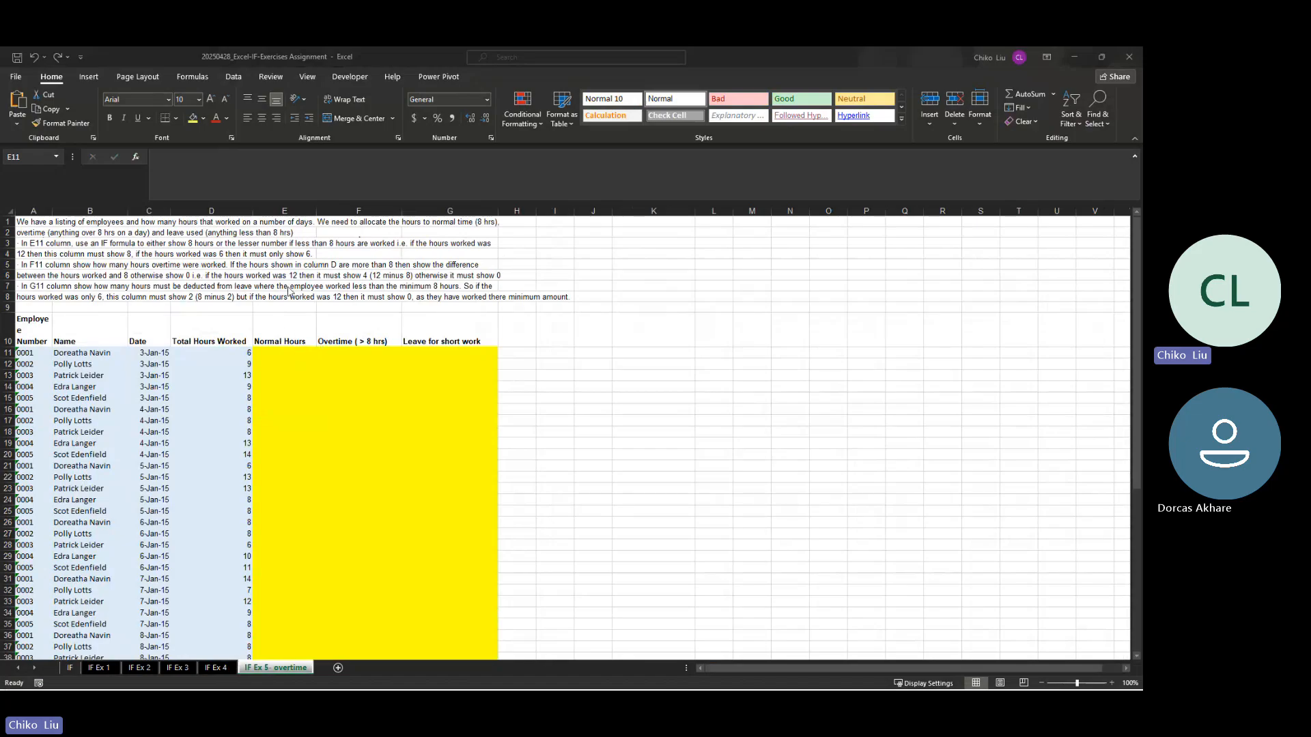
pyautogui.click(284, 209)
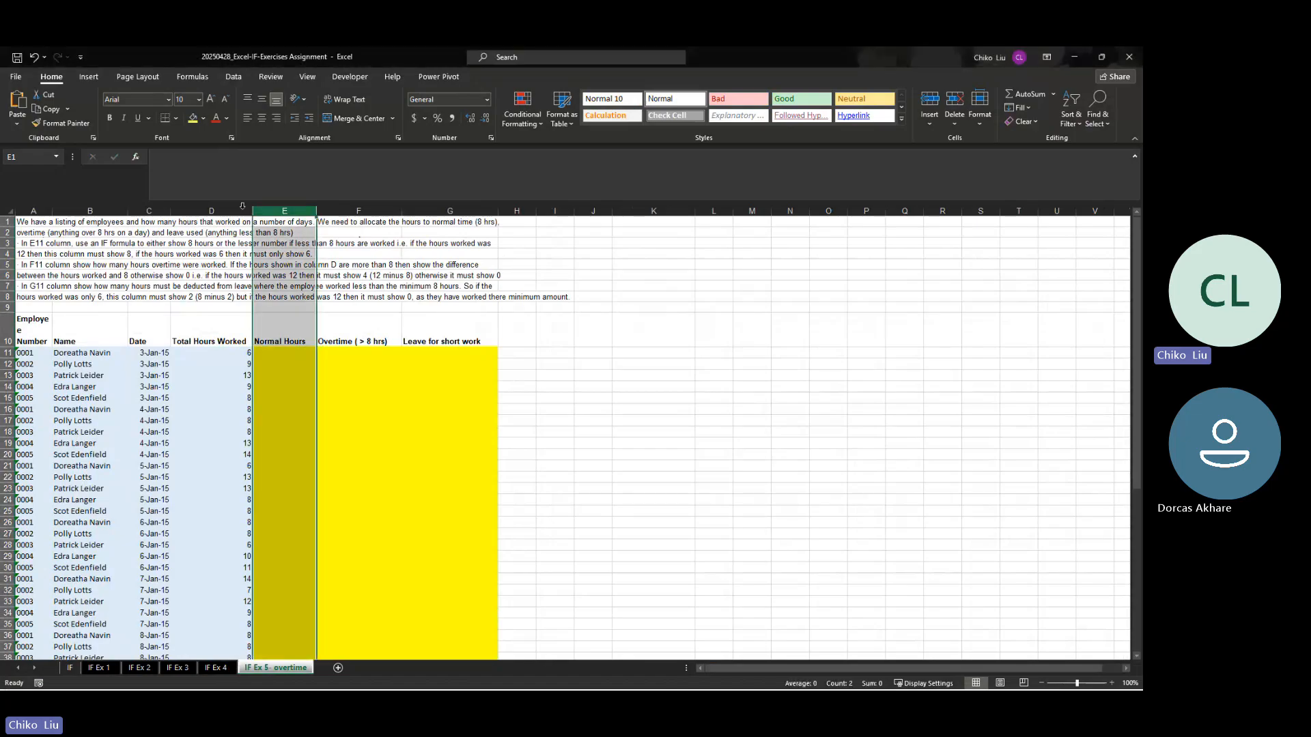
pyautogui.click(290, 351)
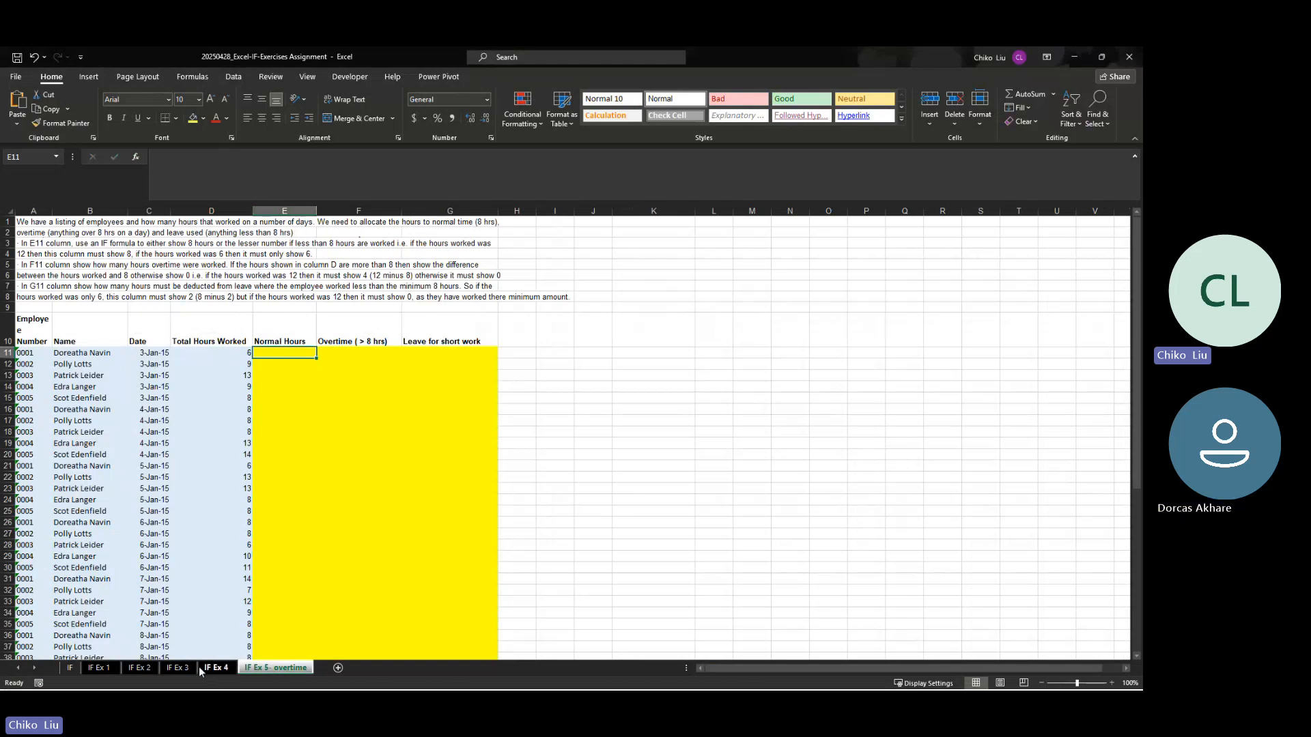
pyautogui.click(177, 668)
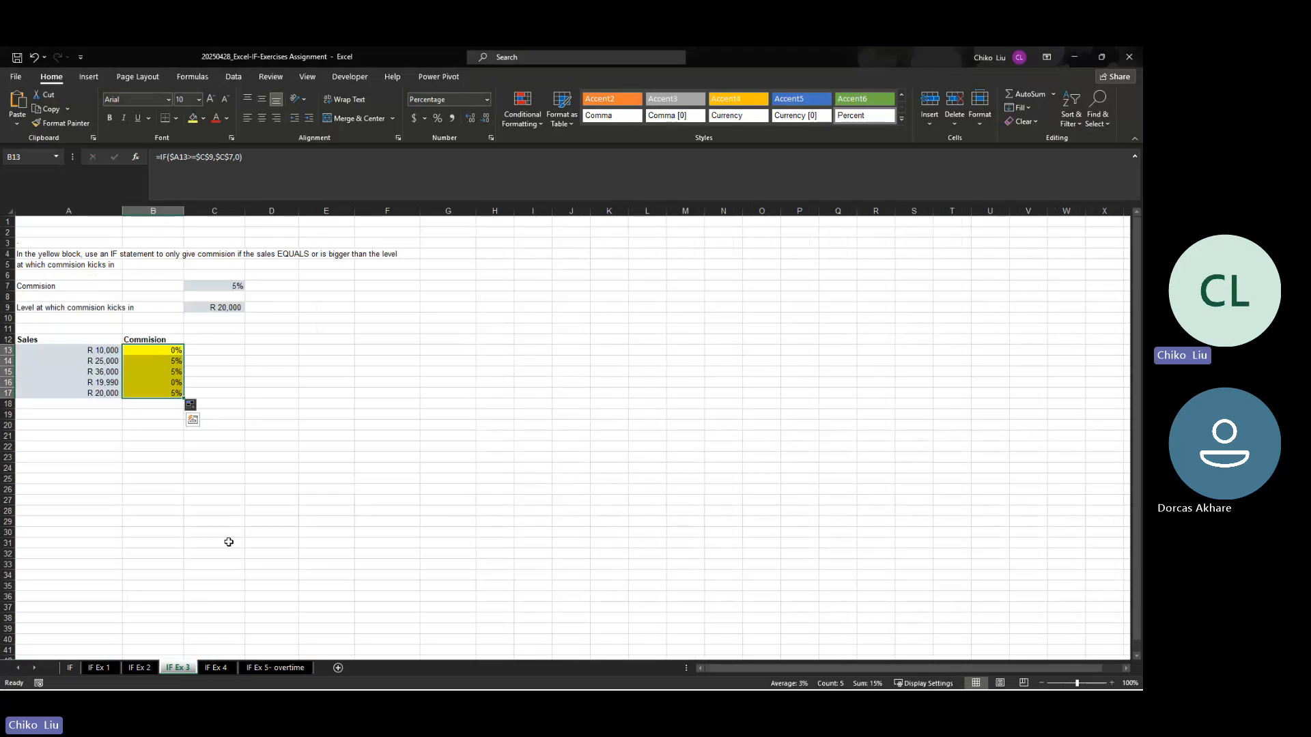
pyautogui.click(140, 668)
pyautogui.click(104, 669)
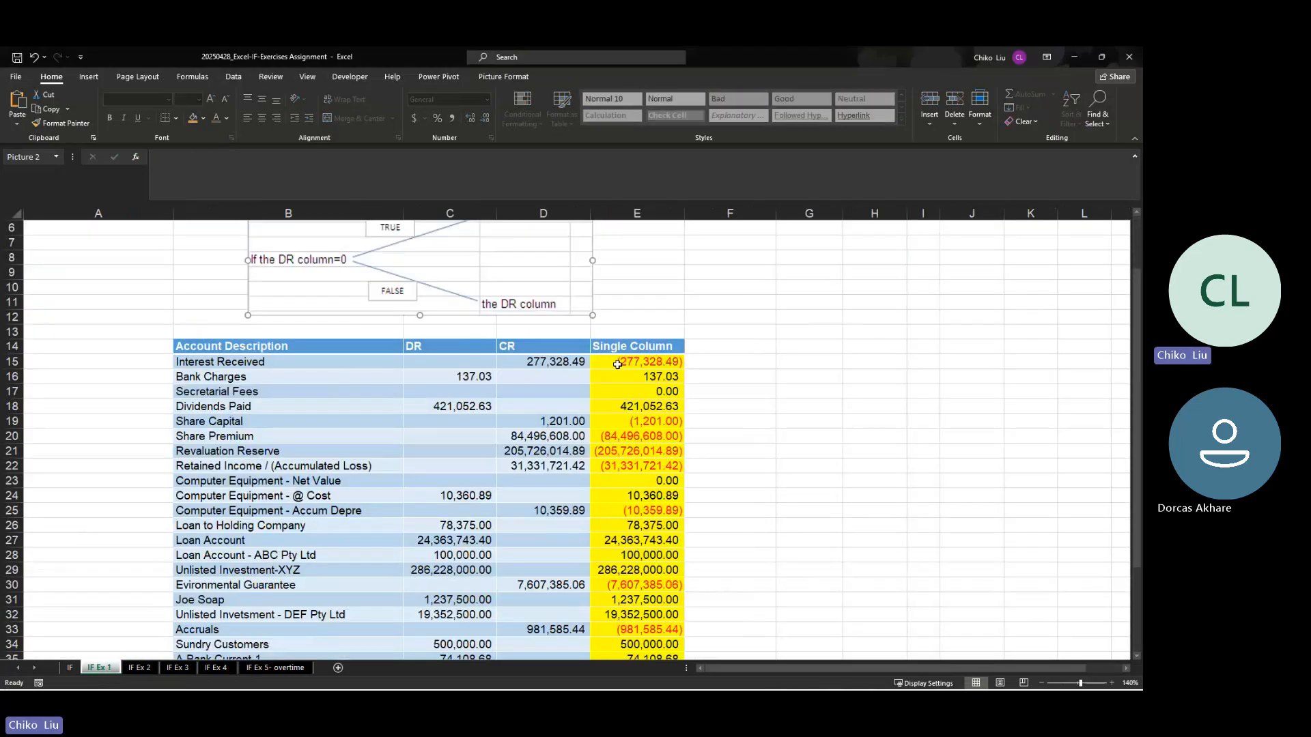
# Step: Insert an IF function in E11, the first Normal Hours cell on the IF Ex 5- overtime sheet
pyautogui.click(297, 670)
pyautogui.click(135, 156)
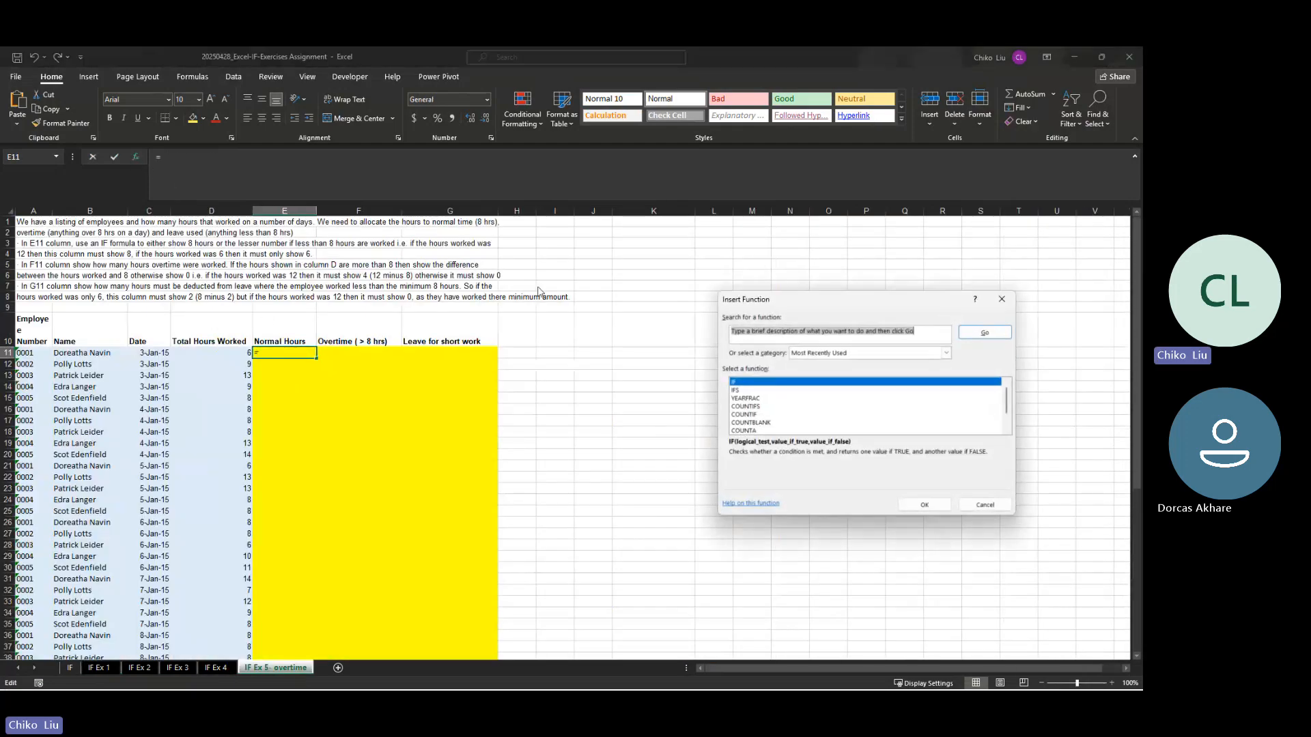
pyautogui.click(923, 505)
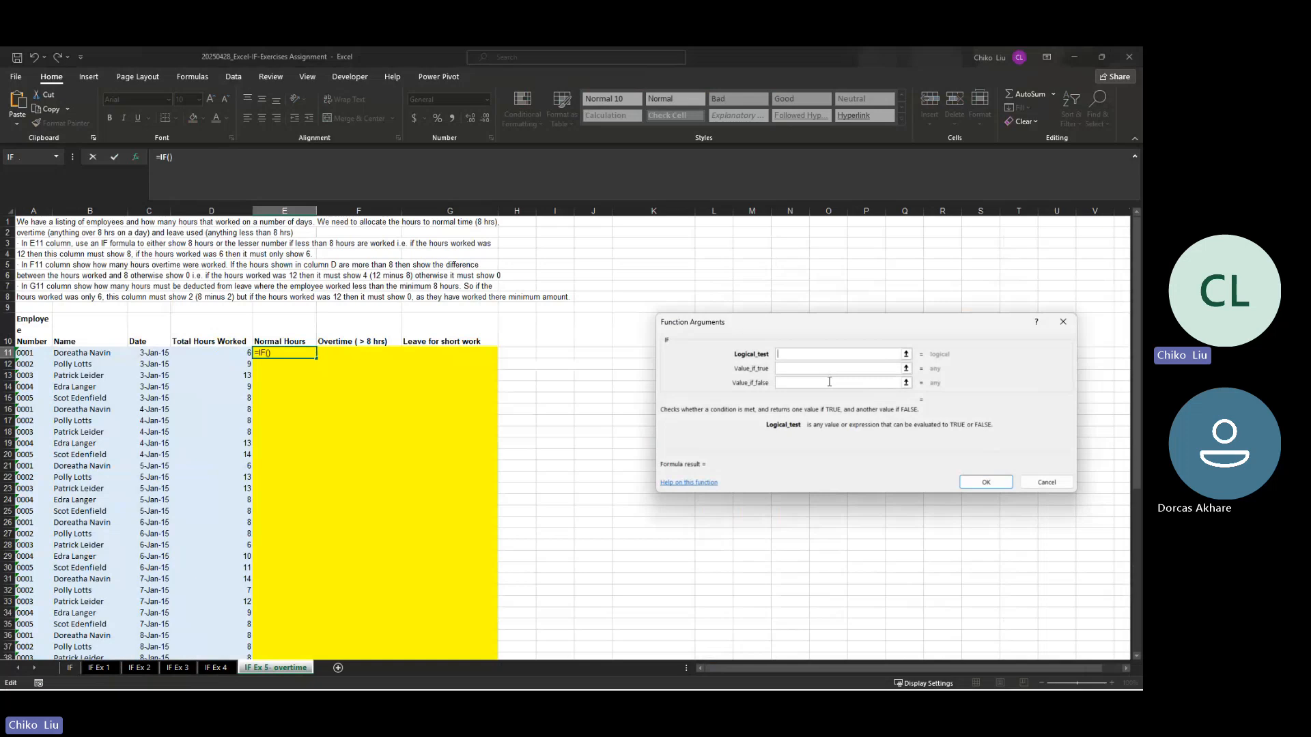
# Step: Set the logical test to $D11<8, fixing the column of the total hours worked reference
pyautogui.click(233, 356)
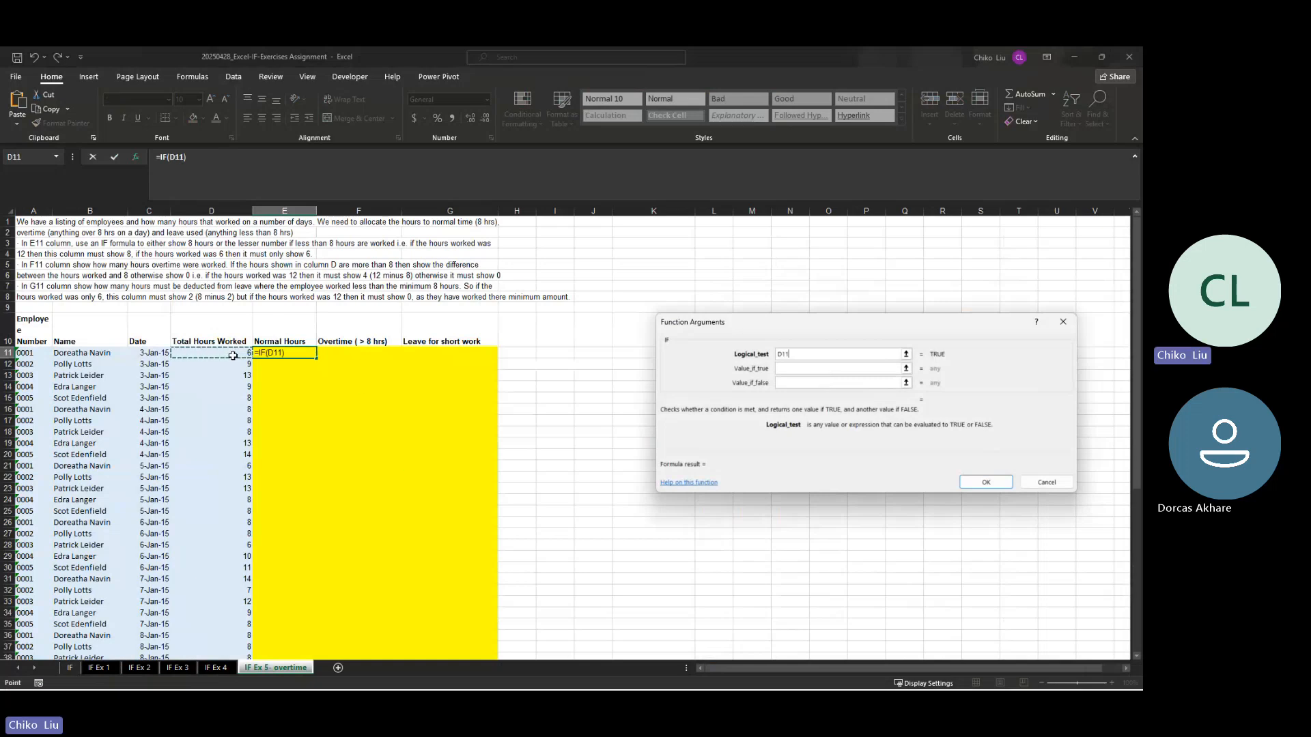
pyautogui.press('F4')
pyautogui.press('F4')
pyautogui.press('F4')
pyautogui.write('<8')
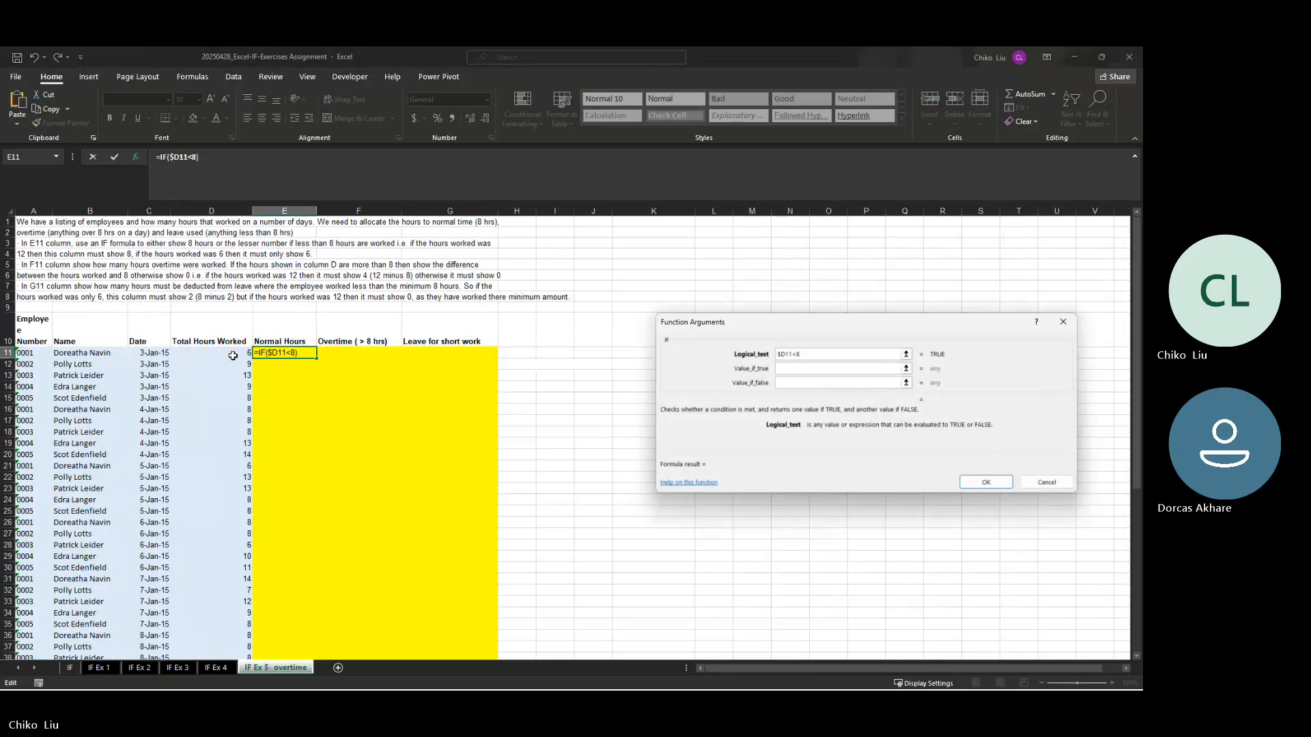
# Step: Set the value if true to $D11 and the value if false to 8, and enter the Normal Hours formula
pyautogui.press('Tab')
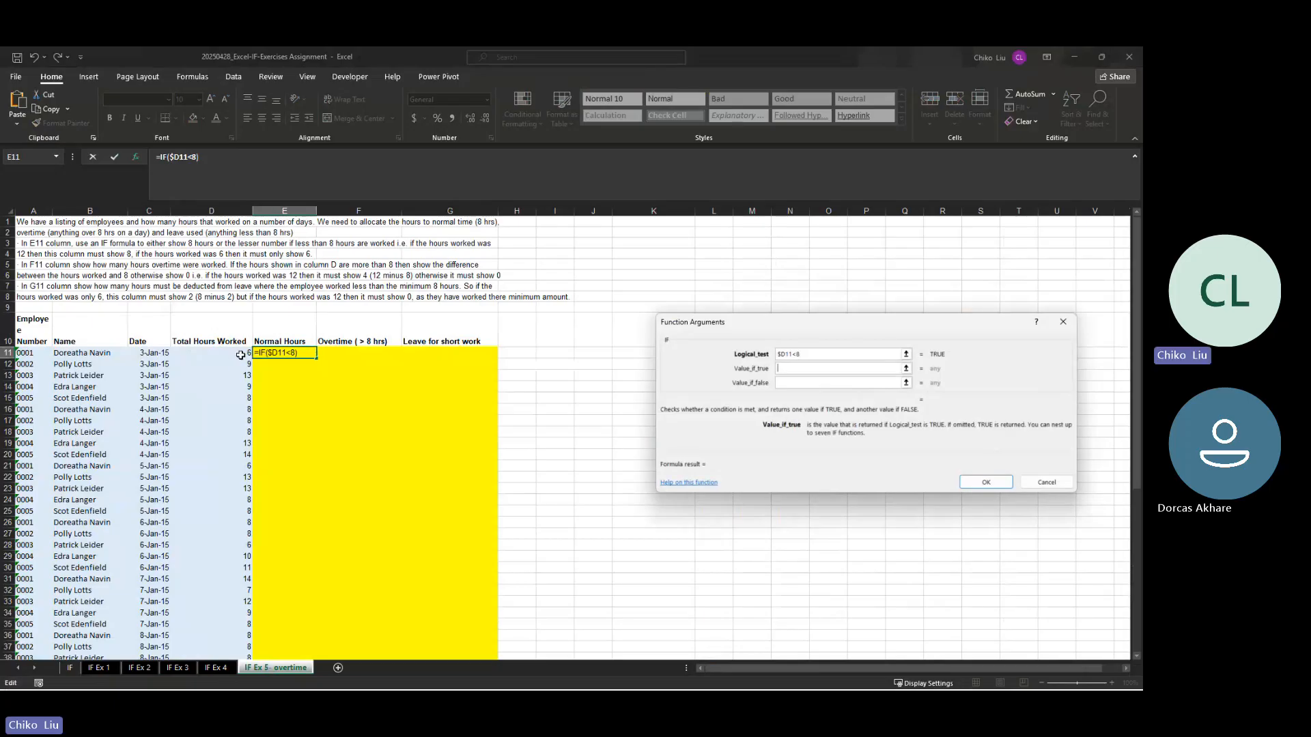
pyautogui.click(241, 355)
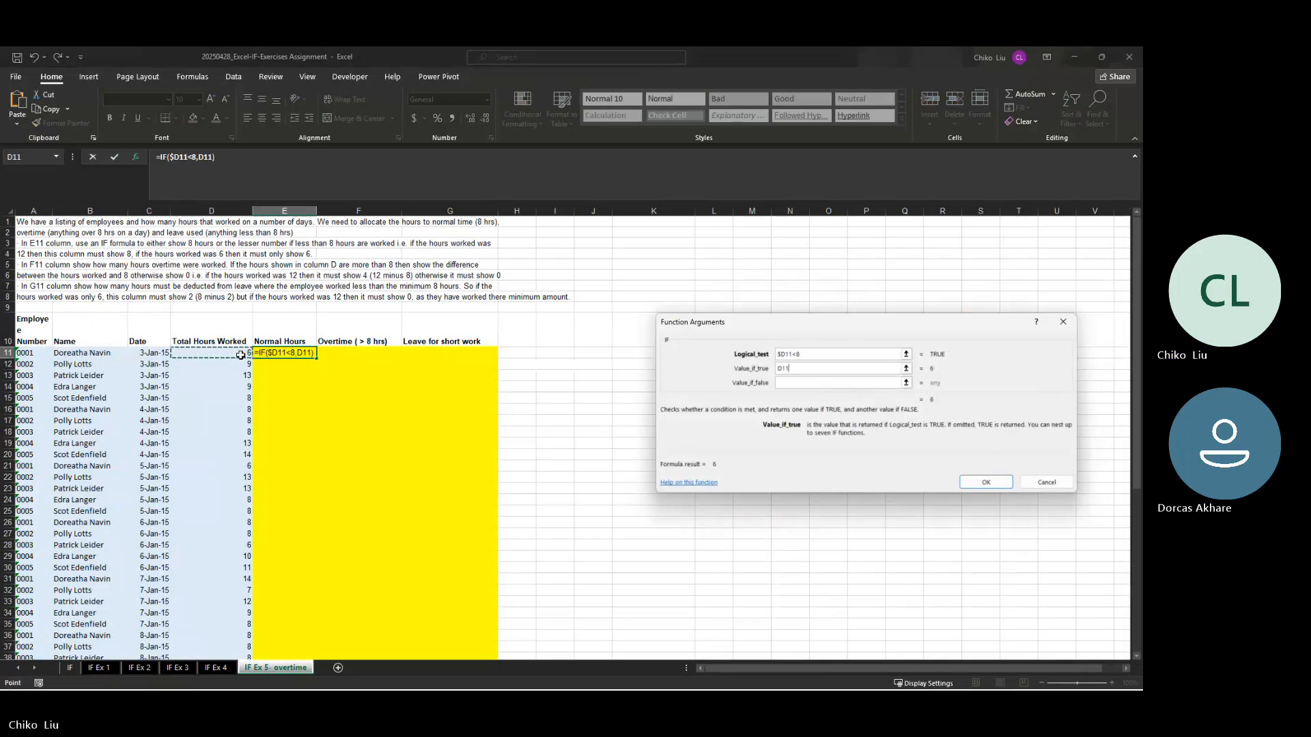
pyautogui.press('F4')
pyautogui.press('F4')
pyautogui.press('F4')
pyautogui.click(801, 383)
pyautogui.write('8')
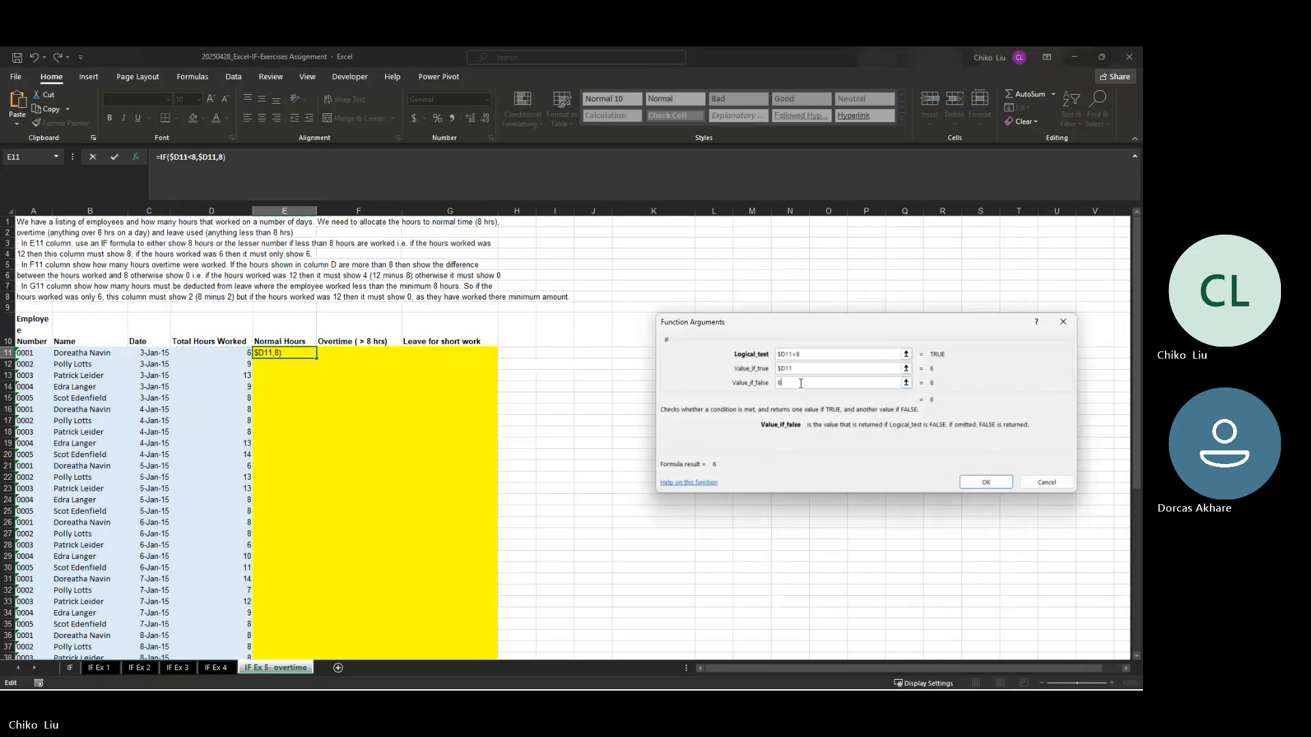
pyautogui.click(986, 482)
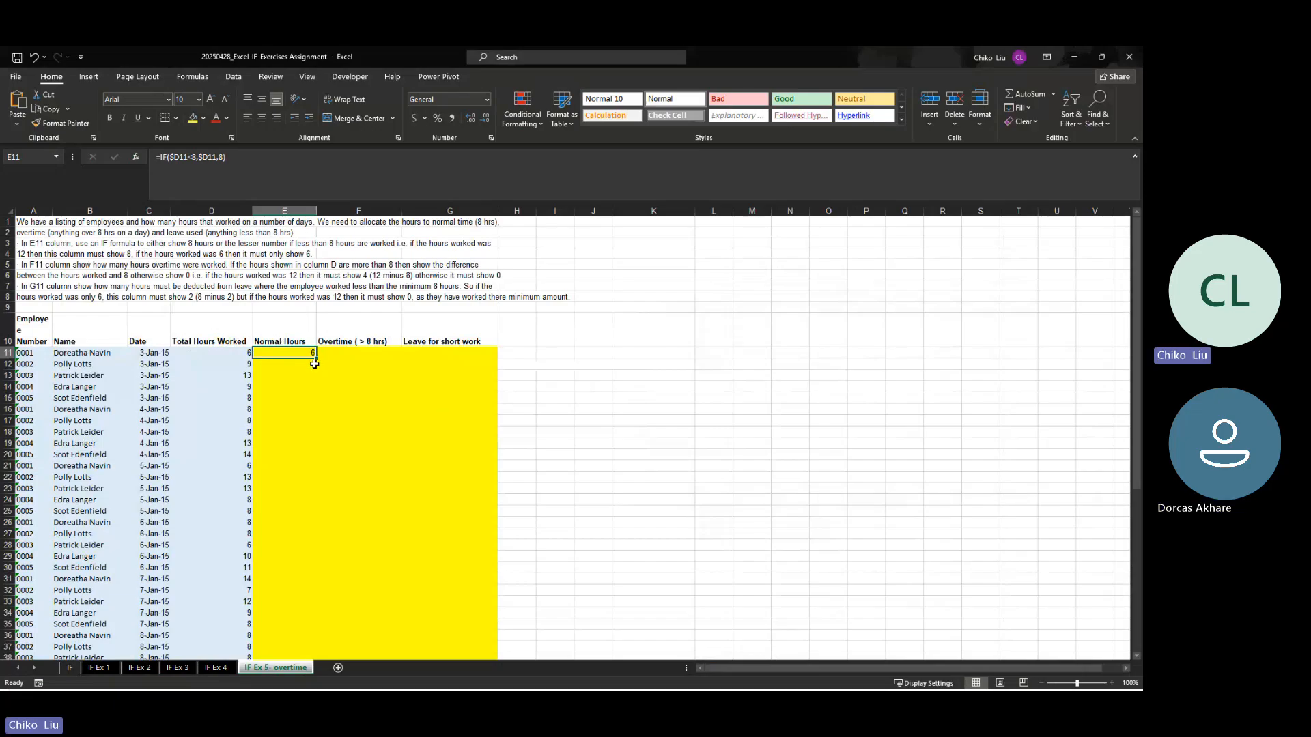
# Step: Fill the Normal Hours formula from E11 down the whole employee list
pyautogui.moveTo(316, 358); pyautogui.dragTo(316, 370)
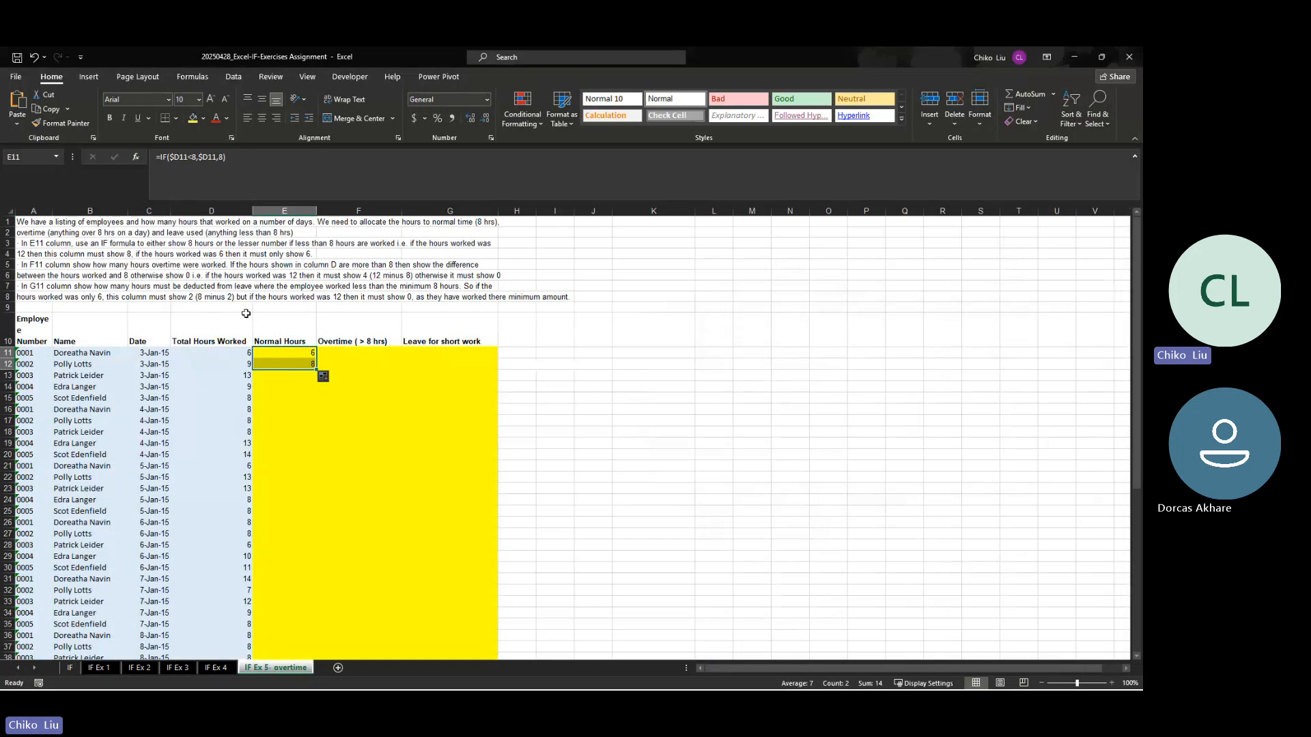
pyautogui.doubleClick(314, 370)
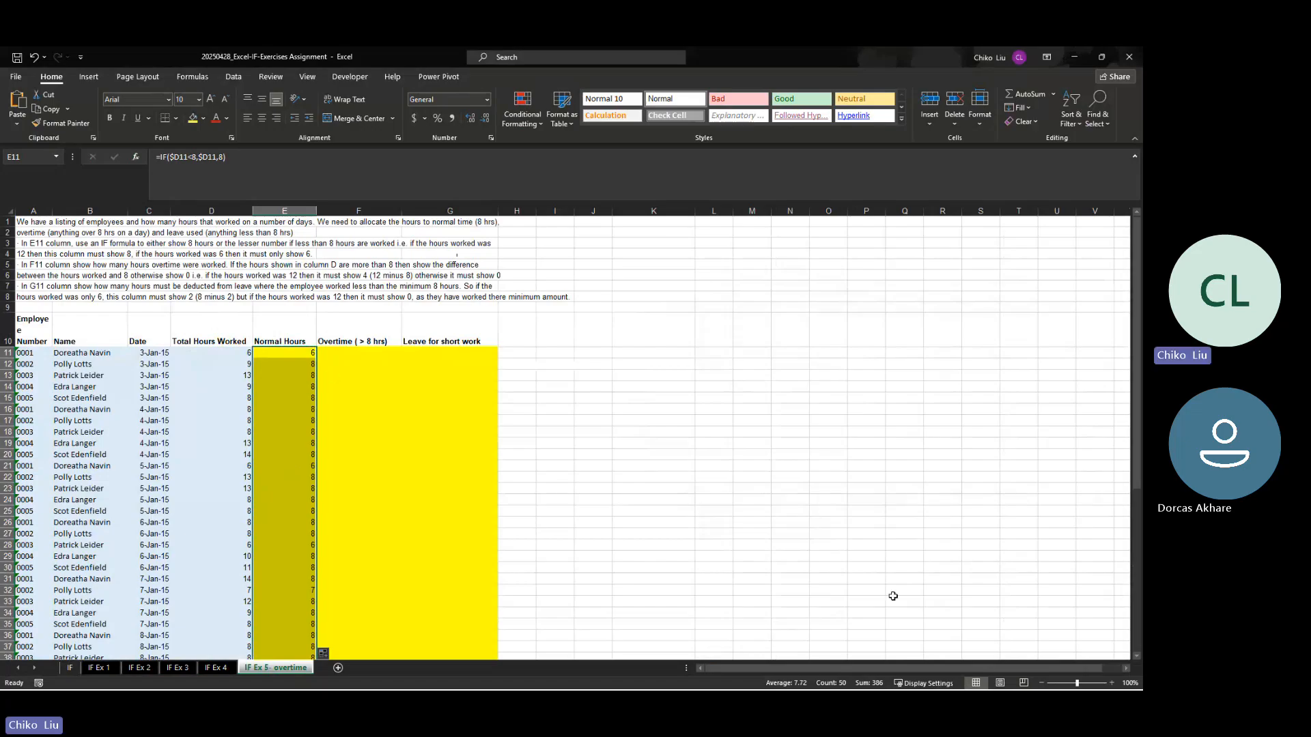
# Step: Enlarge the sheet view to 120% and start a formula in F11, the first Overtime ( > 8 hrs) cell
pyautogui.click(1112, 683)
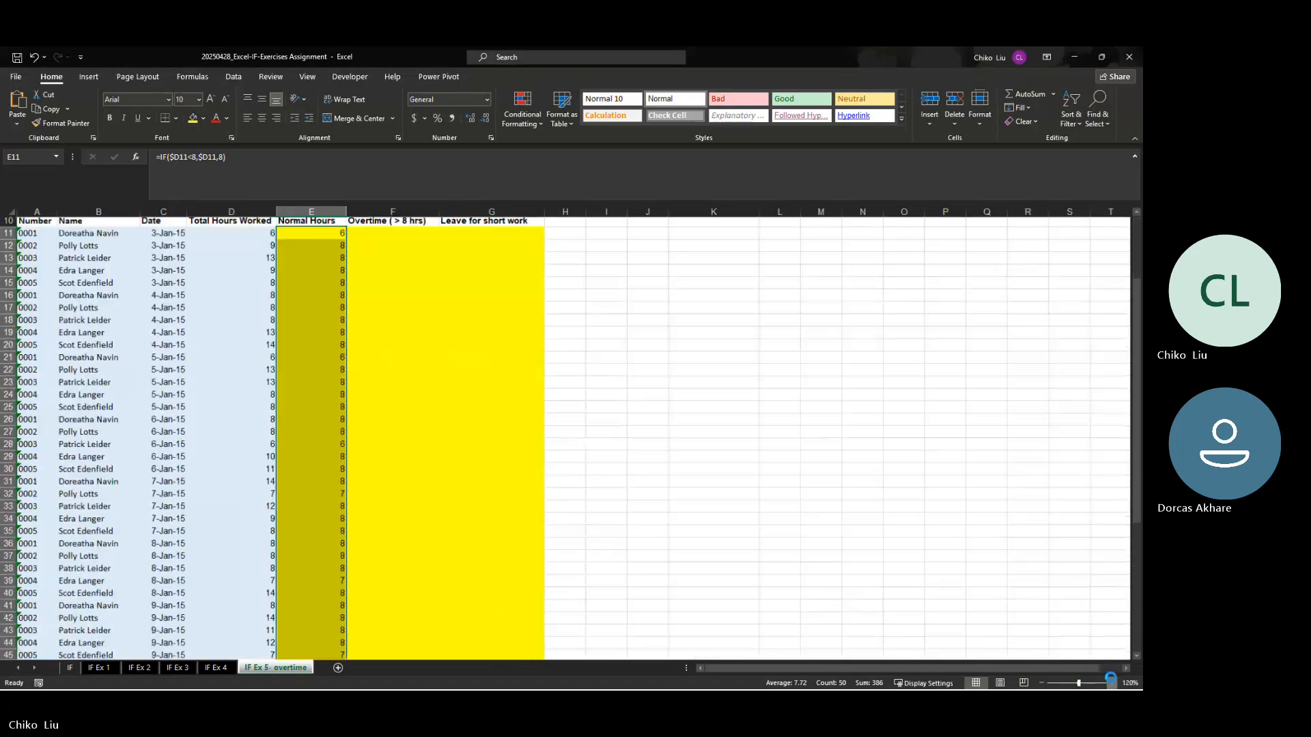
pyautogui.click(1112, 683)
pyautogui.scroll(2, 454, 448)
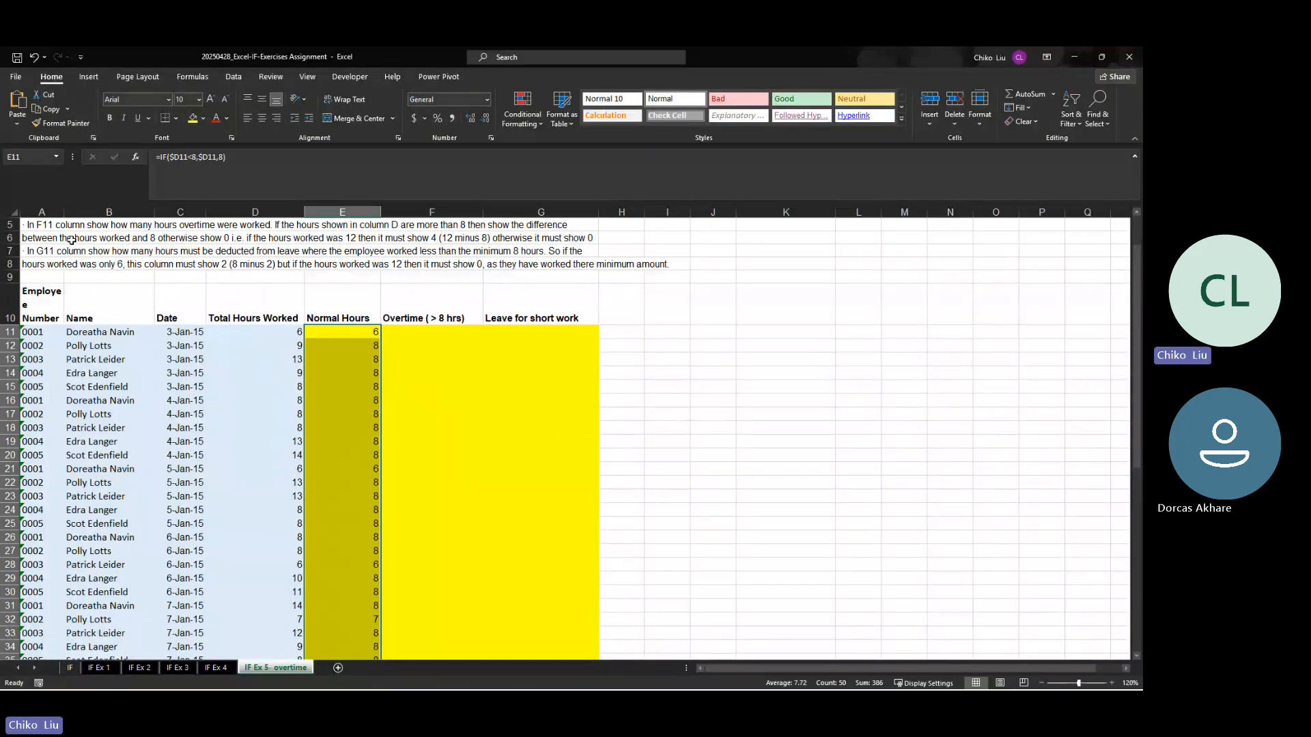
pyautogui.click(460, 205)
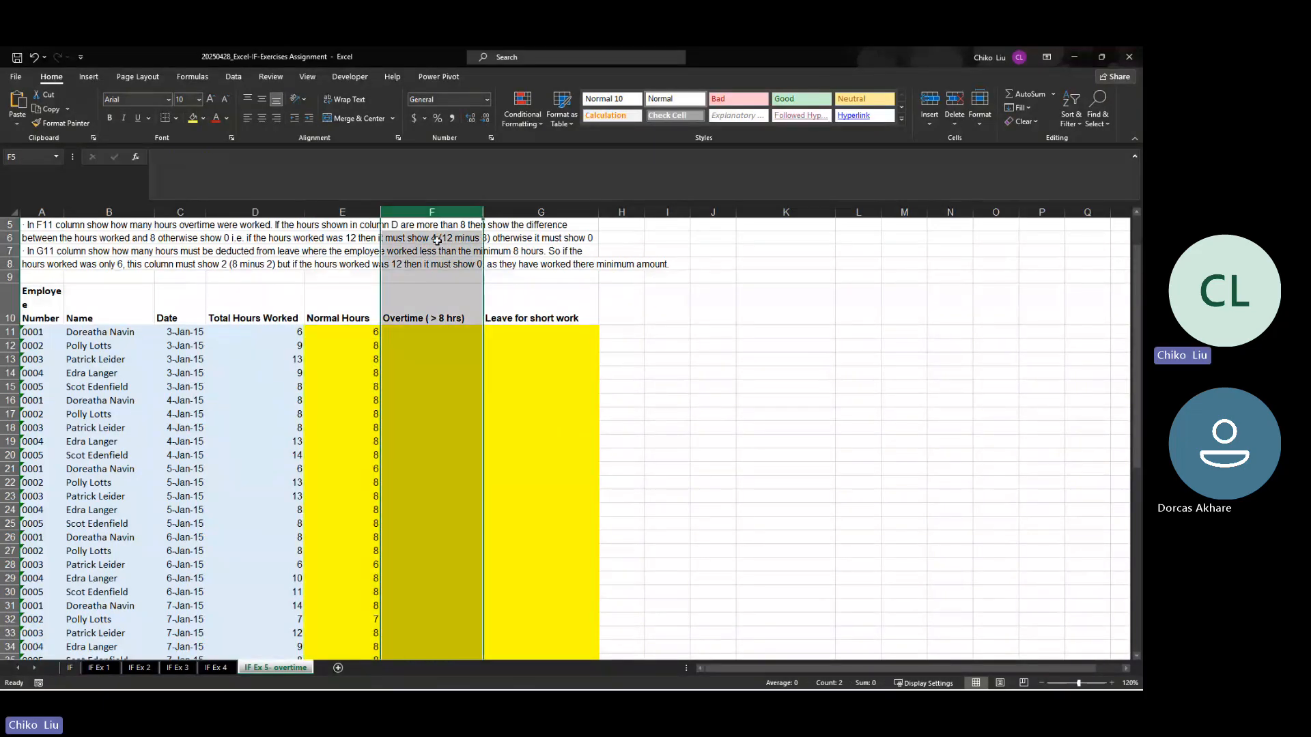
pyautogui.click(407, 335)
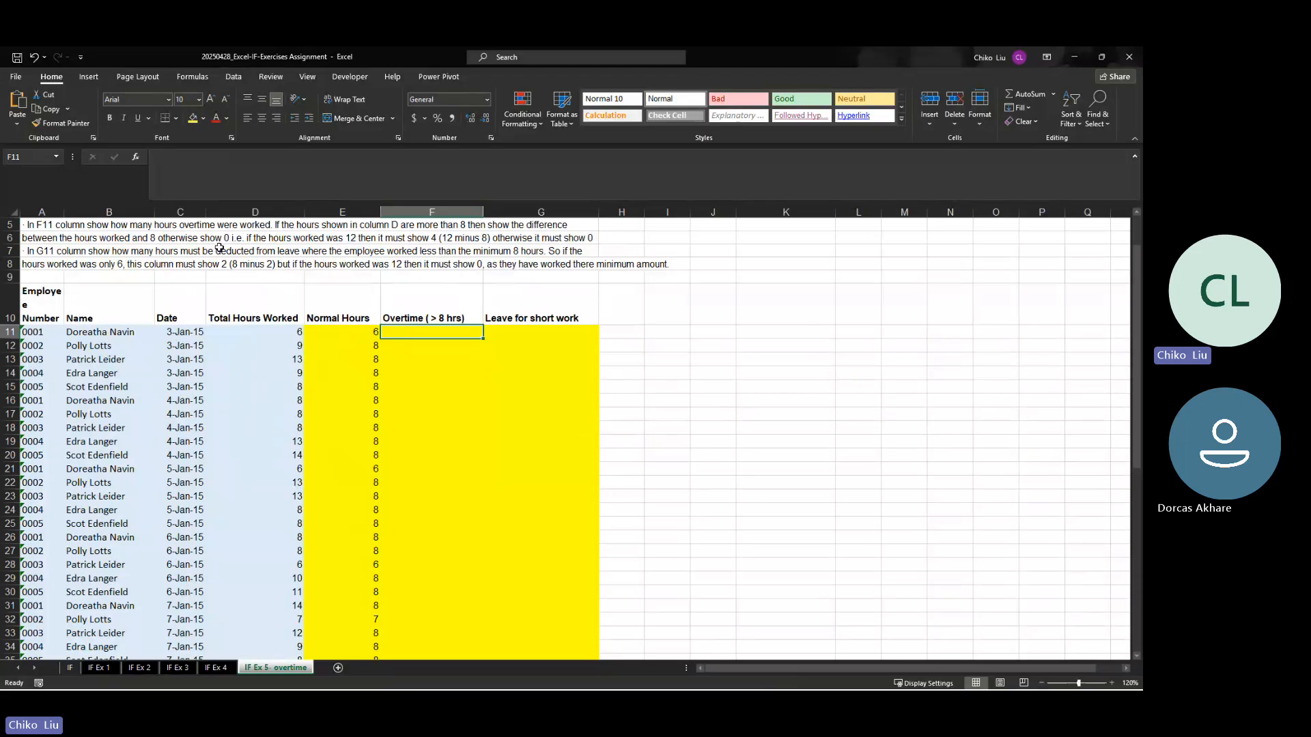
pyautogui.write('=')
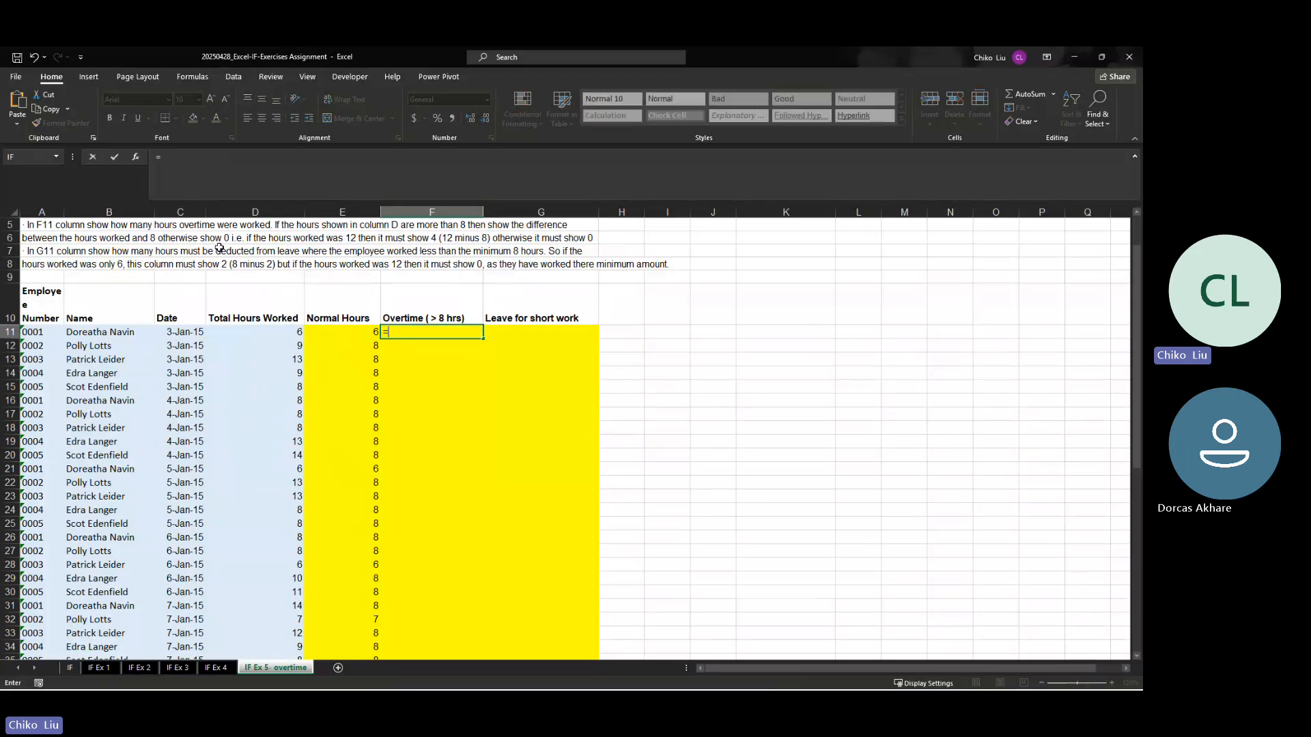
pyautogui.click(273, 334)
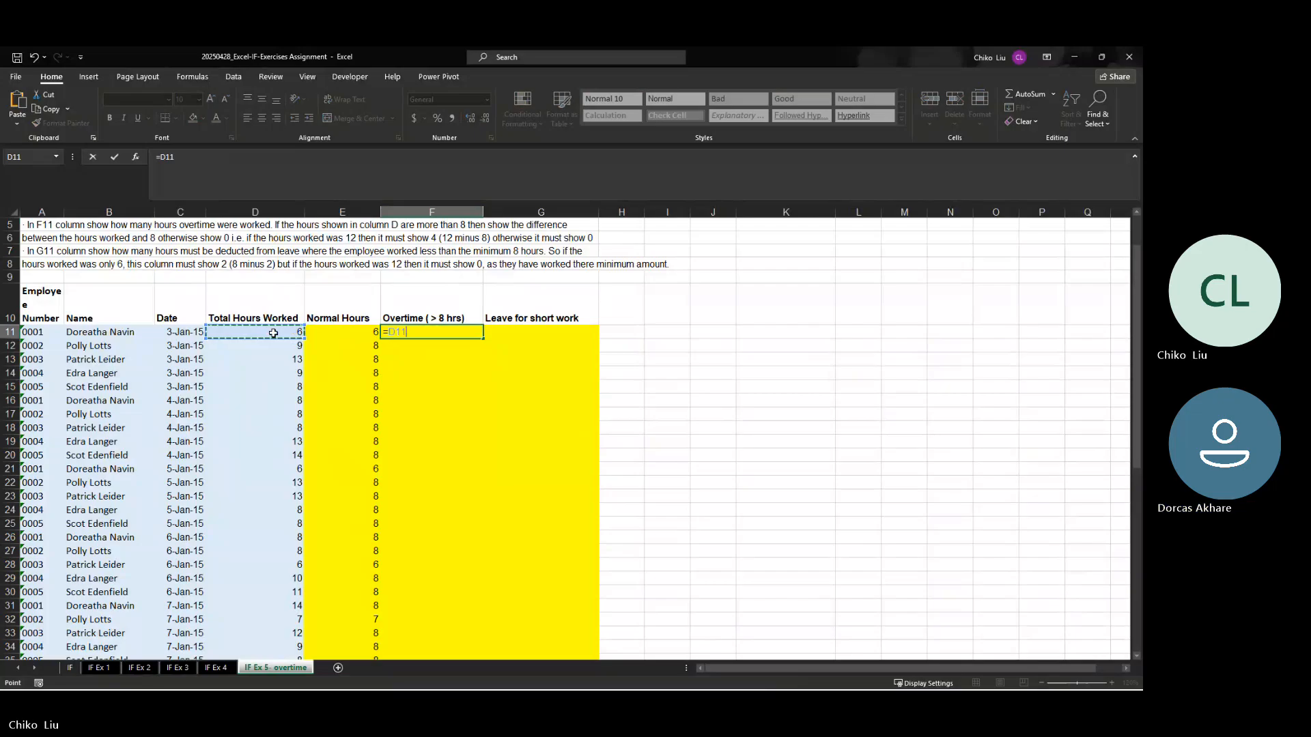
pyautogui.press('BackSpace')
pyautogui.write('if')
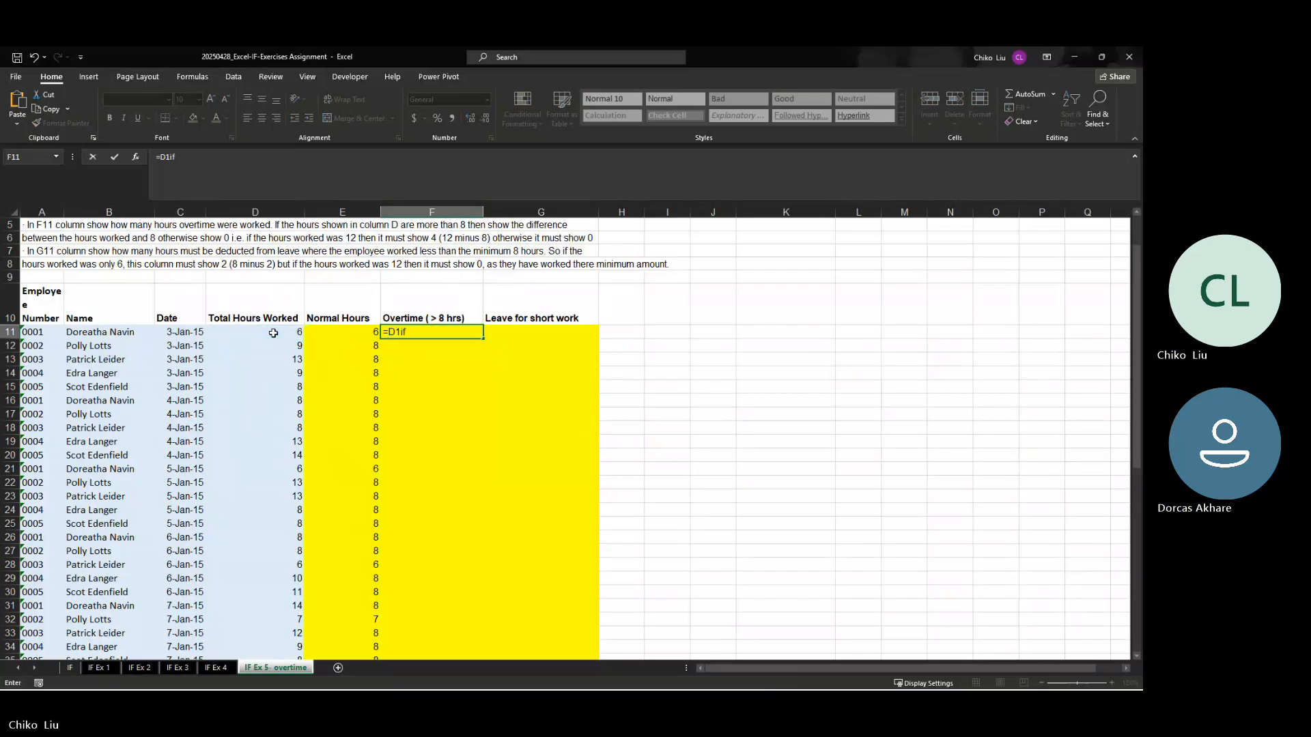
pyautogui.press('BackSpace')
pyautogui.press('BackSpace')
pyautogui.press('BackSpace')
pyautogui.press('BackSpace')
# Step: Begin F11's formula with an IF function whose logical test is D11>8
pyautogui.write('if')
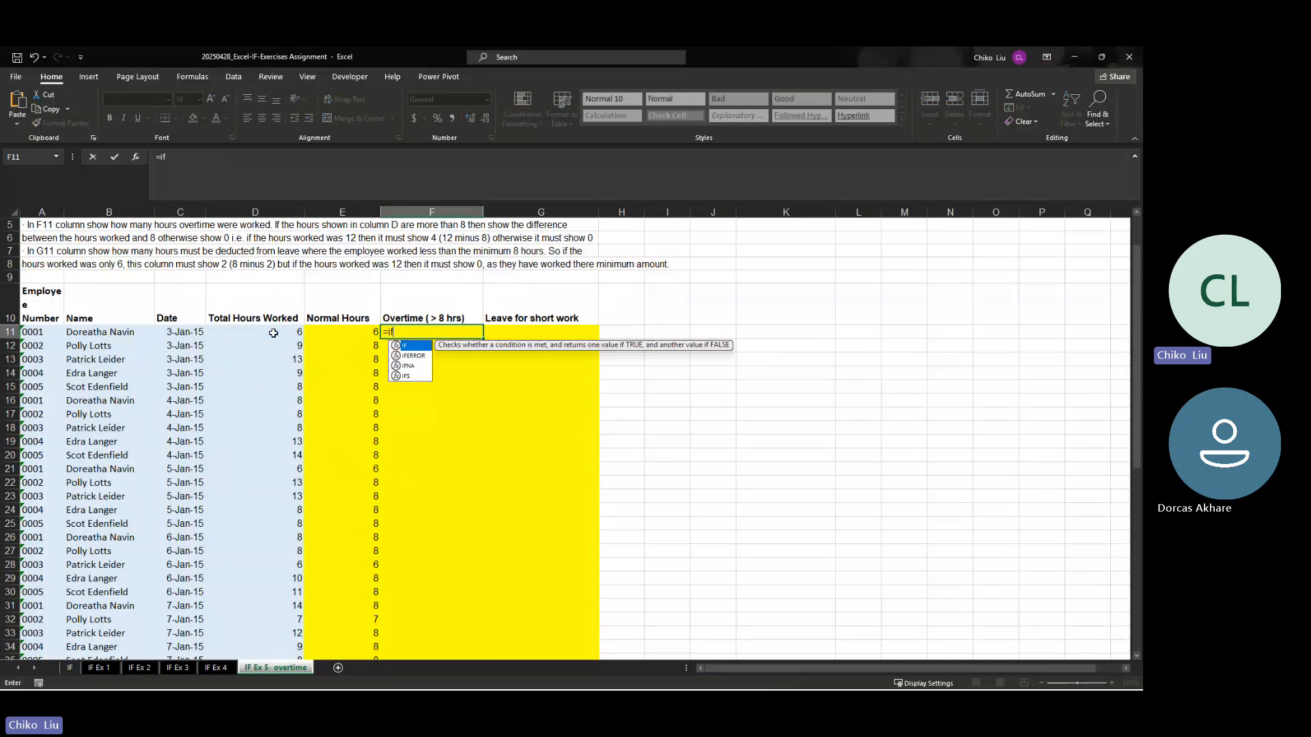
pyautogui.press('Tab')
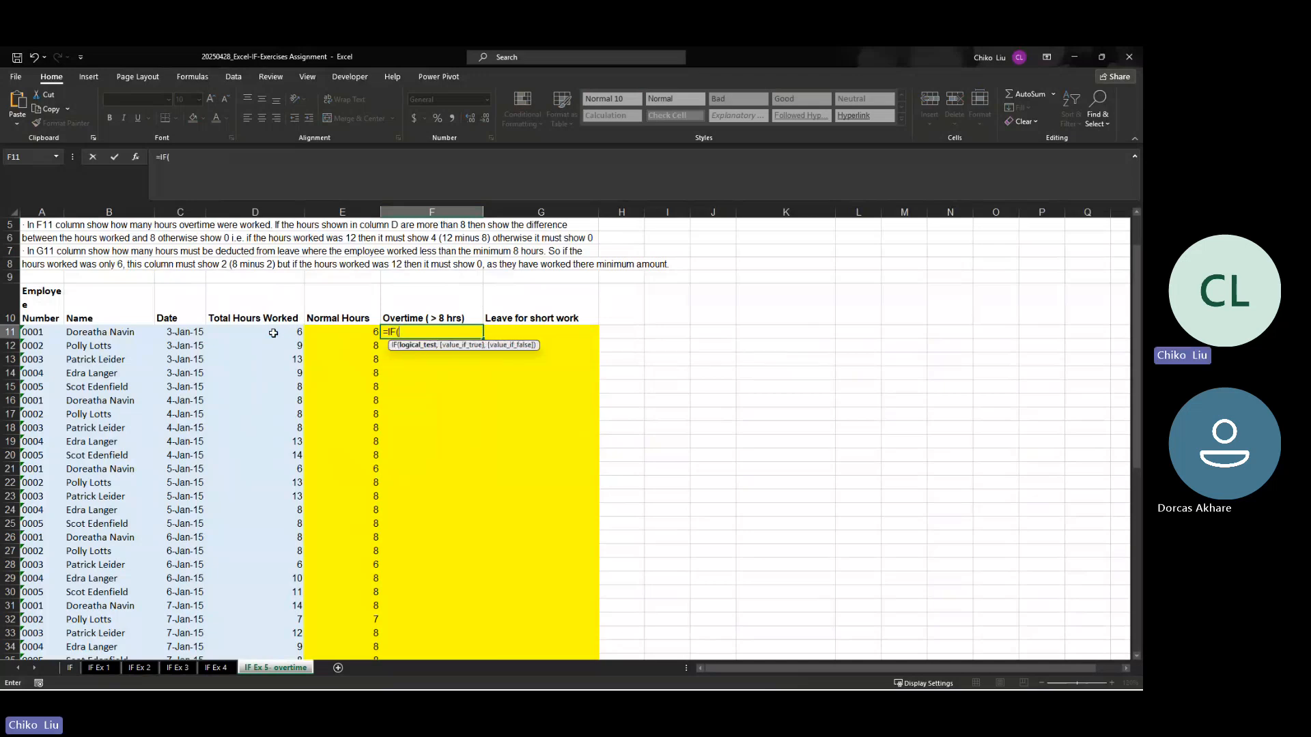
pyautogui.click(273, 333)
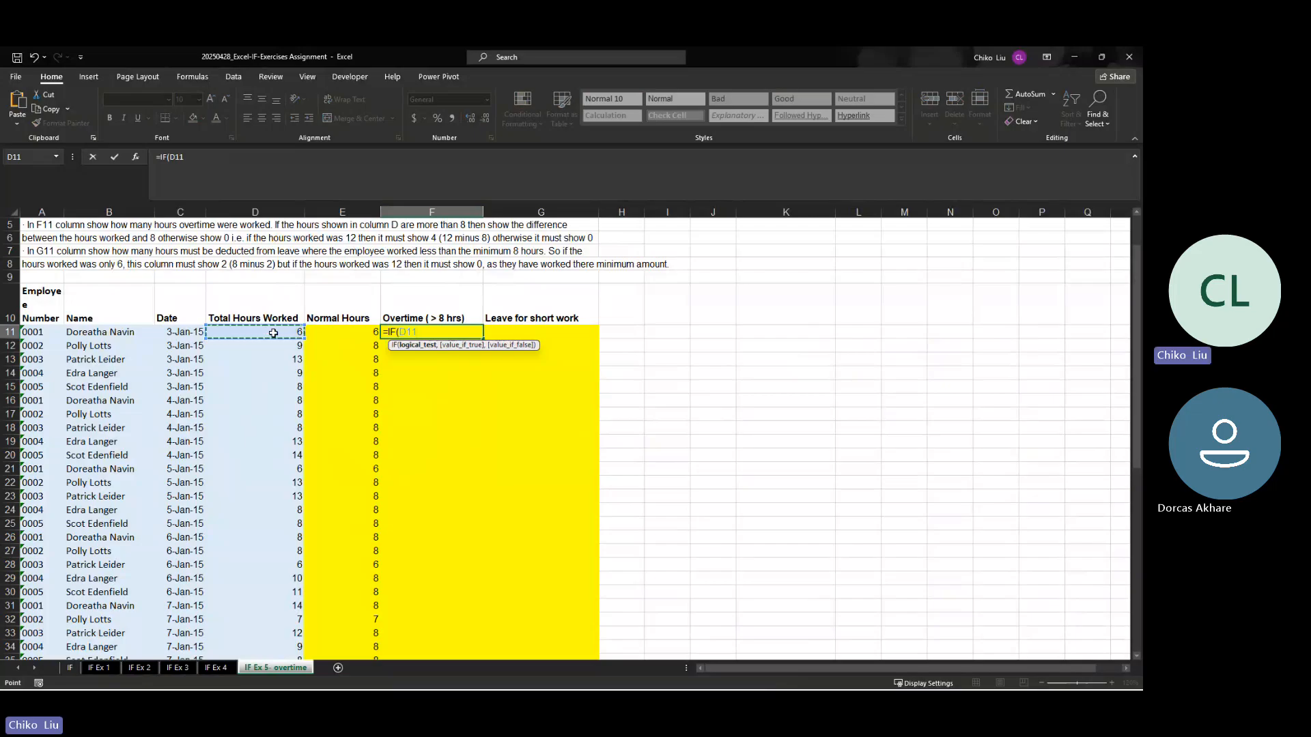
pyautogui.write('>8,')
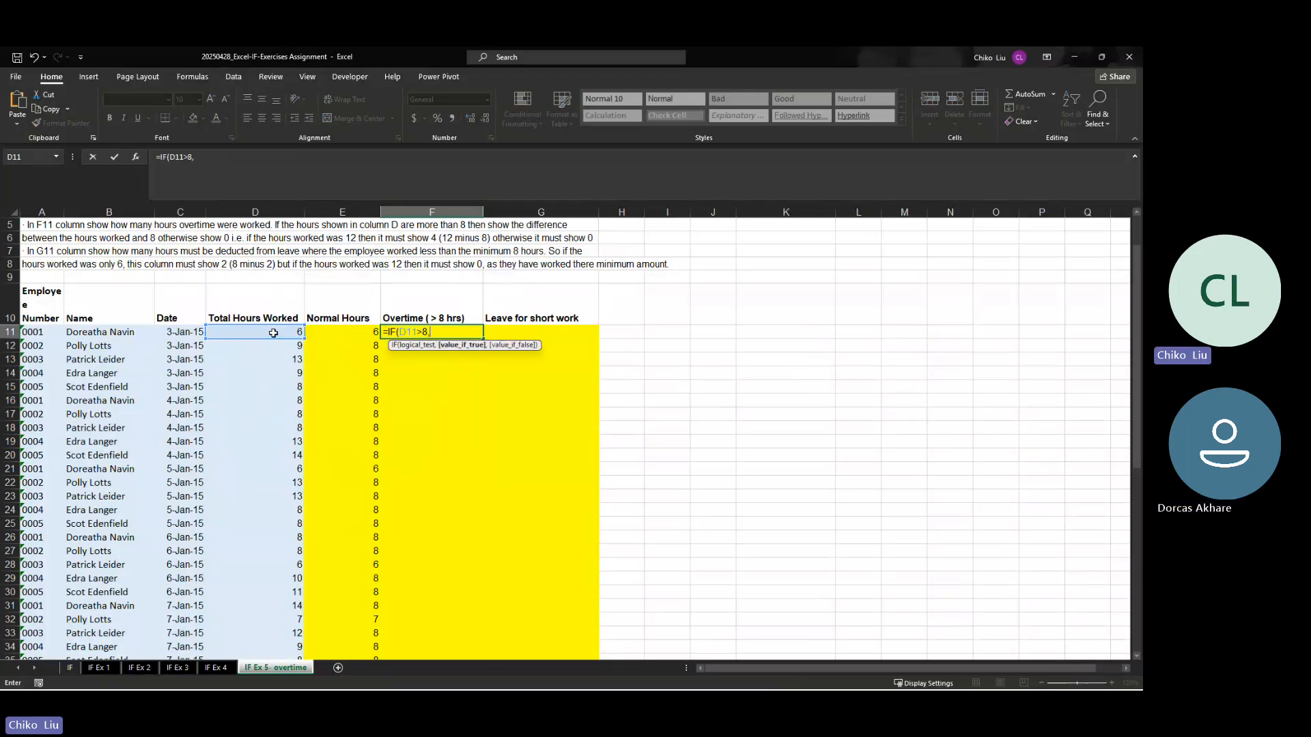
# Step: Finish F11's overtime formula with D11-8 if true and 0 if false, making it =IF(D11>8,D11-8,0)
pyautogui.click(273, 333)
pyautogui.write('-8,0)')
pyautogui.press('Return')
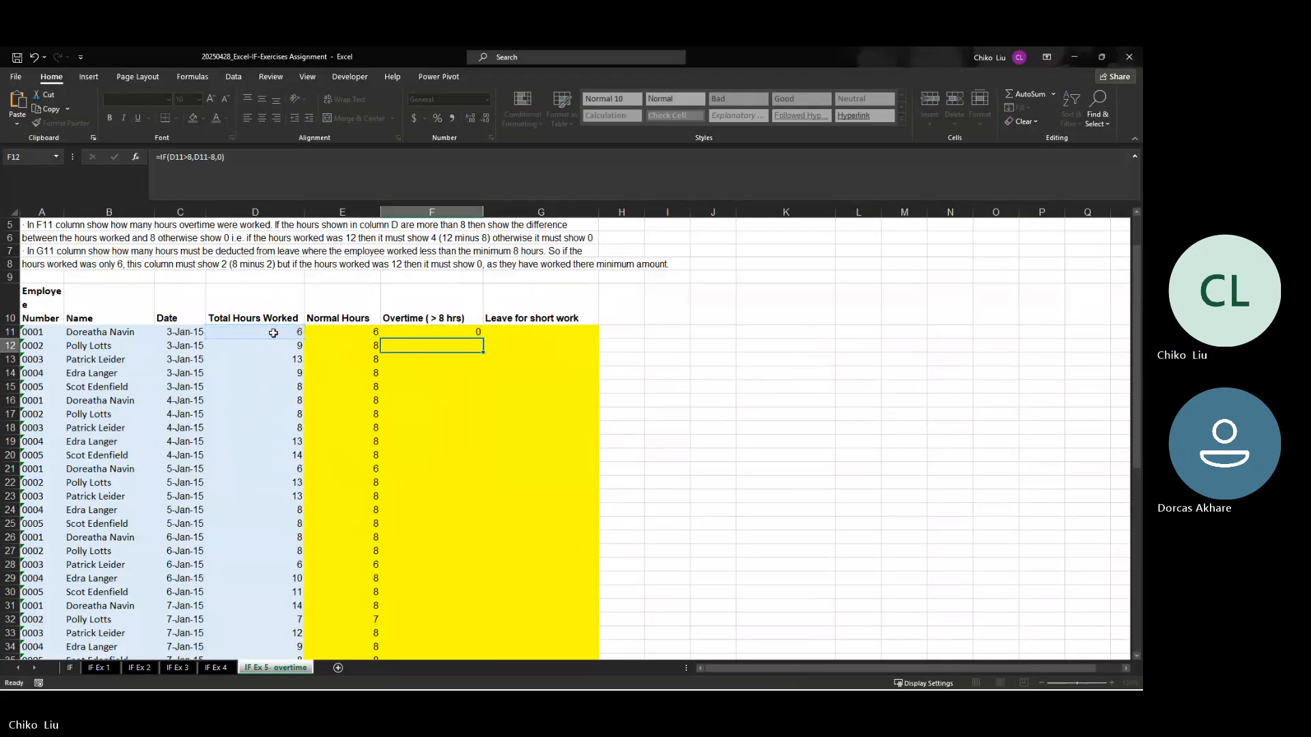
# Step: Check the overtime formula in F11 against the total hours worked in D11 and D12
pyautogui.click(273, 333)
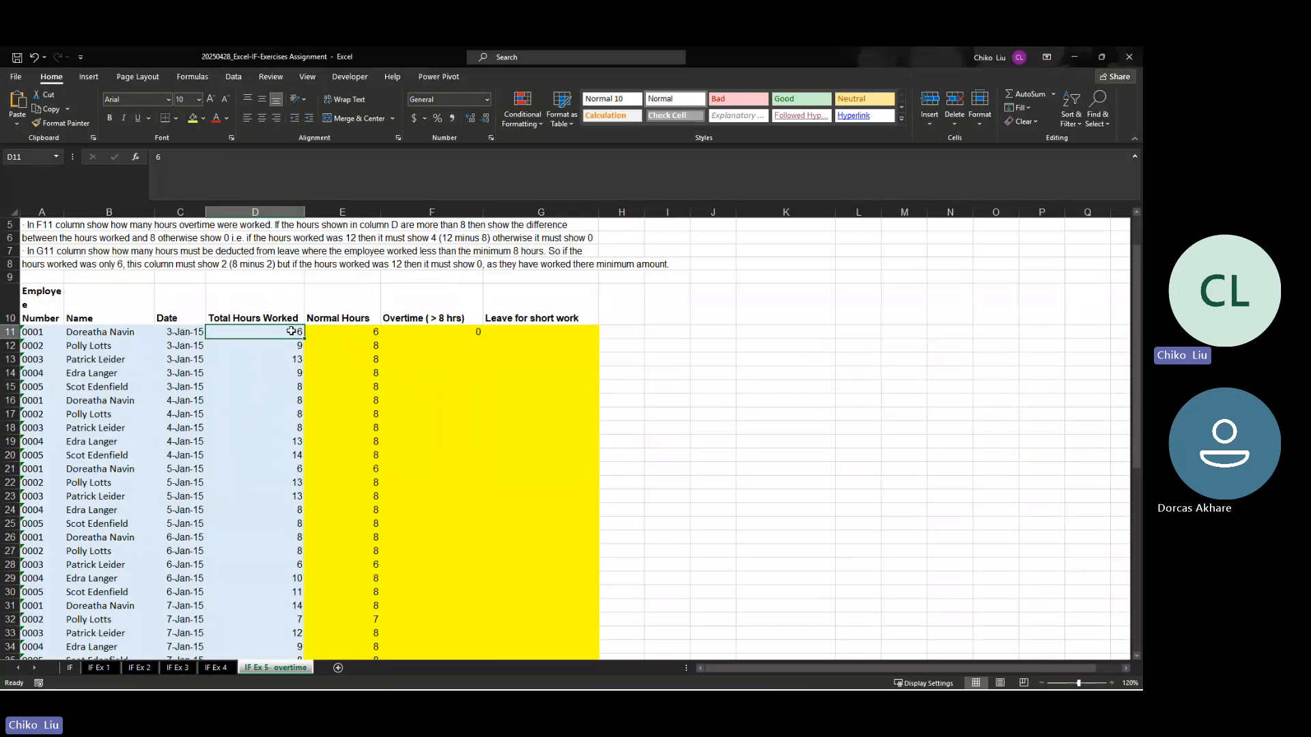
pyautogui.click(449, 329)
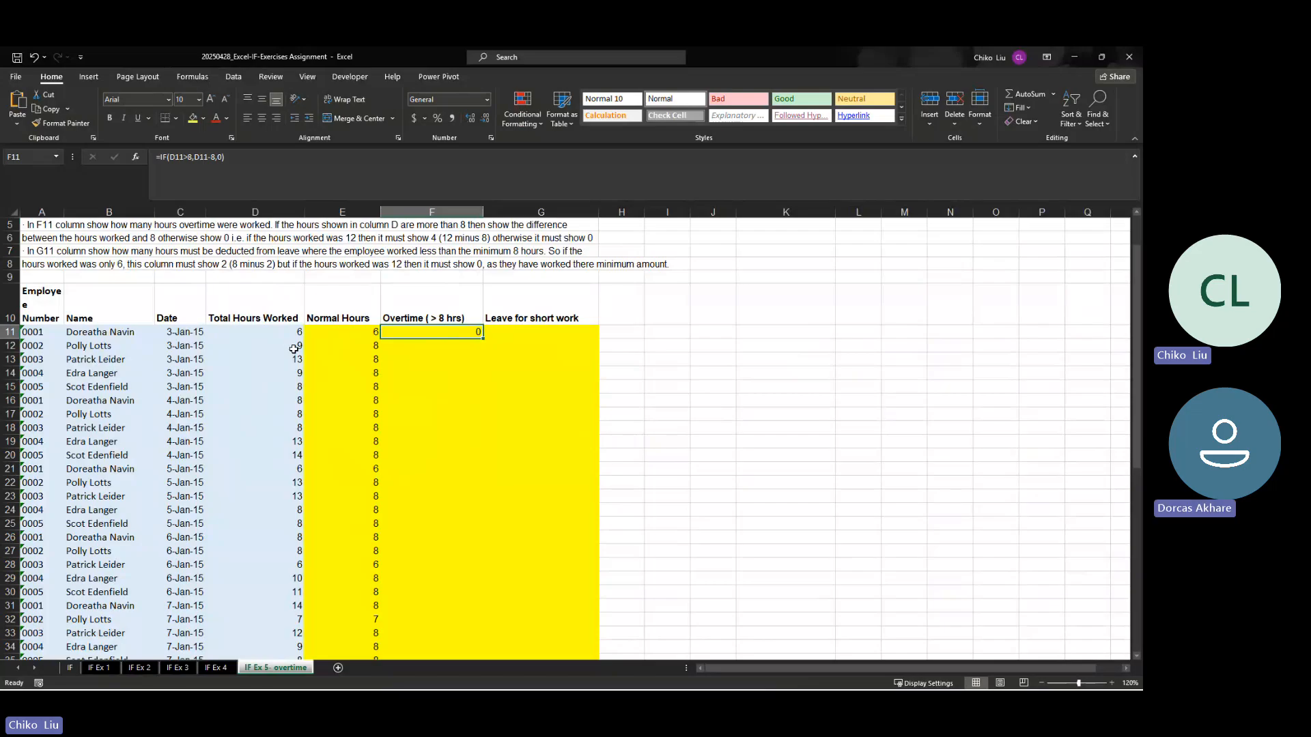
pyautogui.click(294, 349)
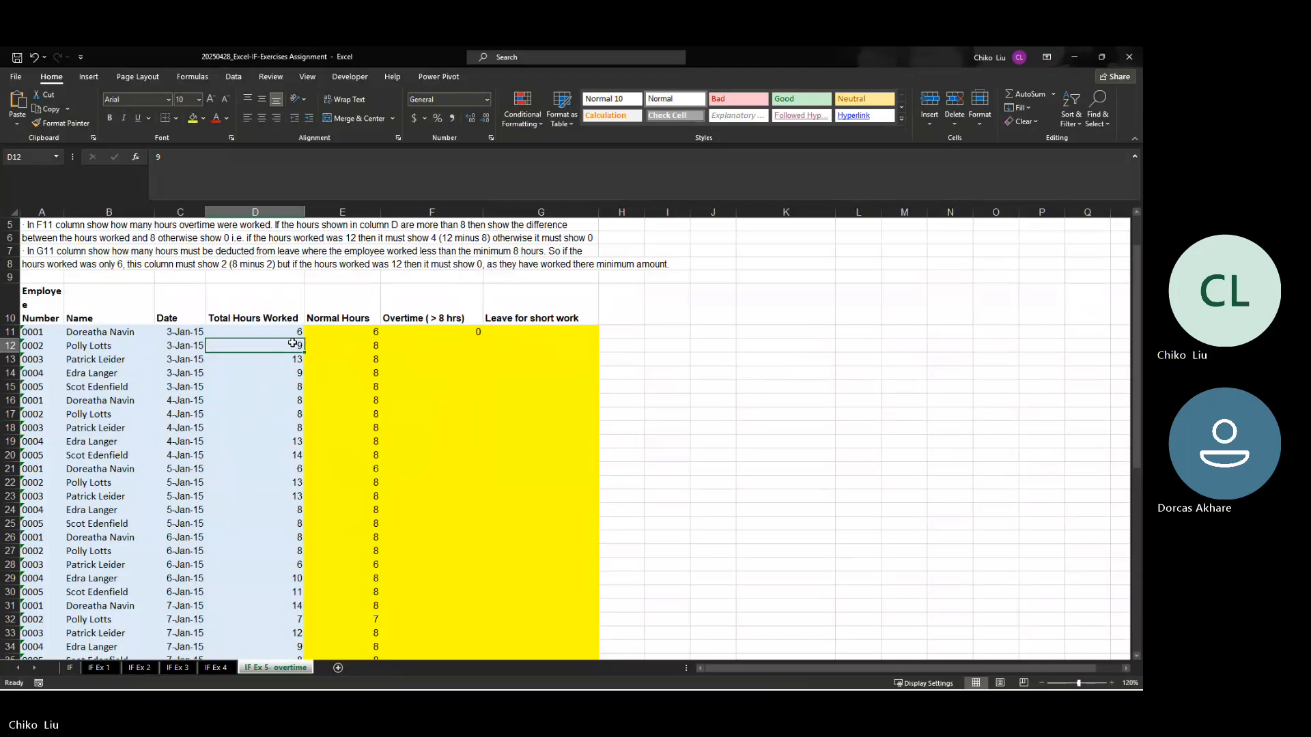
# Step: Copy F11's overtime formula down the Overtime ( > 8 hrs) column through row 60
pyautogui.click(457, 332)
pyautogui.moveTo(484, 338); pyautogui.dragTo(483, 351)
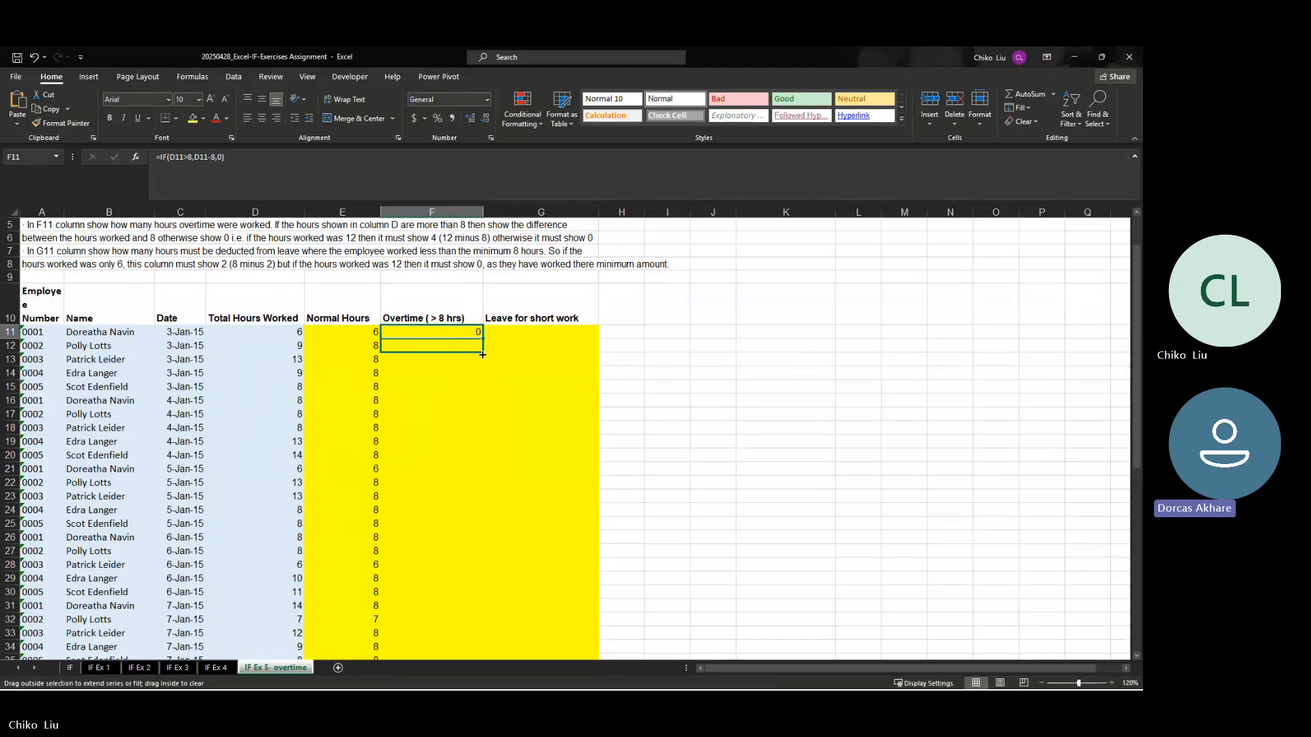
pyautogui.moveTo(483, 355); pyautogui.dragTo(482, 364)
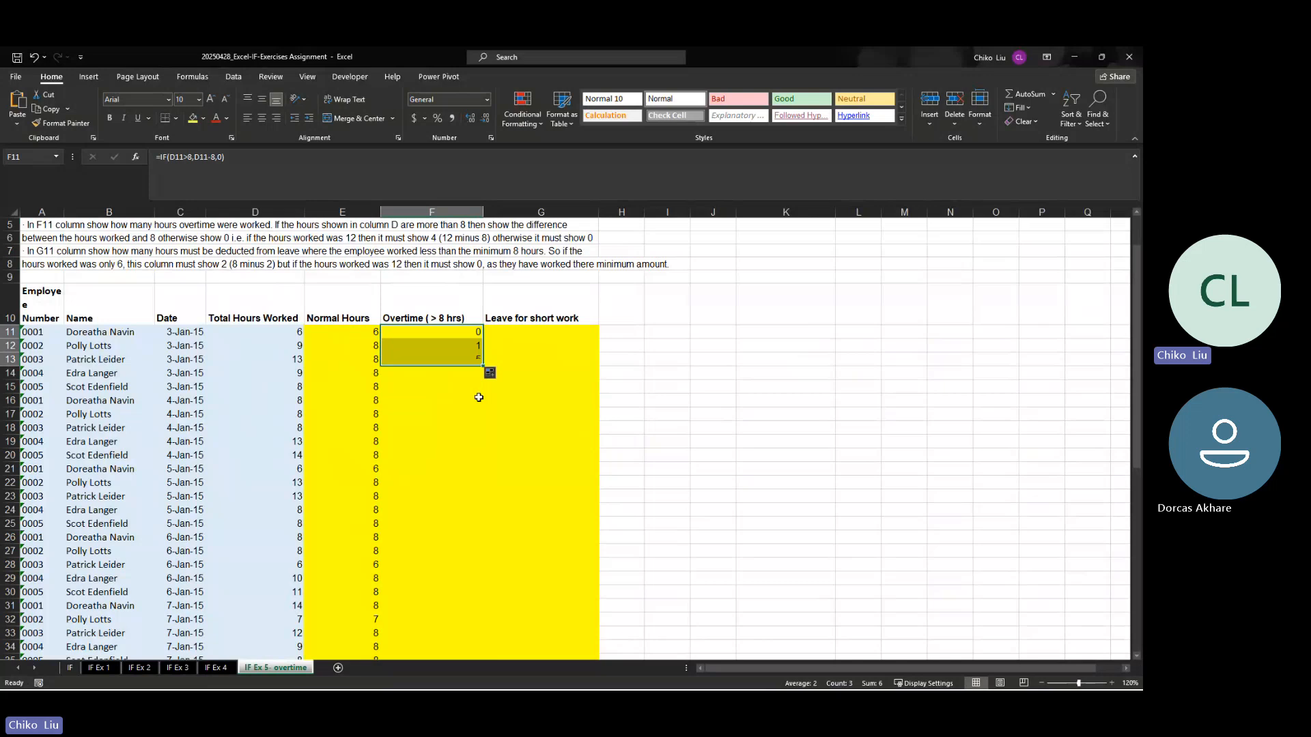
pyautogui.click(468, 361)
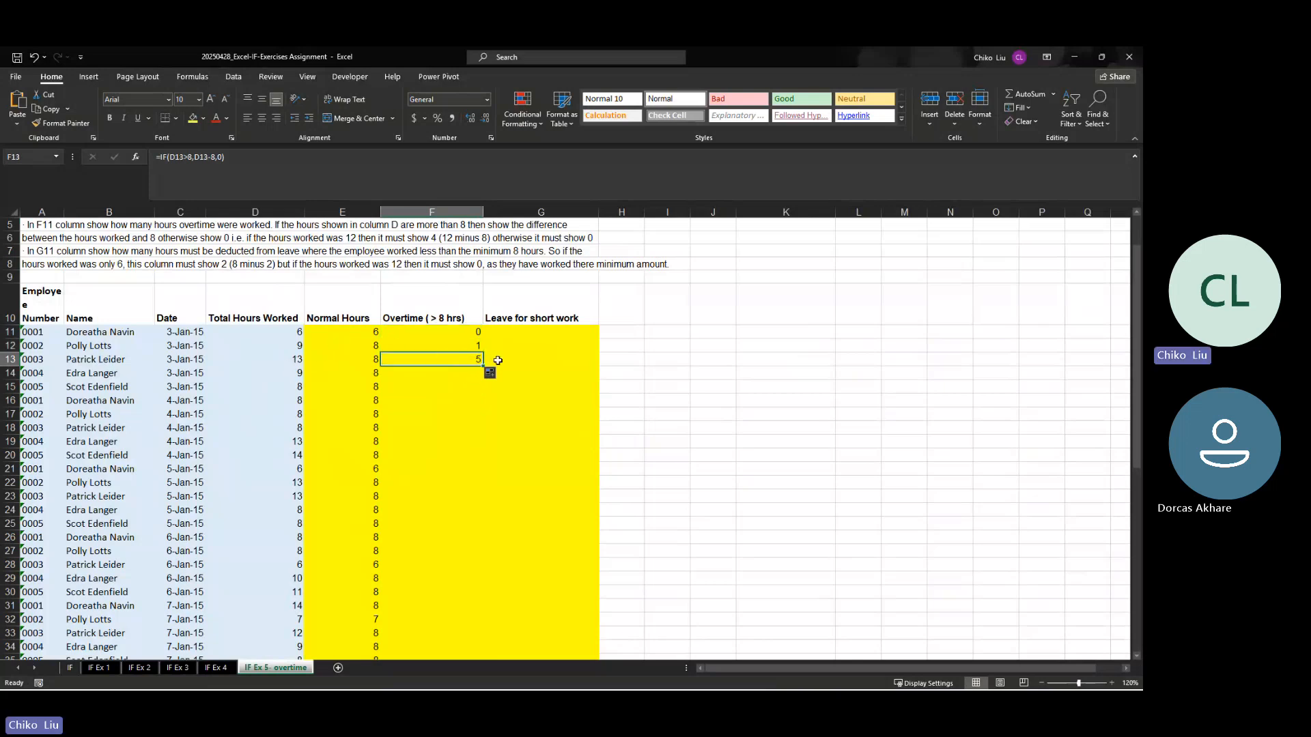
pyautogui.moveTo(483, 366); pyautogui.dragTo(489, 585)
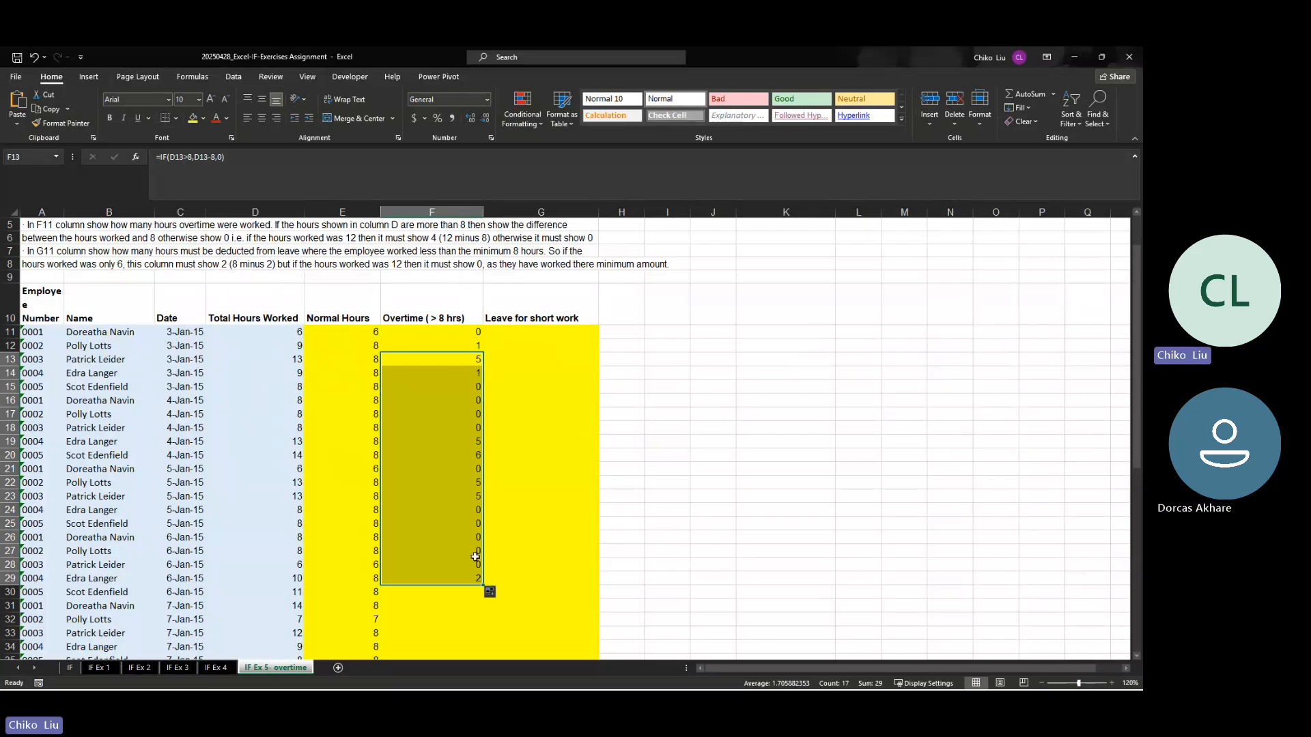
pyautogui.doubleClick(484, 584)
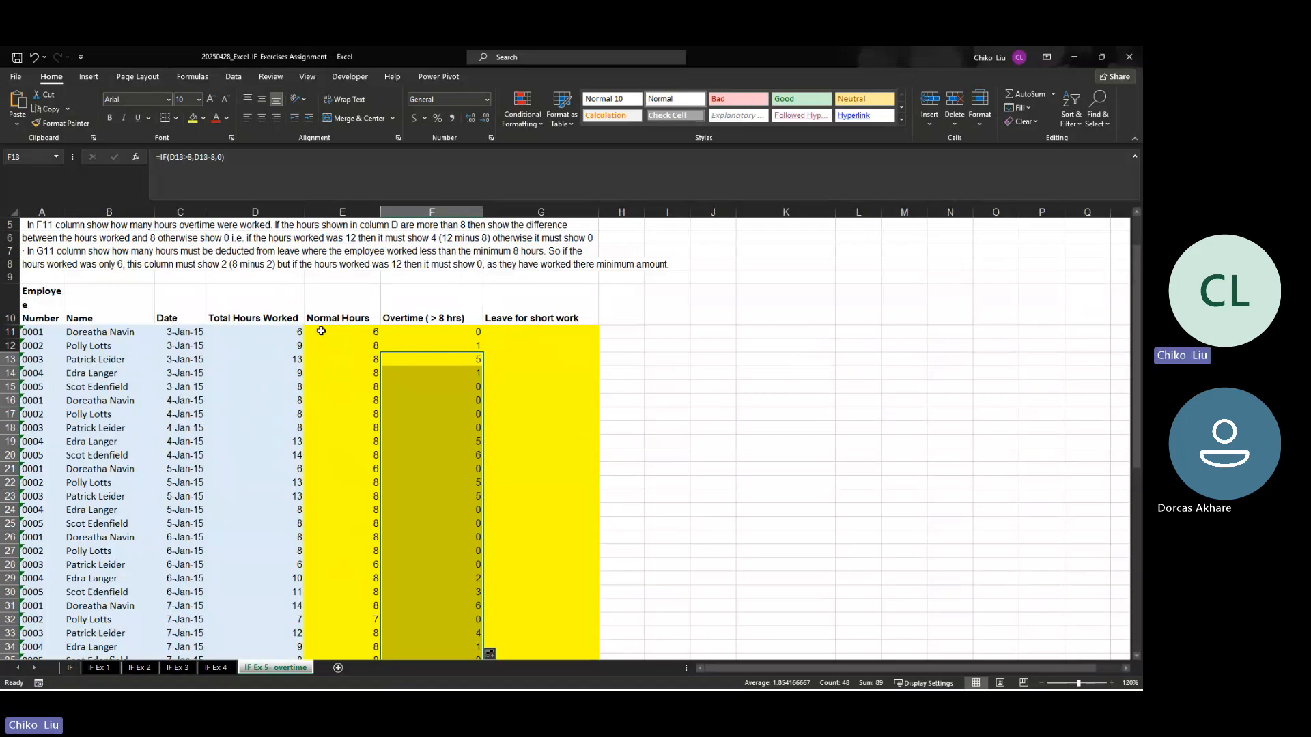
# Step: Begin an IF formula in G11, the first Leave for short work cell, with the logical test D11<8
pyautogui.click(533, 333)
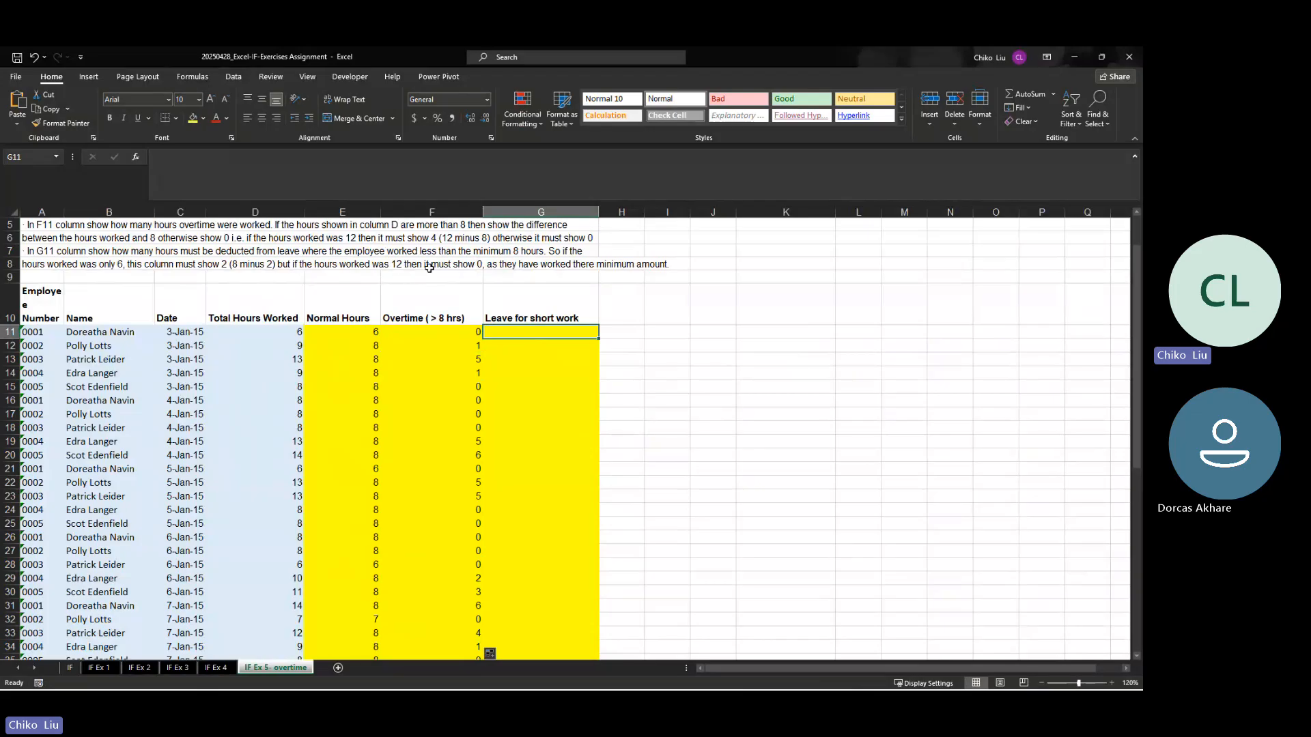
pyautogui.write('=IF(')
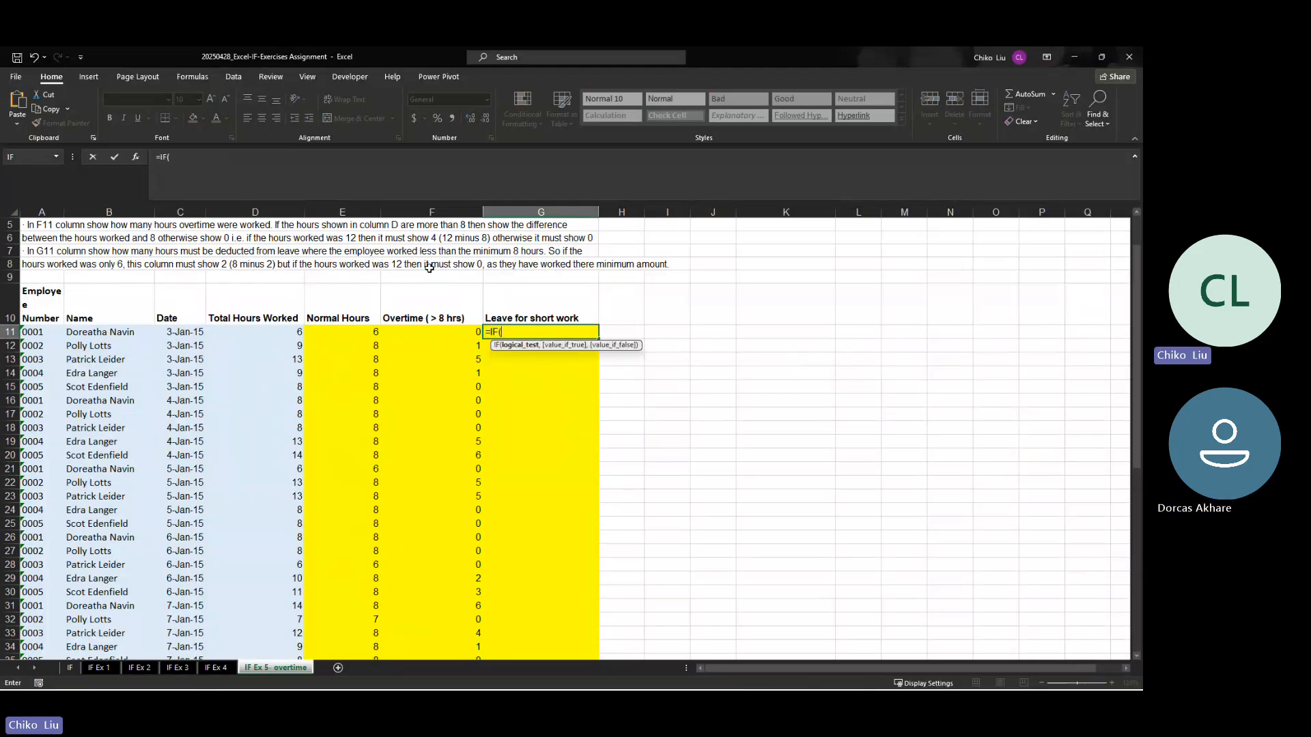
pyautogui.click(282, 332)
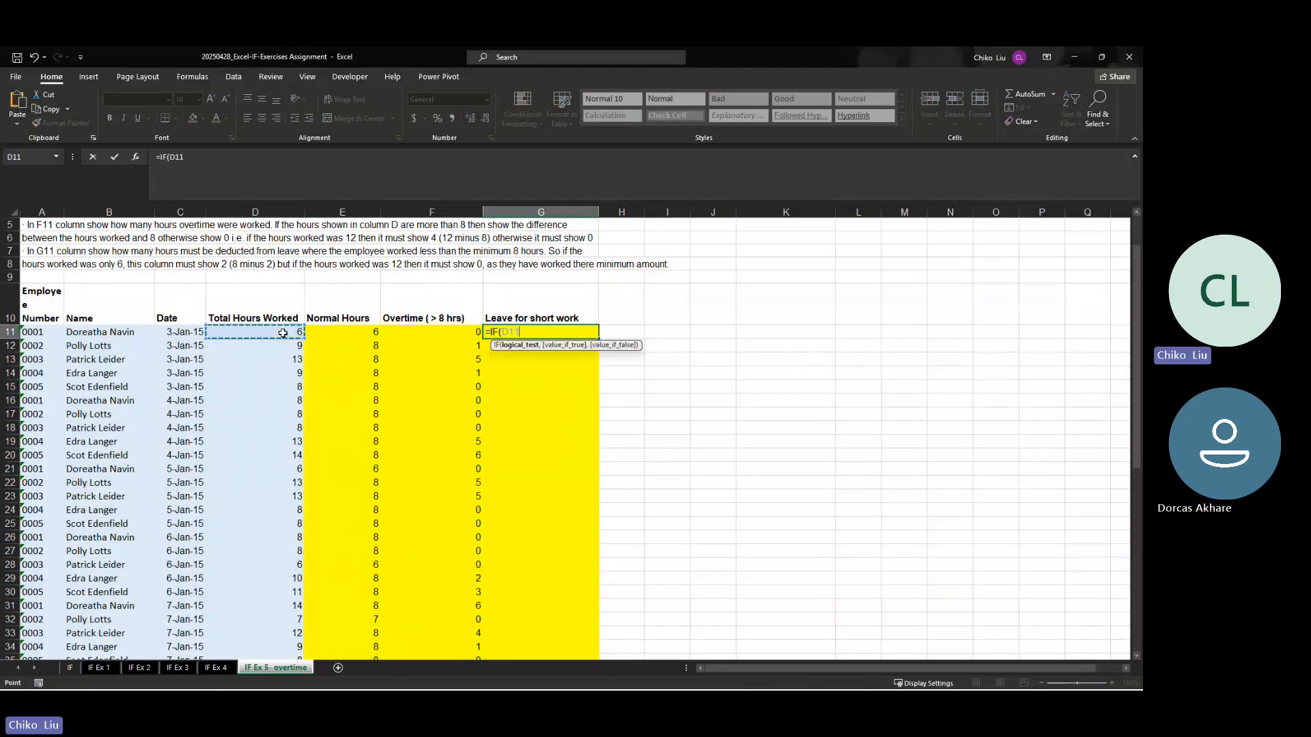
pyautogui.write('<8')
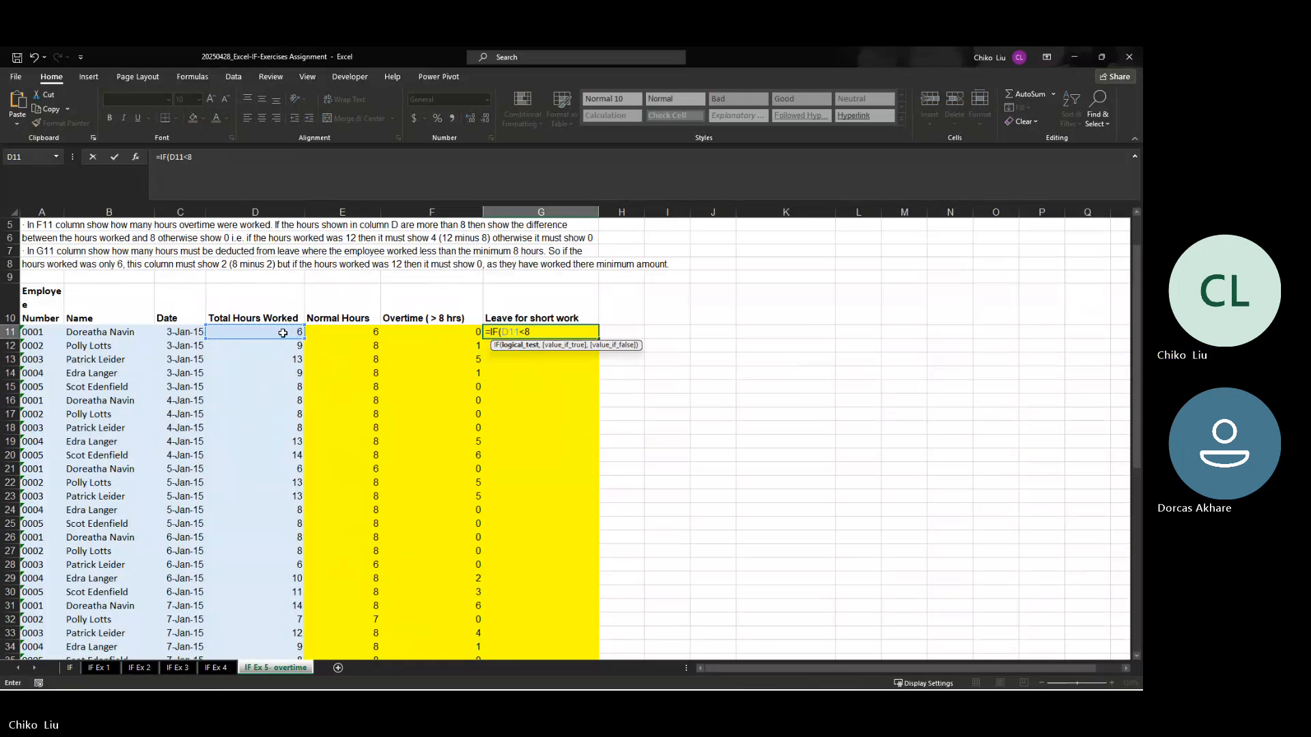
pyautogui.write(',8')
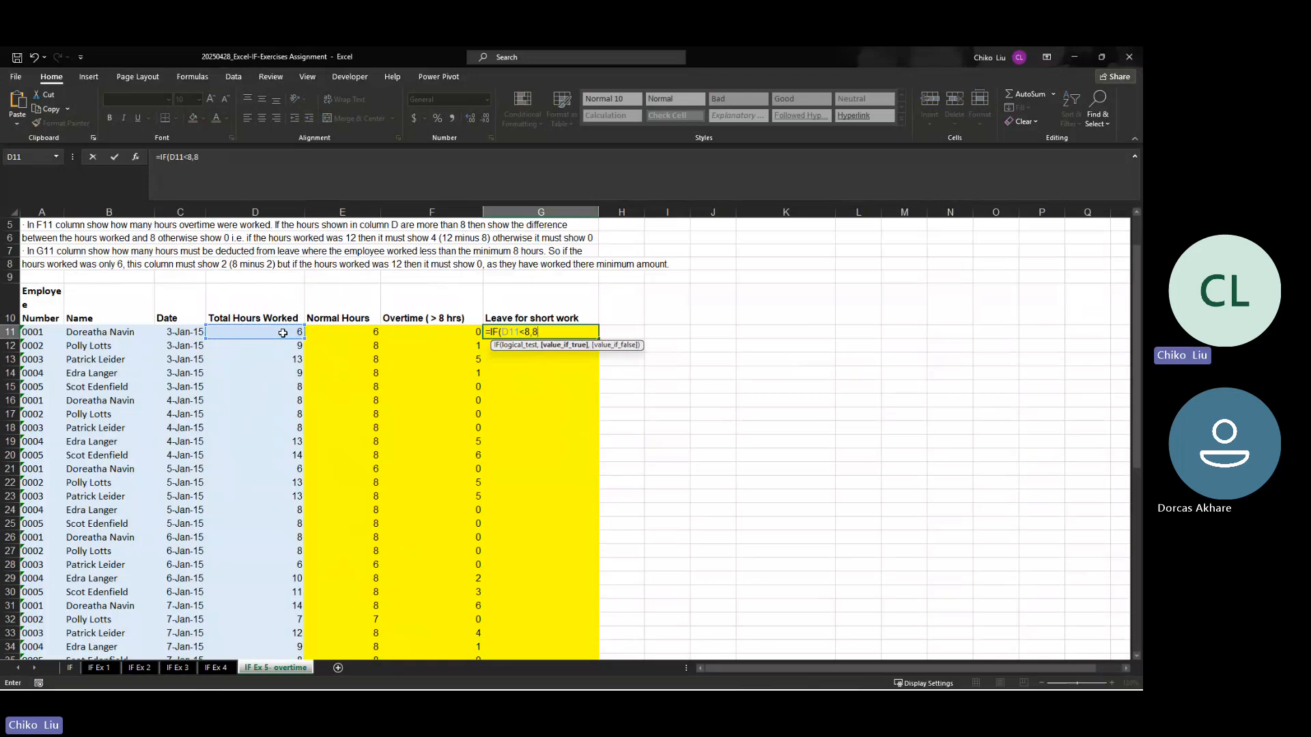
pyautogui.write('-')
# Step: Add 8-$D11 as the value if true and 0 as the value if false in G11's leave formula
pyautogui.click(283, 332)
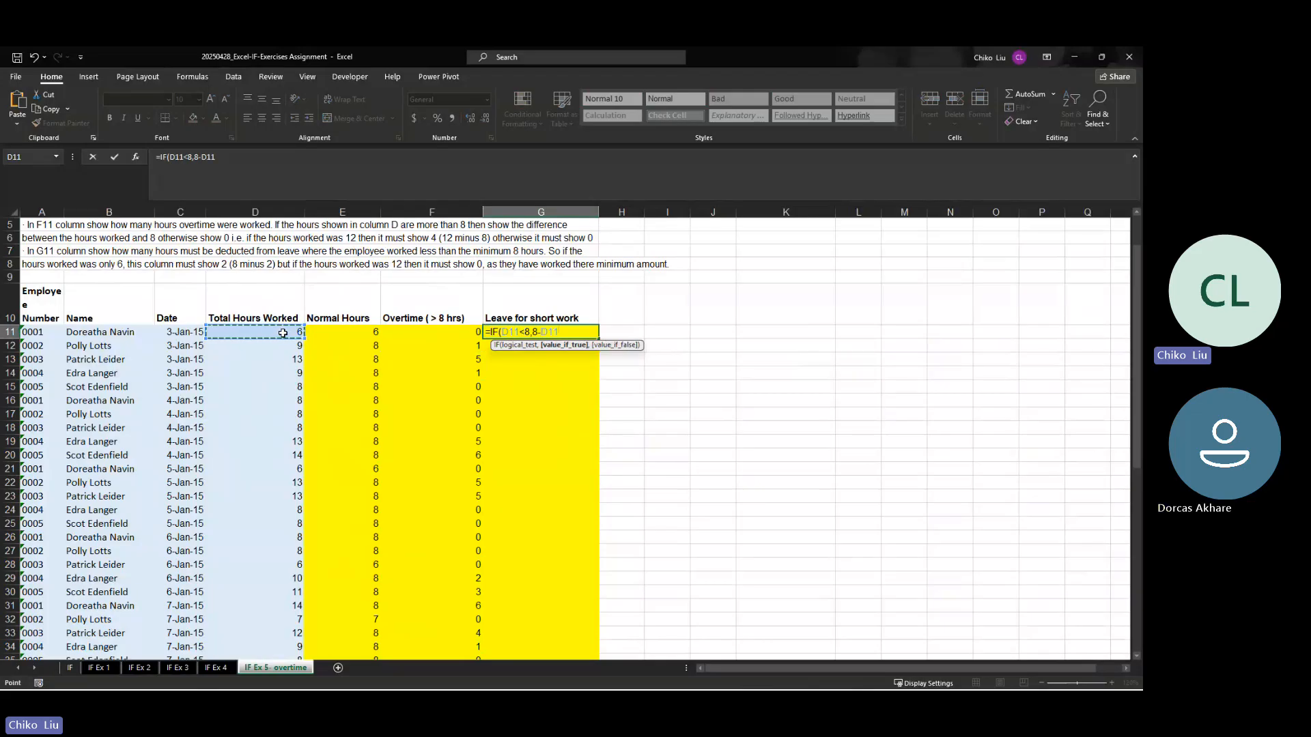
pyautogui.press('F4')
pyautogui.press('F4')
pyautogui.press('F4')
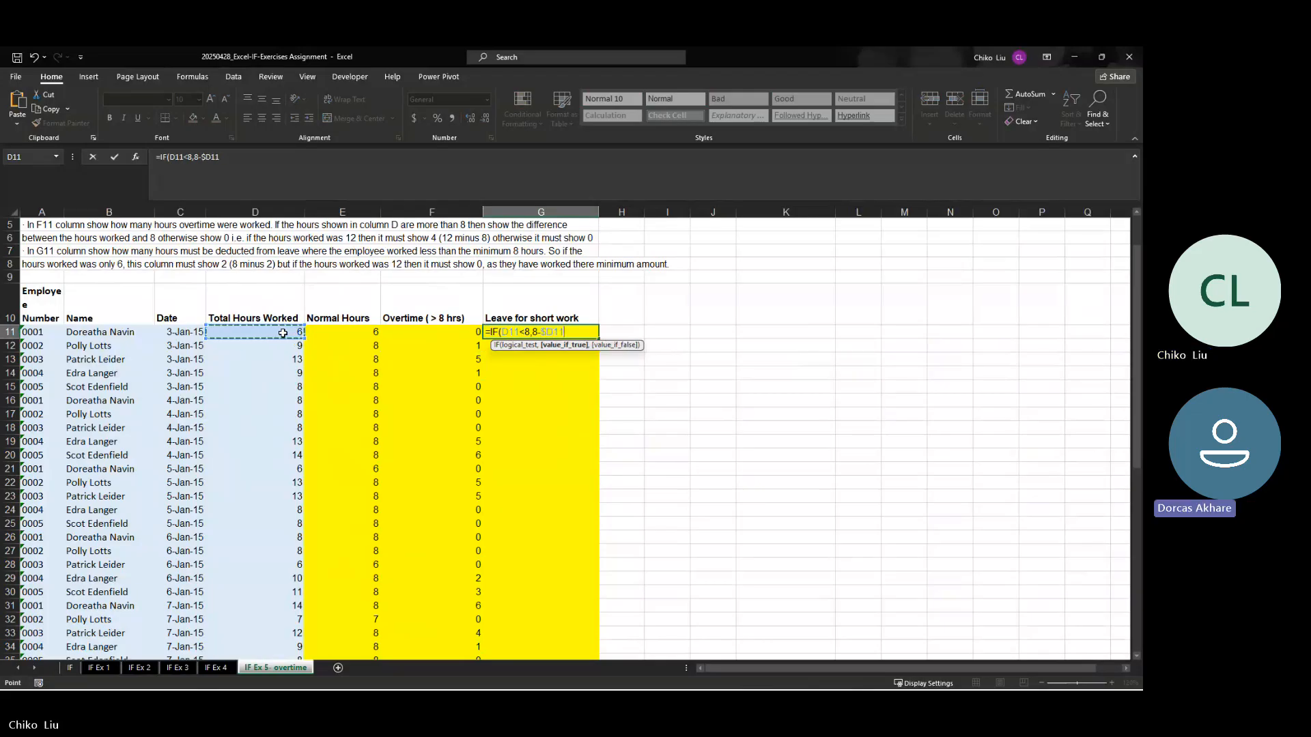
pyautogui.write(',0')
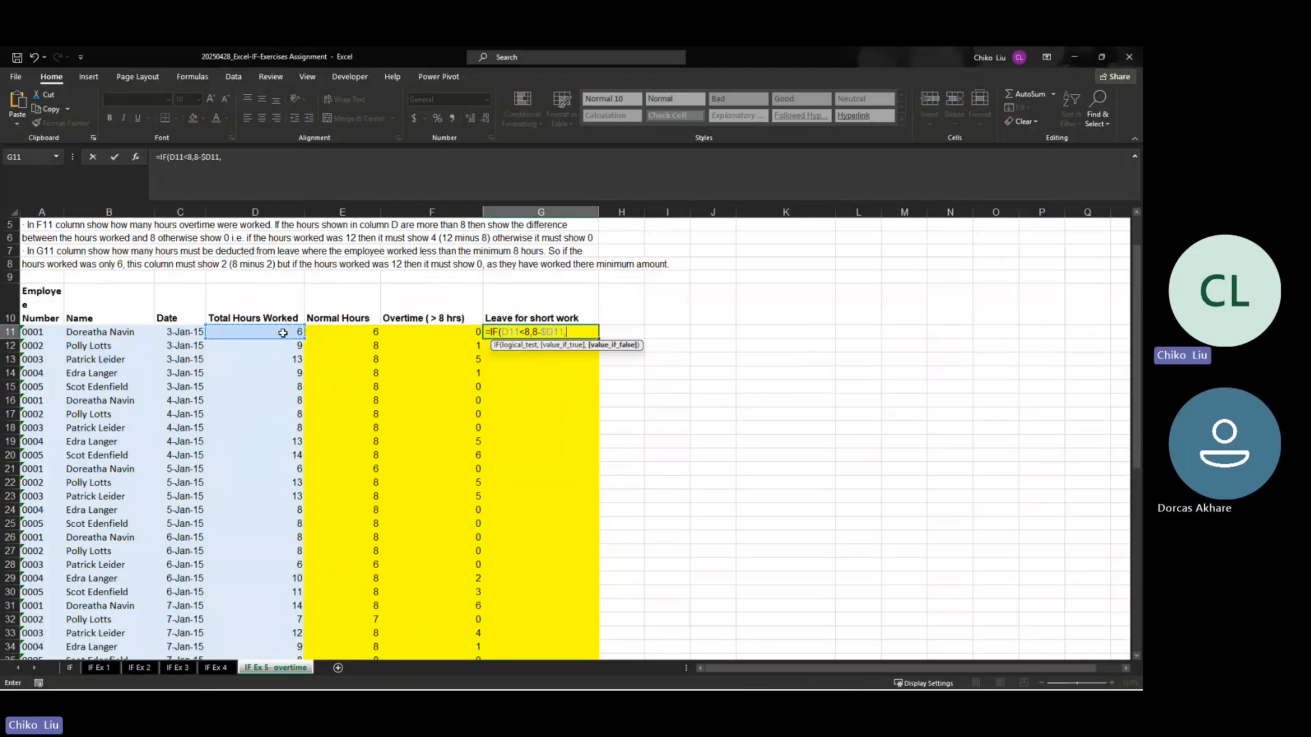
# Step: Lock column D in the logical test and enter G11's formula as =IF($D11<8,8-$D11,0)
pyautogui.click(507, 334)
pyautogui.press('F4')
pyautogui.press('F4')
pyautogui.press('F4')
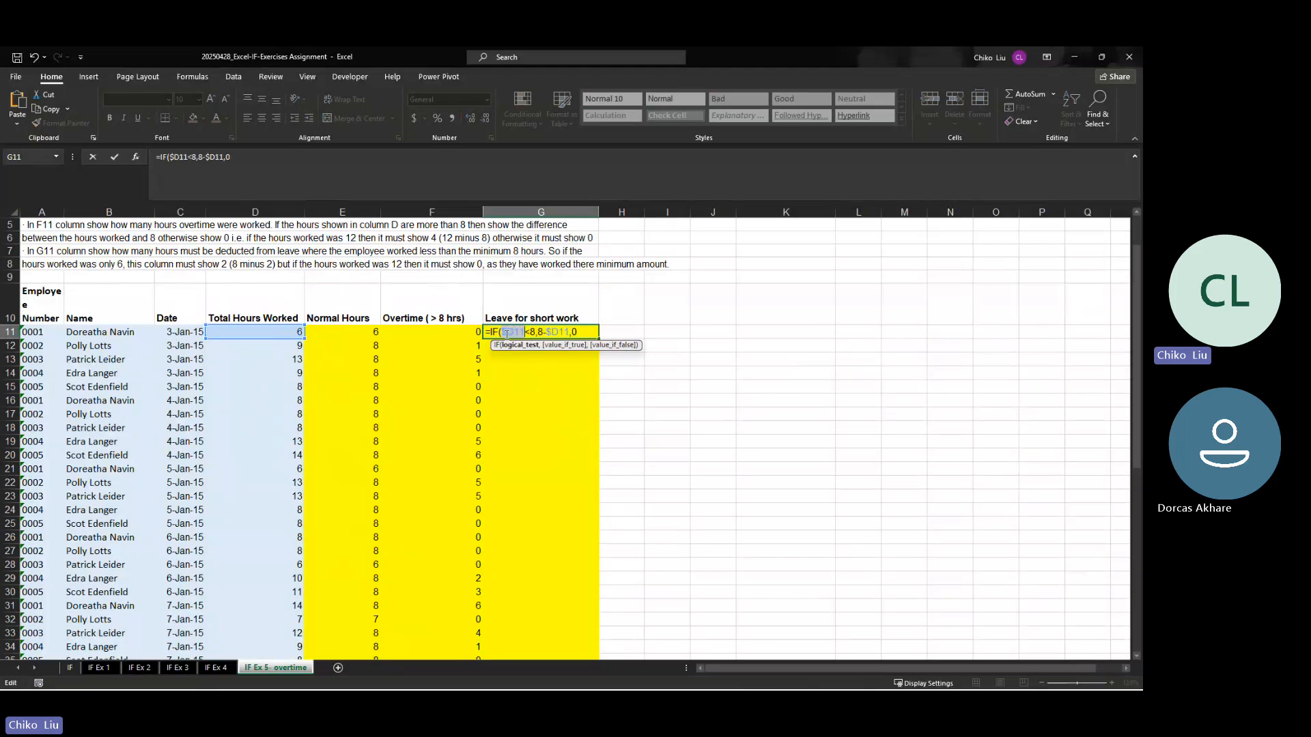
pyautogui.press('Return')
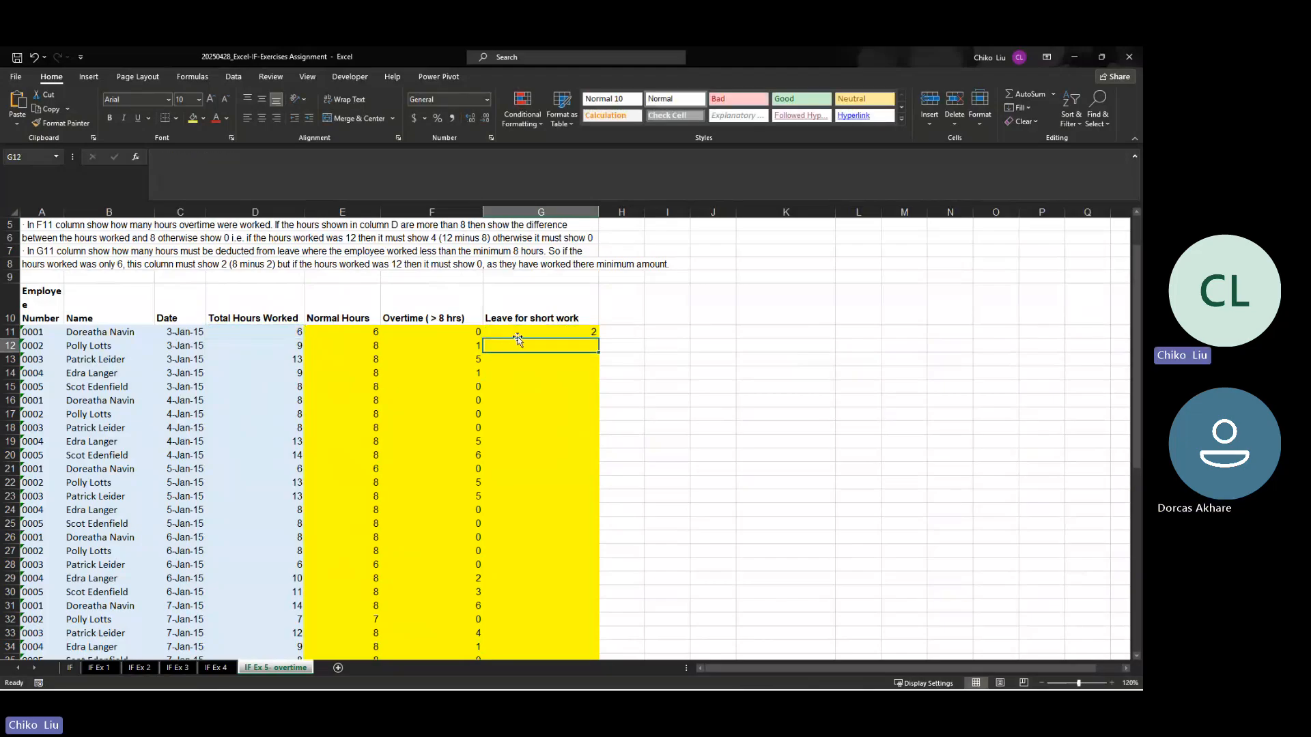
# Step: Copy G11's leave formula down the Leave for short work column through row 60
pyautogui.click(536, 333)
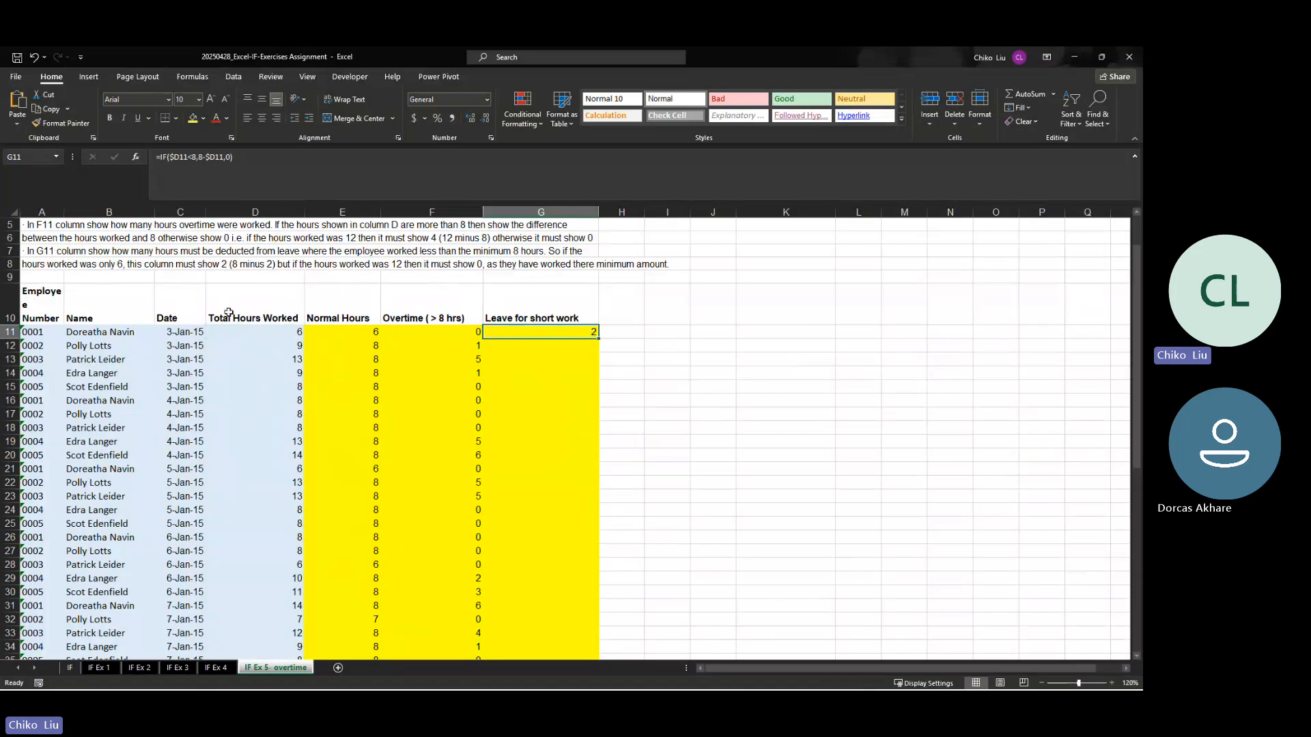
pyautogui.click(111, 333)
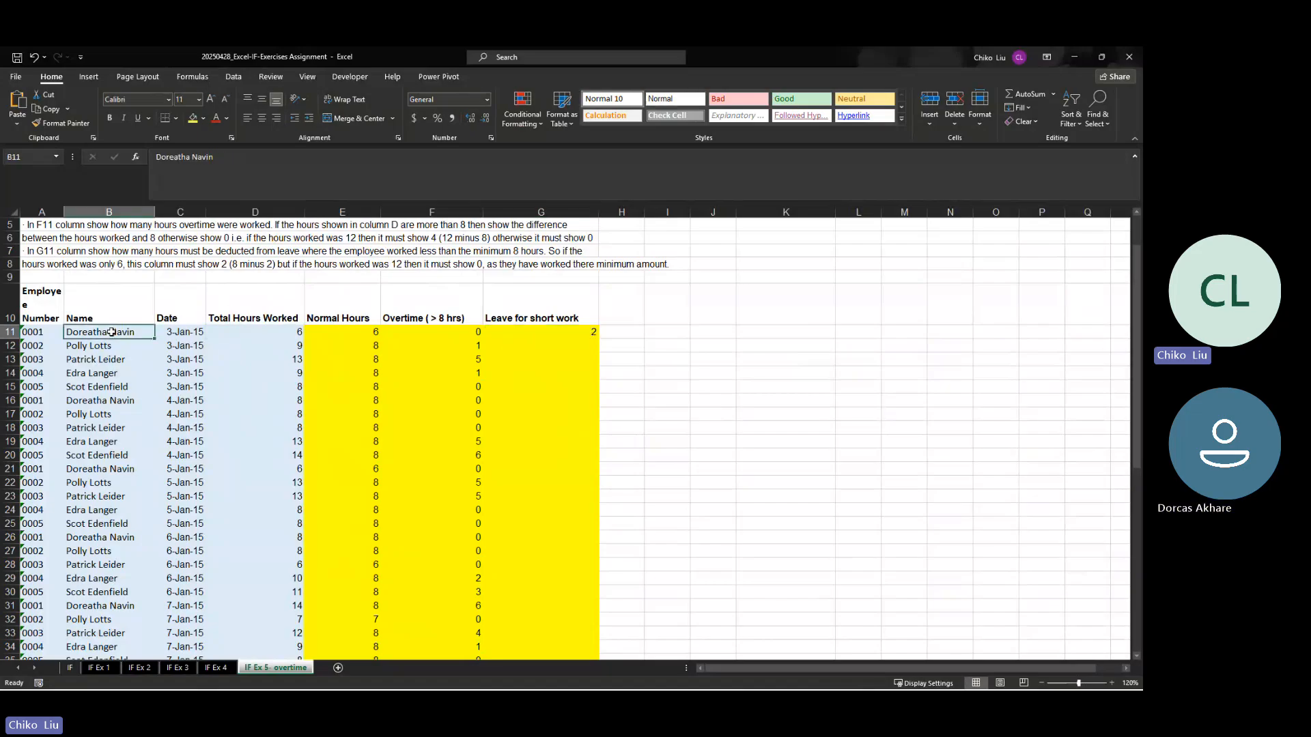
pyautogui.click(571, 334)
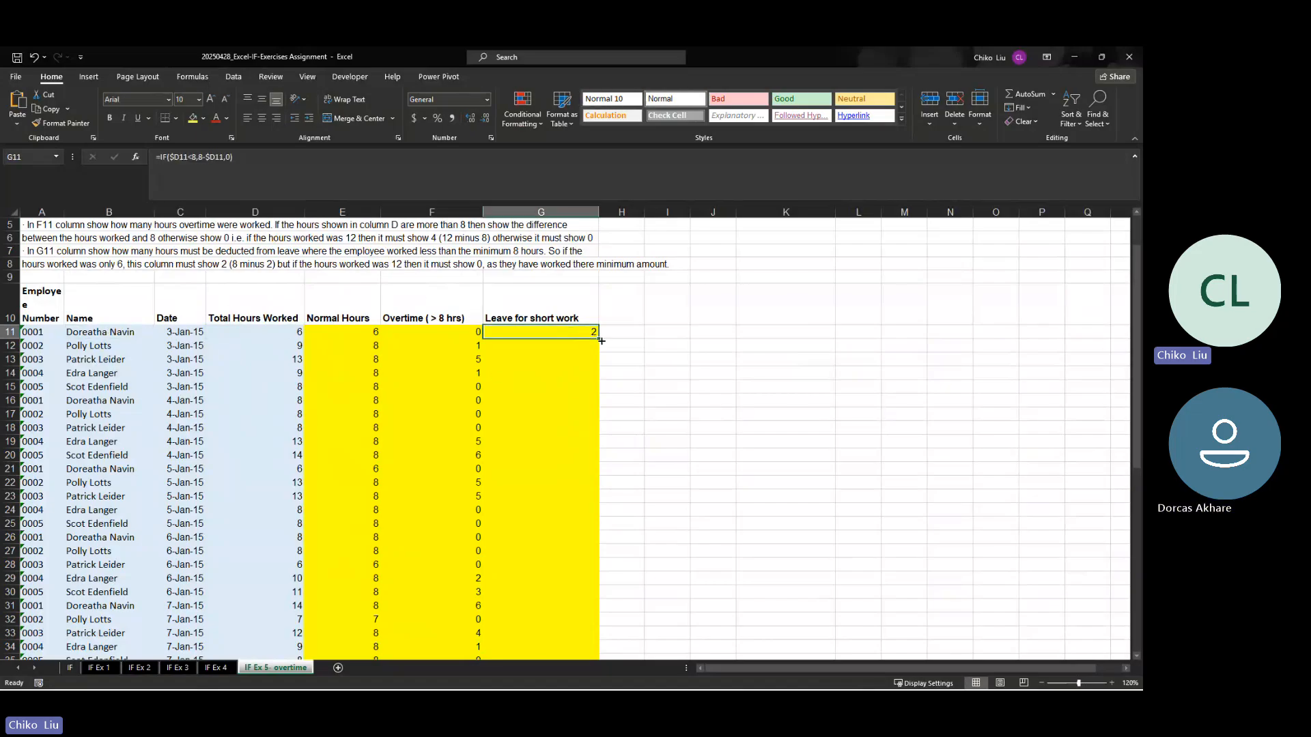
pyautogui.doubleClick(601, 340)
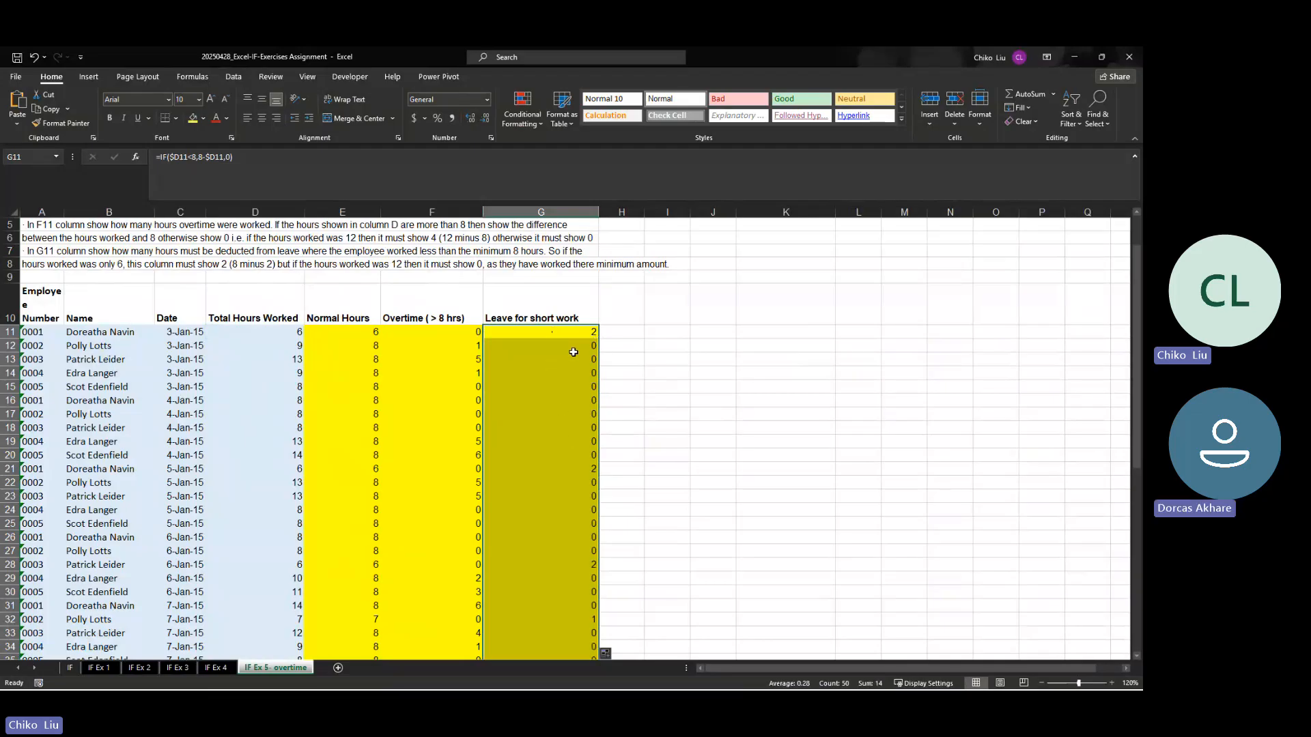
# Step: Check the Leave for short work results against the total hours worked in rows 12 to 21
pyautogui.moveTo(572, 352); pyautogui.dragTo(596, 456)
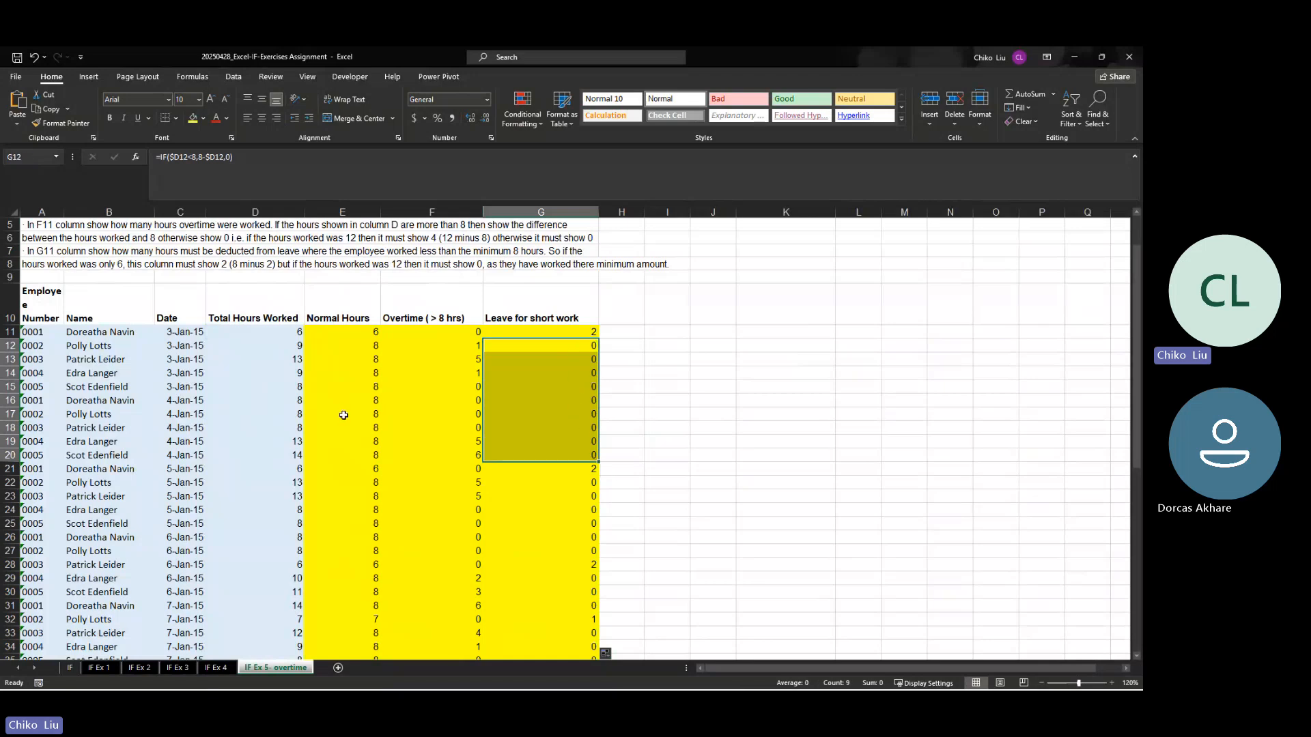
pyautogui.click(291, 414)
pyautogui.click(297, 429)
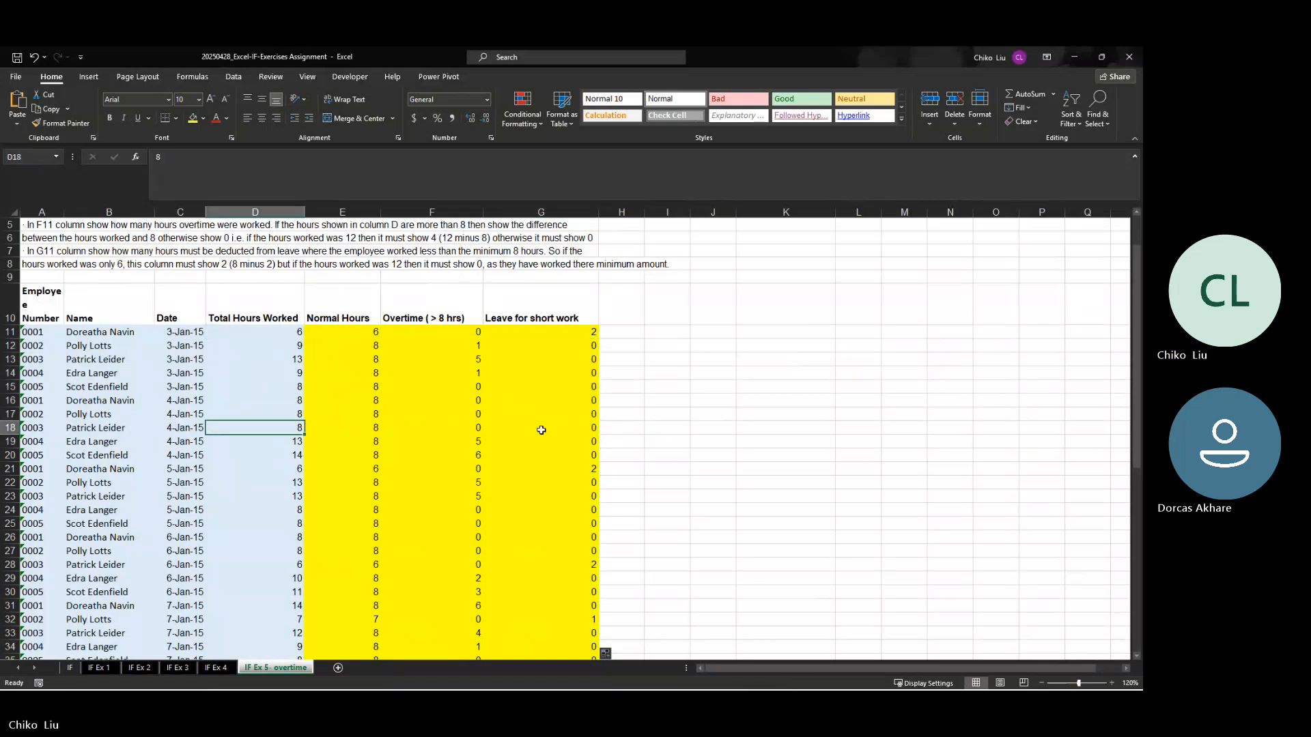
pyautogui.click(587, 470)
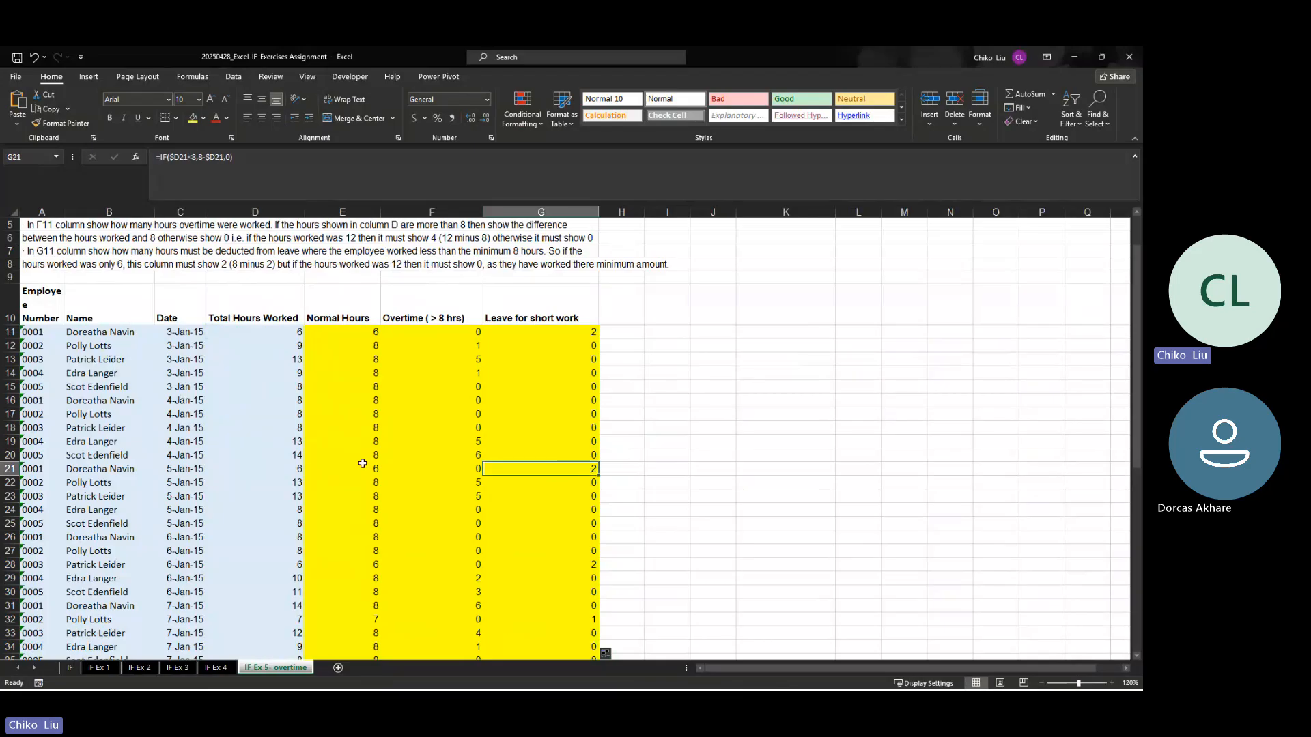
pyautogui.click(291, 466)
pyautogui.scroll(-2, 339, 503)
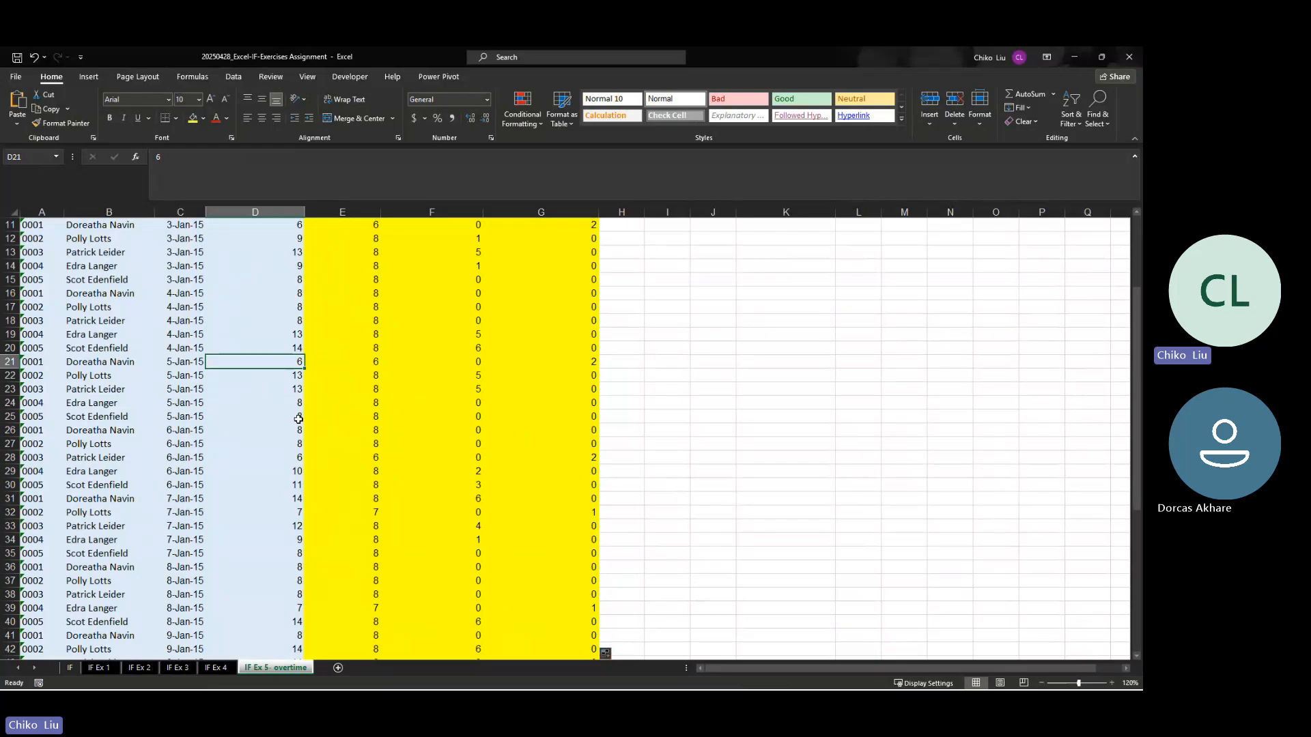
# Step: Test the formulas by setting D11's total hours worked to 4, check G11, and undo the change
pyautogui.scroll(4, 298, 418)
pyautogui.click(298, 384)
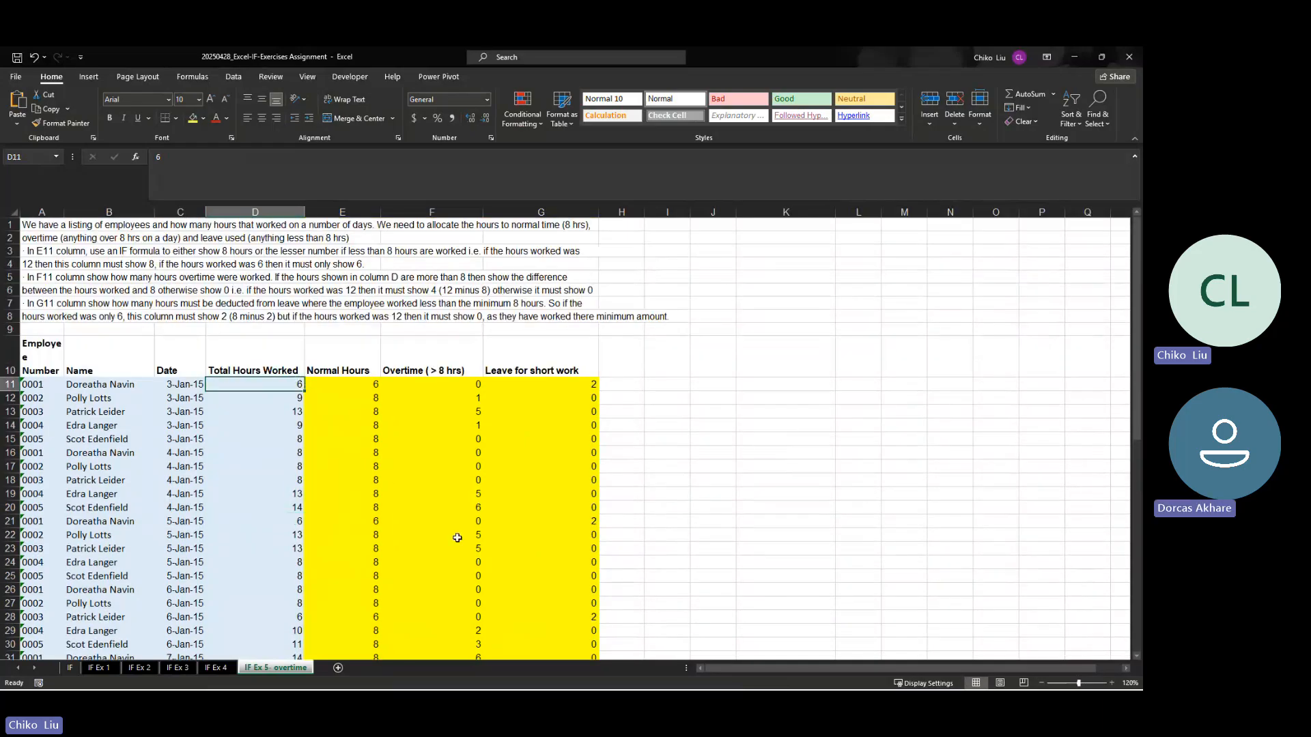
pyautogui.write('4')
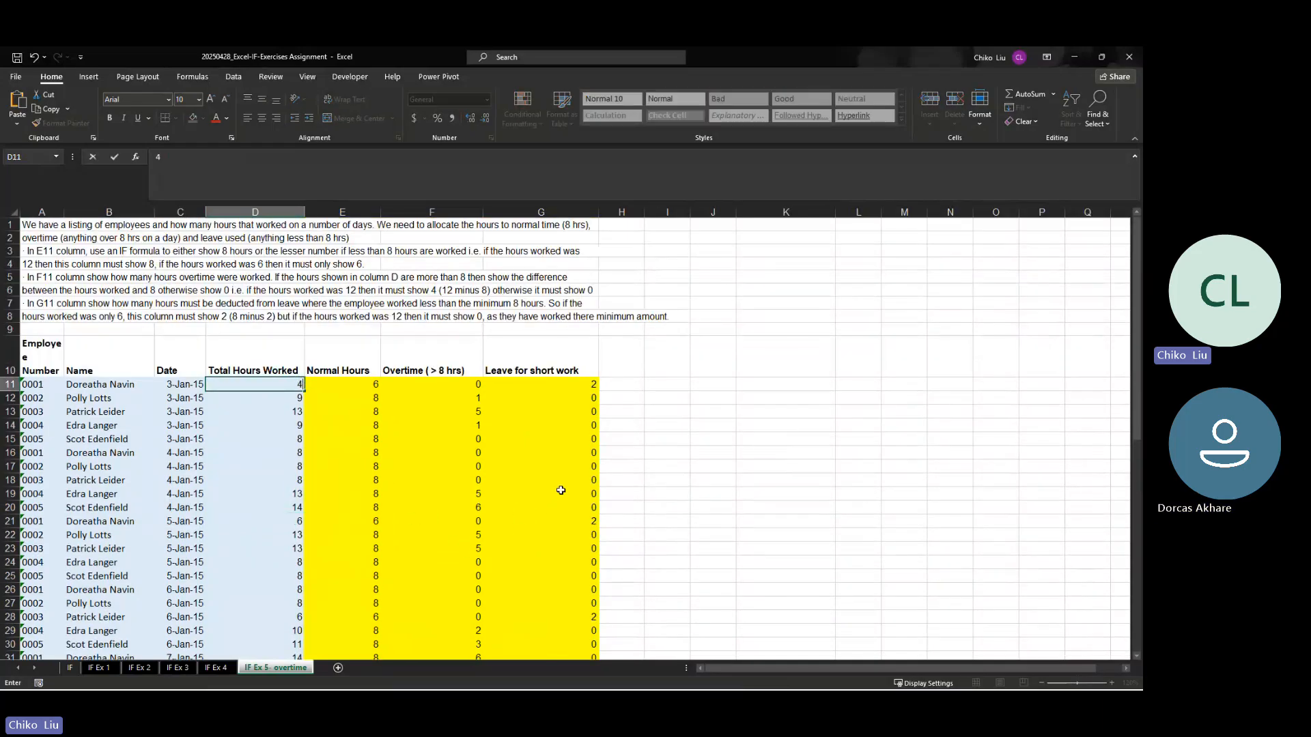
pyautogui.press('Return')
pyautogui.click(584, 386)
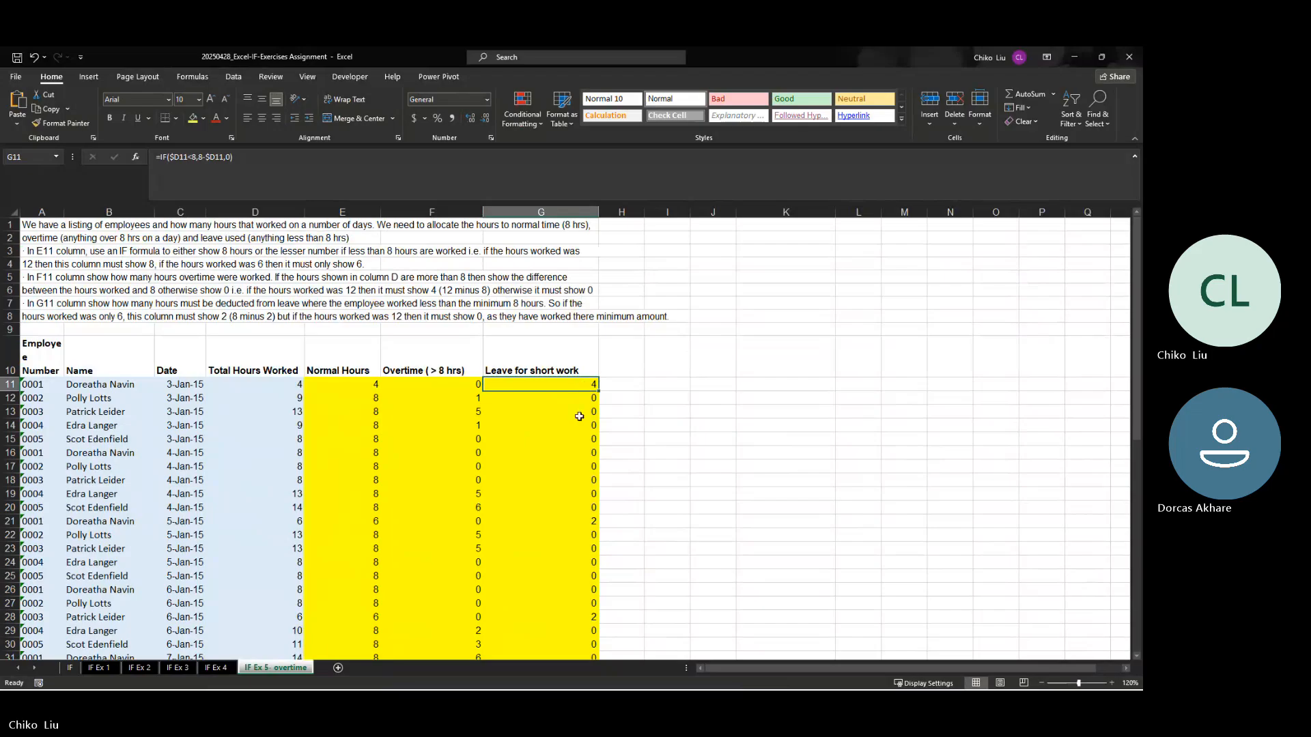
pyautogui.hotkey('ctrl', 'z')
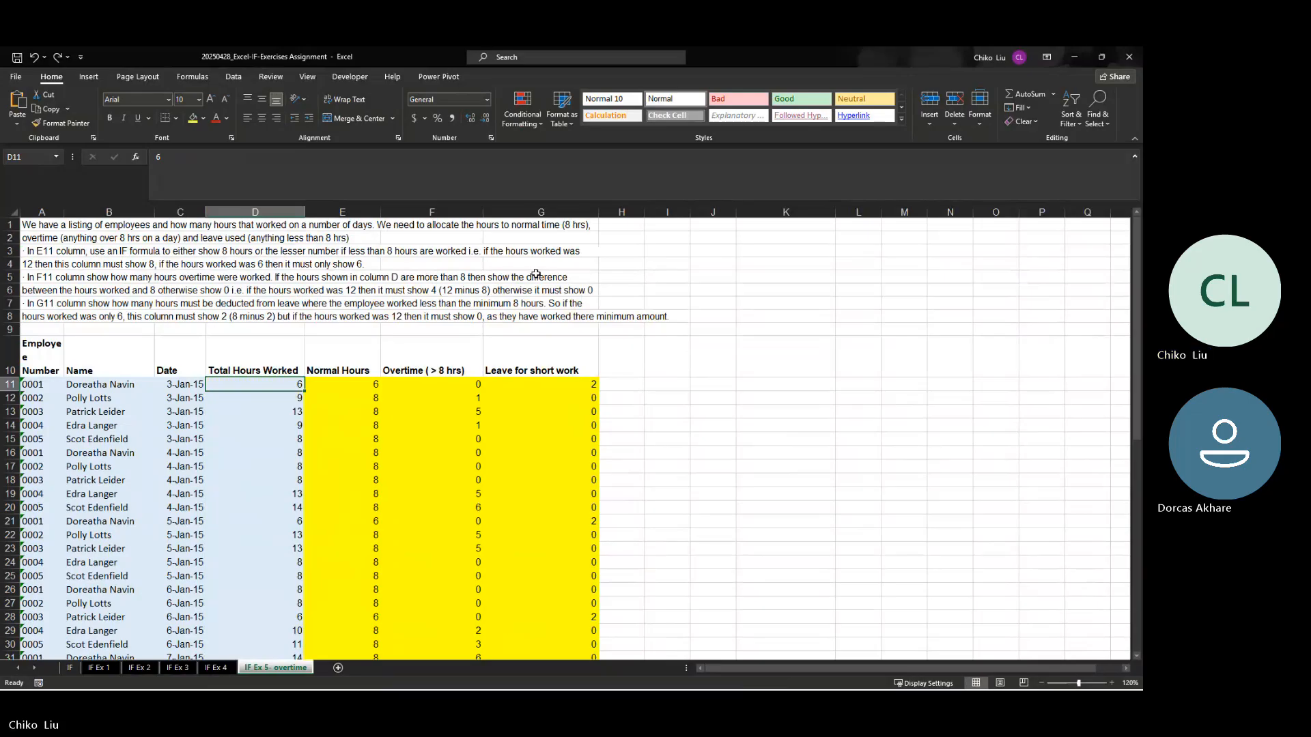
# Step: Review the filled hour columns down to the totals in row 62, comparing them with the instructions and first rows
pyautogui.scroll(-14, 442, 455)
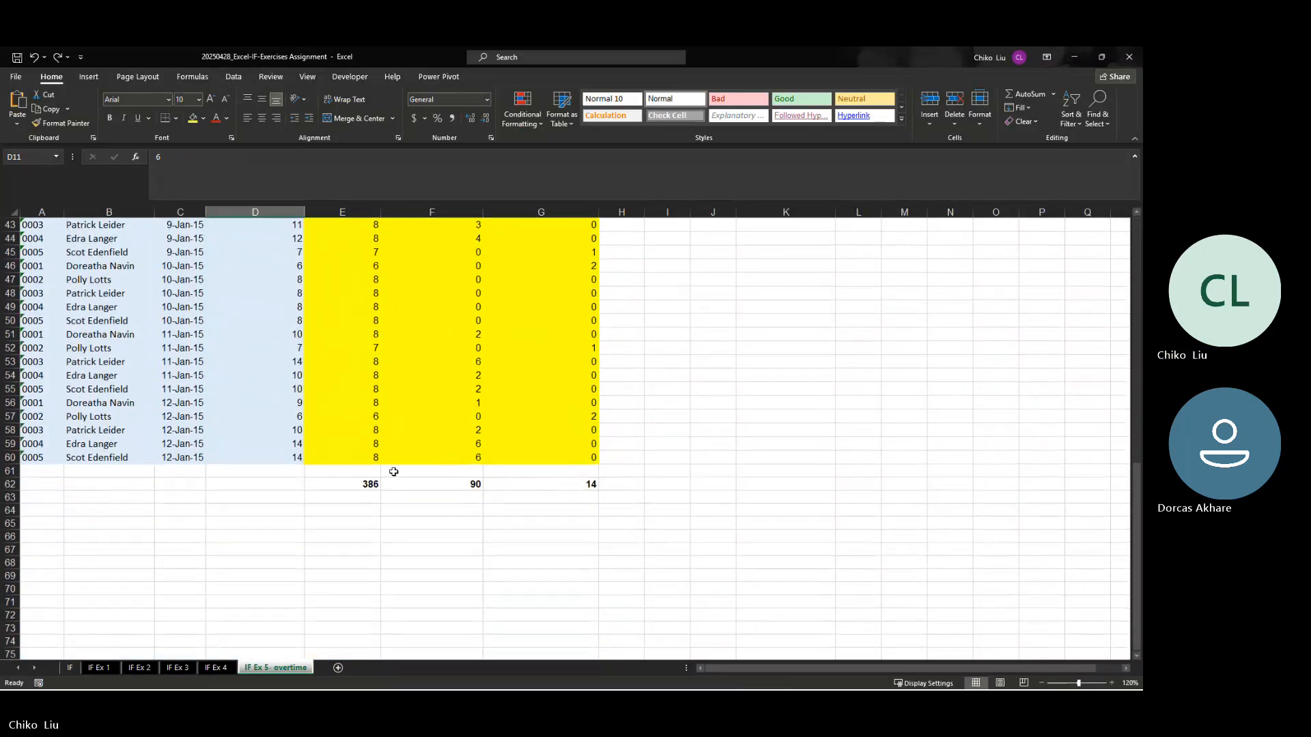
pyautogui.scroll(1, 379, 469)
pyautogui.scroll(2, 378, 470)
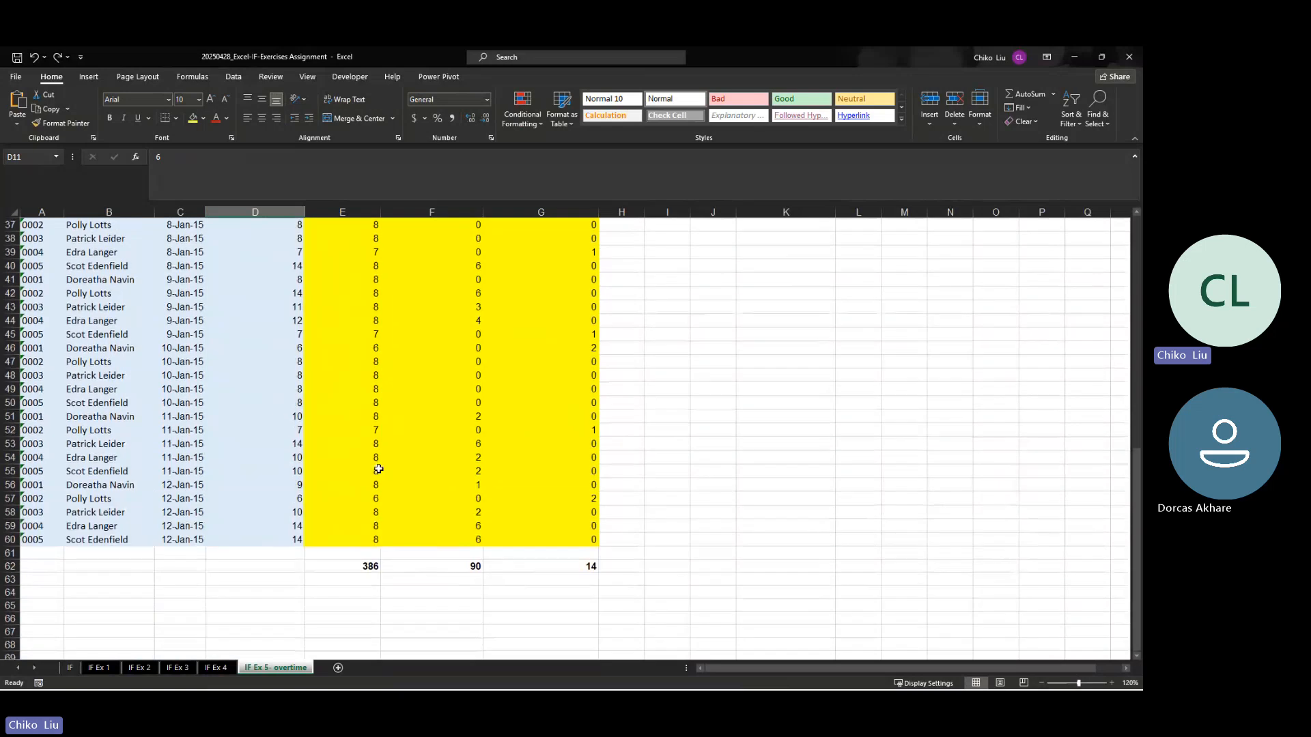
pyautogui.scroll(-20, 378, 470)
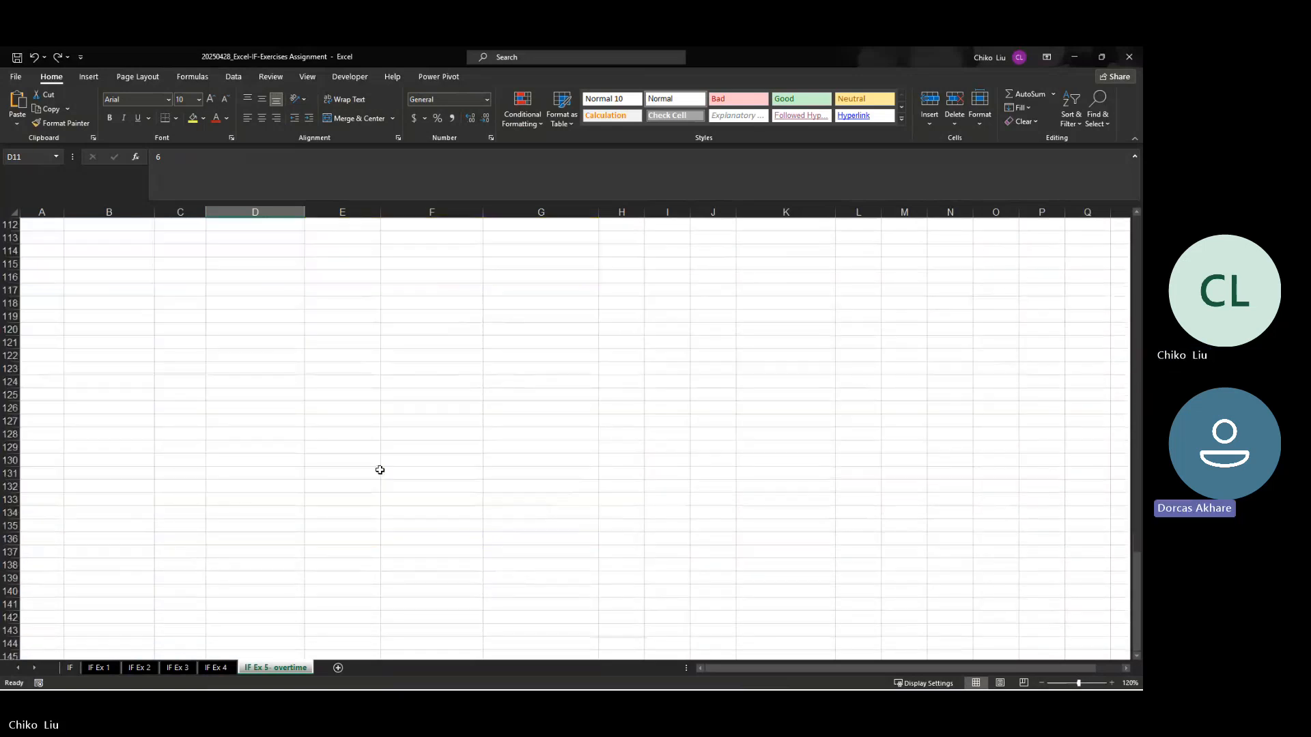
pyautogui.scroll(20, 380, 470)
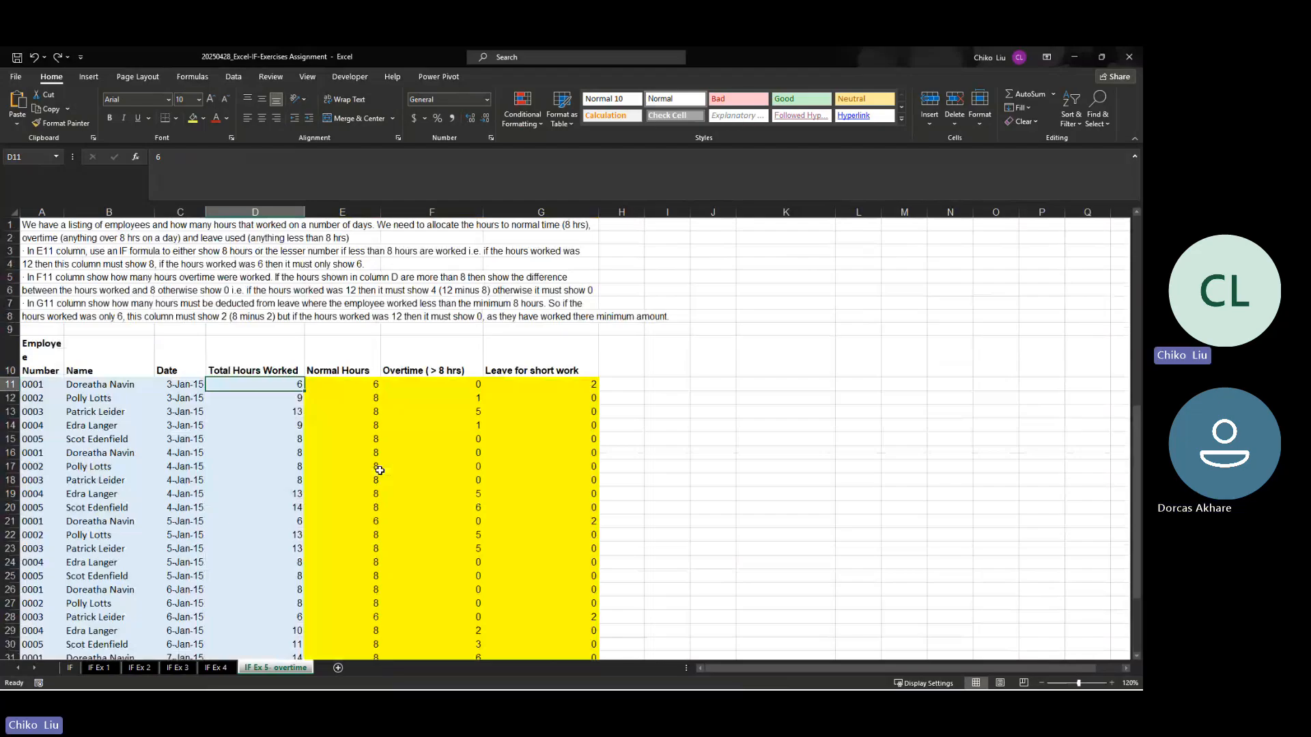
pyautogui.scroll(-2, 1125, 503)
pyautogui.scroll(-5, 1126, 503)
pyautogui.scroll(-3, 1125, 503)
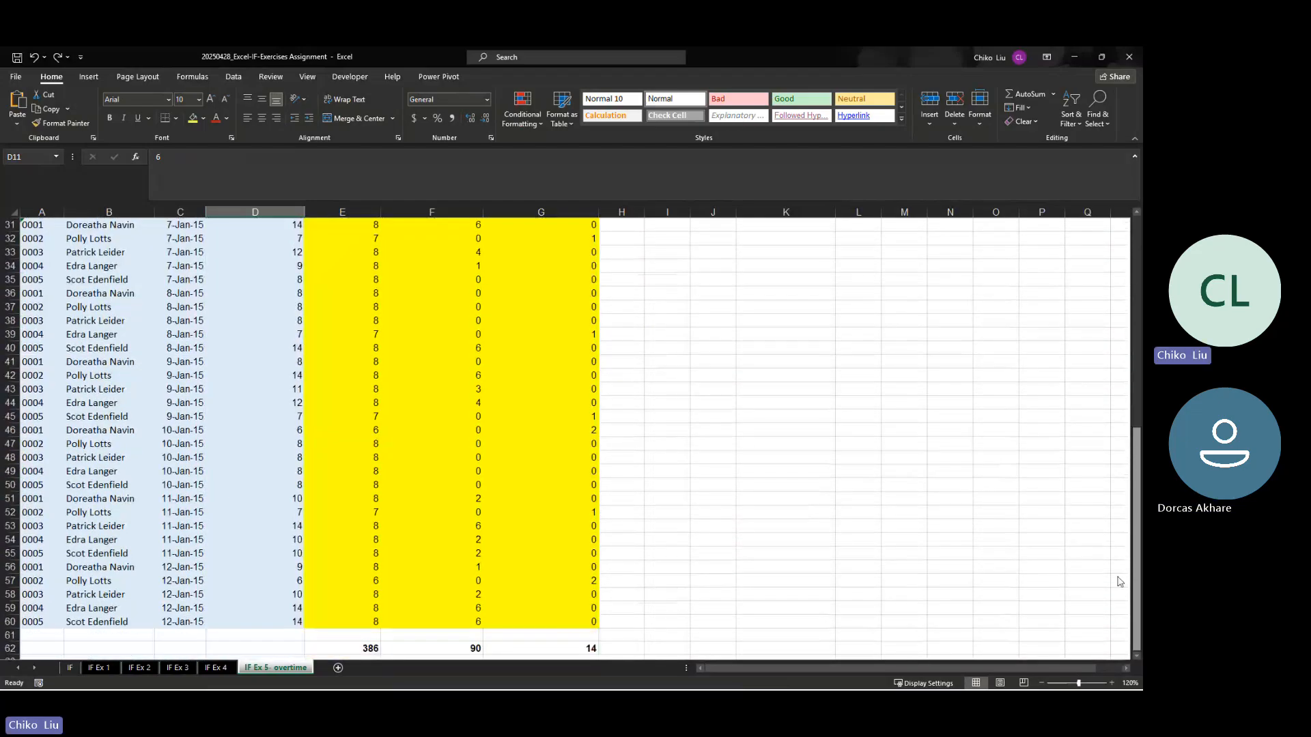
pyautogui.scroll(3, 1116, 579)
pyautogui.scroll(5, 1121, 374)
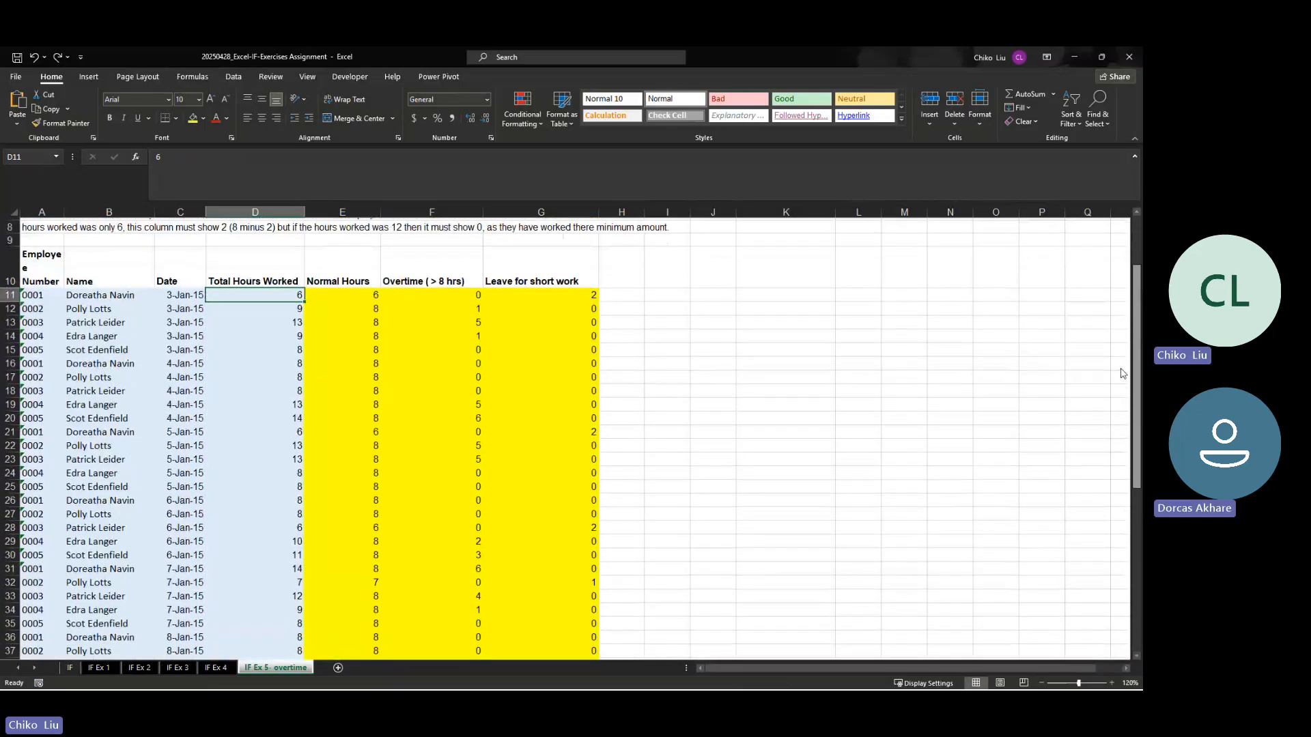
pyautogui.scroll(-8, 1122, 471)
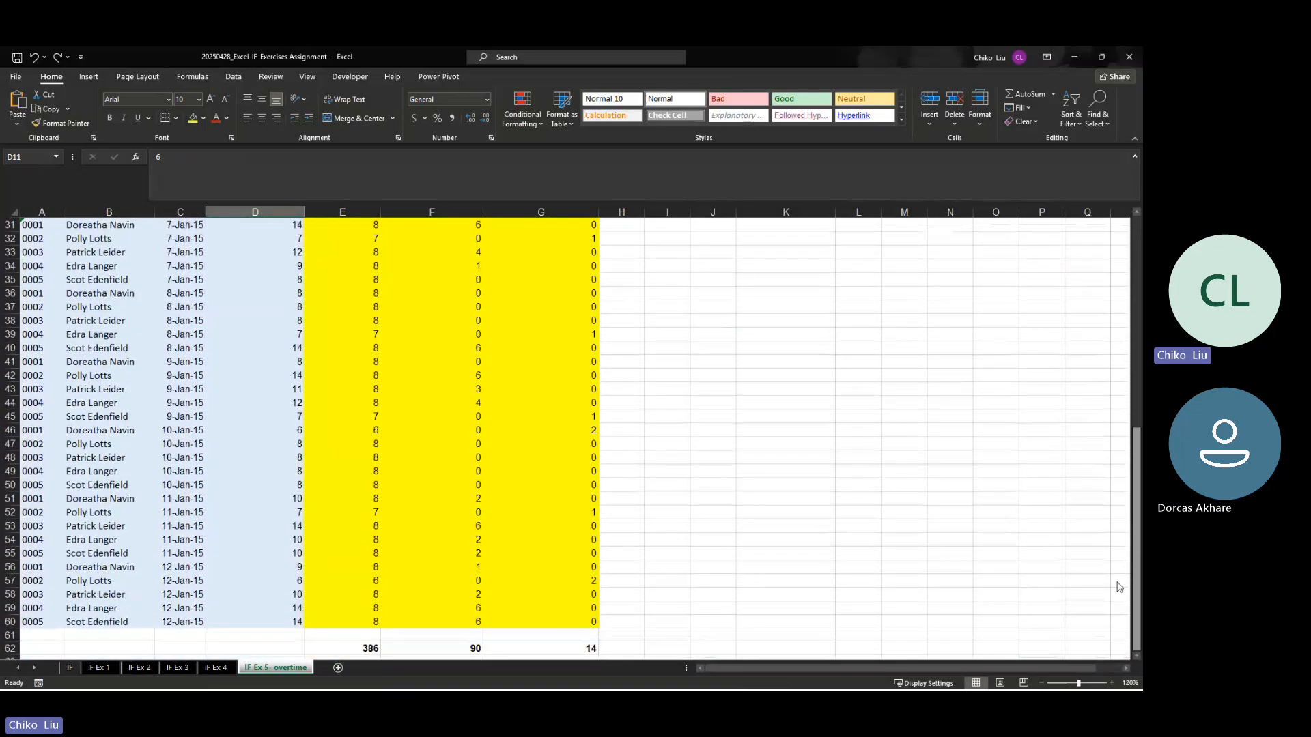
pyautogui.scroll(9, 1119, 587)
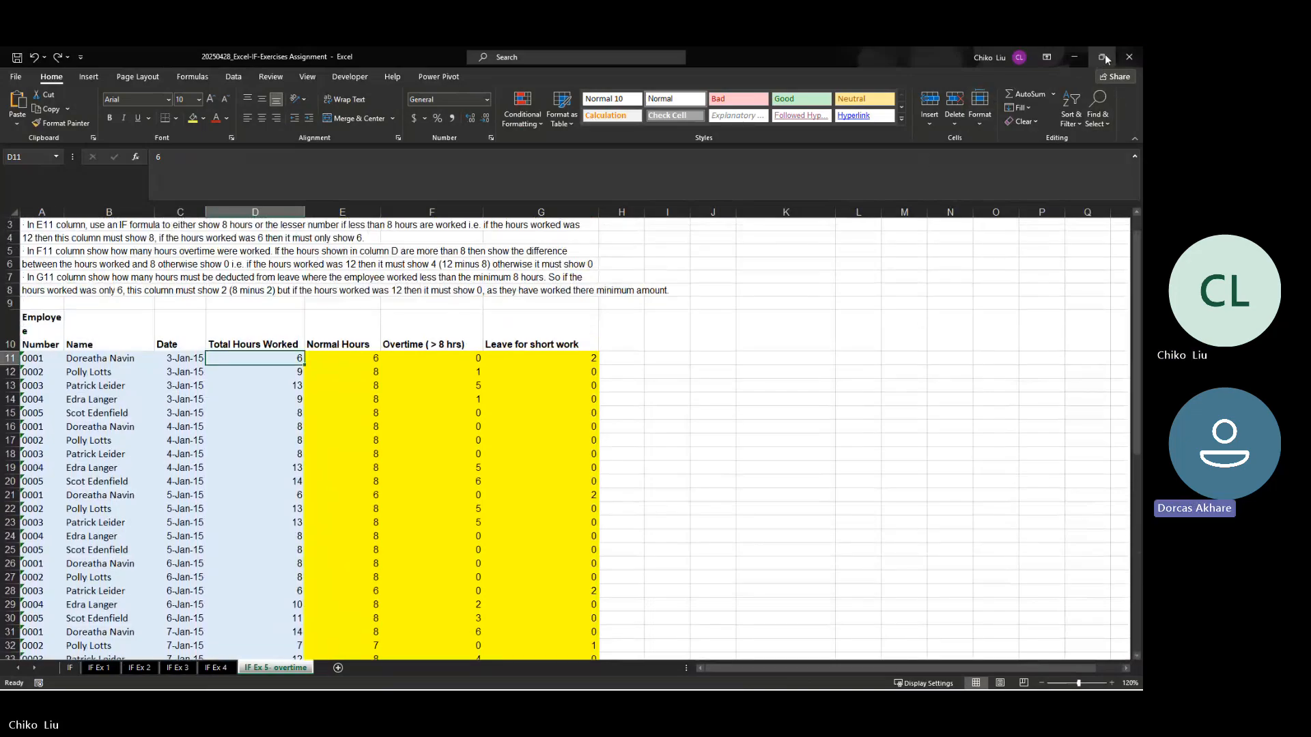
# Step: Save and close the IF exercises assignment workbook, and close the COUNTIFS workbook
pyautogui.click(1139, 52)
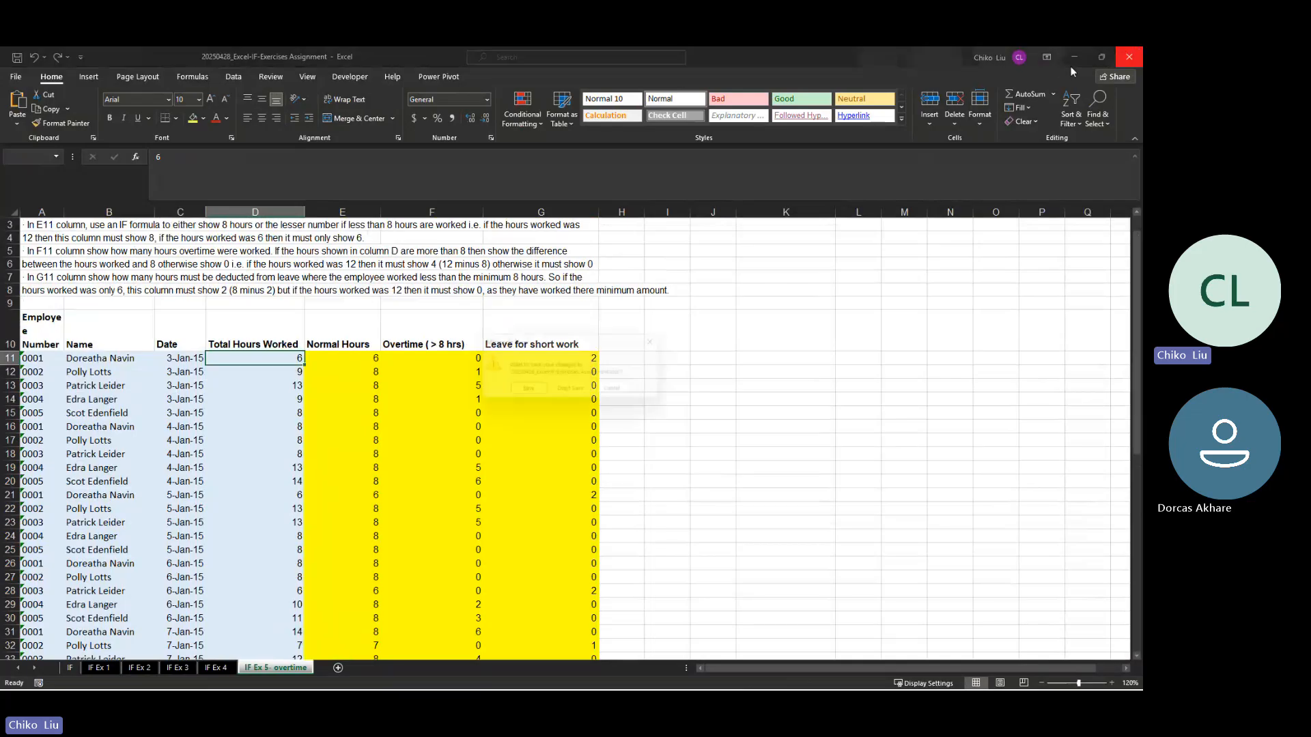
pyautogui.click(524, 390)
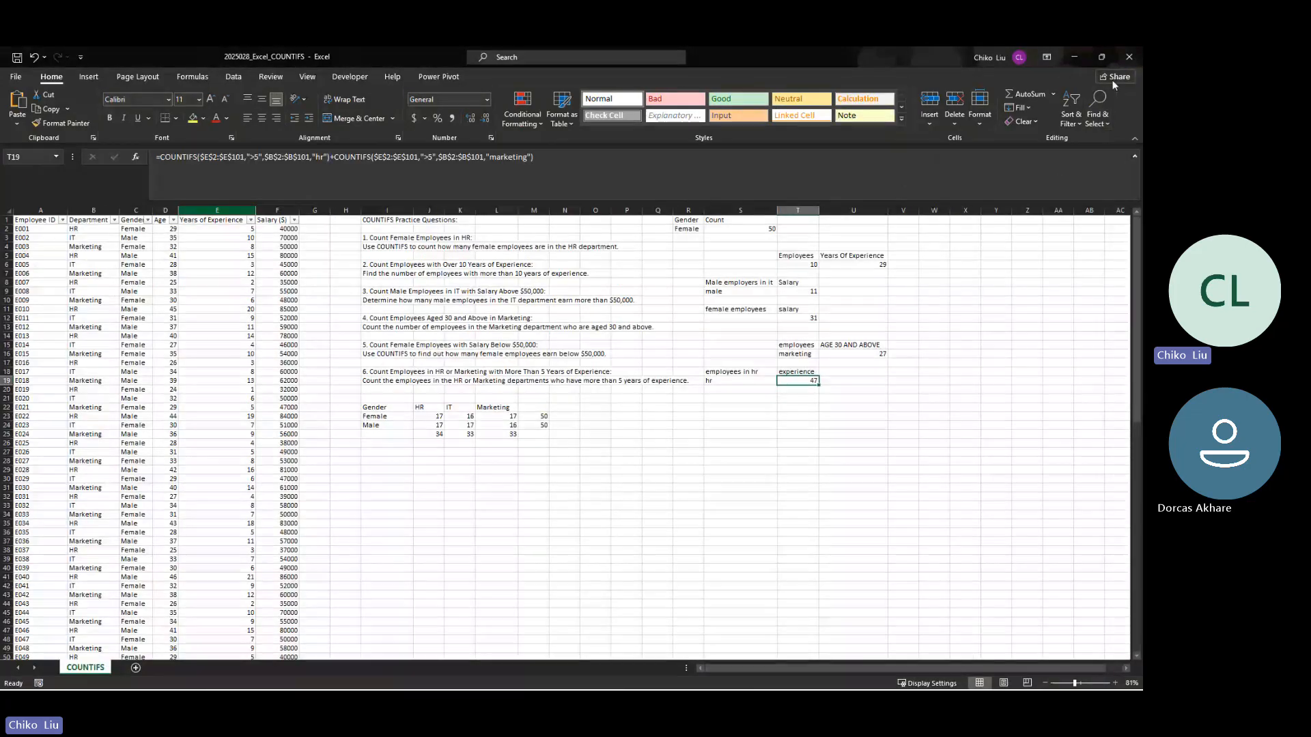
pyautogui.click(1130, 57)
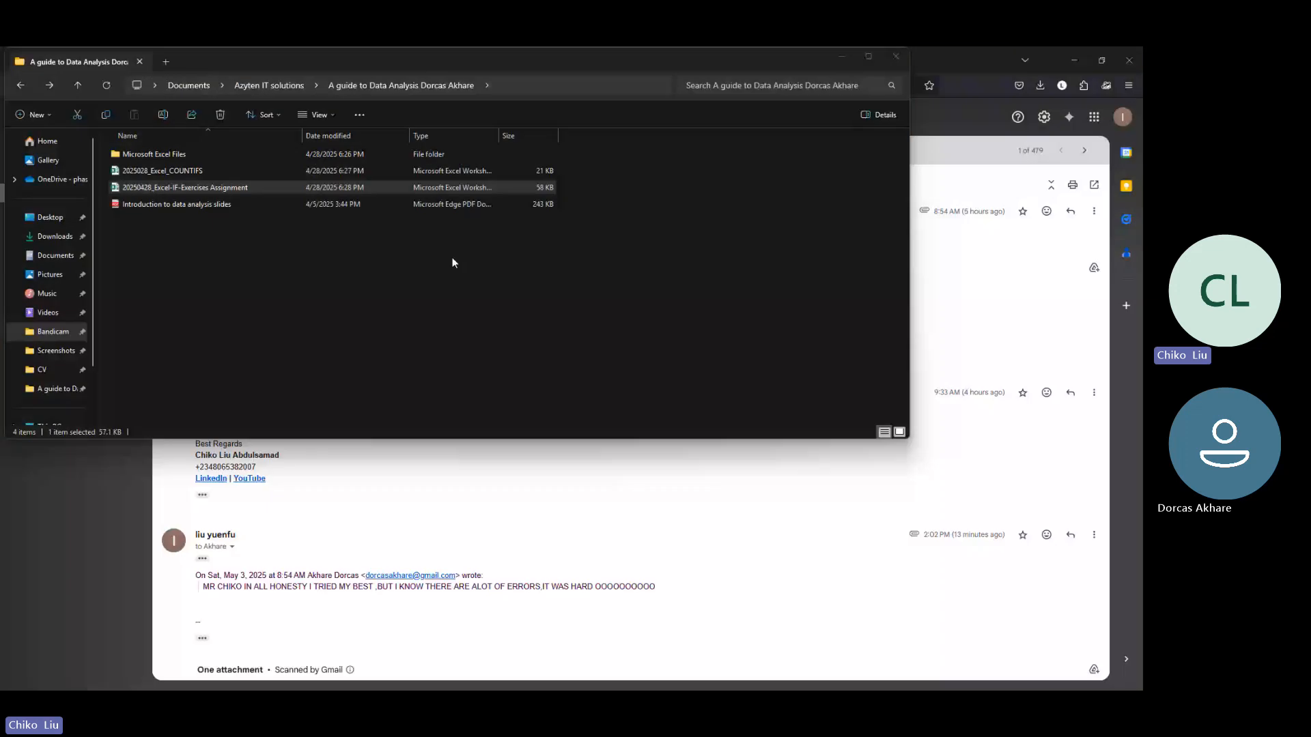
# Step: Switch to Gmail and start a reply with a file attachment at the end of the ASSIGNMENT thread
pyautogui.click(405, 531)
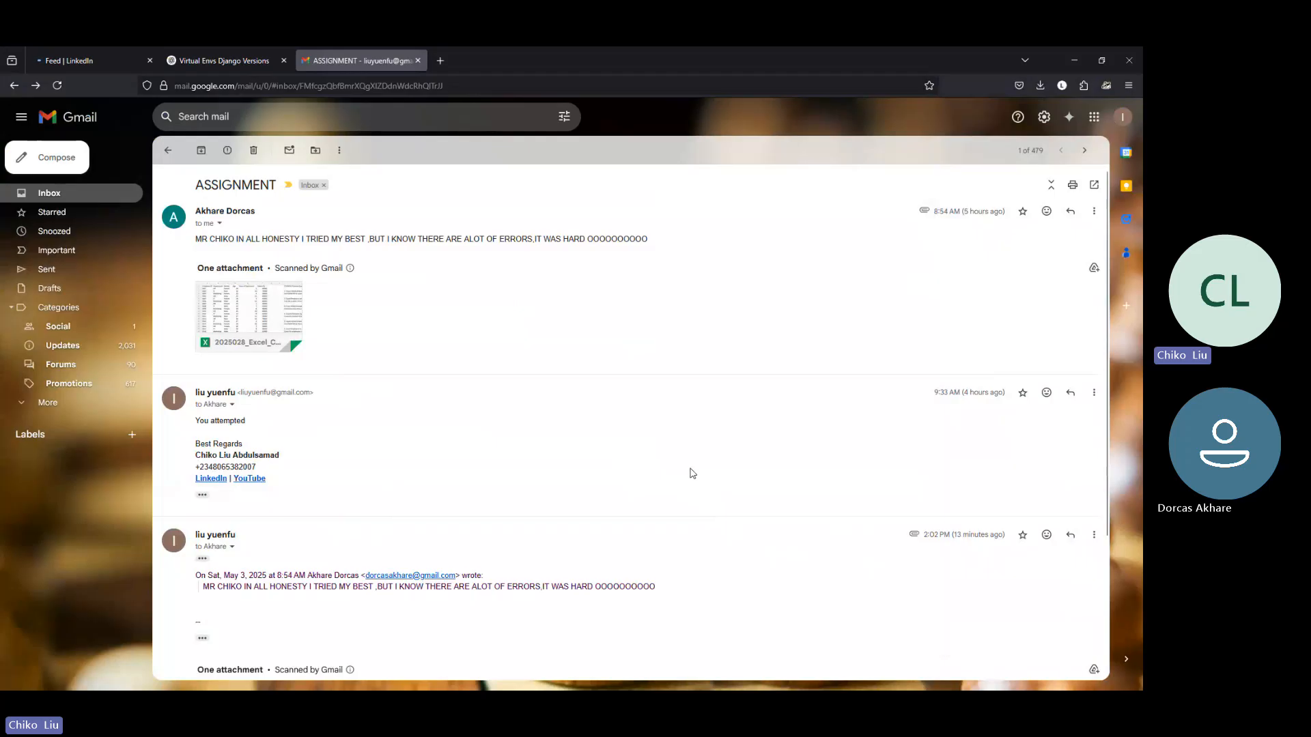
pyautogui.scroll(-3, 692, 473)
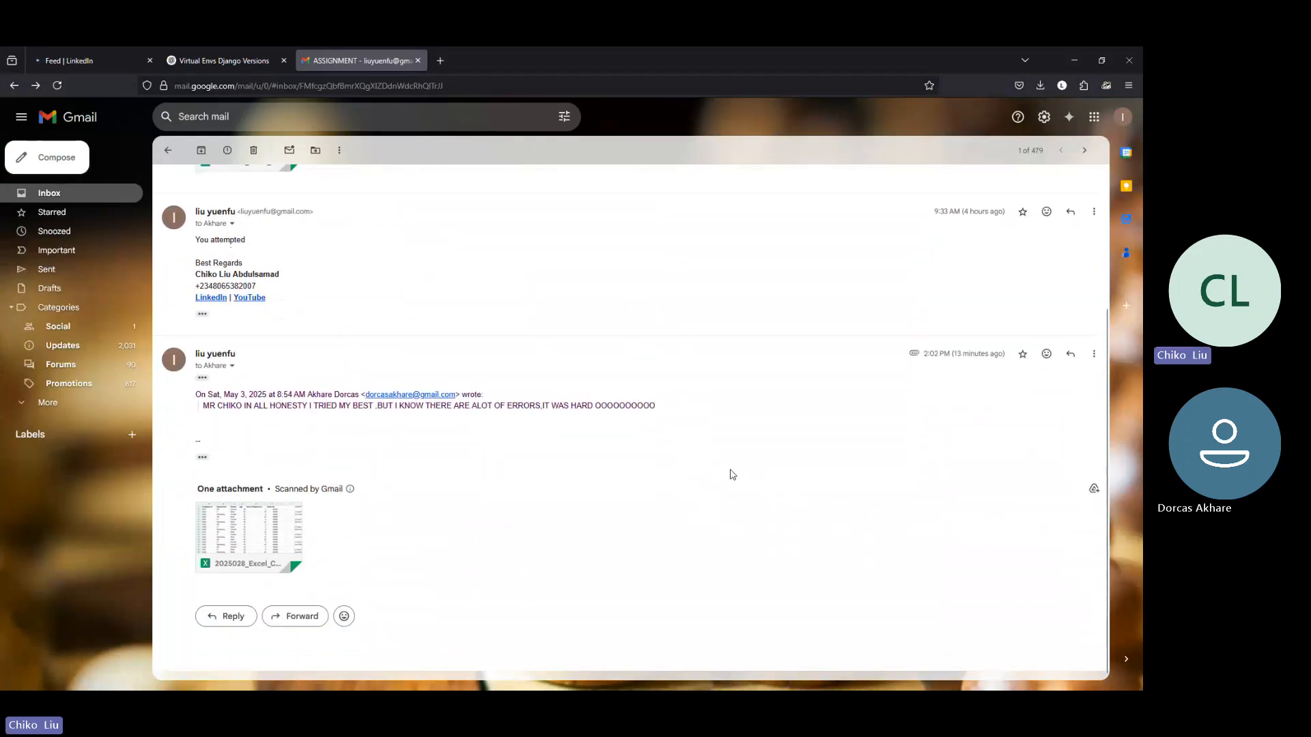
pyautogui.moveTo(271, 546)
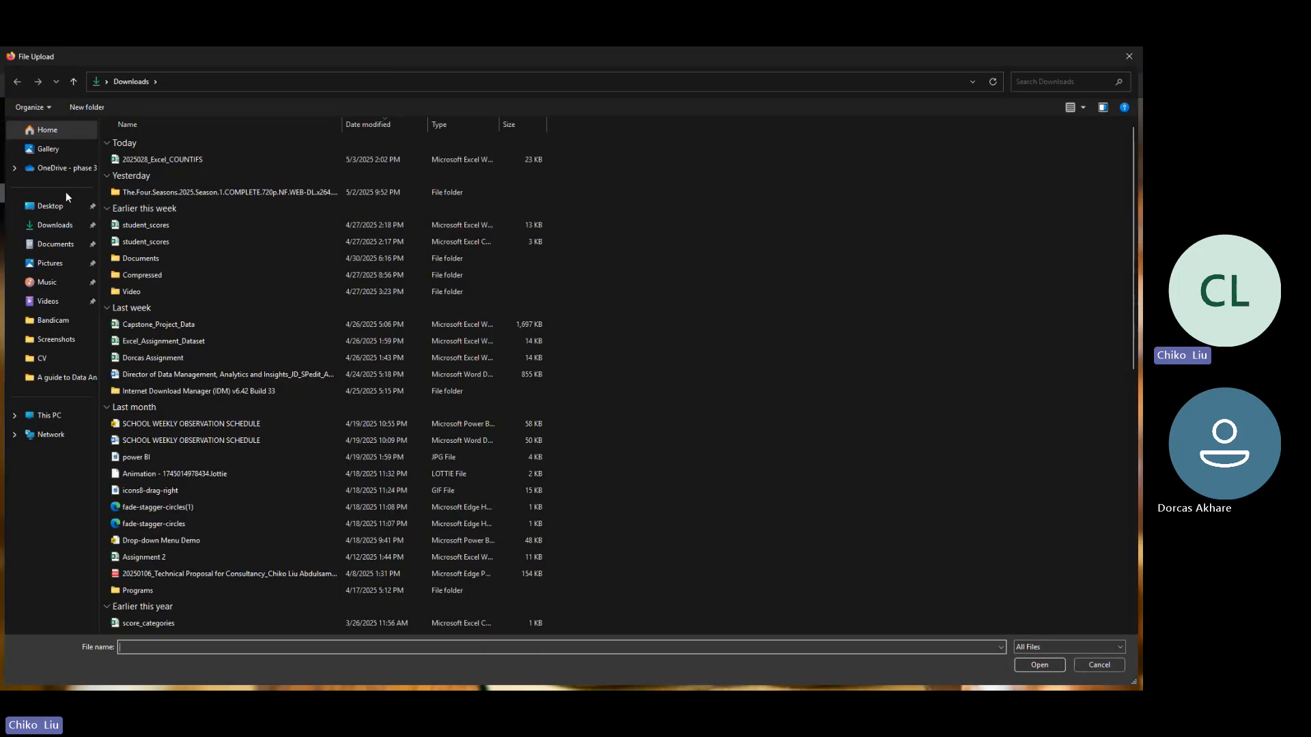
# Step: Attach 20250428_Excel-IF-Exercises Assignment from the data analysis guide folder in Documents > Azyten IT solutions, and send the reply
pyautogui.click(56, 244)
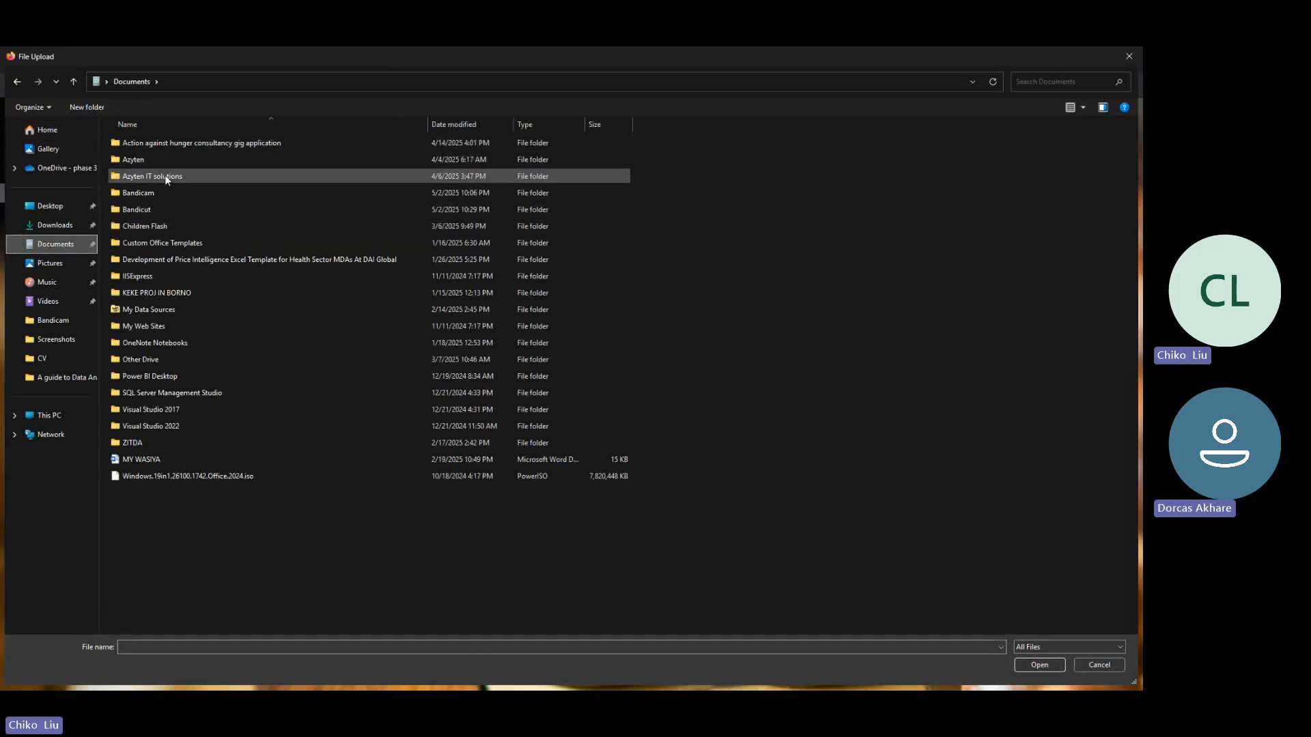
pyautogui.click(168, 176)
pyautogui.doubleClick(167, 177)
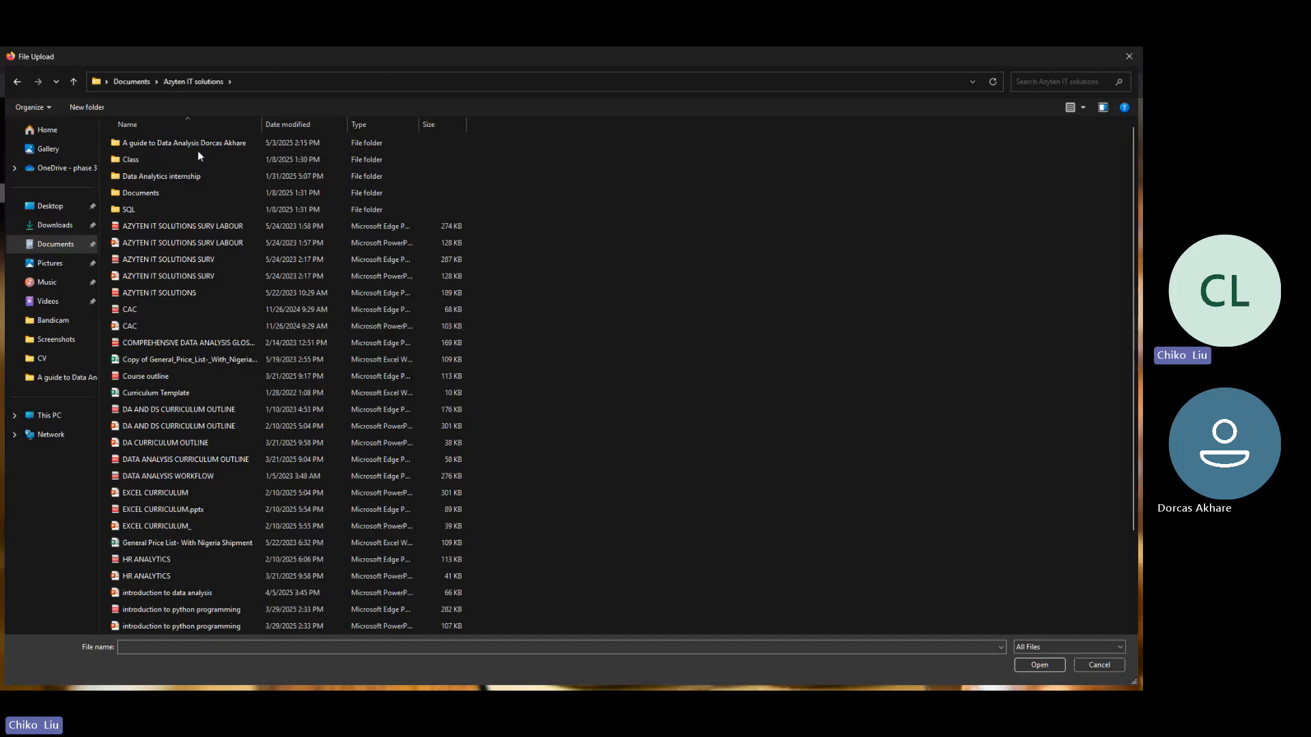
pyautogui.doubleClick(198, 148)
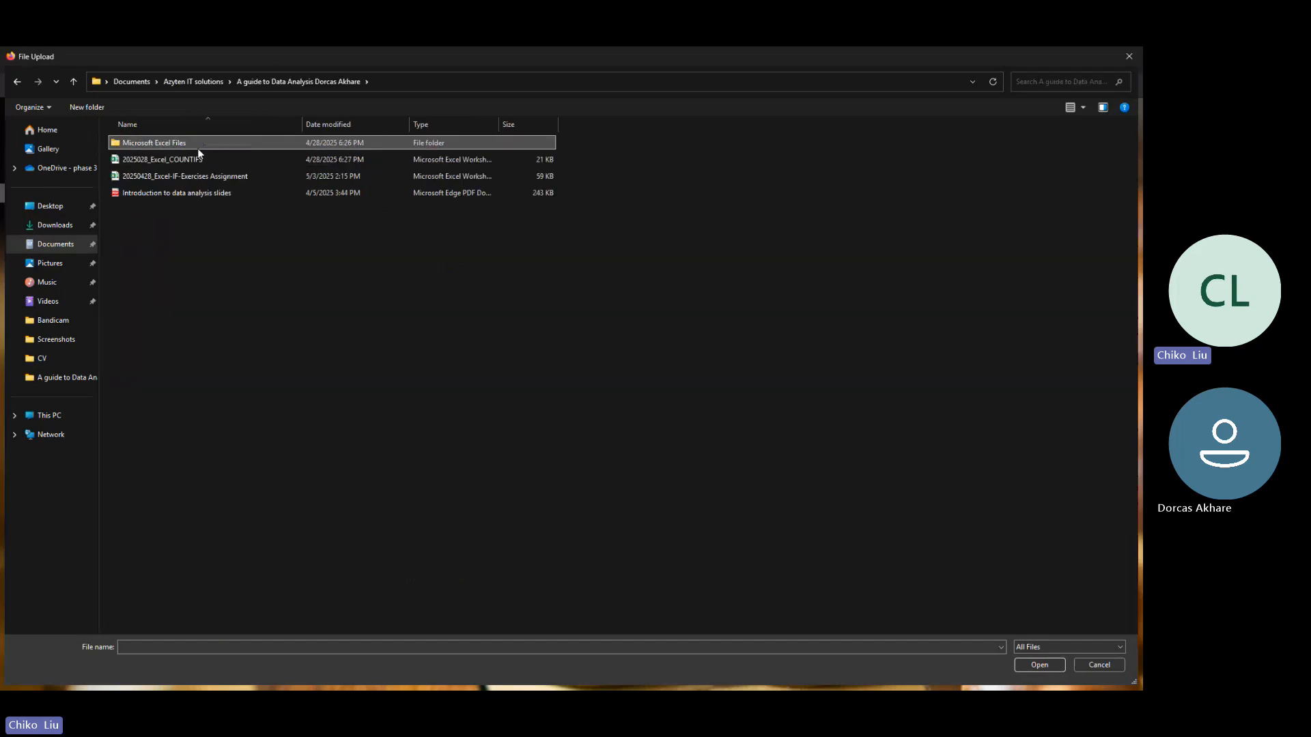
pyautogui.doubleClick(227, 176)
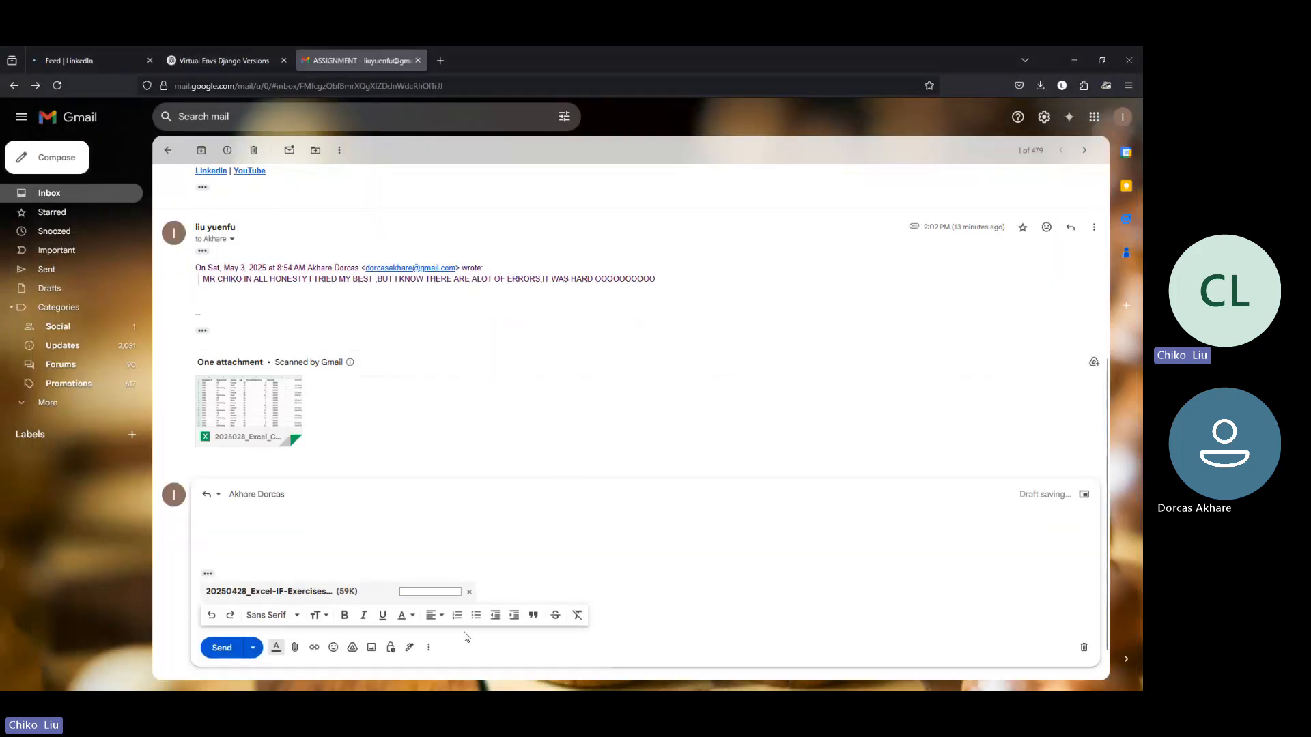
pyautogui.click(221, 648)
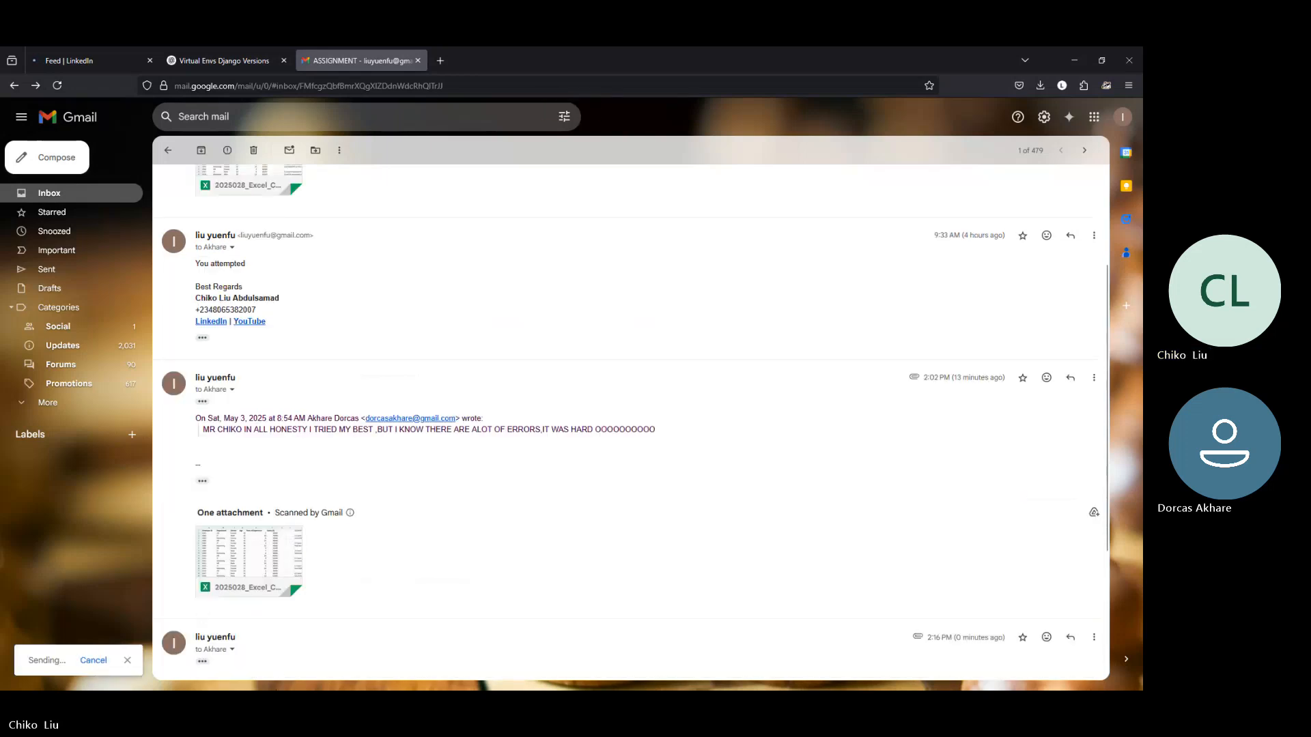
# Step: Switch to File Explorer and open the PHASE 3 EXCEL TRAINING folder inside P3TECH DOCUMENTS on the phase 3 telecom OneDrive
pyautogui.click(455, 678)
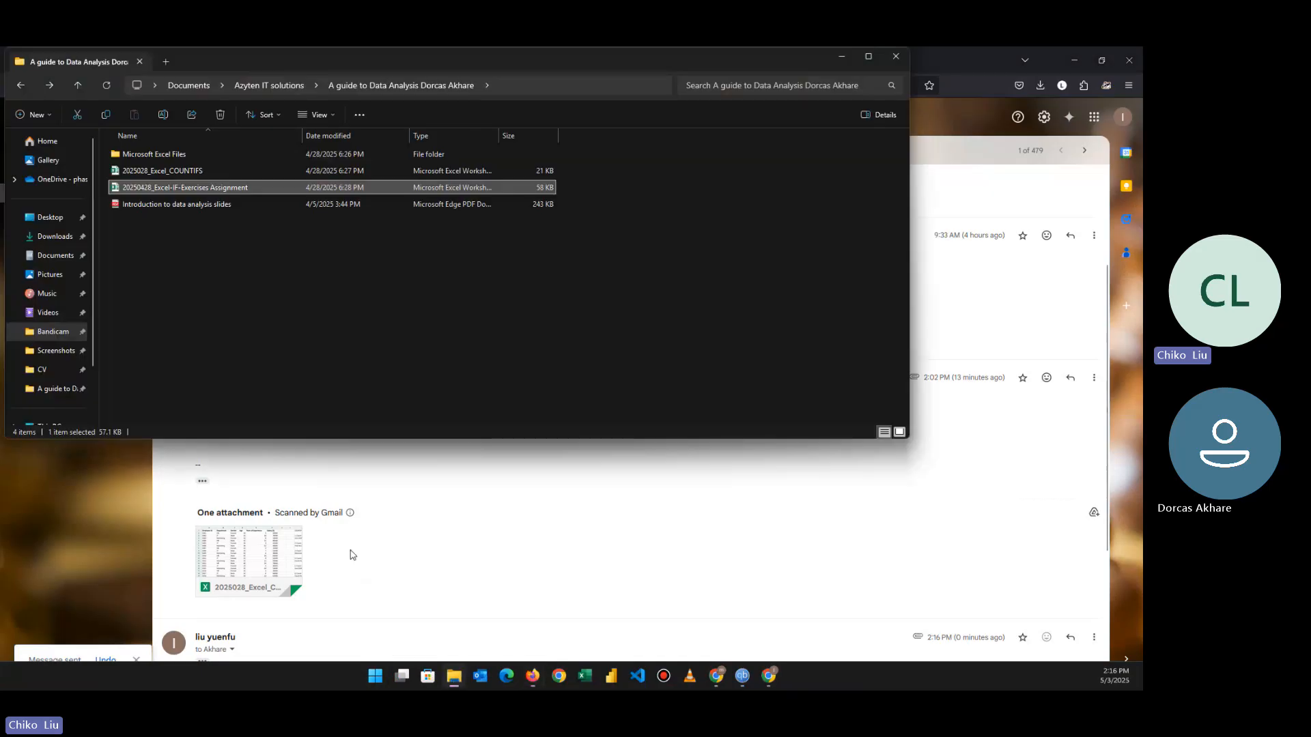
pyautogui.click(60, 179)
pyautogui.click(174, 228)
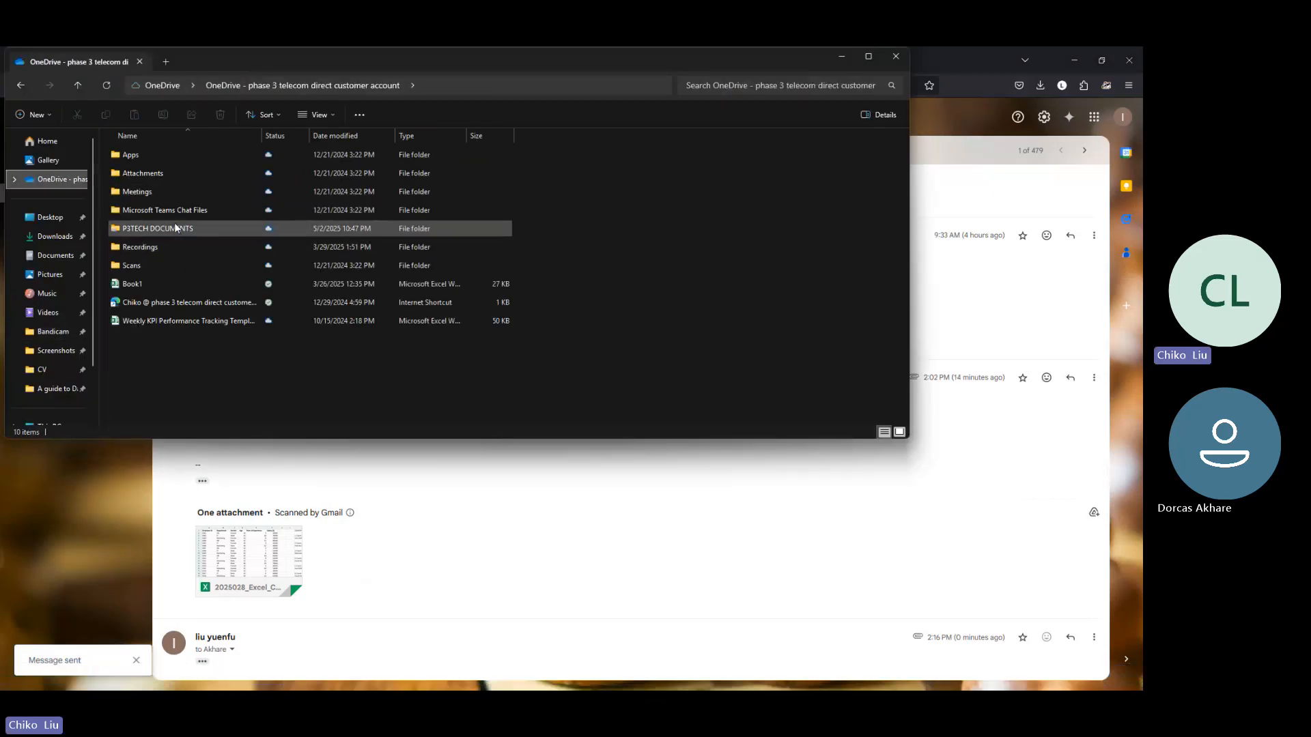
pyautogui.doubleClick(174, 226)
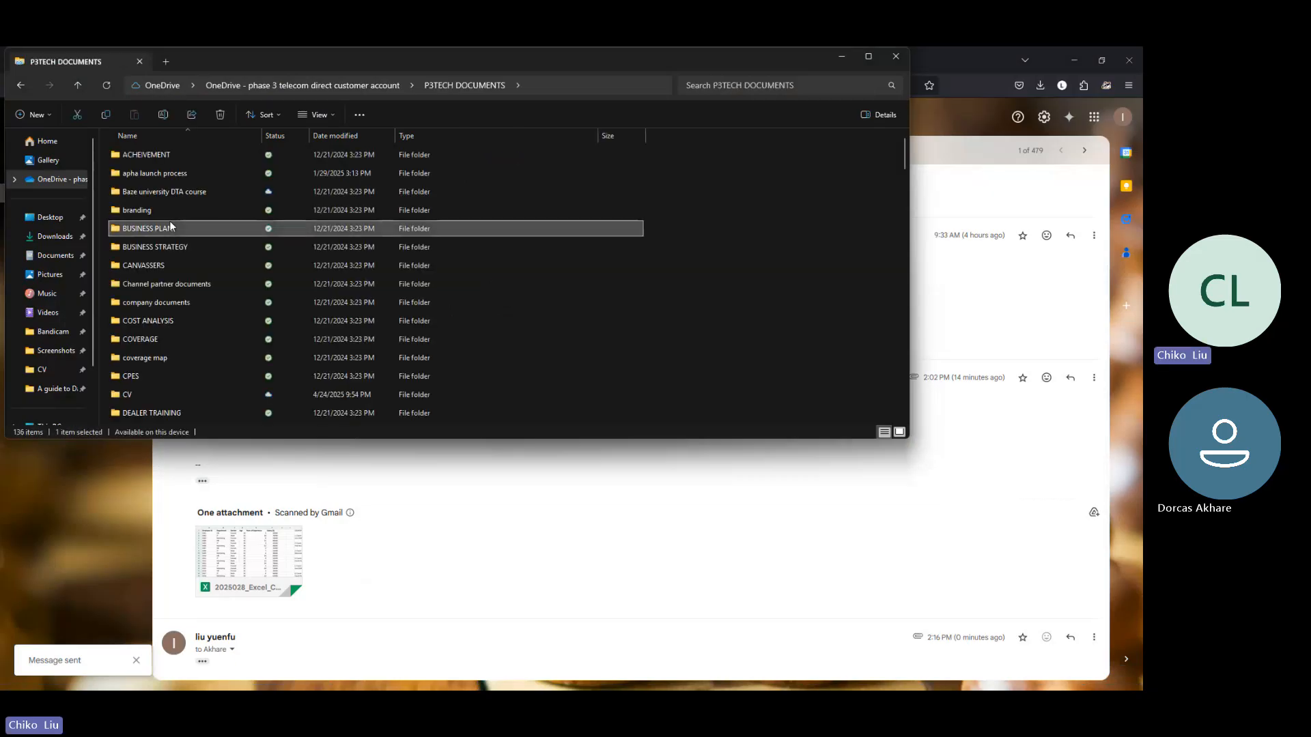
pyautogui.press('p')
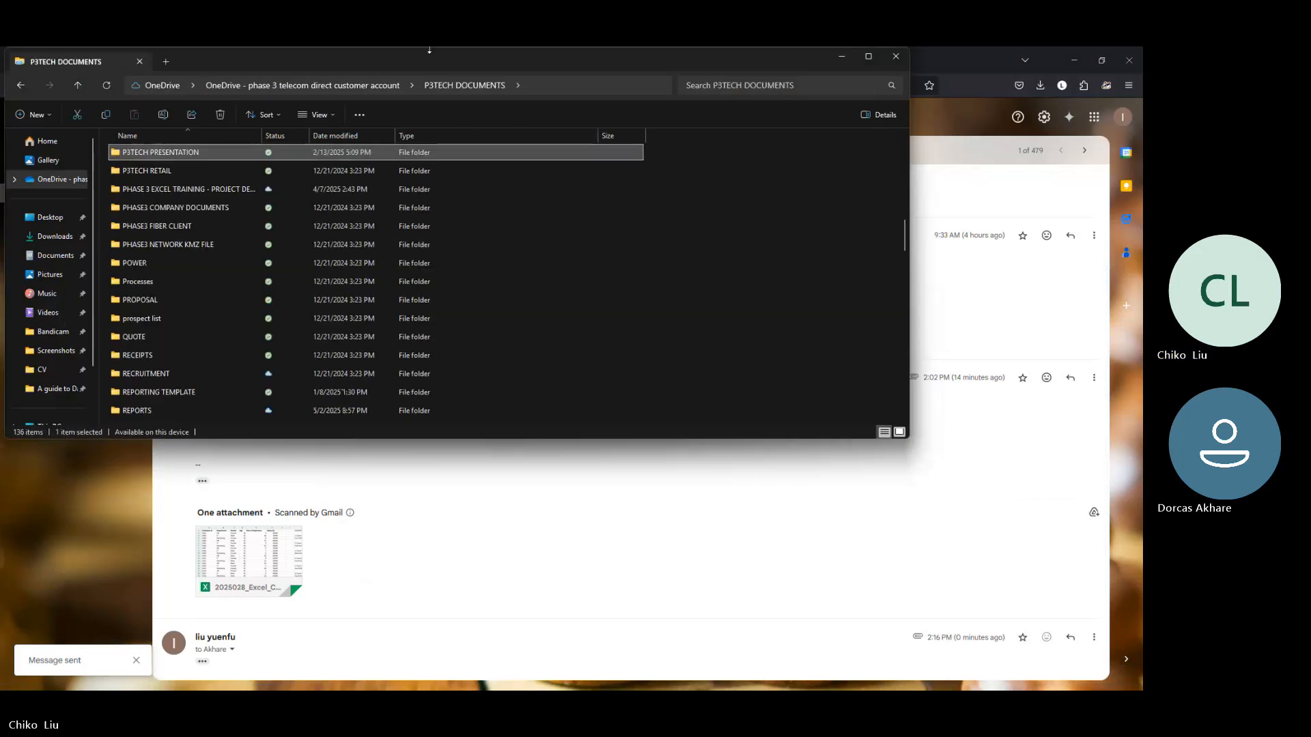
pyautogui.click(230, 190)
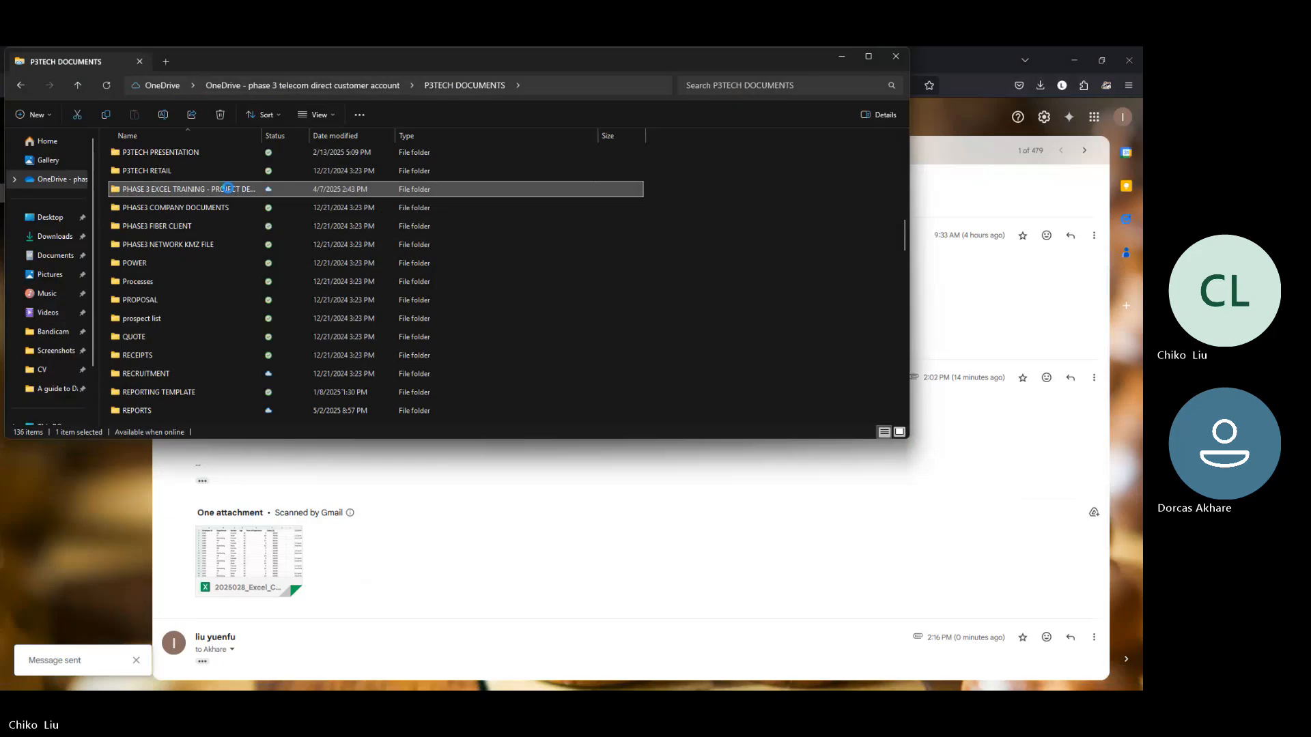
pyautogui.doubleClick(228, 189)
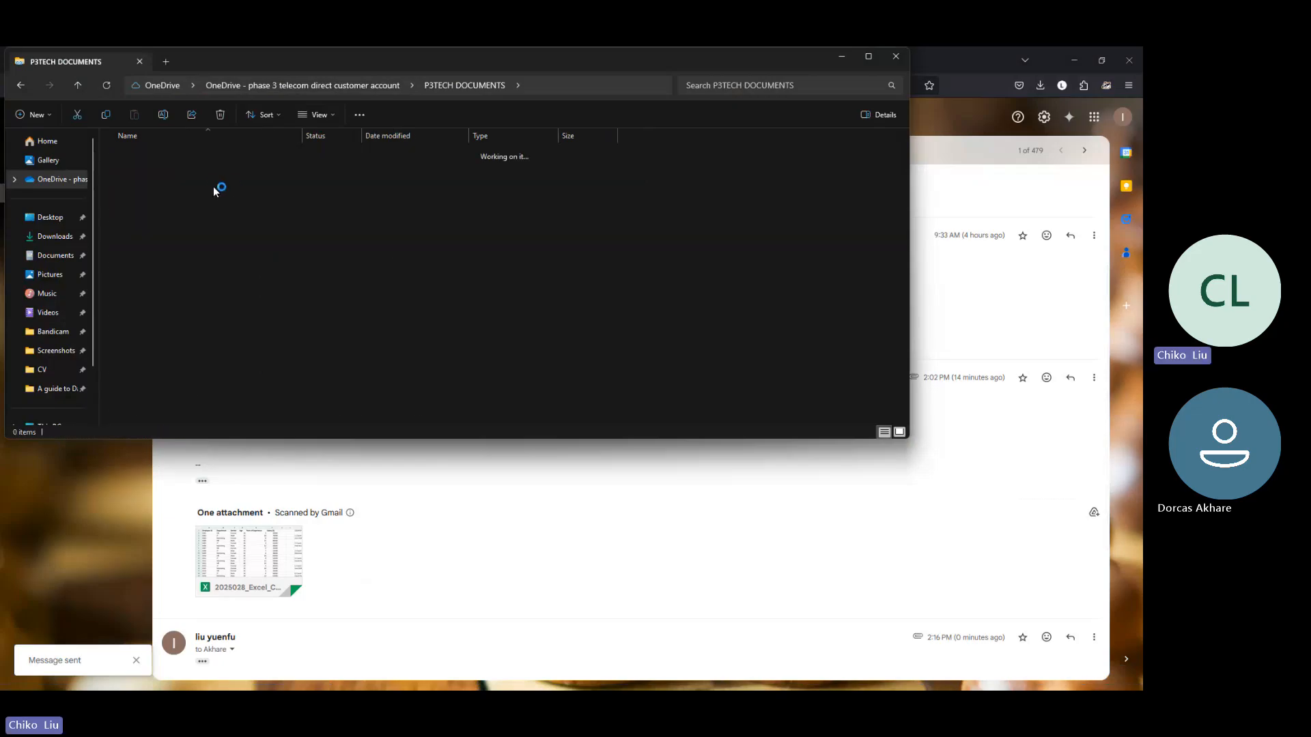
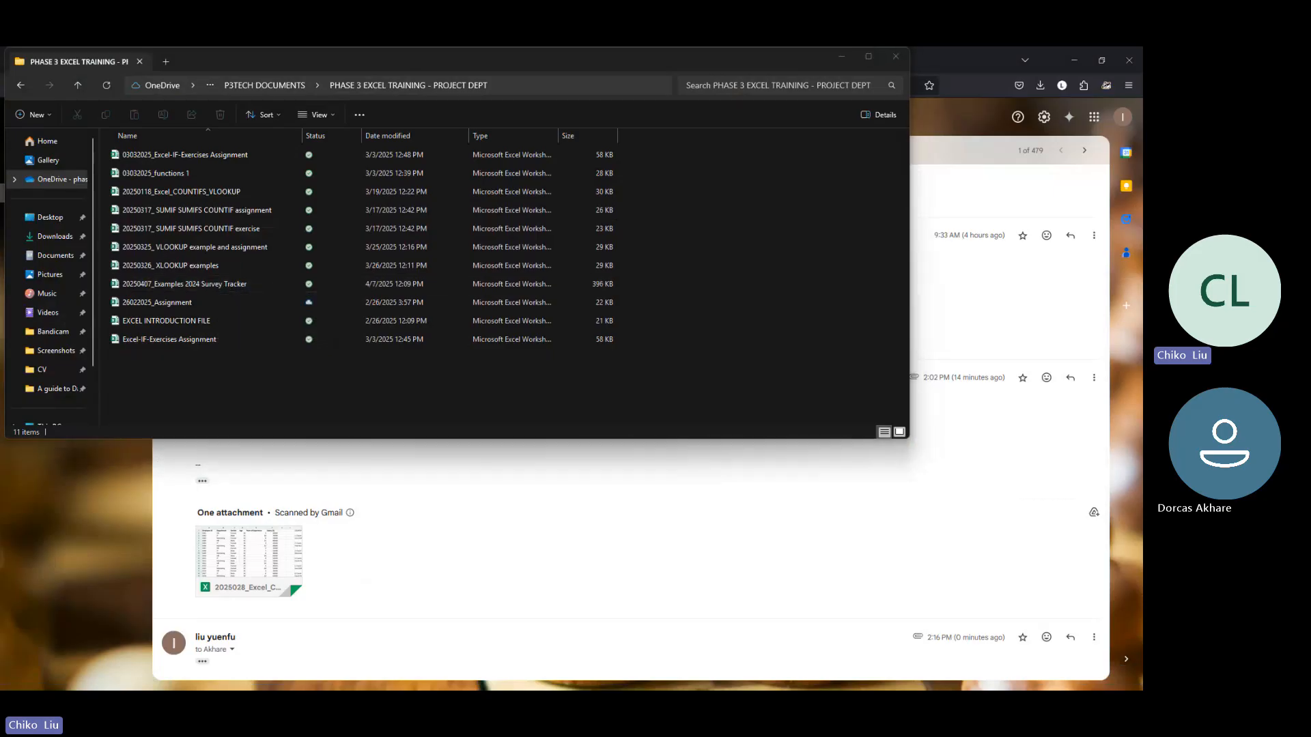
# Step: Switch to the ChatGPT page in the browser and start a new chat
pyautogui.click(394, 647)
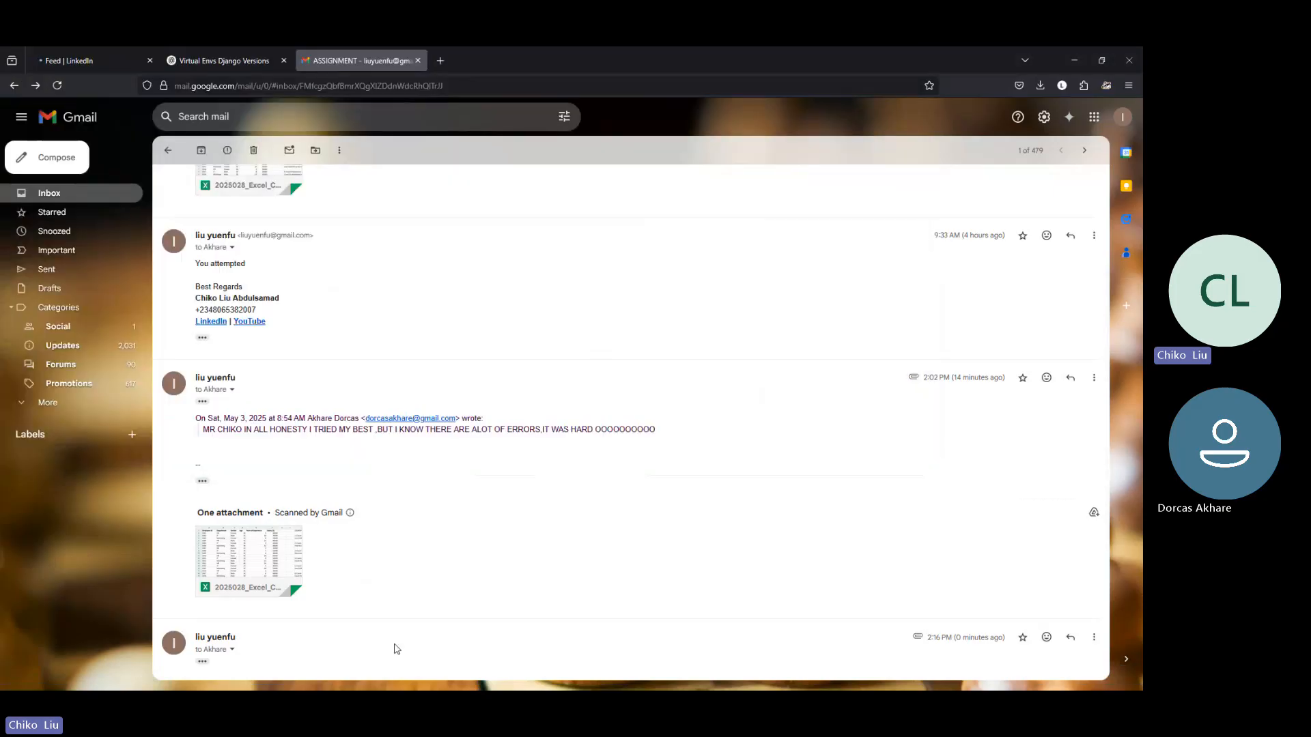
pyautogui.click(252, 59)
pyautogui.click(135, 116)
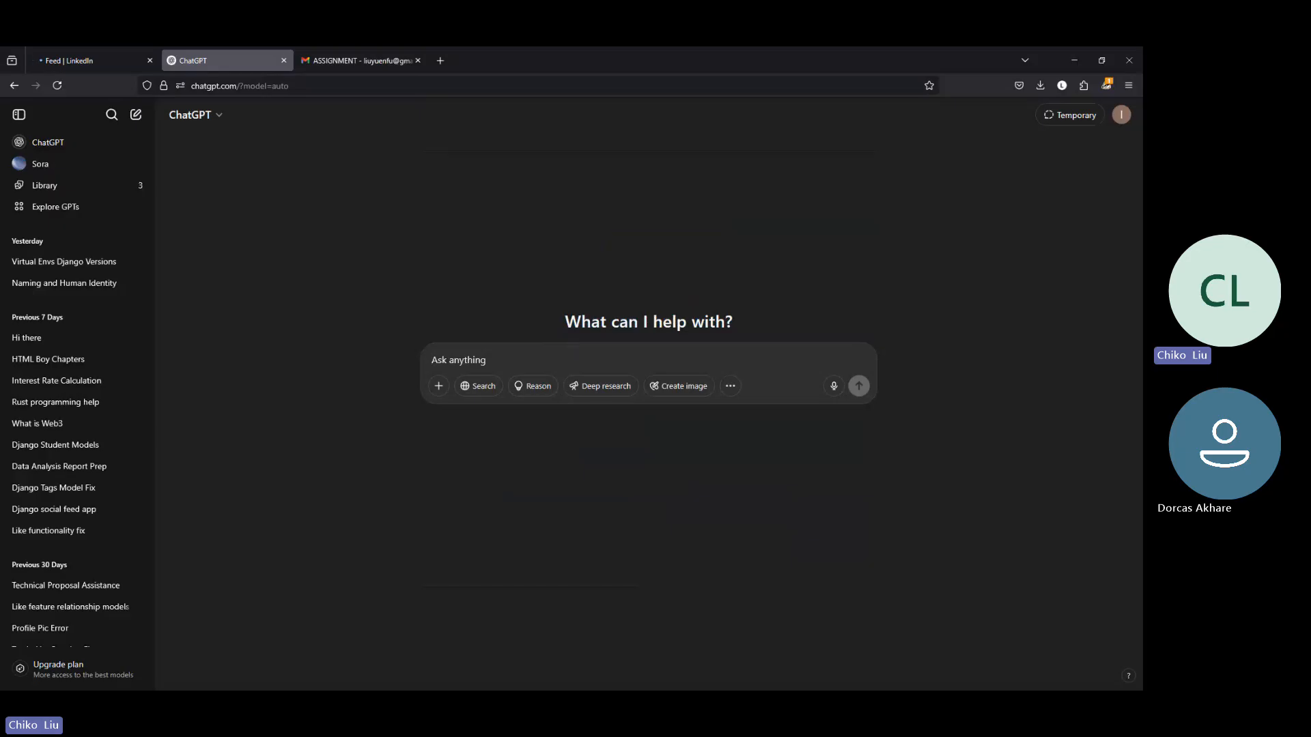
# Step: Submit the prompt "generate 100 rows of data, and come up with countif, countifs and if, ifs complex questions"
pyautogui.write('geen')
pyautogui.press('BackSpace')
pyautogui.write('nera')
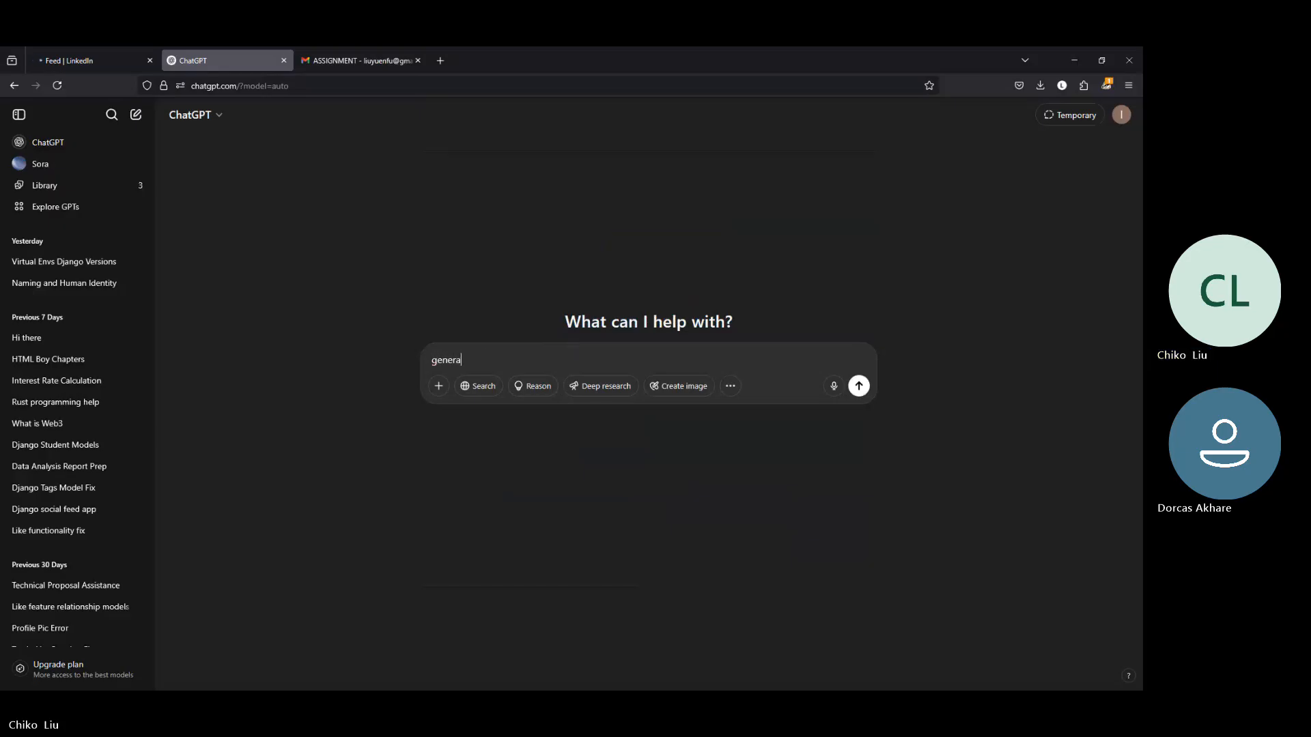
pyautogui.write('te 100 ')
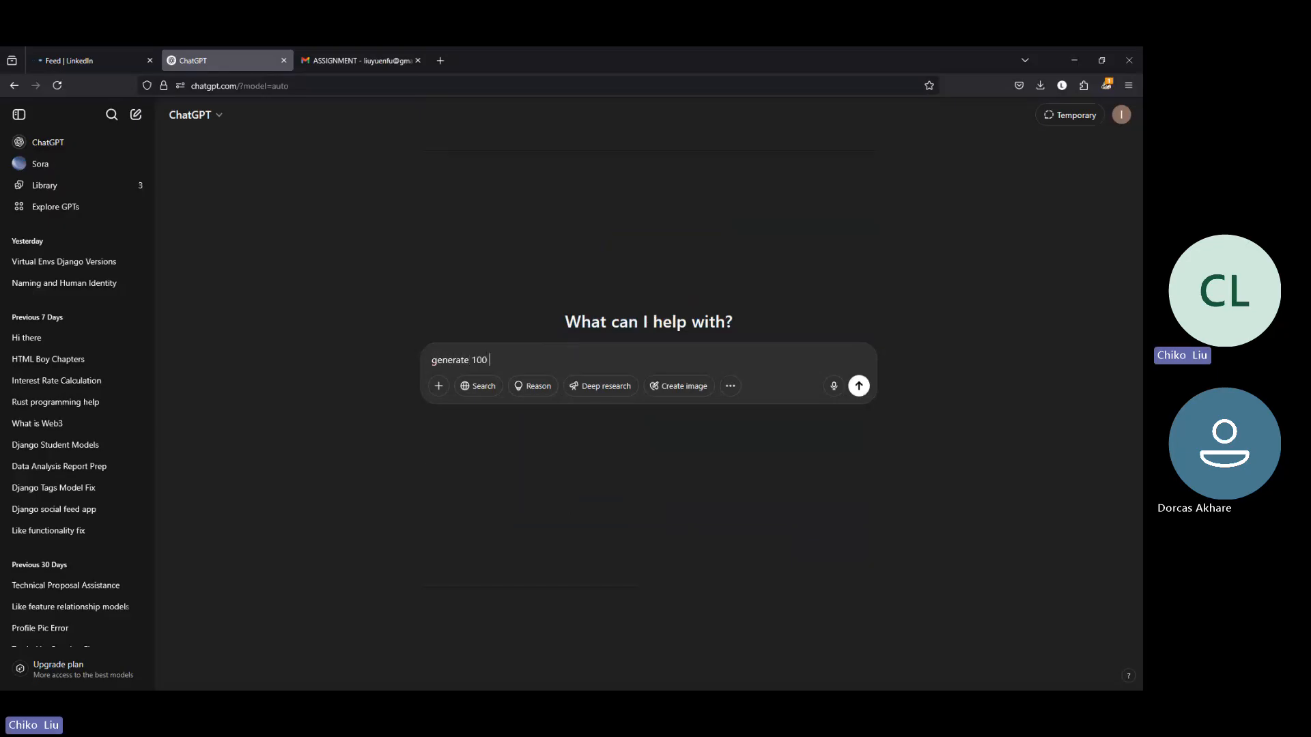
pyautogui.write('rows of data, and come up with countif, countifs and if, ifs comp')
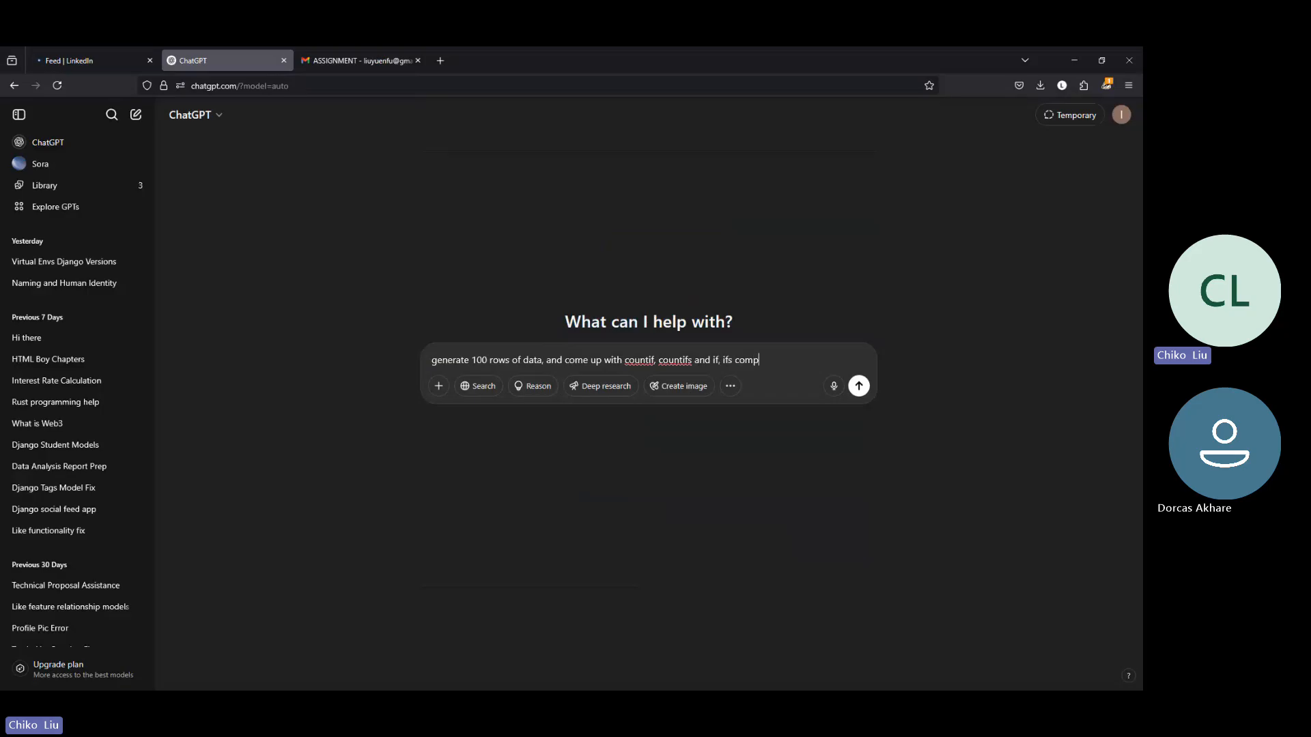
pyautogui.write('lex ques')
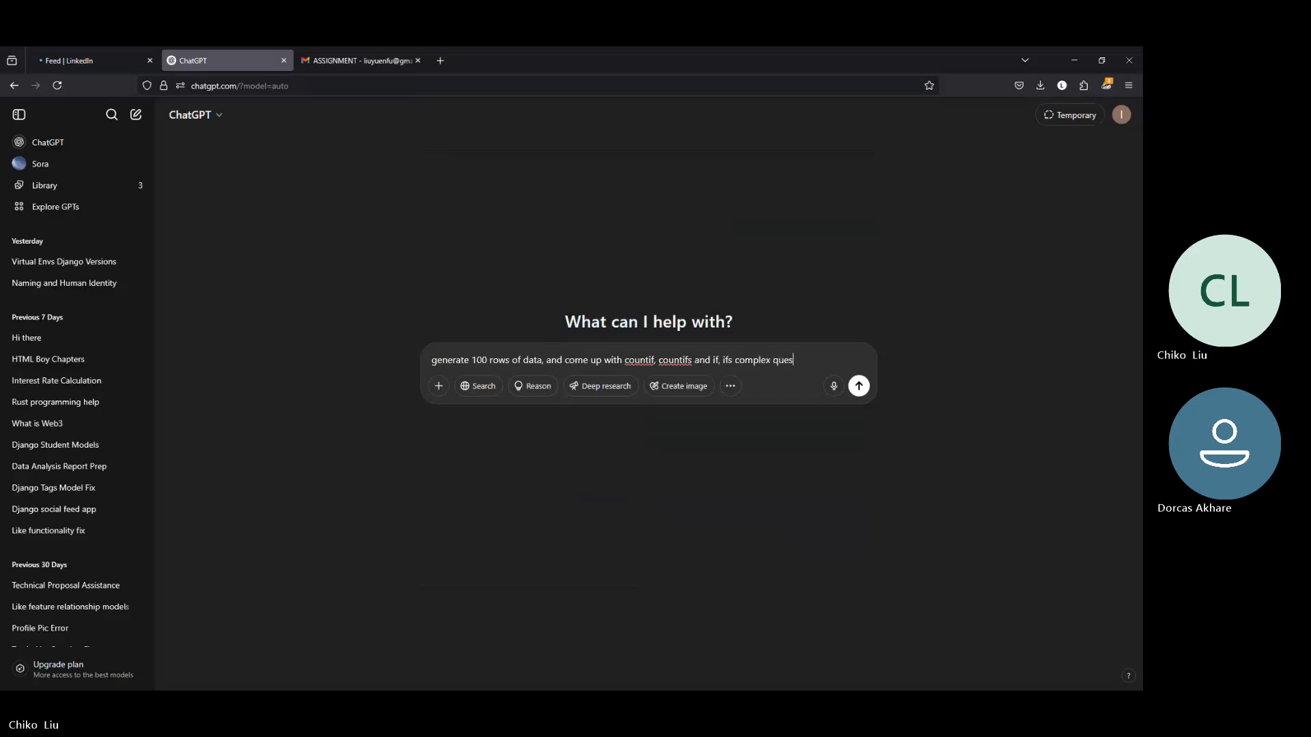
pyautogui.write('tions')
pyautogui.press('Return')
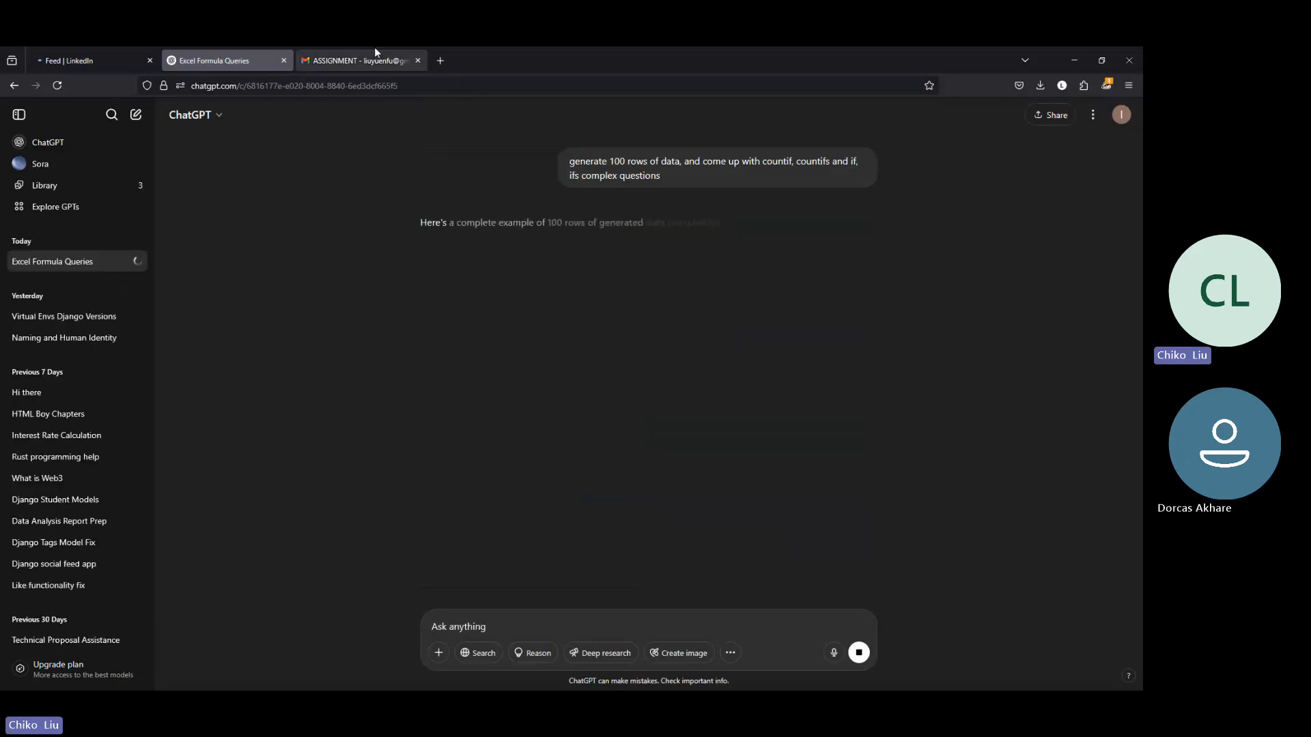
# Step: Switch to File Explorer and open the HR Analytics folder inside P3TECH DOCUMENTS
pyautogui.moveTo(374, 48)
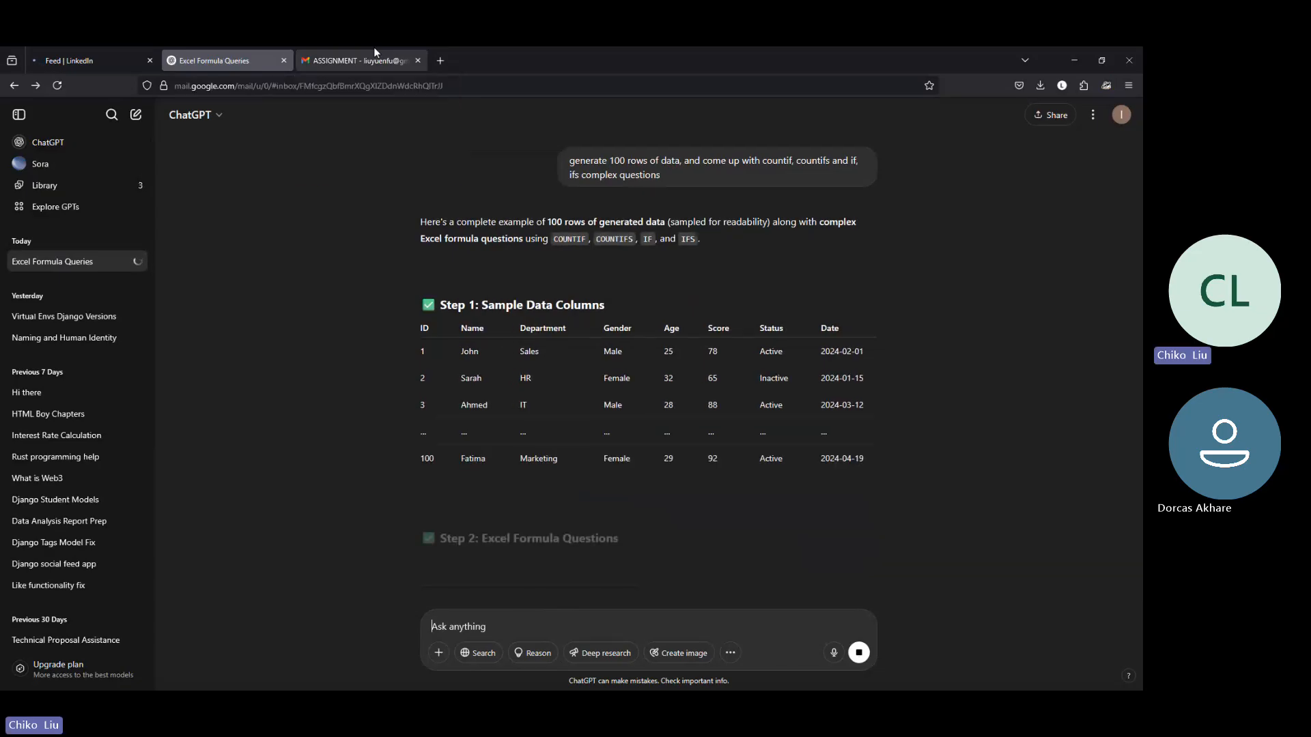
pyautogui.click(371, 50)
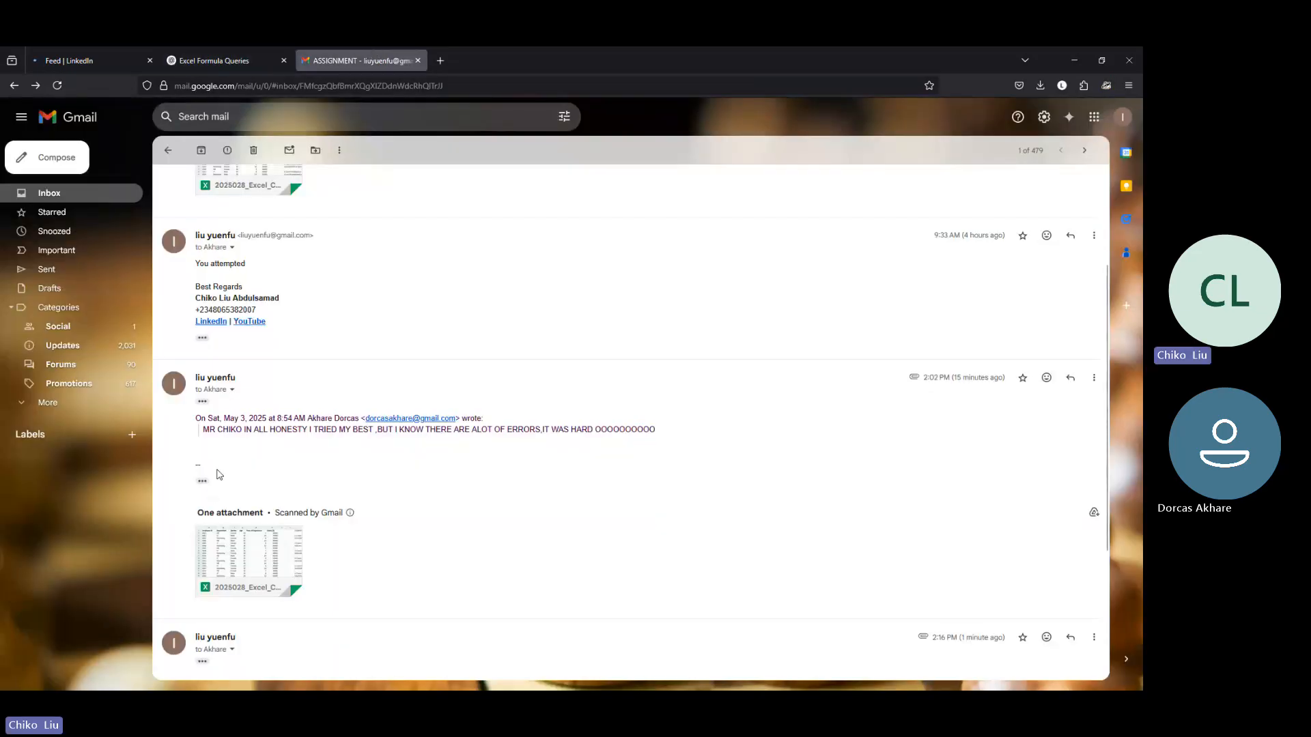
pyautogui.moveTo(396, 677)
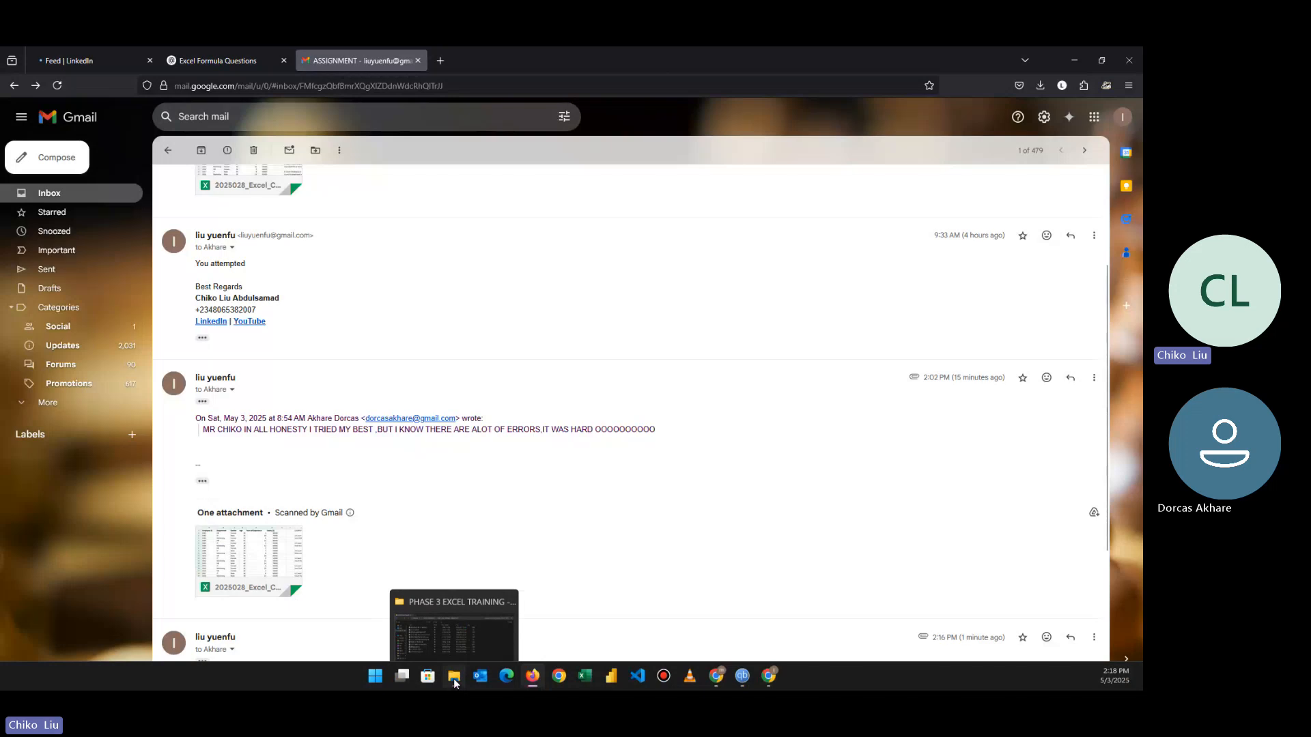
pyautogui.click(453, 679)
pyautogui.click(263, 85)
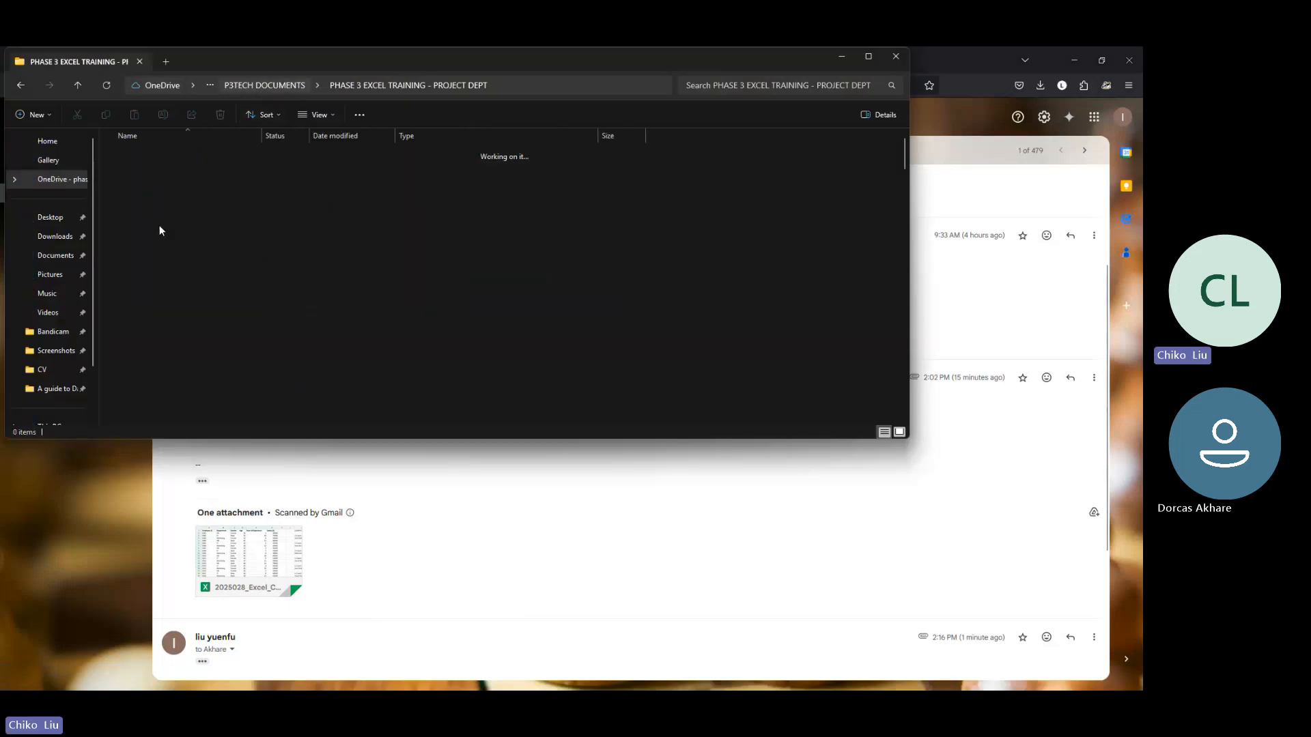
pyautogui.press('h')
pyautogui.press('h')
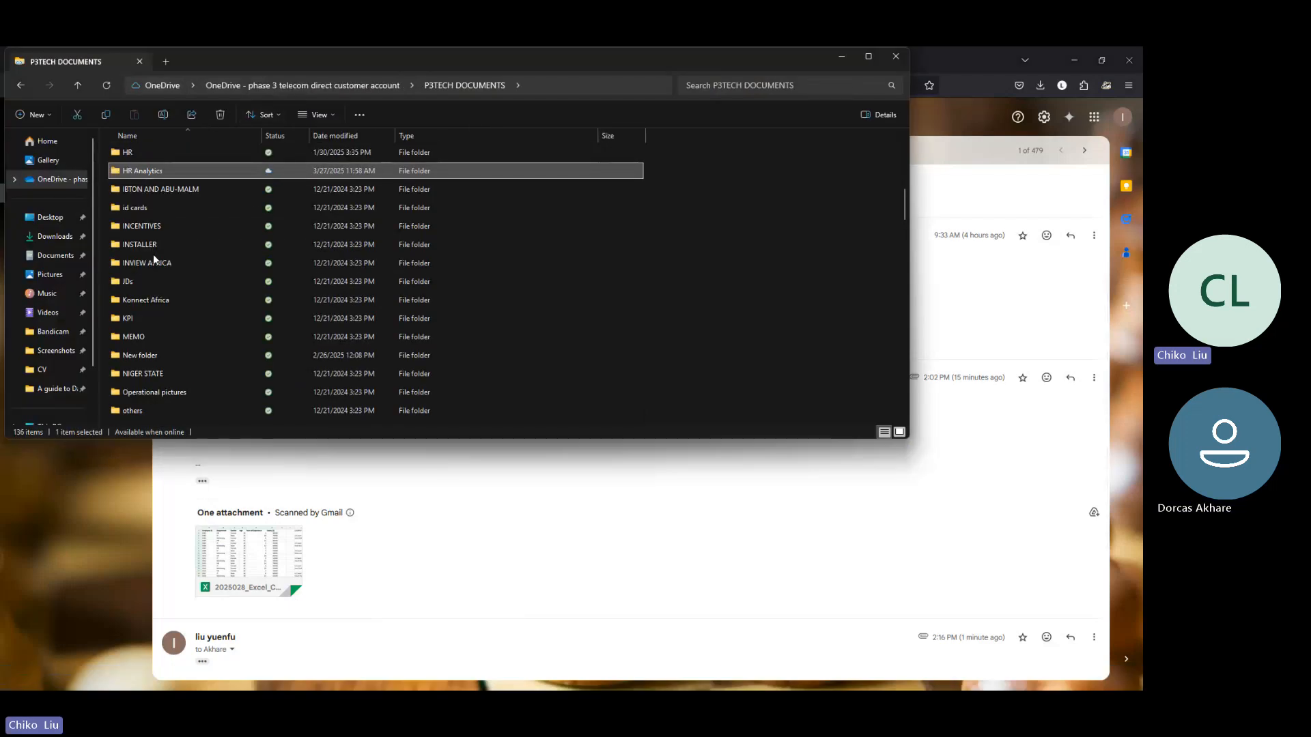
pyautogui.doubleClick(116, 168)
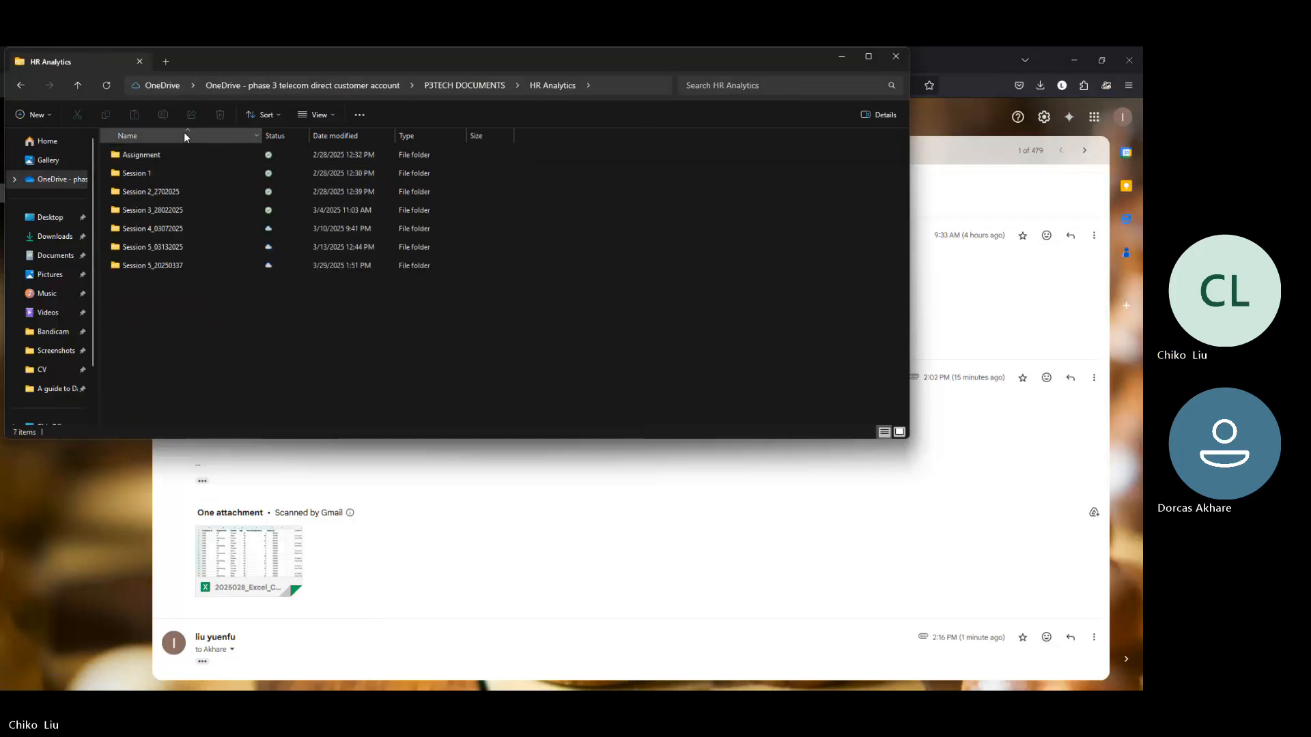
# Step: Open the 20250327_ COUNTIF exercise workbook from the Session 5_20250337 folder and enable editing in it
pyautogui.doubleClick(177, 265)
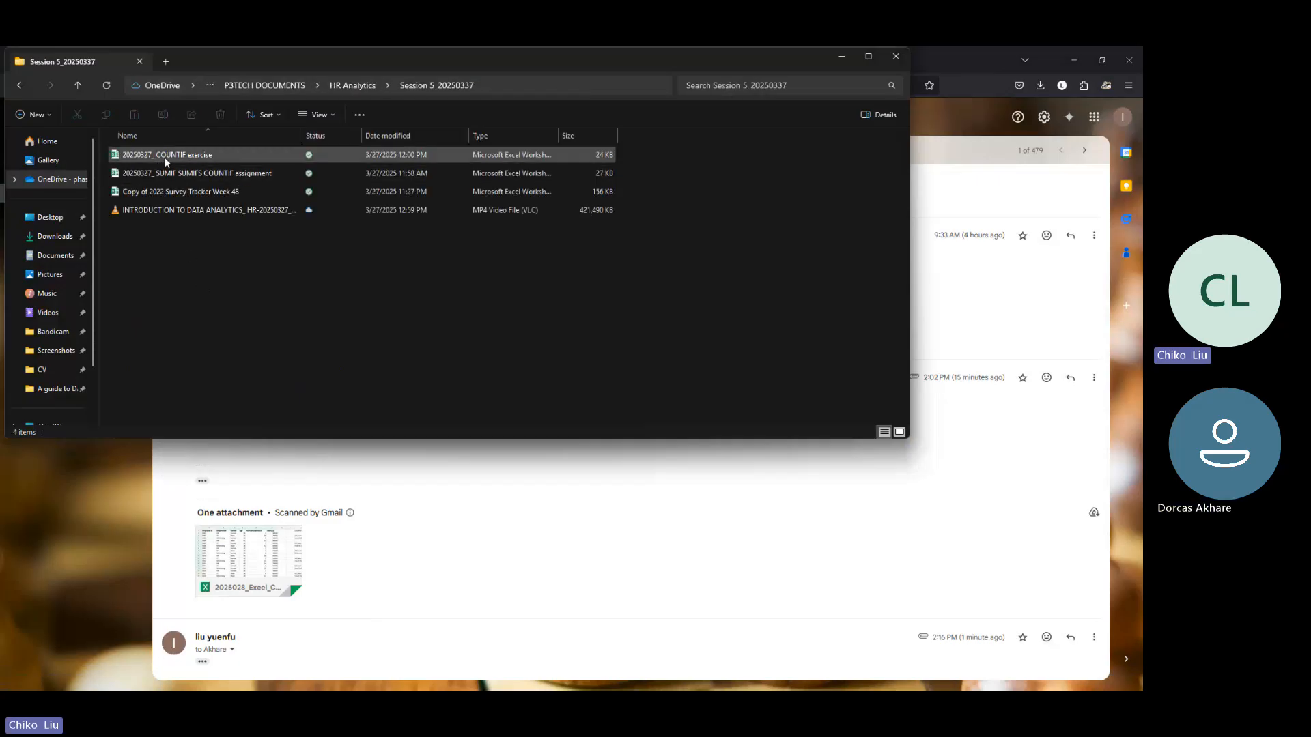
pyautogui.doubleClick(170, 154)
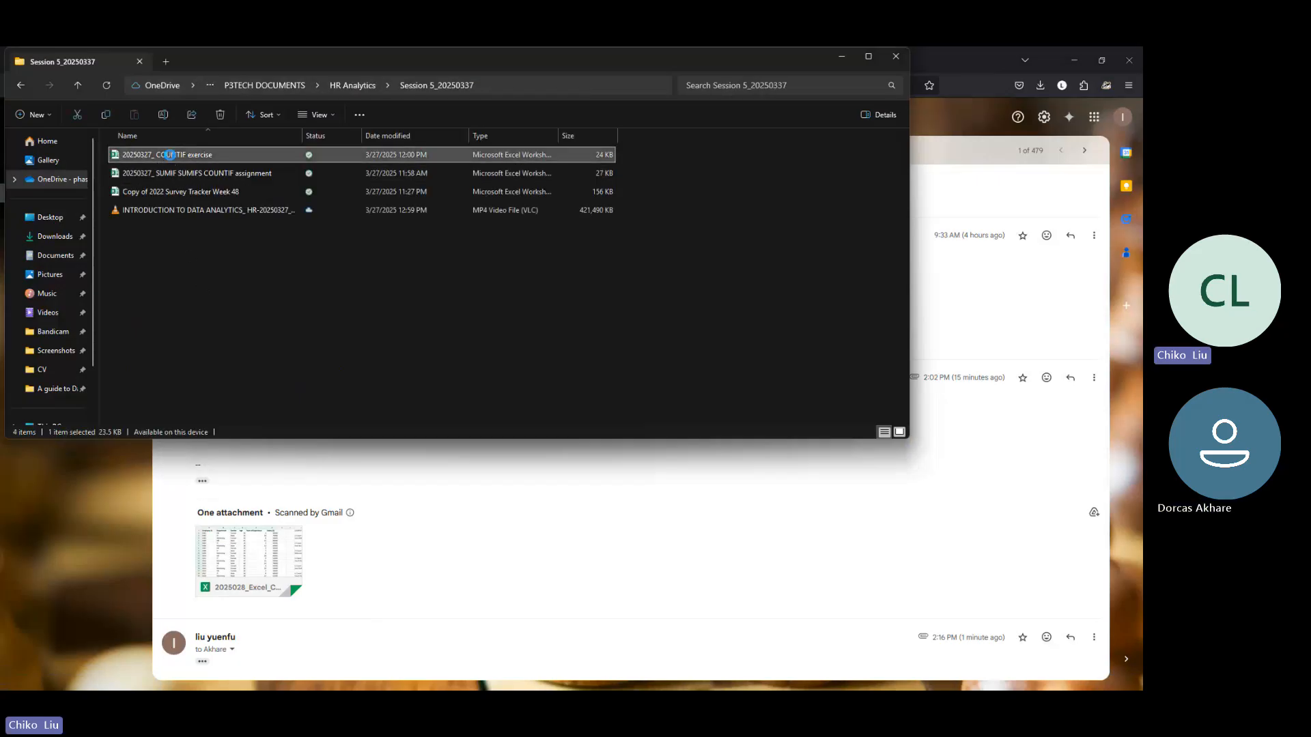
pyautogui.click(338, 86)
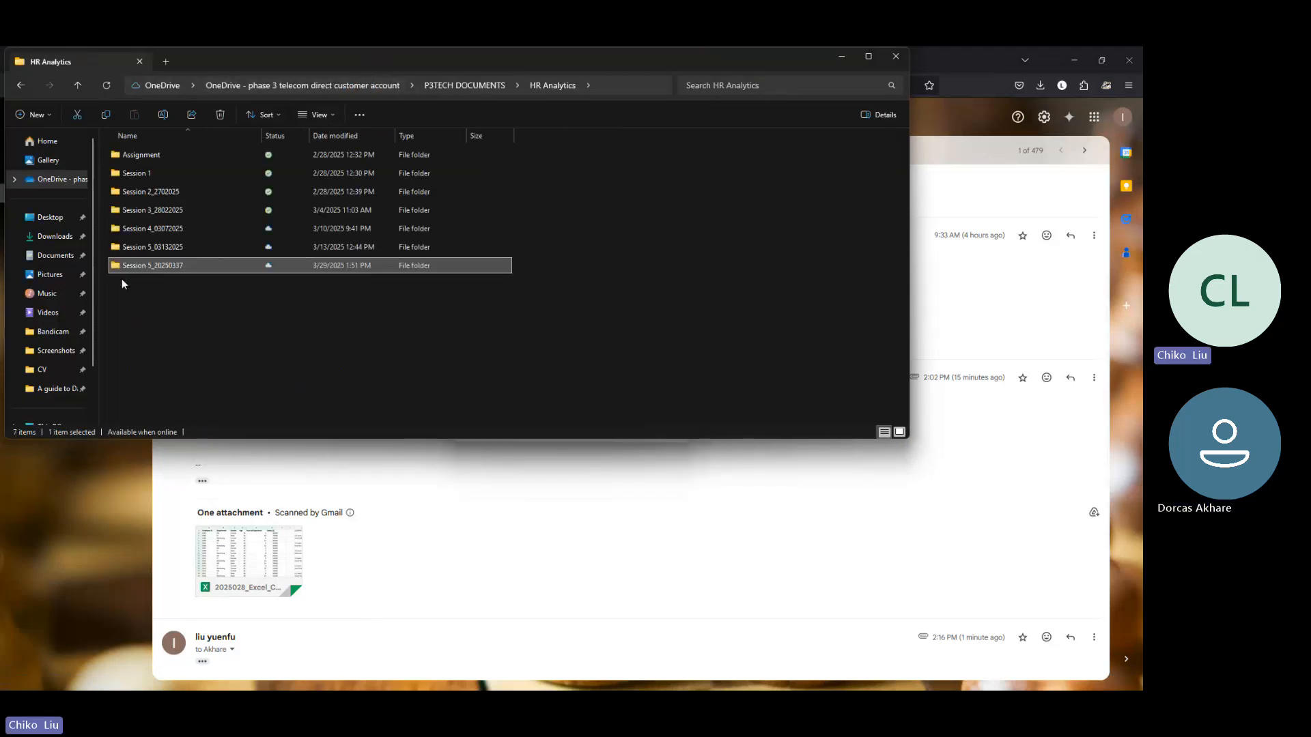
pyautogui.click(161, 248)
pyautogui.doubleClick(161, 247)
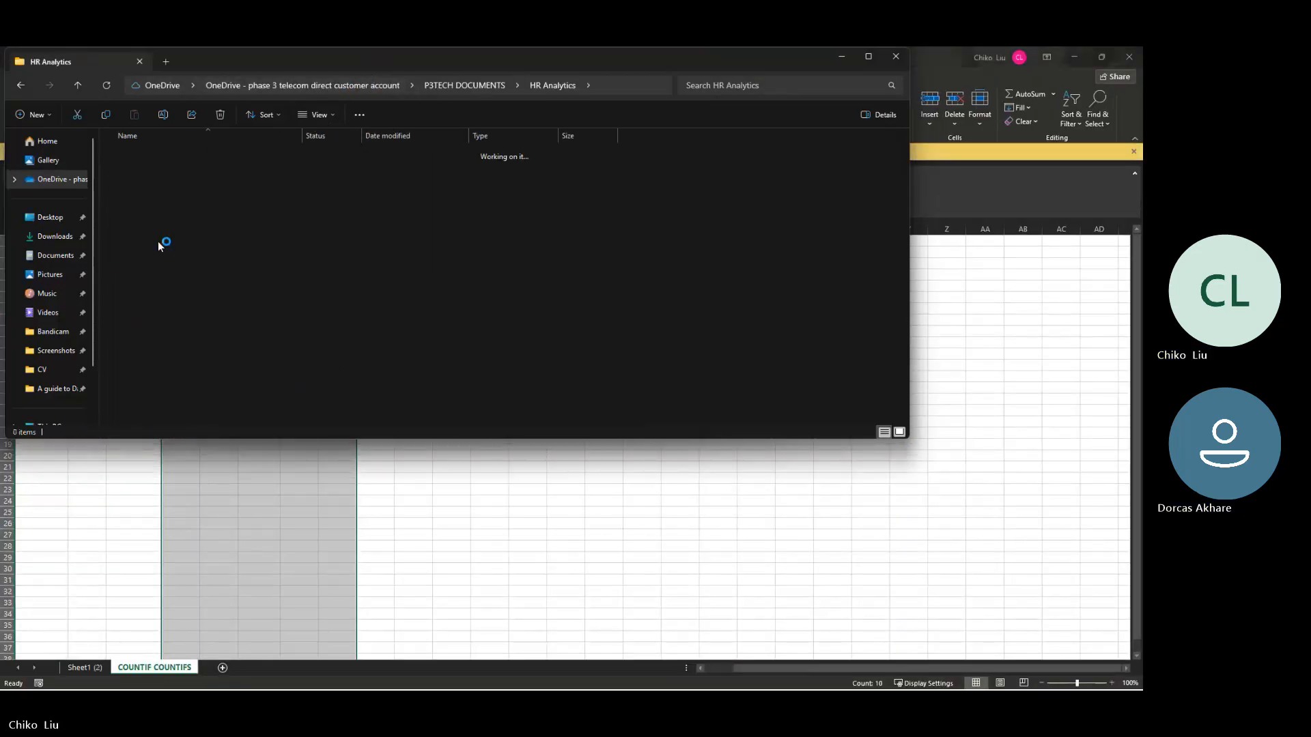
pyautogui.click(481, 549)
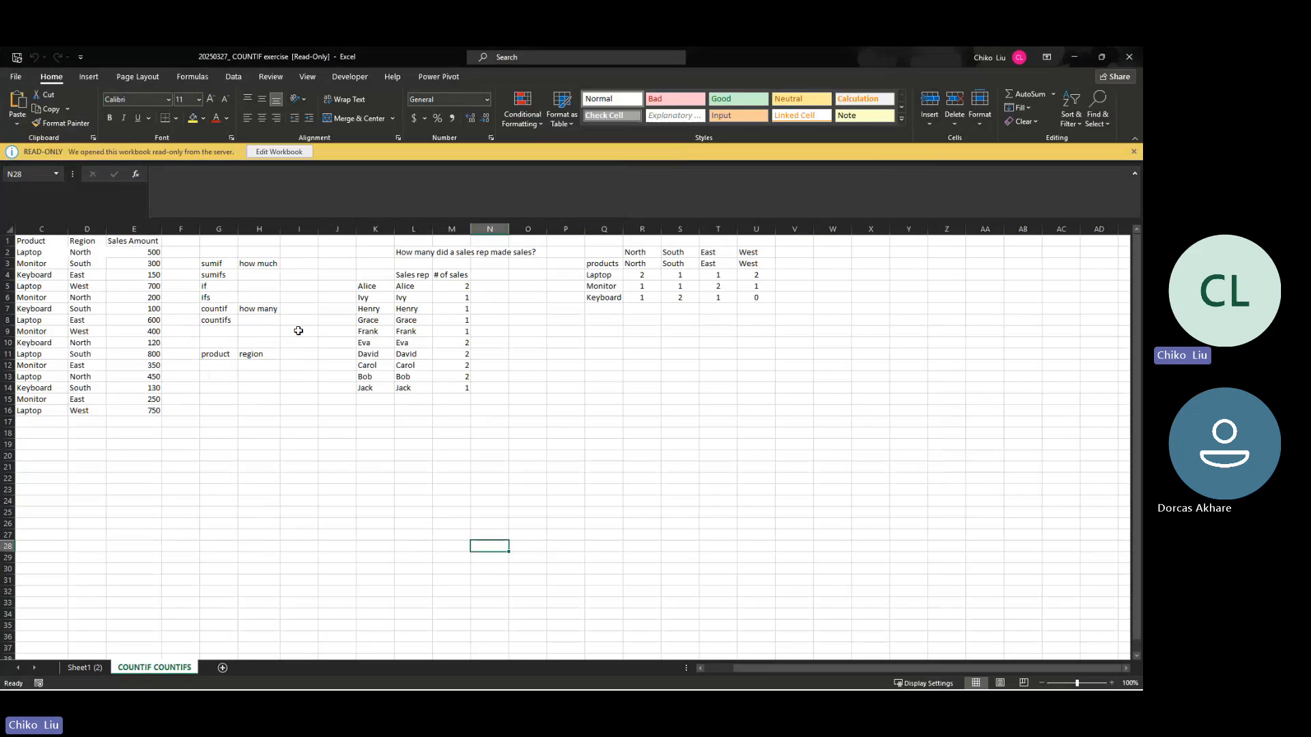
pyautogui.click(285, 156)
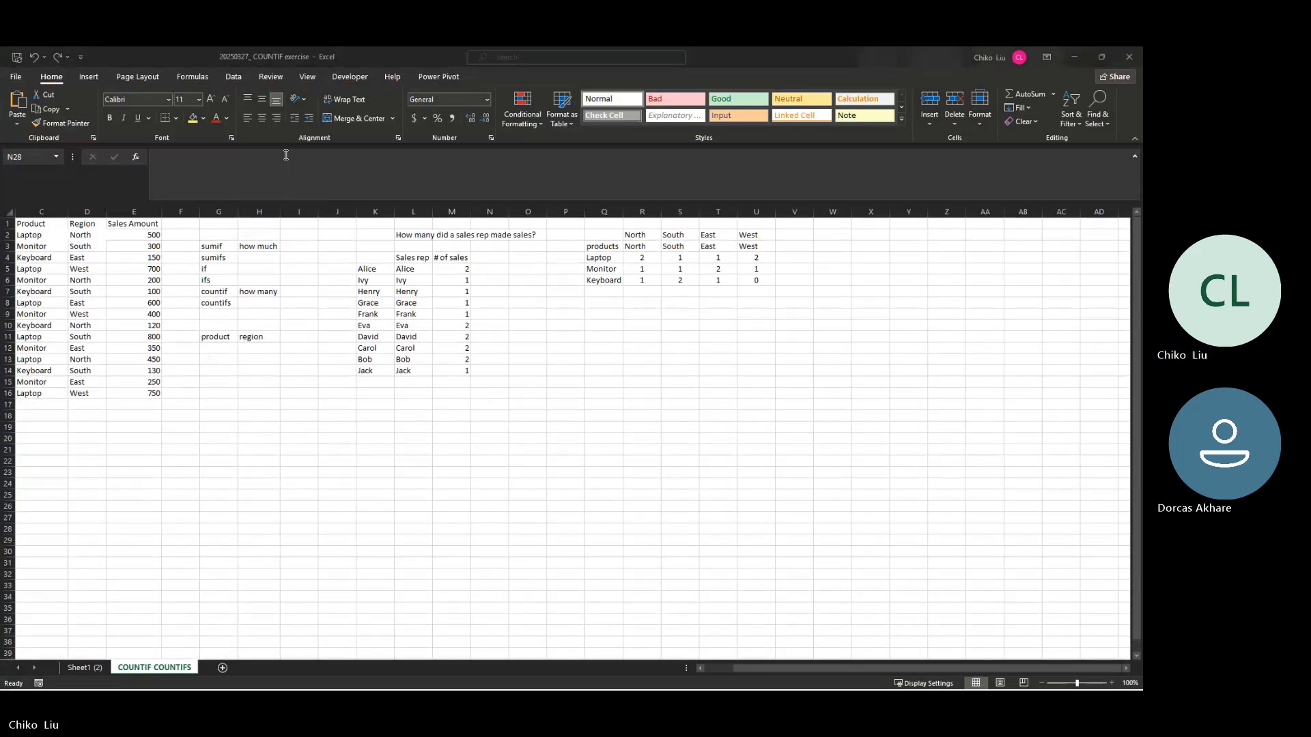
# Step: Return to File Explorer and look through the Assignment and Session 1 folders of HR Analytics for exercise files
pyautogui.hotkey('alt', 'Tab')
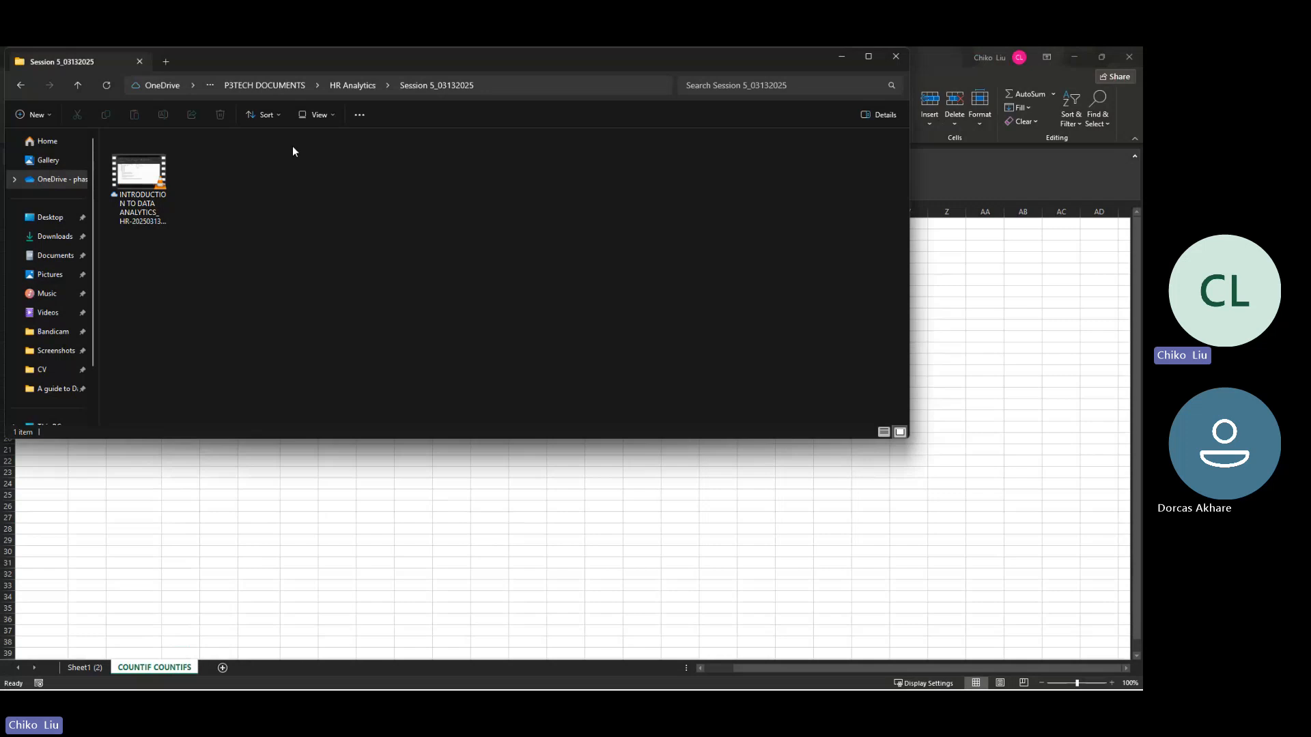
pyautogui.click(348, 88)
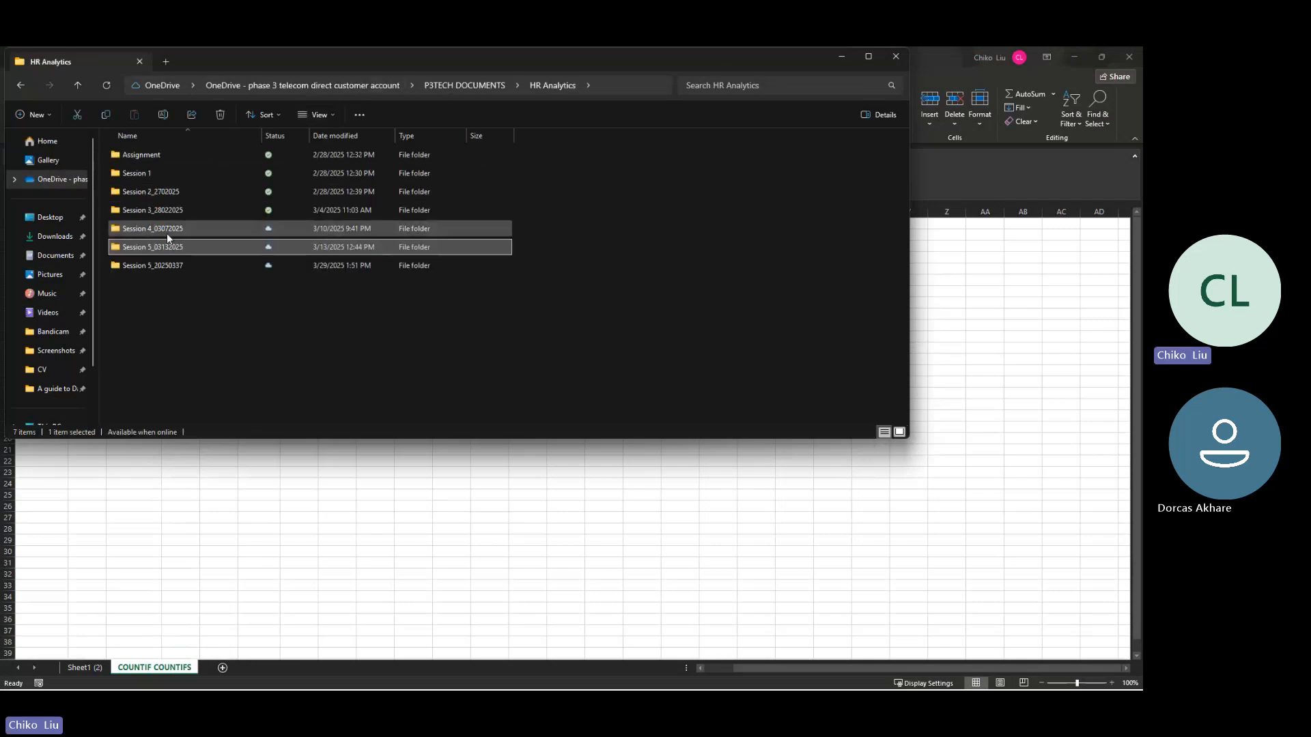
pyautogui.click(141, 157)
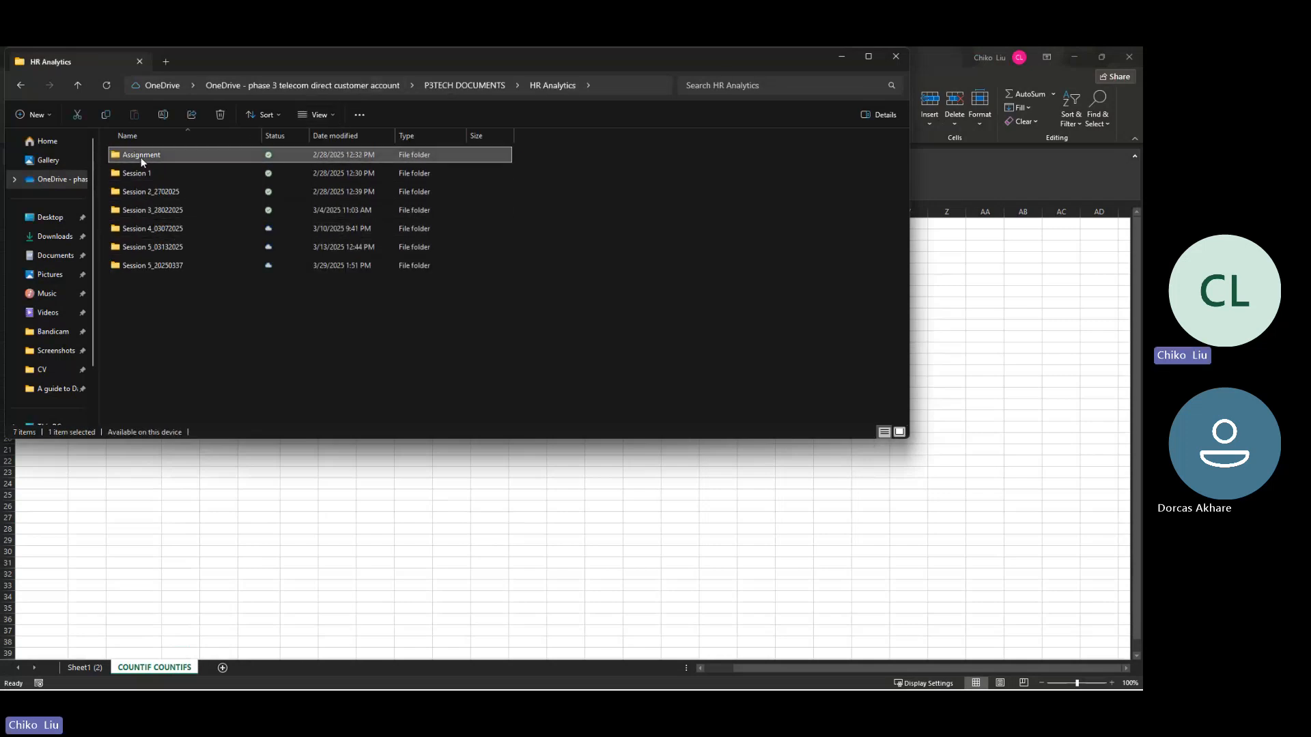
pyautogui.doubleClick(141, 157)
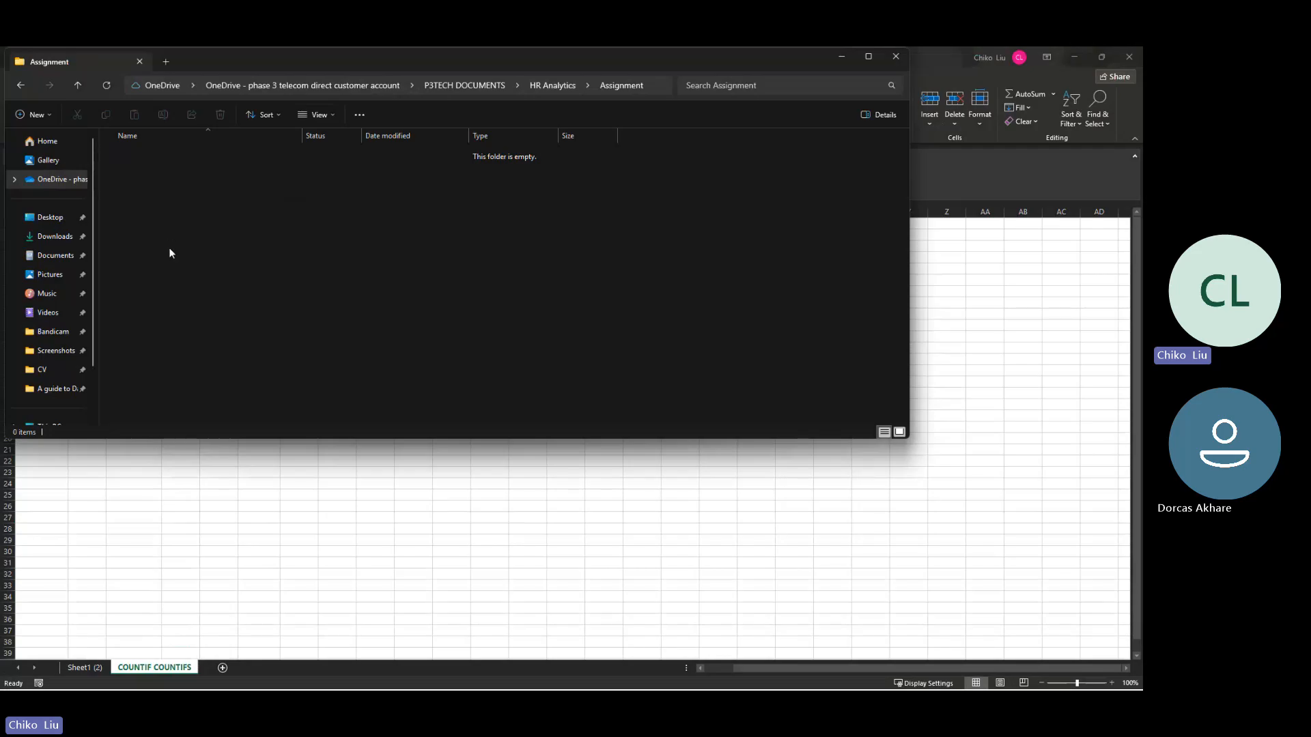
pyautogui.click(546, 86)
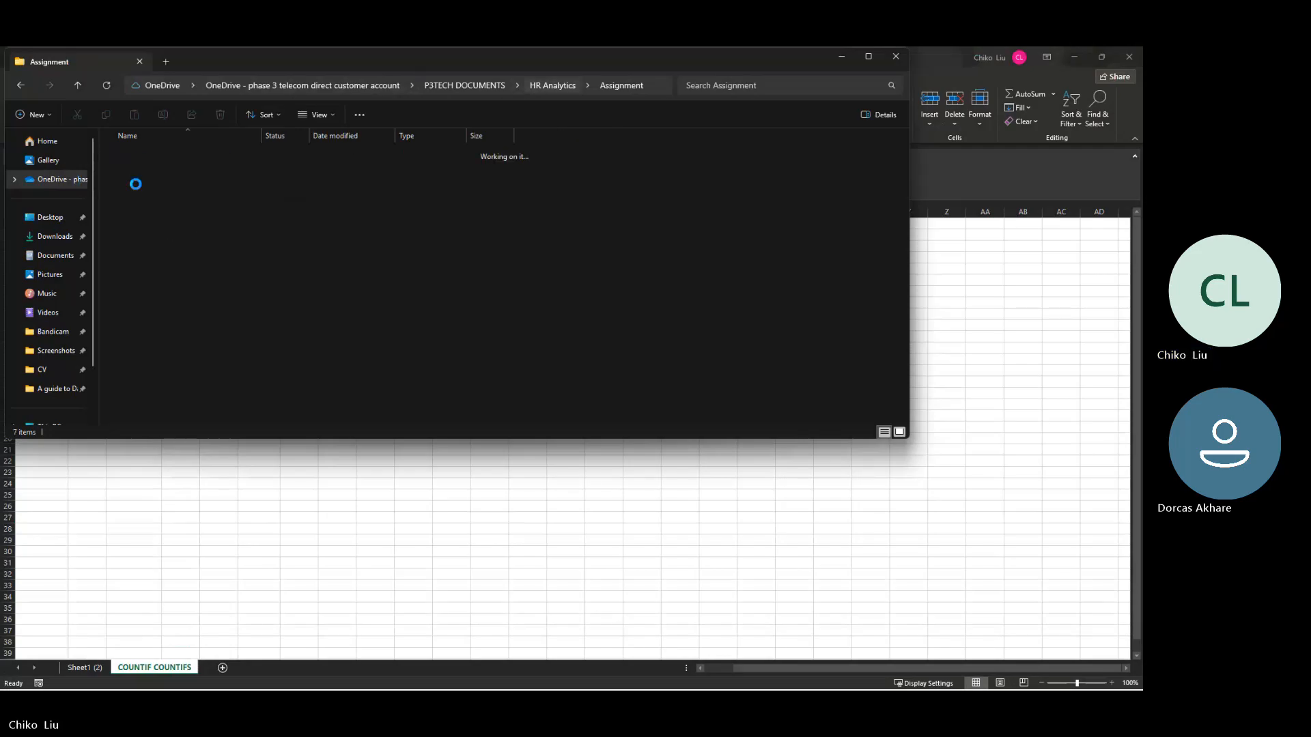
pyautogui.click(153, 176)
pyautogui.doubleClick(153, 176)
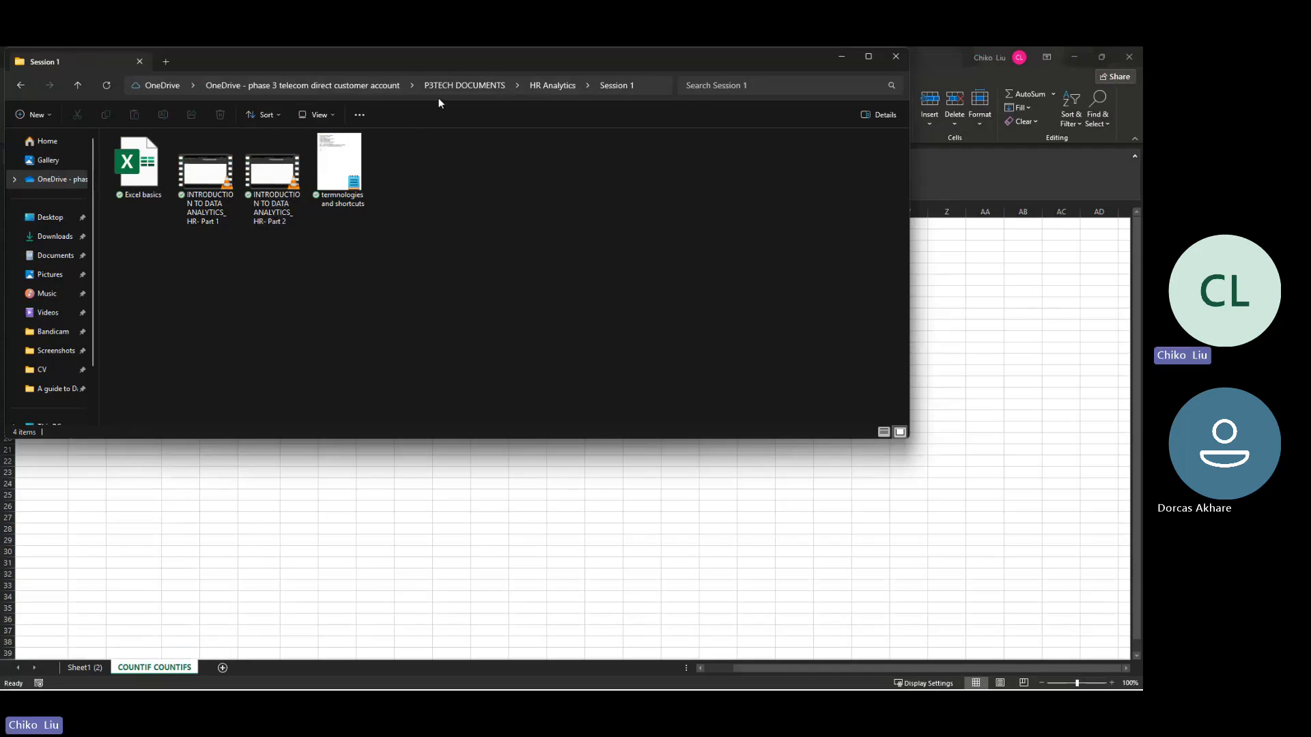
pyautogui.click(534, 86)
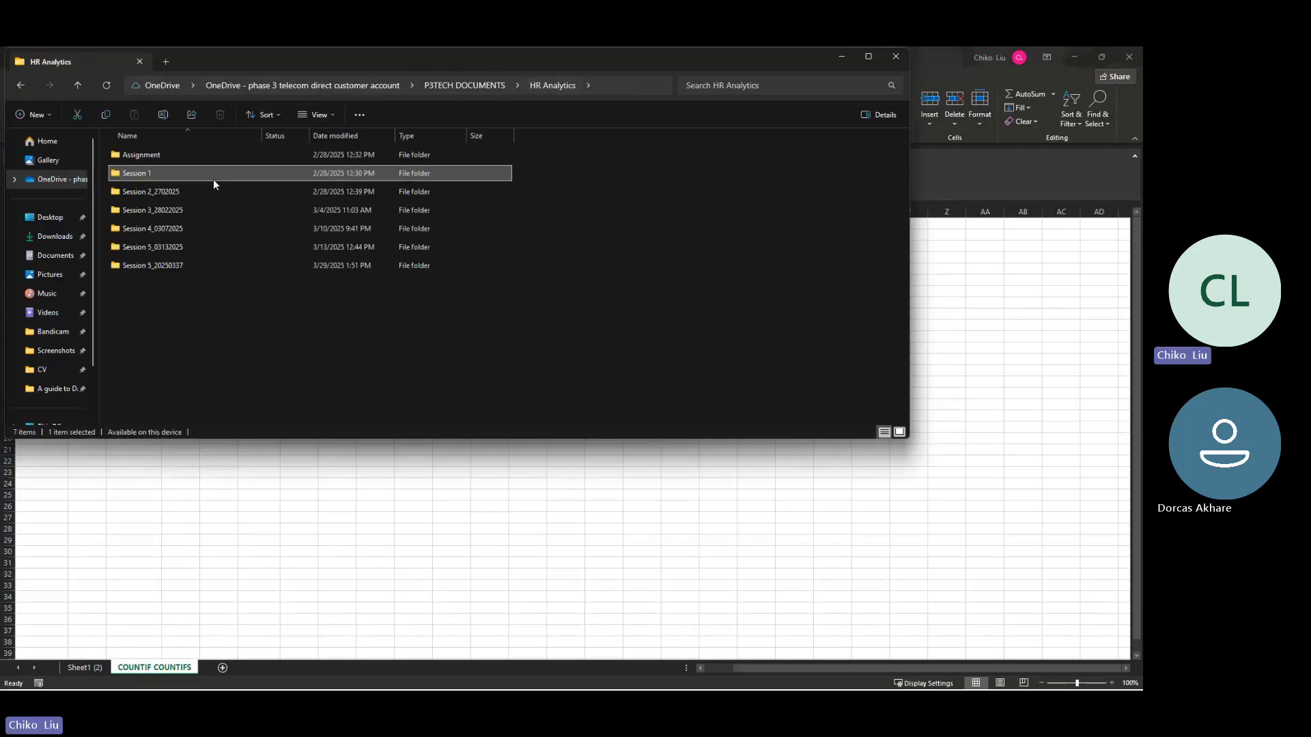
# Step: Open Excel-IF-Exercises Assignement from the Session 3_28022025 folder to check its contents, and close it
pyautogui.doubleClick(163, 227)
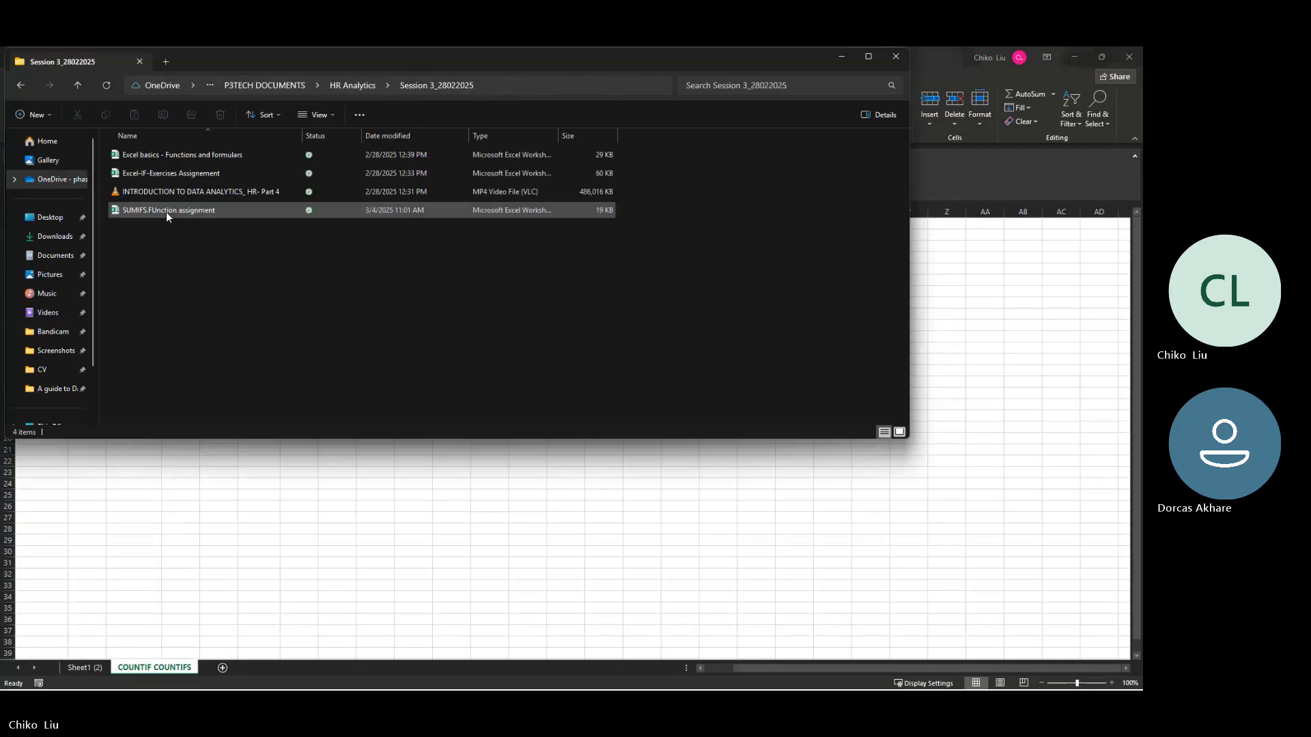
pyautogui.click(202, 181)
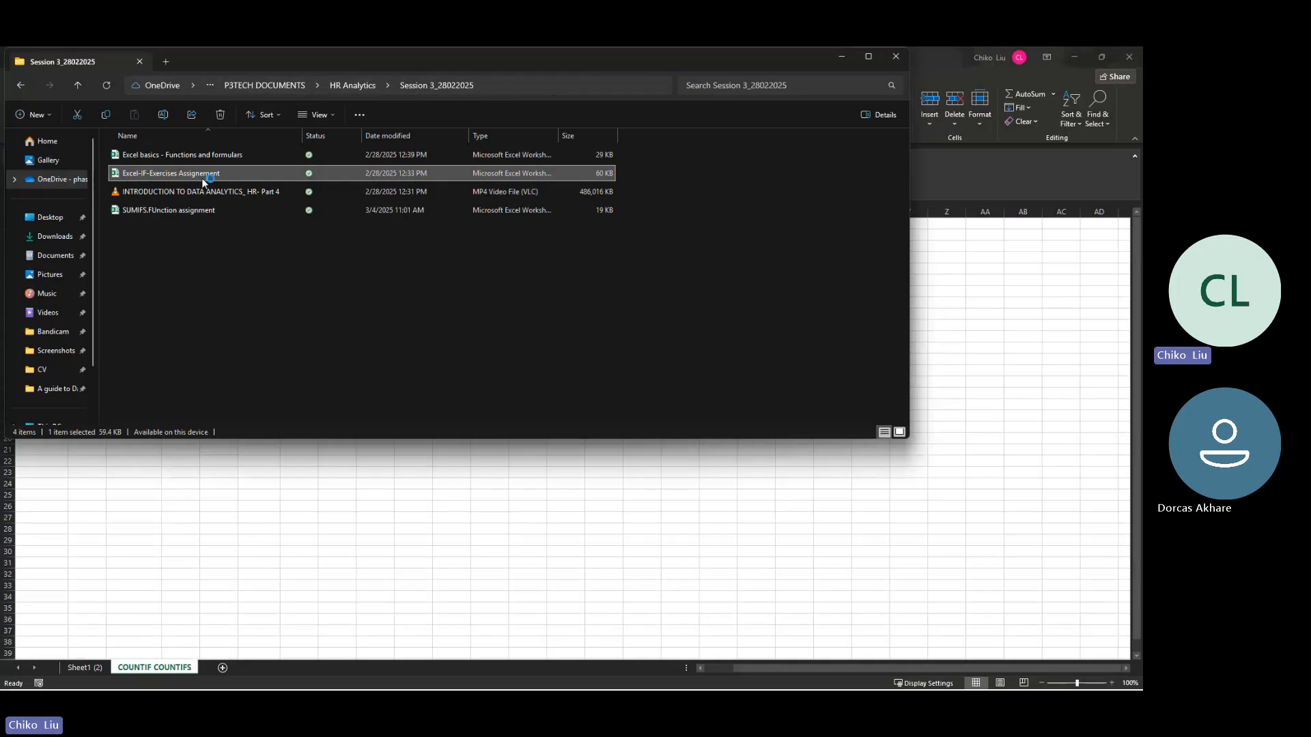
pyautogui.doubleClick(202, 174)
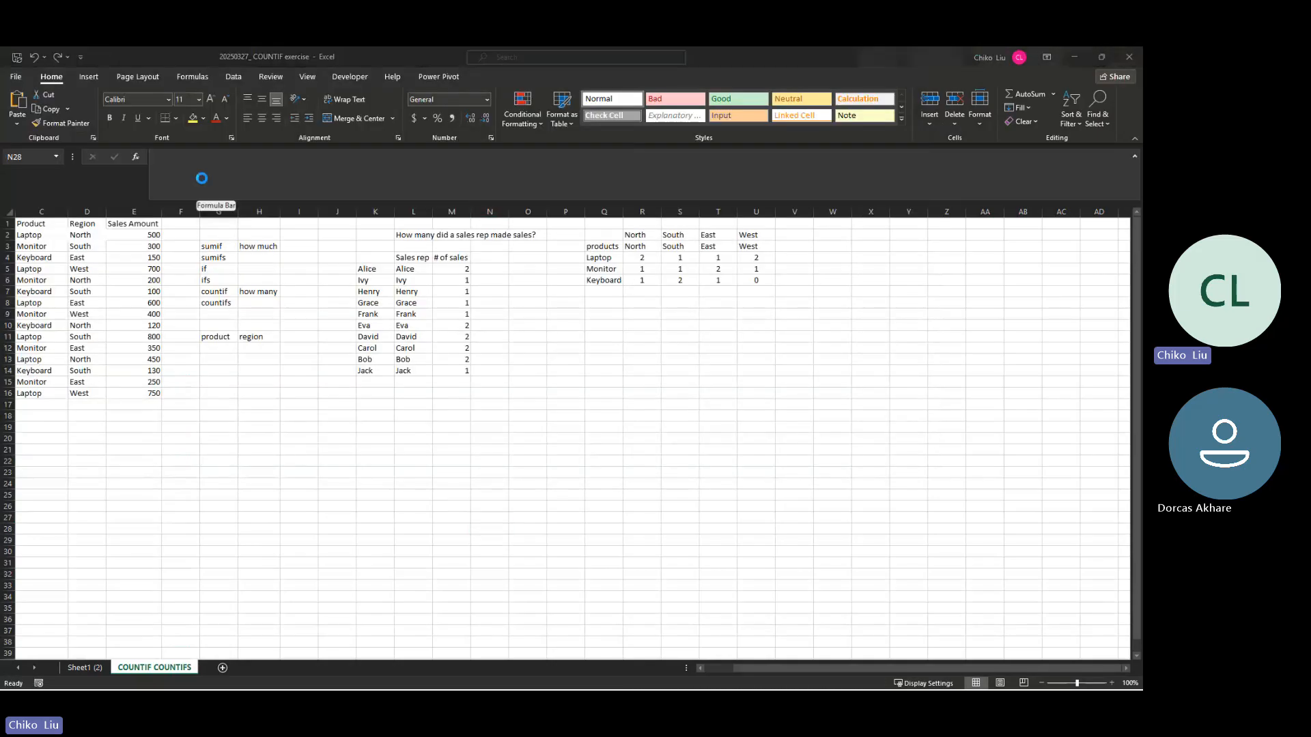
pyautogui.click(1131, 56)
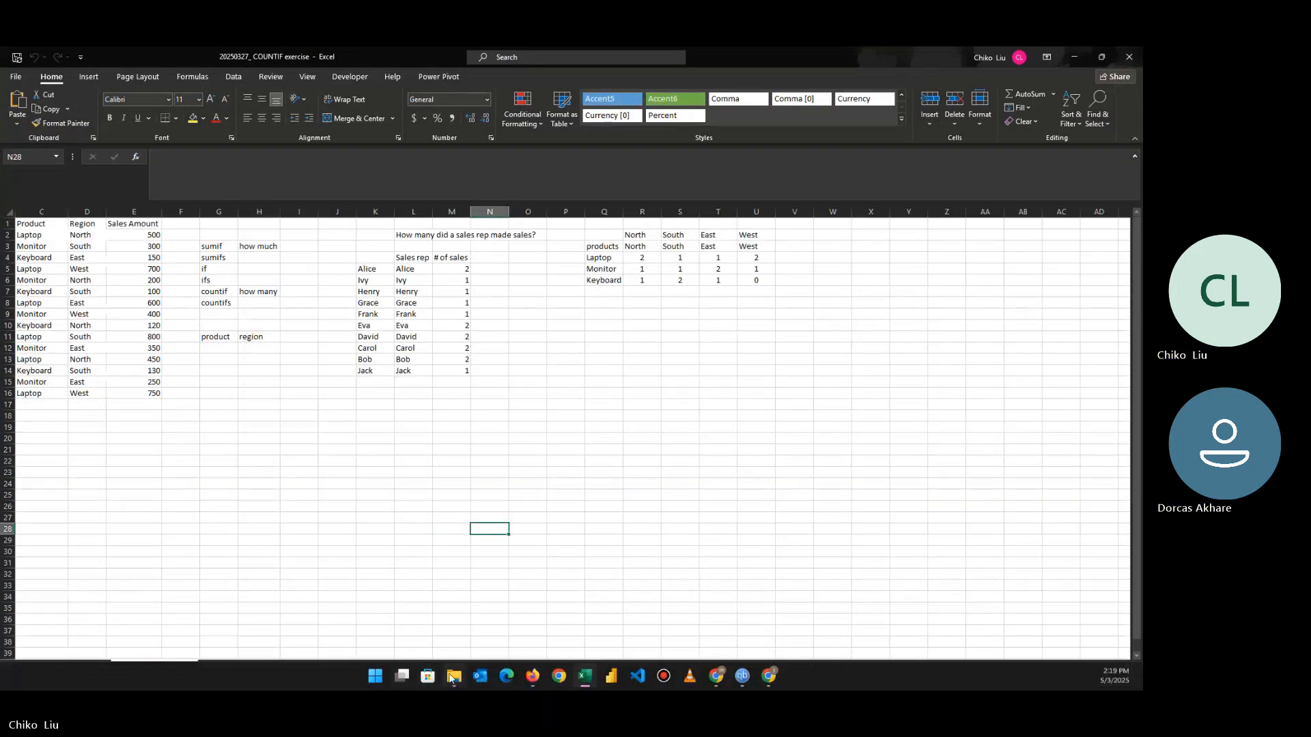
# Step: Open Excel basics - Functions and formulars from Session 3_28022025 for editing, review its Excel Functions and Sheet5 sheets, and close it
pyautogui.click(453, 677)
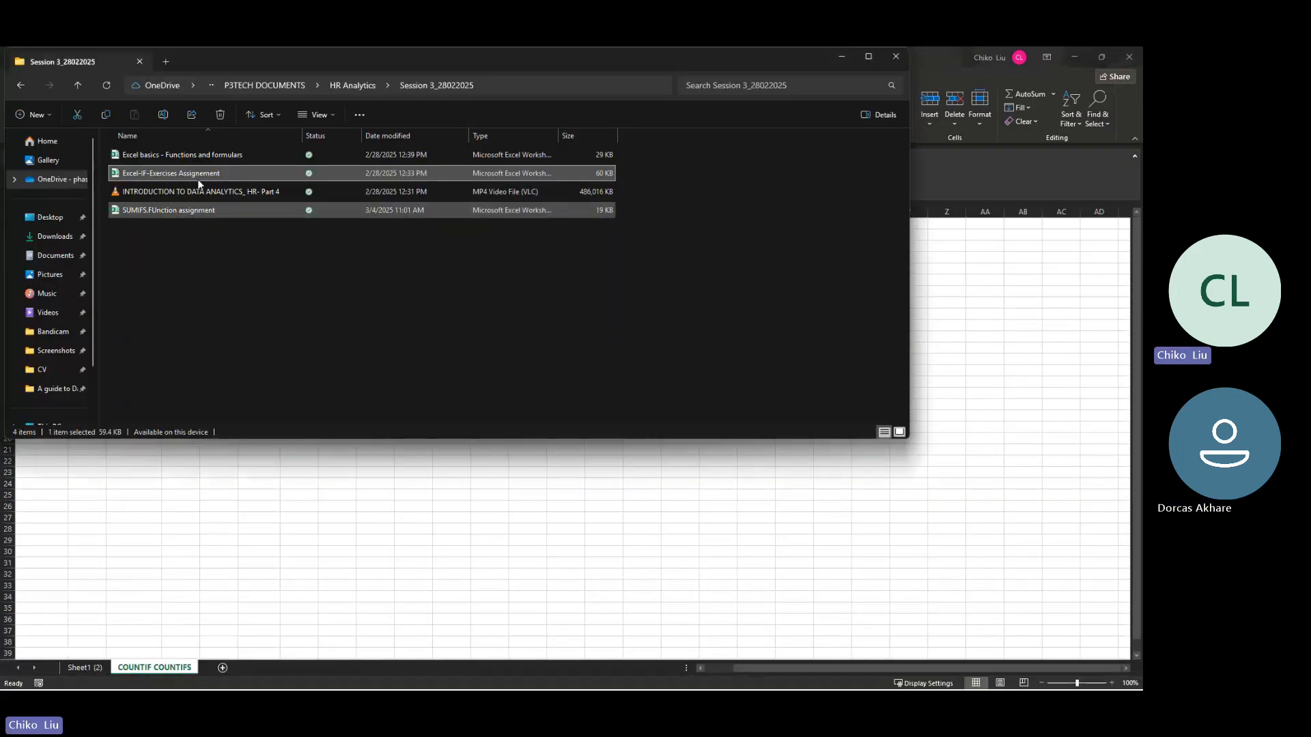
pyautogui.doubleClick(213, 154)
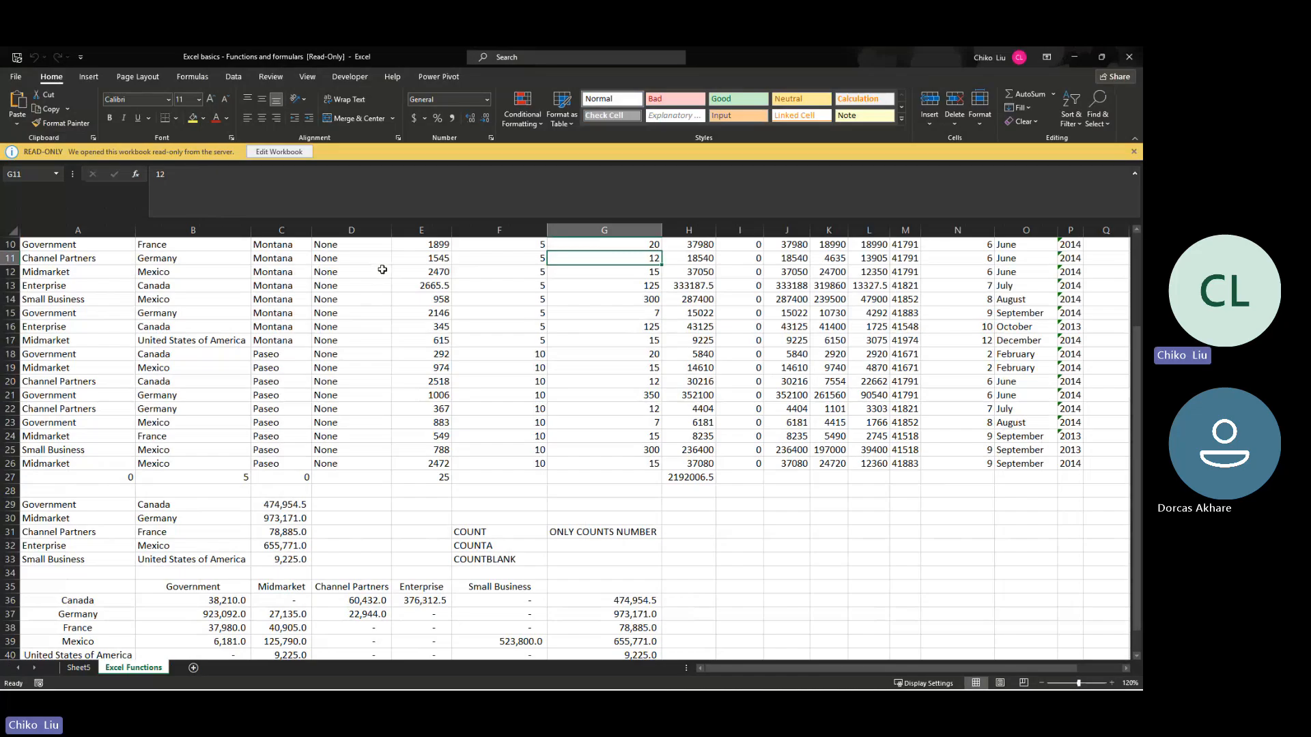
pyautogui.click(297, 153)
pyautogui.scroll(3, 130, 459)
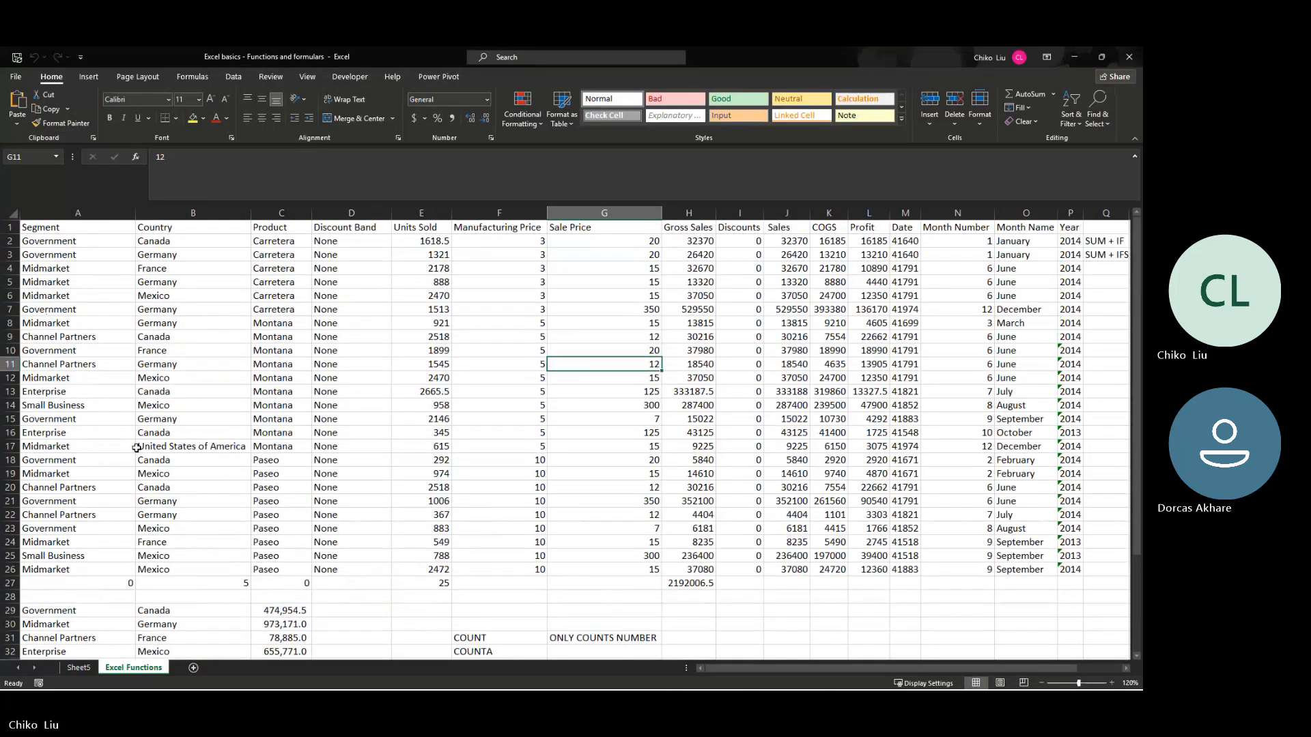
pyautogui.scroll(-1, 138, 447)
pyautogui.scroll(1, 138, 447)
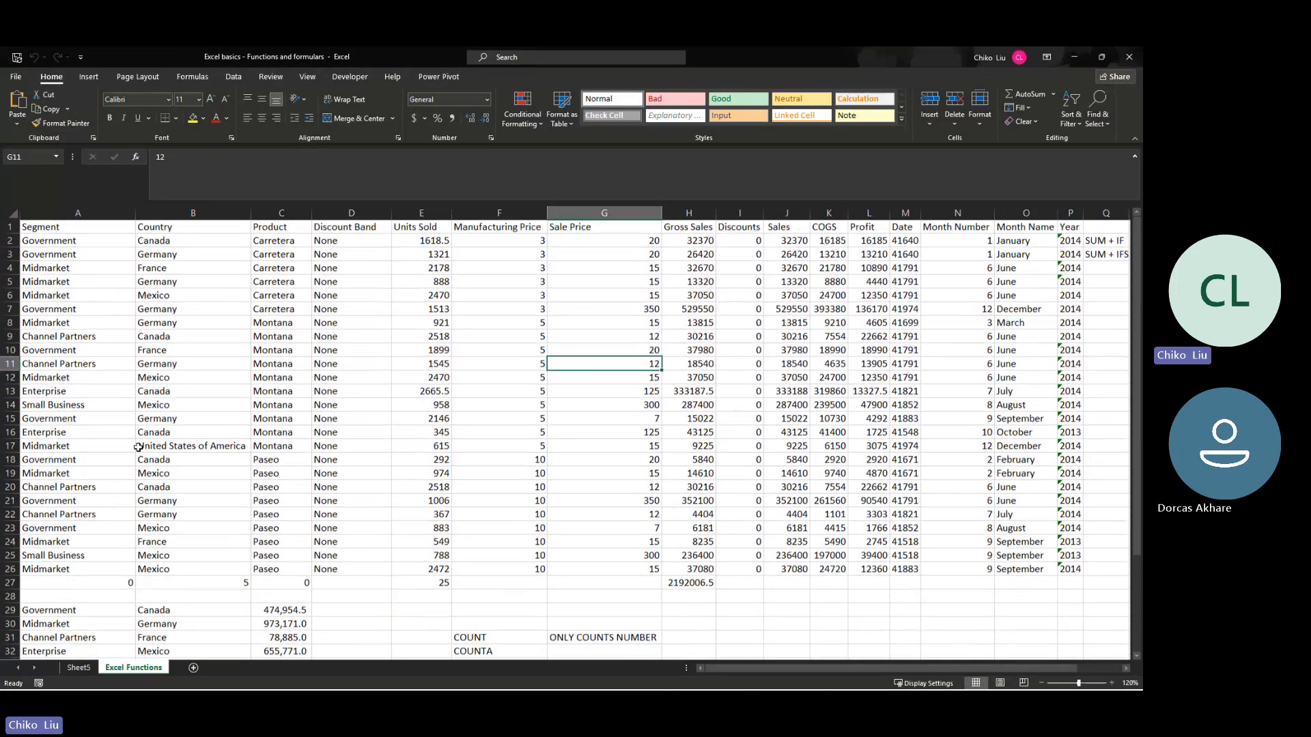
pyautogui.click(80, 669)
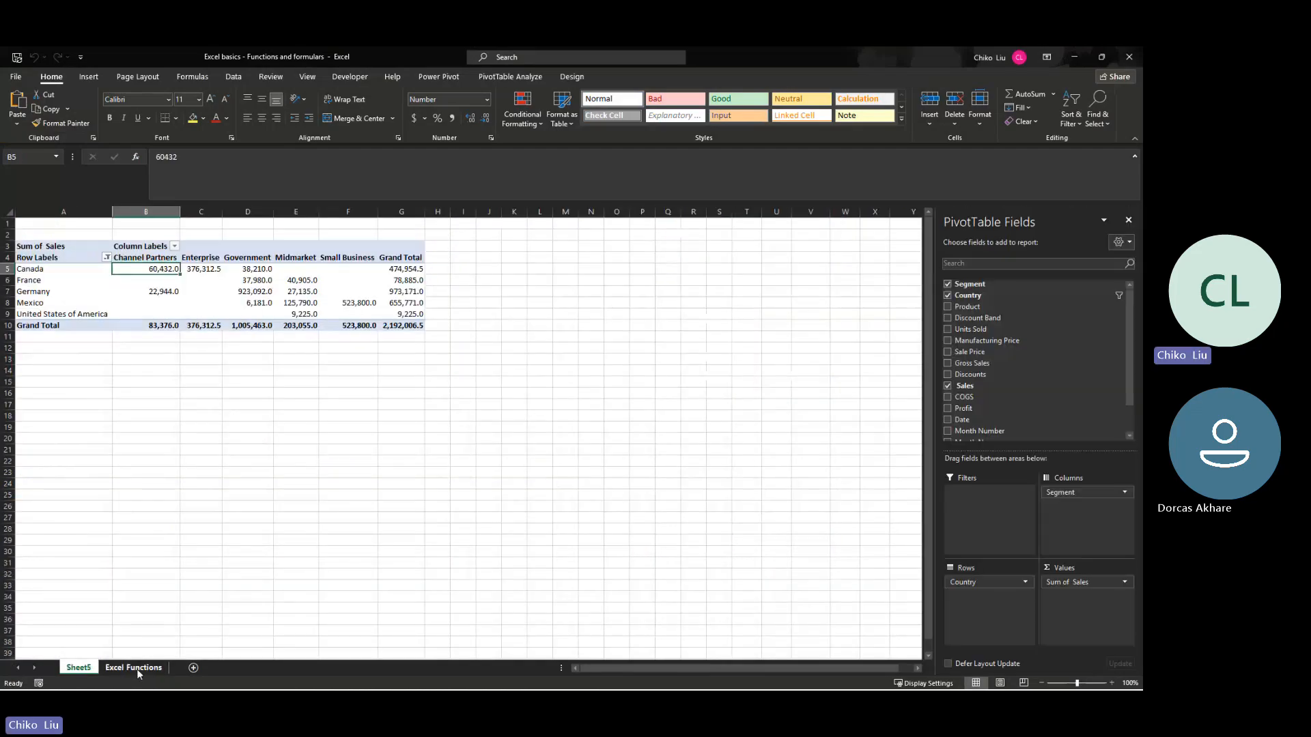
pyautogui.click(138, 672)
pyautogui.click(1131, 57)
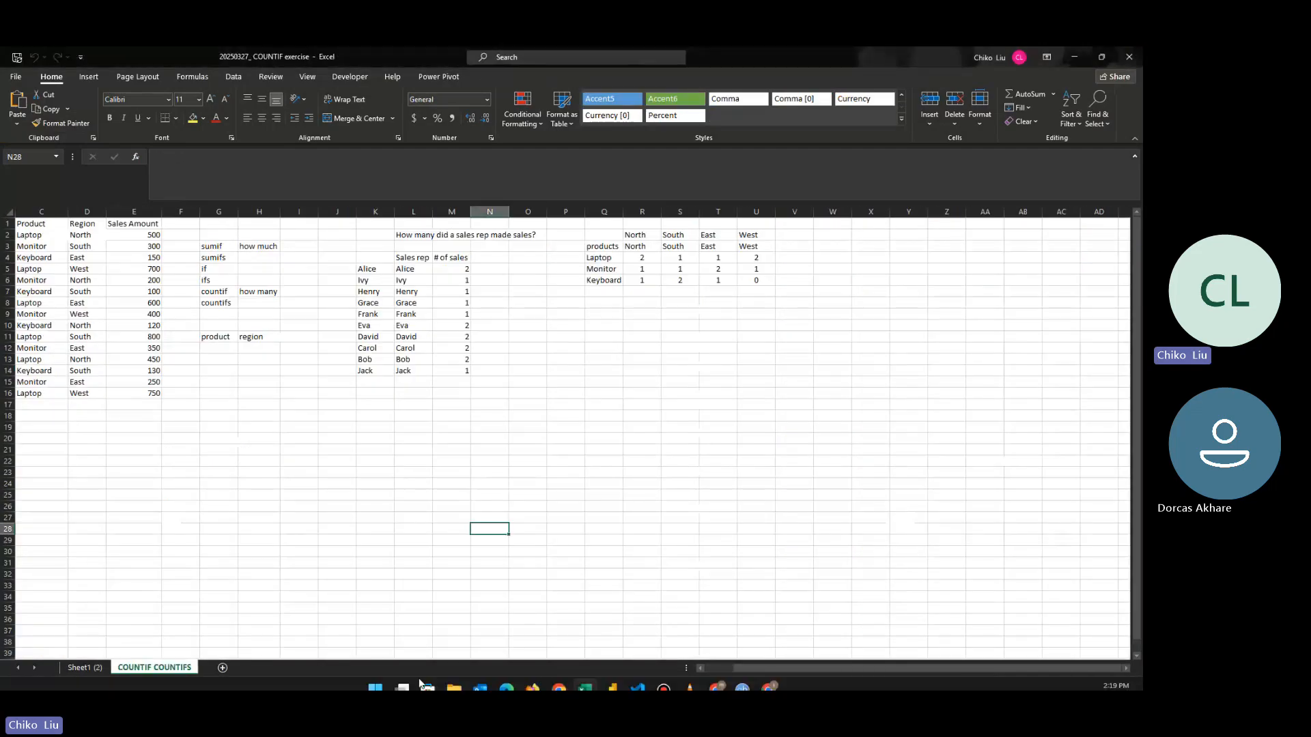
# Step: Return to File Explorer and look through the Session 4_03072025 and Session 5_03132025 folders of HR Analytics for exercise files
pyautogui.click(454, 686)
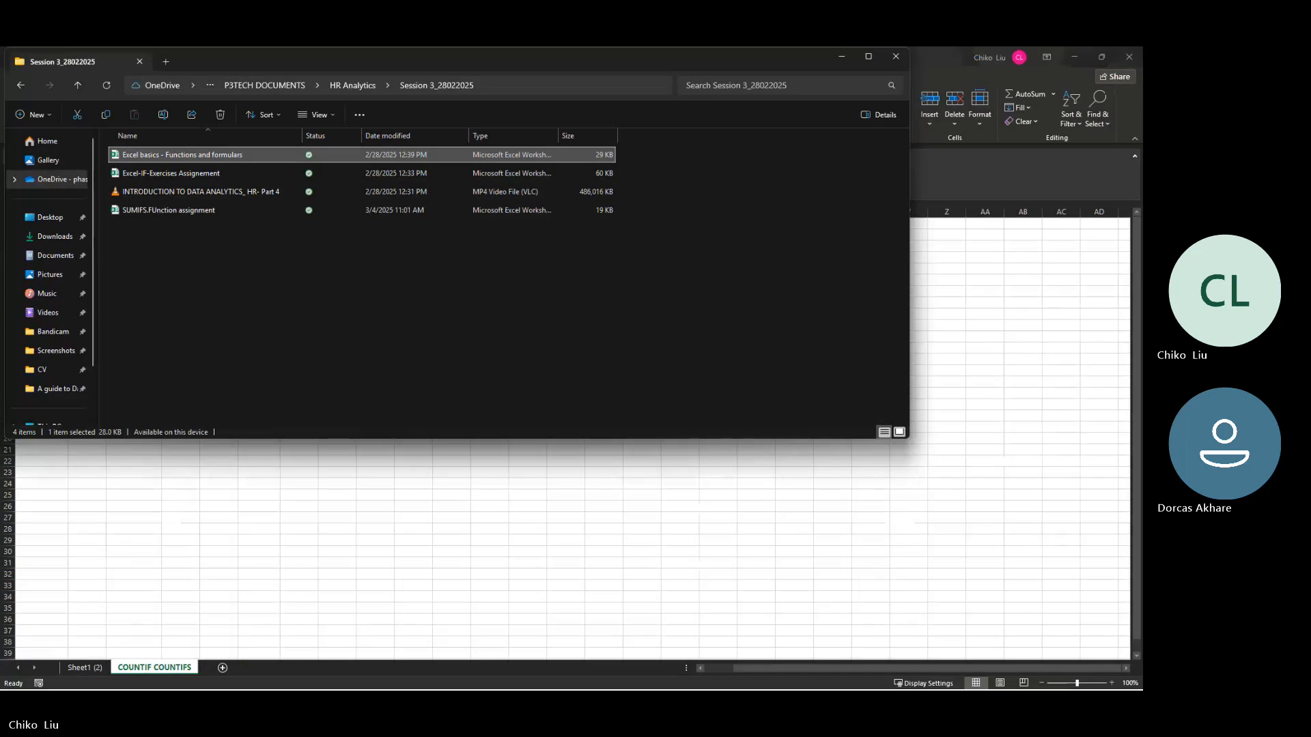
pyautogui.click(356, 85)
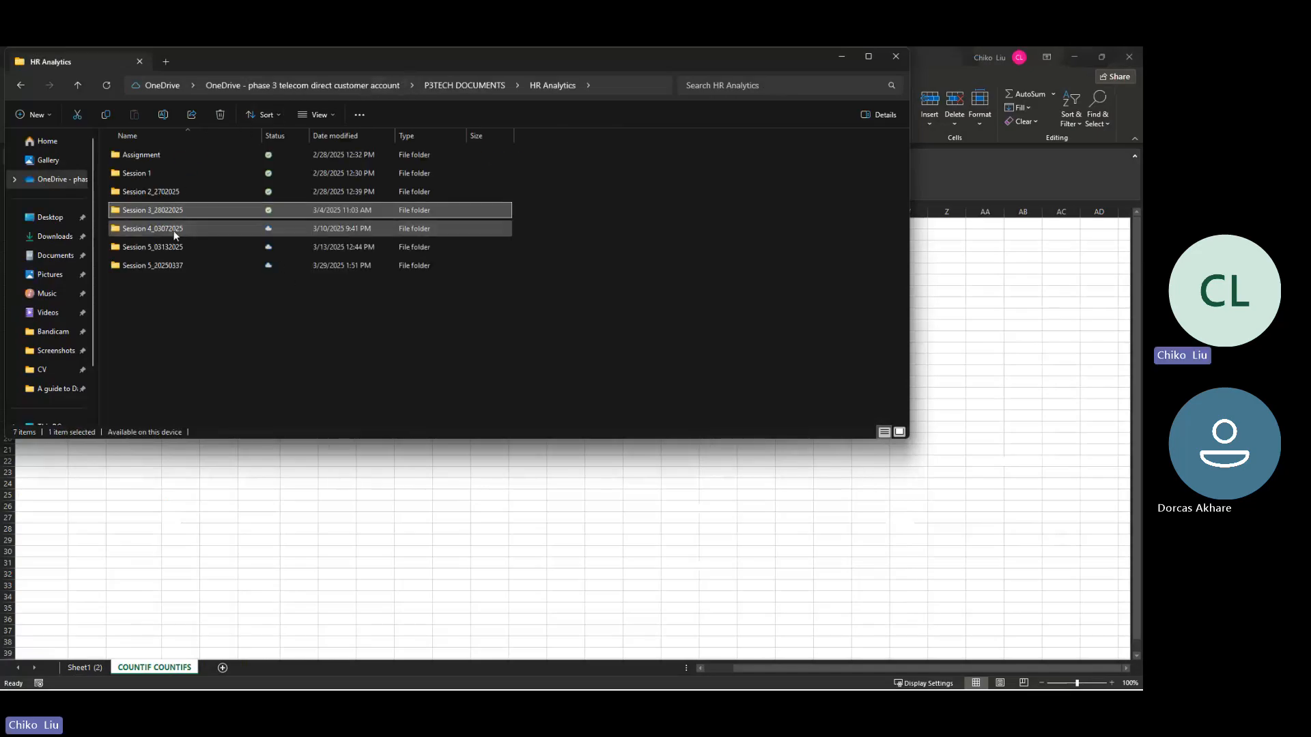
pyautogui.click(175, 231)
pyautogui.doubleClick(174, 231)
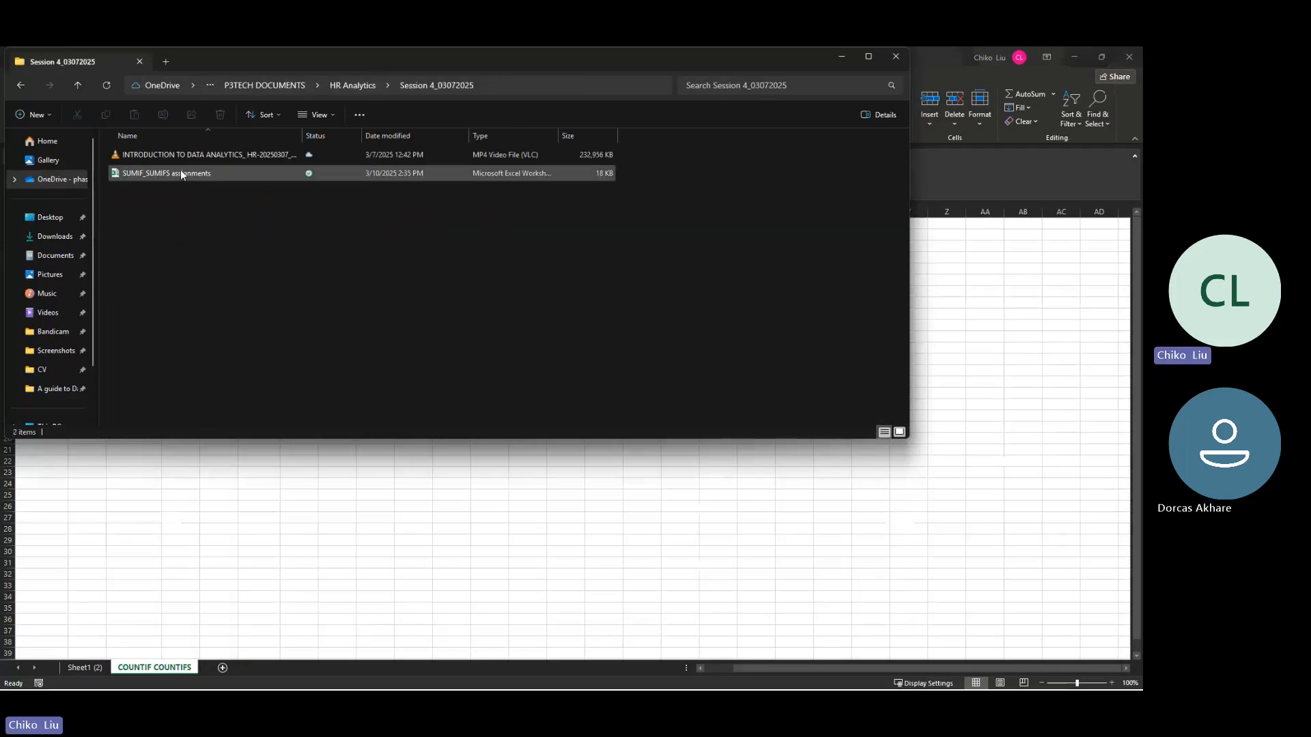
pyautogui.click(353, 85)
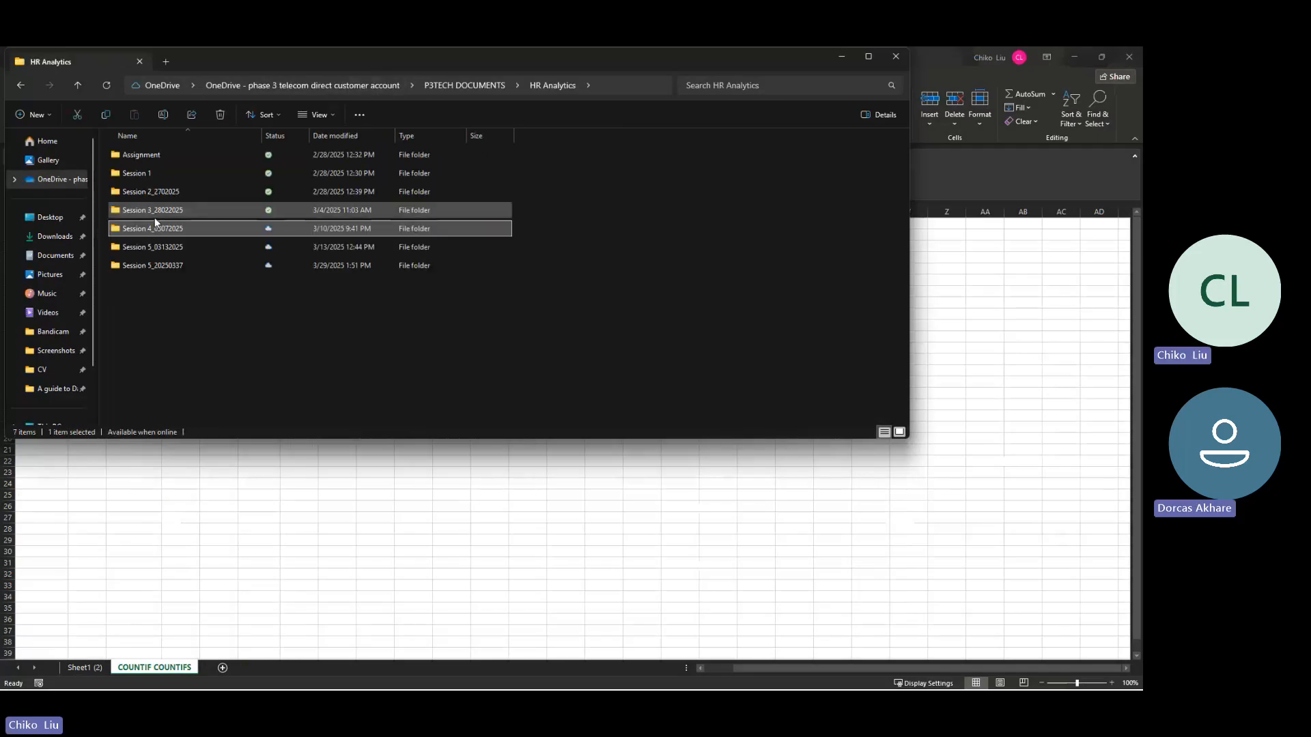
pyautogui.doubleClick(152, 248)
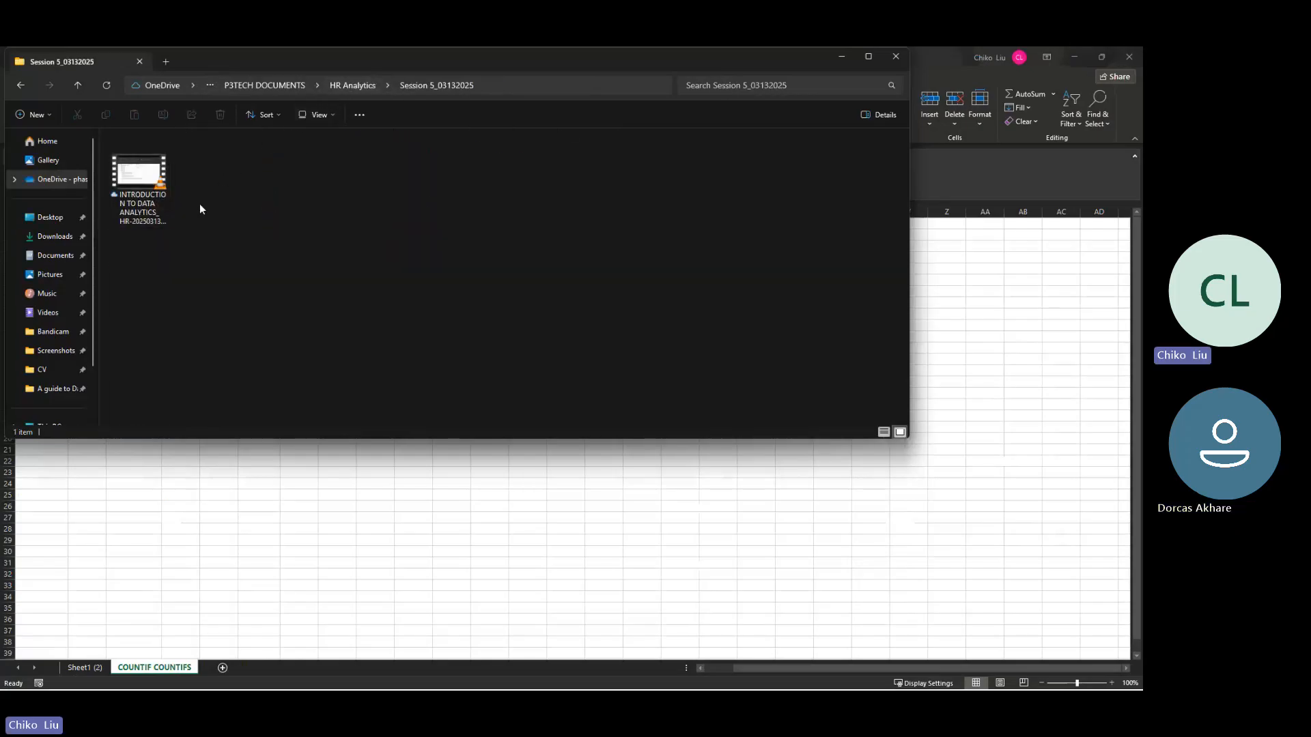
pyautogui.click(335, 87)
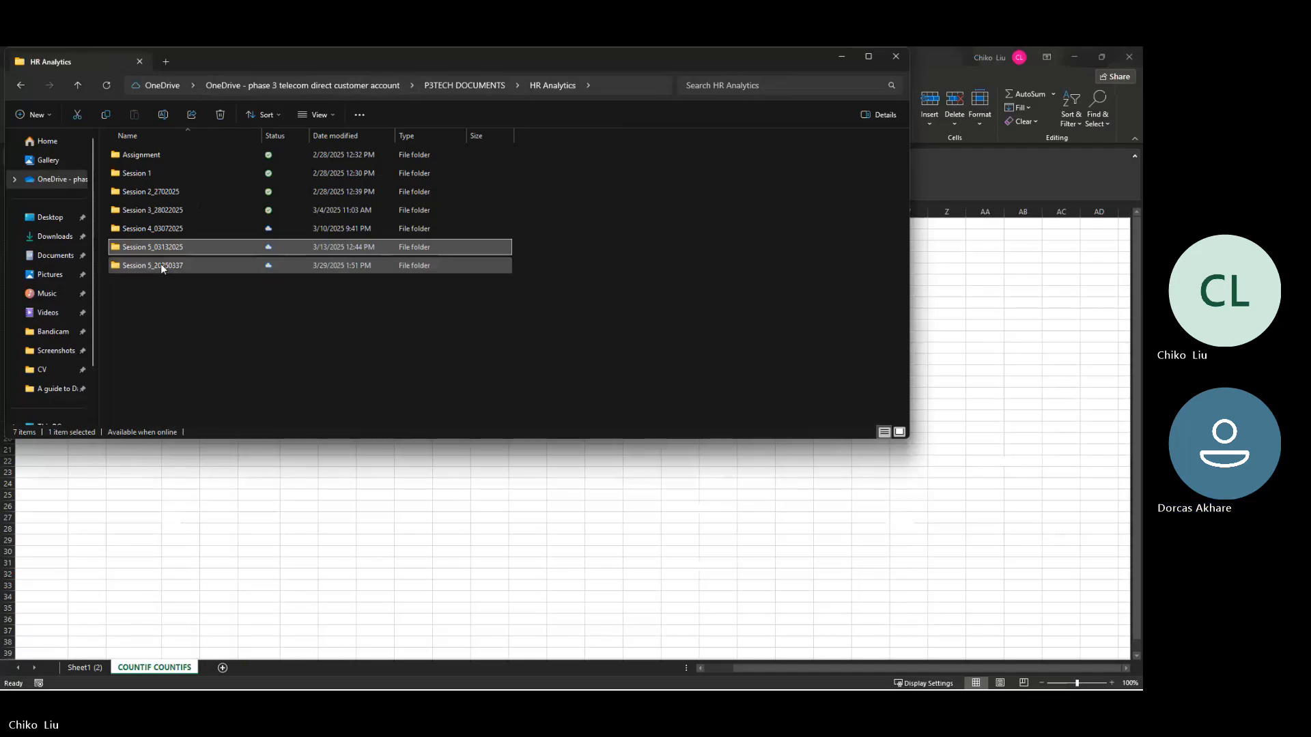
# Step: Open the 20250327_ COUNTIF exercise workbook from the Session 5_20250337 folder to check its contents
pyautogui.click(158, 265)
pyautogui.doubleClick(159, 265)
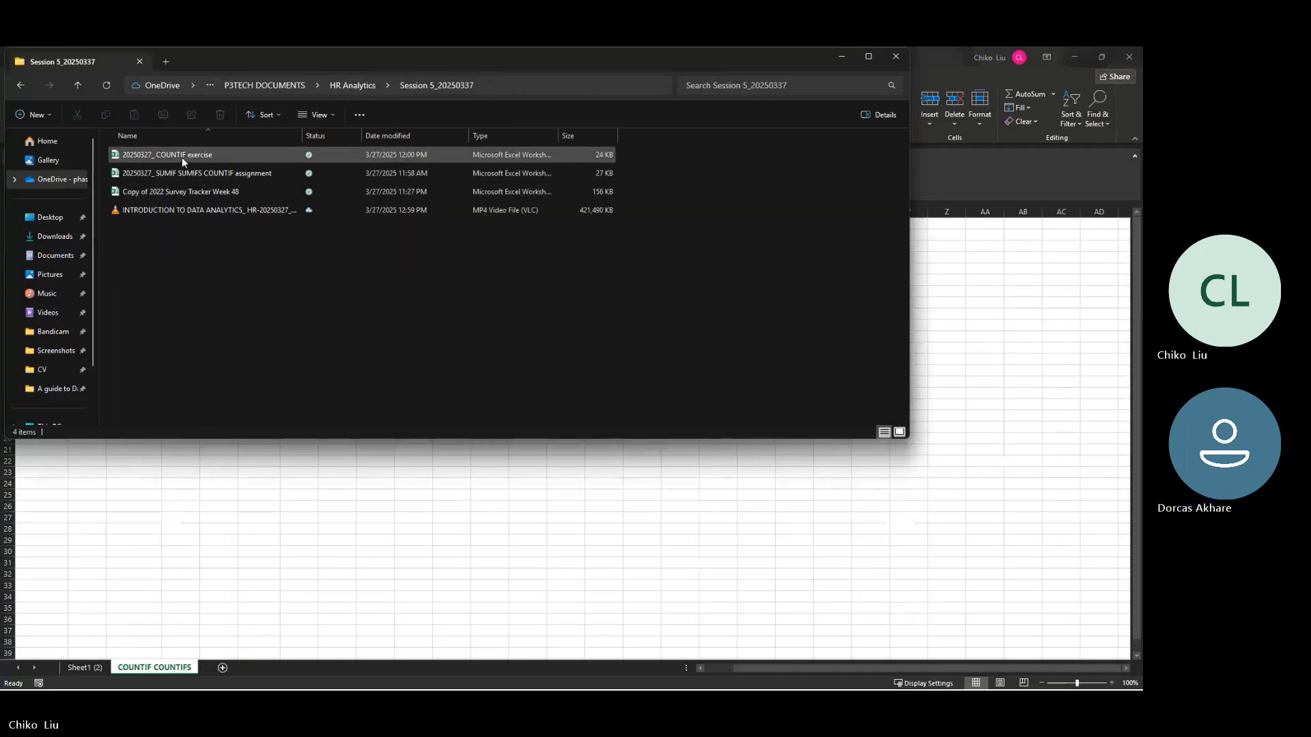
pyautogui.doubleClick(180, 158)
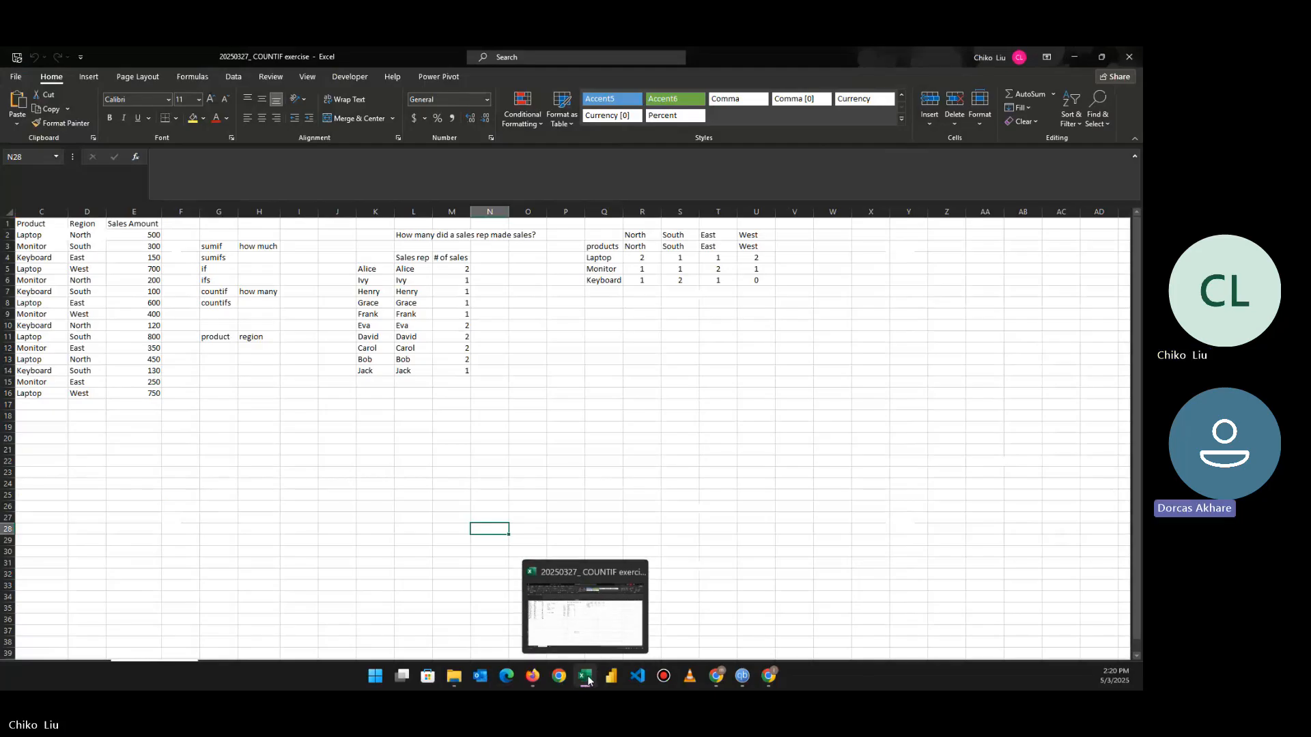
pyautogui.click(465, 677)
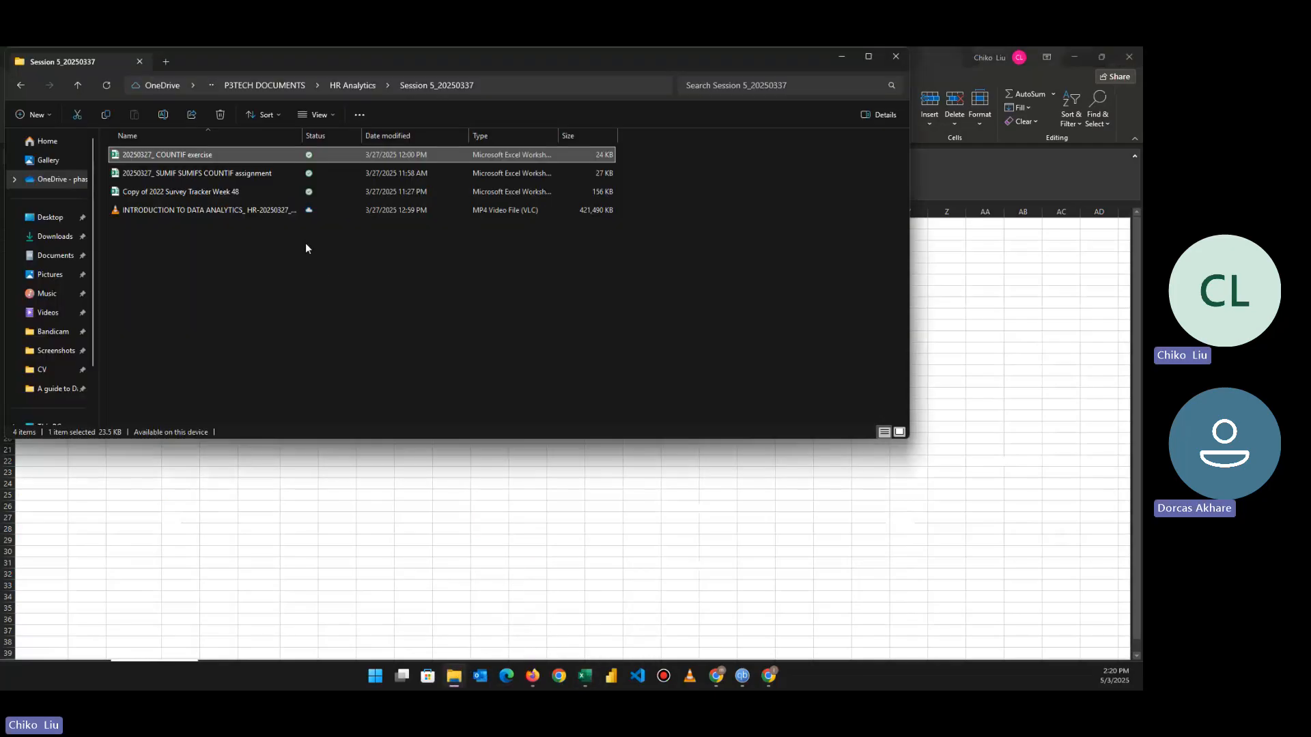
pyautogui.doubleClick(266, 157)
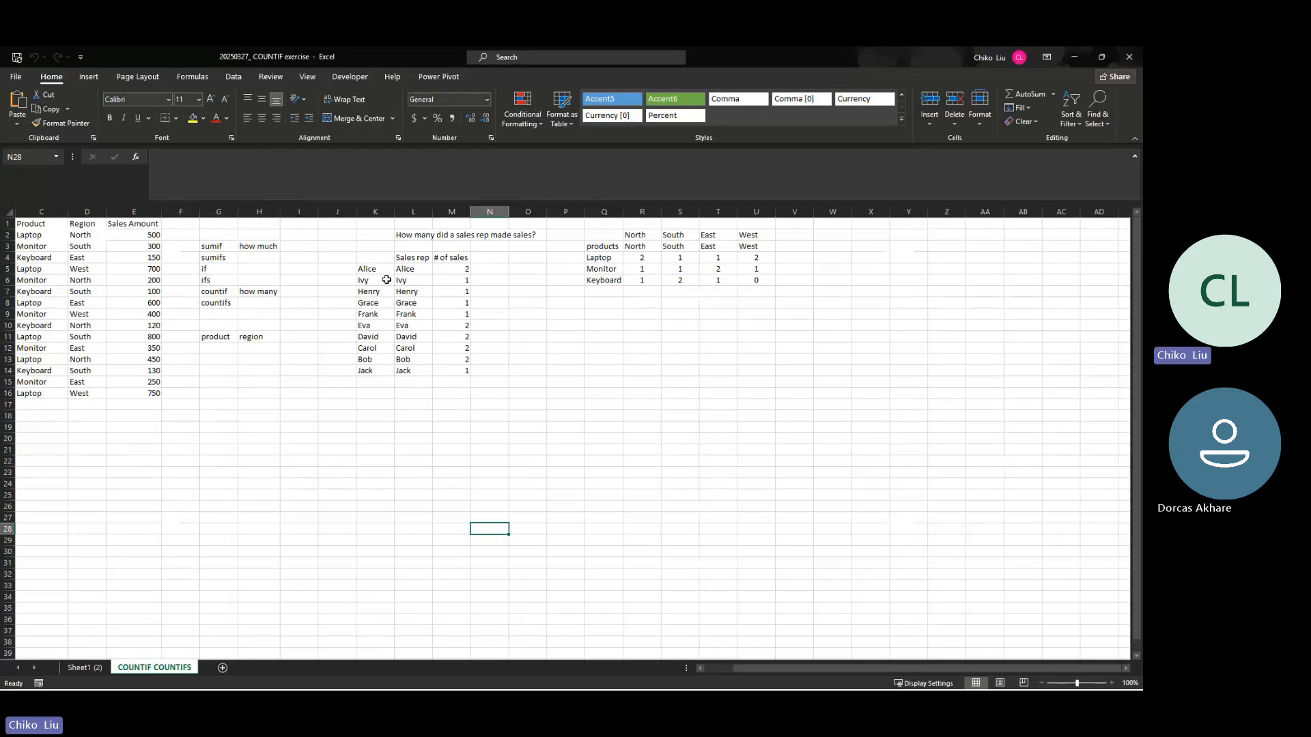
# Step: Open 20250327_ SUMIF SUMIFS COUNTIF assignment from Session 5_20250337 for editing and review its questions
pyautogui.click(453, 678)
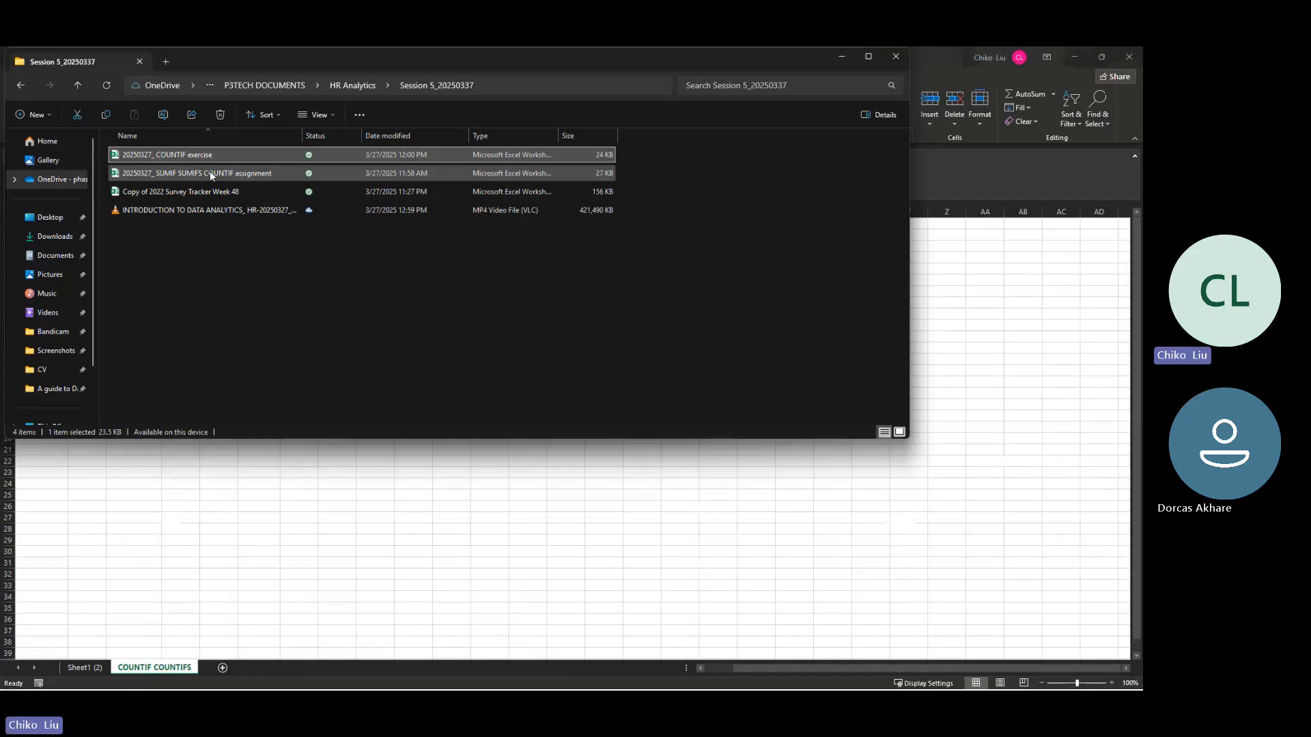
pyautogui.doubleClick(210, 173)
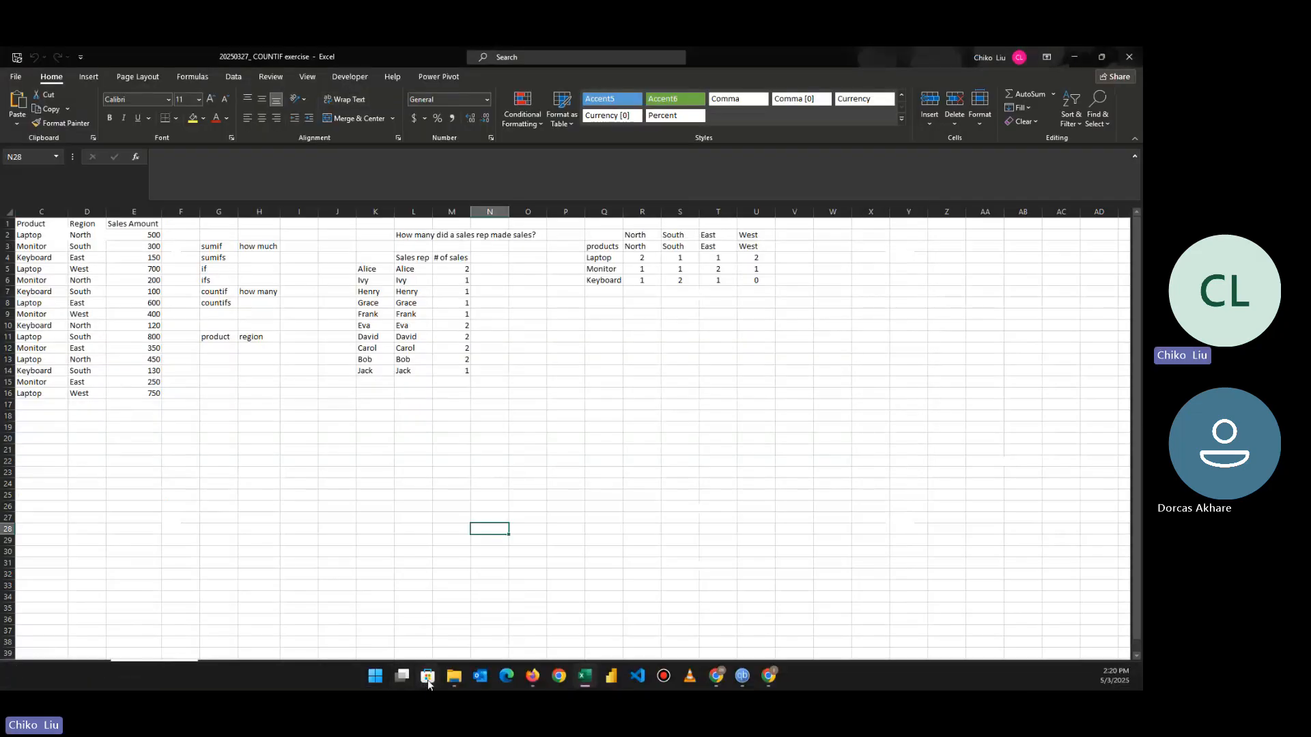
pyautogui.moveTo(457, 676)
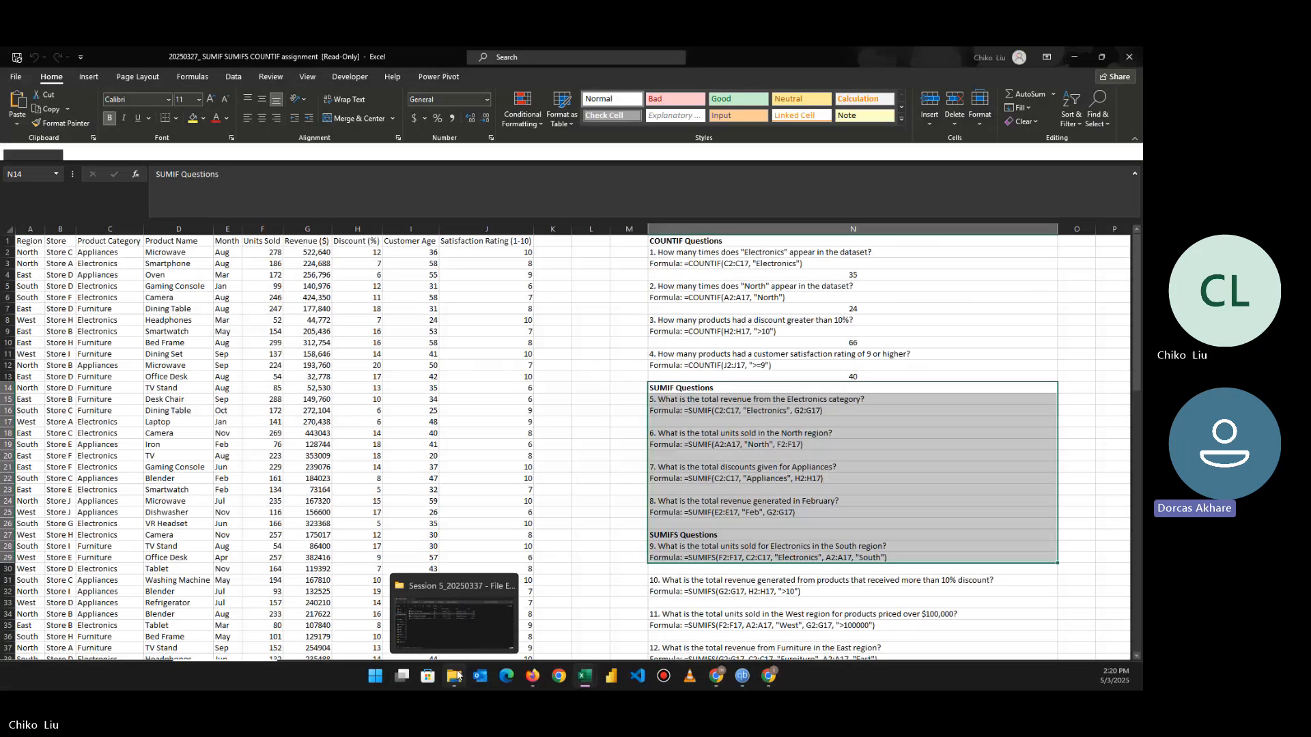
pyautogui.click(271, 153)
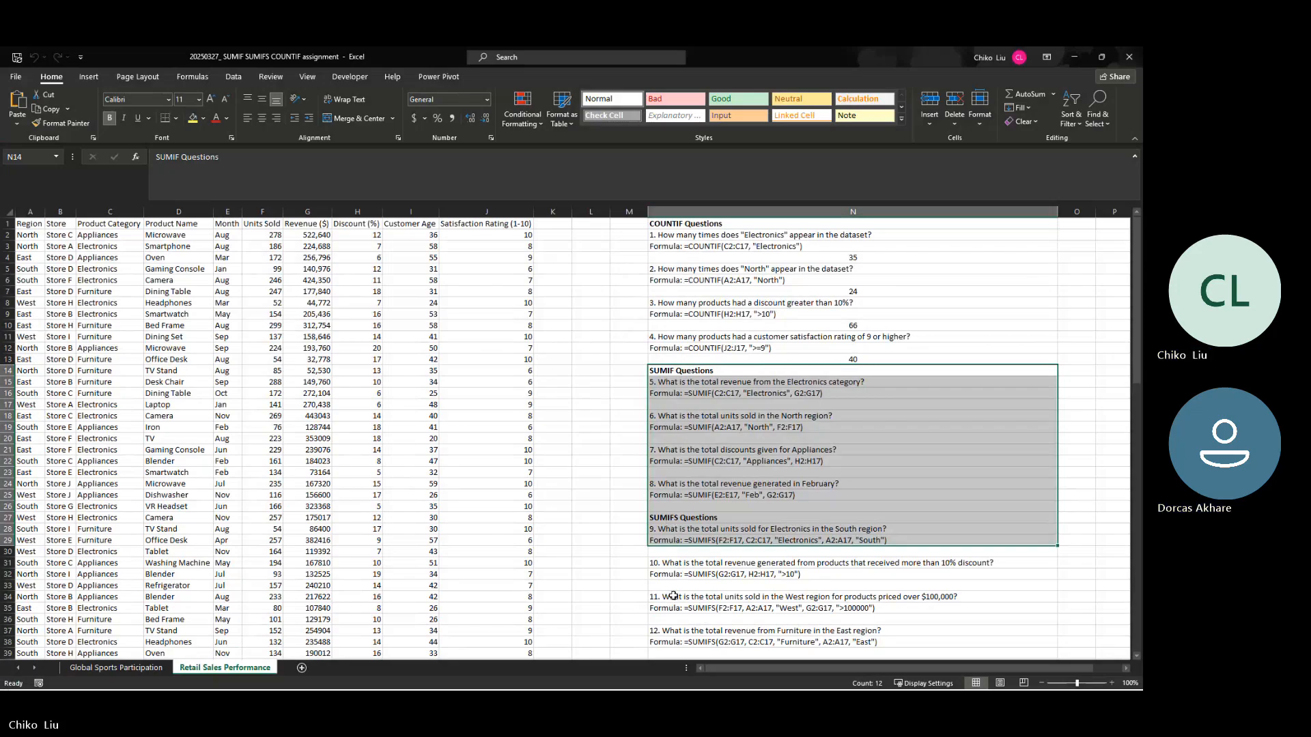
pyautogui.scroll(-13, 627, 359)
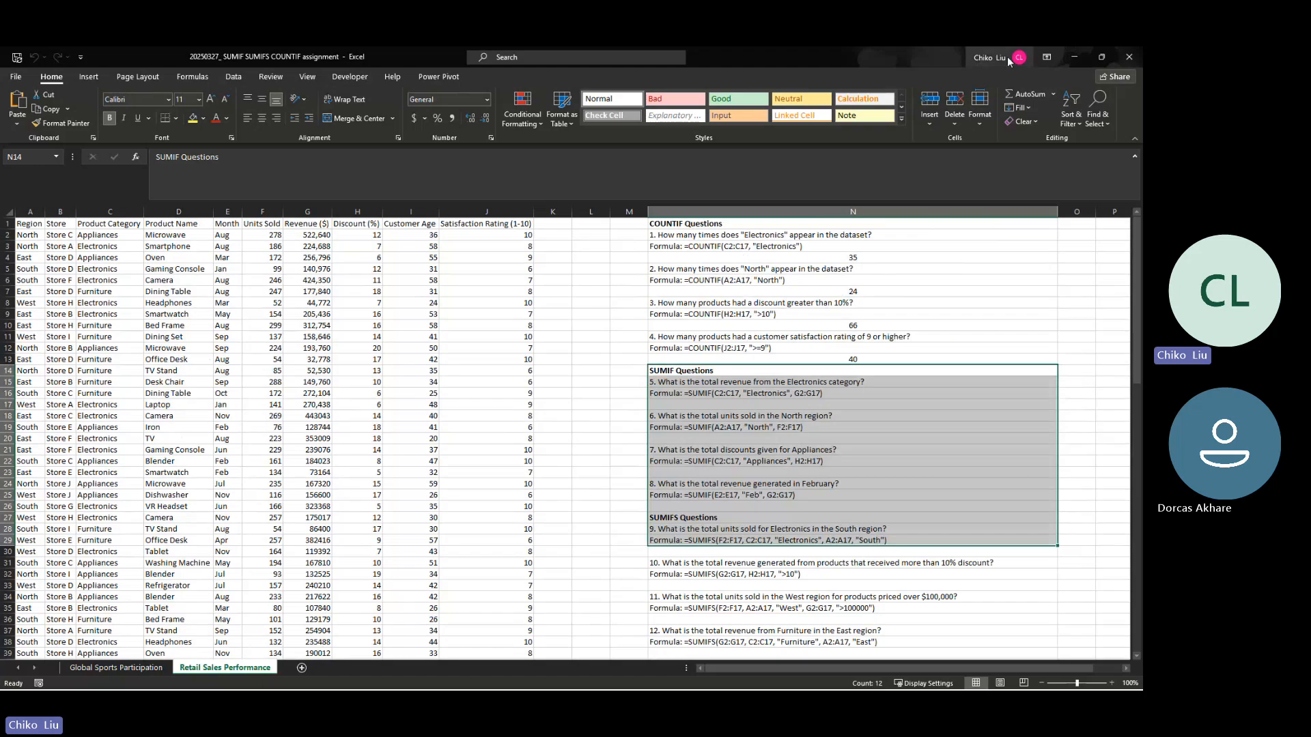
# Step: Switch to the ChatGPT conversation, copy the Sample Data Columns table, and paste it into cell A1 of a blank Excel workbook
pyautogui.click(538, 677)
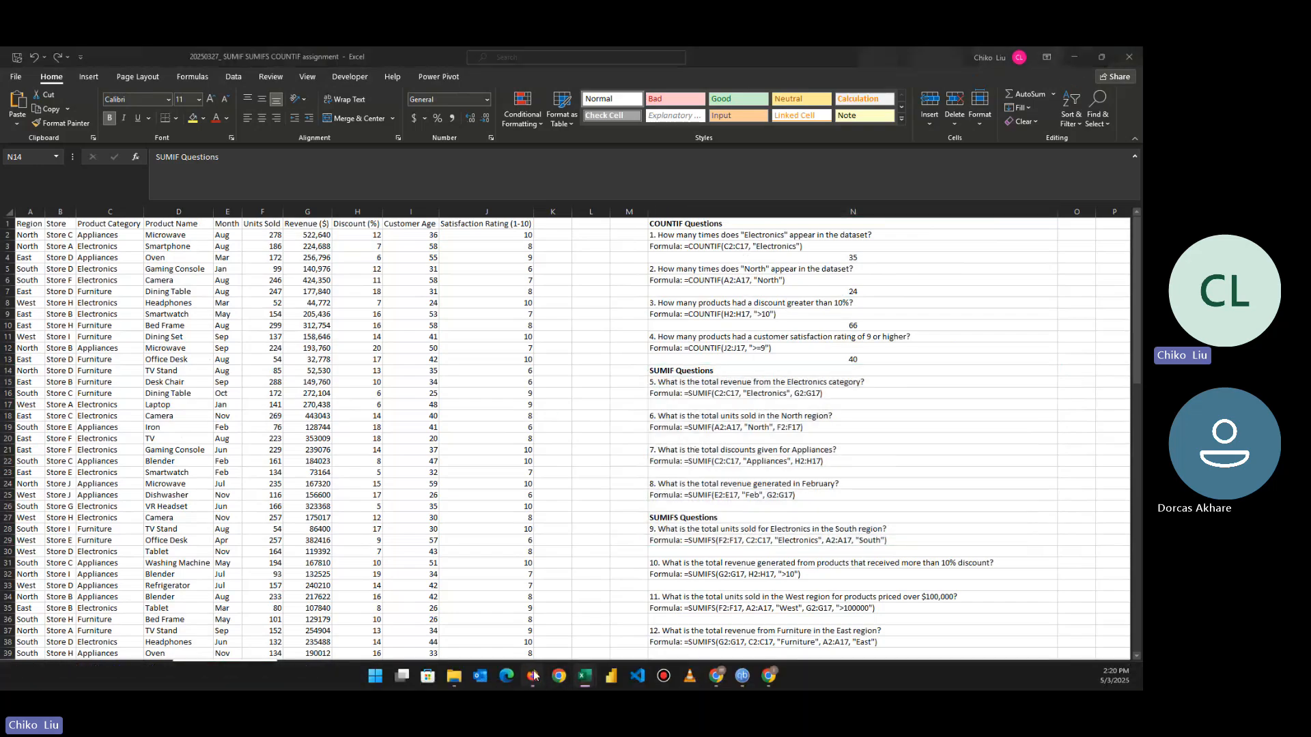
pyautogui.click(224, 59)
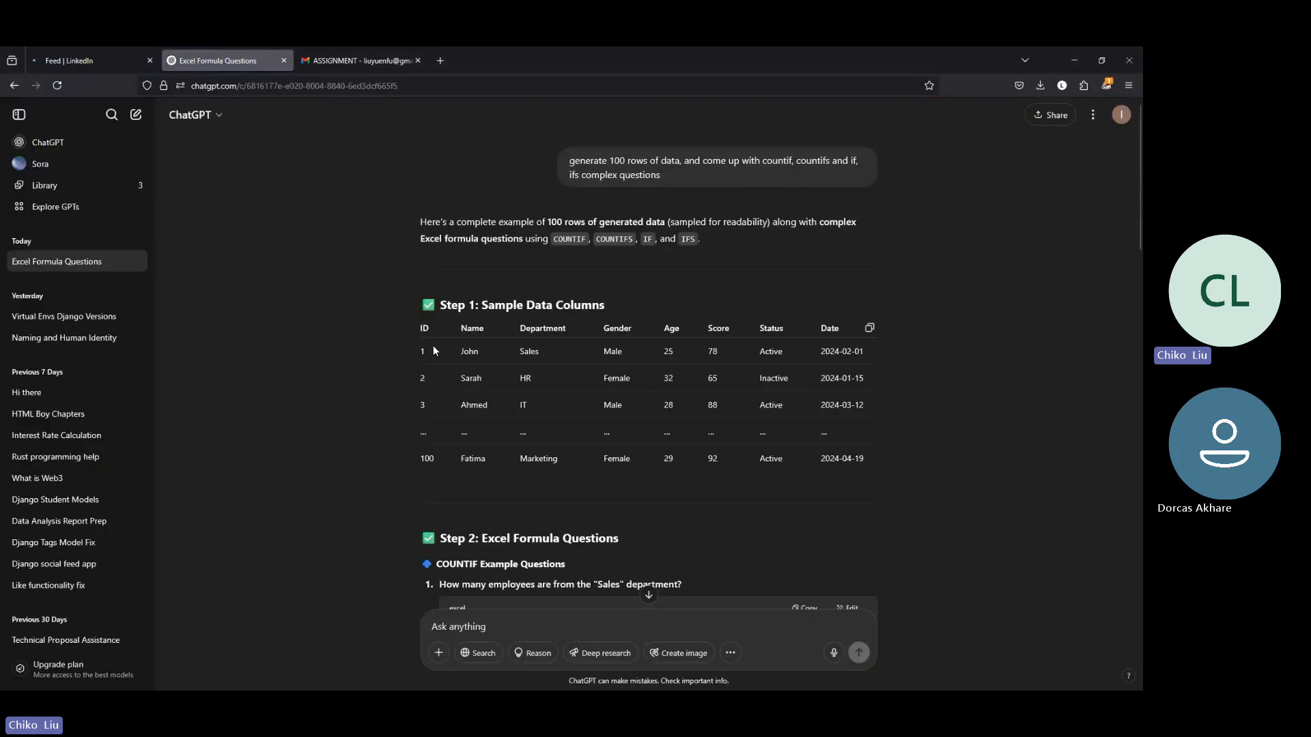
pyautogui.scroll(-3, 518, 404)
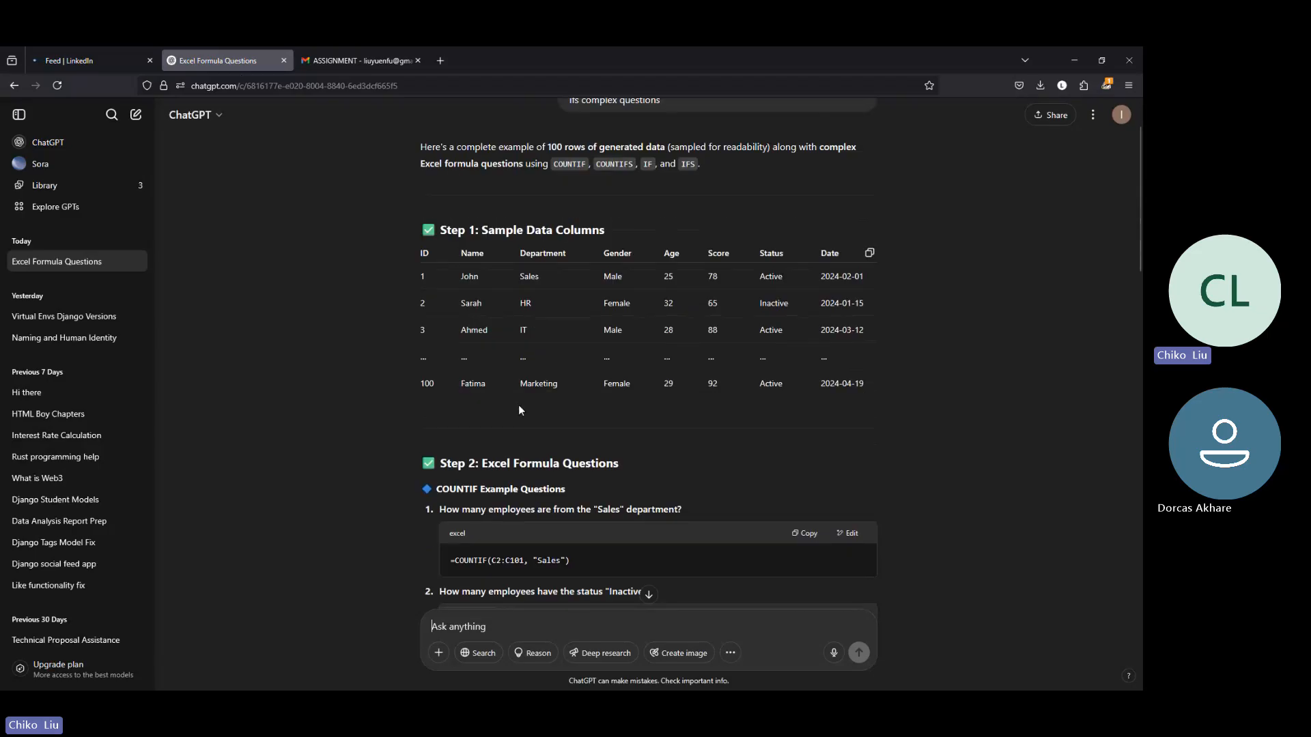
pyautogui.scroll(3, 519, 396)
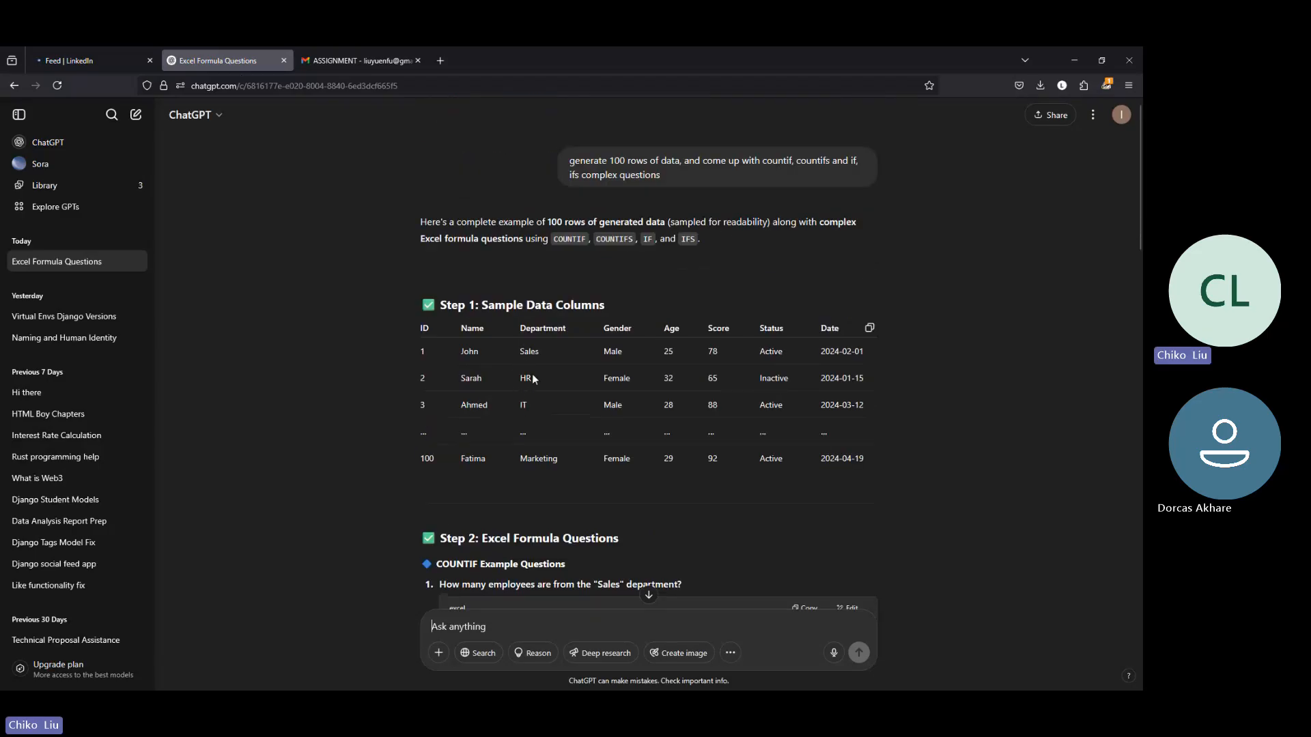
pyautogui.click(869, 328)
pyautogui.moveTo(633, 688)
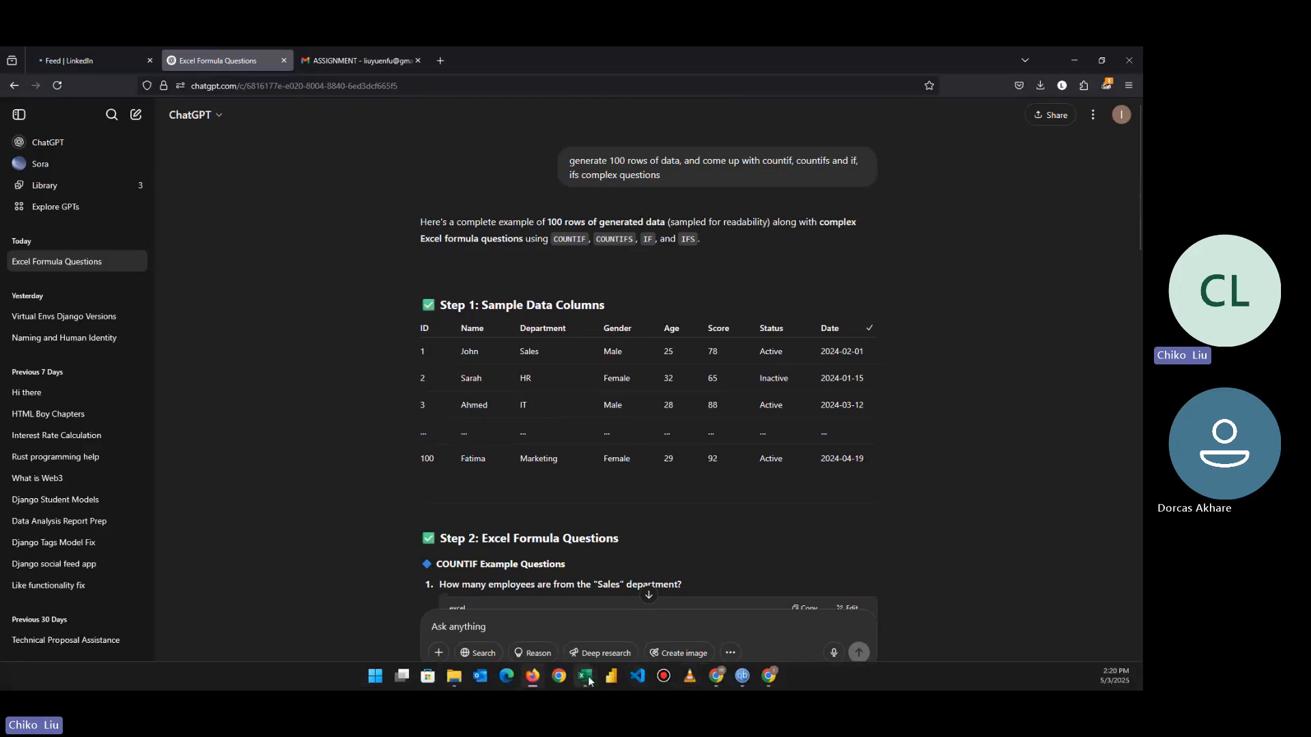
pyautogui.moveTo(586, 678)
pyautogui.click(570, 621)
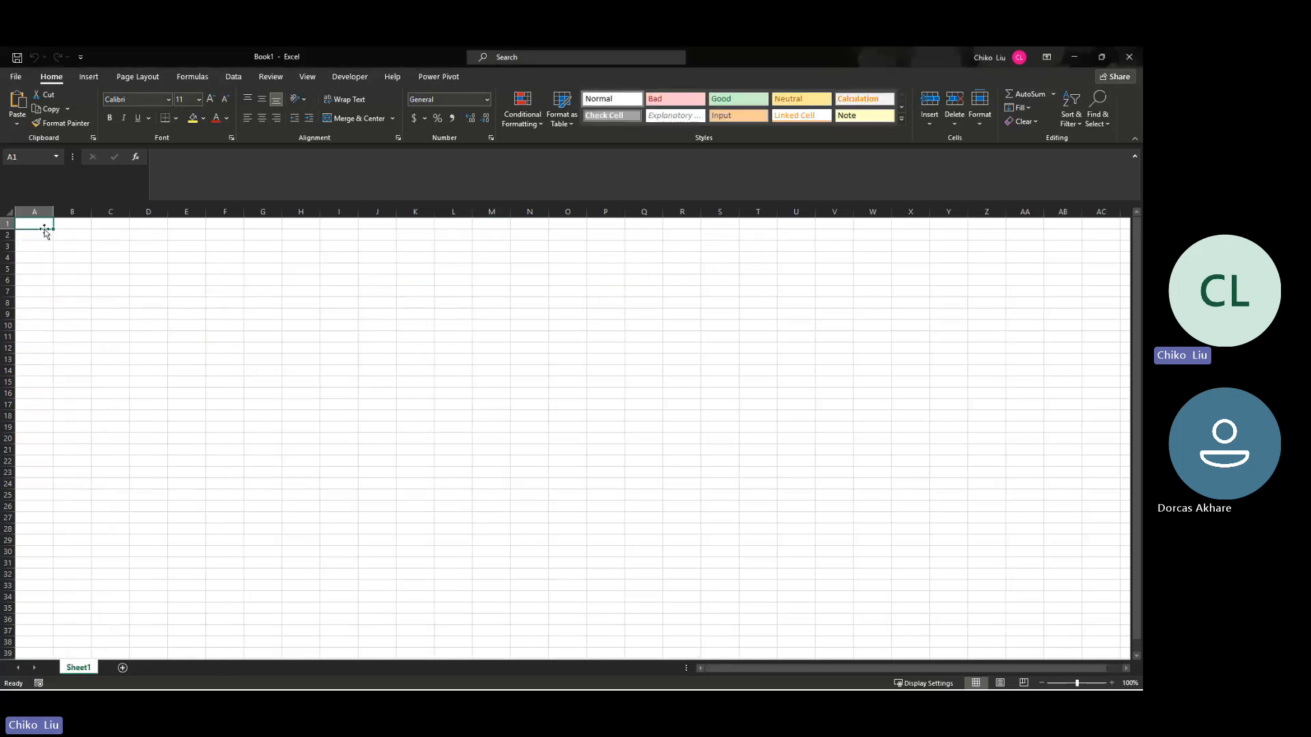
pyautogui.rightClick(45, 232)
pyautogui.click(65, 283)
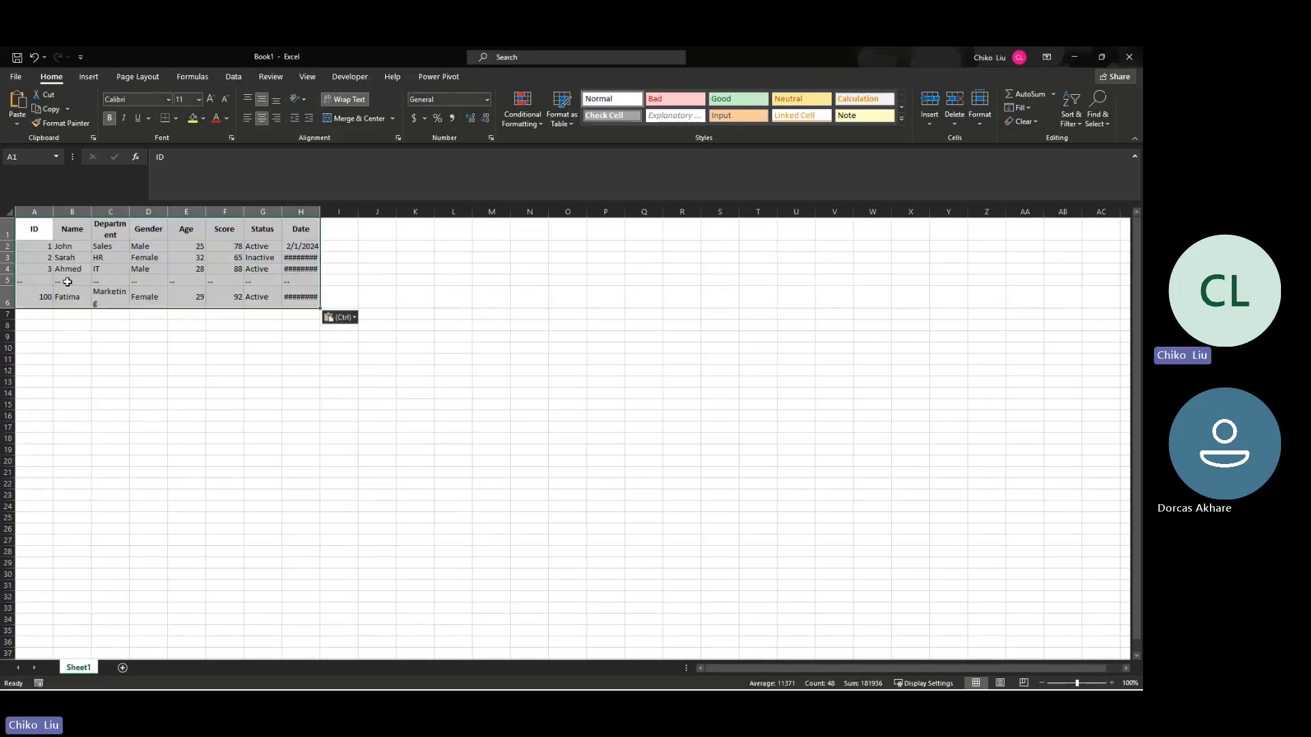
# Step: Return to ChatGPT, review the example formula questions, and reply "yes" to the offer to generate the full 100 rows for download
pyautogui.hotkey('alt', 'Tab')
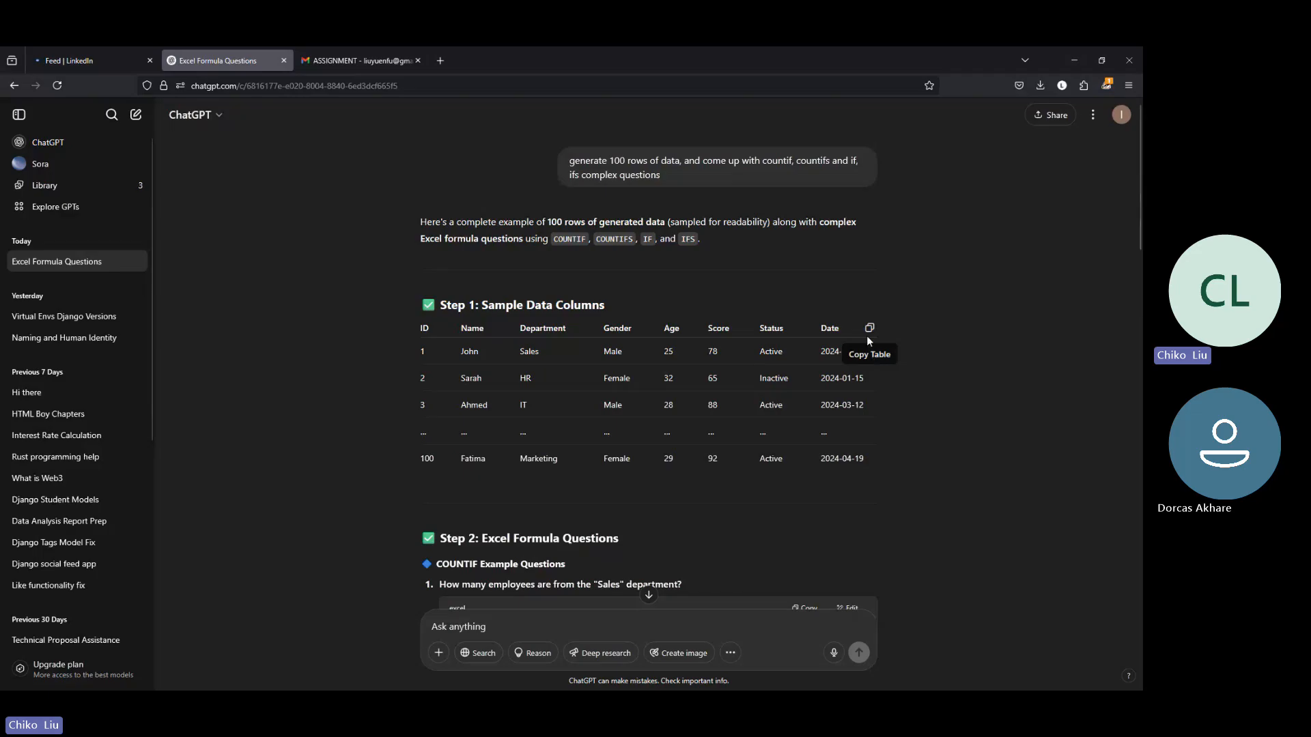
pyautogui.scroll(-2, 635, 375)
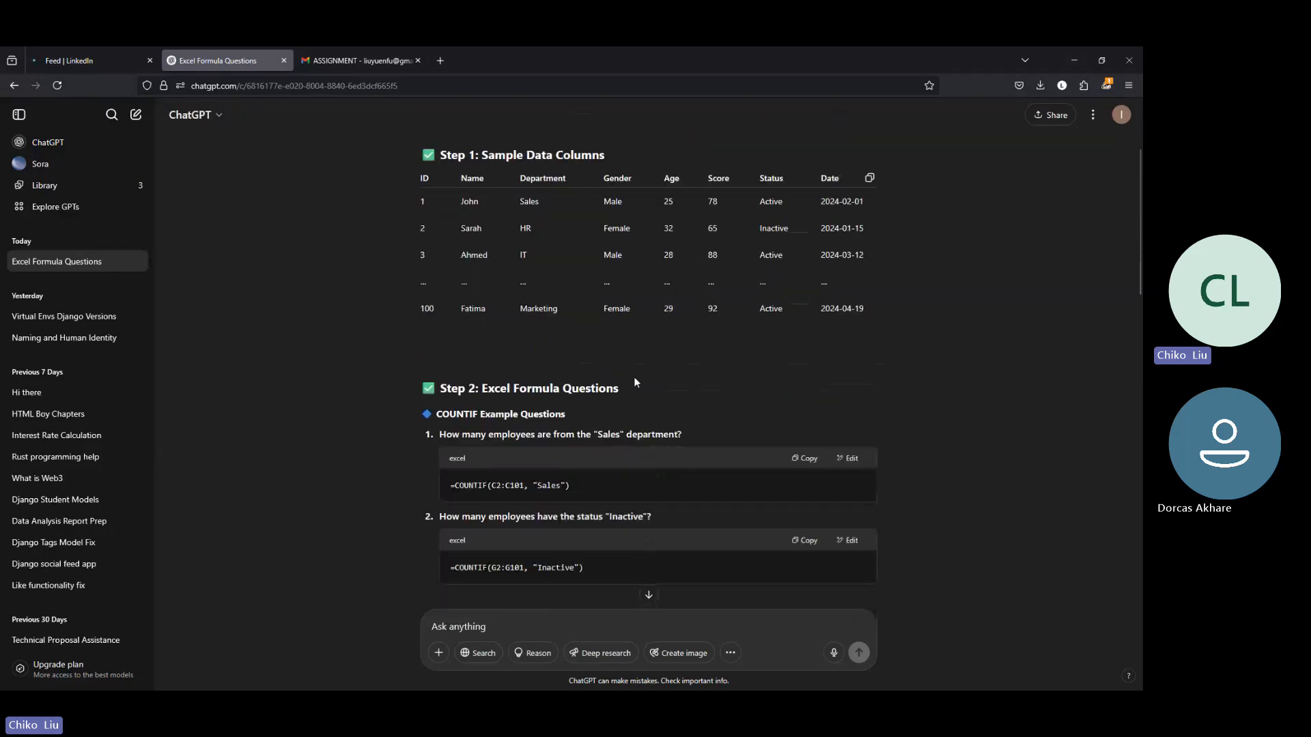
pyautogui.scroll(-3, 635, 379)
pyautogui.scroll(-10, 635, 379)
pyautogui.scroll(3, 635, 379)
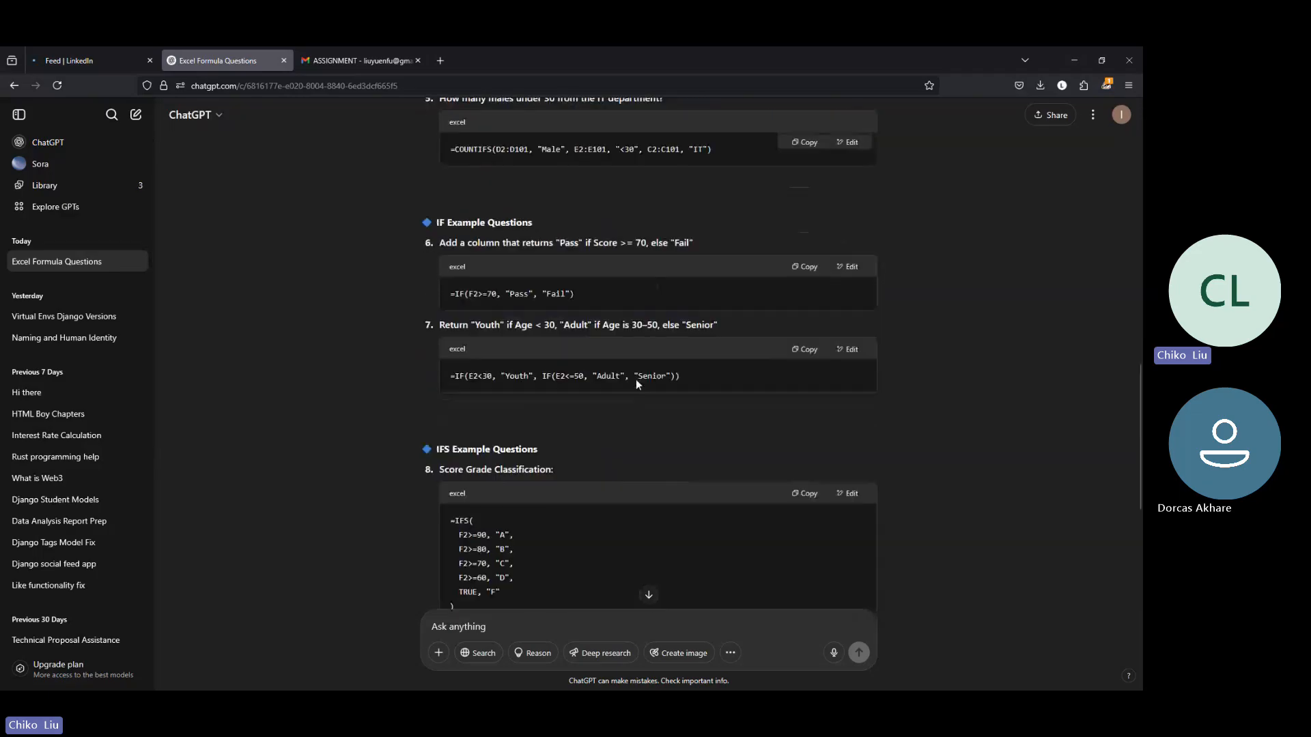
pyautogui.scroll(3, 637, 379)
pyautogui.scroll(-8, 636, 379)
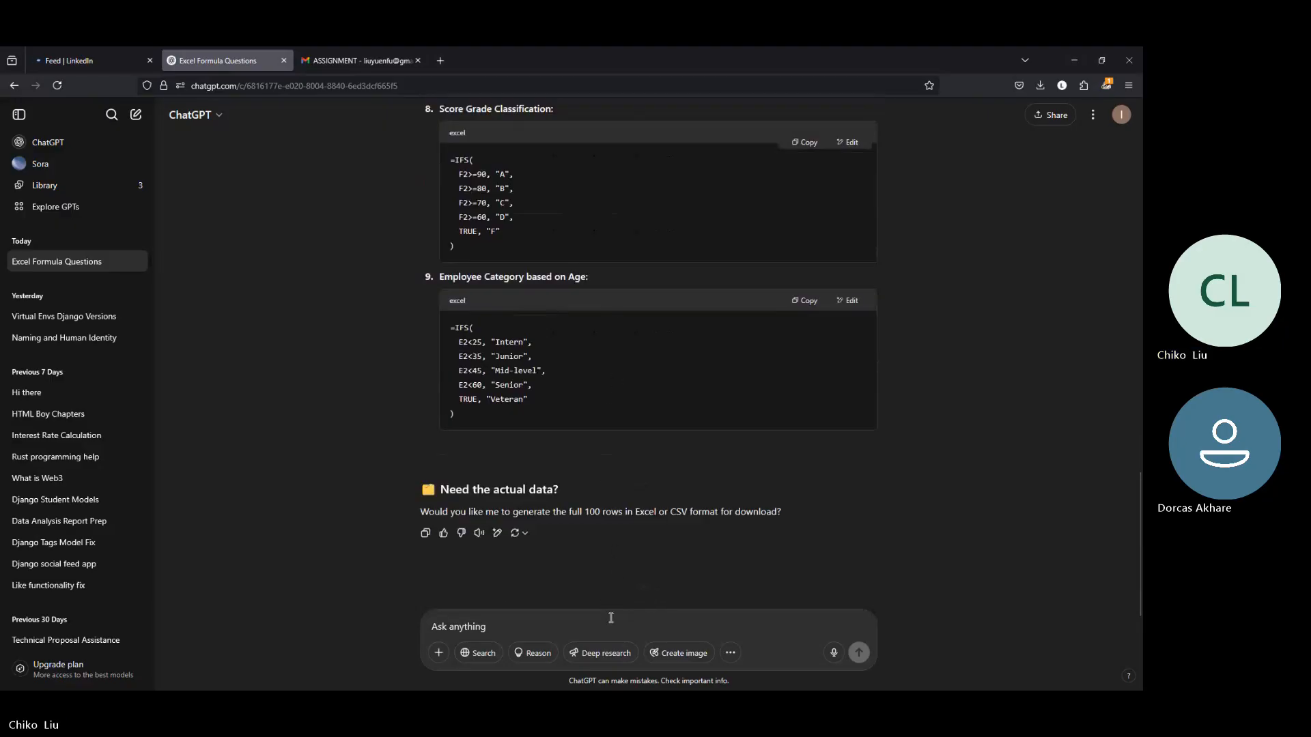
pyautogui.write('yes')
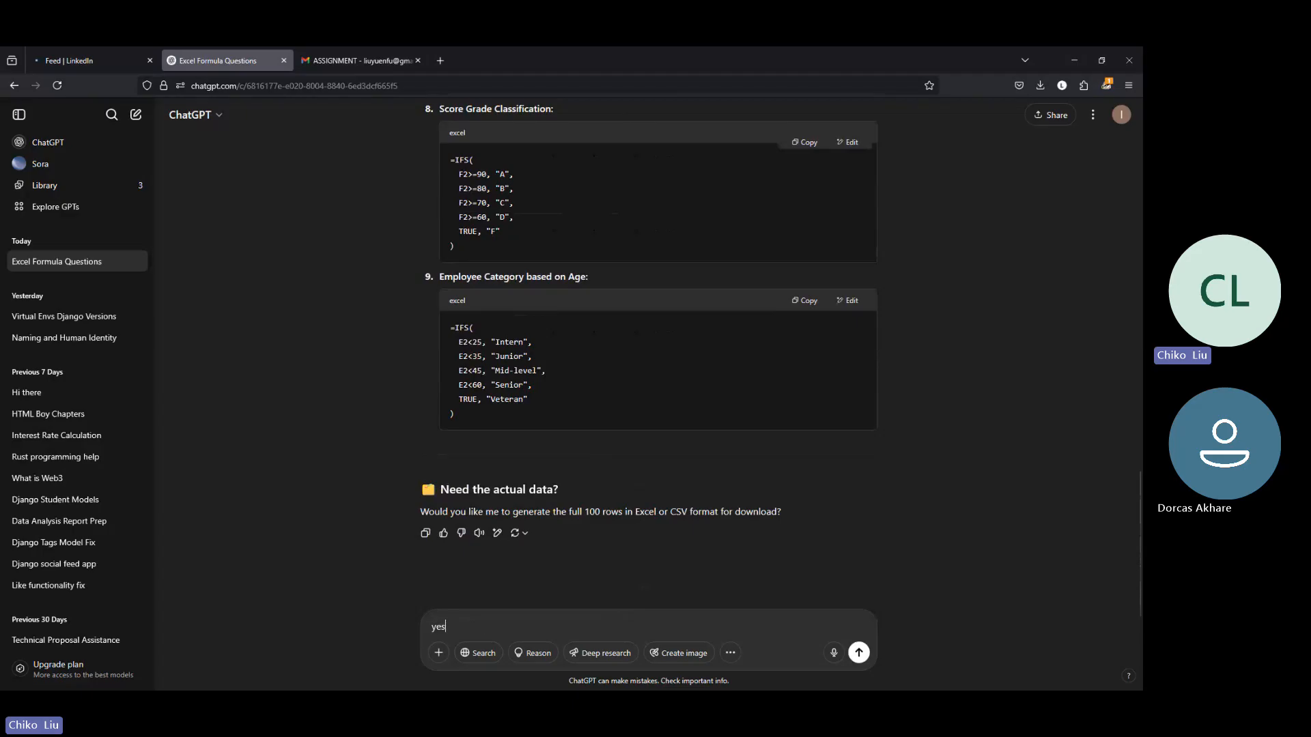
pyautogui.press('Return')
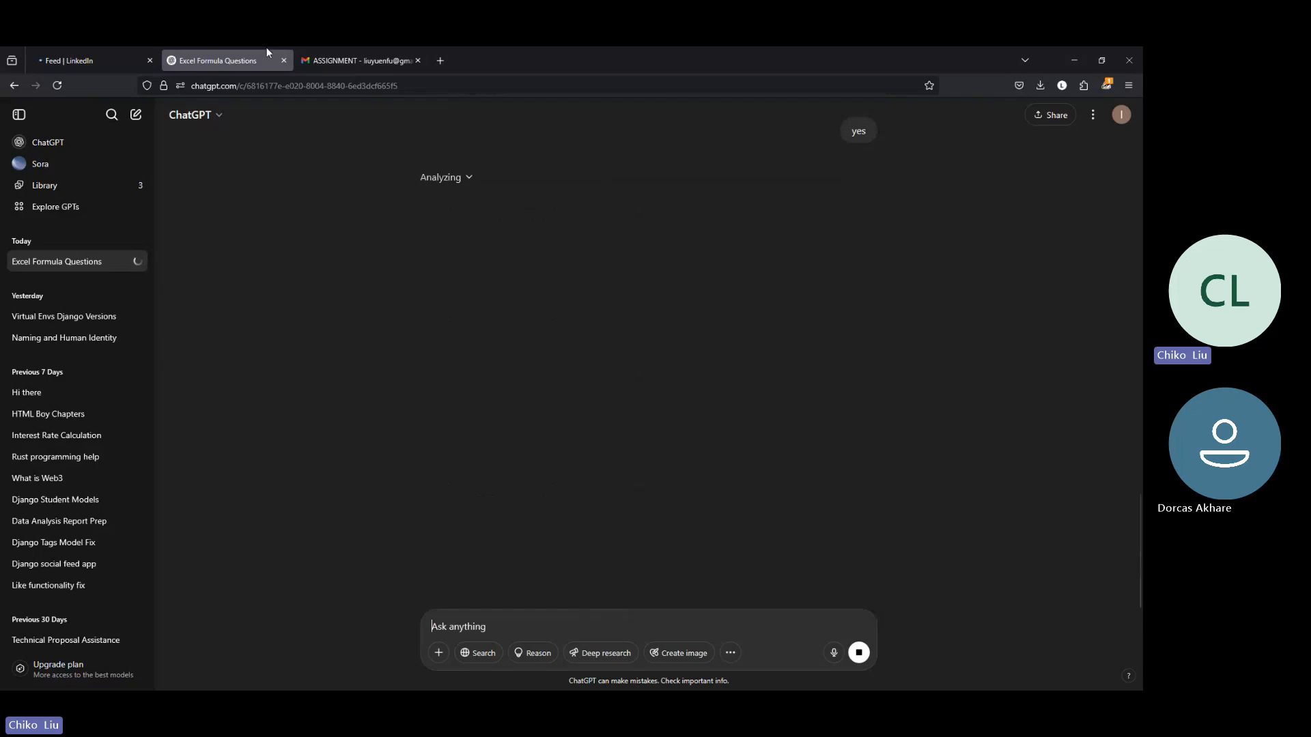
pyautogui.moveTo(366, 53)
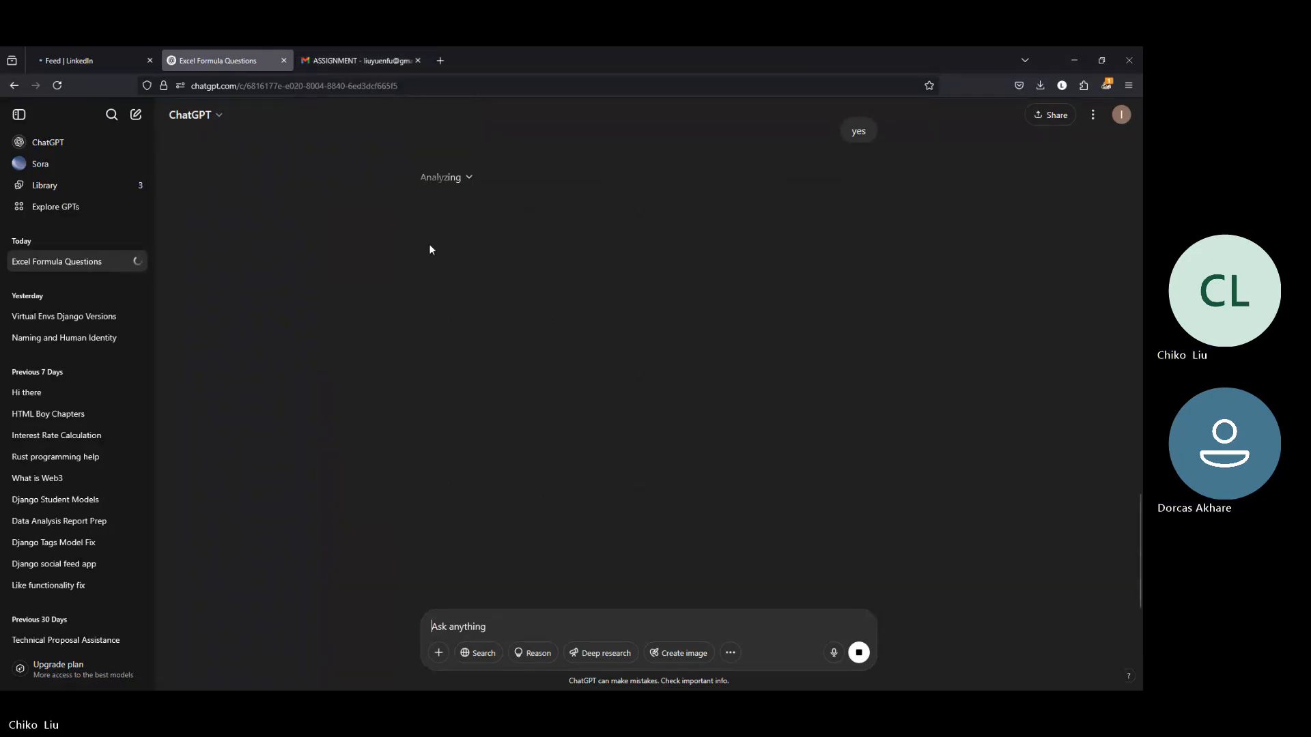
pyautogui.click(387, 66)
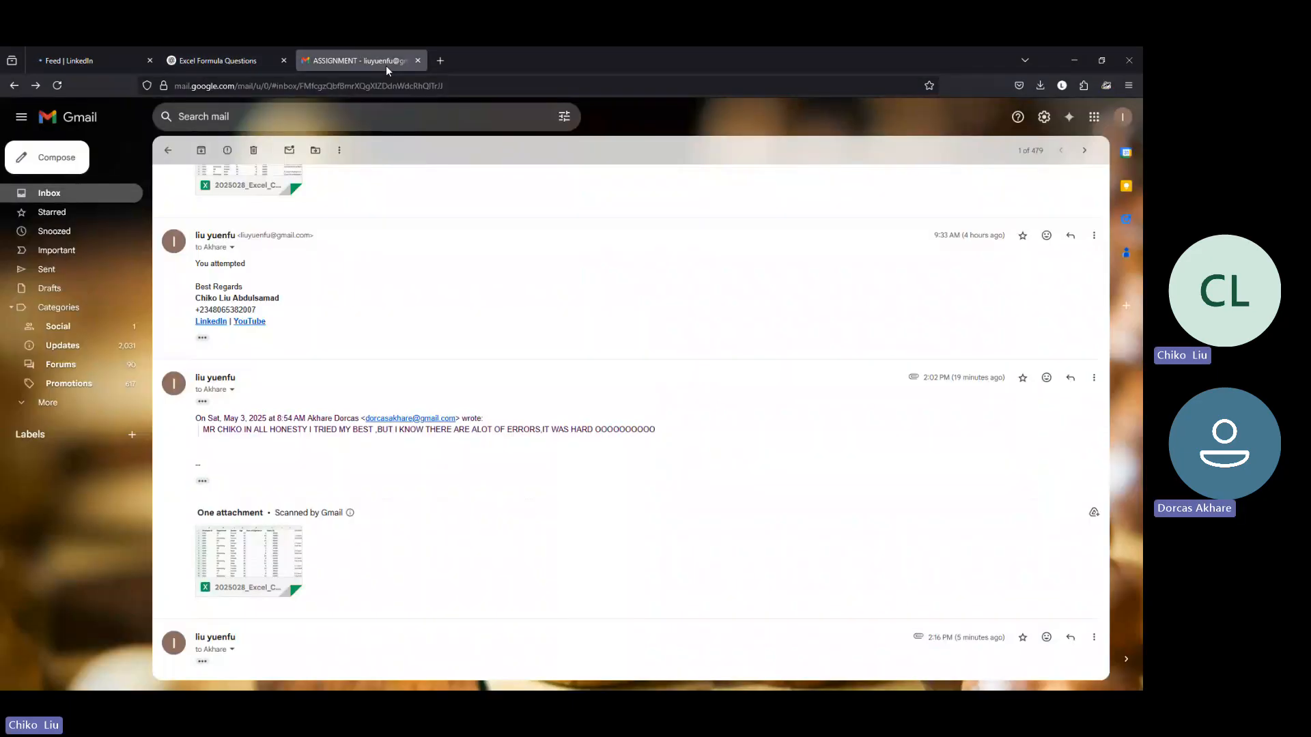
pyautogui.click(198, 55)
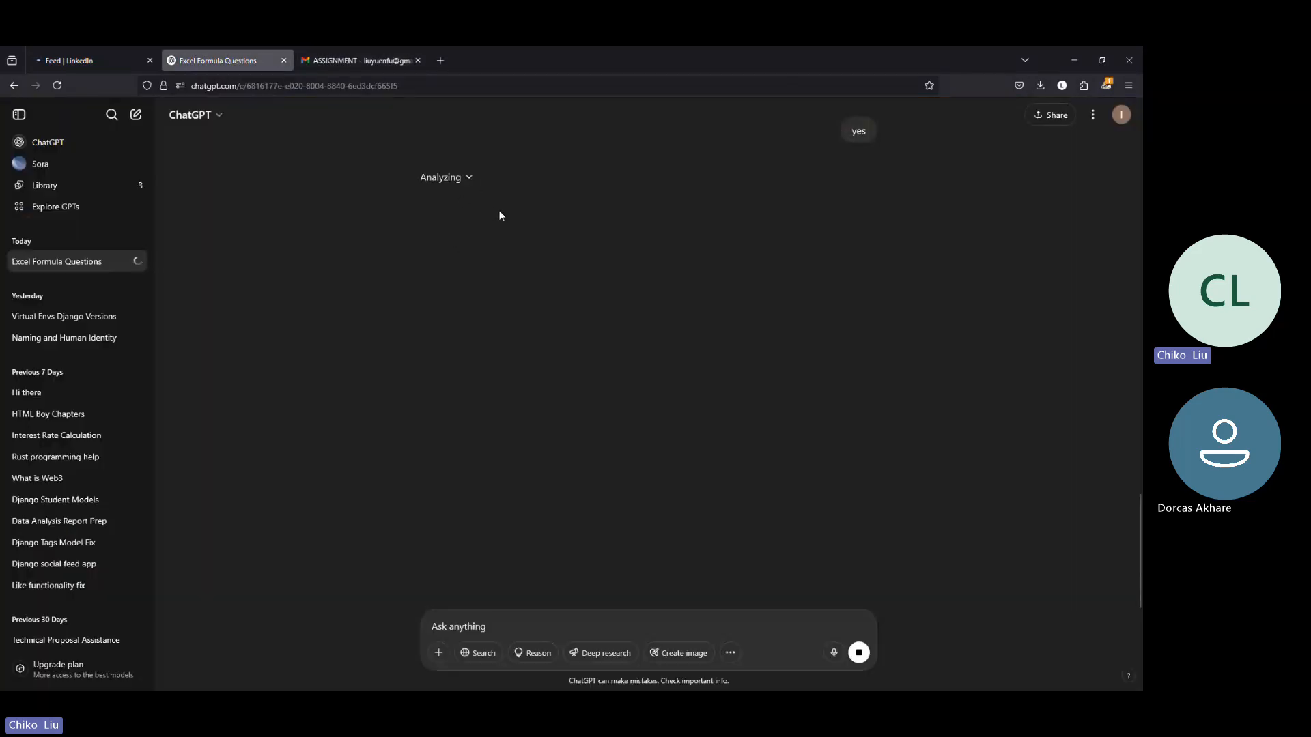
# Step: Look over the example questions in the conversation and download generated_employee_data.csv from ChatGPT's latest reply
pyautogui.scroll(10, 574, 217)
pyautogui.scroll(-3, 572, 217)
pyautogui.scroll(13, 572, 217)
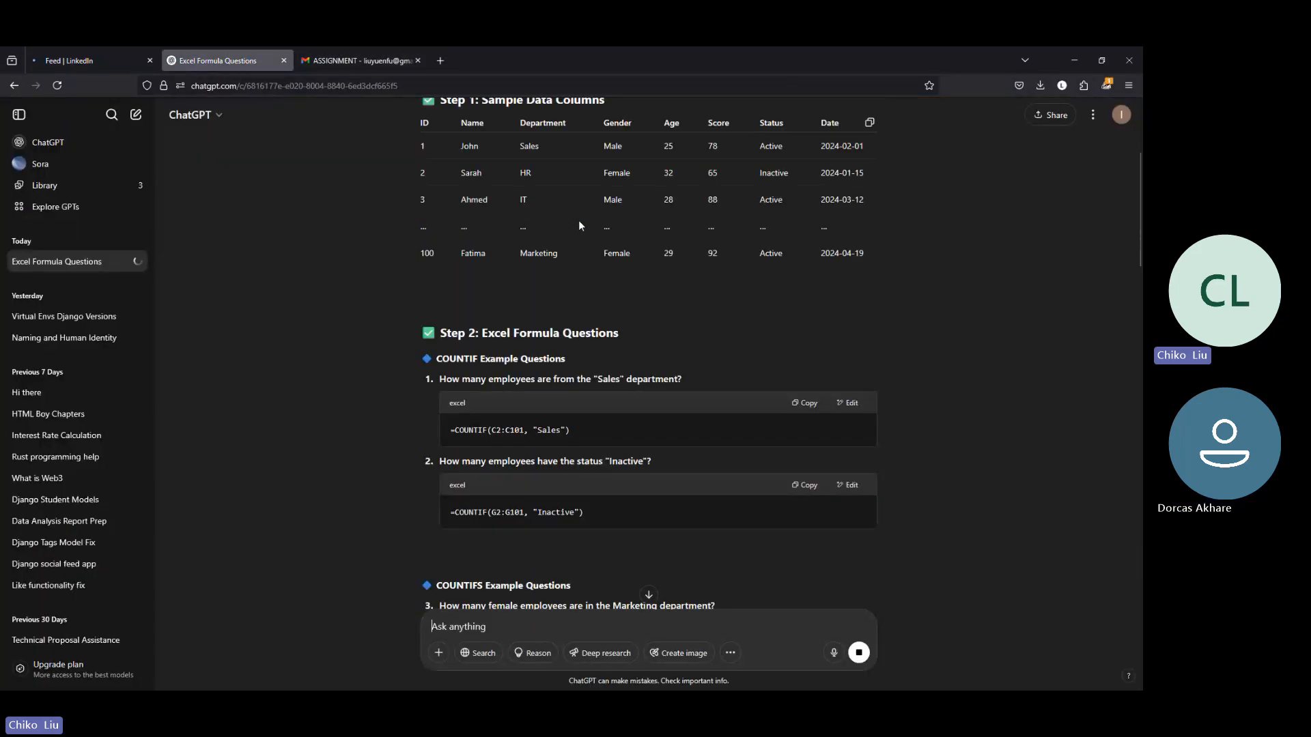
pyautogui.scroll(4, 579, 222)
pyautogui.scroll(-20, 514, 327)
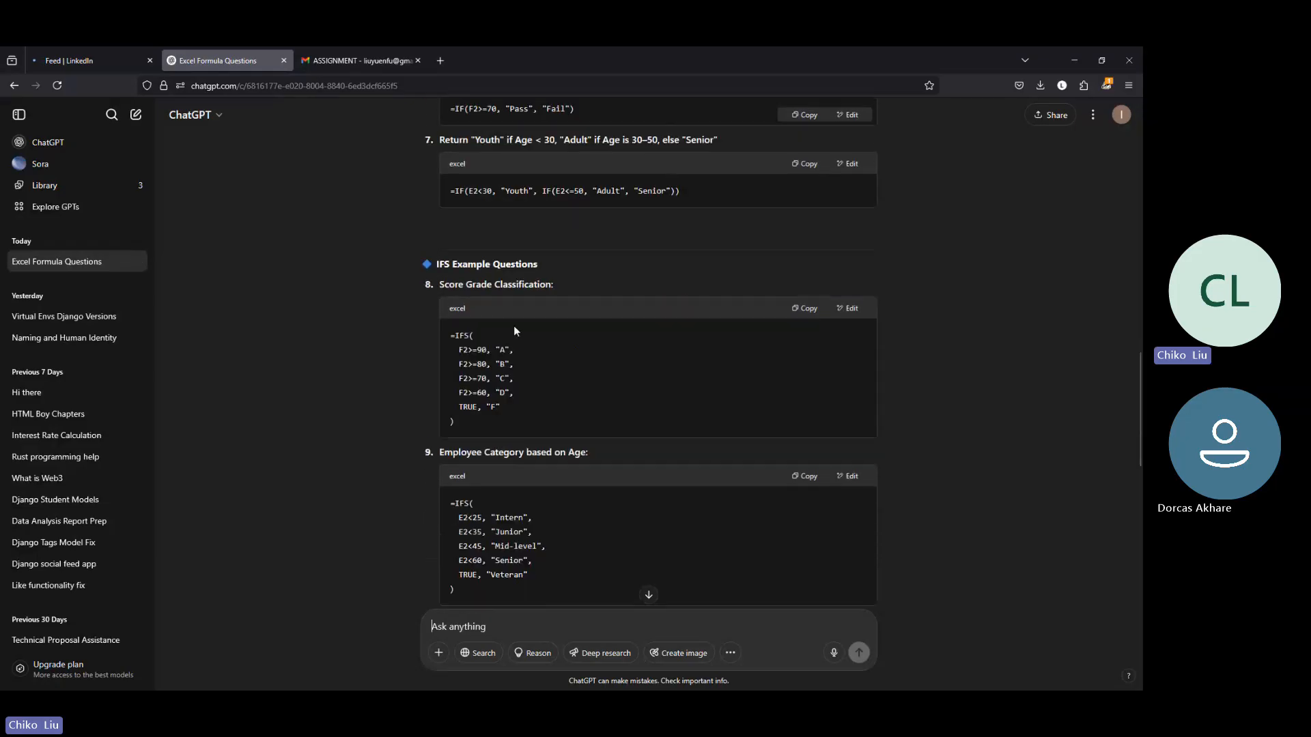
pyautogui.scroll(-10, 515, 325)
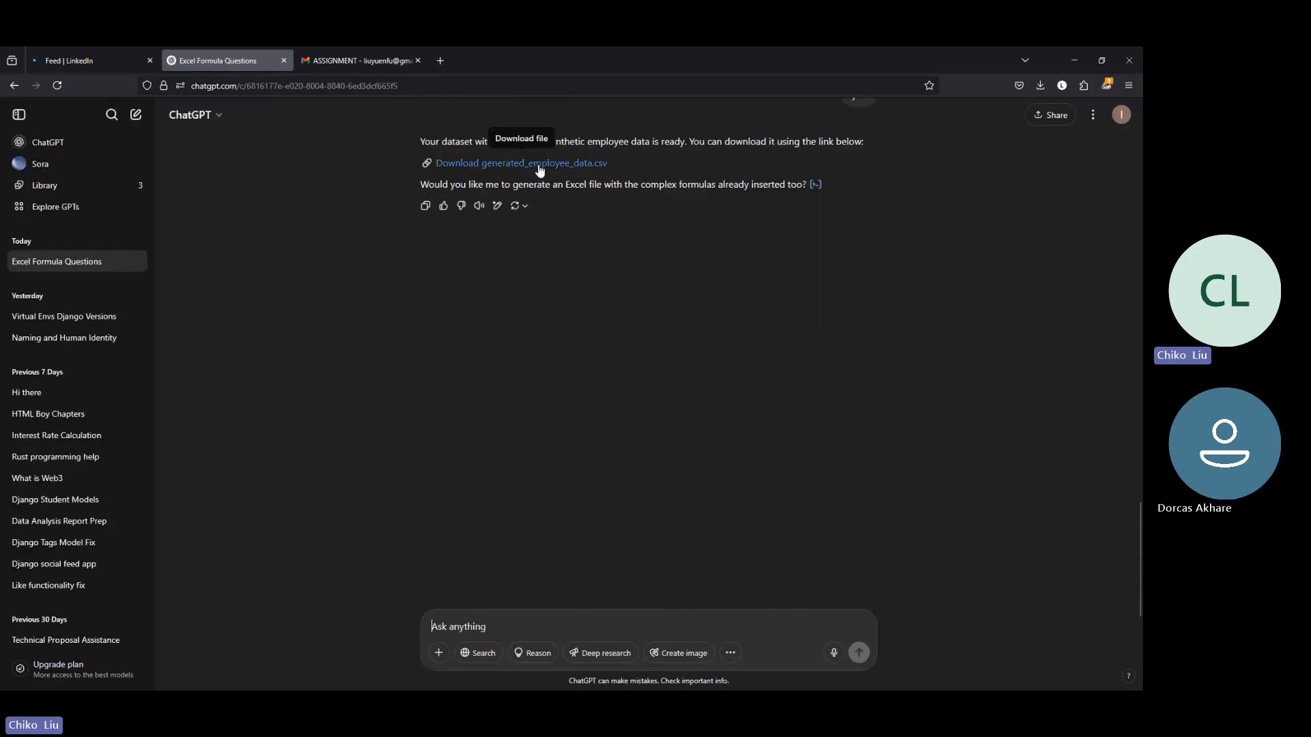
pyautogui.click(540, 164)
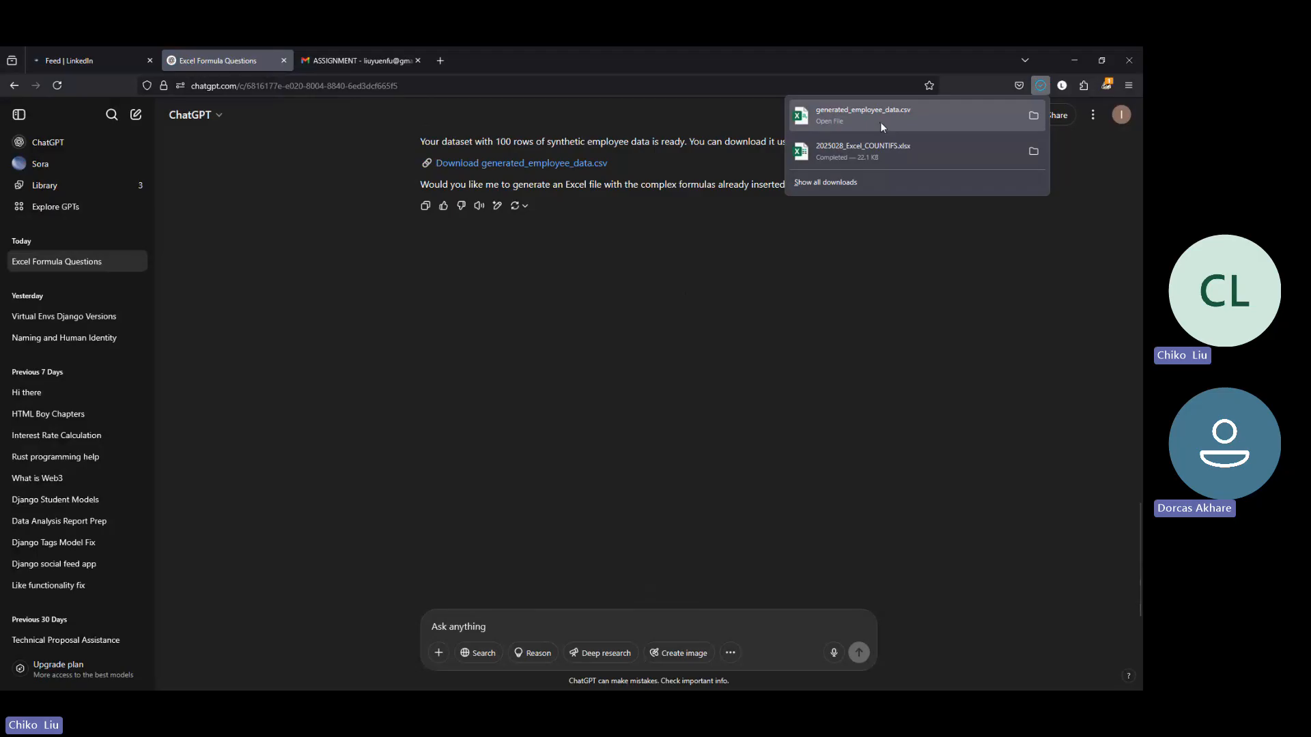
# Step: Open generated_employee_data.csv, copy all its data, and paste only the values into Book1 from cell A1, replacing the sample rows
pyautogui.click(880, 121)
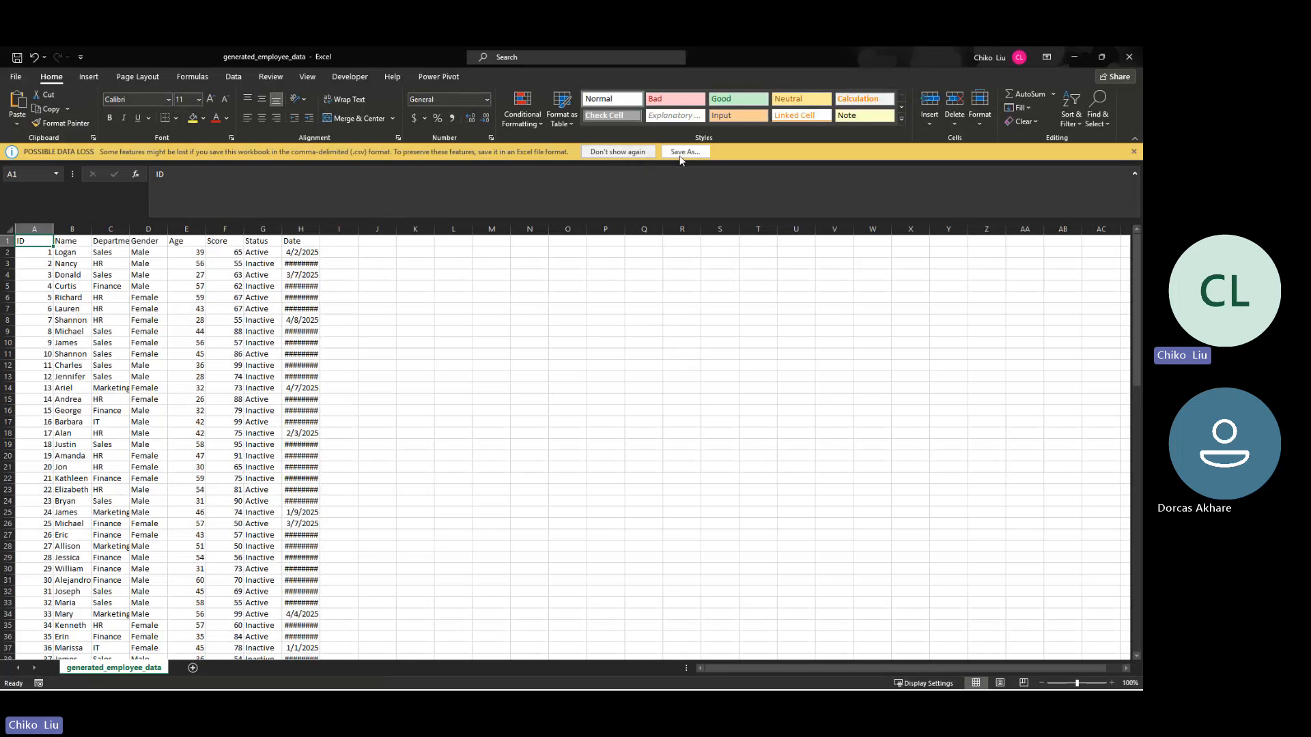
pyautogui.click(252, 288)
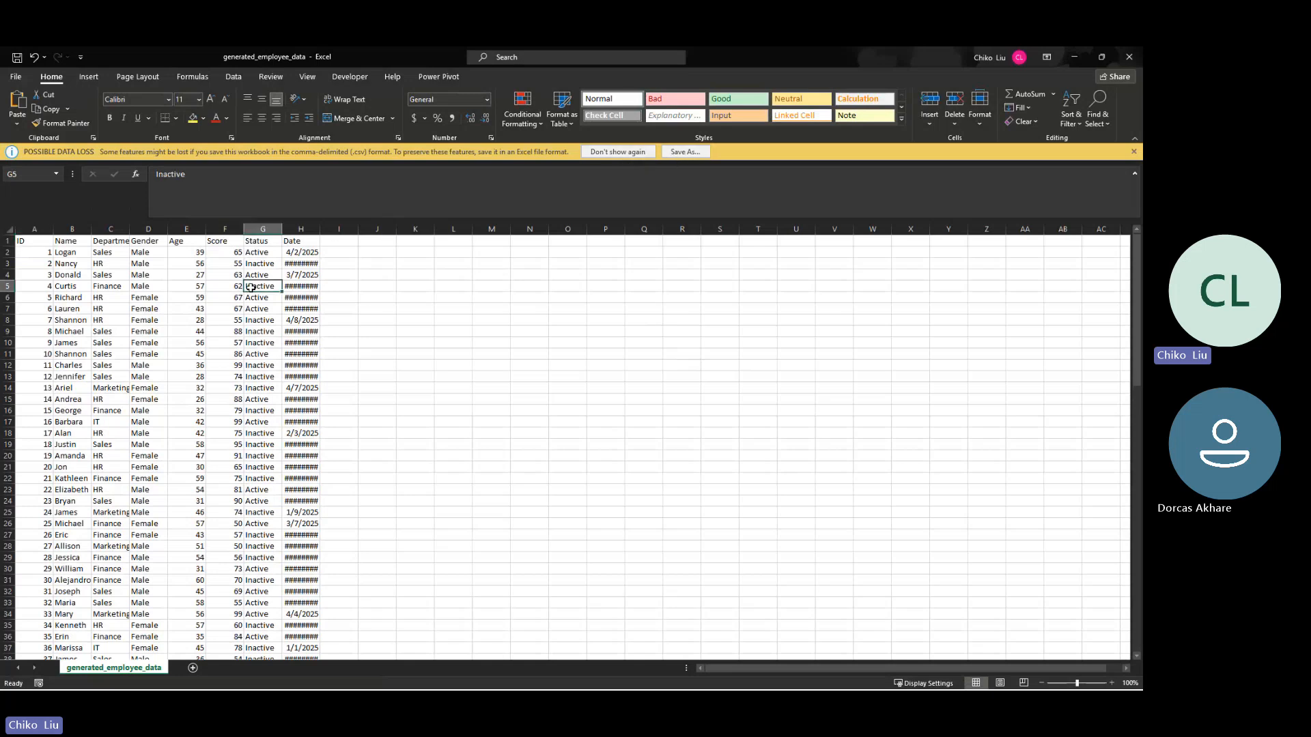
pyautogui.hotkey('ctrl', 'a')
pyautogui.hotkey('ctrl', 'c')
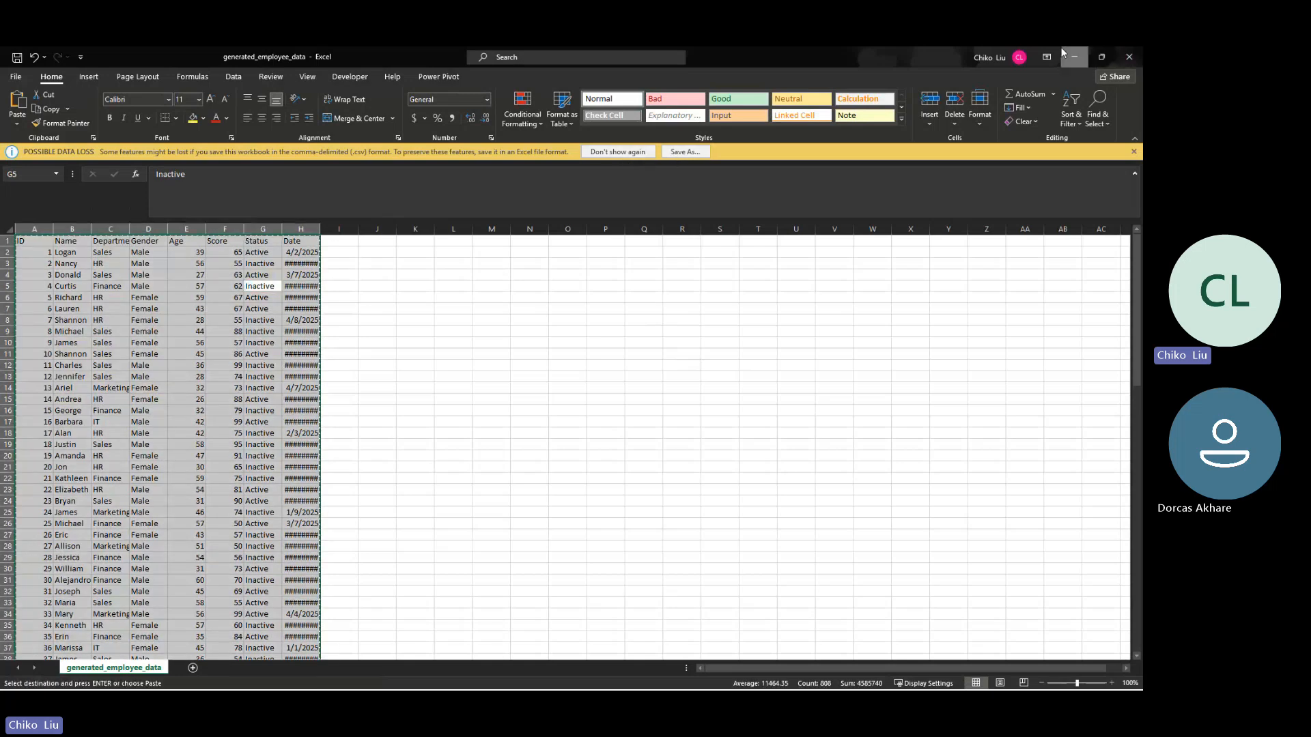
pyautogui.click(1074, 58)
pyautogui.rightClick(39, 224)
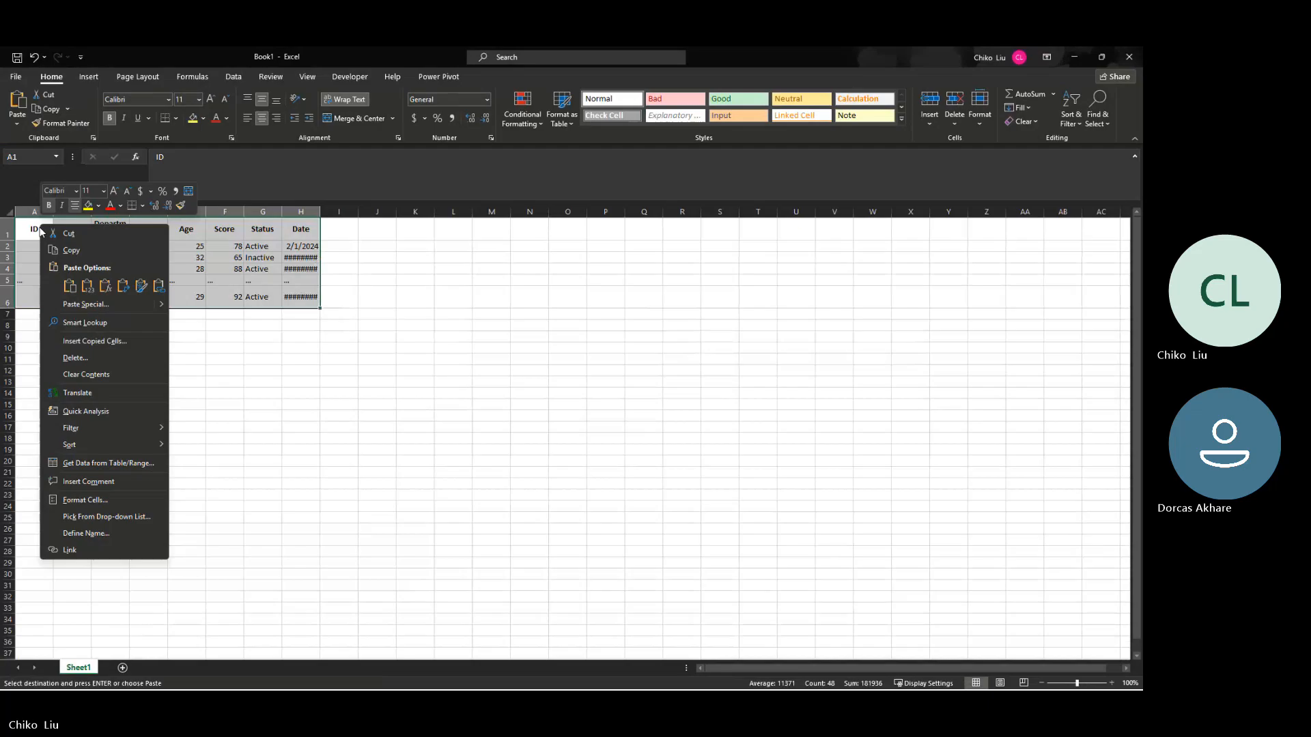
pyautogui.click(83, 286)
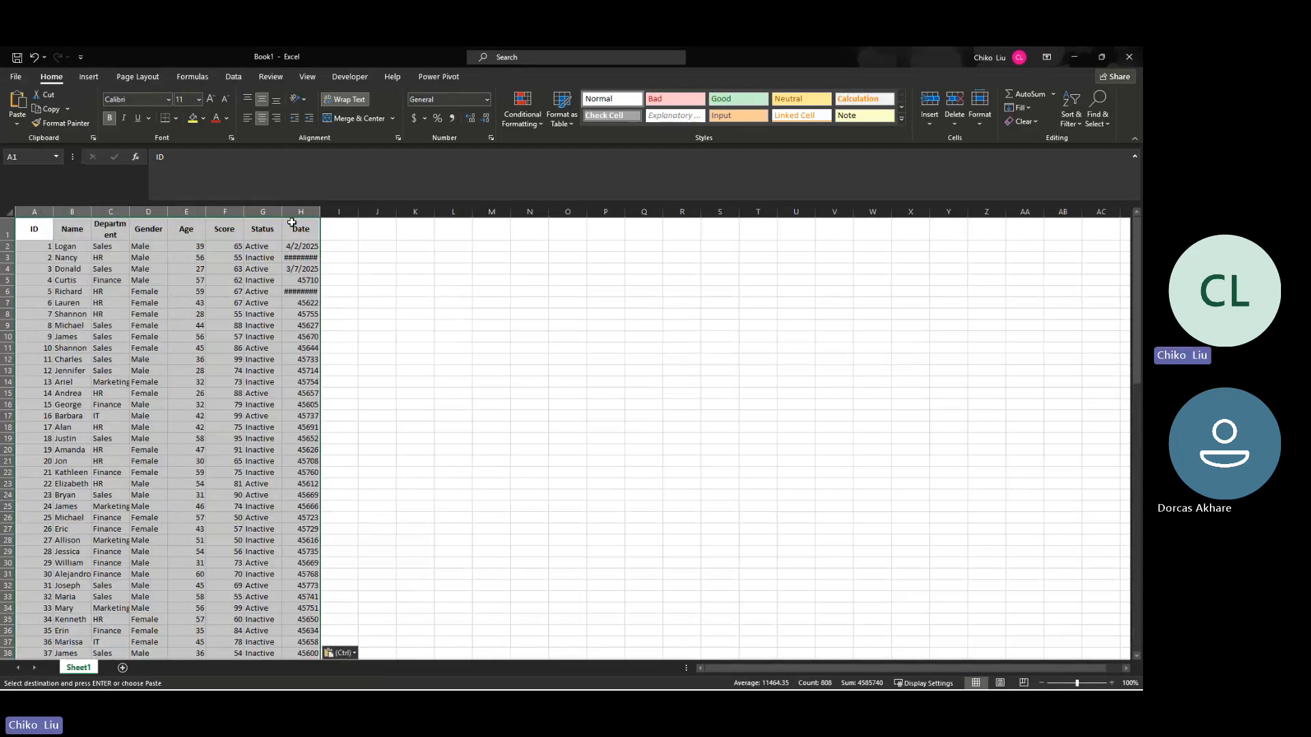
# Step: Turn off text wrapping in header row A1:H1 and fit all column widths to their contents
pyautogui.doubleClick(321, 212)
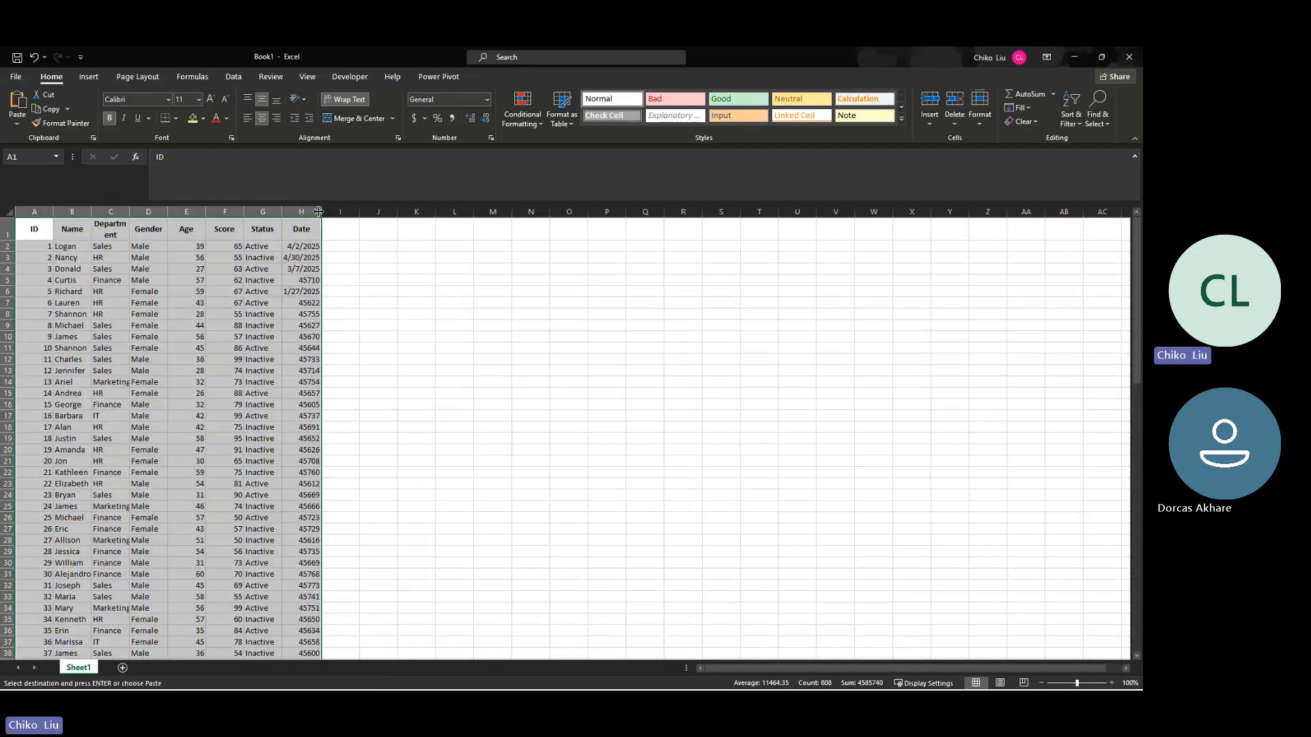
pyautogui.doubleClick(55, 212)
pyautogui.doubleClick(110, 210)
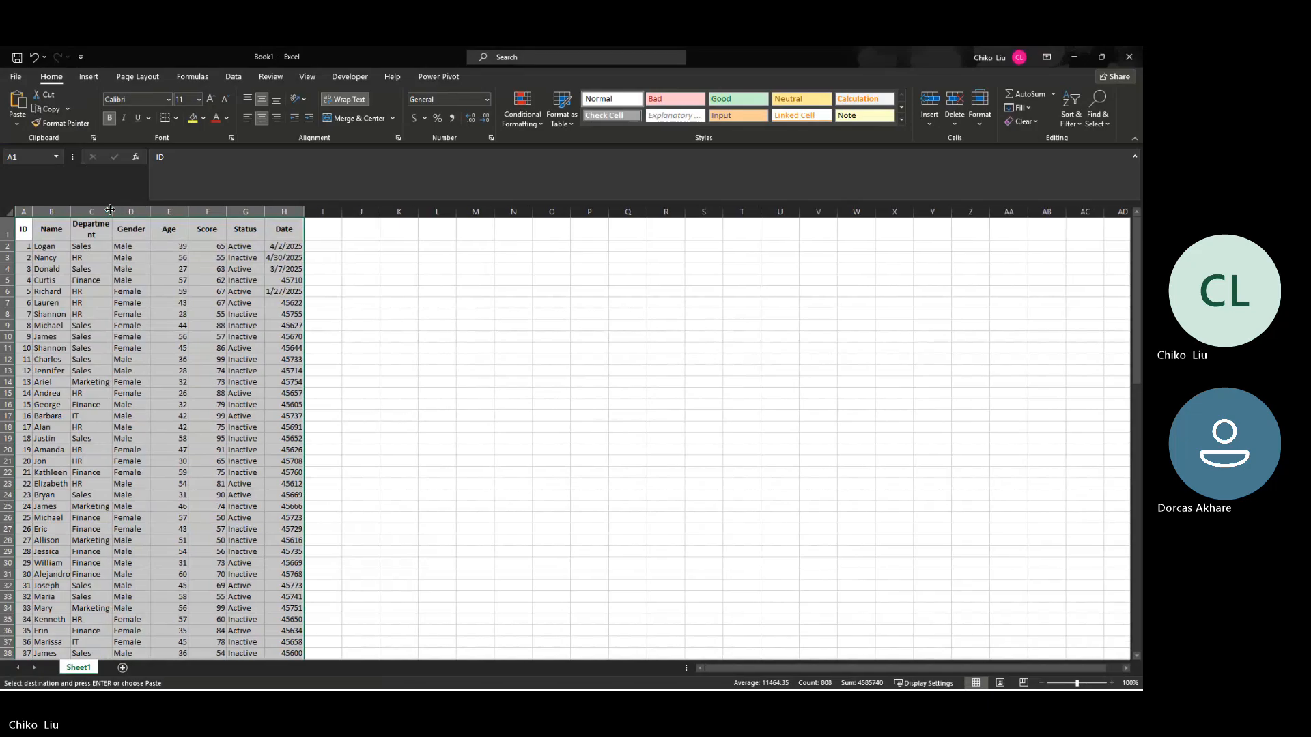
pyautogui.moveTo(27, 230); pyautogui.dragTo(104, 238)
pyautogui.click(97, 232)
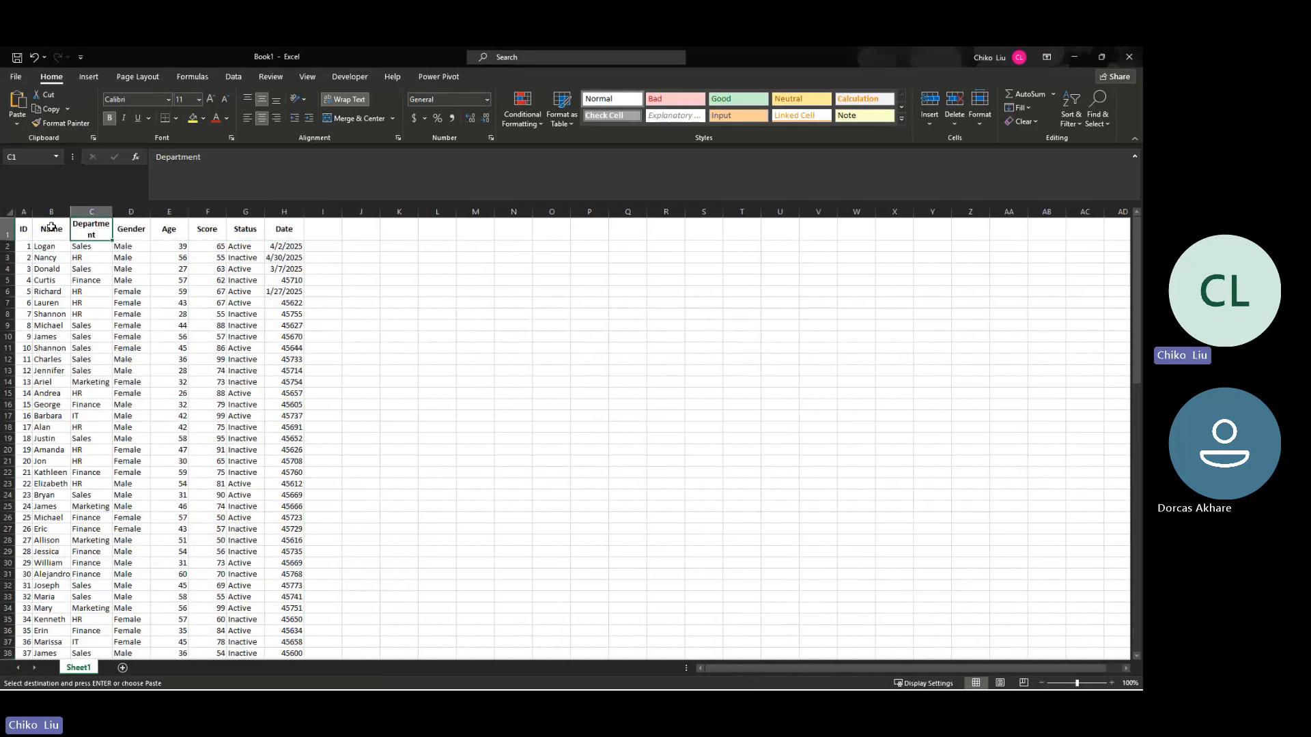
pyautogui.moveTo(25, 231); pyautogui.dragTo(294, 239)
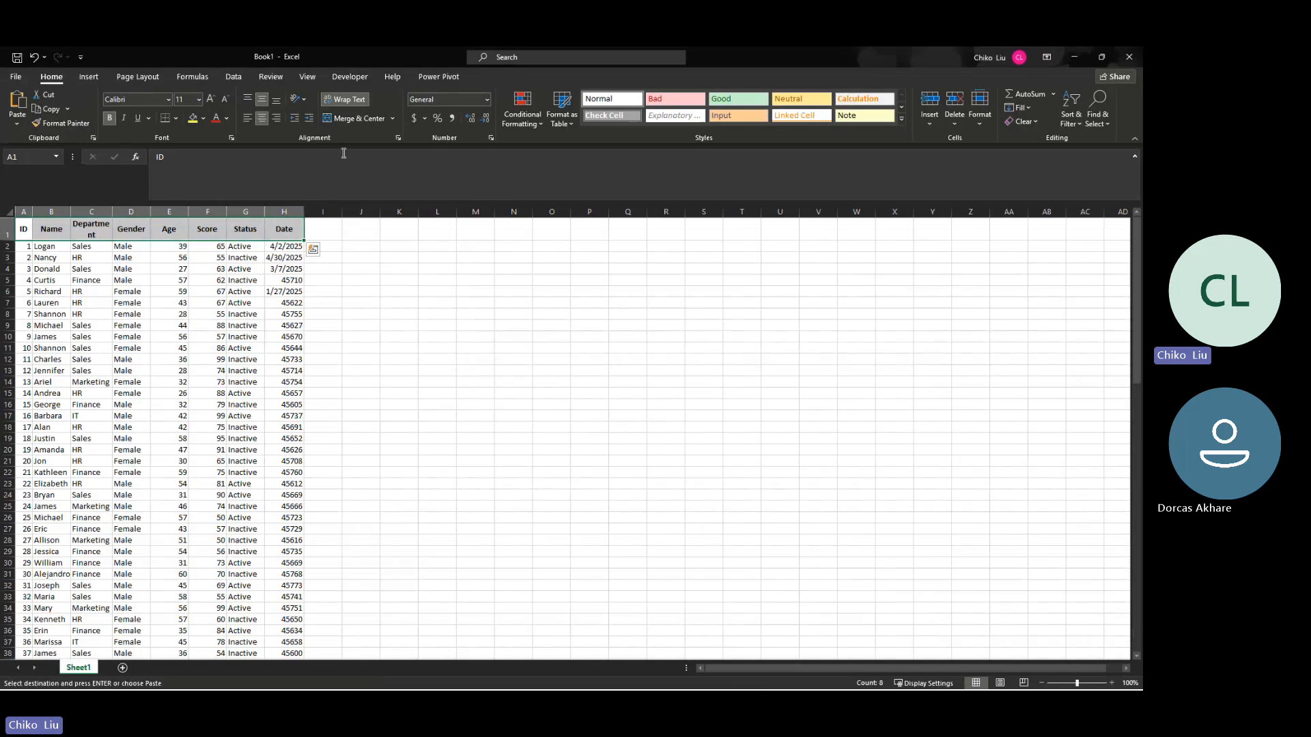
pyautogui.click(338, 97)
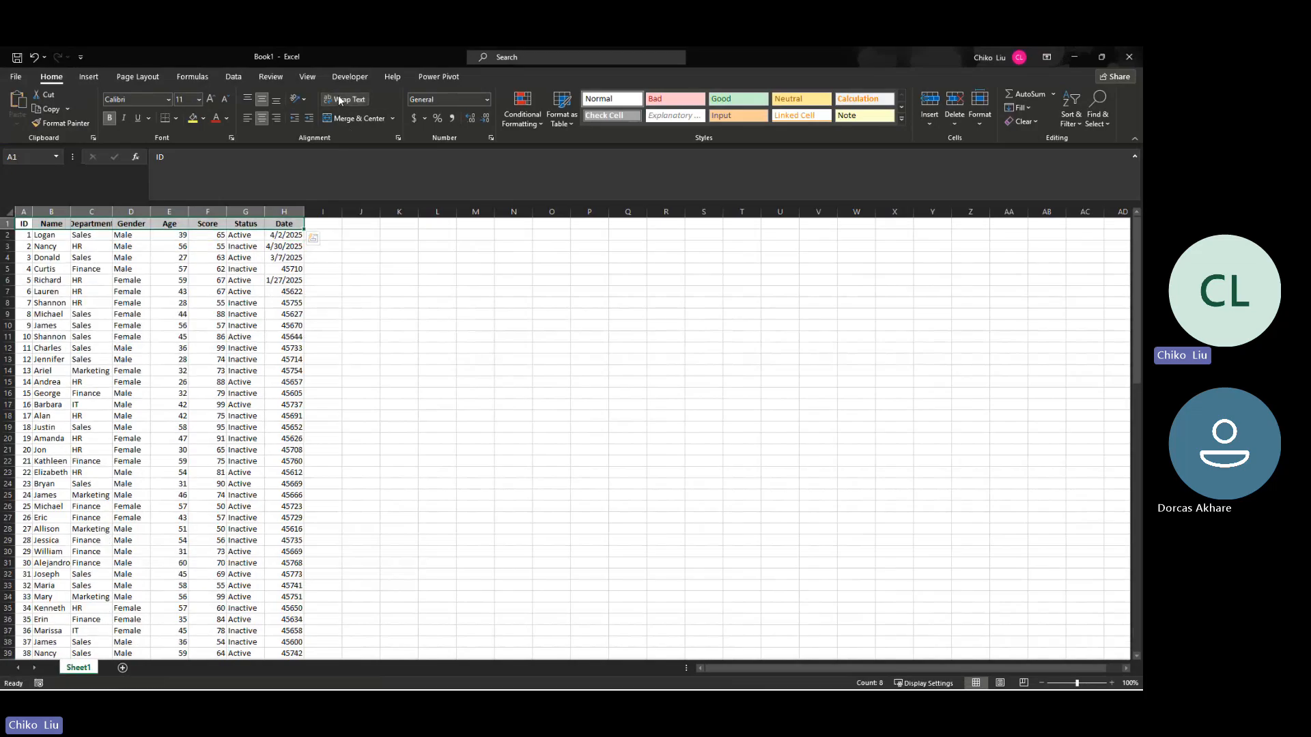
pyautogui.click(10, 211)
pyautogui.doubleClick(33, 211)
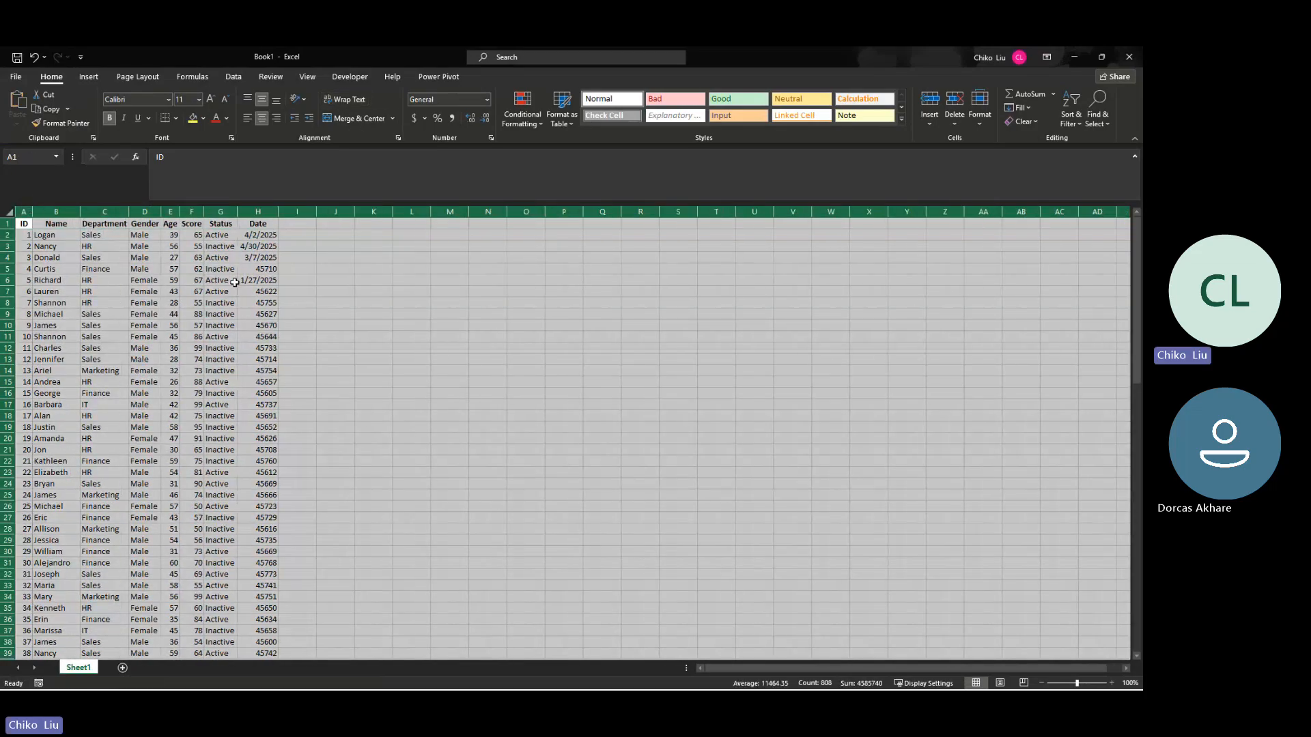
pyautogui.click(234, 282)
# Step: Shrink and reposition the Excel window over the browser and bring up the COUNTIF example questions in the ChatGPT conversation
pyautogui.moveTo(867, 57); pyautogui.dragTo(742, 306)
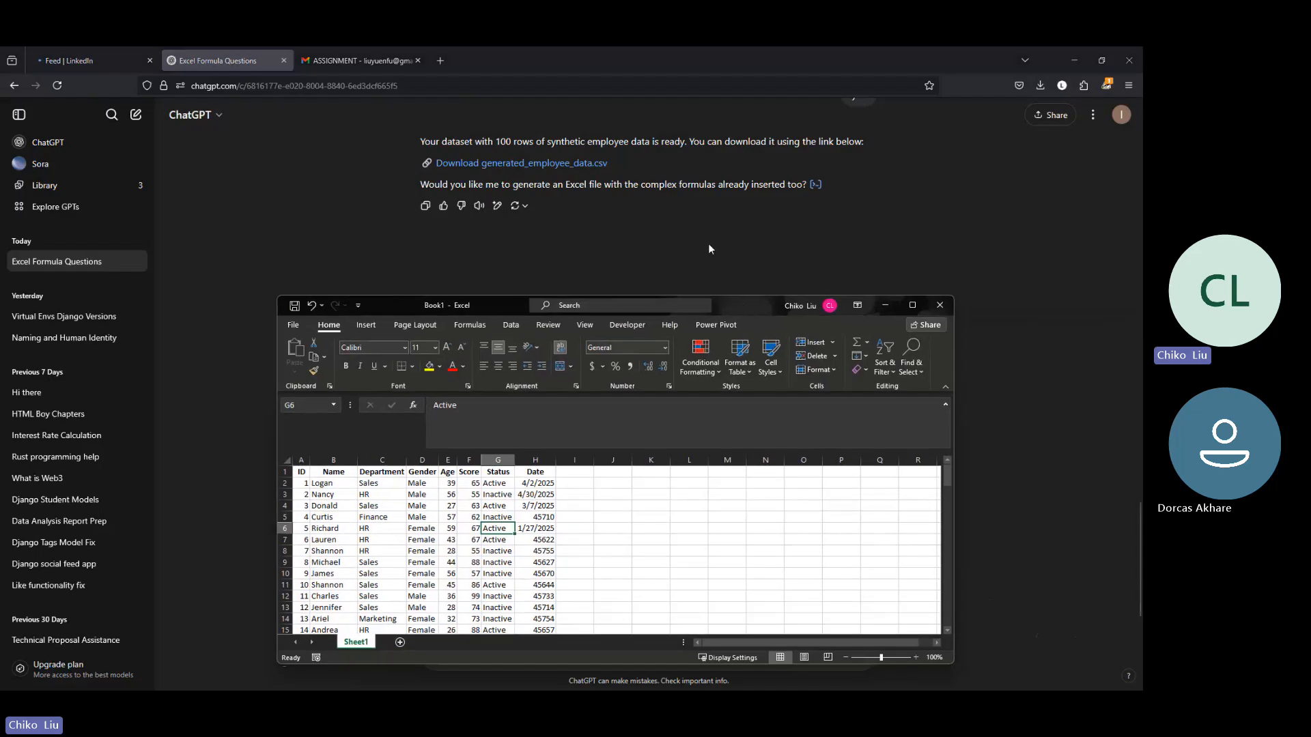
pyautogui.scroll(2, 709, 244)
pyautogui.scroll(-2, 710, 243)
pyautogui.scroll(2, 703, 263)
pyautogui.scroll(3, 702, 263)
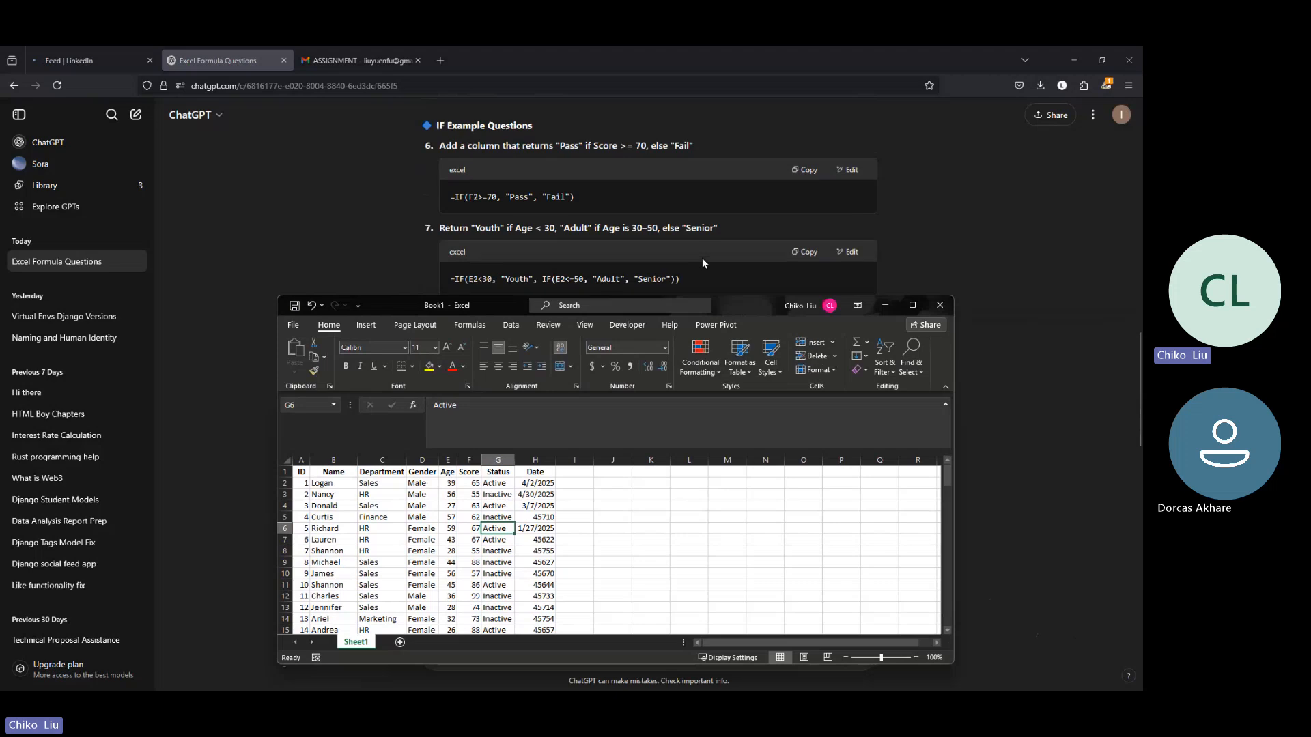
pyautogui.scroll(1, 702, 263)
pyautogui.scroll(10, 703, 260)
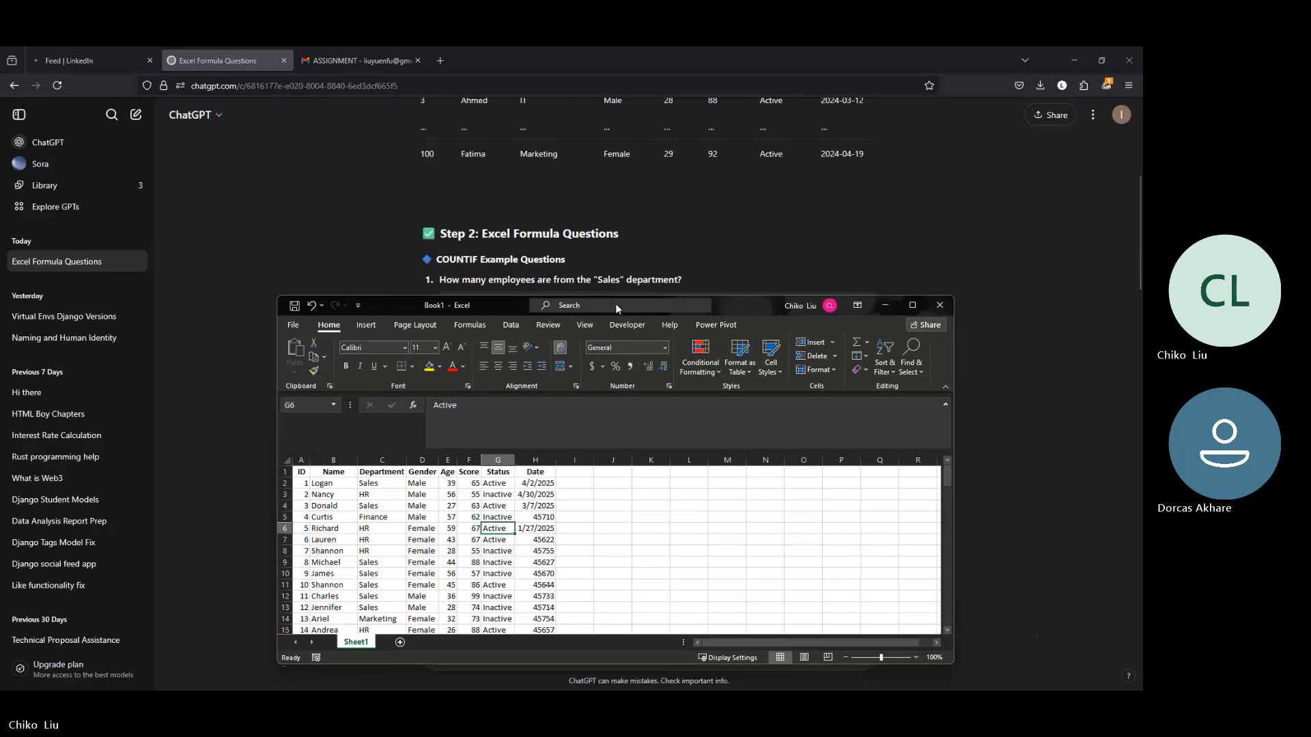
pyautogui.moveTo(503, 305); pyautogui.dragTo(555, 375)
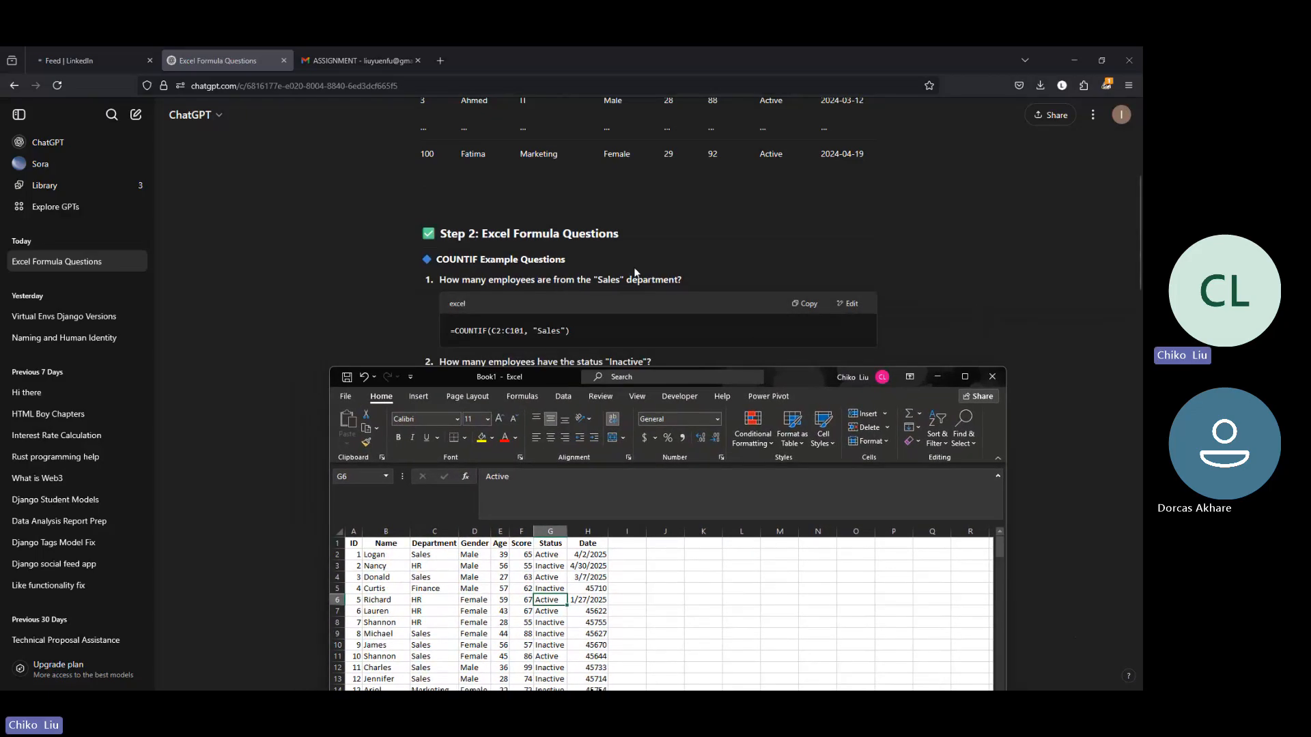
# Step: Copy the question "How many employees are from the "Sales" department?" from ChatGPT and paste it into cell M1 of the maximized Book1
pyautogui.click(678, 276)
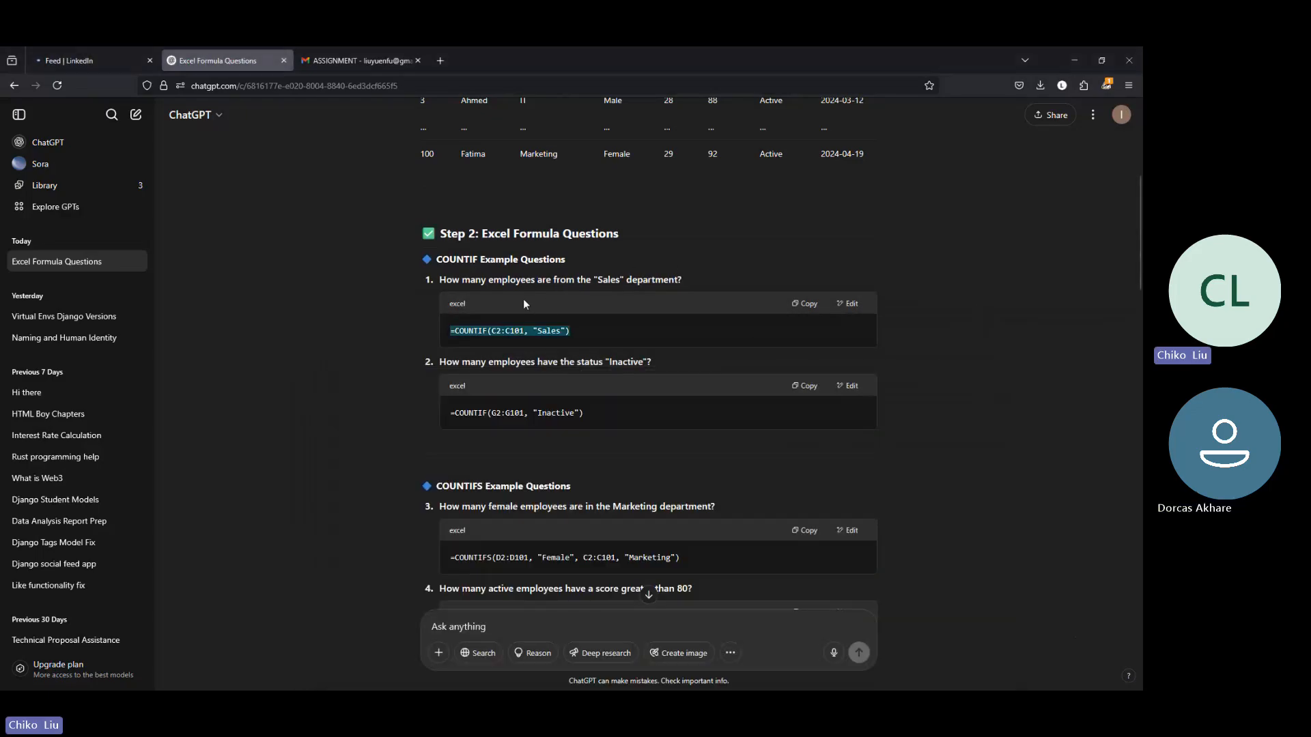
pyautogui.moveTo(480, 292); pyautogui.dragTo(441, 279)
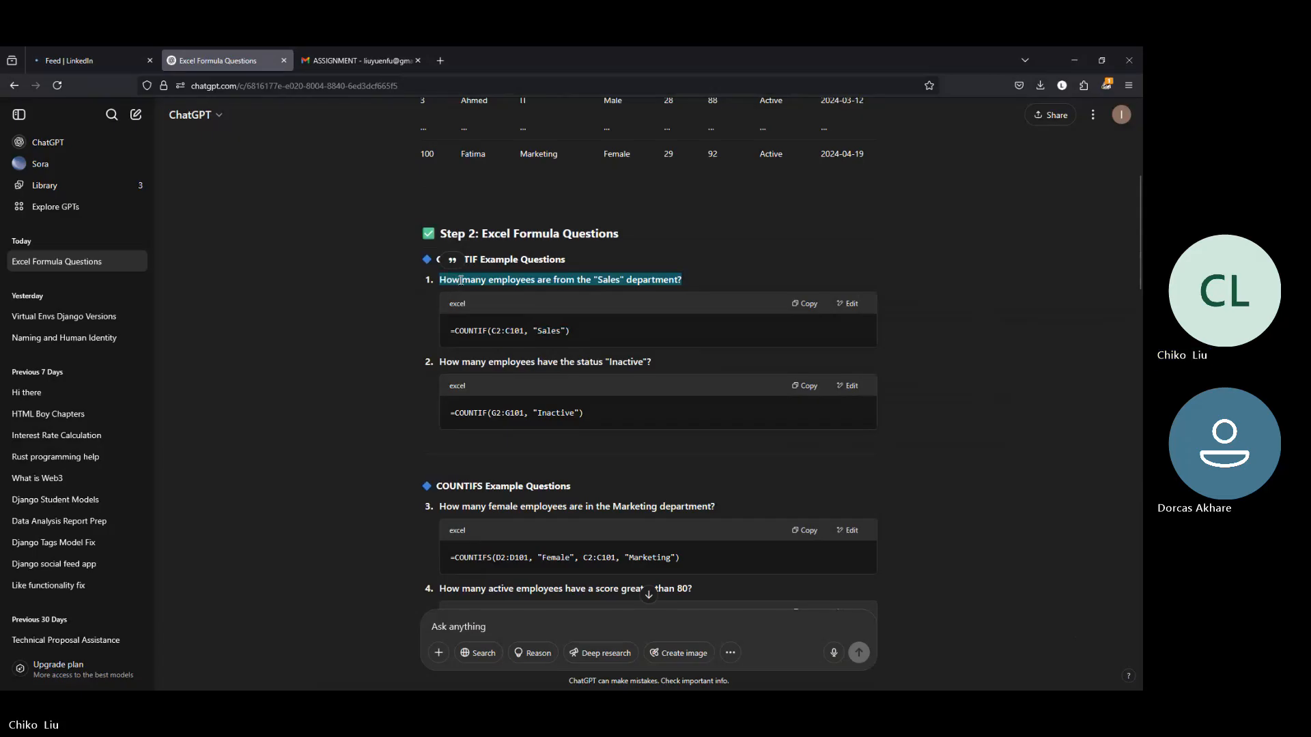
pyautogui.hotkey('alt', 'Tab')
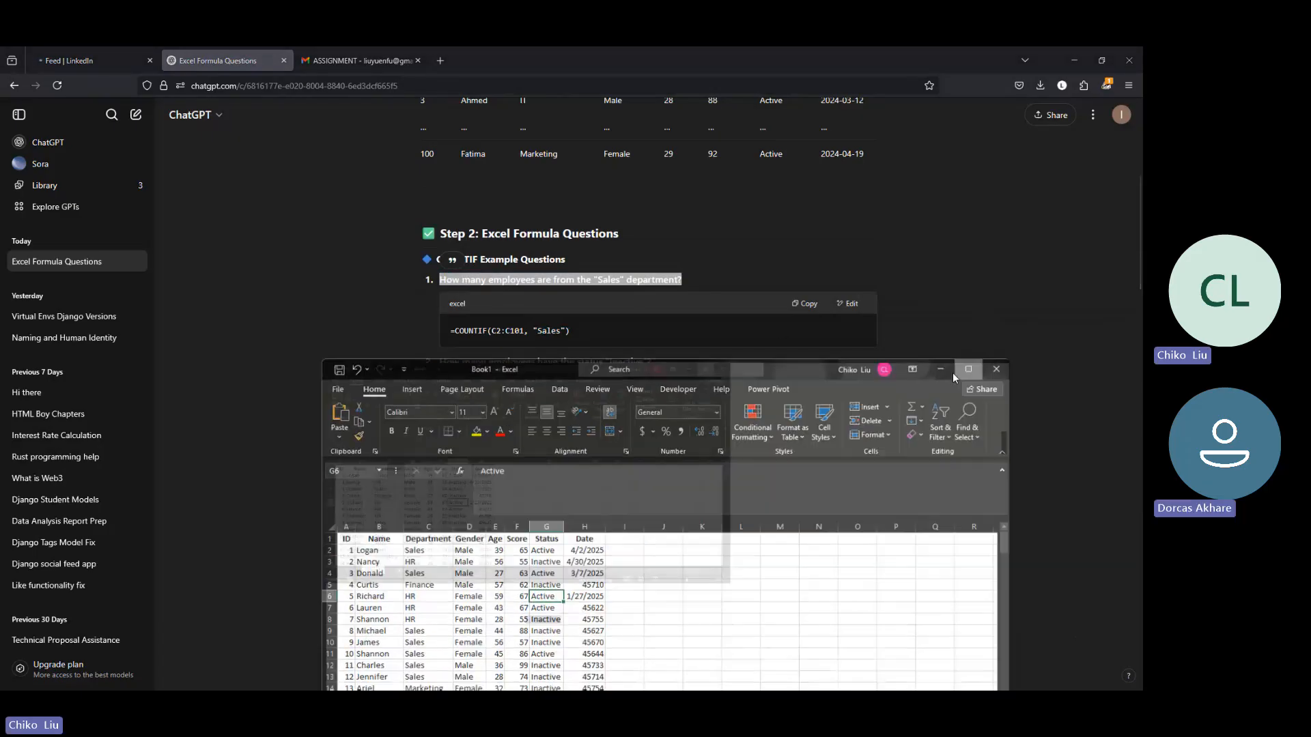
pyautogui.click(964, 376)
pyautogui.rightClick(445, 225)
pyautogui.click(473, 286)
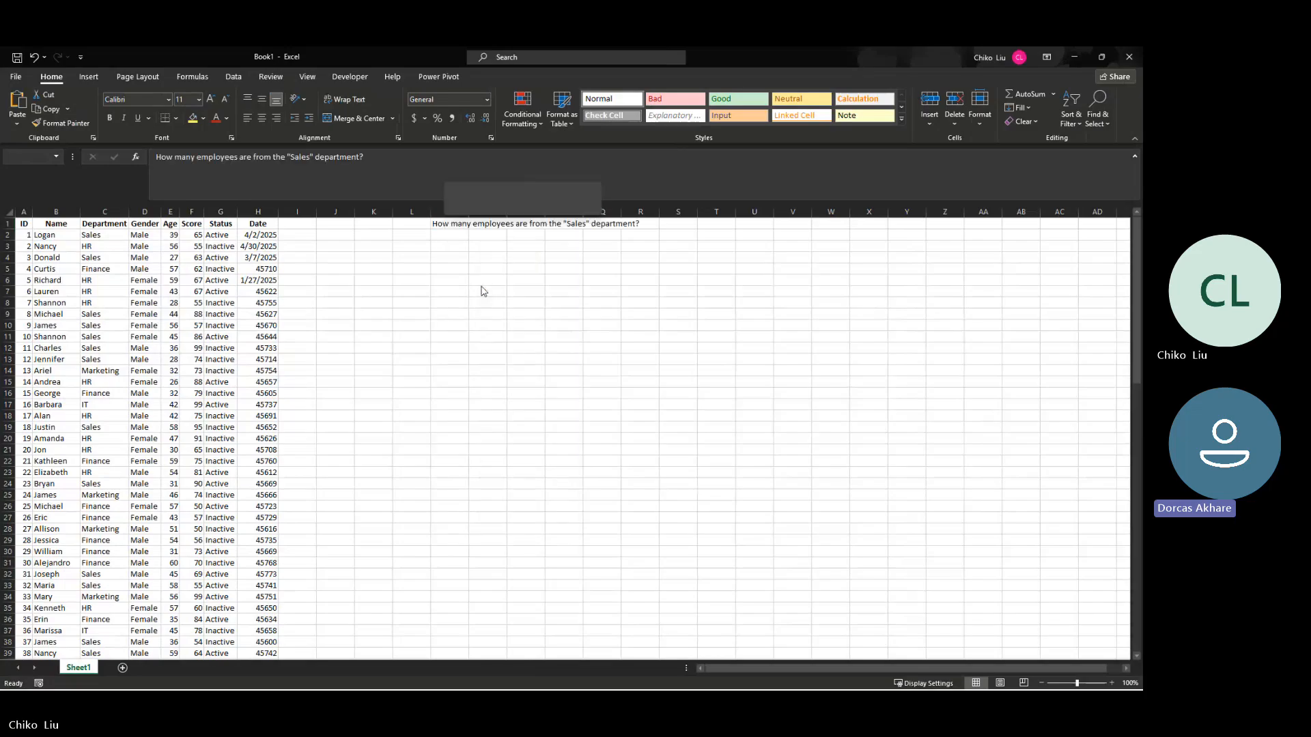
# Step: Hide the gridlines on Sheet1
pyautogui.click(510, 254)
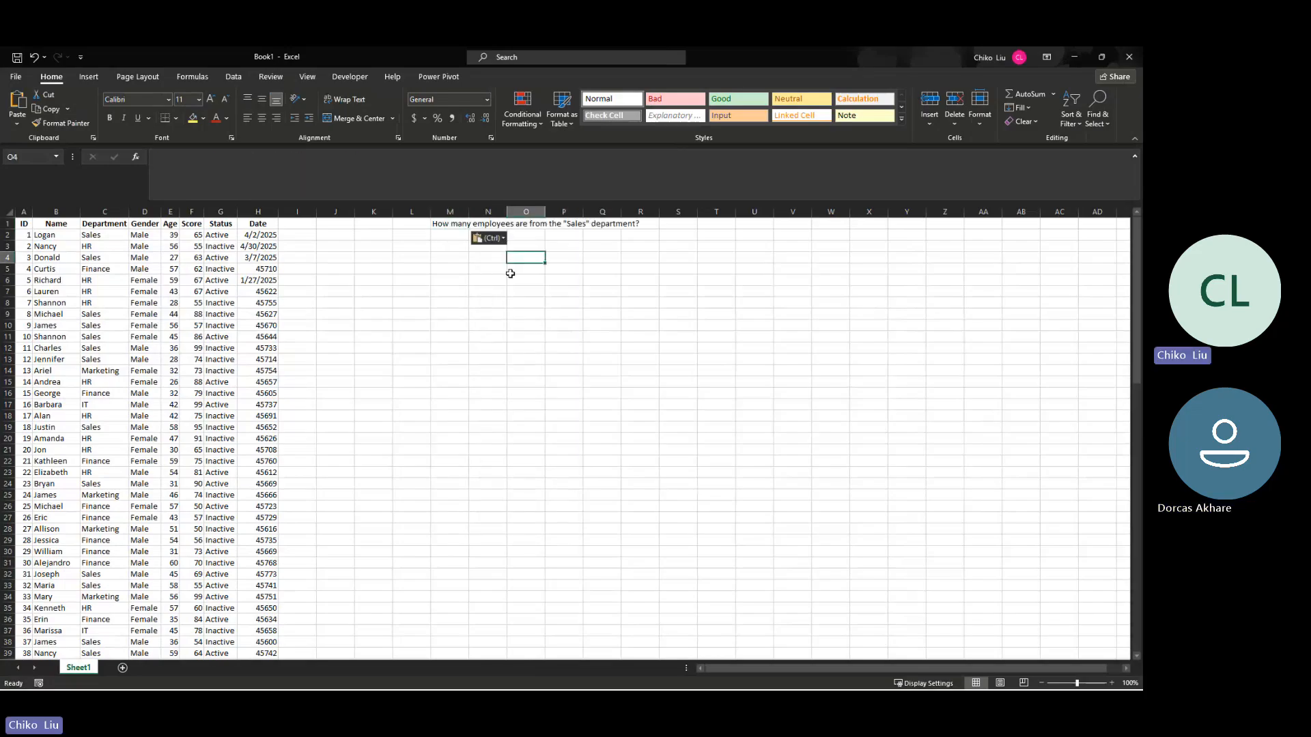
pyautogui.click(459, 236)
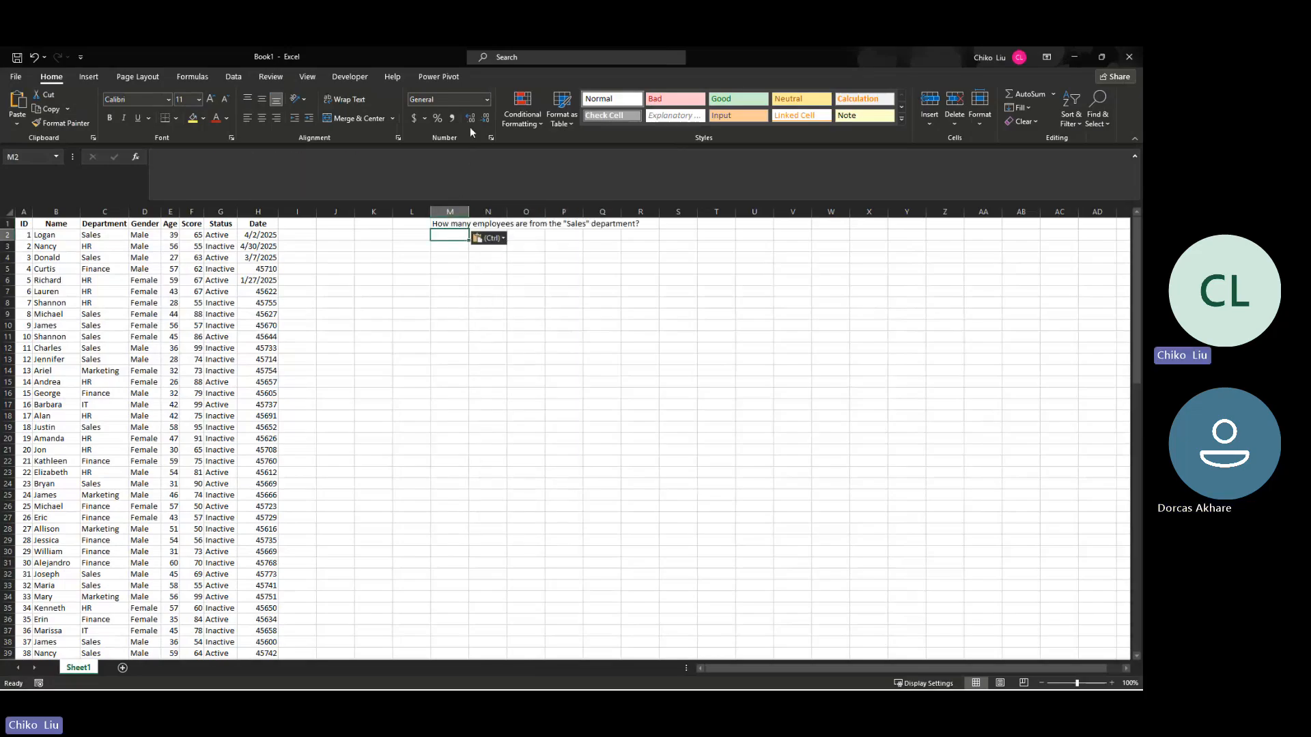
pyautogui.click(307, 76)
pyautogui.click(137, 118)
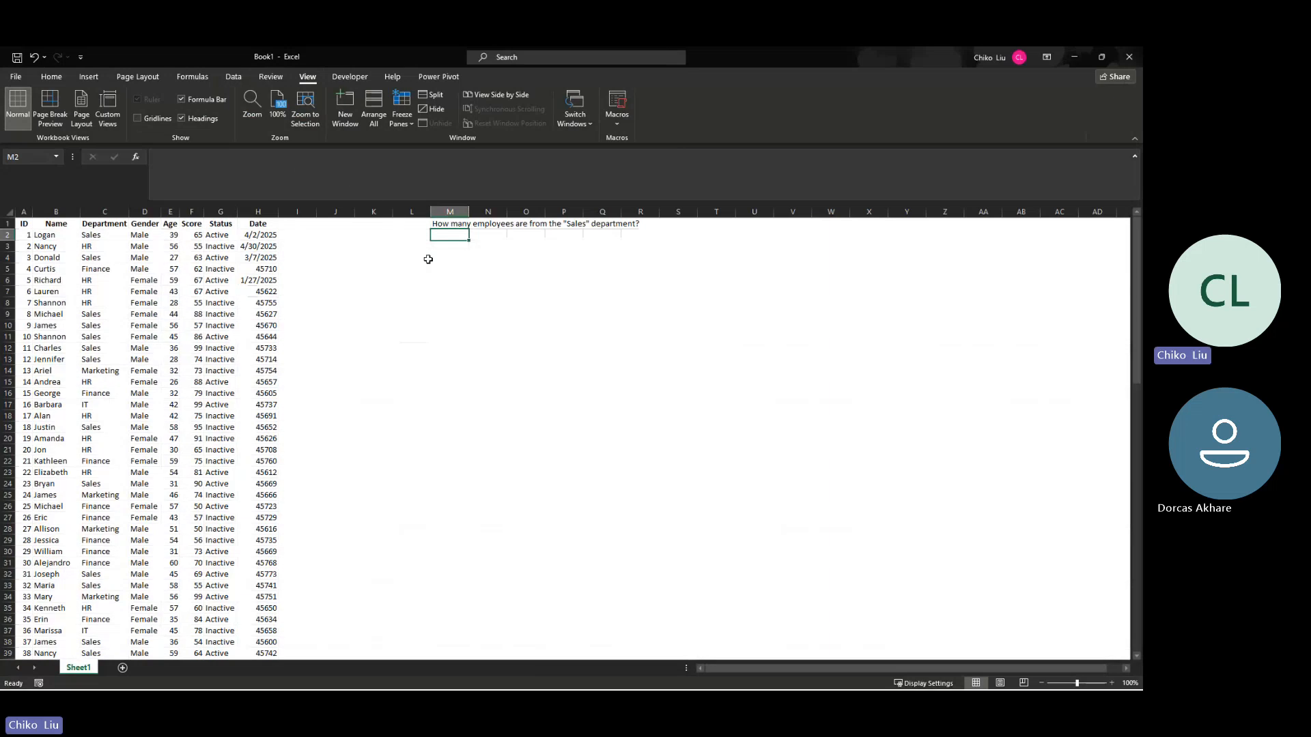
pyautogui.click(454, 280)
pyautogui.click(461, 245)
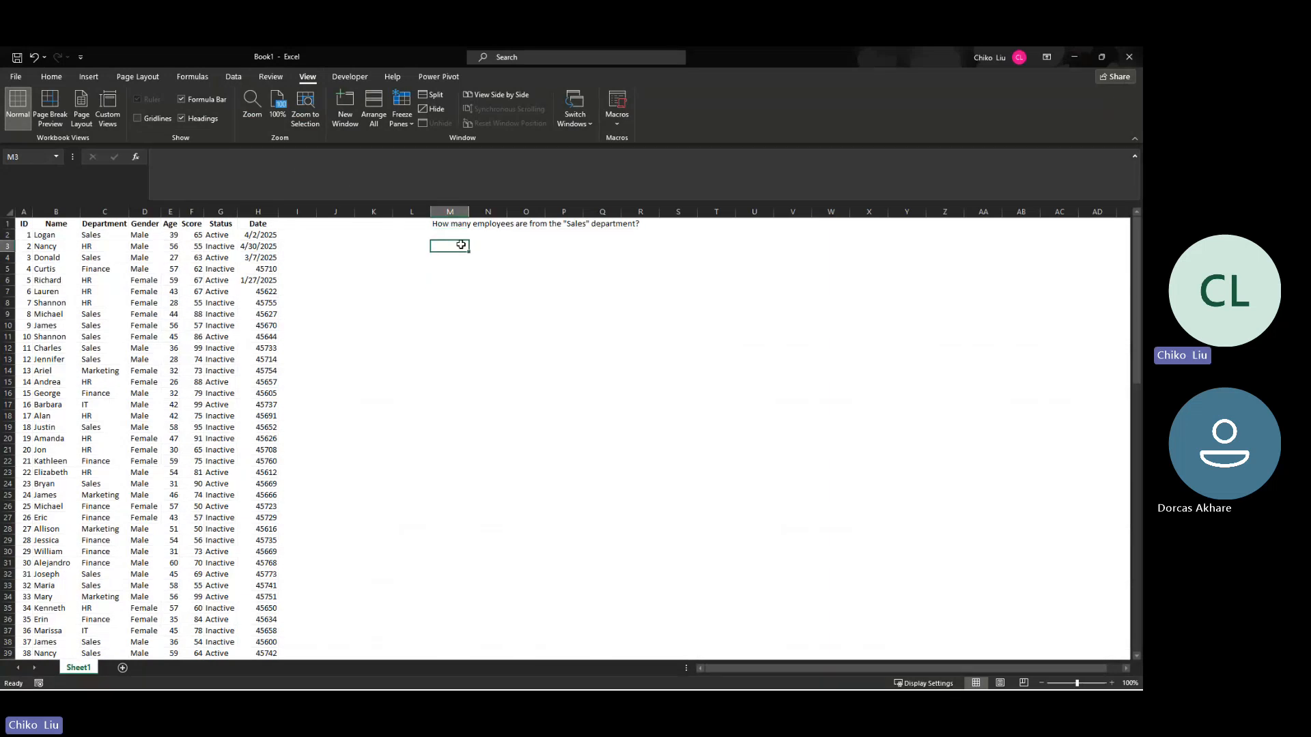
# Step: Insert the COUNTIF function into cell N2 below the pasted question
pyautogui.click(486, 236)
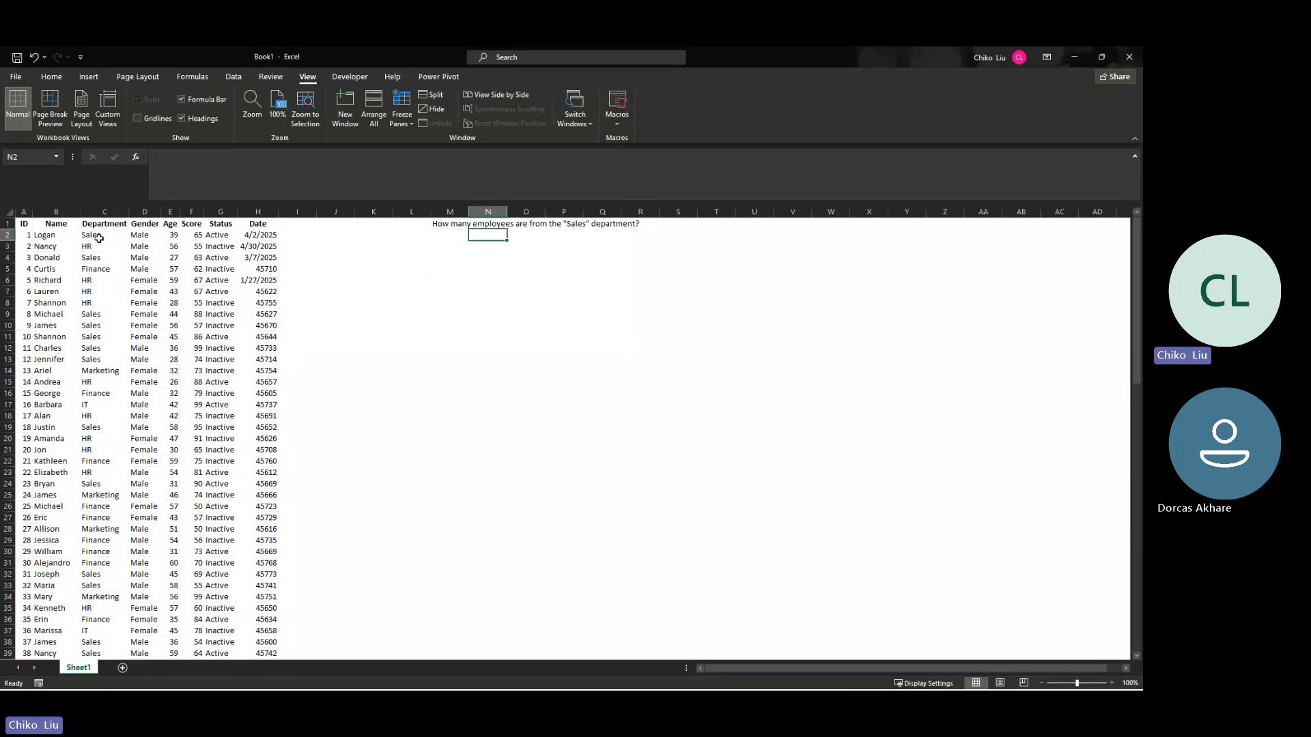
pyautogui.moveTo(100, 234); pyautogui.dragTo(115, 540)
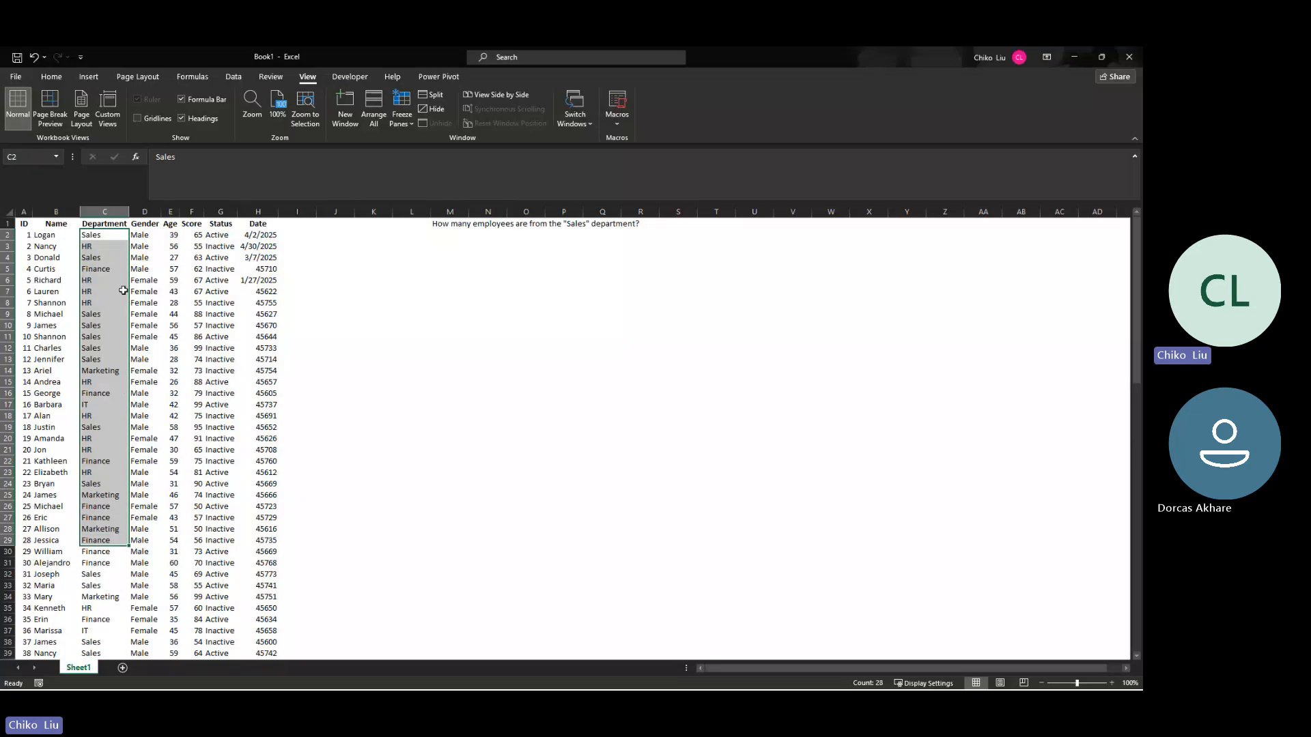
pyautogui.click(488, 235)
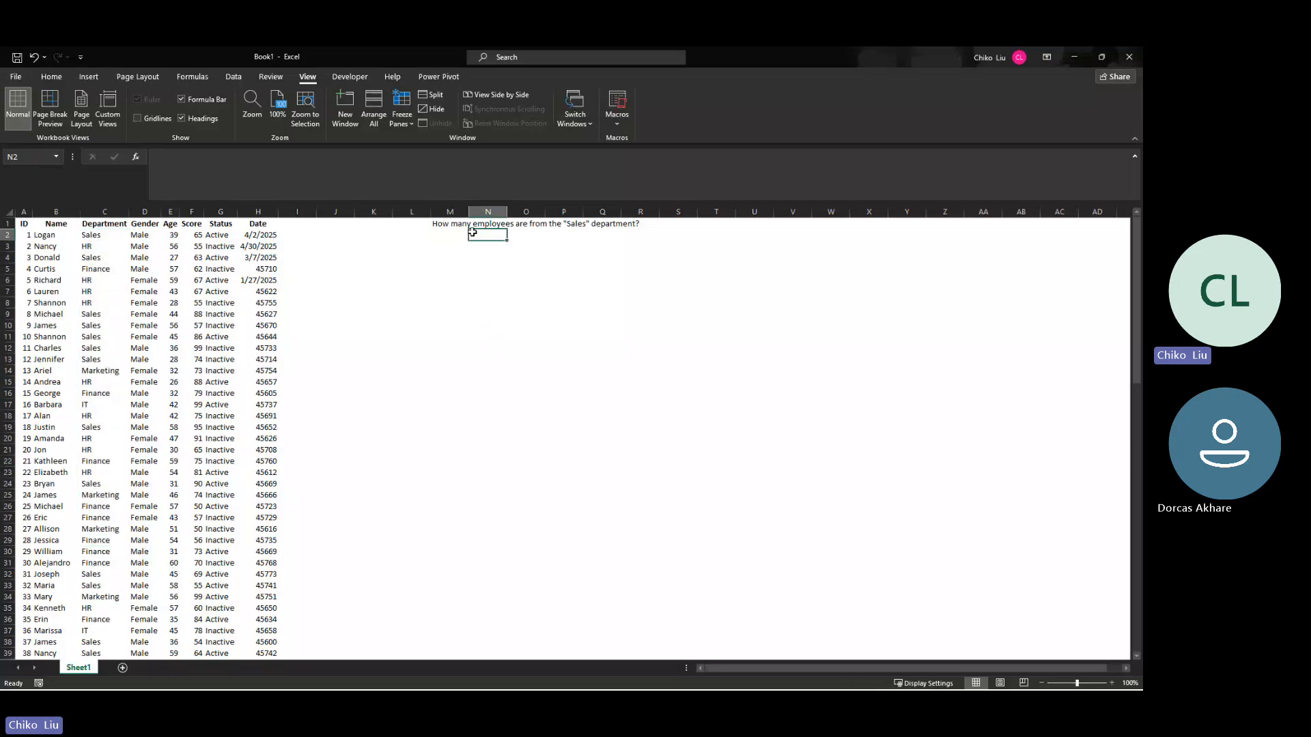
pyautogui.click(136, 158)
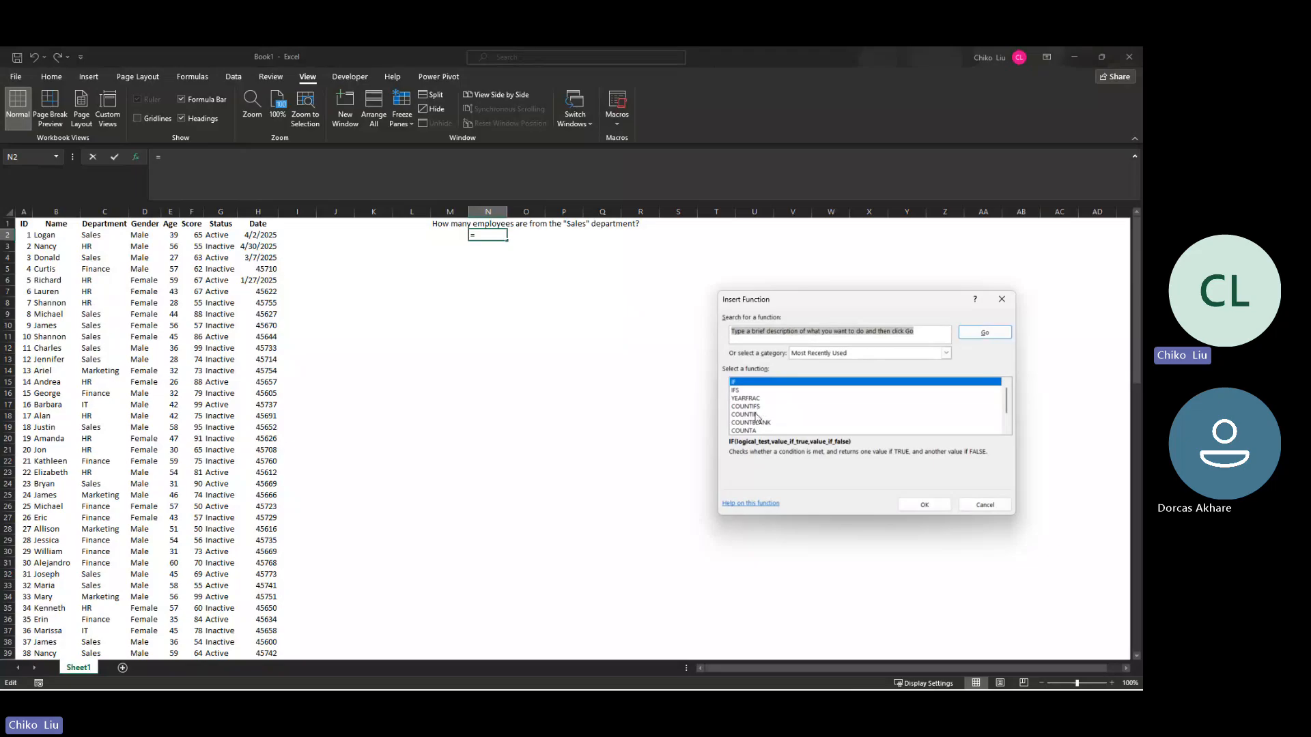
pyautogui.click(751, 415)
pyautogui.click(924, 505)
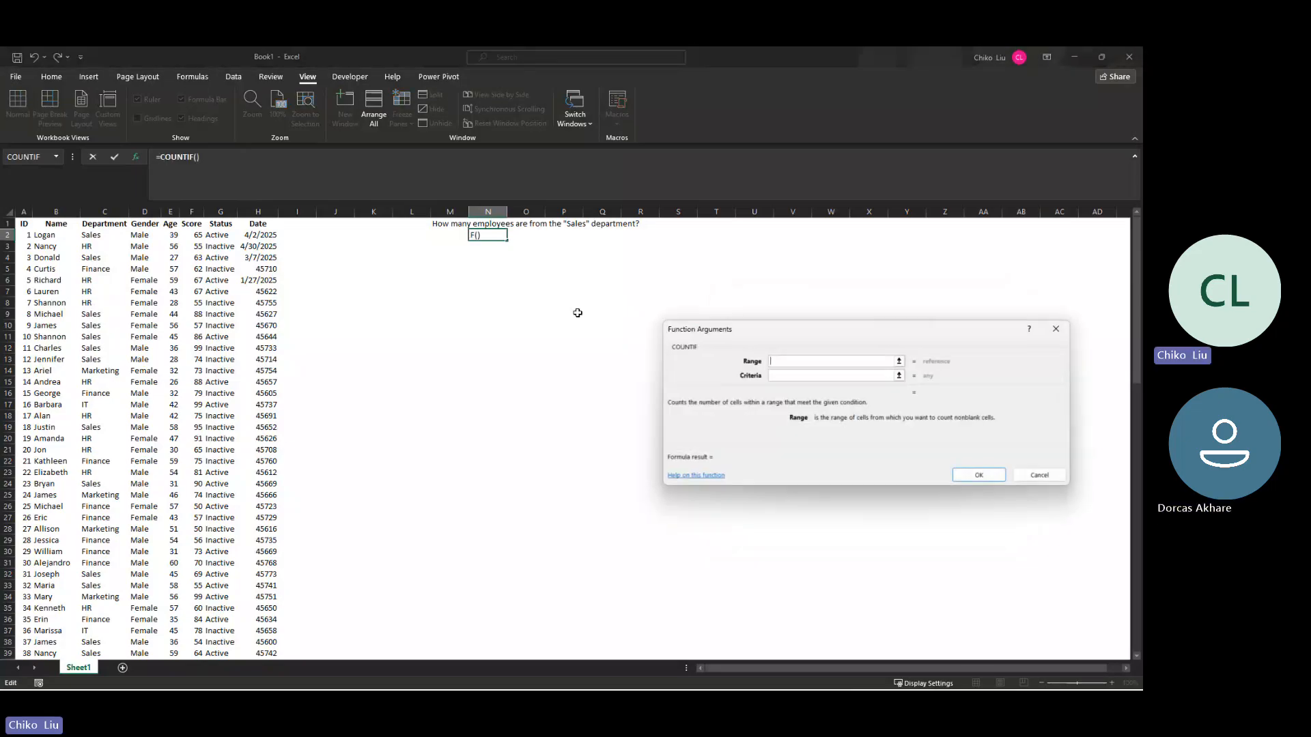
# Step: Complete the formula as =COUNTIF($C$2:$C$101,"sales") and review its range and criteria arguments without changing them
pyautogui.click(111, 234)
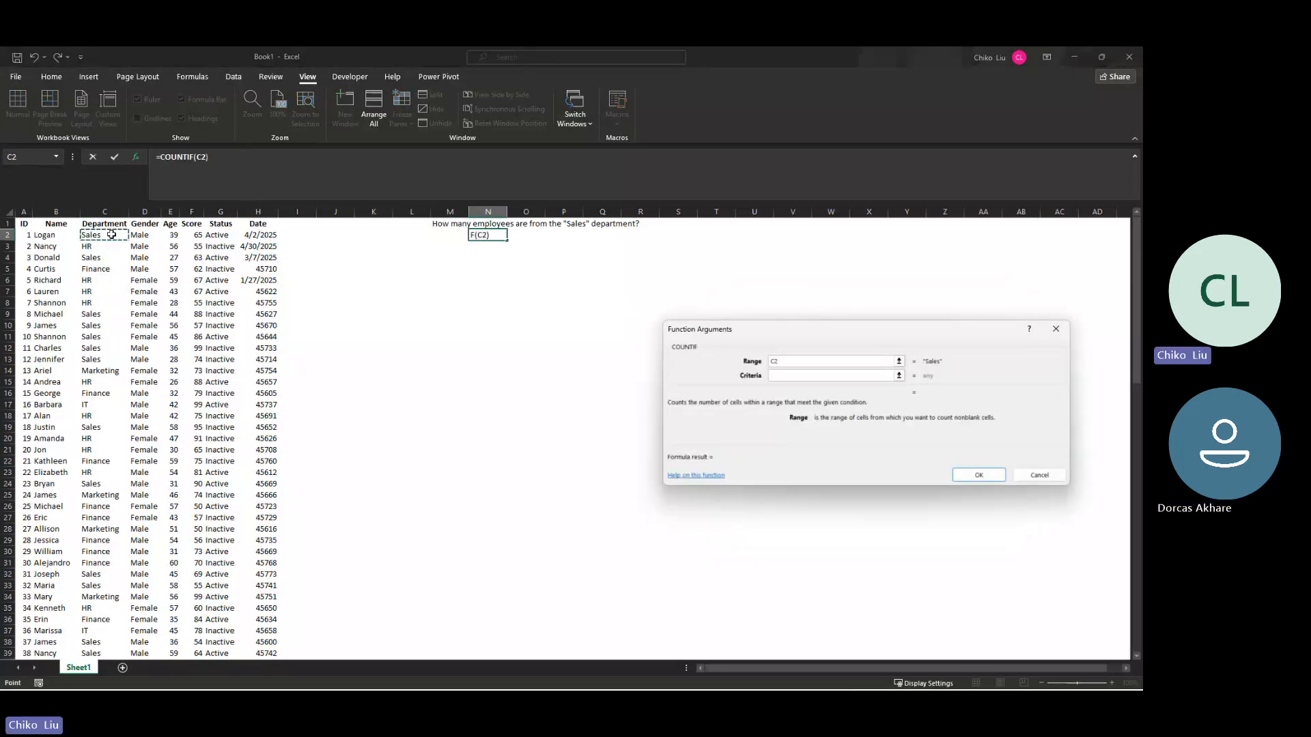
pyautogui.hotkey('ctrl', 'shift', 'Down')
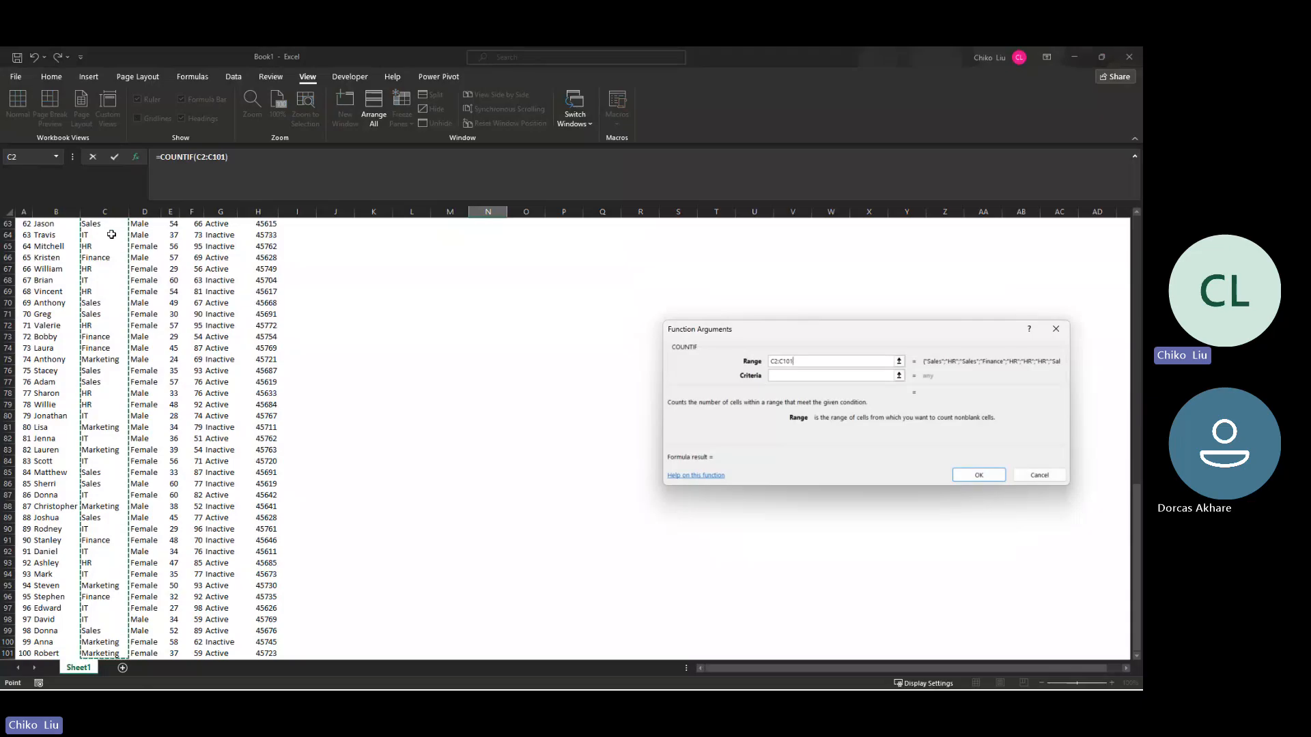
pyautogui.press('F4')
pyautogui.write(',')
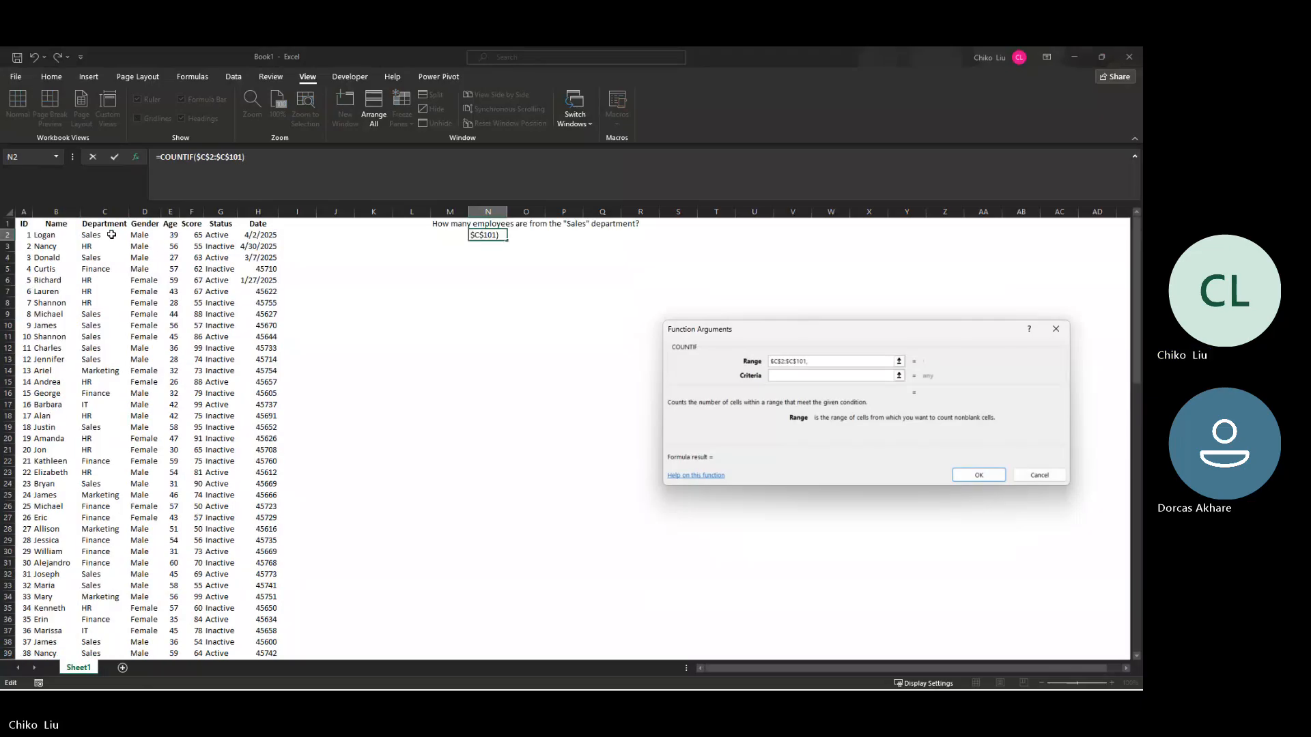
pyautogui.write('"sales')
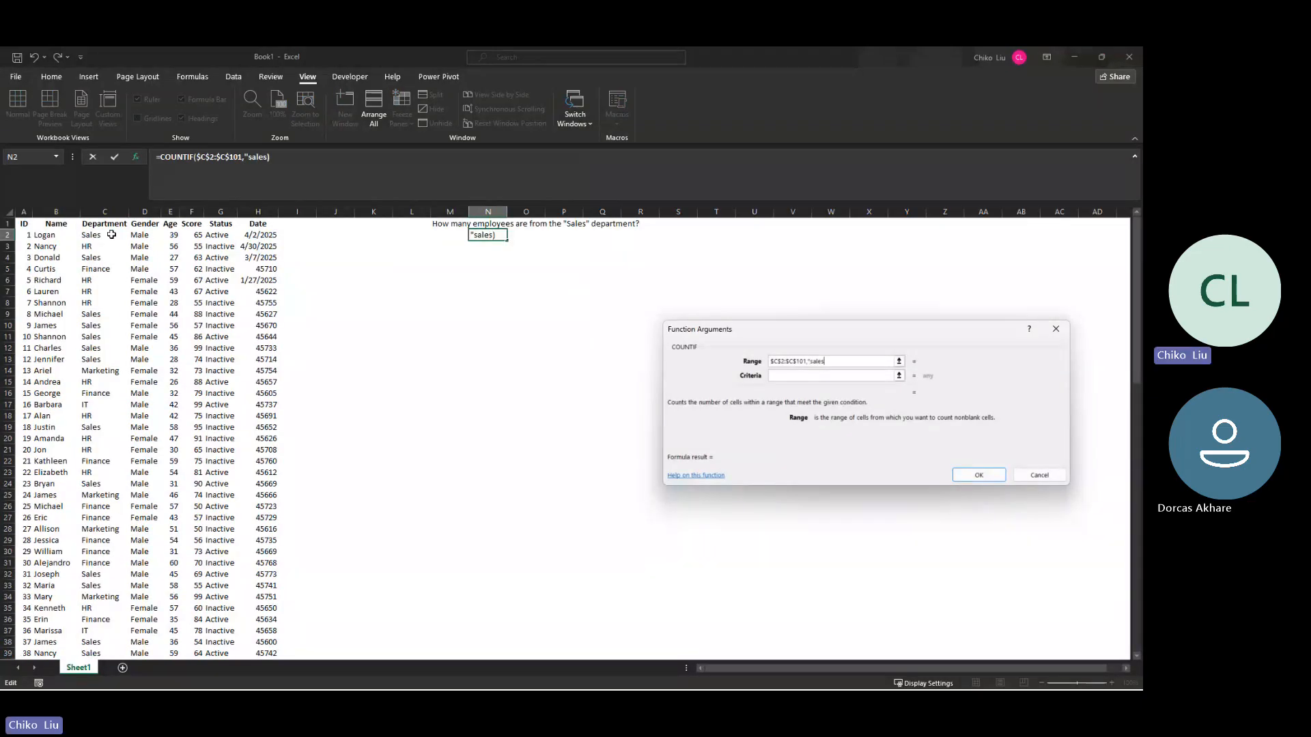
pyautogui.write('"')
pyautogui.press('Return')
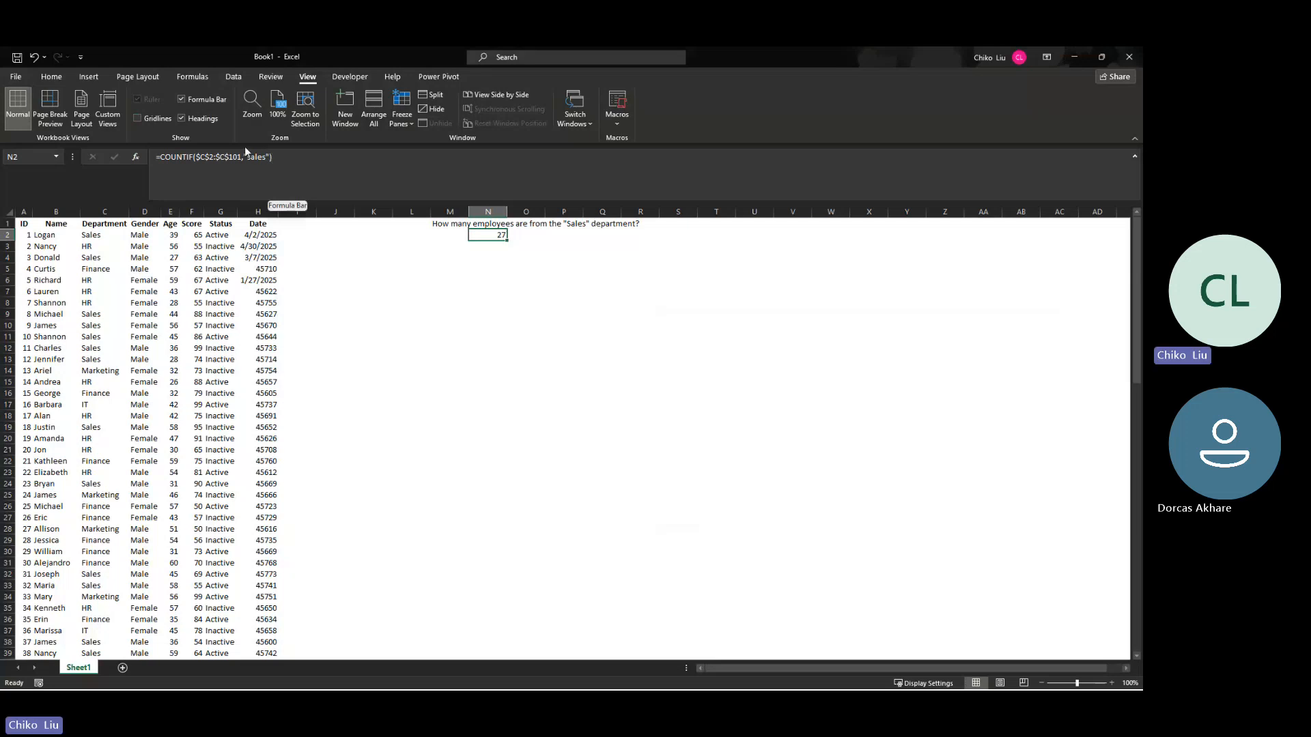
pyautogui.click(137, 157)
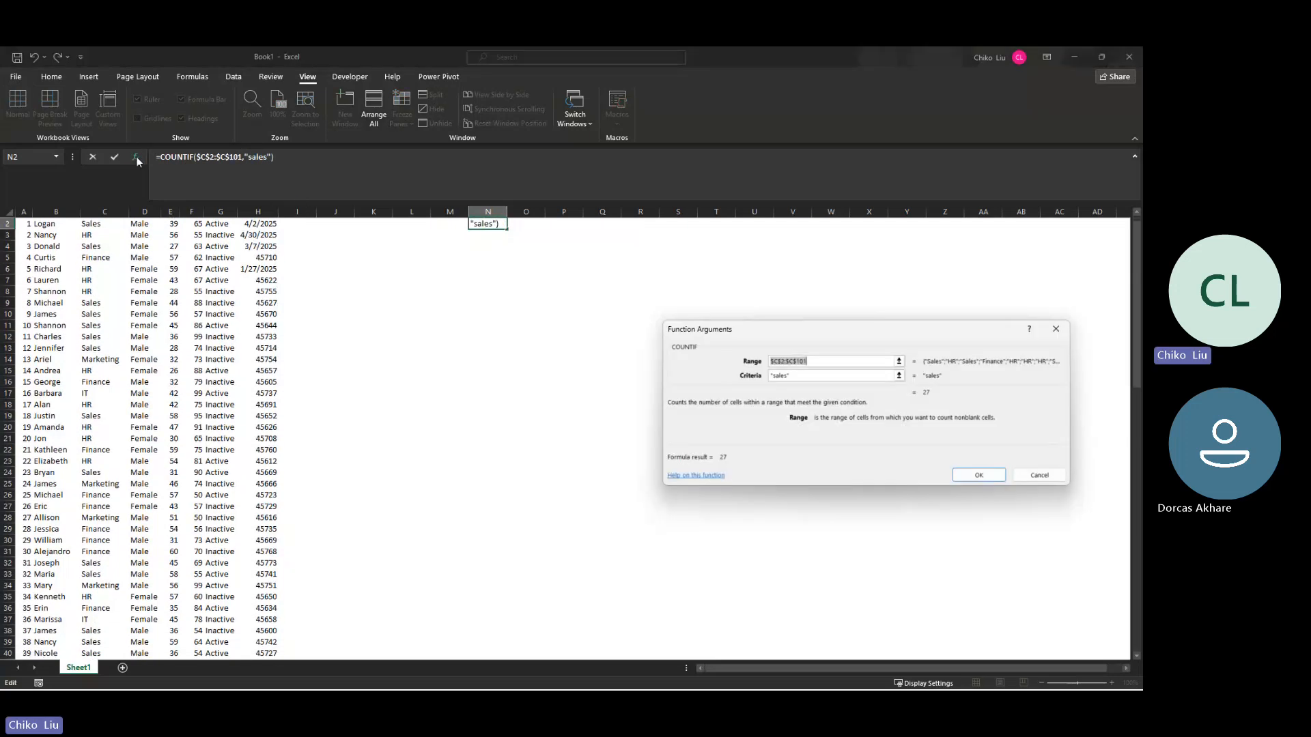
pyautogui.click(1034, 473)
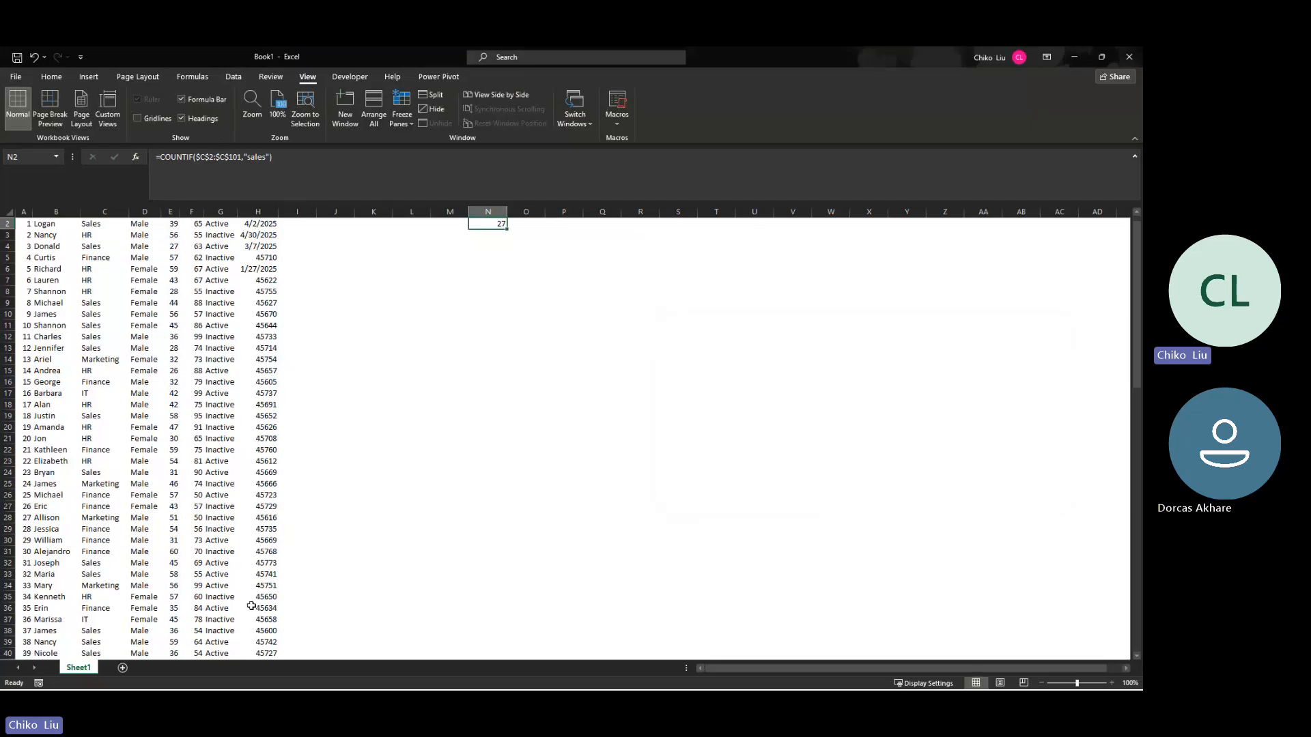
# Step: Copy the question "How many employees have the status "Inactive"?" from ChatGPT and paste it into cell M4 of Book1
pyautogui.hotkey('alt', 'Tab')
pyautogui.hotkey('alt', 'Tab')
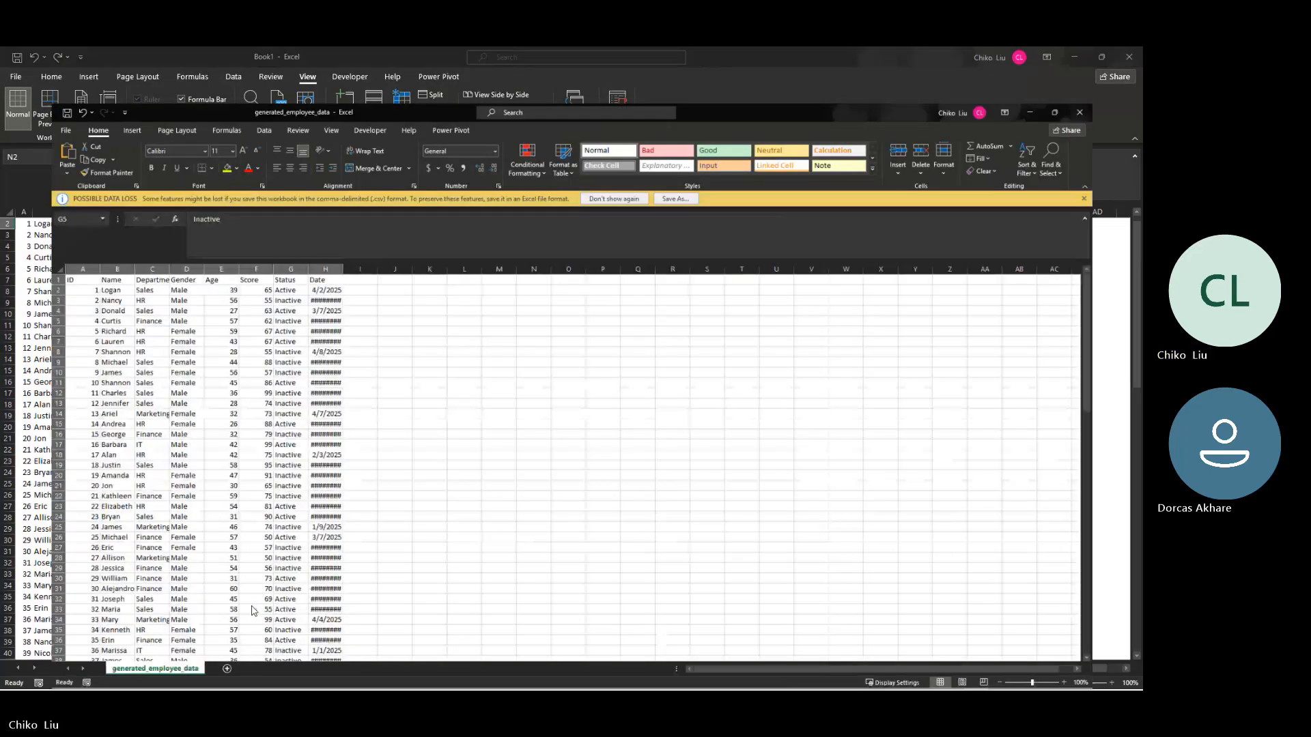
pyautogui.hotkey('alt', 'Tab')
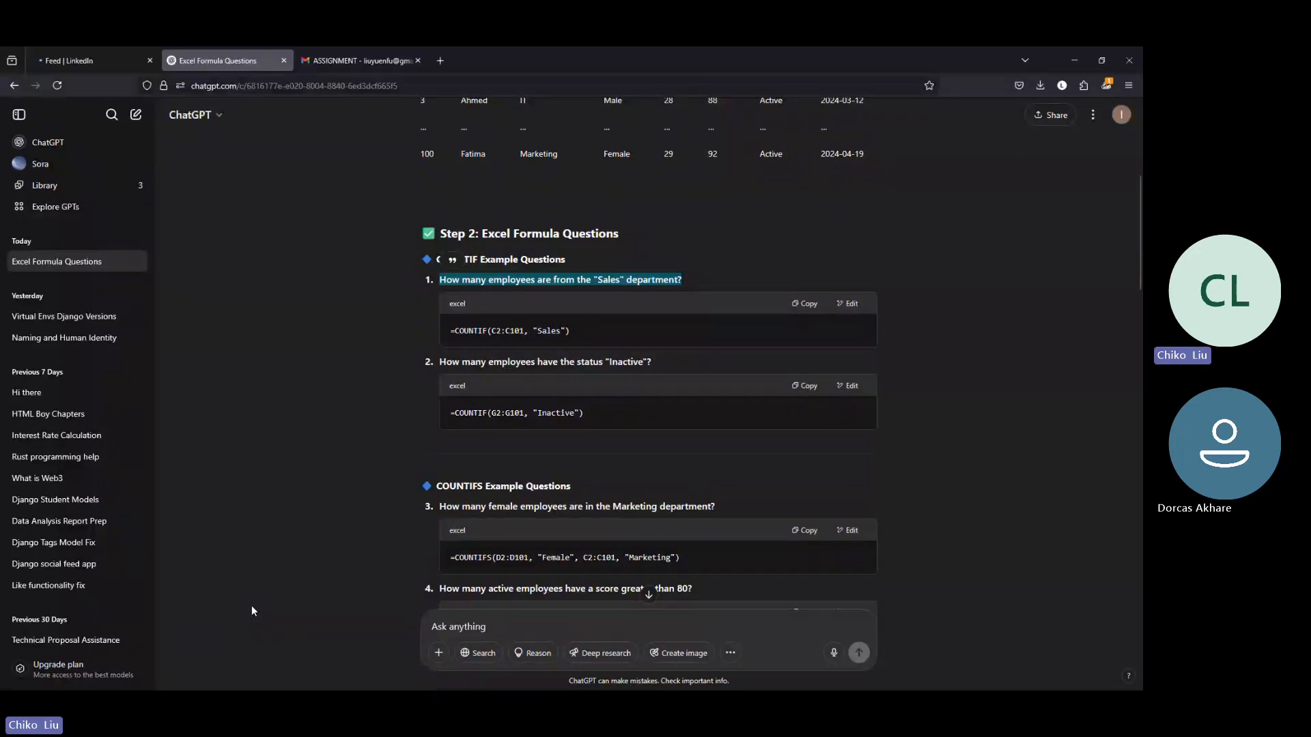
pyautogui.hotkey('alt', 'Tab')
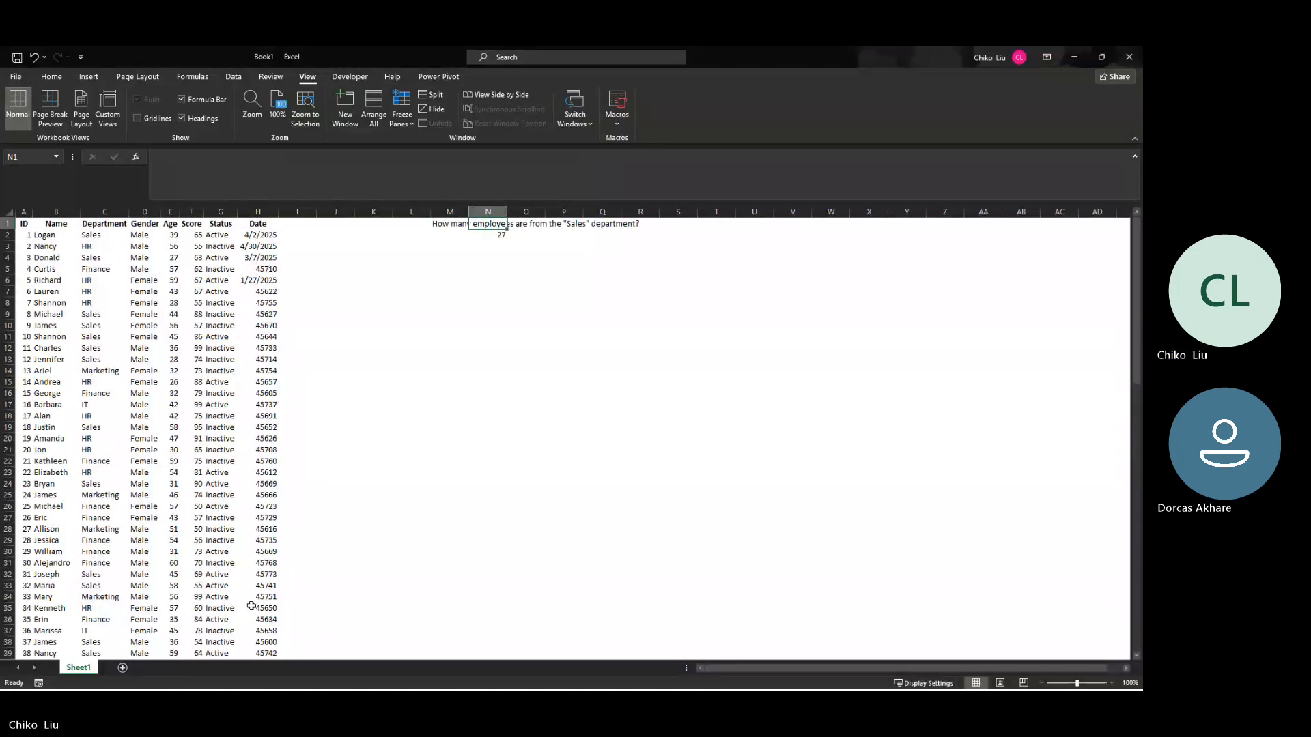
pyautogui.press('Down')
pyautogui.press('Down')
pyautogui.hotkey('alt', 'Tab')
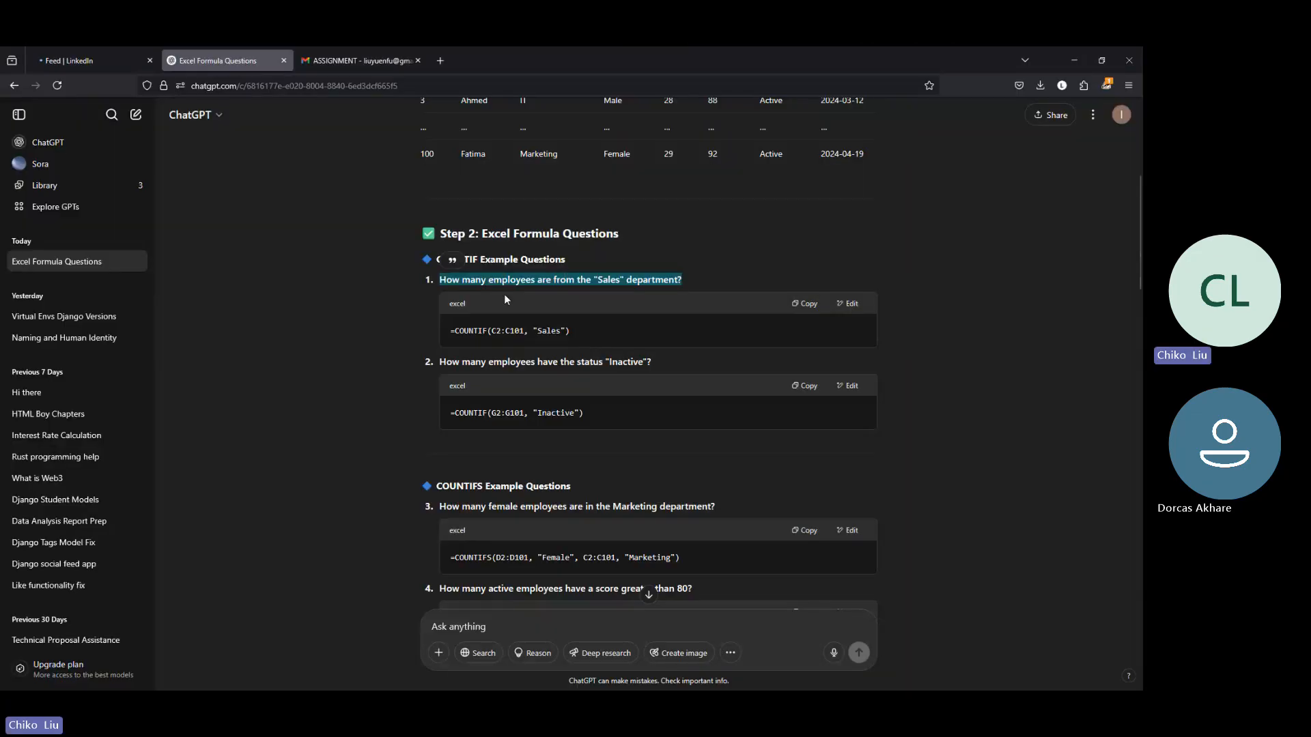
pyautogui.moveTo(439, 362); pyautogui.dragTo(539, 372)
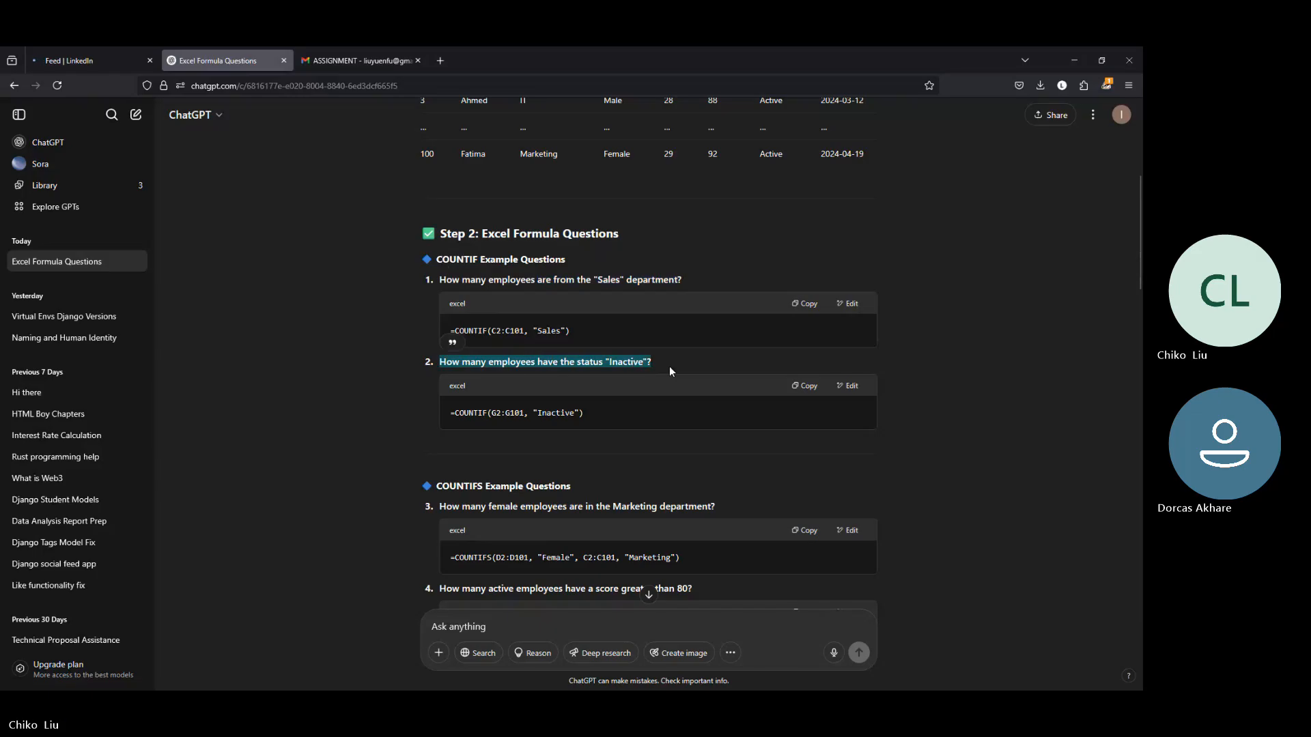
pyautogui.hotkey('alt', 'Tab')
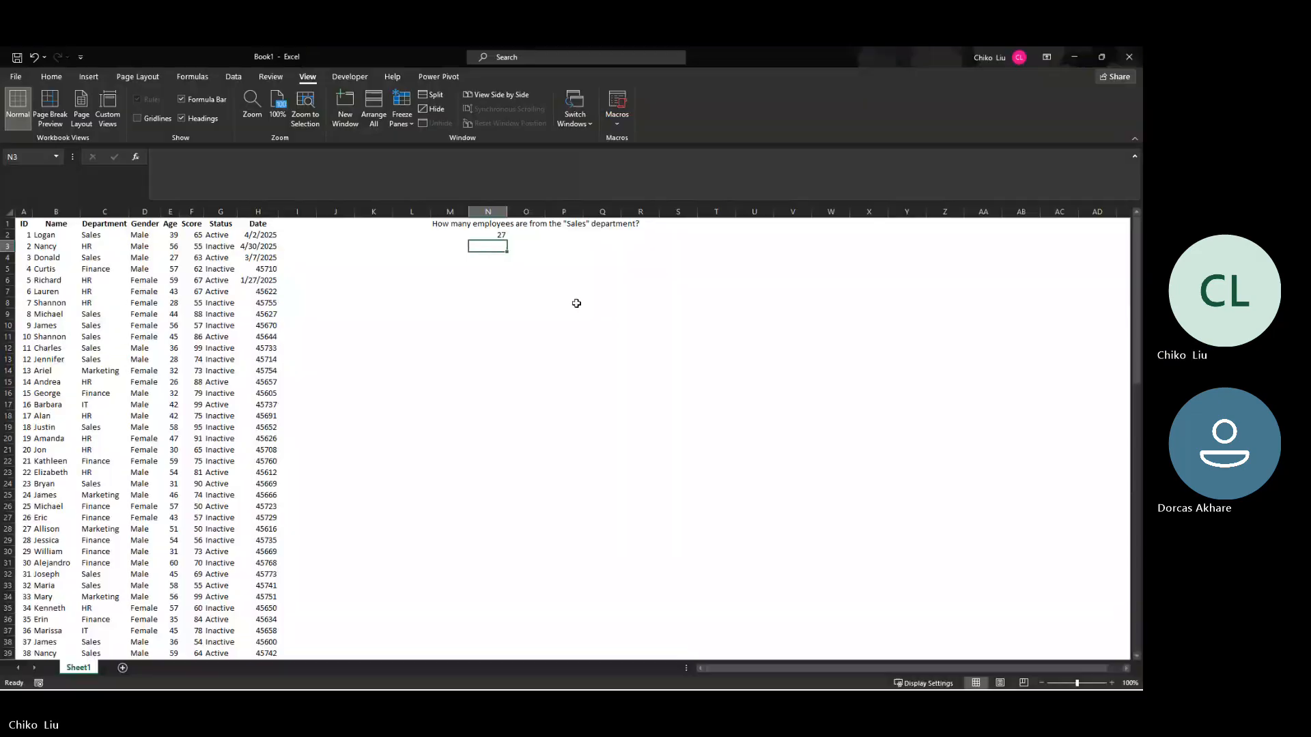
pyautogui.click(440, 256)
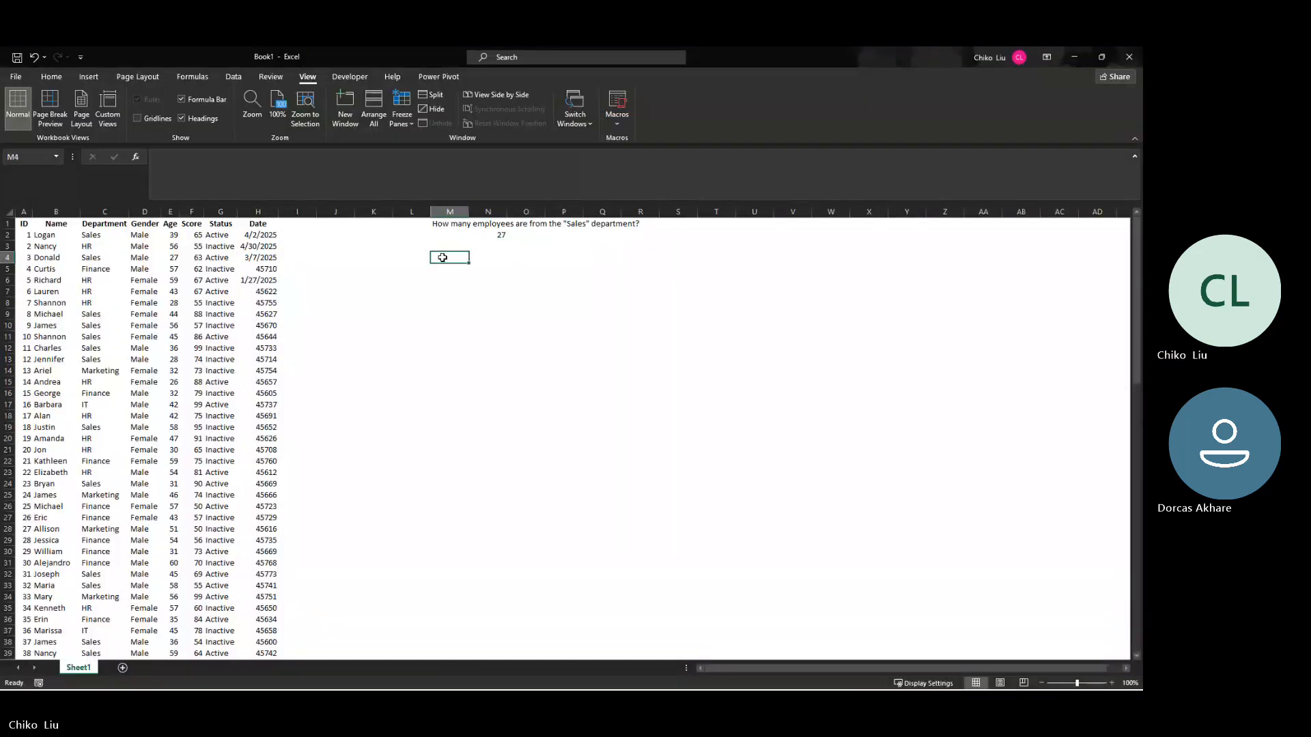
pyautogui.rightClick(442, 258)
pyautogui.click(472, 320)
# Step: Insert the COUNTIF function into cell N5 below the Inactive status question
pyautogui.click(458, 277)
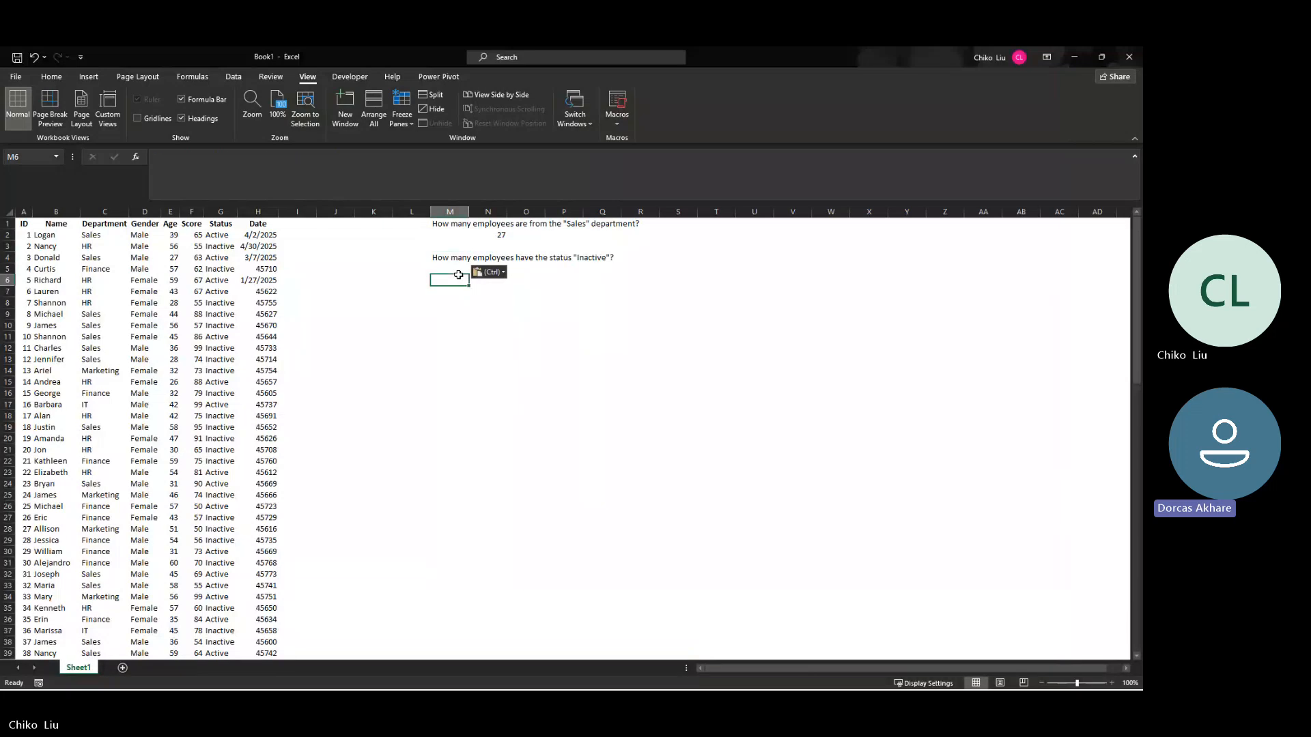
pyautogui.press('Up')
pyautogui.click(528, 268)
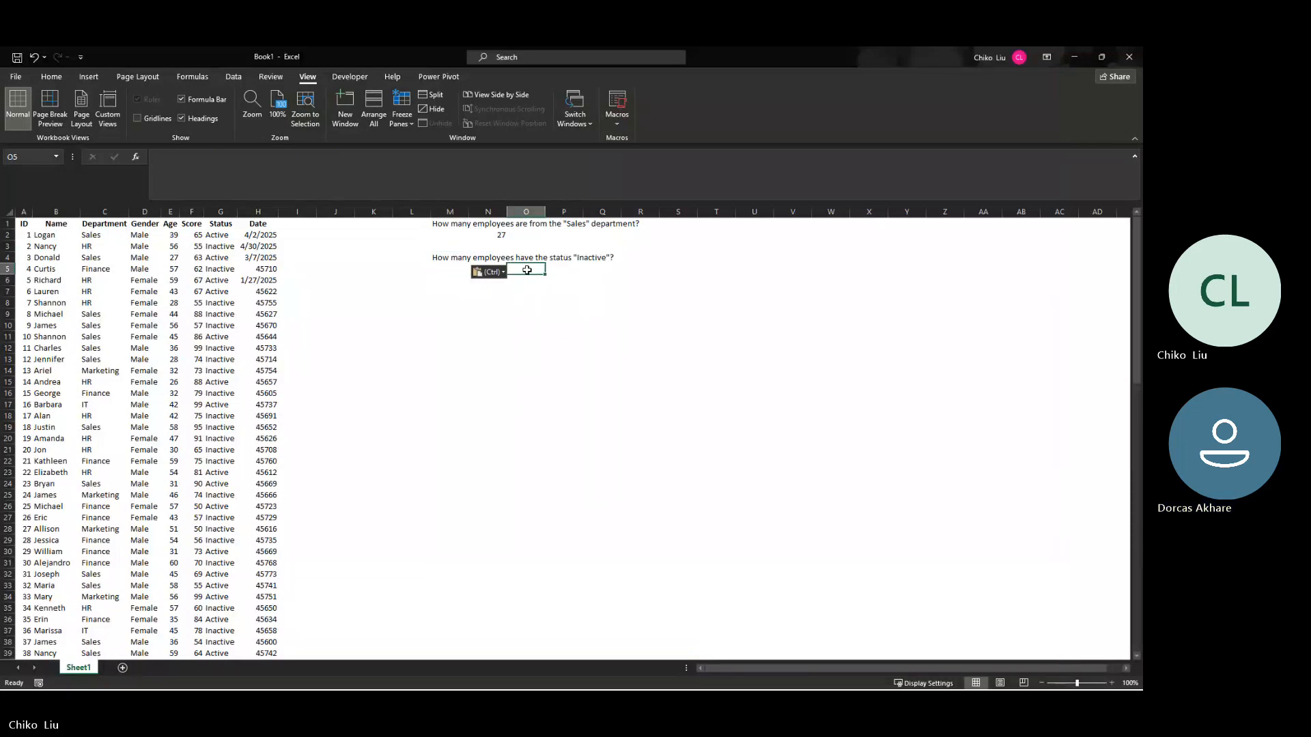
pyautogui.press('Left')
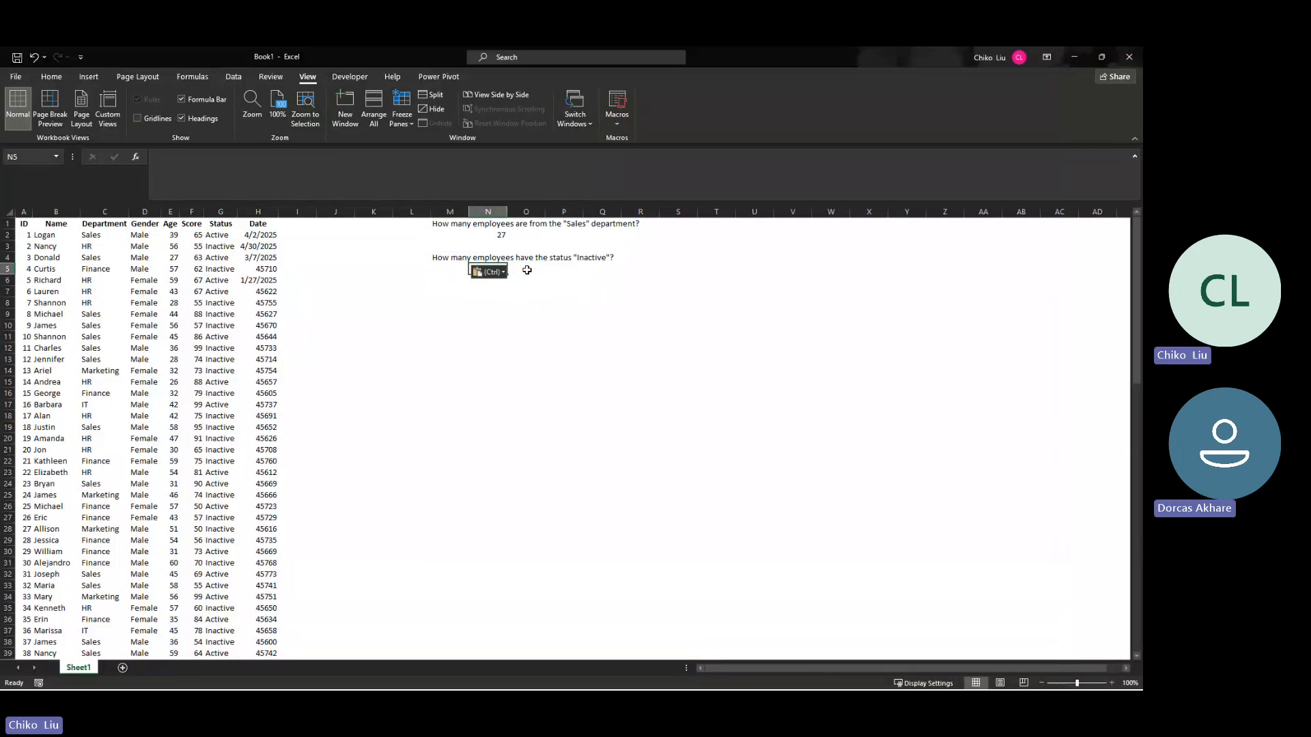
pyautogui.click(135, 157)
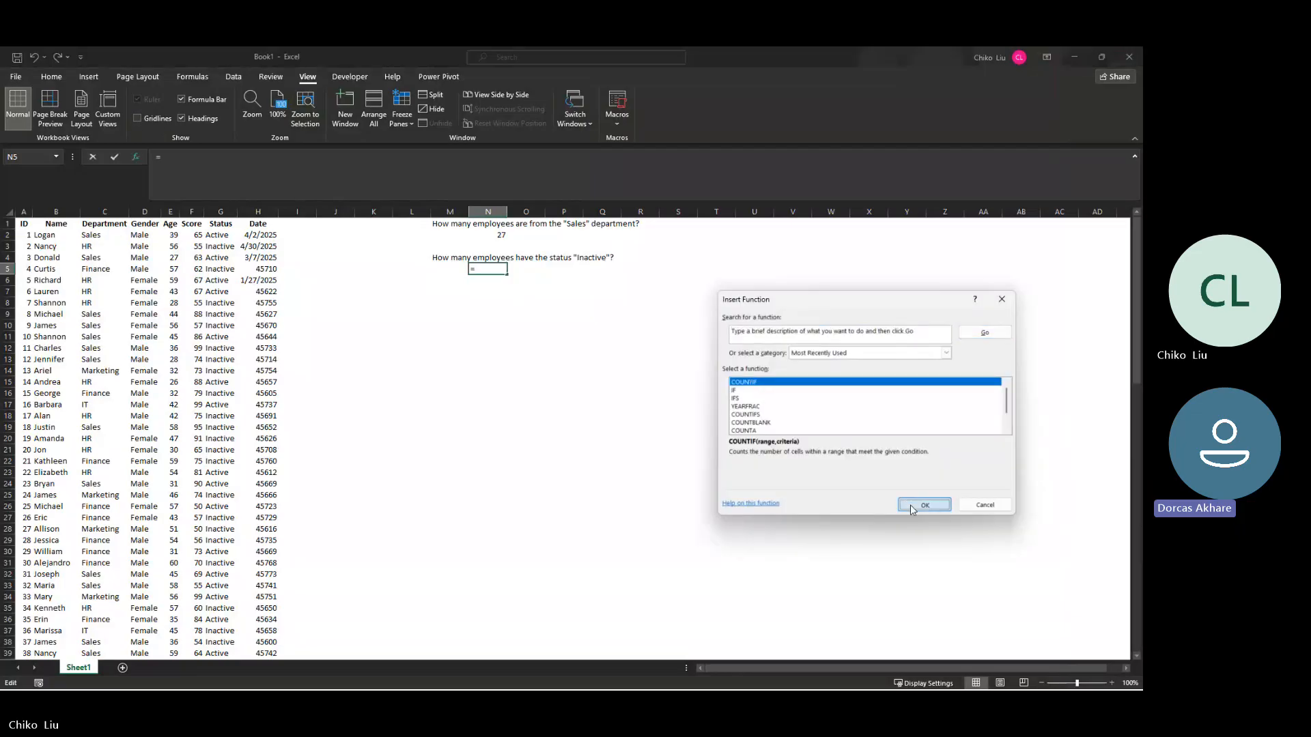
pyautogui.click(912, 508)
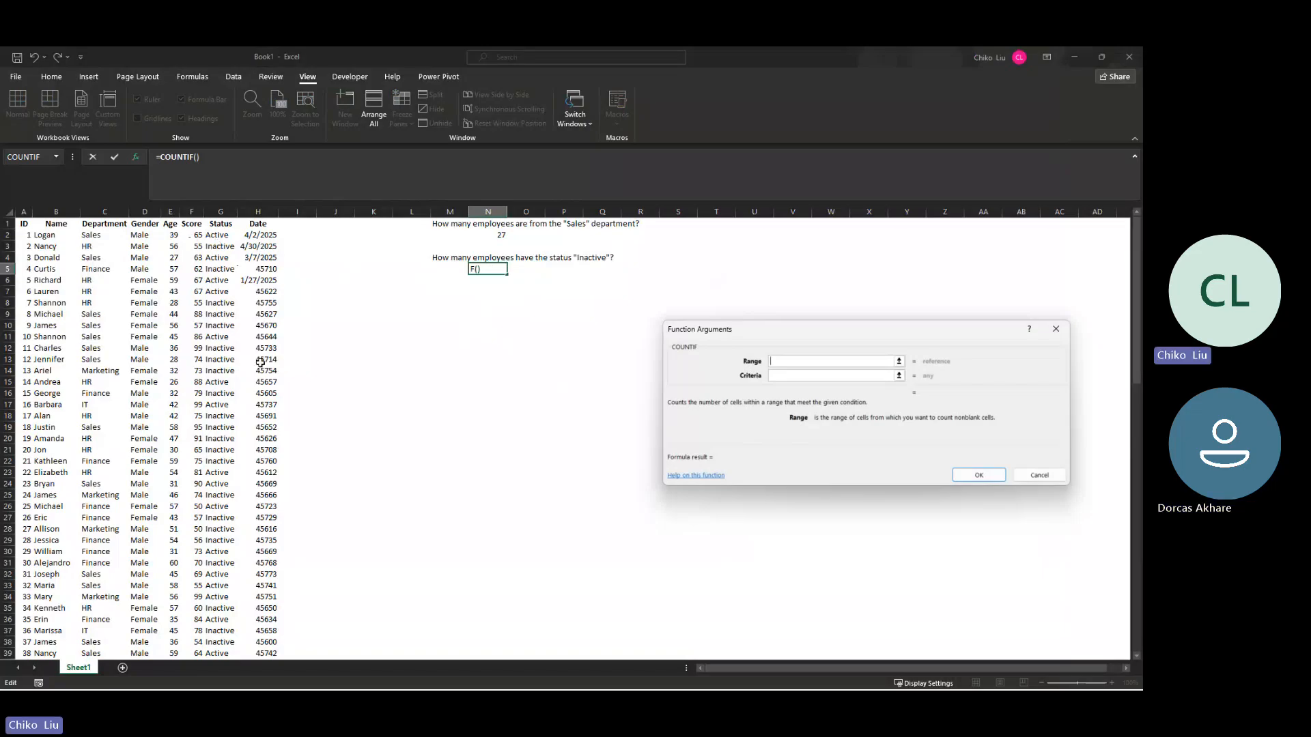
# Step: Complete the formula in N5 as =COUNTIF($G$2:$G$101,"Inactive") and review its arguments without changing them
pyautogui.click(217, 236)
pyautogui.hotkey('ctrl', 'shift', 'Down')
pyautogui.press('F4')
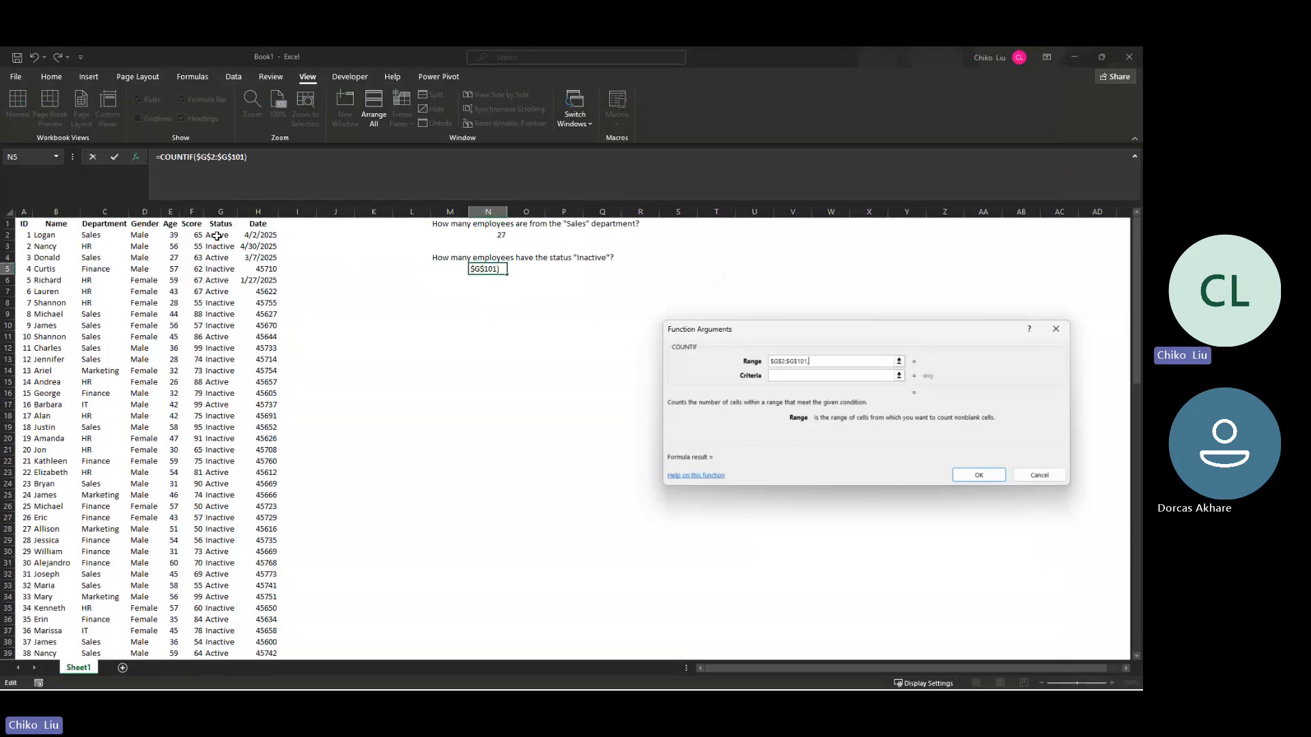
pyautogui.write(',"Inactive:')
pyautogui.press('BackSpace')
pyautogui.write('"')
pyautogui.press('Return')
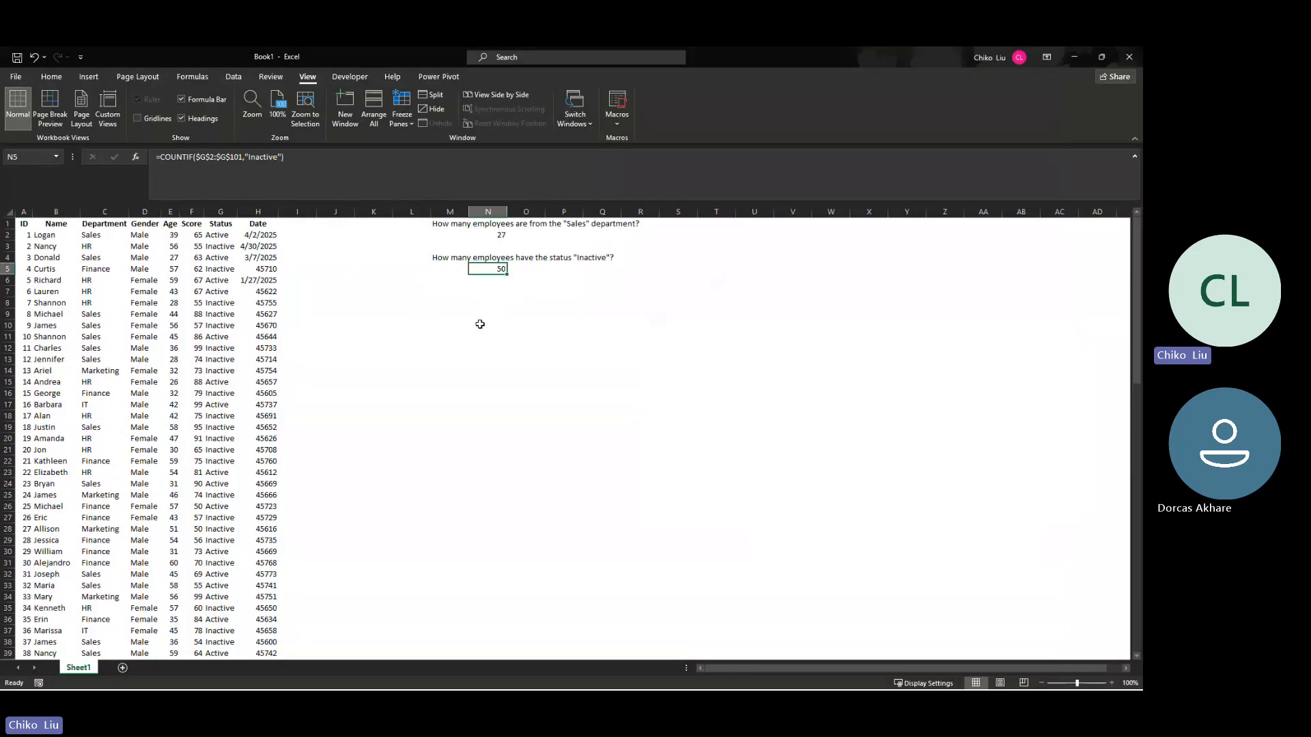
pyautogui.click(134, 159)
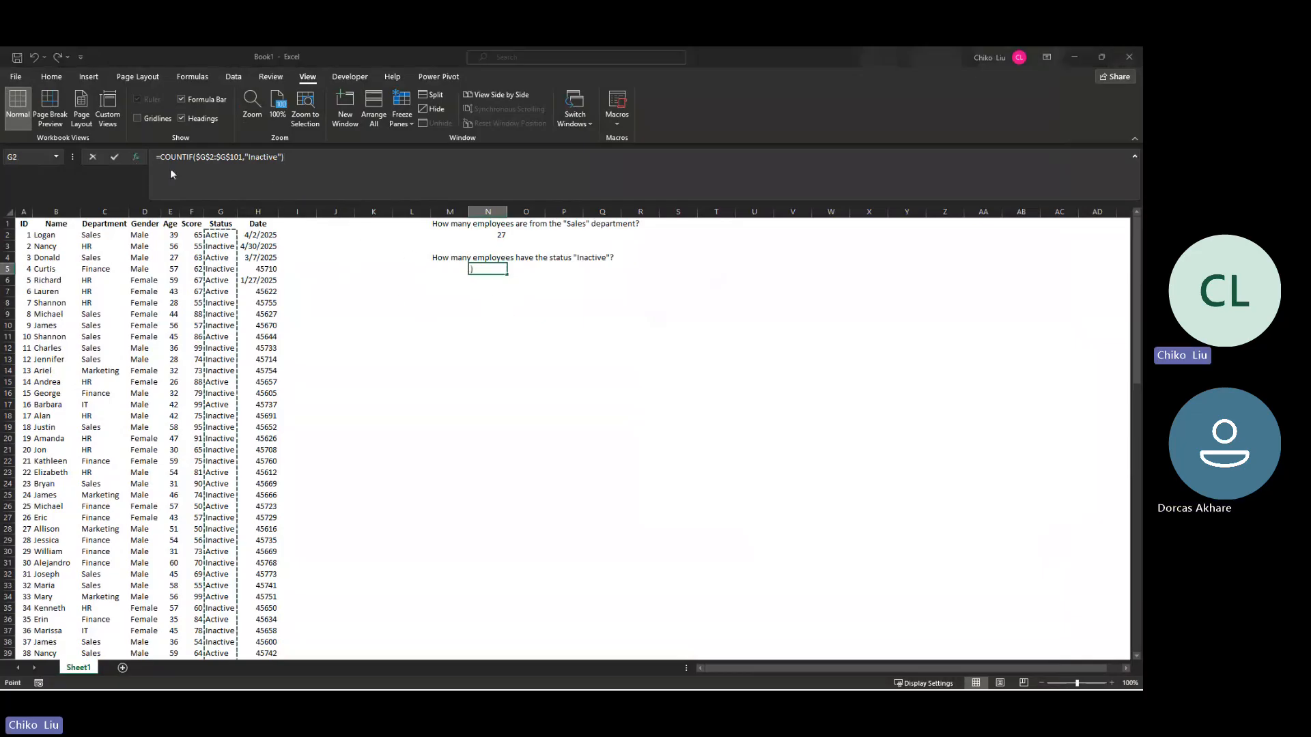
pyautogui.press('Return')
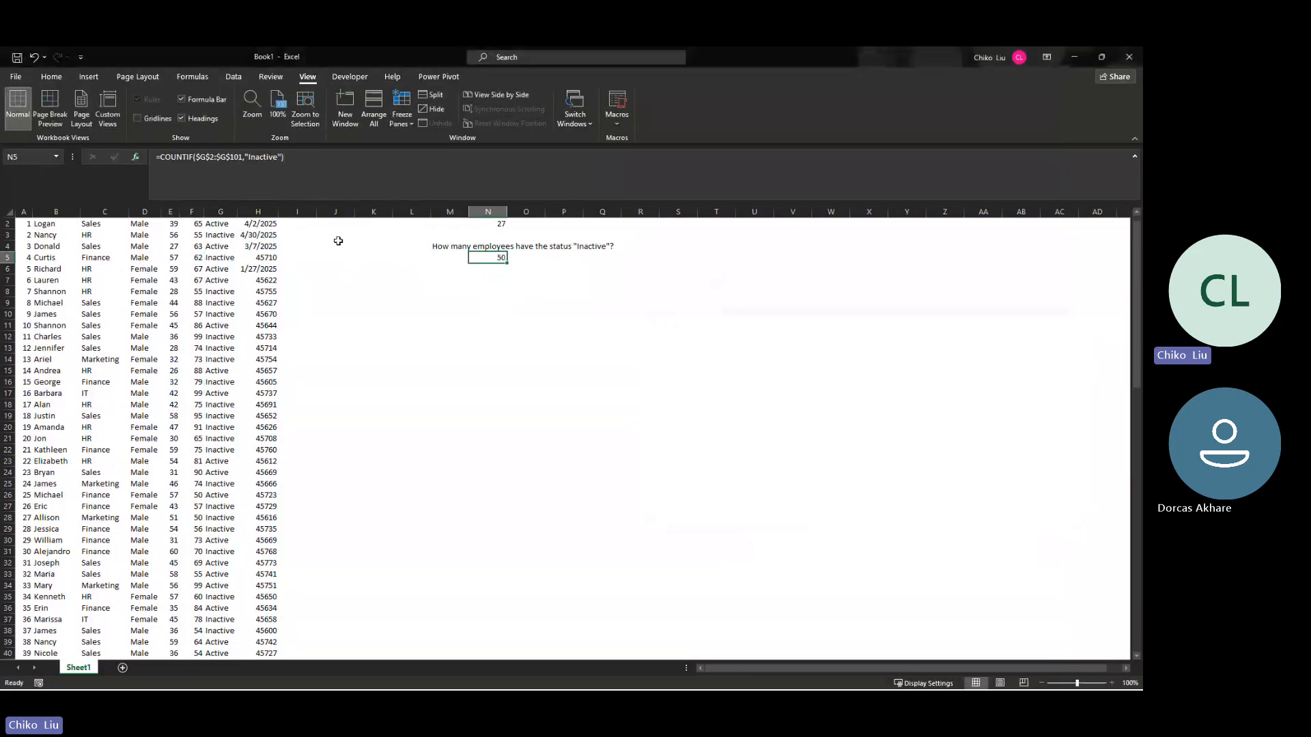
# Step: Copy the question "How many female employees are in the Marketing department?" from ChatGPT and paste it into cell M7 of Book1
pyautogui.hotkey('alt', 'Tab')
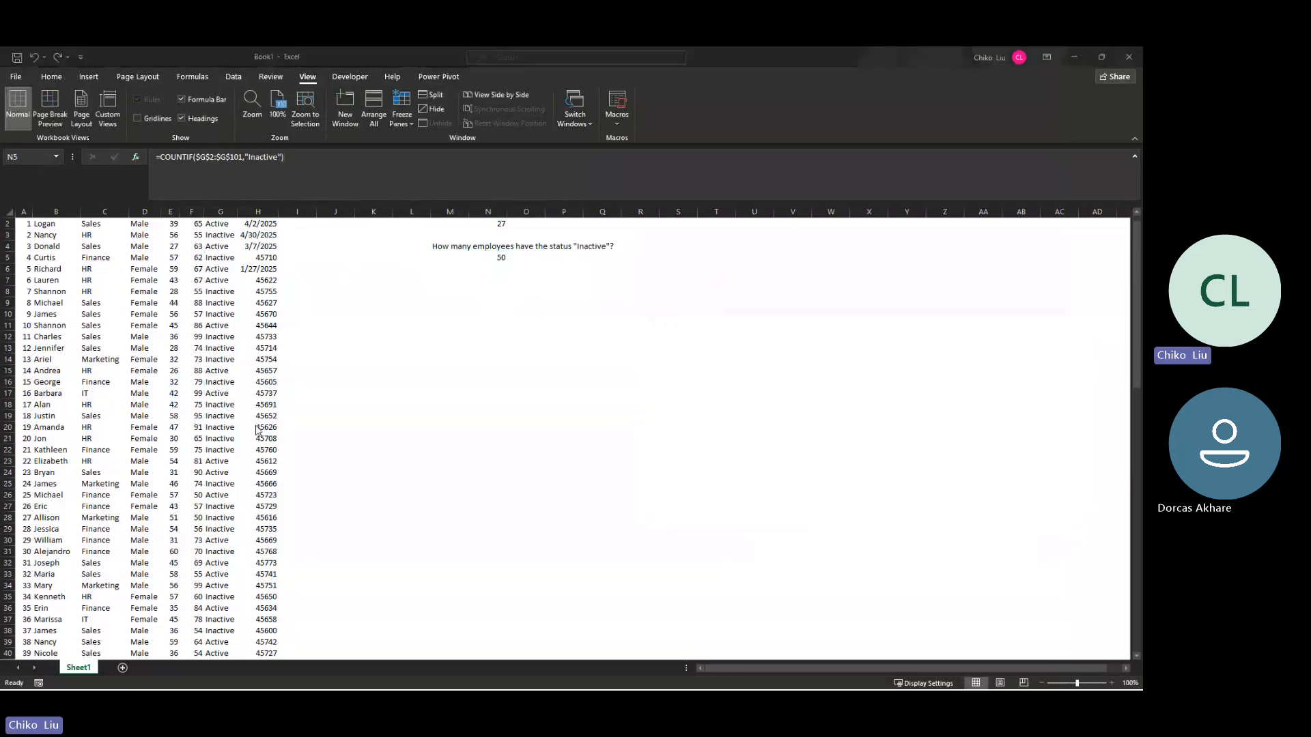
pyautogui.hotkey('alt', 'Tab')
pyautogui.moveTo(439, 506); pyautogui.dragTo(716, 510)
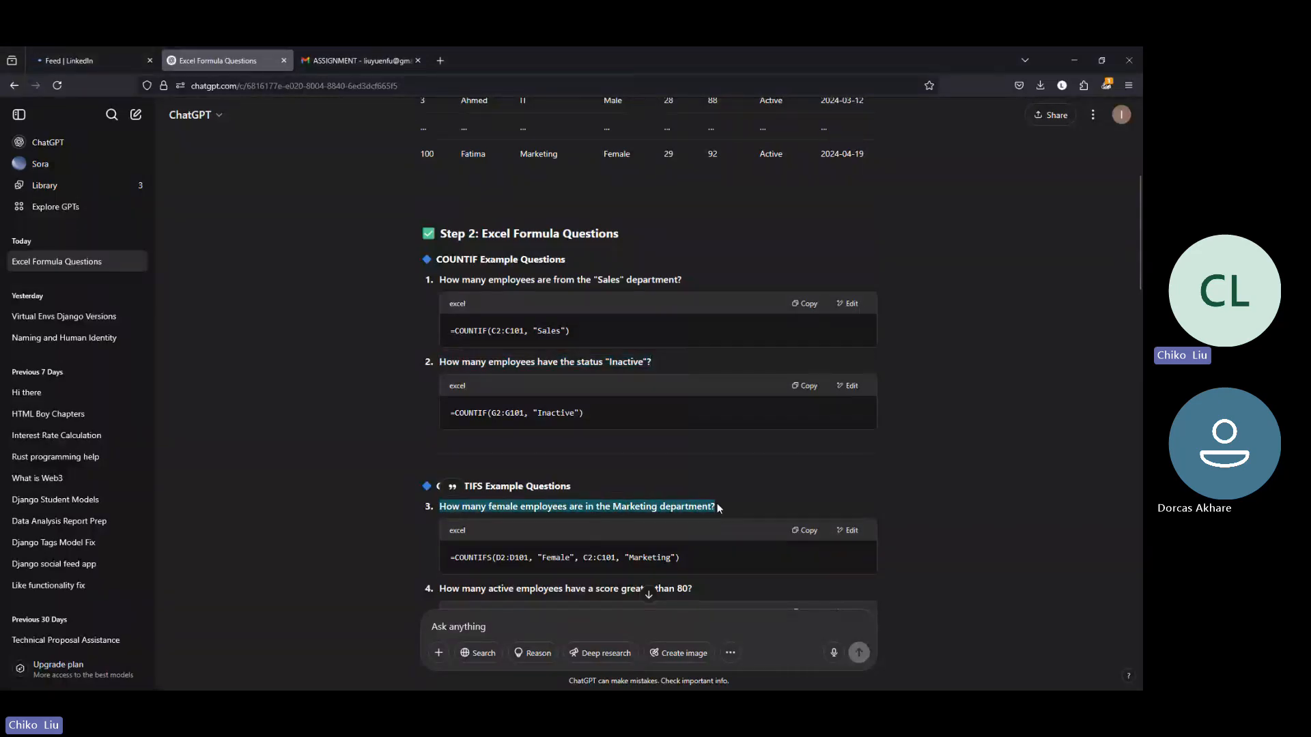
pyautogui.click(1076, 55)
pyautogui.rightClick(440, 280)
pyautogui.click(462, 311)
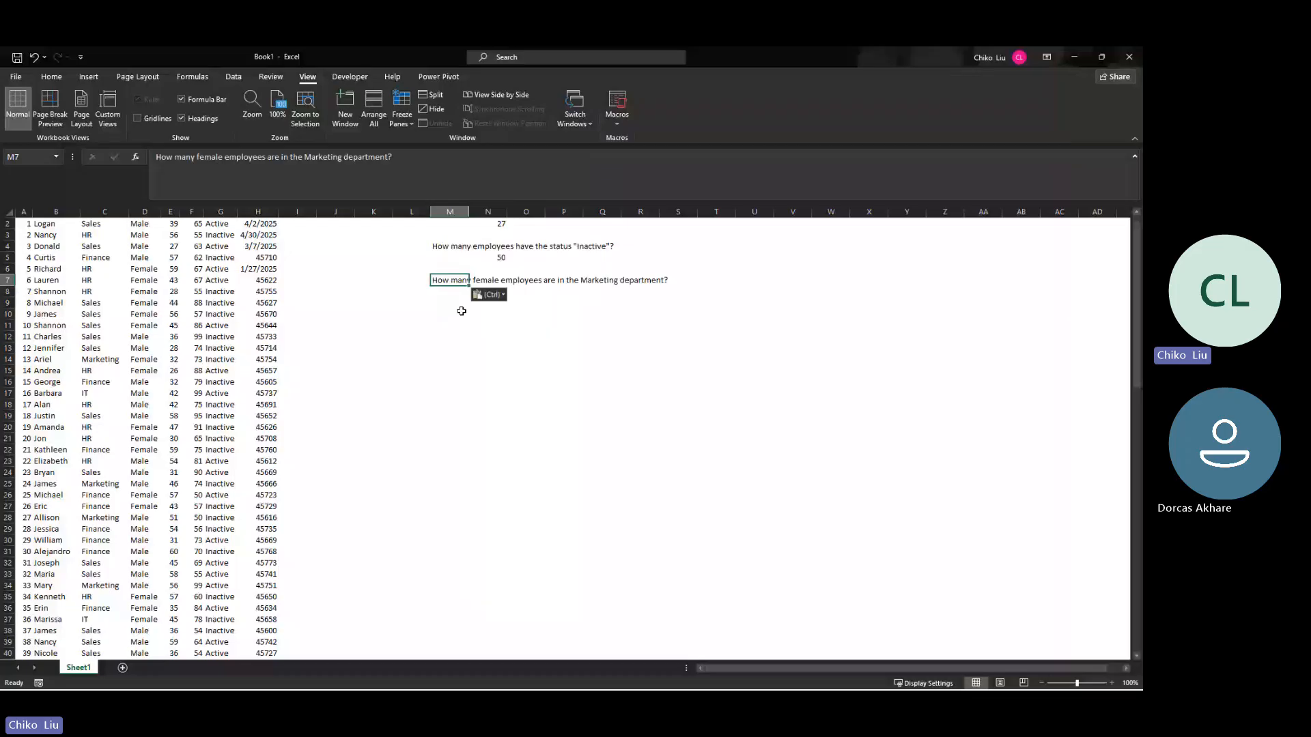
pyautogui.click(461, 293)
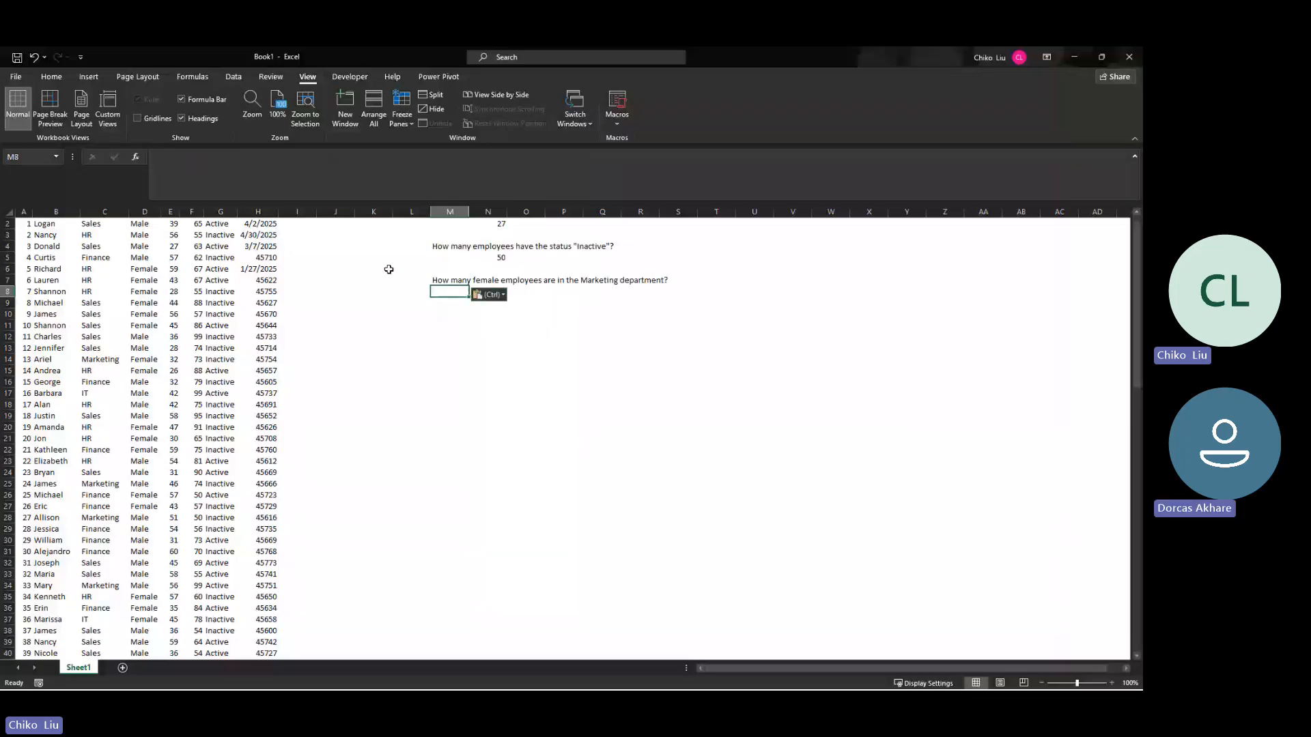
# Step: Check the Gender column of the dataset, and insert the COUNTIFS function into cell N10
pyautogui.click(148, 269)
pyautogui.scroll(-20, 149, 270)
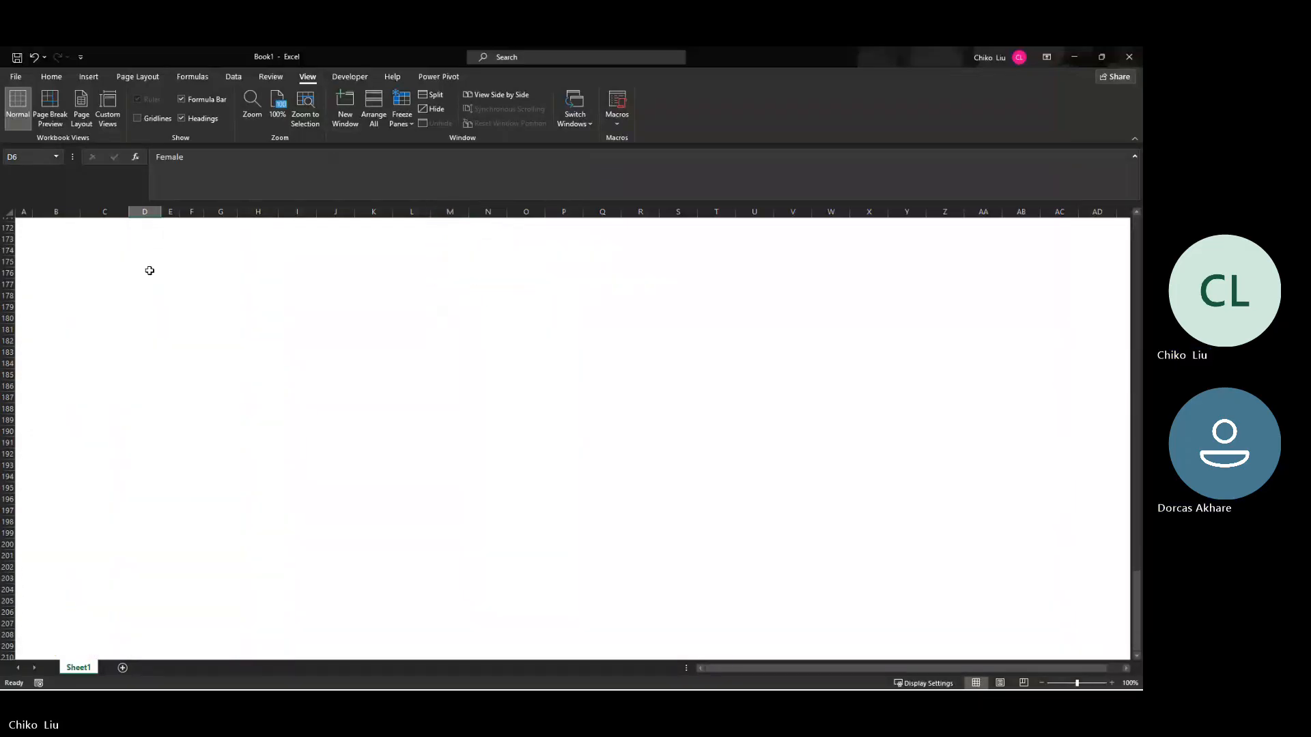
pyautogui.scroll(20, 149, 271)
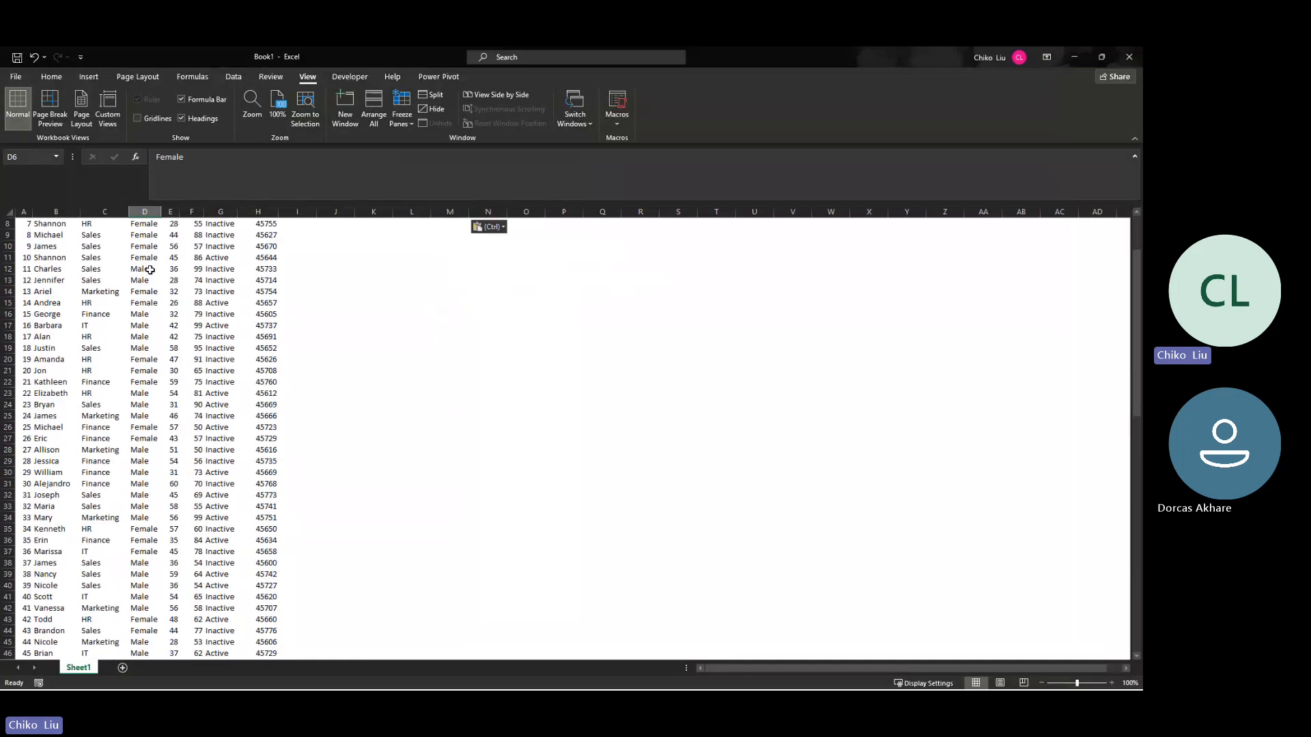
pyautogui.scroll(3, 149, 271)
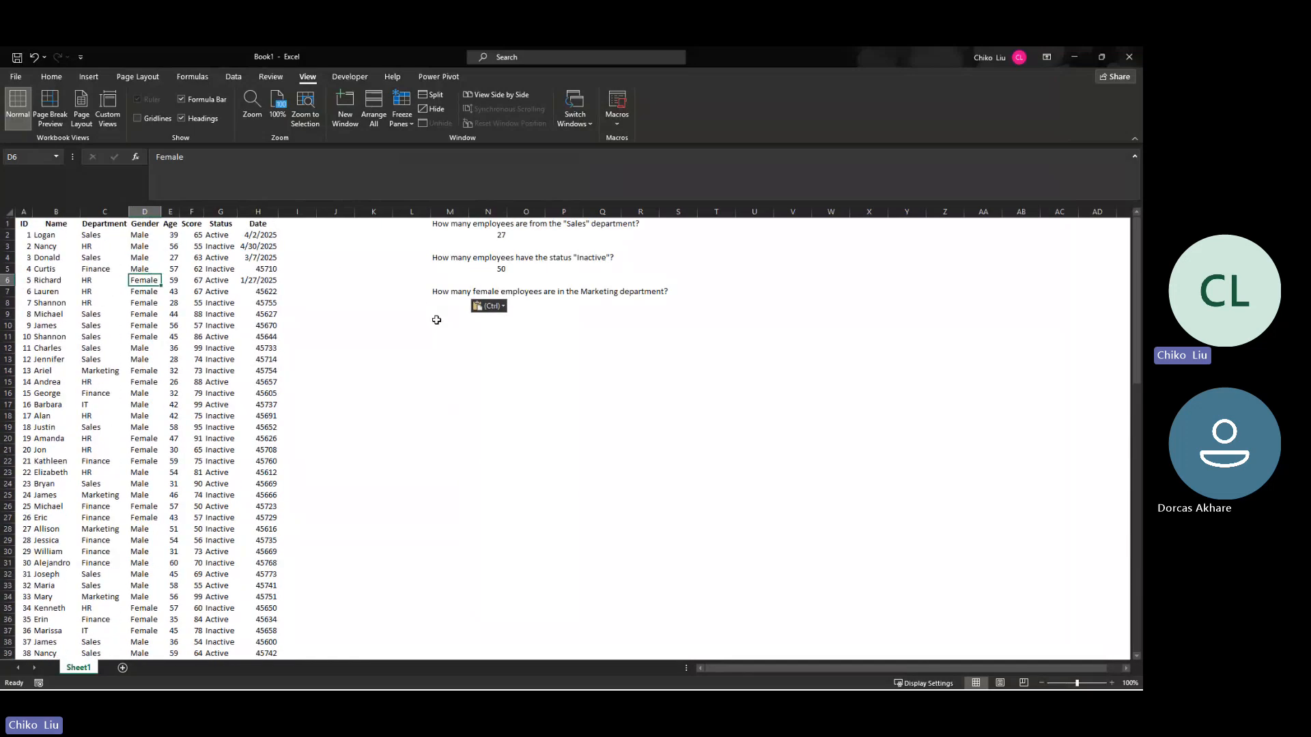
pyautogui.click(493, 325)
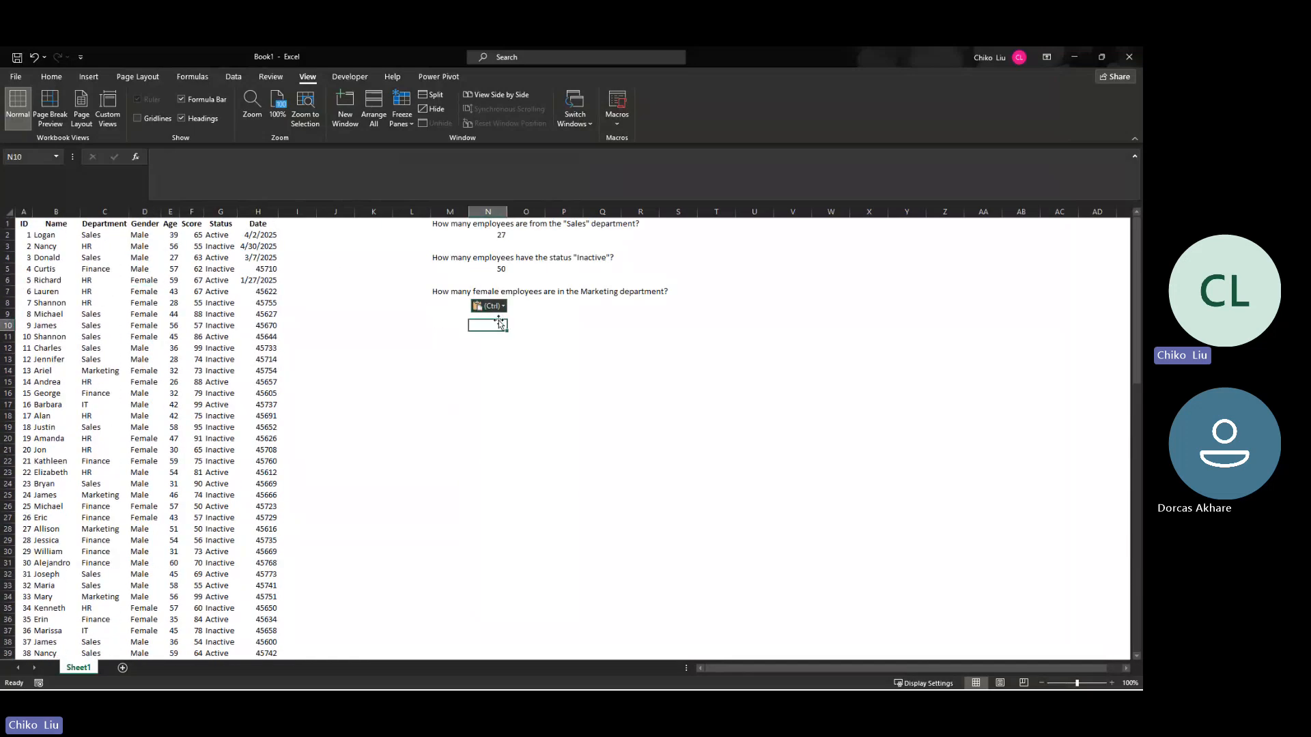
pyautogui.click(138, 158)
pyautogui.click(748, 414)
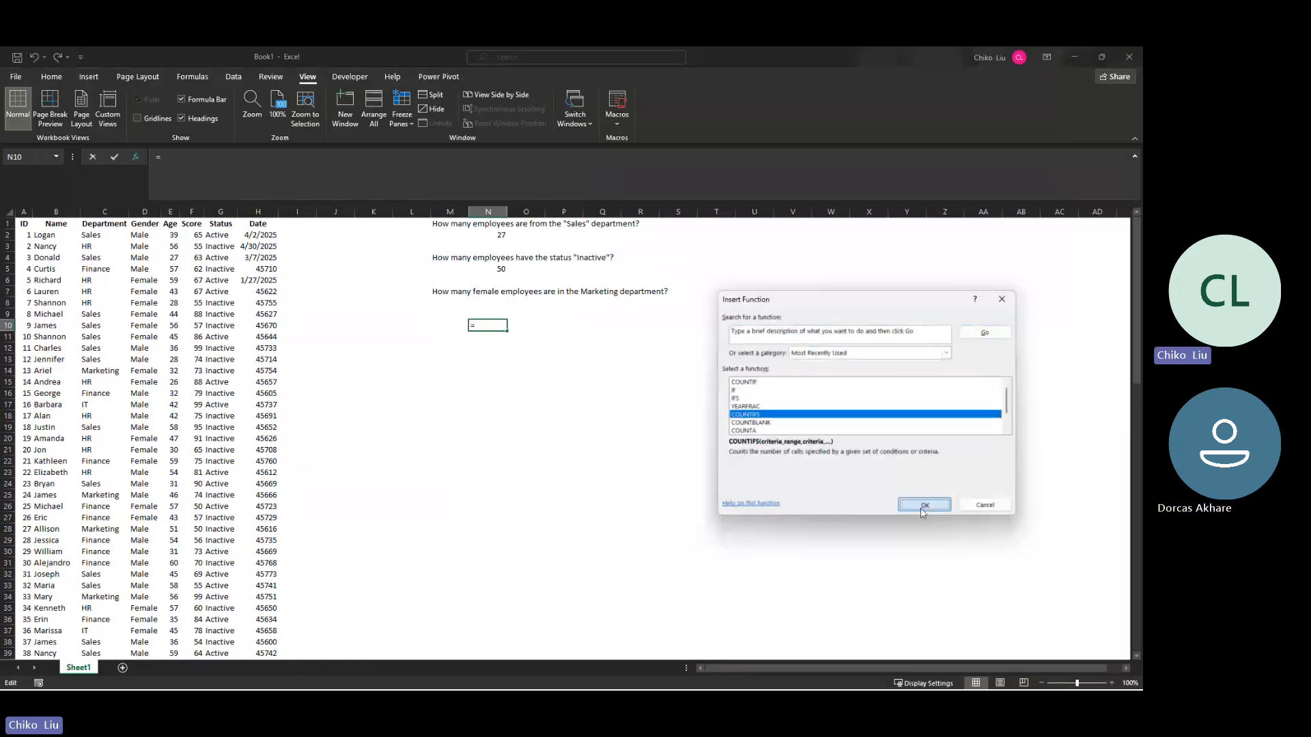
pyautogui.click(924, 505)
# Step: Set the first COUNTIFS criteria range to the Gender data as the absolute reference $D$2:$D$101
pyautogui.click(139, 235)
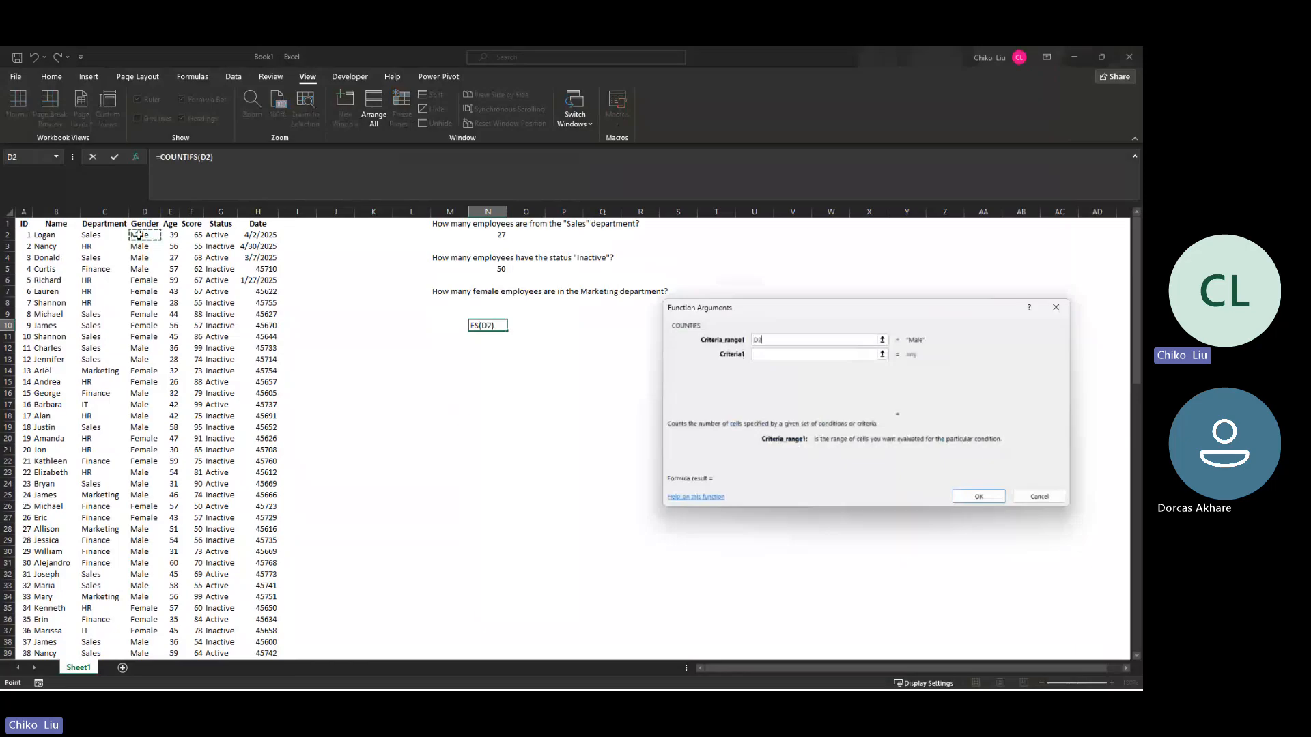
pyautogui.hotkey('ctrl', 'shift', 'Down')
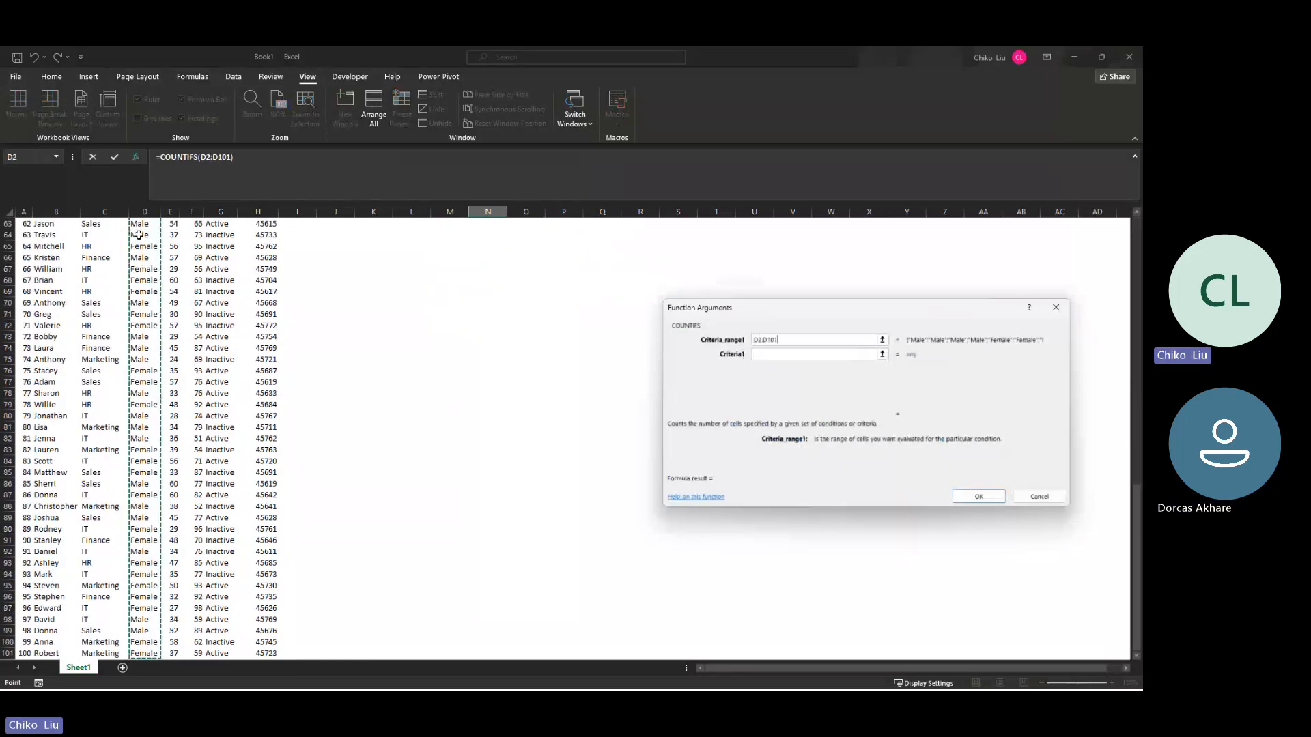
pyautogui.press('F4')
pyautogui.write(',f')
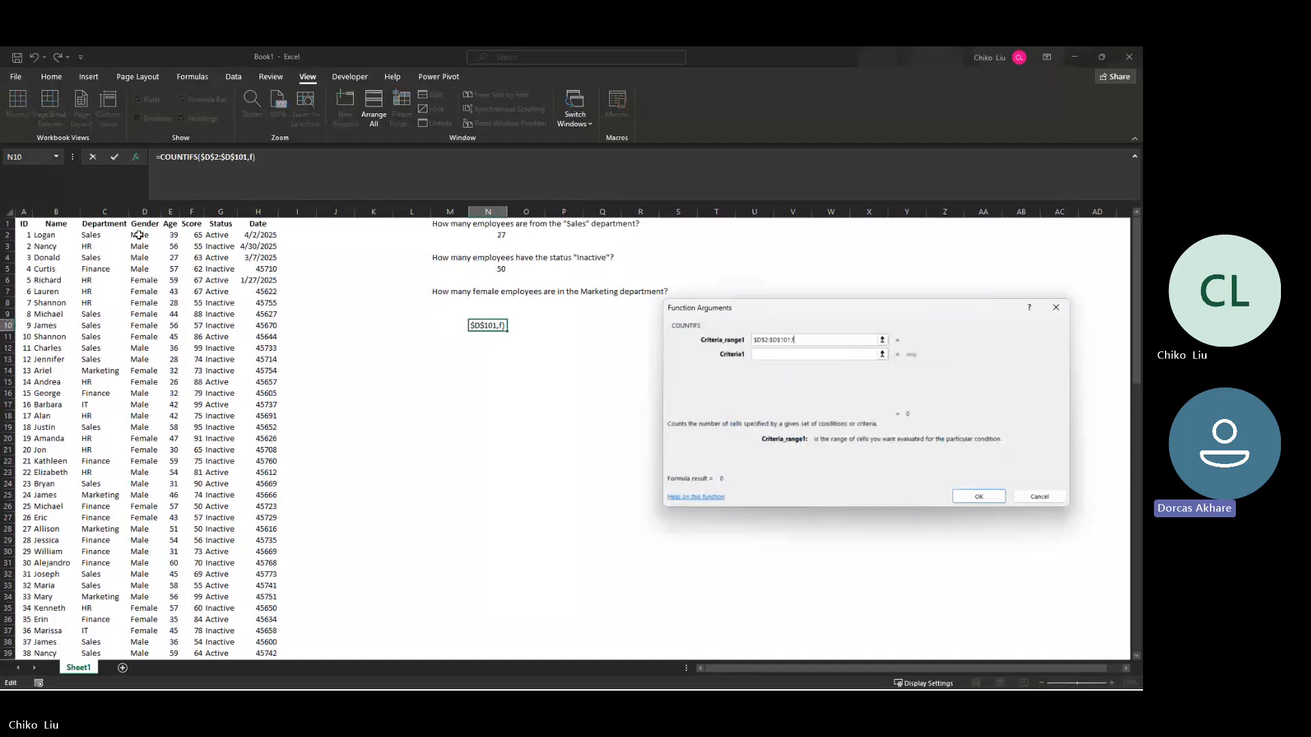
pyautogui.press('BackSpace')
pyautogui.press('Tab')
# Step: Set the first criterion to "Female" and remove the stray comma and quotation marks from the first criteria range
pyautogui.write('Fe')
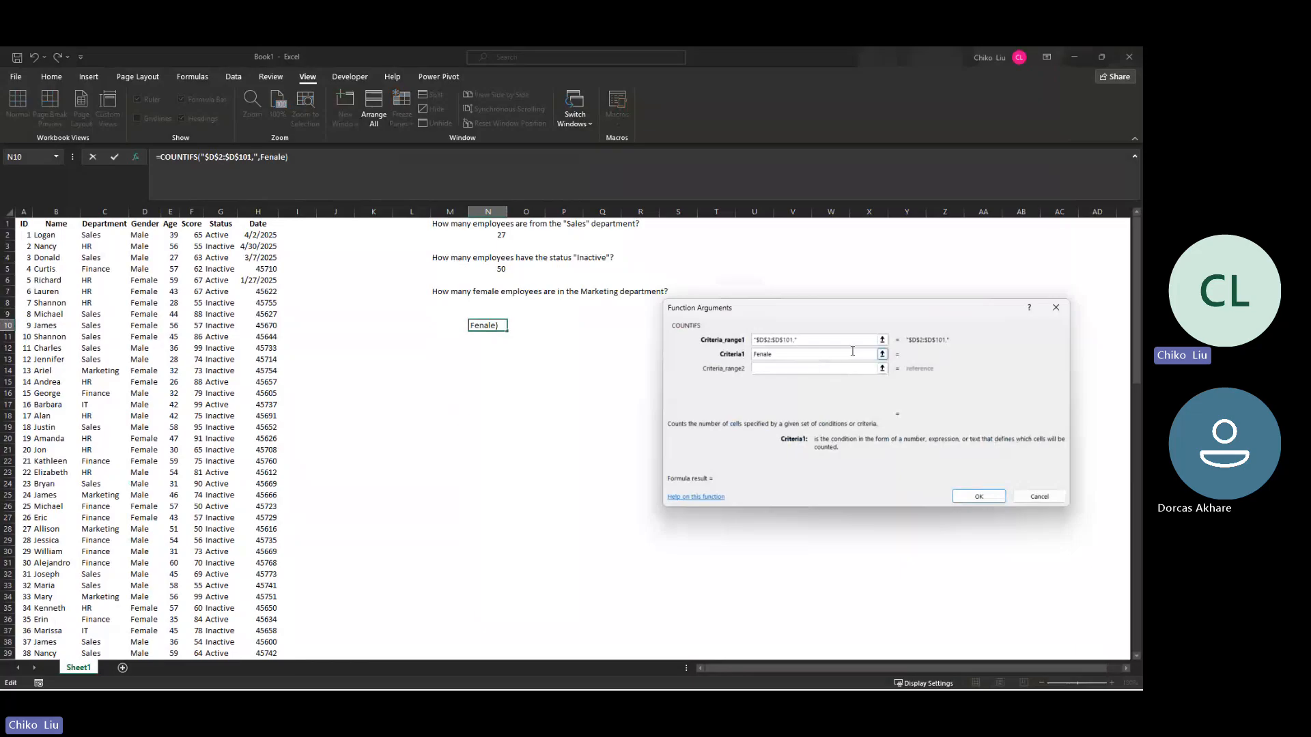
pyautogui.click(833, 341)
pyautogui.press('BackSpace')
pyautogui.press('BackSpace')
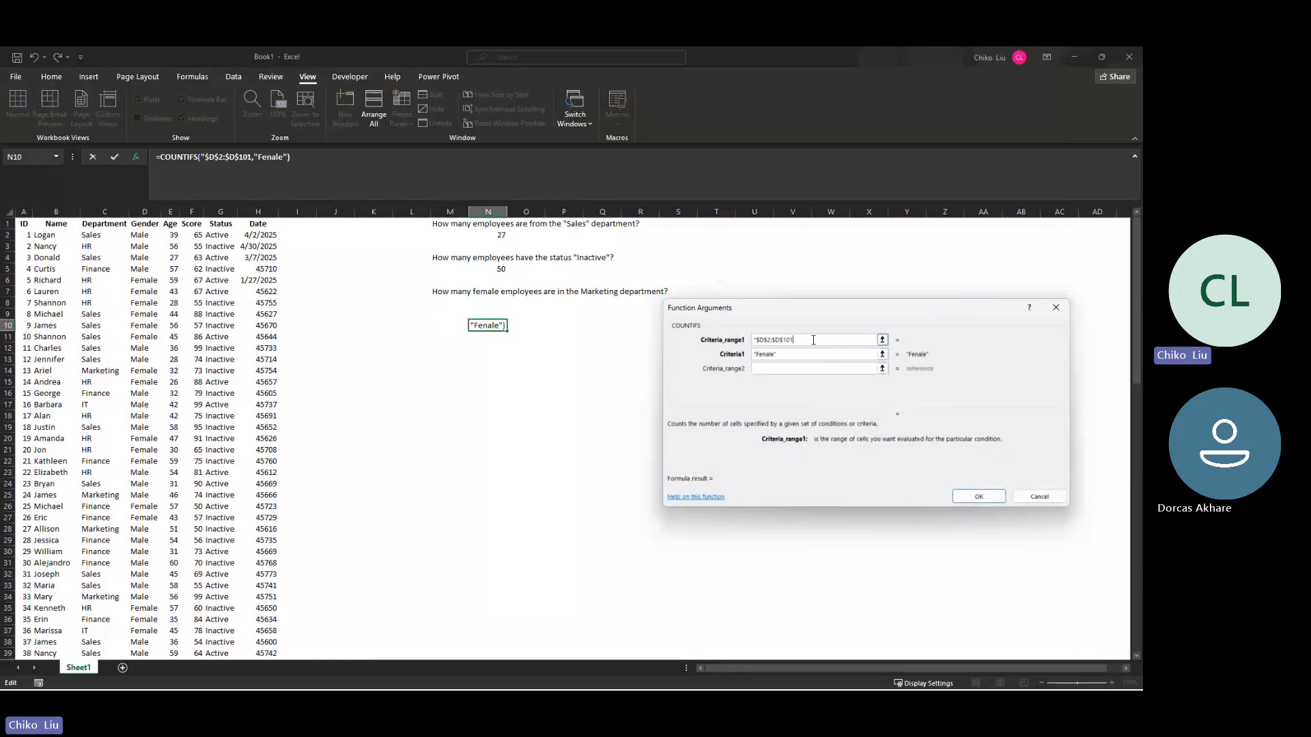
pyautogui.click(756, 339)
pyautogui.press('BackSpace')
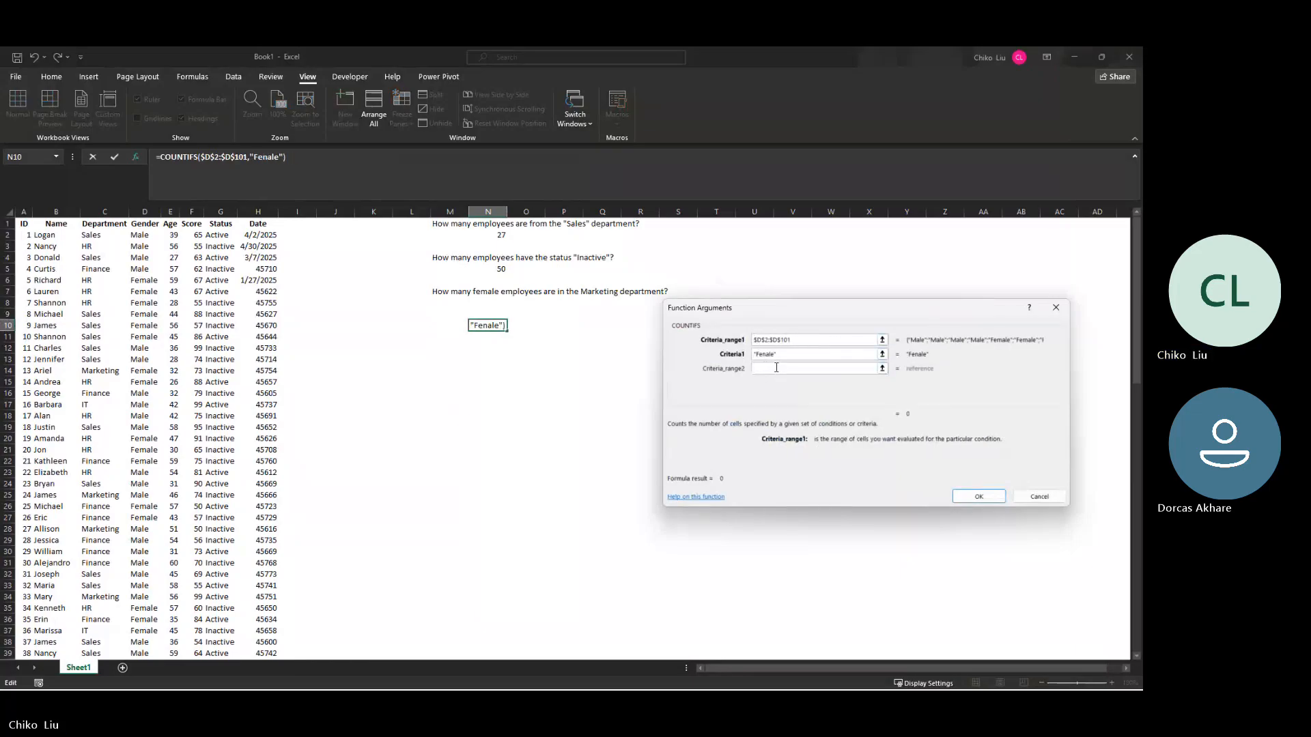
pyautogui.click(776, 369)
pyautogui.click(766, 355)
pyautogui.press('BackSpace')
pyautogui.write('m')
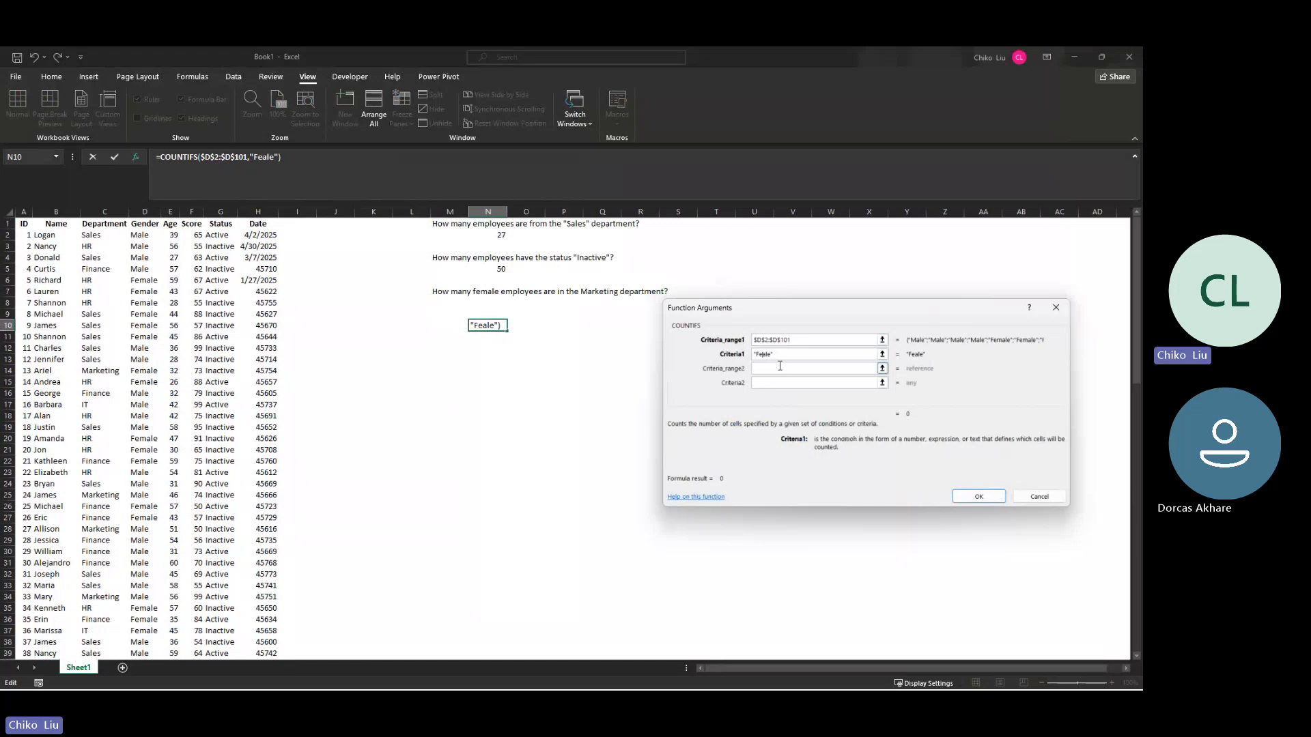
# Step: Set the second COUNTIFS criteria range to the Department data as the absolute reference $C$2:$C$101
pyautogui.click(759, 369)
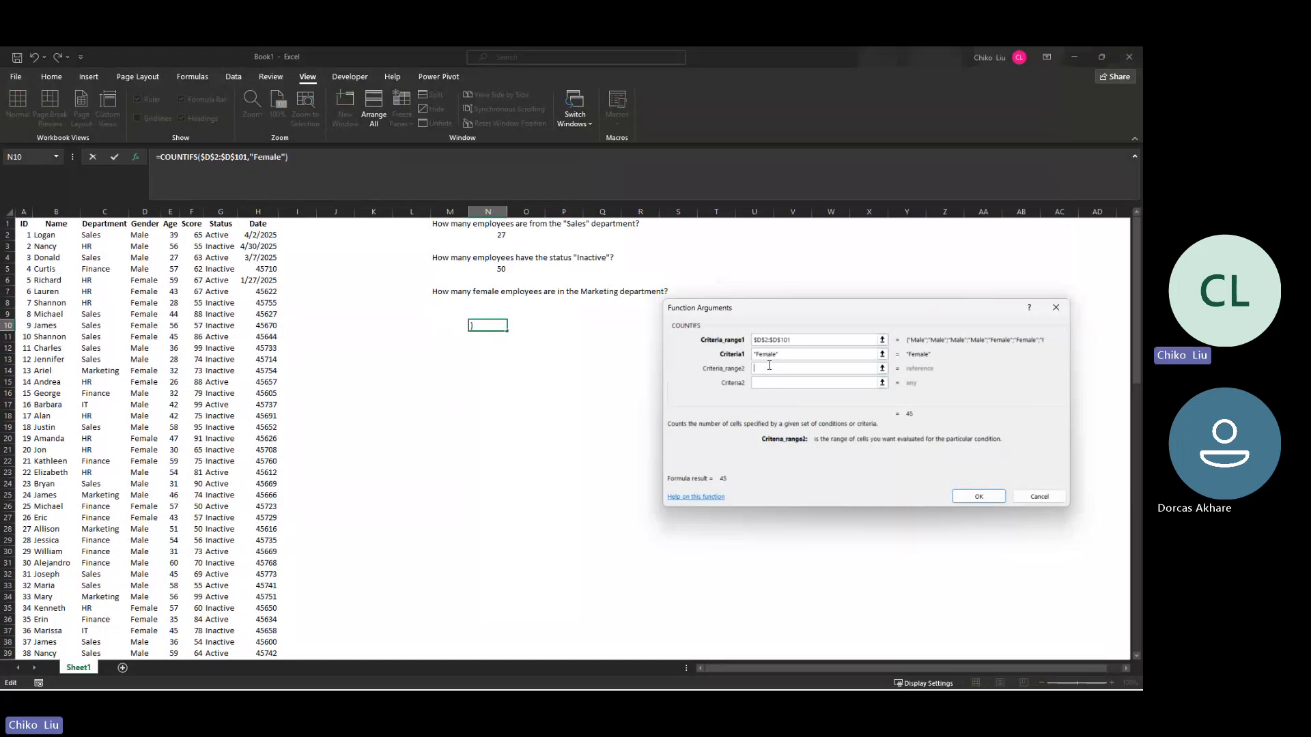
pyautogui.click(101, 236)
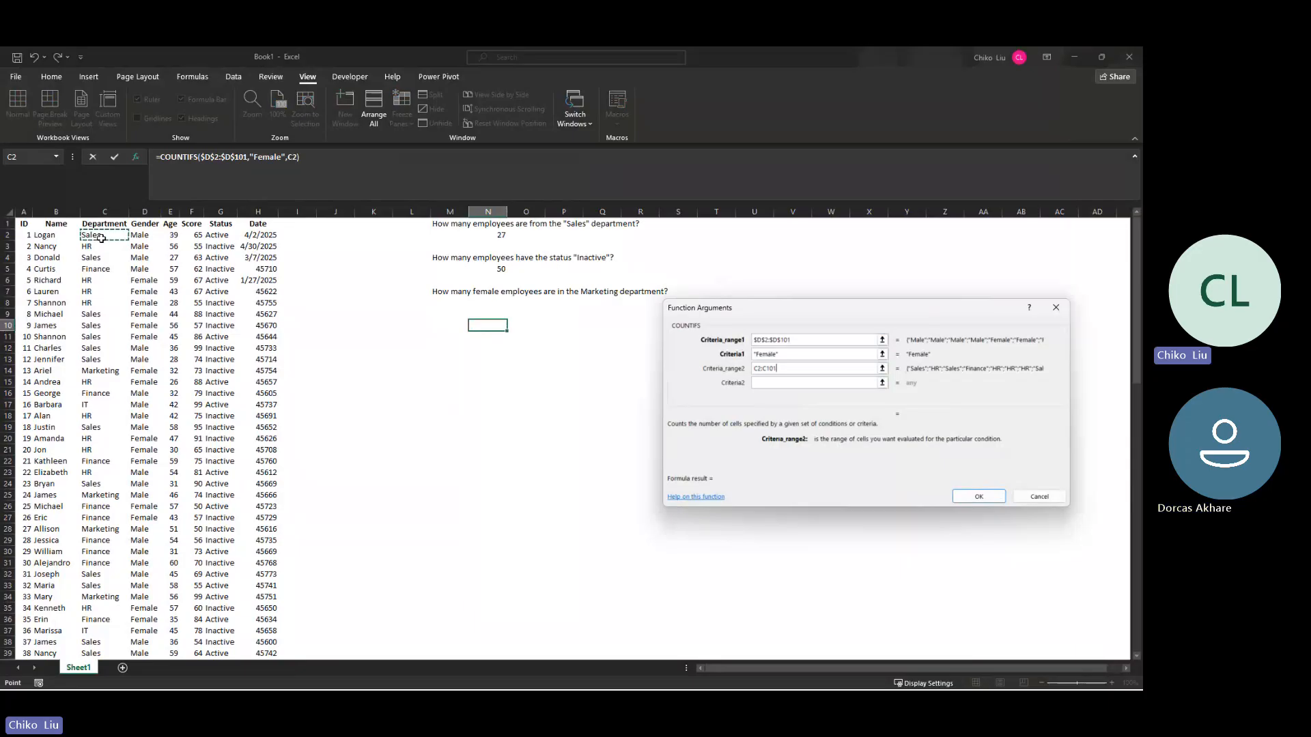
pyautogui.hotkey('ctrl', 'shift', 'Down')
pyautogui.press('F4')
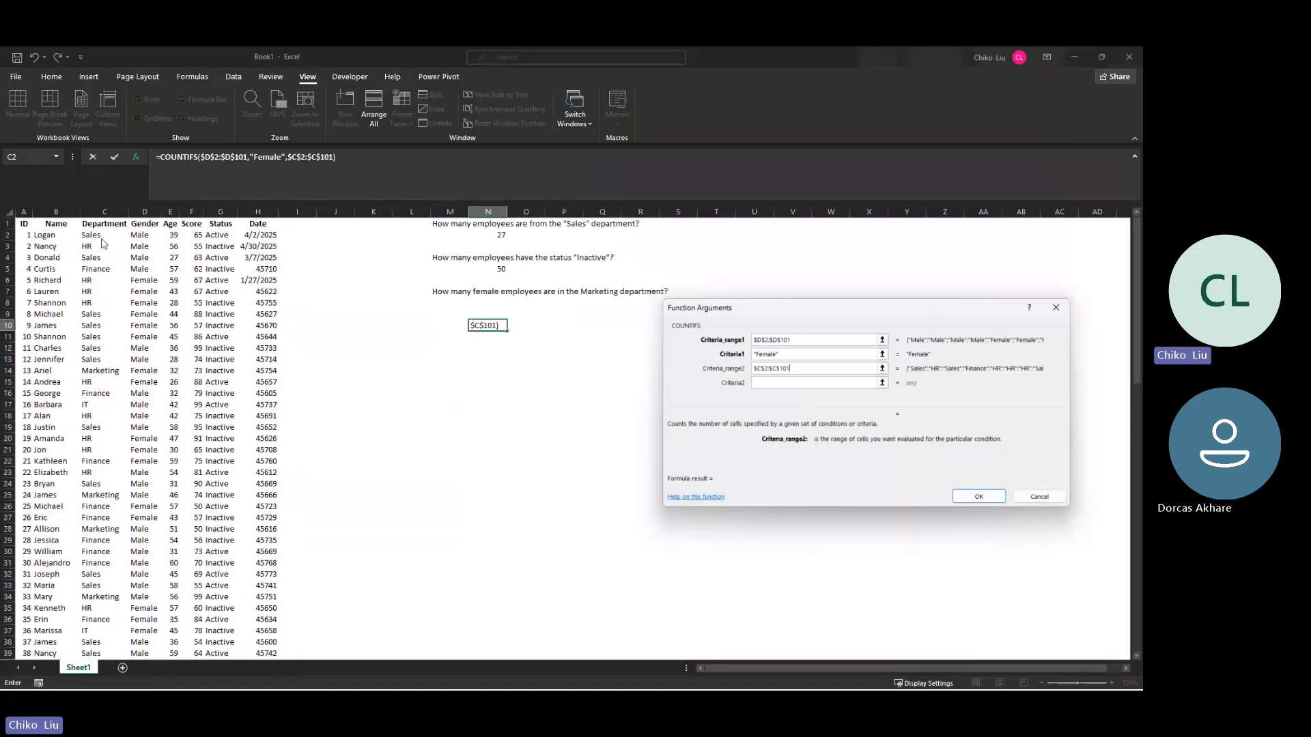
# Step: Set the second criterion to "marketing", complete the COUNTIFS formula, and move it from N10 to cell N8
pyautogui.press('Tab')
pyautogui.write('markei')
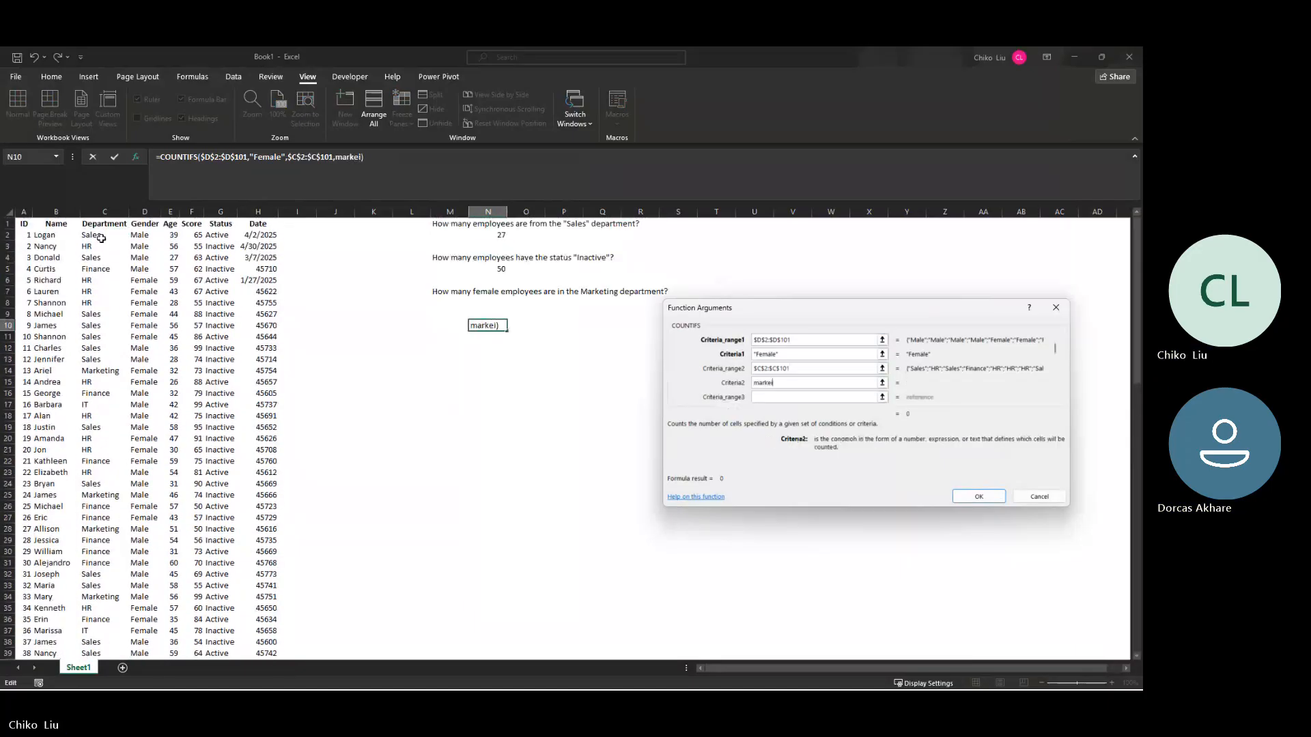
pyautogui.press('BackSpace')
pyautogui.write('ting')
pyautogui.press('Tab')
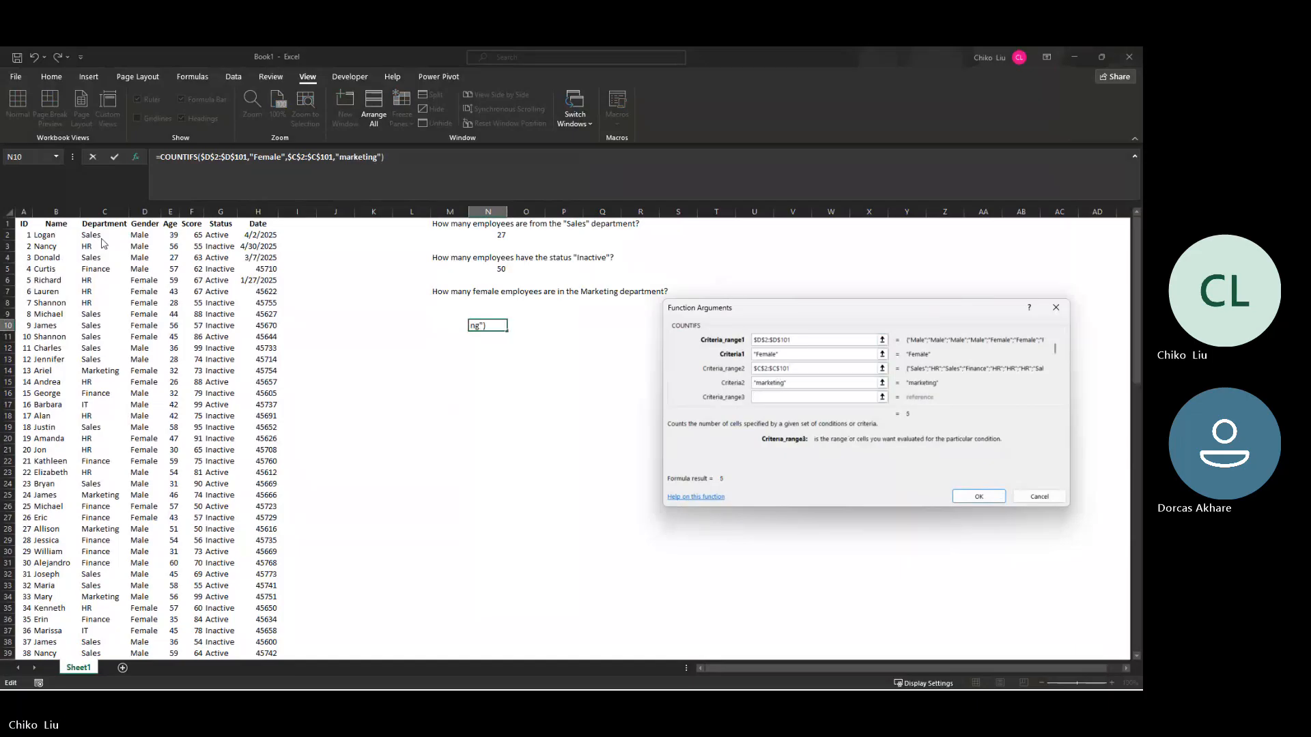
pyautogui.click(981, 496)
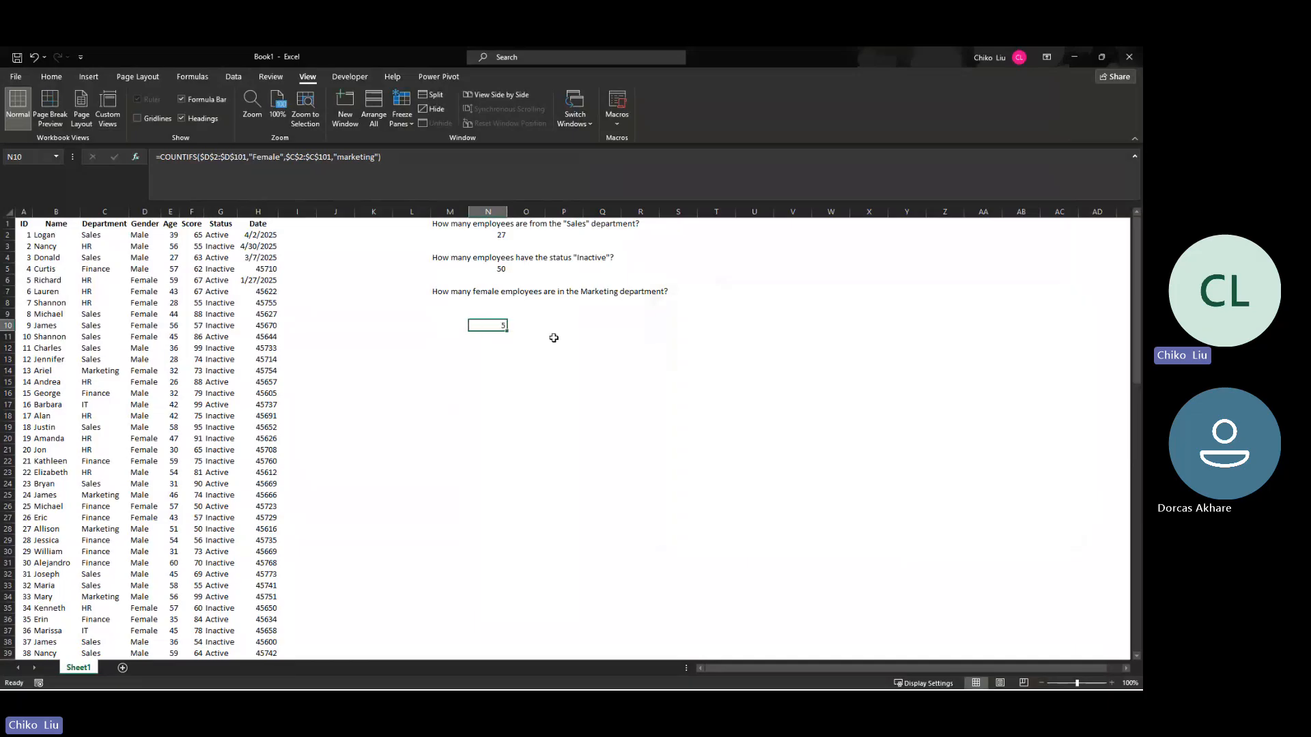
pyautogui.moveTo(493, 321); pyautogui.dragTo(494, 305)
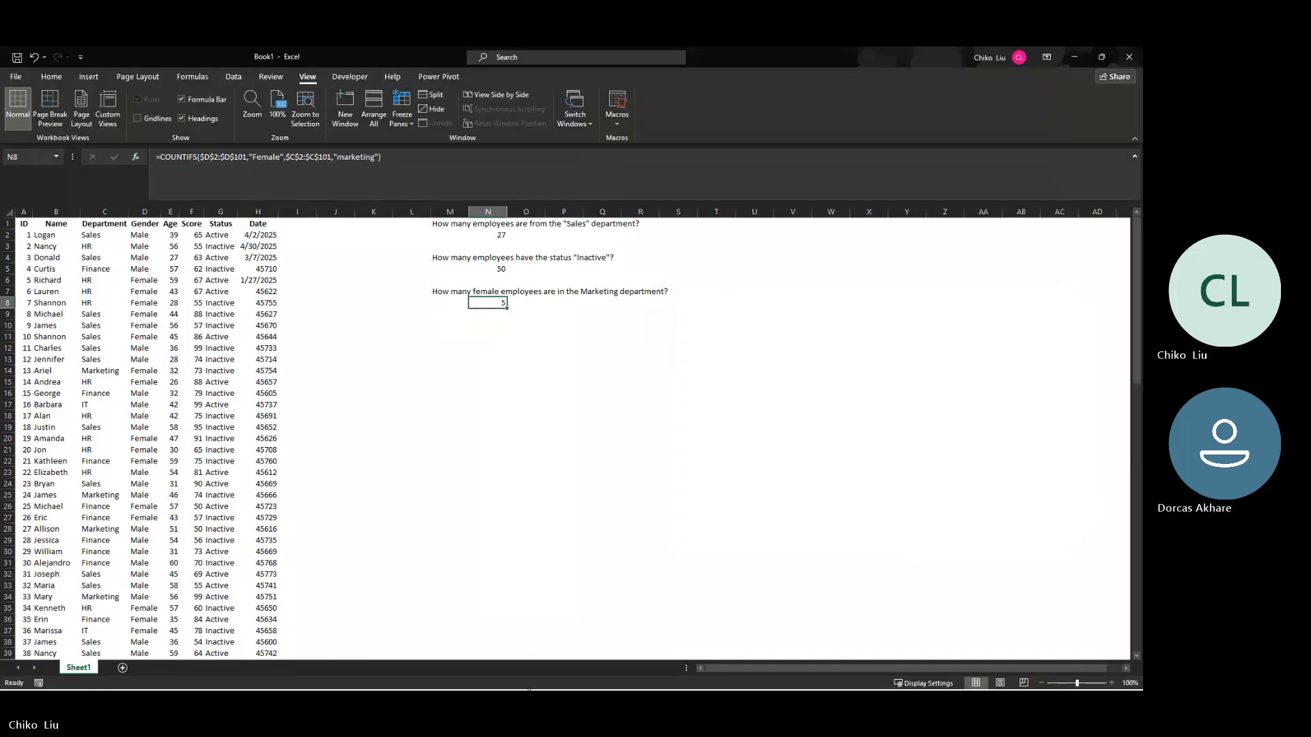
# Step: Switch to ChatGPT and select the text of questions 4 to 7 together, leaving out their formula blocks
pyautogui.click(543, 676)
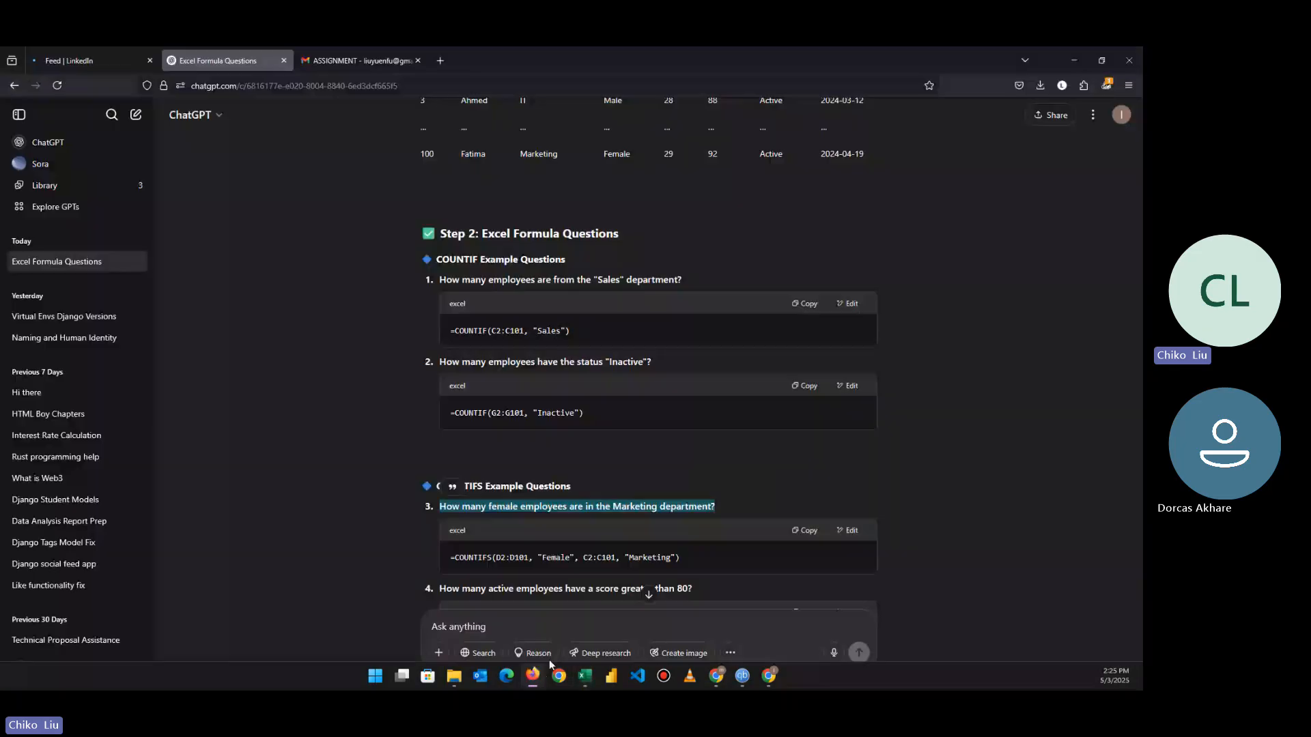
pyautogui.moveTo(694, 511); pyautogui.dragTo(411, 514)
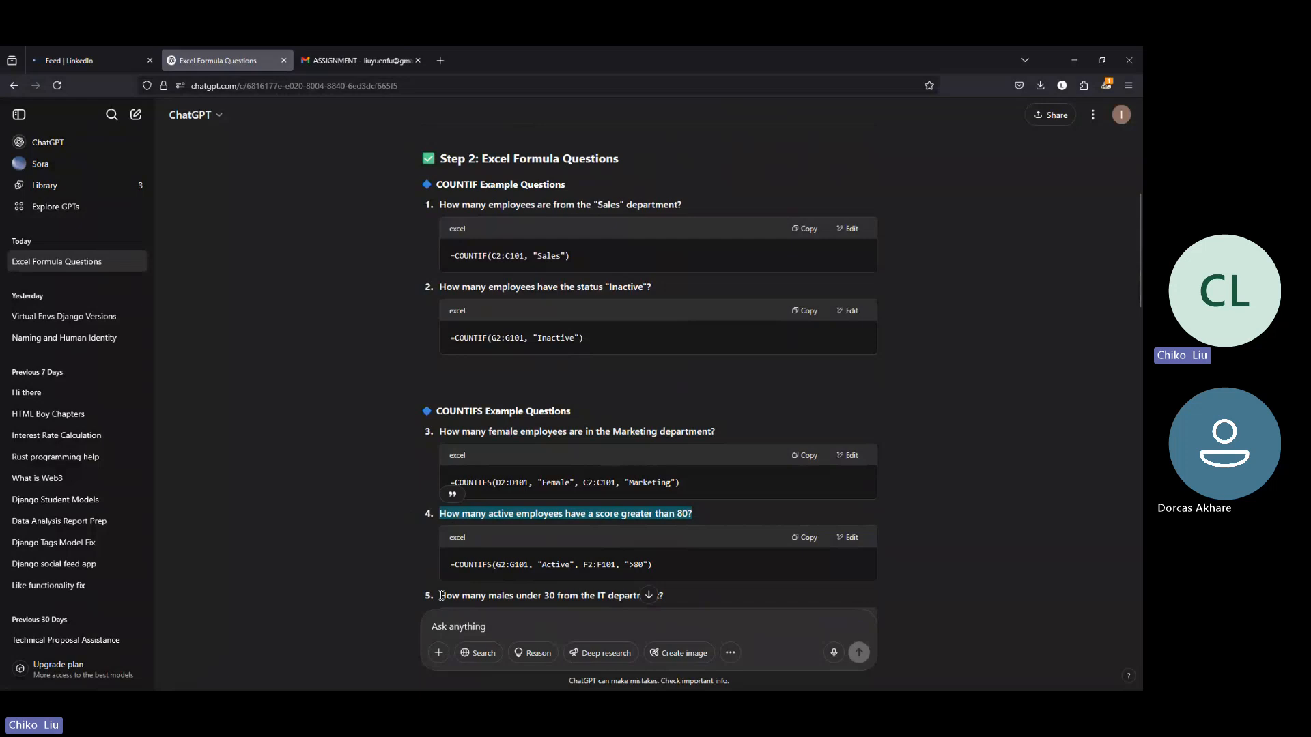
pyautogui.moveTo(445, 594); pyautogui.dragTo(665, 600)
pyautogui.scroll(3, 661, 529)
pyautogui.scroll(1, 665, 526)
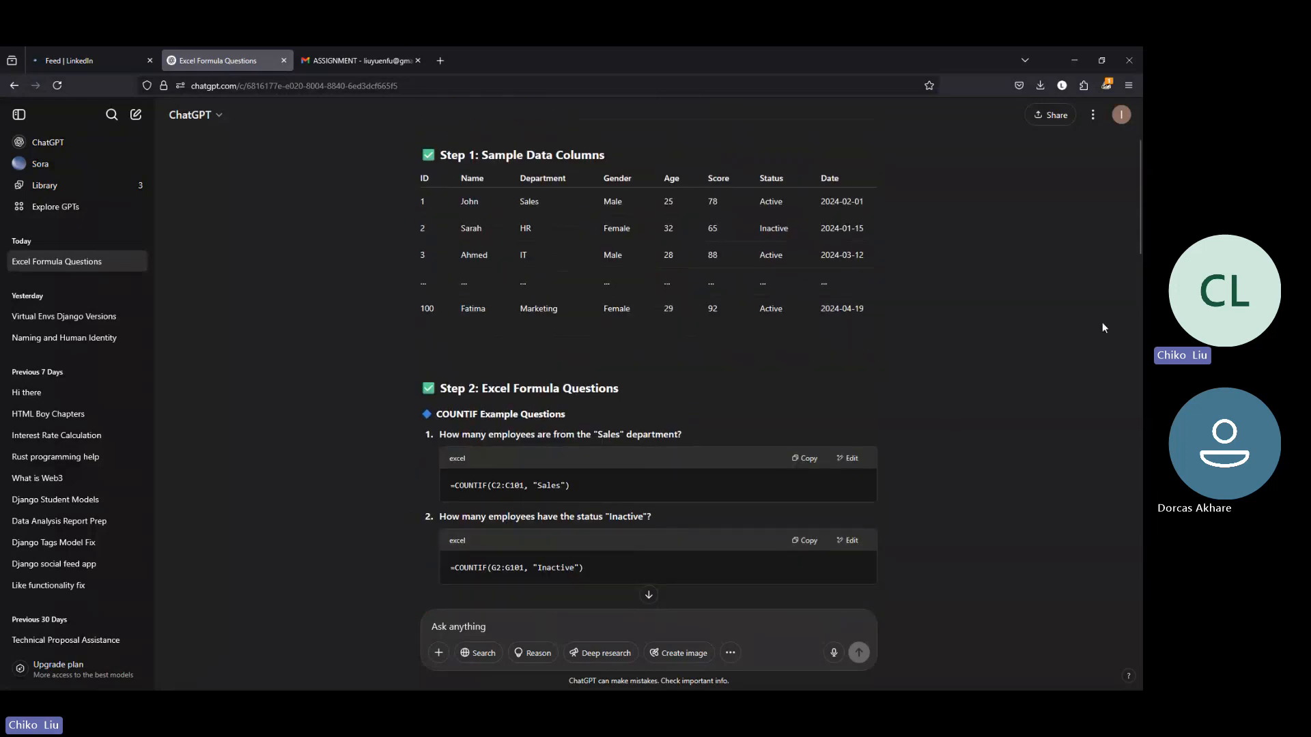
pyautogui.moveTo(1137, 243); pyautogui.dragTo(1117, 390)
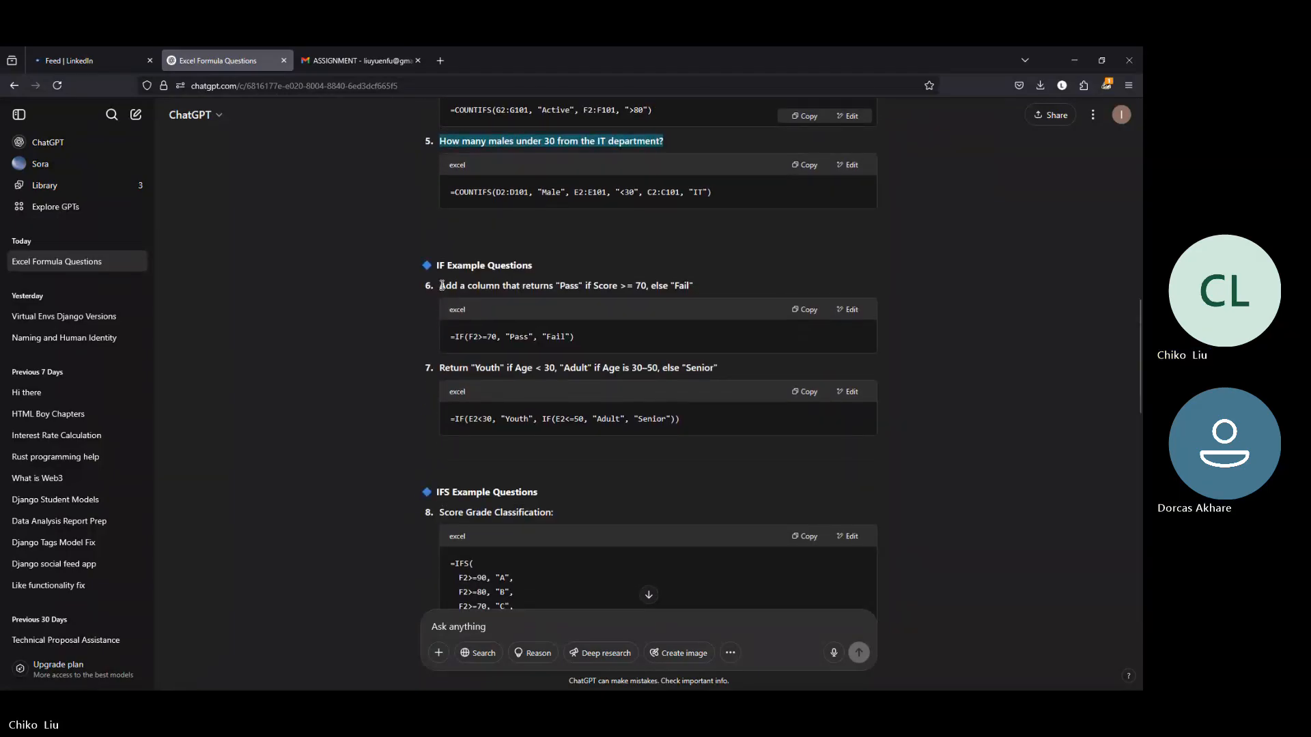
pyautogui.moveTo(442, 286); pyautogui.dragTo(697, 298)
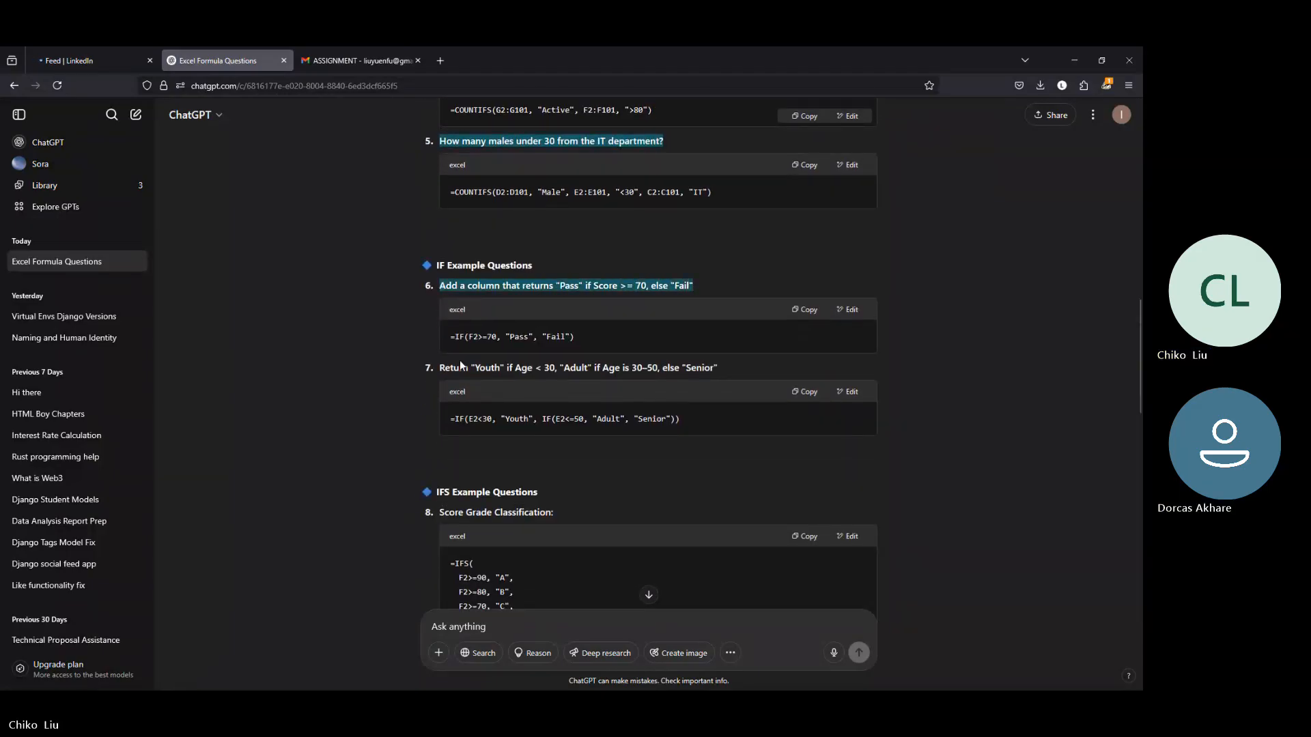
pyautogui.moveTo(441, 369); pyautogui.dragTo(728, 374)
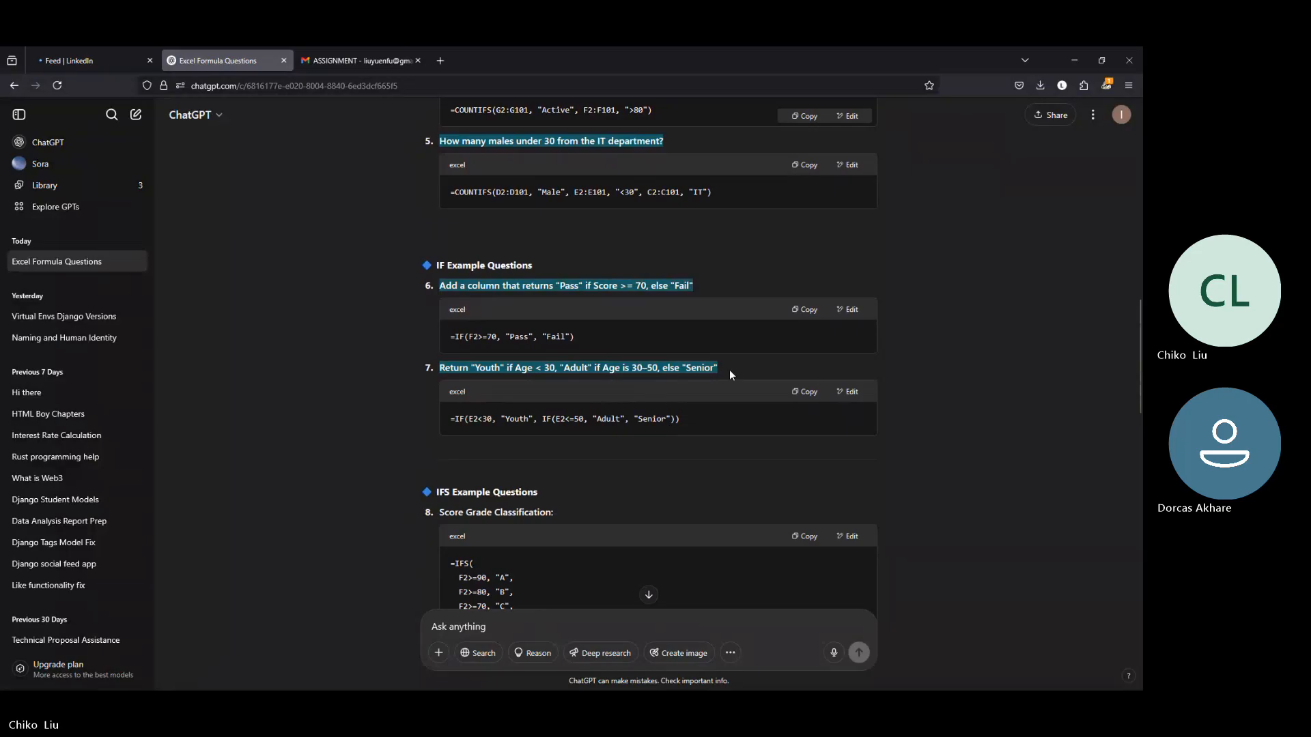
# Step: Extend the selection with the IFS question titles "Score Grade Classification:" and "Employee Category based on Age:"
pyautogui.scroll(10, 483, 433)
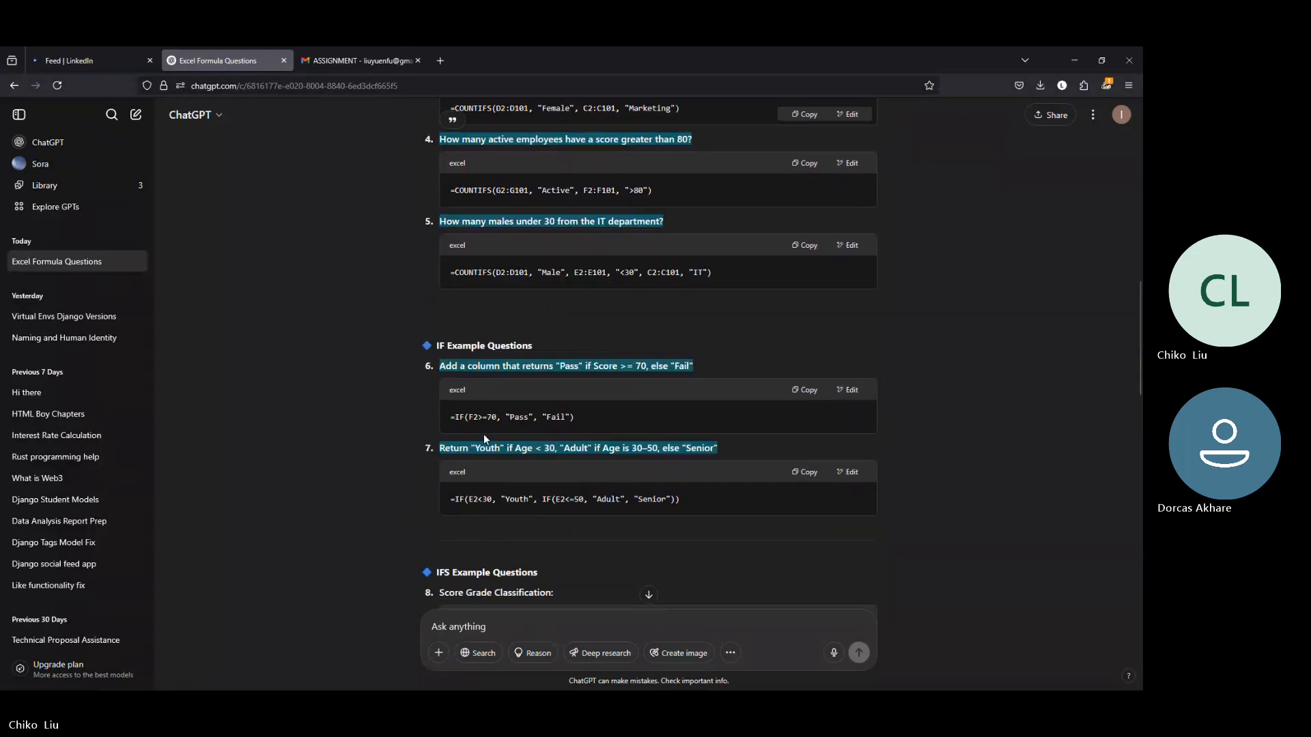
pyautogui.scroll(-5, 490, 421)
pyautogui.scroll(-15, 491, 421)
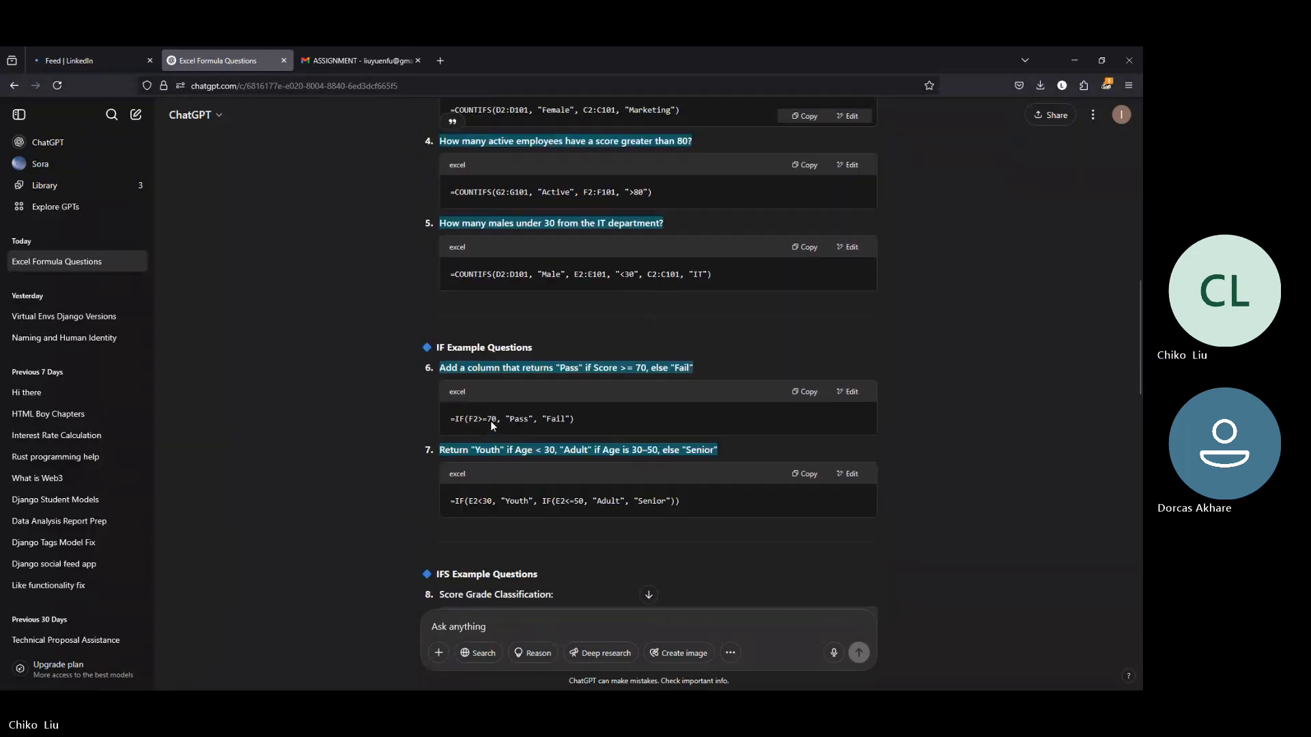
pyautogui.scroll(3, 490, 420)
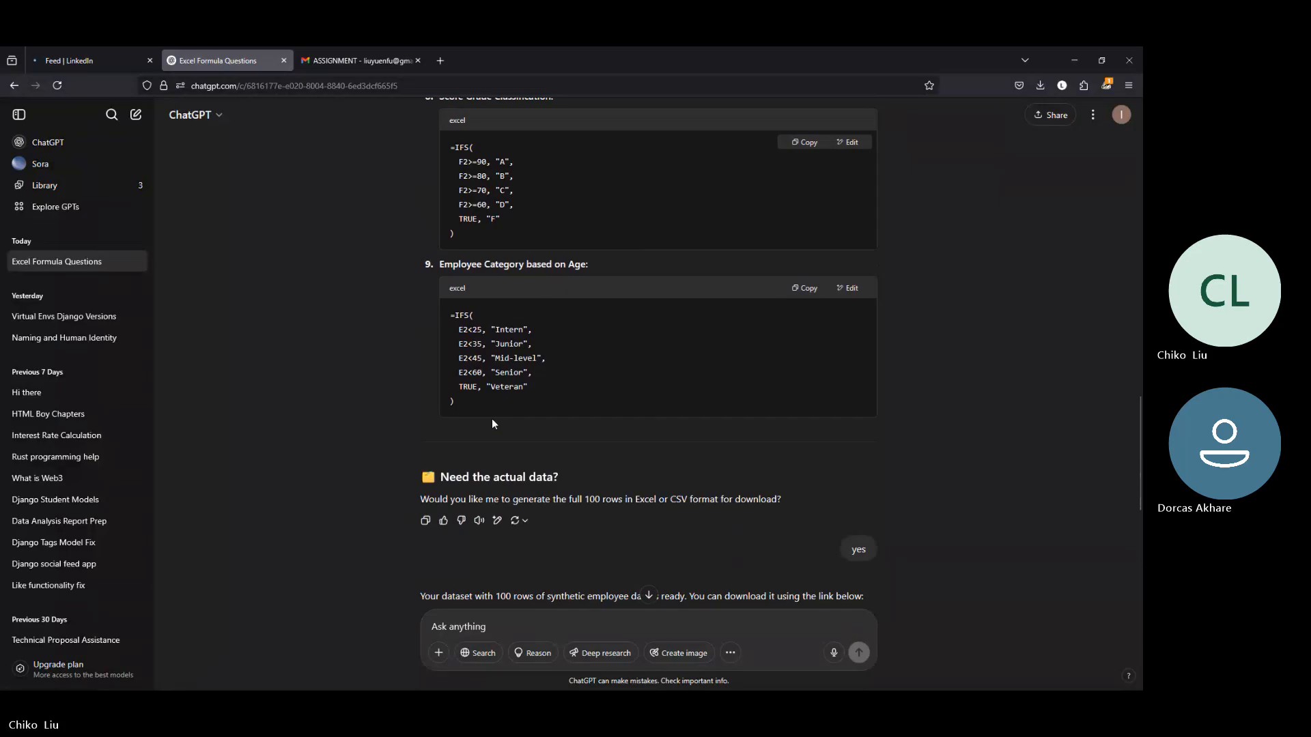
pyautogui.scroll(3, 491, 419)
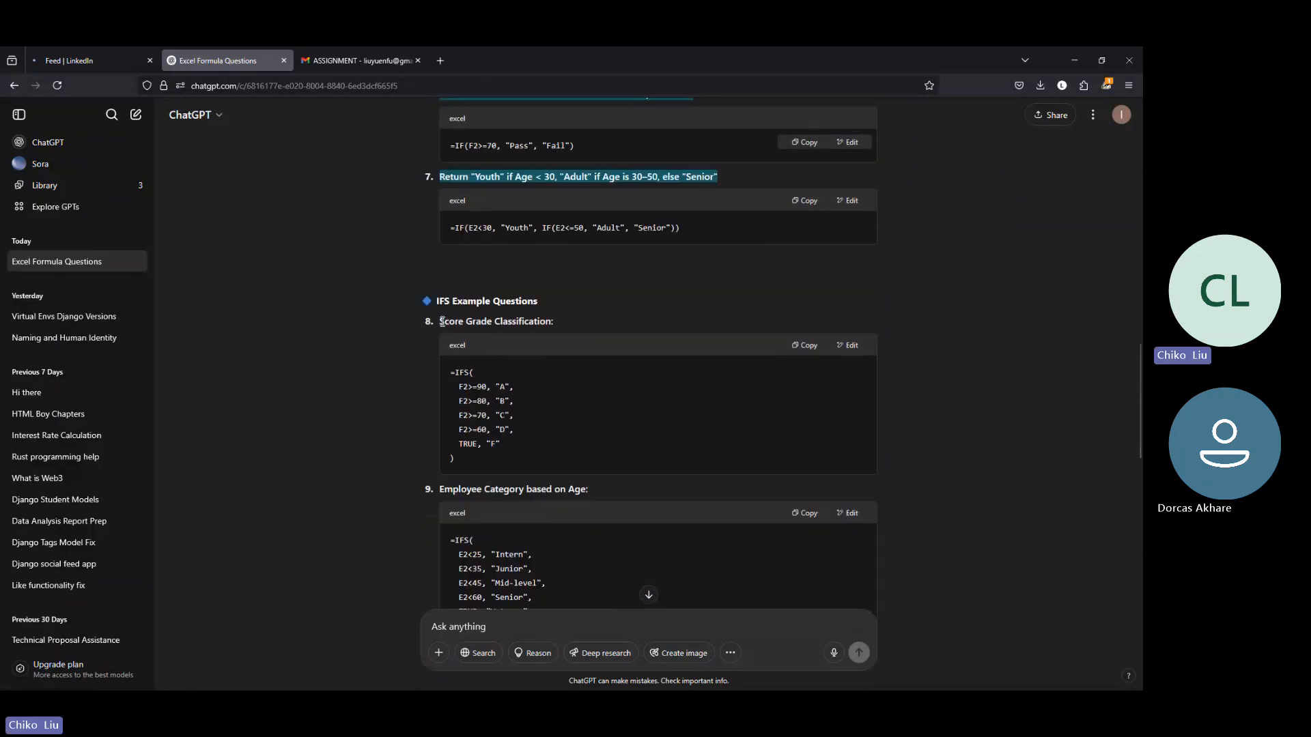
pyautogui.moveTo(441, 321); pyautogui.dragTo(545, 326)
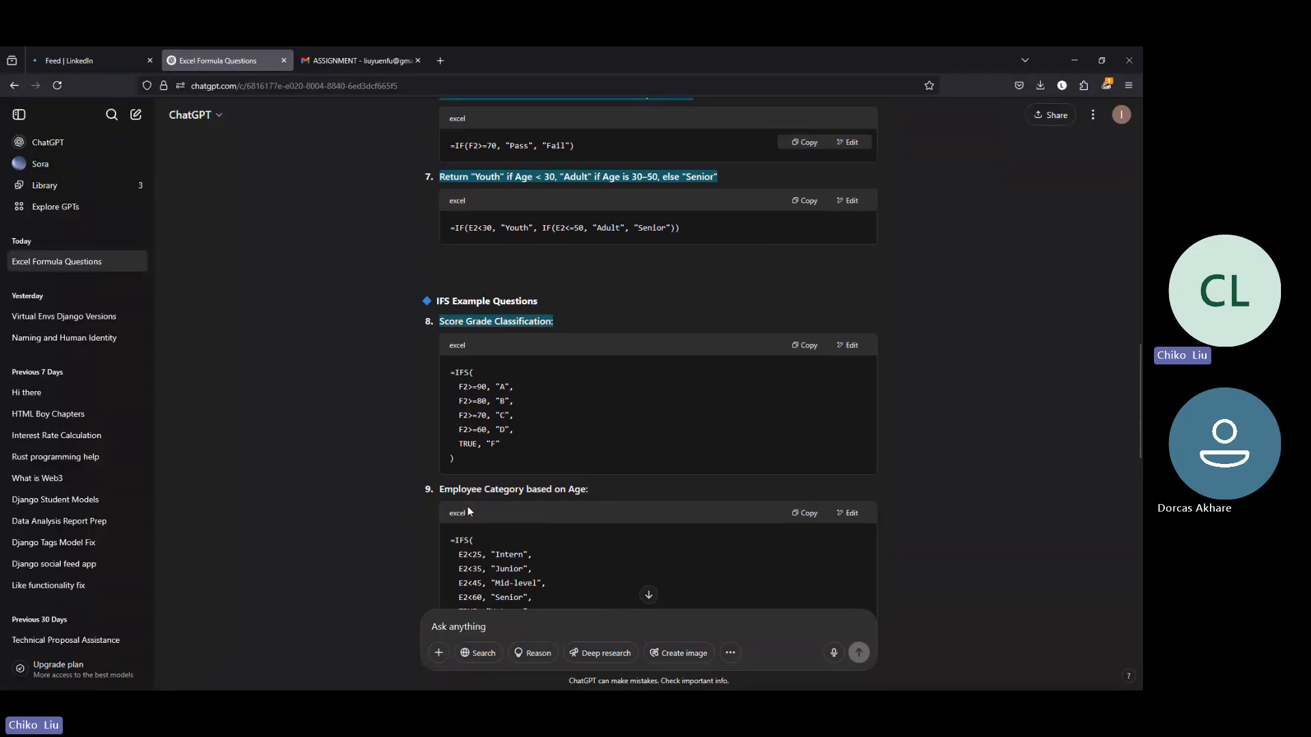
pyautogui.moveTo(441, 489); pyautogui.dragTo(624, 489)
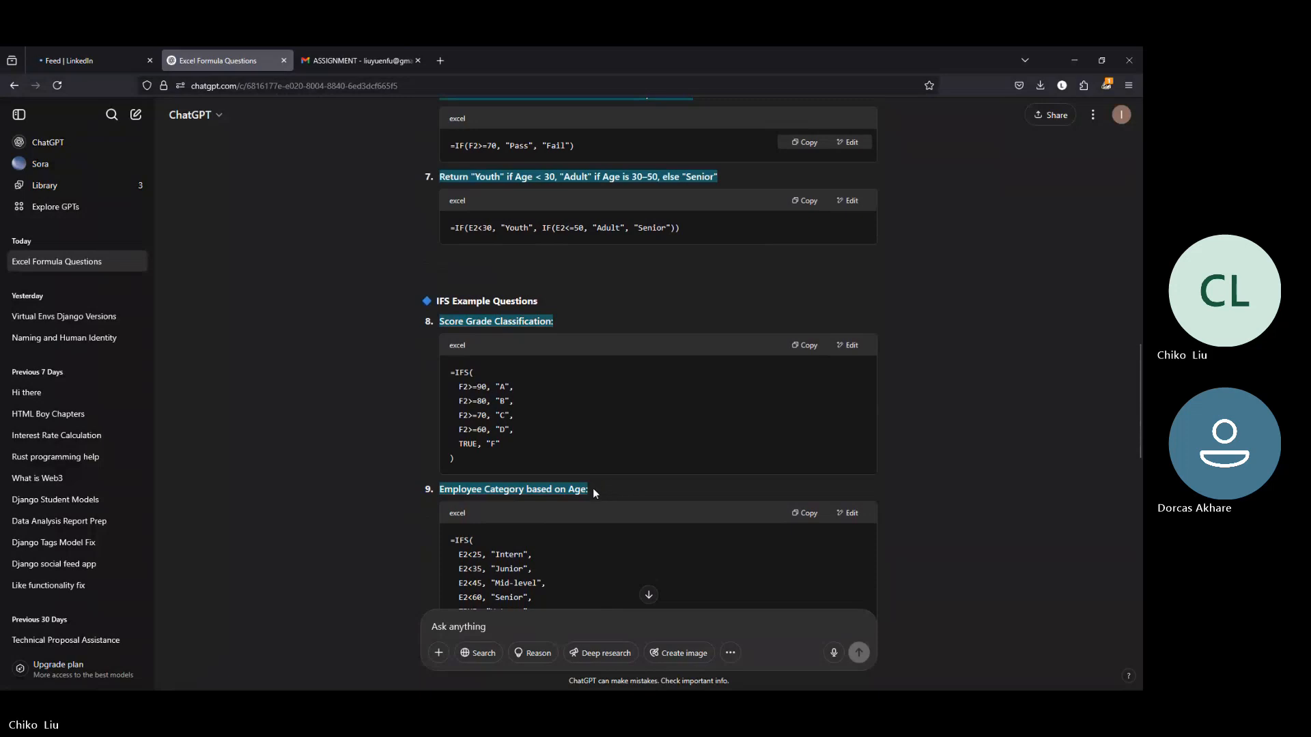
# Step: Copy the selection and paste it into cell M10 of Book1 to enter "How many active employees have a score greater than 80?"
pyautogui.hotkey('alt', 'Tab')
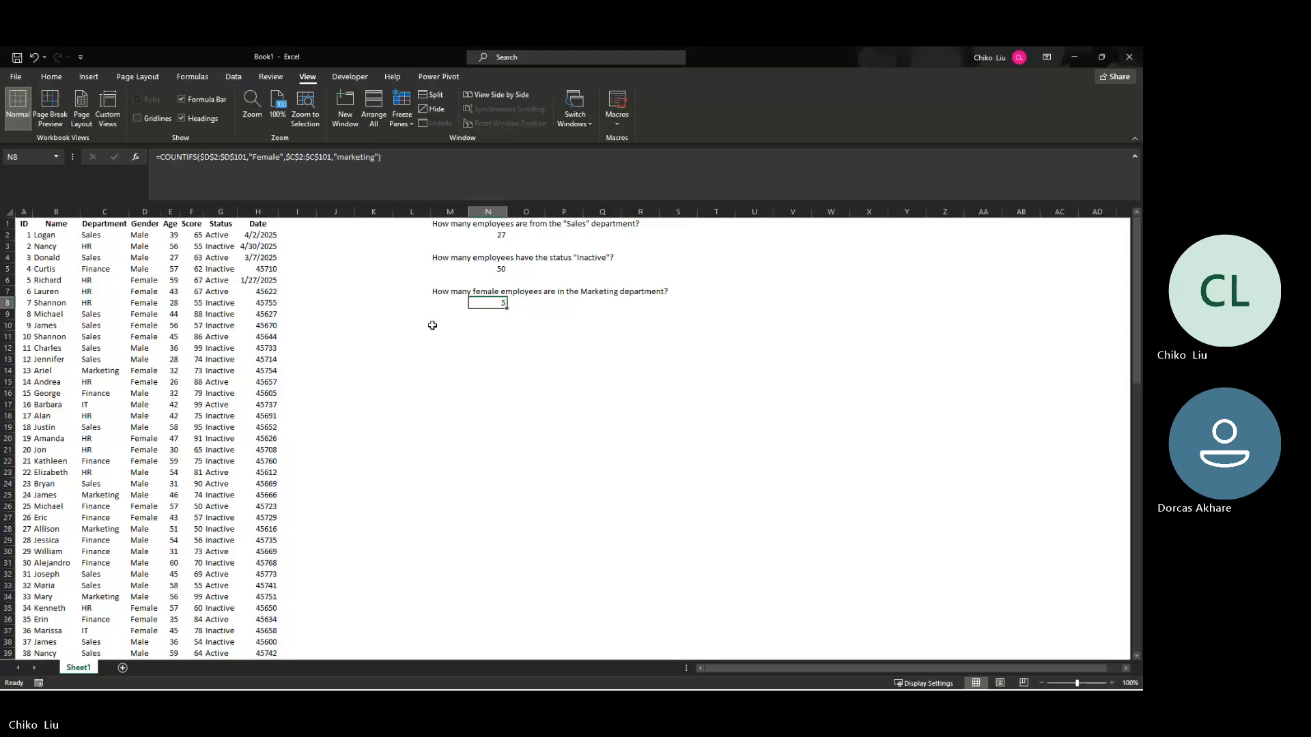
pyautogui.rightClick(443, 330)
pyautogui.click(473, 392)
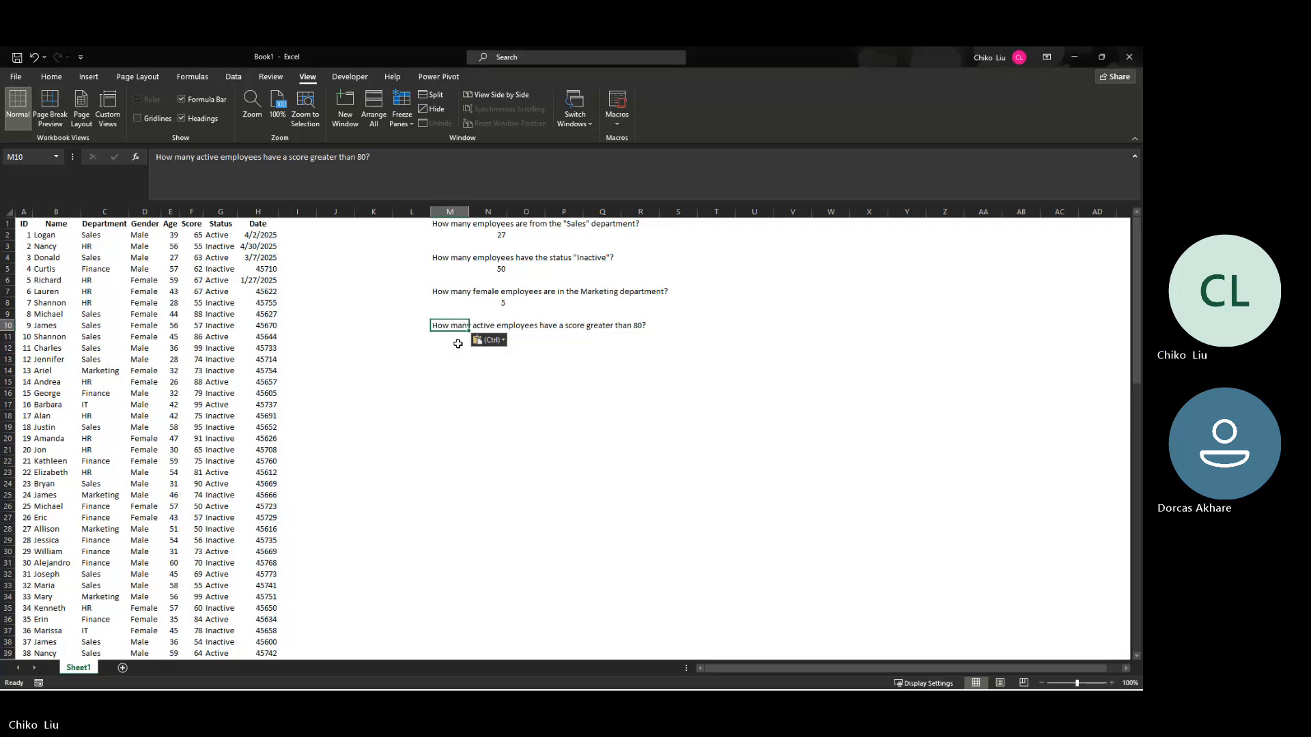
# Step: Try to copy the selected ChatGPT questions again and paste them into cell M12, and clear that cell
pyautogui.click(459, 347)
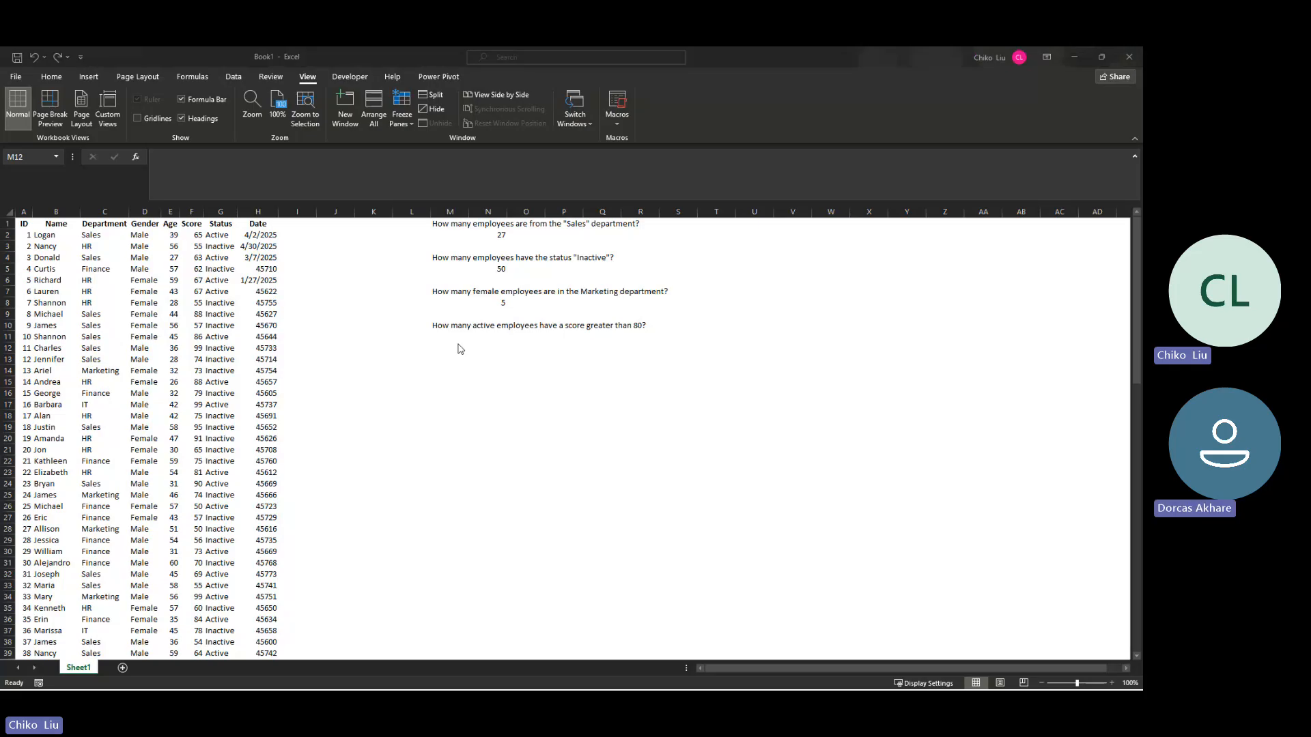
pyautogui.hotkey('alt', 'Tab')
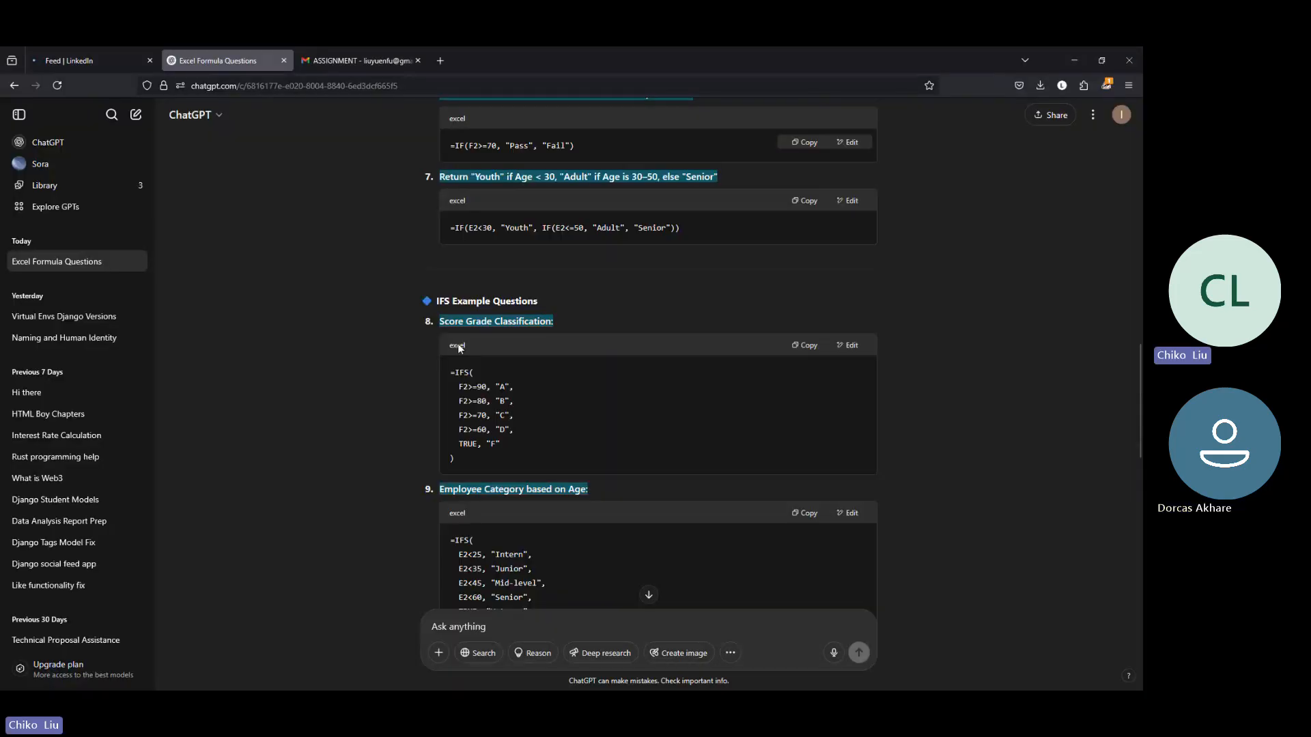
pyautogui.rightClick(464, 176)
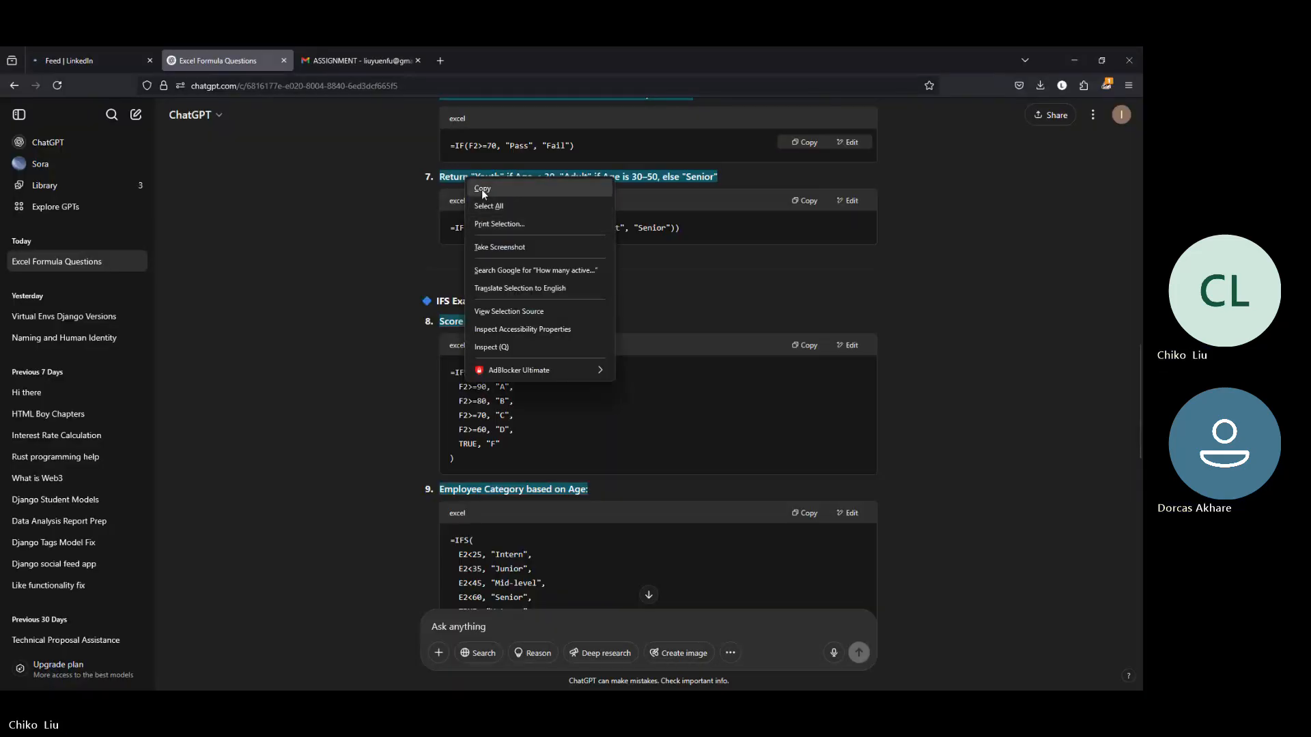
pyautogui.click(482, 190)
pyautogui.click(1063, 67)
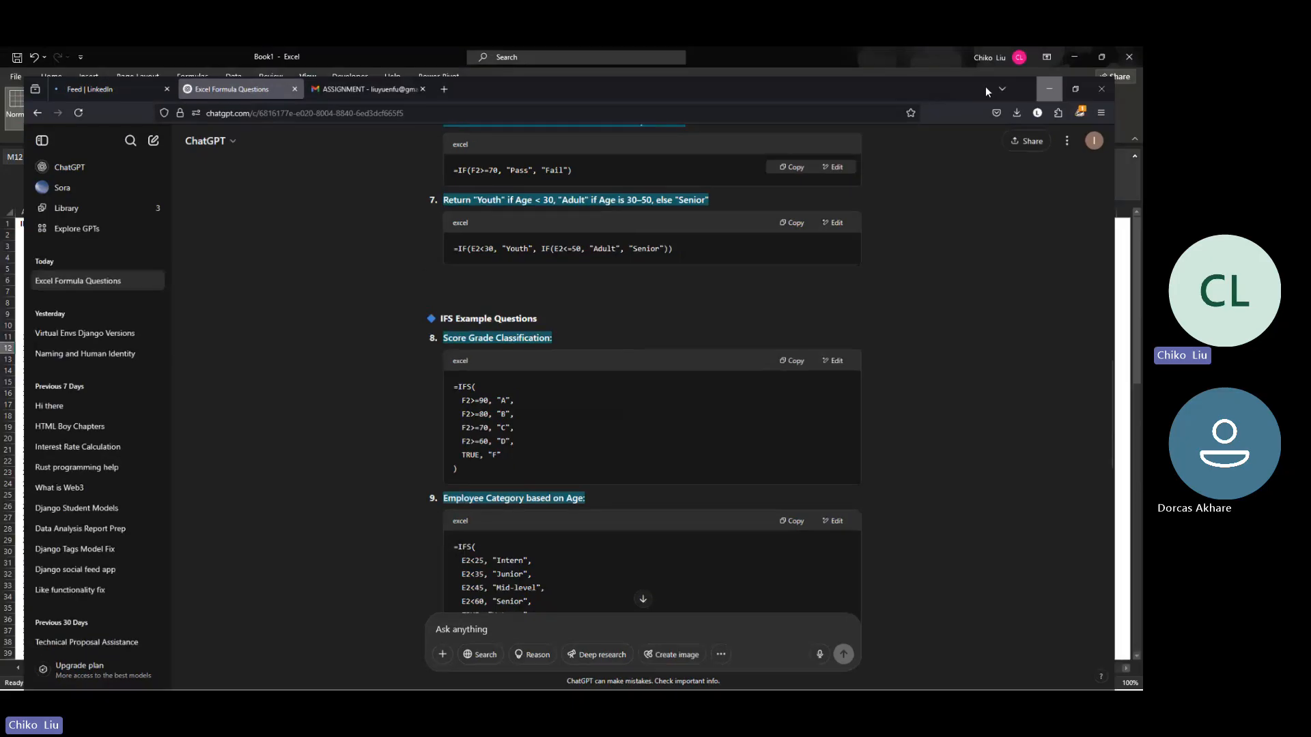
pyautogui.rightClick(461, 348)
pyautogui.click(490, 409)
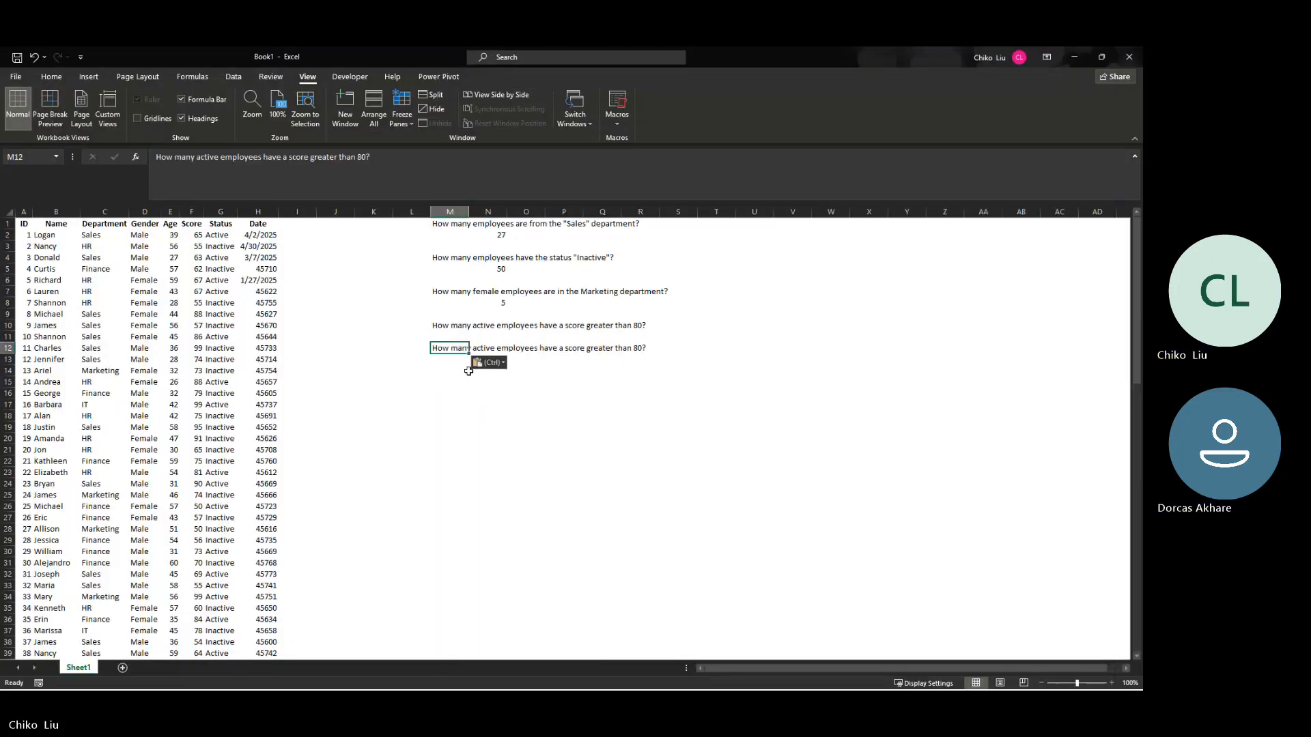
pyautogui.press('Delete')
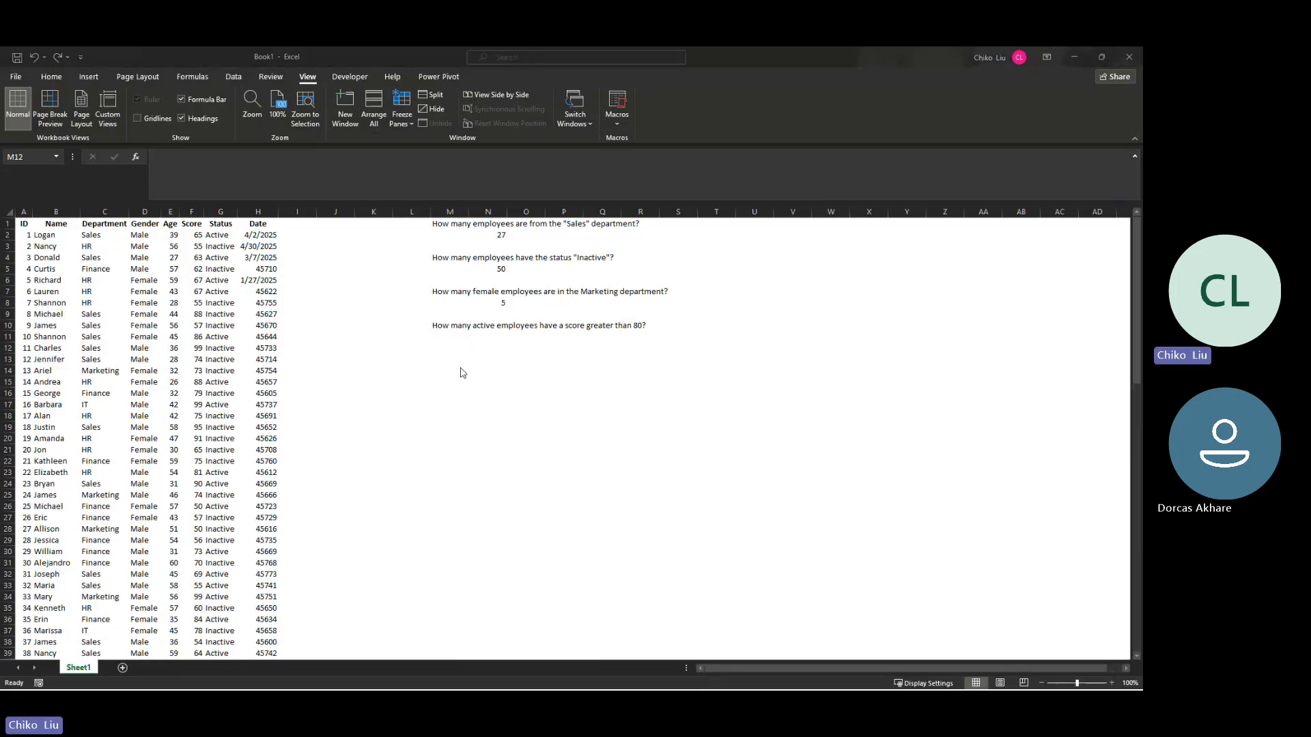
# Step: Copy question 5 from ChatGPT and paste it into cell M13 of Book1 to enter "How many males under 30 from the IT department?"
pyautogui.hotkey('alt', 'Tab')
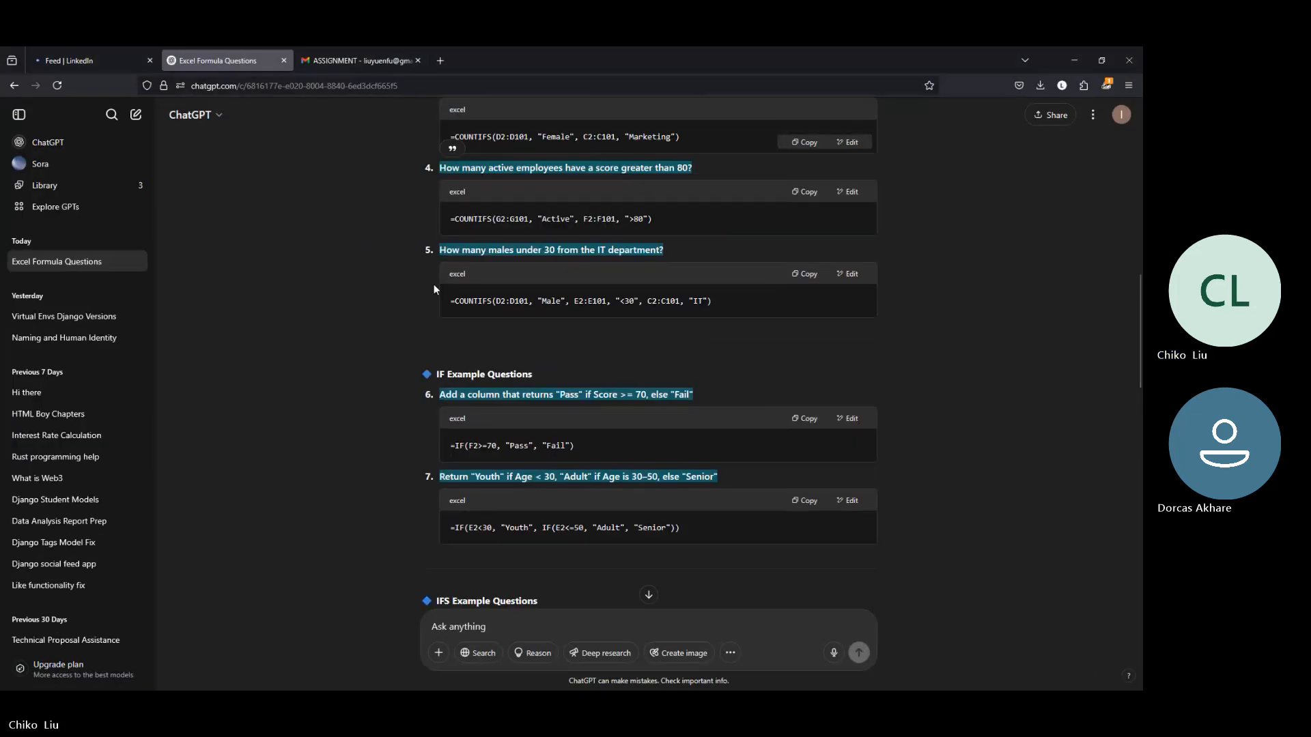
pyautogui.scroll(3, 433, 284)
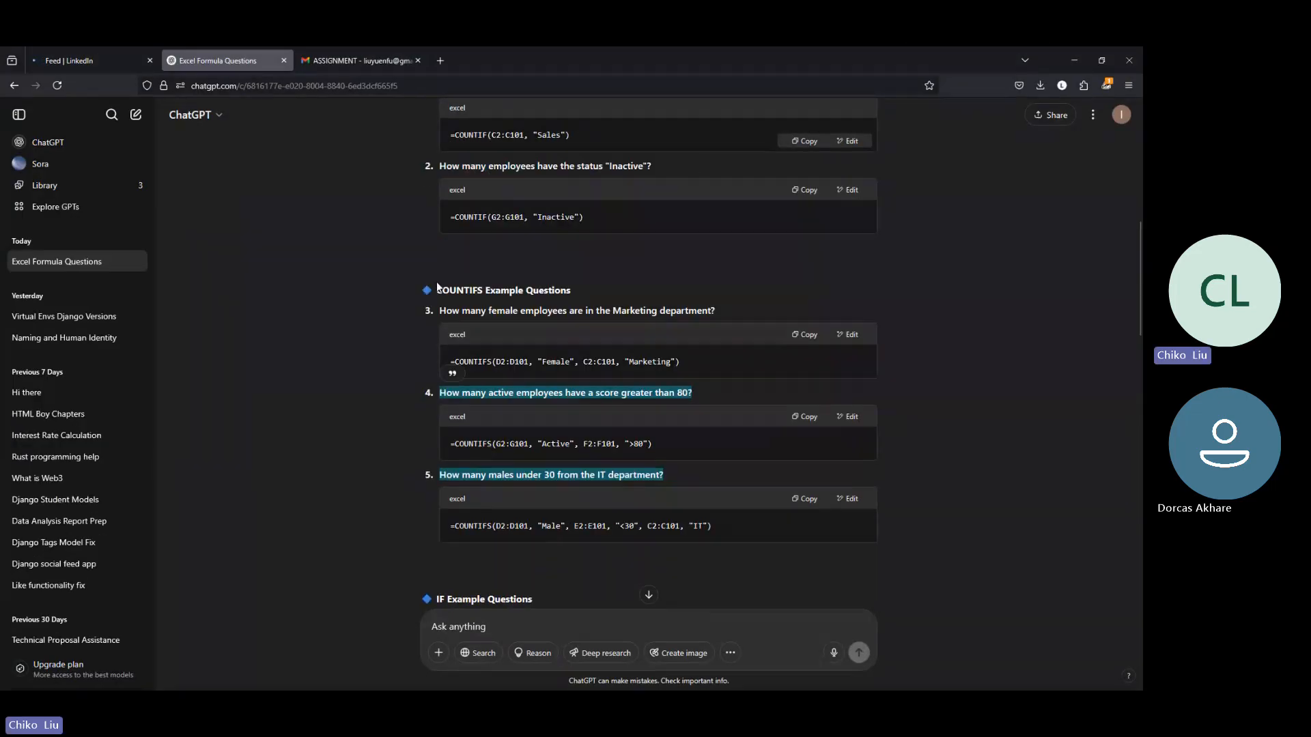
pyautogui.scroll(3, 439, 286)
pyautogui.scroll(-5, 440, 288)
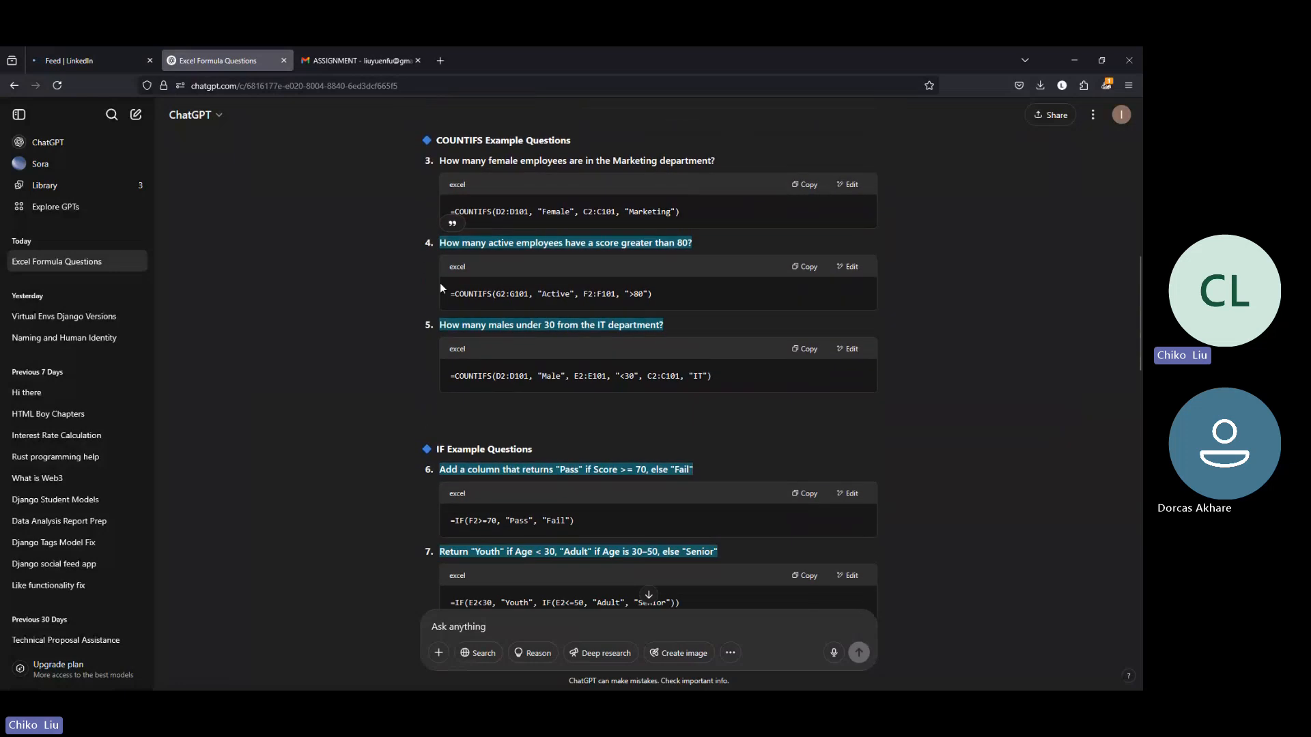
pyautogui.click(441, 321)
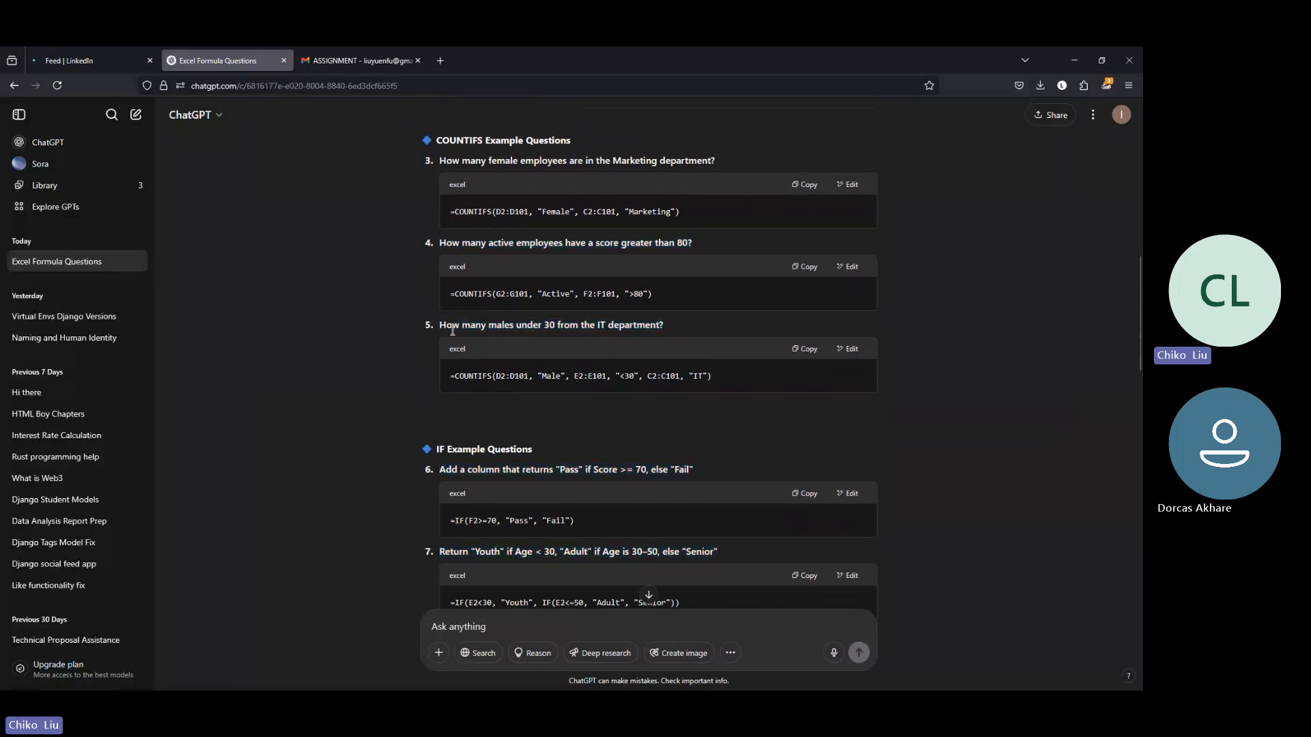
pyautogui.moveTo(440, 327); pyautogui.dragTo(666, 335)
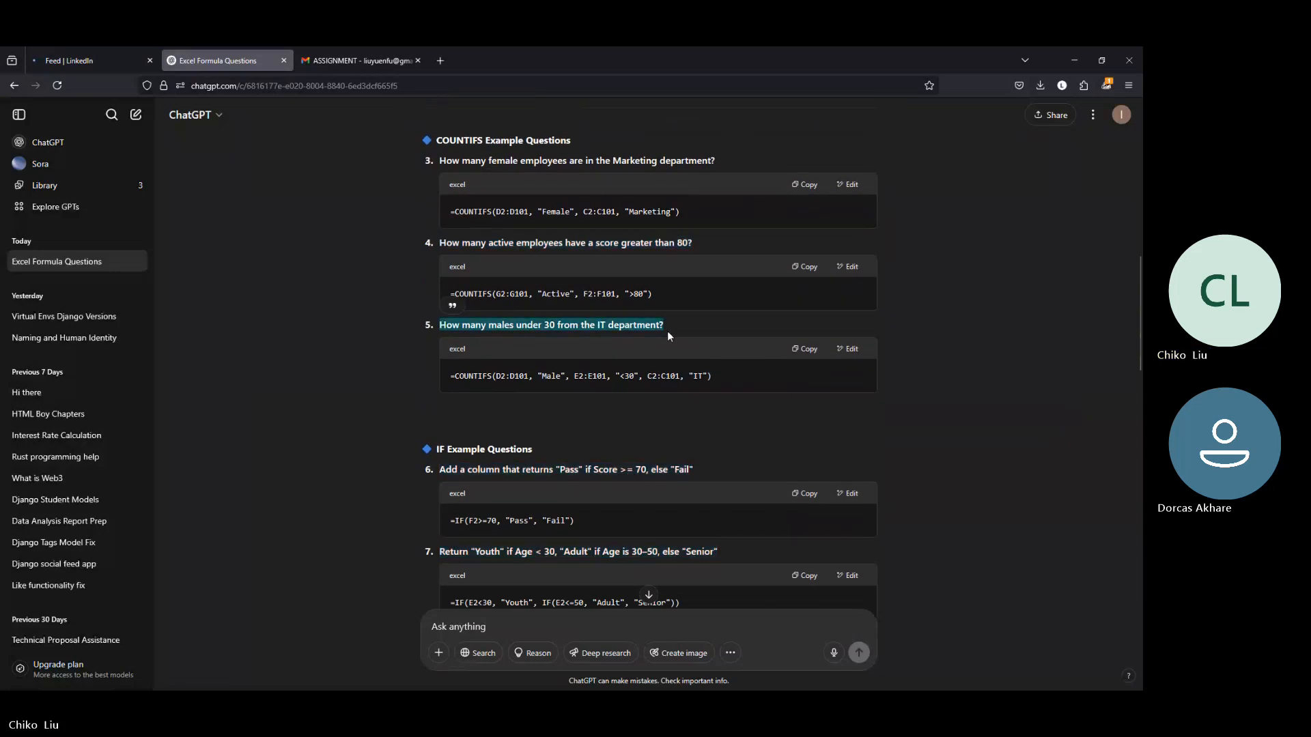
pyautogui.hotkey('alt', 'Tab')
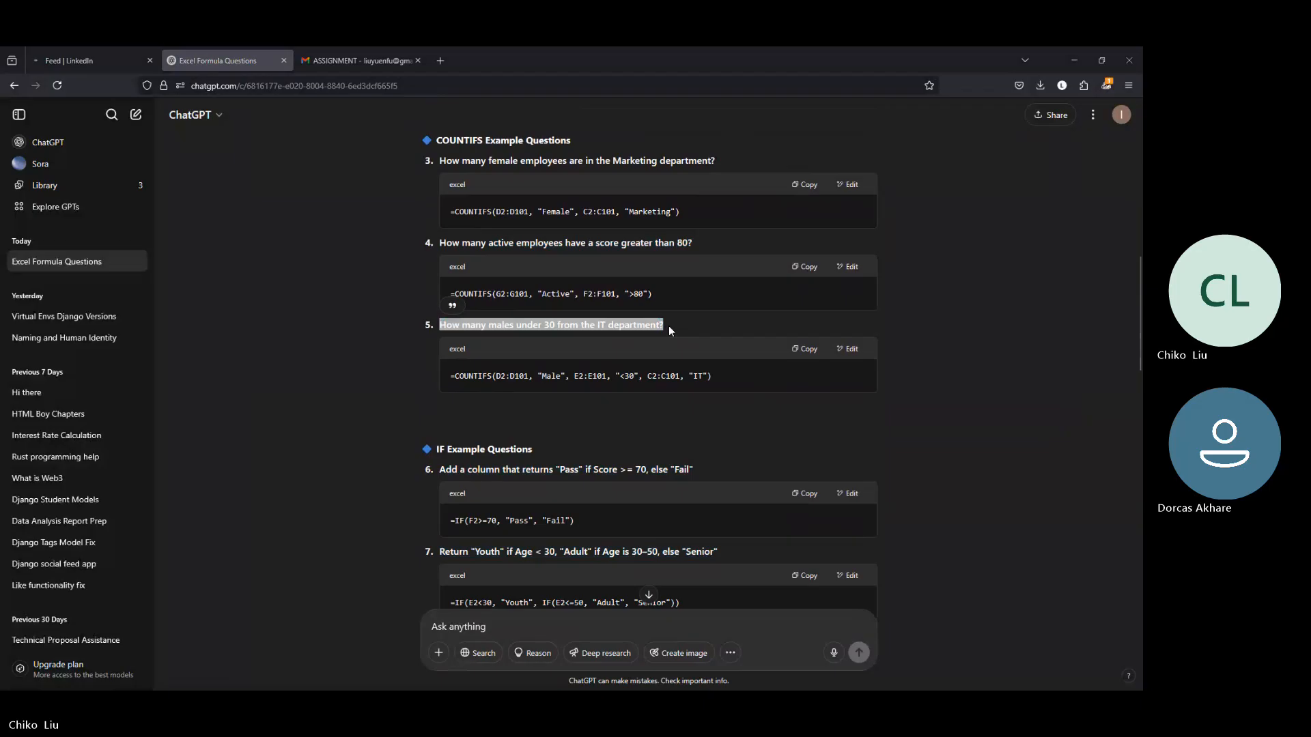
pyautogui.press('Down')
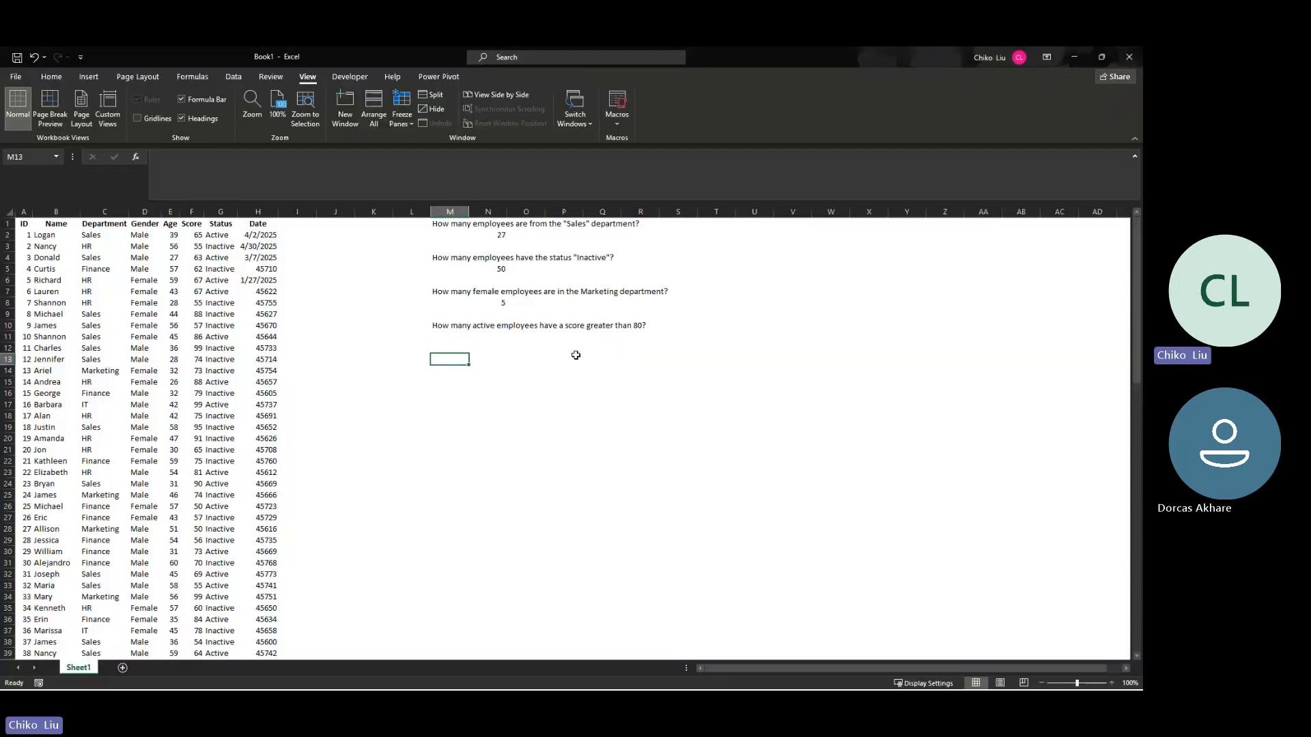
pyautogui.hotkey('ctrl', 'v')
pyautogui.press('Down')
pyautogui.press('Down')
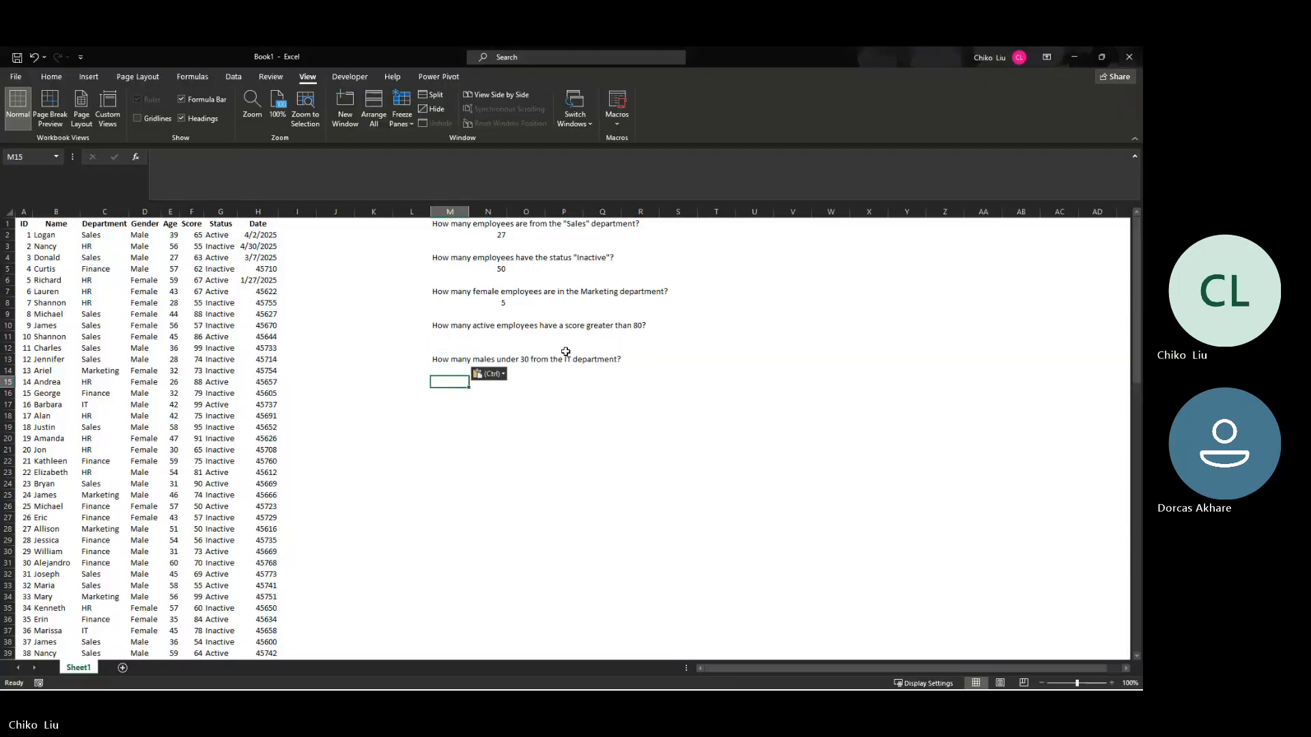
# Step: Copy ChatGPT's question 6, "Add a column that returns "Pass" if Score >= 70, else "Fail"", into cell M16 of Book1
pyautogui.press('Down')
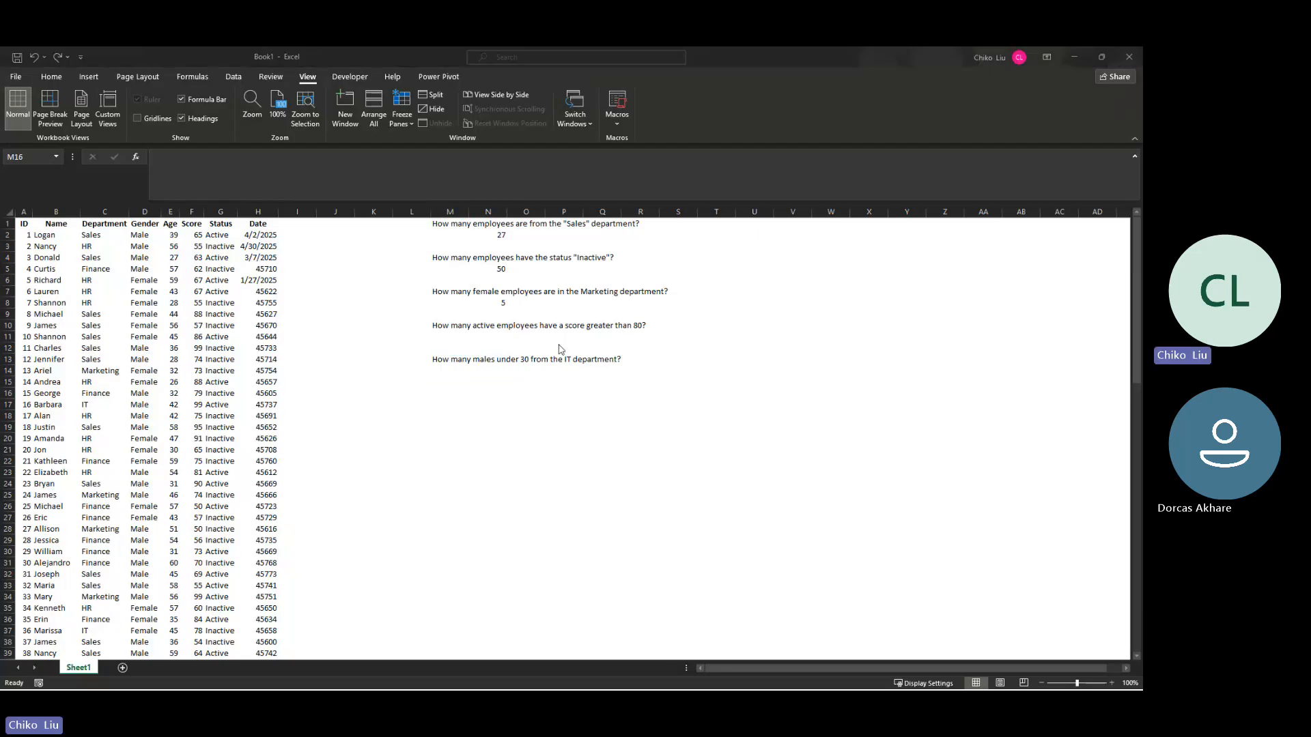
pyautogui.hotkey('alt', 'Tab')
pyautogui.moveTo(440, 469); pyautogui.dragTo(728, 469)
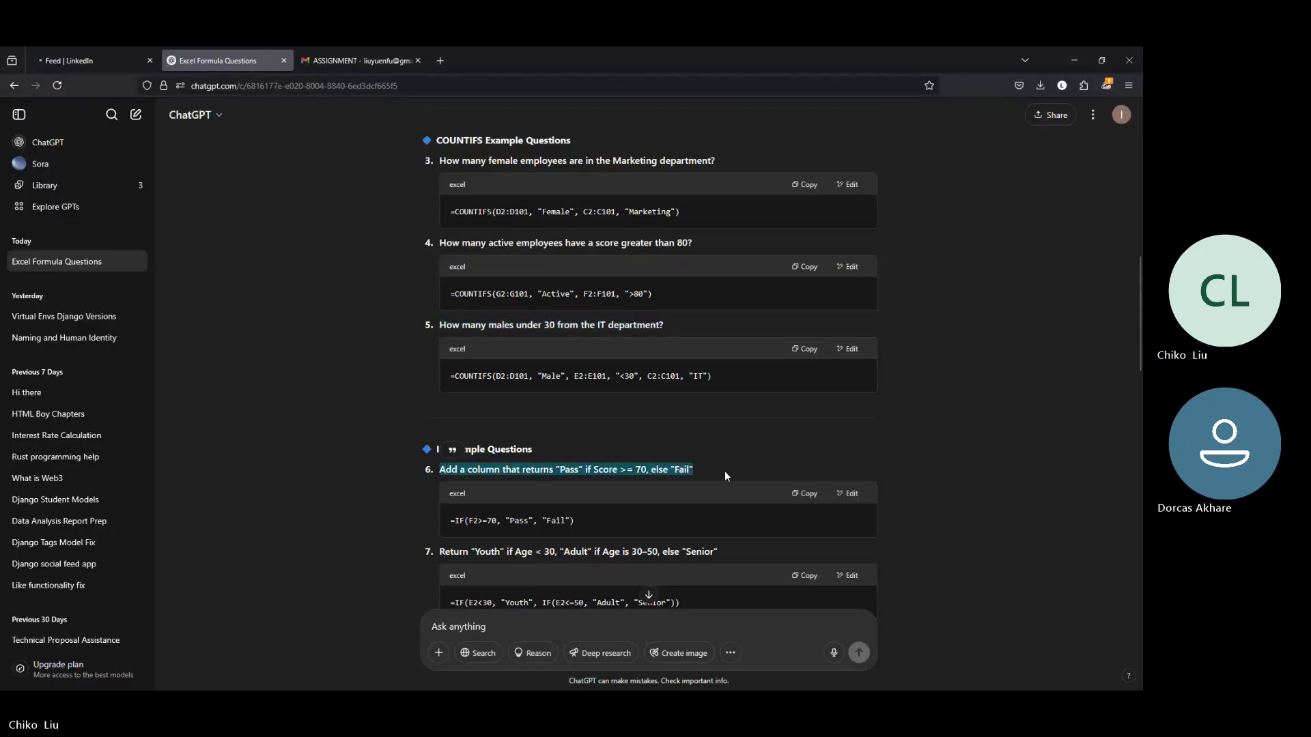
pyautogui.hotkey('alt', 'Tab')
pyautogui.hotkey('ctrl', 'v')
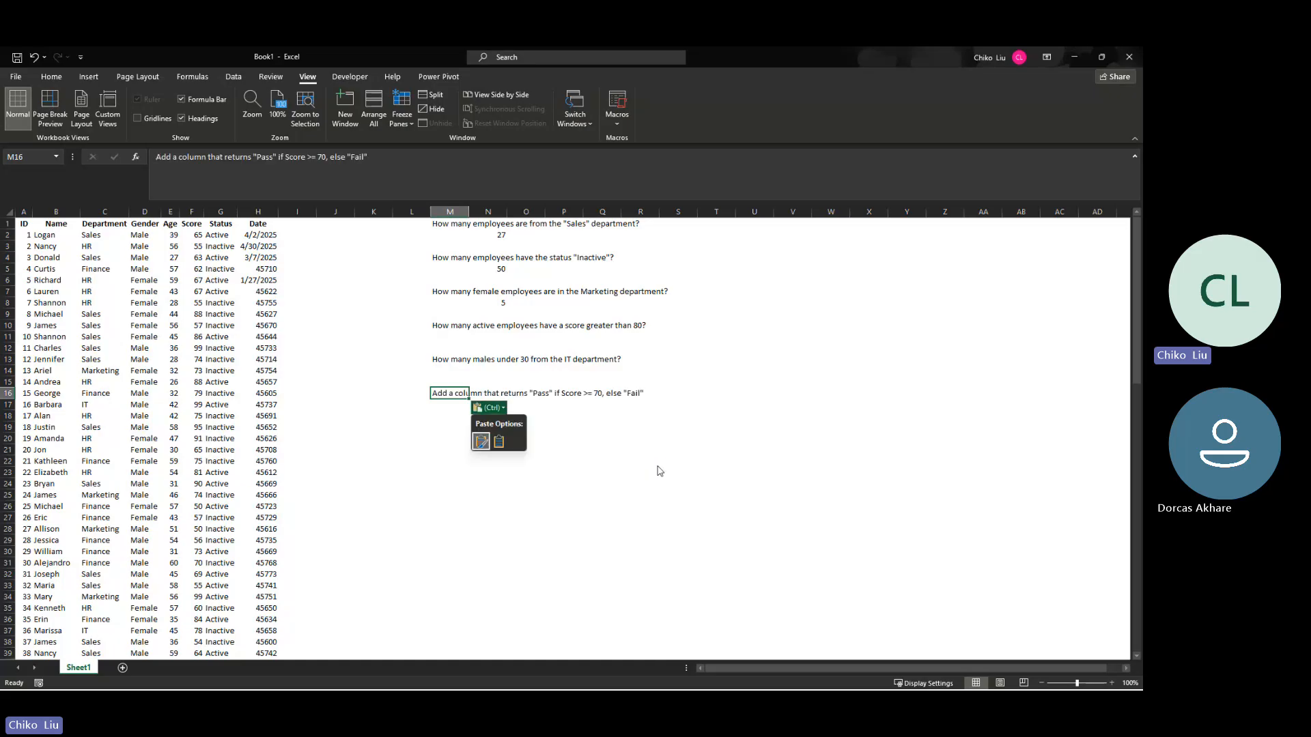
# Step: Copy ChatGPT's question 7, "Return "Youth" if Age < 30, "Adult" if Age is 30–50, else "Senior"", into cell M19 of Book1
pyautogui.hotkey('alt', 'Tab')
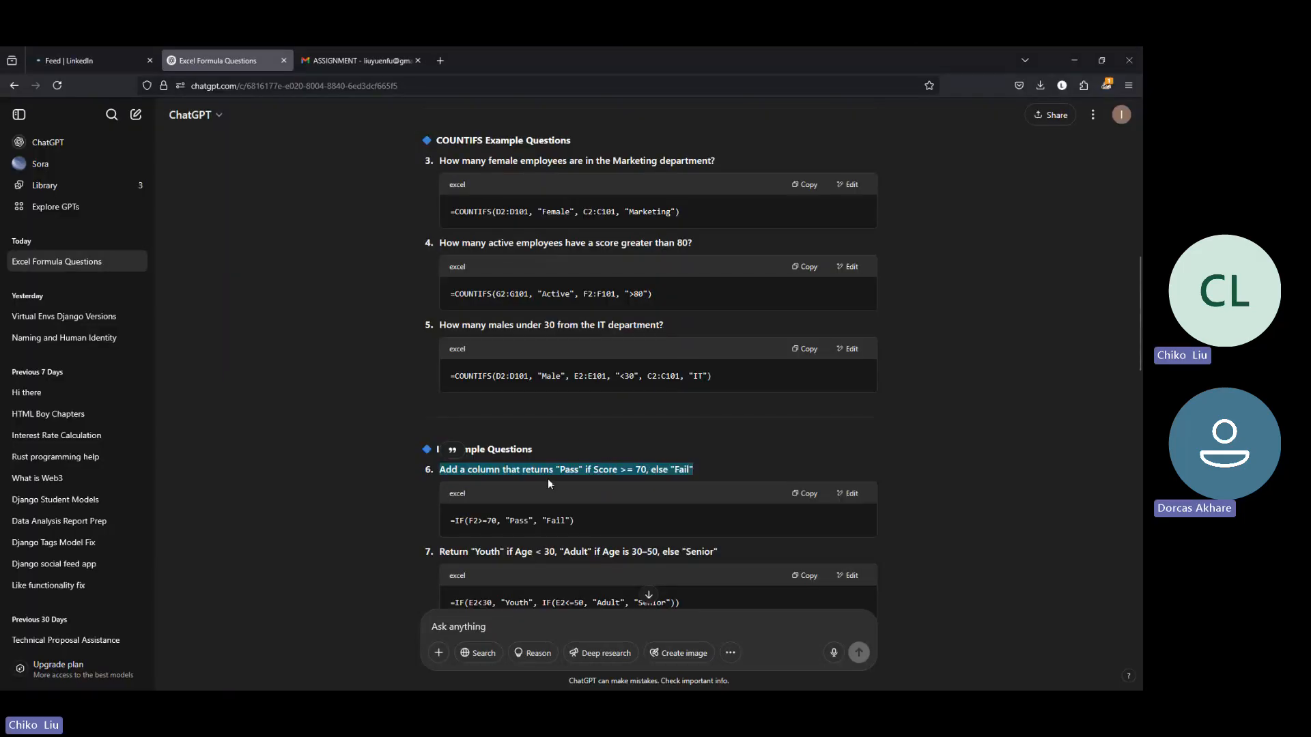
pyautogui.moveTo(441, 551)
pyautogui.mouseDown()
pyautogui.moveTo(714, 552)
pyautogui.moveTo(543, 603)
pyautogui.moveTo(446, 553)
pyautogui.mouseUp()
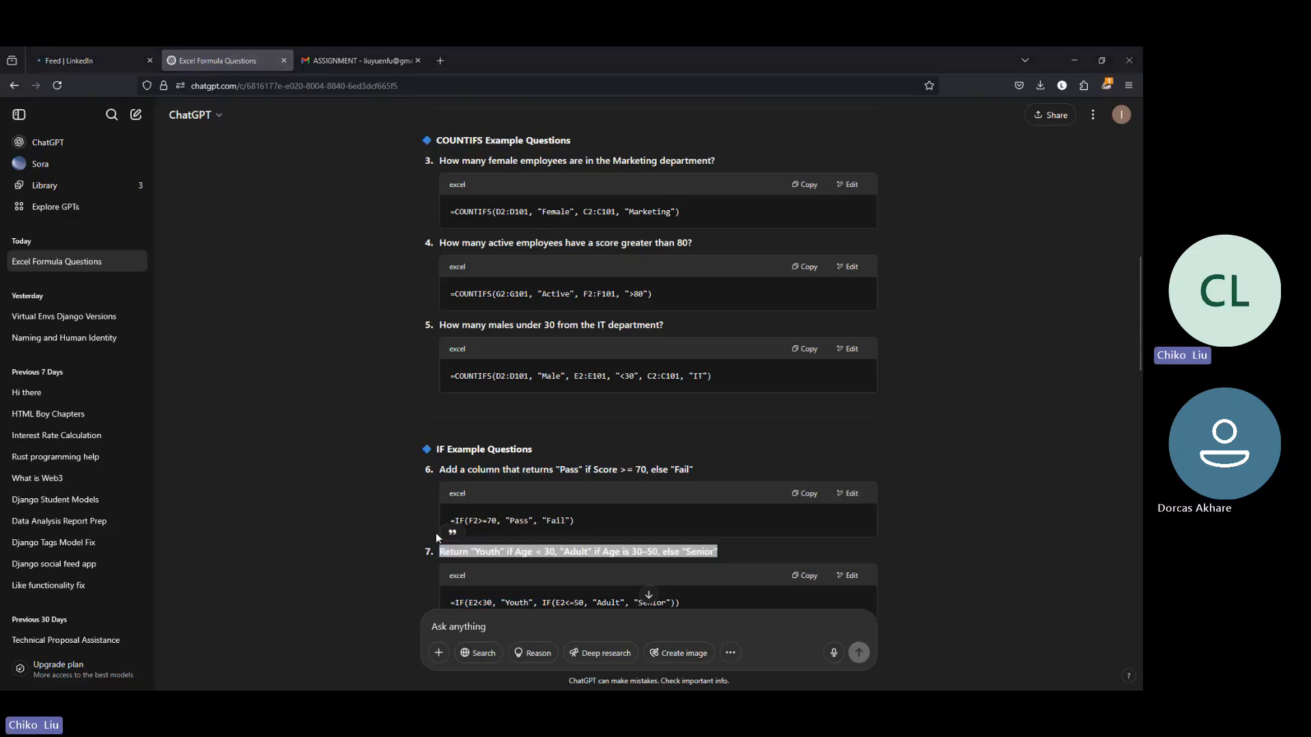
pyautogui.hotkey('alt', 'Tab')
pyautogui.click(449, 428)
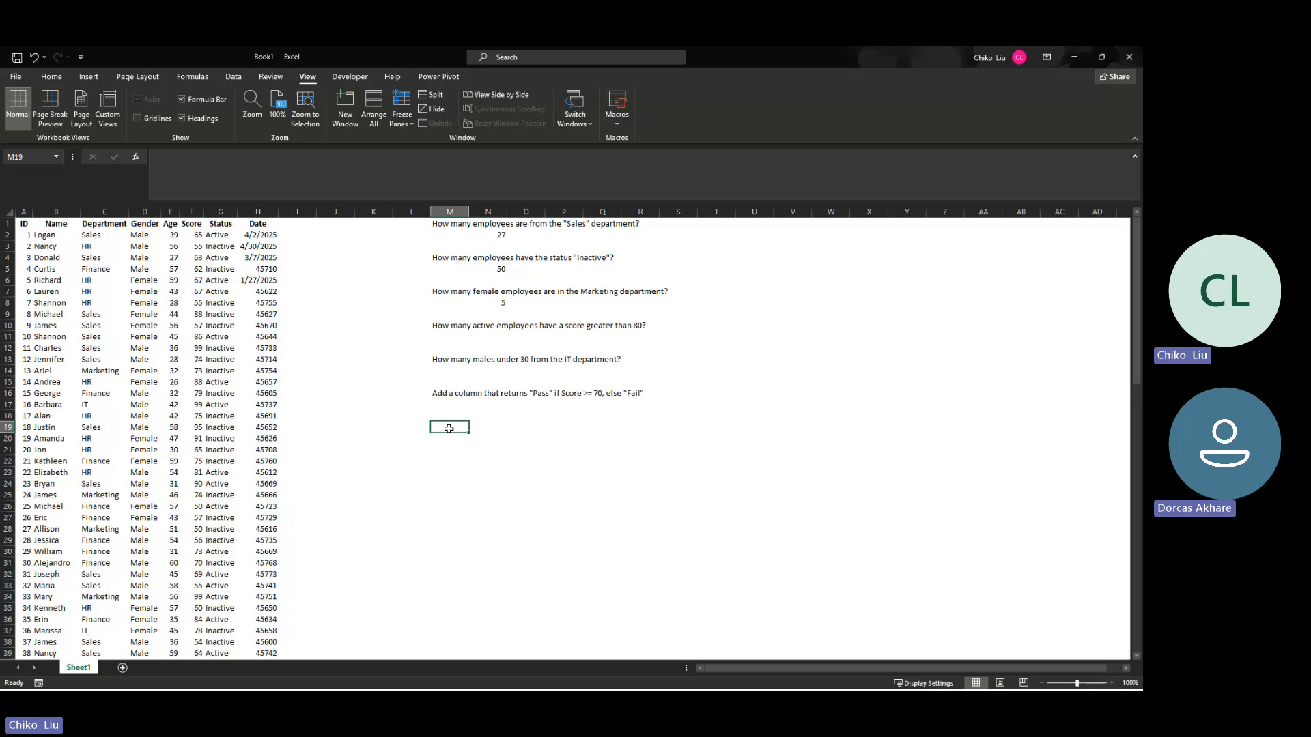
pyautogui.hotkey('ctrl', 'v')
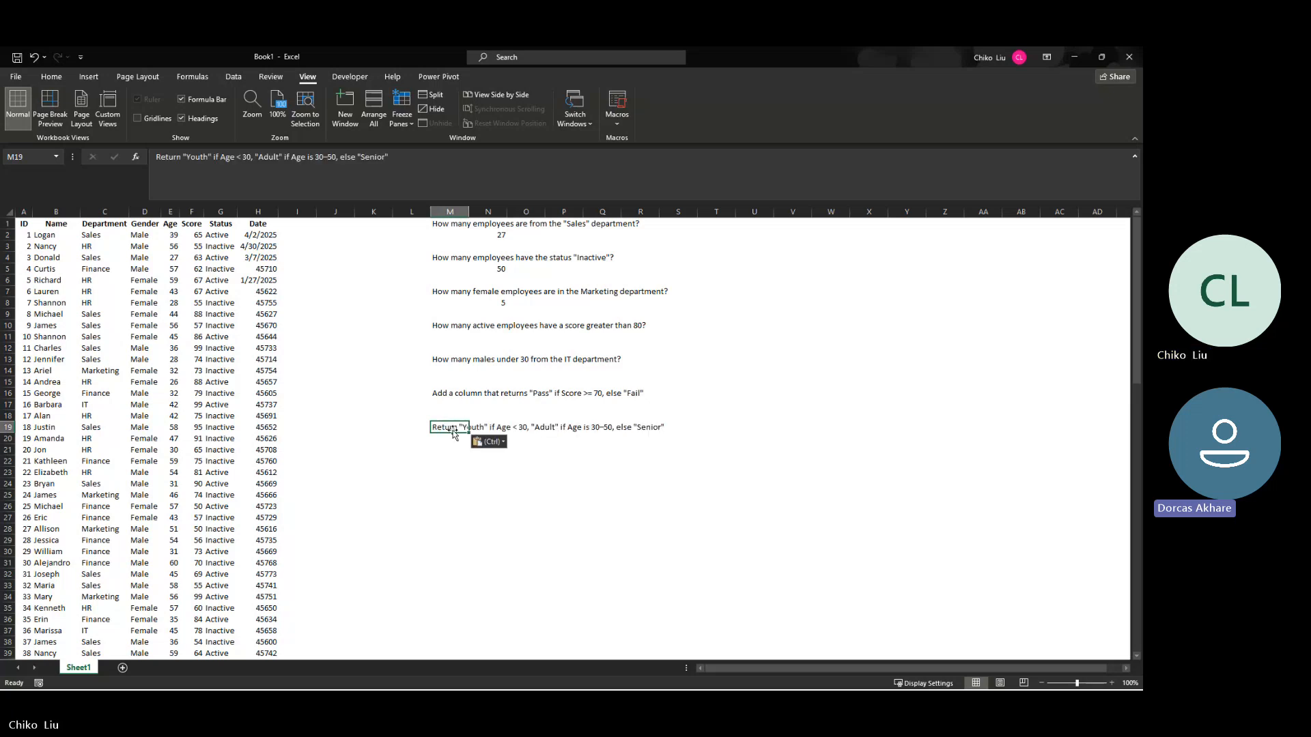
# Step: Check the remaining IFS example questions in ChatGPT and return to the Book1 sheet
pyautogui.hotkey('alt', 'Tab')
pyautogui.scroll(-3, 608, 380)
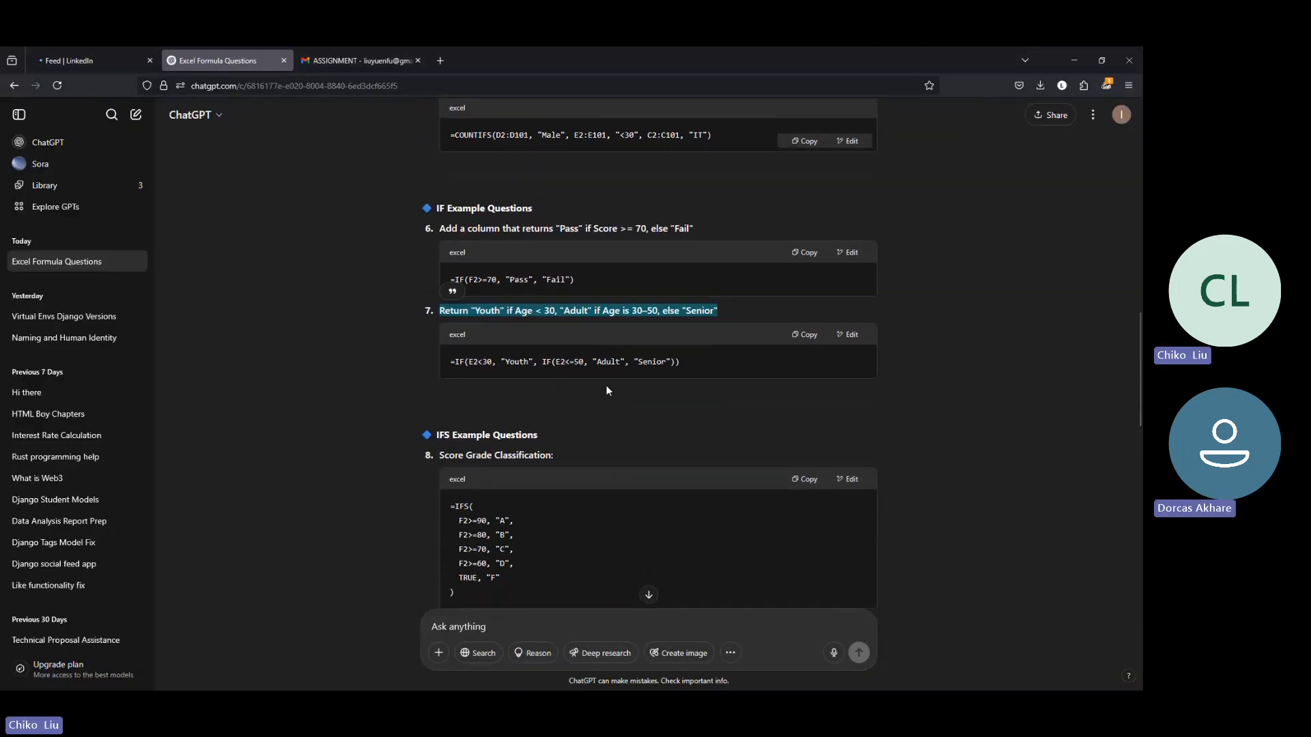
pyautogui.scroll(-8, 605, 385)
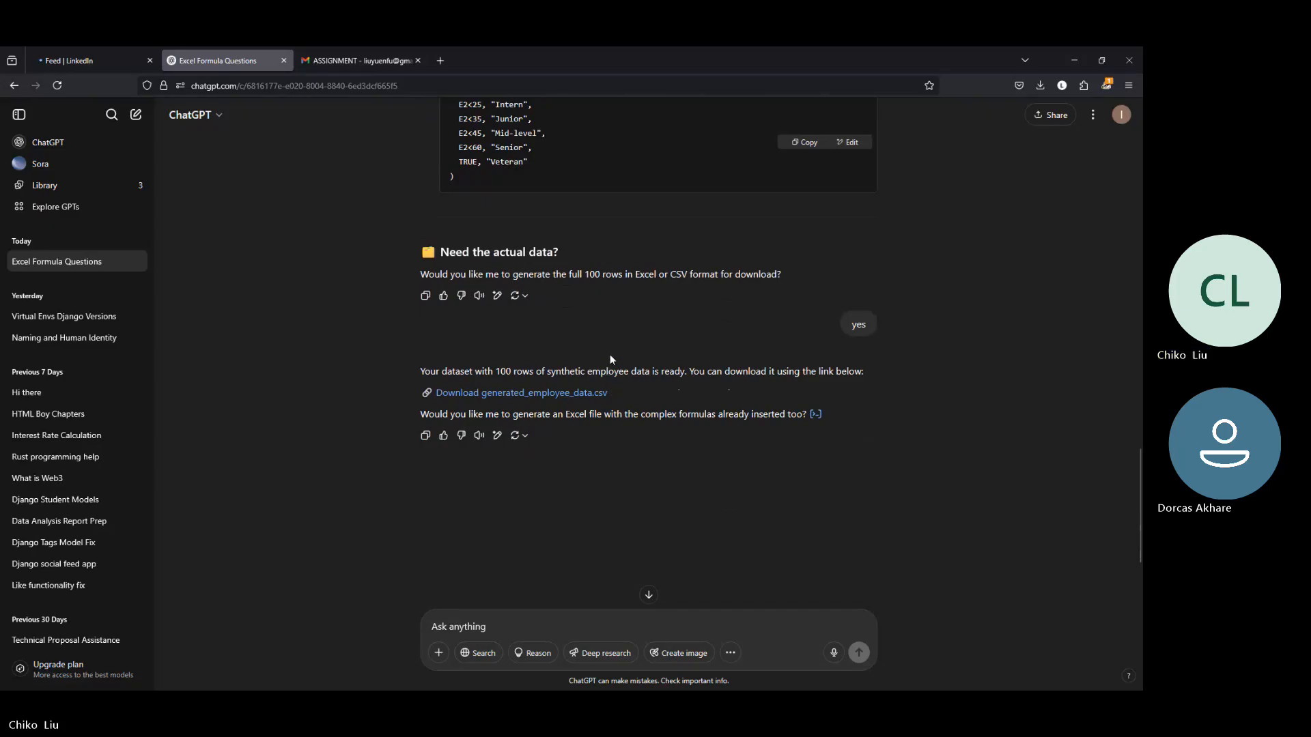
pyautogui.click(1086, 49)
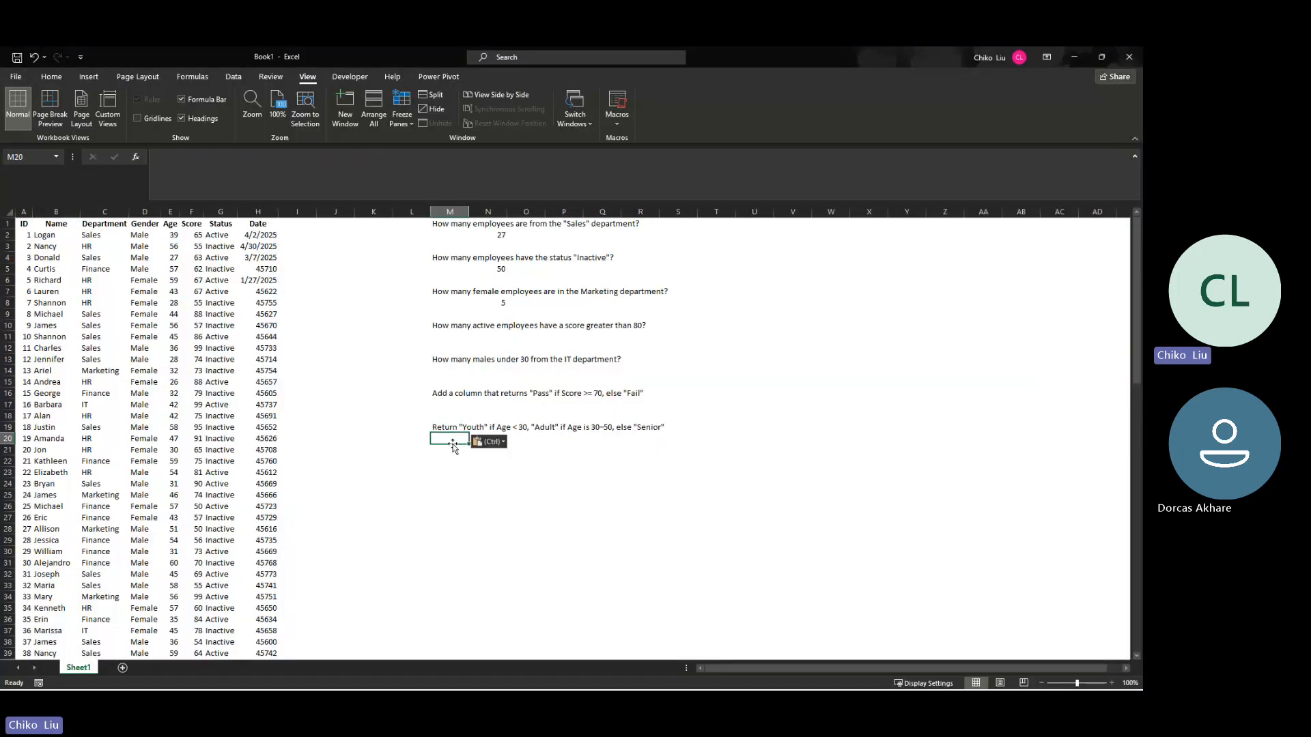
pyautogui.click(512, 445)
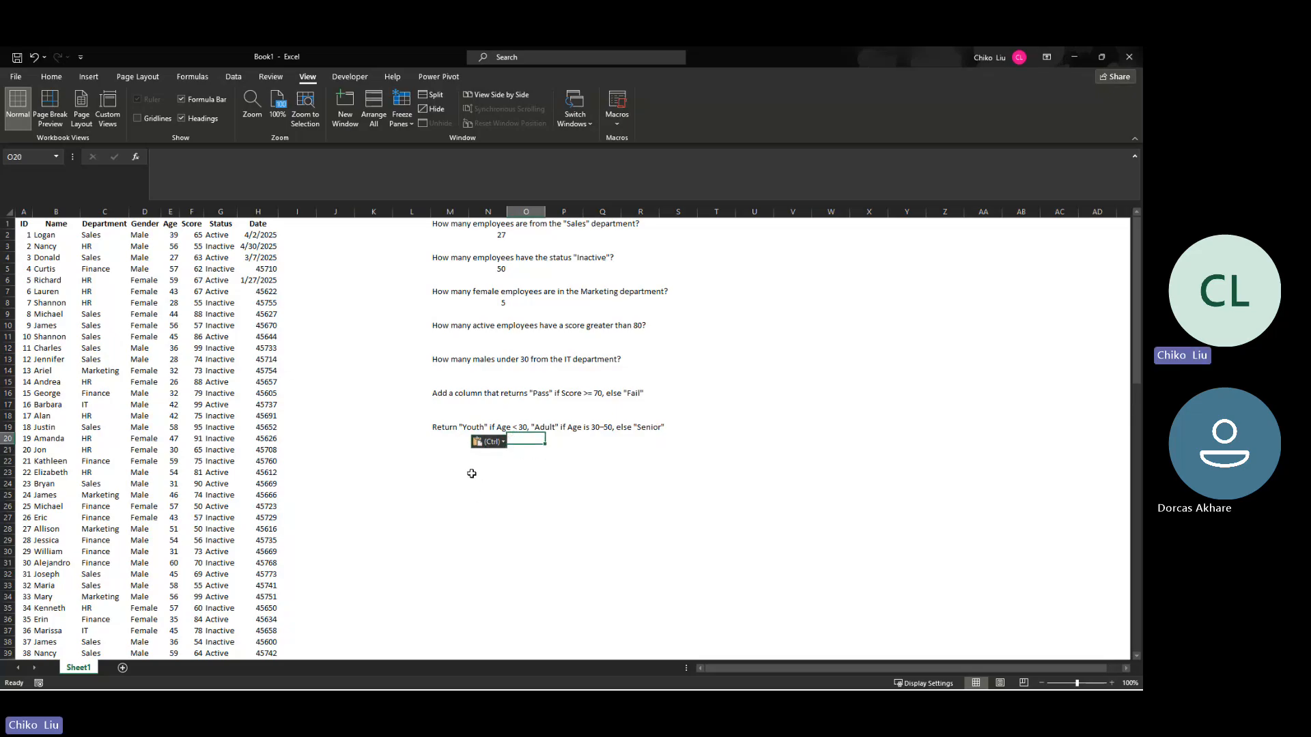
pyautogui.click(498, 441)
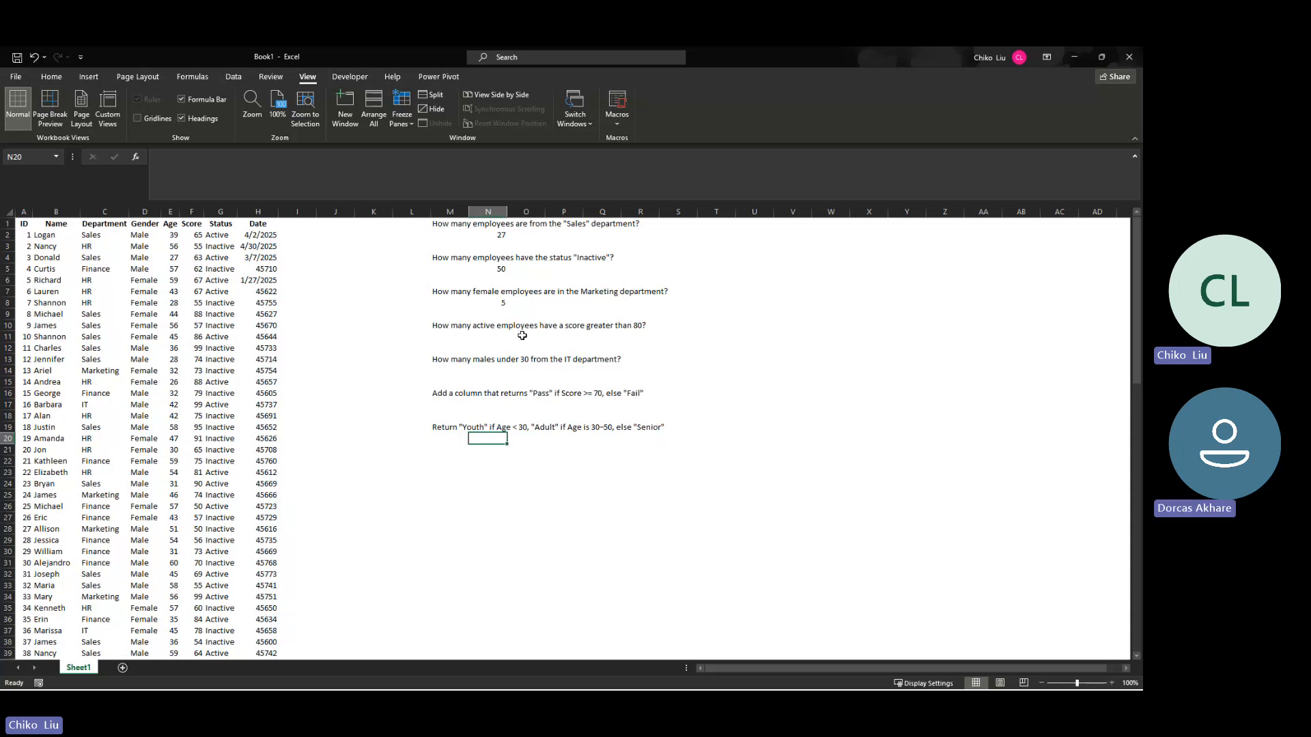
# Step: Highlight the Status and Score columns that the question about active employees scoring above 80 depends on
pyautogui.click(500, 333)
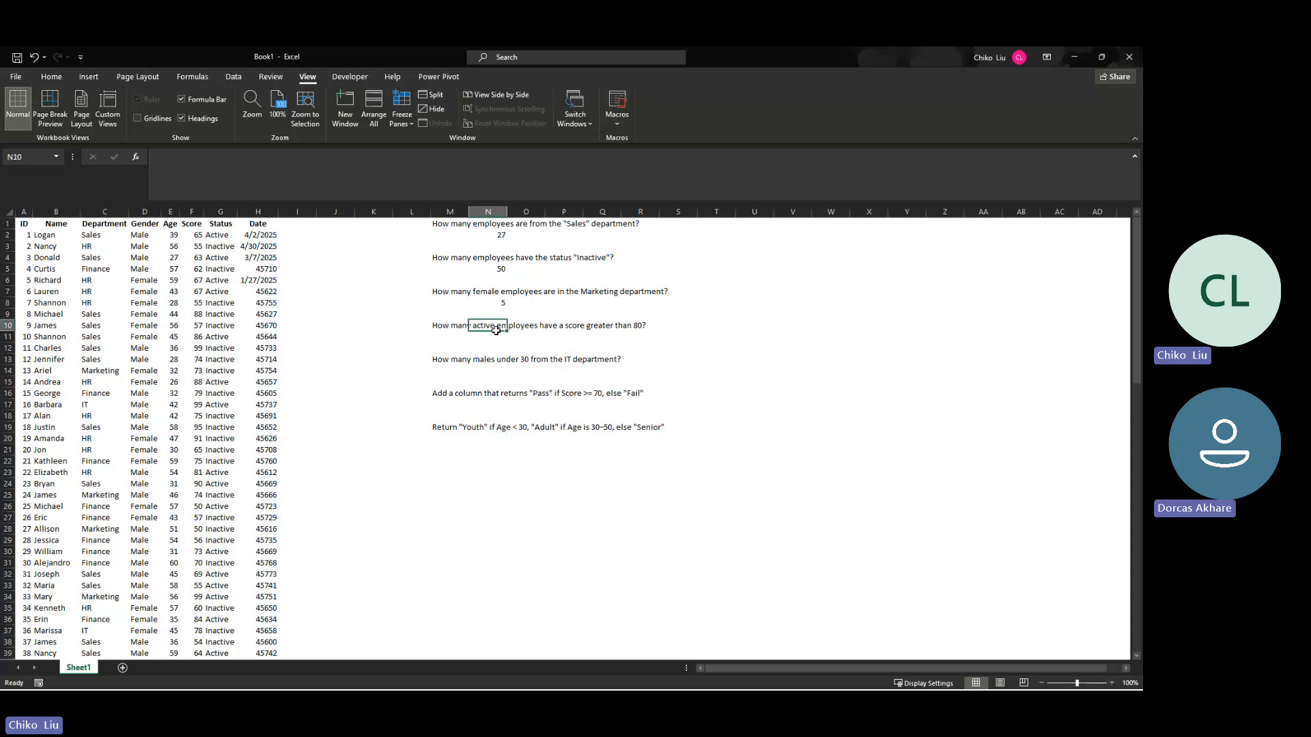
pyautogui.click(221, 212)
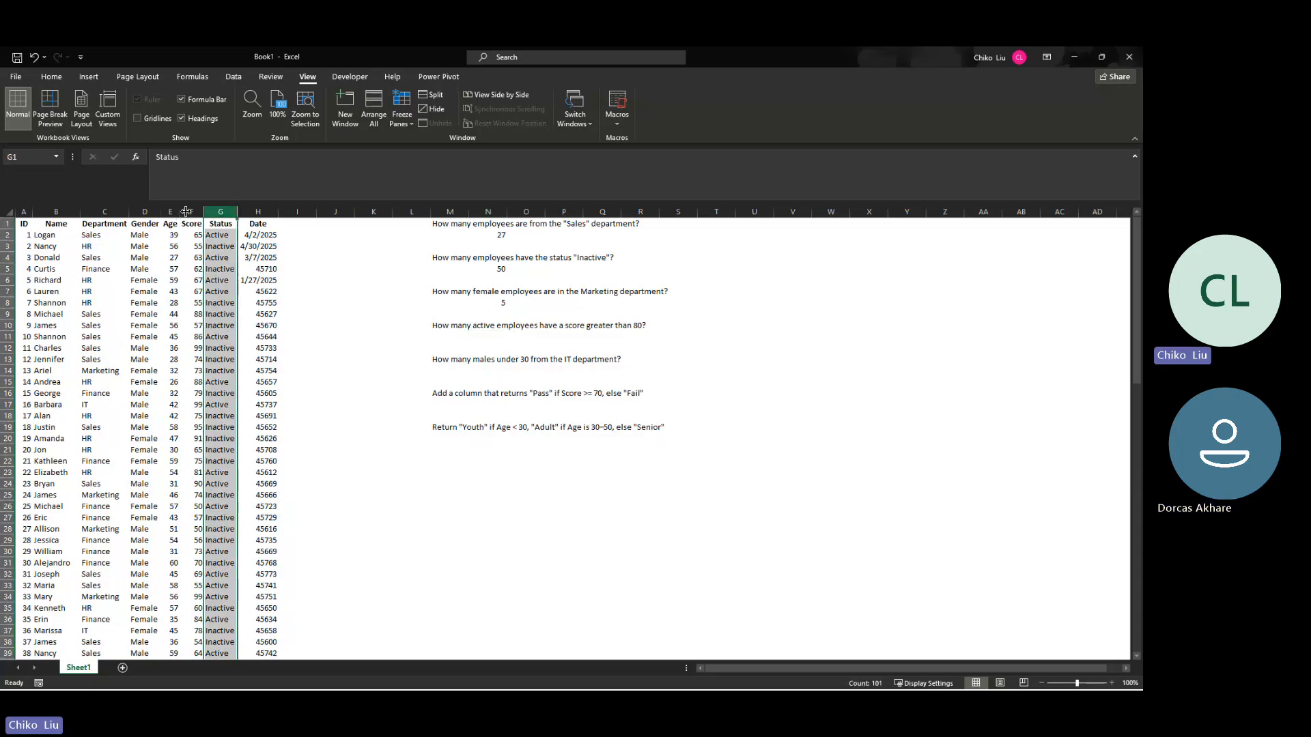
pyautogui.moveTo(185, 212); pyautogui.dragTo(186, 212)
pyautogui.click(191, 212)
pyautogui.click(220, 212)
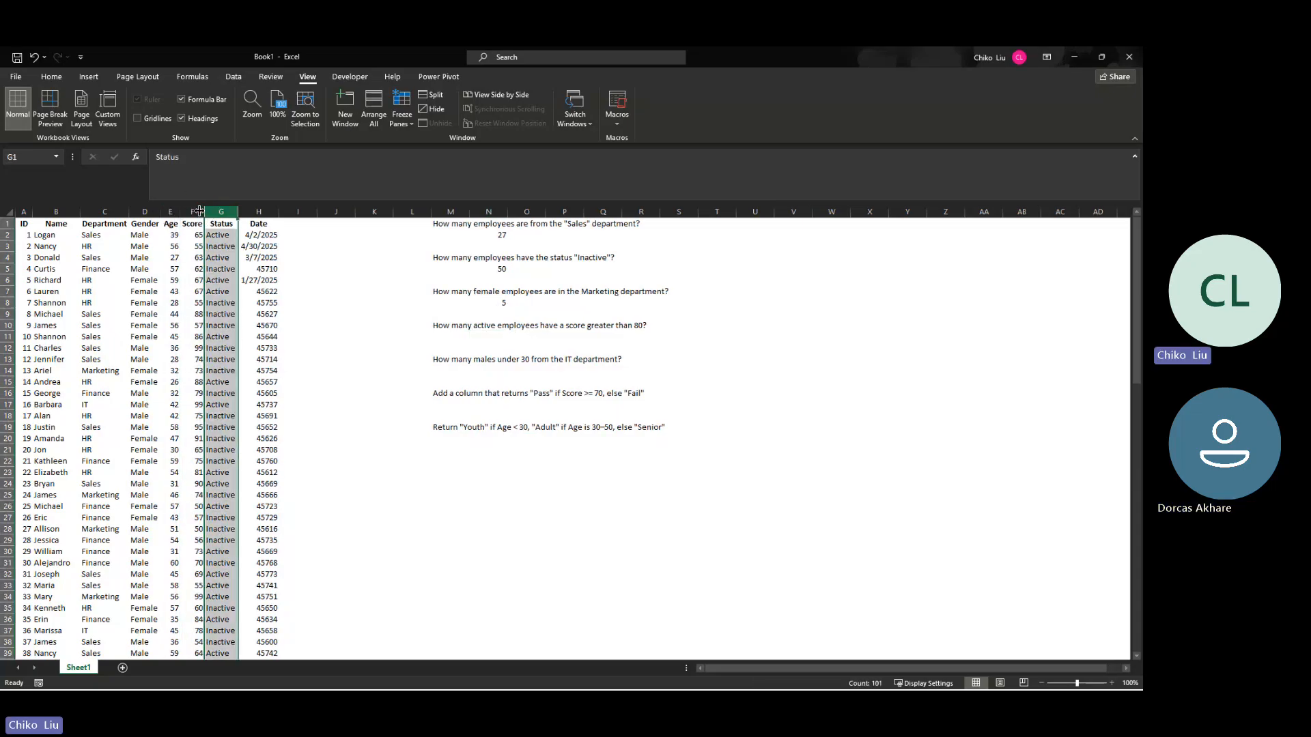
# Step: Start a COUNTIFS function in cell N11 with first criteria range $G$2:$G$101 and criterion "active"
pyautogui.click(503, 337)
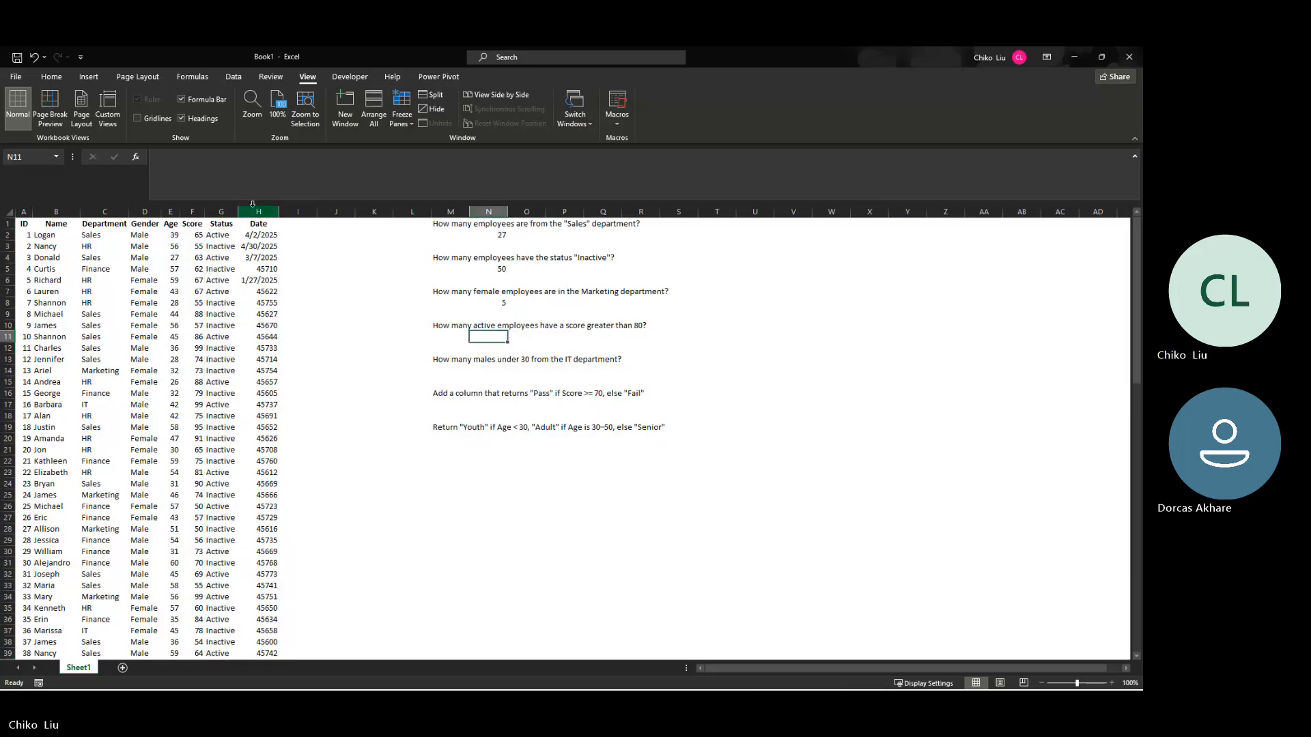
pyautogui.click(135, 160)
pyautogui.click(922, 507)
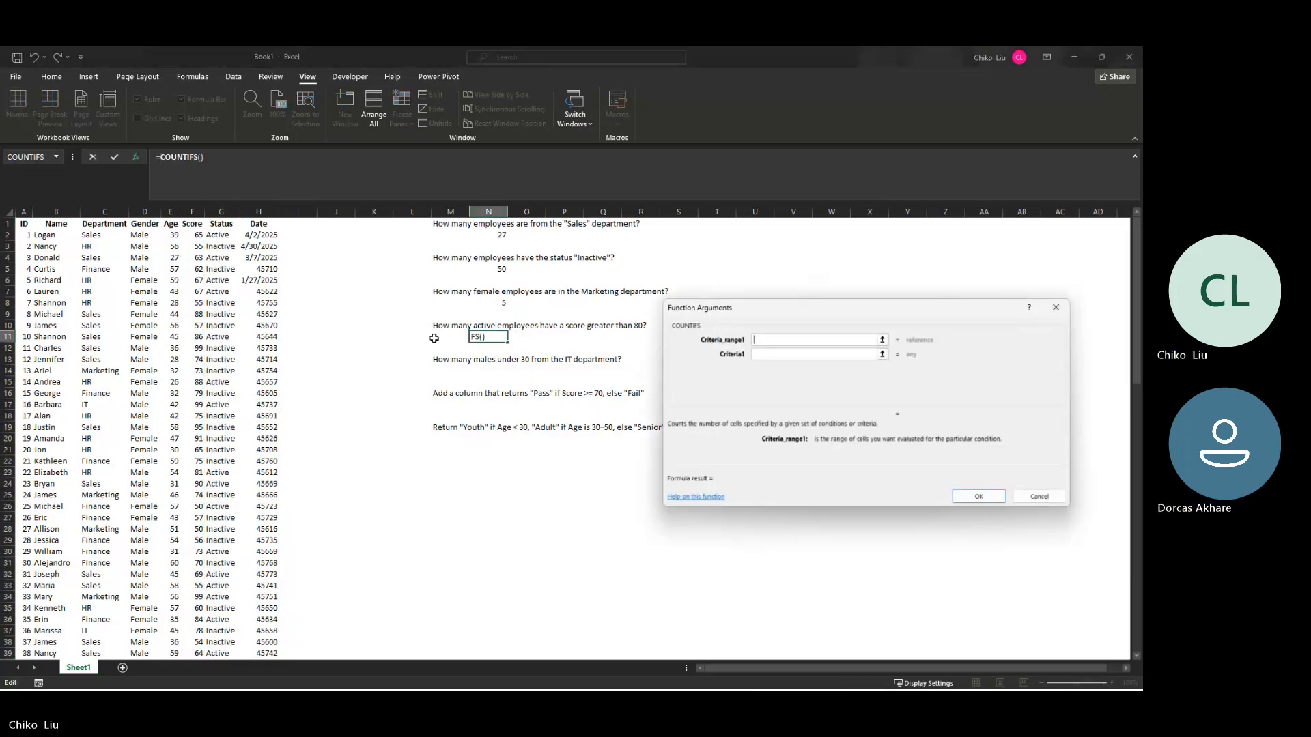
pyautogui.click(213, 234)
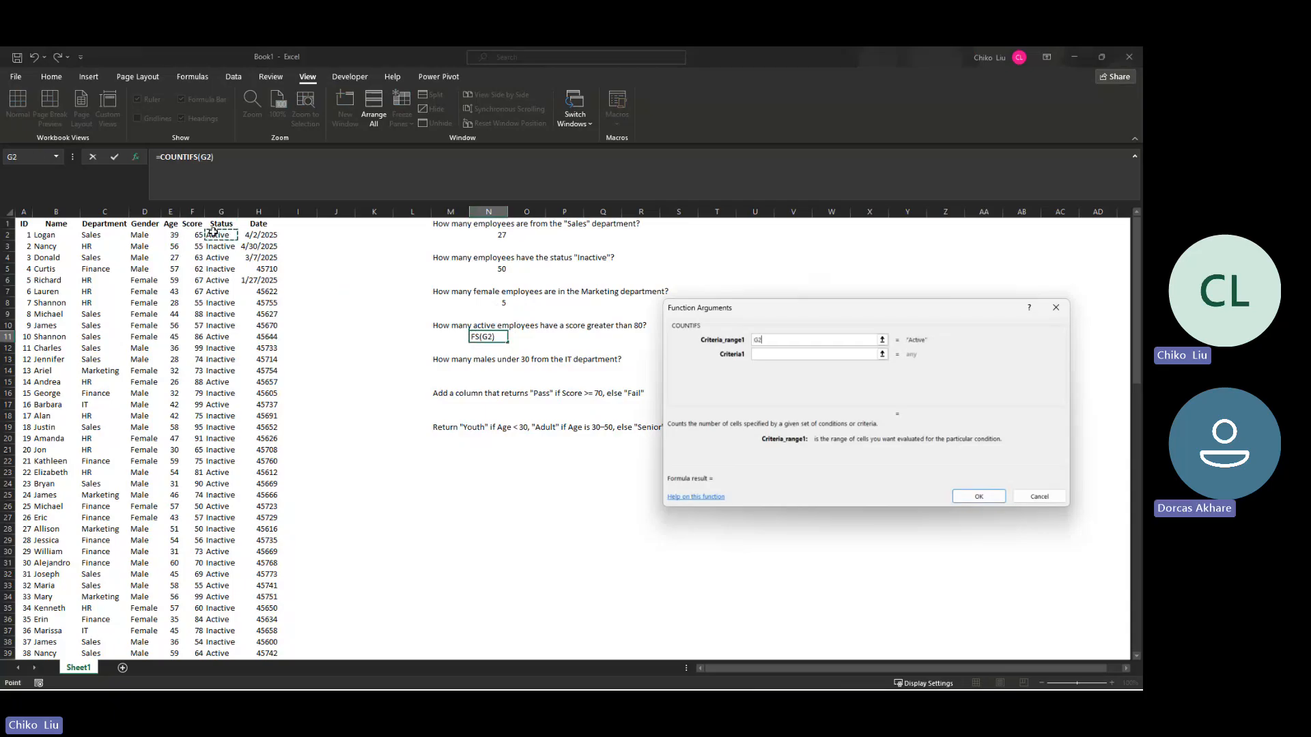
pyautogui.hotkey('ctrl', 'shift', 'Down')
pyautogui.press('F4')
pyautogui.scroll(20, 212, 233)
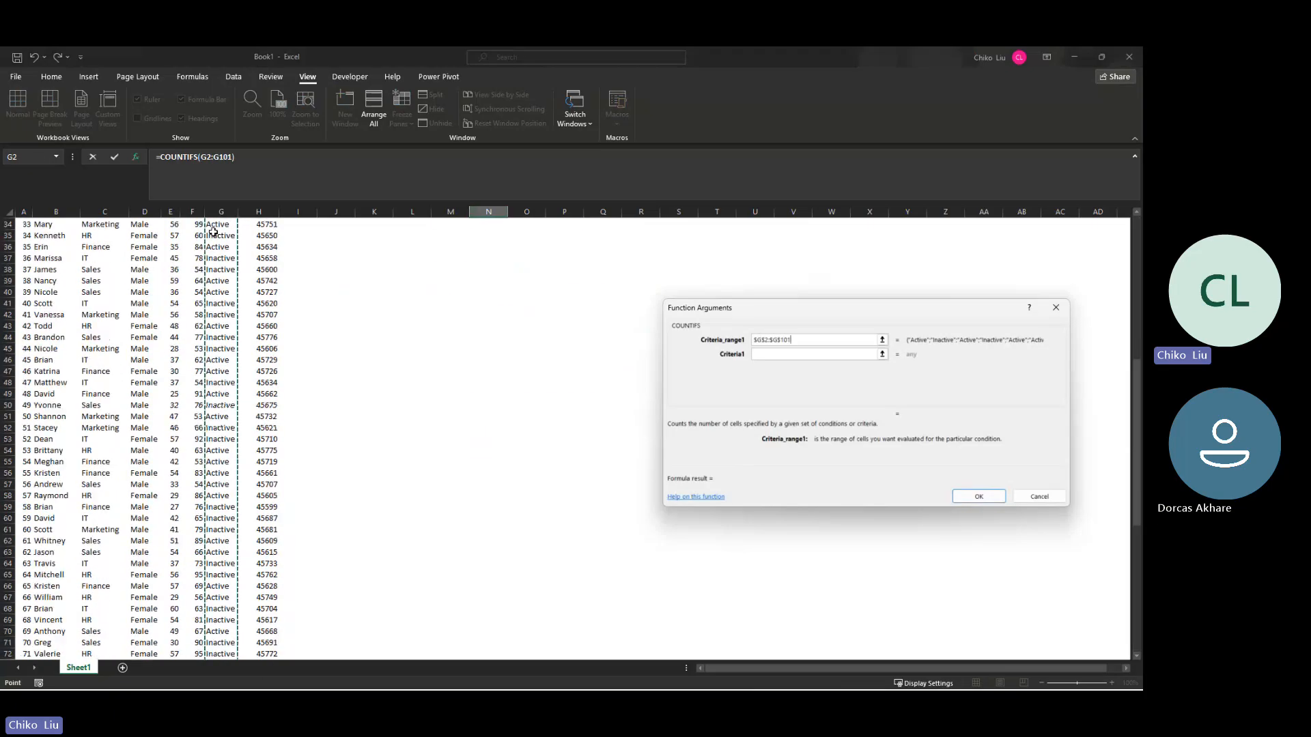
pyautogui.press('Tab')
pyautogui.write('active')
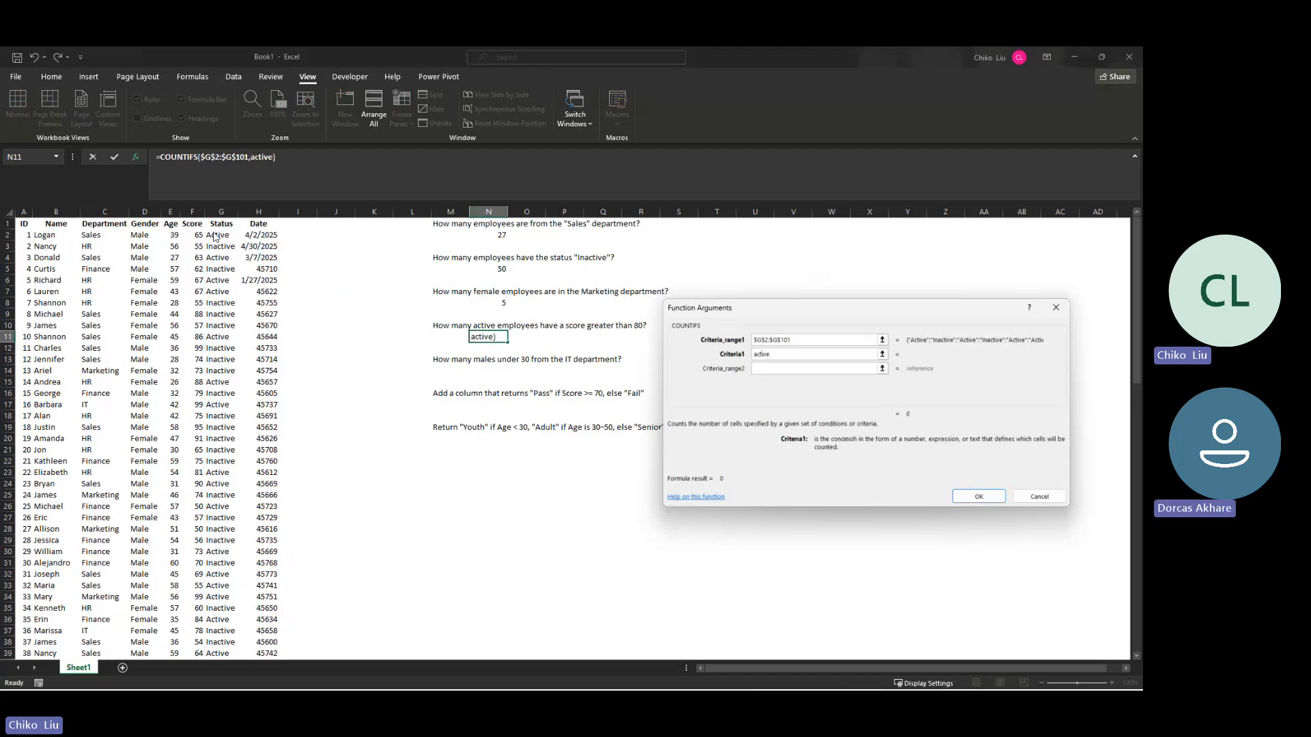
pyautogui.press('Tab')
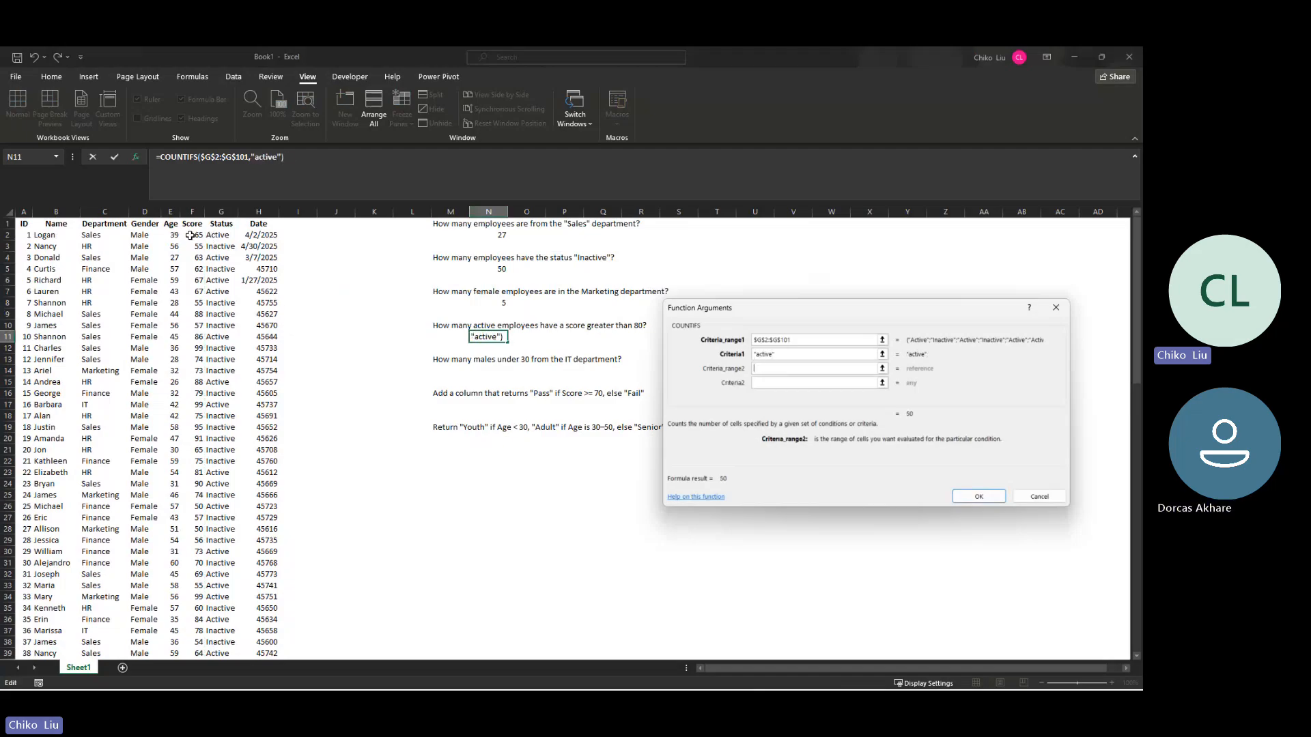
# Step: Add $F$2:$F$101 as the second criteria range with criterion ">80" and complete the COUNTIFS formula in N11
pyautogui.click(191, 235)
pyautogui.hotkey('ctrl', 'shift', 'Down')
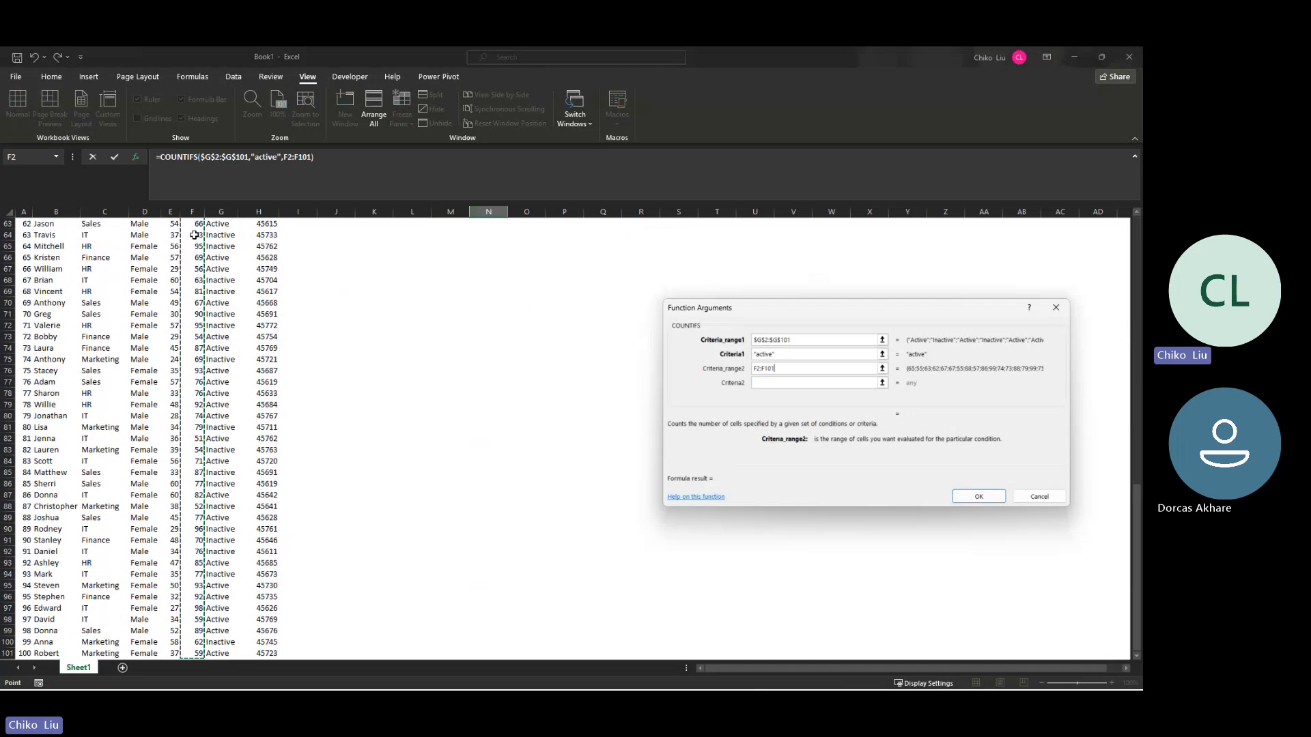
pyautogui.press('F4')
pyautogui.press('Tab')
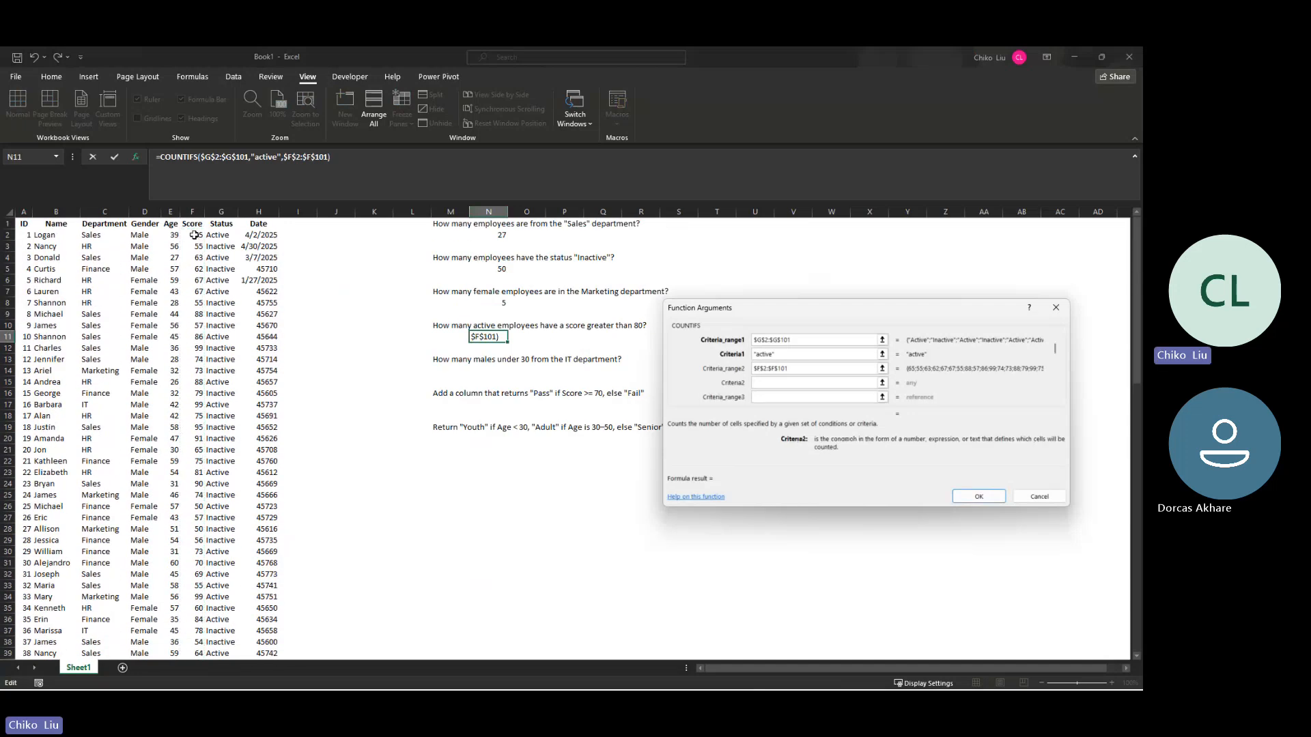
pyautogui.write('>80')
pyautogui.press('Return')
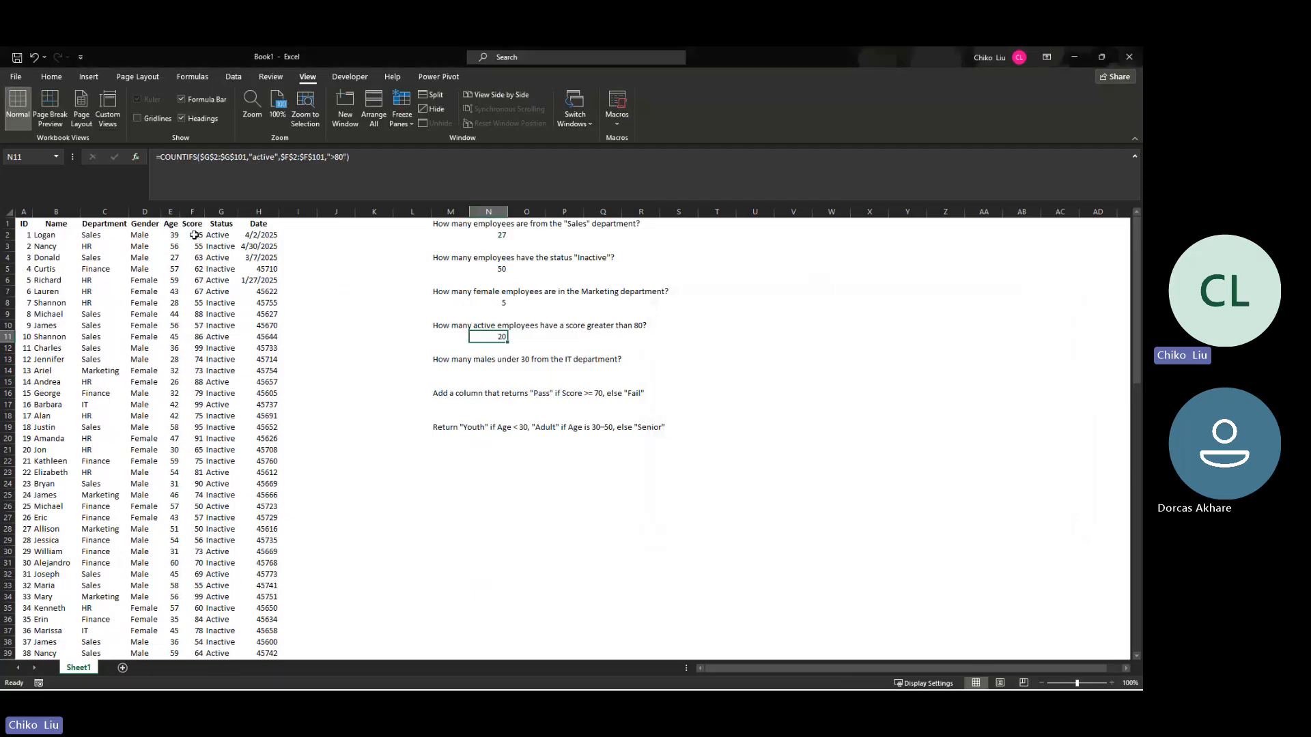
# Step: Highlight the Gender, Age and Department columns that the question about males under 30 from IT depends on
pyautogui.click(501, 368)
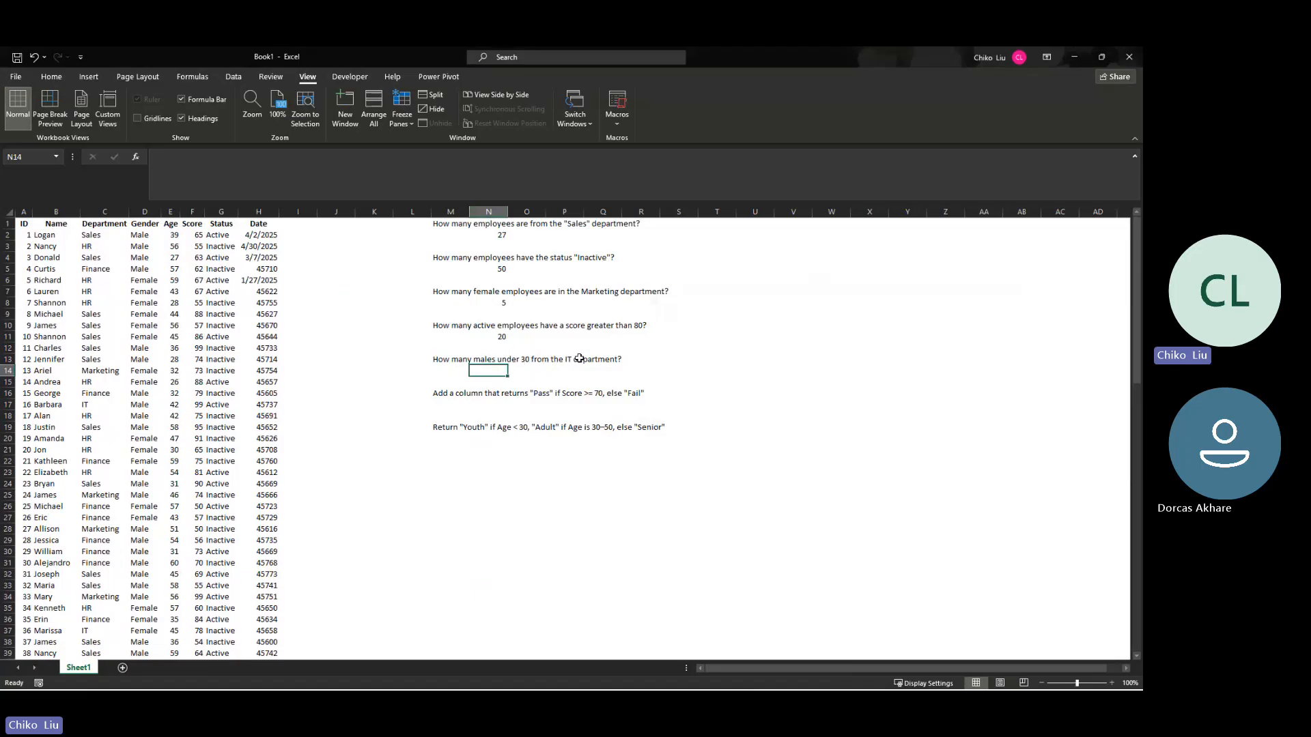
pyautogui.click(144, 211)
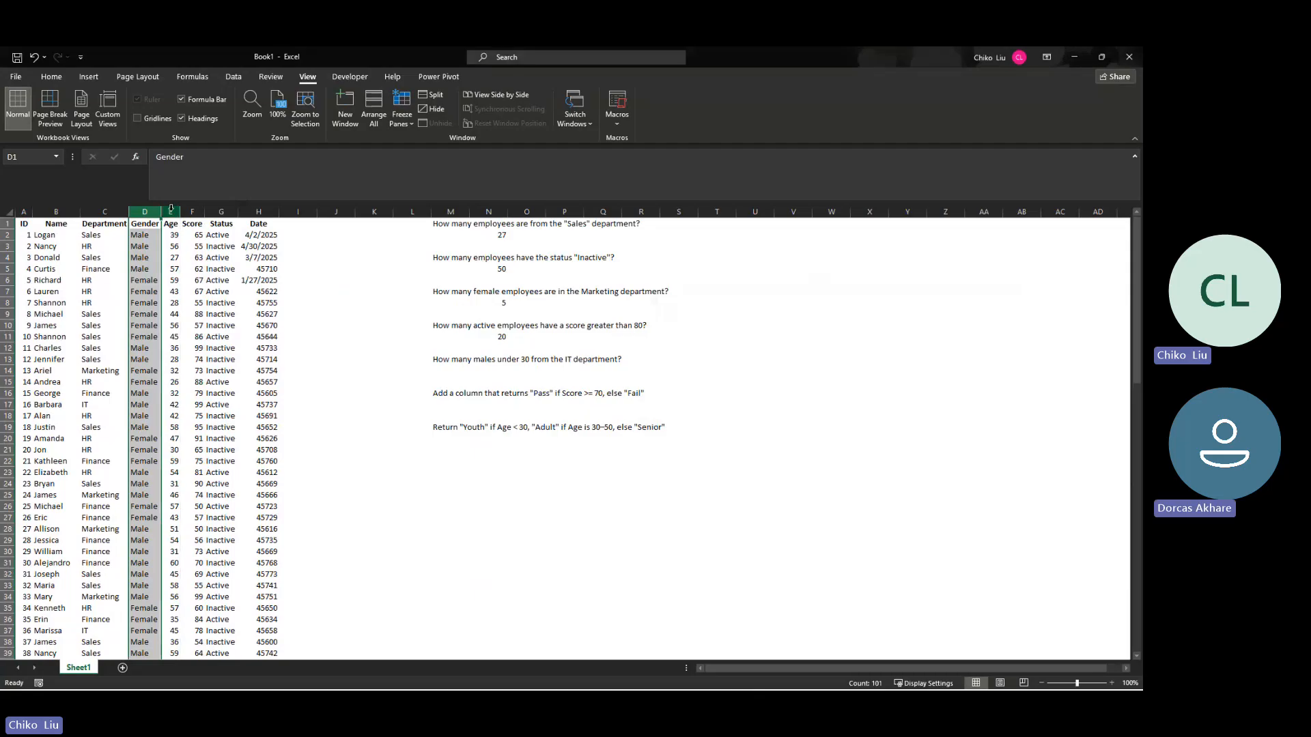
pyautogui.click(171, 210)
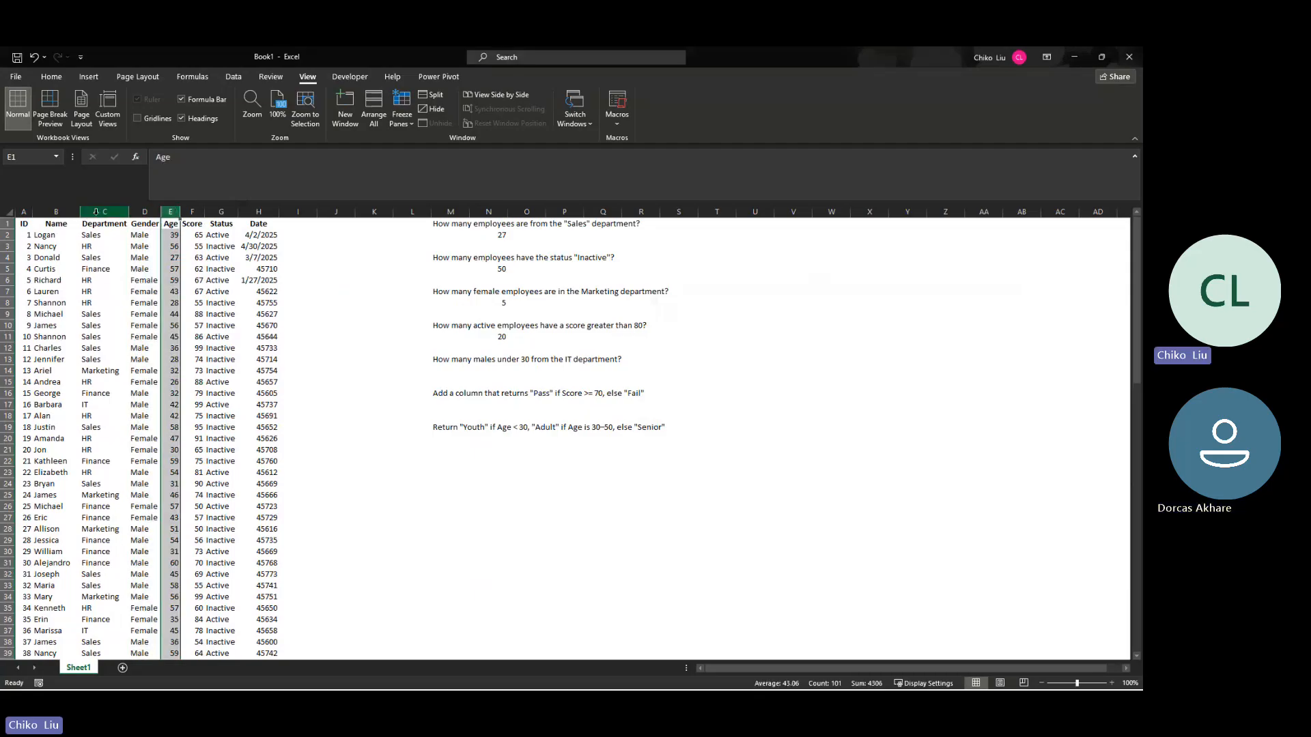
pyautogui.click(96, 212)
pyautogui.click(136, 157)
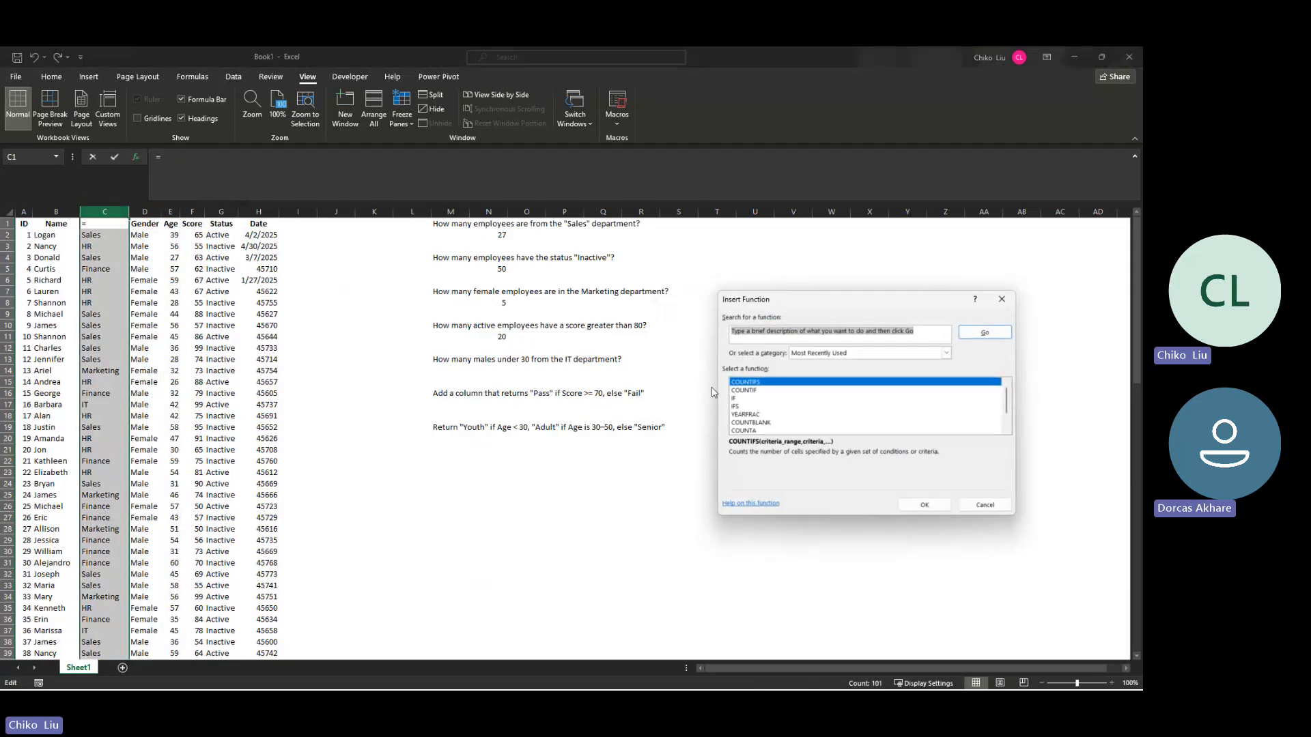
pyautogui.click(998, 300)
# Step: Start a COUNTIFS function in cell N14 with first criteria range $C$2:$C$101 and criterion "it"
pyautogui.click(495, 371)
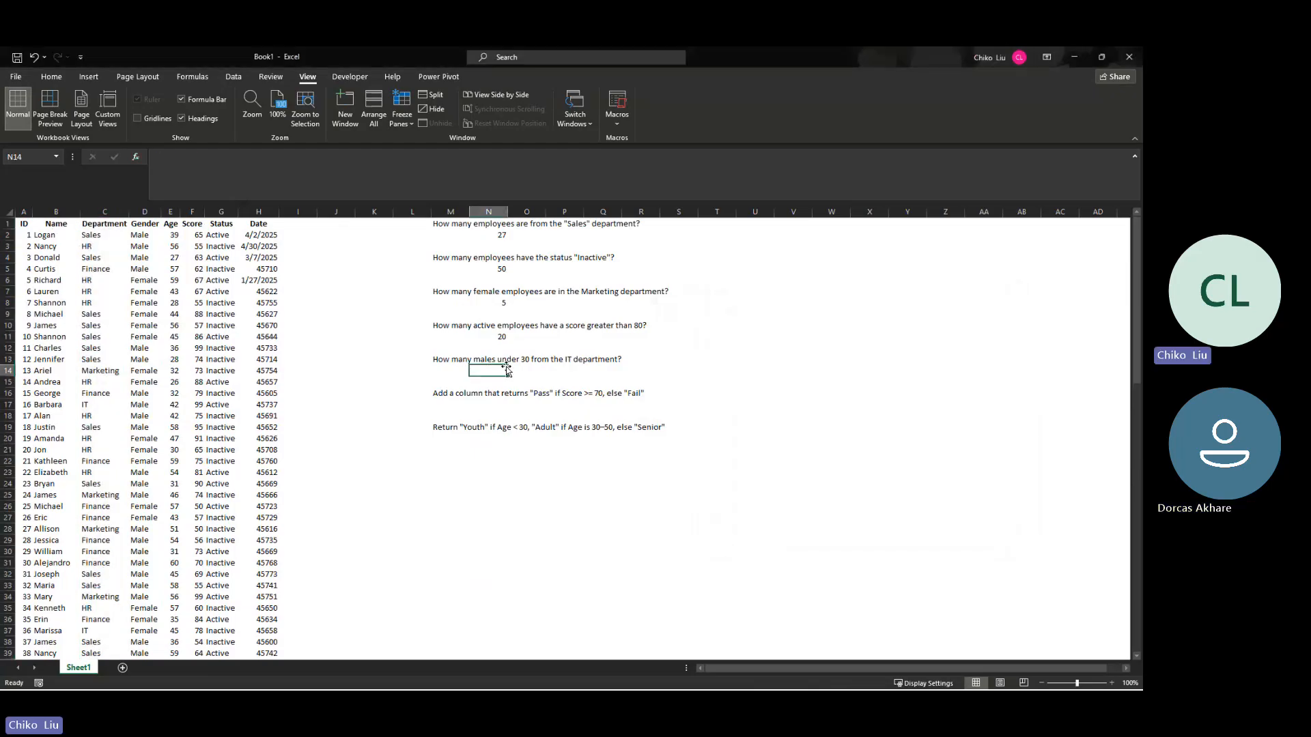
pyautogui.click(136, 157)
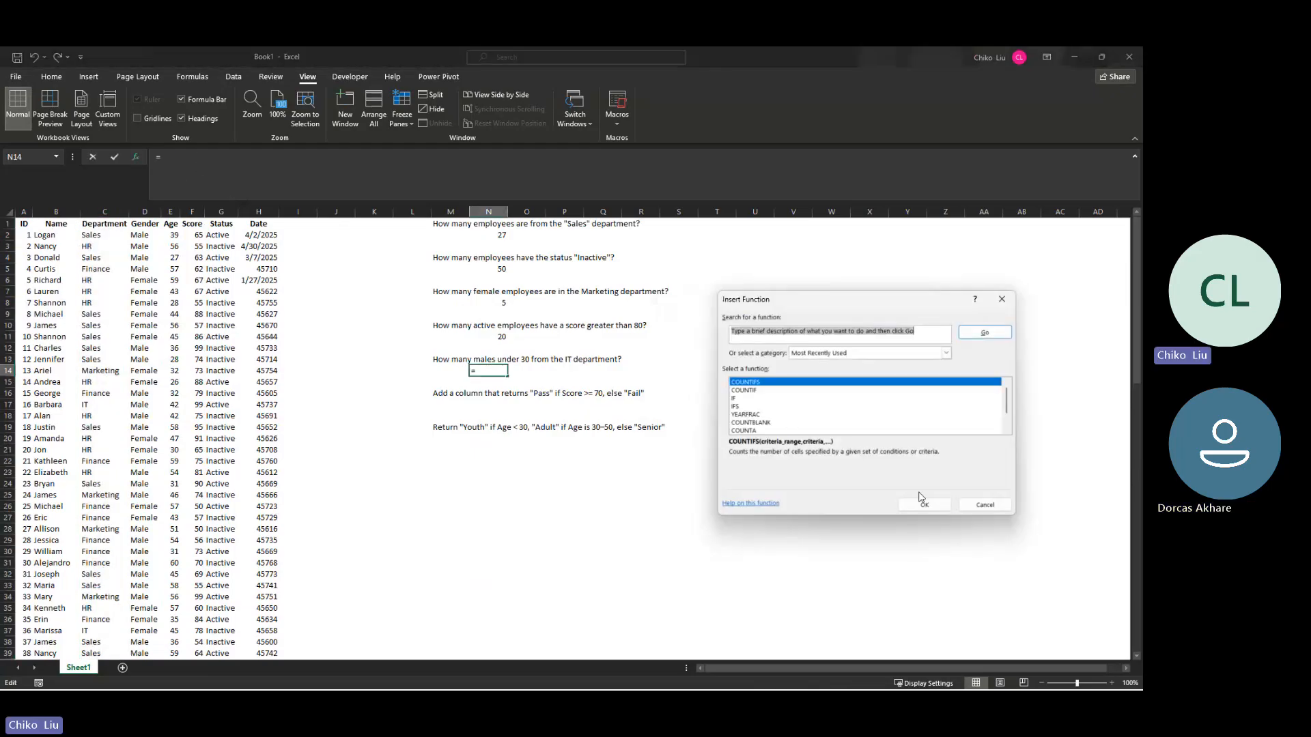
pyautogui.click(923, 504)
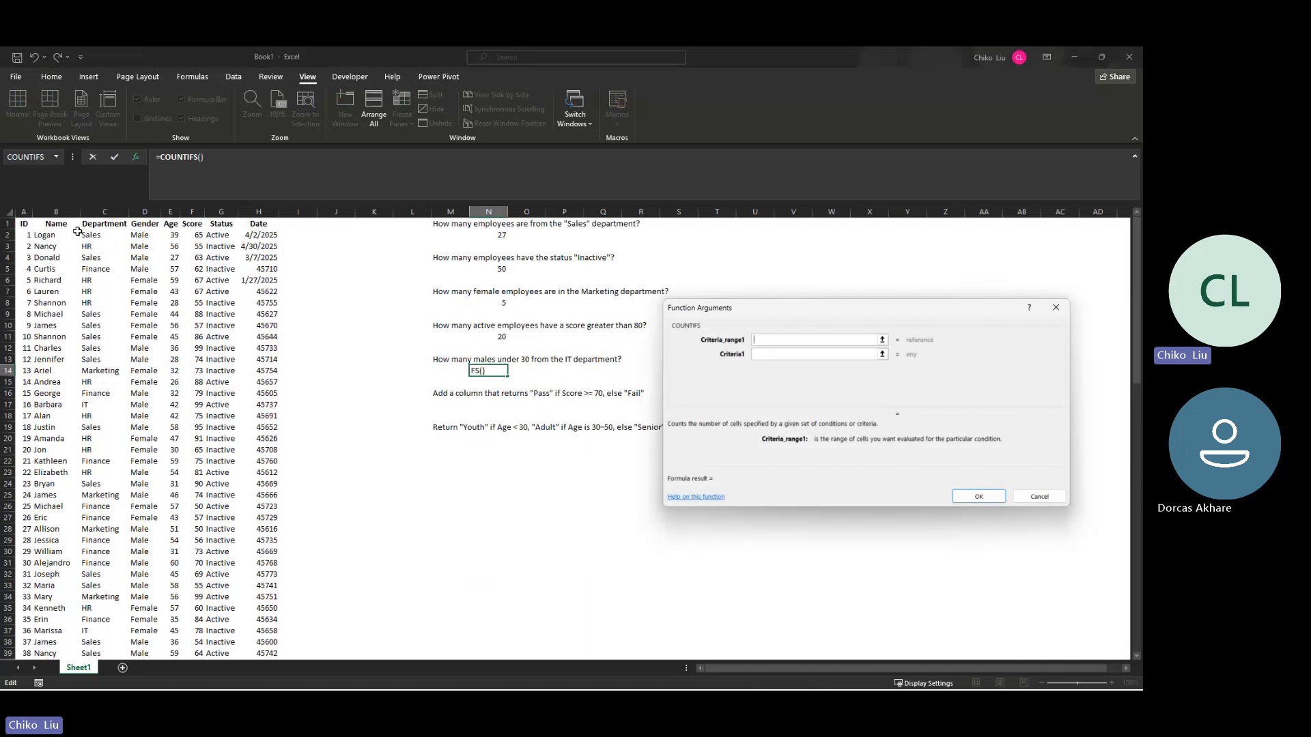
pyautogui.click(89, 234)
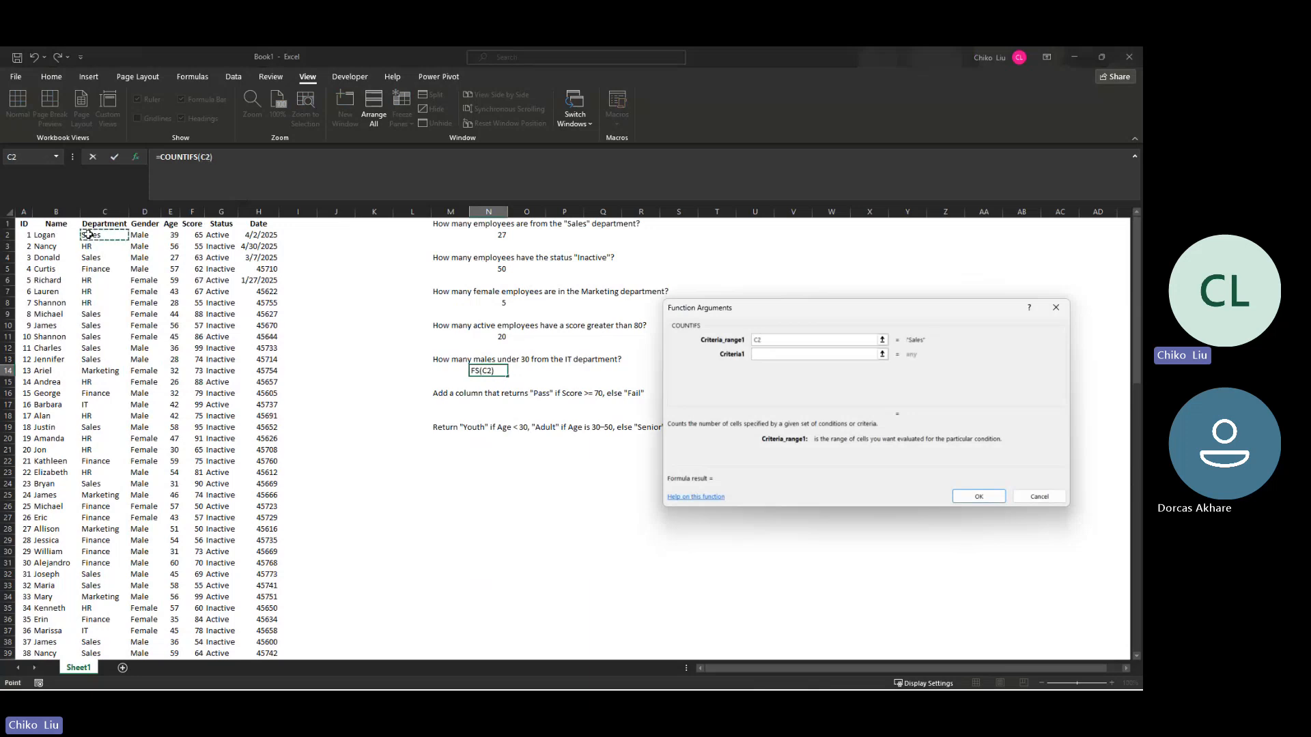
pyautogui.hotkey('ctrl', 'shift', 'Down')
pyautogui.press('F4')
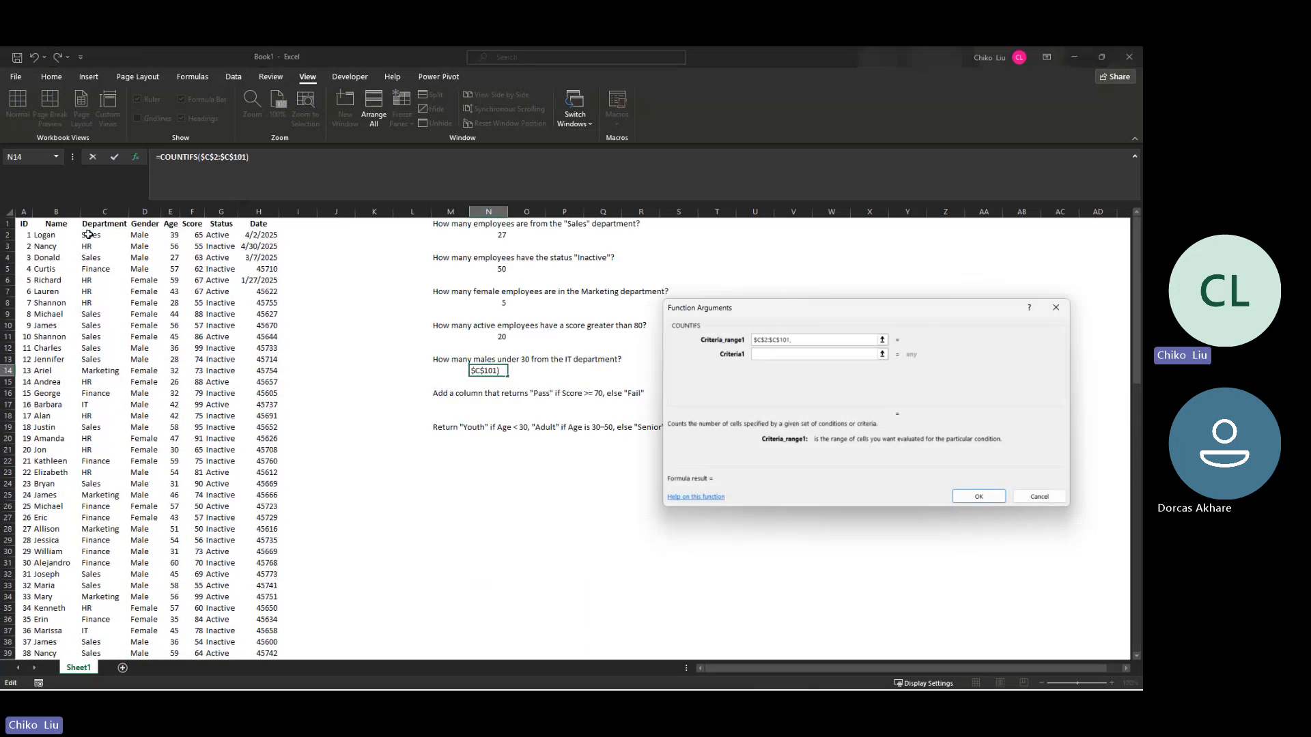
pyautogui.write(',')
pyautogui.write('it')
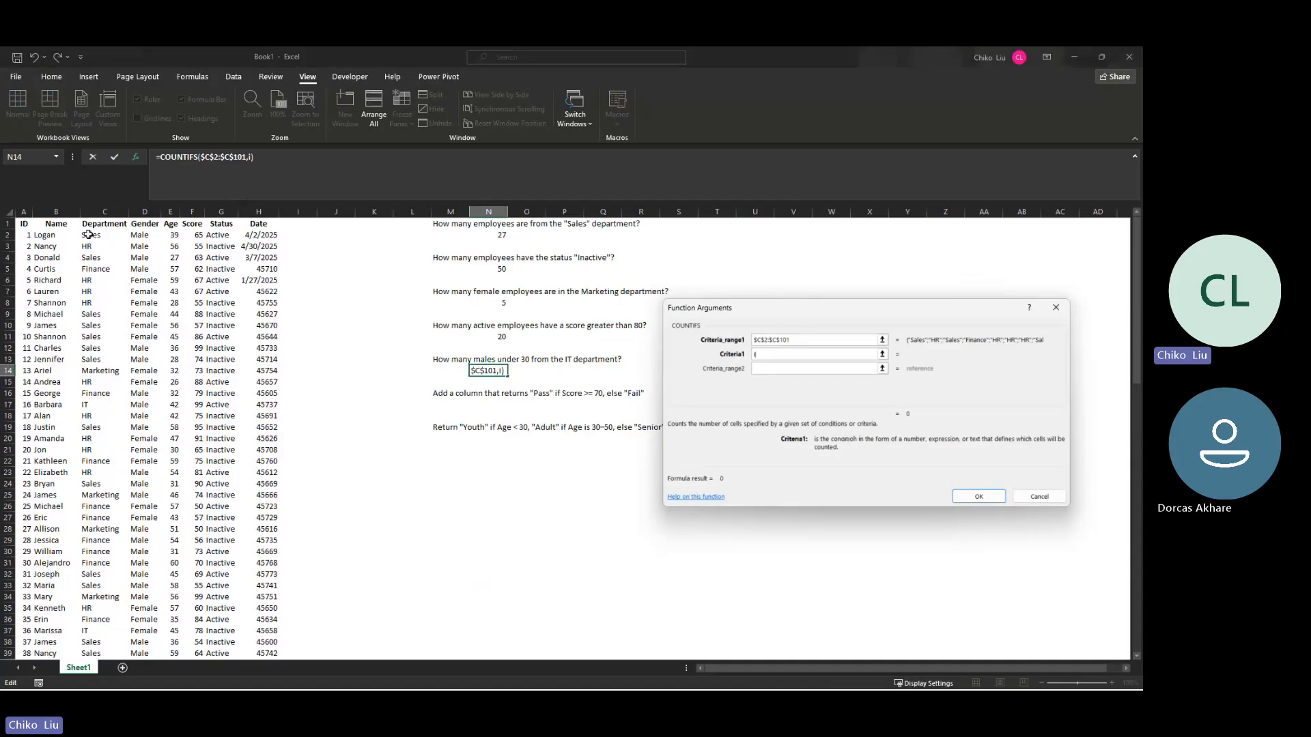
pyautogui.write(',')
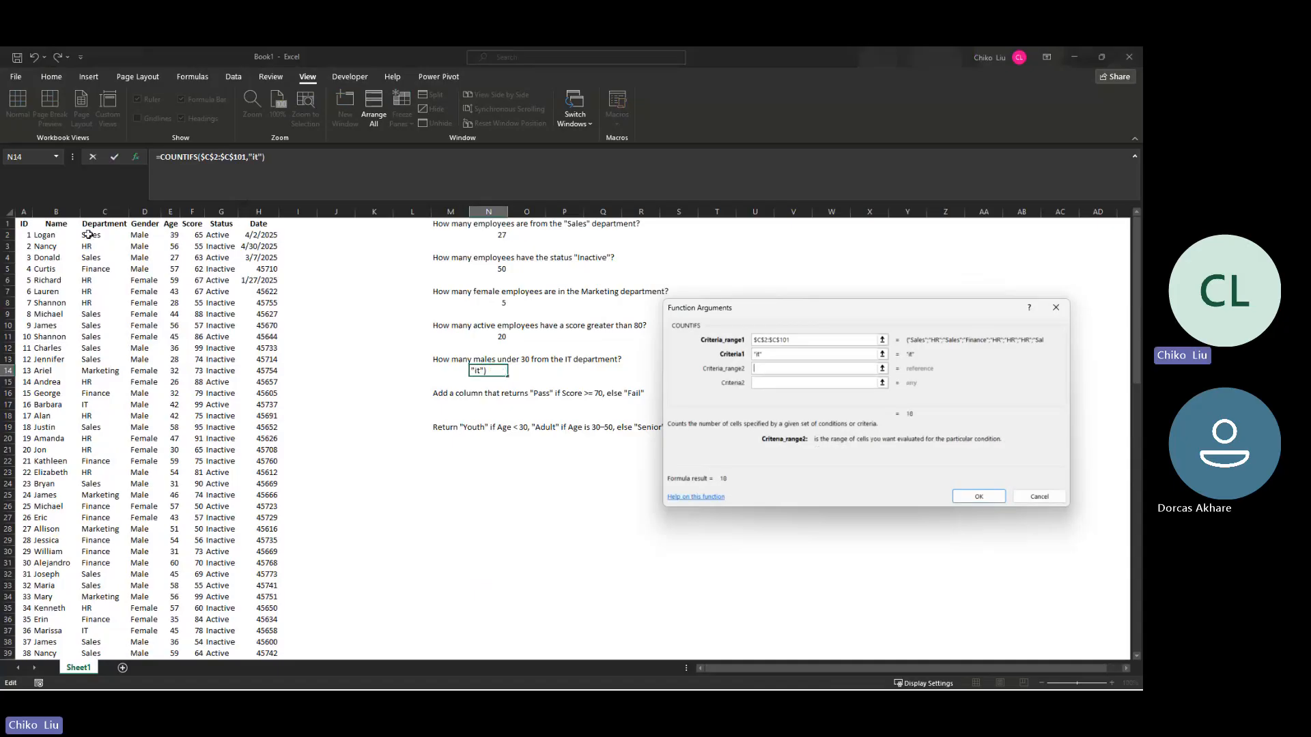
# Step: Add $D$2:$D$101 as the second COUNTIFS criteria range with criterion "male"
pyautogui.click(144, 235)
pyautogui.hotkey('ctrl', 'shift', 'Down')
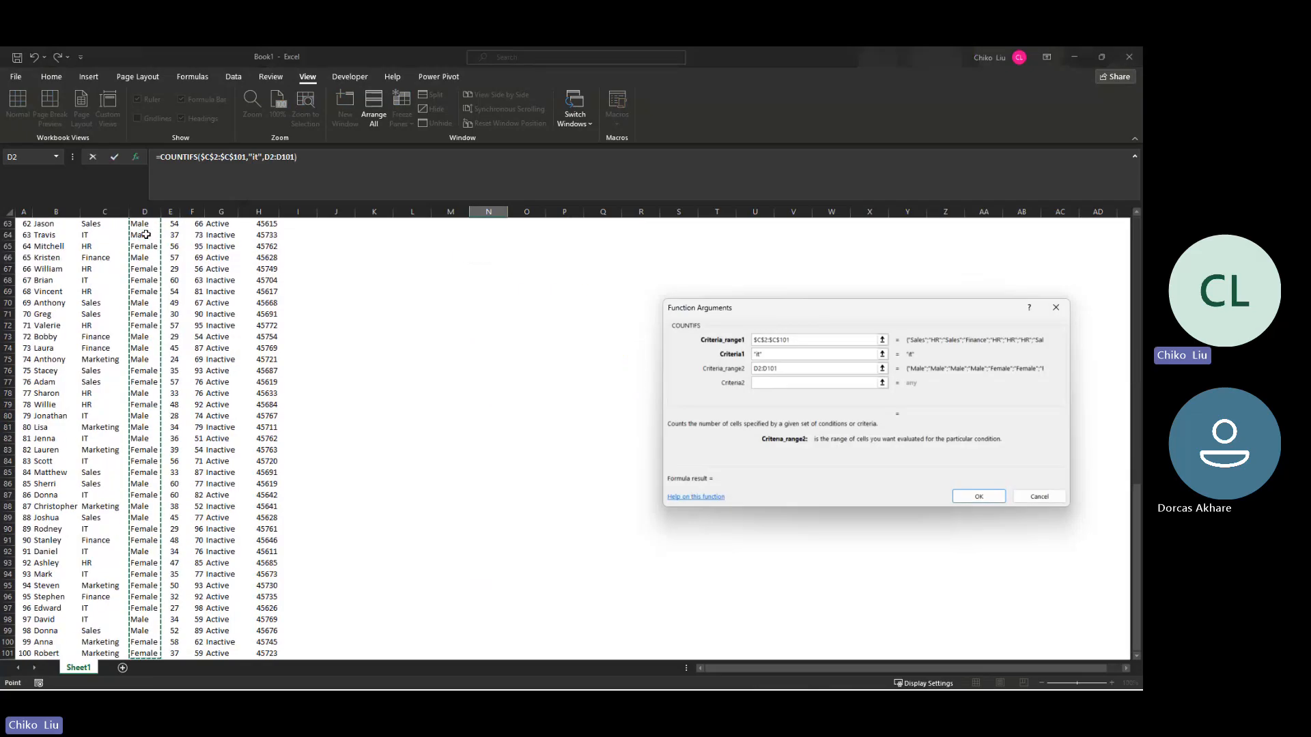
pyautogui.press('F4')
pyautogui.press('Tab')
pyautogui.write('male')
pyautogui.press('Tab')
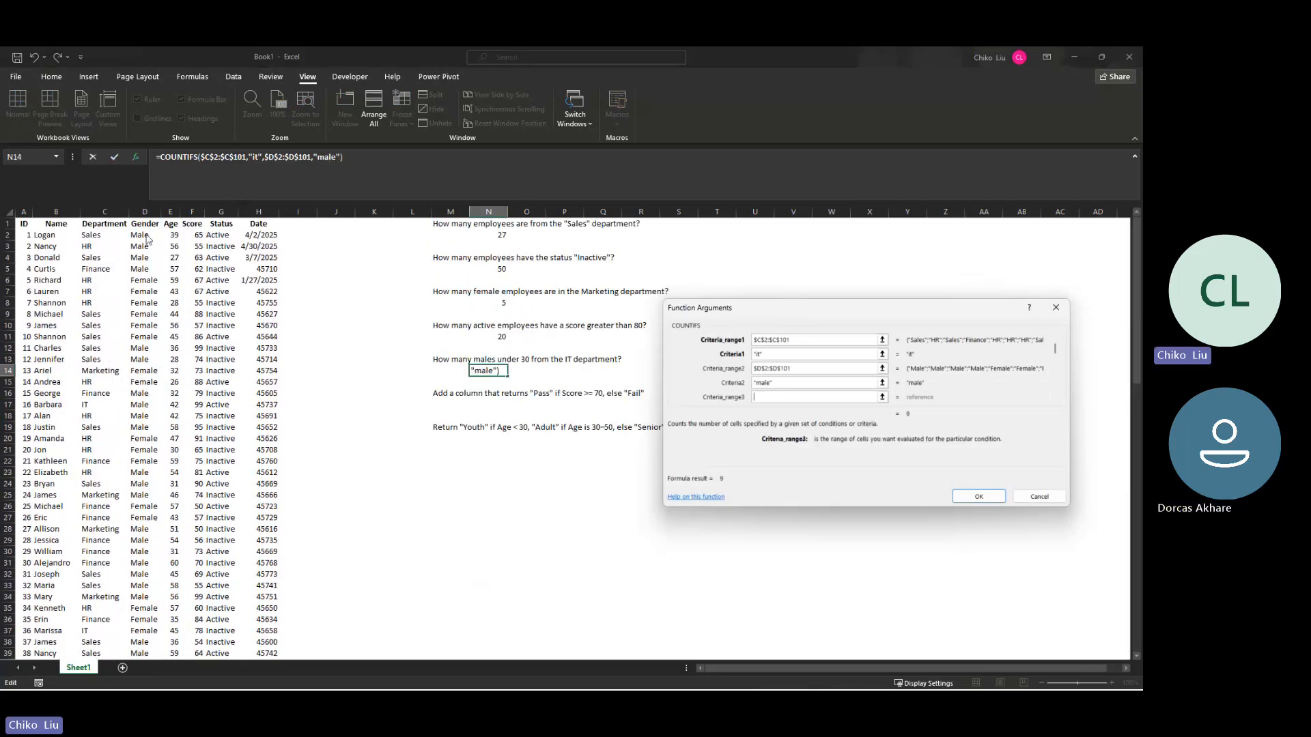
# Step: Add $E$2:$E$101 as the third criteria range with criterion "<30" and complete the COUNTIFS formula in N14
pyautogui.click(164, 235)
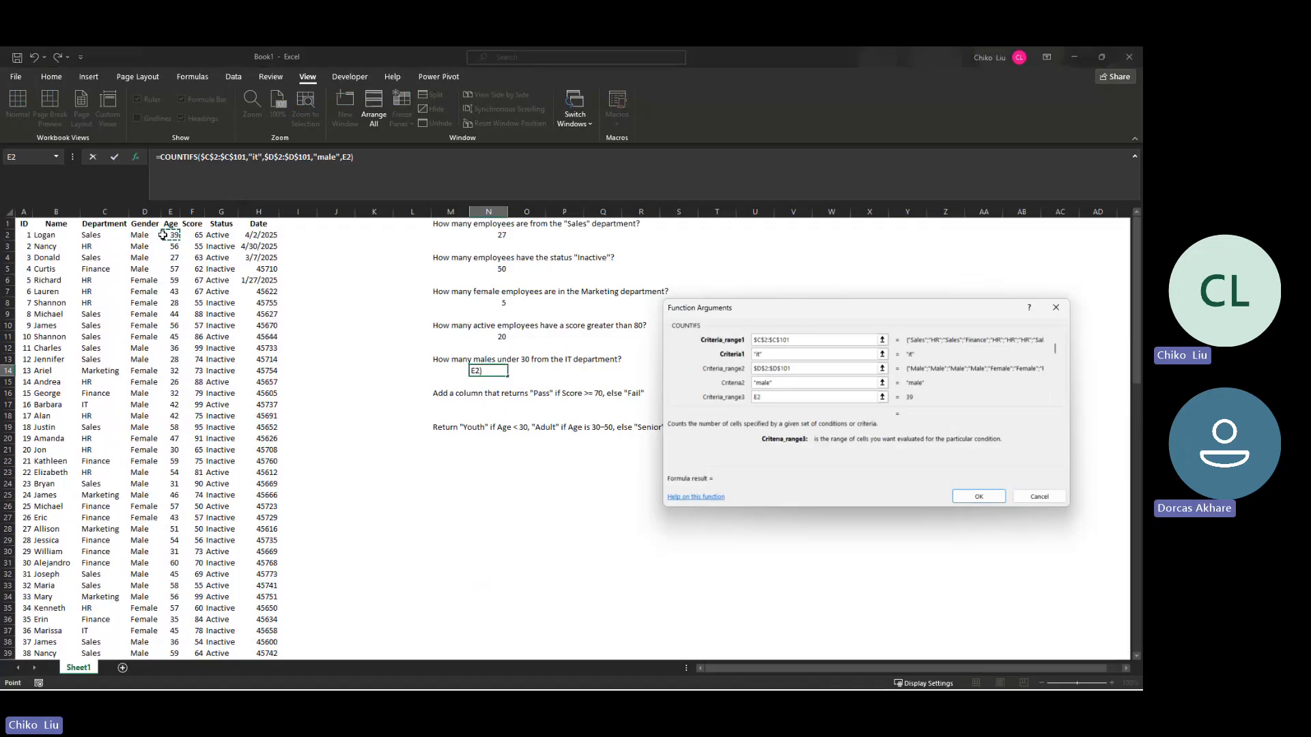
pyautogui.hotkey('ctrl', 'shift', 'Down')
pyautogui.press('F4')
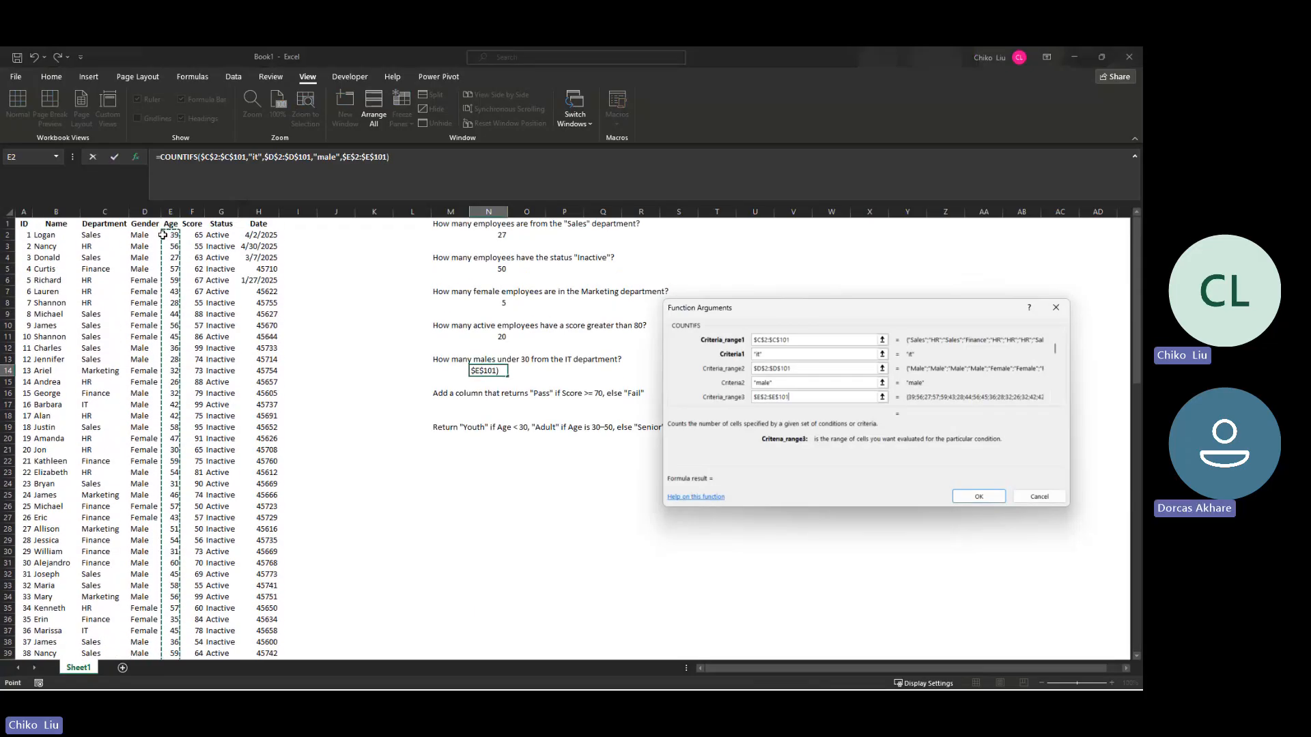
pyautogui.press('Tab')
pyautogui.write('<30')
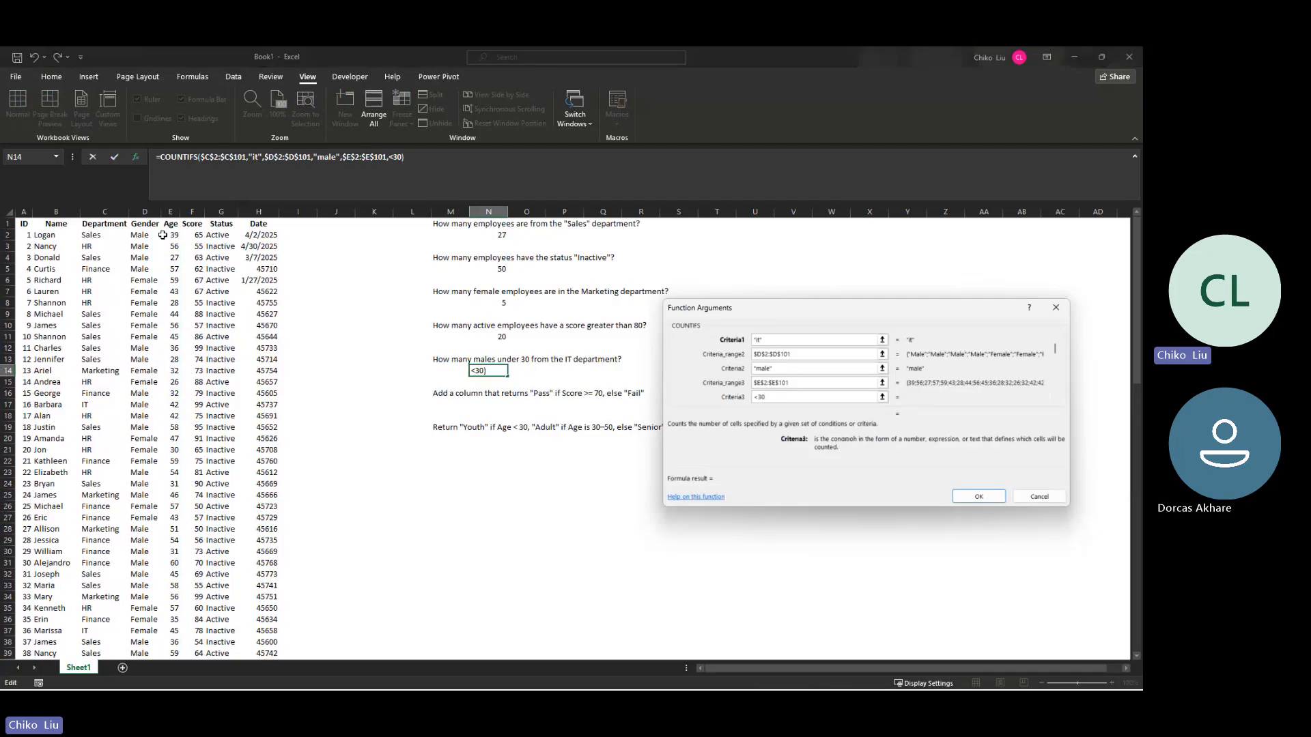
pyautogui.press('Return')
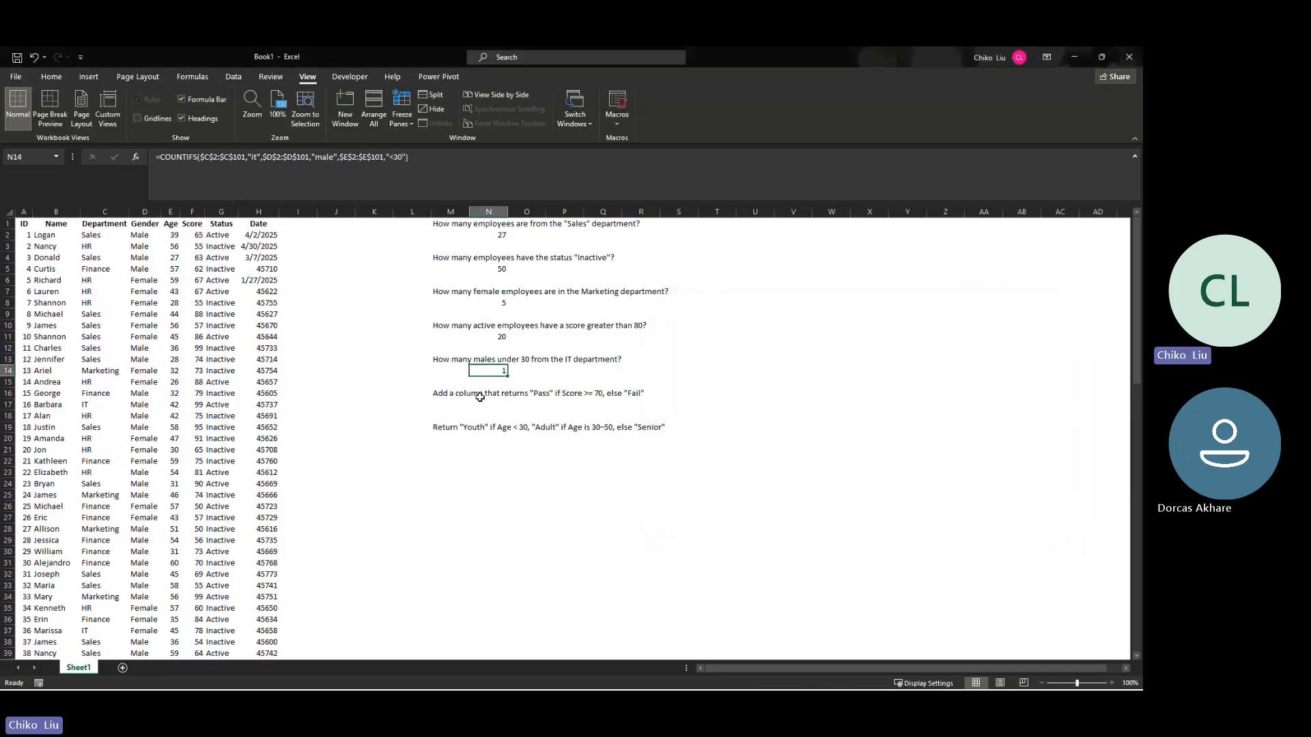
# Step: Add a new column header "Comment" in cell I1 for the pass/fail question
pyautogui.click(604, 404)
pyautogui.click(297, 225)
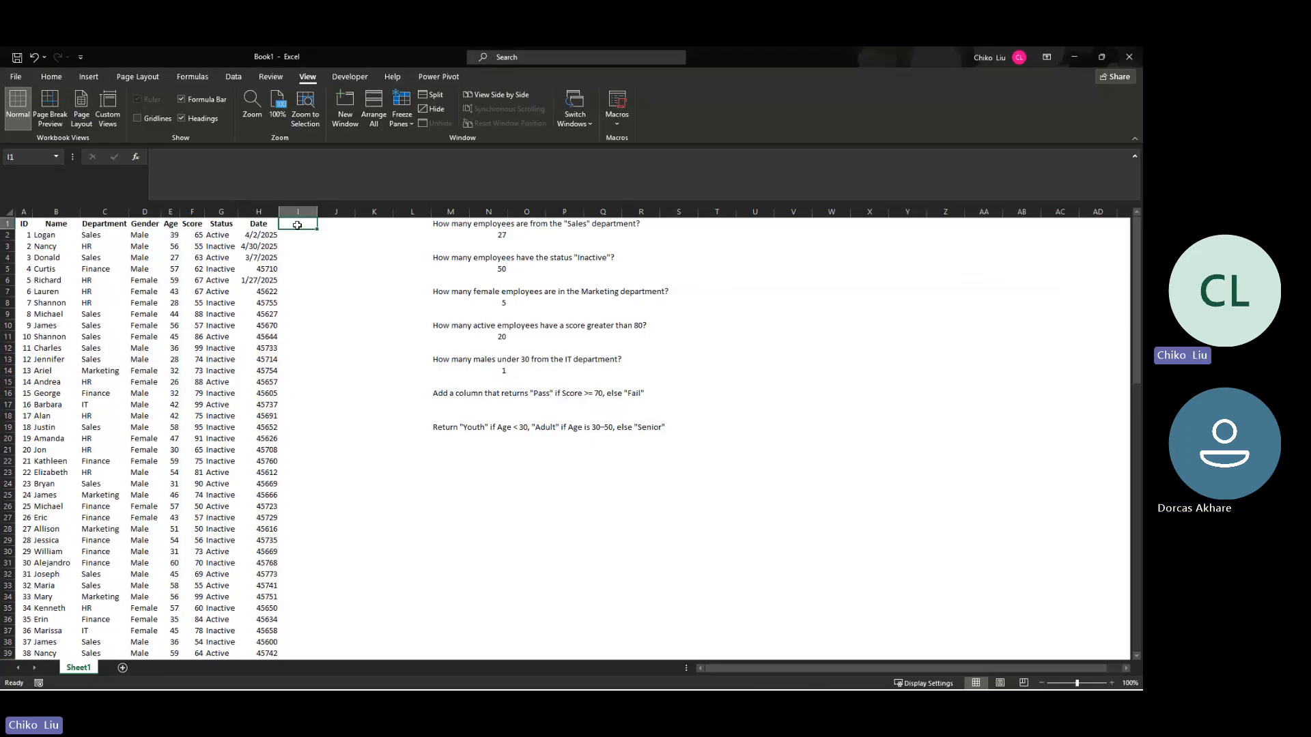
pyautogui.write('G')
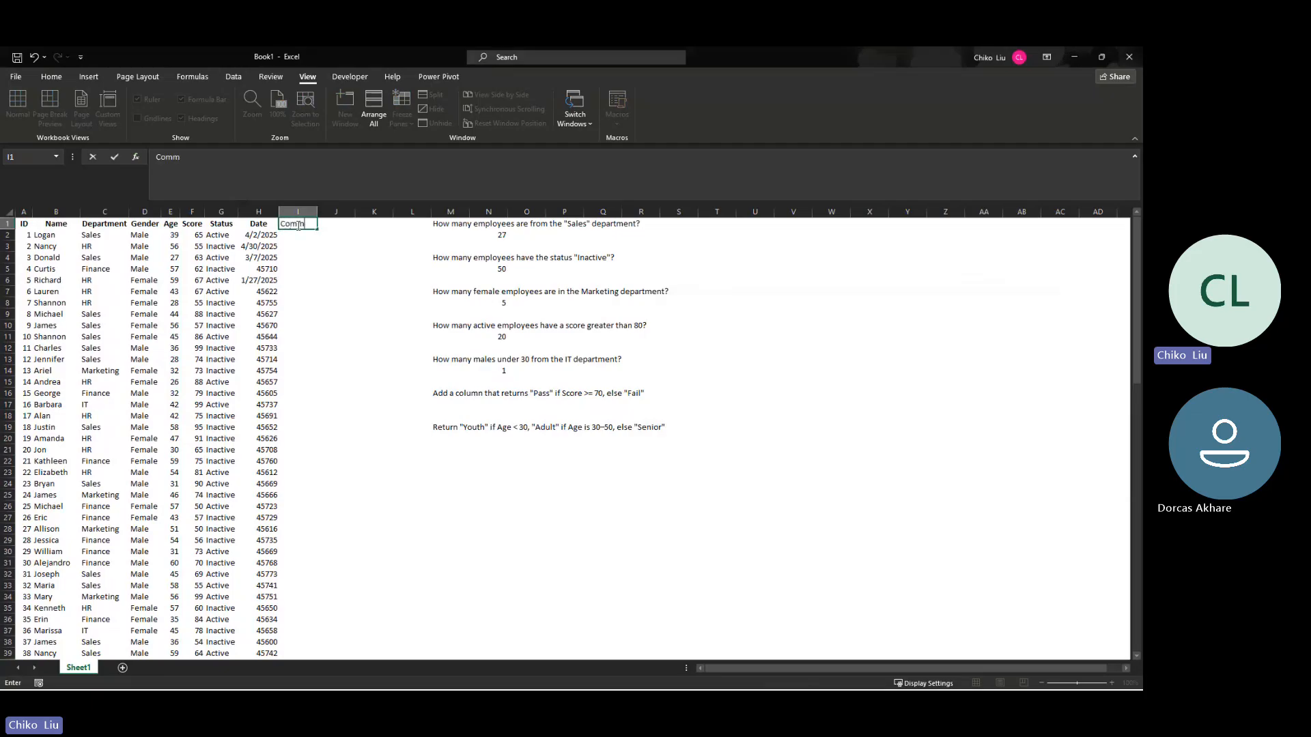
pyautogui.write('omment')
pyautogui.press('Return')
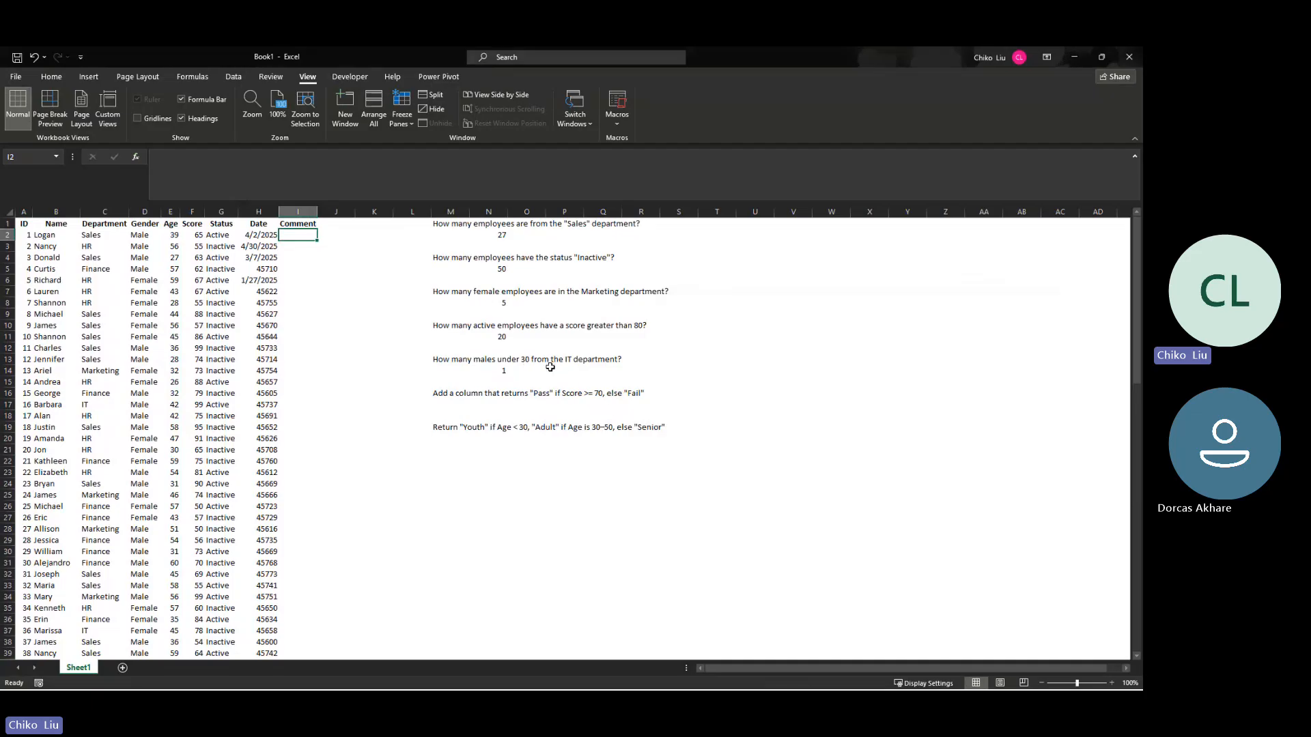
# Step: Review the pass/fail question's condition and highlight the Score column it depends on
pyautogui.click(559, 394)
pyautogui.click(607, 394)
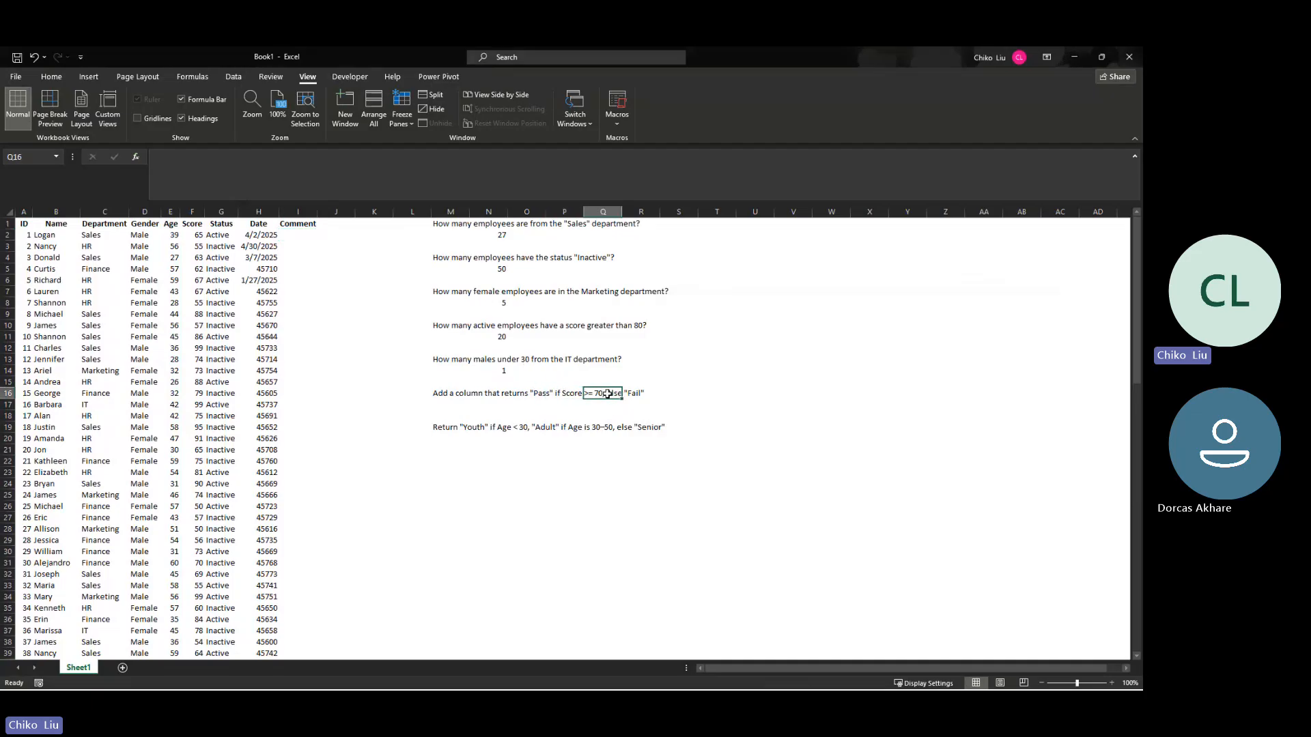
pyautogui.click(193, 212)
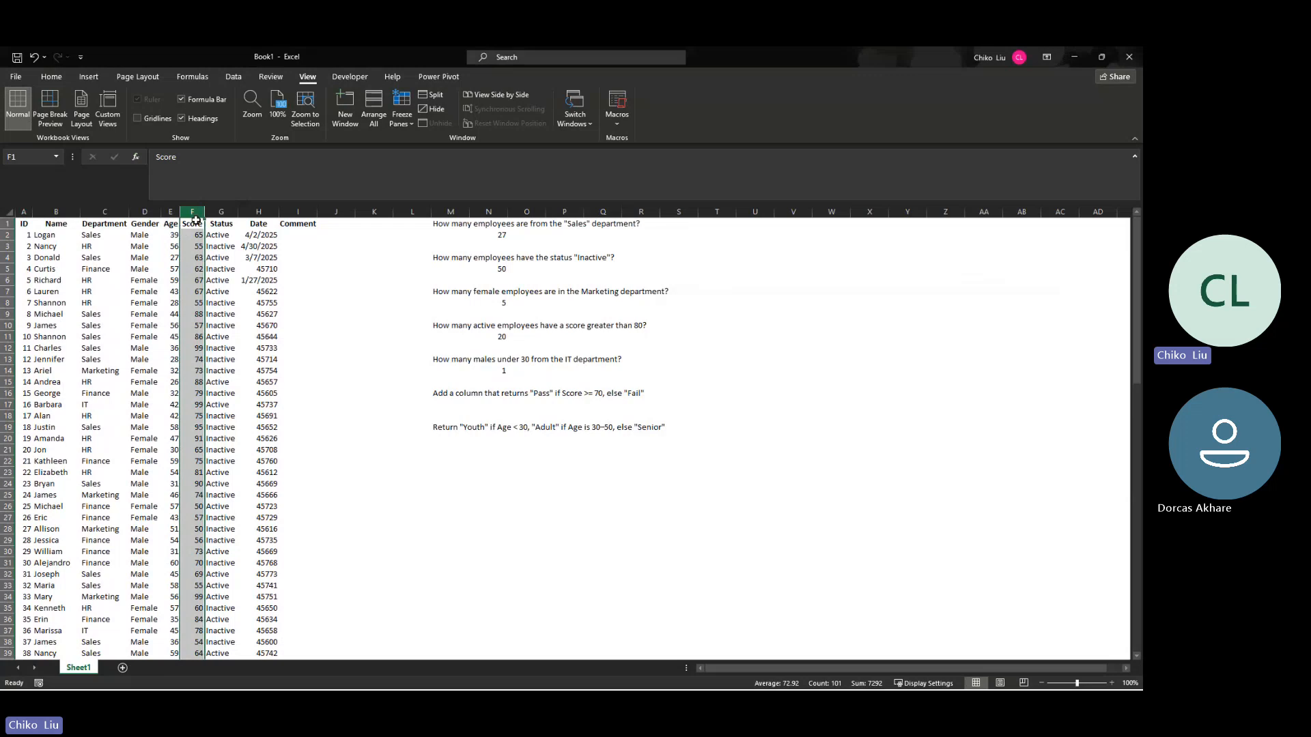
# Step: Start an IF function in cell I2 with the logical test $F2>=70
pyautogui.click(294, 235)
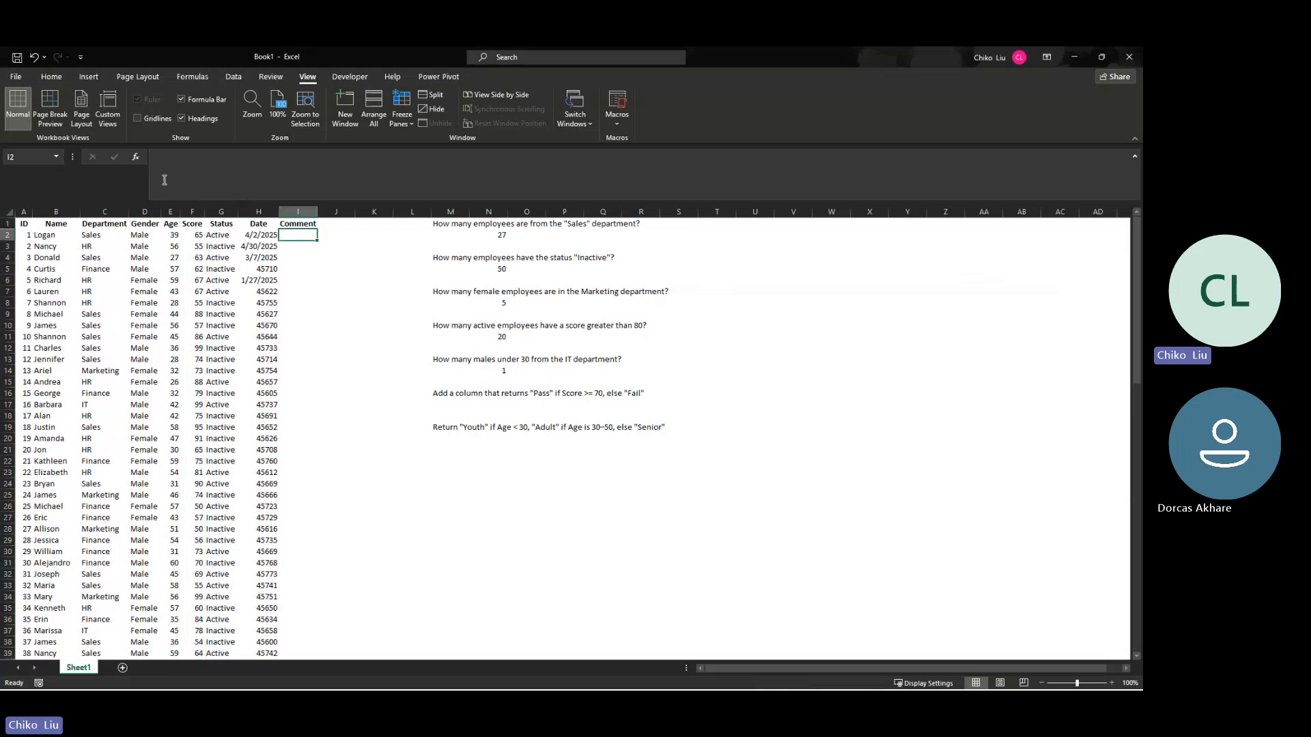
pyautogui.click(136, 157)
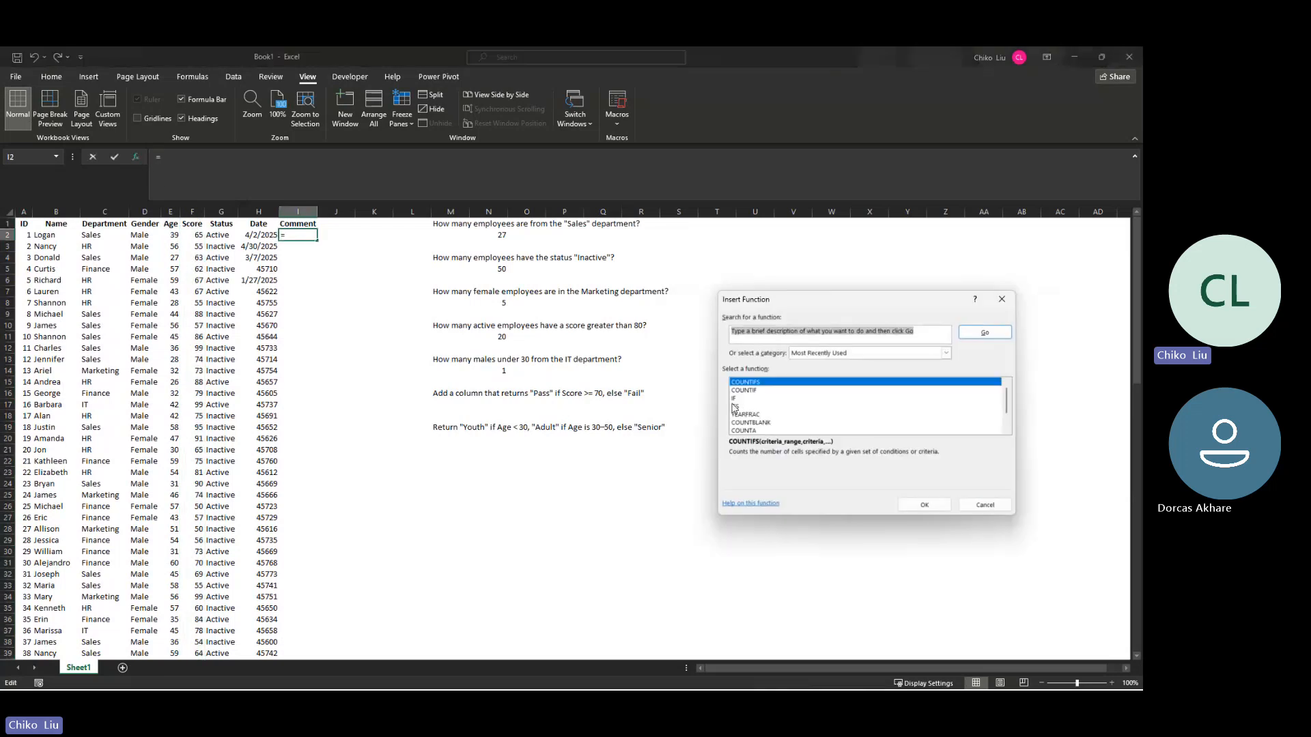
pyautogui.click(737, 398)
pyautogui.click(924, 504)
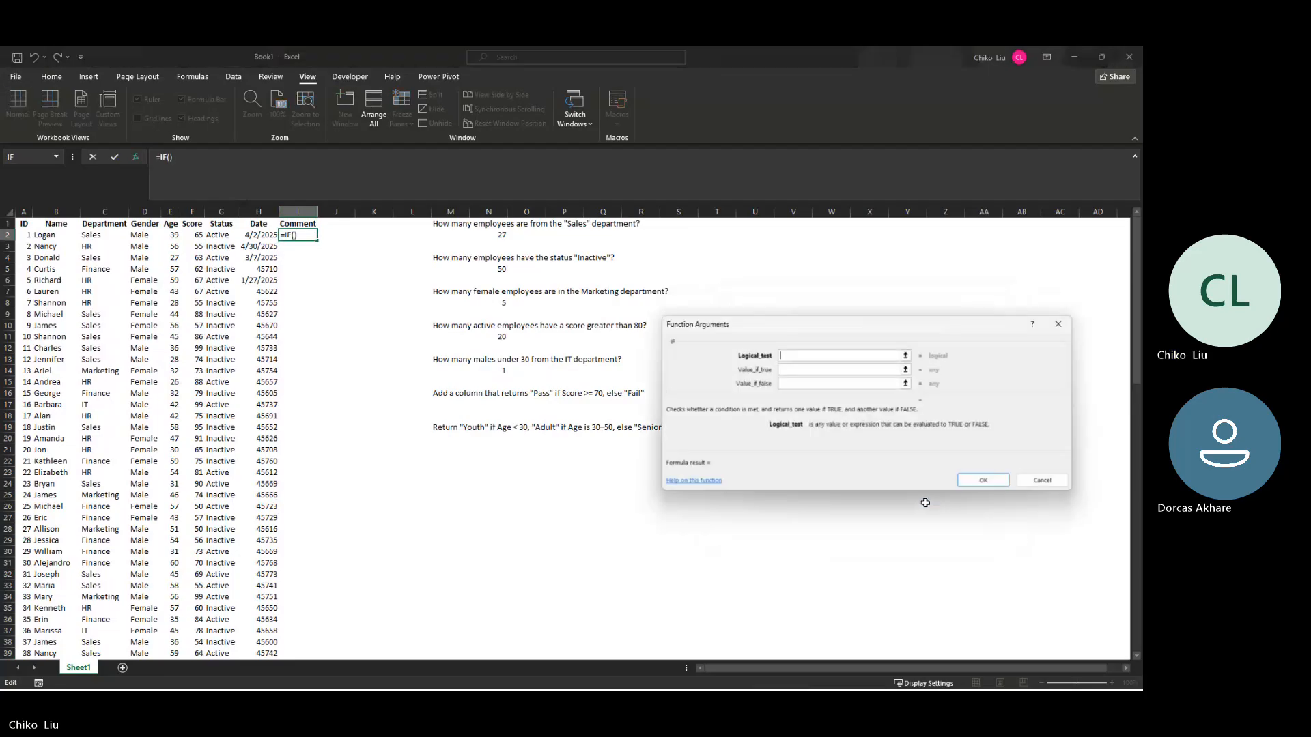
pyautogui.click(200, 235)
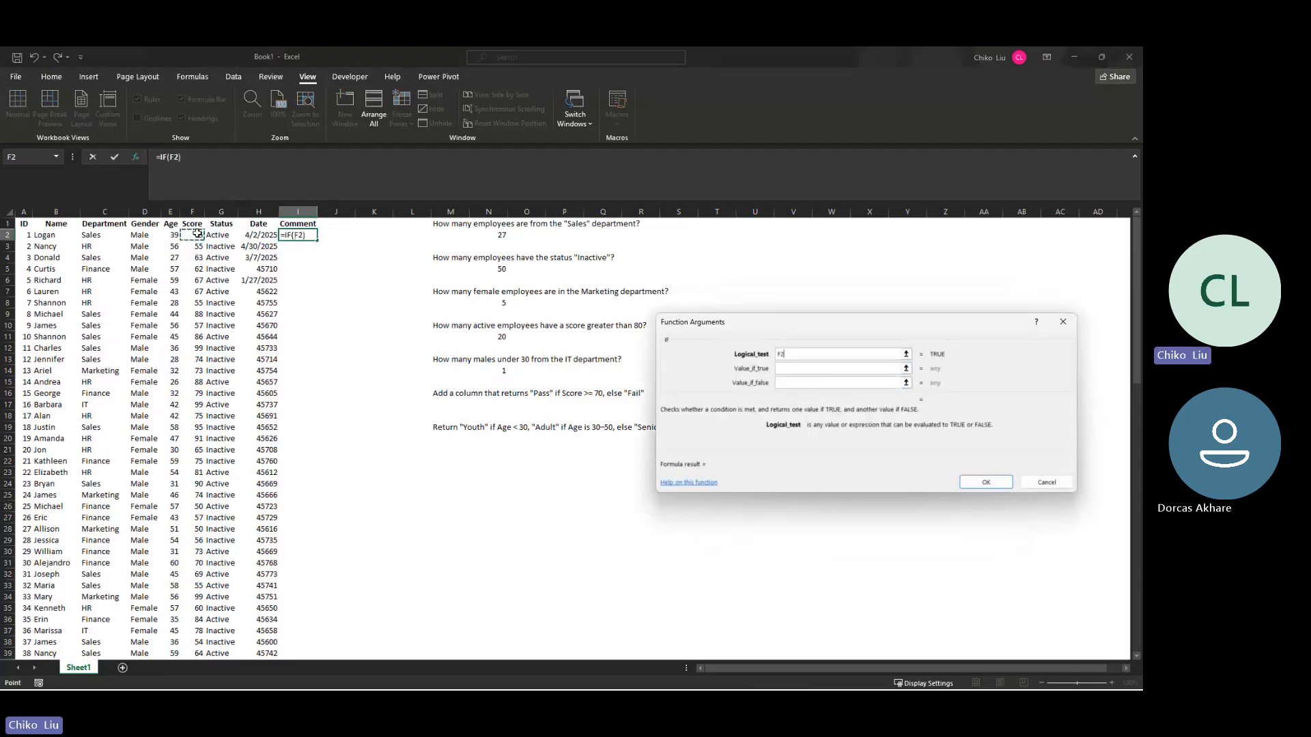
pyautogui.press('F4')
pyautogui.press('F4')
pyautogui.press('F4')
pyautogui.write('>=70')
pyautogui.press('Tab')
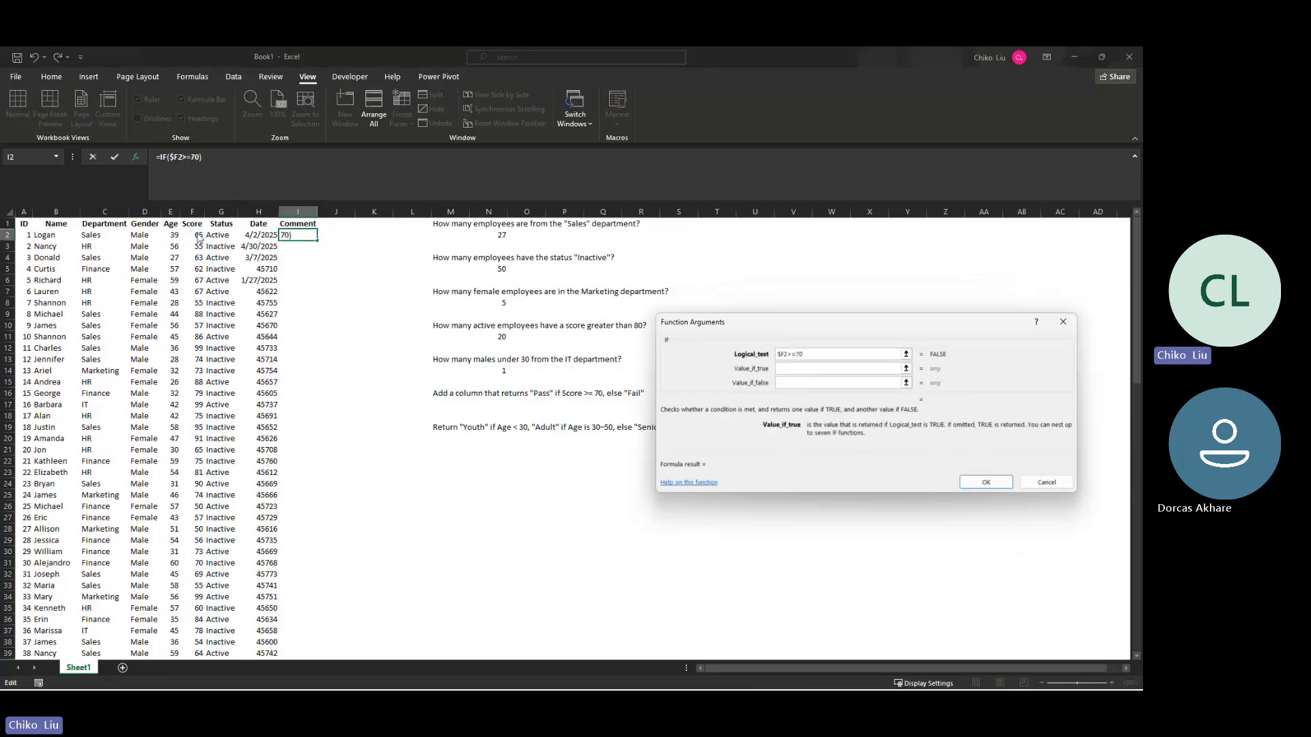
# Step: Complete the IF formula with "pass" if true and "fail" if false, and fill it down the Comment column
pyautogui.write('"pass"')
pyautogui.press('Tab')
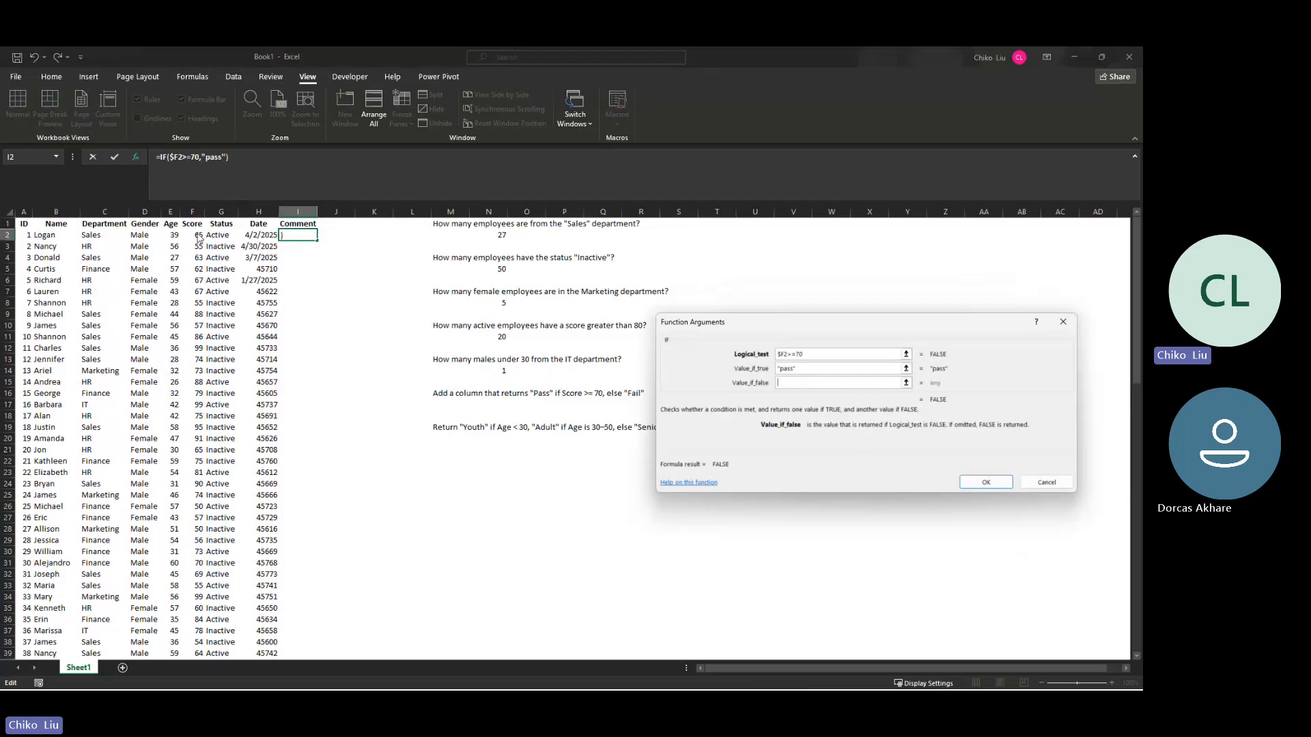
pyautogui.write('"fail"')
pyautogui.press('Return')
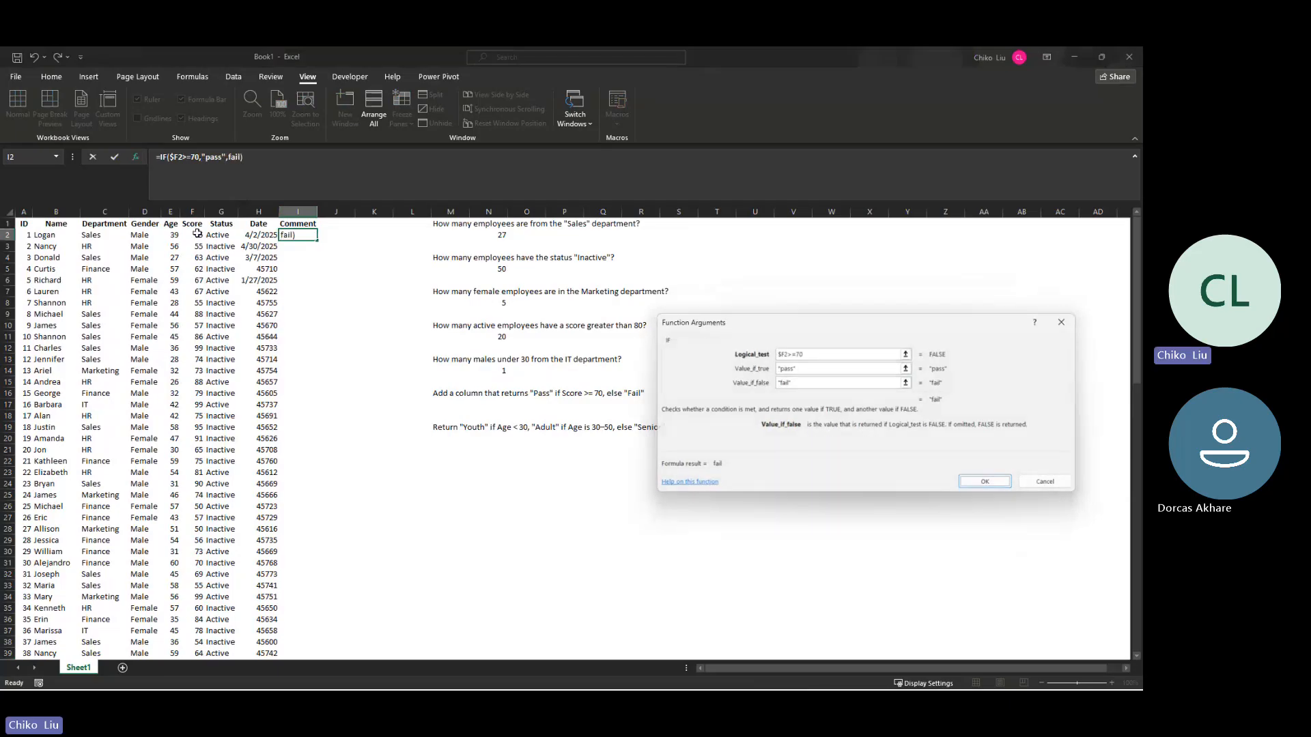
pyautogui.doubleClick(319, 242)
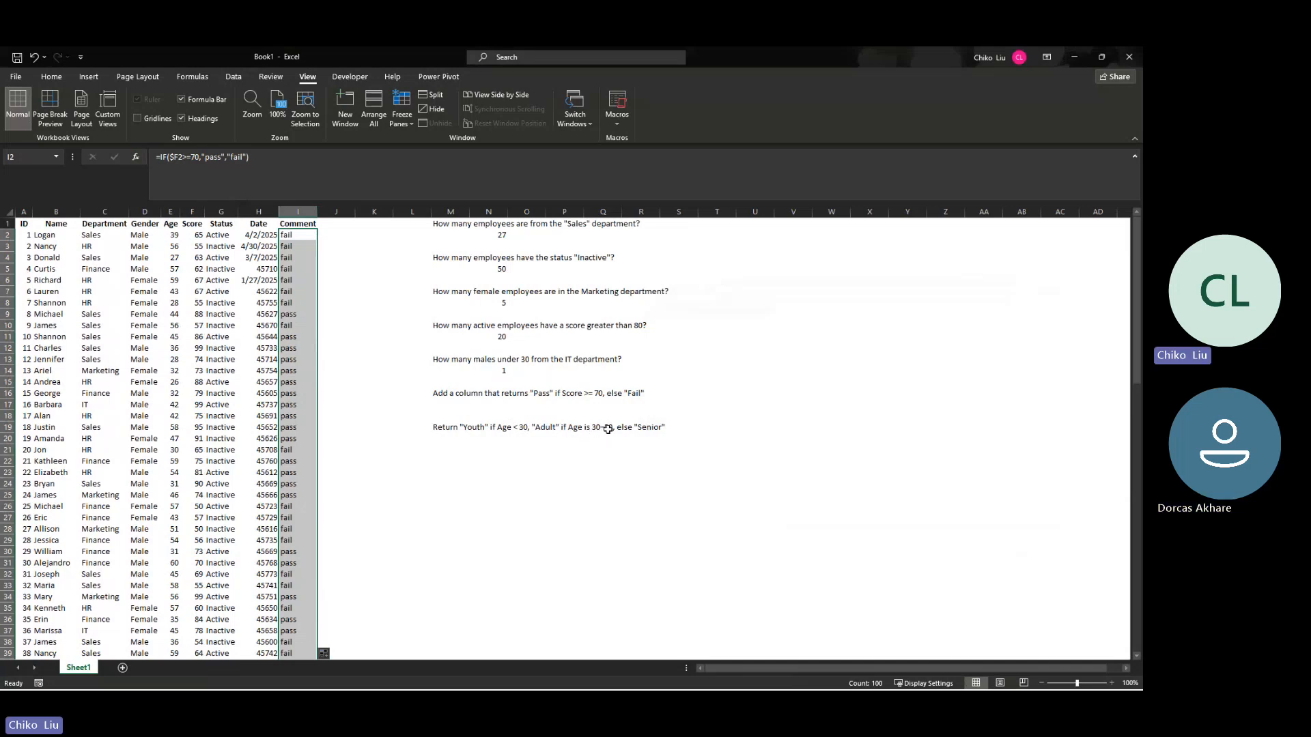
# Step: Add the header "Age Category" in cell J1 and fit column J's width to it
pyautogui.click(345, 224)
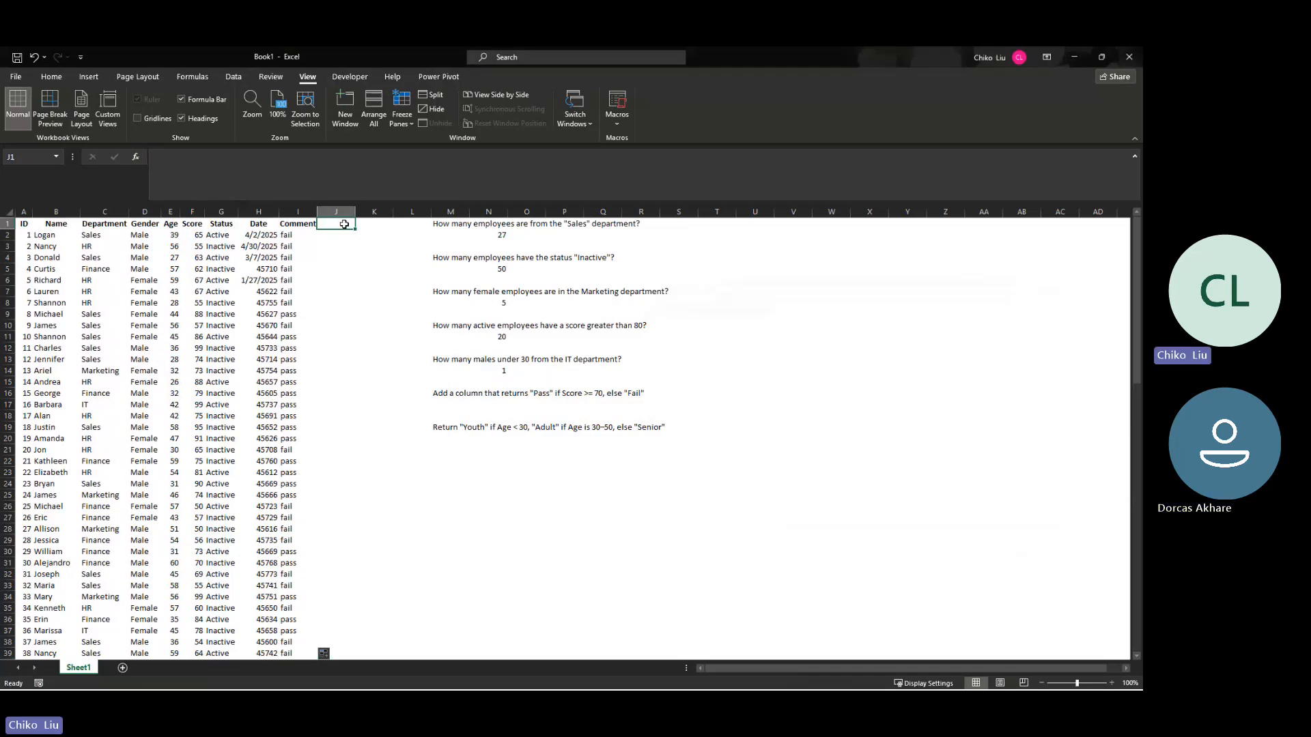
pyautogui.write('A')
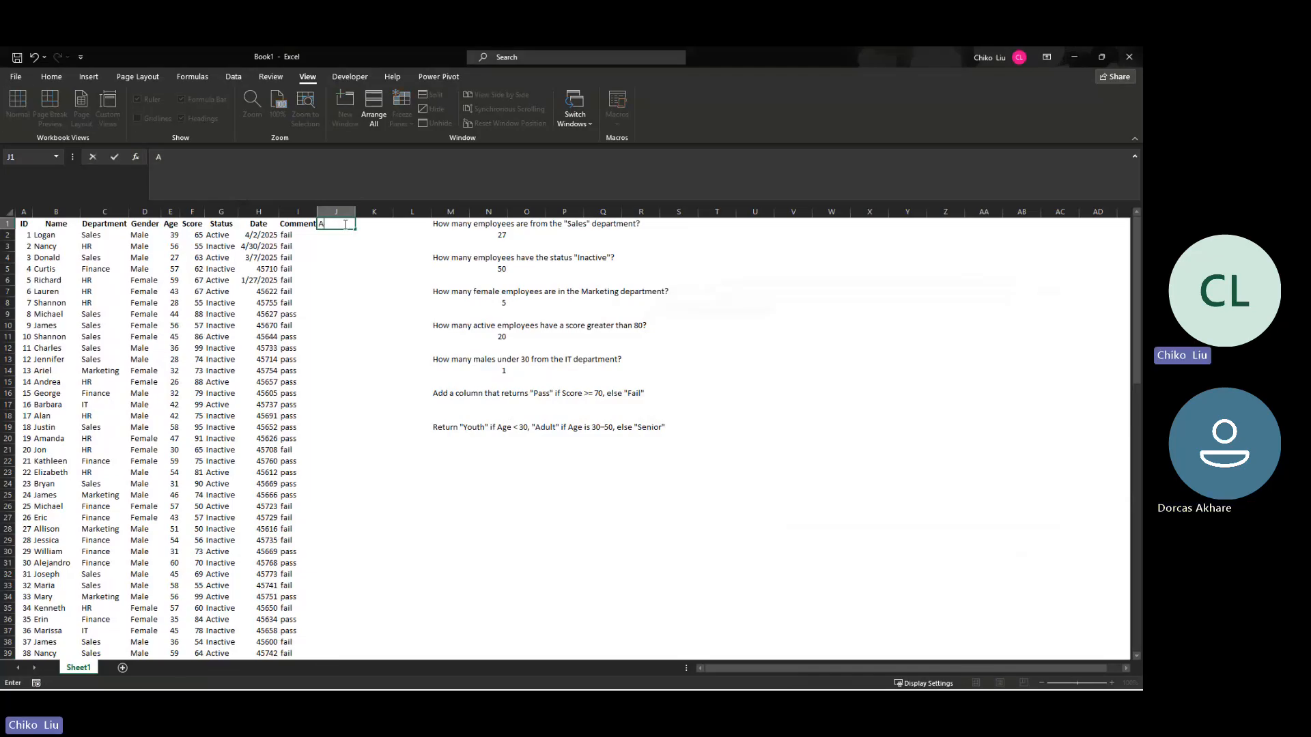
pyautogui.write('ge Category')
pyautogui.press('Return')
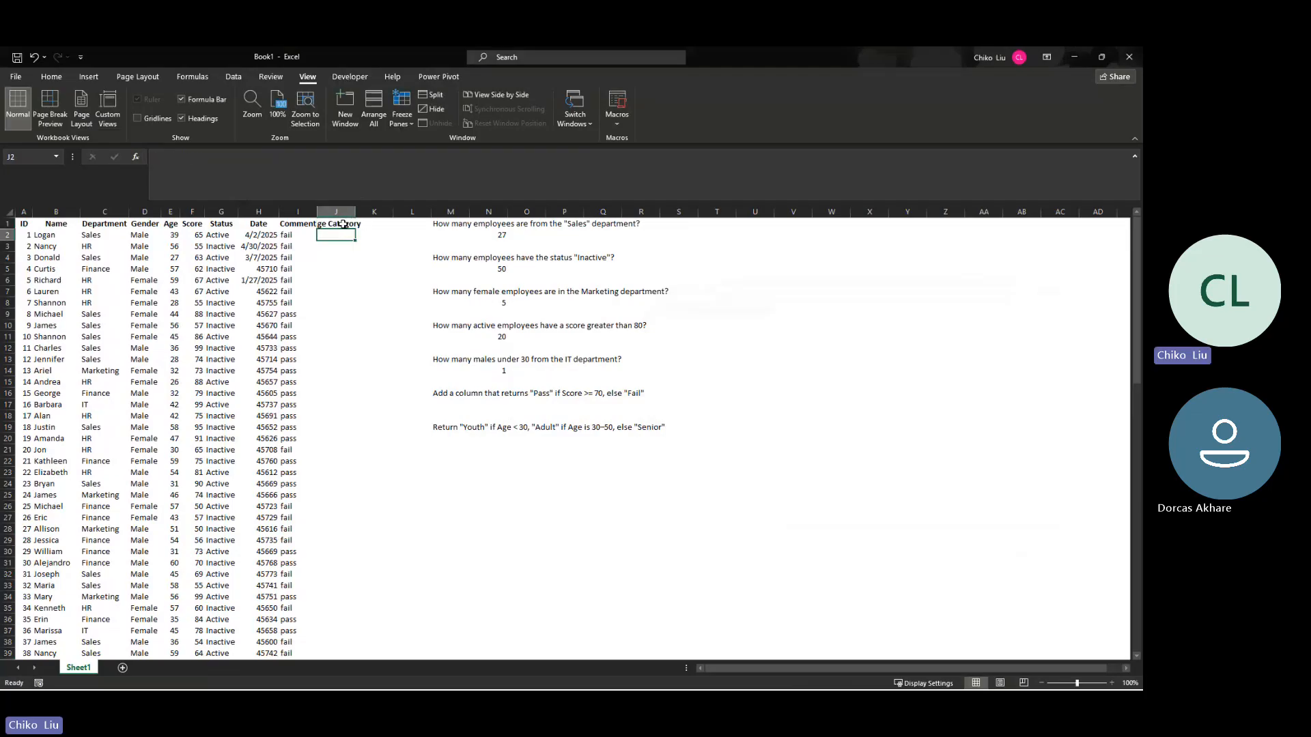
pyautogui.doubleClick(355, 212)
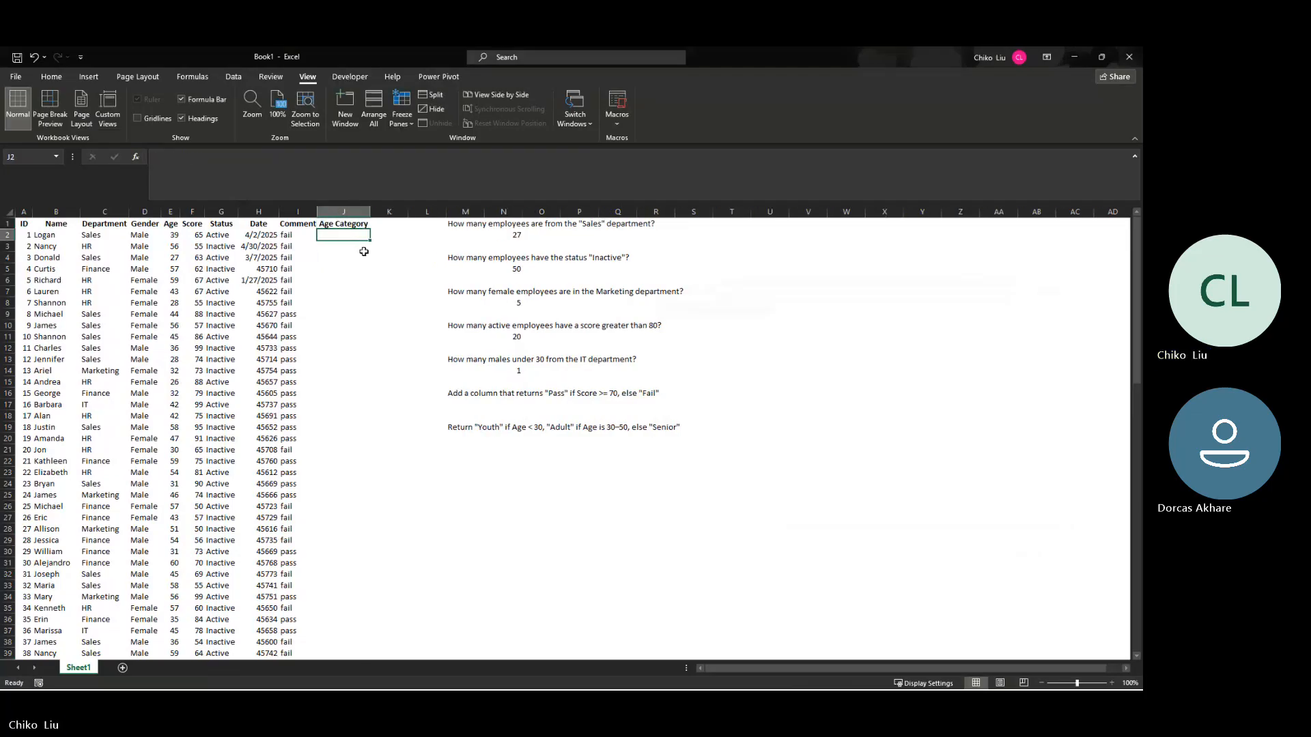
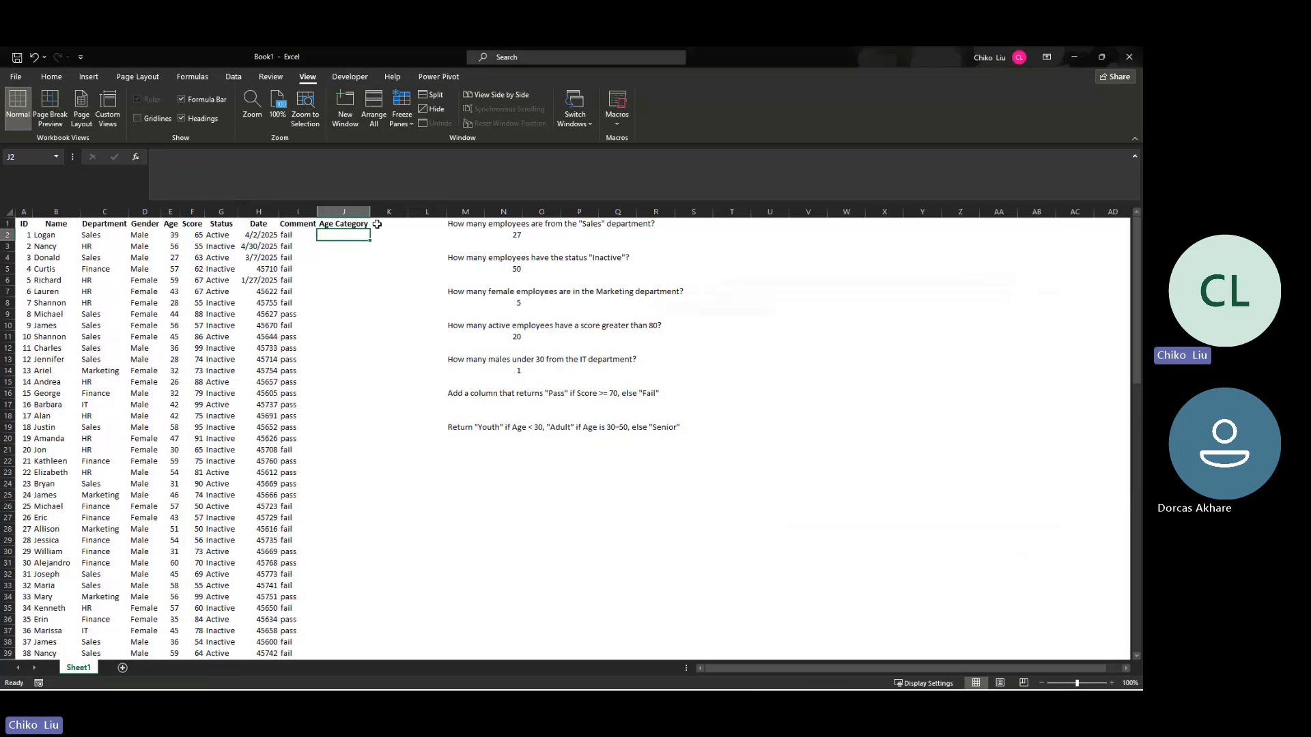
# Step: Start an IFS function in cell J2 that returns "Adult" when E2<30
pyautogui.click(138, 162)
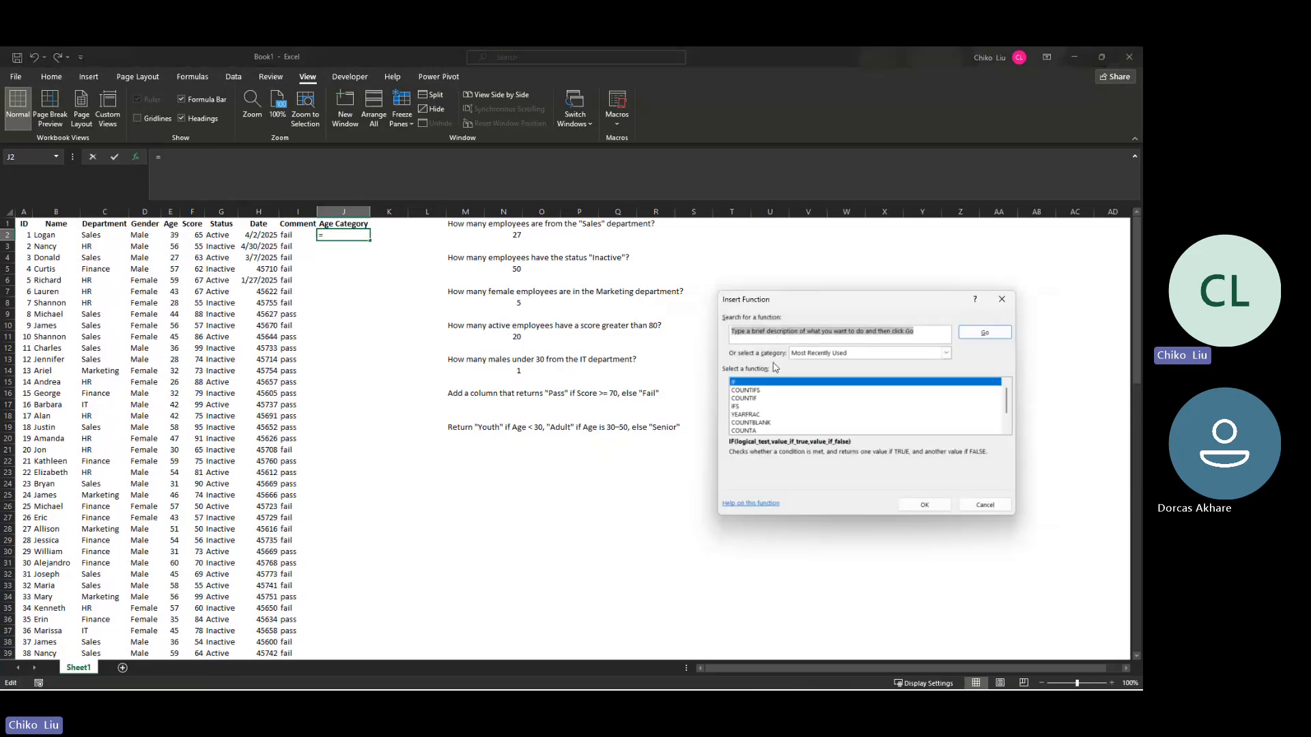
pyautogui.click(751, 406)
pyautogui.click(909, 507)
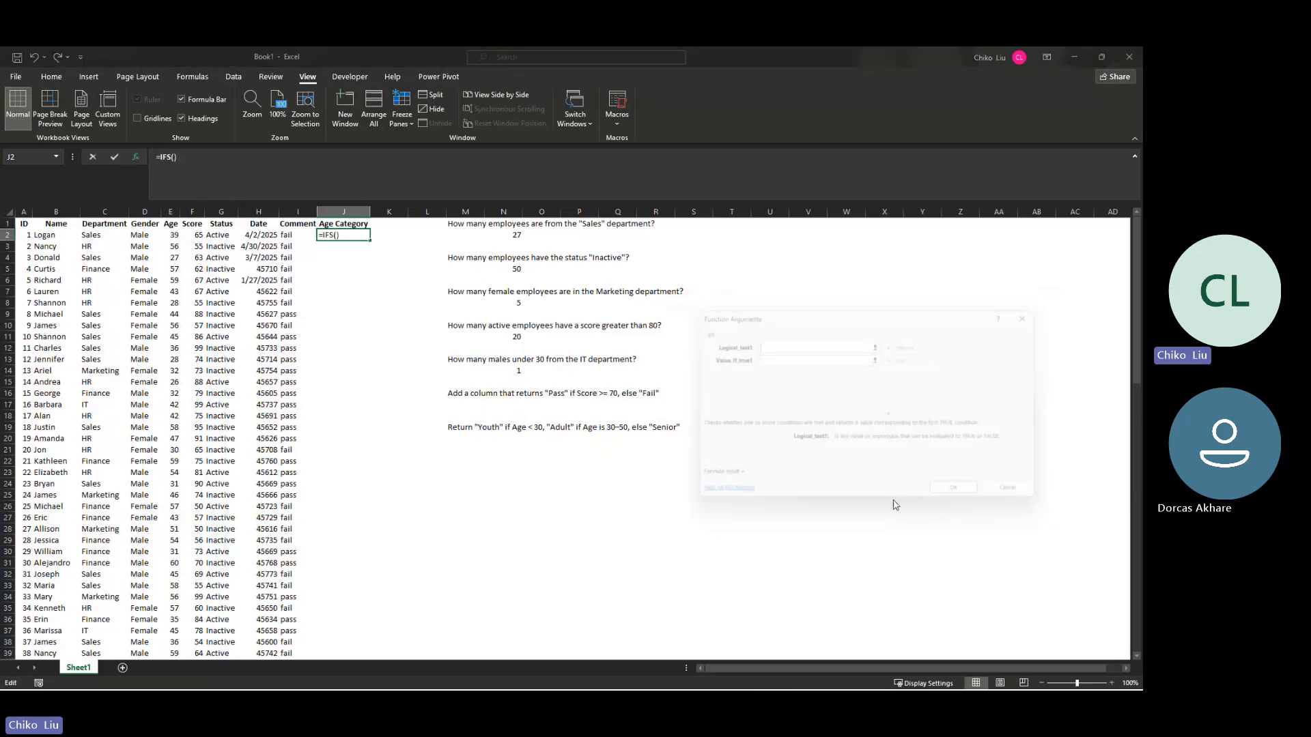
pyautogui.click(174, 234)
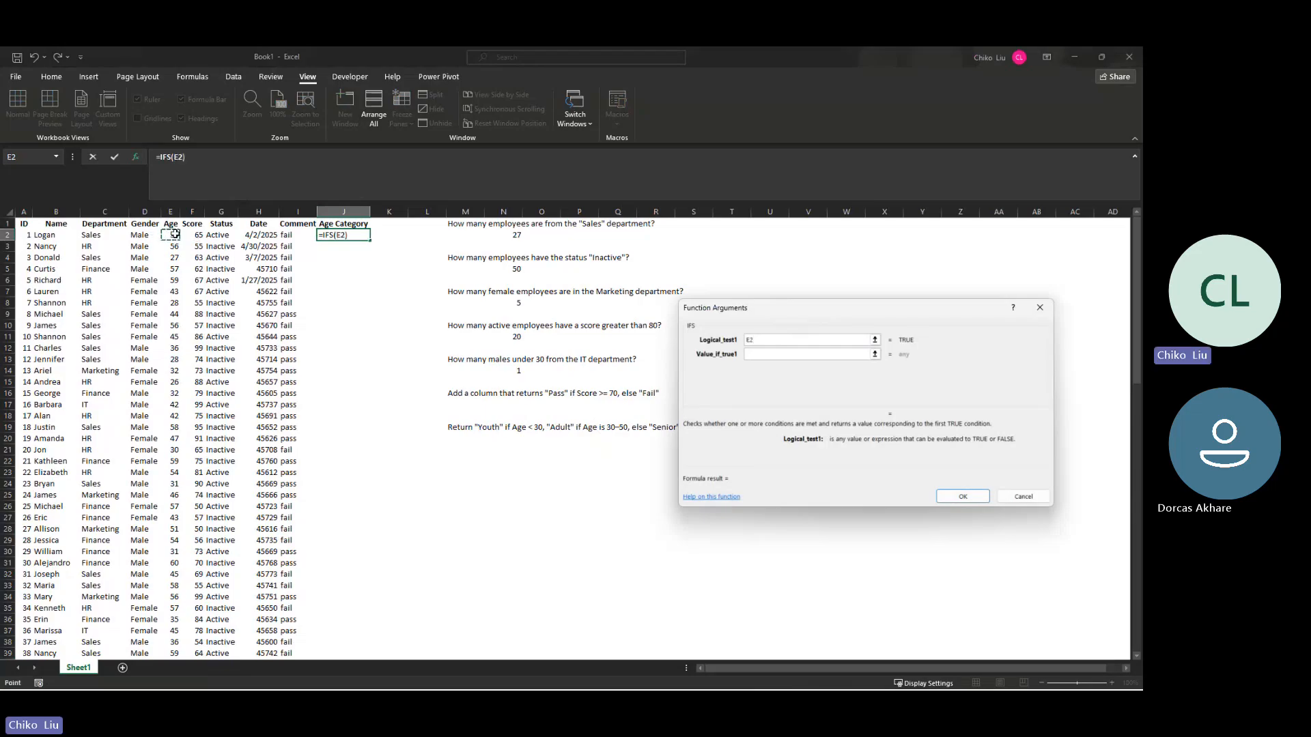
pyautogui.write('<30')
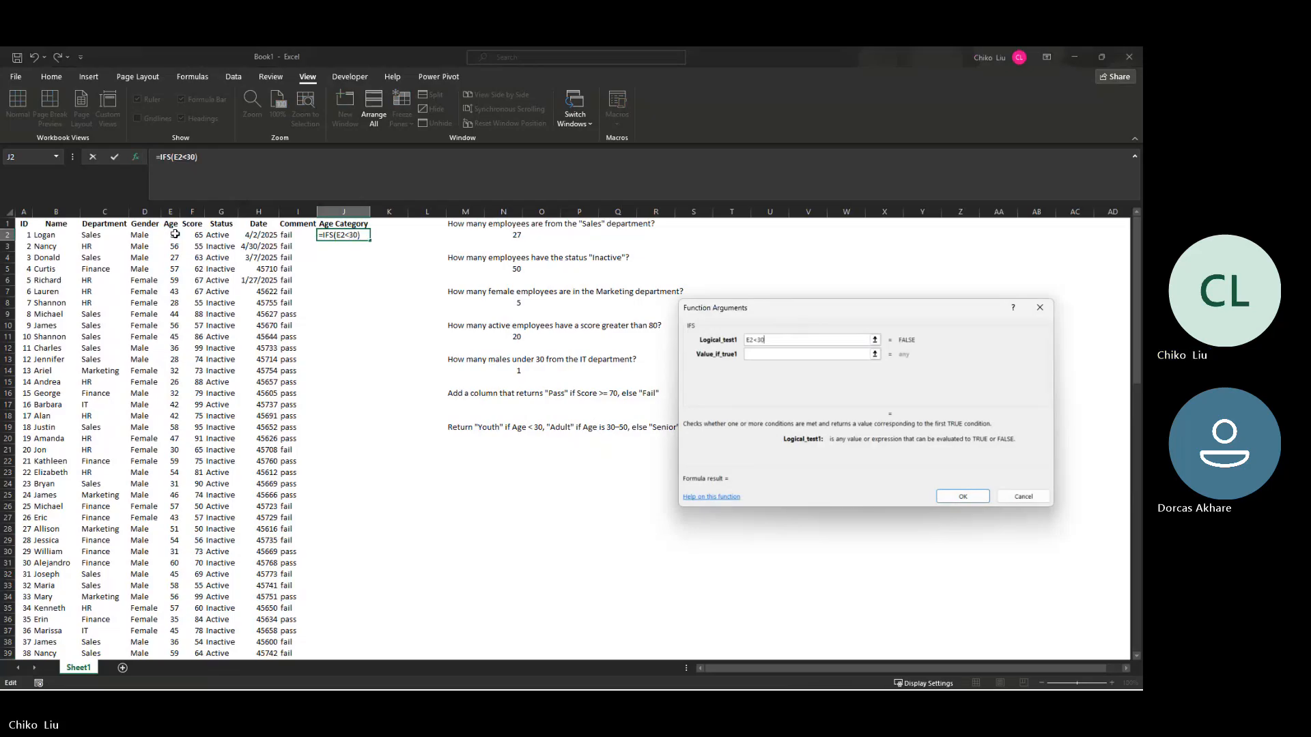
pyautogui.press('Tab')
pyautogui.write('Ad')
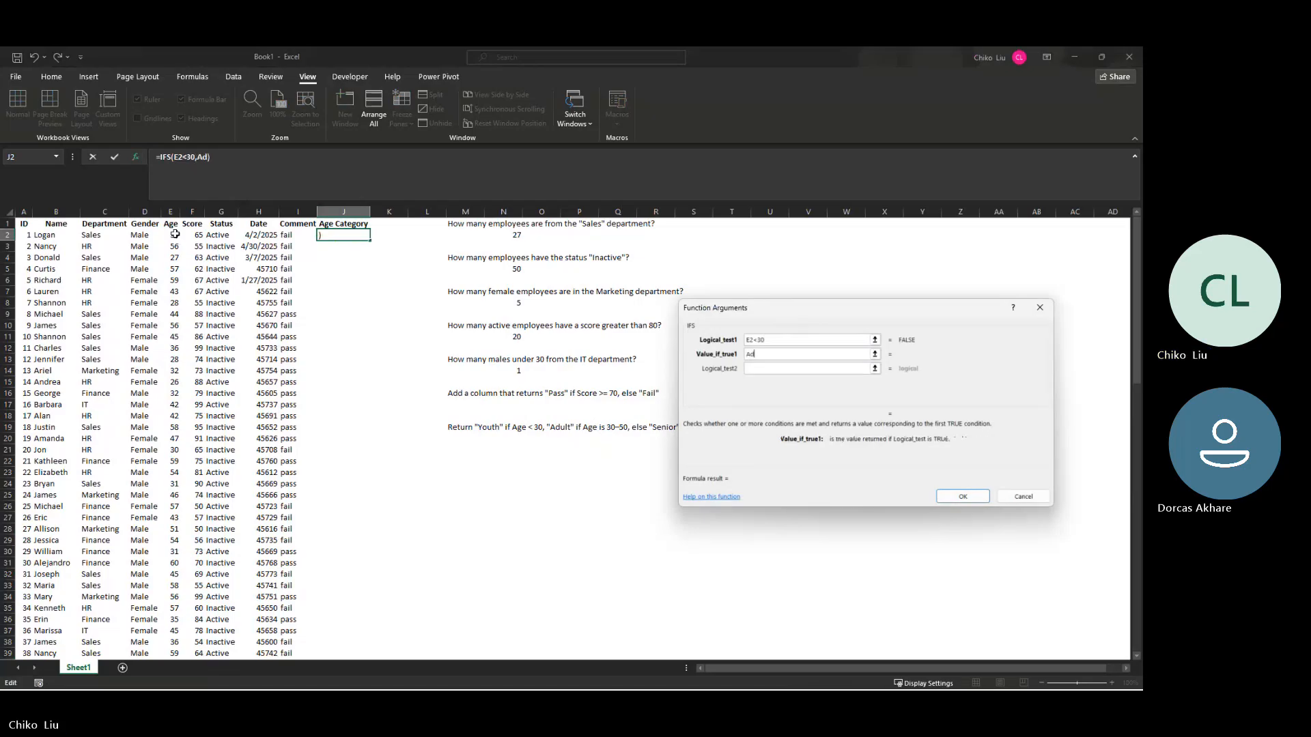
pyautogui.write('ul')
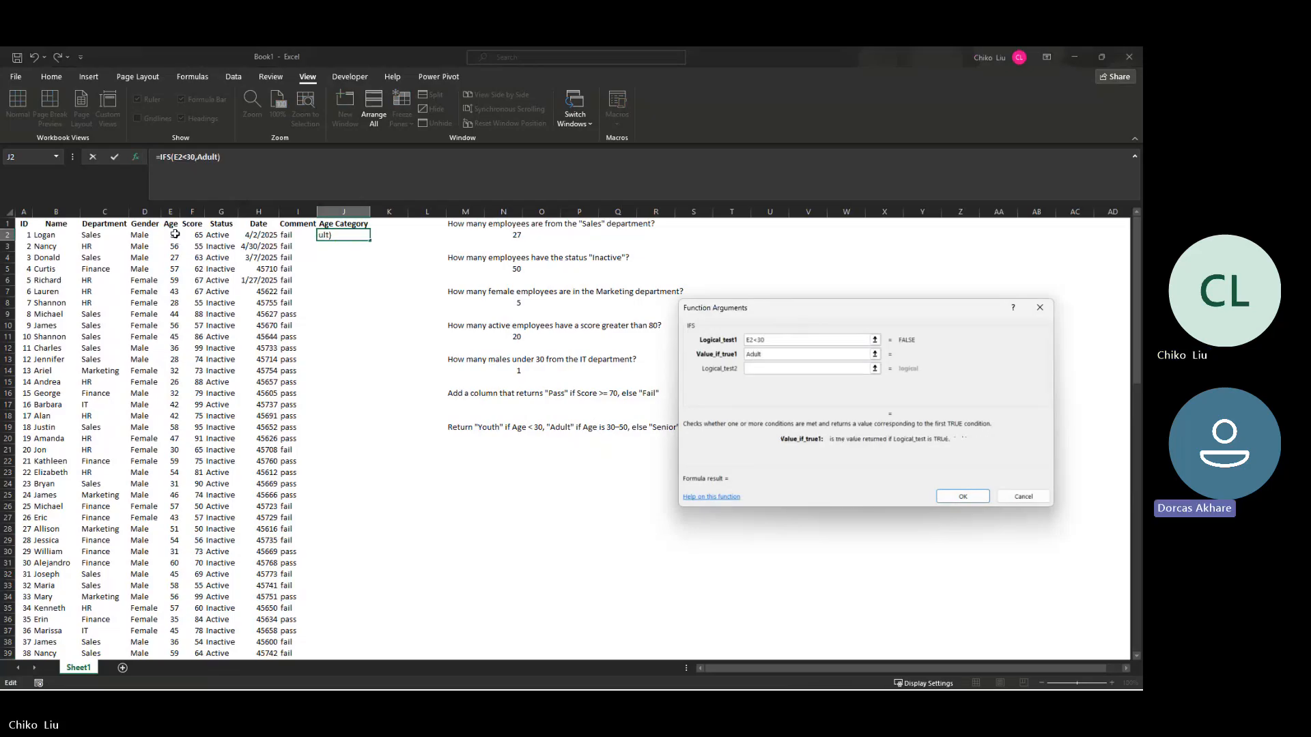
pyautogui.write('t')
pyautogui.press('Tab')
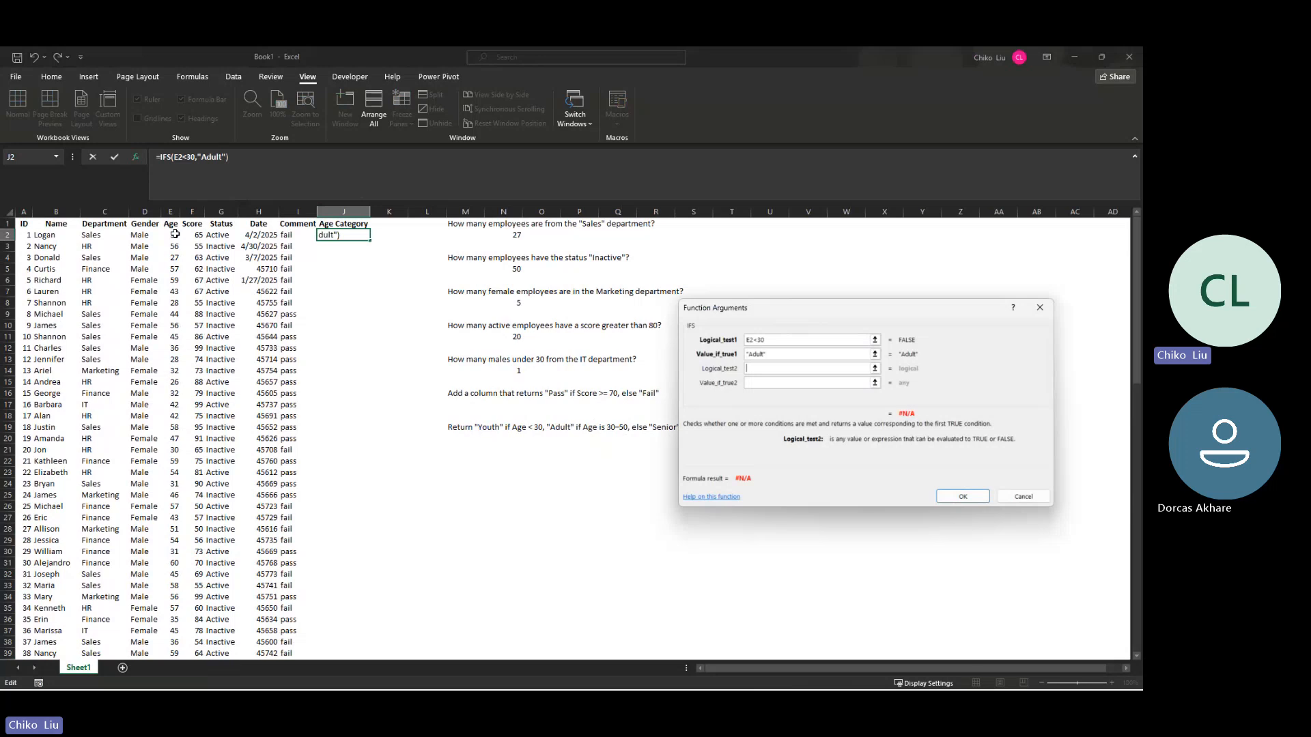
# Step: Enter AND(e2>29,E2>51) as the second logical test of the IFS function
pyautogui.write('AND(')
pyautogui.write('e2>29')
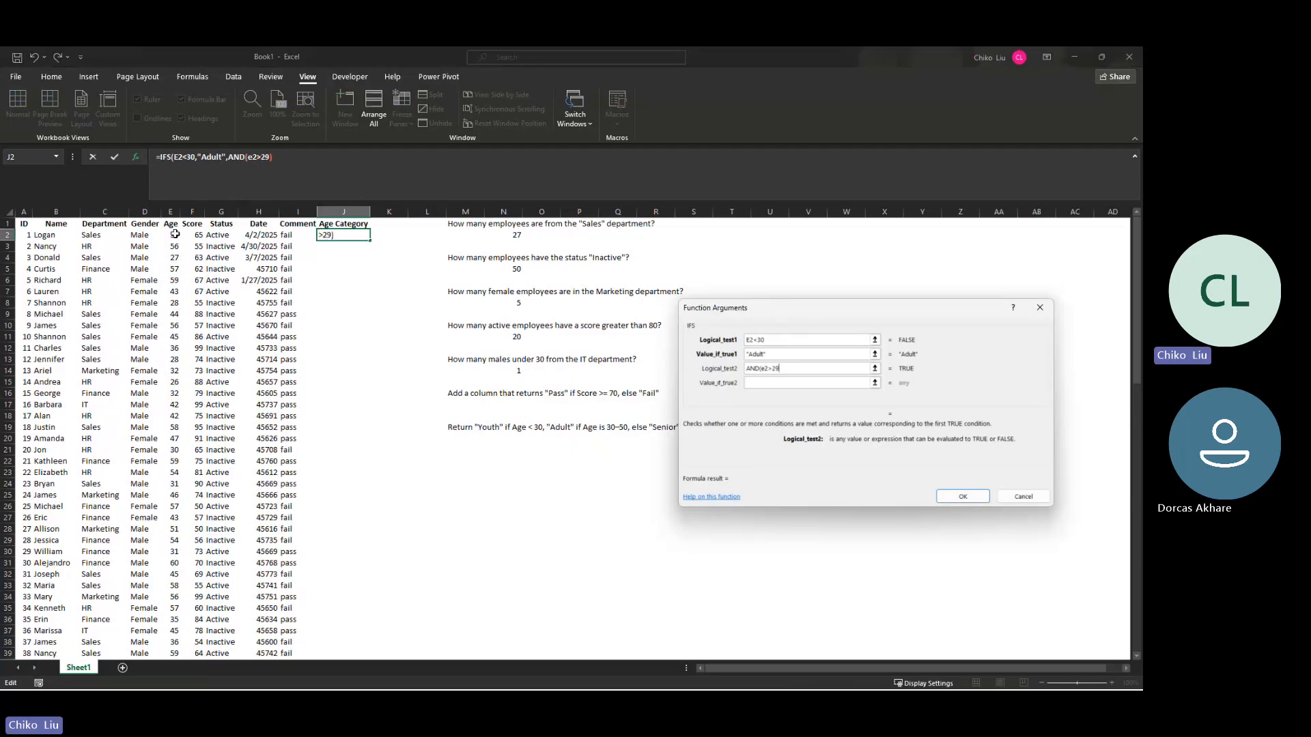
pyautogui.write(',')
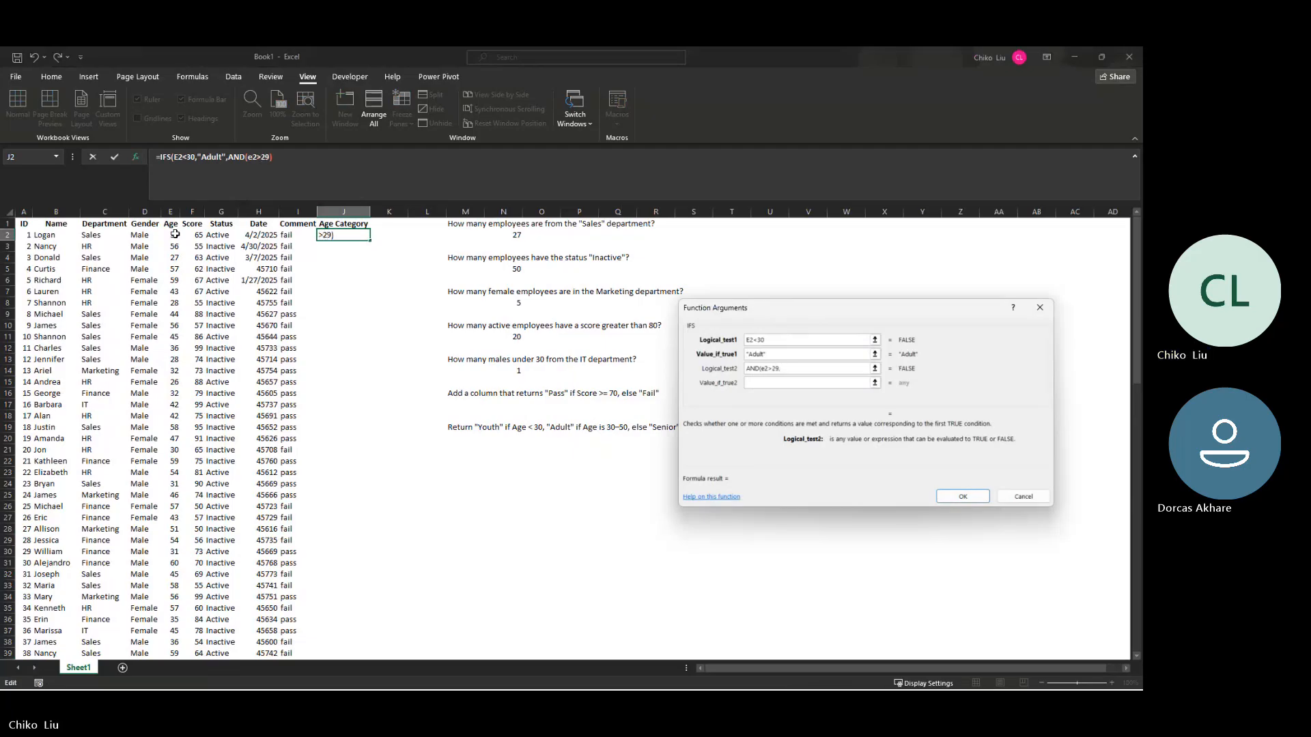
pyautogui.write('E2')
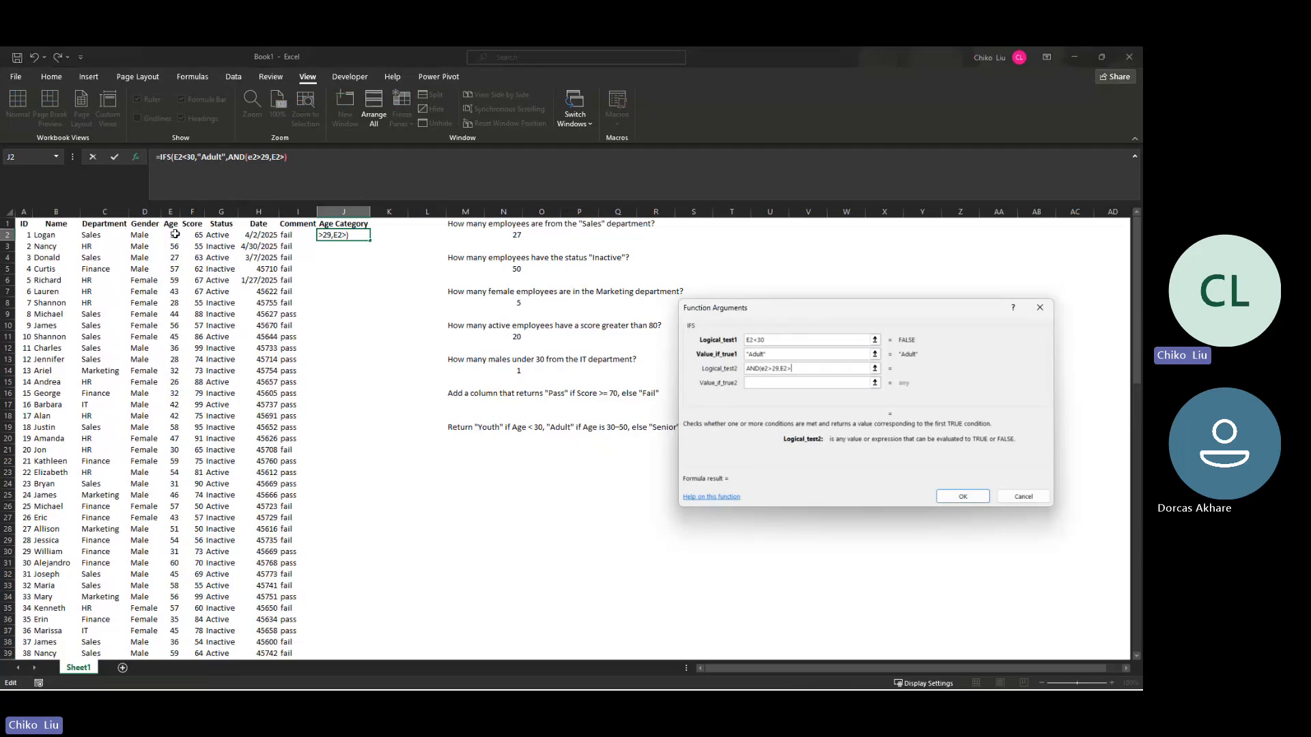
pyautogui.write('>51)')
# Step: Set "Senior" as the second test's result and enter the IFS formula in J2
pyautogui.press('Tab')
pyautogui.write('s')
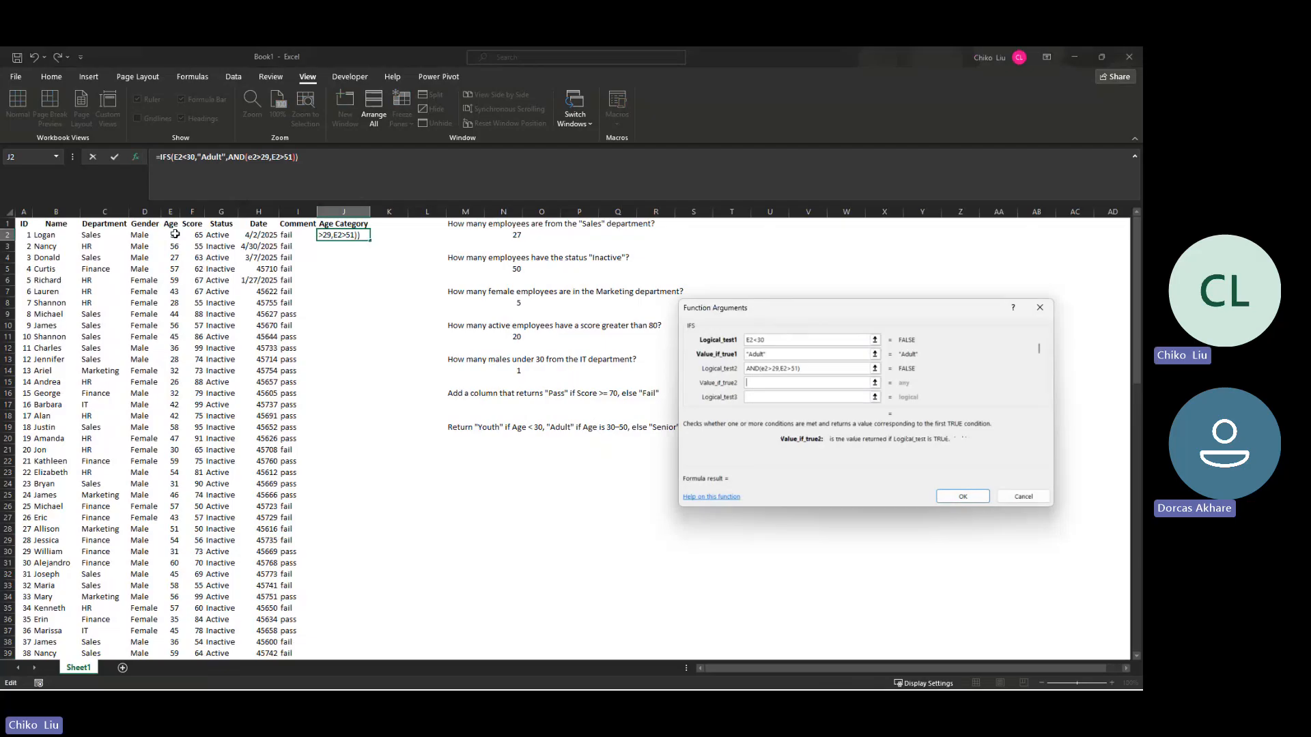
pyautogui.write('ENIOR')
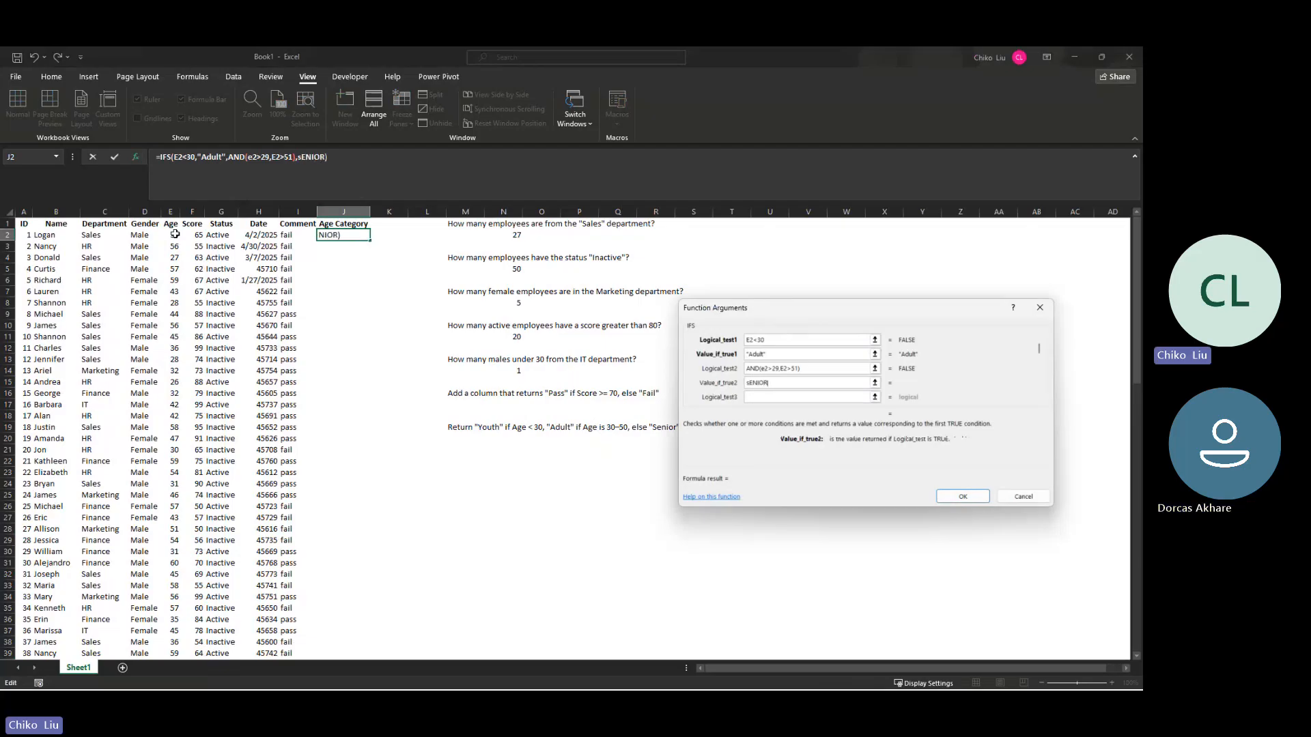
pyautogui.press('BackSpace')
pyautogui.press('BackSpace')
pyautogui.press('BackSpace')
pyautogui.press('BackSpace')
pyautogui.write('Senior')
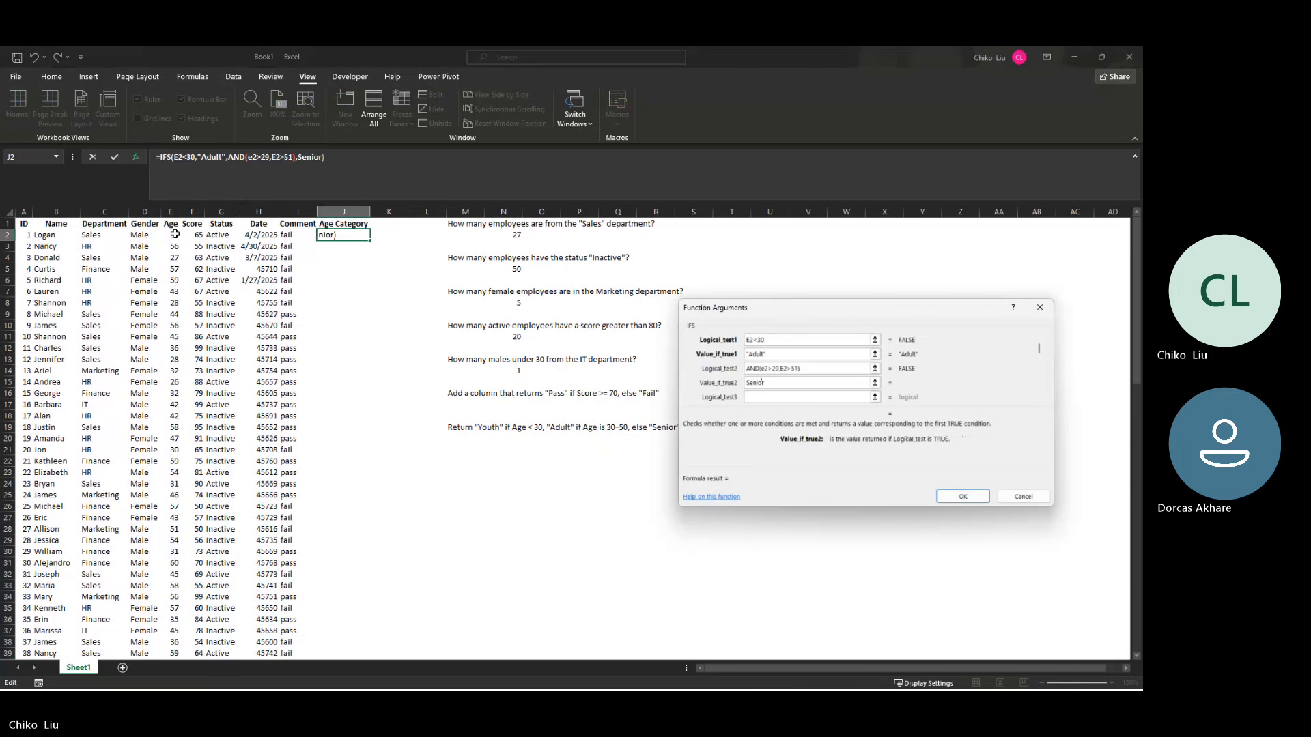
pyautogui.press('Return')
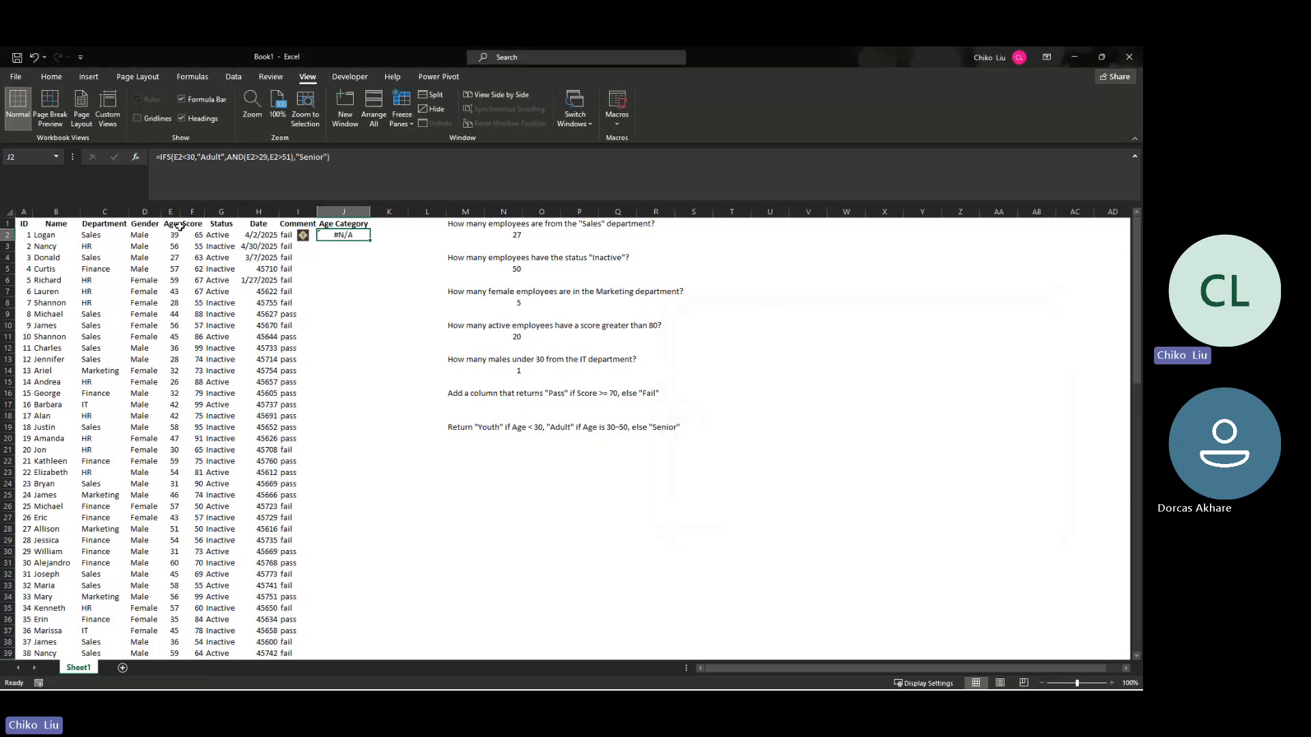
# Step: Correct the second condition inside J2's AND test to E2<51
pyautogui.click(285, 159)
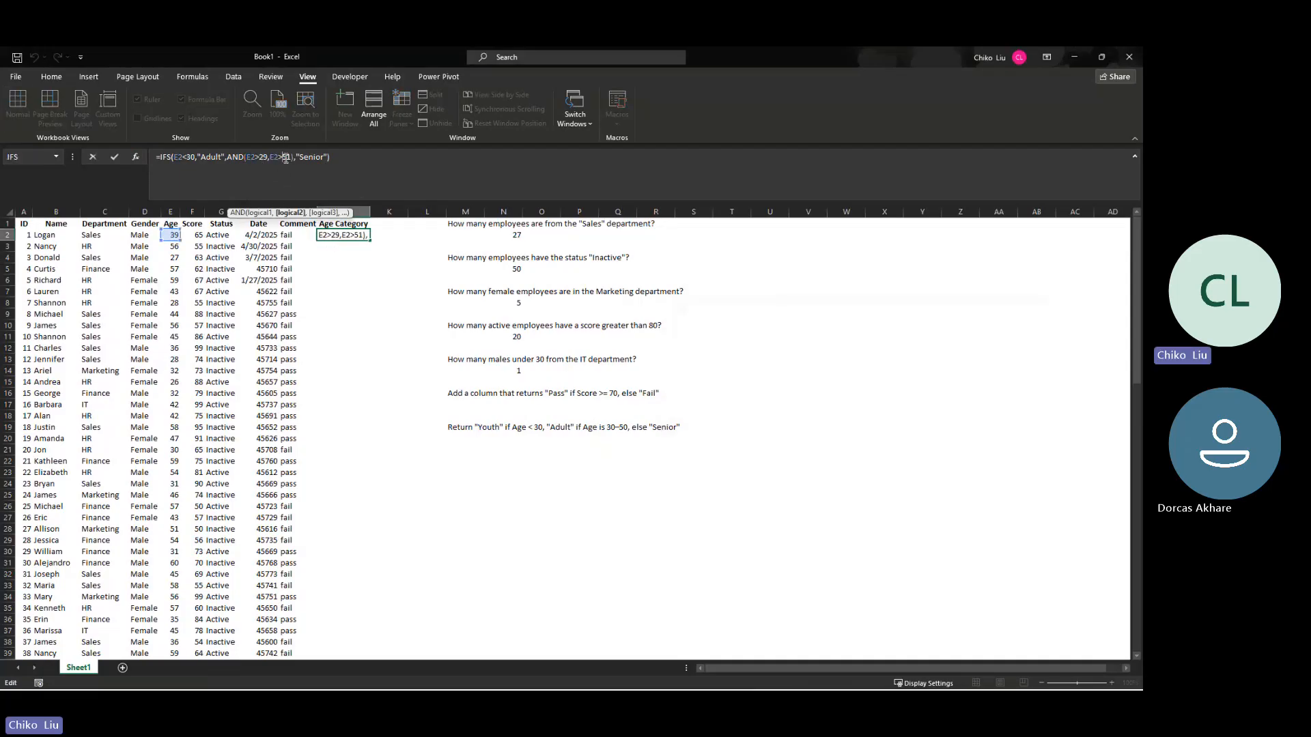
pyautogui.press('BackSpace')
pyautogui.write('<')
pyautogui.hotkey('ctrl', 'Return')
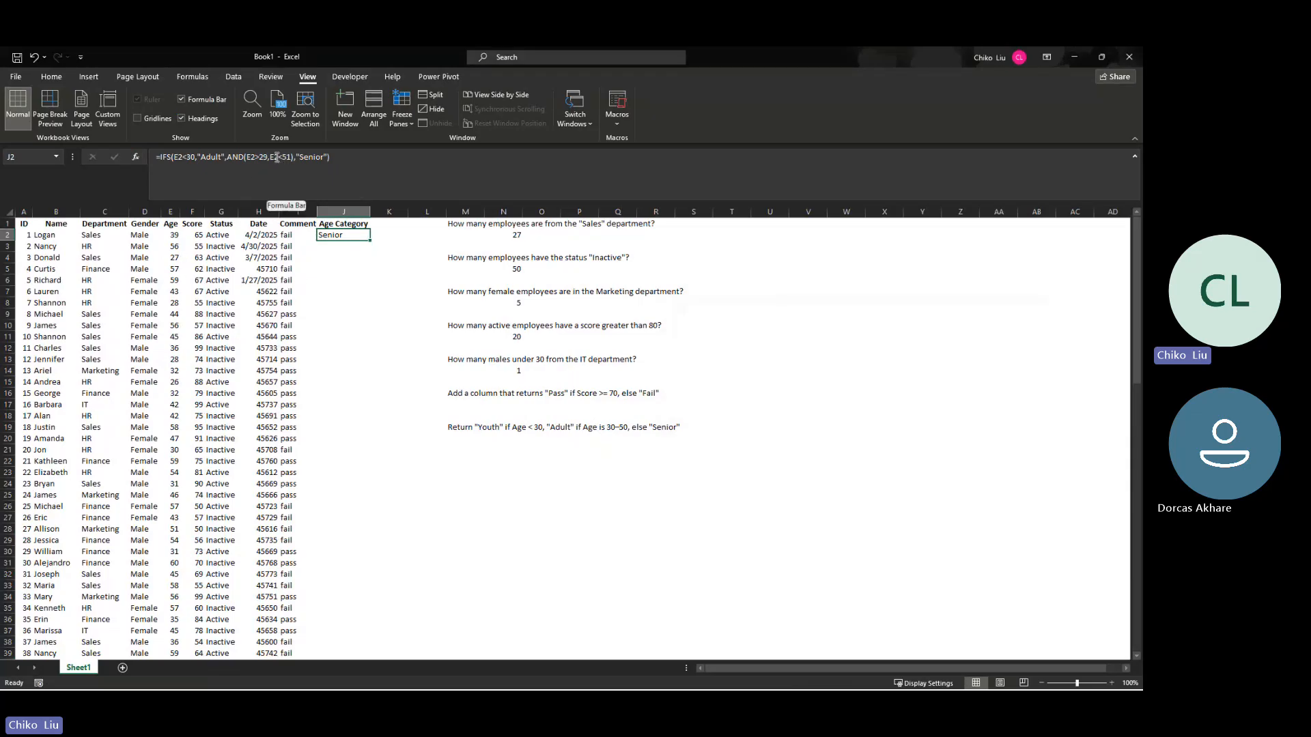
# Step: Change all three E2 references in J2's formula to the column-locked form $E2
pyautogui.click(172, 158)
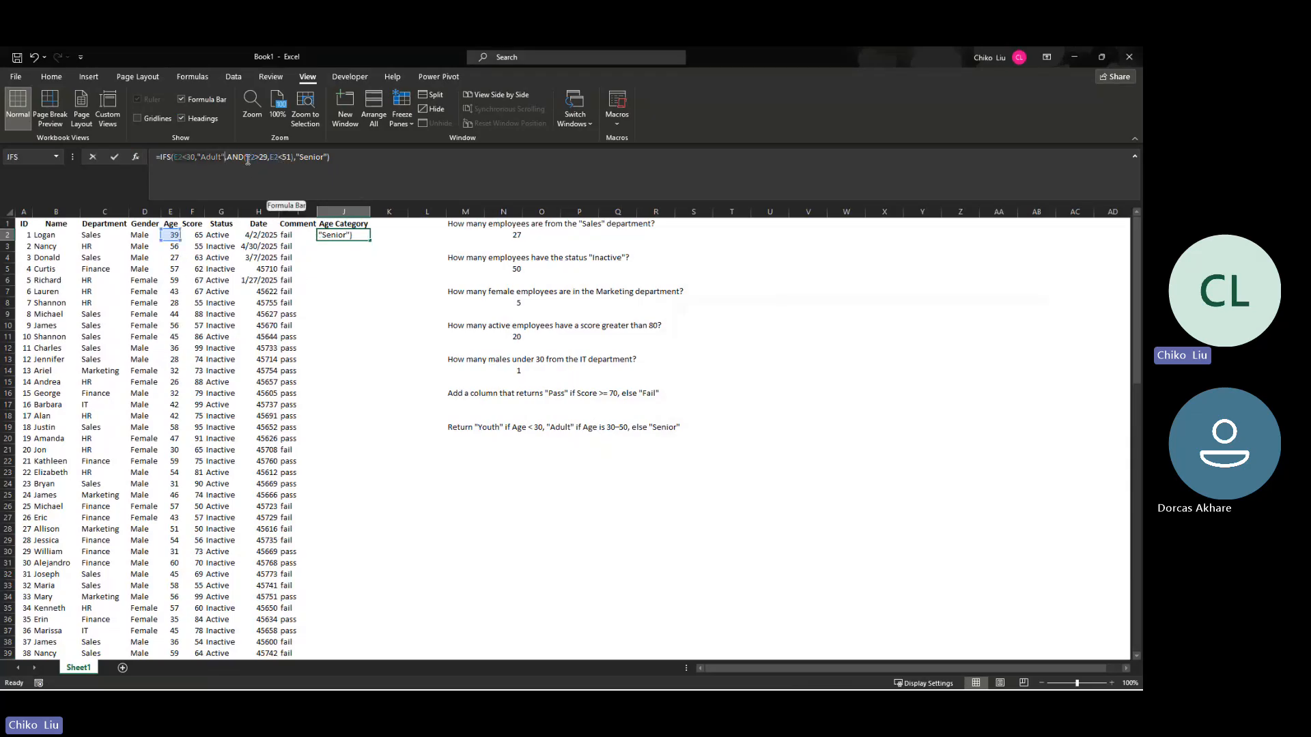
pyautogui.click(292, 158)
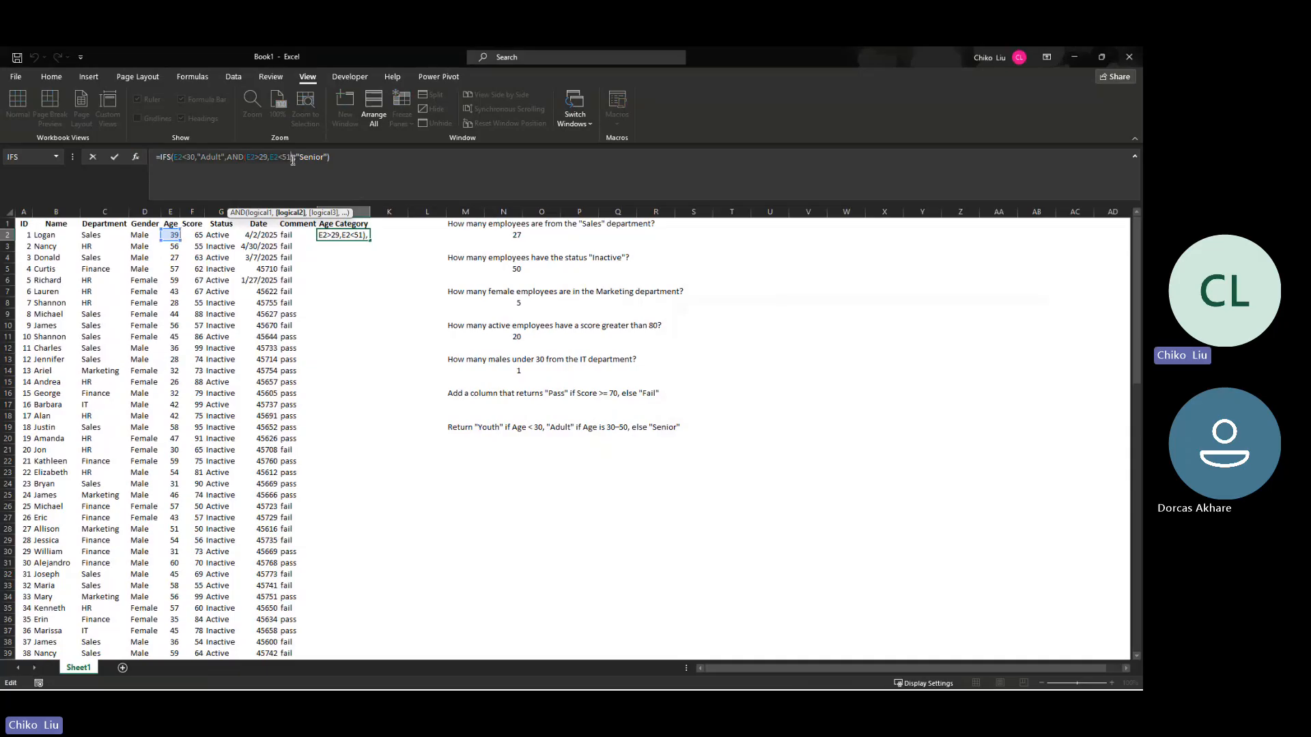
pyautogui.click(257, 157)
pyautogui.press('F4')
pyautogui.press('F4')
pyautogui.press('F4')
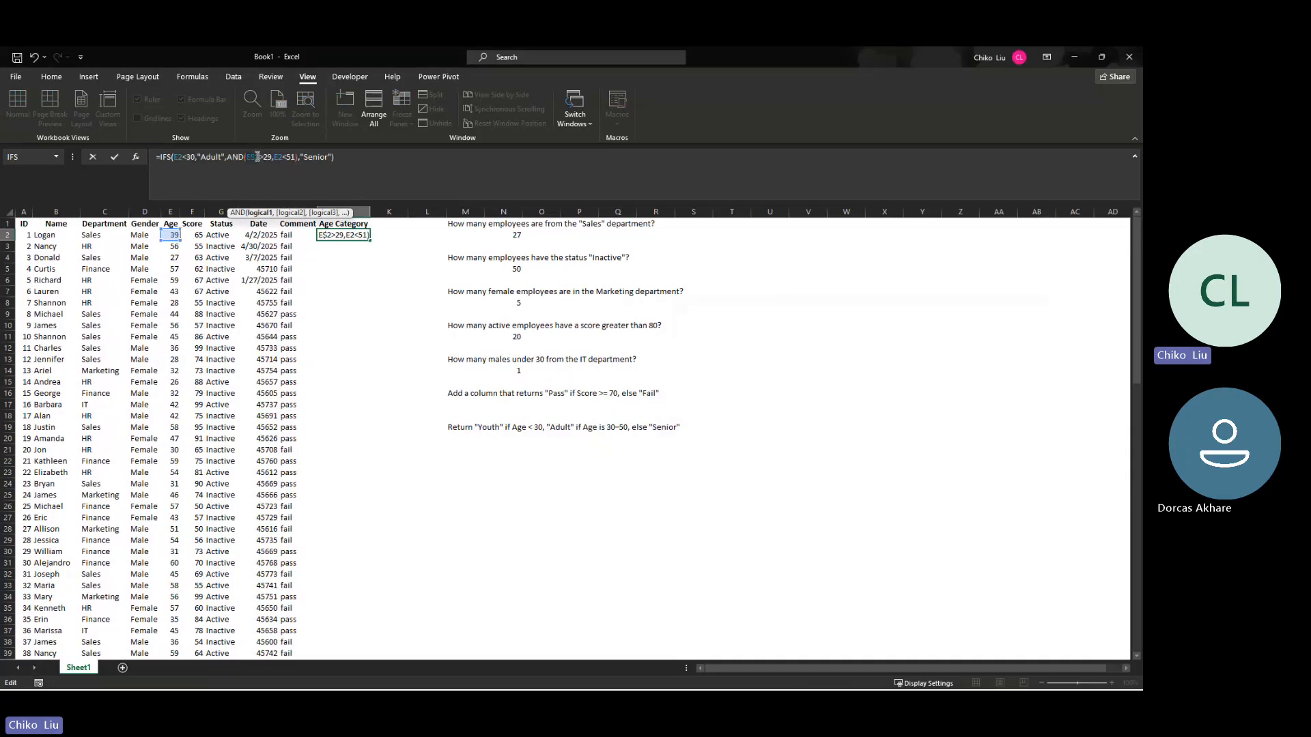
pyautogui.click(283, 157)
pyautogui.press('F4')
pyautogui.press('F4')
pyautogui.press('F4')
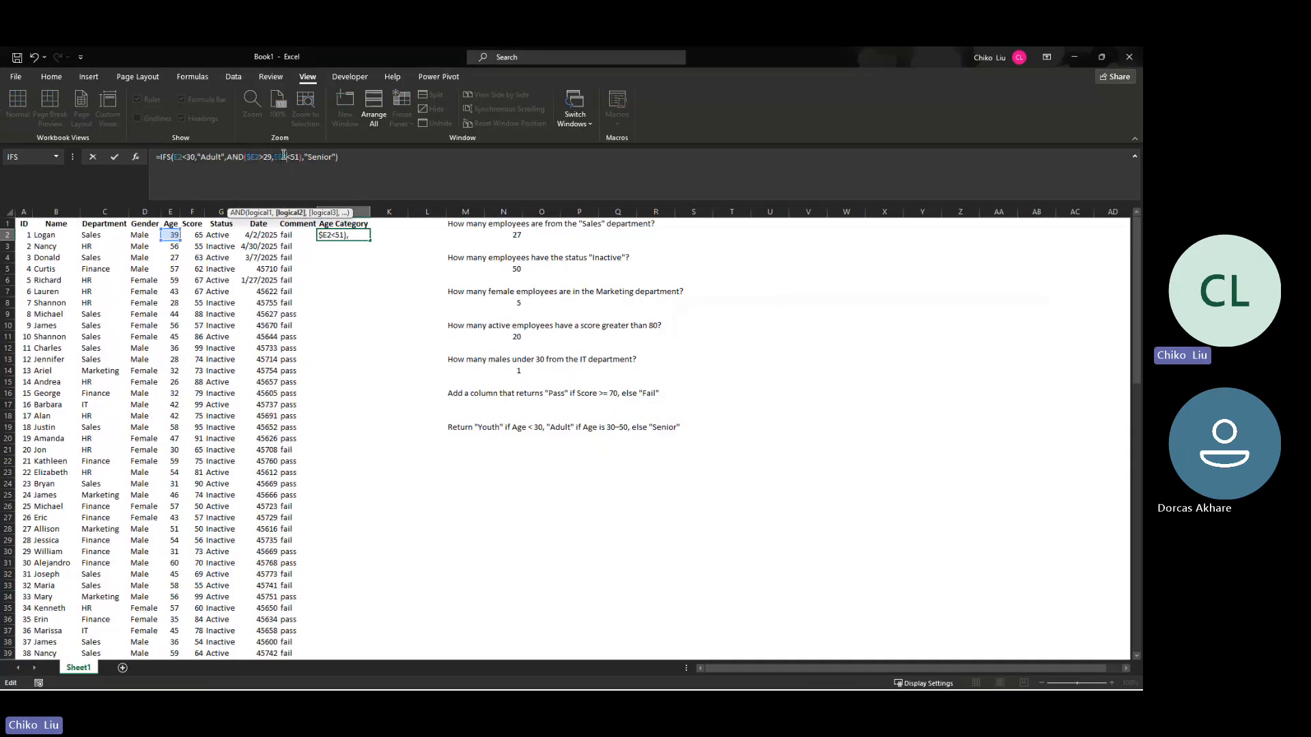
pyautogui.click(183, 157)
pyautogui.press('F4')
pyautogui.press('F4')
pyautogui.press('F4')
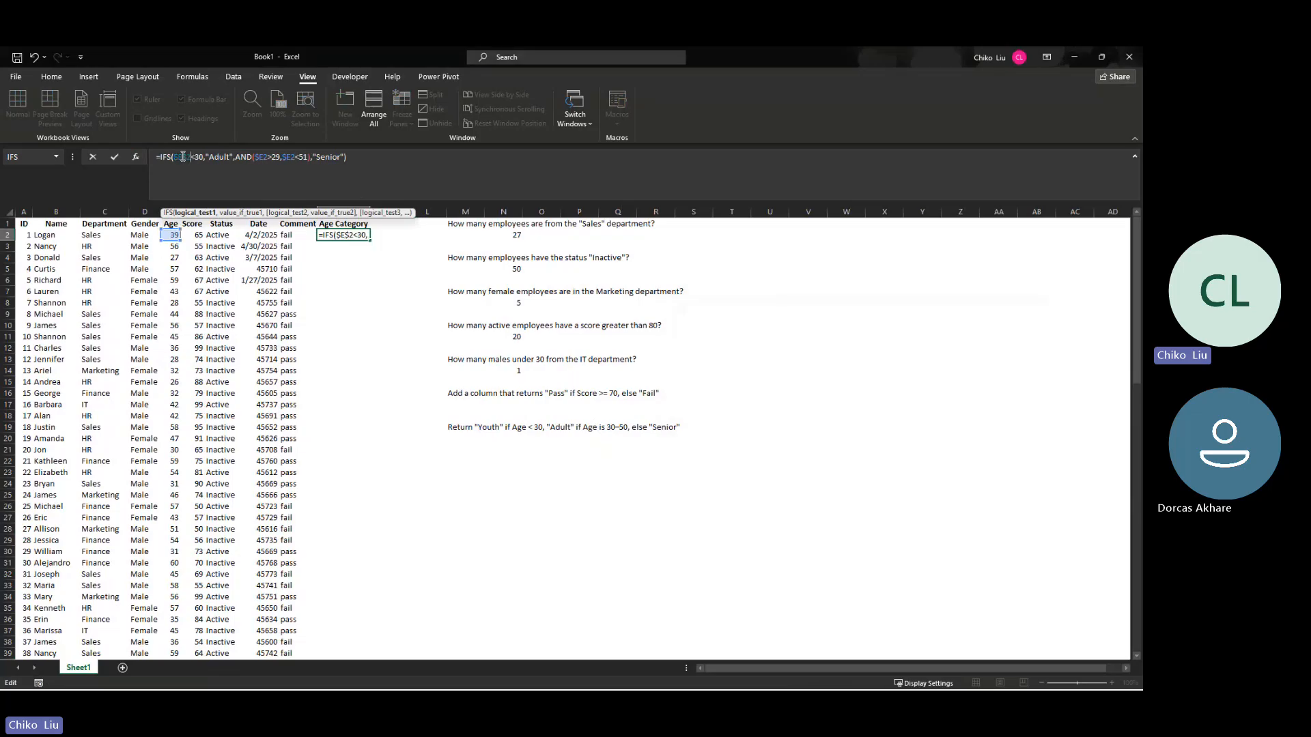
pyautogui.hotkey('ctrl', 'Return')
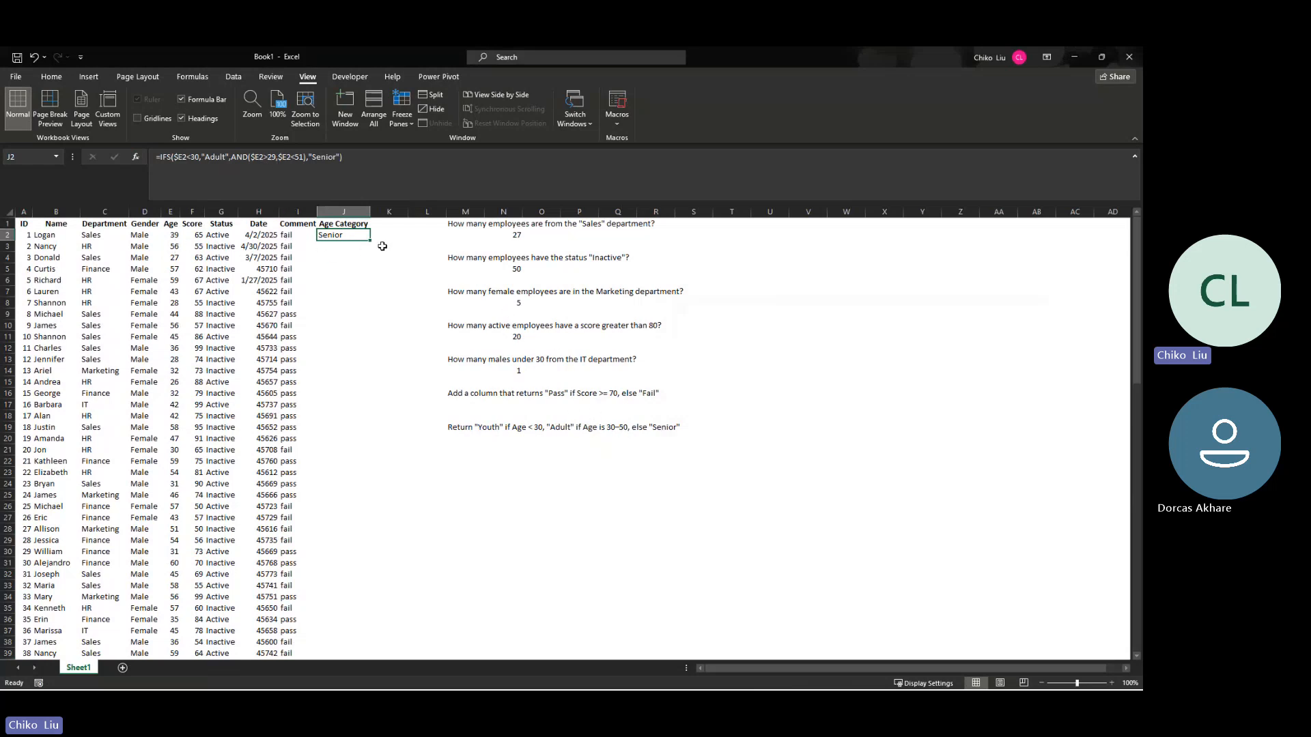
# Step: Fill the IFS formula down the Age Category column and check results against the ages in E4 and E5
pyautogui.moveTo(372, 241); pyautogui.dragTo(371, 653)
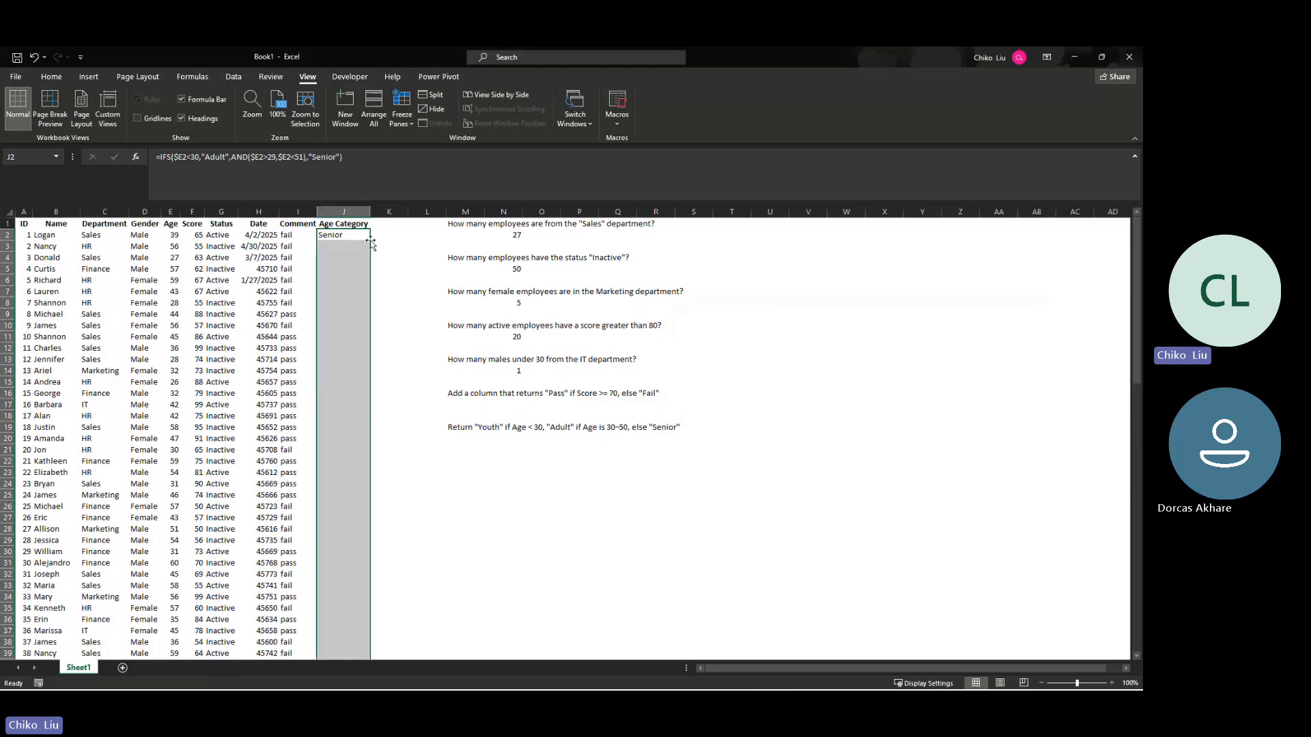
pyautogui.click(340, 247)
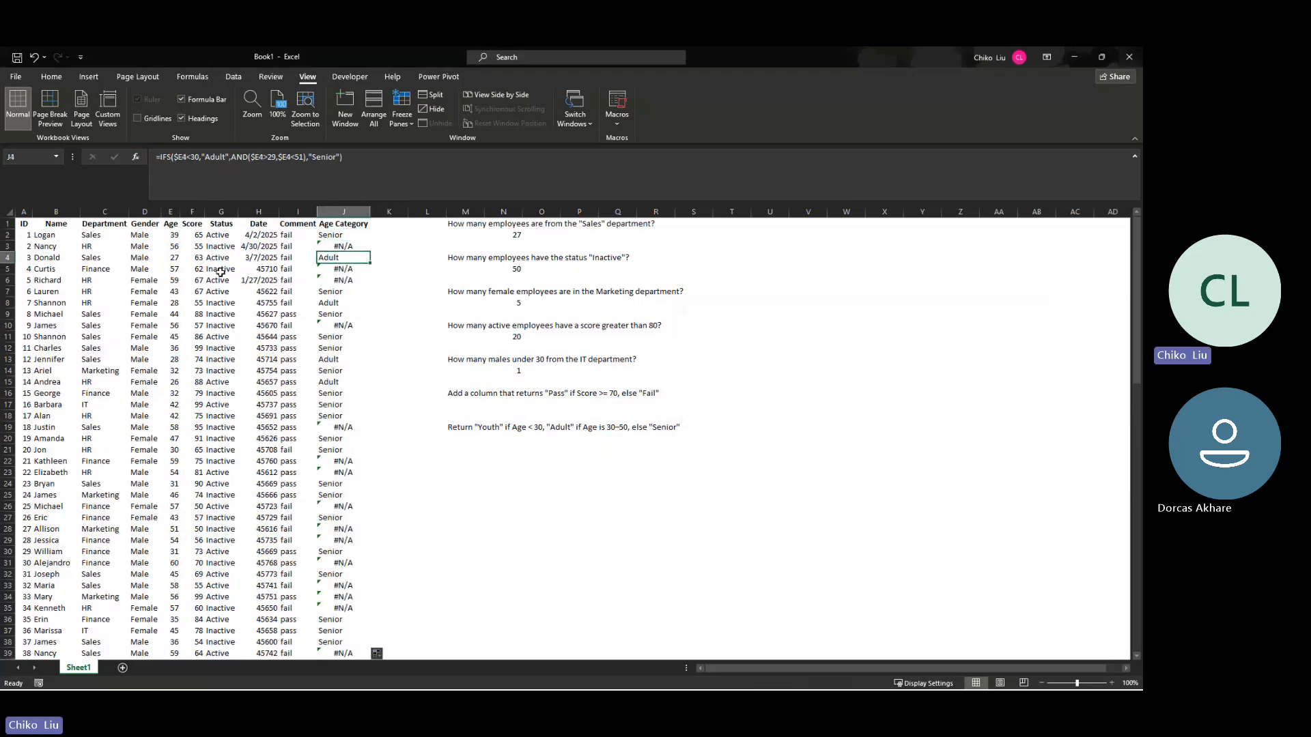
pyautogui.click(173, 256)
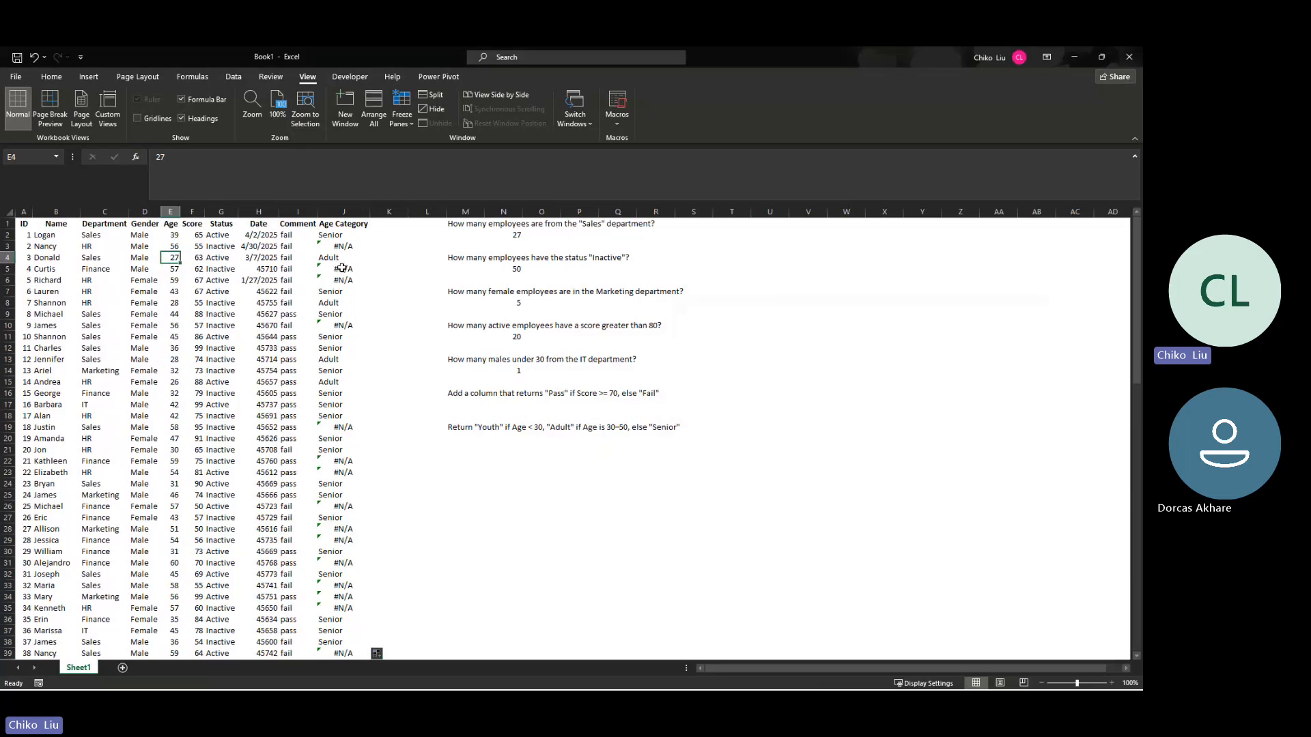
pyautogui.click(174, 270)
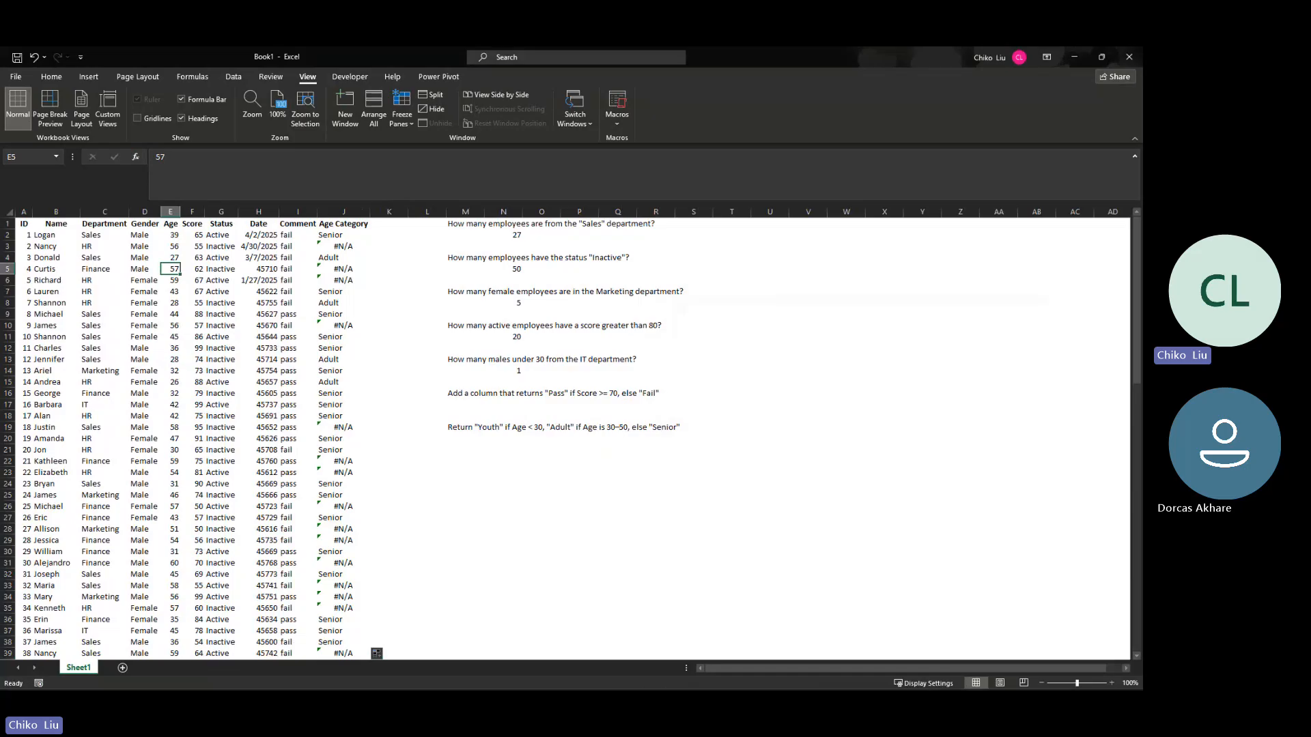
# Step: Switch to ChatGPT in the browser, review question 7's Youth/Adult/Senior example formula, and return to the Excel workbook
pyautogui.moveTo(549, 679)
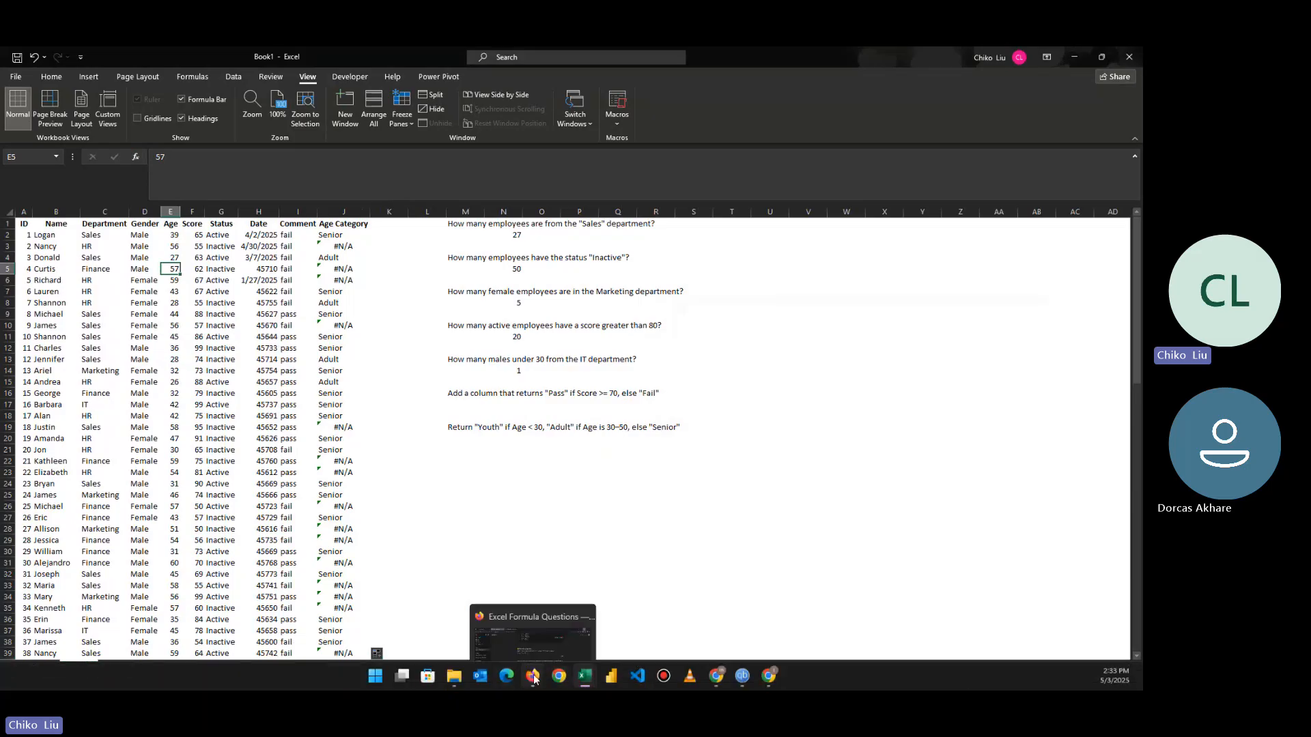
pyautogui.click(531, 676)
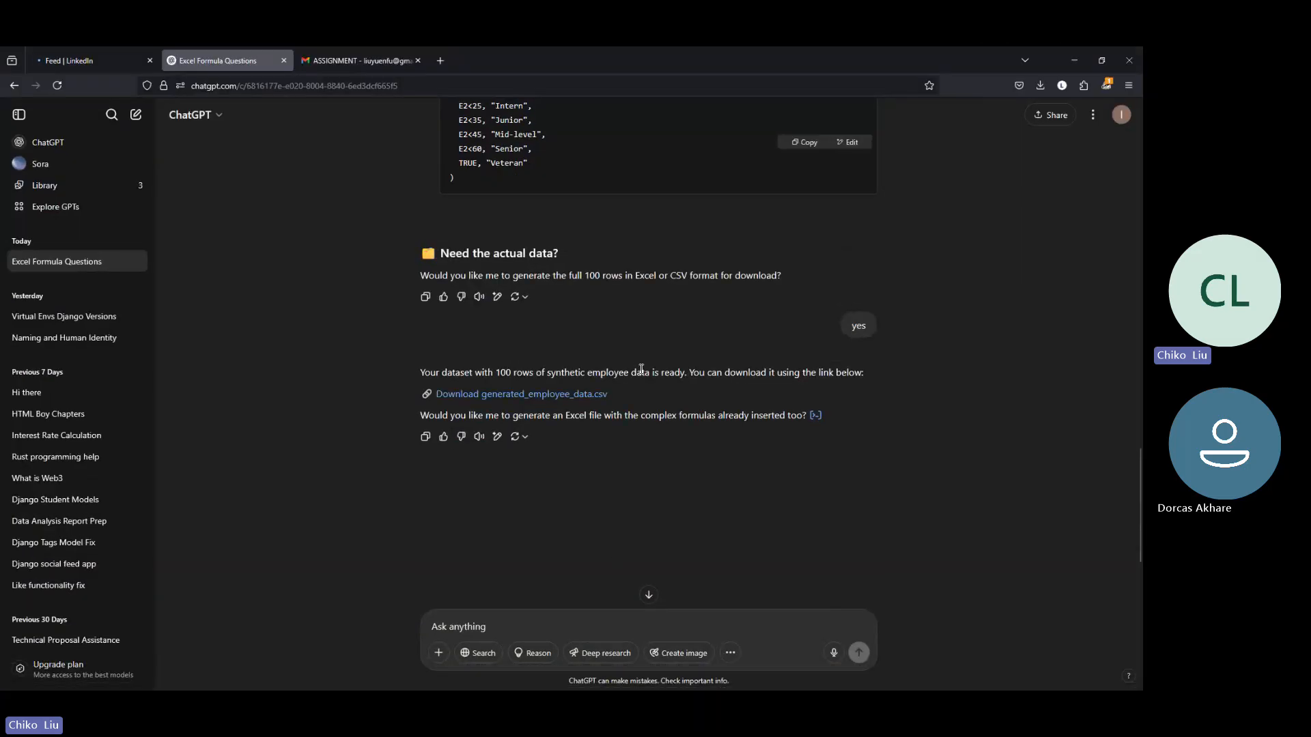
pyautogui.scroll(1, 641, 369)
pyautogui.scroll(3, 561, 266)
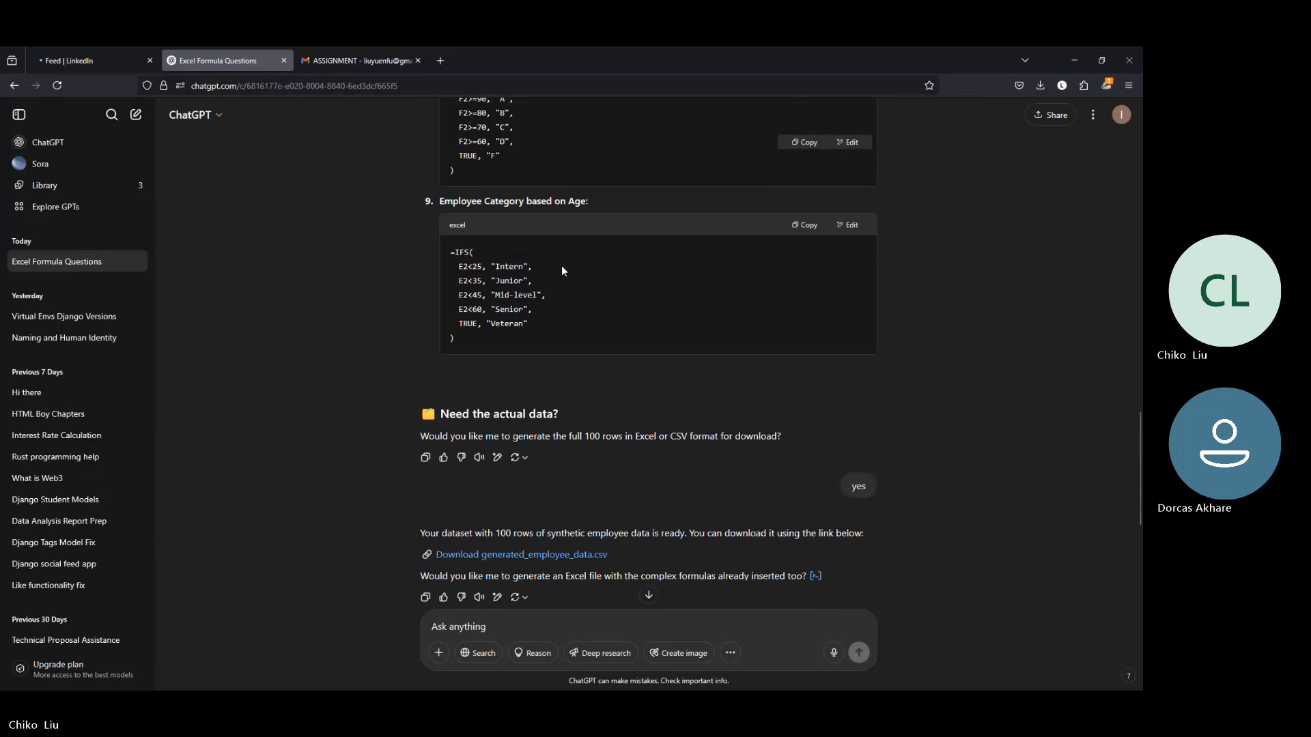
pyautogui.scroll(3, 564, 267)
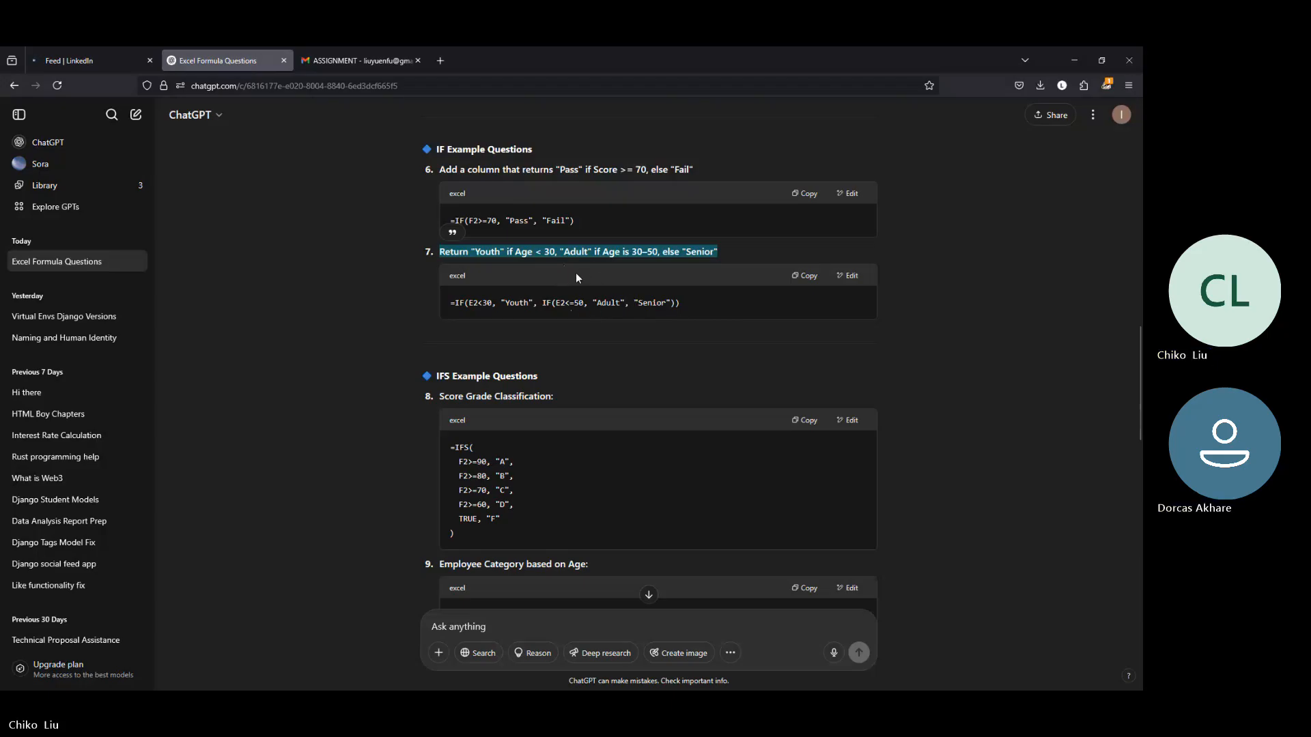
pyautogui.click(1075, 64)
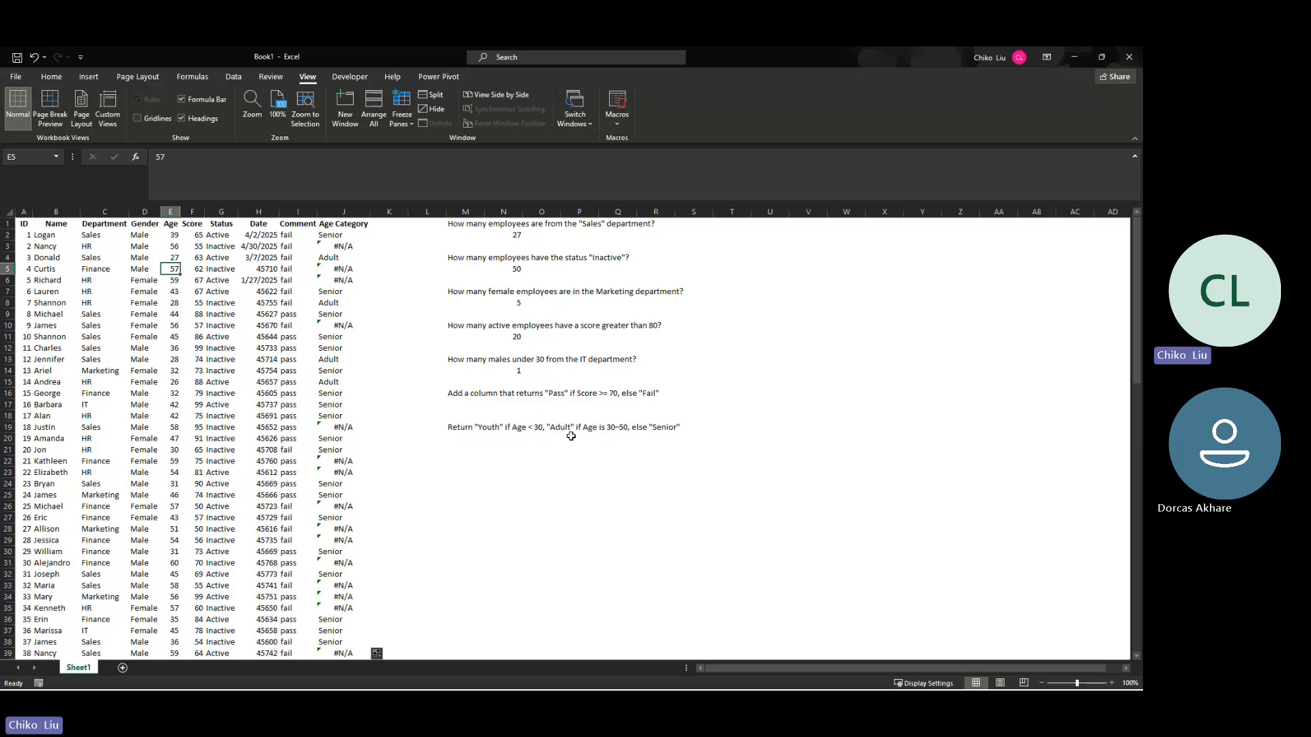
# Step: Clear the IFS formulas from the Age Category column, from J2 downward
pyautogui.click(336, 233)
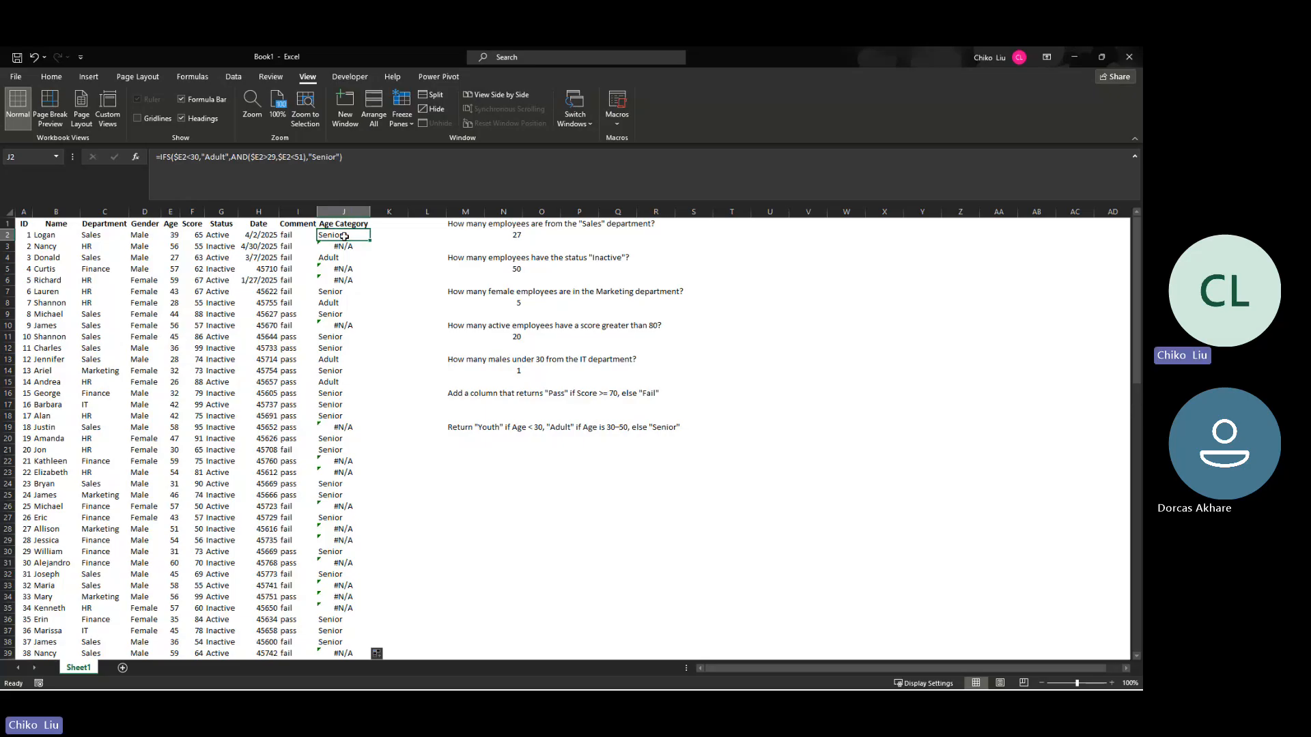
pyautogui.hotkey('ctrl', 'shift', 'Down')
pyautogui.hotkey('ctrl', 'z')
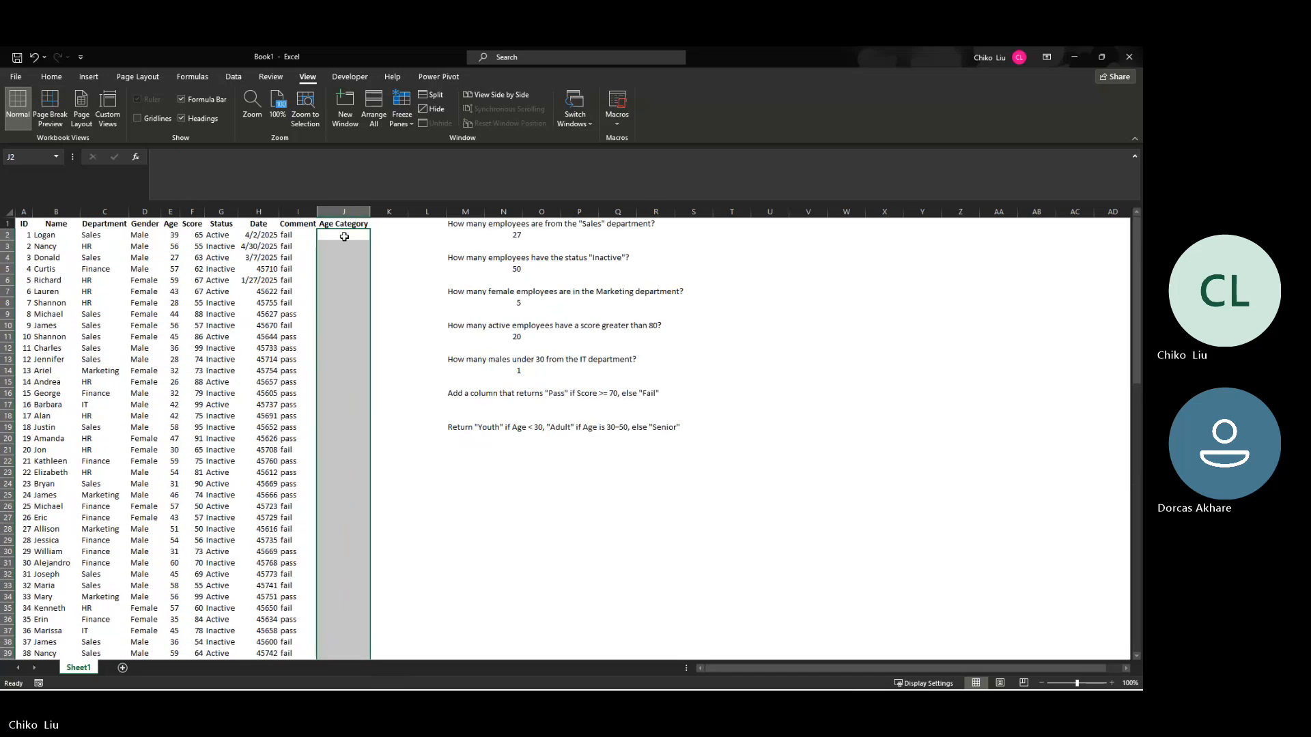
# Step: Start an IF formula in J2 that references the employee's age with the column-locked cell $E2
pyautogui.click(344, 237)
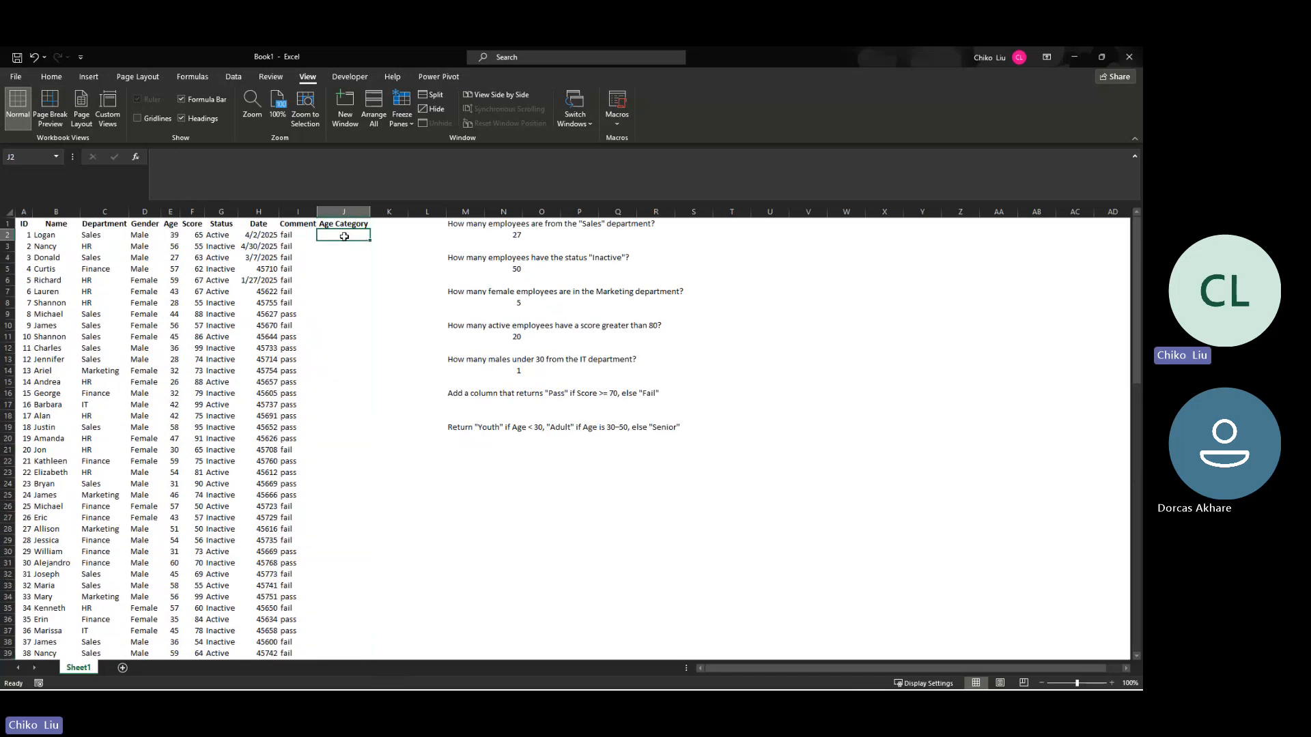
pyautogui.write('=i')
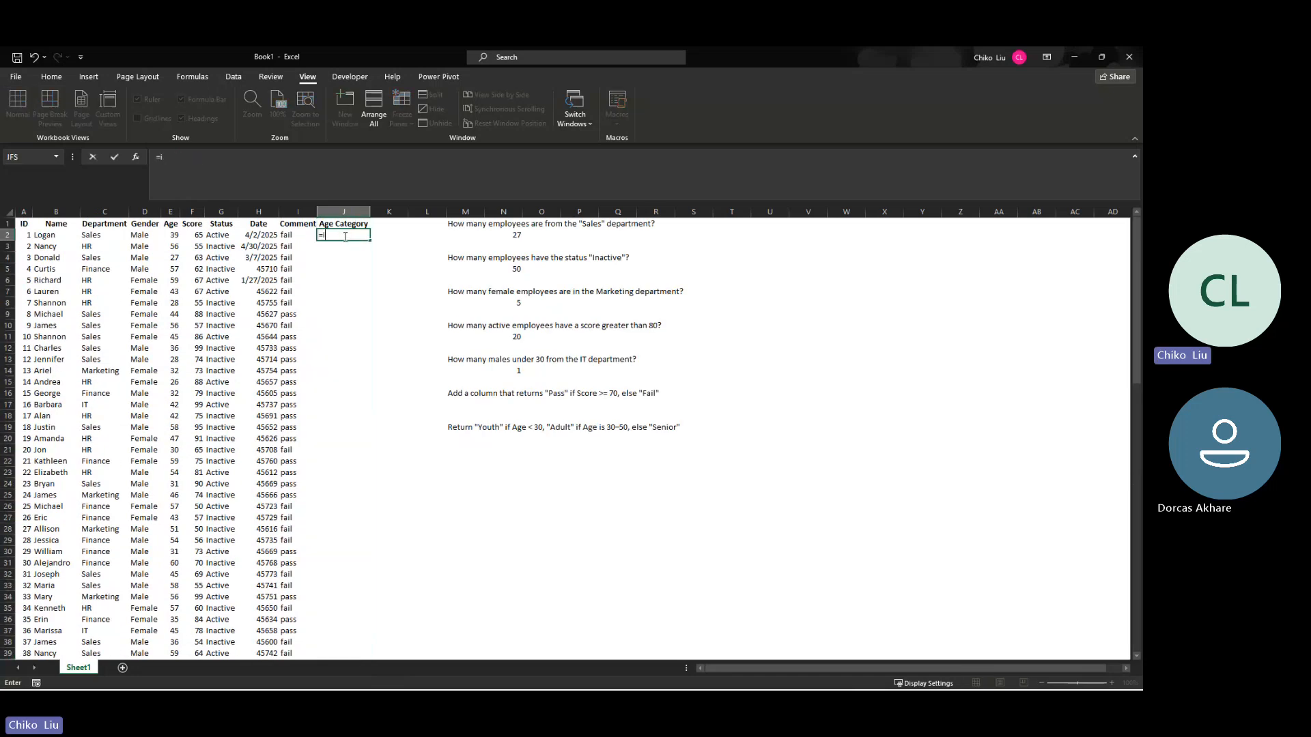
pyautogui.write('f(')
pyautogui.press('Left')
pyautogui.press('Left')
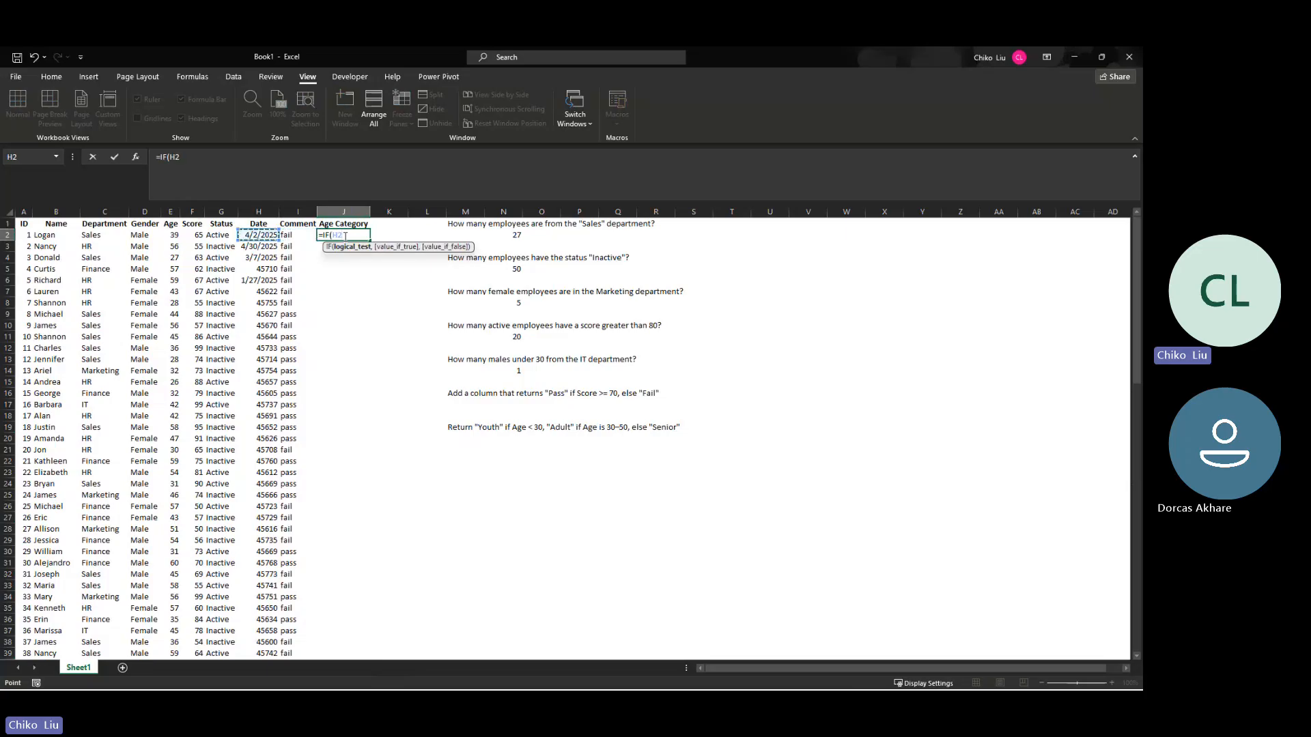
pyautogui.press('Left')
pyautogui.press('Left')
pyautogui.press('Left')
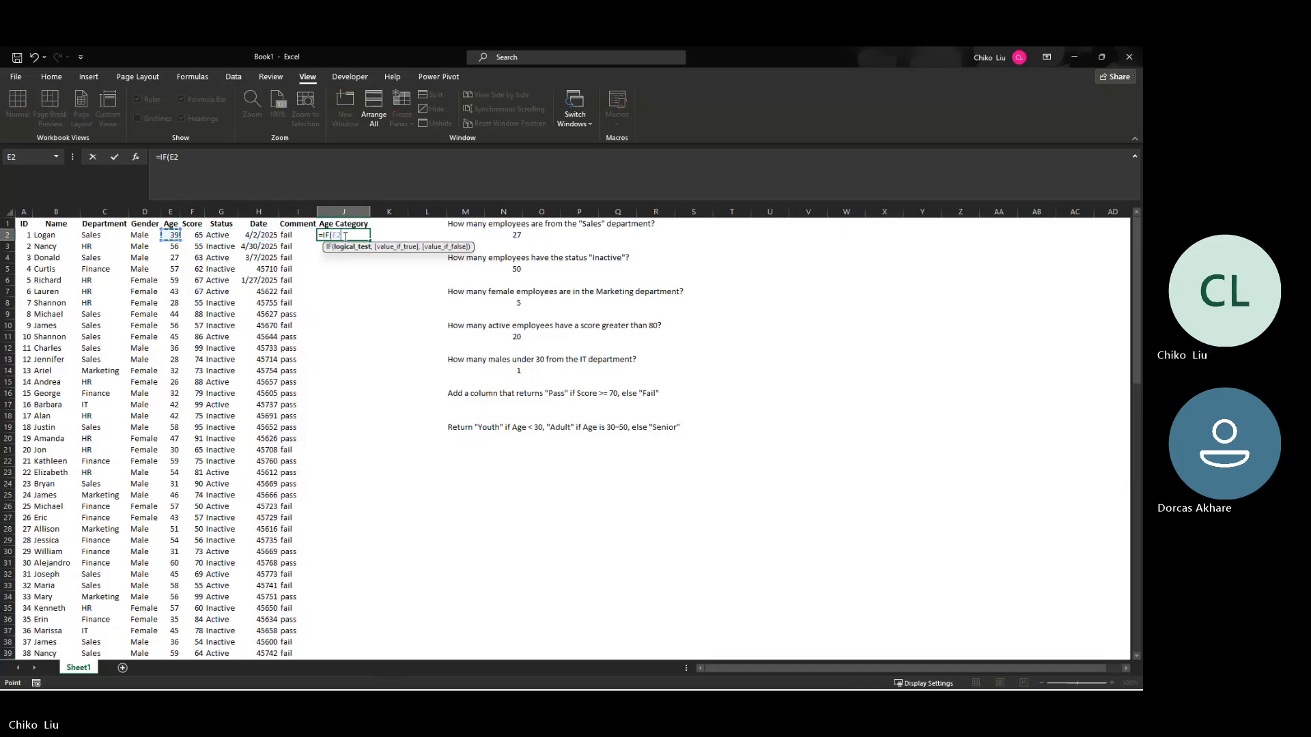
pyautogui.press('F4')
pyautogui.press('F4')
pyautogui.press('F4')
# Step: Make J2's IF test whether $E2 is less than 30 and return "Youth" when true
pyautogui.write('<')
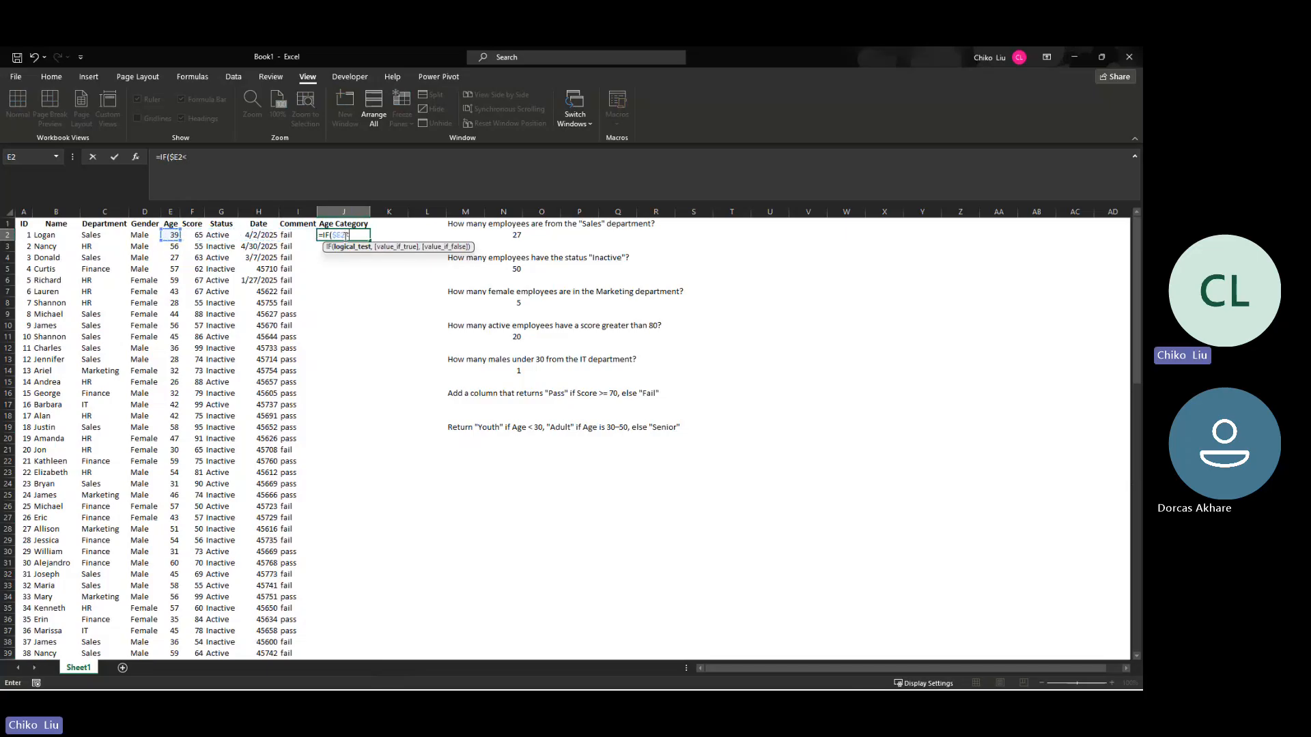
pyautogui.write('30,"Youth')
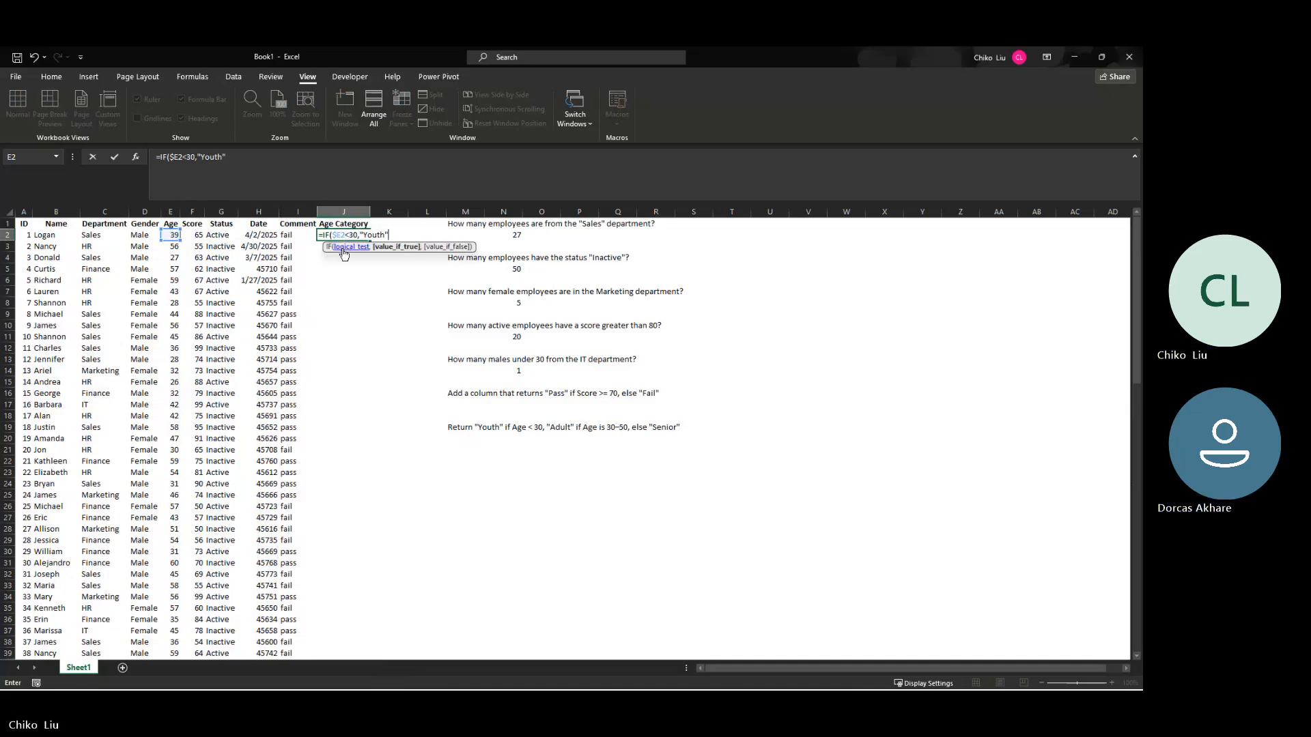
# Step: Nest a second IF as J2's false result, testing whether $E2 is less than 51
pyautogui.click(287, 165)
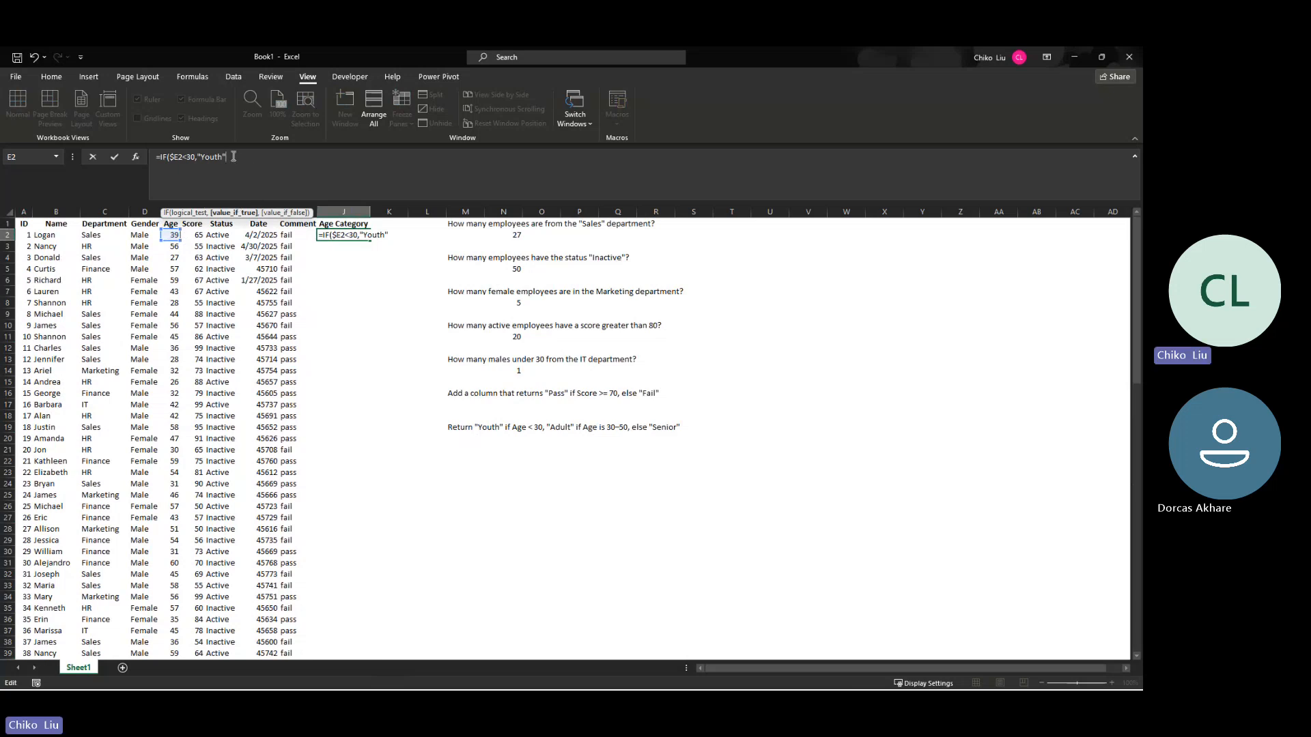
pyautogui.write(',if')
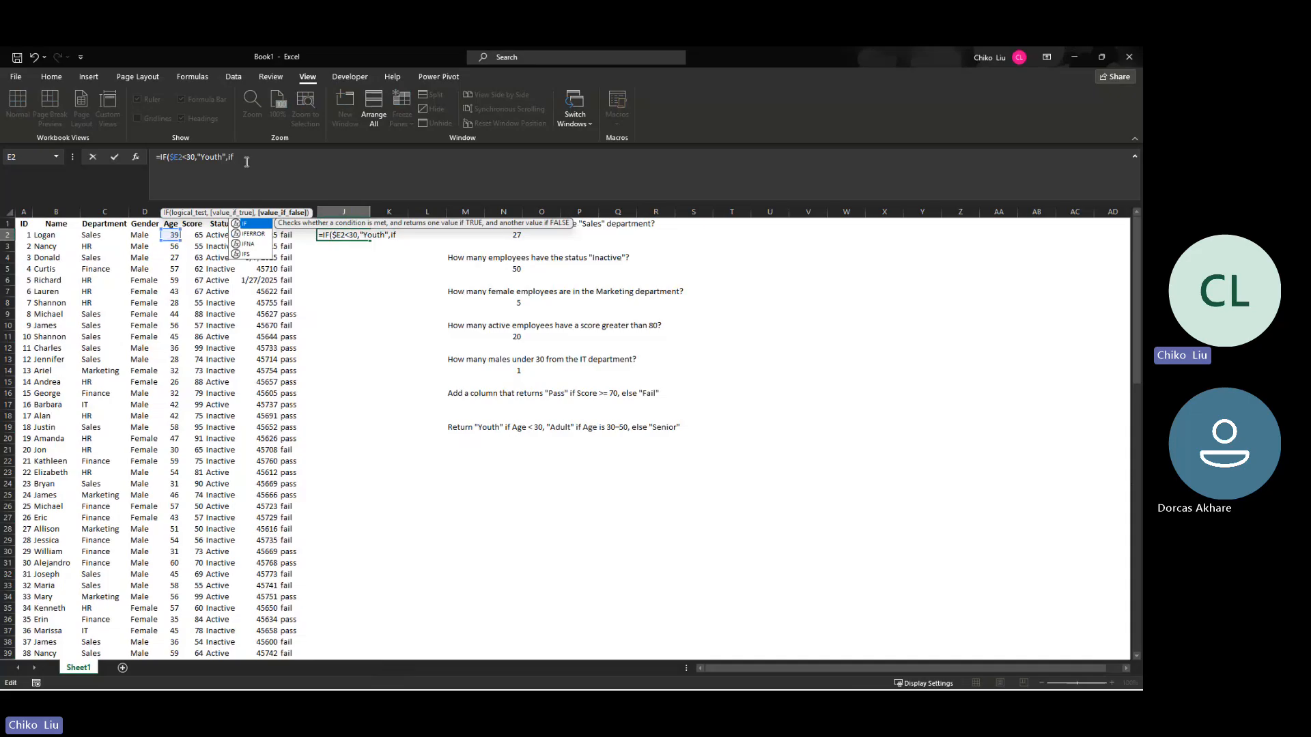
pyautogui.press('Tab')
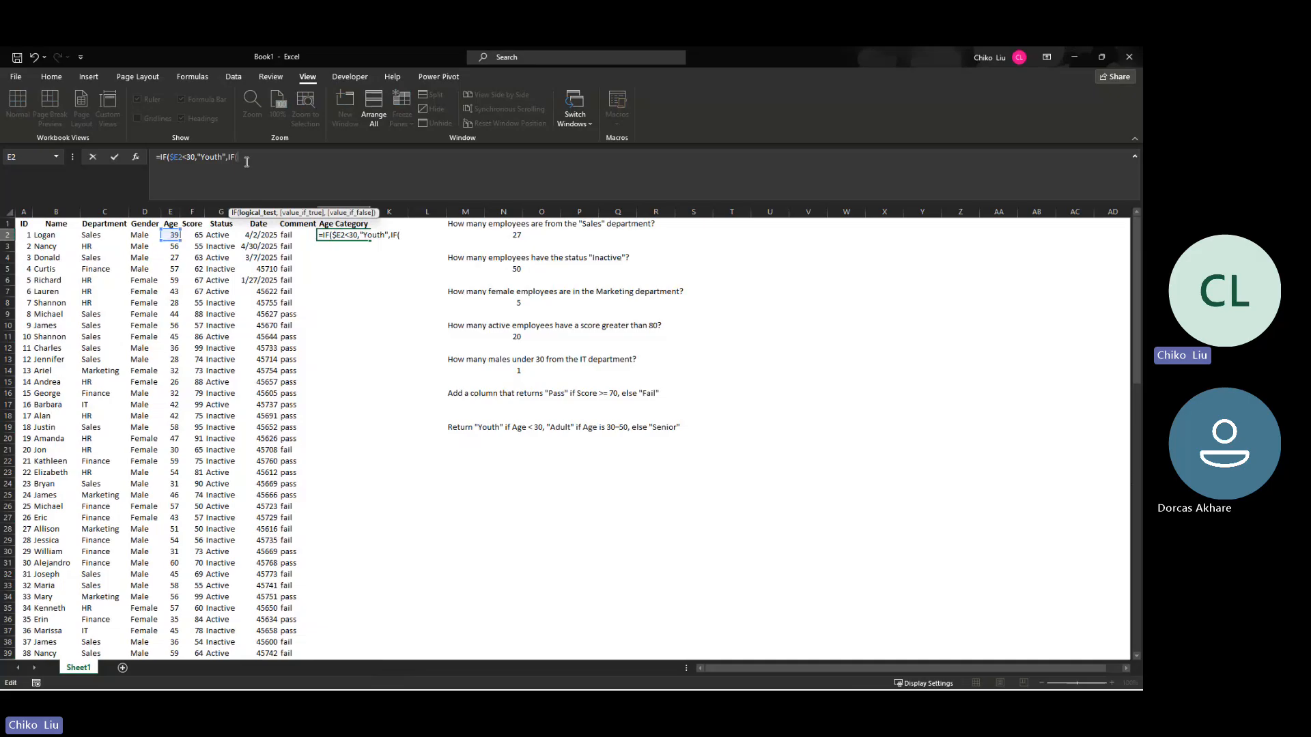
pyautogui.click(175, 237)
pyautogui.press('F4')
pyautogui.press('F4')
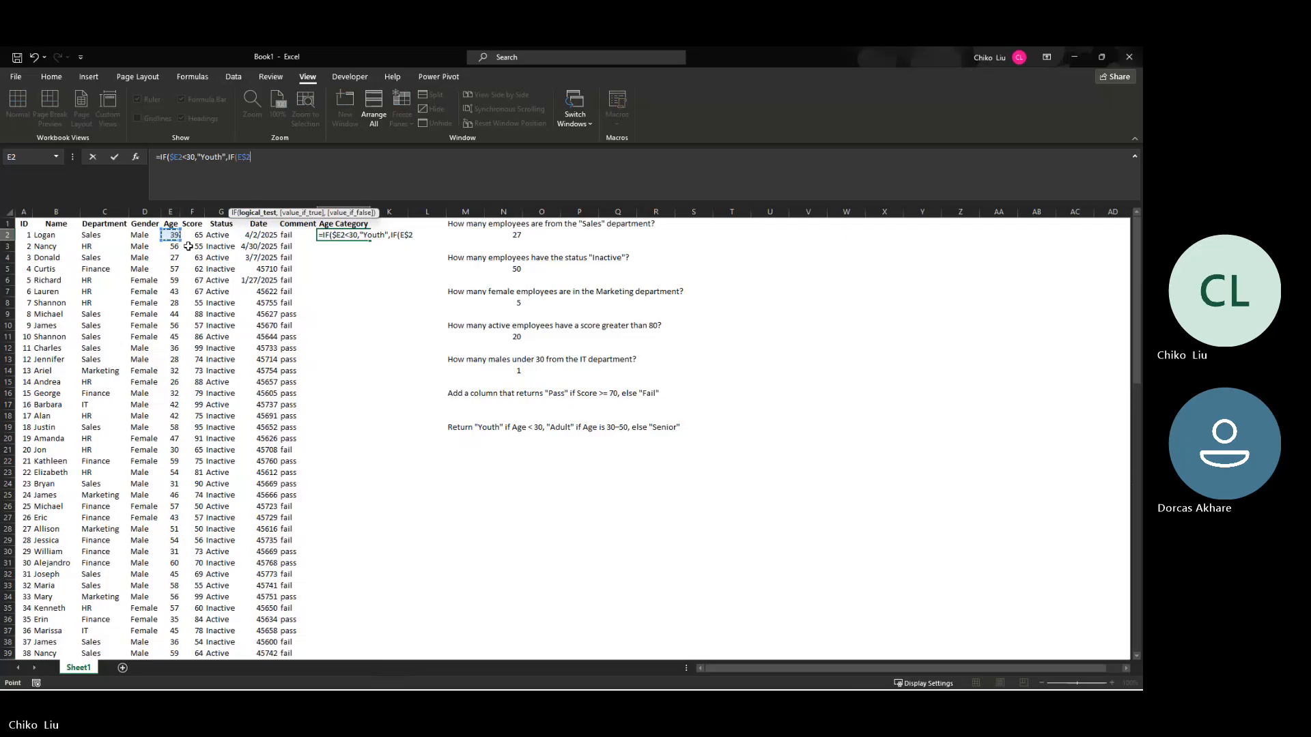
pyautogui.press('F4')
pyautogui.write('<51')
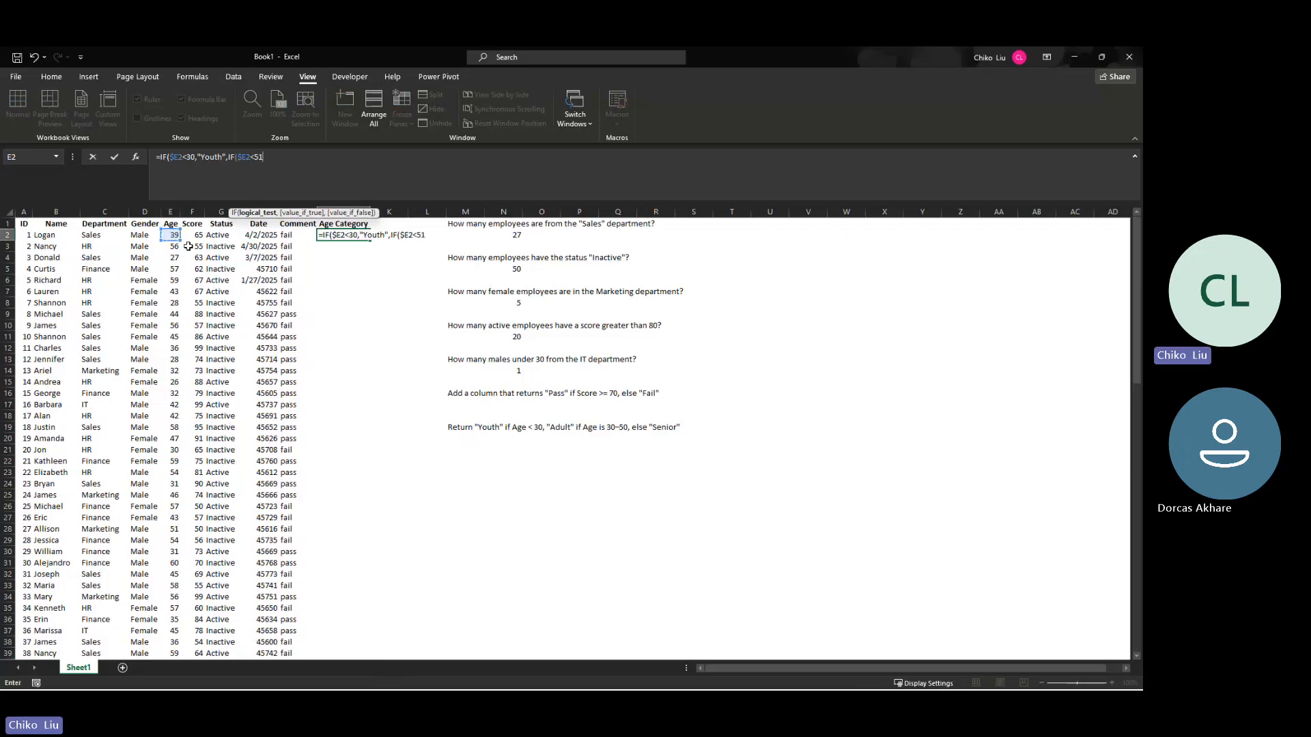
pyautogui.write(',')
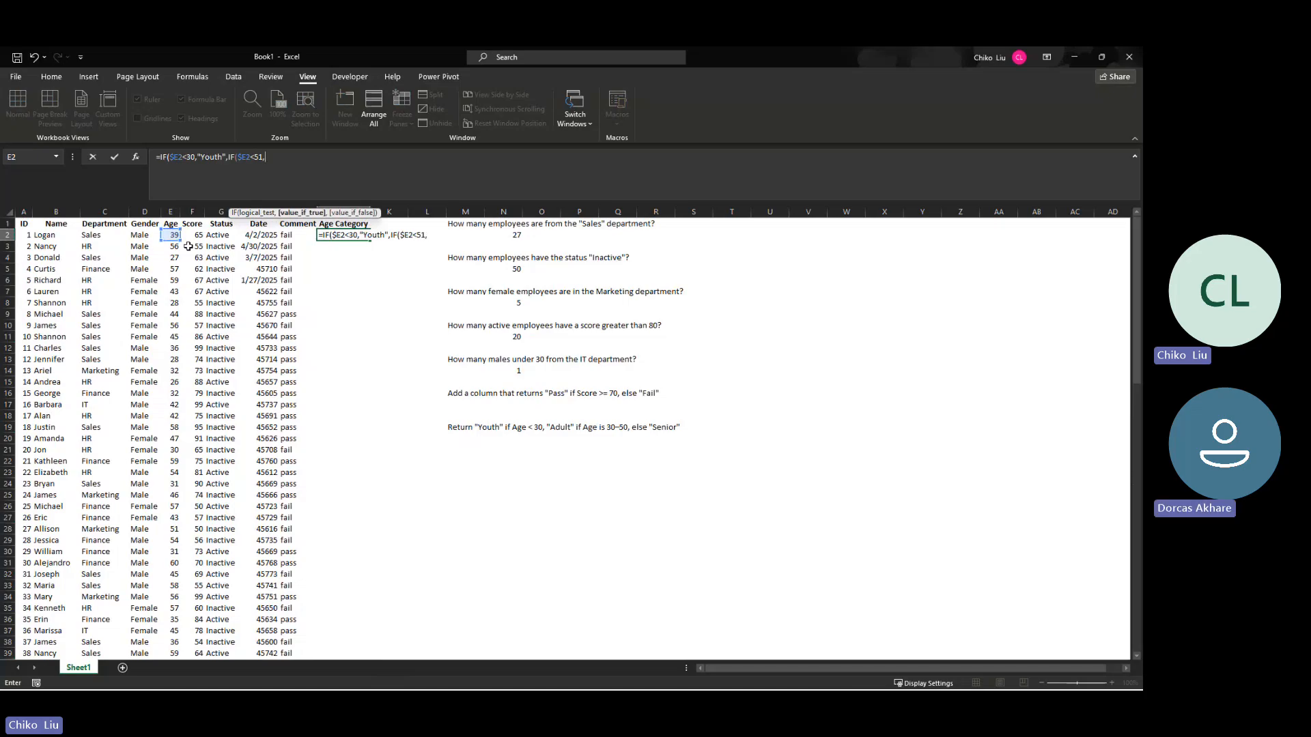
pyautogui.write('"S')
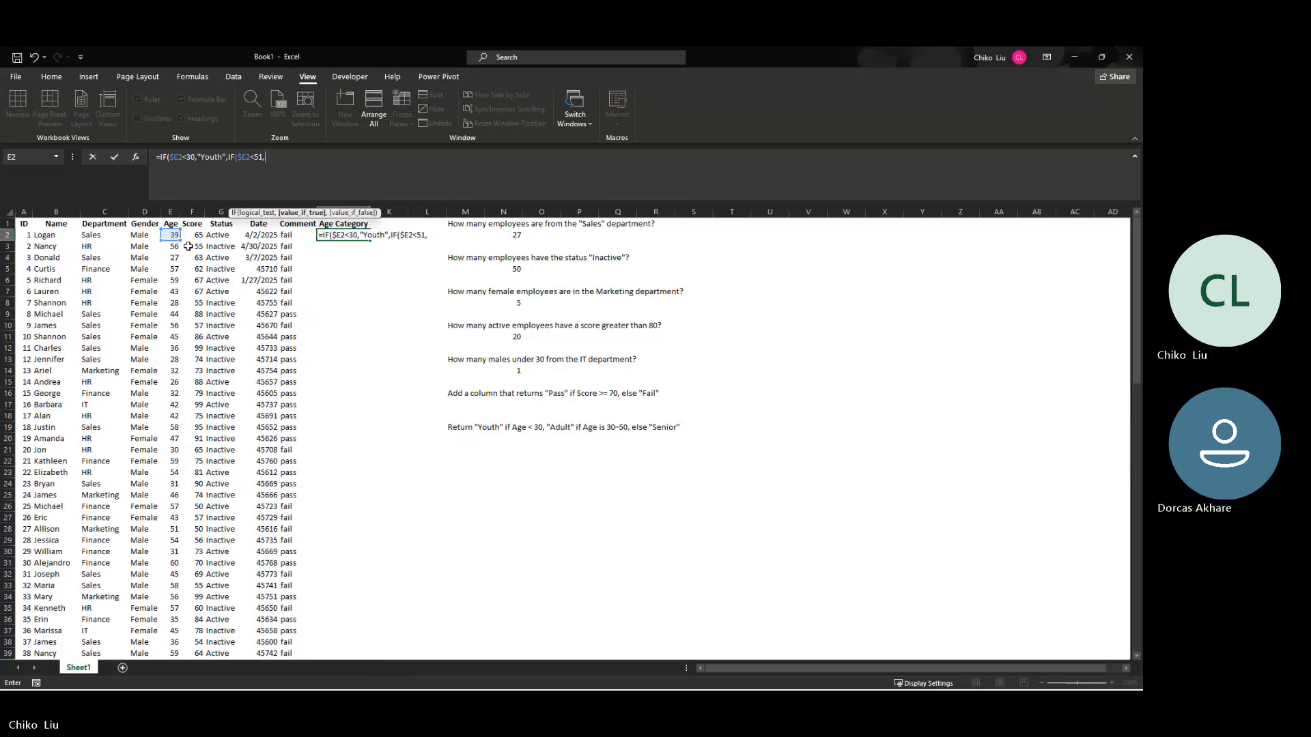
pyautogui.write('enior",')
# Step: Enter "Senior" as both the true and the false result of the nested IF in J2
pyautogui.press('Left')
pyautogui.press('BackSpace')
pyautogui.press('BackSpace')
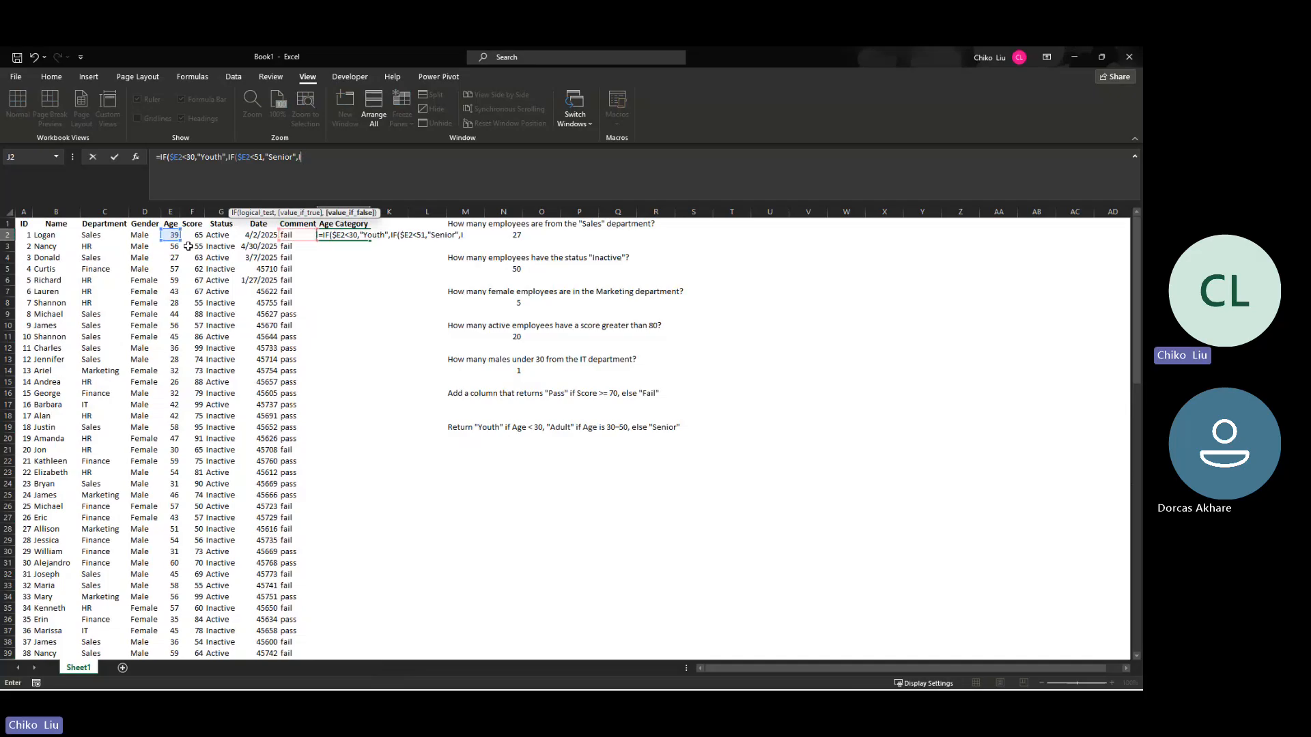
pyautogui.write('Senior')
pyautogui.click(299, 158)
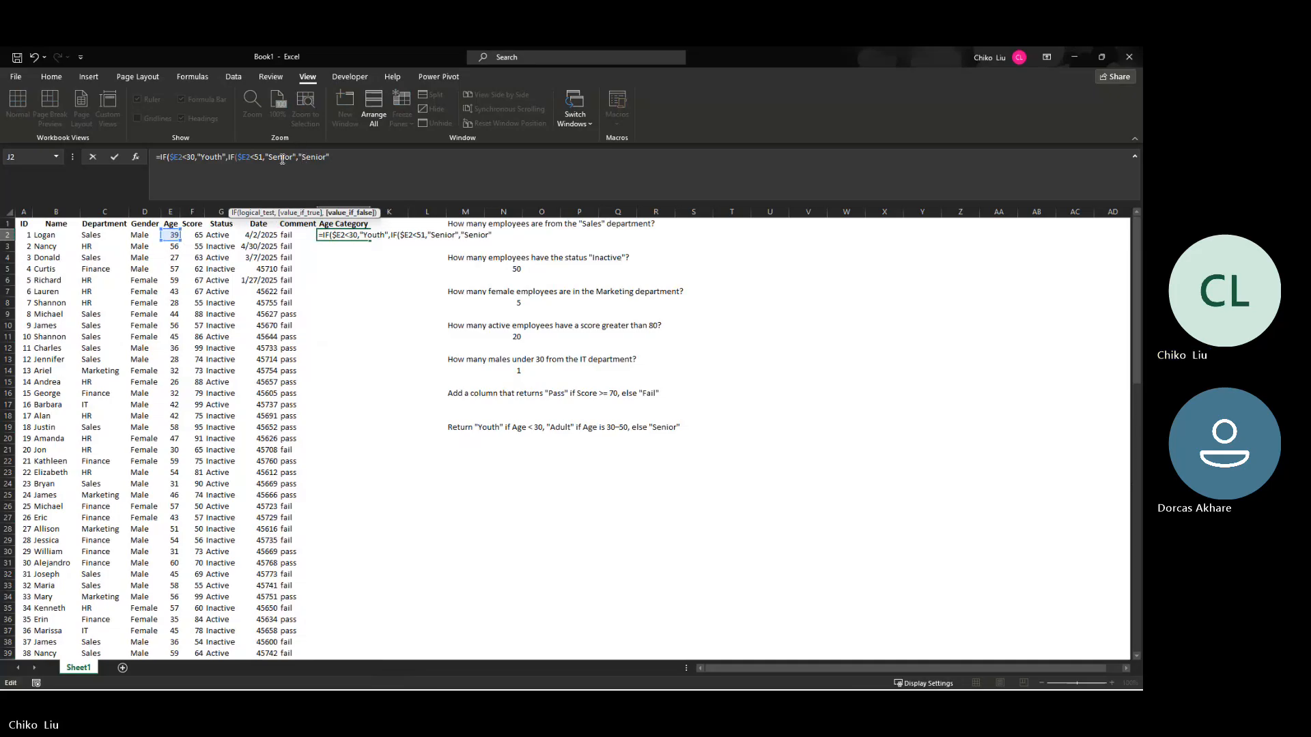
pyautogui.write('"')
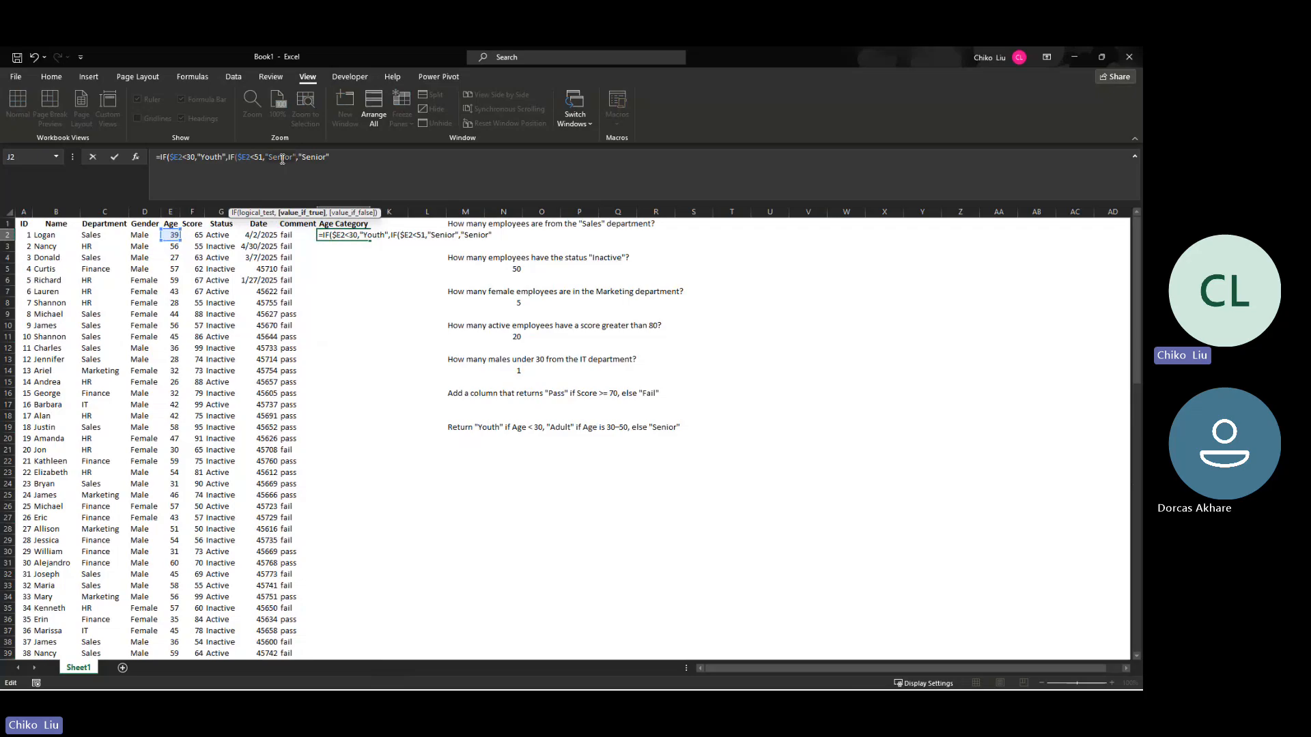
# Step: Change the nested IF's true result to "Adult" and commit J2's formula, accepting Excel's closing-parenthesis correction
pyautogui.doubleClick(282, 159)
pyautogui.write('Adult"')
pyautogui.press('Return')
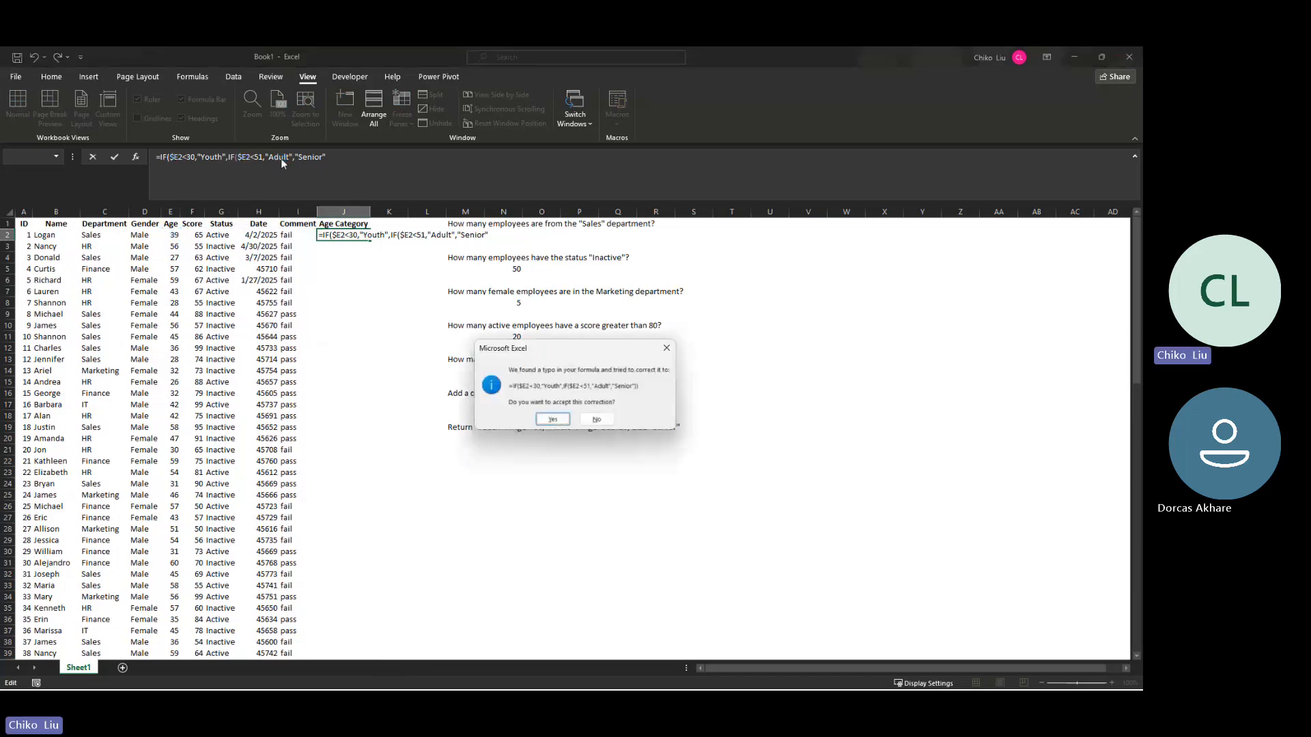
pyautogui.press('Return')
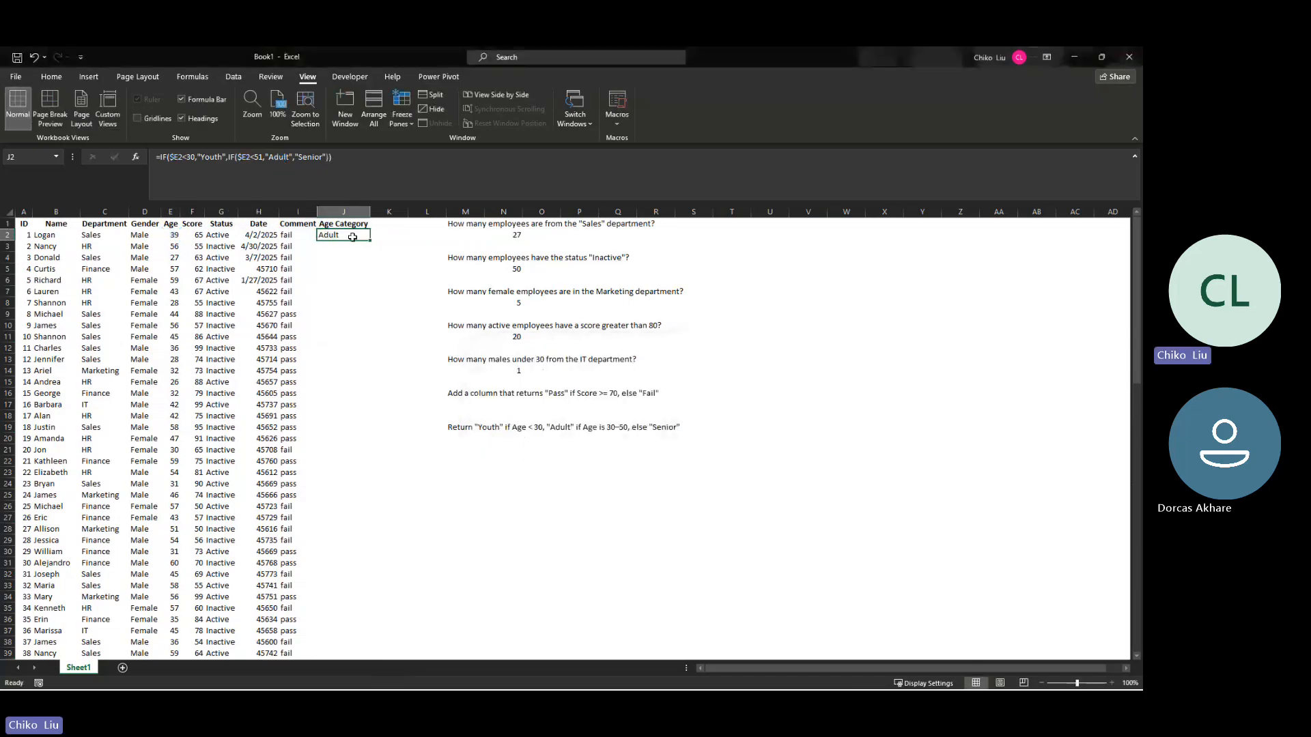
# Step: Fill J2's nested IF formula down the Age Category column and check results against the ages in rows 3 and 33
pyautogui.doubleClick(369, 241)
pyautogui.click(335, 235)
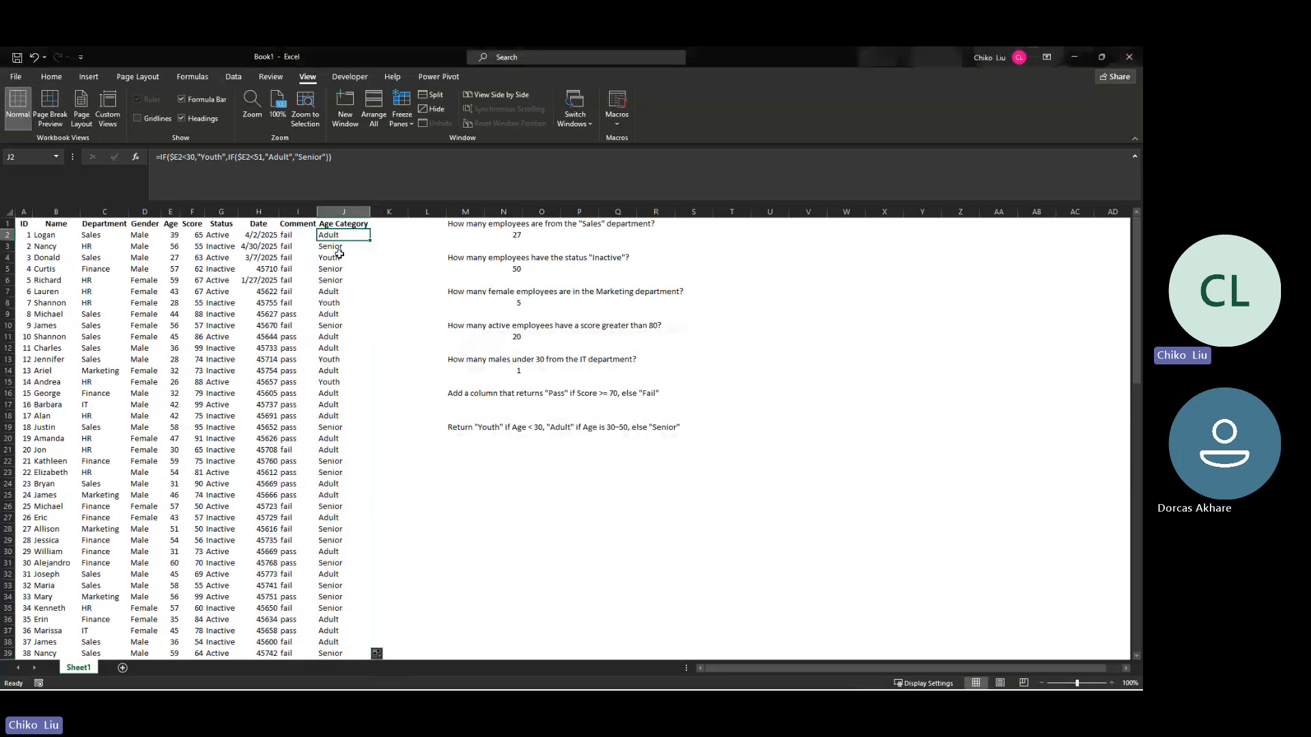
pyautogui.click(173, 247)
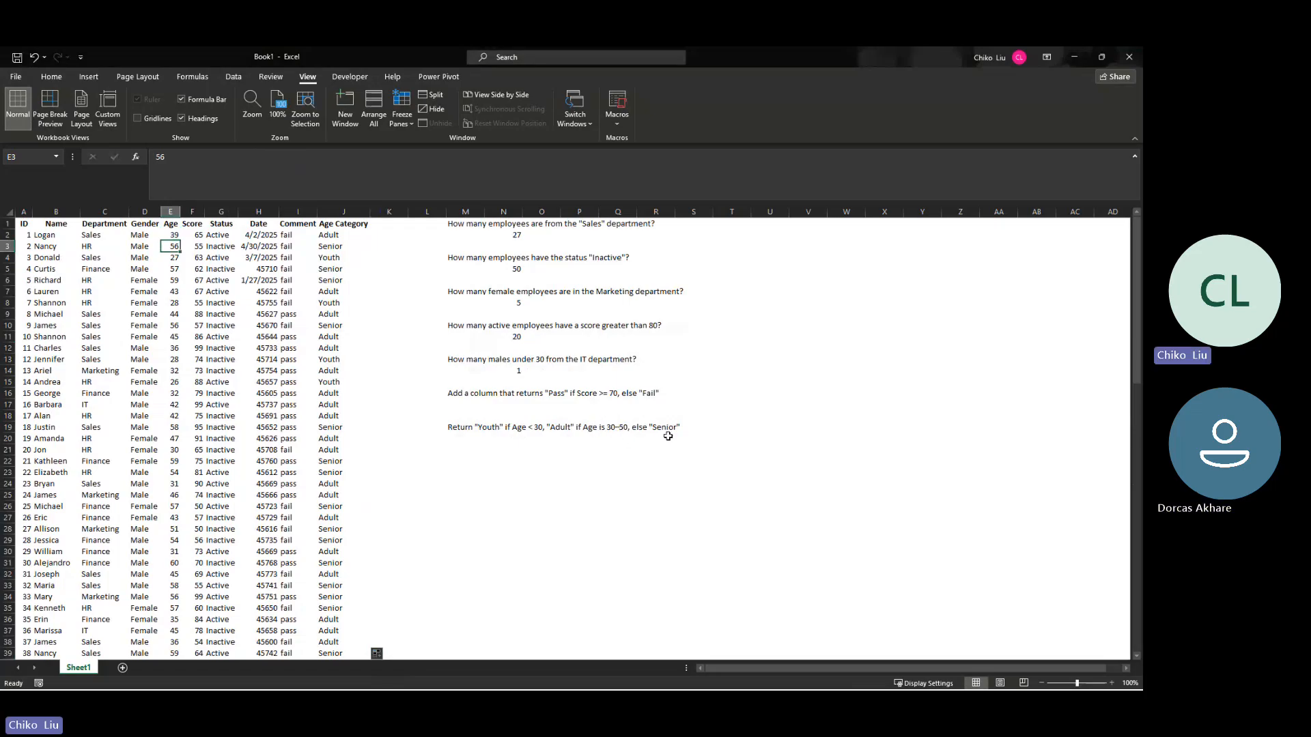
pyautogui.click(336, 588)
pyautogui.press('Down')
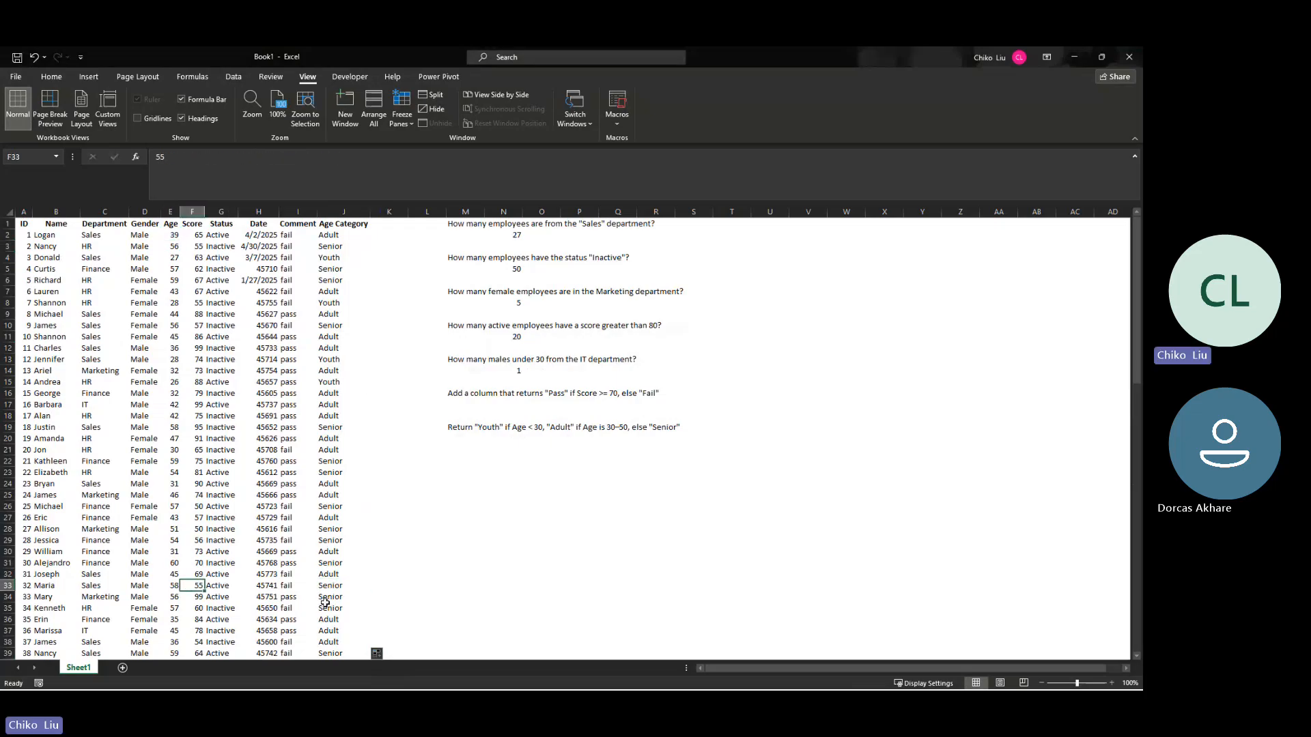
pyautogui.click(194, 598)
pyautogui.click(330, 233)
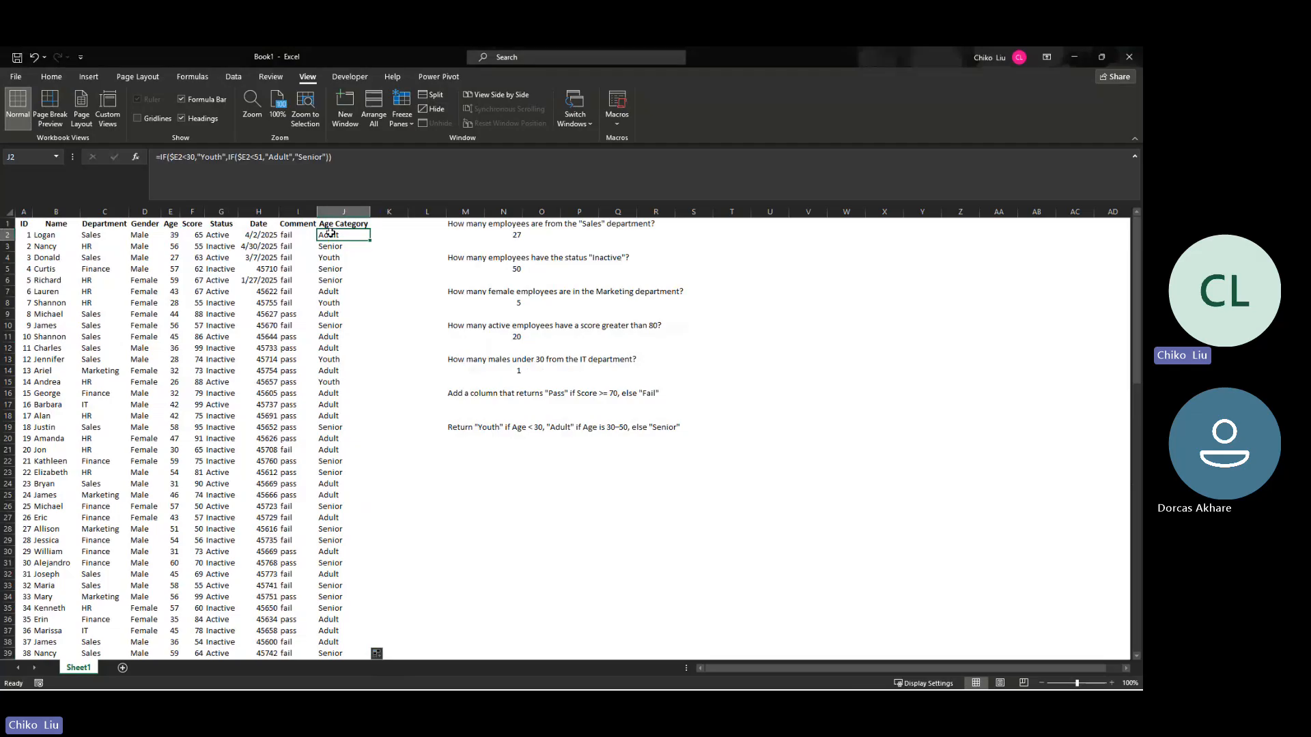
# Step: Copy the Age Category header into K1 and autofit column K's width
pyautogui.click(362, 224)
pyautogui.moveTo(370, 229); pyautogui.dragTo(415, 230)
pyautogui.doubleClick(409, 211)
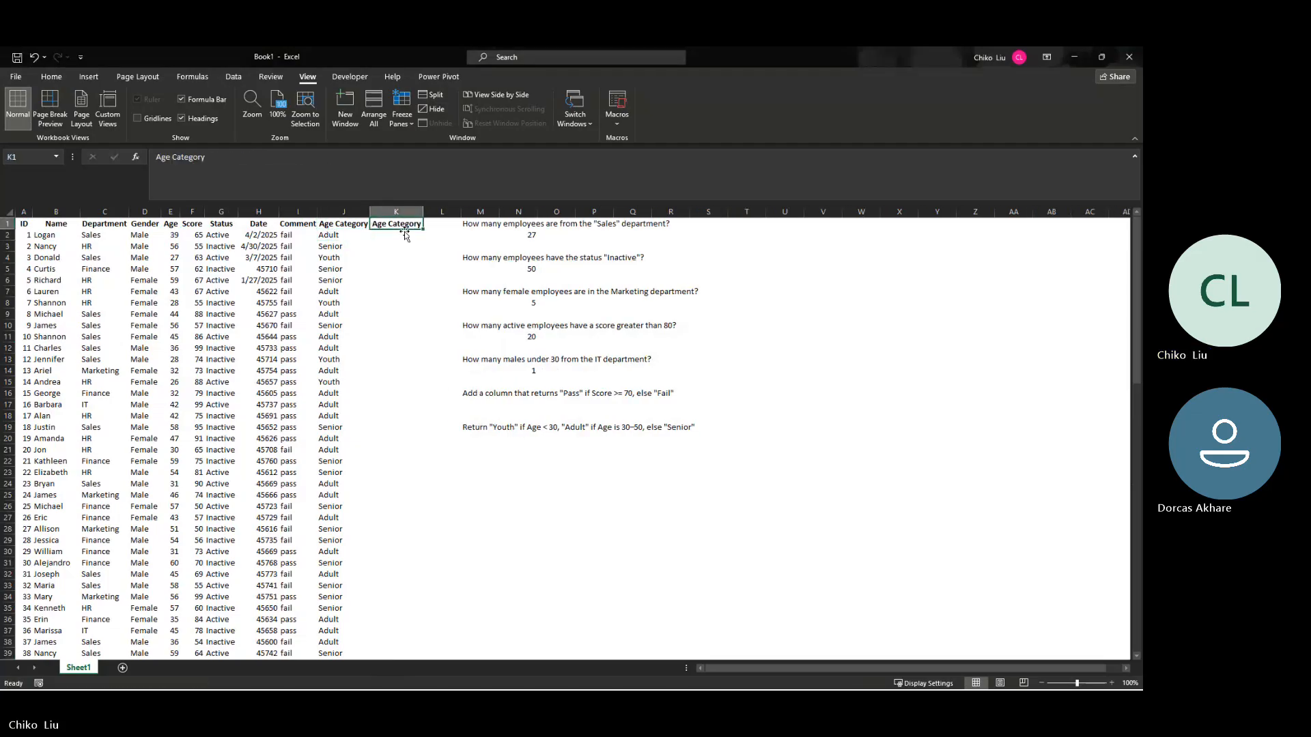
# Step: Start an IF formula in K2 that references the employee's age with the column-locked cell $E2
pyautogui.click(405, 235)
pyautogui.write('=')
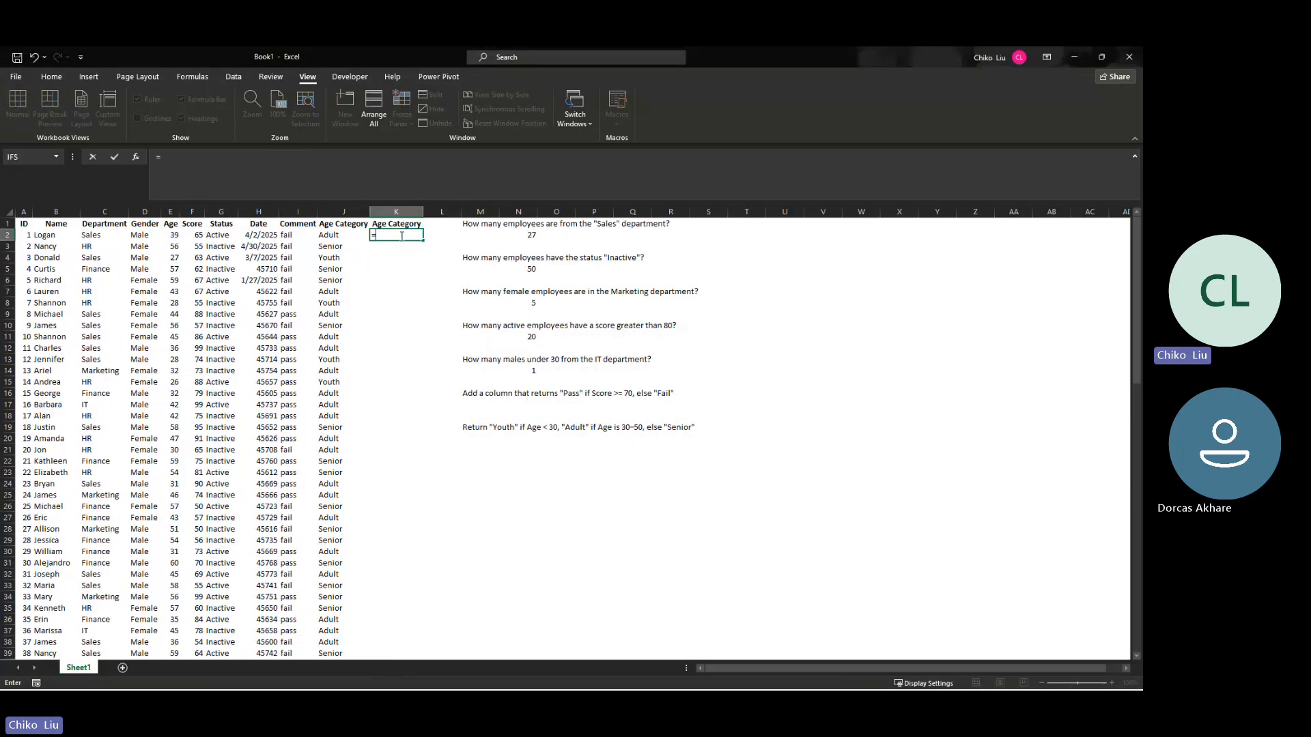
pyautogui.write('idf')
pyautogui.press('BackSpace')
pyautogui.press('BackSpace')
pyautogui.write('f')
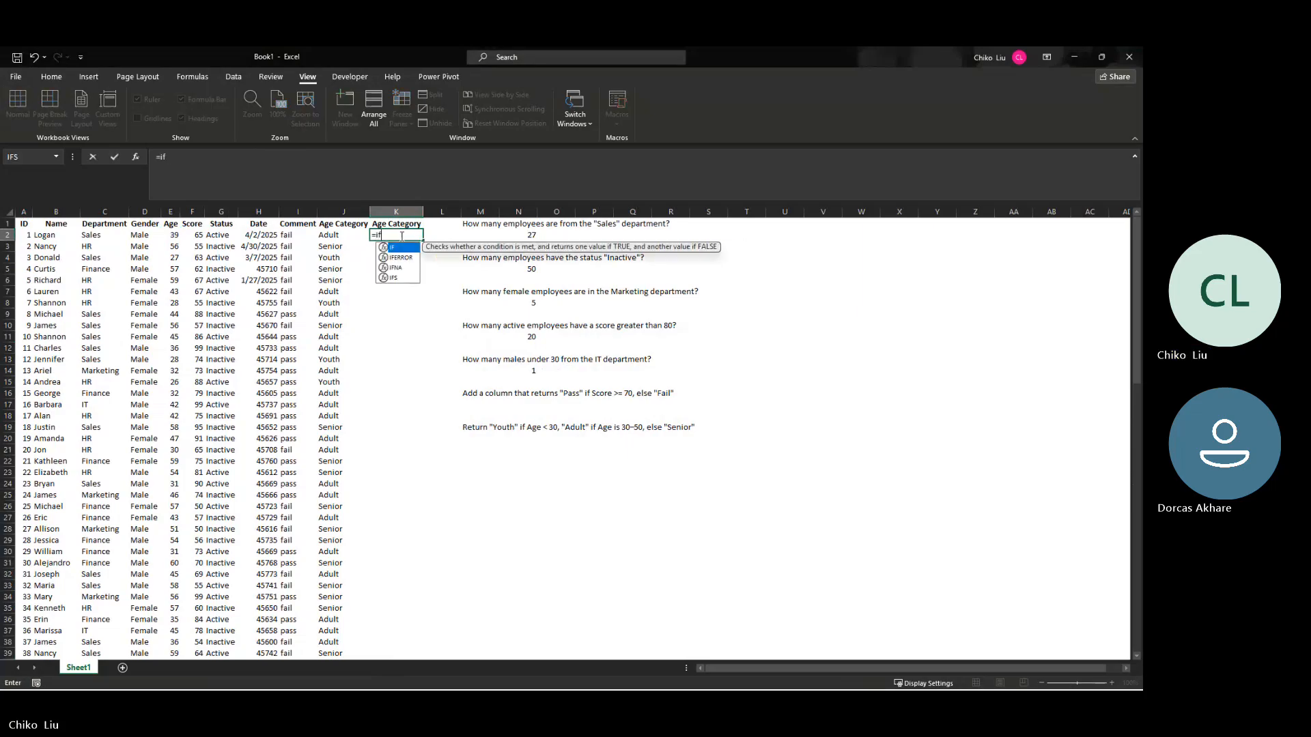
pyautogui.press('Tab')
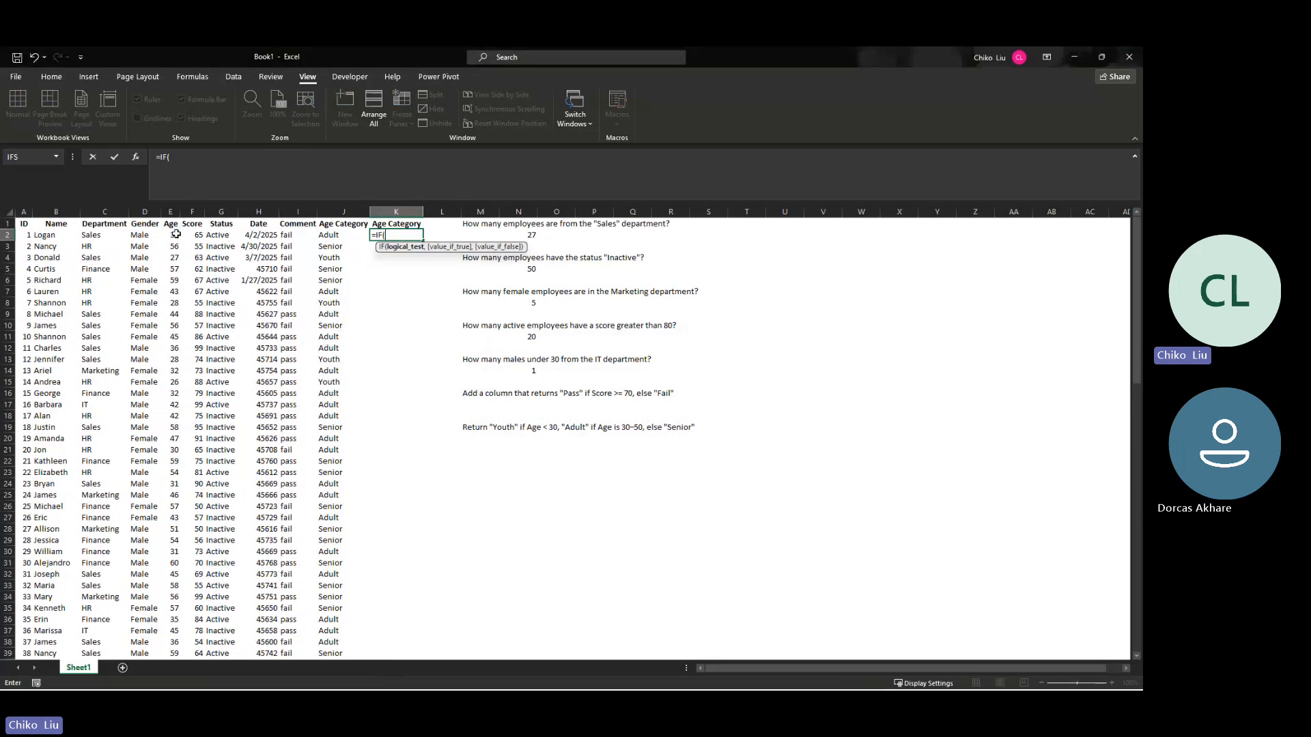
pyautogui.click(174, 234)
pyautogui.press('F4')
pyautogui.press('F4')
pyautogui.press('F4')
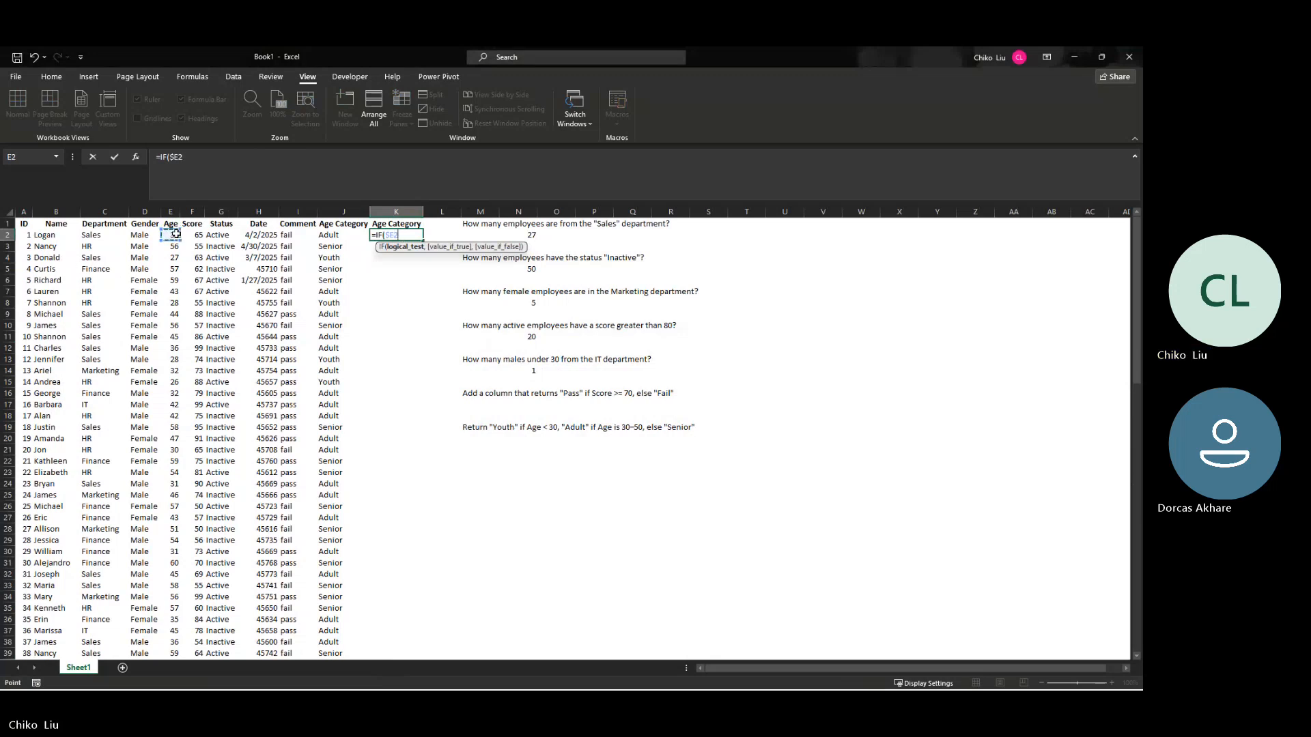
# Step: Make K2's IF test whether $E2 is <=29 and return "Youth" when true
pyautogui.write('<')
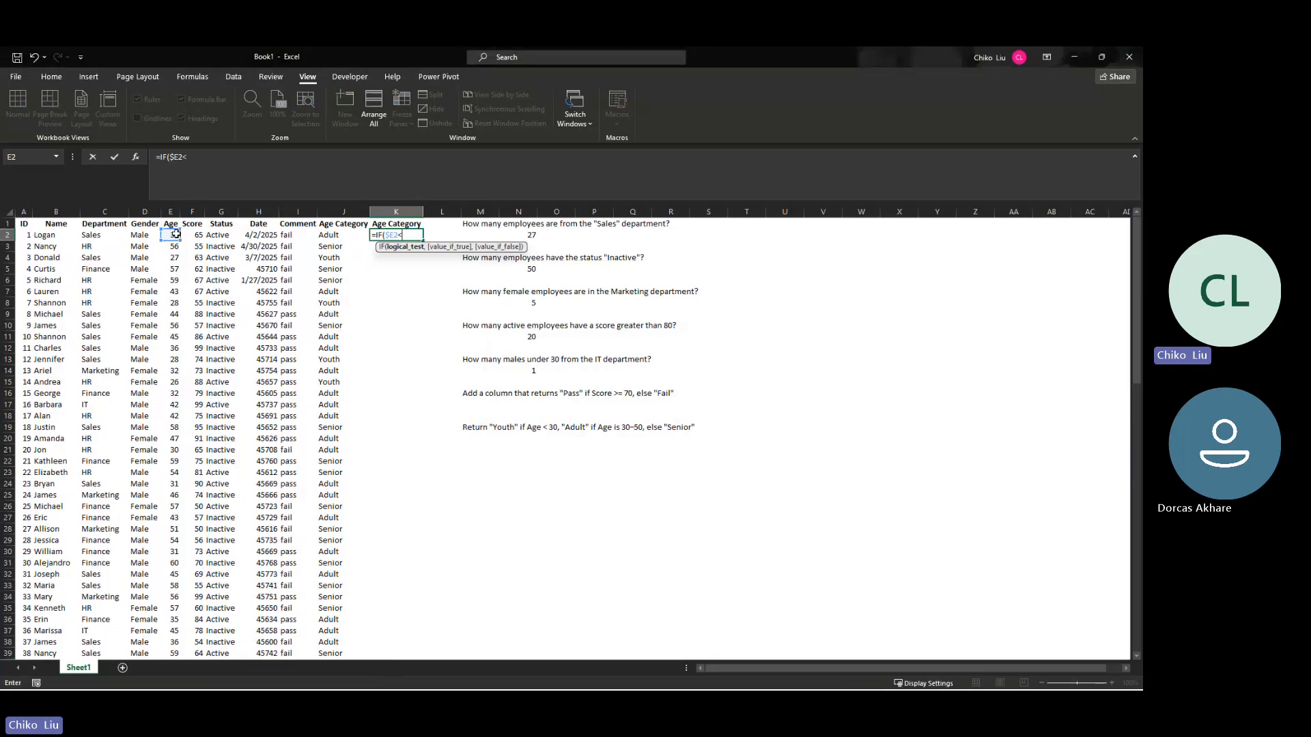
pyautogui.write('=29,"Youth"')
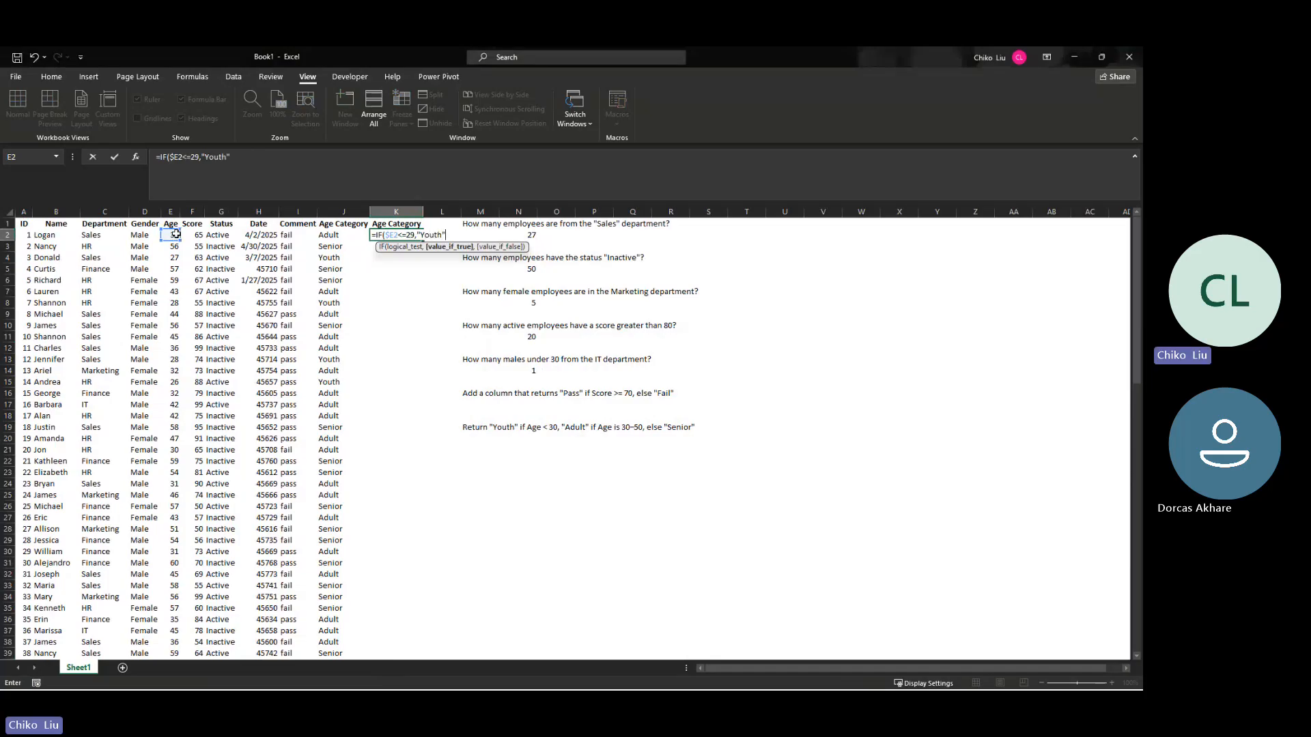
pyautogui.write(',IF(')
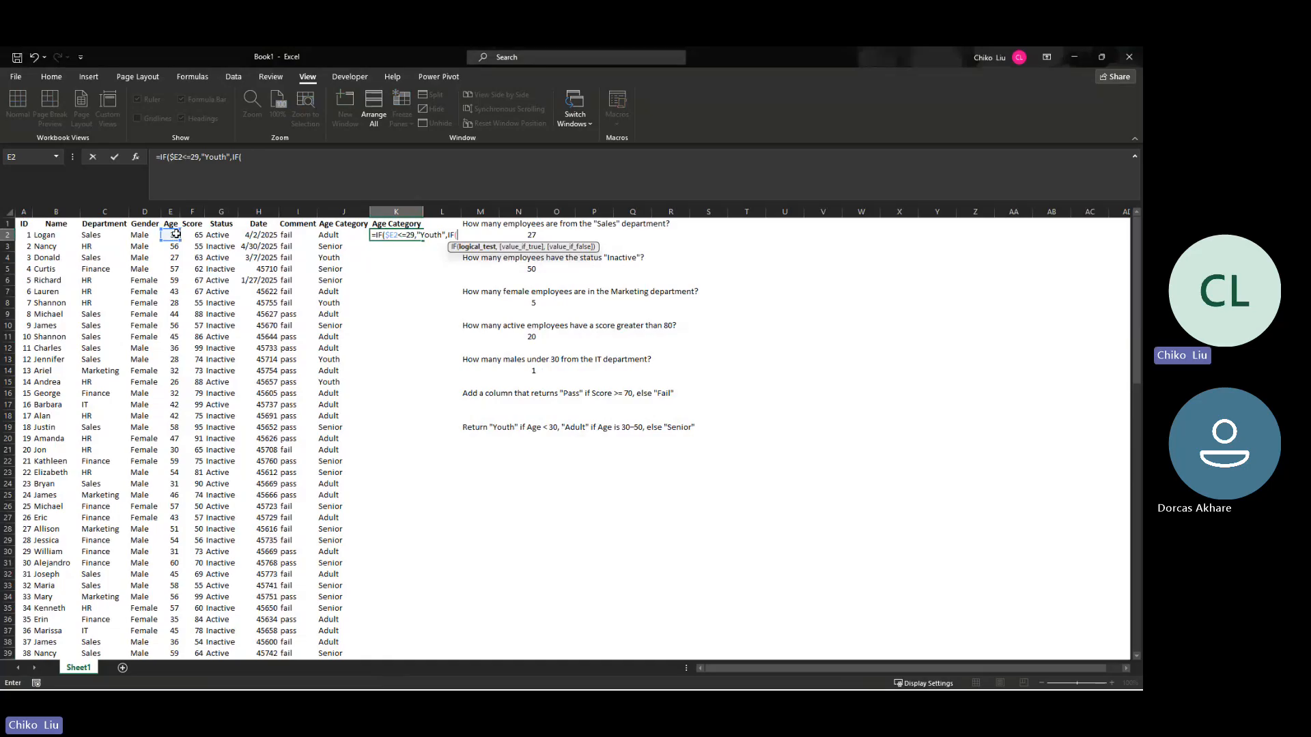
pyautogui.write('AND(')
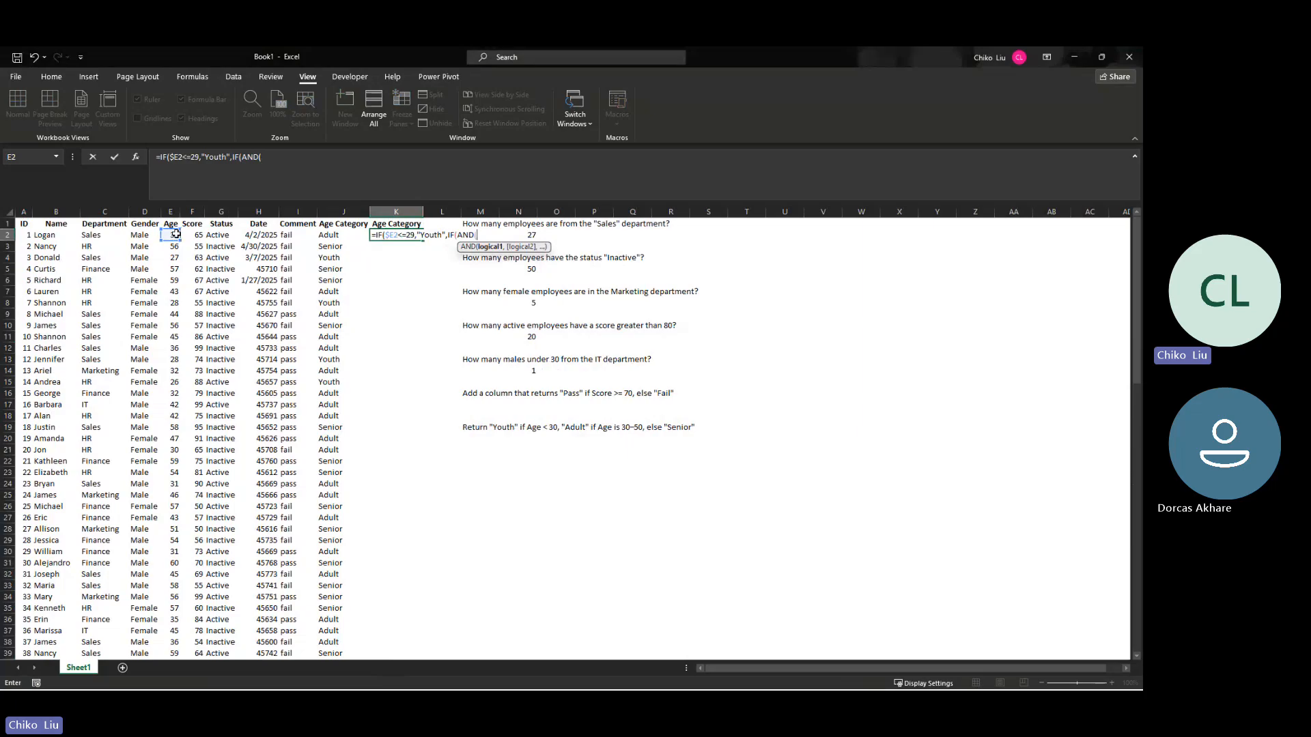
# Step: Nest a second IF as K2's false result with the test AND($e2>=30,$e2<=50)
pyautogui.write('$e2>=30,')
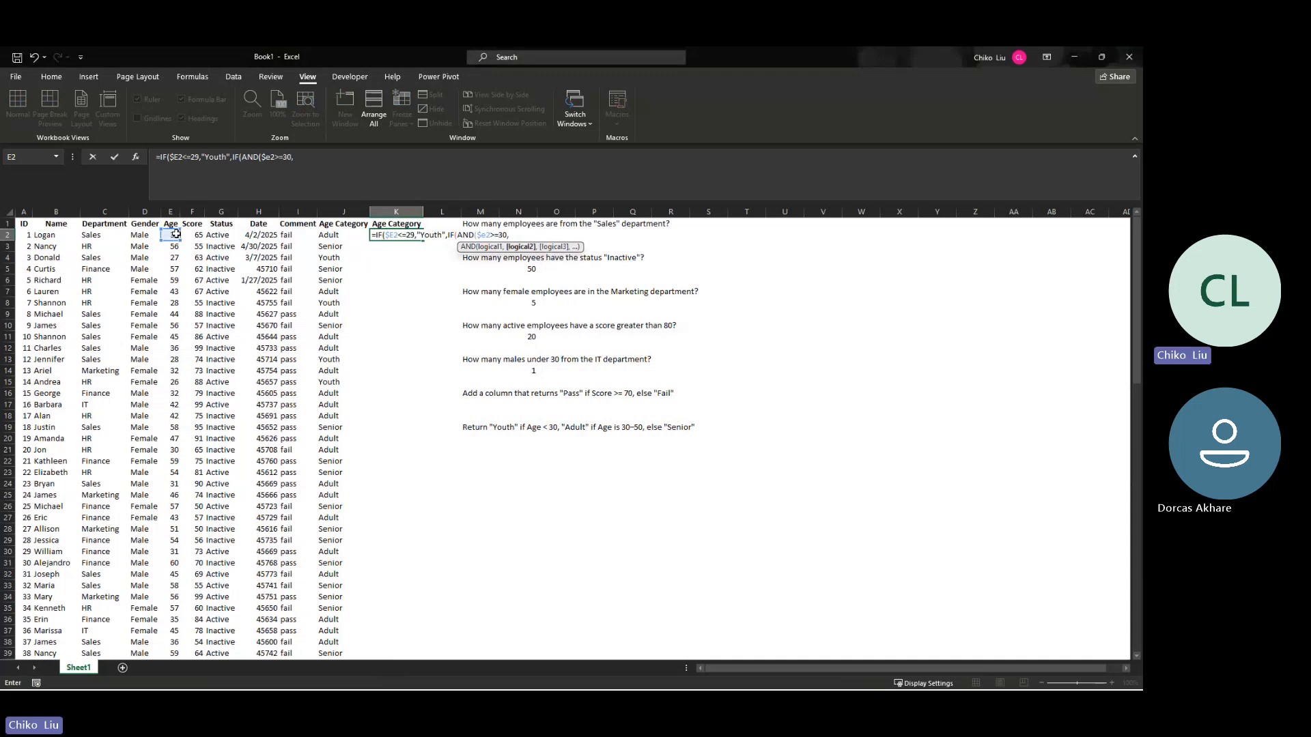
pyautogui.write('$e2<=50)')
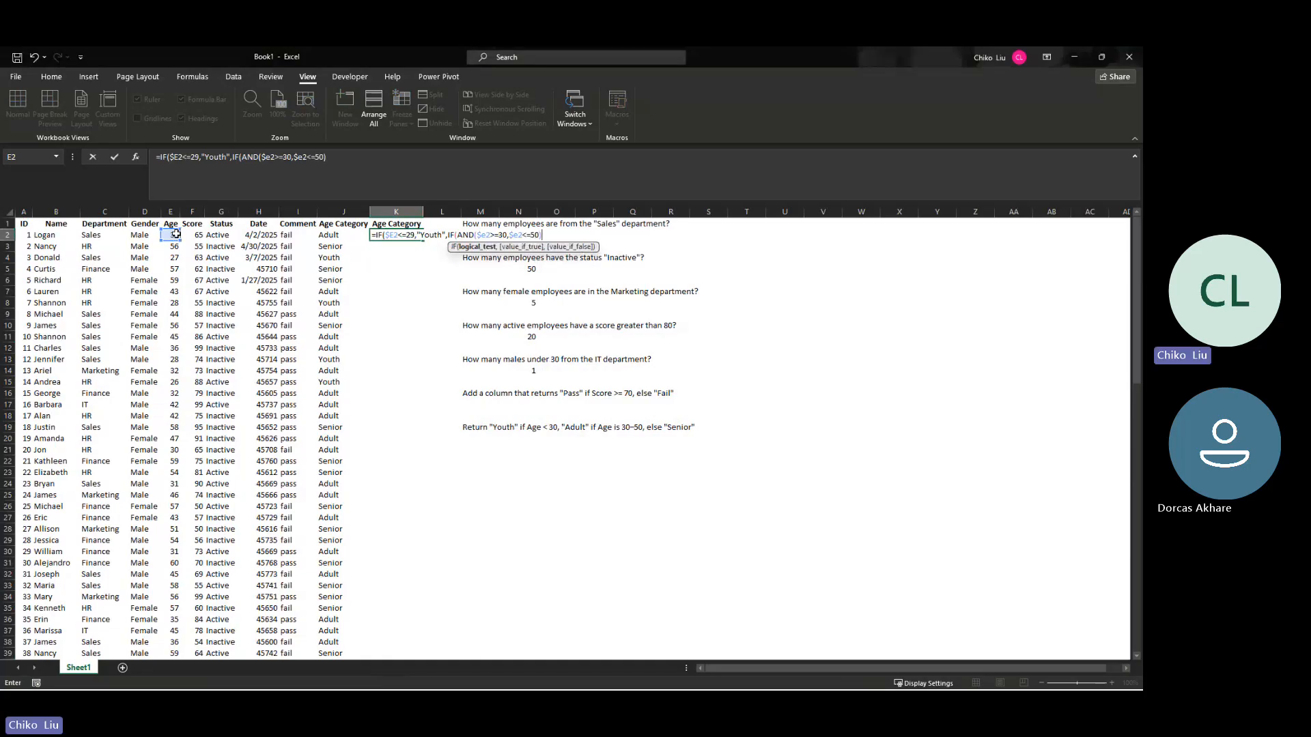
pyautogui.write(',"Adult')
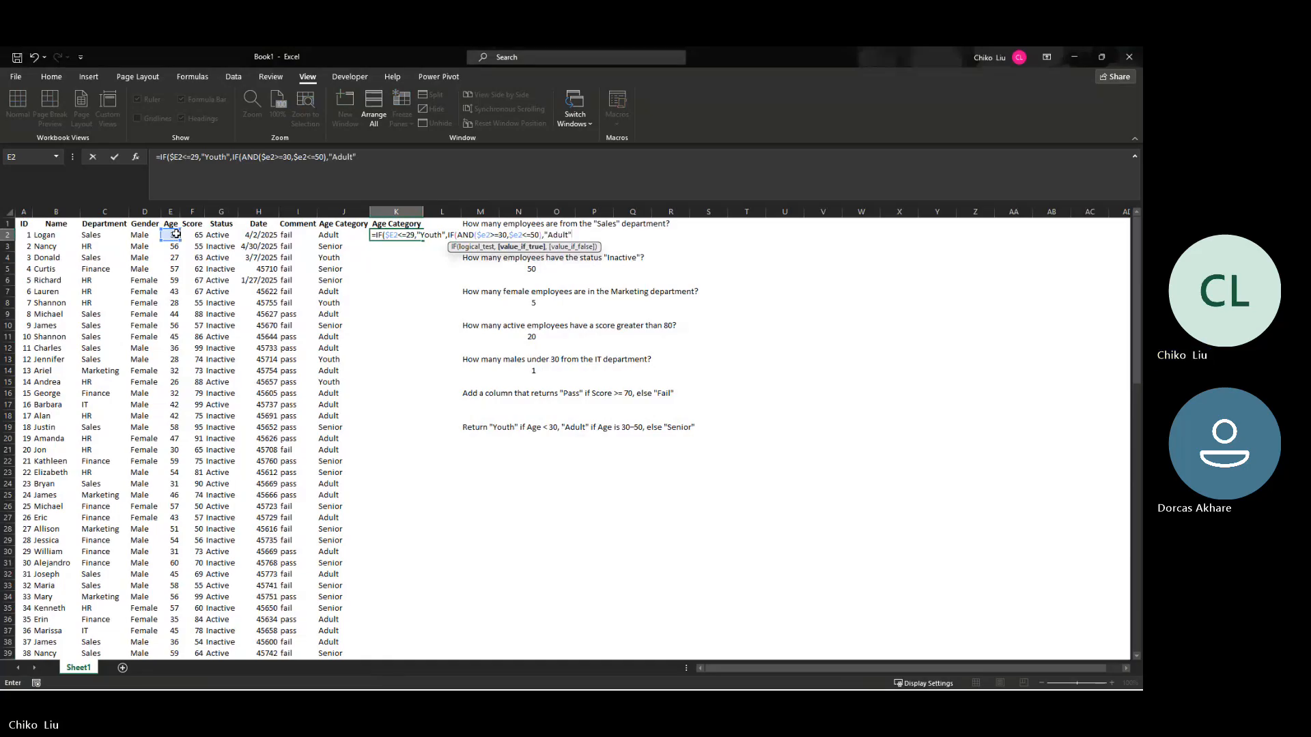
pyautogui.write('",')
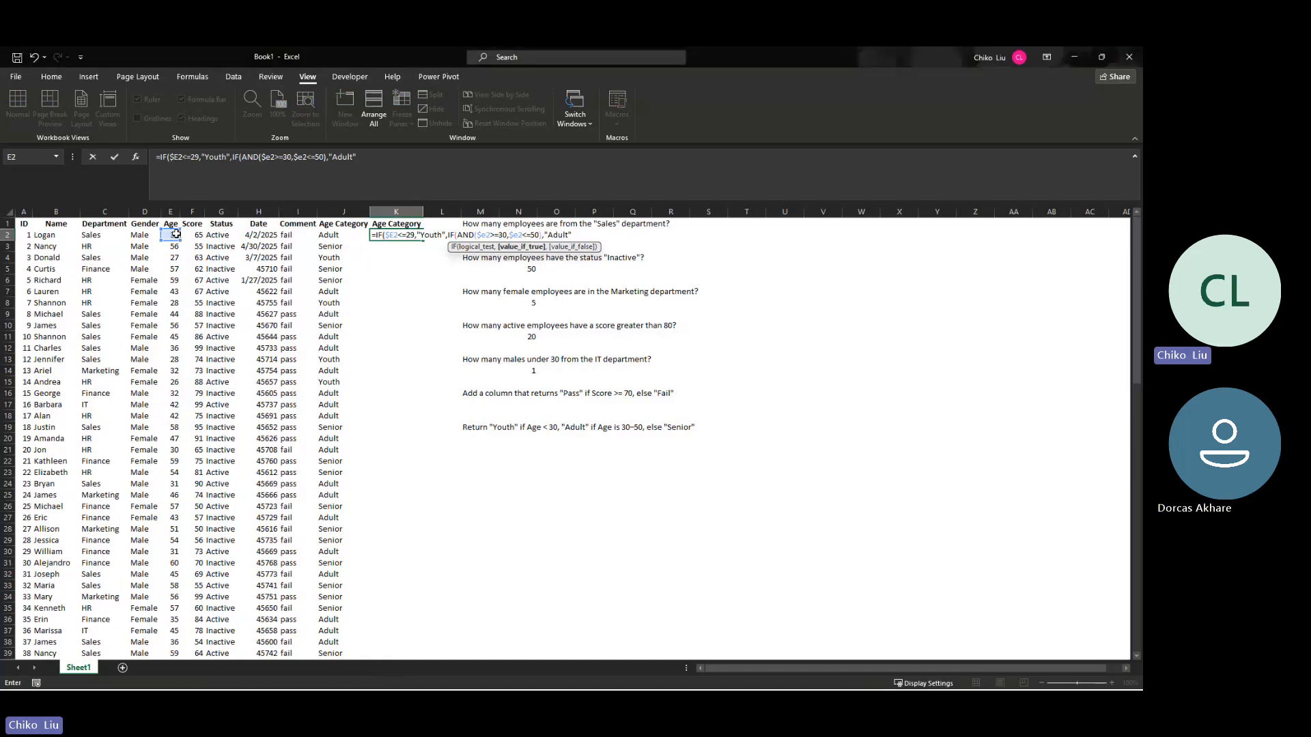
pyautogui.write('"S')
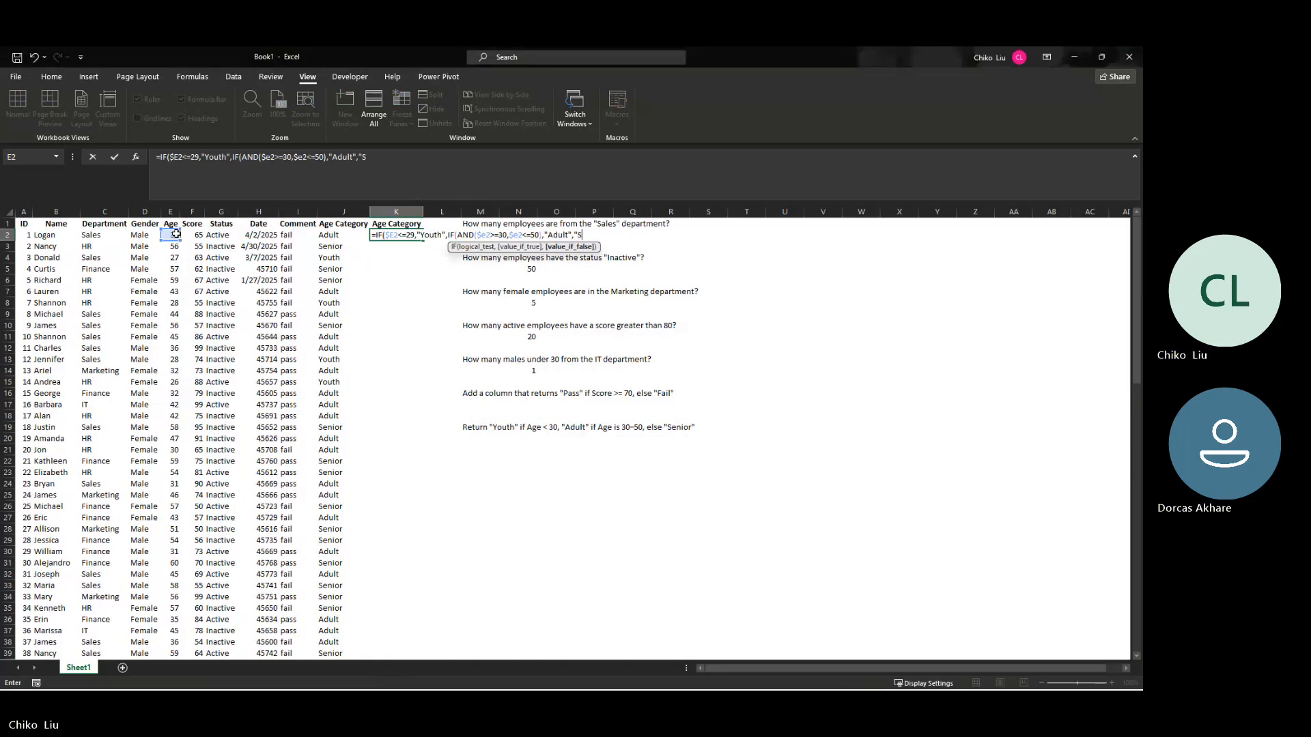
pyautogui.write('enior"')
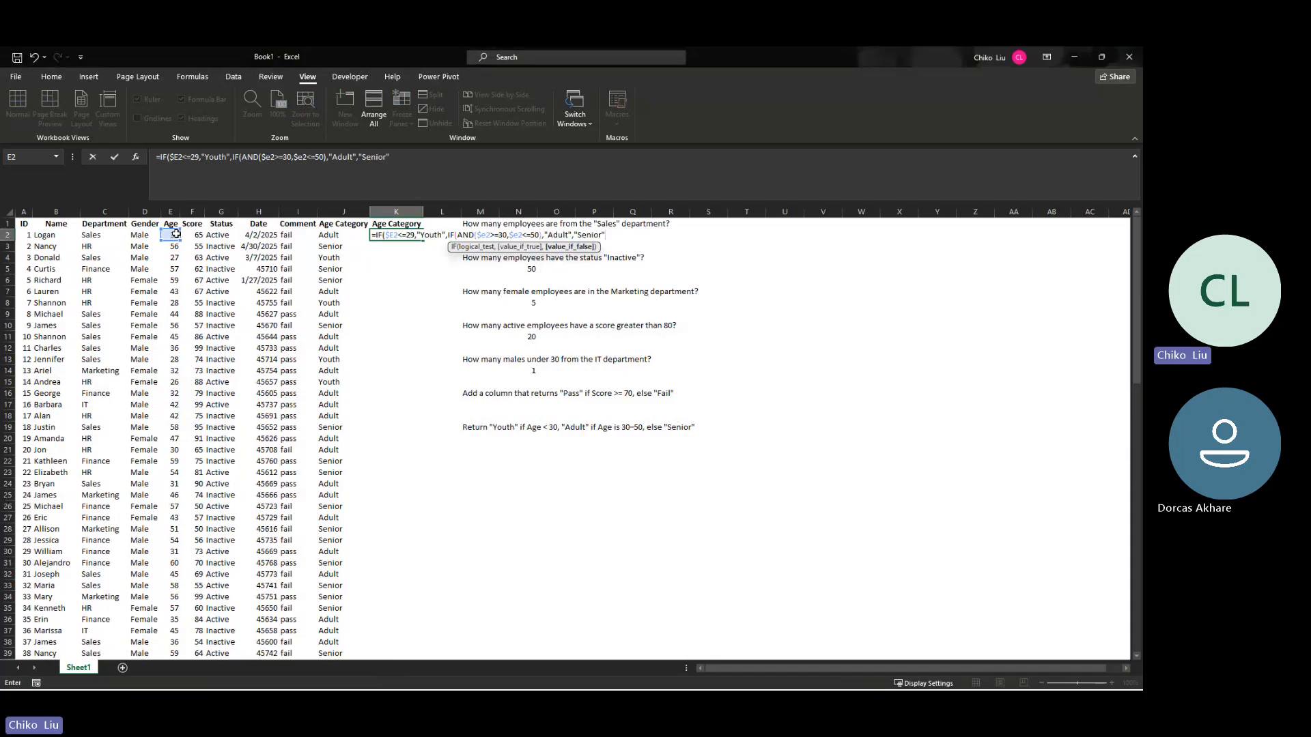
# Step: Complete K2's nested IF so it returns "Adult" when the AND test is true and "Senior" otherwise
pyautogui.press('Return')
pyautogui.press('Return')
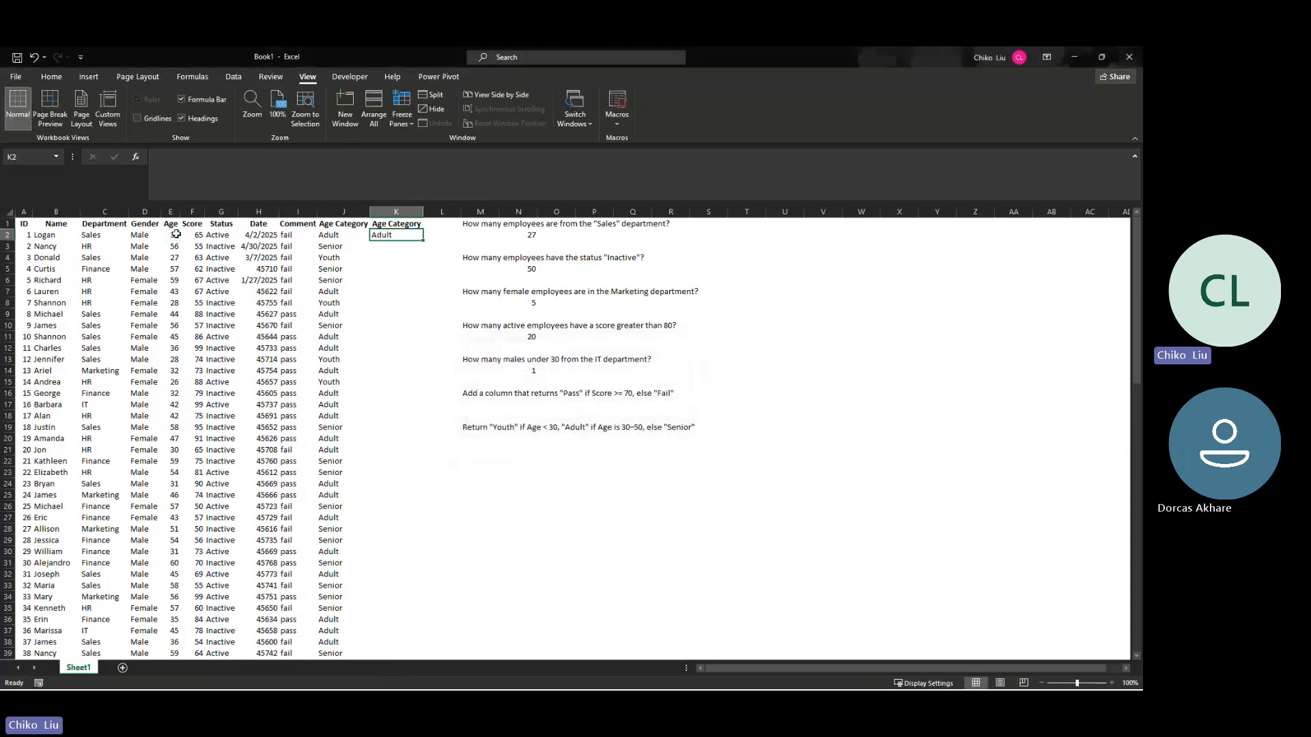
# Step: Fill K2's formula down the Age Category column and compare sample cells with the results in column J
pyautogui.doubleClick(421, 243)
pyautogui.click(382, 342)
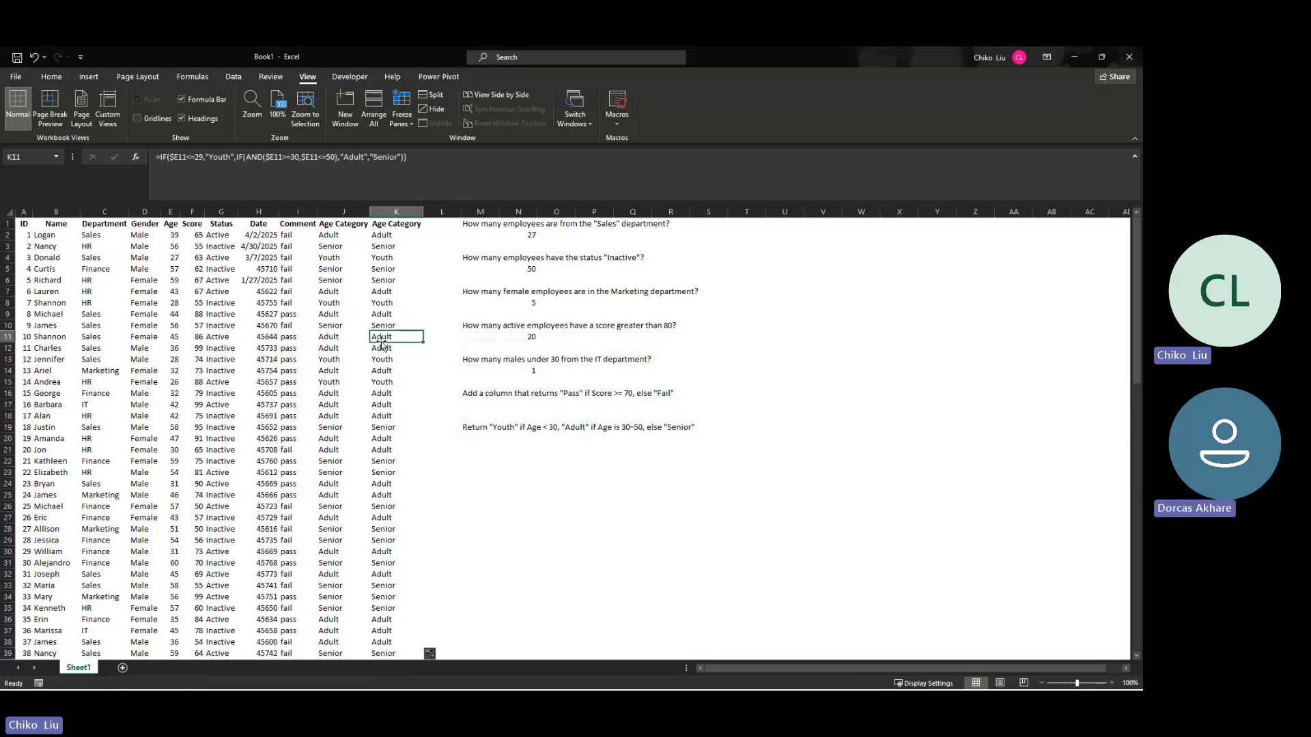
pyautogui.click(336, 342)
pyautogui.click(389, 371)
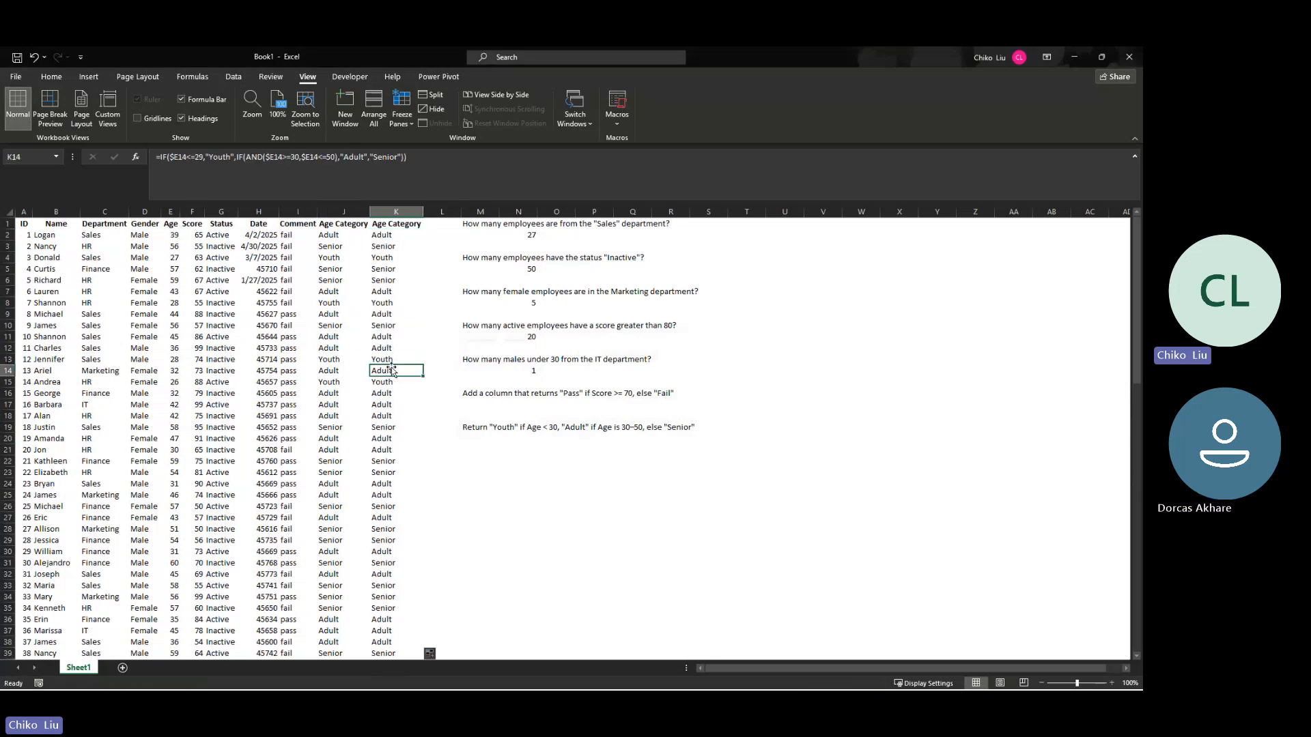
# Step: Copy the Age Category header into an autofitted column L and insert a blank column before the question text
pyautogui.click(437, 229)
pyautogui.click(418, 225)
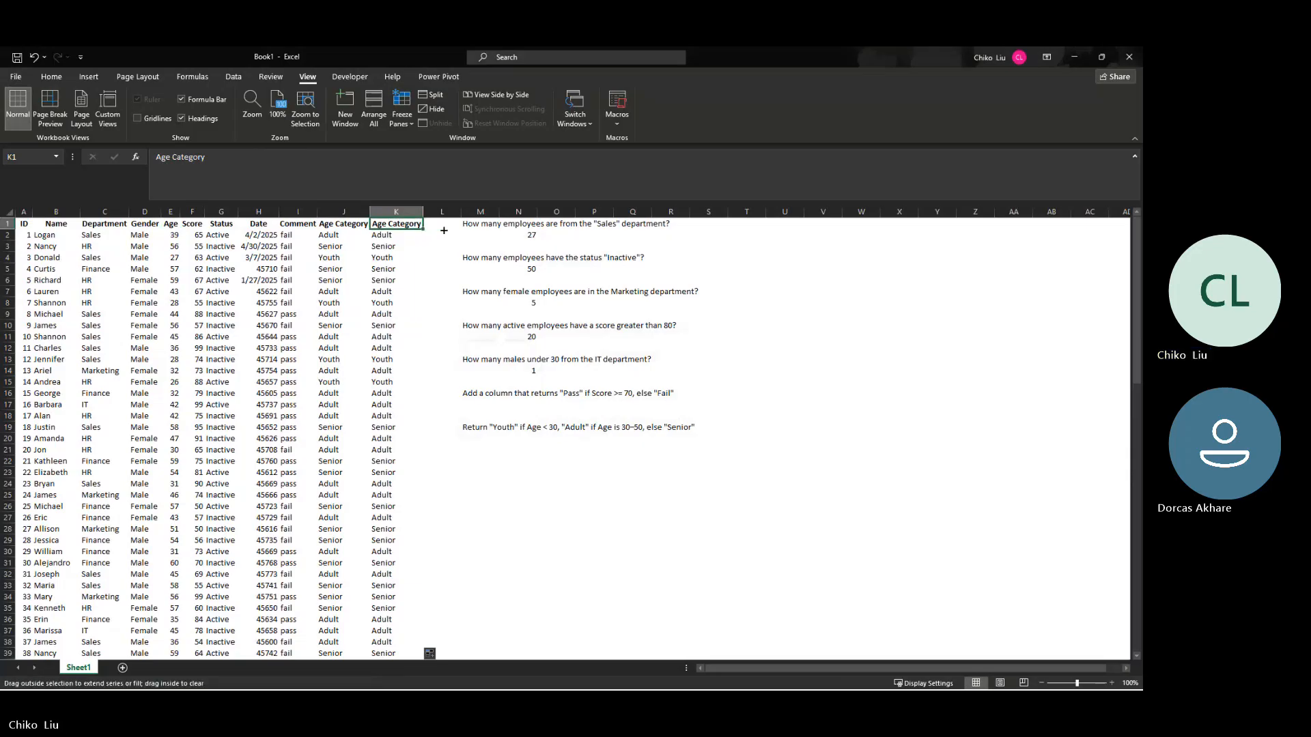
pyautogui.moveTo(444, 230); pyautogui.dragTo(447, 229)
pyautogui.doubleClick(461, 211)
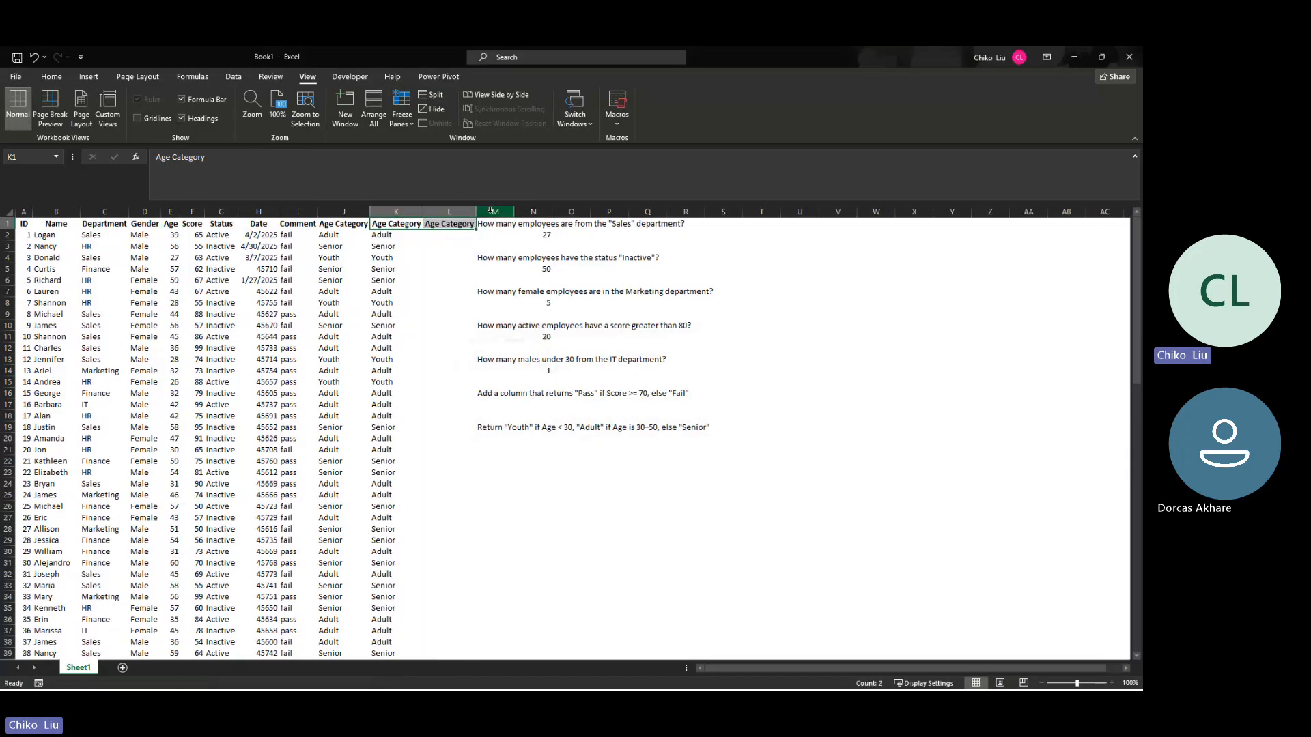
pyautogui.rightClick(491, 211)
pyautogui.click(517, 315)
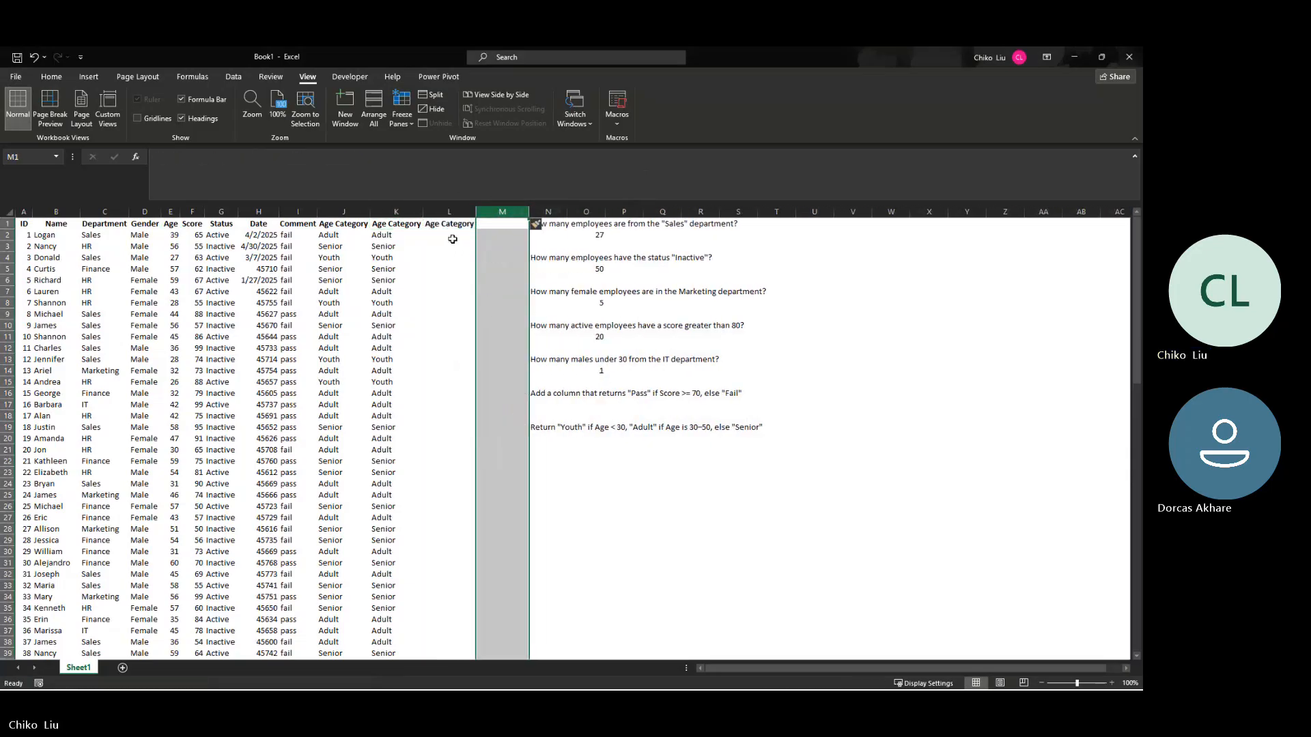
# Step: Start an IFS function in L2 whose first test, $E2<30, returns "youth"
pyautogui.click(451, 236)
pyautogui.click(135, 157)
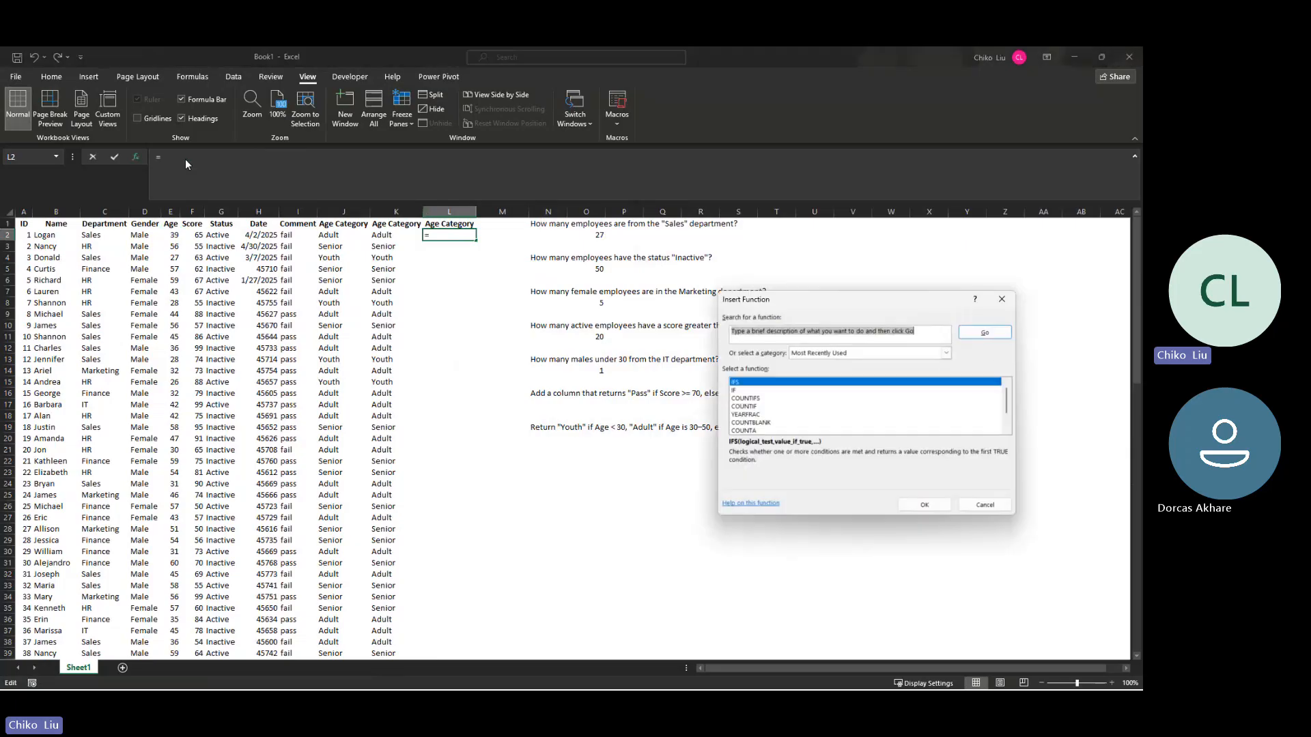
pyautogui.click(907, 505)
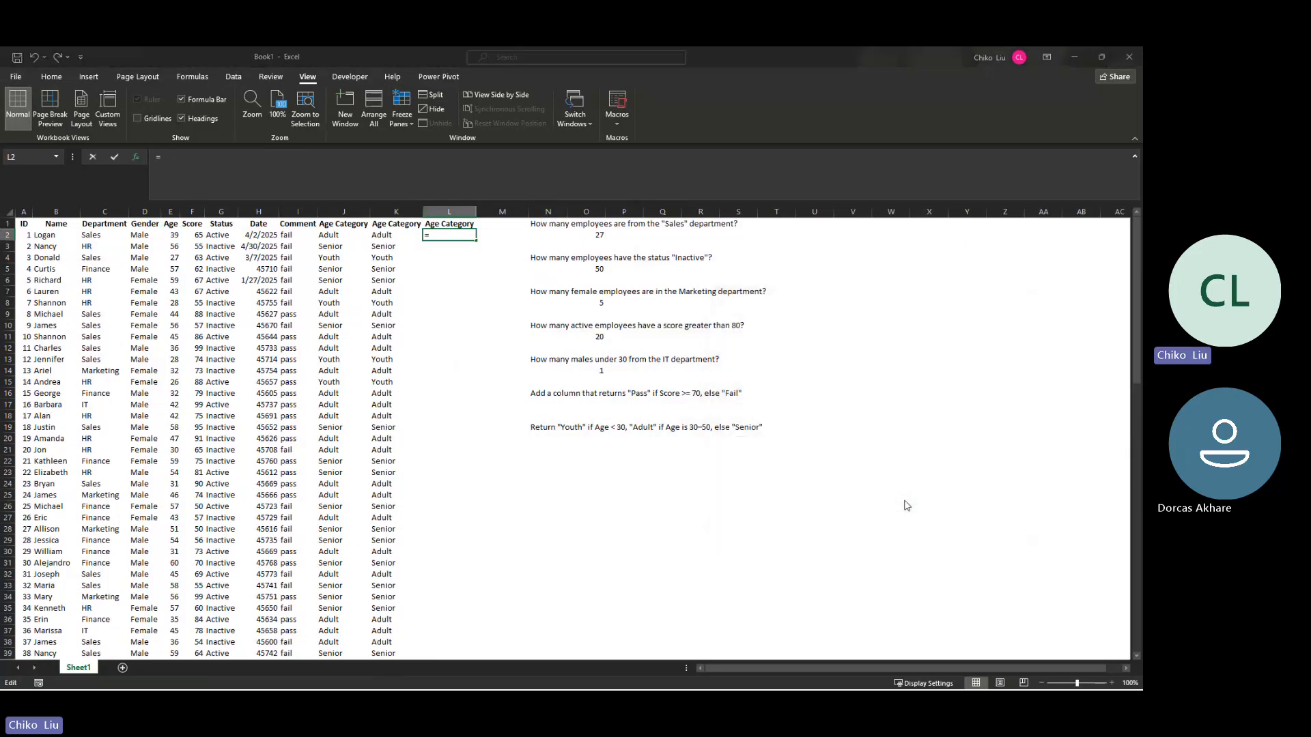
pyautogui.click(170, 233)
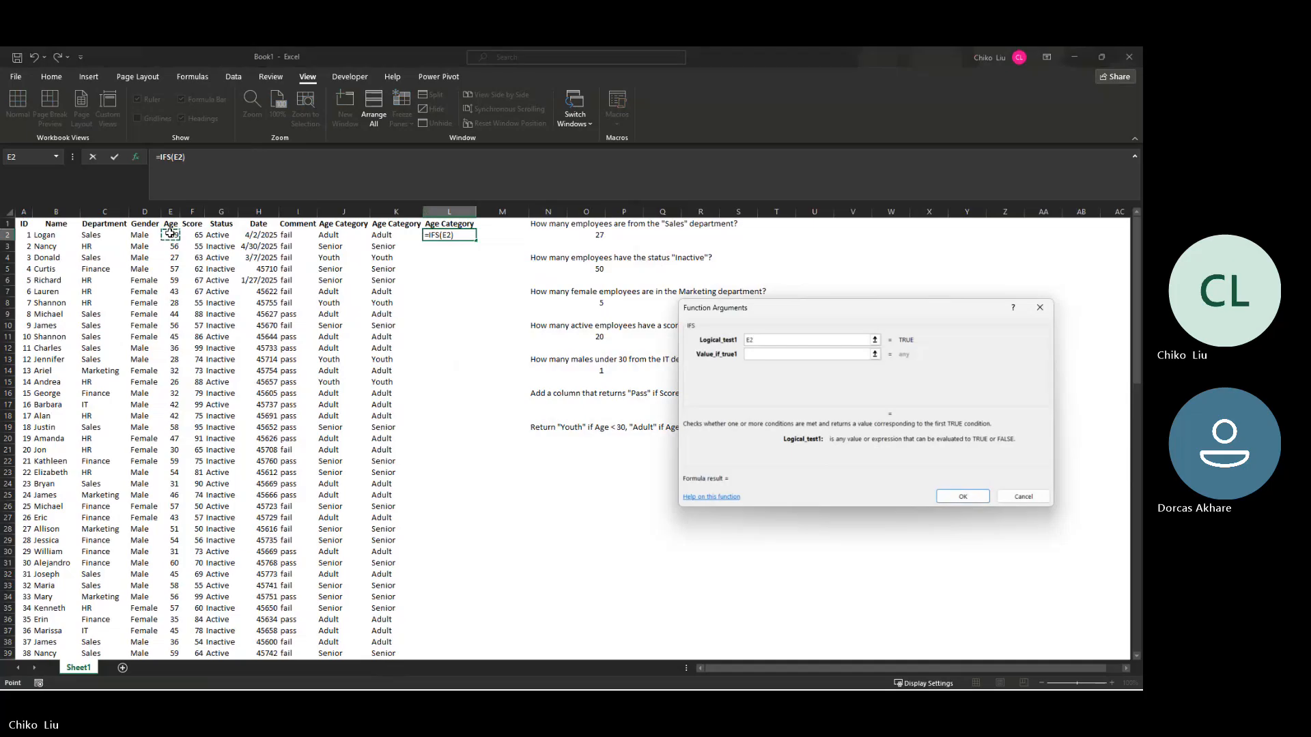
pyautogui.press('F4')
pyautogui.press('F4')
pyautogui.press('F4')
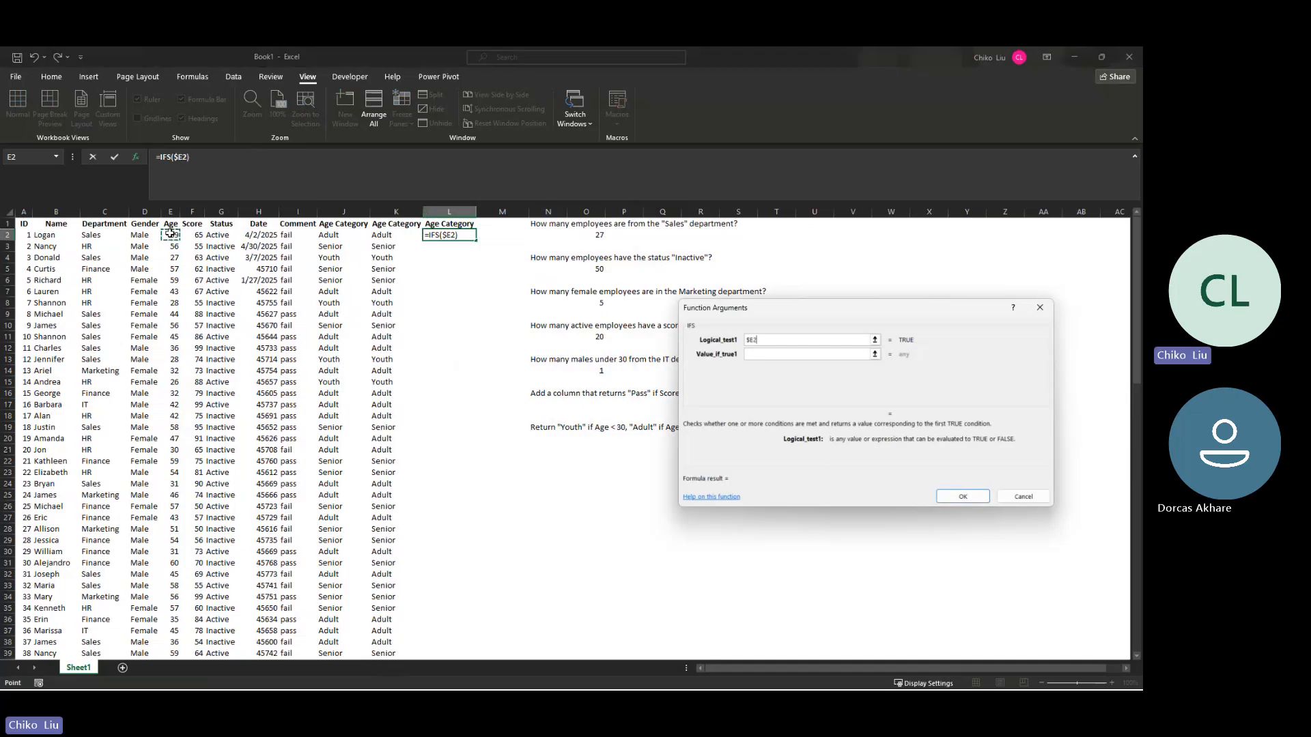
pyautogui.write('<30')
pyautogui.press('Tab')
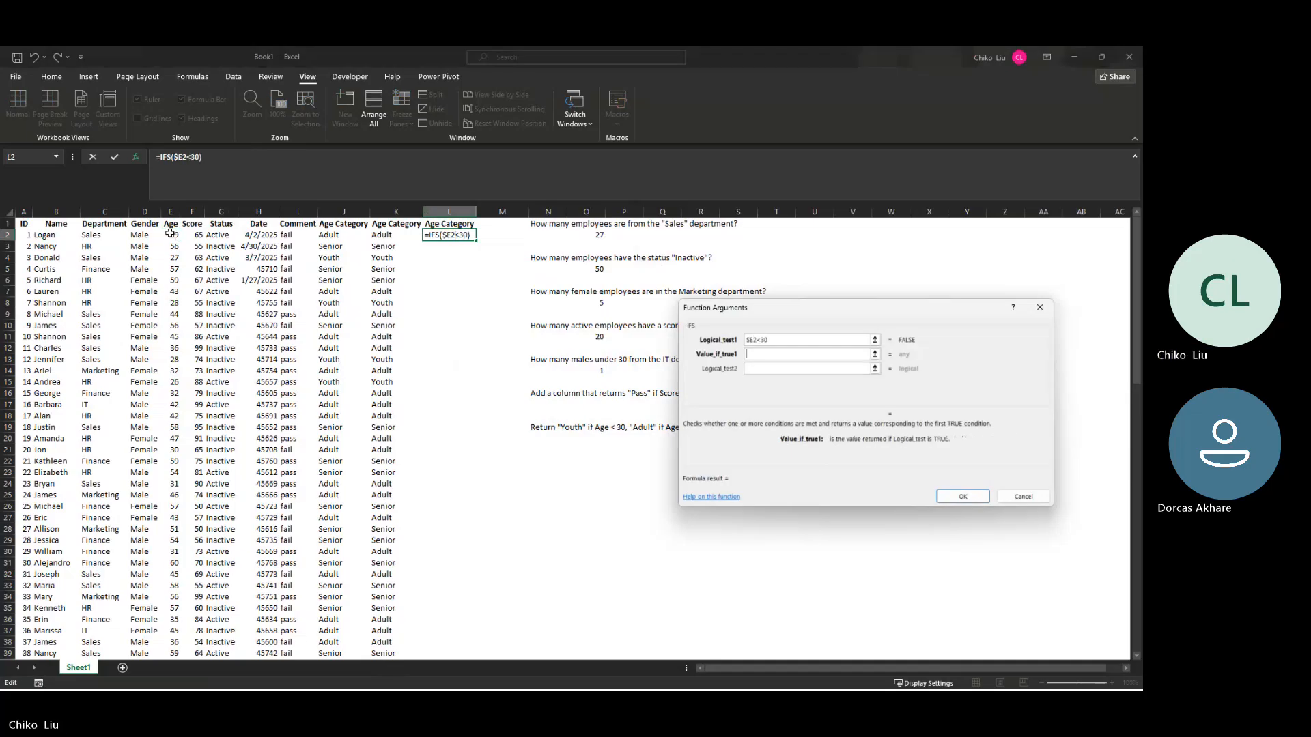
pyautogui.write('youth')
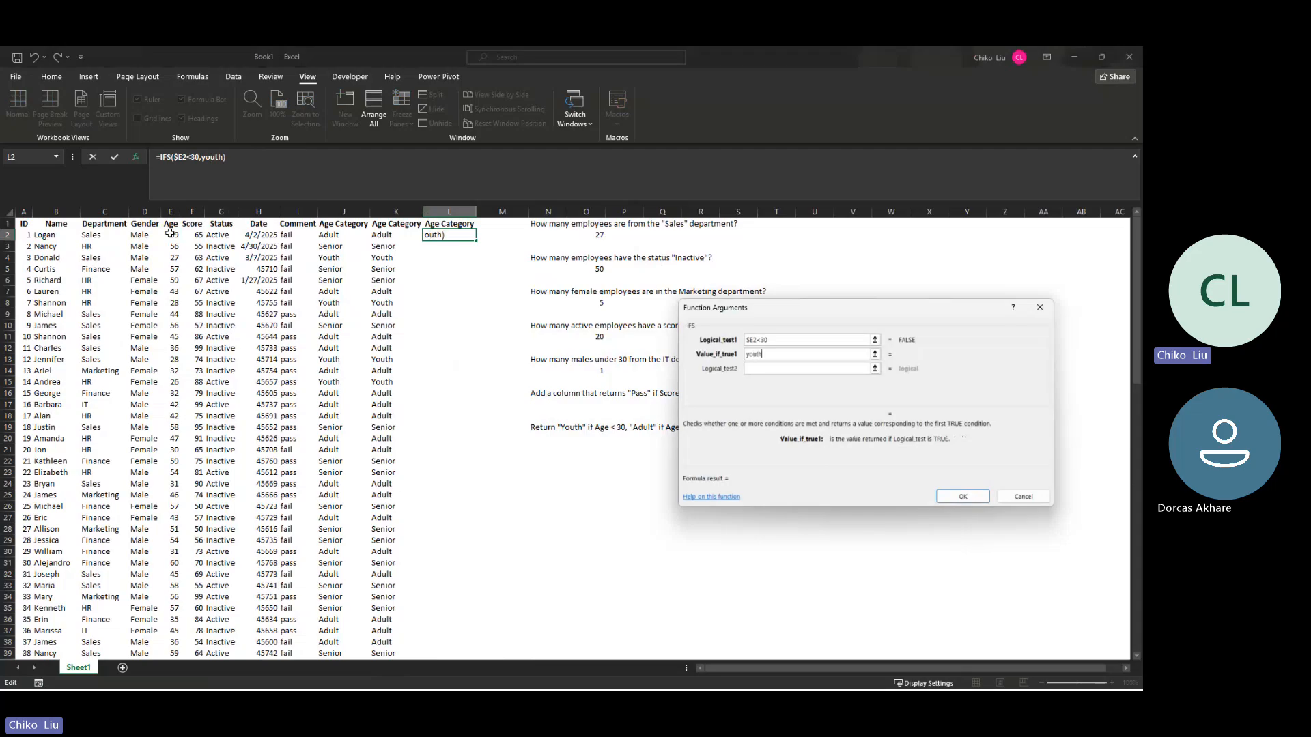
pyautogui.press('Tab')
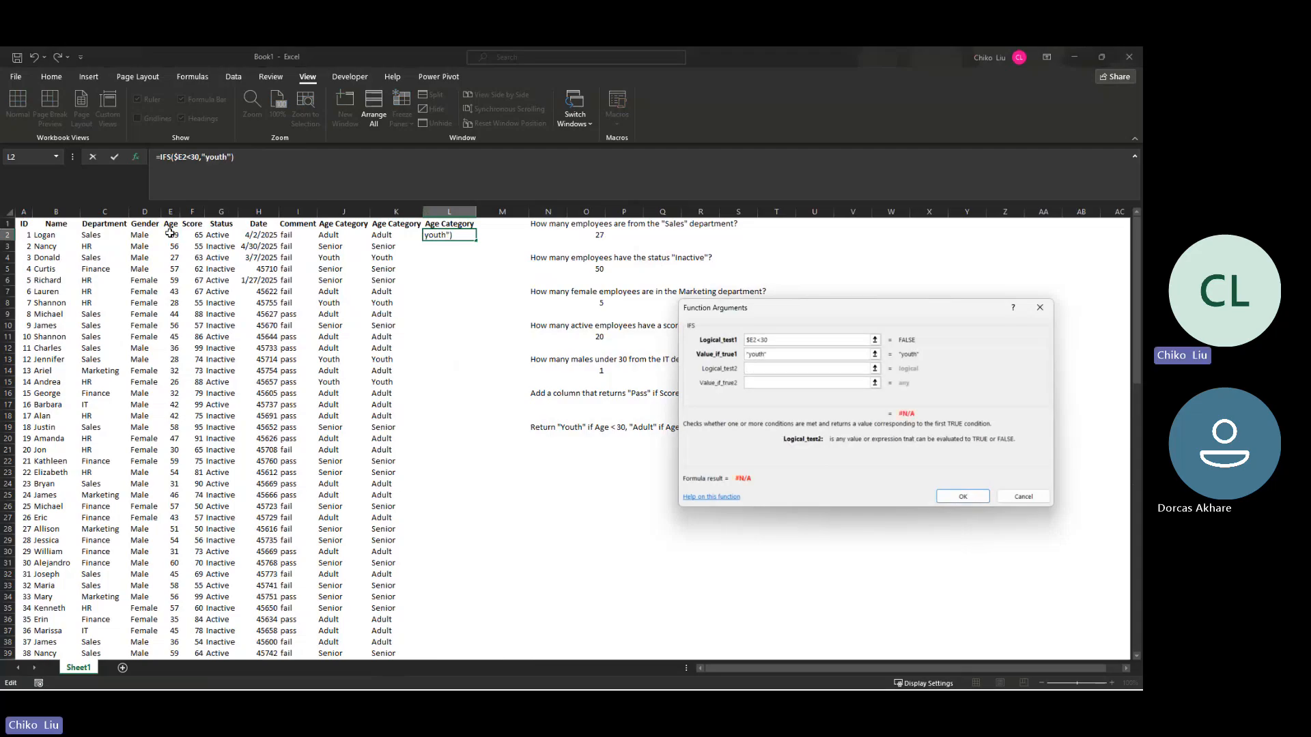
# Step: Add a second IFS condition in L2 that tests $e2>29 and returns "Adult"
pyautogui.write('$e2>29')
pyautogui.press('Tab')
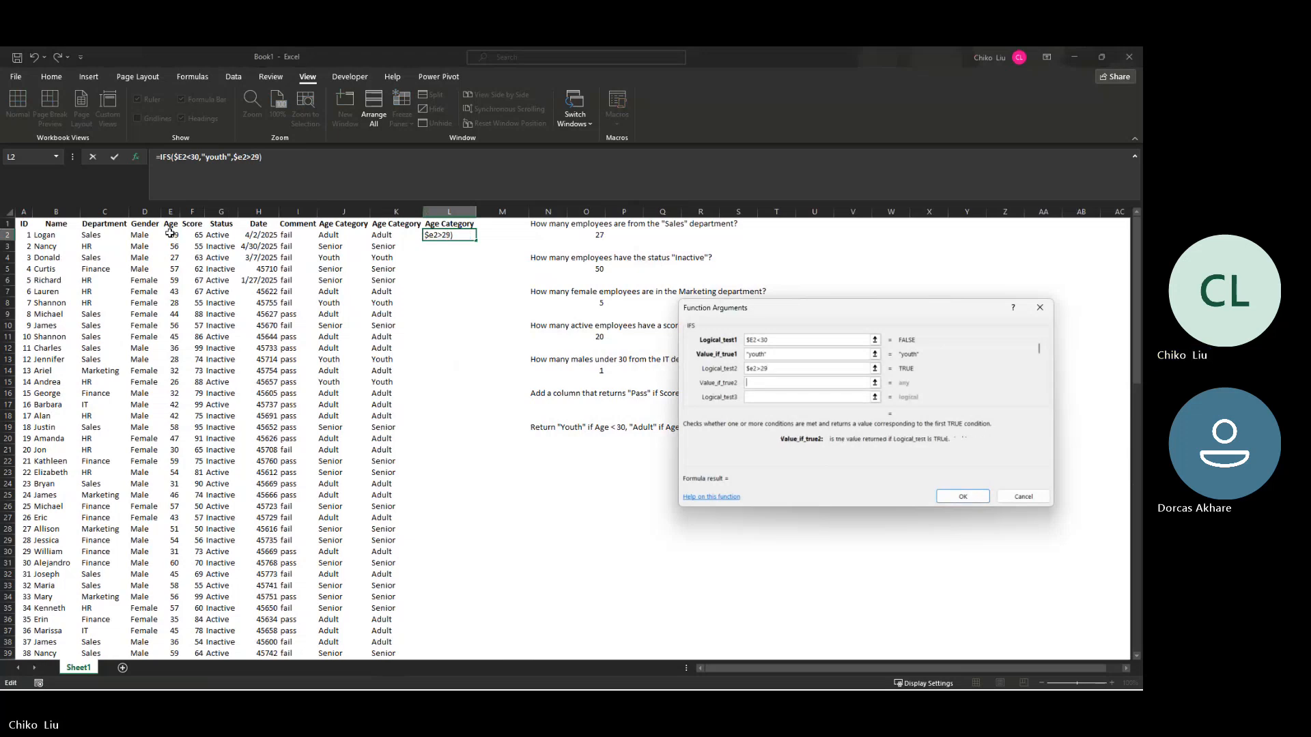
pyautogui.write('Adu')
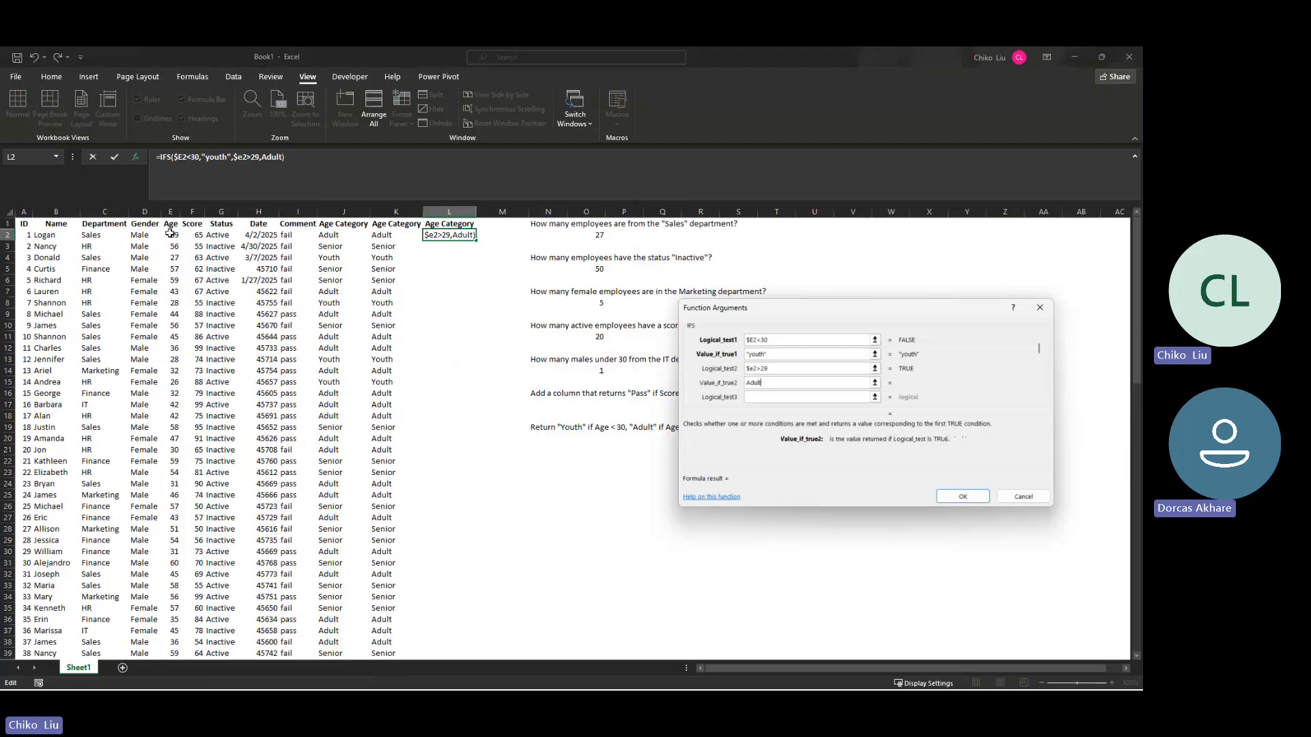
pyautogui.write('lt')
pyautogui.press('Tab')
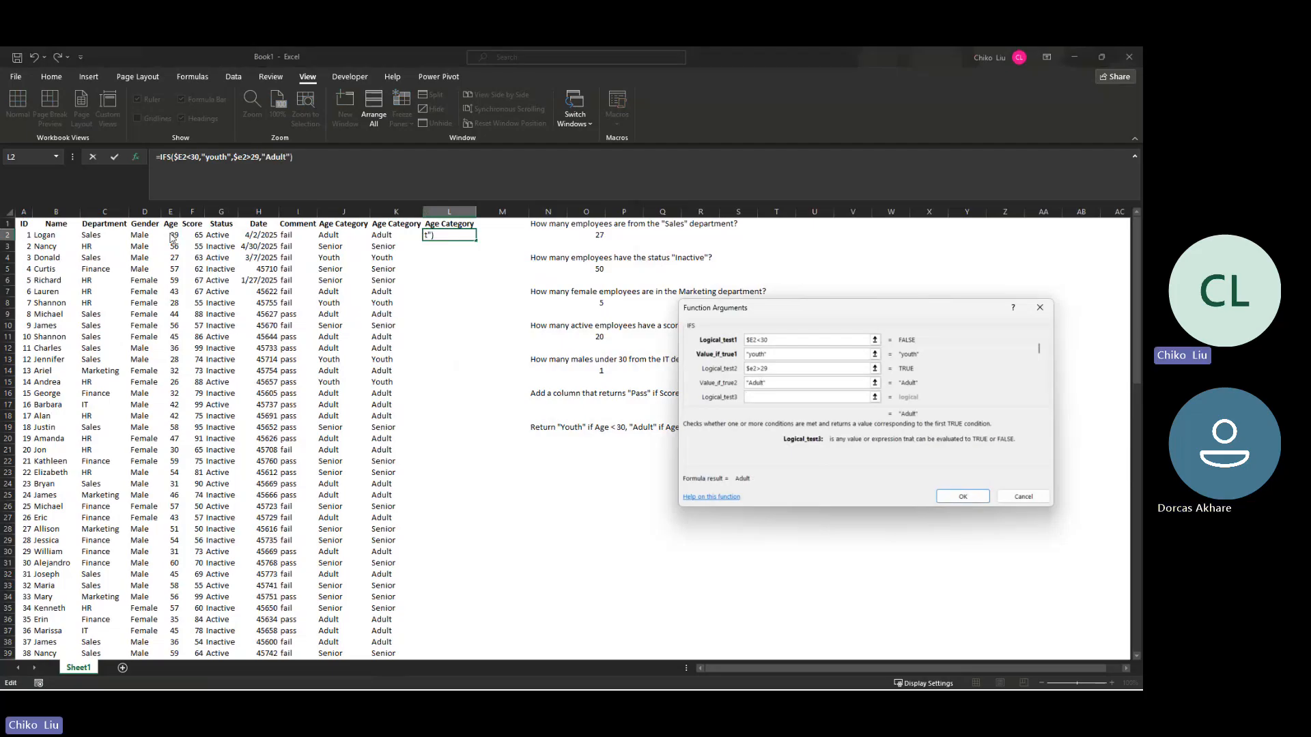
# Step: Add a third IFS condition in L2 that tests $e2<51 and returns "Adult"
pyautogui.write('$e2<51')
pyautogui.press('Tab')
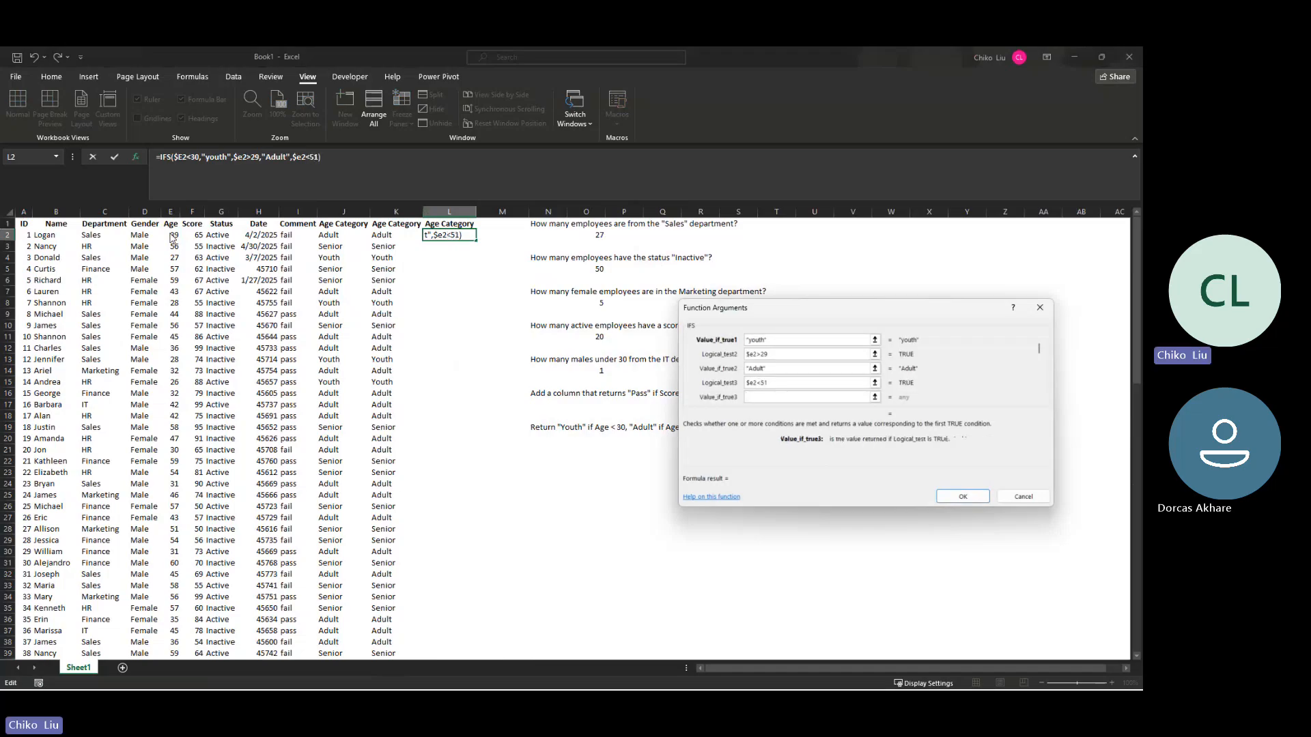
pyautogui.write('Adult')
pyautogui.press('Tab')
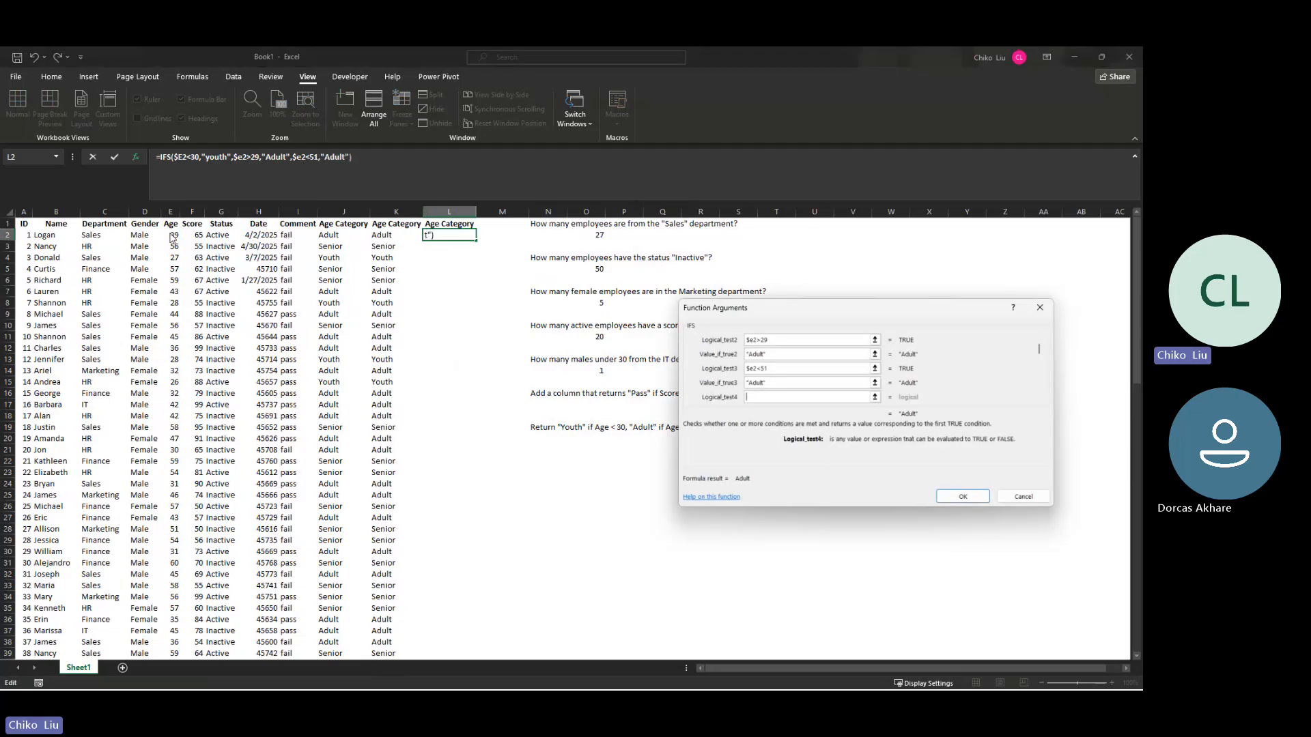
# Step: Add a fourth IFS condition testing $e2>50 that returns "Senior", and enter the formula in L2
pyautogui.write('$e2>50')
pyautogui.press('Tab')
pyautogui.write('Seni')
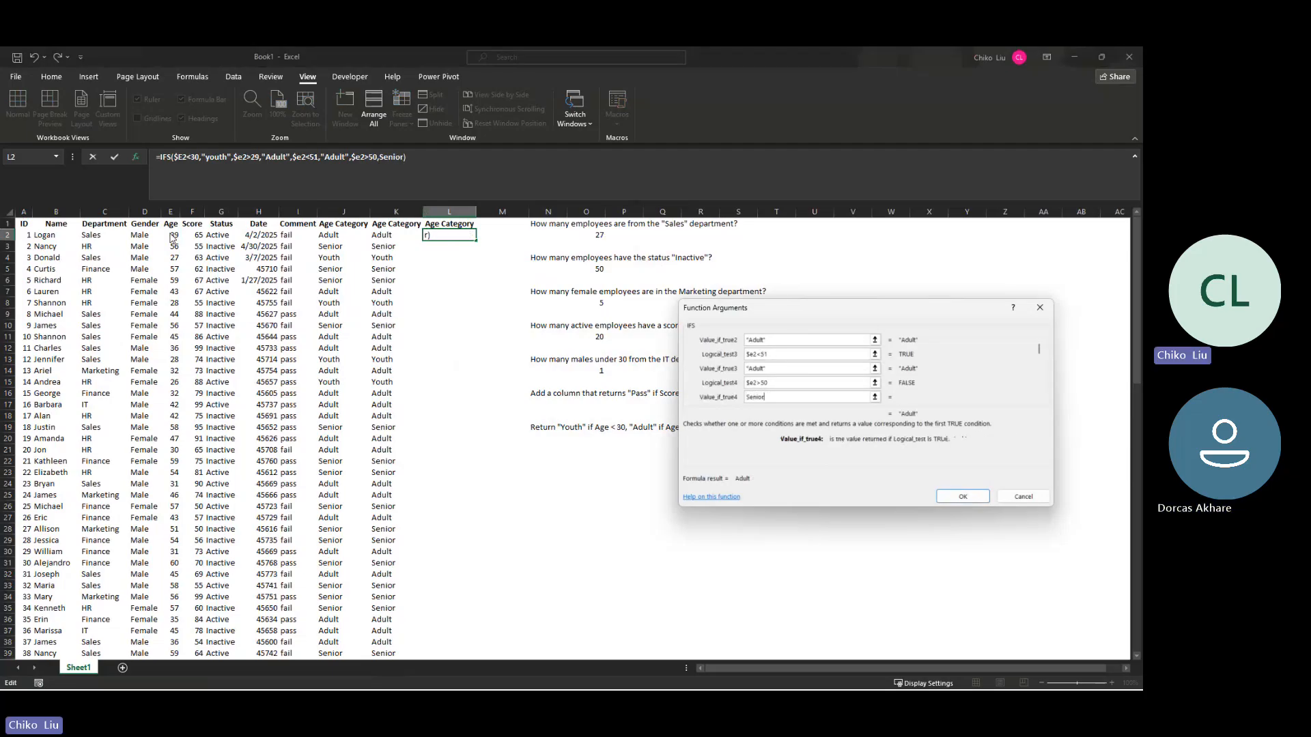
pyautogui.write('or')
pyautogui.press('Return')
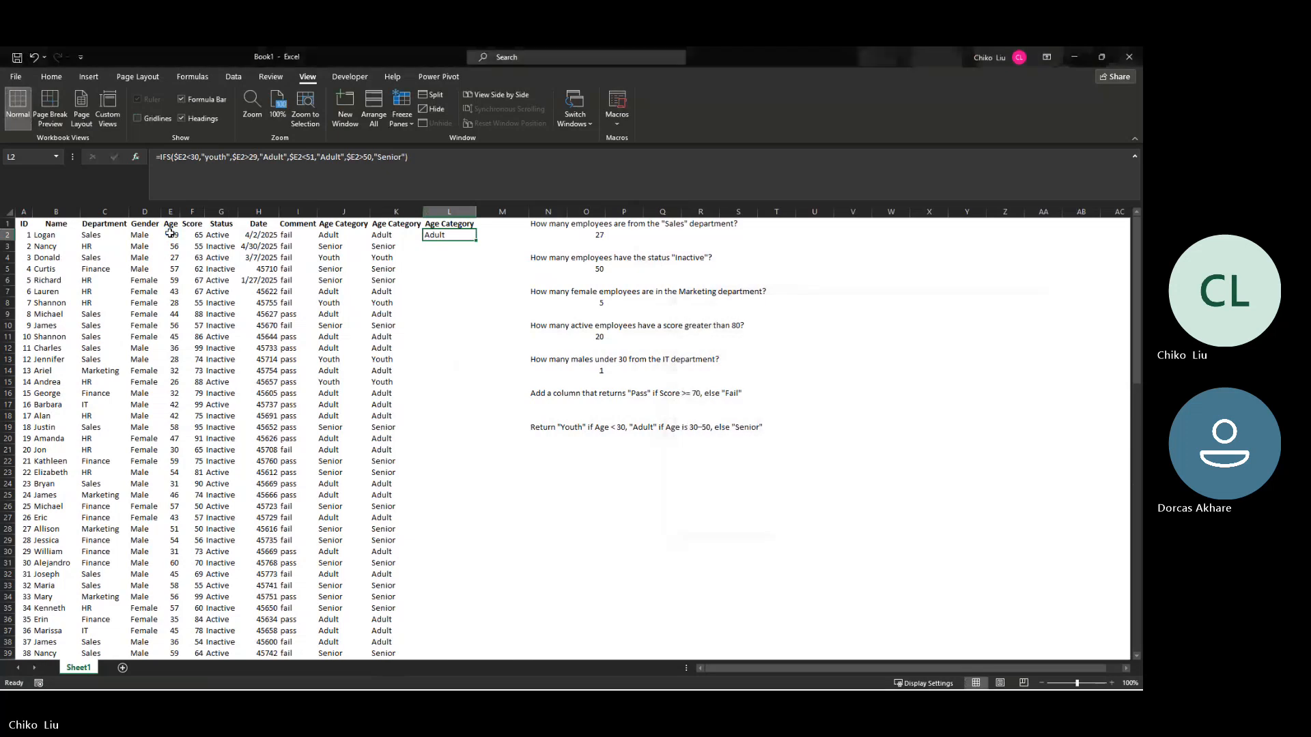
# Step: Fill L2's IFS formula down column L and inspect the formulas in cells L4 to L6
pyautogui.doubleClick(476, 241)
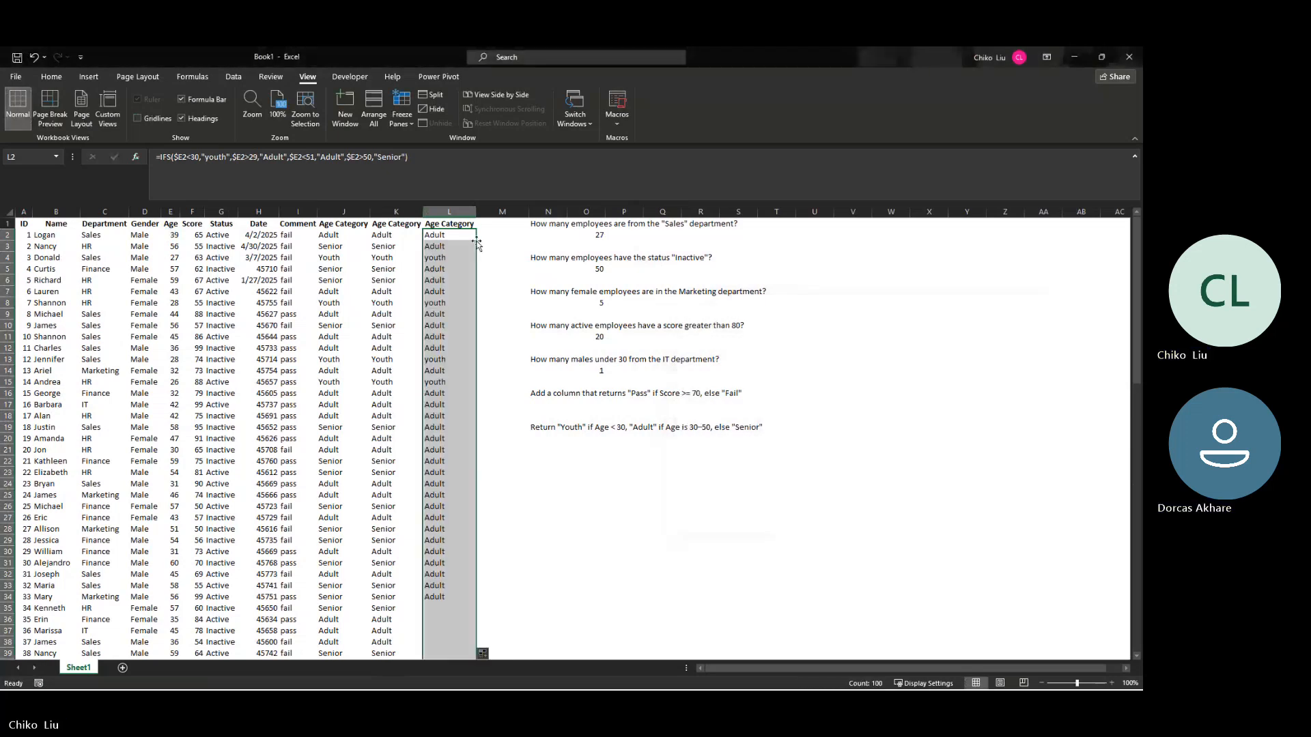
pyautogui.click(443, 258)
pyautogui.click(440, 270)
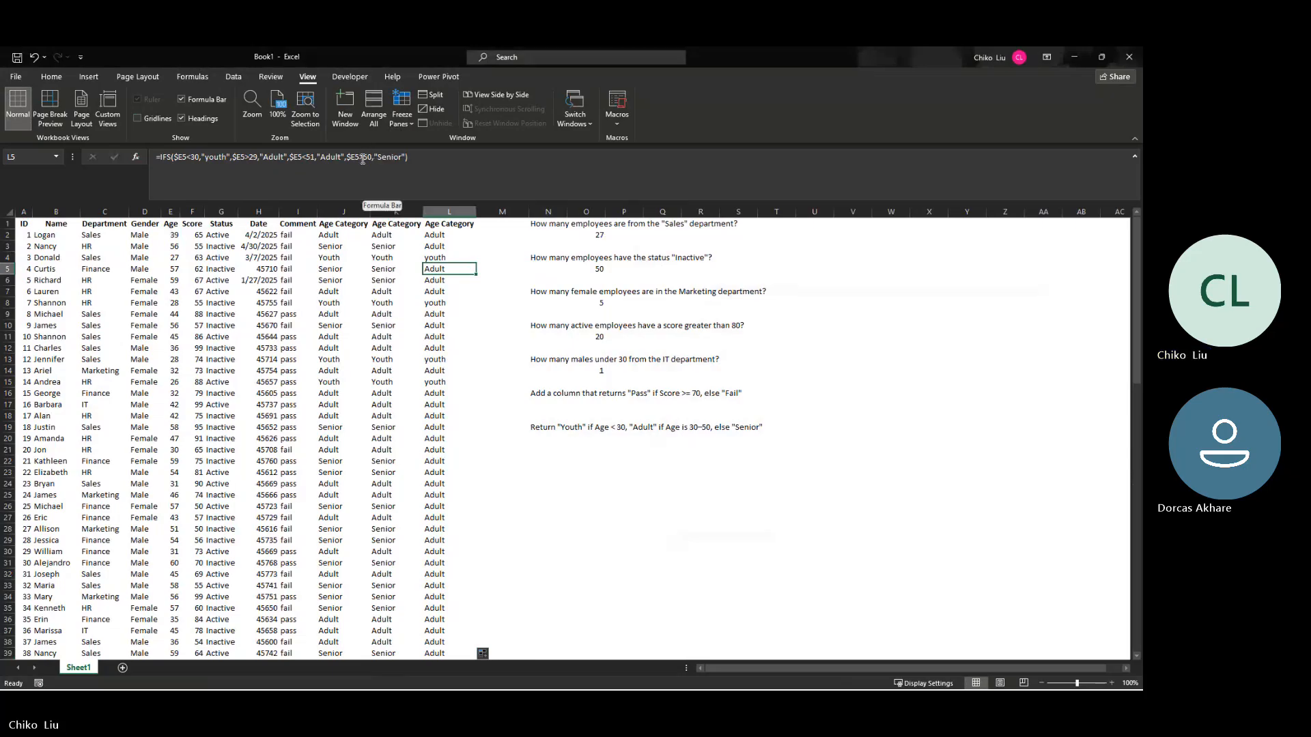
pyautogui.click(441, 281)
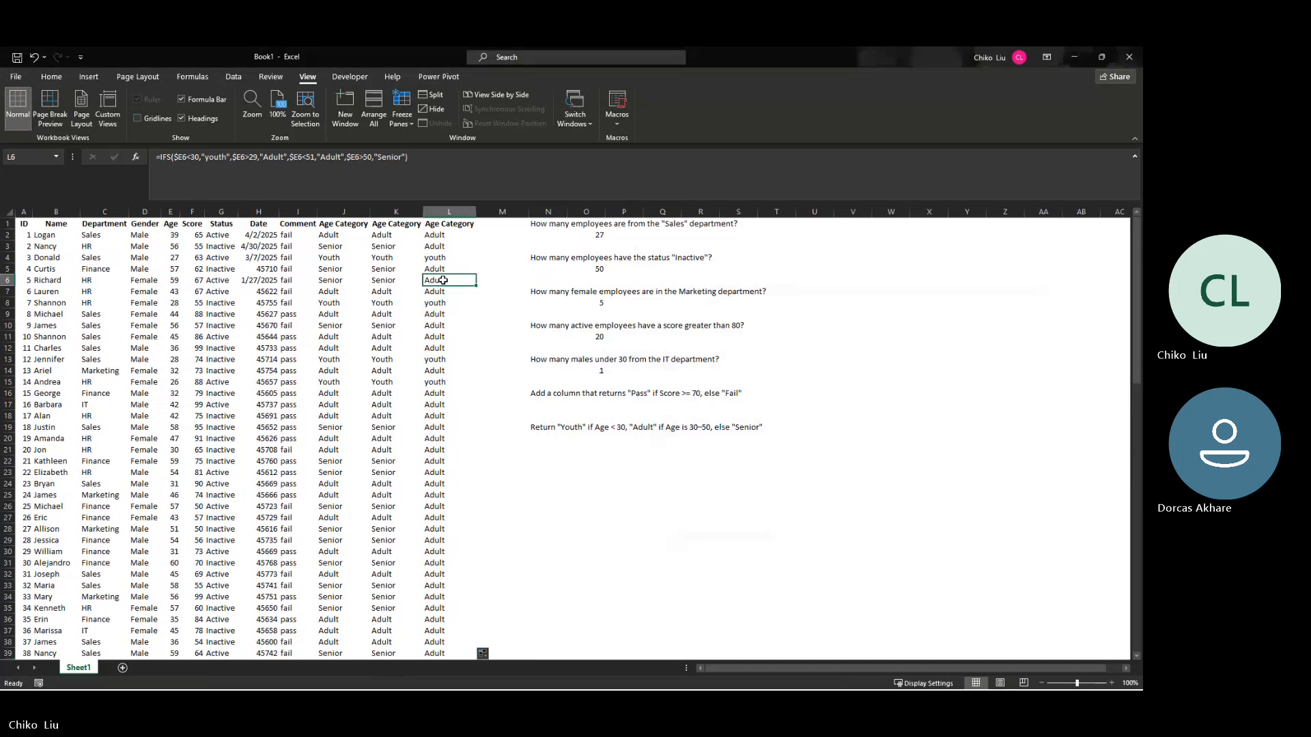
# Step: Reopen the IFS arguments of L2 and change the second logical test to AND($E2>29,$E2<51)
pyautogui.click(443, 237)
pyautogui.click(135, 158)
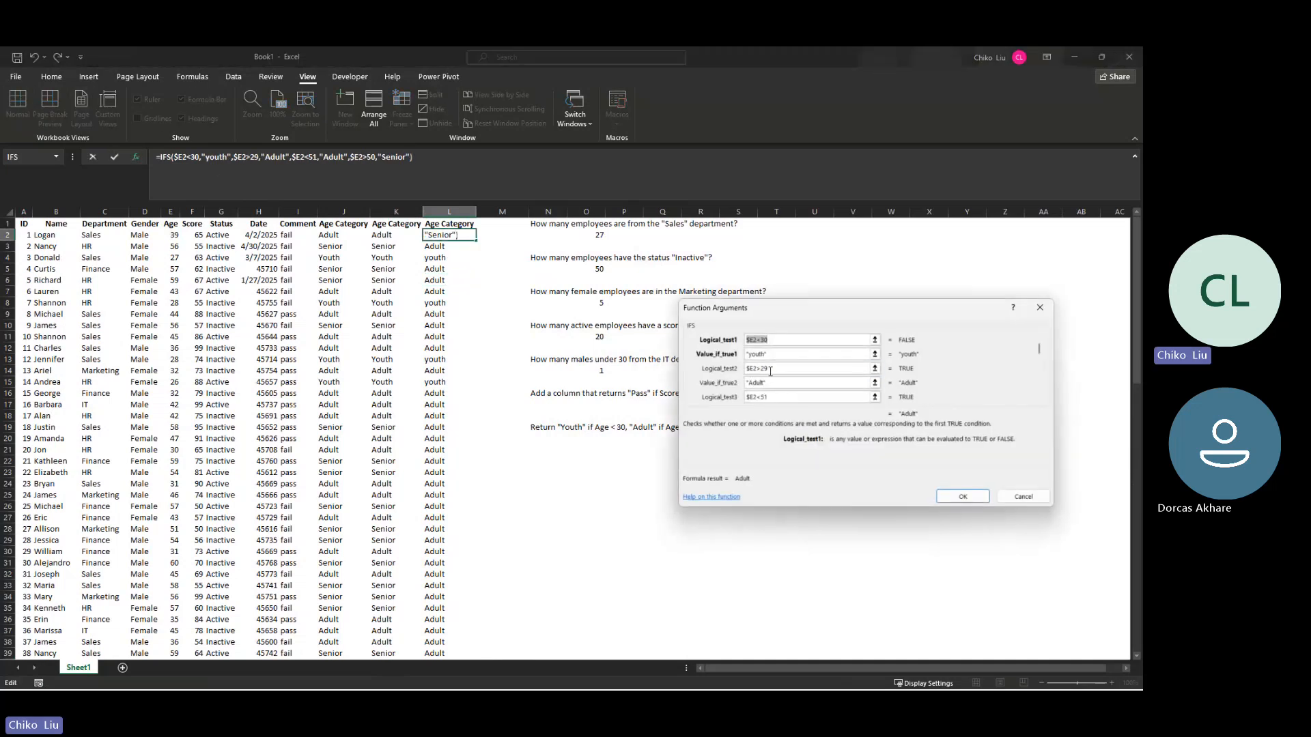
pyautogui.click(773, 370)
pyautogui.moveTo(773, 369); pyautogui.dragTo(747, 370)
pyautogui.click(748, 370)
pyautogui.write('AND($E2>29')
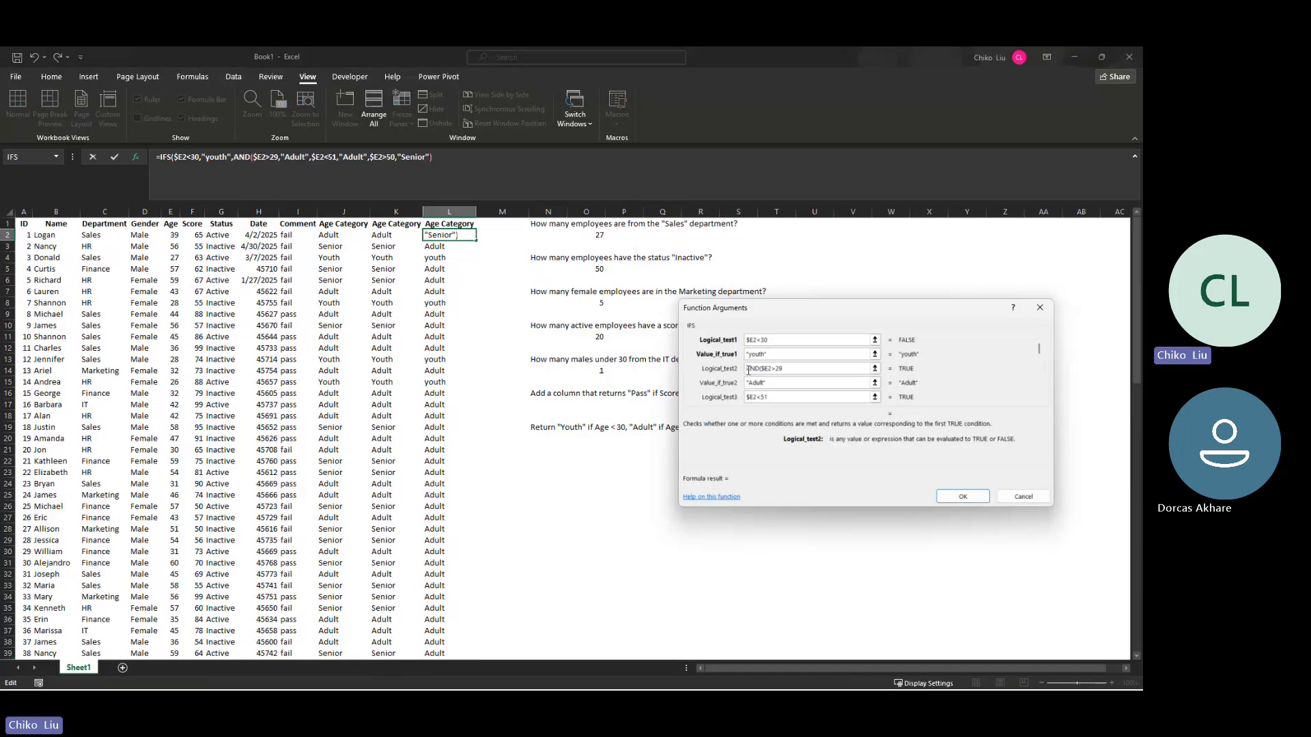
pyautogui.write(',$')
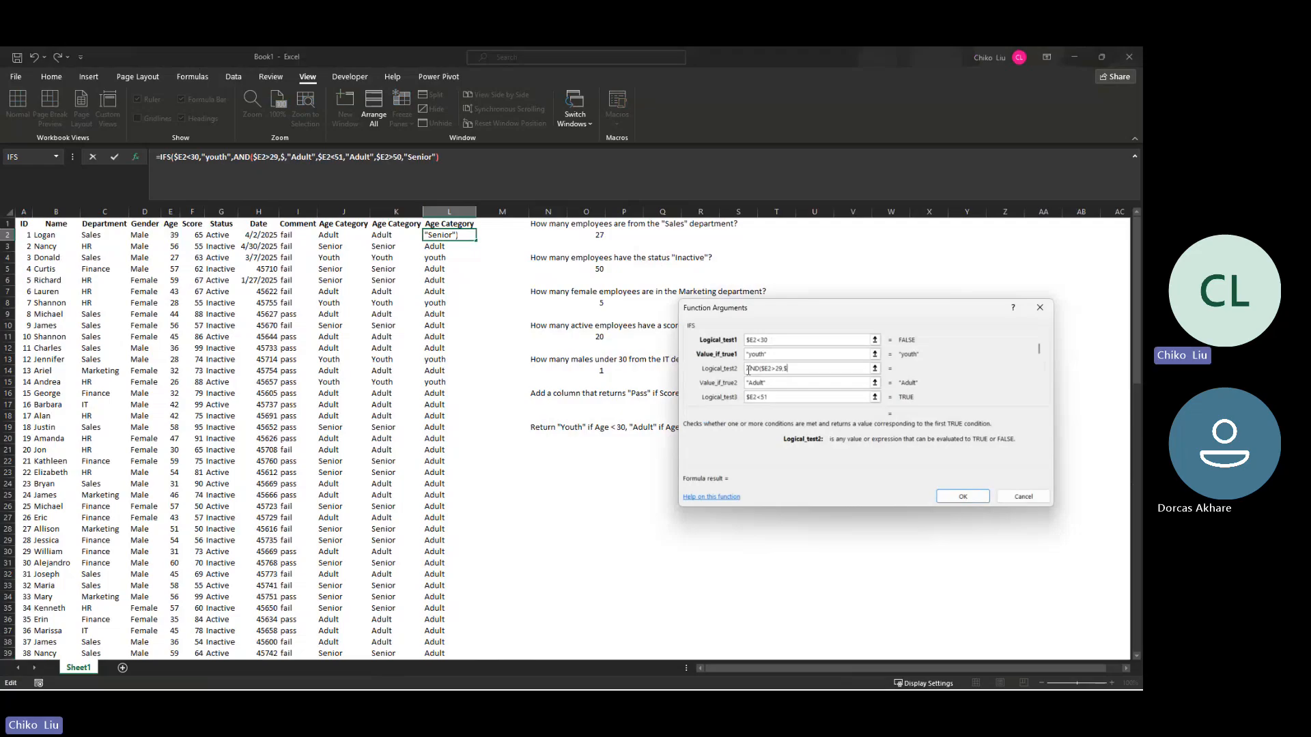
pyautogui.write('E2')
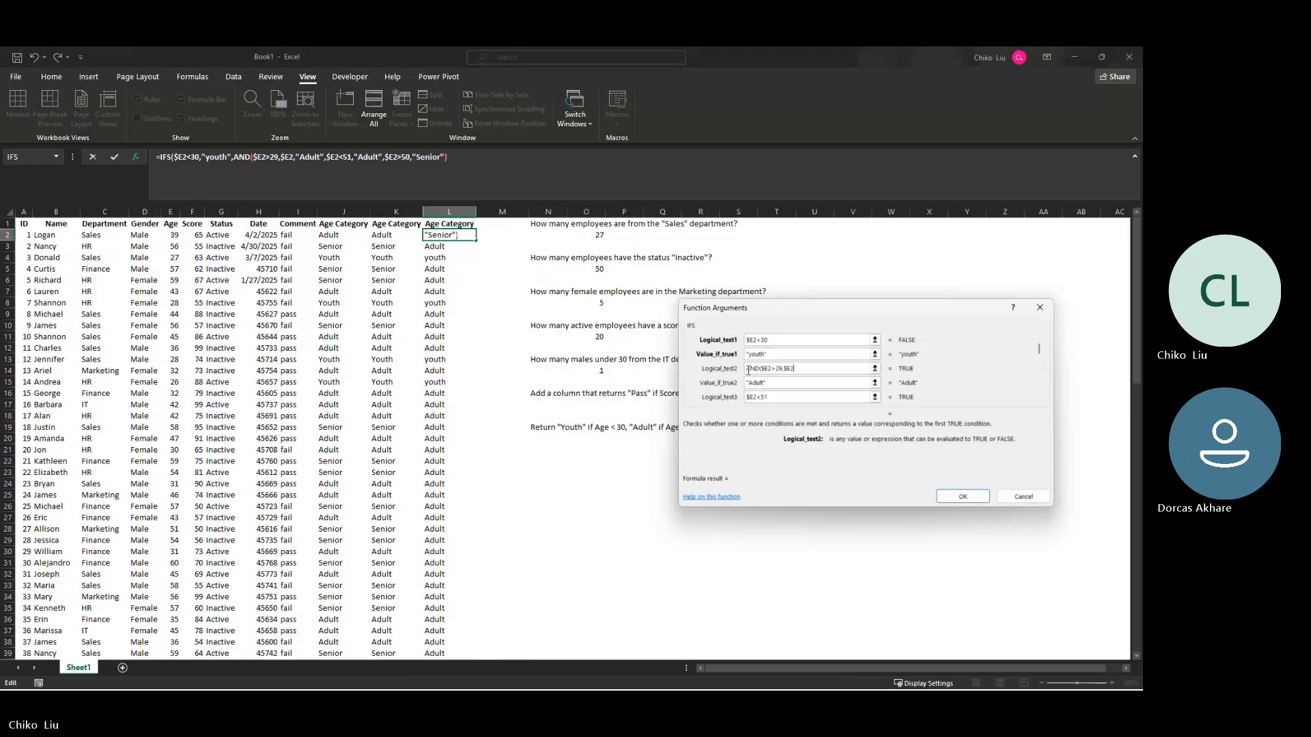
pyautogui.write('<')
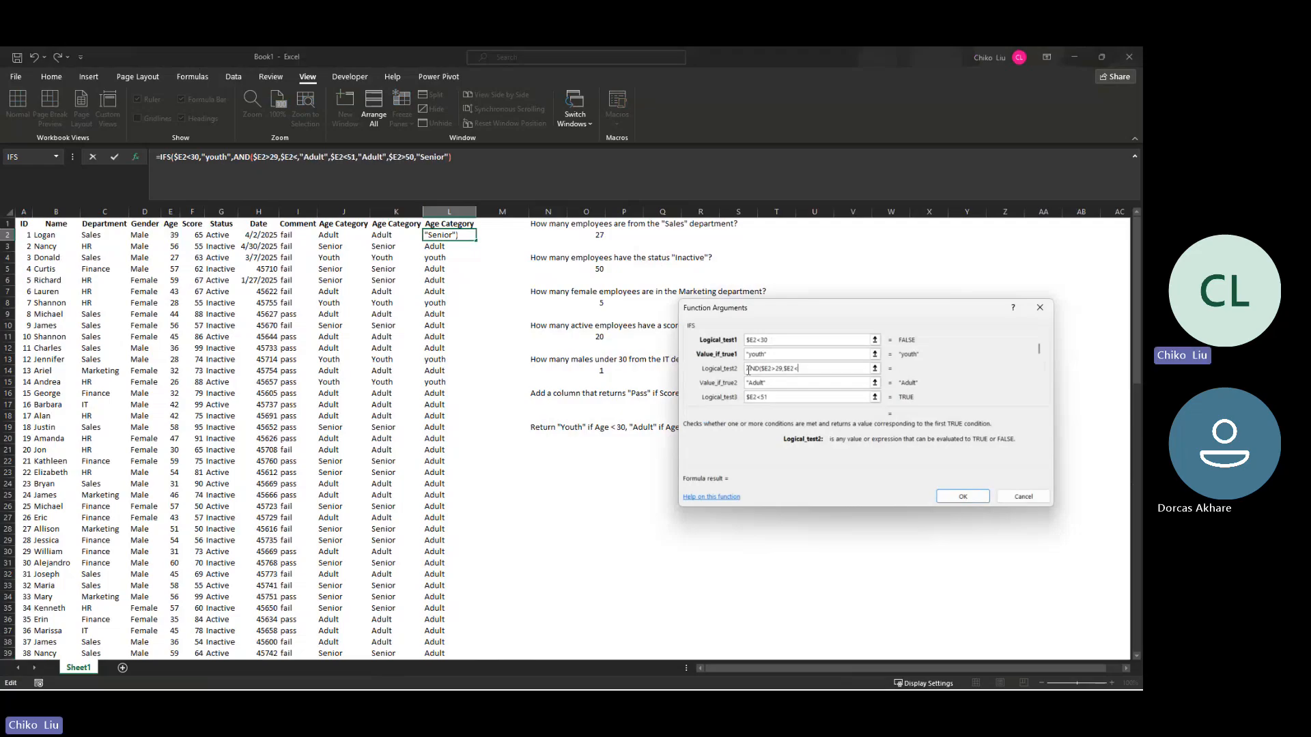
pyautogui.write('51)')
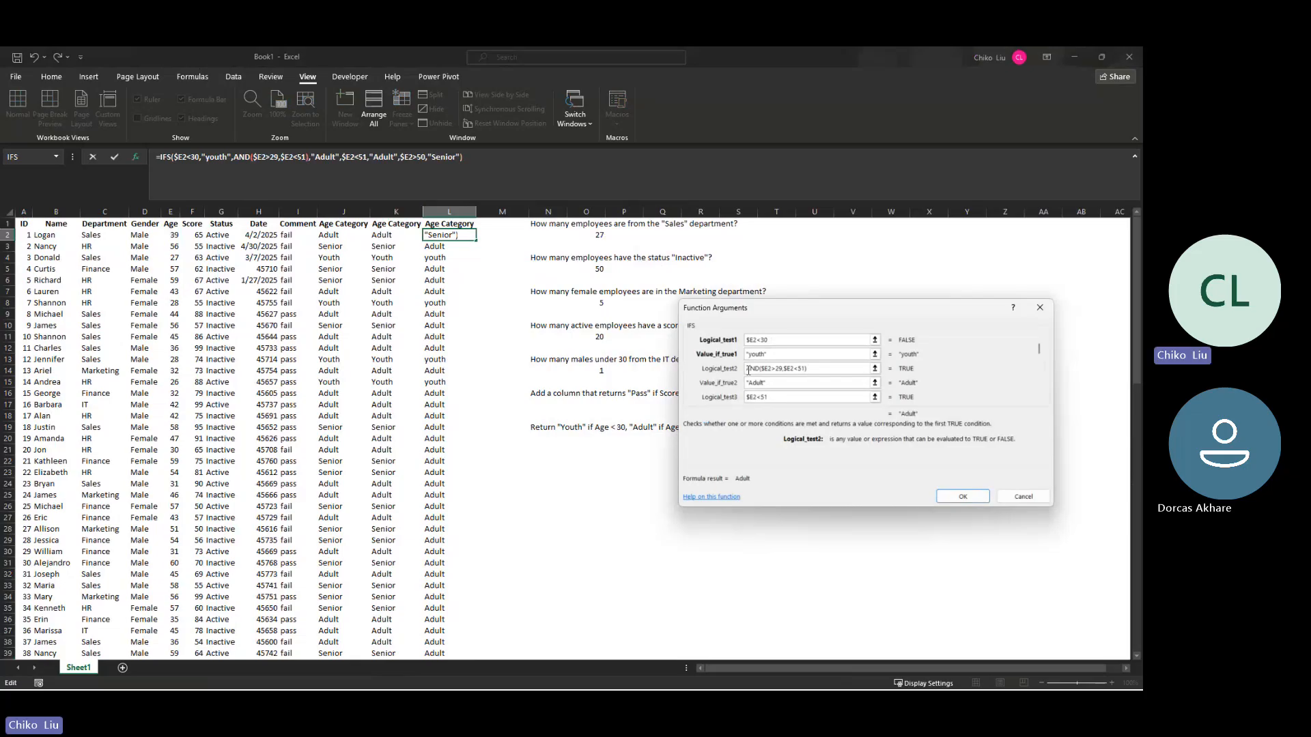
# Step: Replace the third logical test of L2's IFS formula with $E2>50
pyautogui.press('Tab')
pyautogui.press('Tab')
pyautogui.press('BackSpace')
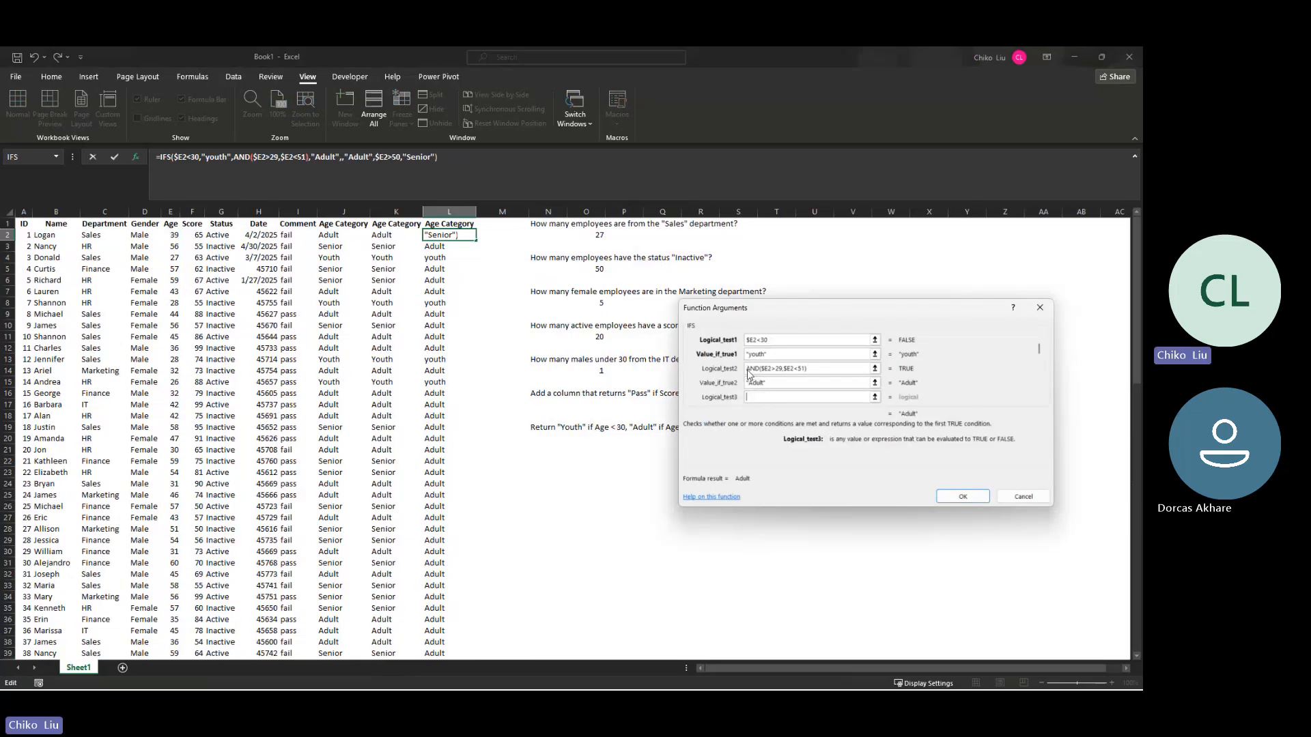
pyautogui.write('$E2>')
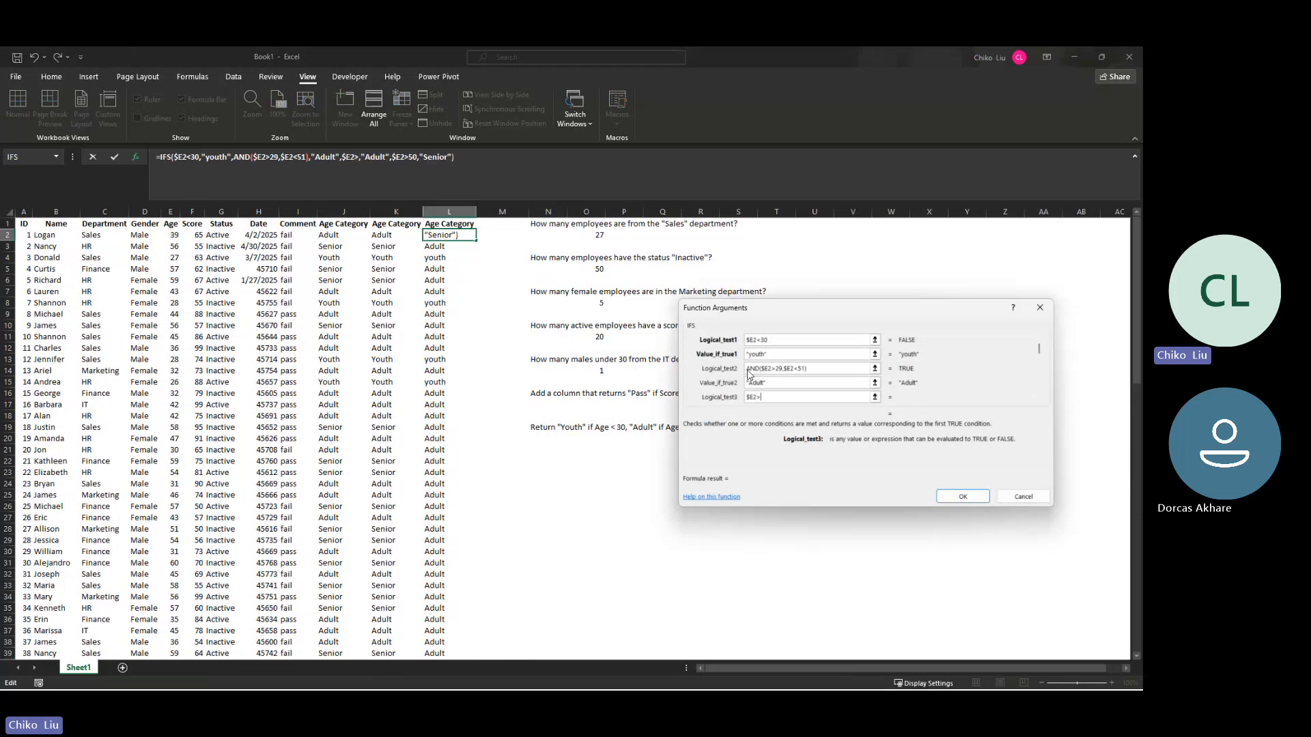
pyautogui.write('50')
pyautogui.press('Tab')
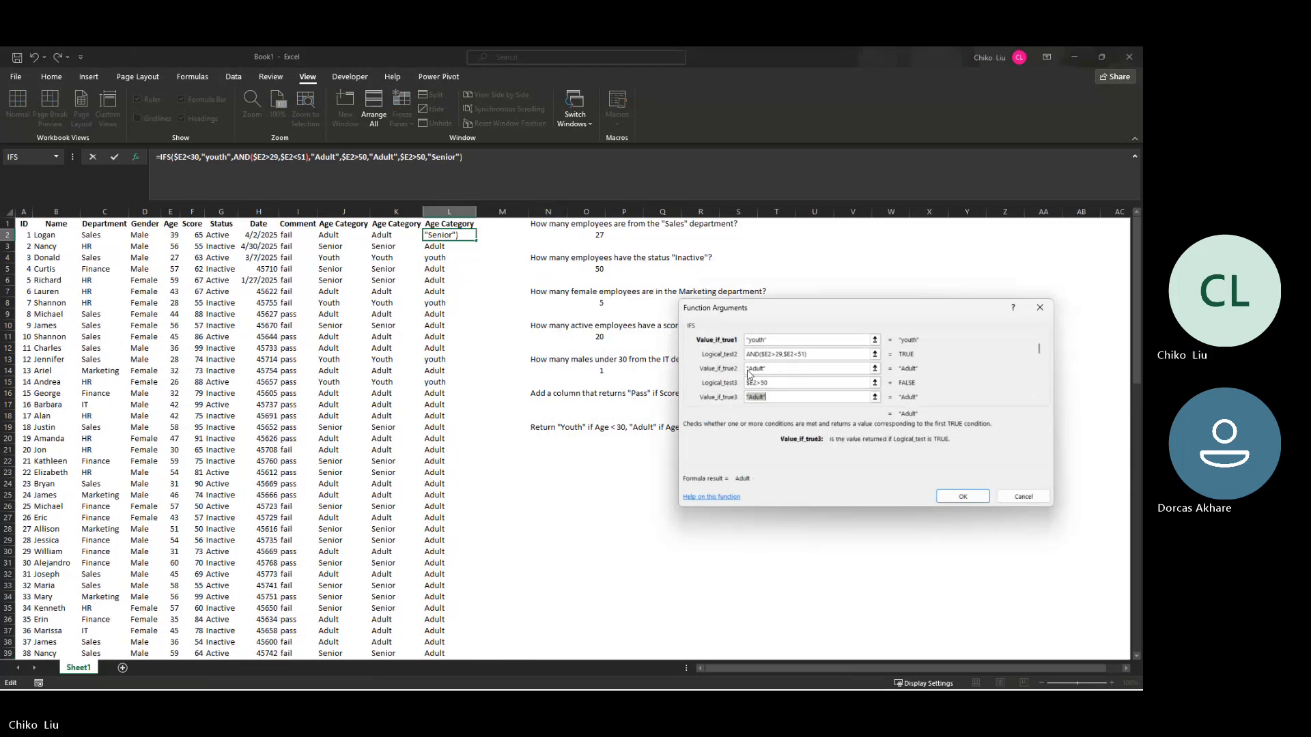
# Step: Set the value returned by the third IFS condition to "Senior"
pyautogui.write('sENIO')
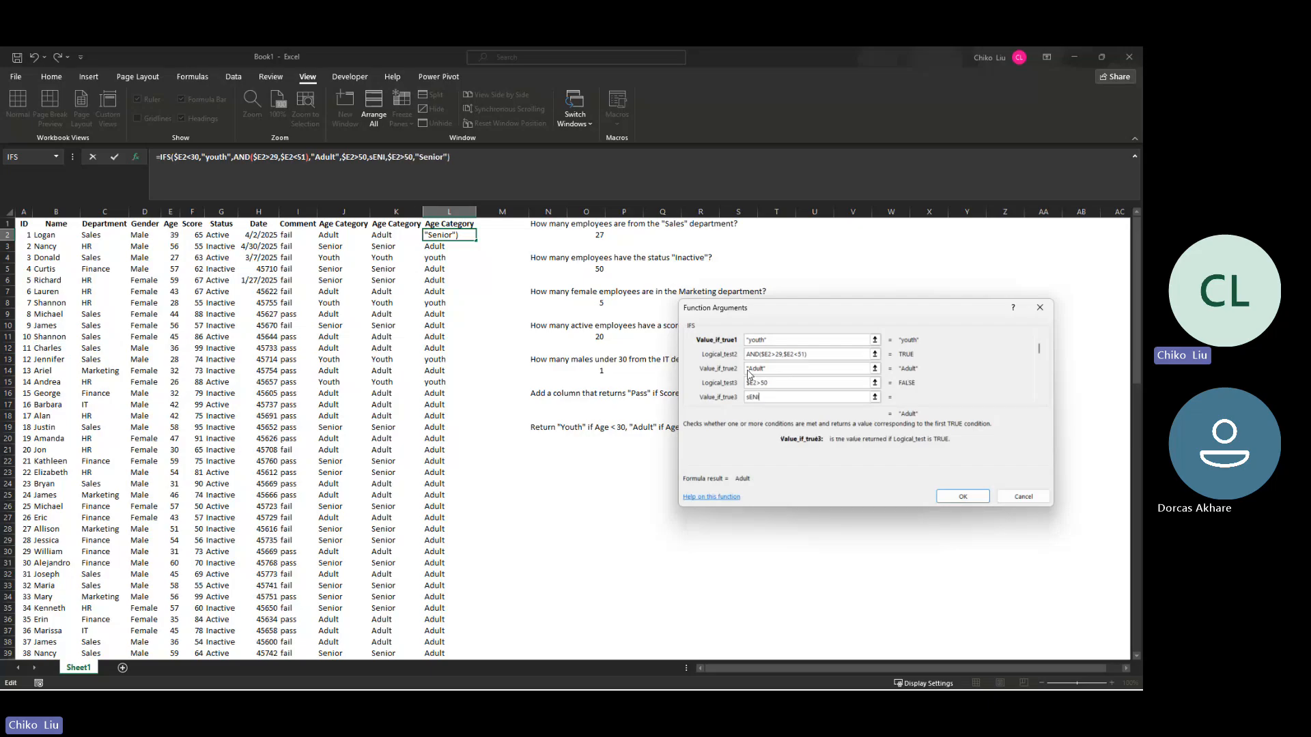
pyautogui.press('BackSpace')
pyautogui.press('BackSpace')
pyautogui.press('BackSpace')
pyautogui.press('BackSpace')
pyautogui.press('BackSpace')
pyautogui.write('Senior')
pyautogui.press('Tab')
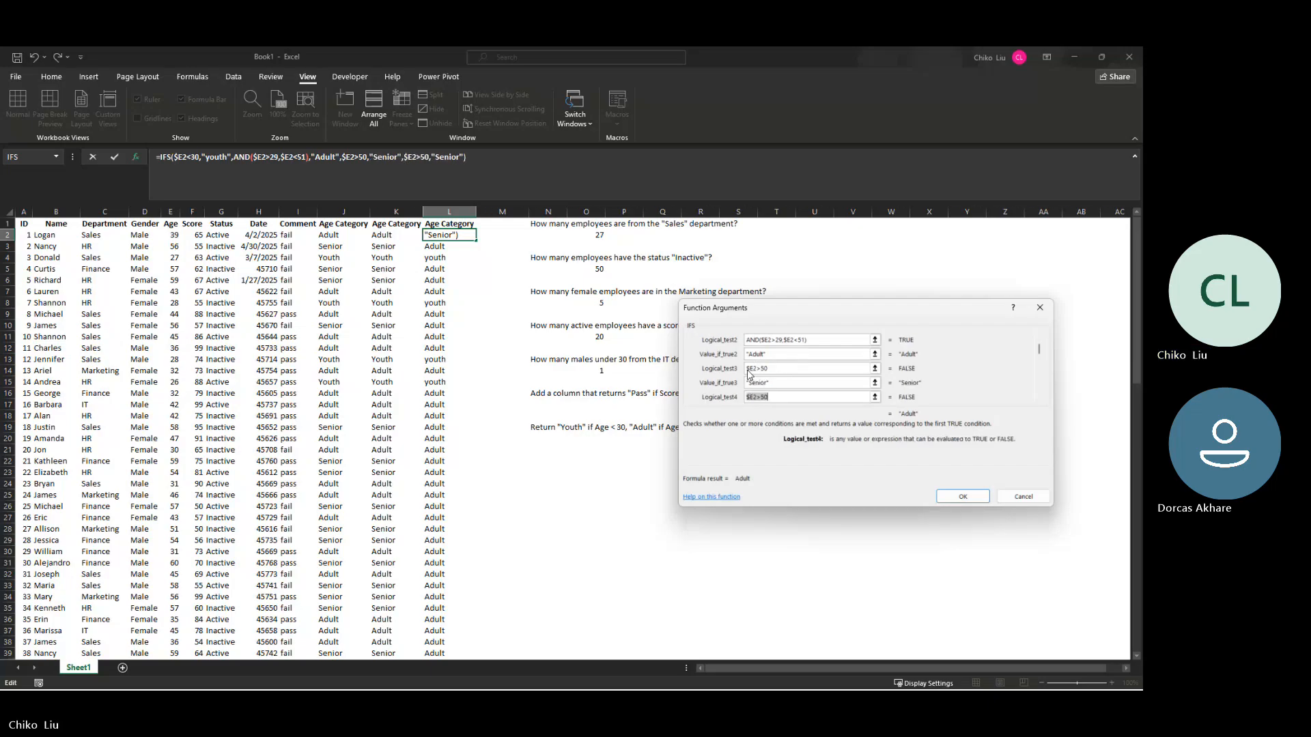
# Step: Clear the redundant fourth IFS condition and enter the corrected formula in L2
pyautogui.press('Delete')
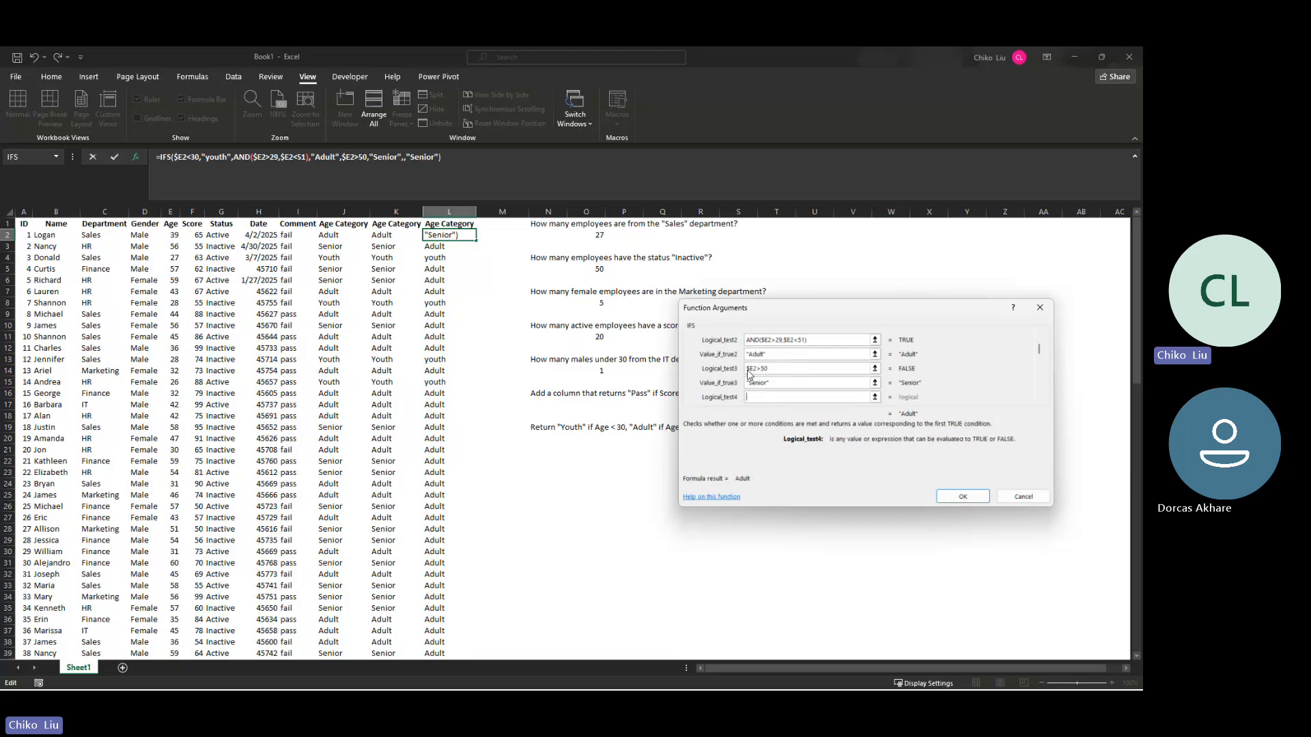
pyautogui.press('Tab')
pyautogui.press('Return')
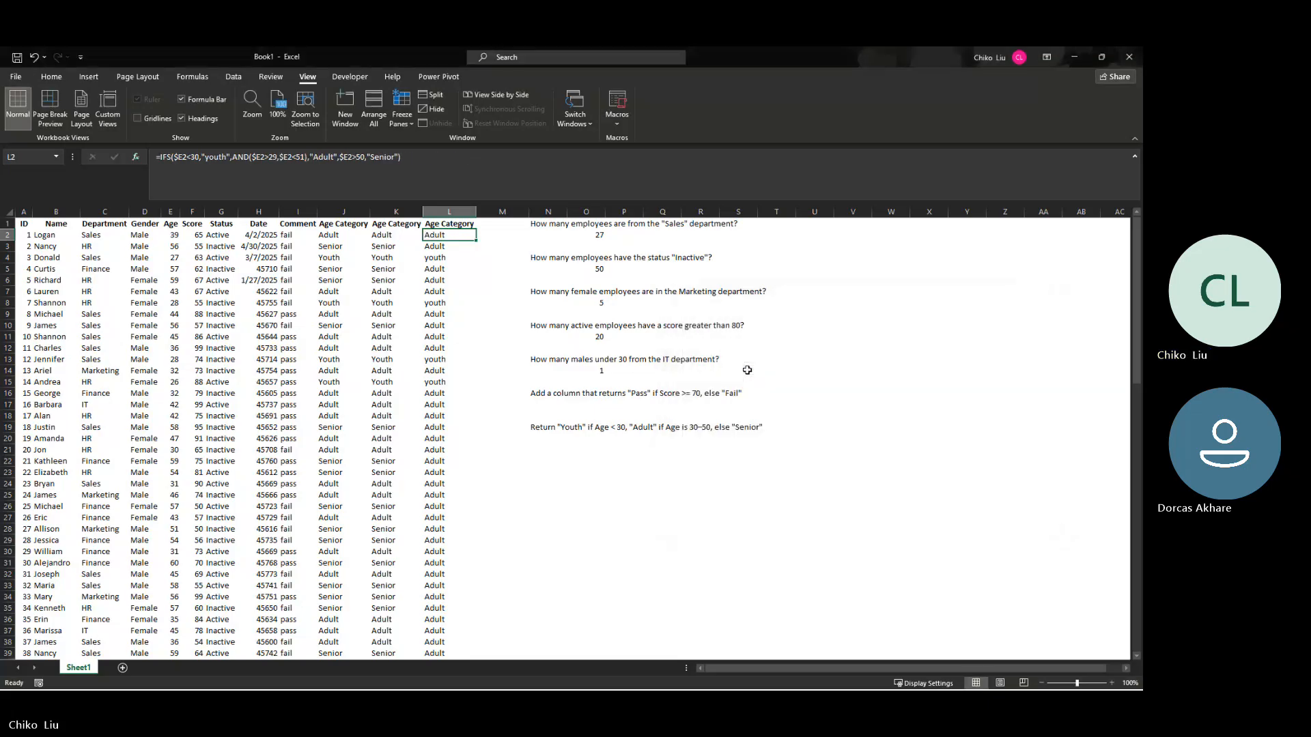
# Step: Fill L2's corrected IFS formula down column L and inspect the formulas in L10 and L2
pyautogui.doubleClick(478, 242)
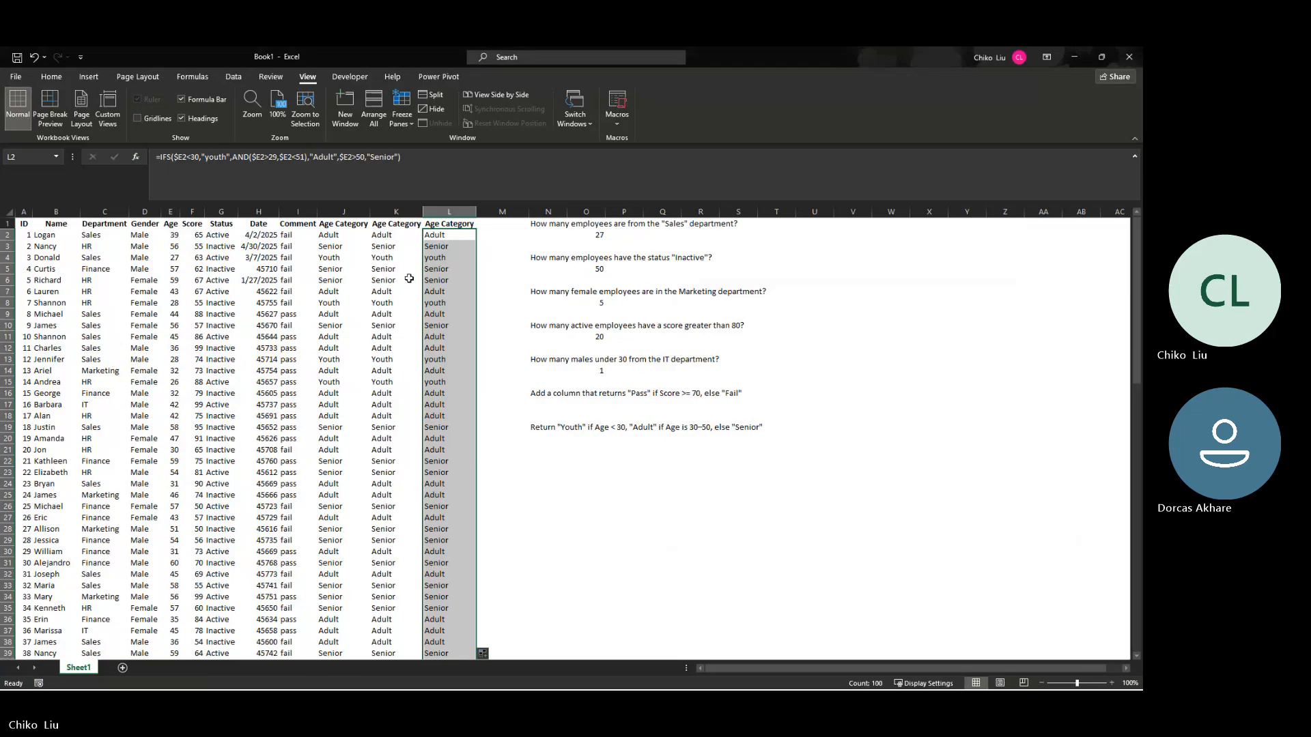
pyautogui.click(437, 271)
pyautogui.click(437, 314)
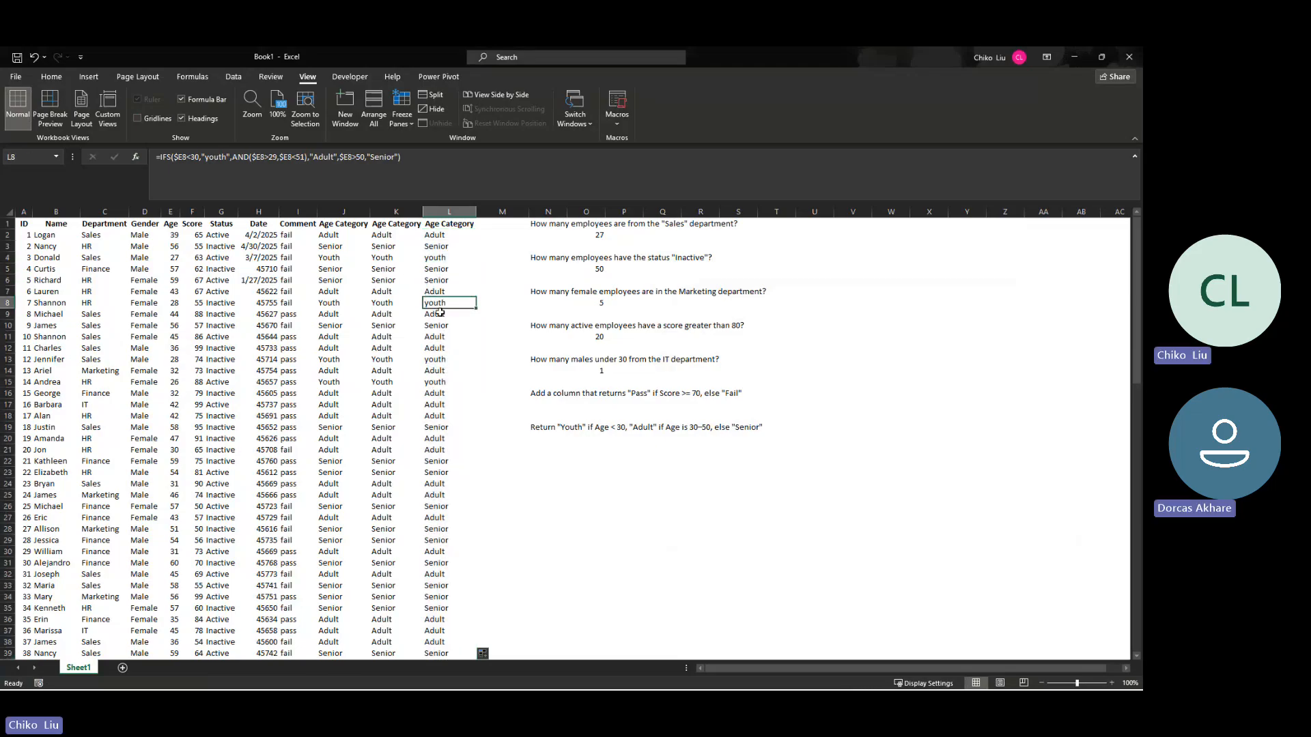
pyautogui.click(450, 235)
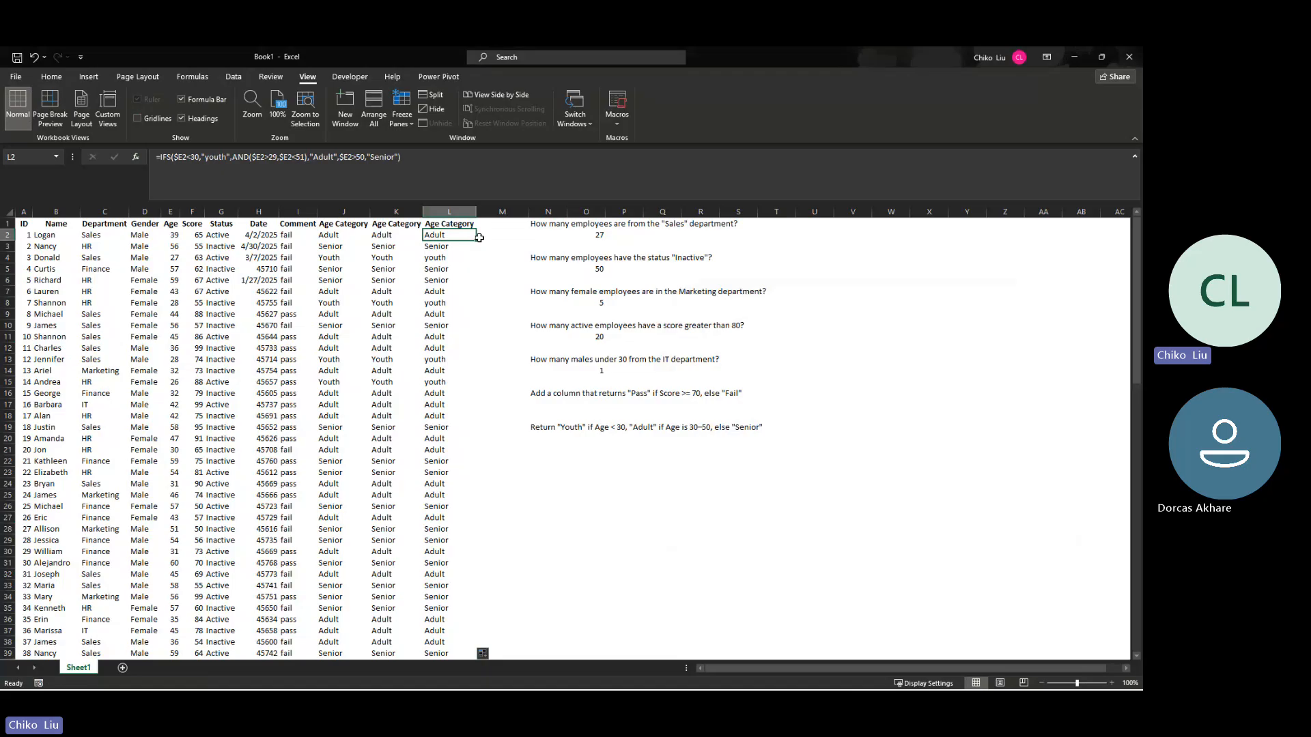
# Step: Examine the Date column's cells to compare entries shown as dates with those shown as serial numbers
pyautogui.click(260, 279)
pyautogui.click(261, 235)
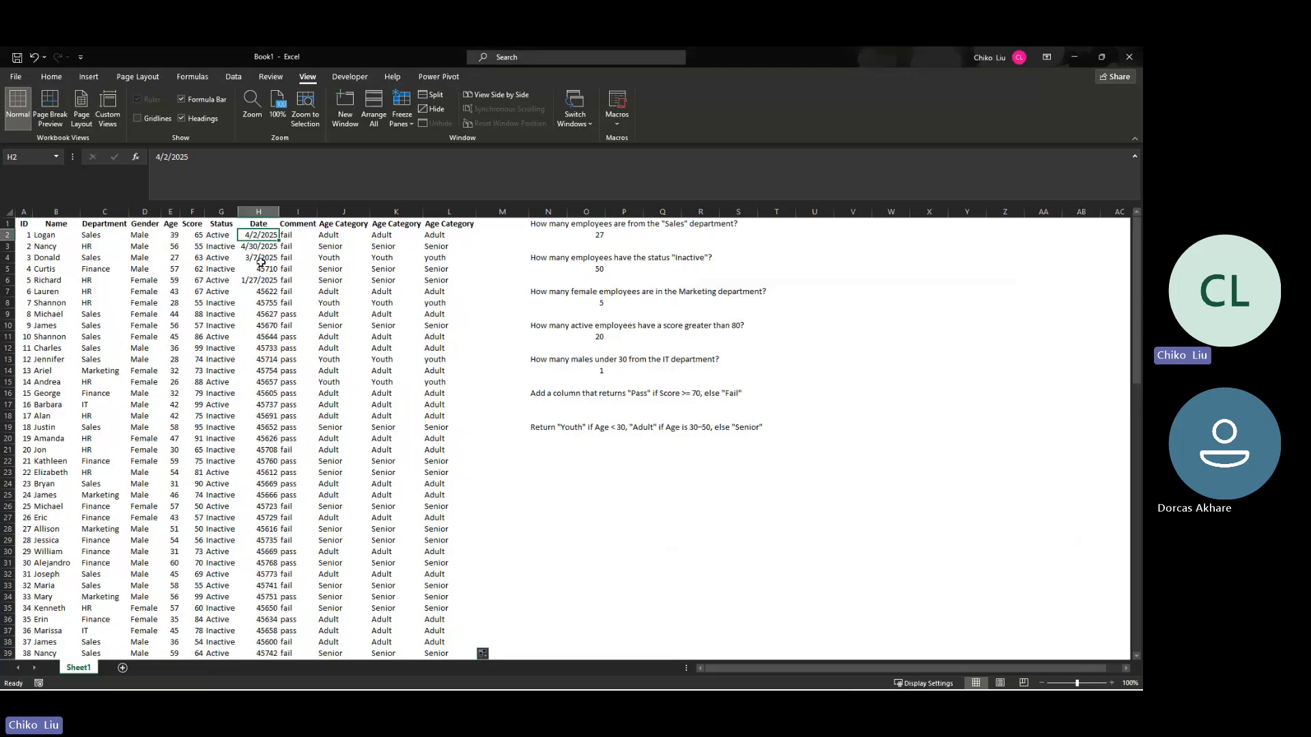
pyautogui.moveTo(255, 239); pyautogui.dragTo(256, 257)
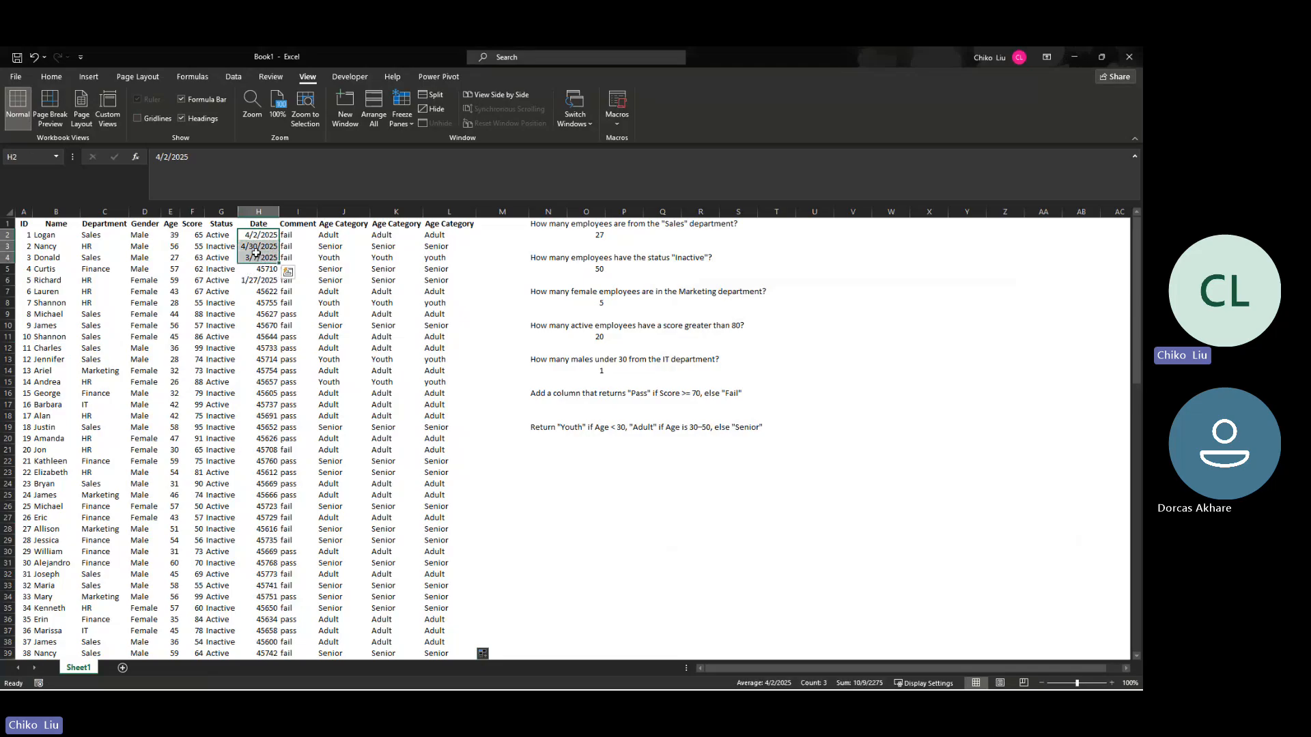
pyautogui.click(257, 235)
pyautogui.click(269, 270)
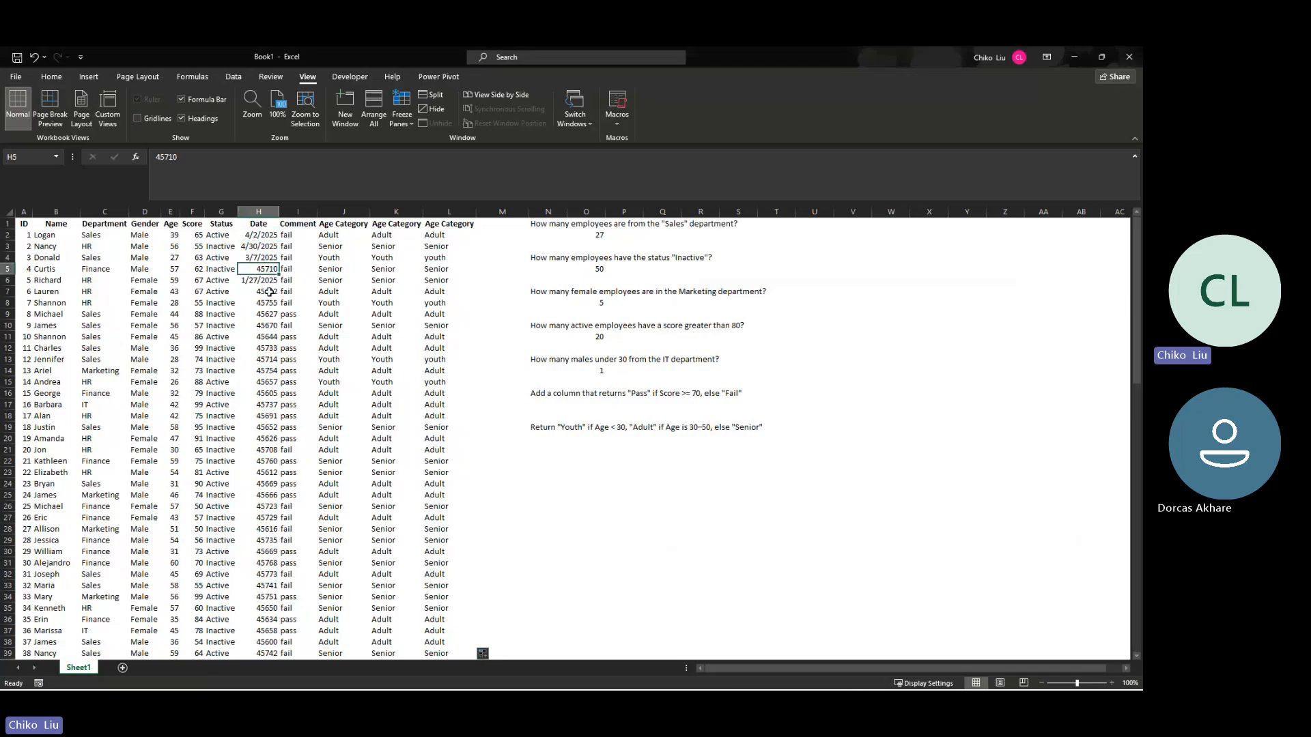
pyautogui.click(270, 292)
pyautogui.click(267, 314)
pyautogui.click(265, 327)
pyautogui.click(264, 349)
pyautogui.click(265, 359)
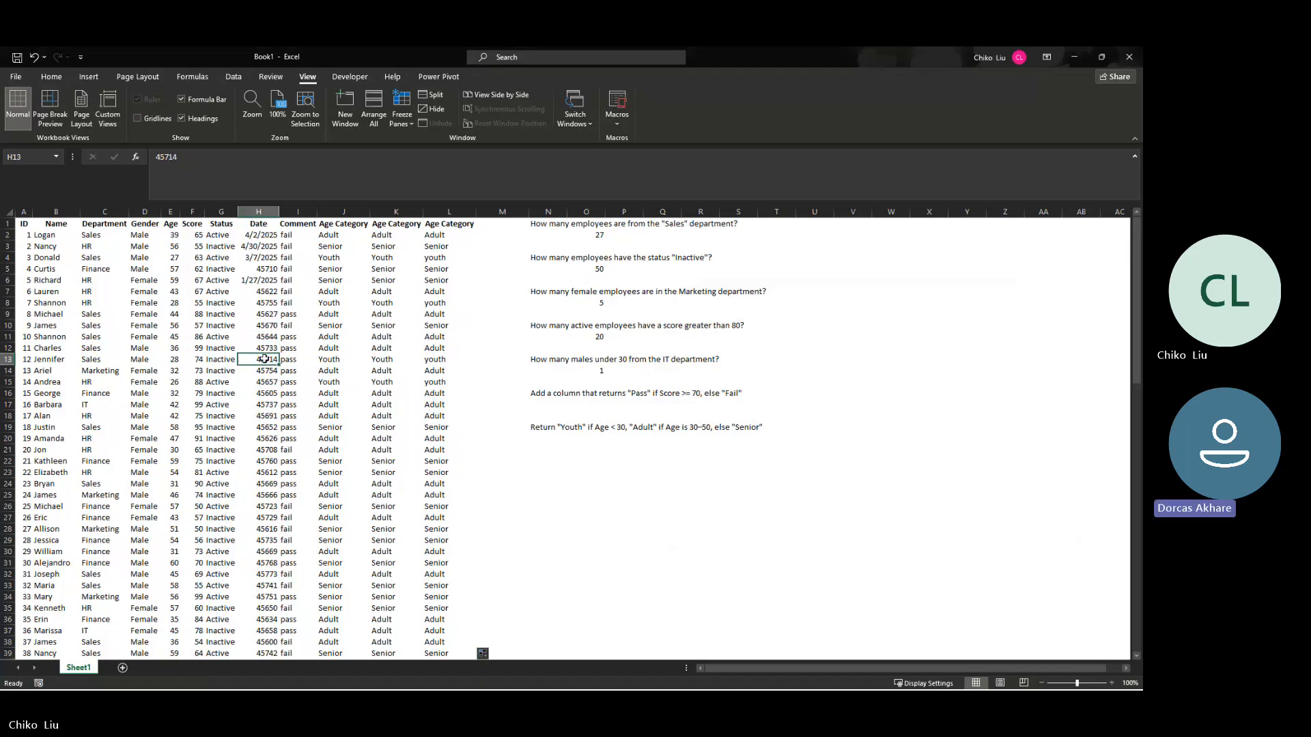
pyautogui.click(266, 371)
pyautogui.click(267, 392)
pyautogui.click(270, 332)
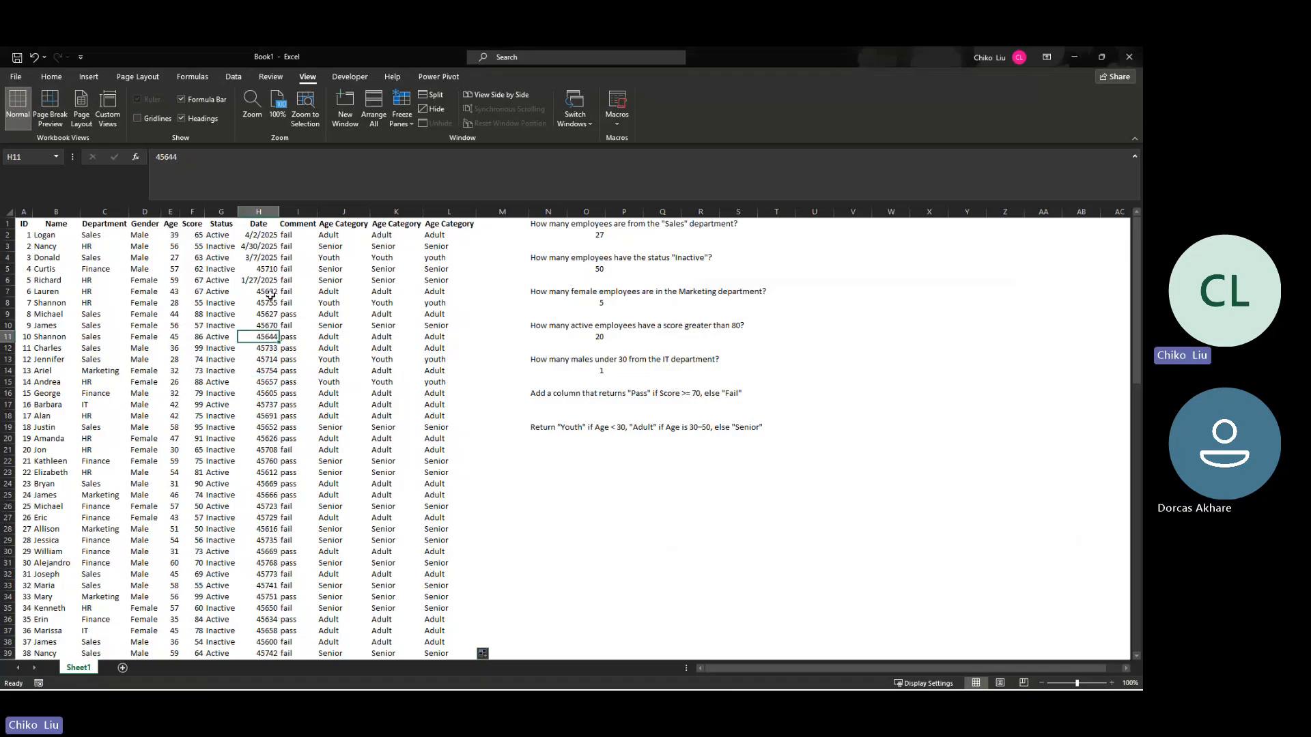
pyautogui.click(271, 294)
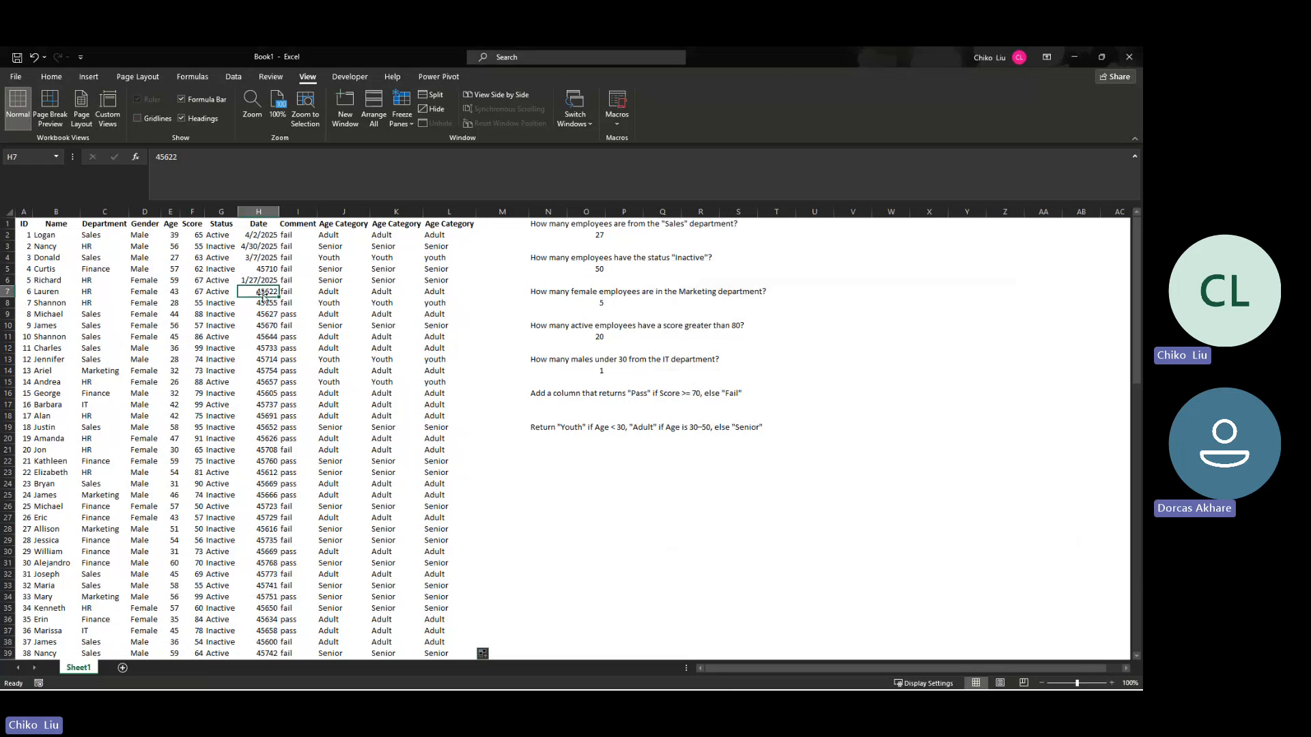
pyautogui.click(260, 236)
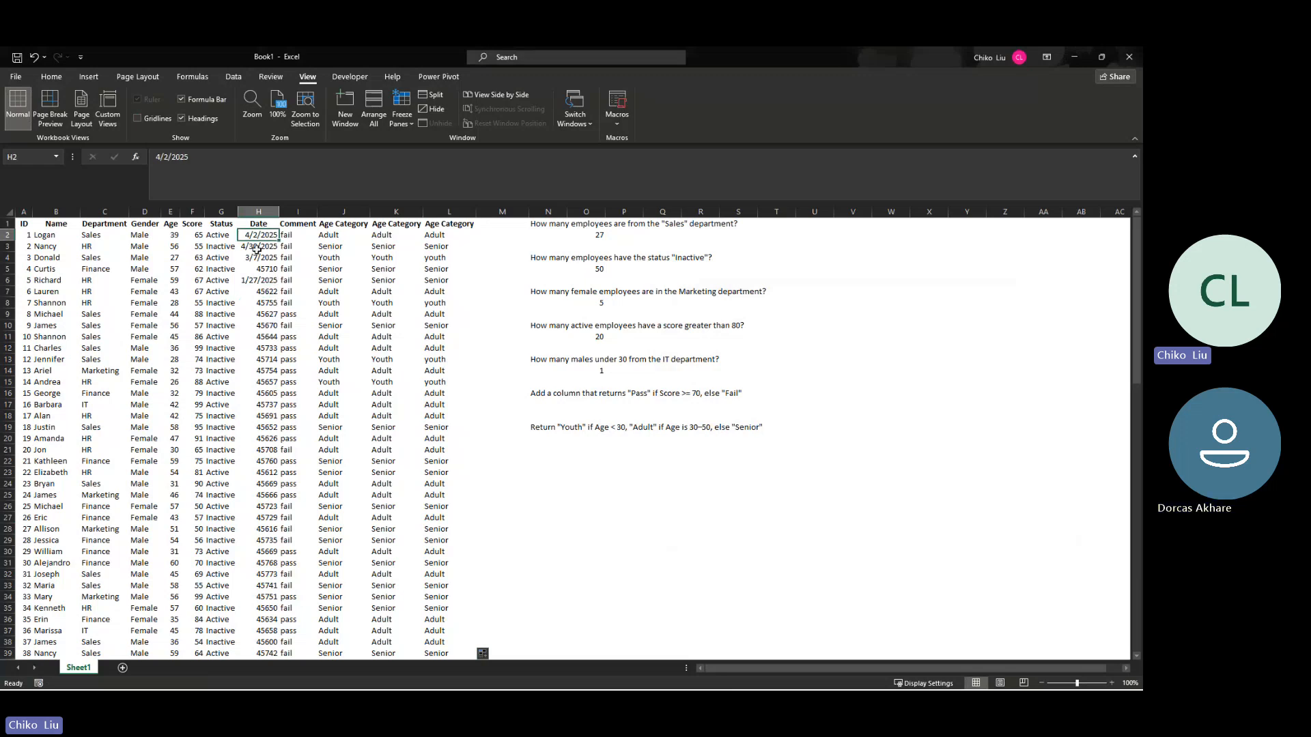
pyautogui.click(259, 270)
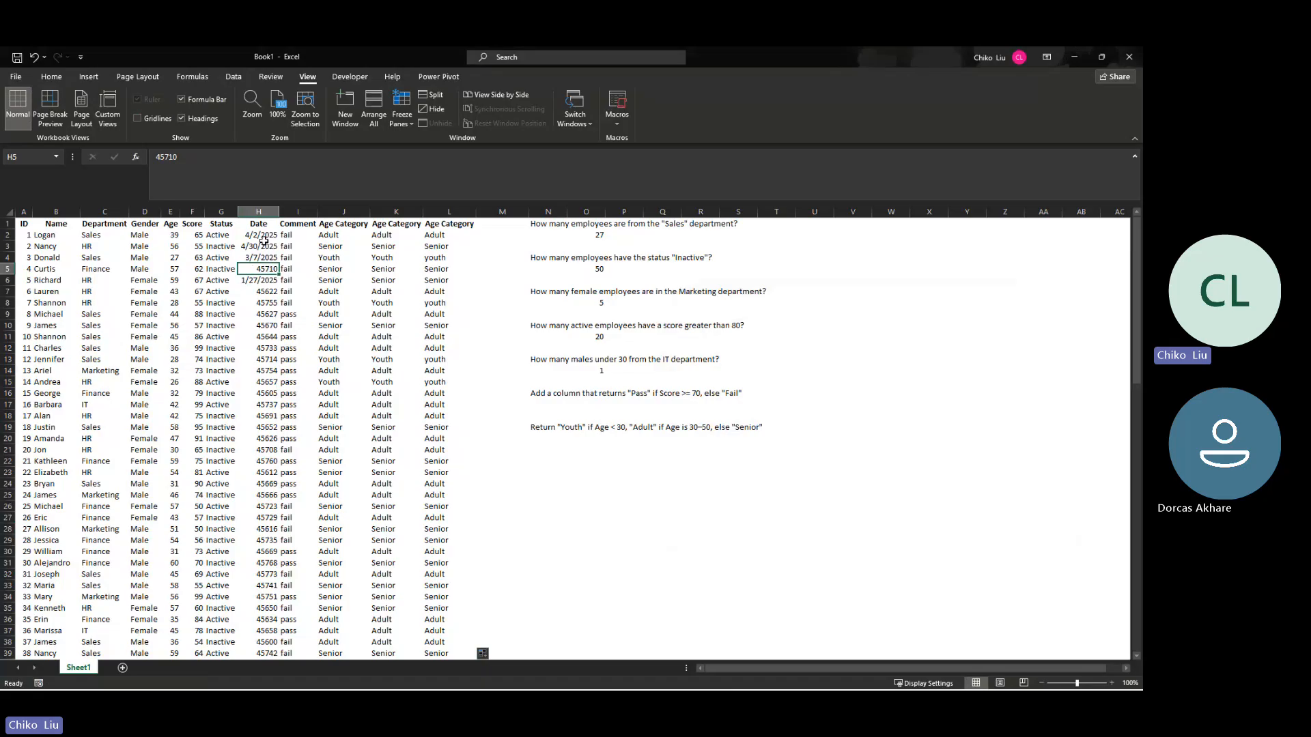
# Step: Copy the date format of H2 onto H5 with Format Painter
pyautogui.click(262, 235)
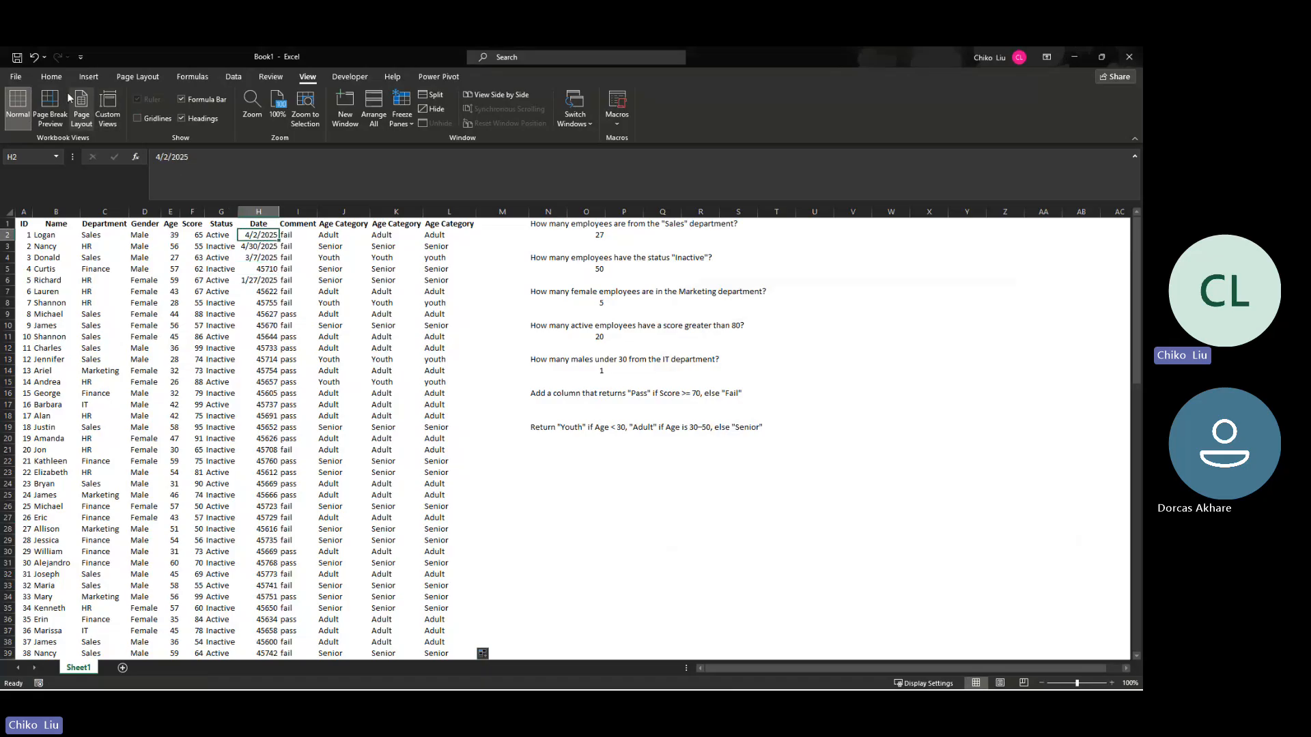
pyautogui.click(51, 76)
pyautogui.click(58, 123)
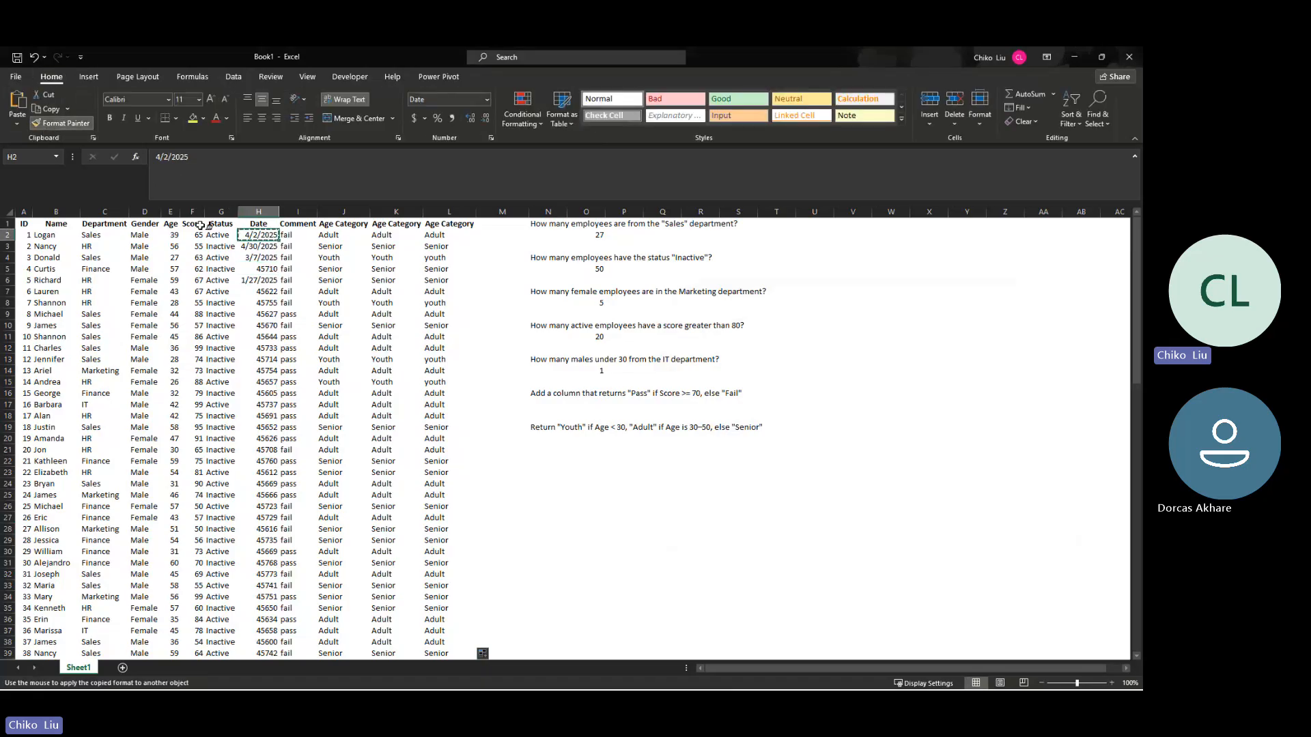
pyautogui.click(259, 269)
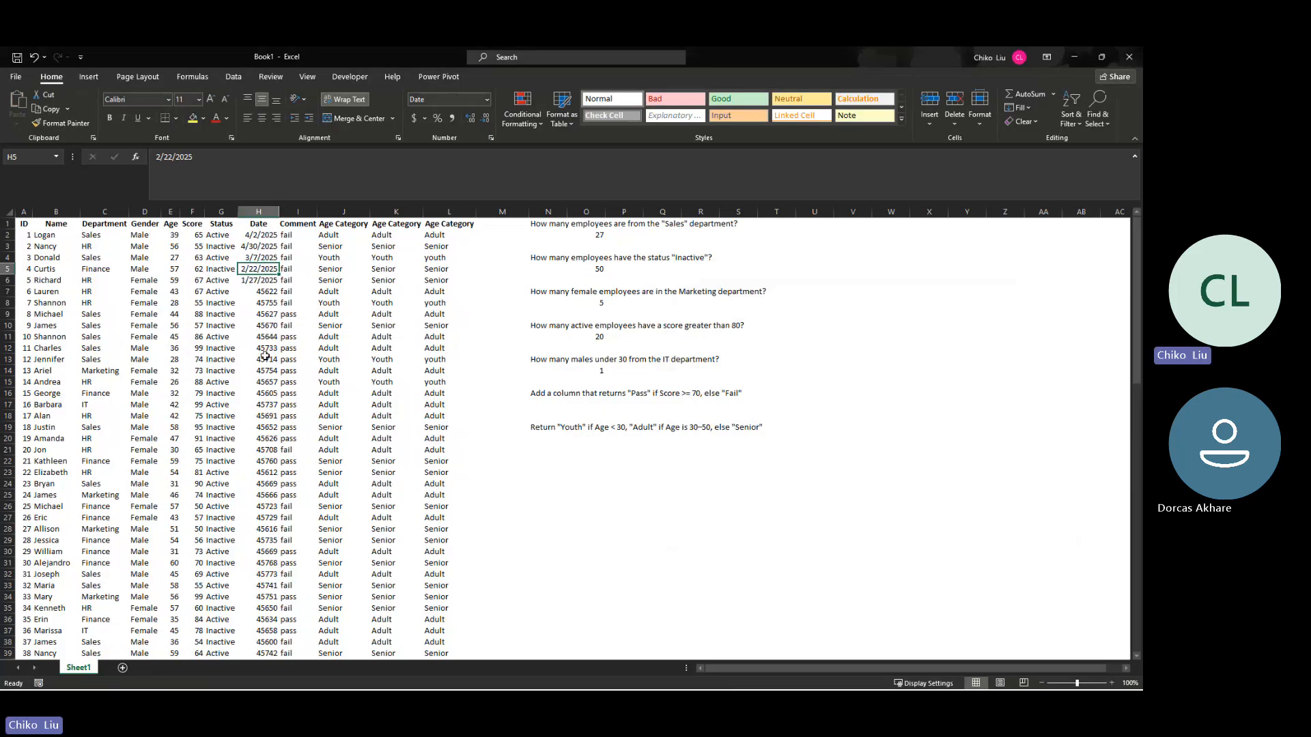
# Step: Format all Date column values from H2 down to H101 as Short Date
pyautogui.click(270, 235)
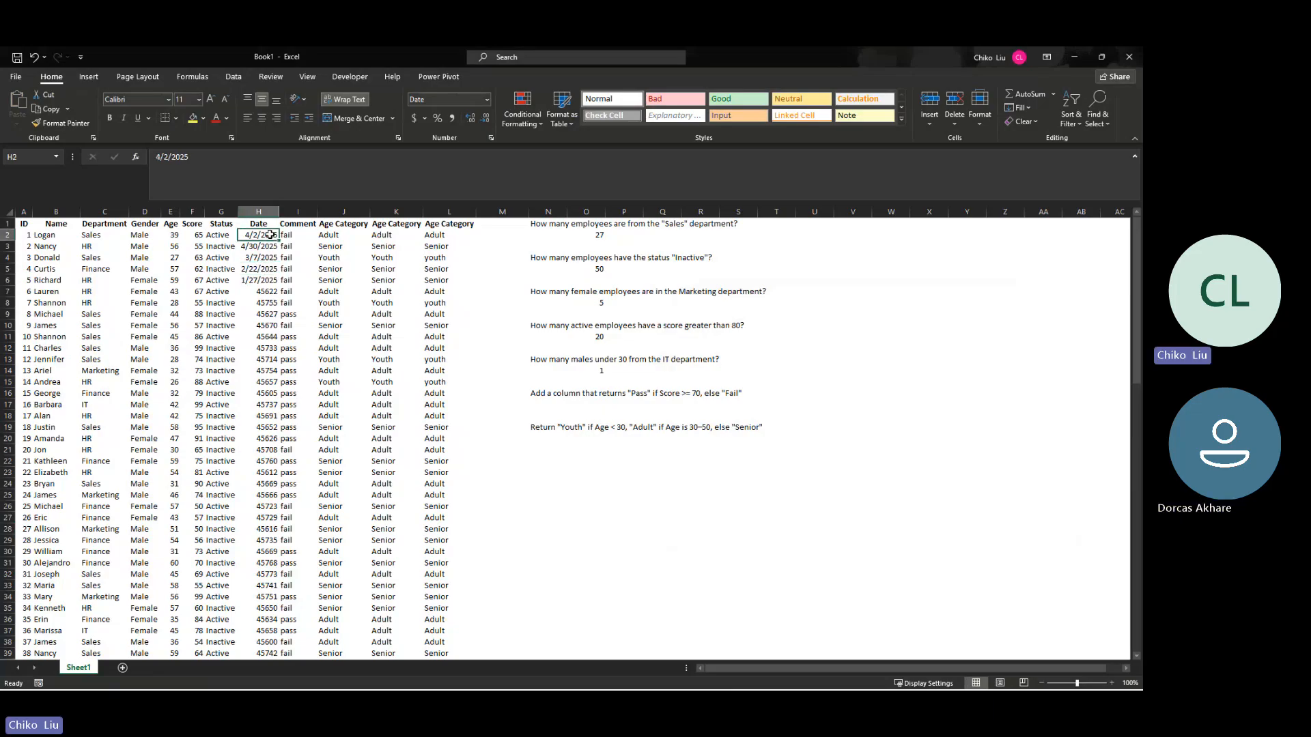
pyautogui.hotkey('ctrl', 'shift', 'Down')
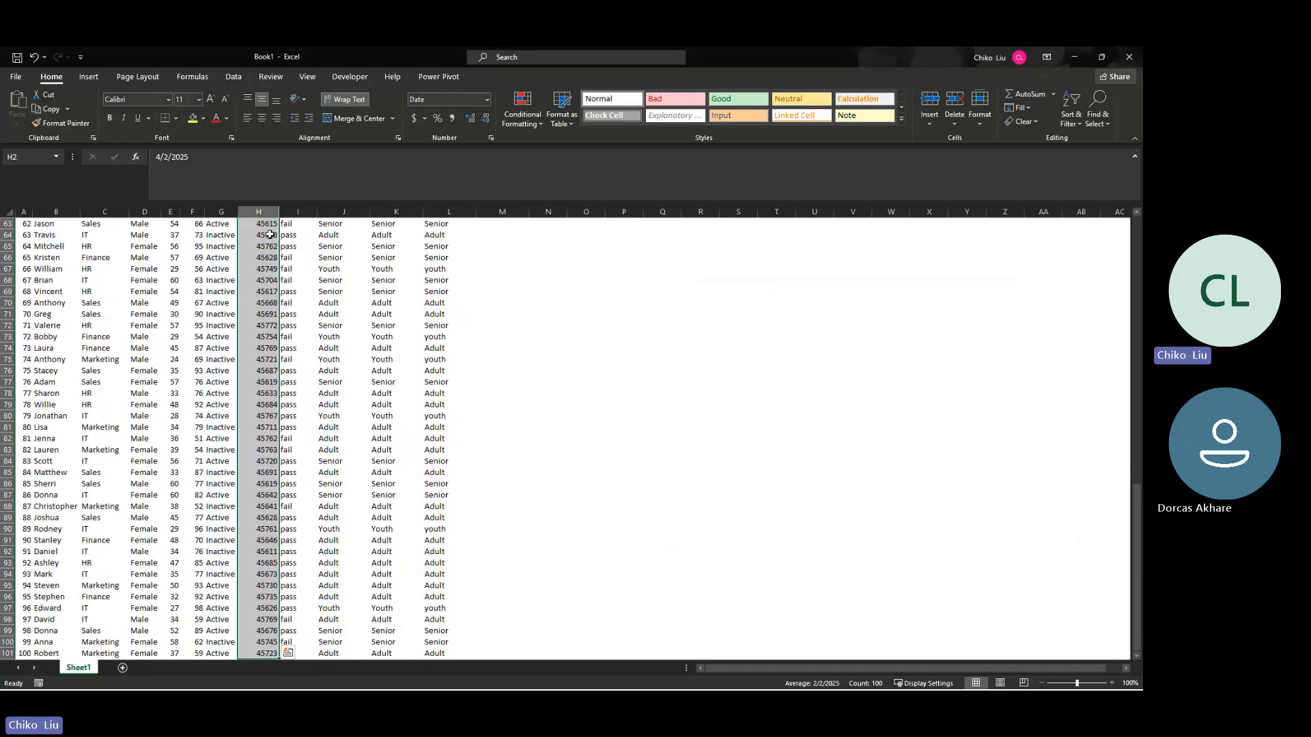
pyautogui.click(487, 100)
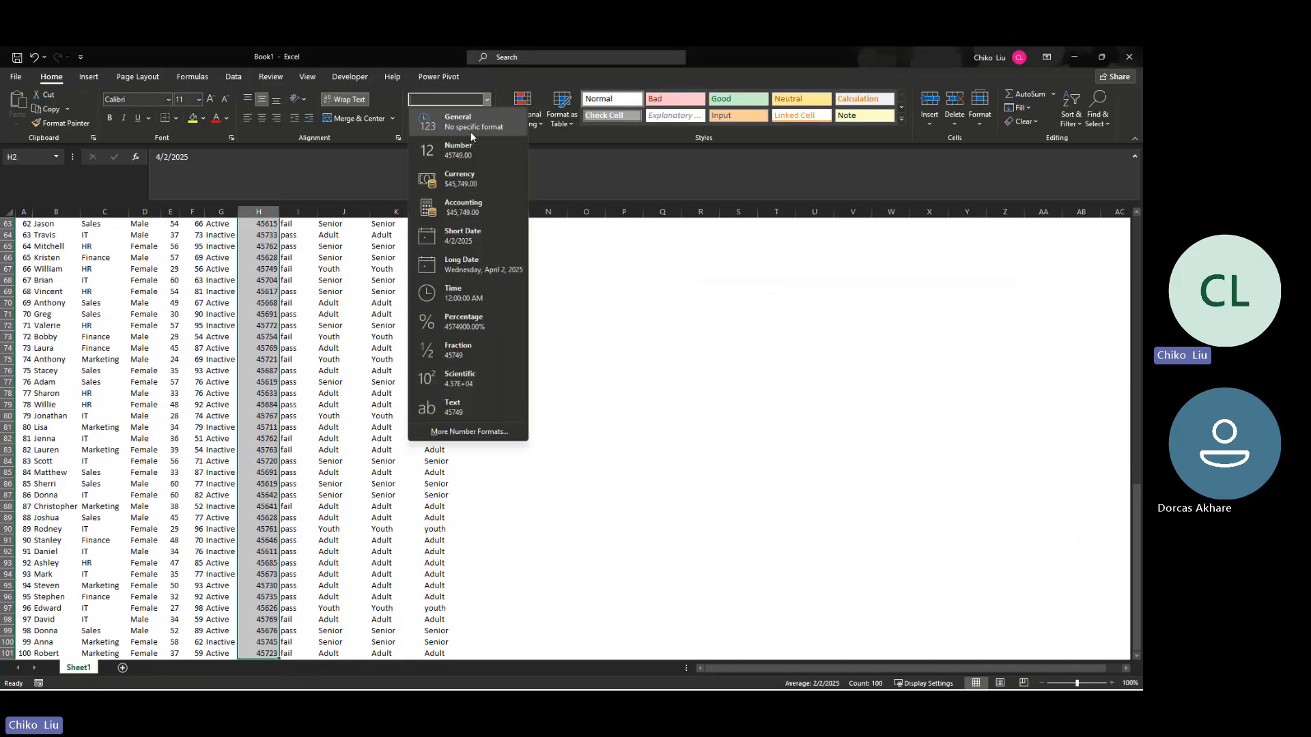
pyautogui.click(465, 243)
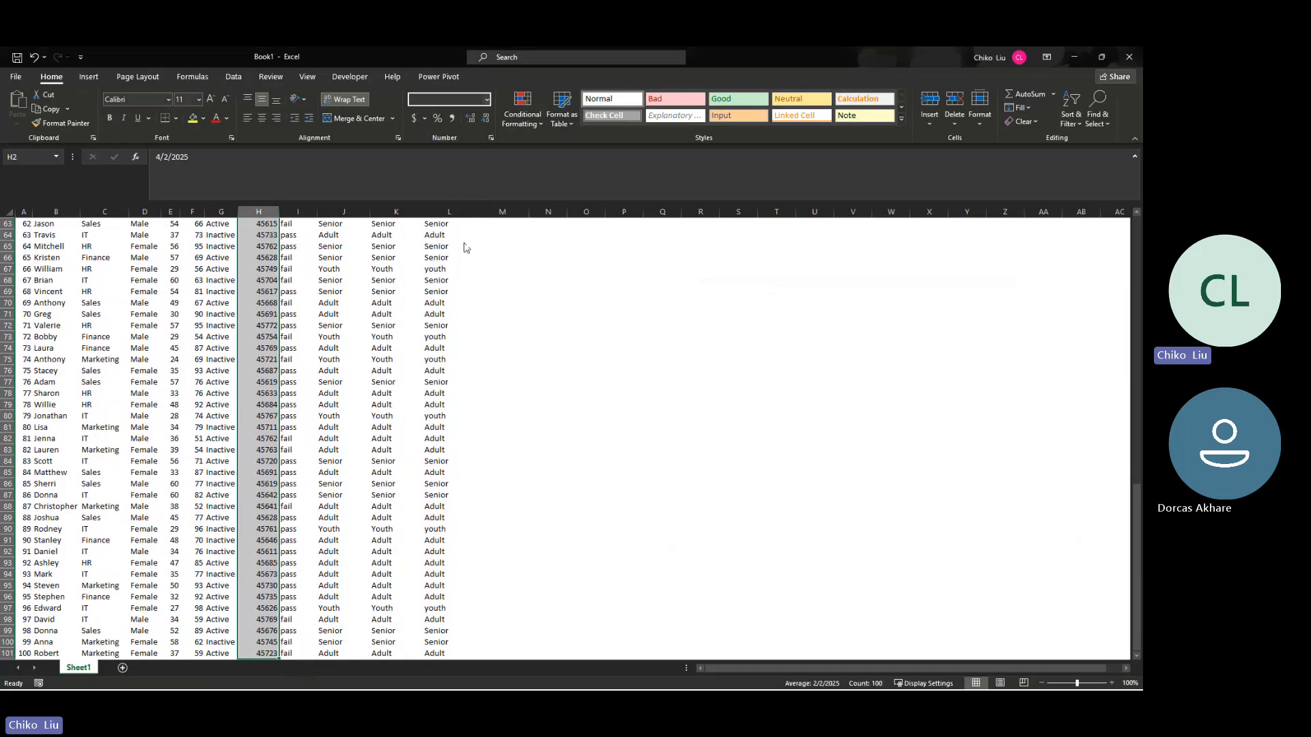
pyautogui.scroll(20, 266, 462)
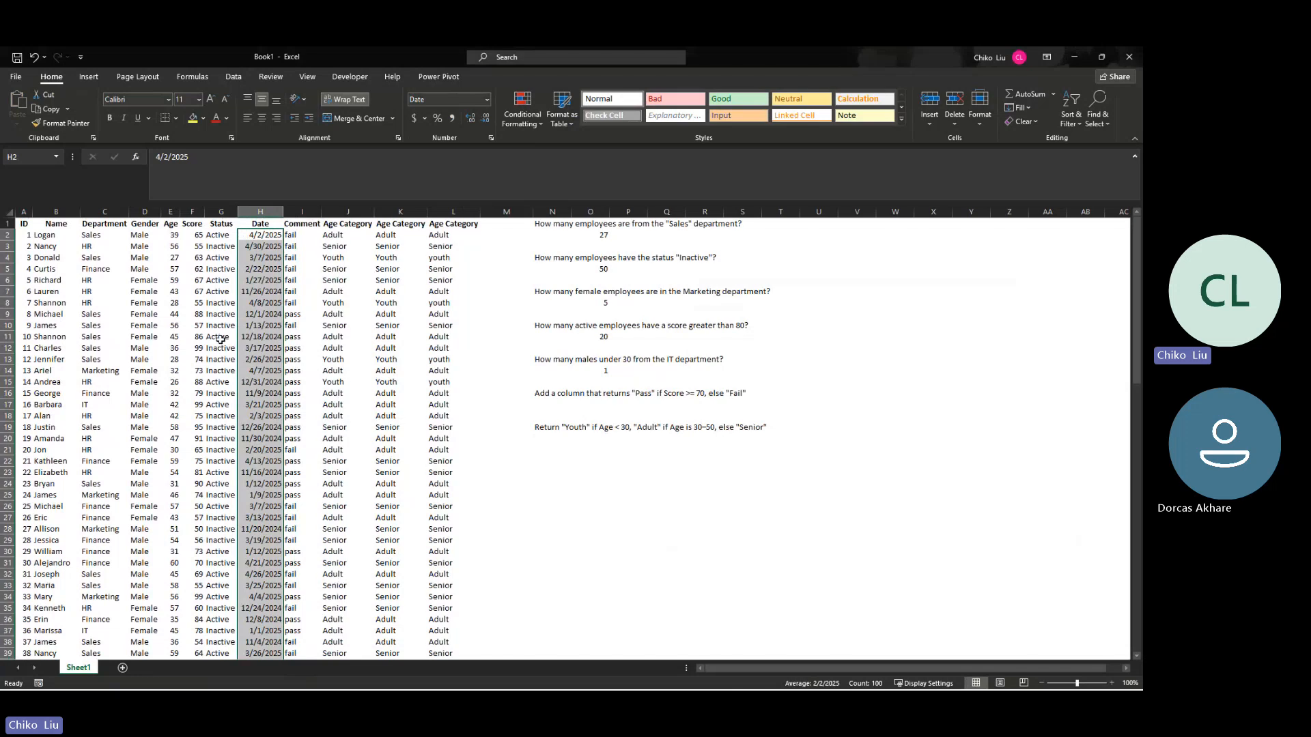
pyautogui.hotkey('alt', 'Tab')
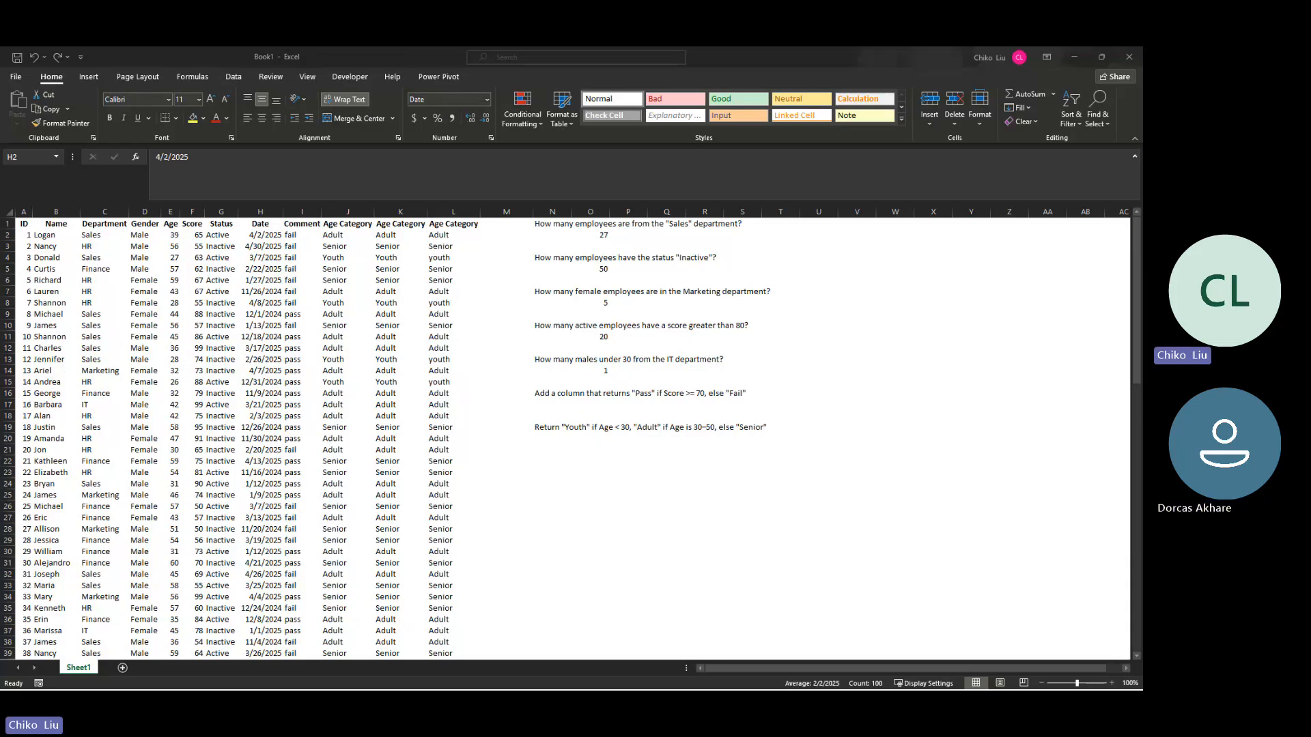
pyautogui.click(175, 247)
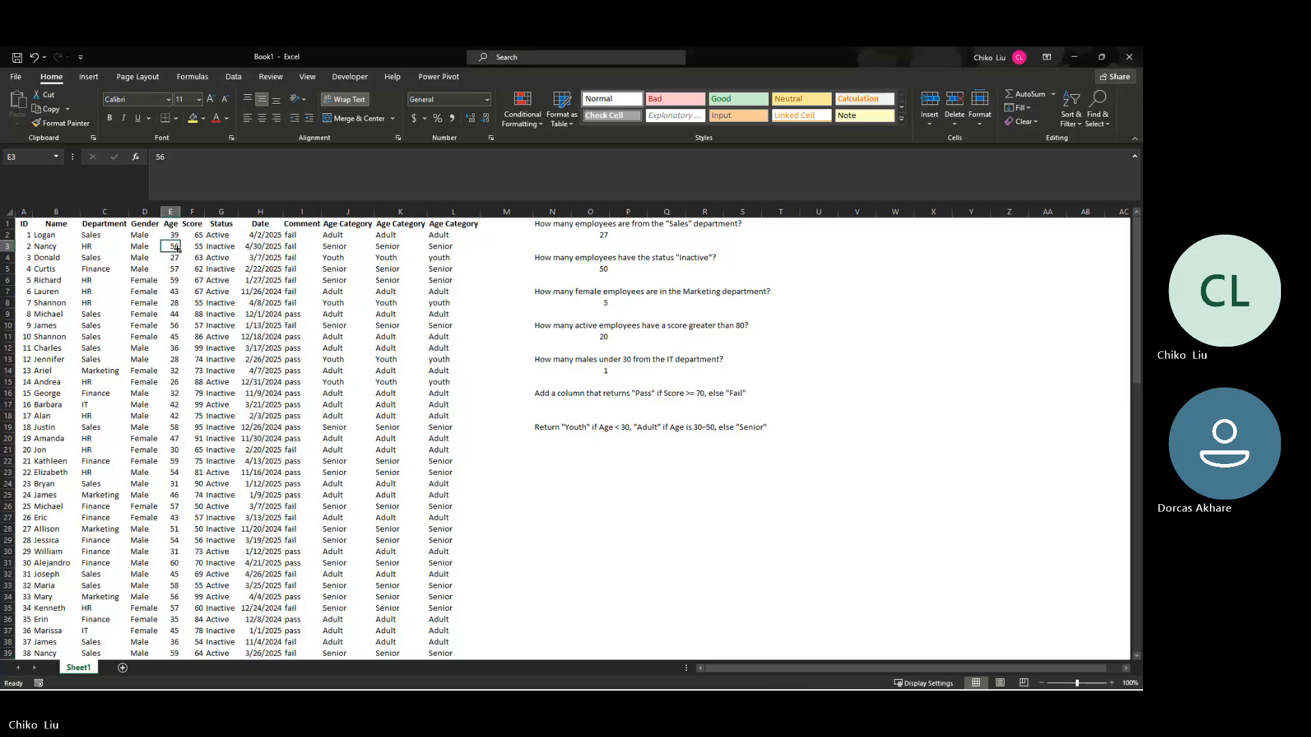
pyautogui.click(222, 266)
pyautogui.click(219, 225)
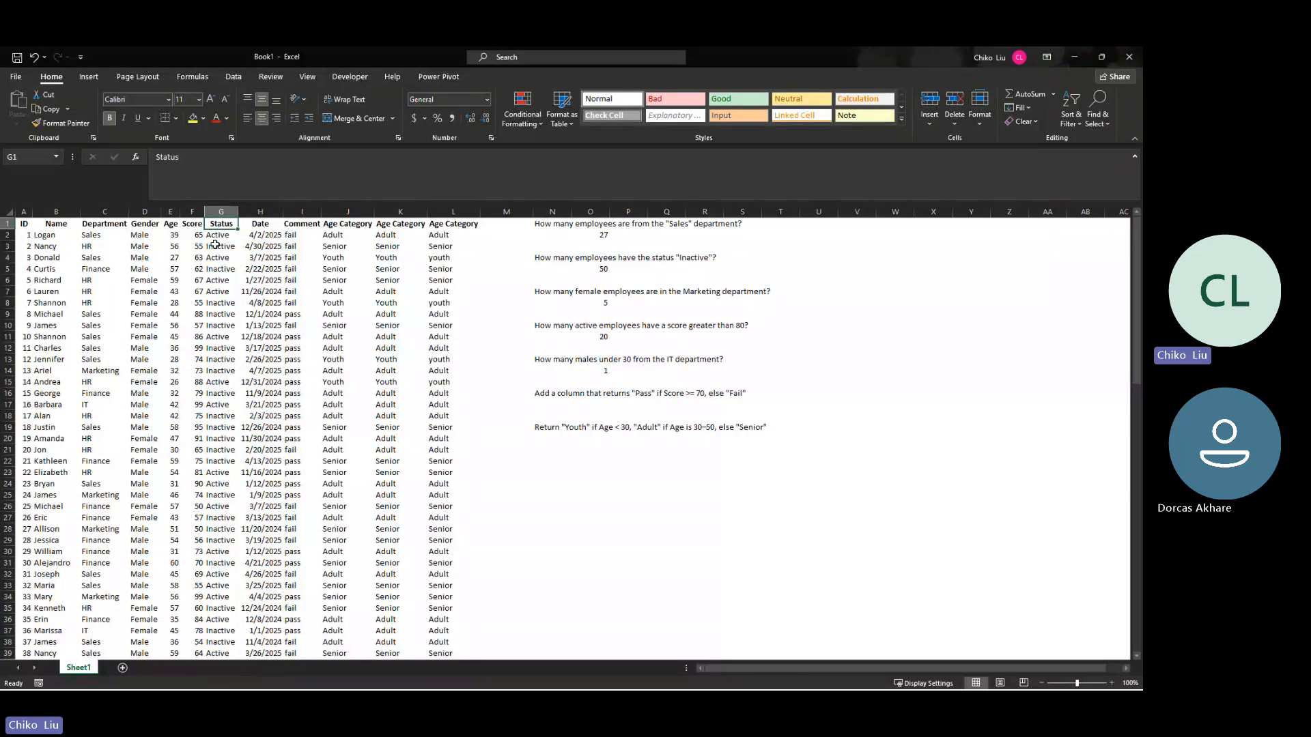
# Step: Insert a blank column before the Department column, and delete it again
pyautogui.rightClick(95, 205)
pyautogui.click(123, 308)
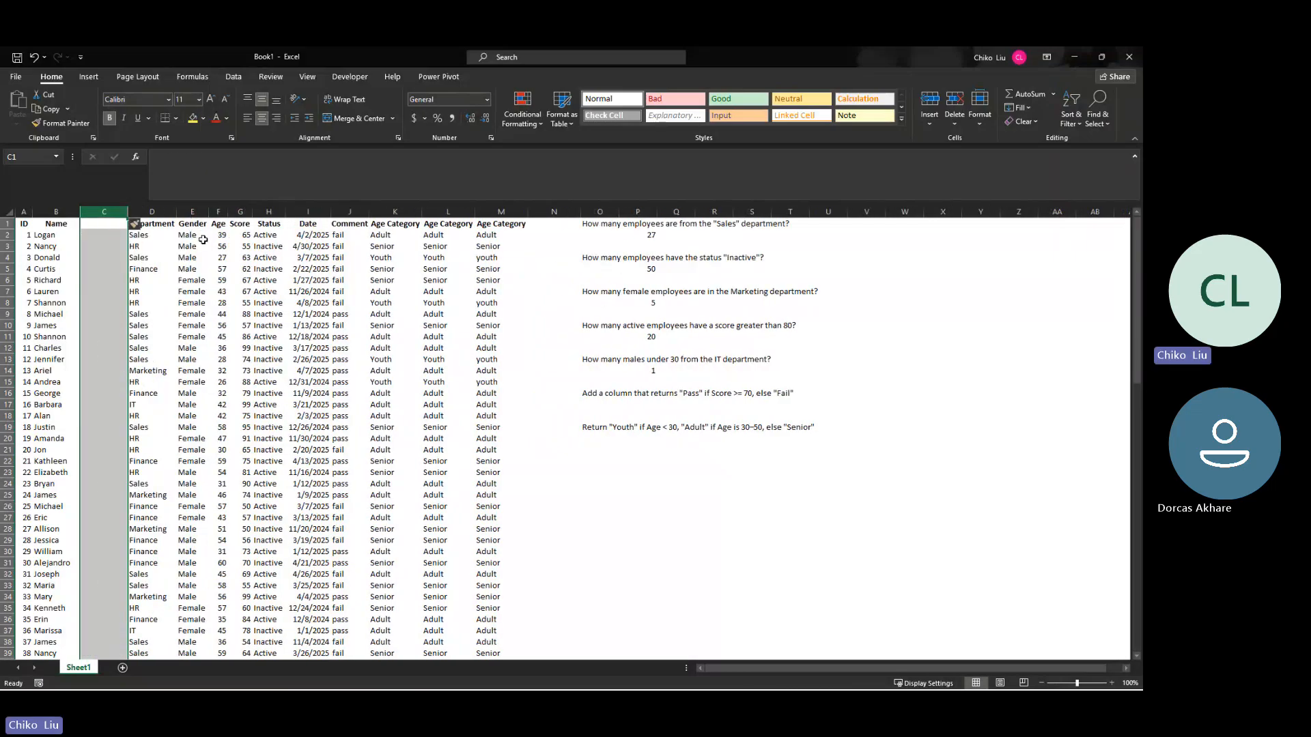
pyautogui.rightClick(104, 211)
pyautogui.click(137, 329)
# Step: Close the generated_employee_data workbook and switch to the 20250327_ SUMIF SUMIFS COUNTIF assignment workbook
pyautogui.click(1070, 59)
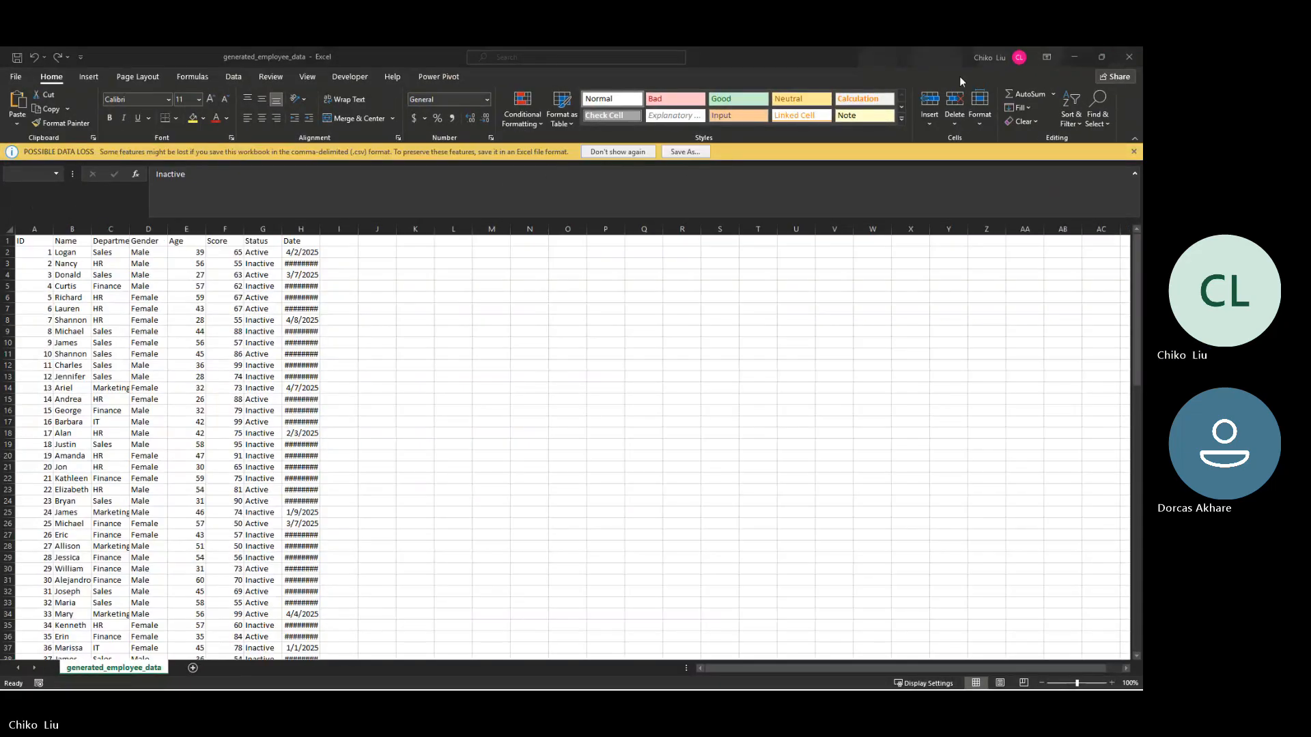
pyautogui.click(1129, 57)
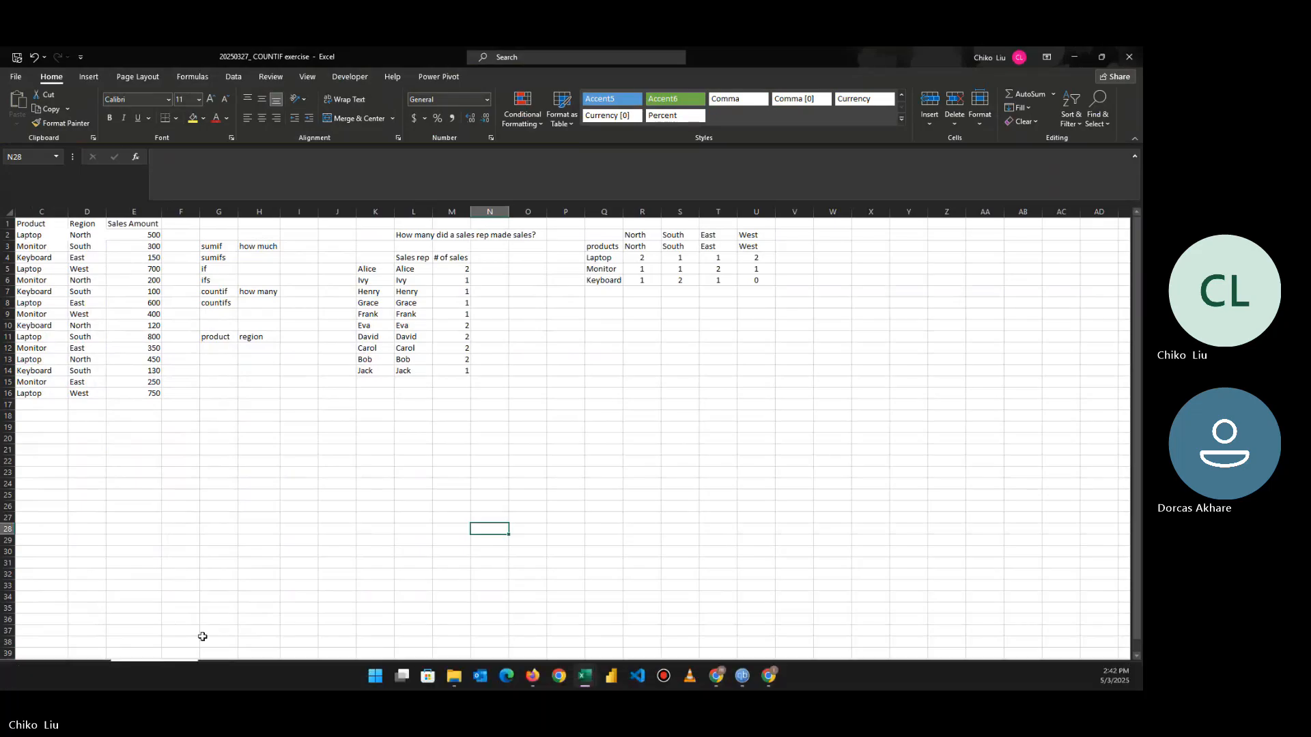
pyautogui.moveTo(548, 683)
pyautogui.click(586, 676)
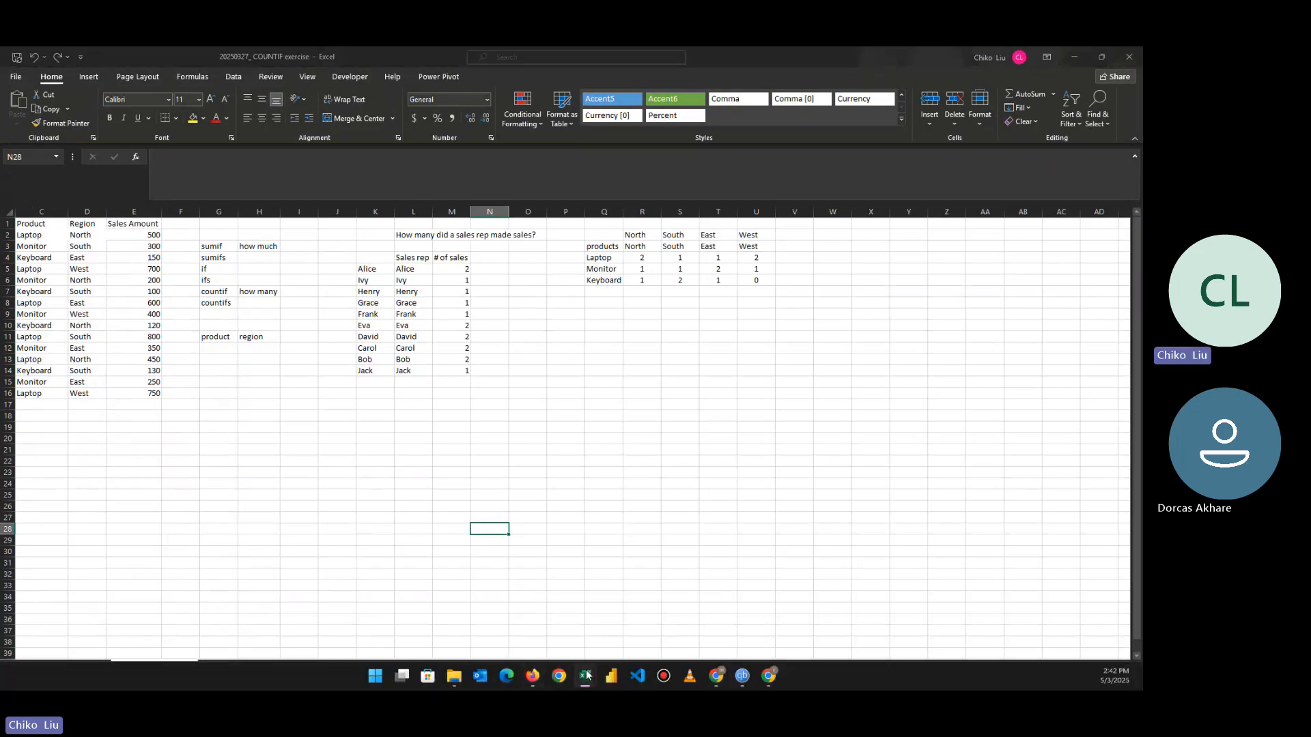
pyautogui.moveTo(647, 605)
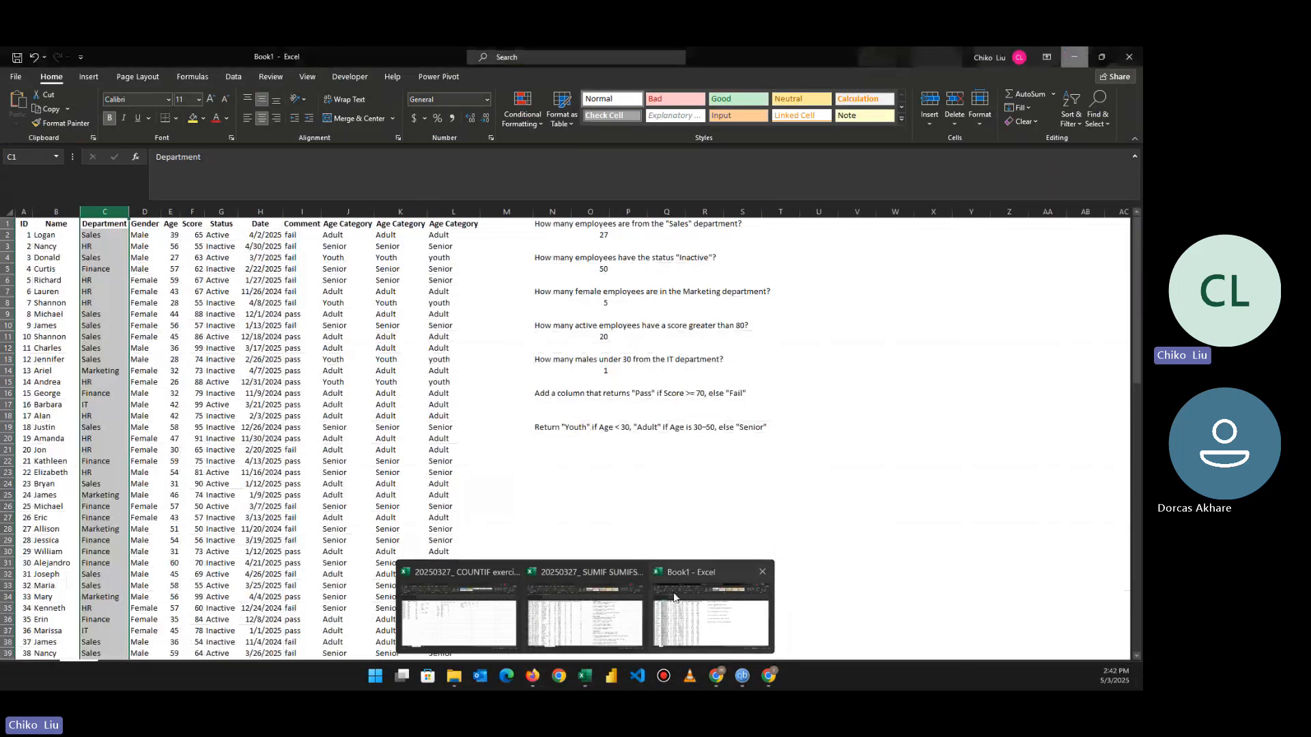
pyautogui.click(573, 602)
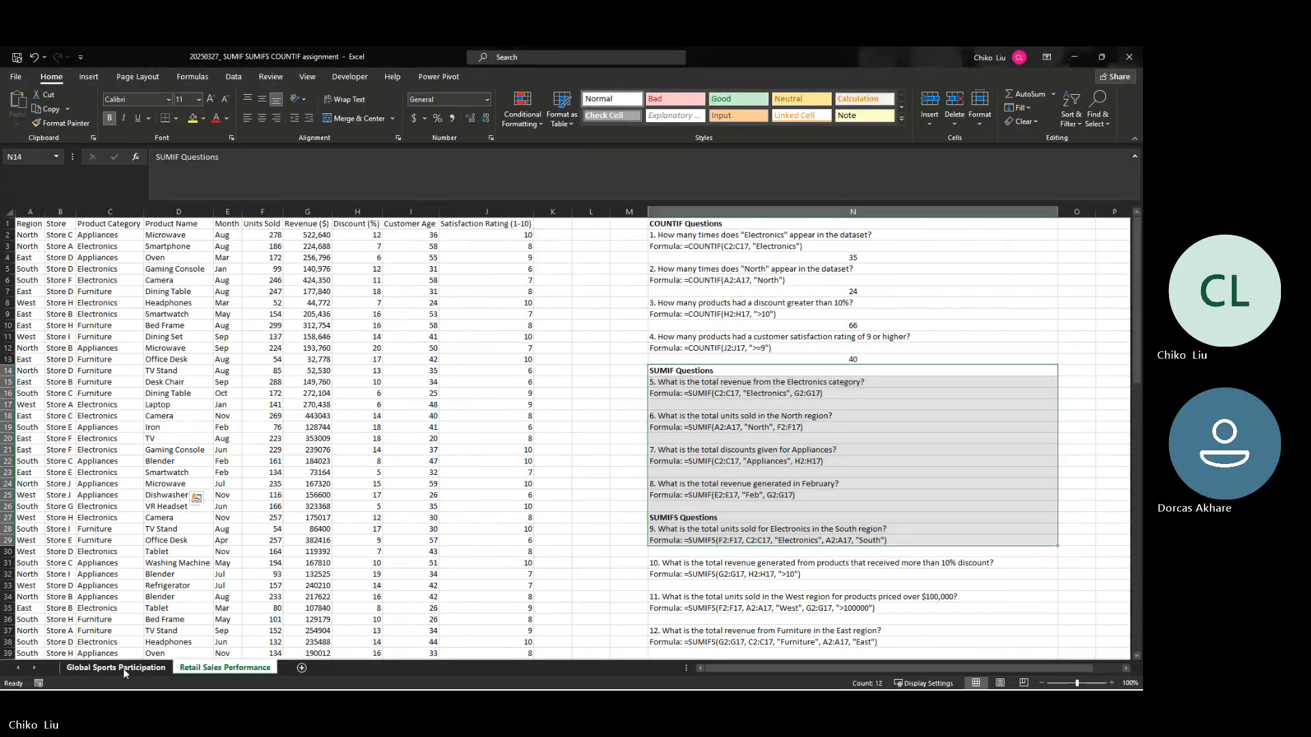
# Step: Delete the formula hints under COUNTIF questions 1 to 4 on the Global Sports Participation sheet
pyautogui.click(123, 669)
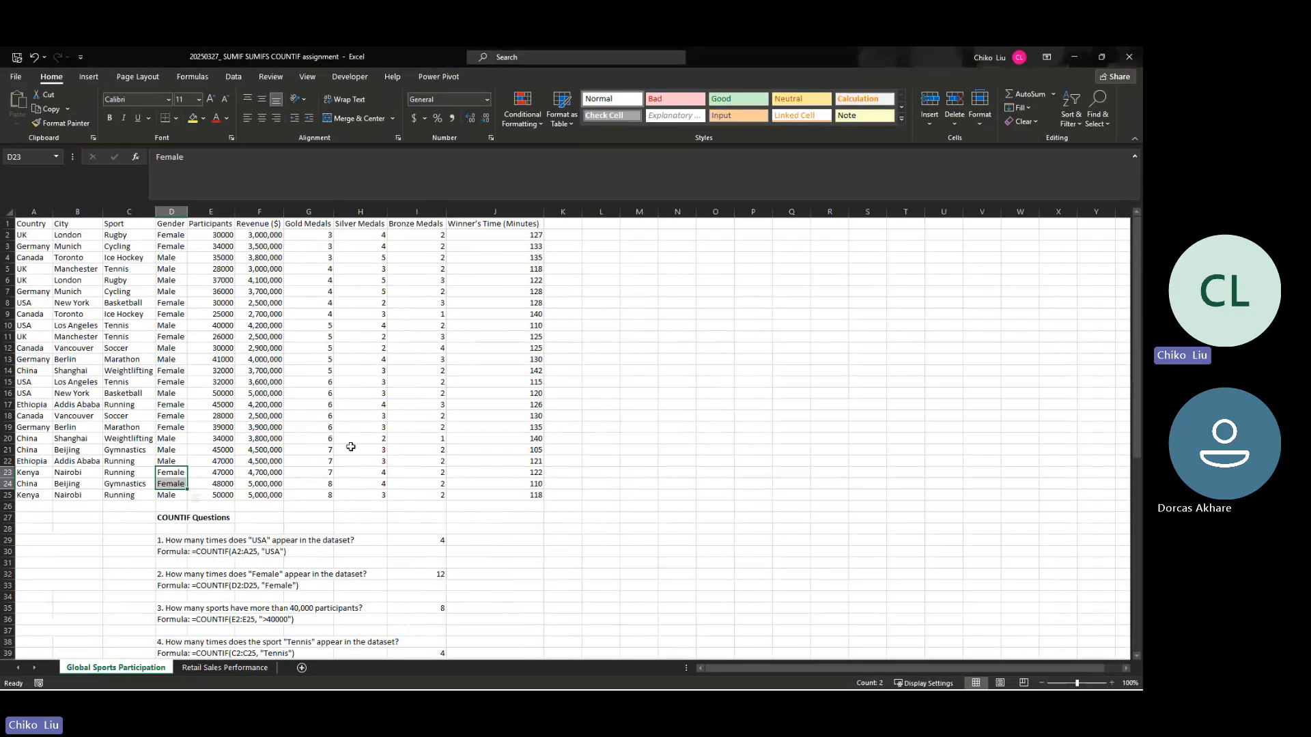
pyautogui.scroll(-3, 424, 460)
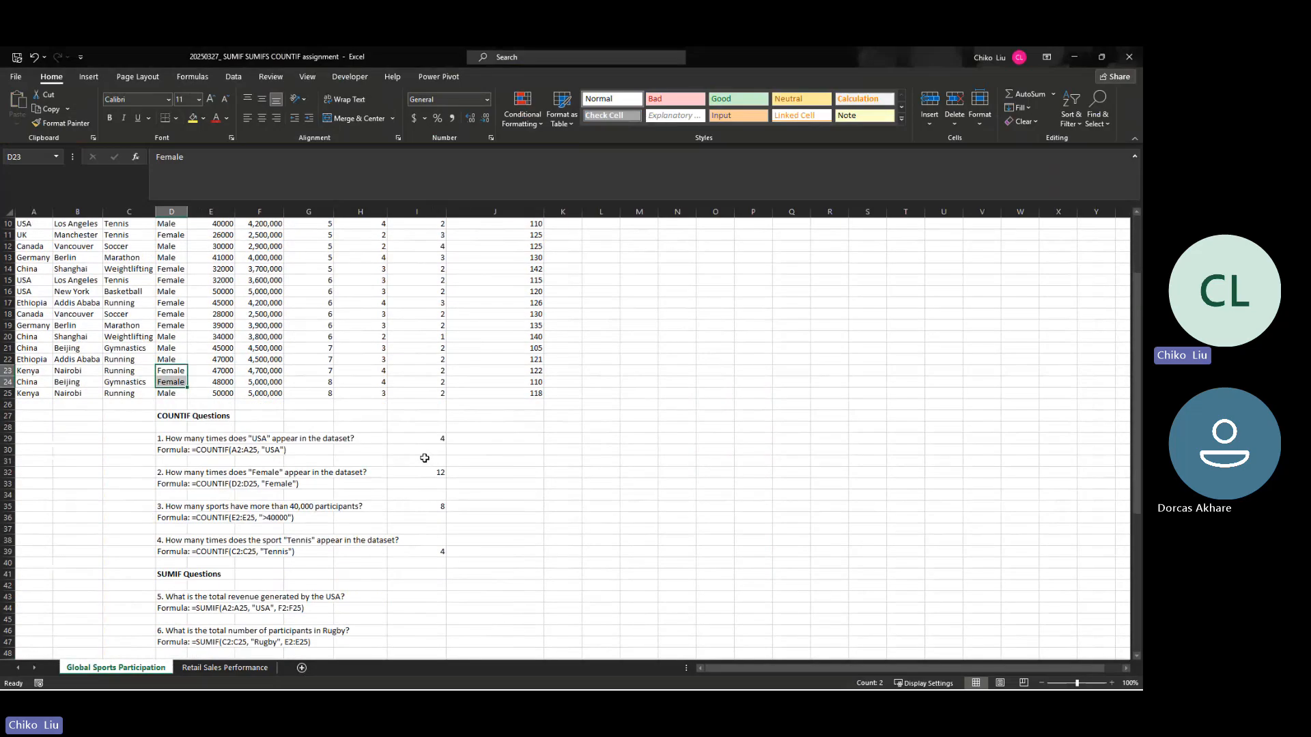
pyautogui.click(179, 449)
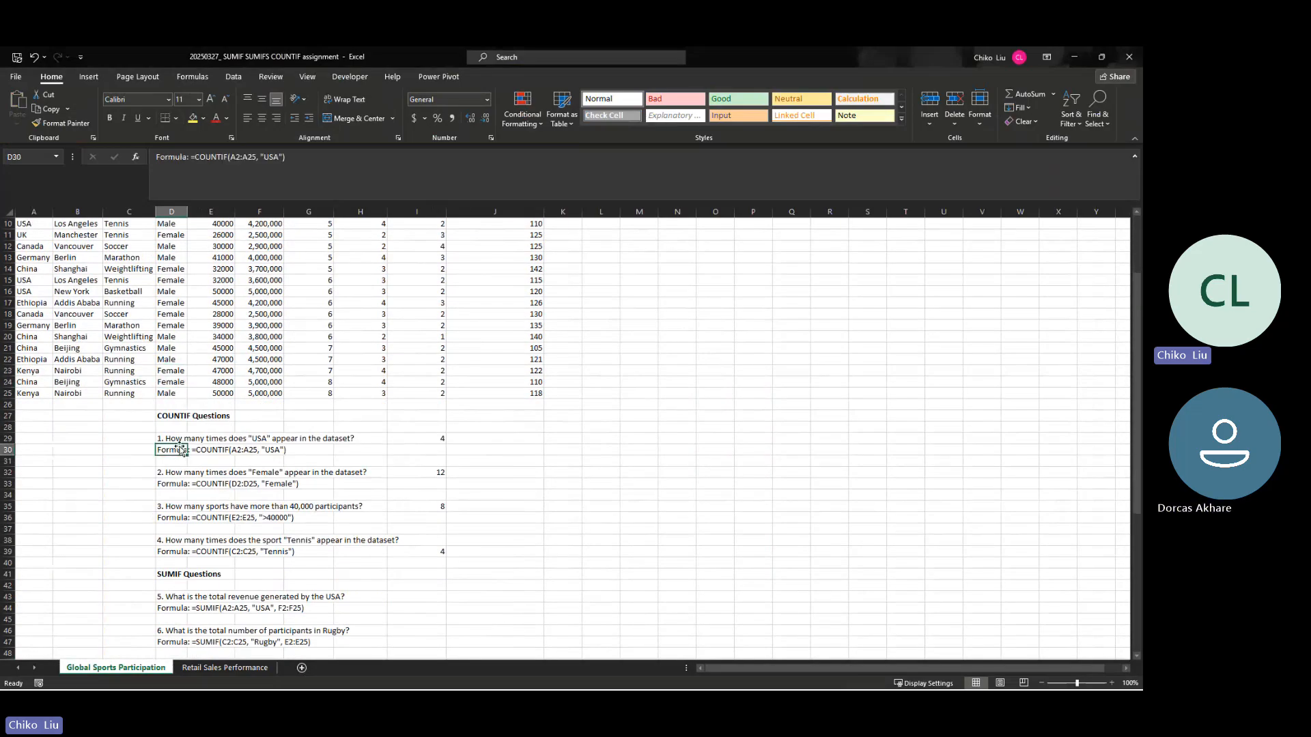
pyautogui.press('Delete')
pyautogui.click(171, 484)
pyautogui.press('Delete')
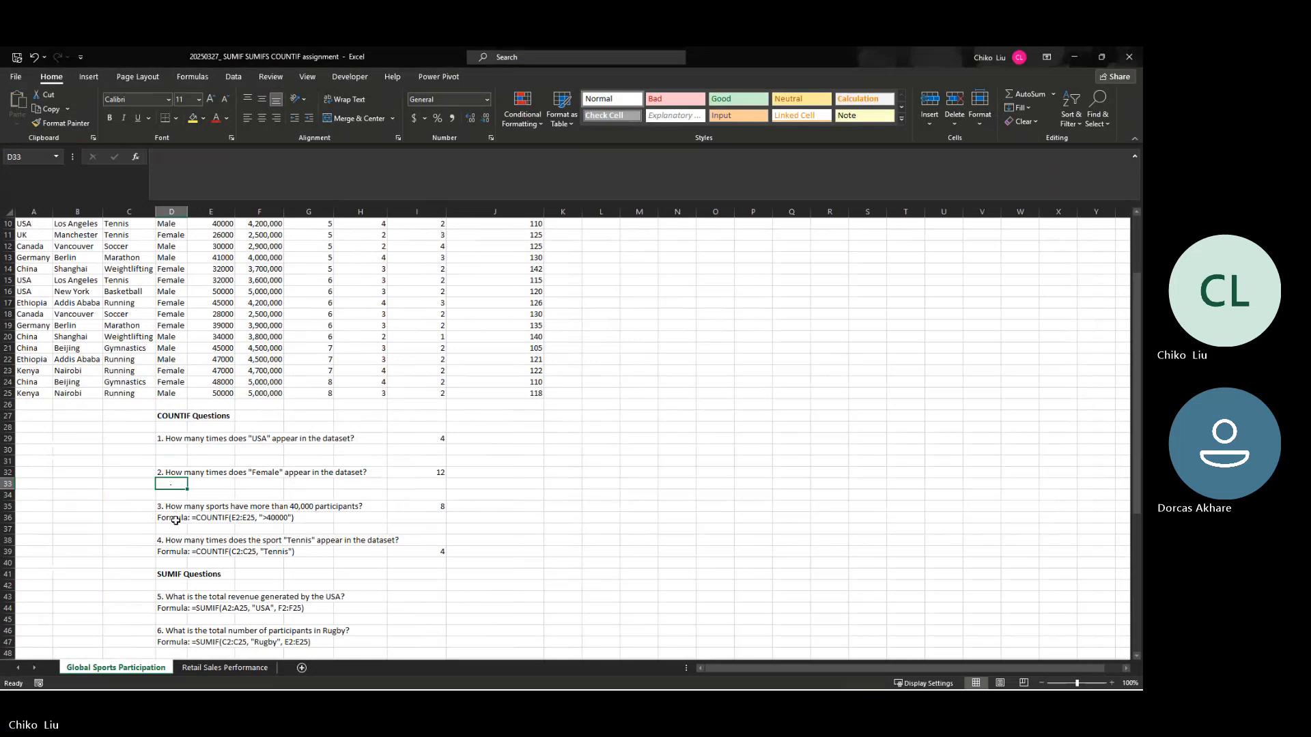
pyautogui.click(176, 518)
pyautogui.press('Delete')
pyautogui.click(179, 551)
pyautogui.press('Delete')
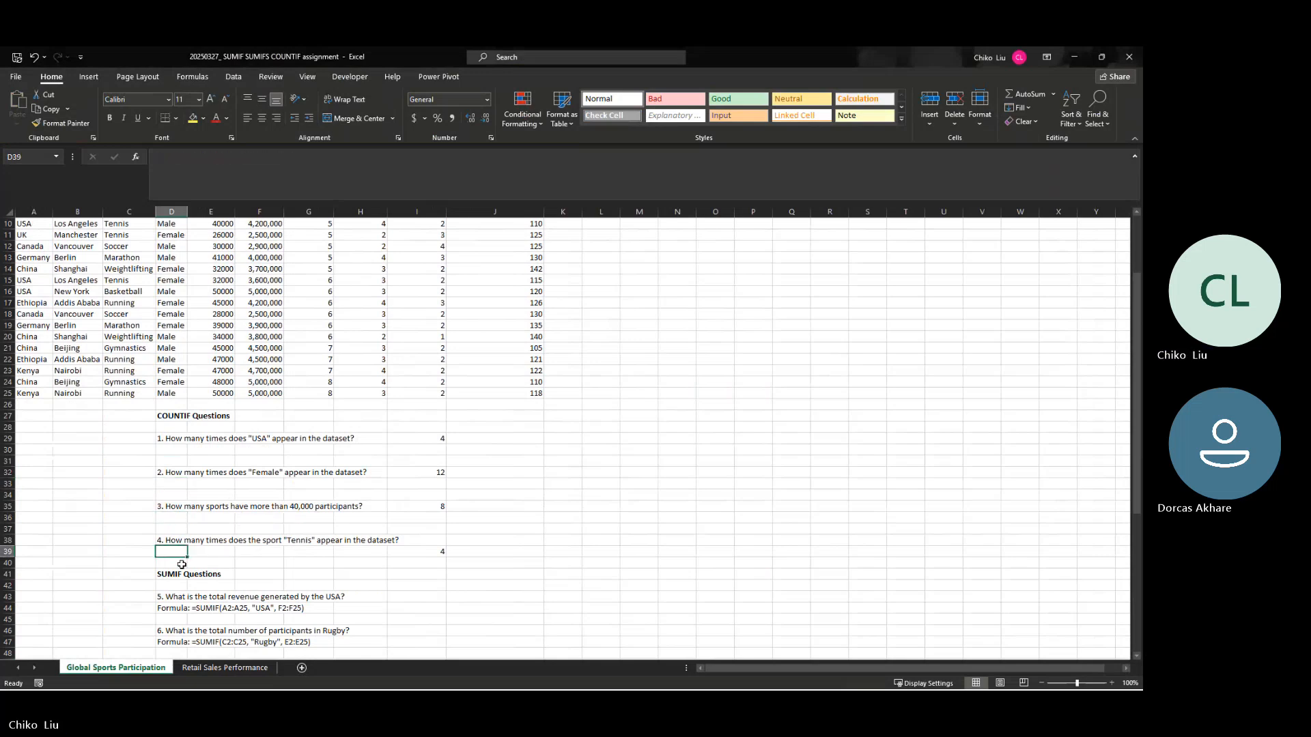
# Step: Delete the formula hints under SUMIF questions 5 to 8 on the Global Sports Participation sheet
pyautogui.scroll(-3, 182, 565)
pyautogui.click(175, 507)
pyautogui.press('Delete')
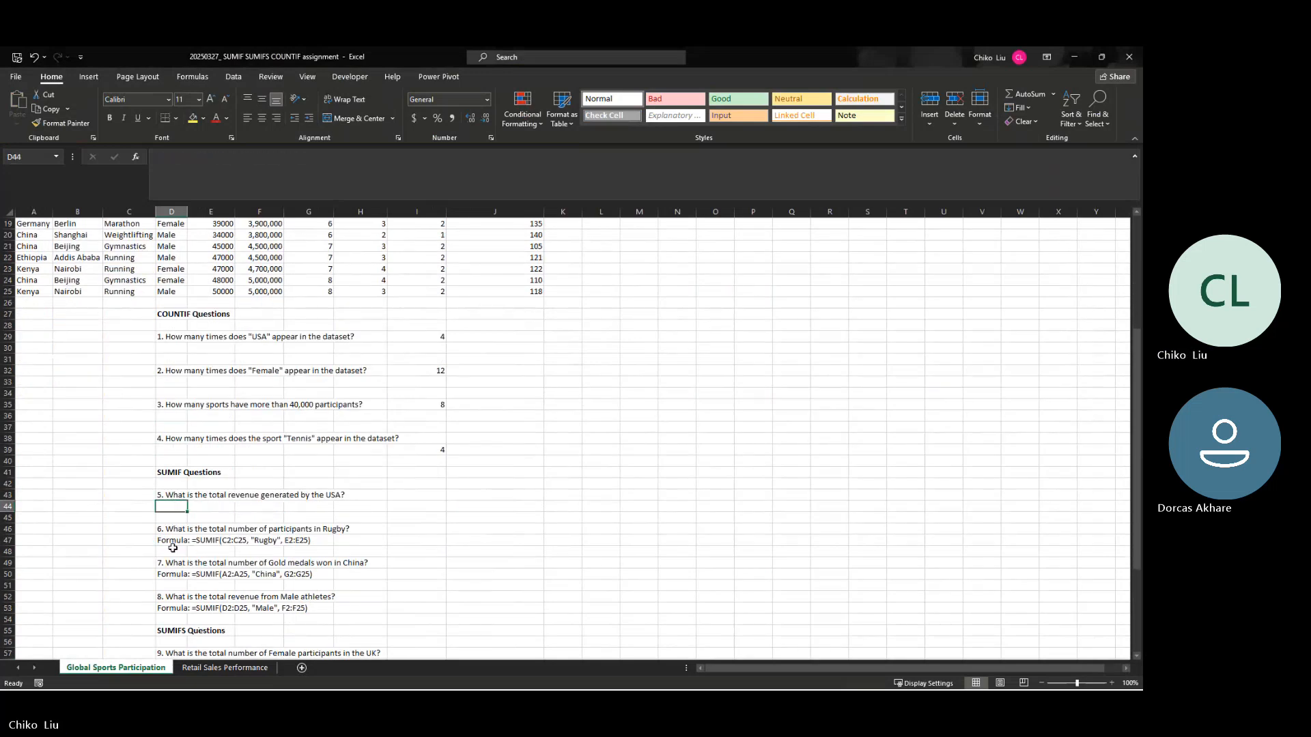
pyautogui.click(172, 544)
pyautogui.press('Delete')
pyautogui.click(179, 575)
pyautogui.press('Delete')
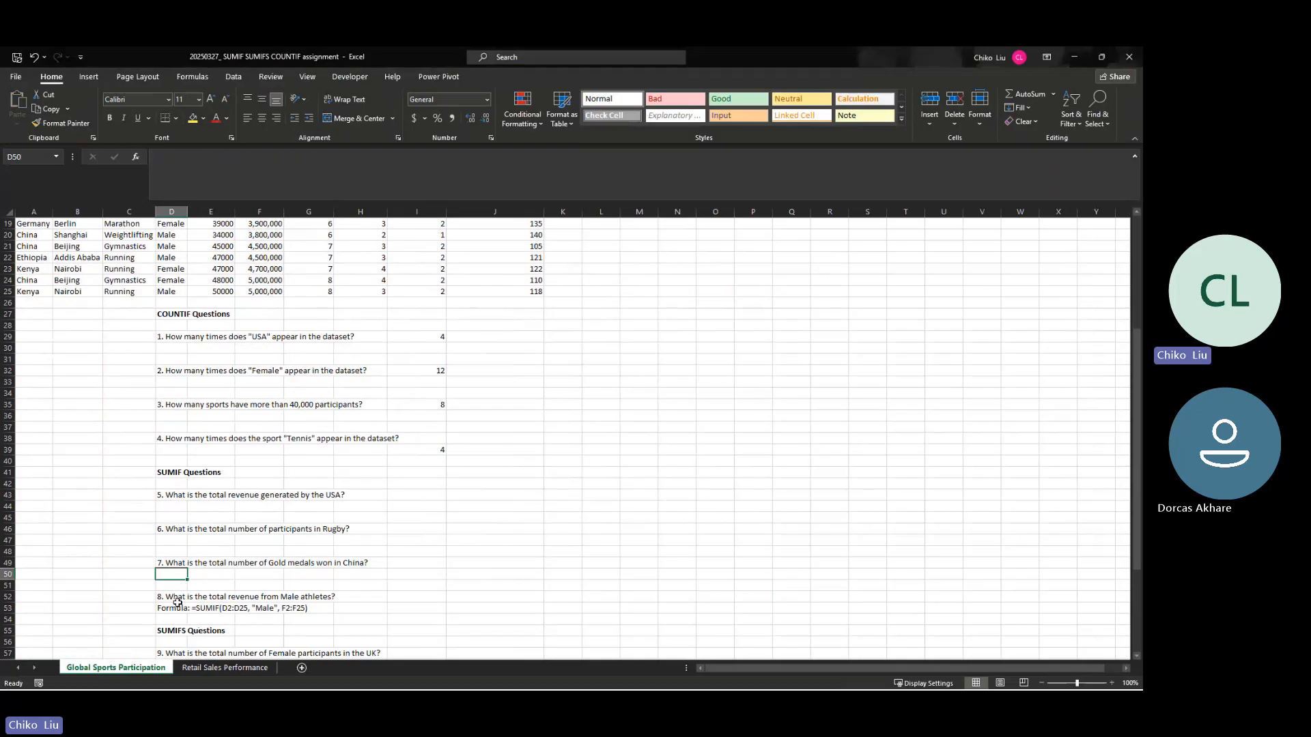
pyautogui.click(177, 607)
pyautogui.press('Delete')
# Step: Delete the formula hints under SUMIFS questions 9 to 12 on the Global Sports Participation sheet
pyautogui.scroll(2, 179, 587)
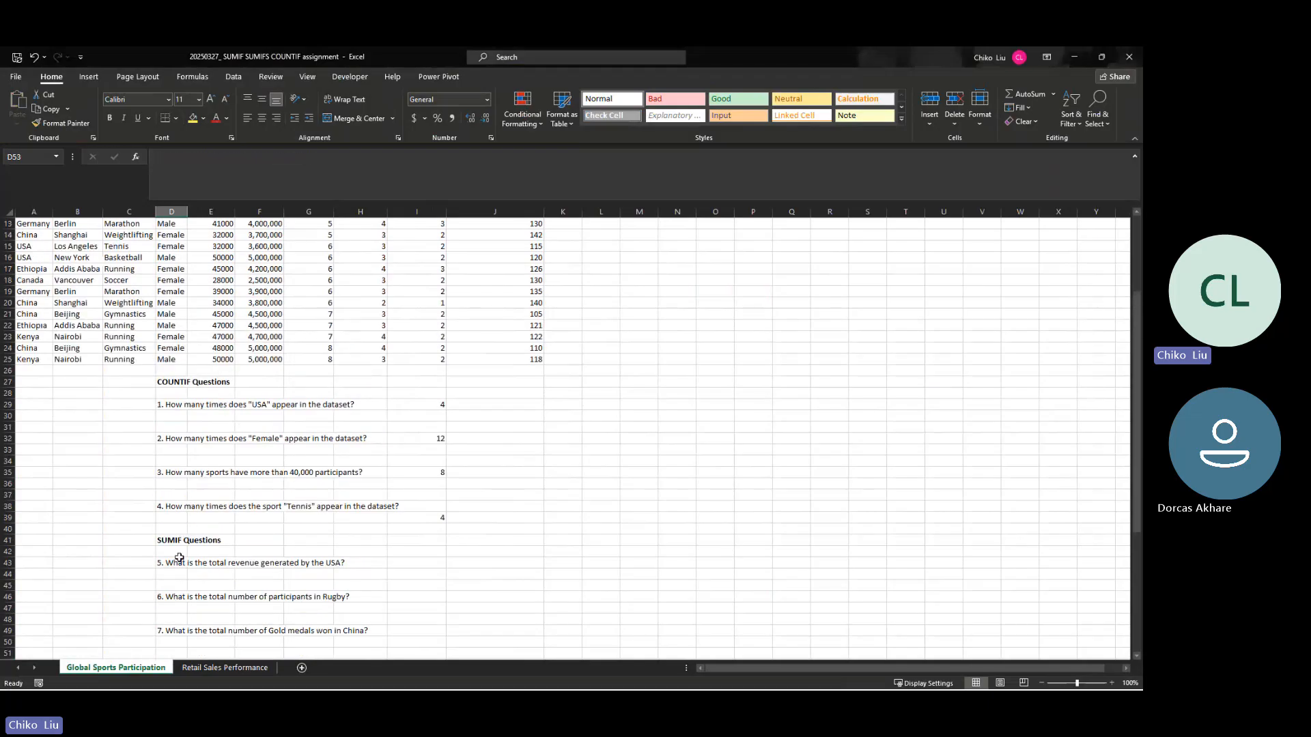
pyautogui.scroll(-10, 179, 558)
pyautogui.click(176, 497)
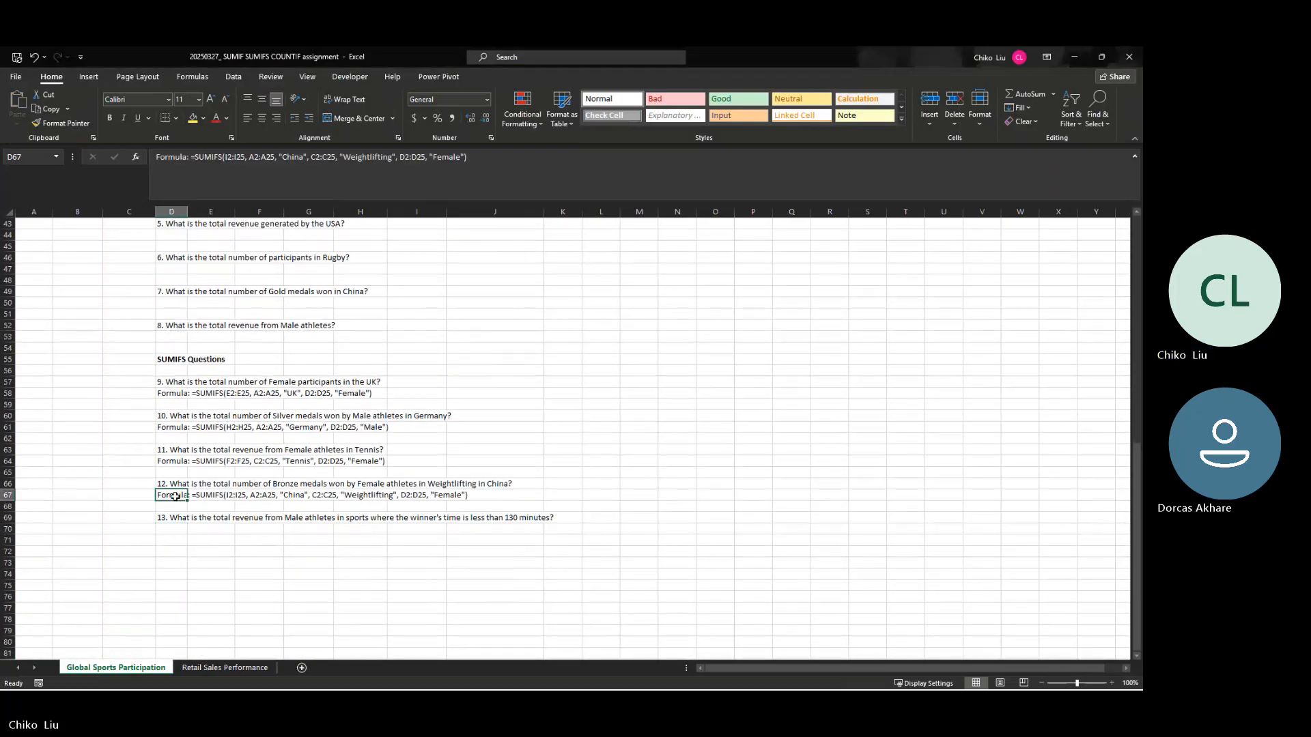
pyautogui.press('Delete')
pyautogui.click(181, 461)
pyautogui.press('Delete')
pyautogui.click(177, 429)
pyautogui.press('Delete')
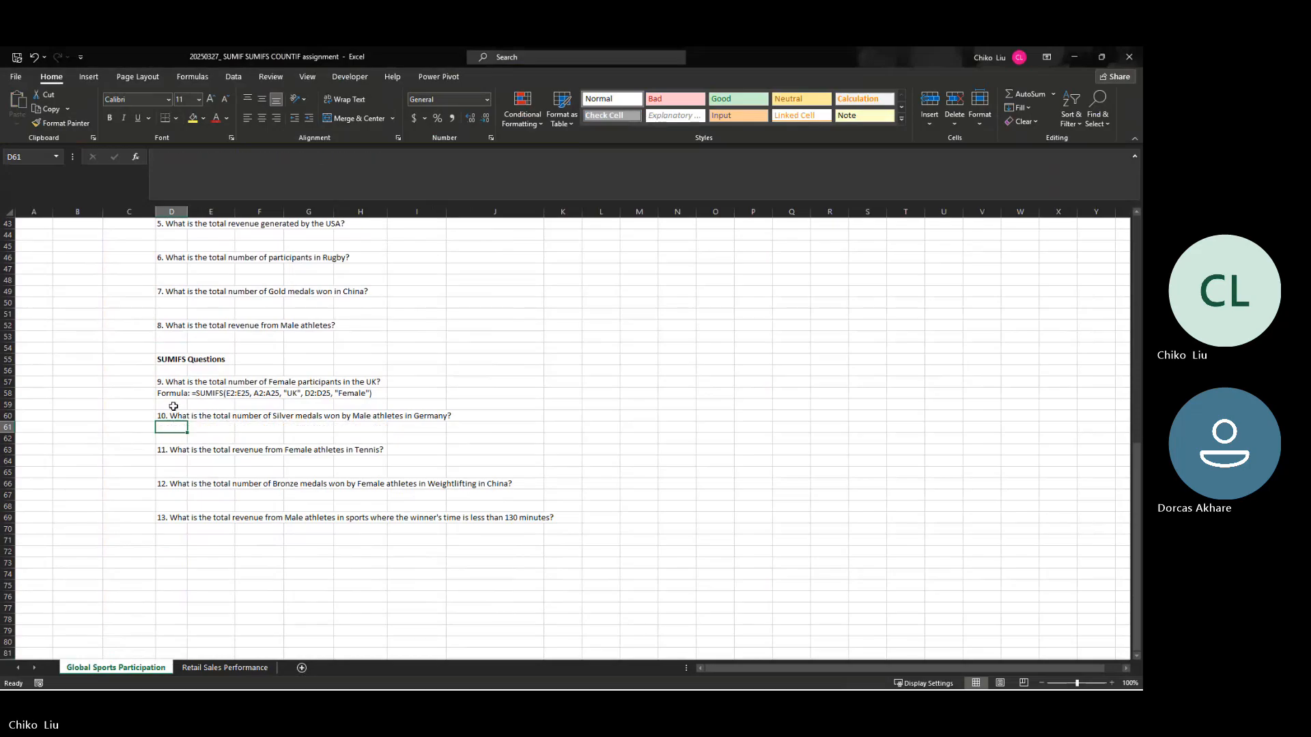
pyautogui.click(171, 393)
pyautogui.press('Delete')
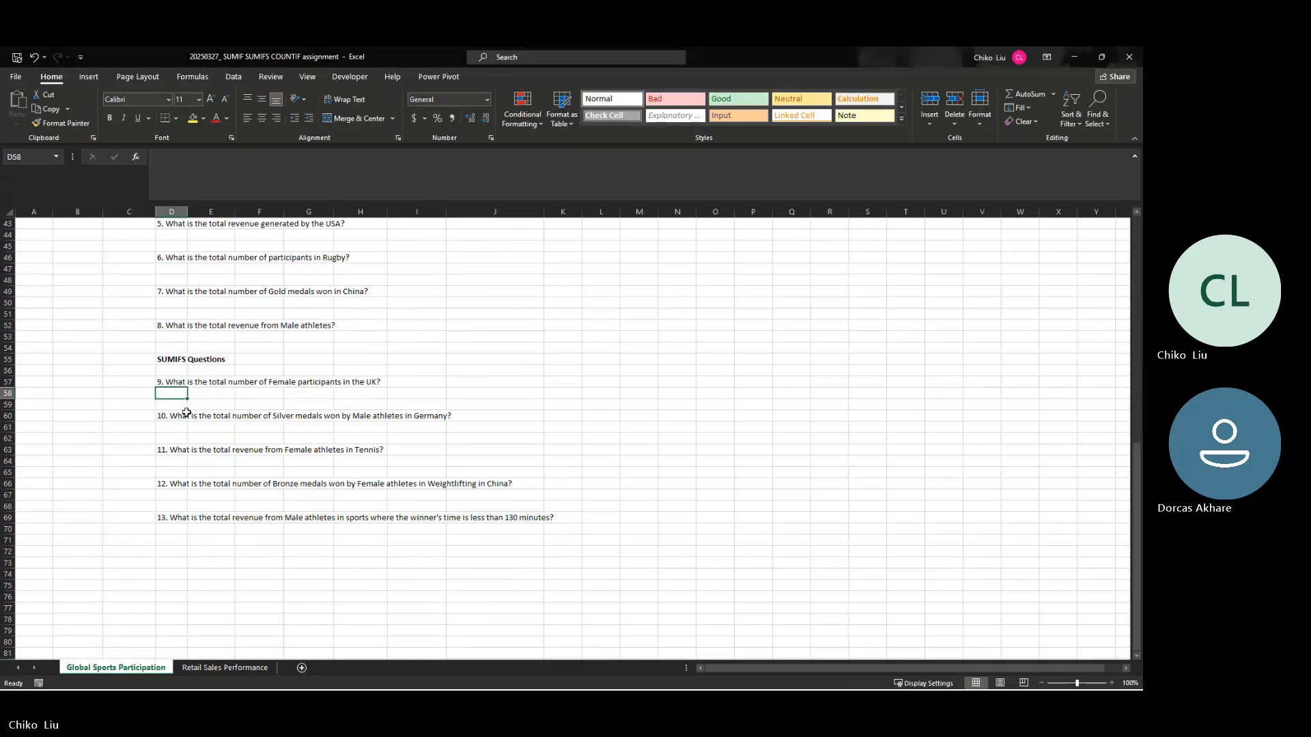
# Step: Delete the formula hints under SUMIF questions 5 to 8 on the Retail Sales Performance sheet
pyautogui.click(229, 668)
pyautogui.click(662, 393)
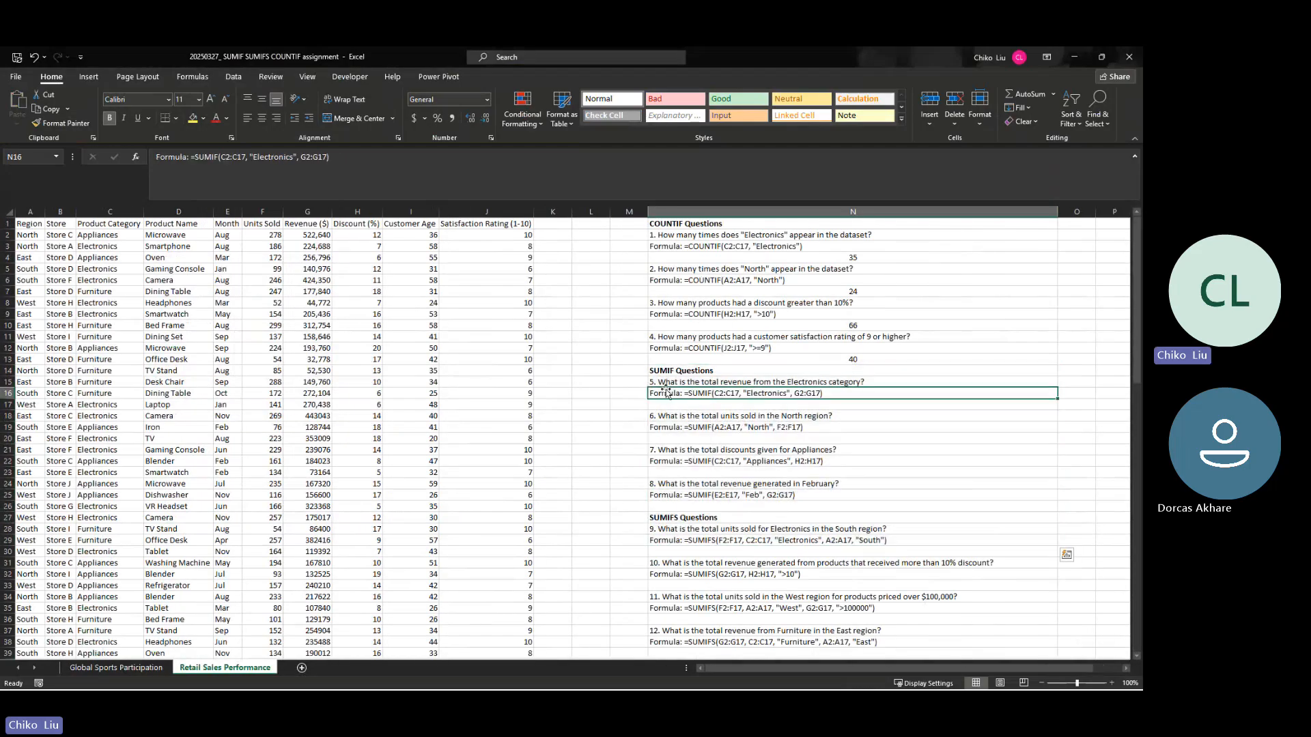
pyautogui.press('Delete')
pyautogui.click(662, 428)
pyautogui.press('Delete')
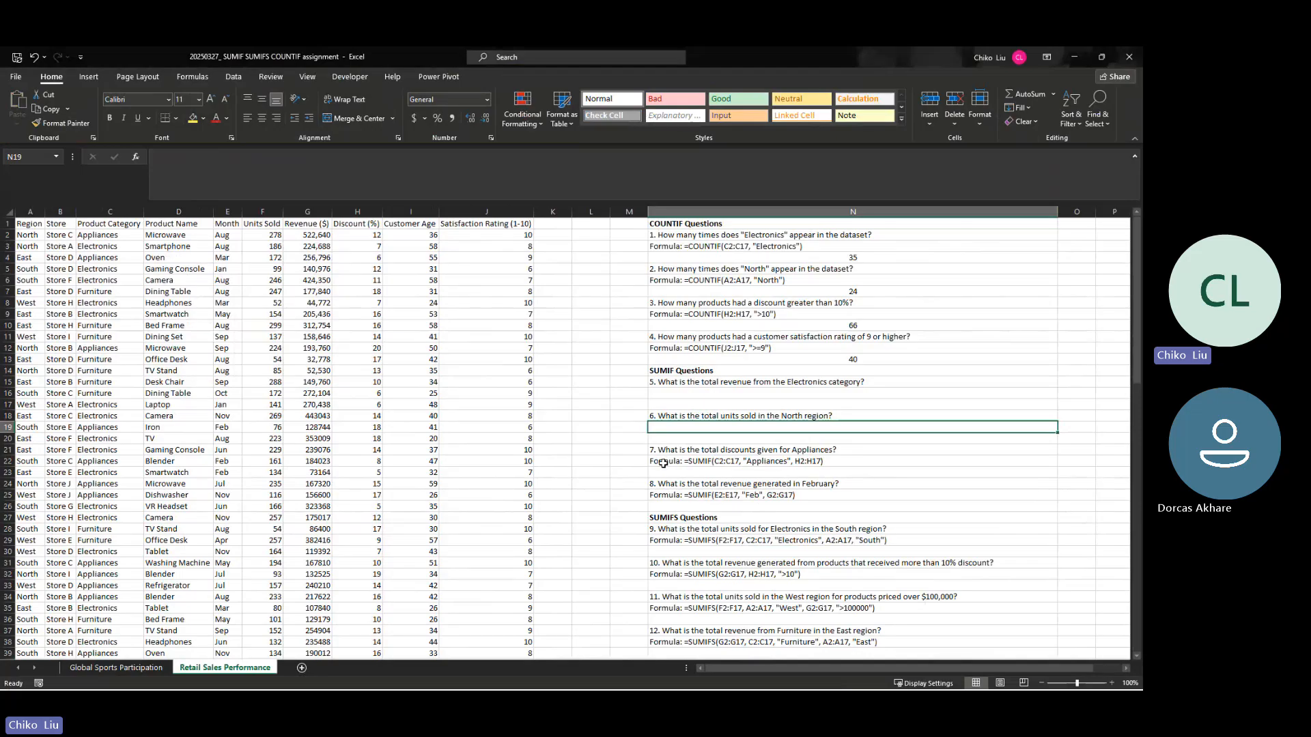
pyautogui.click(662, 461)
pyautogui.press('Delete')
pyautogui.click(661, 495)
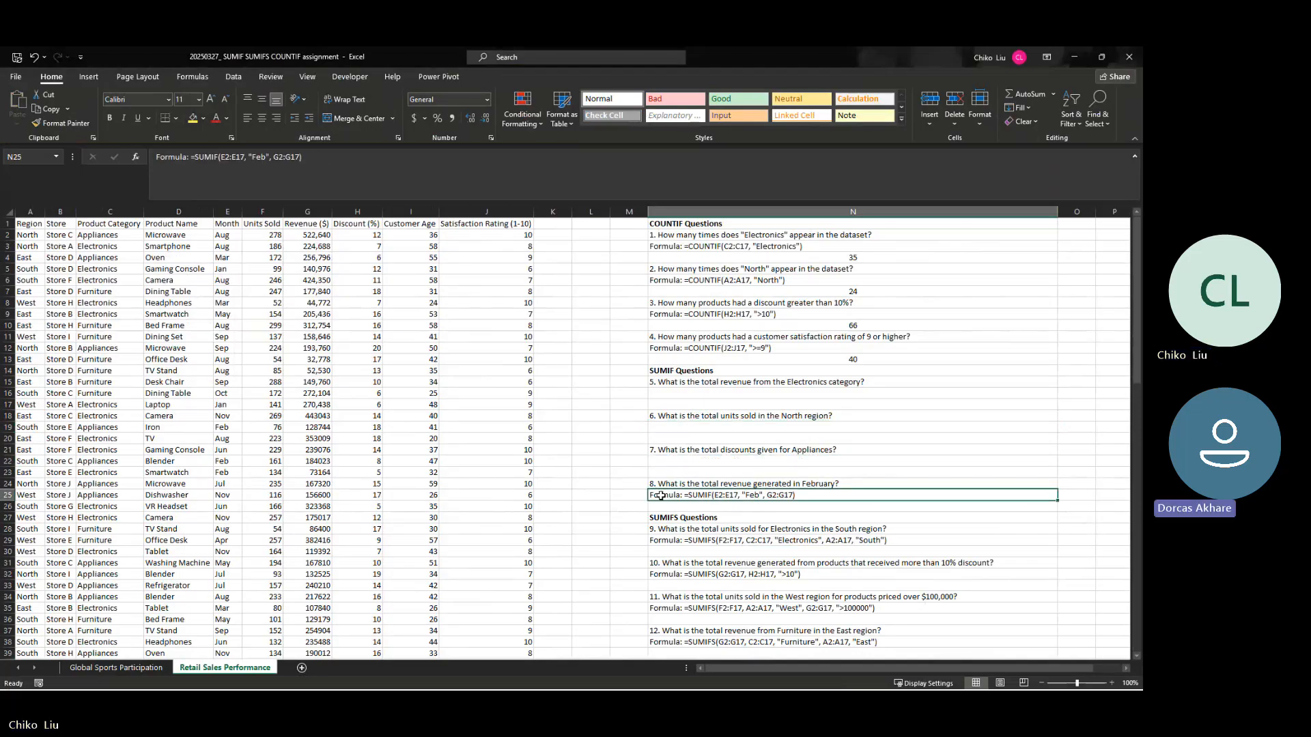
pyautogui.press('Delete')
# Step: Delete the formula hints under SUMIFS questions 9 to 14 on the Retail Sales Performance sheet
pyautogui.click(660, 540)
pyautogui.press('Delete')
pyautogui.click(659, 573)
pyautogui.press('Delete')
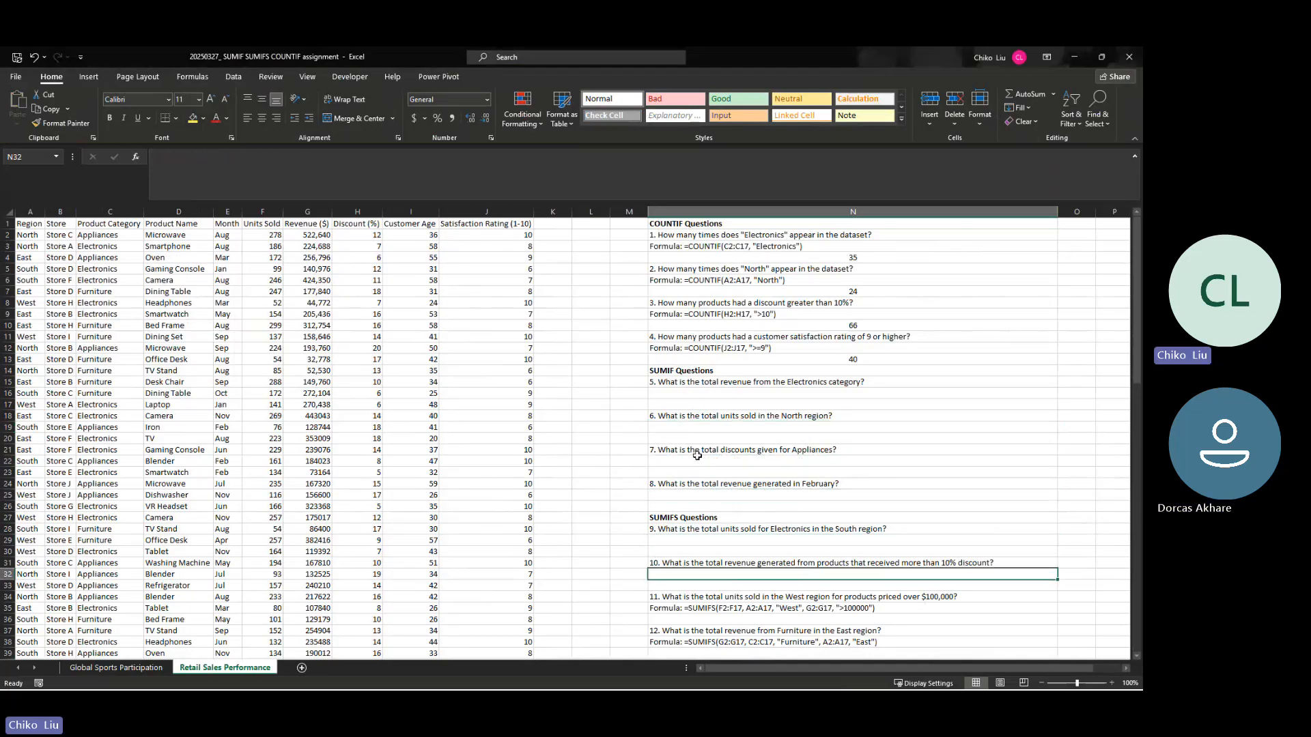
pyautogui.scroll(-2, 697, 457)
pyautogui.click(672, 542)
pyautogui.press('Delete')
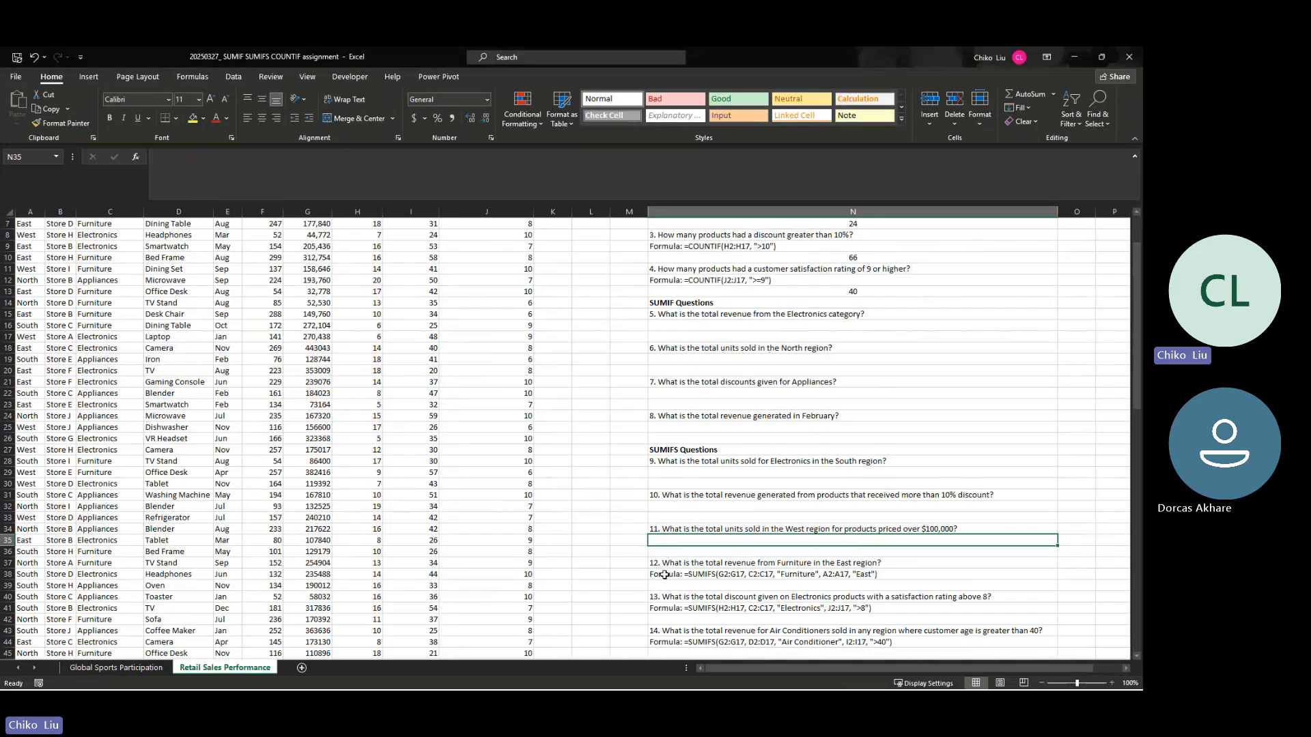
pyautogui.click(666, 574)
pyautogui.press('Delete')
pyautogui.click(665, 608)
pyautogui.press('Delete')
pyautogui.click(666, 642)
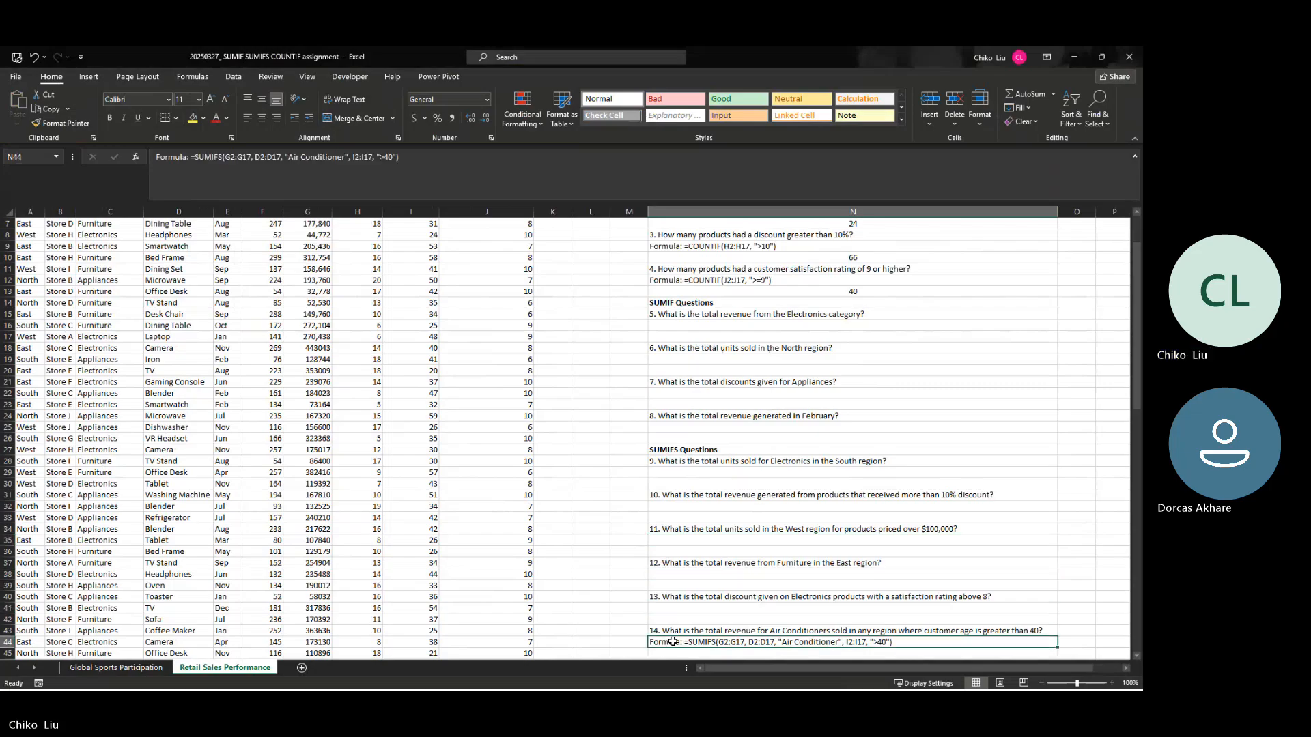
pyautogui.press('Delete')
pyautogui.scroll(-2, 687, 482)
pyautogui.scroll(-2, 688, 482)
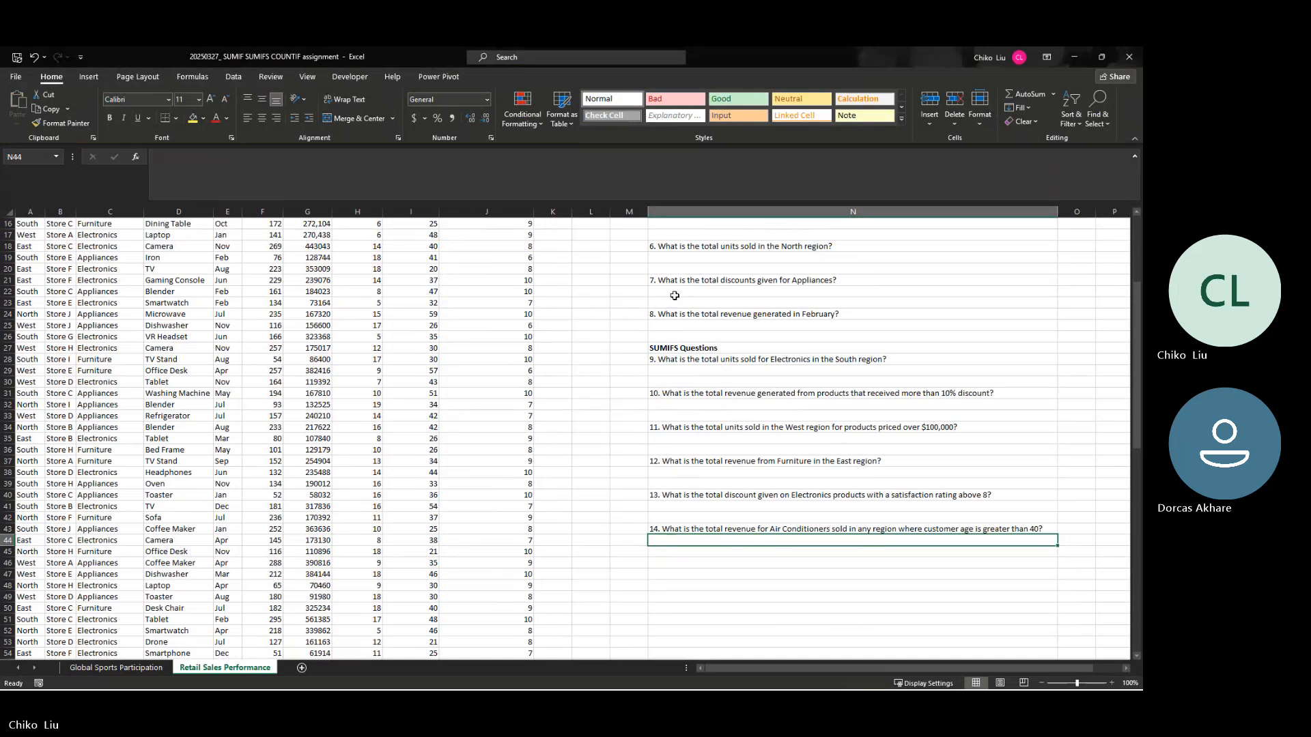
pyautogui.scroll(1, 682, 317)
pyautogui.scroll(-8, 683, 317)
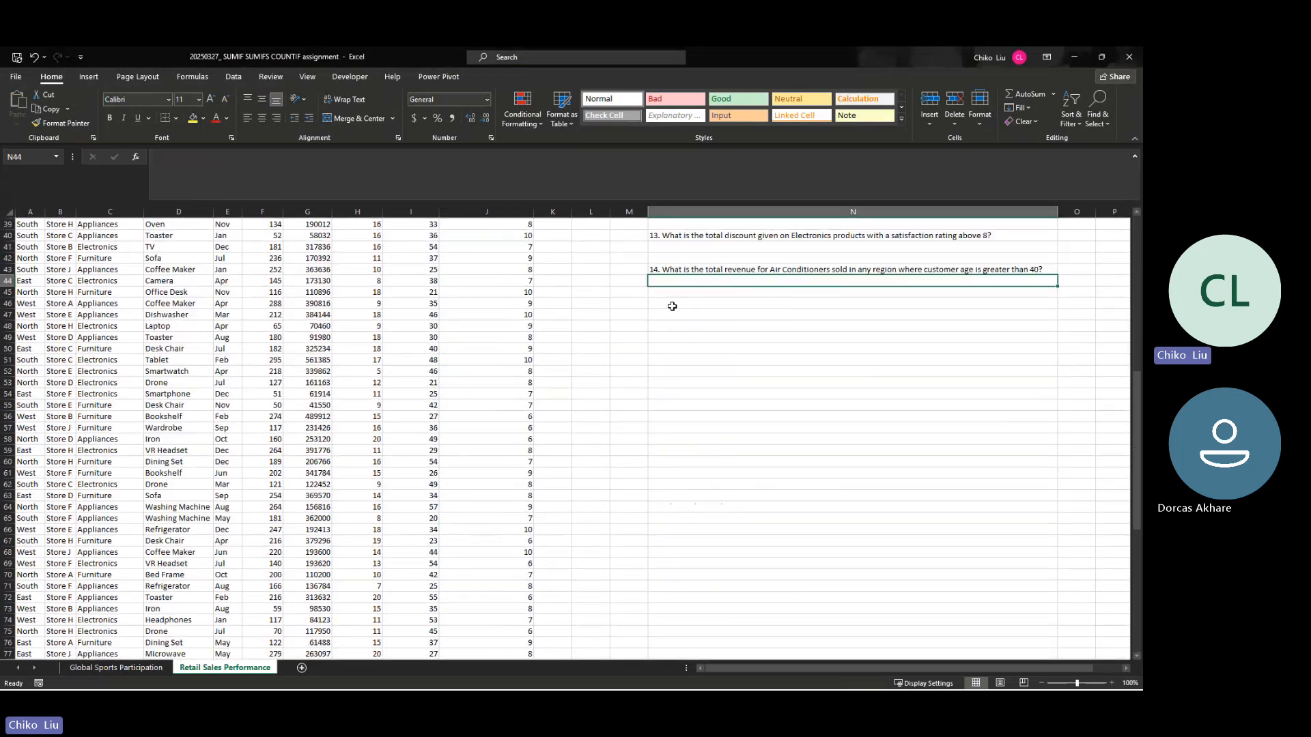
pyautogui.scroll(8, 683, 317)
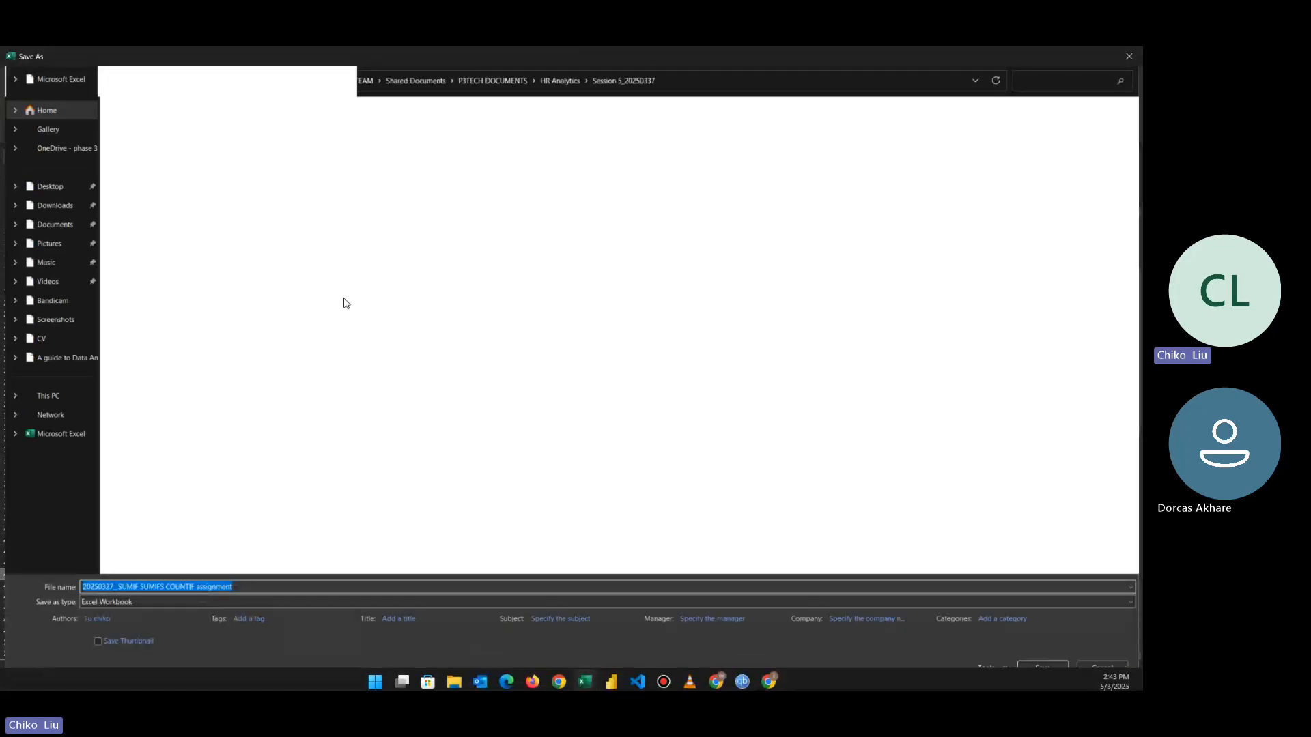
# Step: Save a copy of the workbook as "20250503_ SUMIF SUMIFS COUNTIF assignment" in the data analysis guide folder within Documents > Azyten IT solutions
pyautogui.click(63, 226)
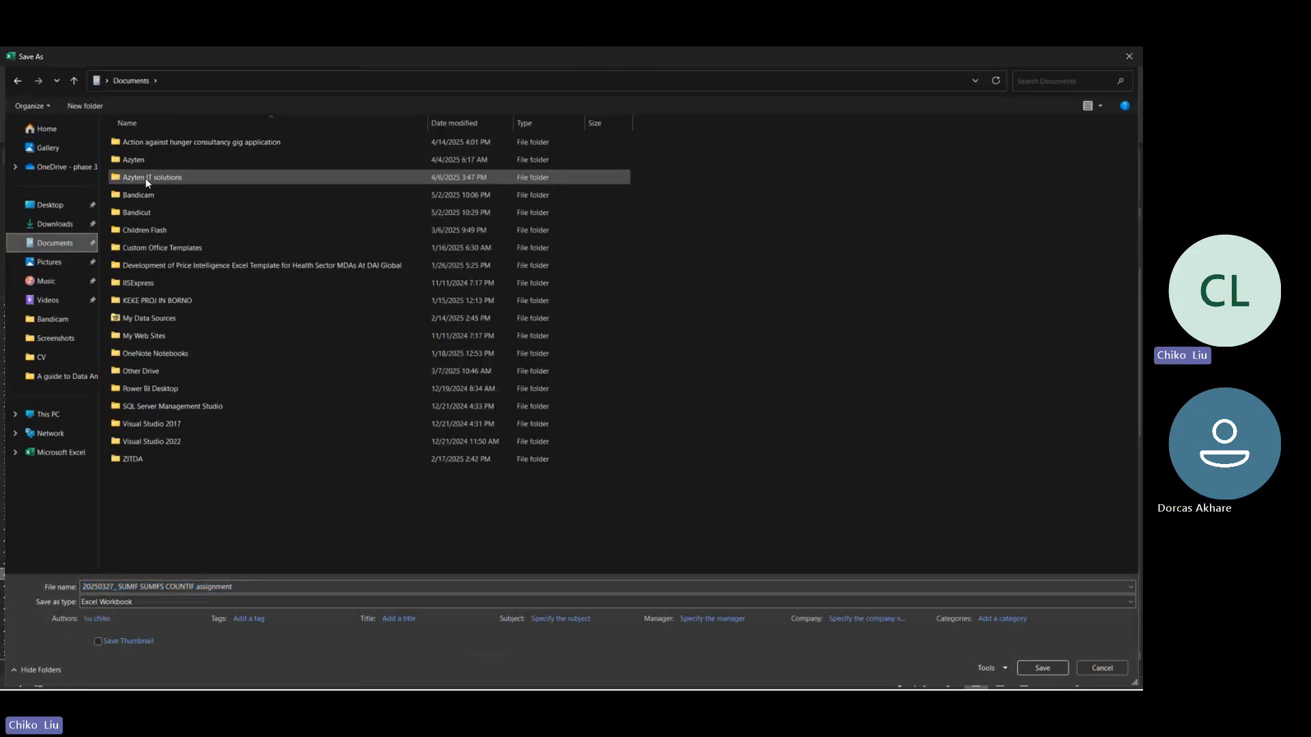
pyautogui.doubleClick(140, 179)
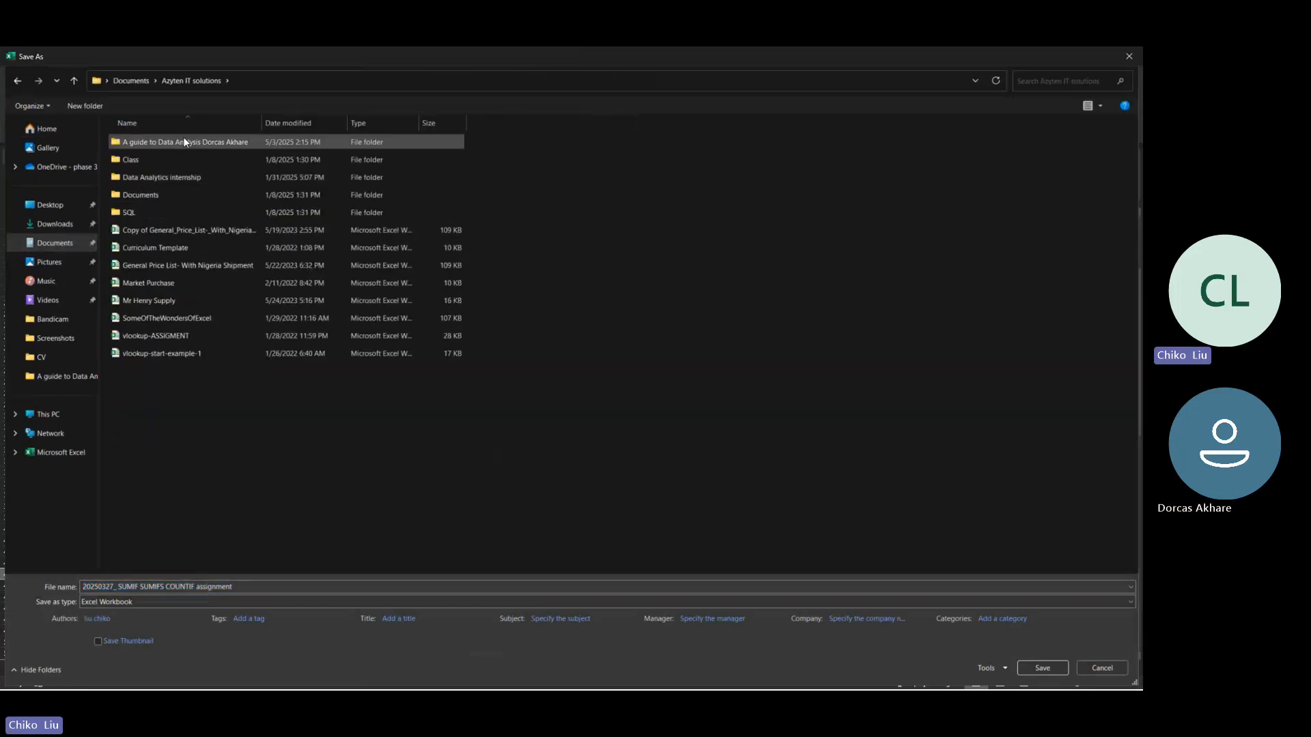
pyautogui.doubleClick(183, 142)
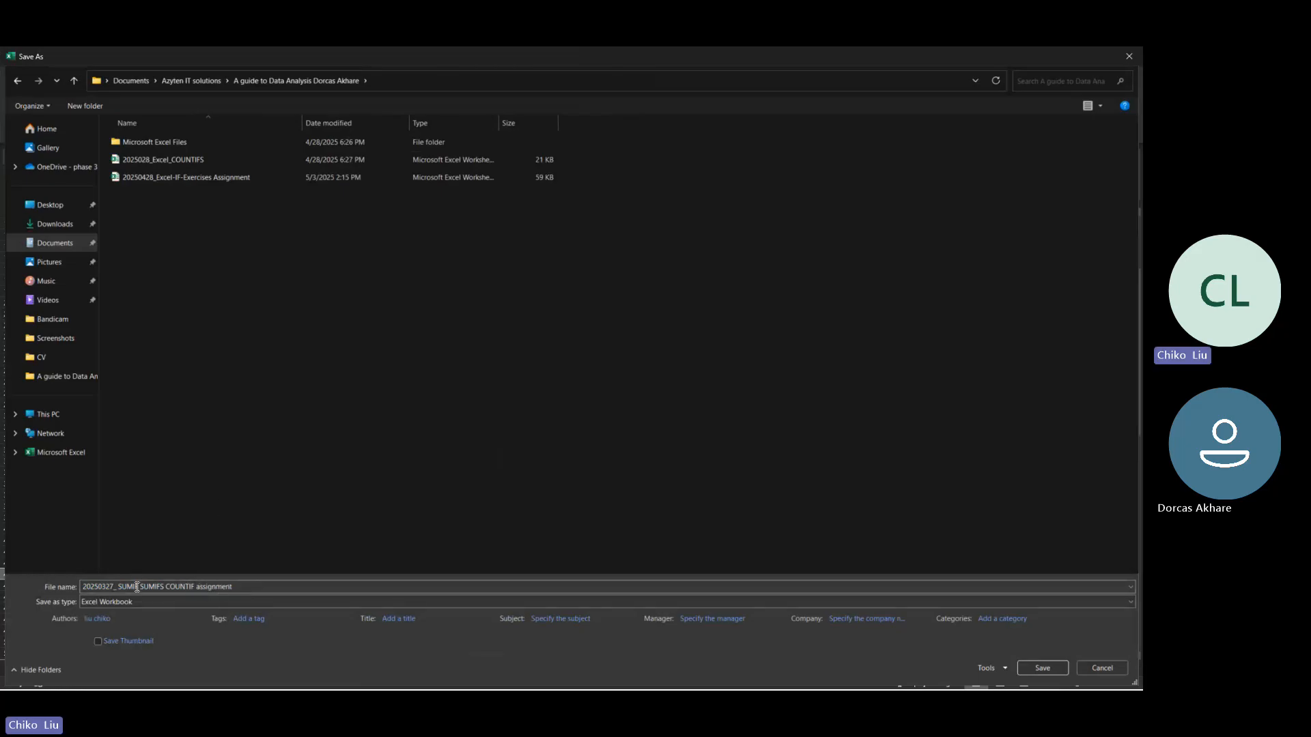
pyautogui.doubleClick(106, 588)
pyautogui.click(106, 589)
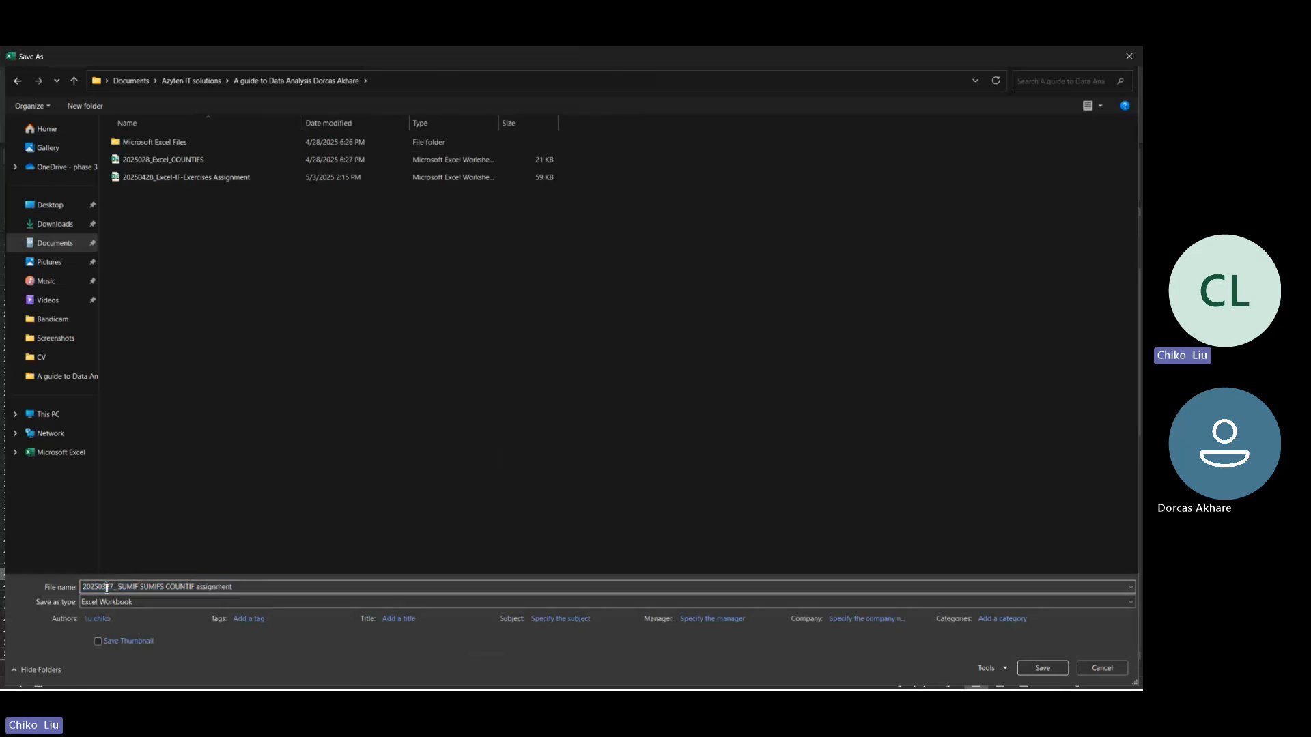
pyautogui.press('BackSpace')
pyautogui.write('50')
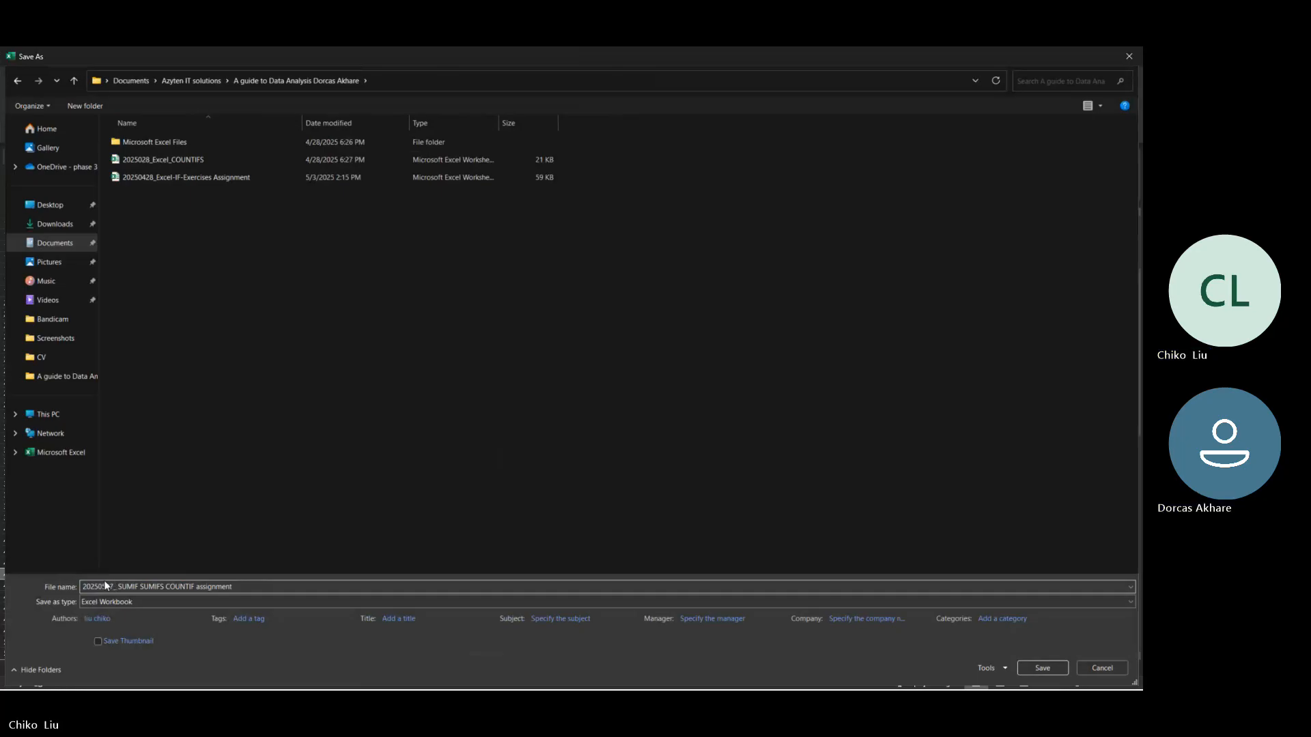
pyautogui.press('Delete')
pyautogui.press('Delete')
pyautogui.write('03')
pyautogui.press('Return')
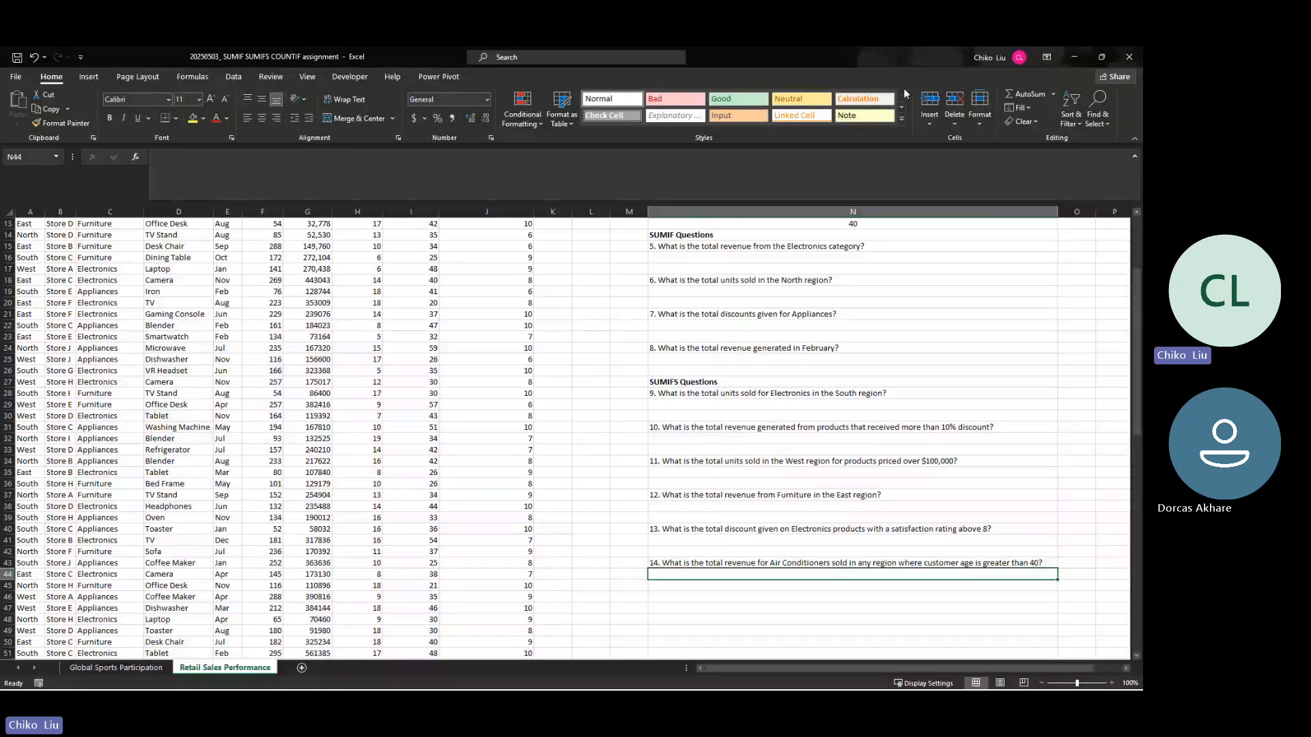
# Step: Review the assignment tasks on Sheet1 (2) of the 20250327_ COUNTIF exercise workbook, and return to its COUNTIF COUNTIFS sheet
pyautogui.click(1075, 57)
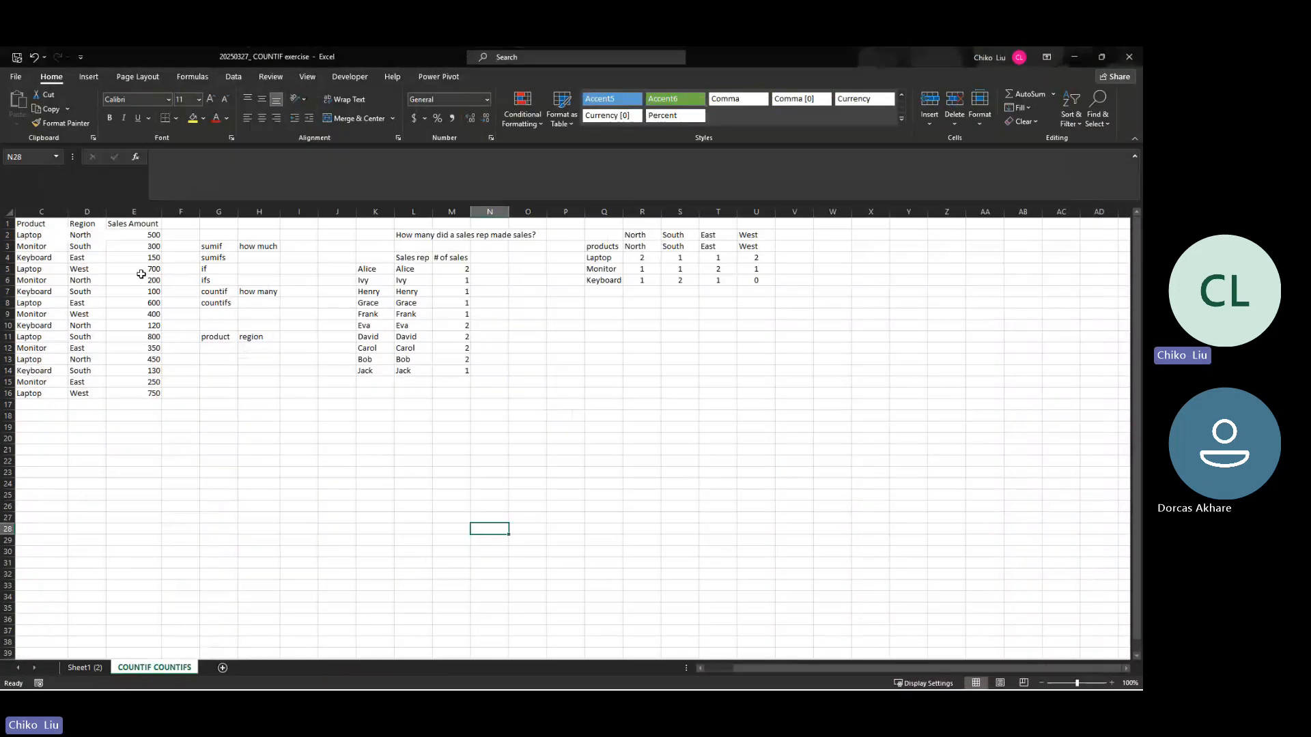
pyautogui.click(85, 667)
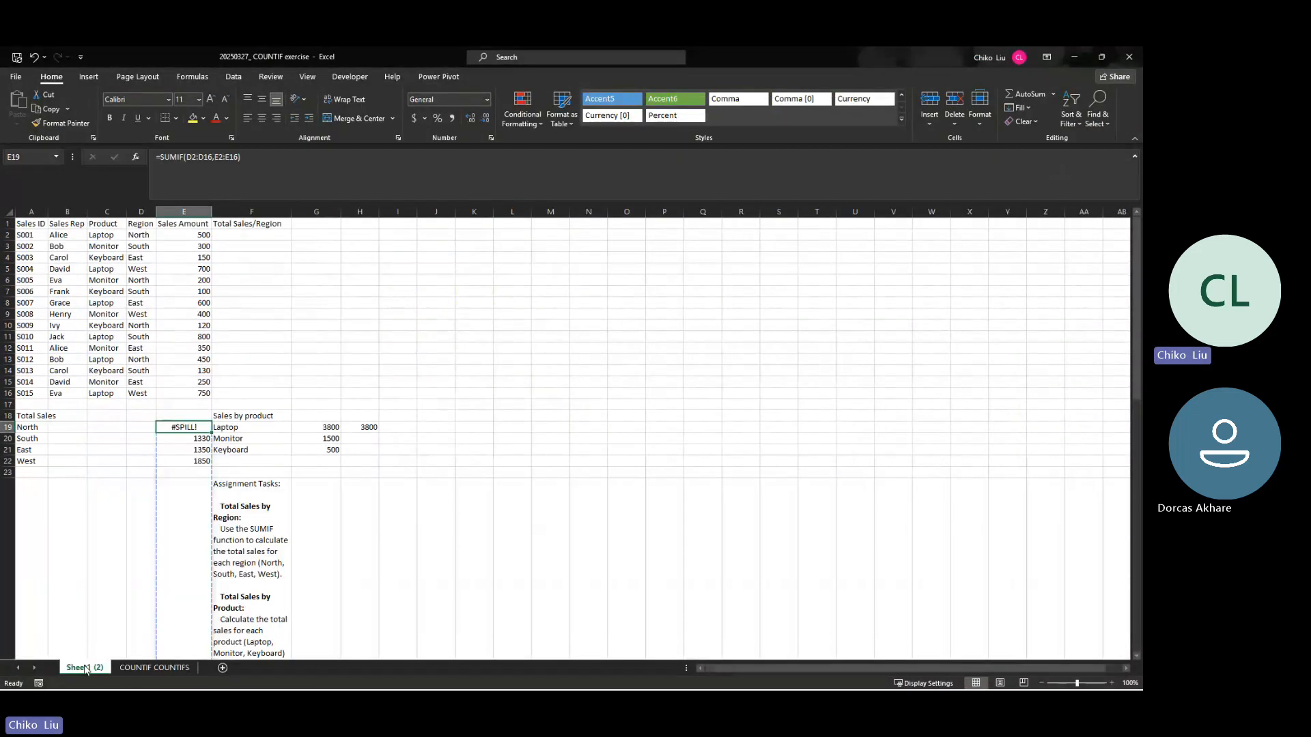
pyautogui.click(228, 488)
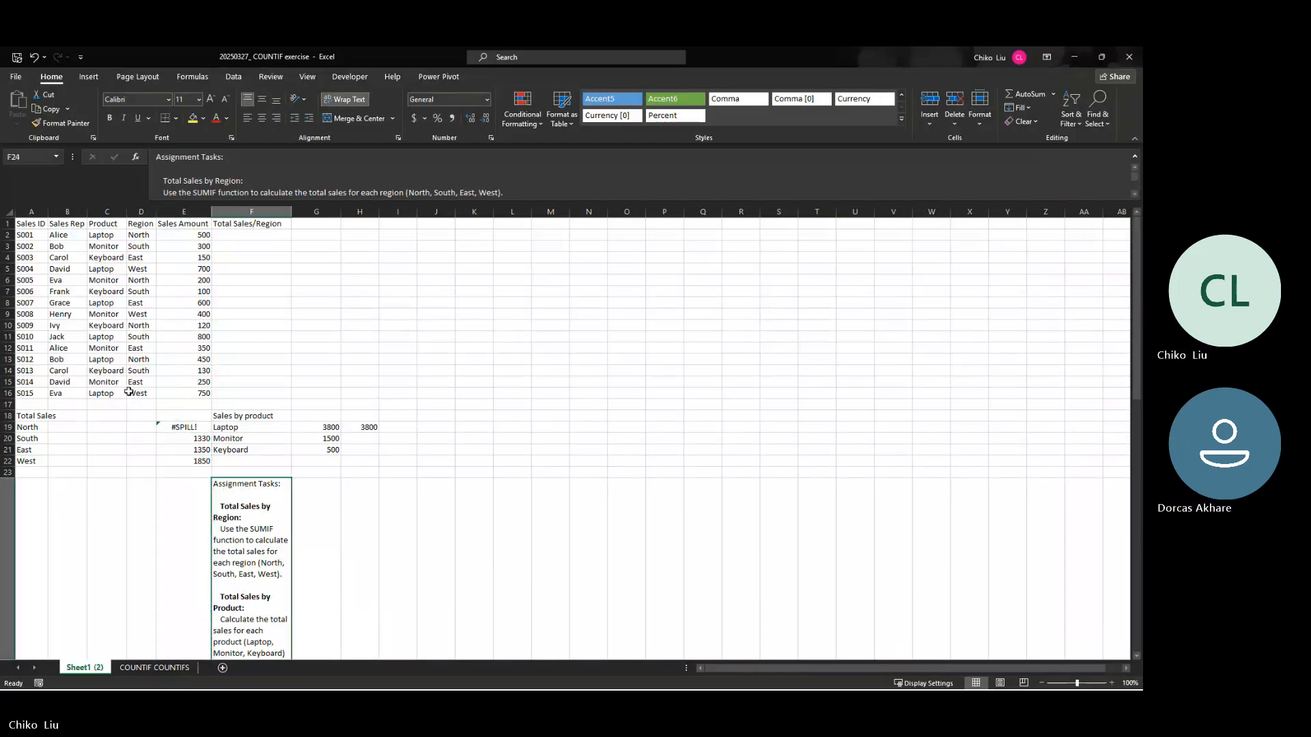
pyautogui.click(147, 667)
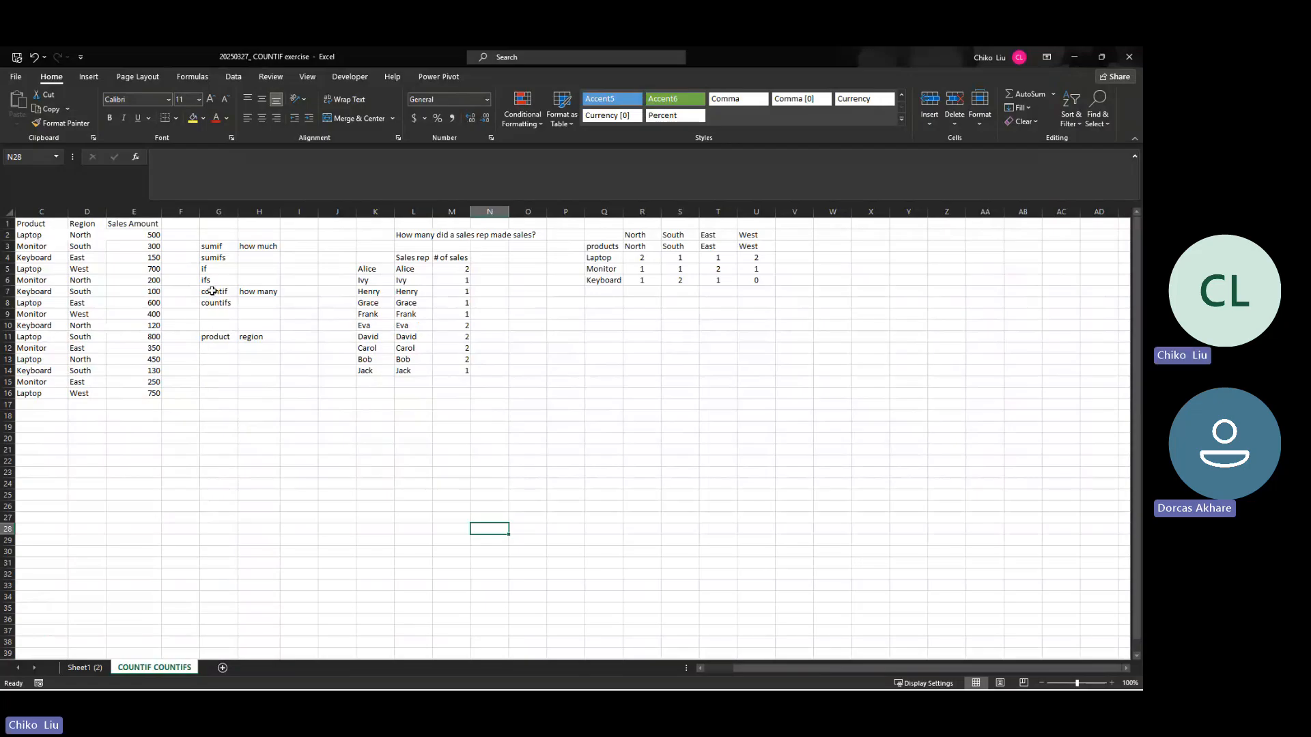
# Step: Look through the open Book1 and 20250503_ SUMIF SUMIFS COUNTIF assignment workbooks, and check the Session 5_20250337 folder in File Explorer
pyautogui.moveTo(685, 676)
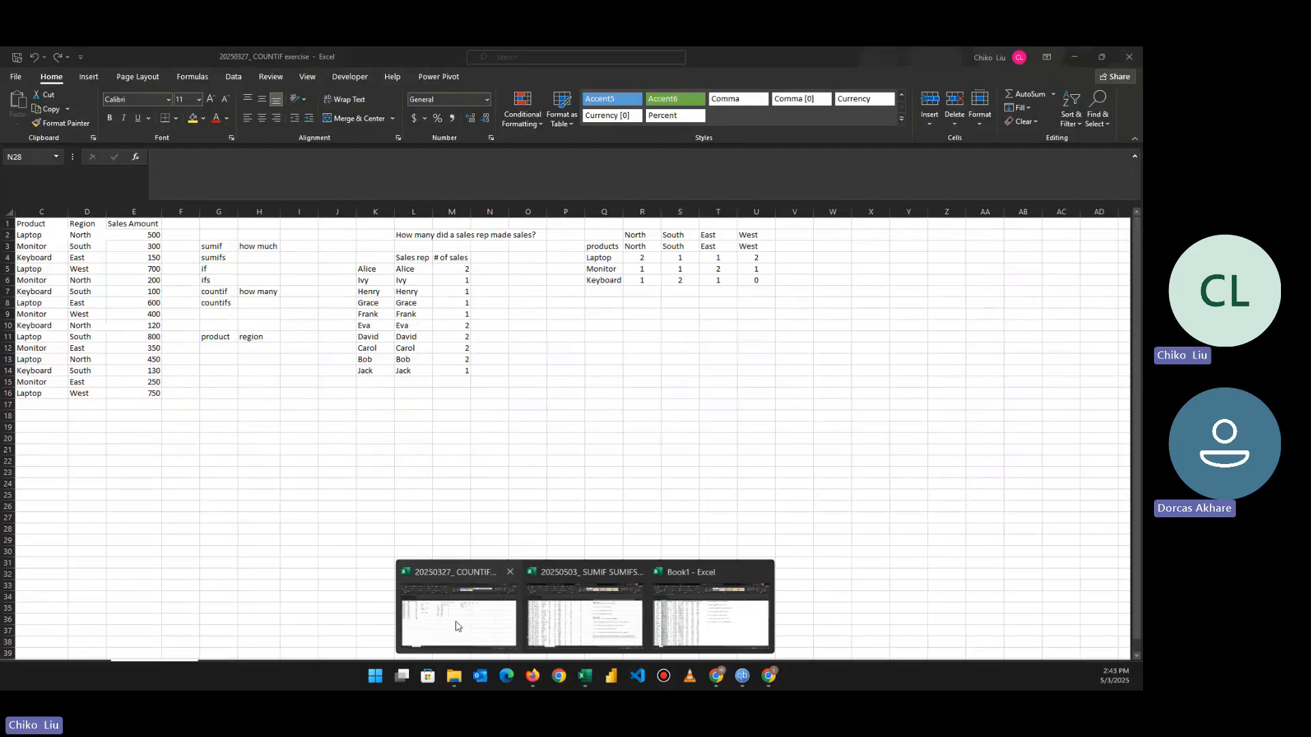
pyautogui.moveTo(584, 688)
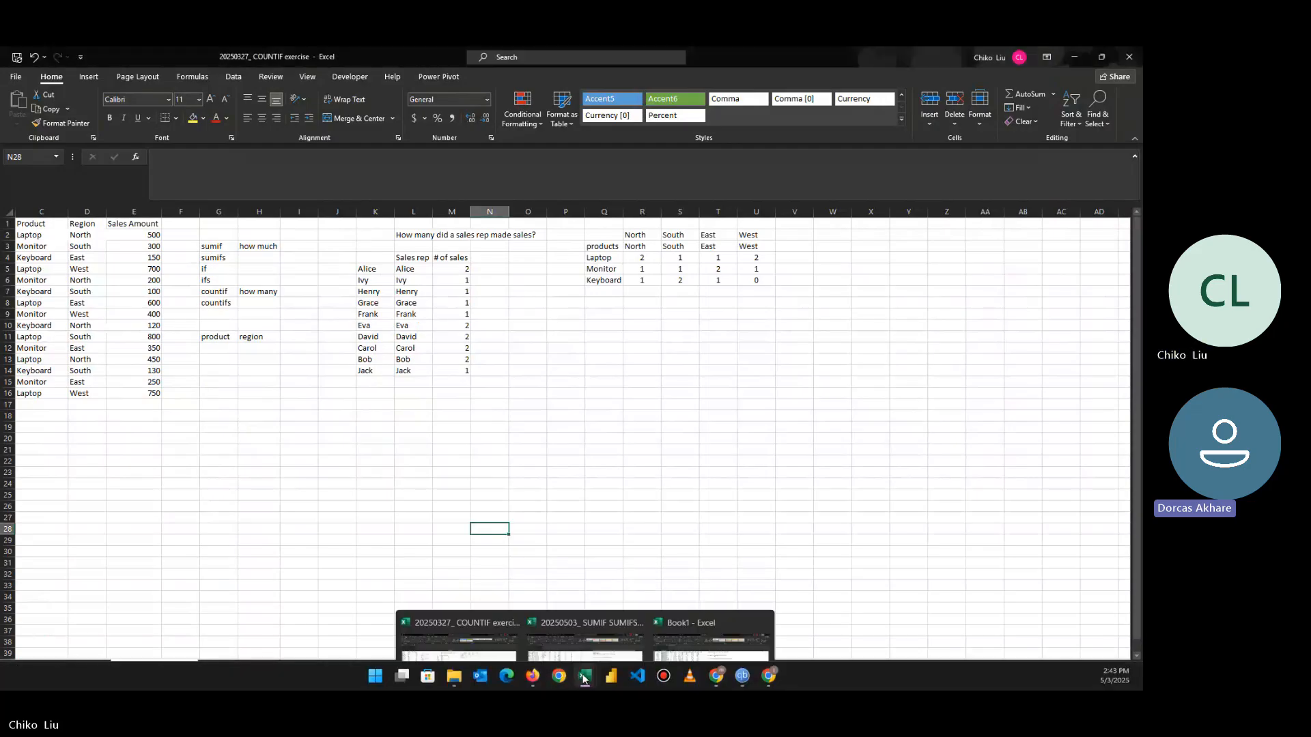
pyautogui.click(686, 626)
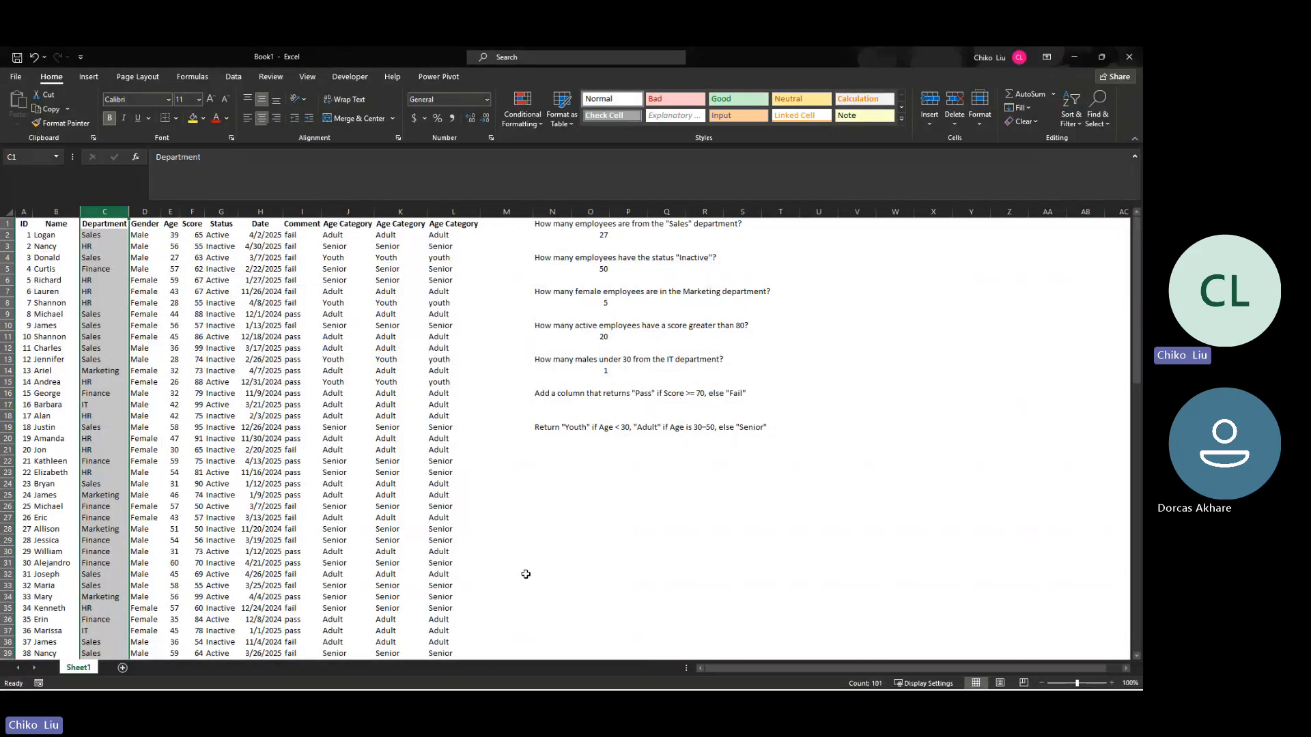
pyautogui.moveTo(582, 677)
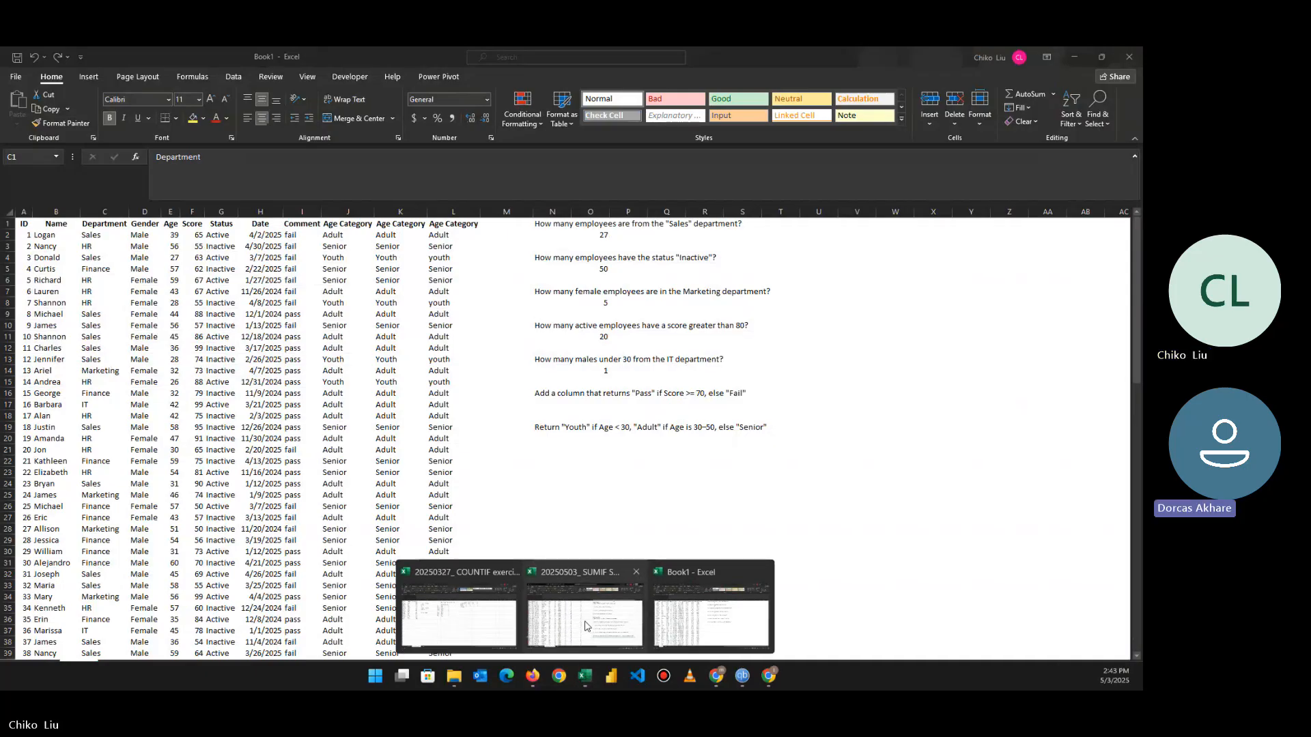
pyautogui.click(583, 606)
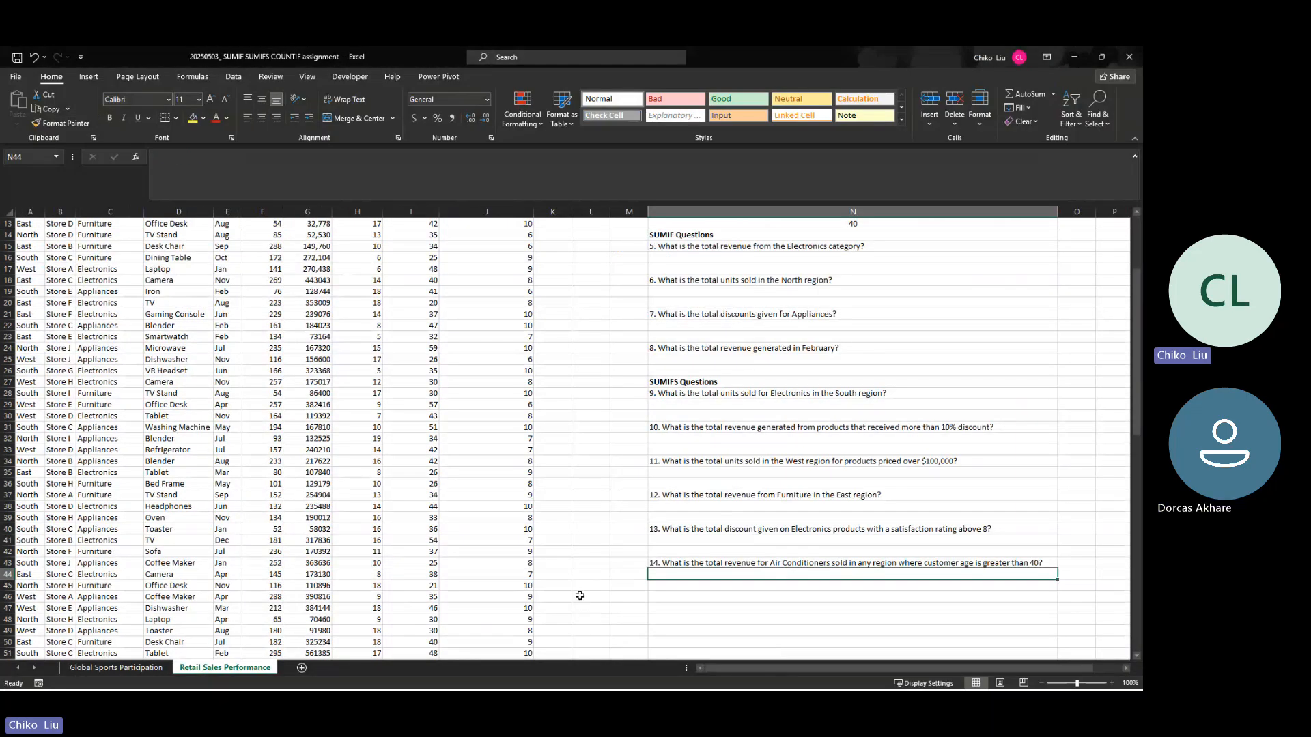
pyautogui.moveTo(584, 683)
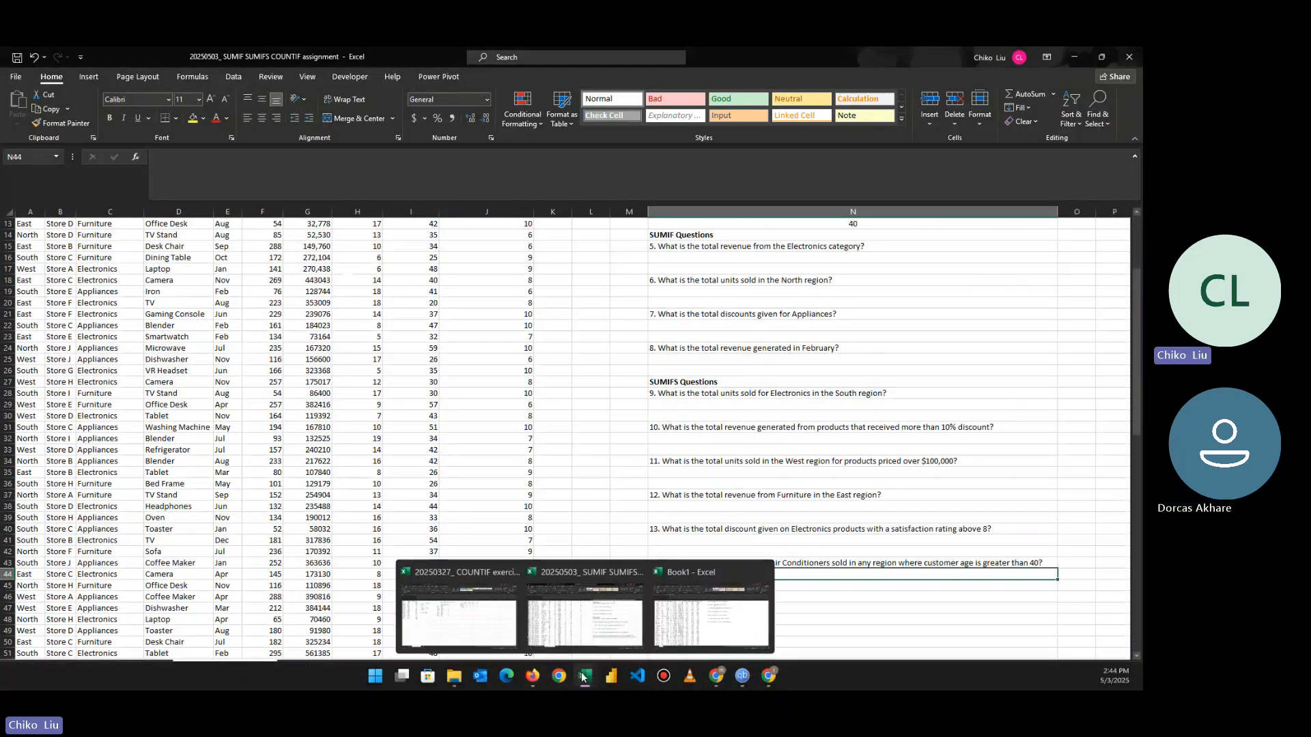
pyautogui.click(452, 677)
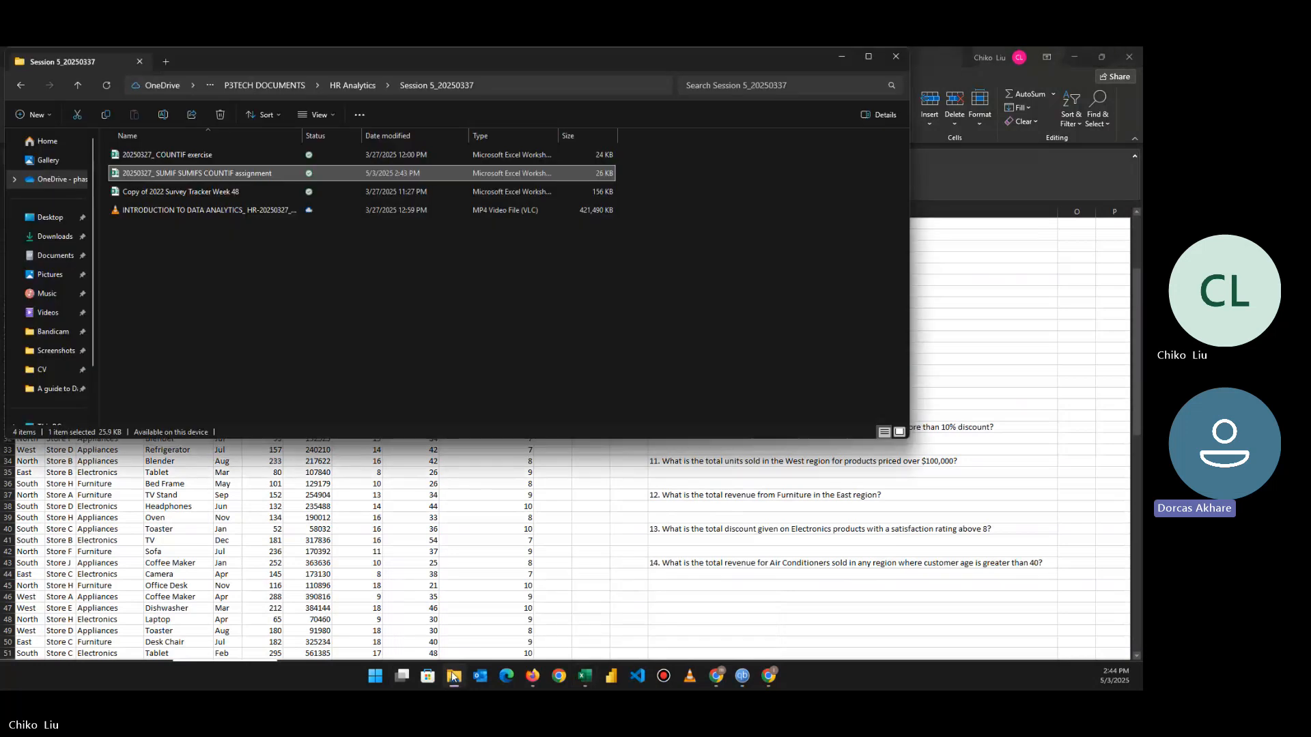
pyautogui.click(743, 508)
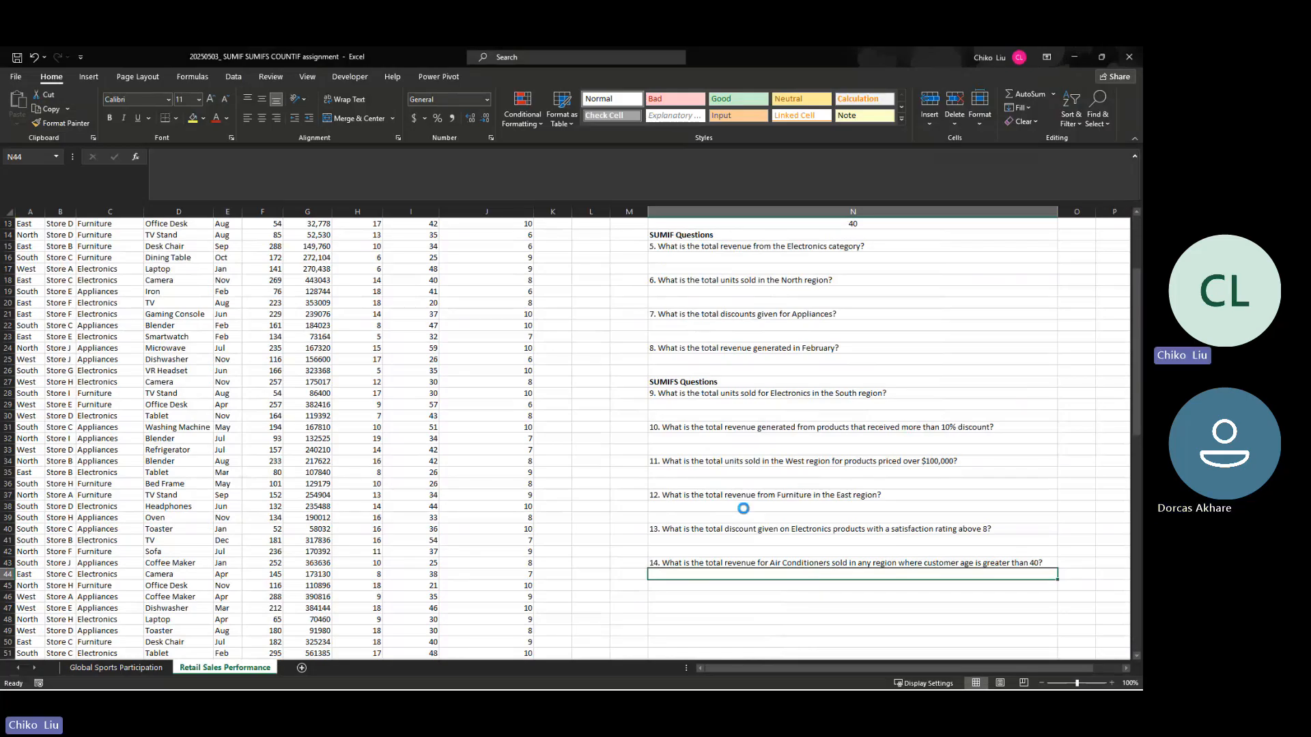
# Step: Bring up the 20250327_ COUNTIF exercise workbook from the recent files and cancel closing it
pyautogui.hotkey('ctrl', 'o')
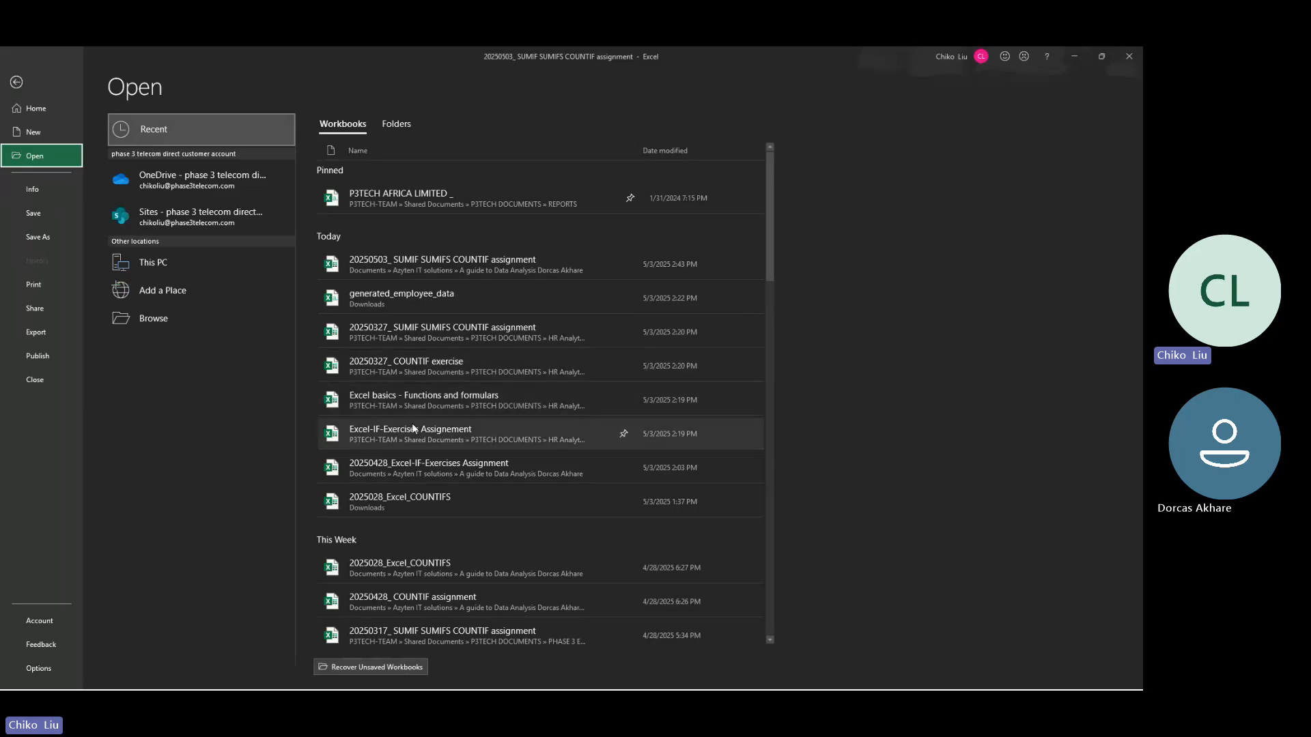
pyautogui.click(438, 370)
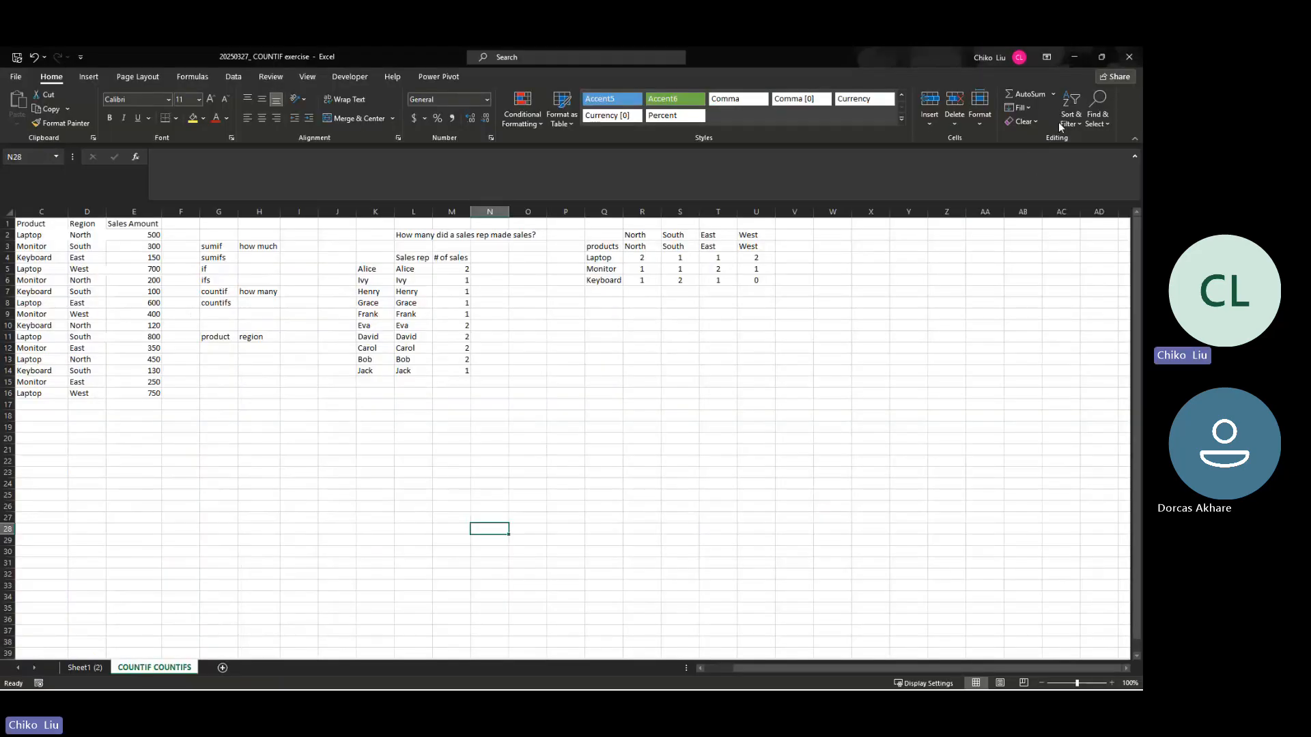
pyautogui.click(1129, 57)
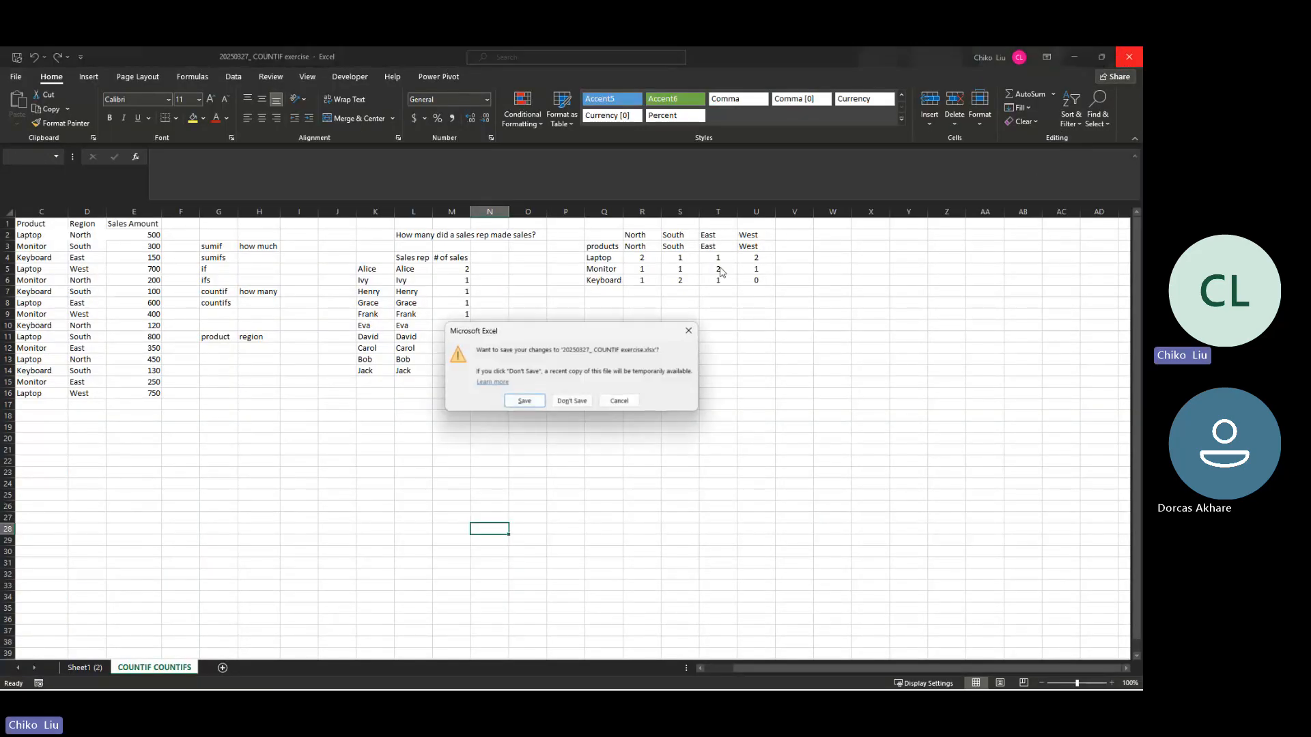
pyautogui.click(625, 401)
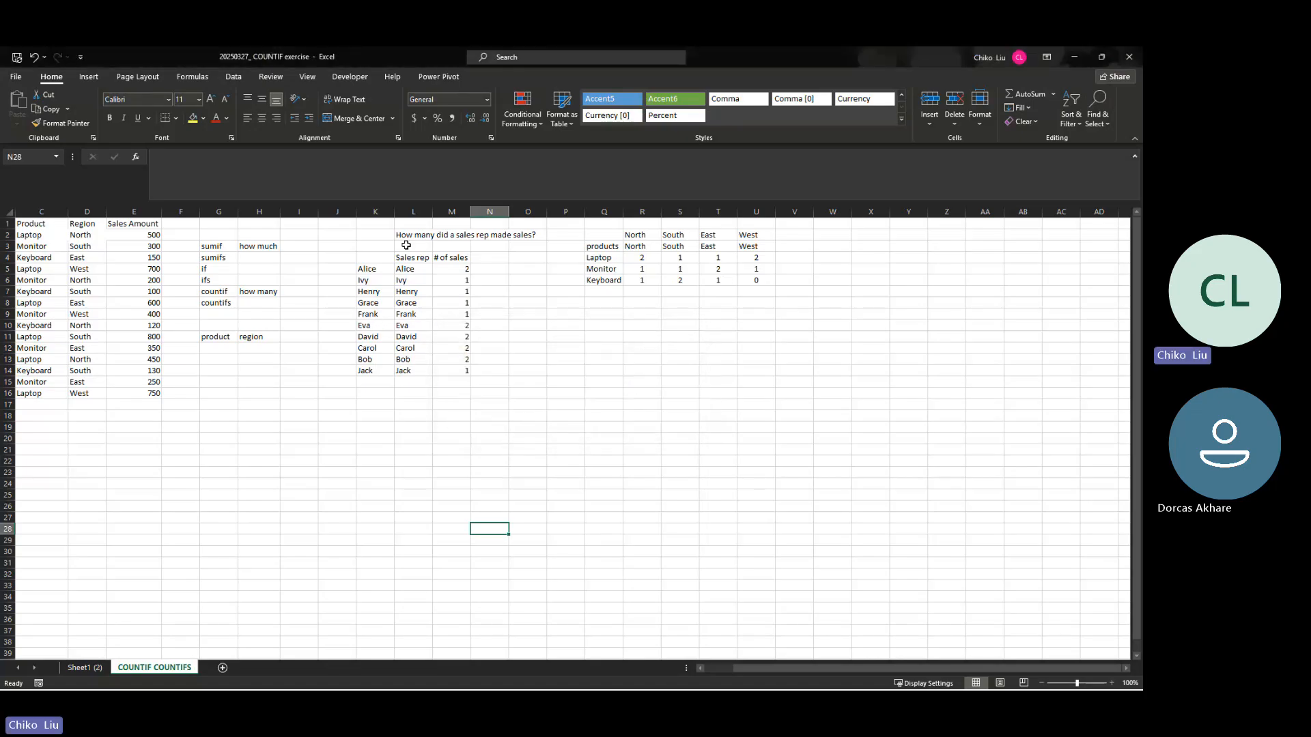
pyautogui.click(399, 369)
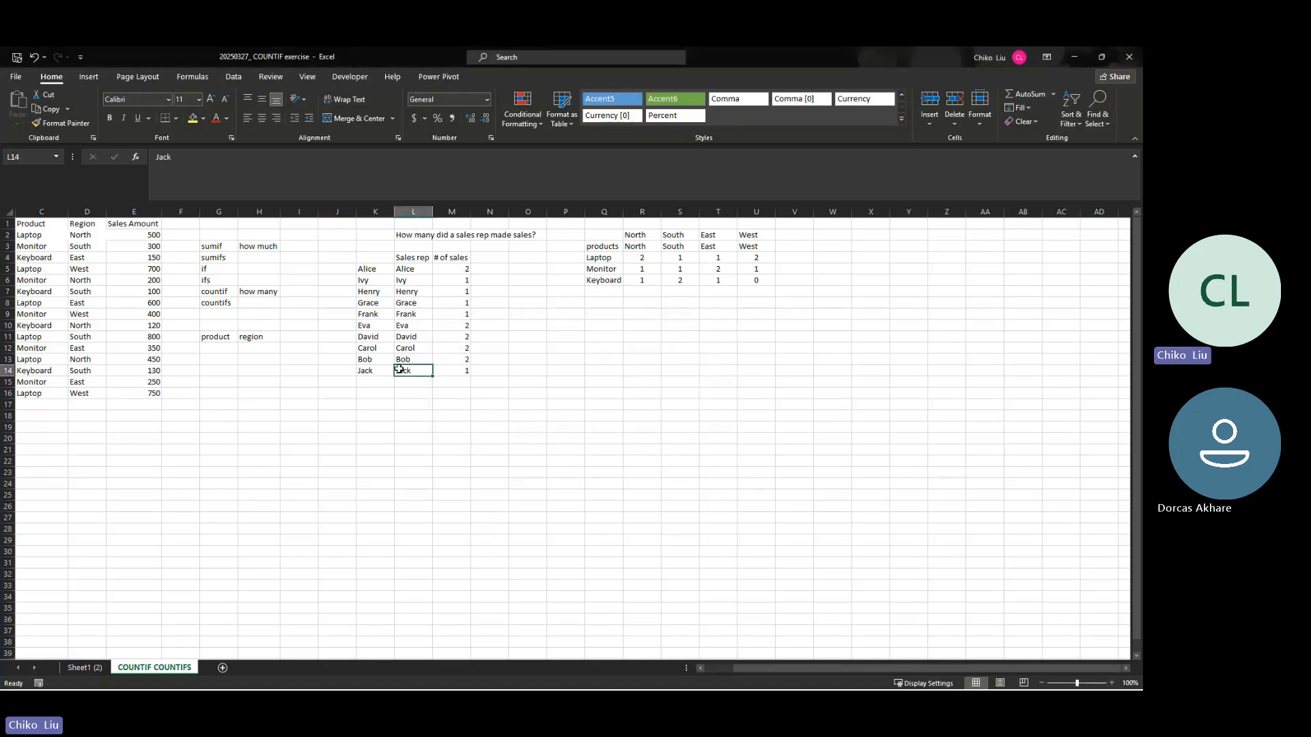
# Step: Open the recent 2025028_Excel_COUNTIFS workbook from Downloads, check its COUNTIFS practice questions, and close it
pyautogui.hotkey('ctrl', 'o')
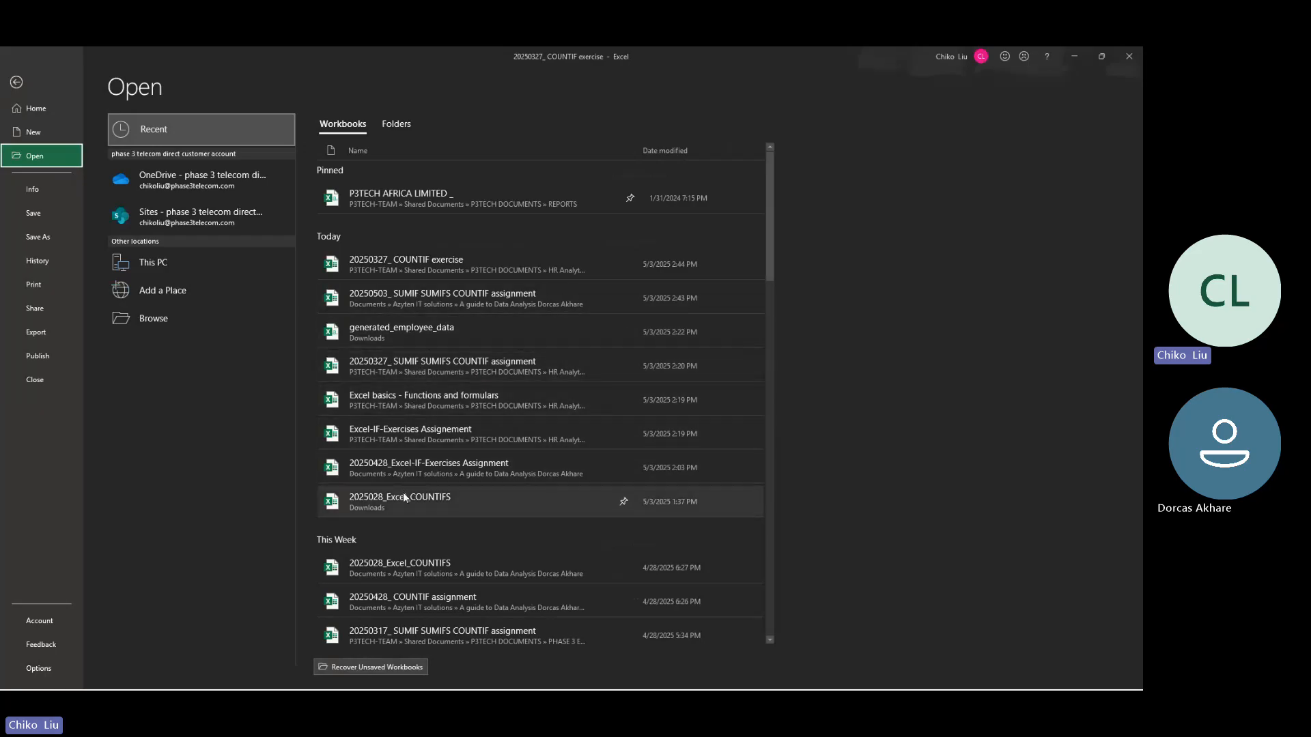
pyautogui.click(424, 503)
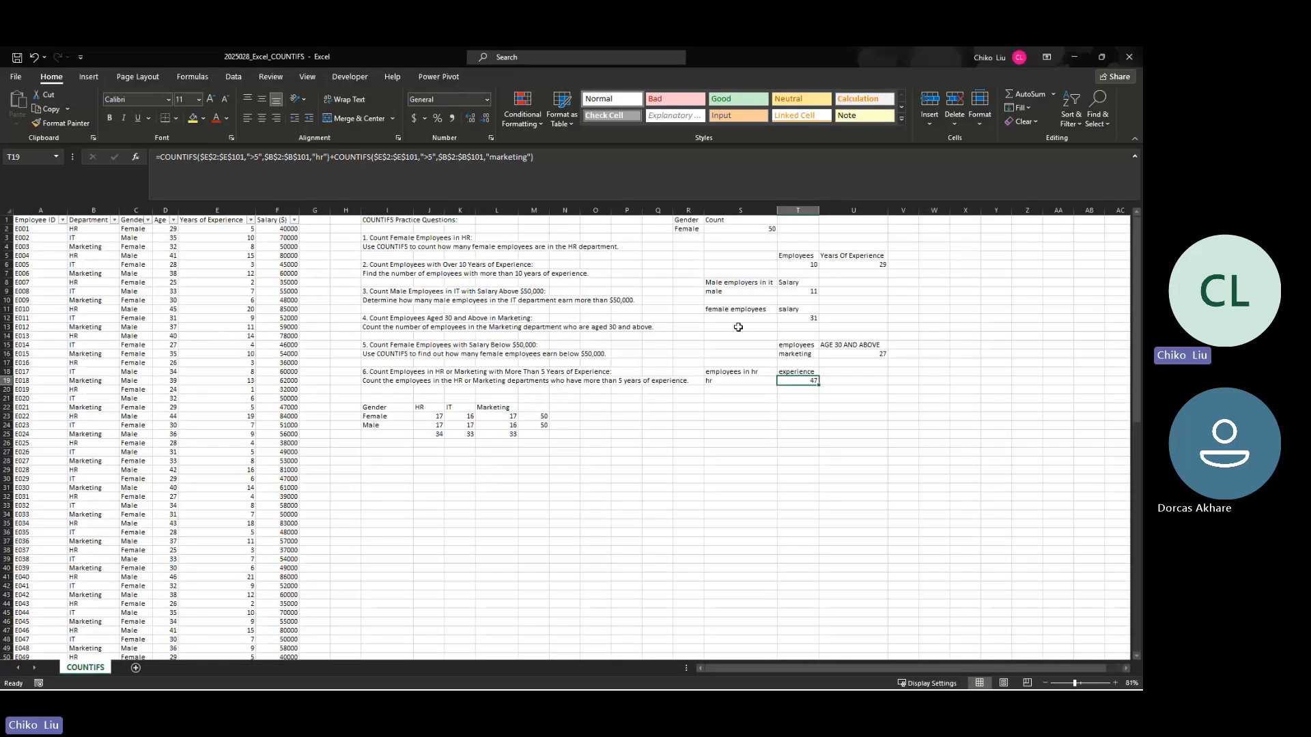
pyautogui.click(249, 309)
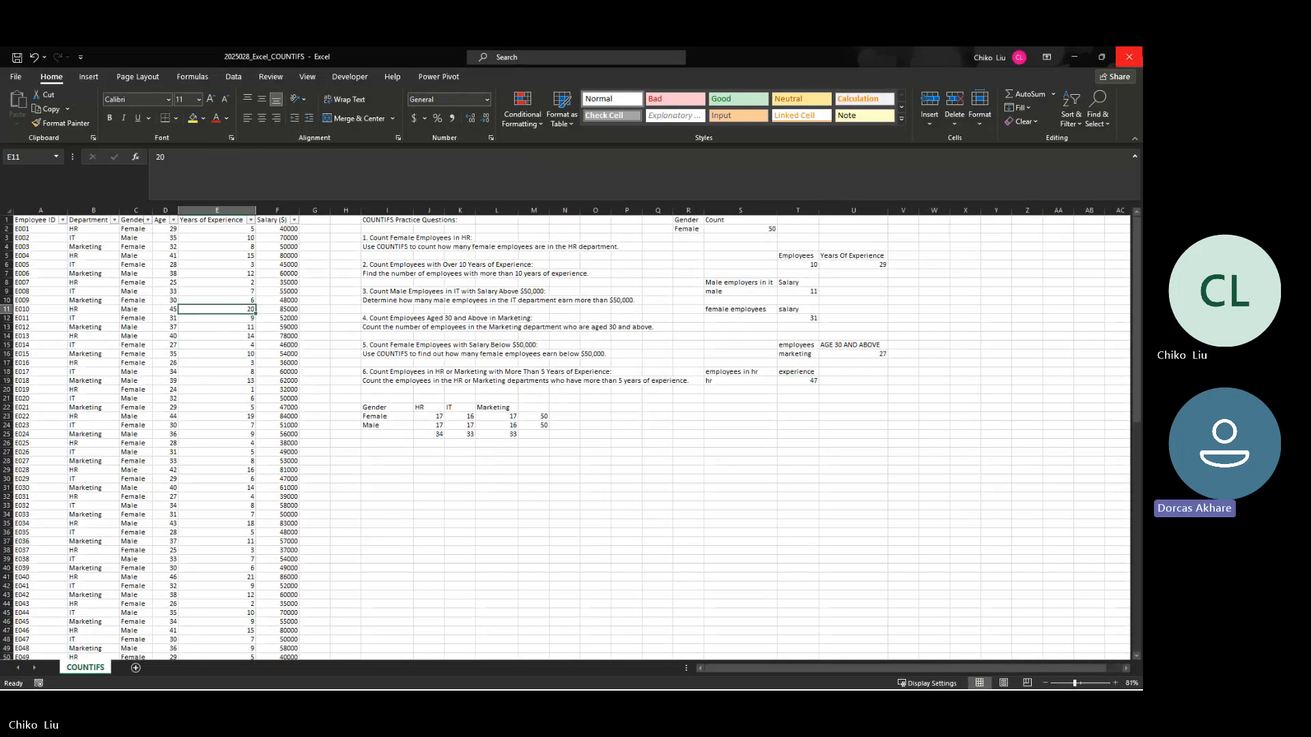
pyautogui.click(1130, 57)
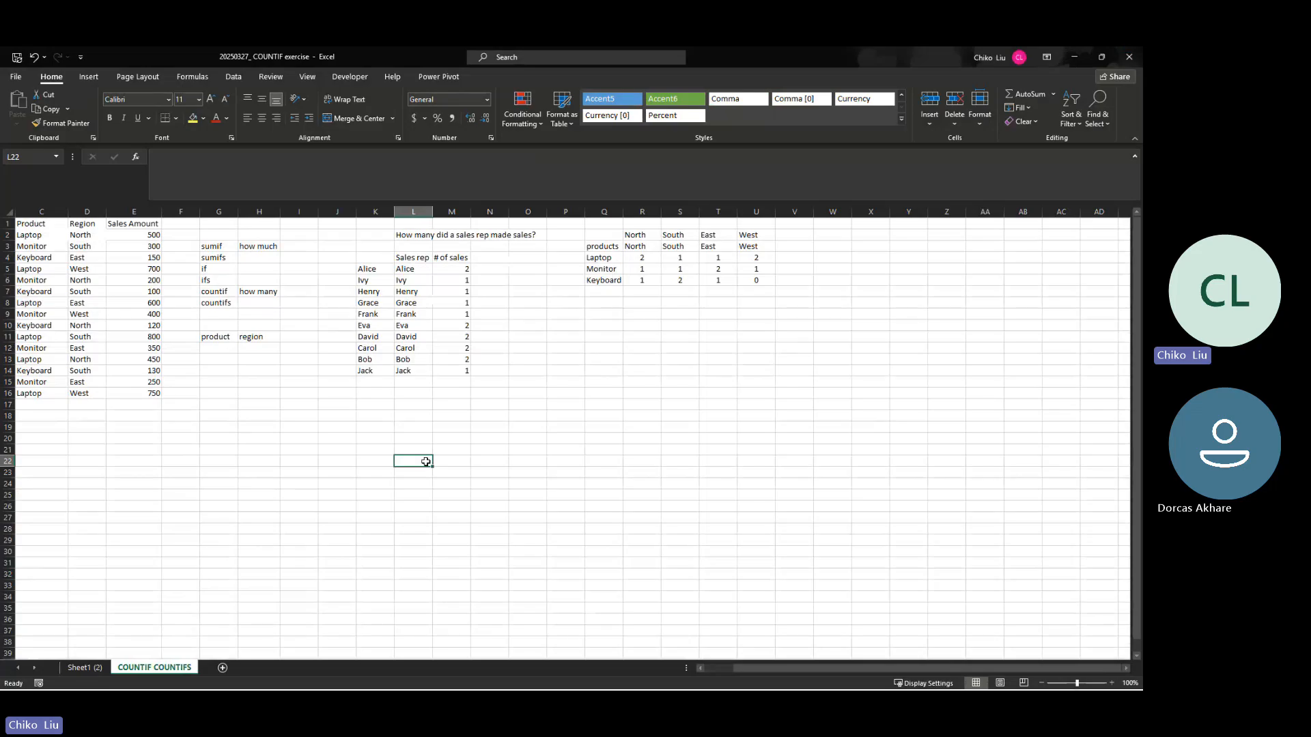
# Step: Open the recent 20250428_ COUNTIF assignment workbook and review the COUNTIF questions on its Retail Sales Performance and Global Sports Participation sheets
pyautogui.hotkey('ctrl', 'o')
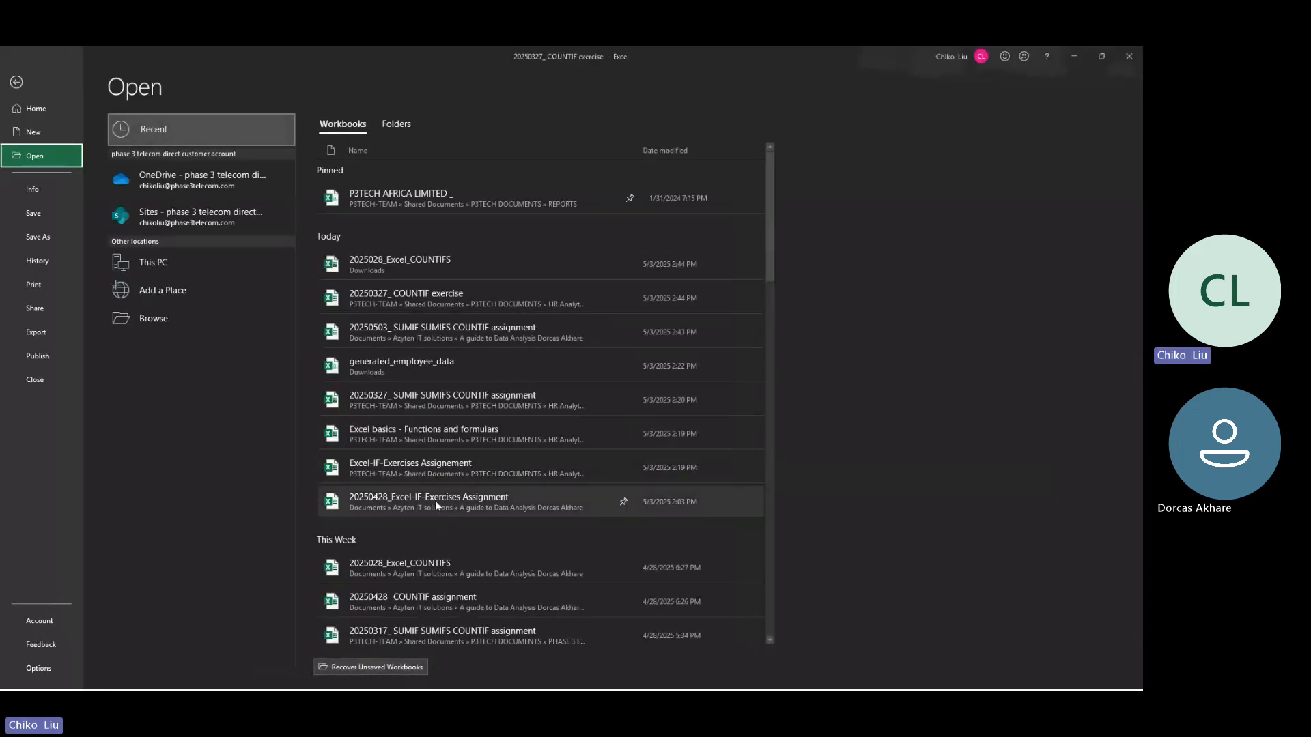
pyautogui.click(452, 603)
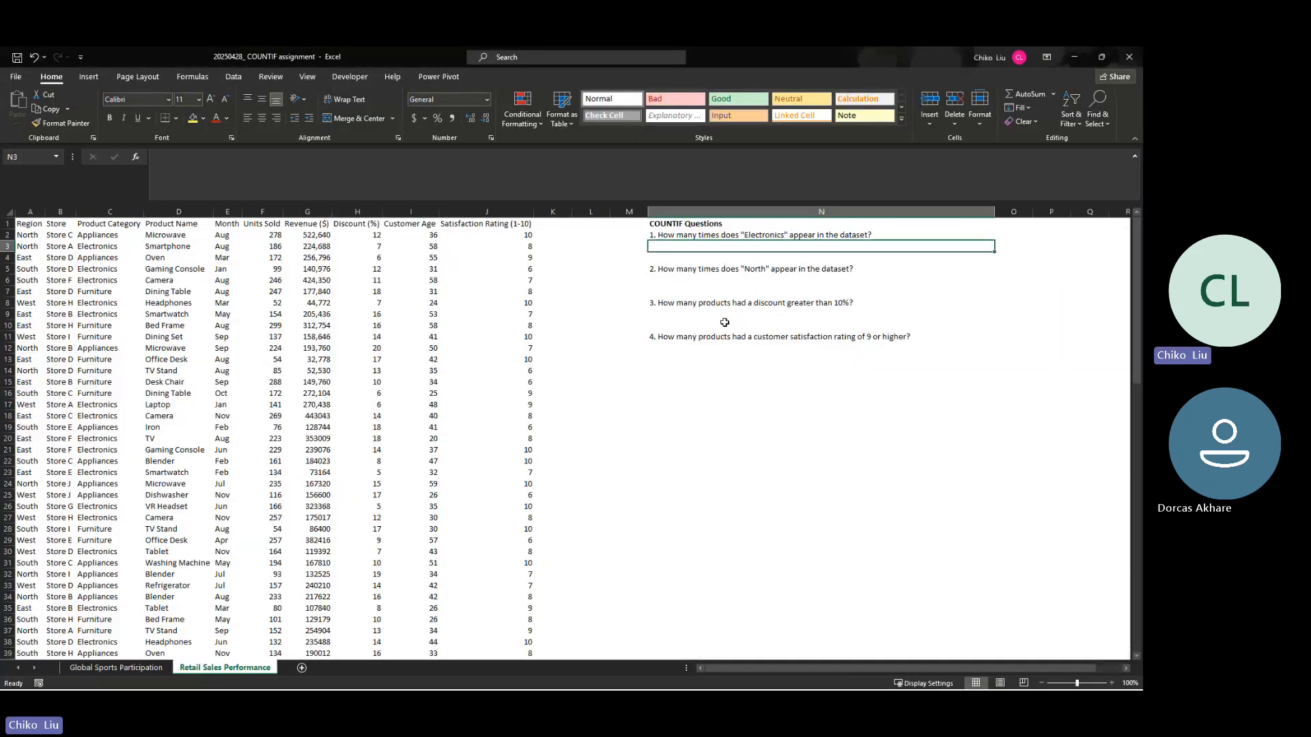
pyautogui.click(716, 364)
pyautogui.scroll(-15, 708, 340)
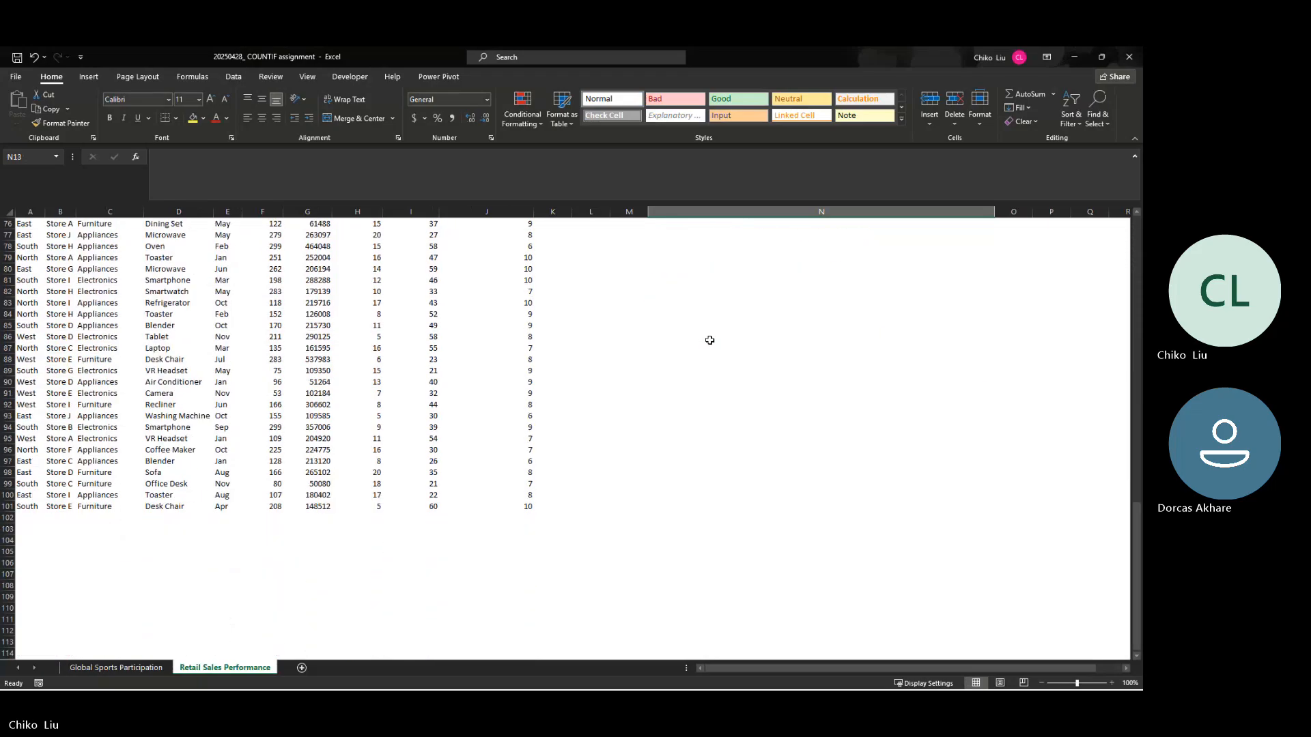
pyautogui.click(113, 668)
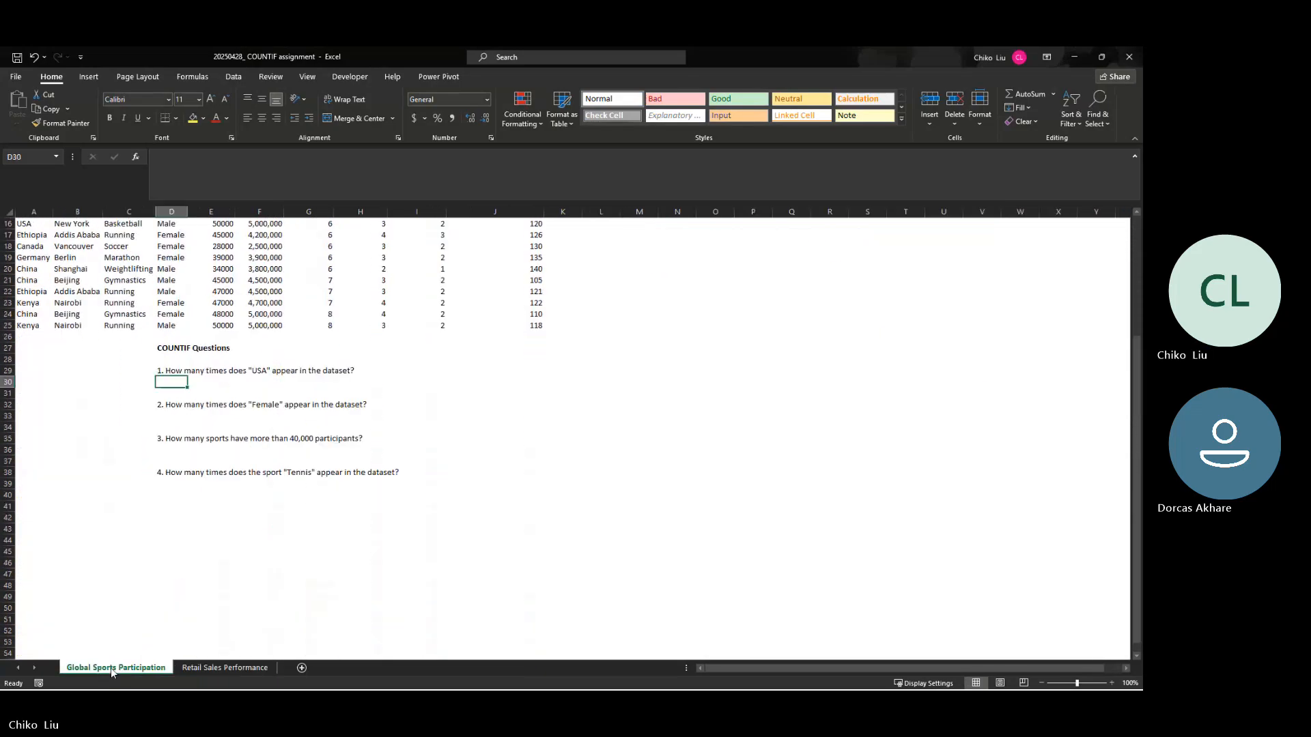
pyautogui.click(216, 667)
pyautogui.click(147, 670)
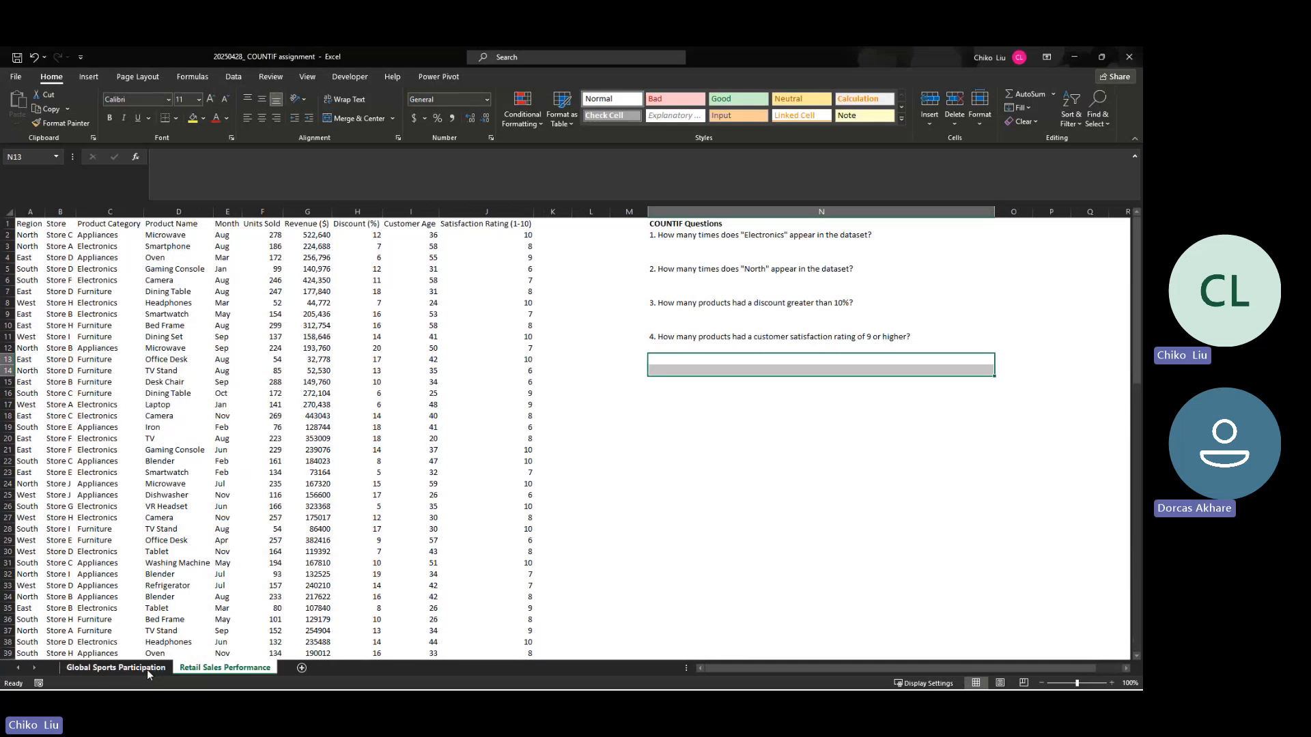
pyautogui.scroll(5, 172, 515)
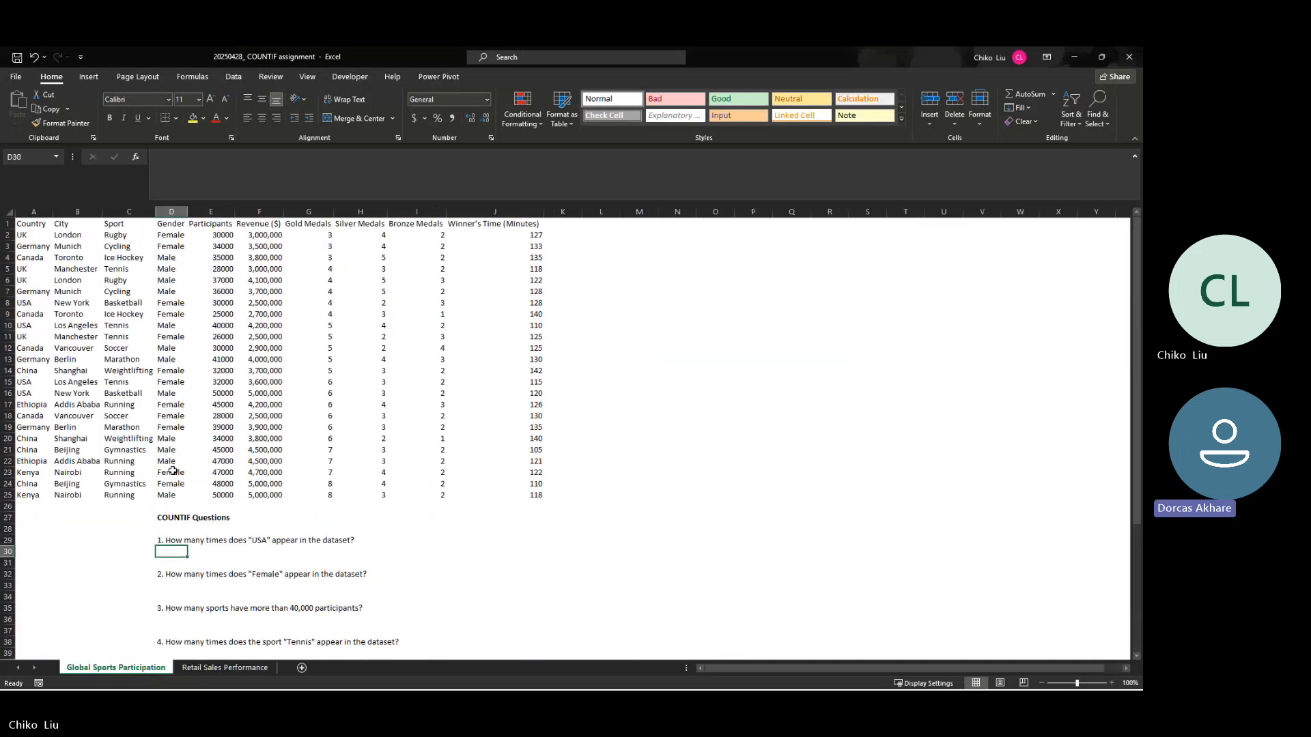
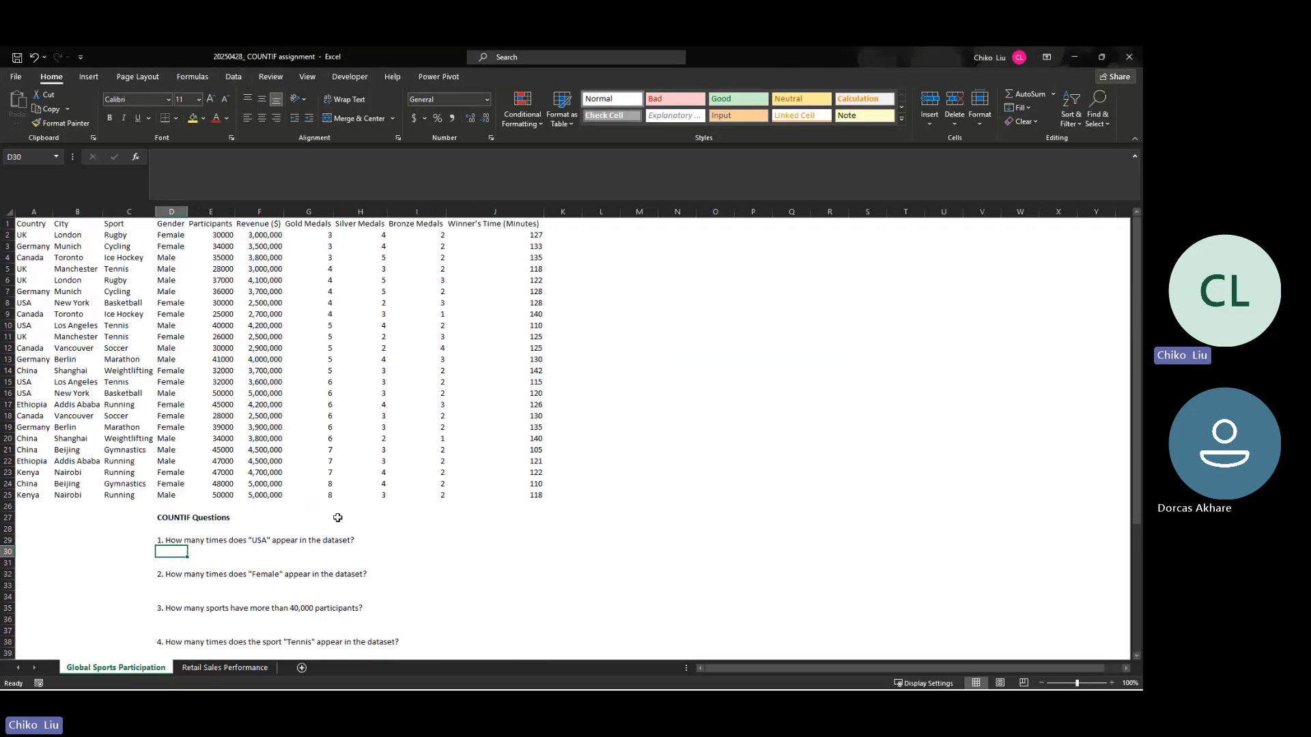
# Step: Close the COUNTIF assignment workbook and open "20250503_ SUMIF SUMIFS COUNTIF assignment" from the data analysis guide folder under Documents > Azyten IT solutions
pyautogui.click(1130, 57)
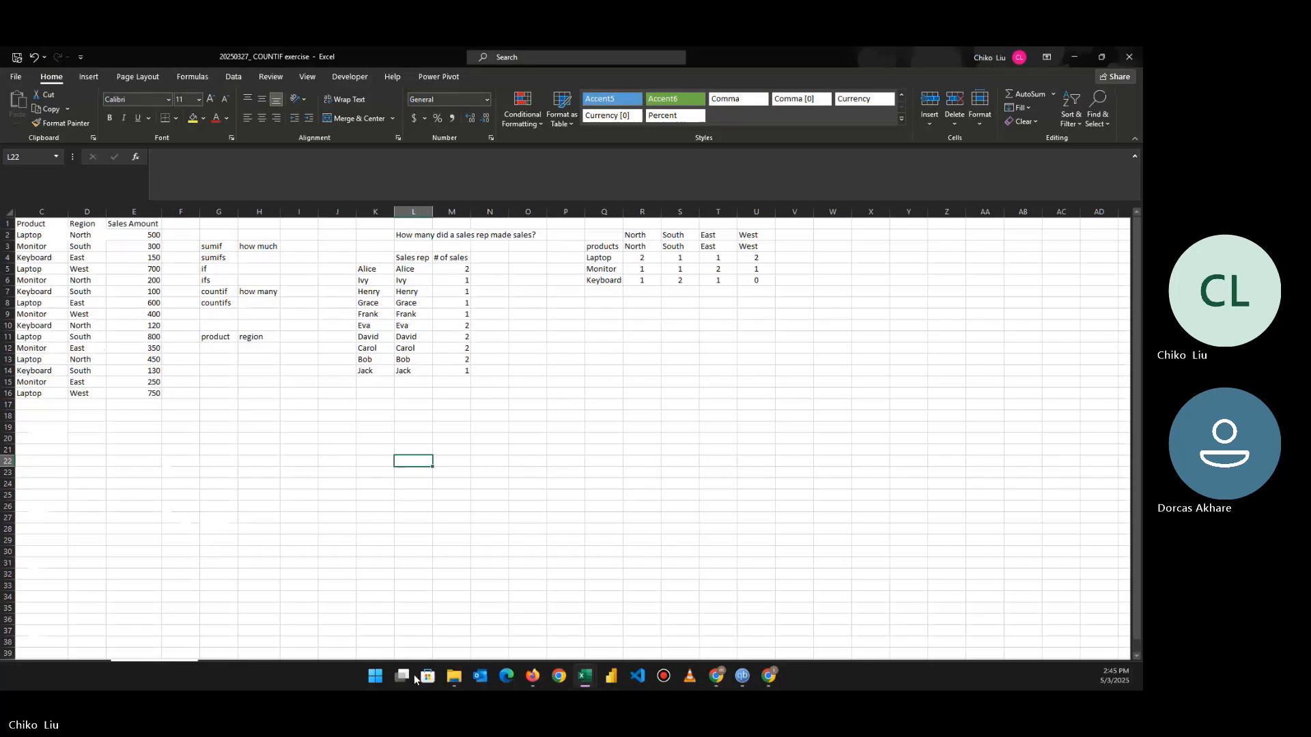
pyautogui.click(452, 677)
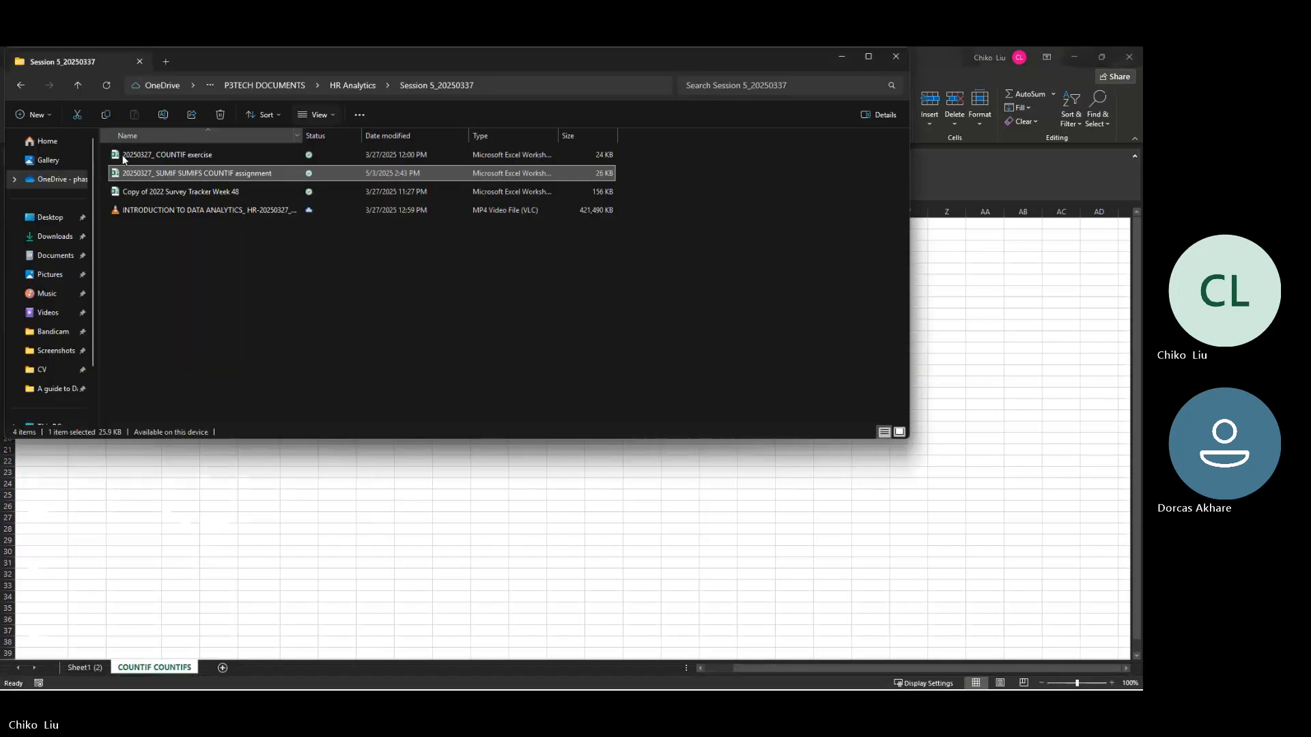
pyautogui.click(53, 256)
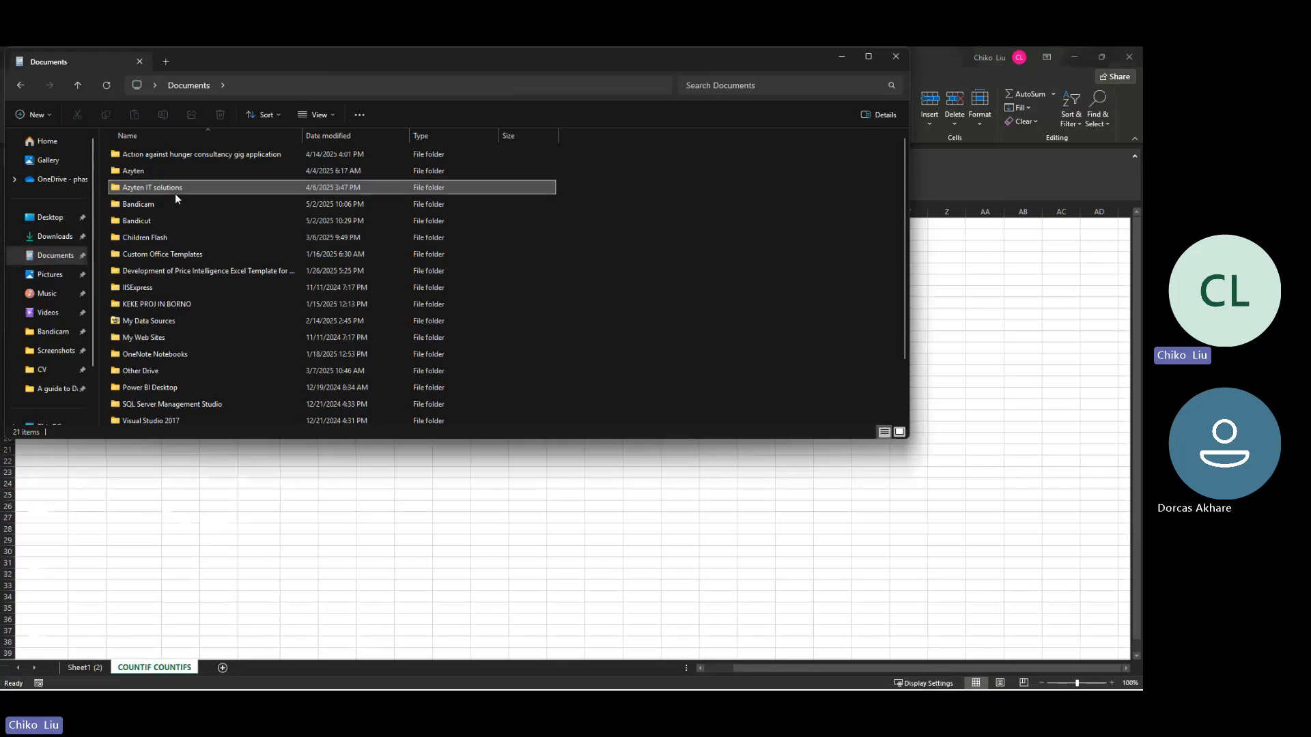
pyautogui.click(175, 194)
pyautogui.doubleClick(172, 187)
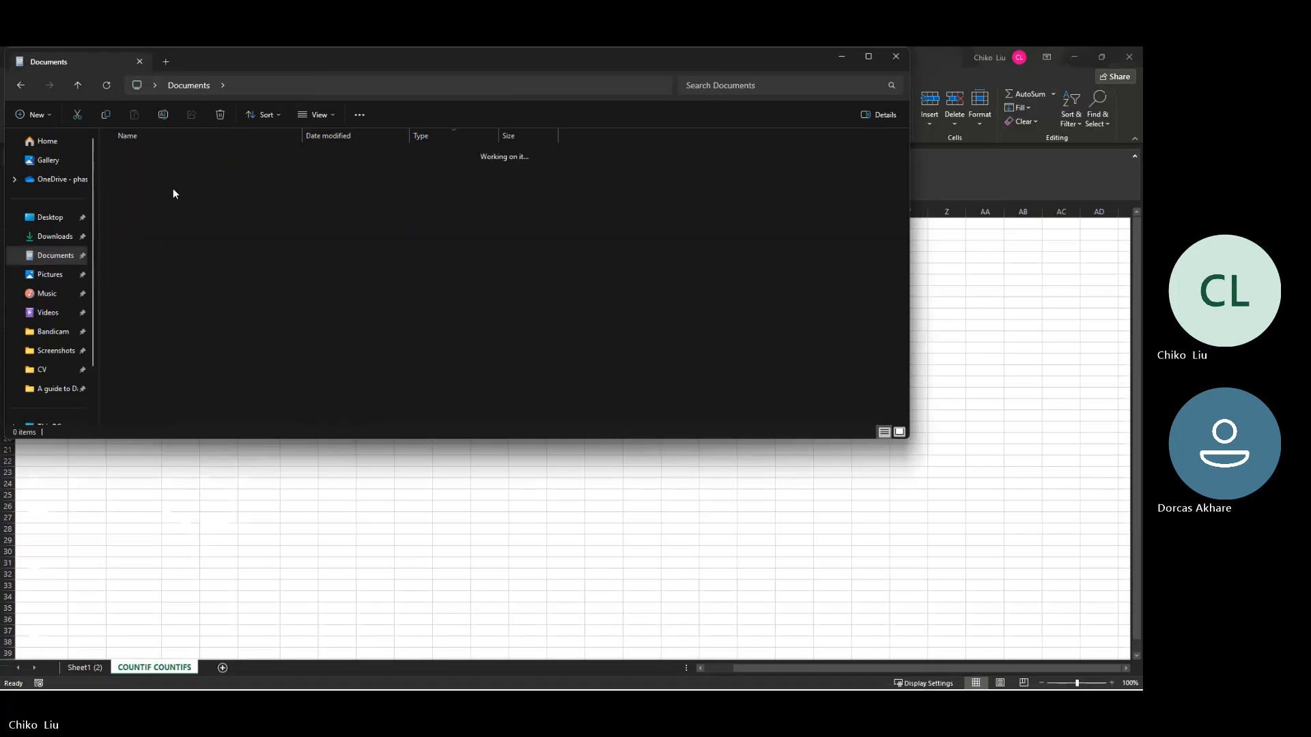
pyautogui.click(211, 219)
pyautogui.doubleClick(211, 220)
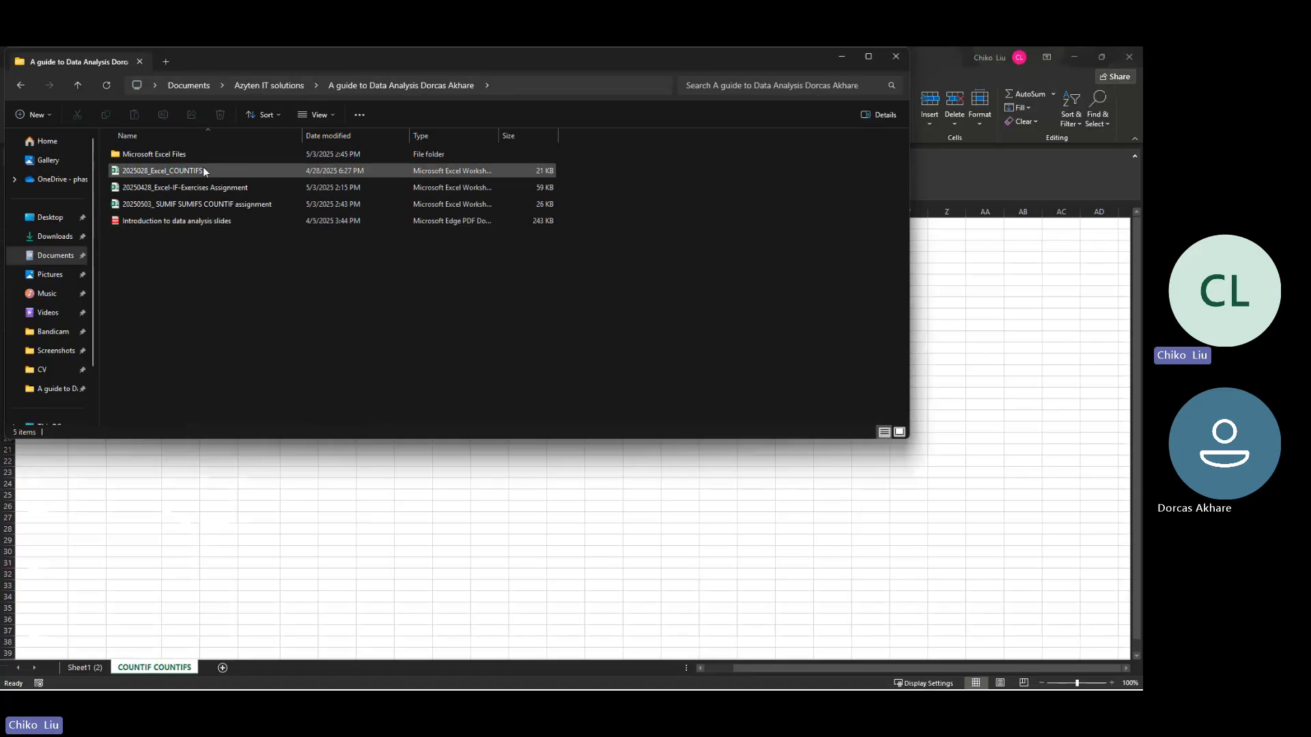
pyautogui.click(214, 203)
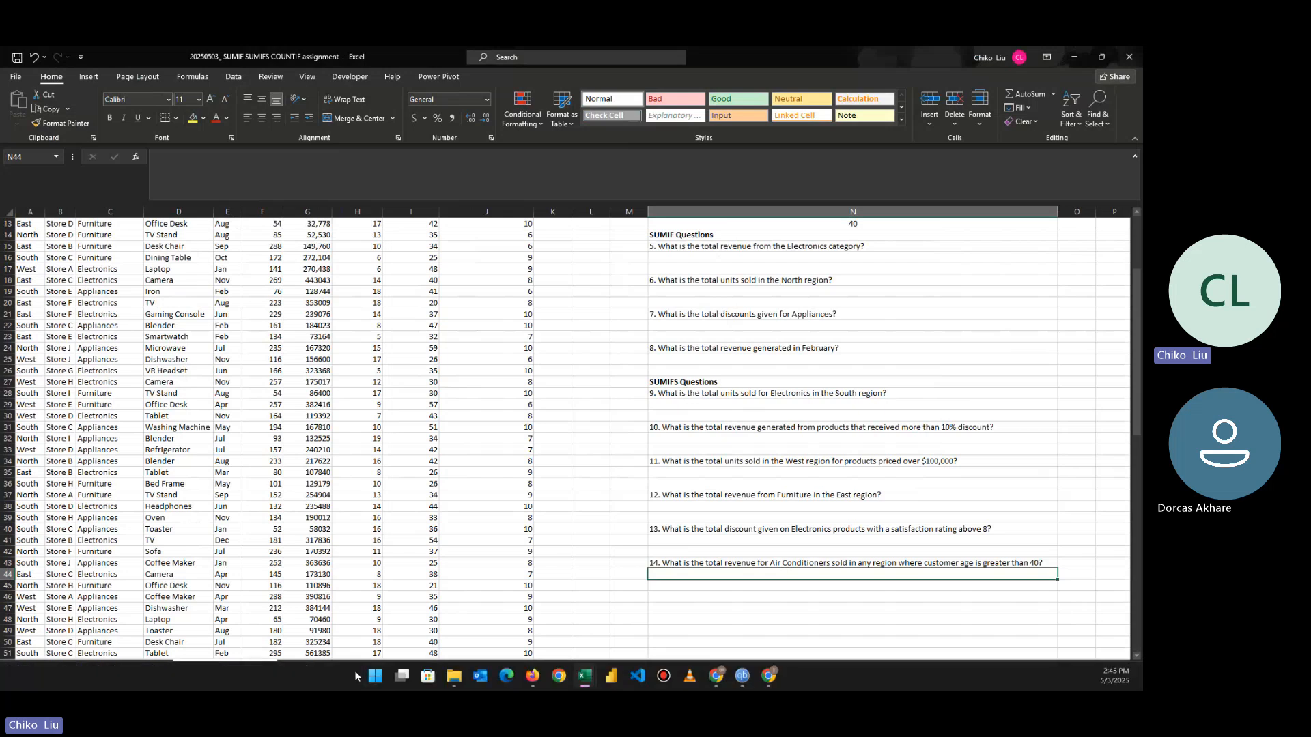
# Step: Open the "20250428_Excel-IF-Exercises Assignment" and "2025028_Excel_COUNTIFS" workbooks in turn to check their contents, putting each away after viewing
pyautogui.click(451, 678)
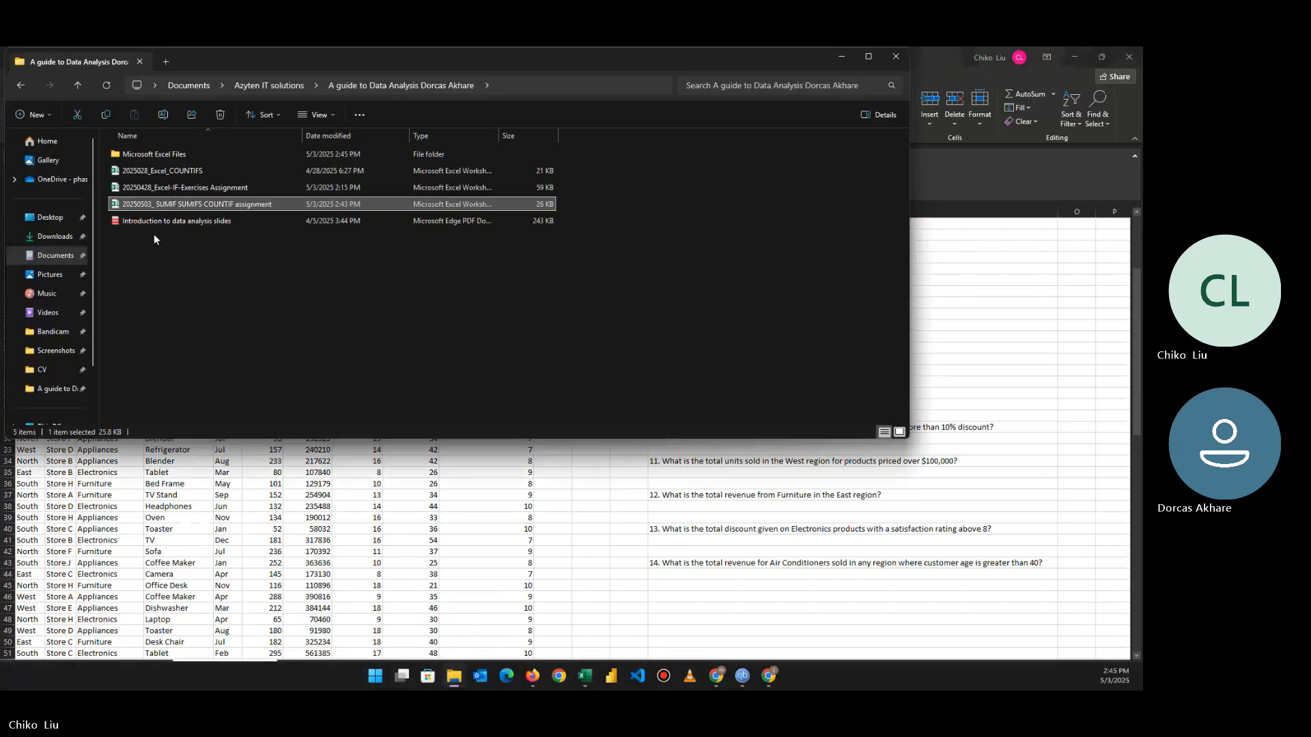
pyautogui.doubleClick(166, 190)
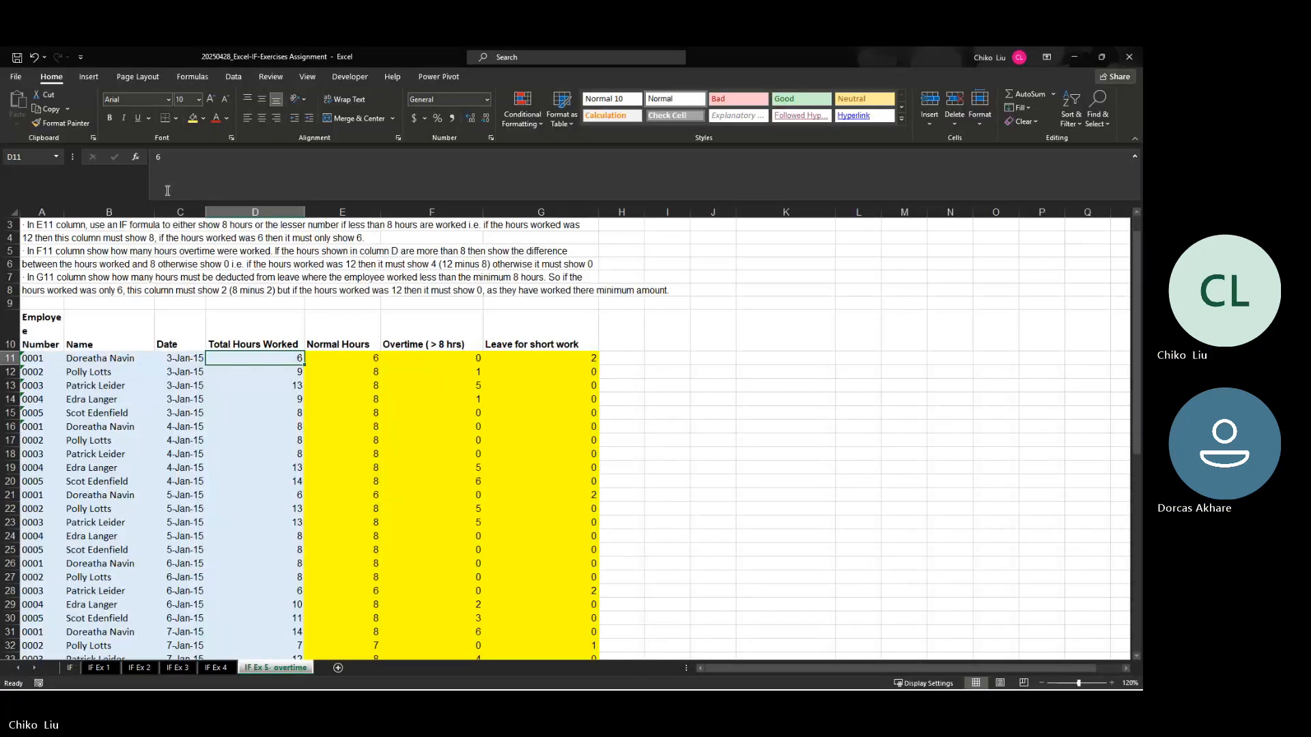
pyautogui.click(1129, 57)
pyautogui.click(455, 679)
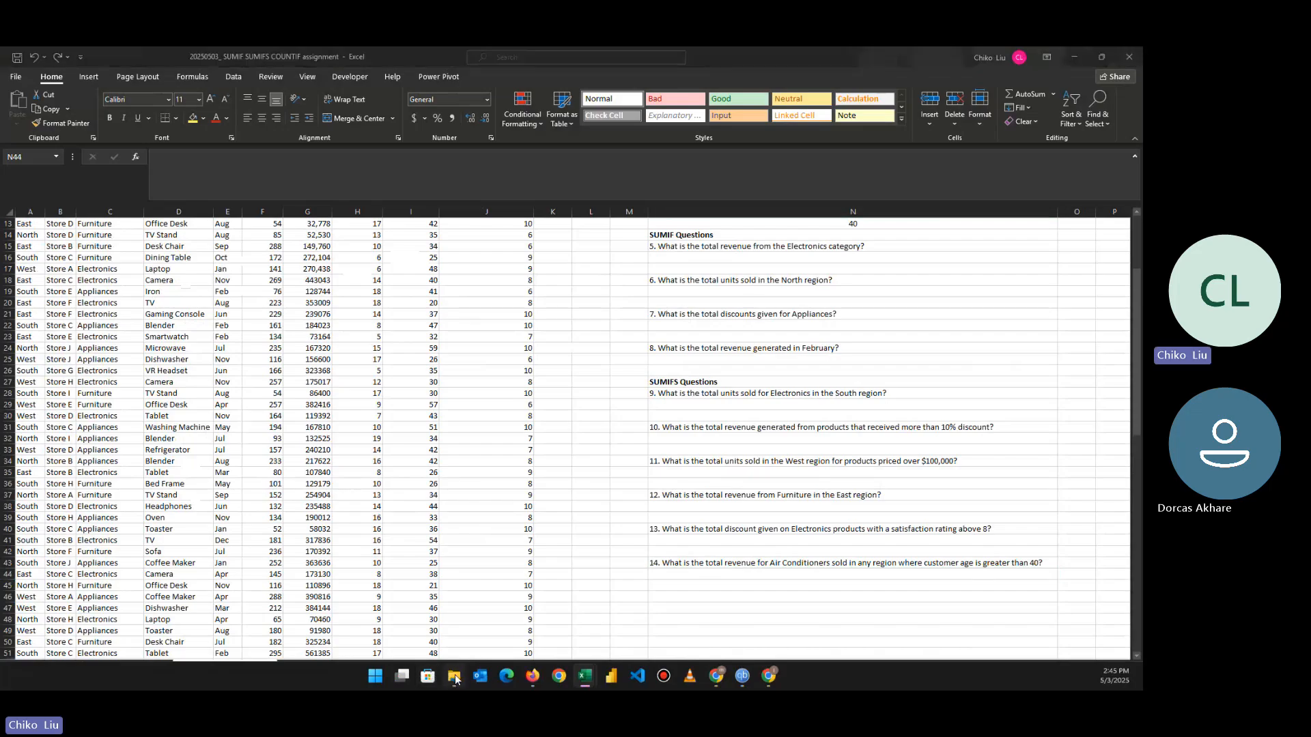
pyautogui.click(166, 171)
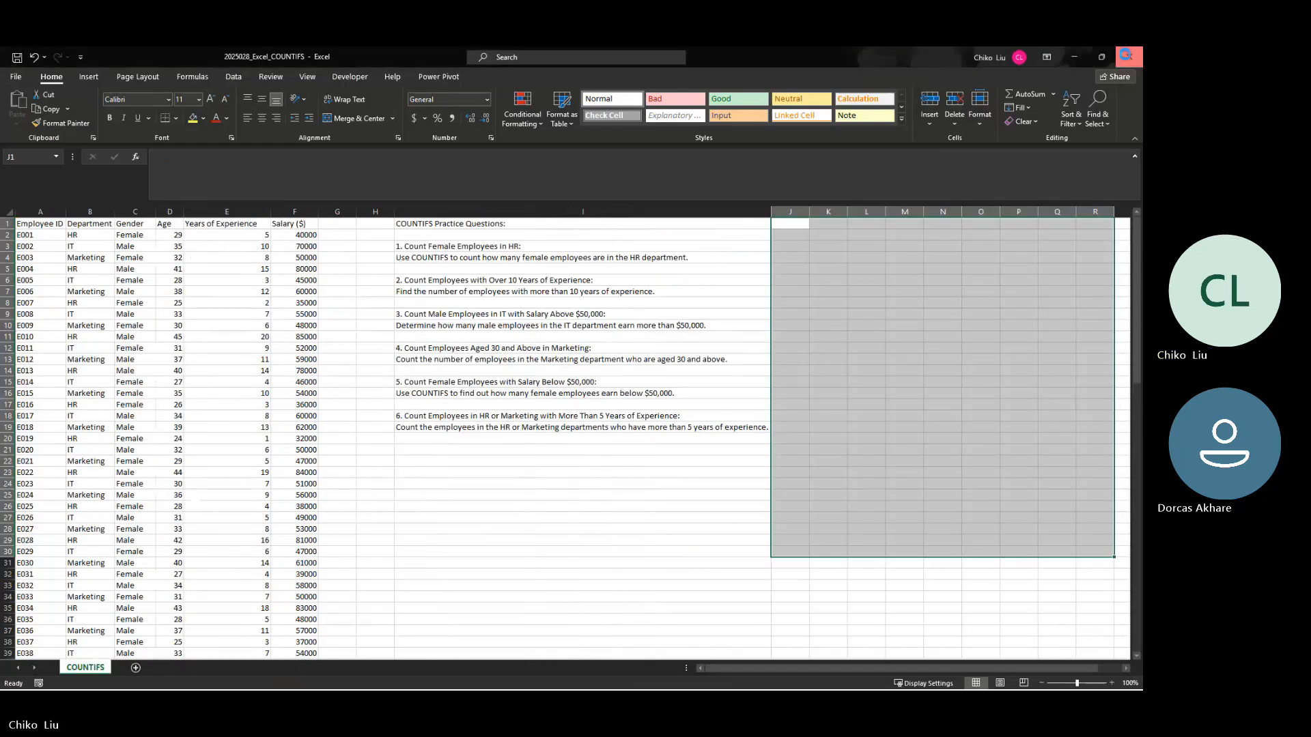
pyautogui.click(1084, 58)
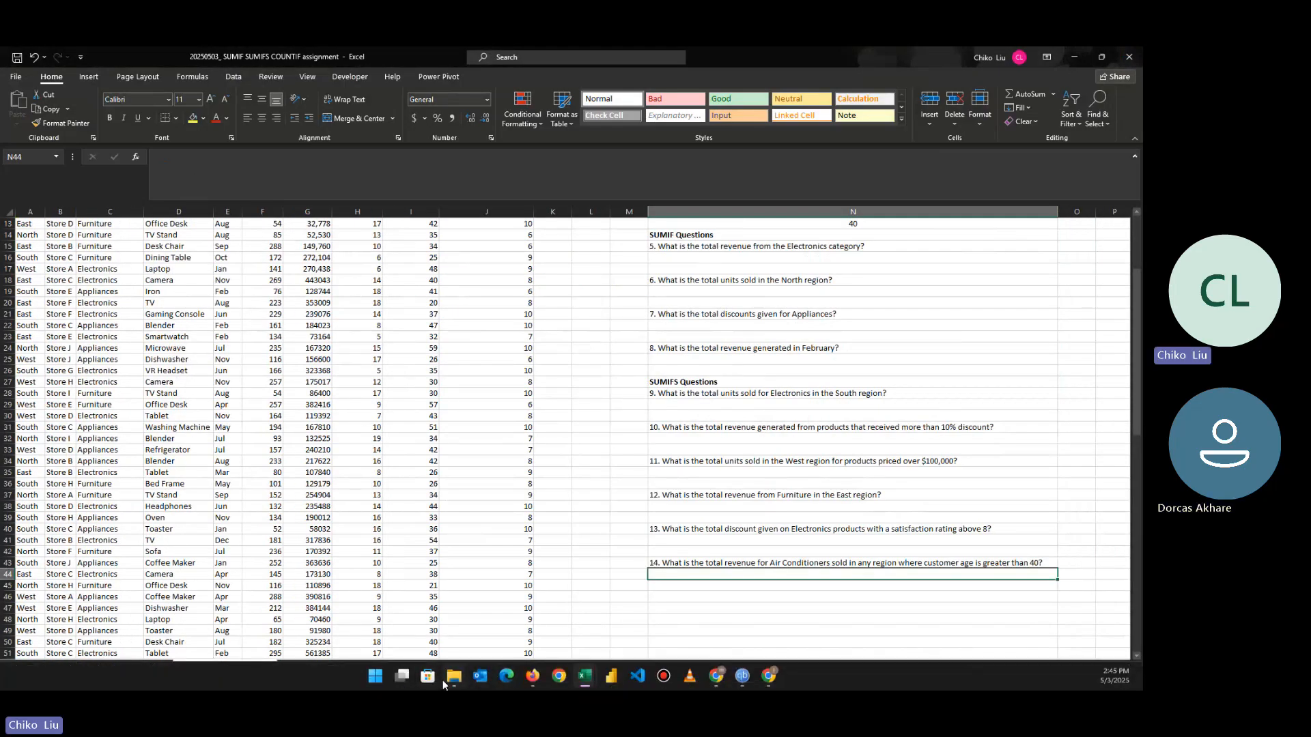
# Step: Open the CSV version of "20250427_sample_employee_data COUNTIF COUNTIFS" from the Microsoft Excel Files folder
pyautogui.click(454, 678)
pyautogui.click(160, 154)
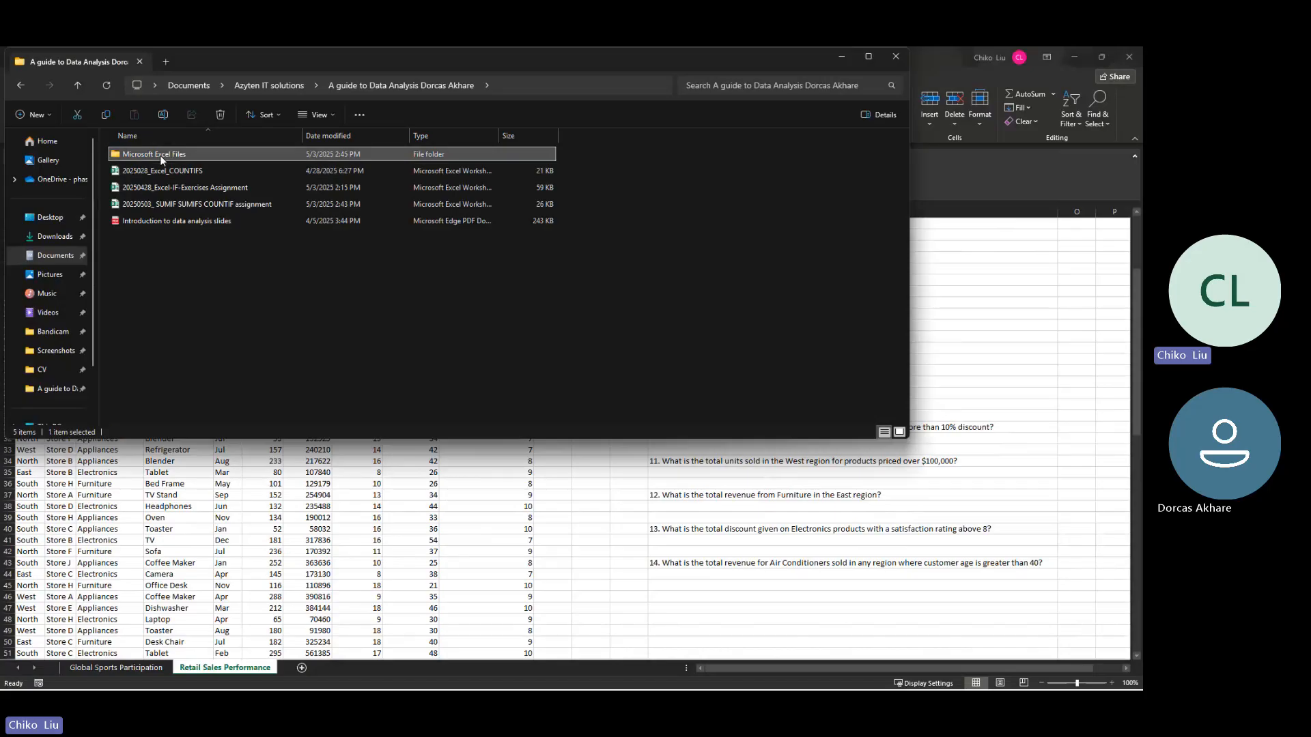
pyautogui.doubleClick(160, 154)
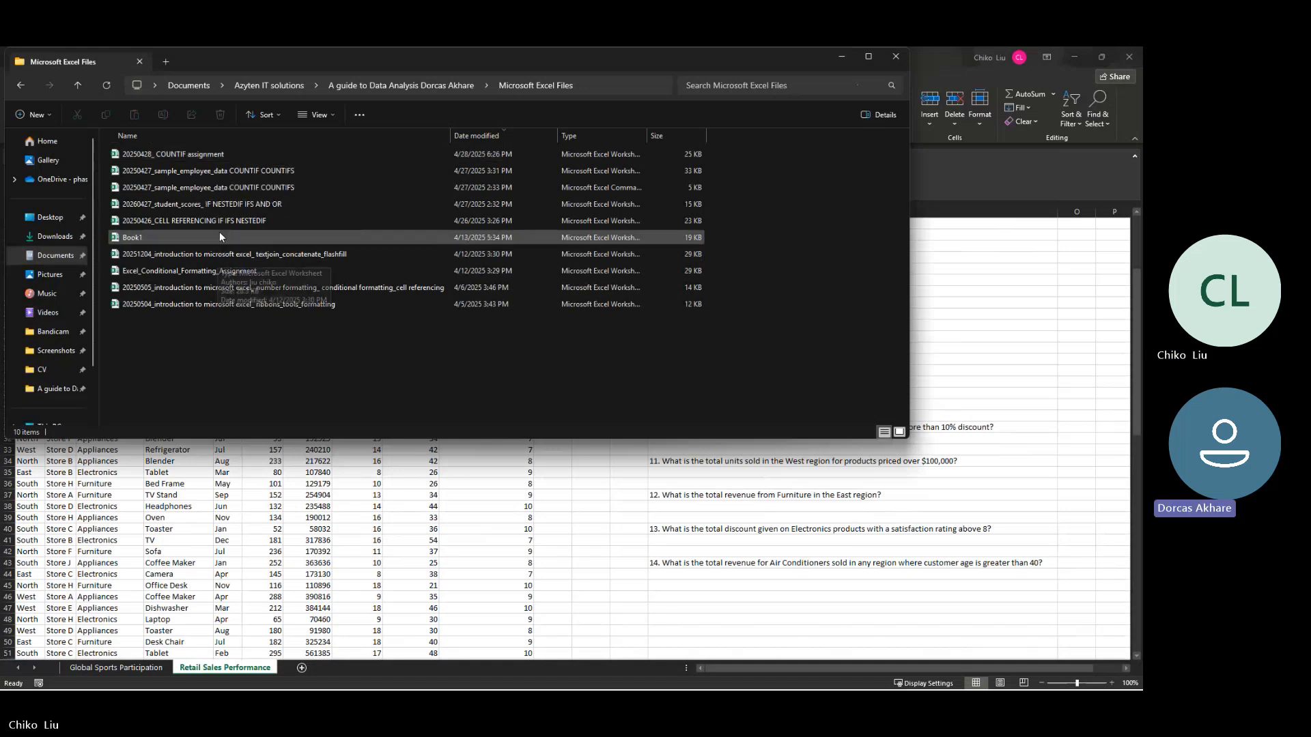
pyautogui.doubleClick(216, 190)
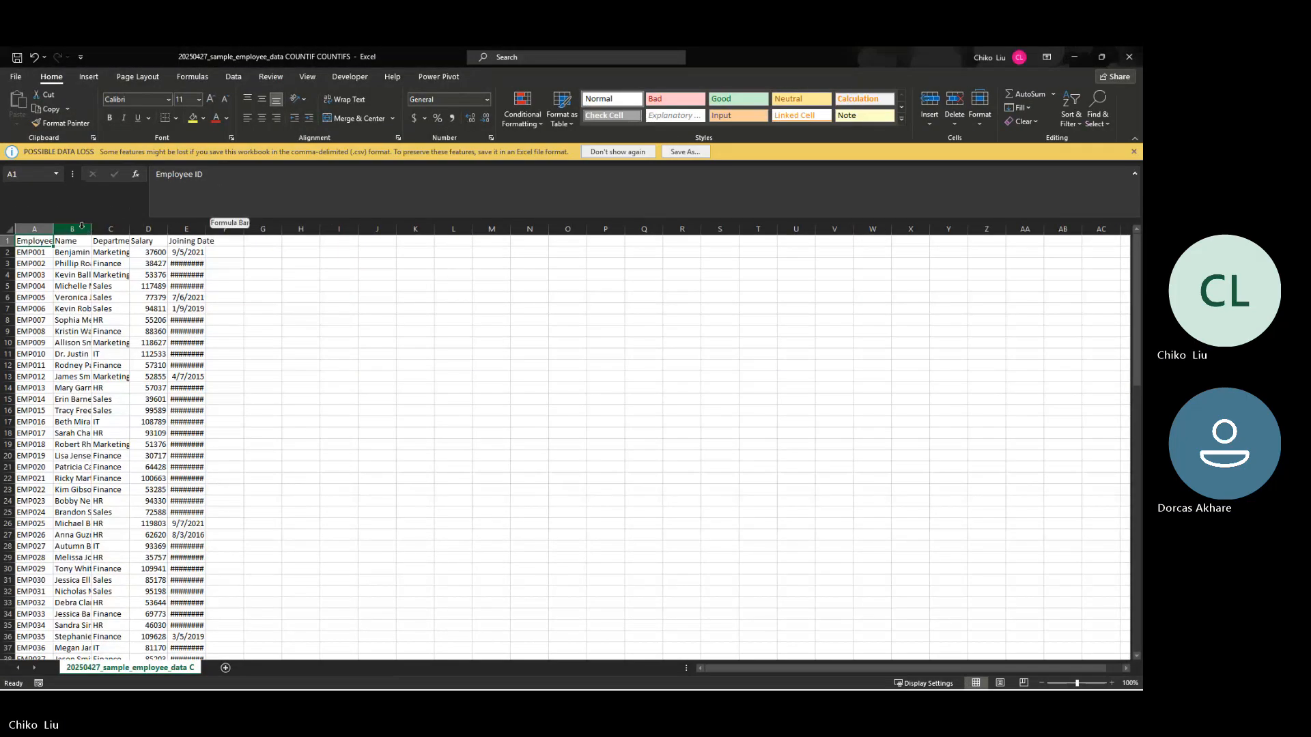
# Step: Autofit the Employee ID, Name, Department, Salary and Joining Date columns and dismiss the possible data loss warning
pyautogui.doubleClick(53, 229)
pyautogui.doubleClick(102, 229)
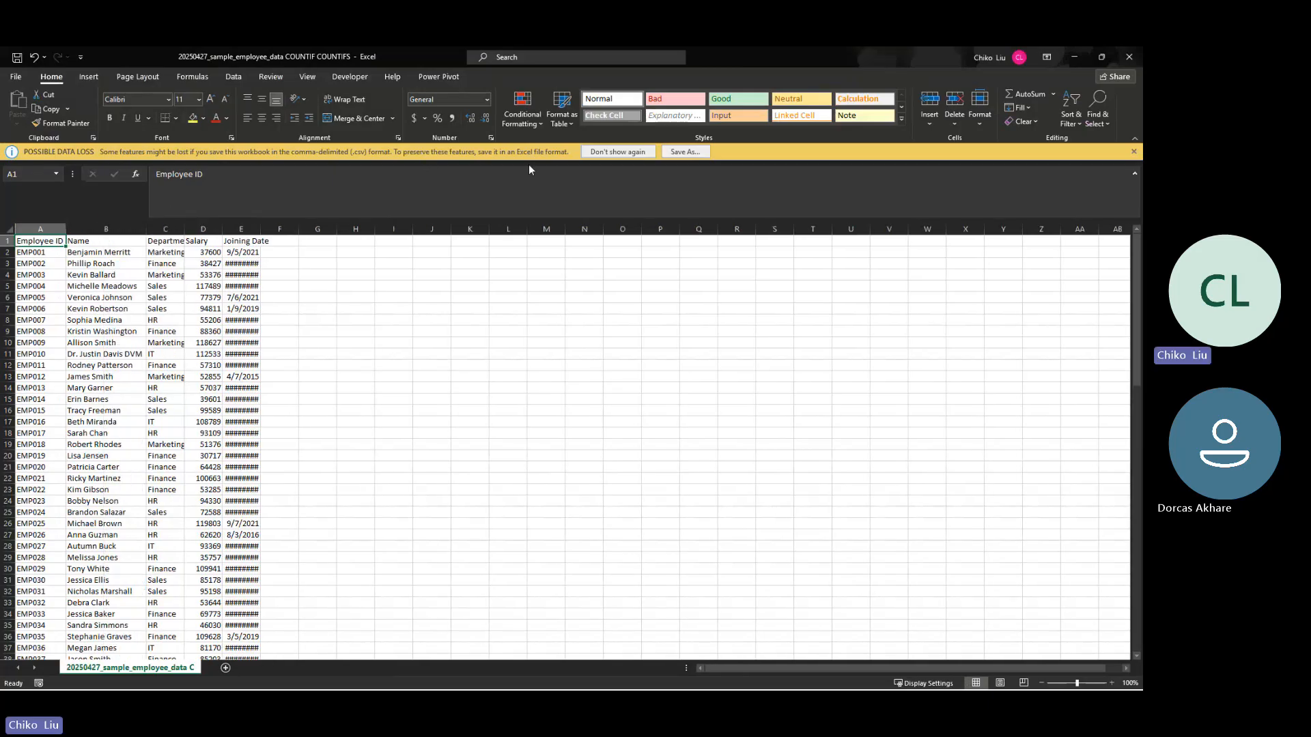
pyautogui.click(1133, 152)
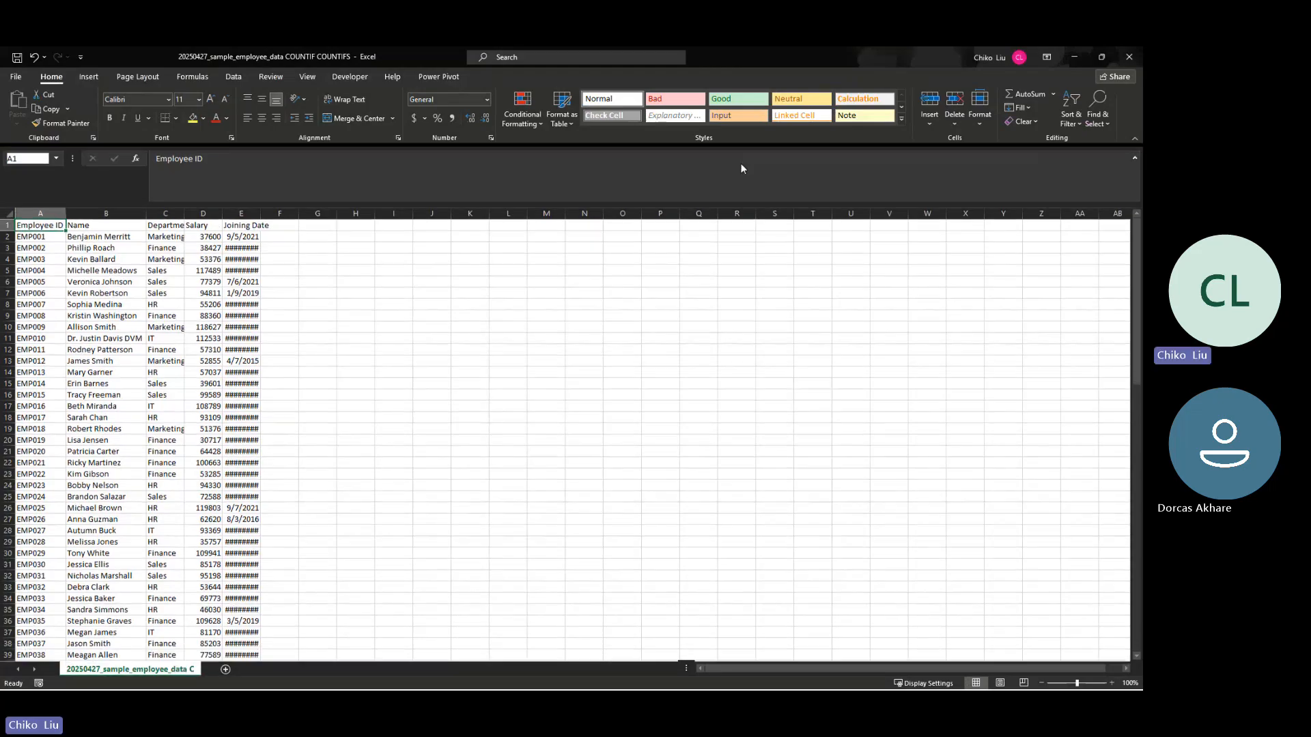
pyautogui.hotkey('alt', 'Tab')
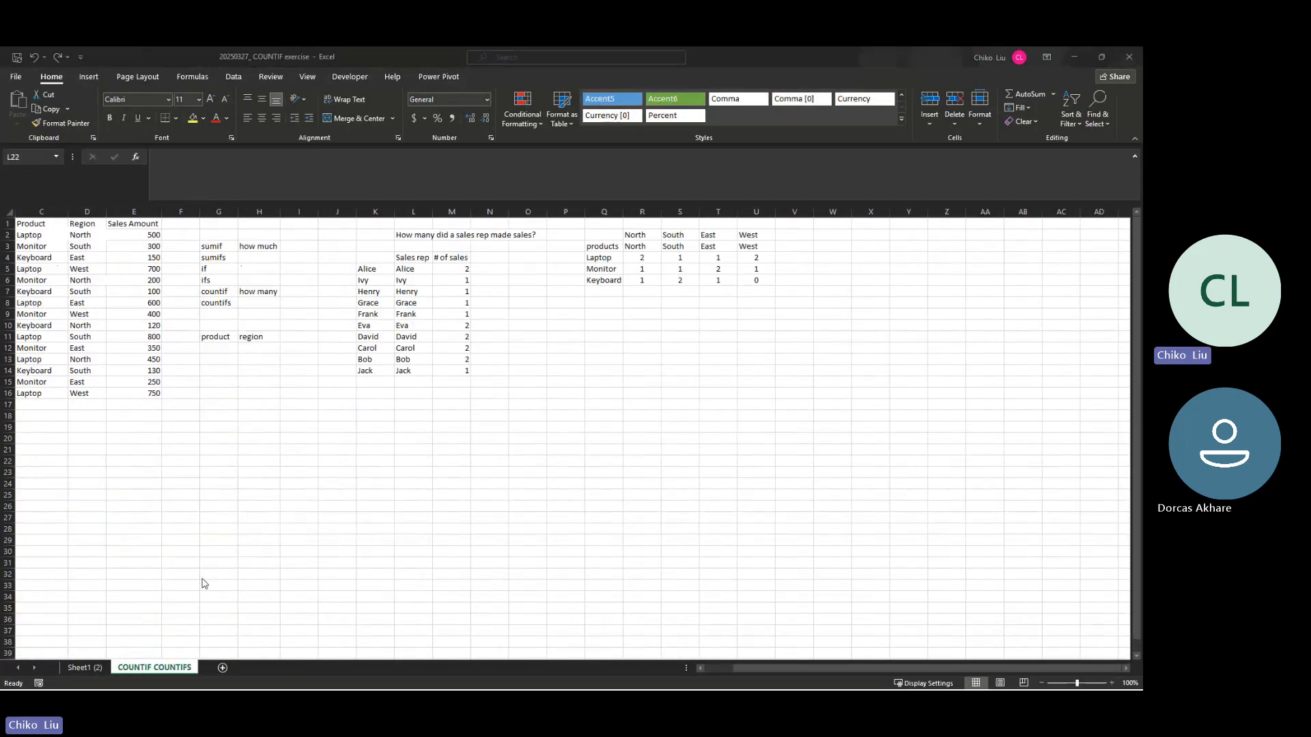
pyautogui.click(1074, 56)
pyautogui.doubleClick(186, 217)
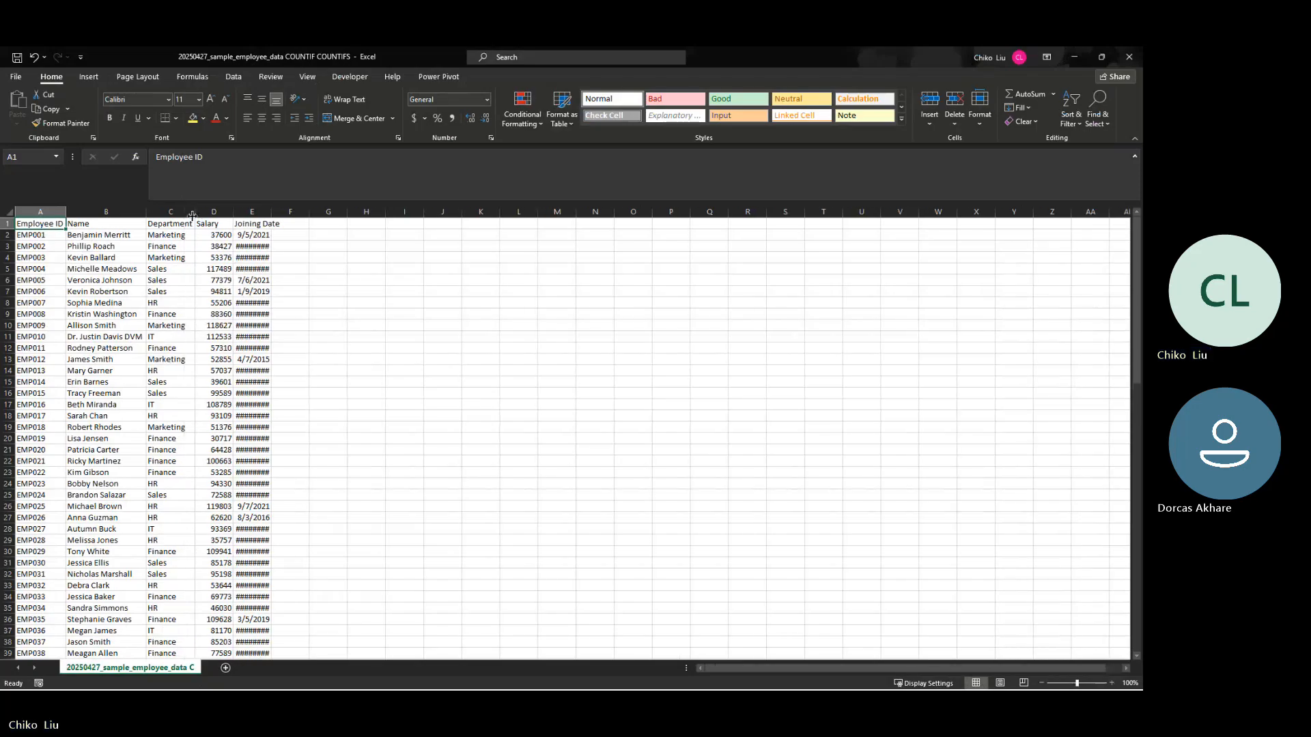
pyautogui.doubleClick(232, 211)
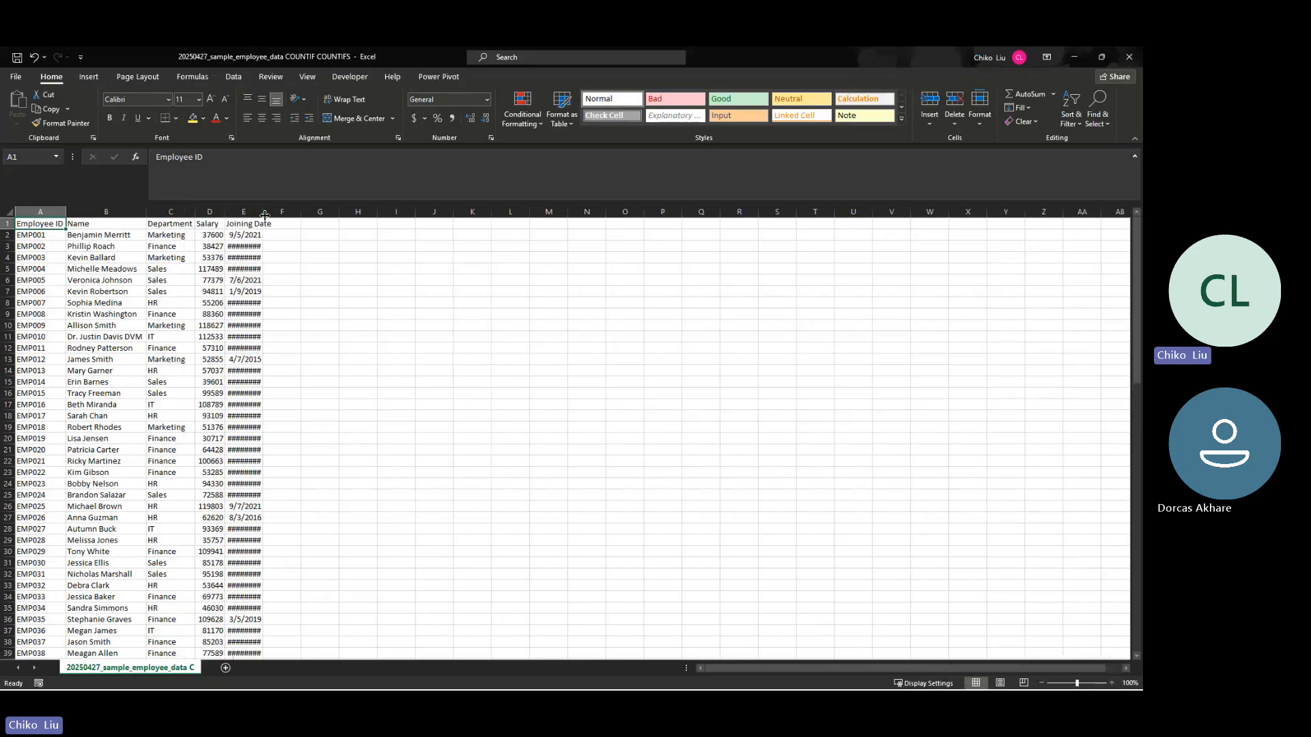
pyautogui.doubleClick(263, 211)
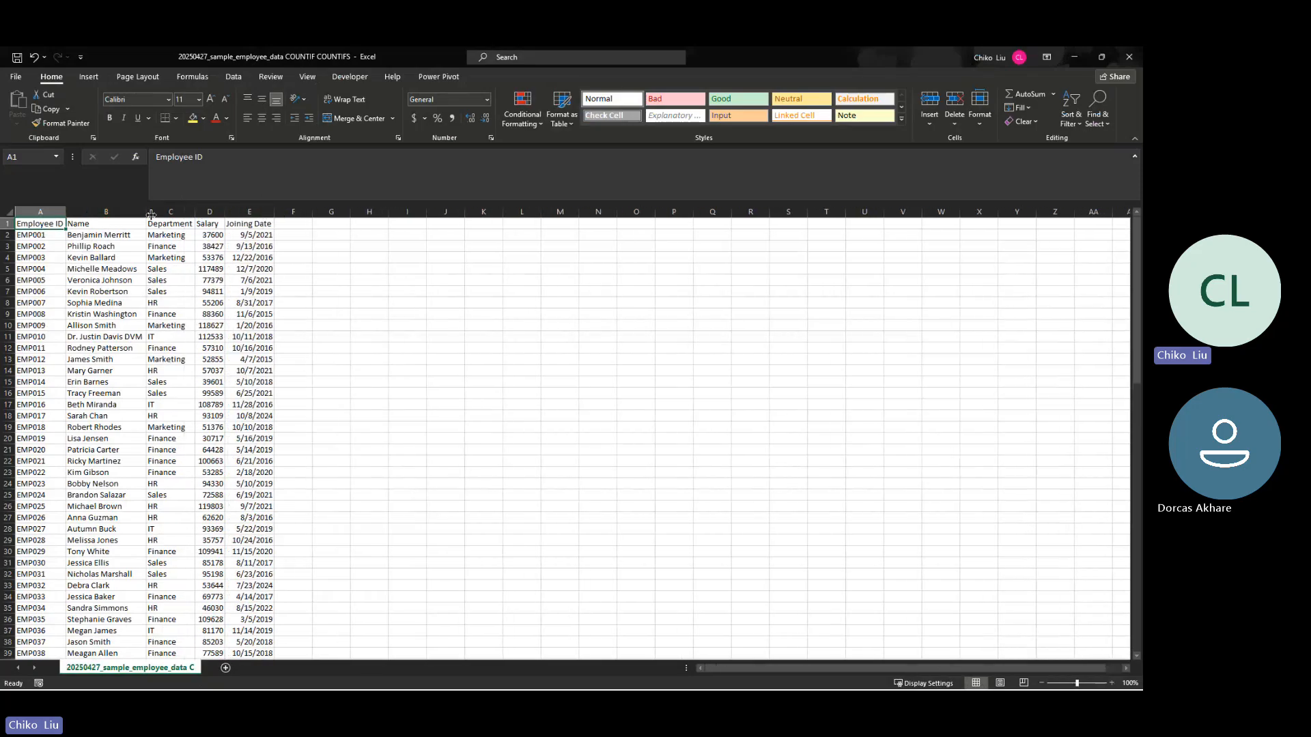
# Step: Add the headers "First Name" in F1 and "Last Name" in G1
pyautogui.click(300, 225)
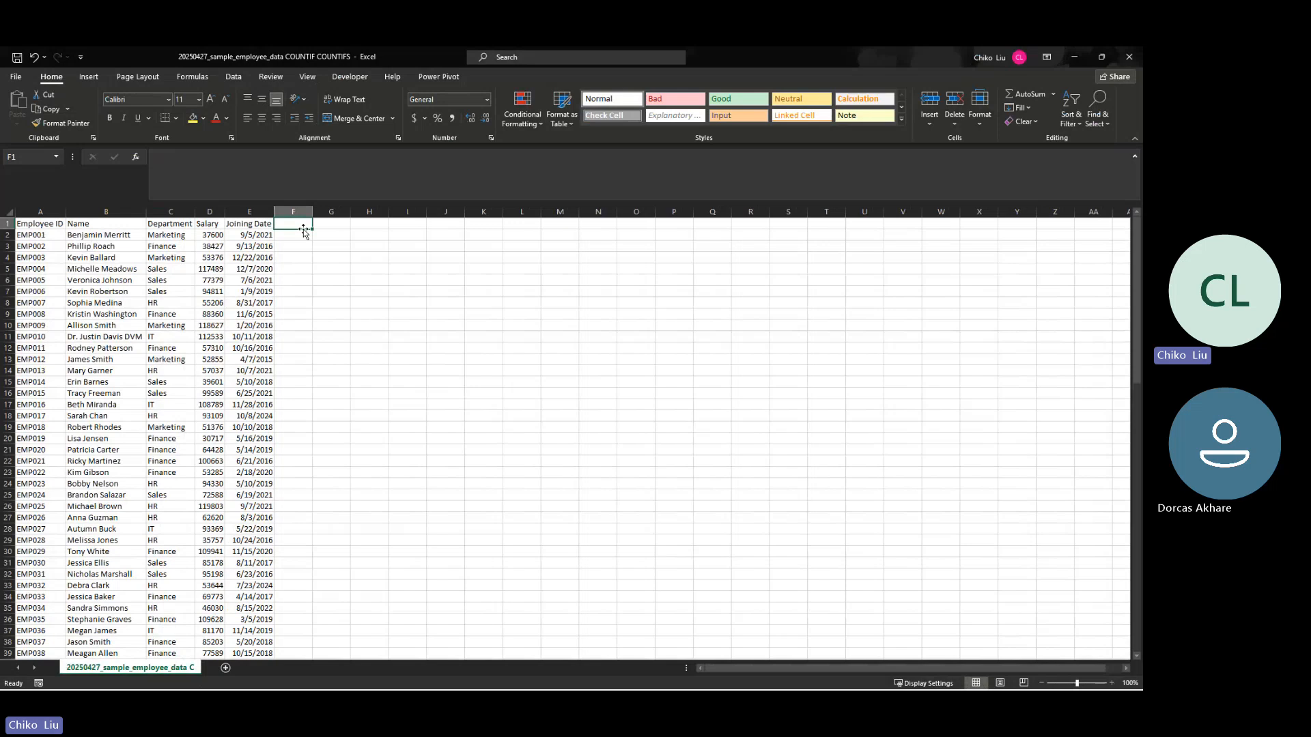
pyautogui.write('fIR')
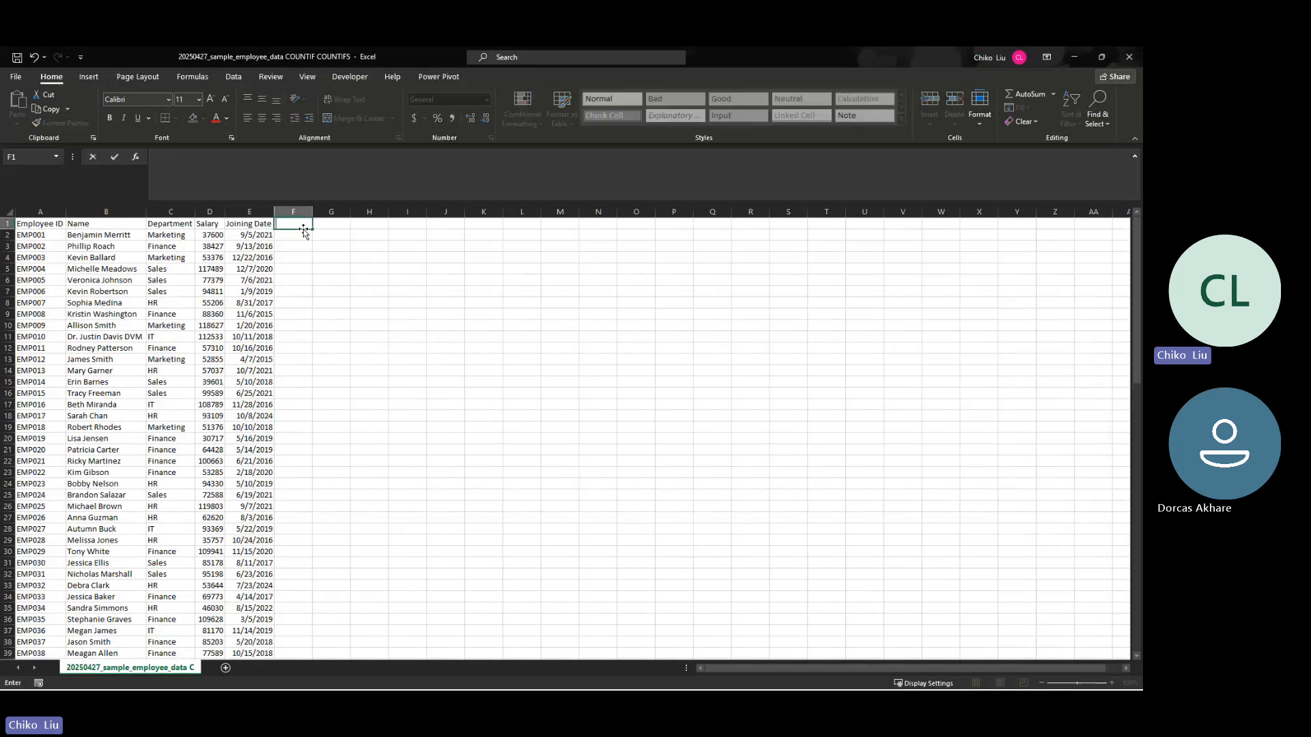
pyautogui.write('First Name')
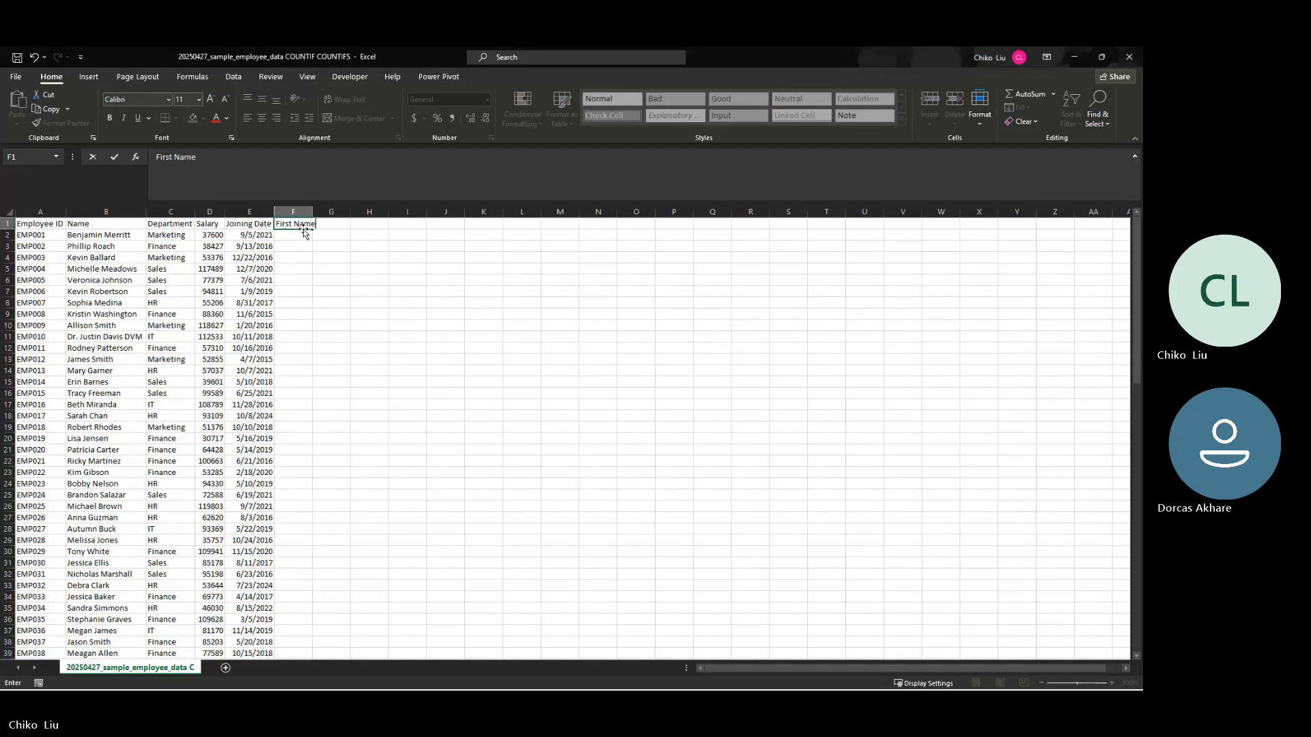
pyautogui.press('Tab')
pyautogui.write('Last')
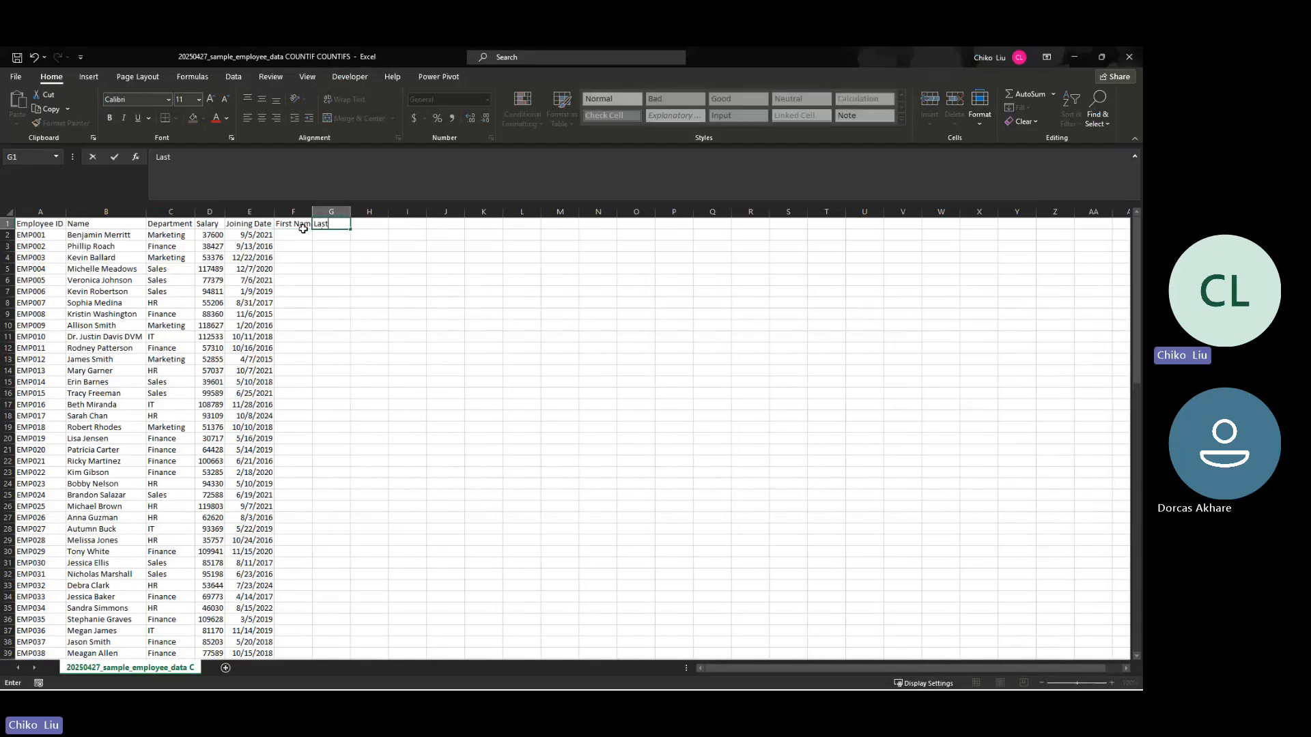
pyautogui.write(' Name')
pyautogui.press('Return')
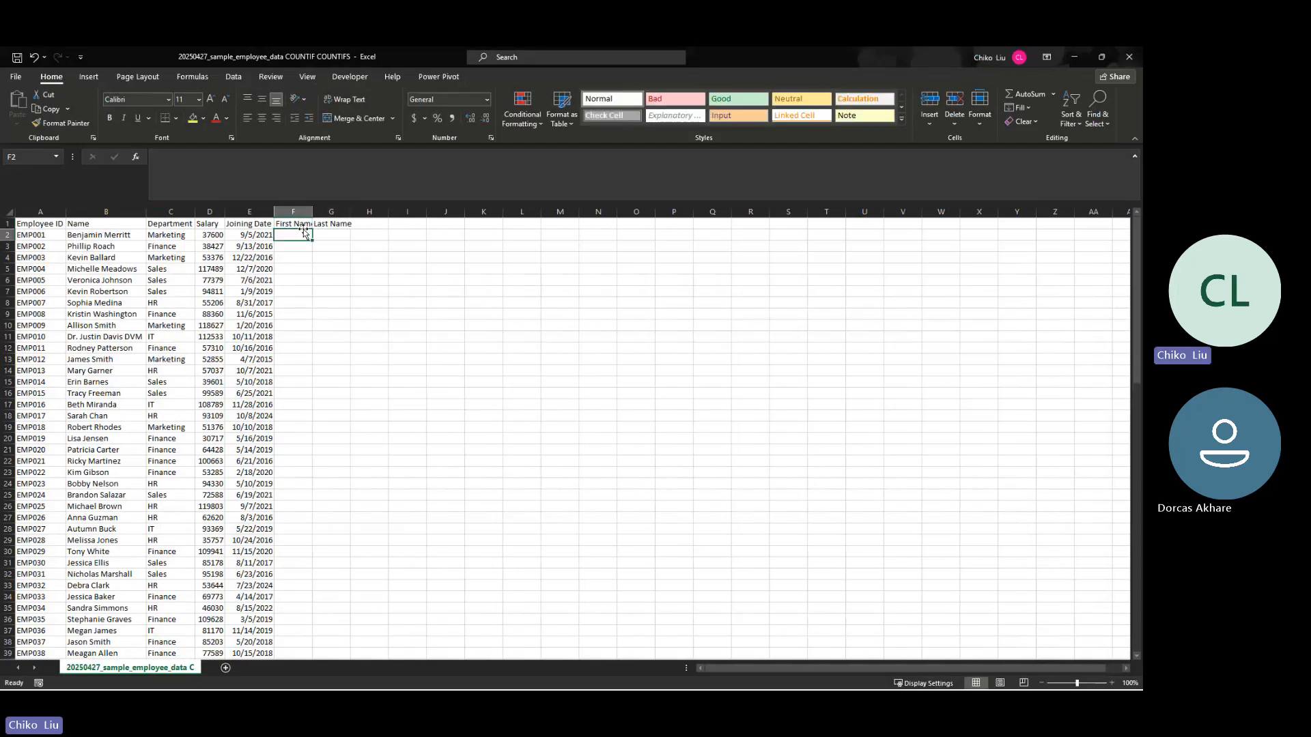
# Step: Enter the first employee's first and last name in F2 and G2, Flash Fill both columns downward, and autofit them
pyautogui.write('Benjamin')
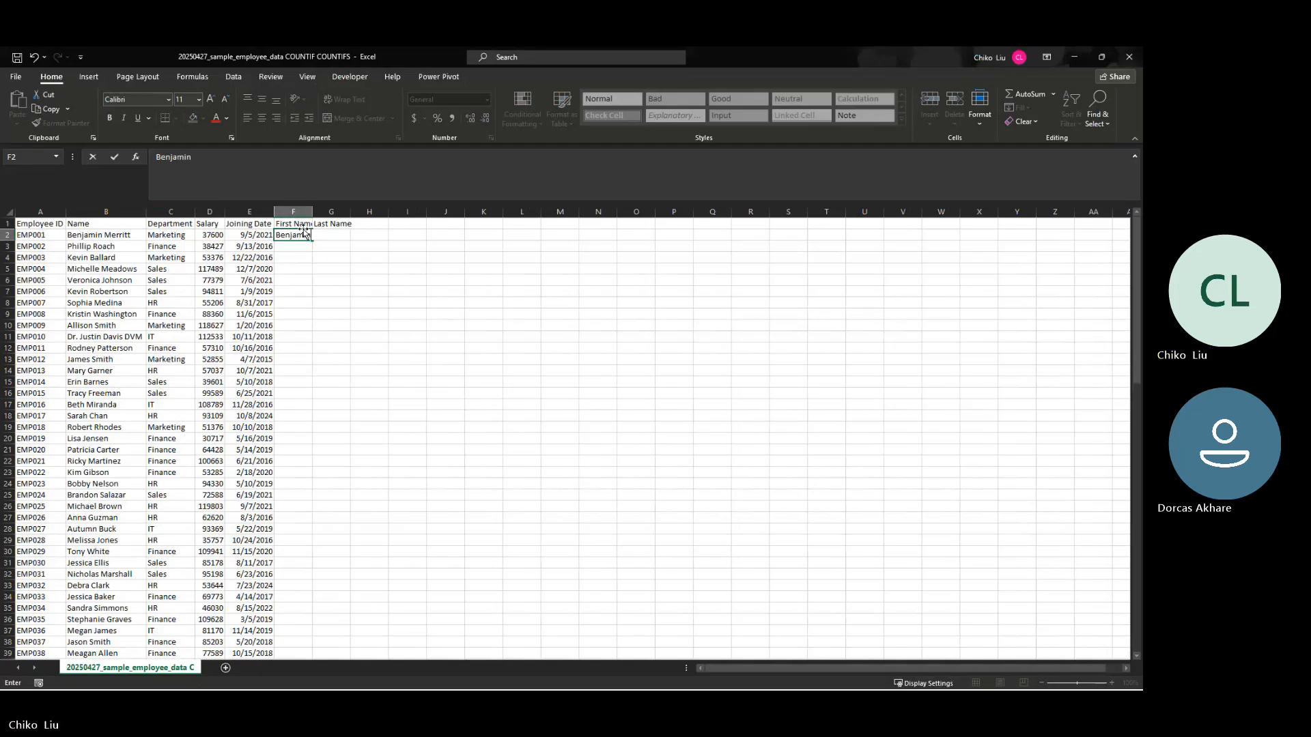
pyautogui.press('Tab')
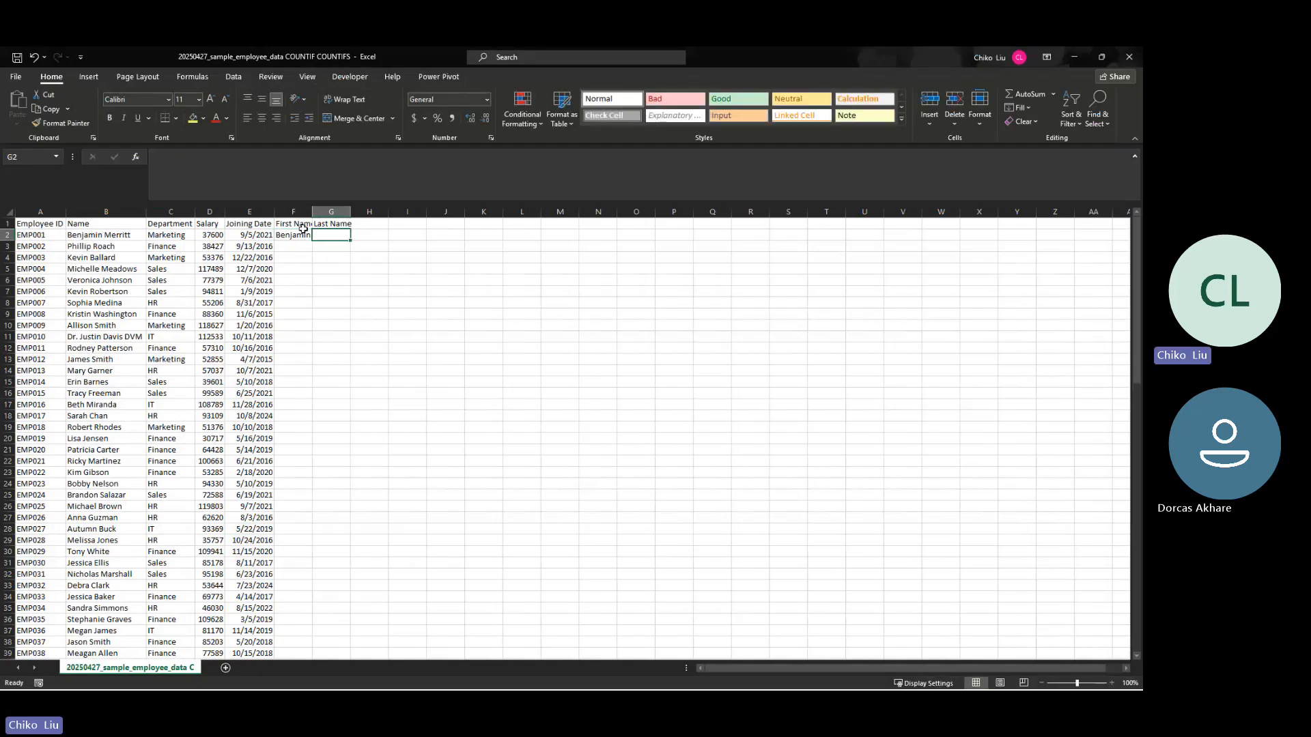
pyautogui.write('Merritt')
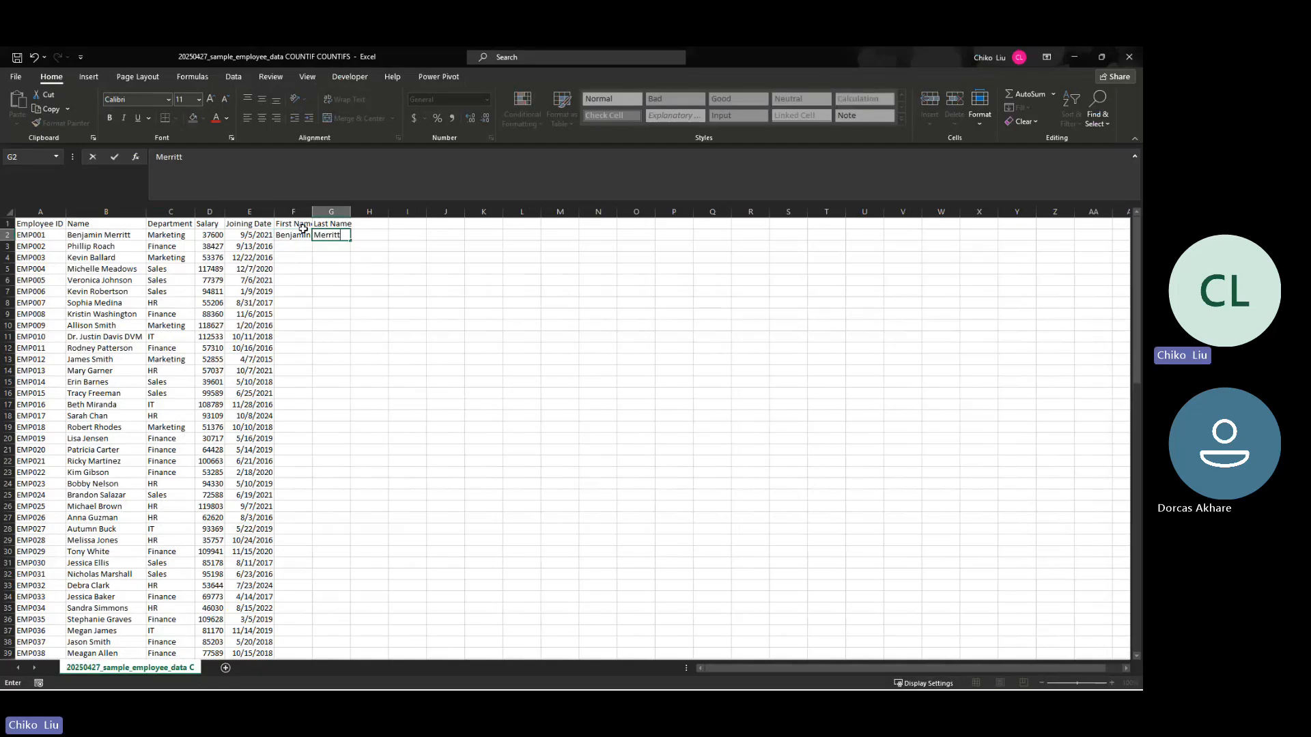
pyautogui.press('Return')
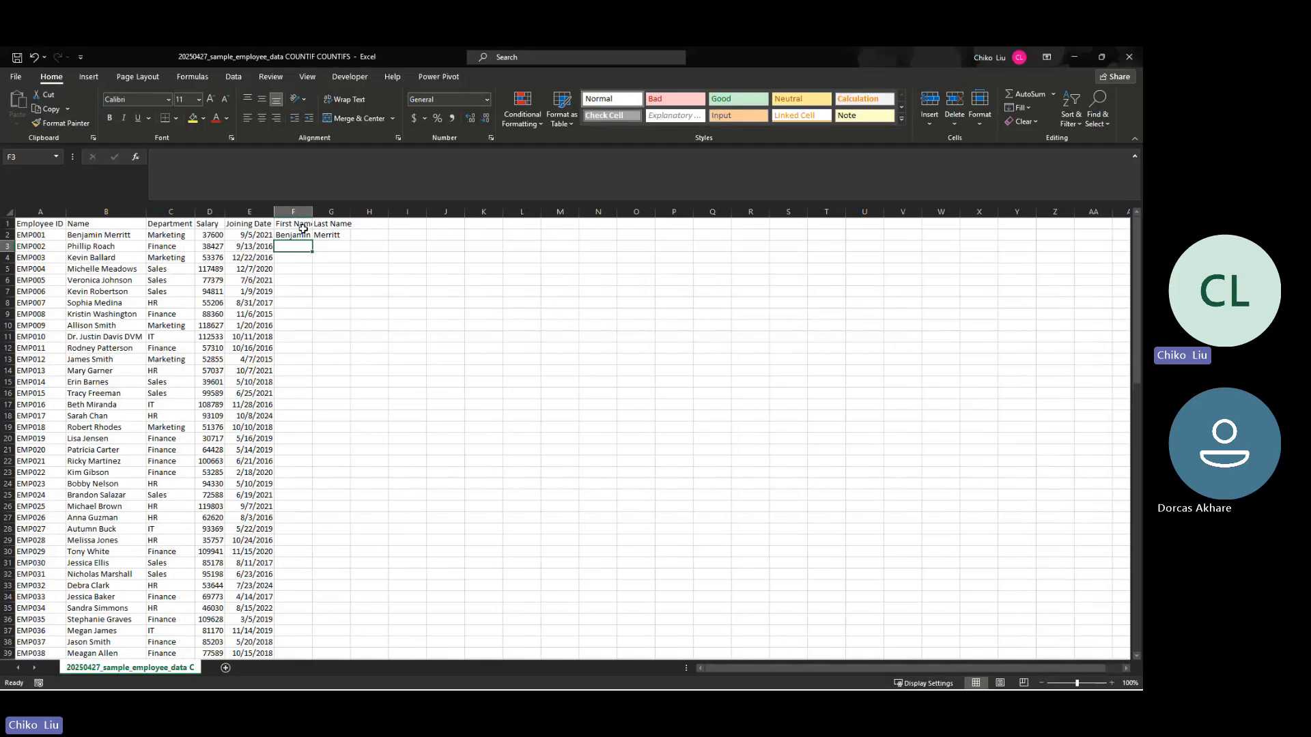
pyautogui.hotkey('ctrl', 'e')
pyautogui.press('Tab')
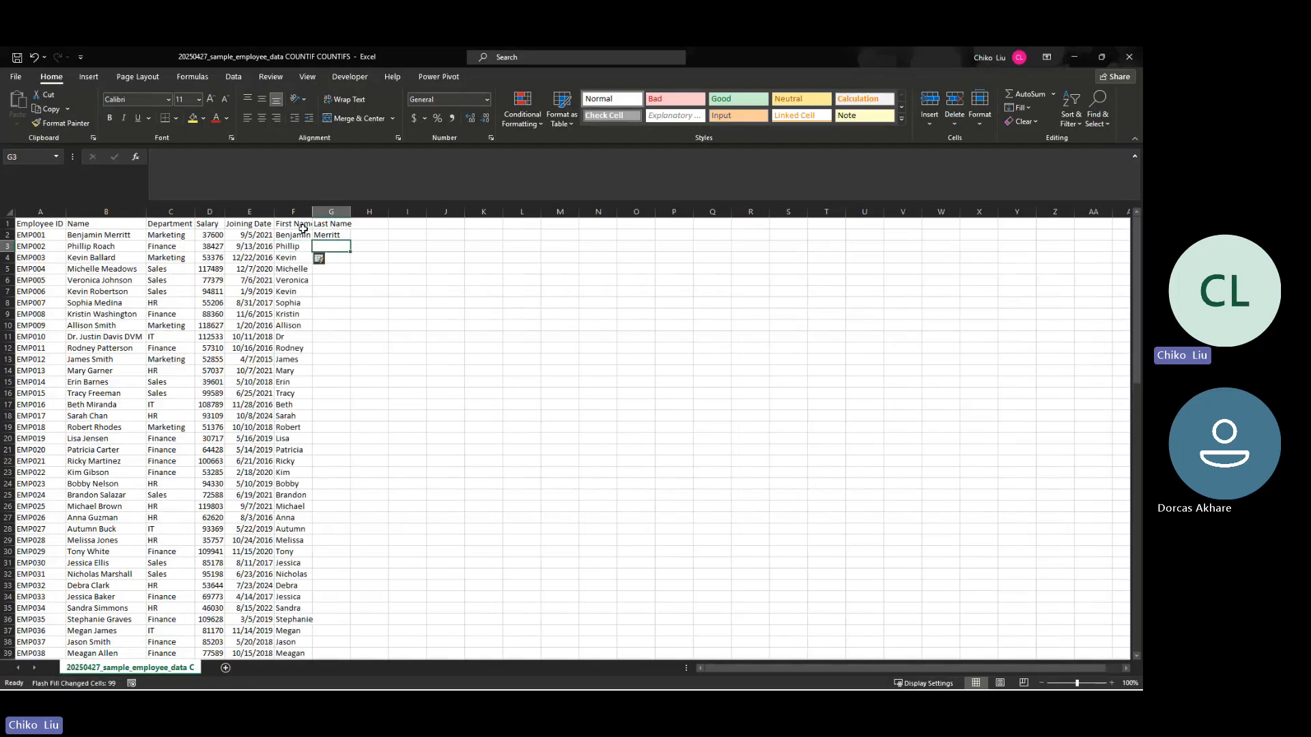
pyautogui.hotkey('ctrl', 'e')
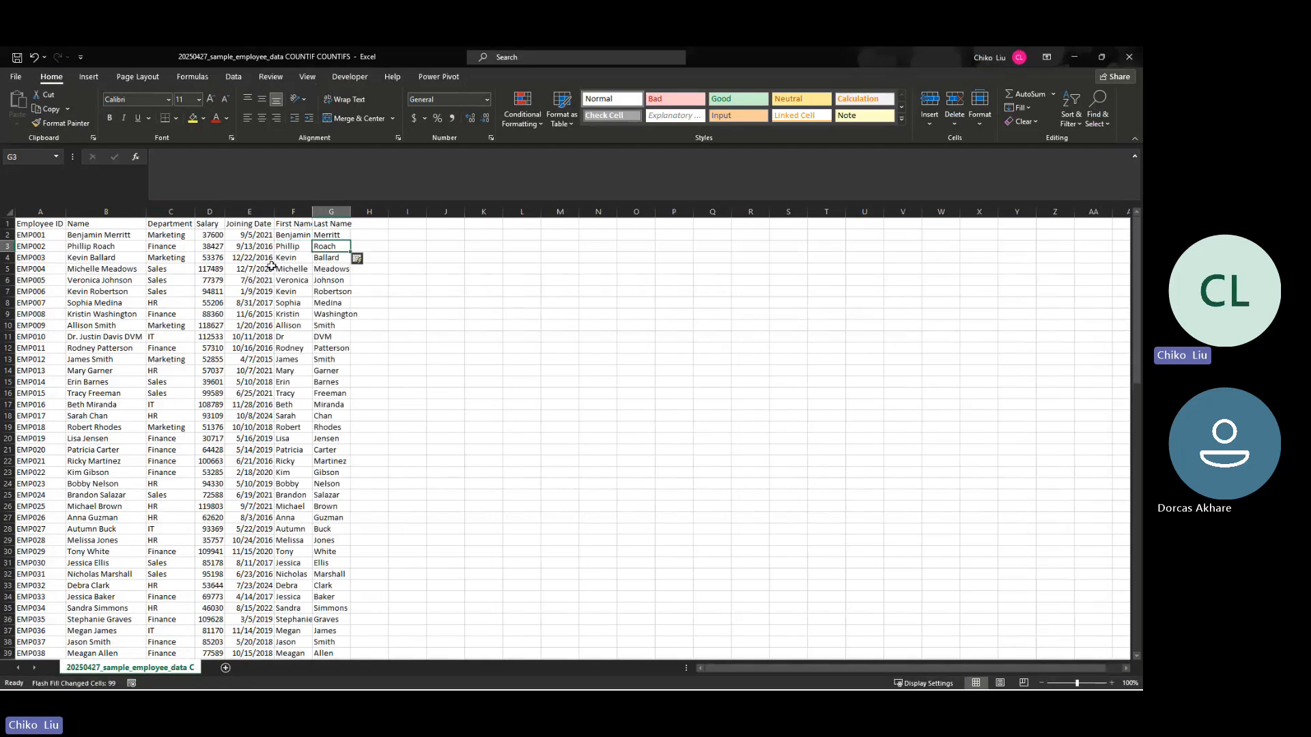
pyautogui.doubleClick(313, 210)
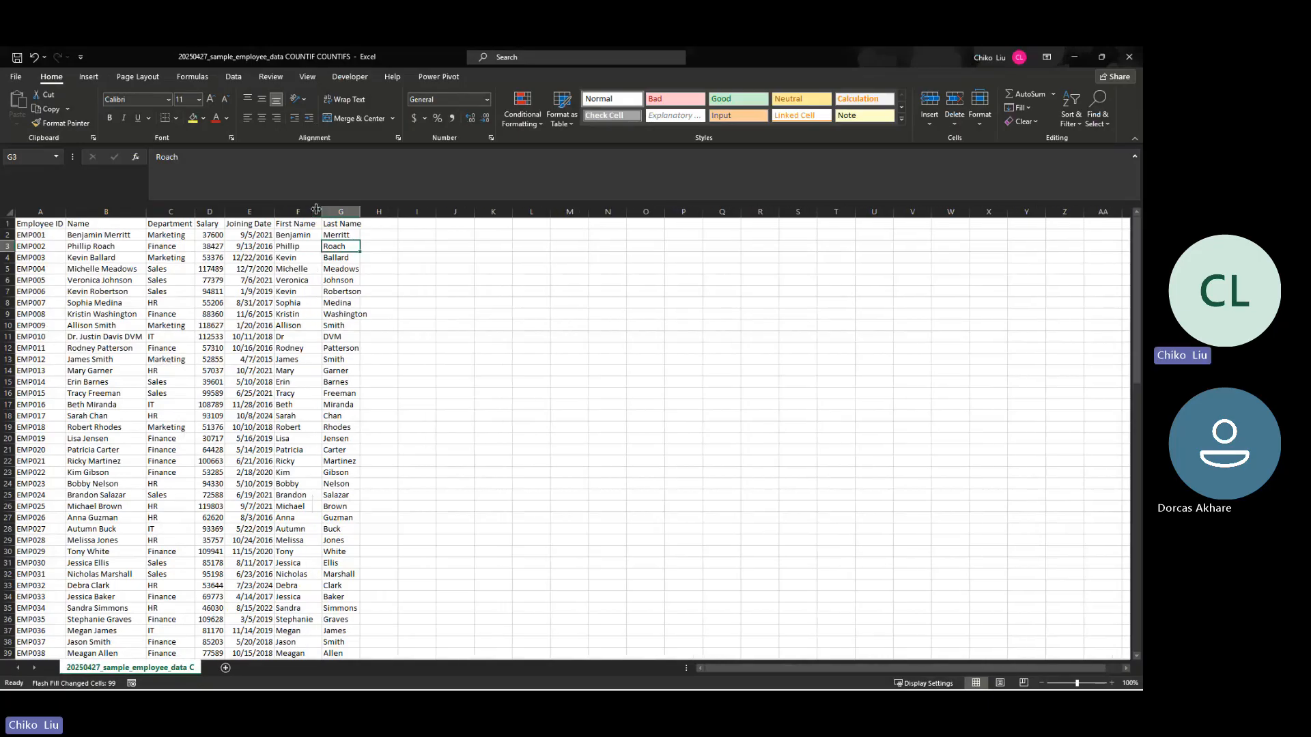
pyautogui.doubleClick(366, 210)
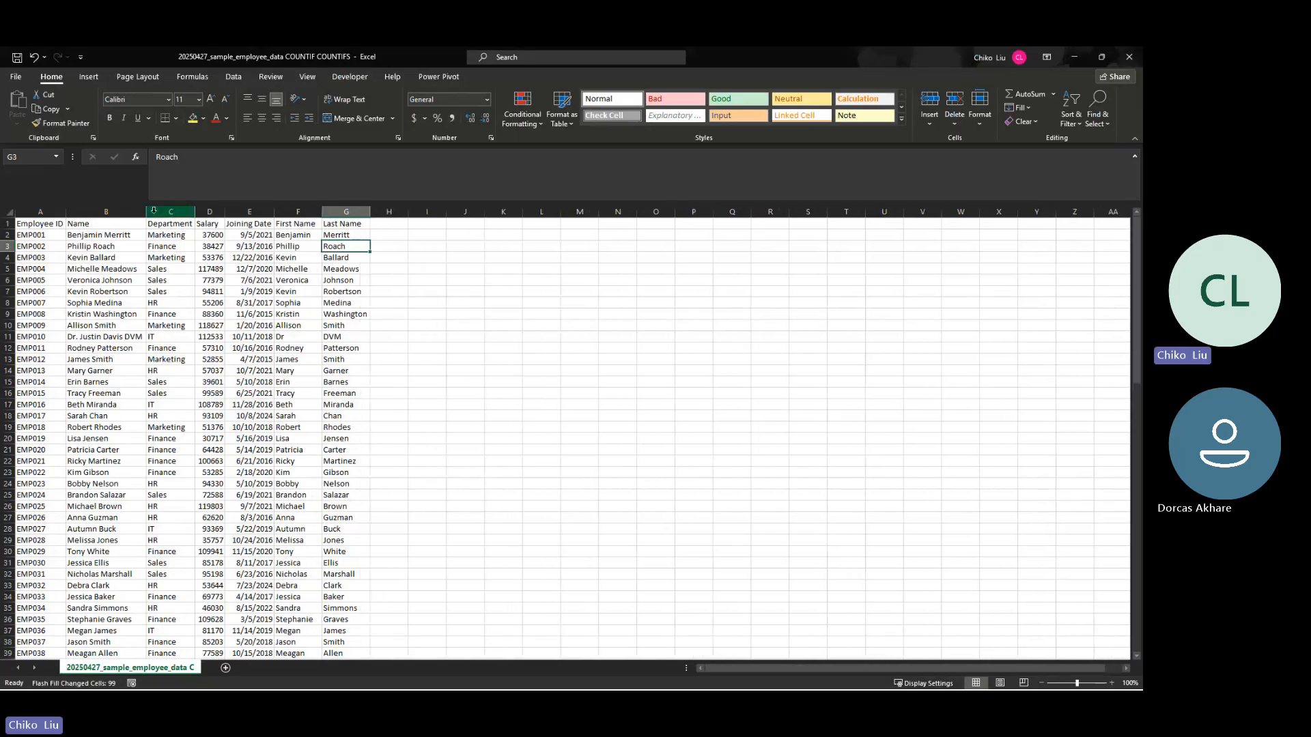
# Step: Insert a blank column between the Name and Department columns
pyautogui.click(153, 210)
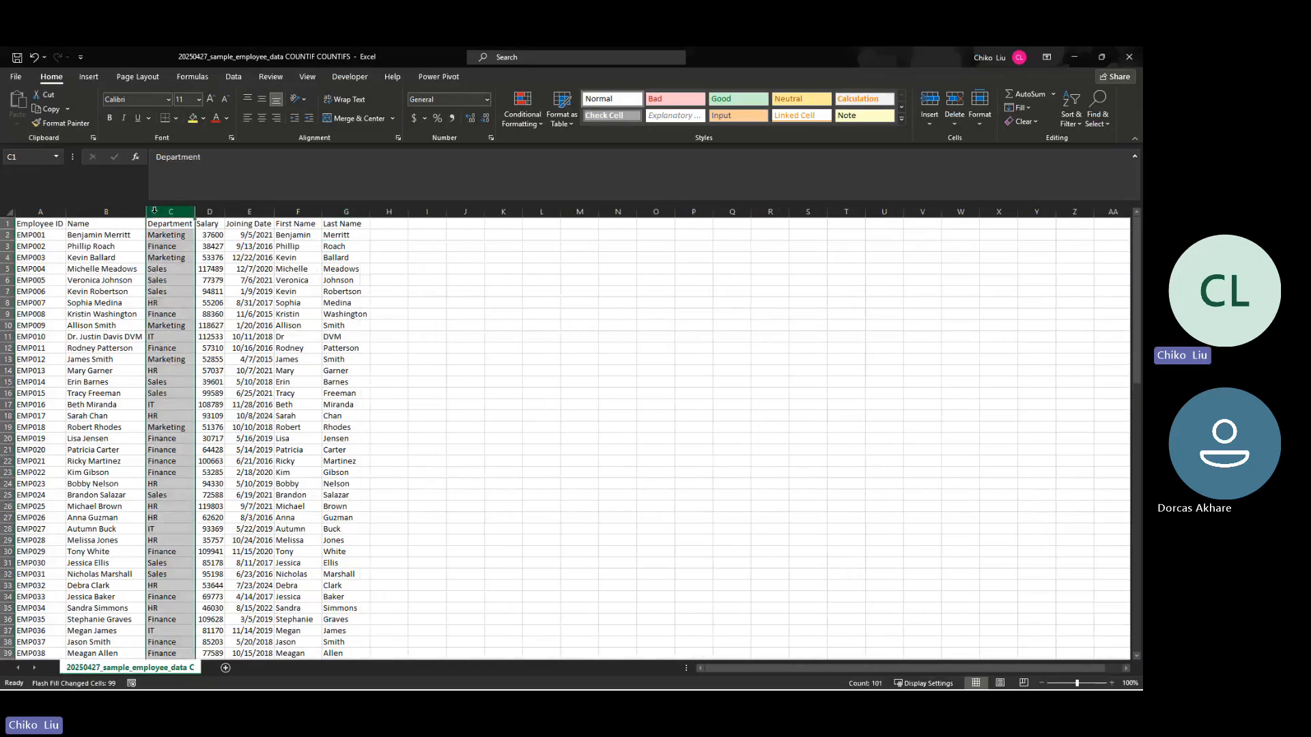
pyautogui.hotkey('ctrl', 'shift', '+')
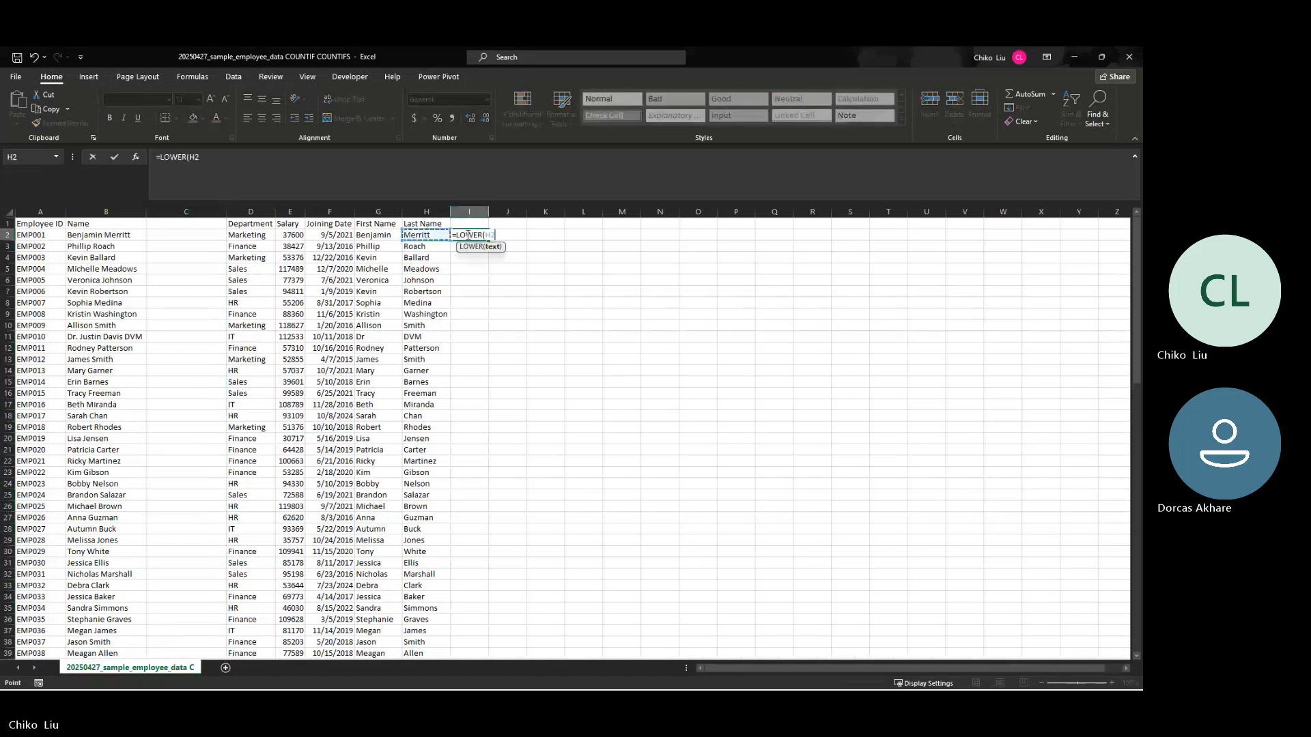
# Step: Enter =LOWER(G2) in I2, extend it to J2, and fill both formulas down for all employees
pyautogui.write('G2')
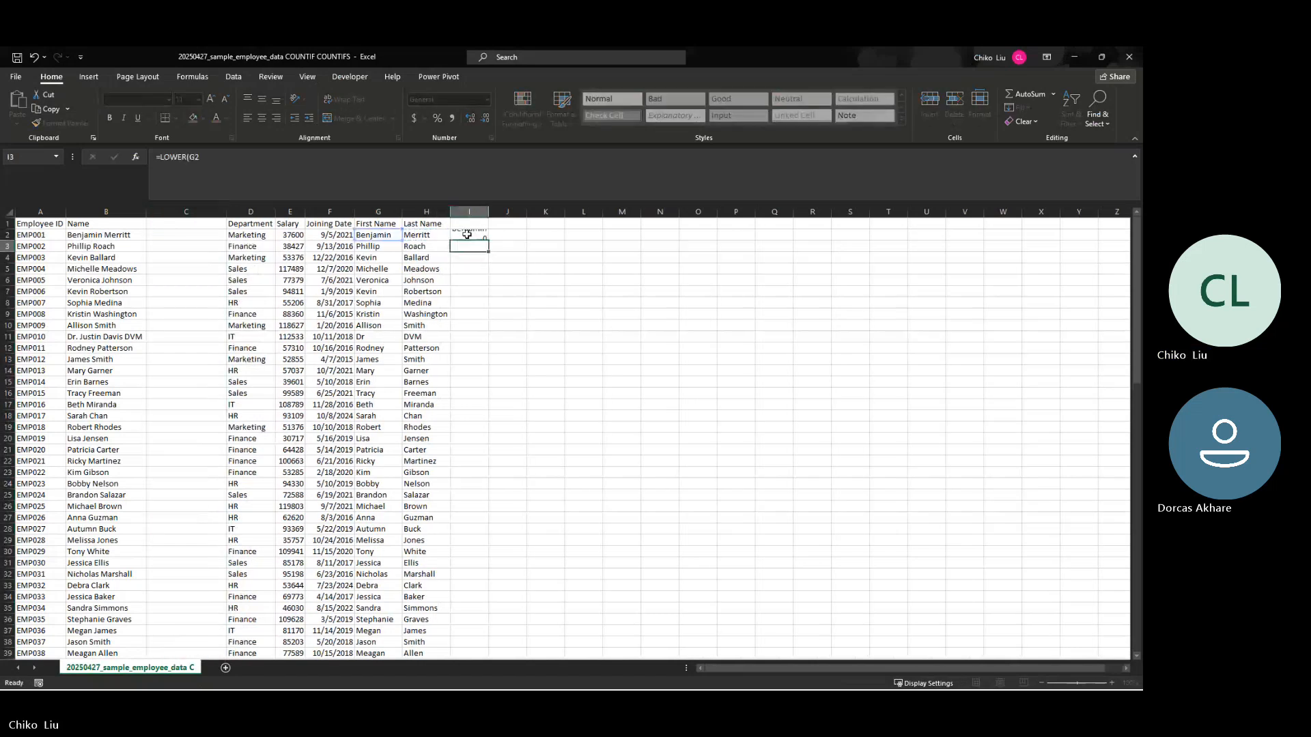
pyautogui.press('Up')
pyautogui.press('Left')
pyautogui.press('Left')
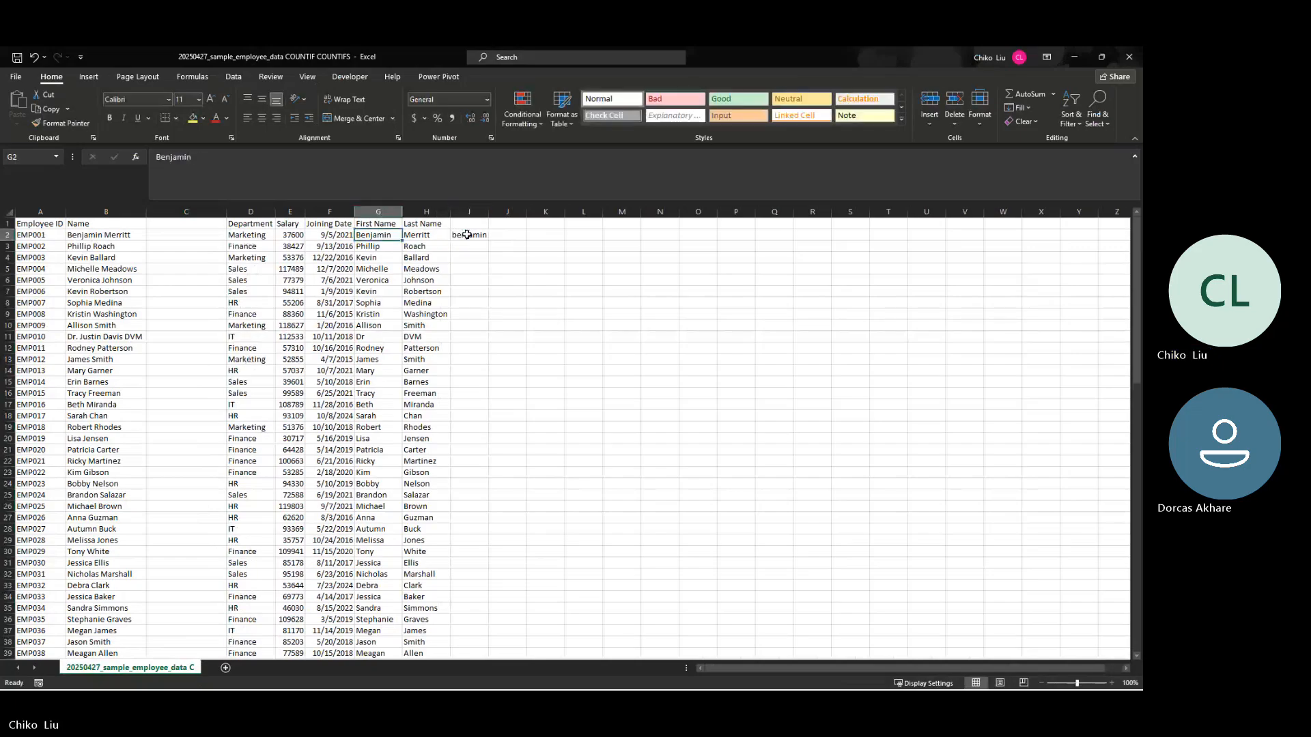
pyautogui.click(467, 235)
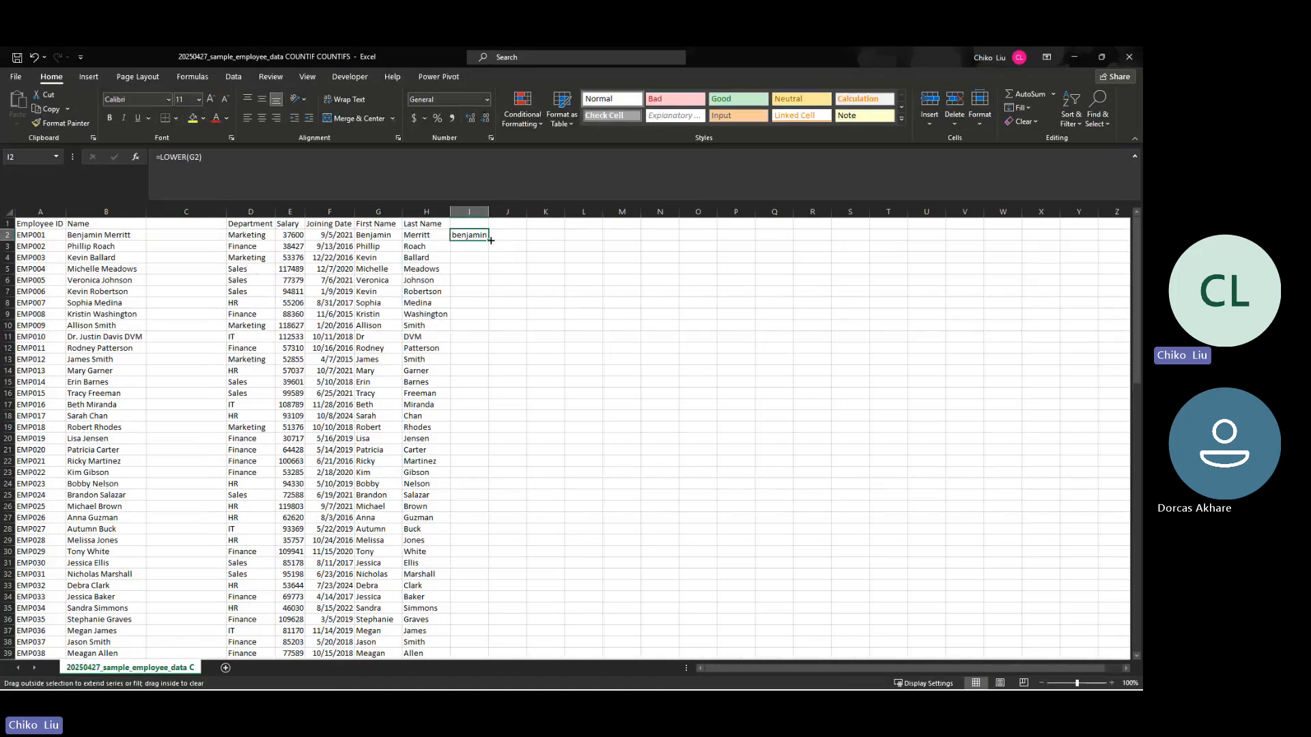
pyautogui.moveTo(491, 241); pyautogui.dragTo(529, 241)
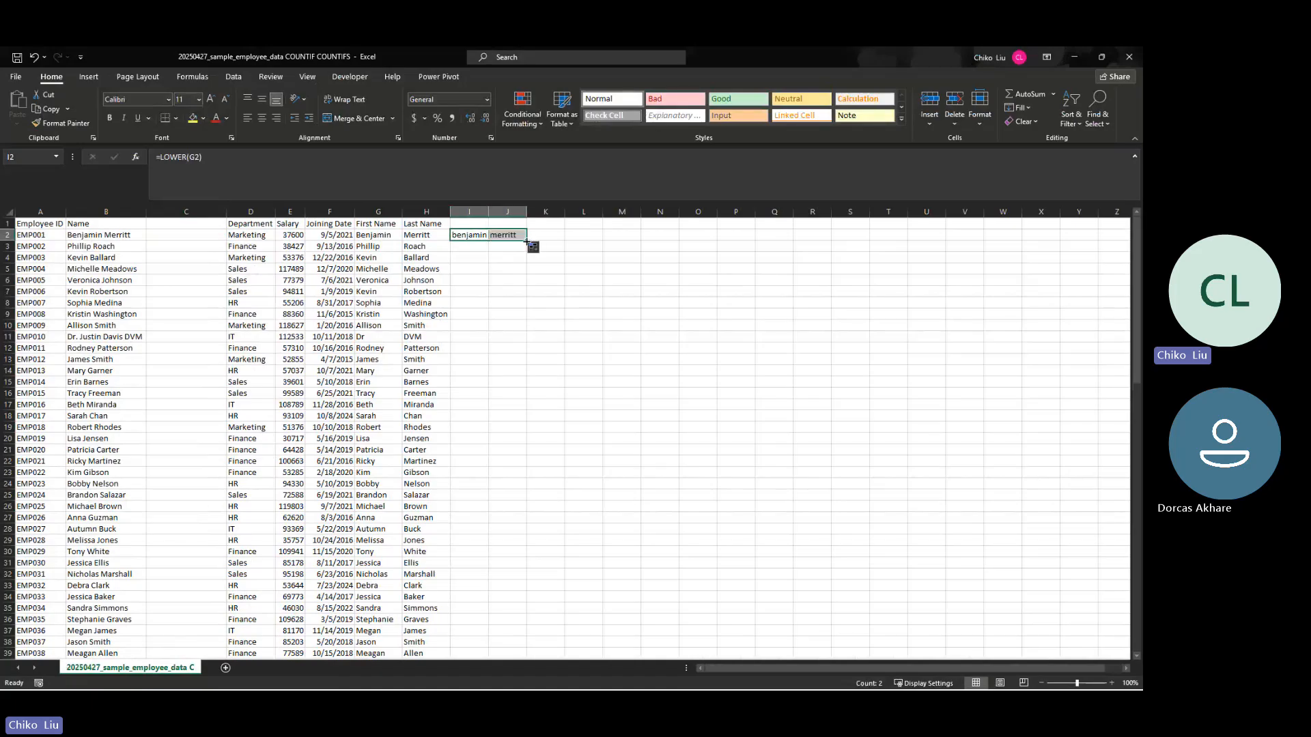
pyautogui.doubleClick(527, 240)
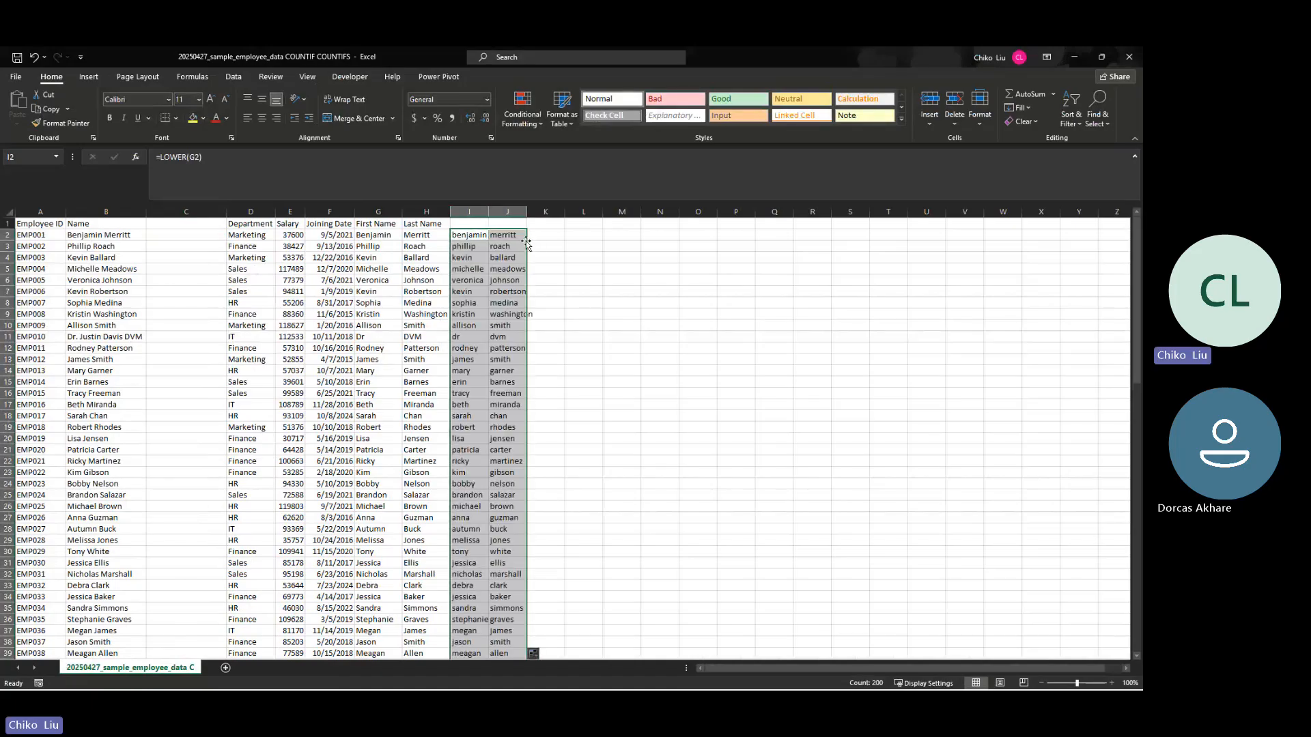
# Step: Copy the lowercase names in columns I and J and paste them as values into columns B and C starting at B2
pyautogui.hotkey('ctrl', 'c')
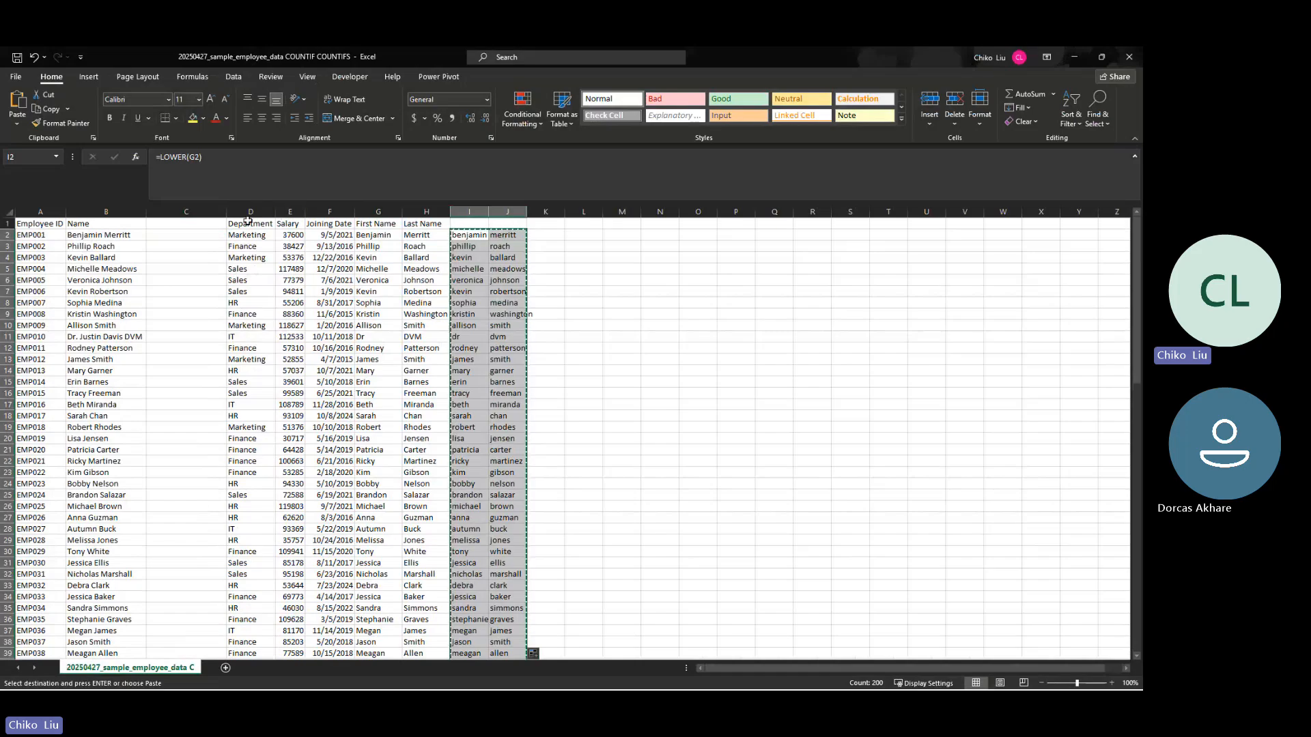
pyautogui.rightClick(134, 234)
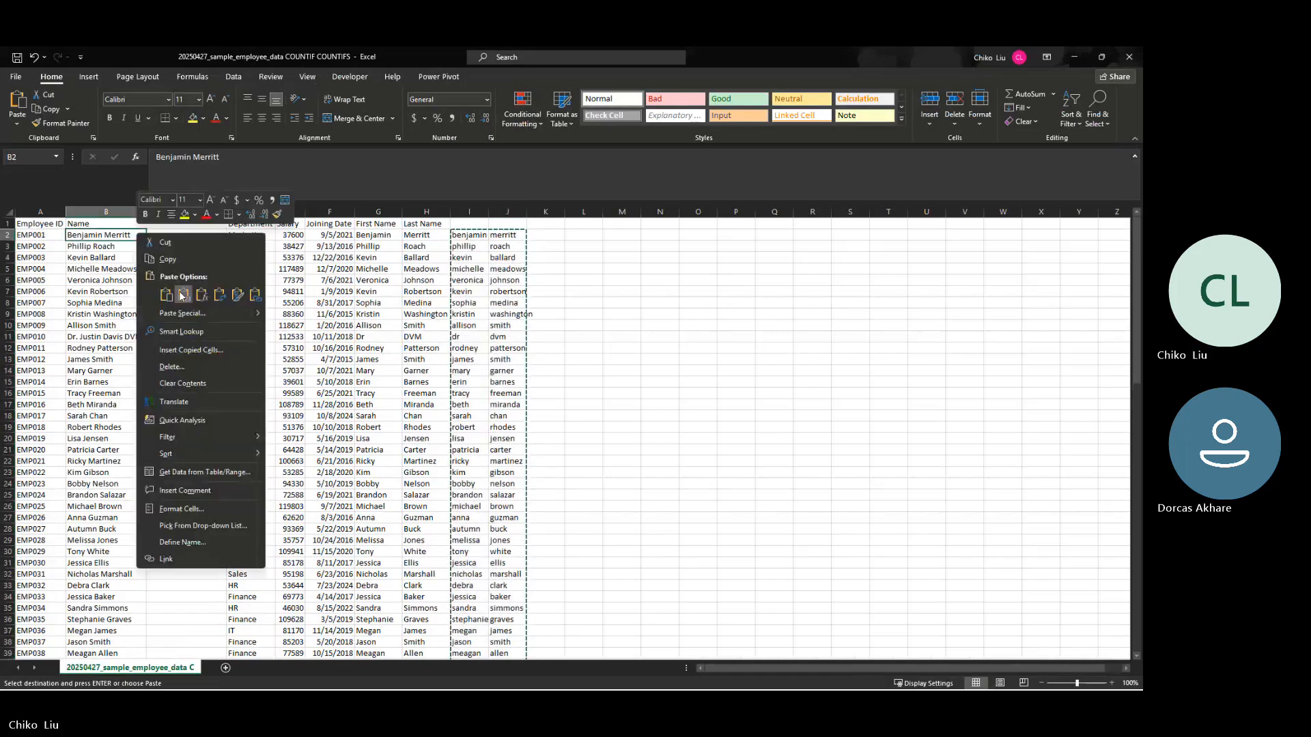
pyautogui.click(178, 291)
pyautogui.hotkey('ctrl', 'v')
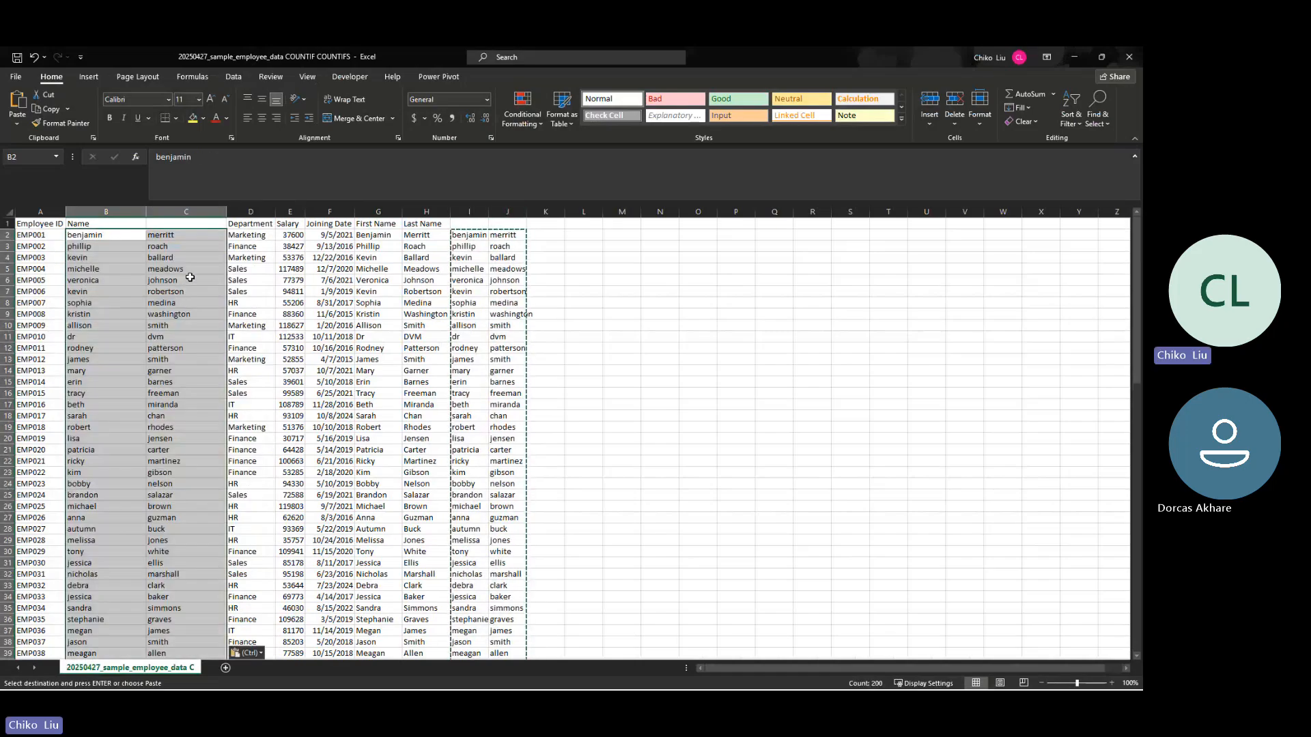
# Step: Copy the "First Name" and "Last Name" headers from G1:H1 into B1:C1 and clear the copy selection
pyautogui.moveTo(378, 224); pyautogui.dragTo(415, 219)
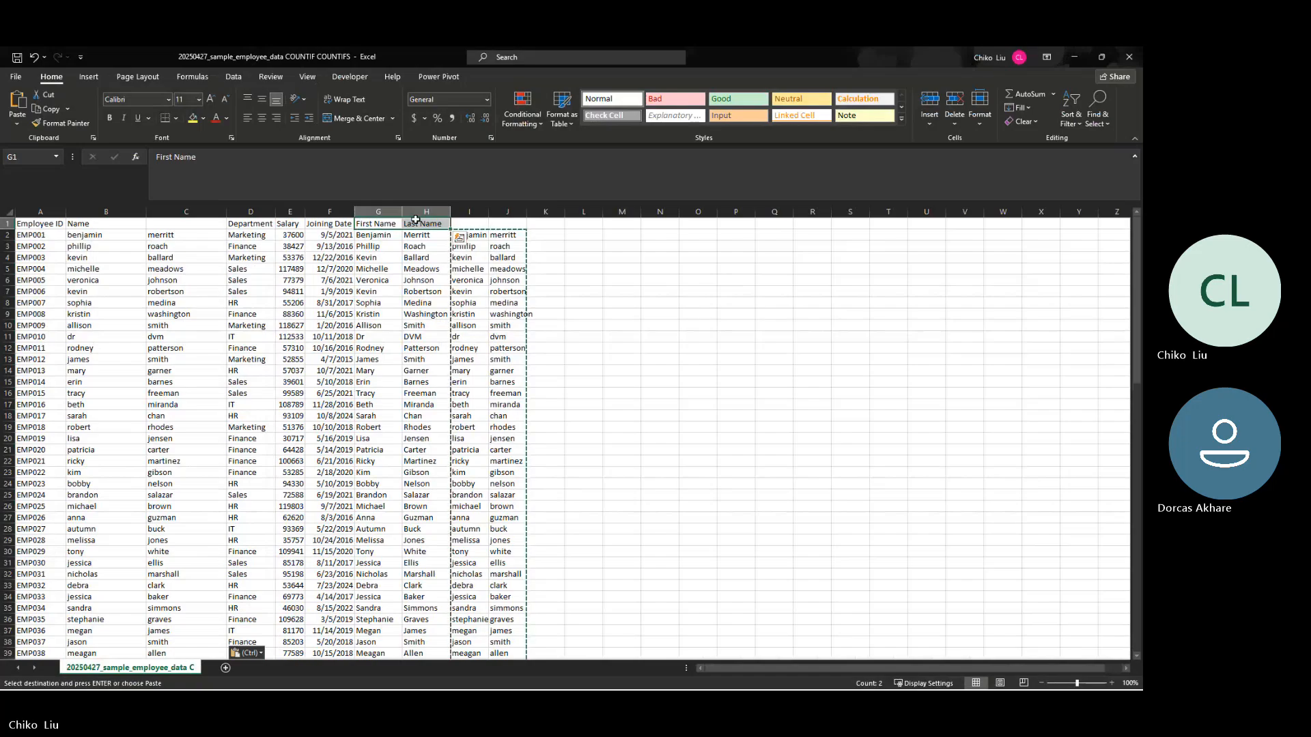
pyautogui.hotkey('ctrl', 'c')
pyautogui.click(133, 224)
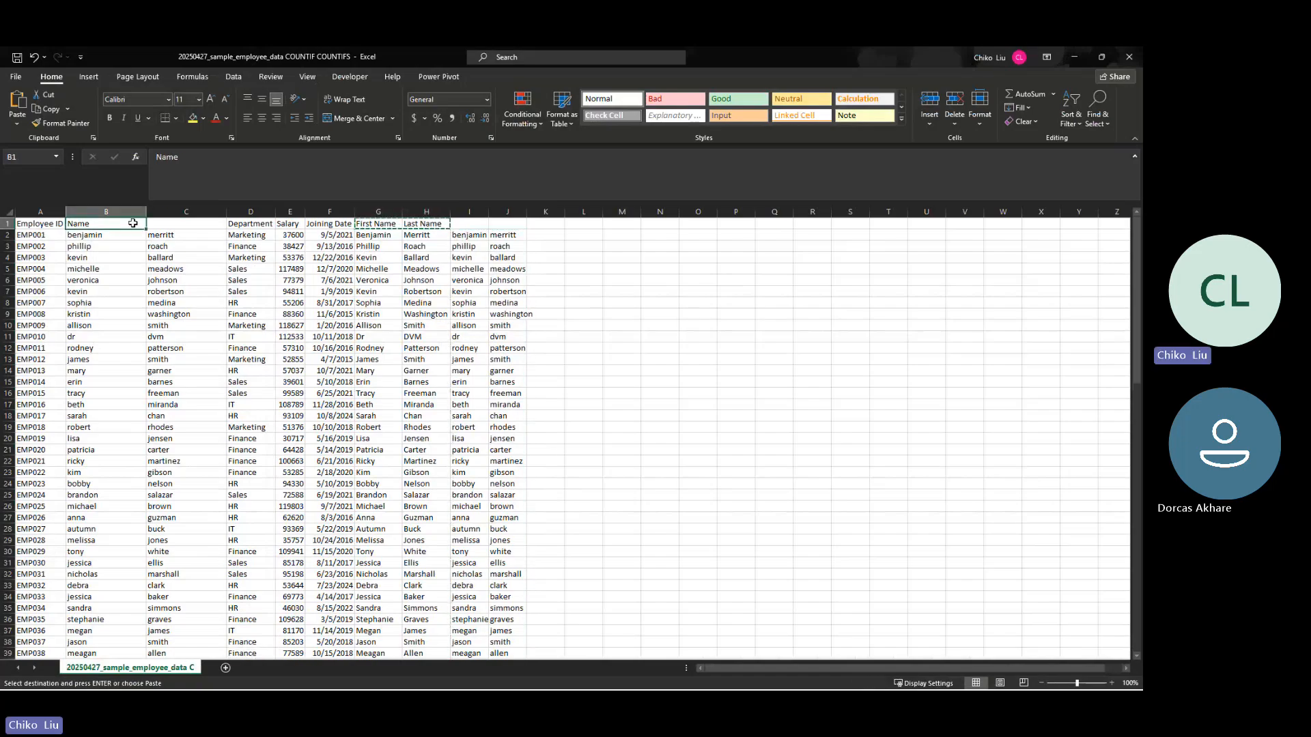
pyautogui.hotkey('ctrl', 'v')
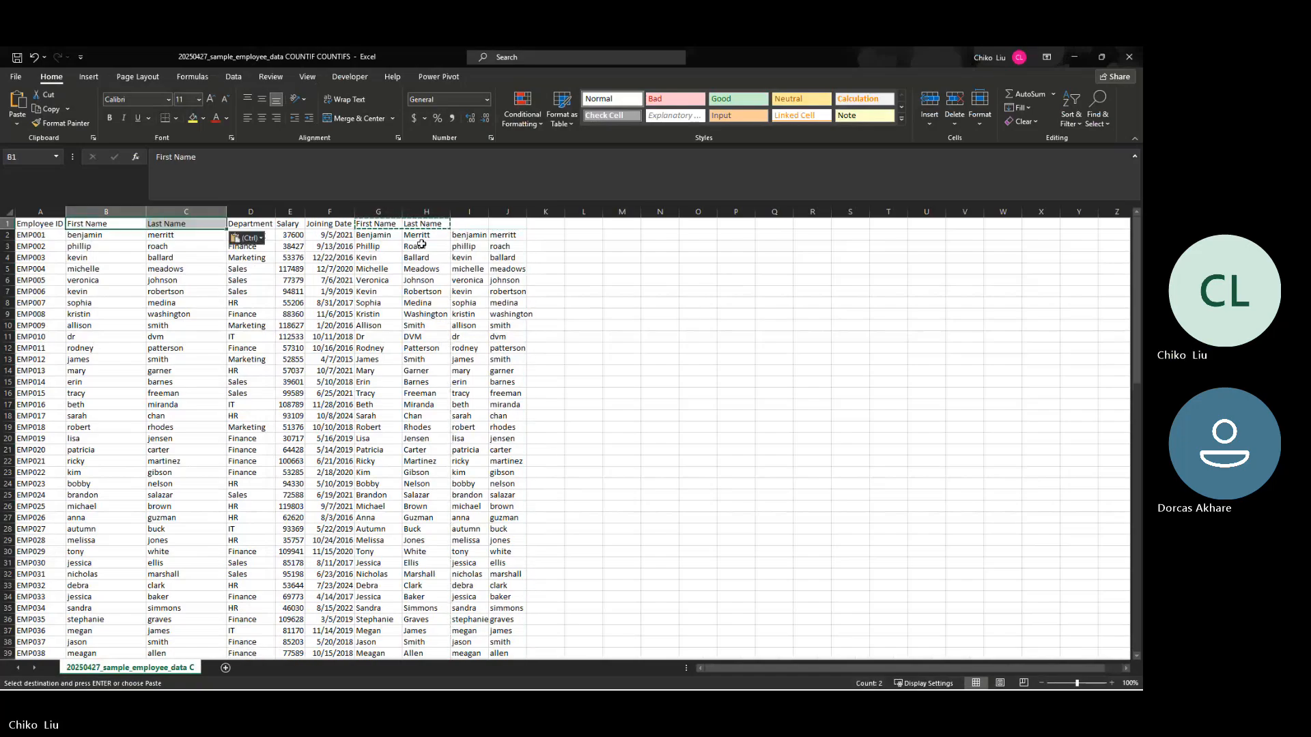
pyautogui.click(428, 235)
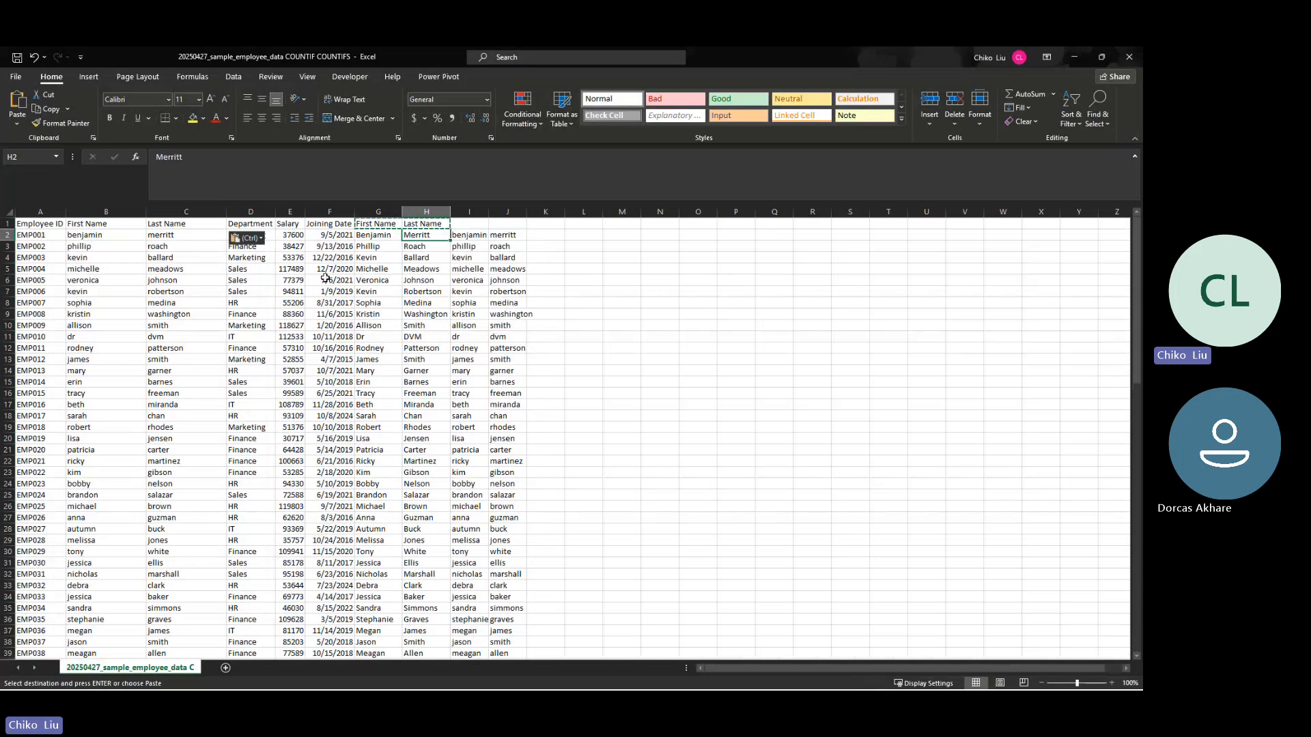
pyautogui.click(281, 257)
pyautogui.press('Escape')
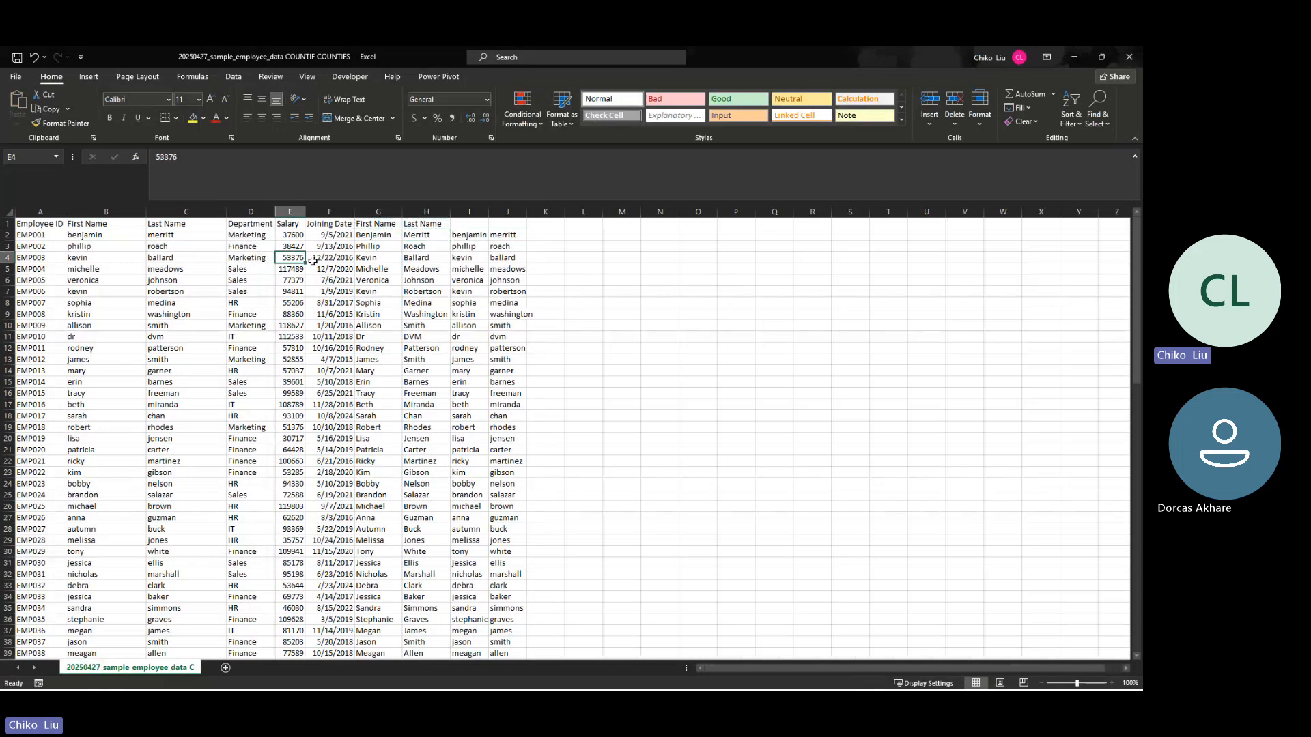
# Step: Enter "marketing" in H2 and try to Flash Fill lowercase department names down column H
pyautogui.click(417, 233)
pyautogui.write('ma')
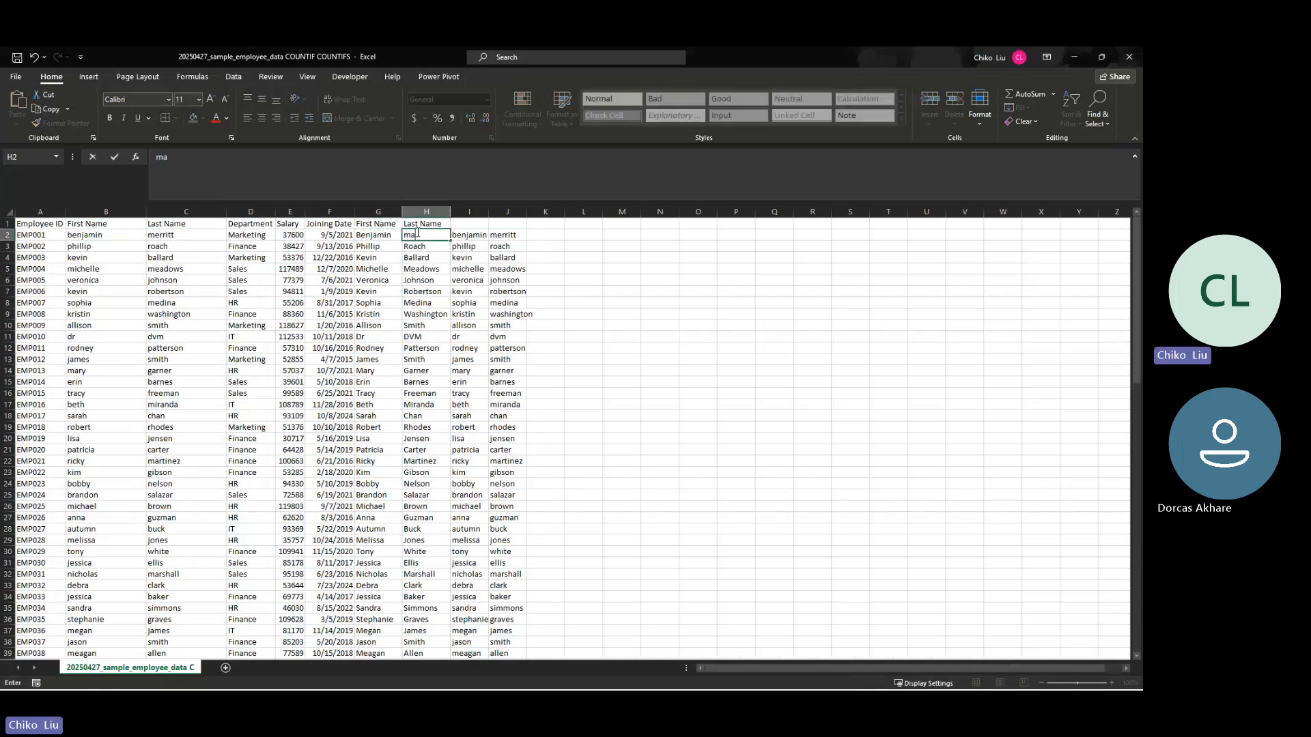
pyautogui.write('rketing')
pyautogui.press('Return')
pyautogui.click(417, 234)
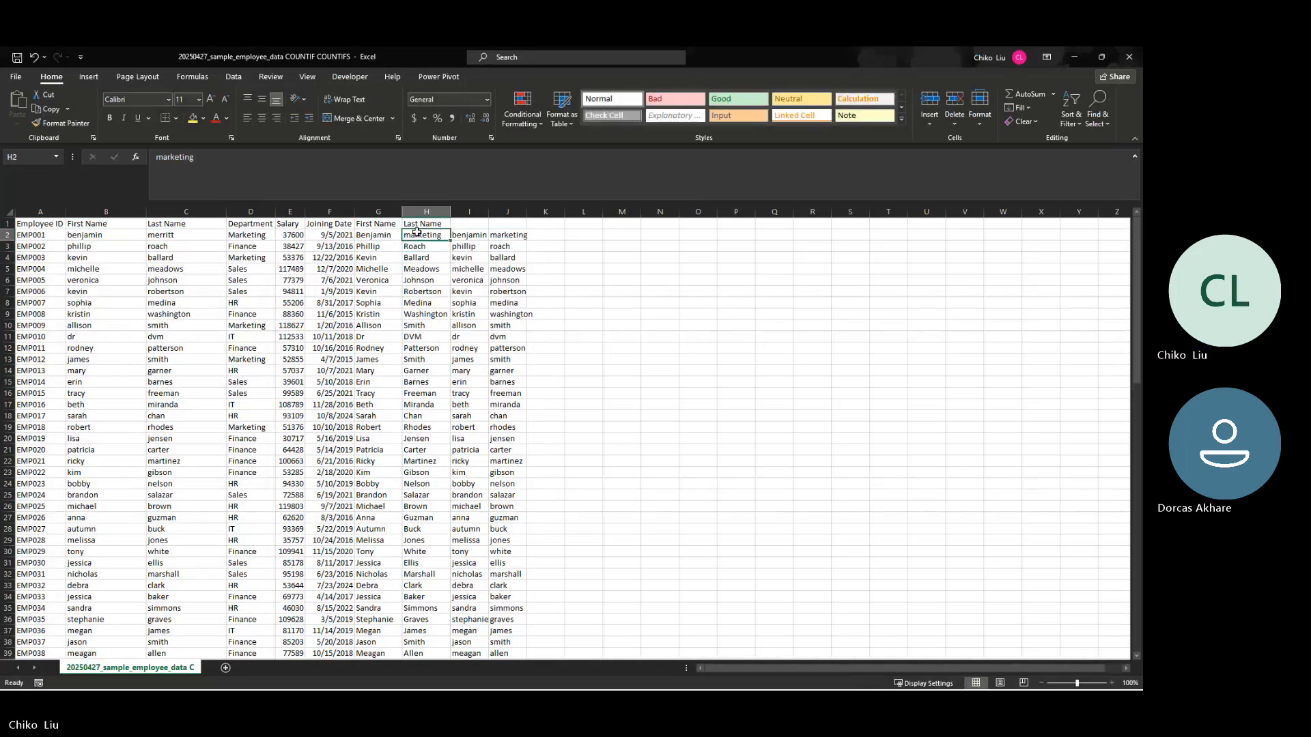
pyautogui.press('Return')
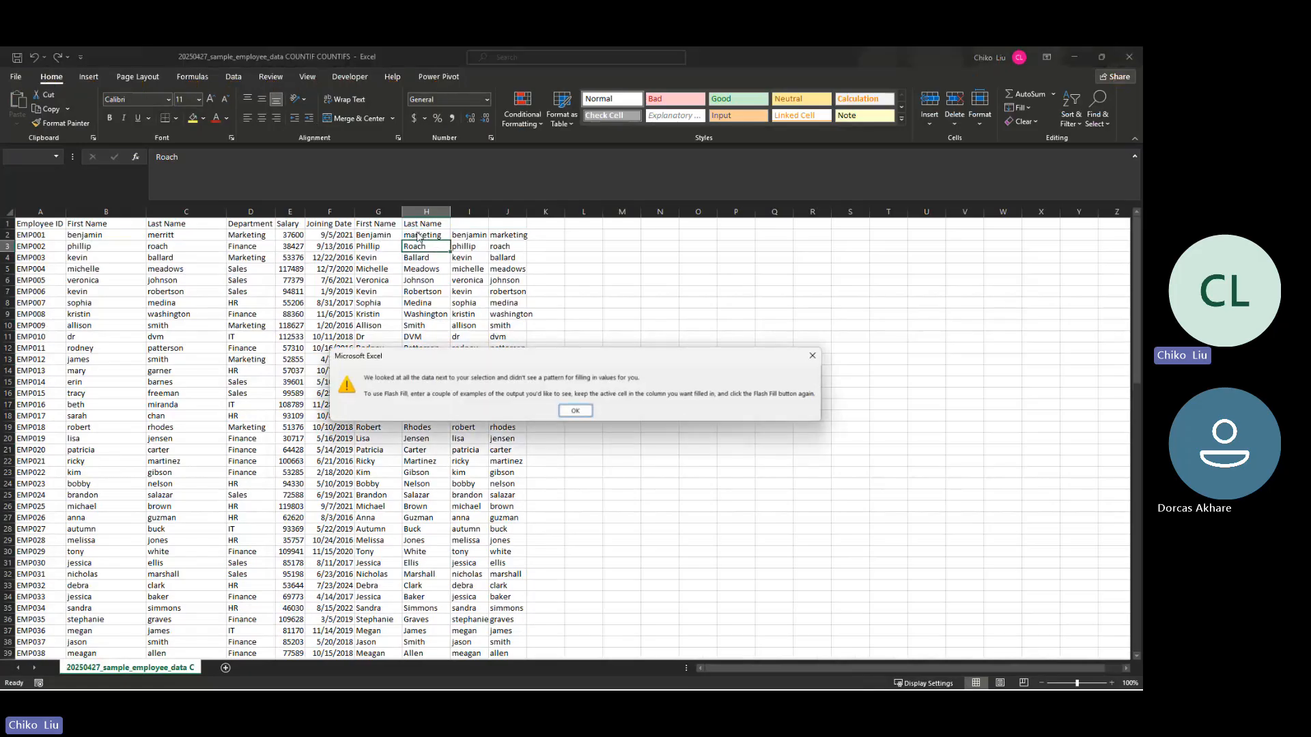
pyautogui.press('Return')
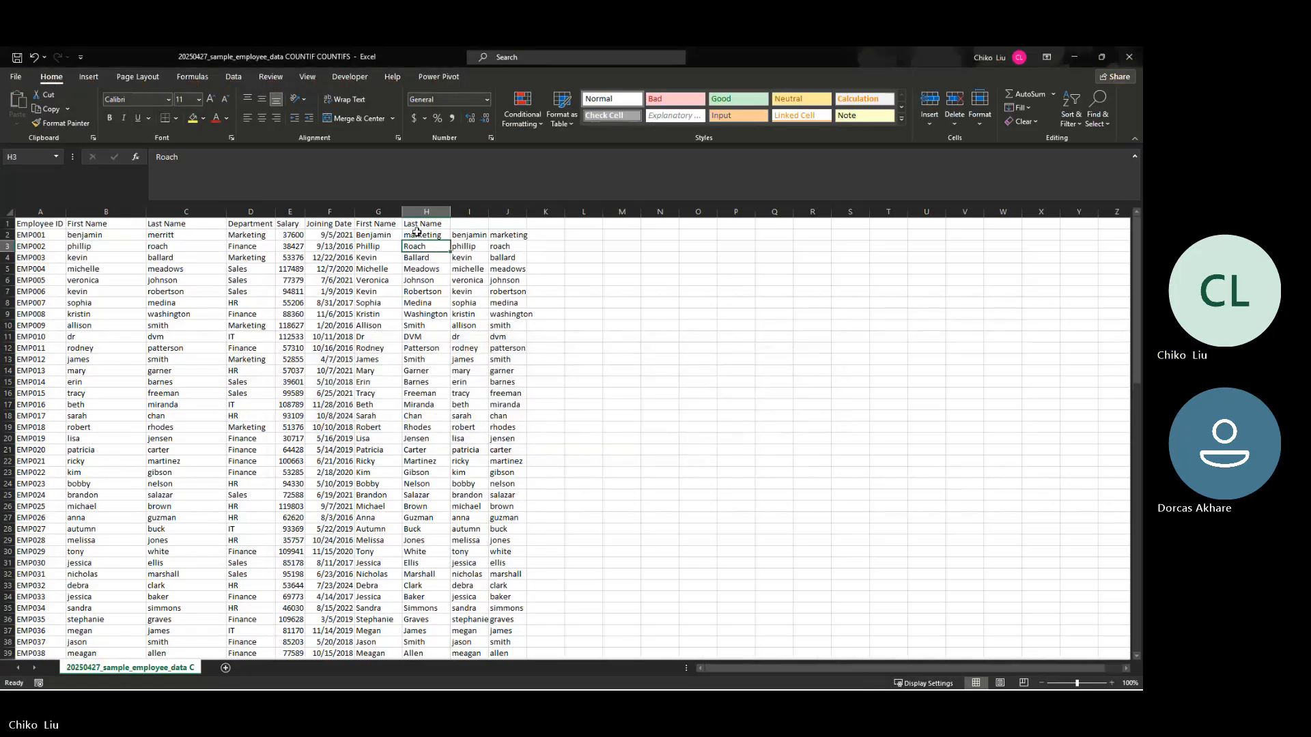
# Step: Enter "finance" in H3 as a second example and try Flash Fill again from H4
pyautogui.write('Fi')
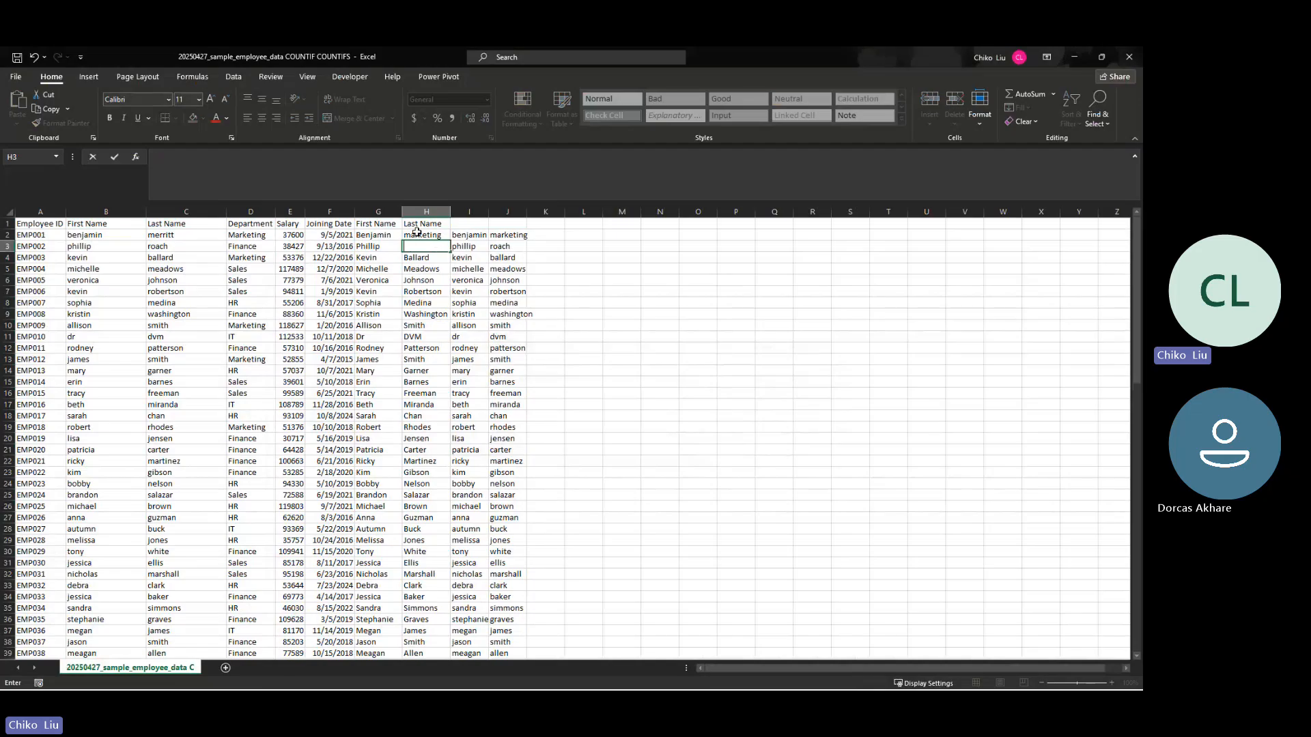
pyautogui.write('finance')
pyautogui.press('Return')
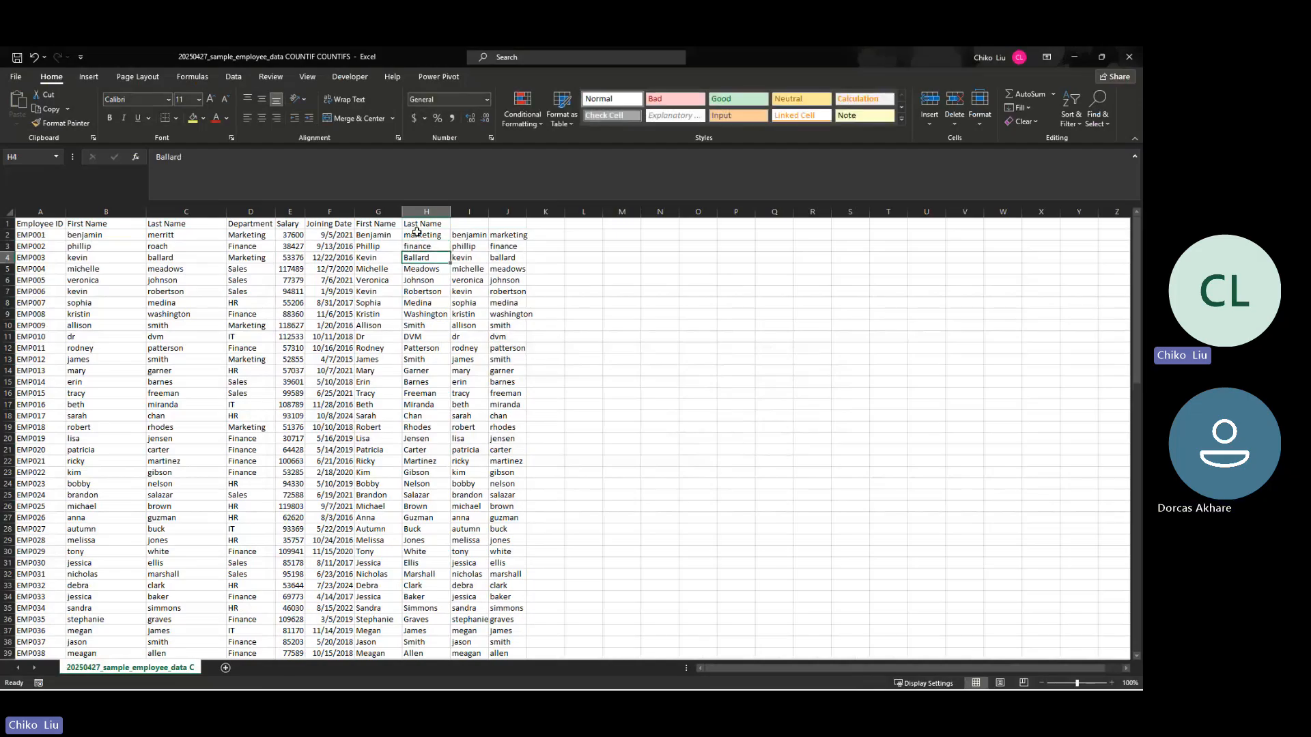
pyautogui.hotkey('ctrl', 'e')
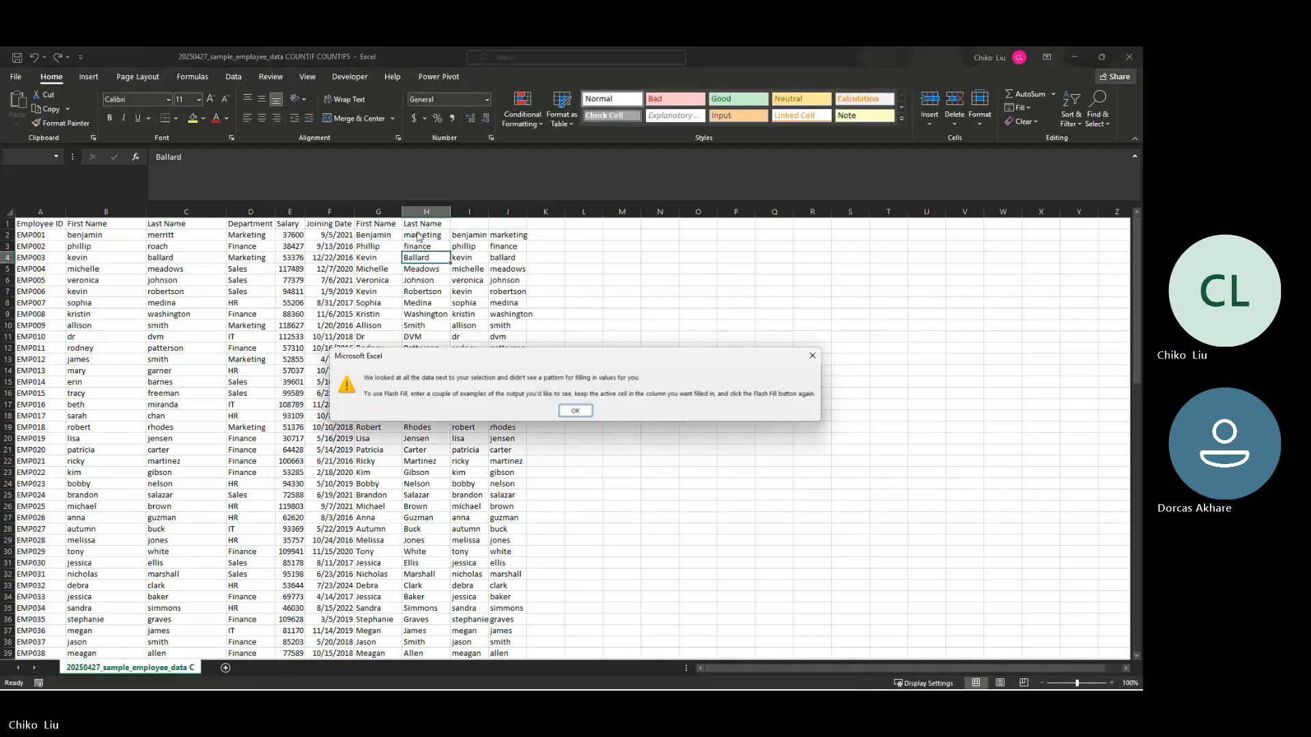
pyautogui.press('Return')
# Step: Clear column H from H4 to the last employee row and try Flash Fill on the emptied cells
pyautogui.hotkey('ctrl', 'shift', 'Down')
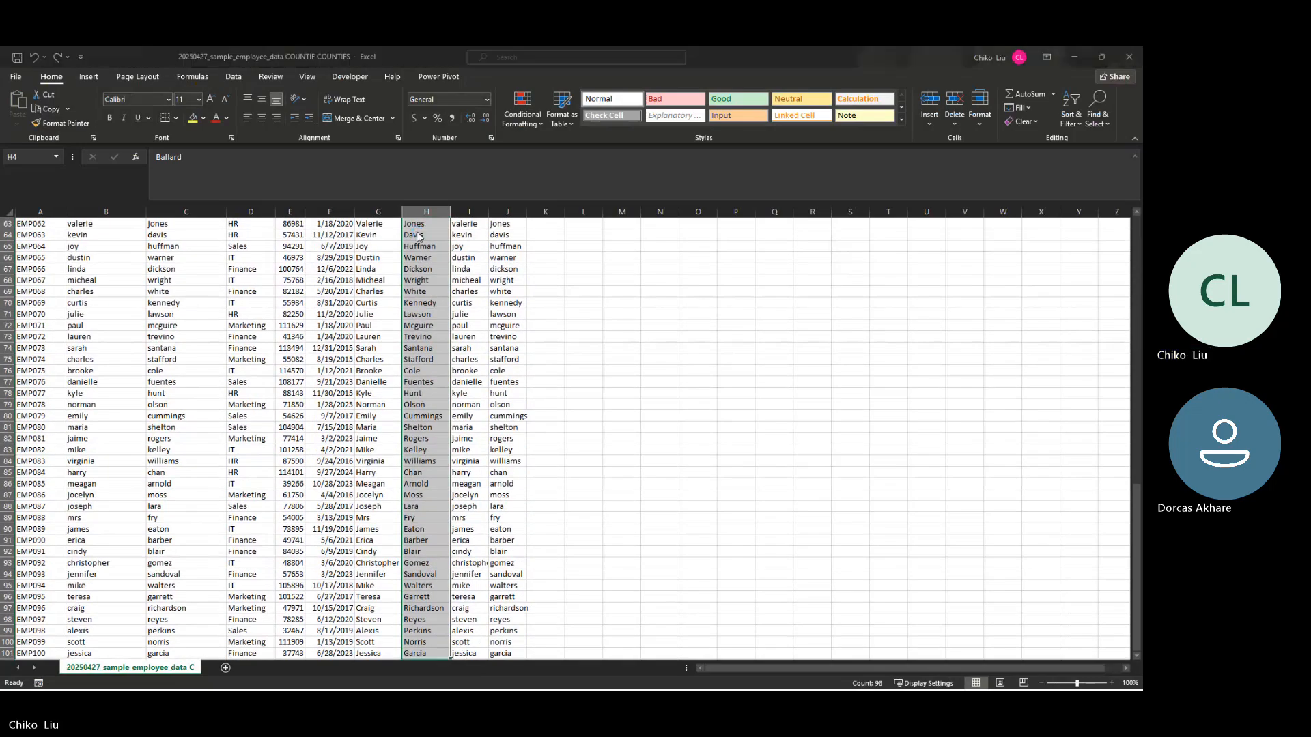
pyautogui.press('F12')
pyautogui.press('Escape')
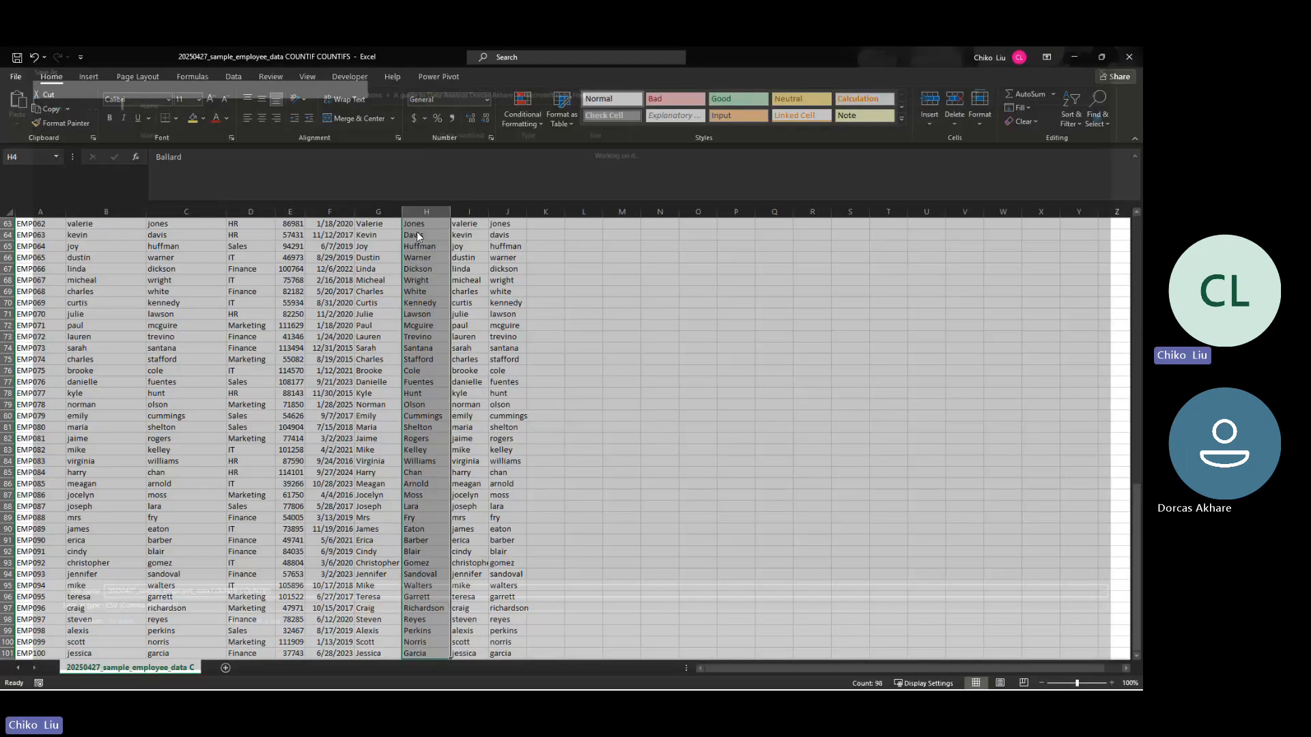
pyautogui.press('Delete')
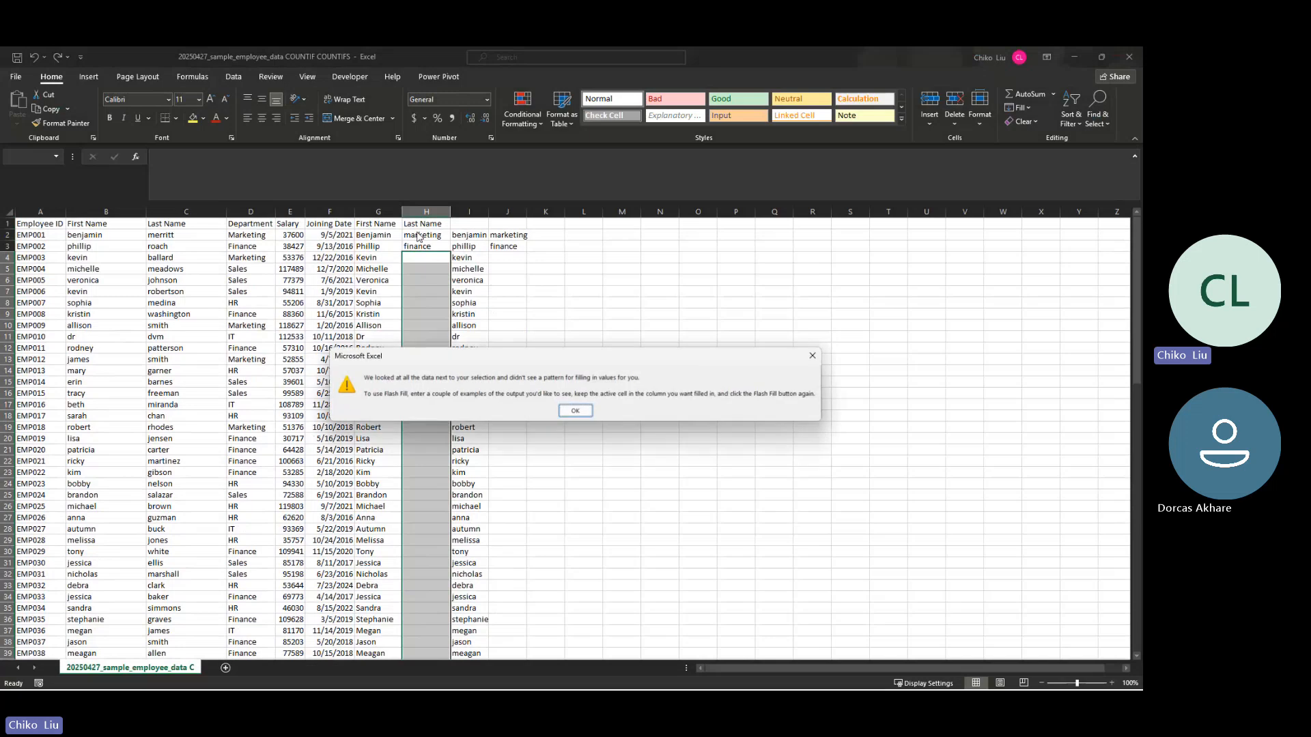
pyautogui.press('Return')
pyautogui.press('Up')
pyautogui.press('Down')
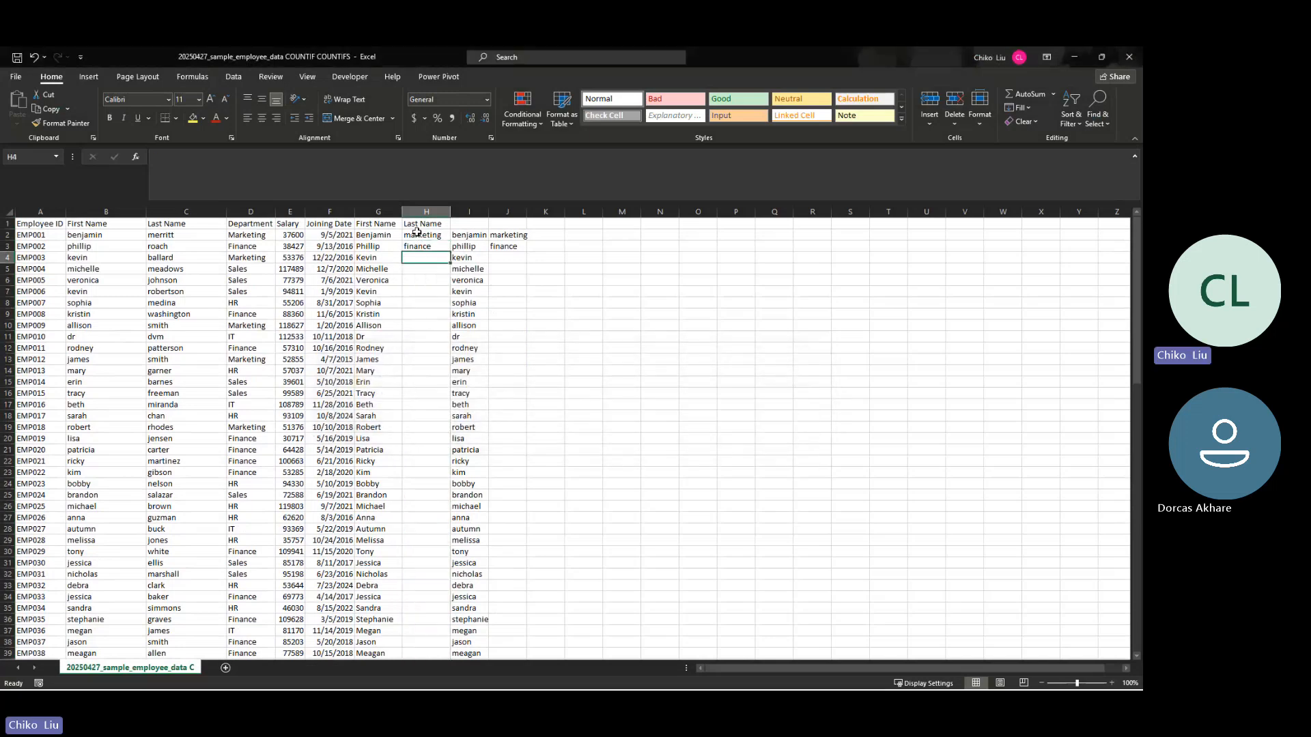
# Step: Clear the example entries in H2 and H3
pyautogui.press('Up')
pyautogui.press('Up')
pyautogui.hotkey('shift', 'Down')
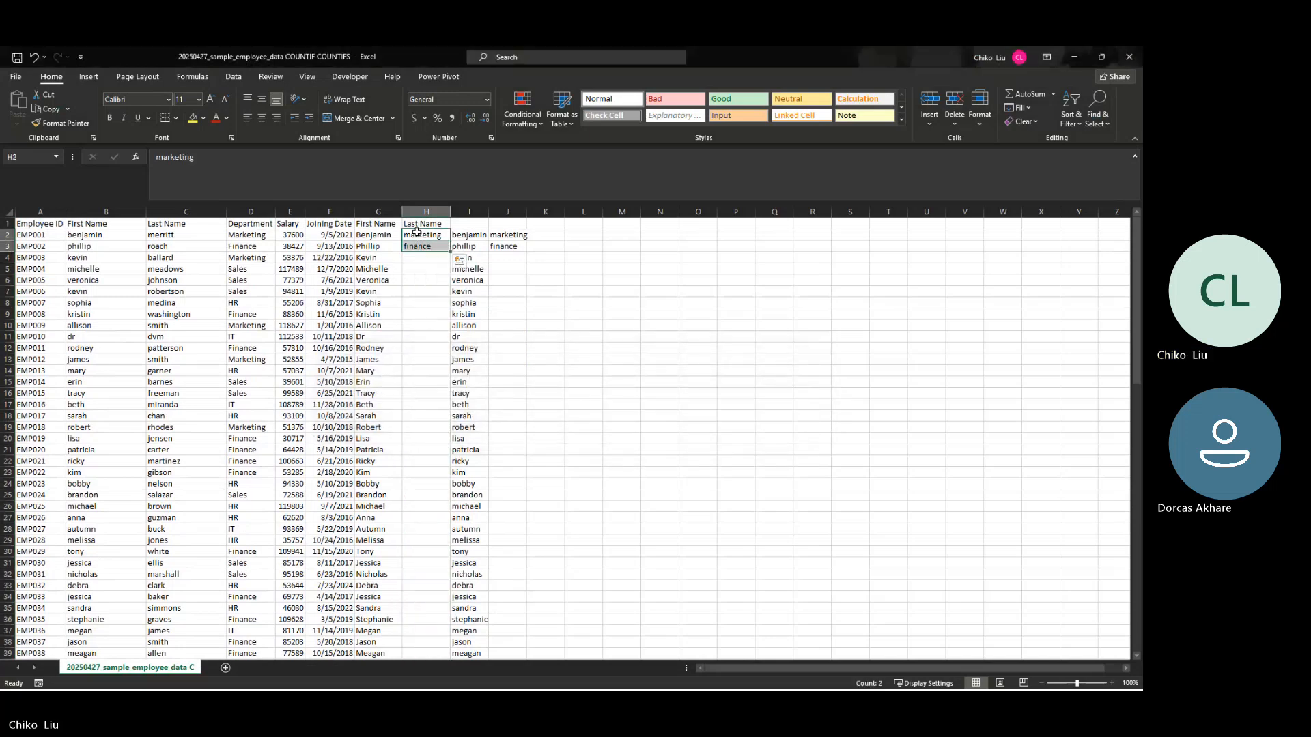
pyautogui.press('Delete')
pyautogui.click(417, 232)
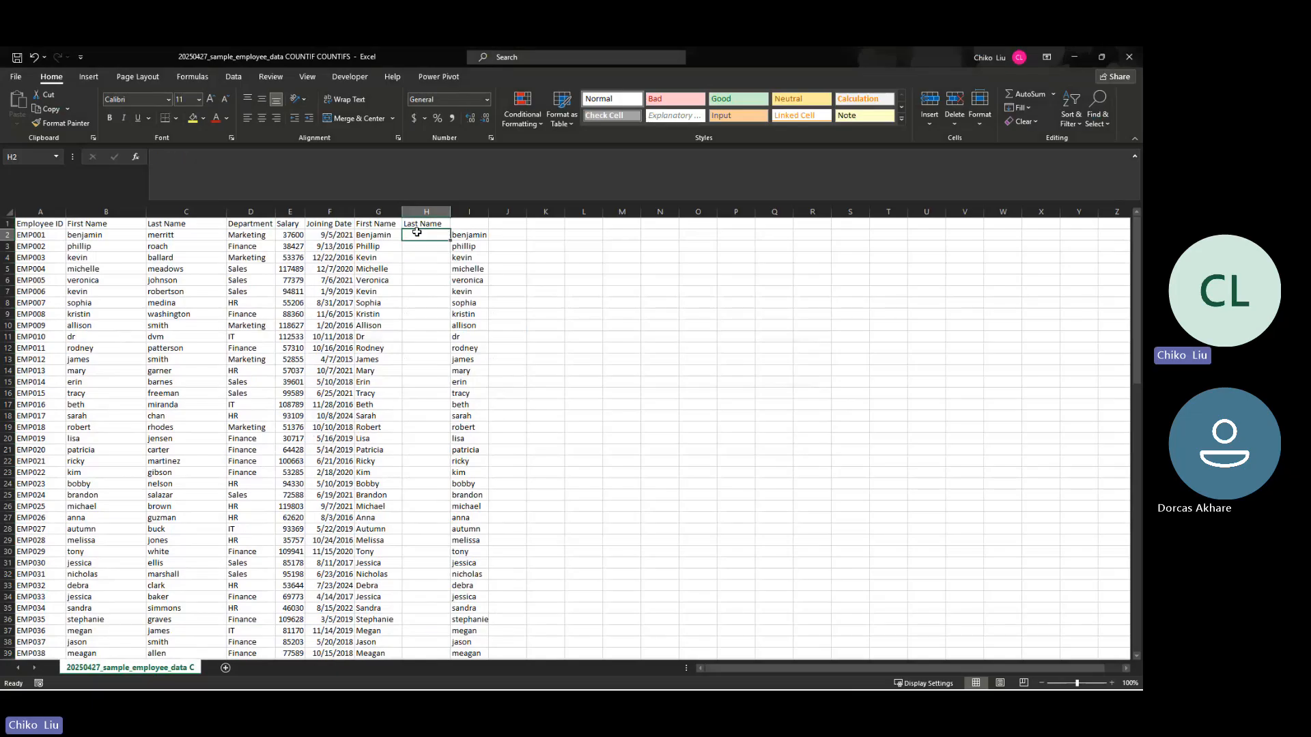
# Step: Enter "marketing" in H2 and Flash Fill the lowercase department names down column H
pyautogui.write('marketing')
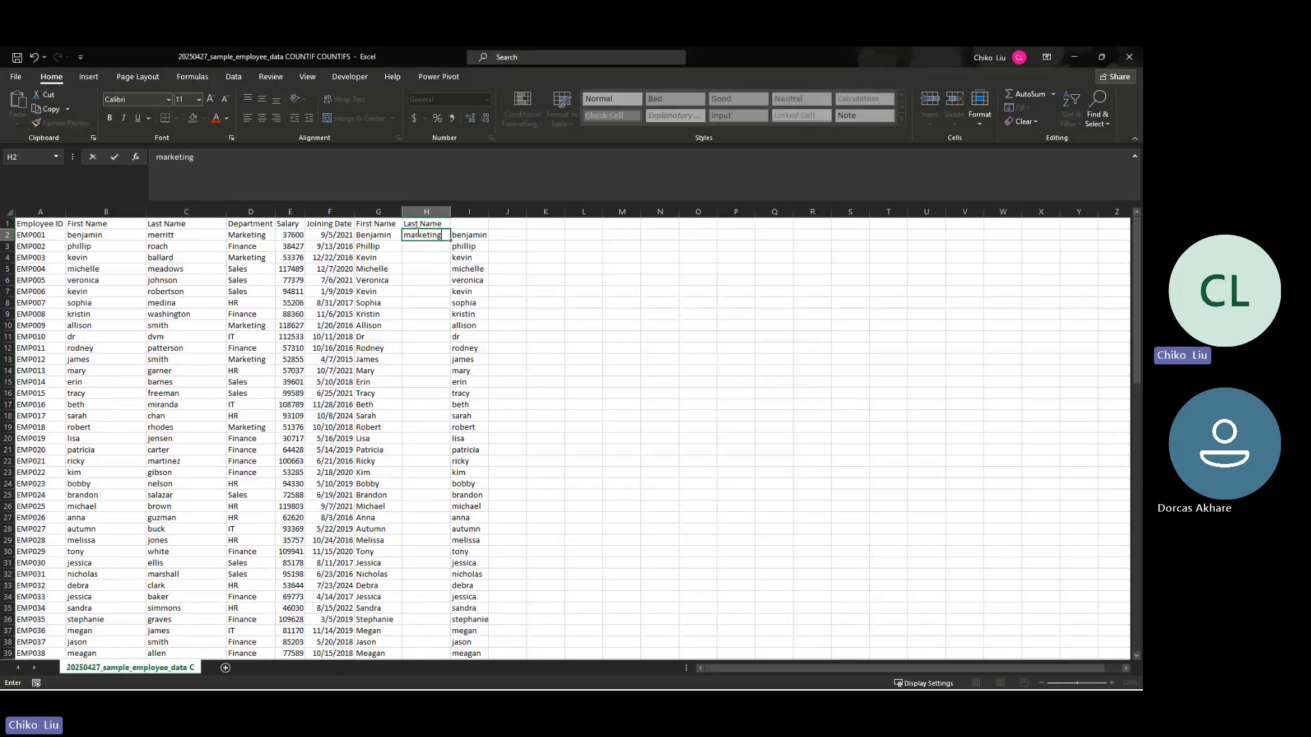
pyautogui.press('Return')
pyautogui.click(416, 233)
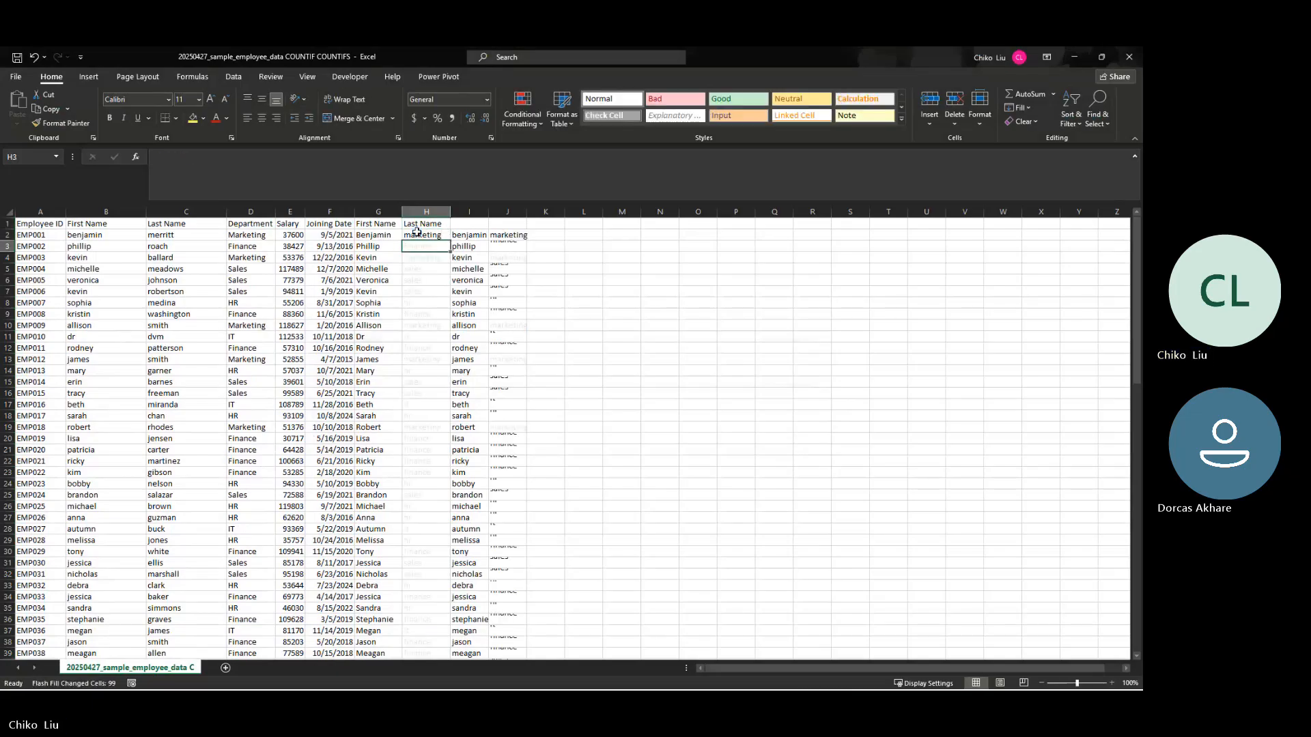
pyautogui.hotkey('ctrl', 'e')
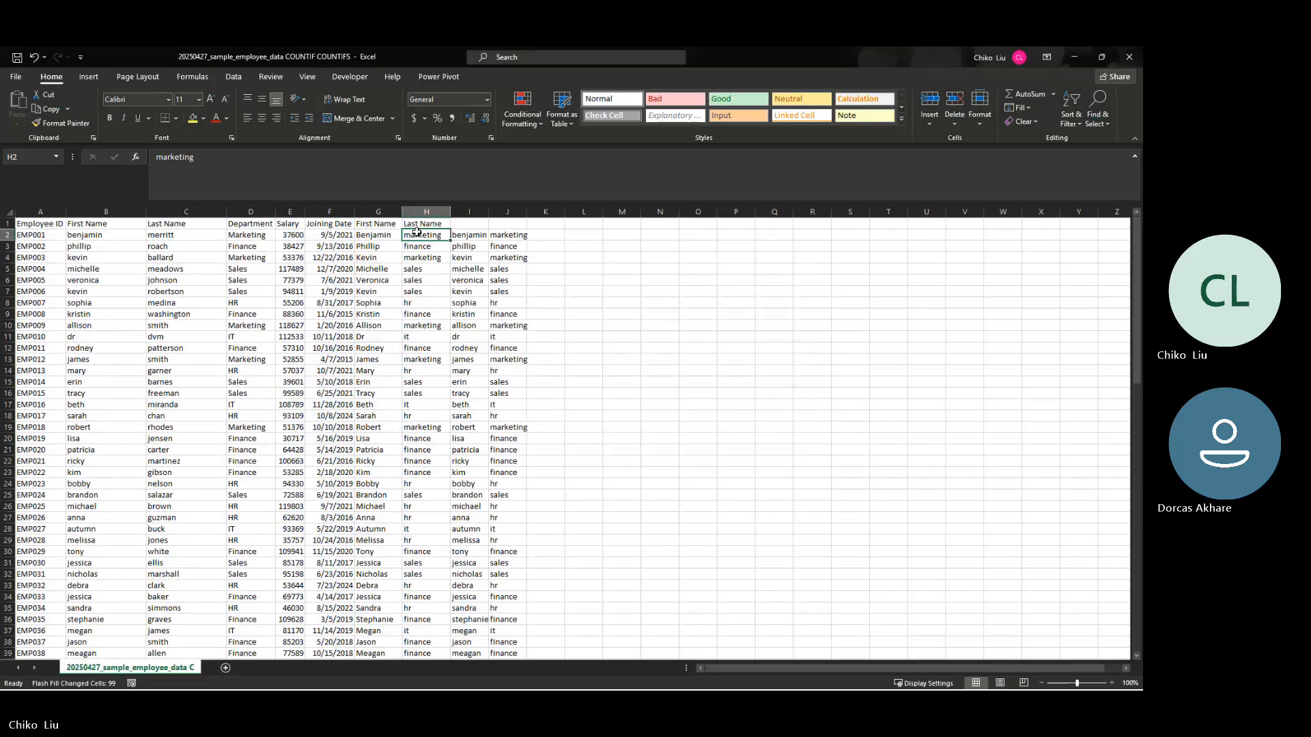
# Step: Copy the lowercase departments from column H and paste them as values over the Department column starting at D2
pyautogui.hotkey('ctrl', 'shift', 'Down')
pyautogui.hotkey('ctrl', 'c')
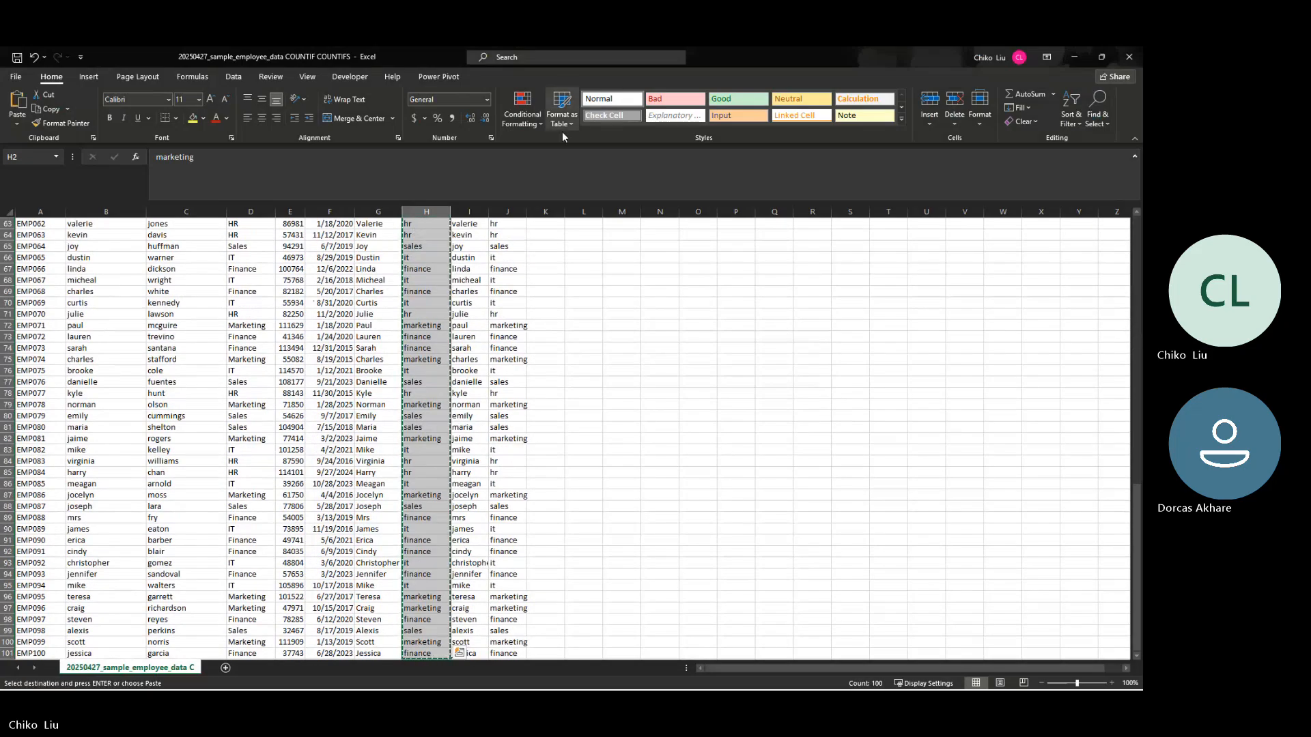
pyautogui.scroll(20, 342, 301)
pyautogui.rightClick(245, 237)
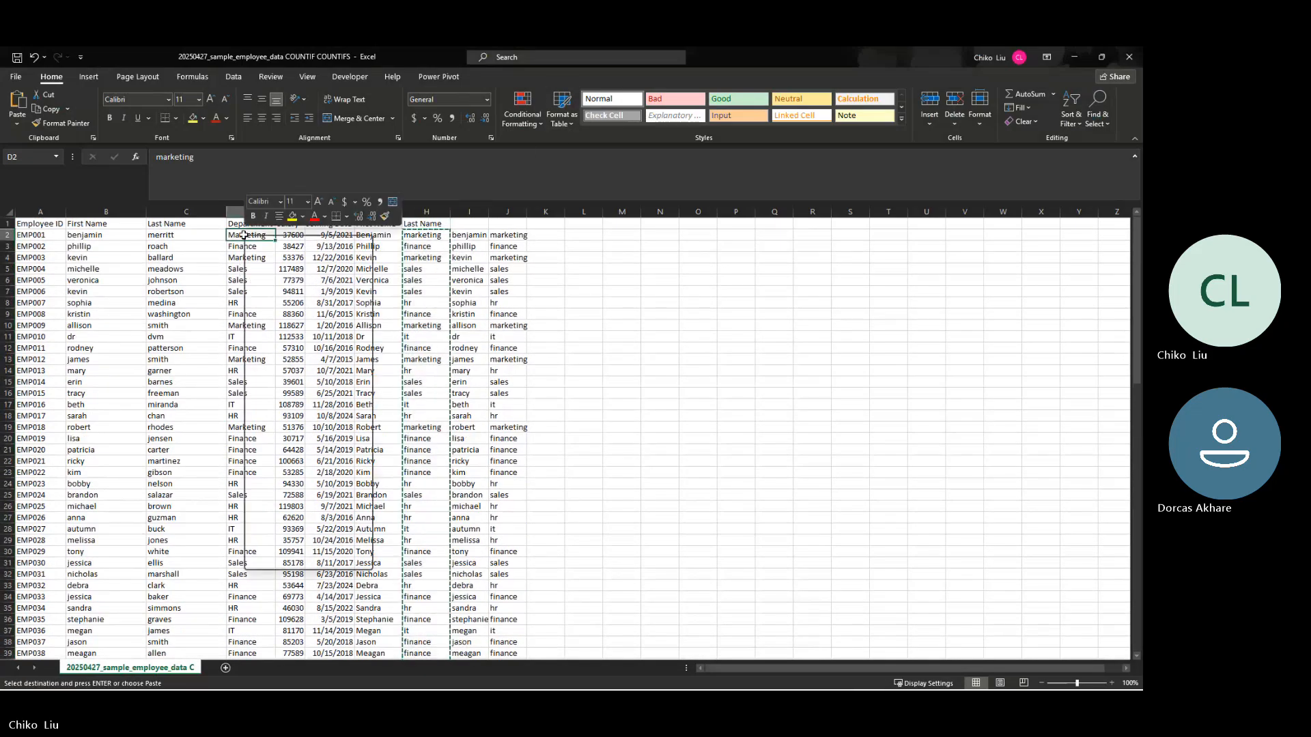
pyautogui.click(291, 296)
# Step: Clear the contents of helper columns H through K and widen column H
pyautogui.moveTo(431, 213); pyautogui.dragTo(539, 212)
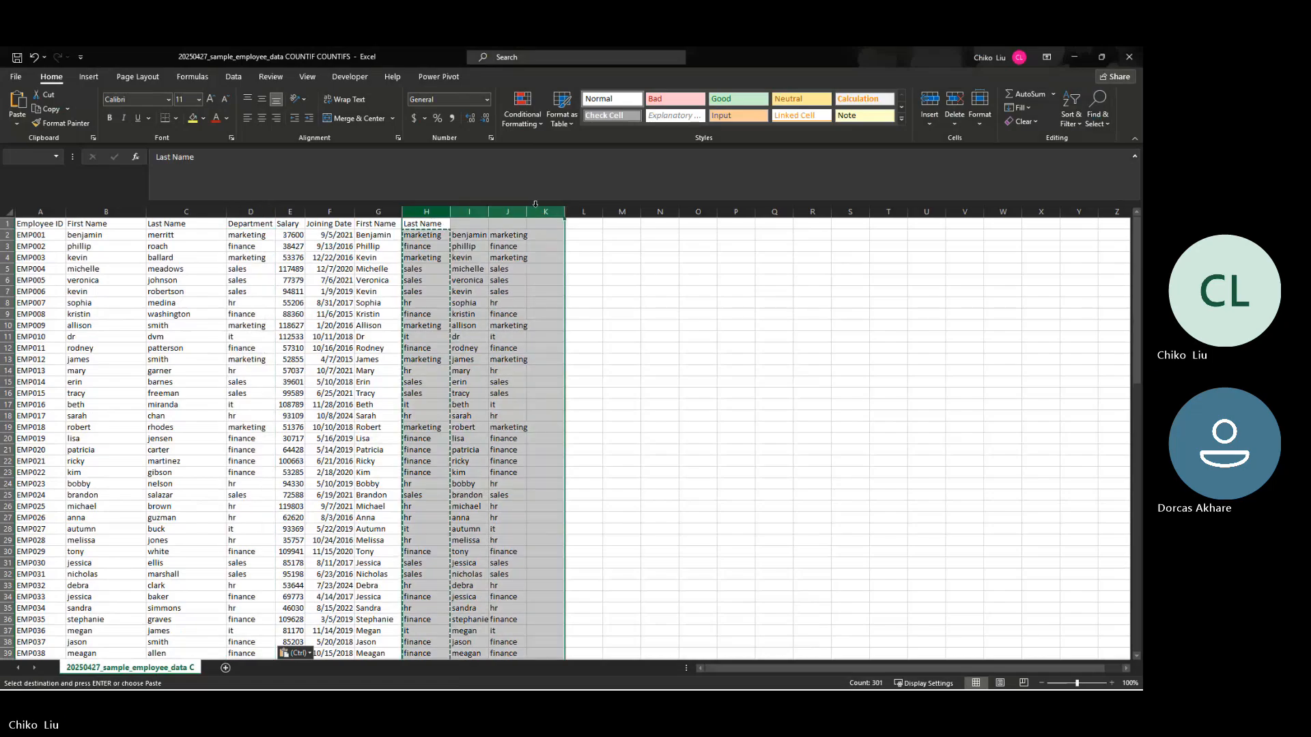
pyautogui.press('Delete')
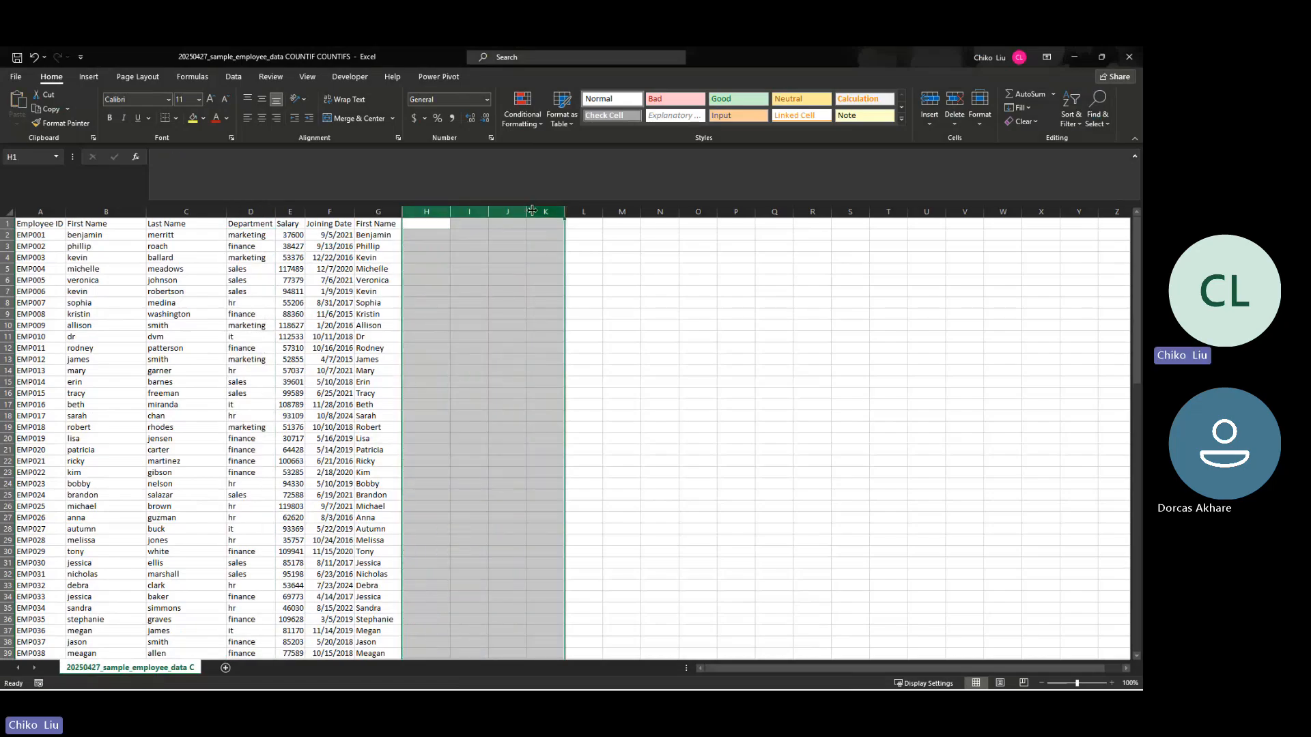
pyautogui.click(431, 220)
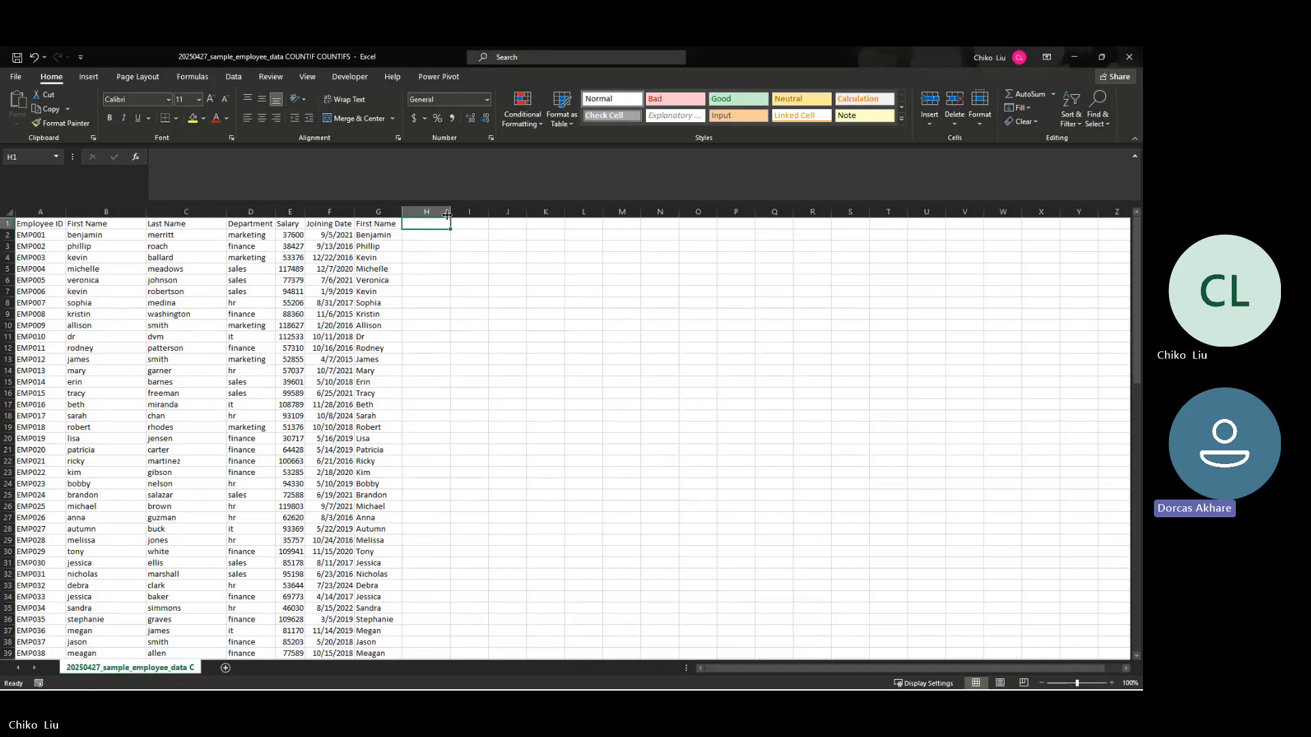
pyautogui.moveTo(448, 215); pyautogui.dragTo(490, 213)
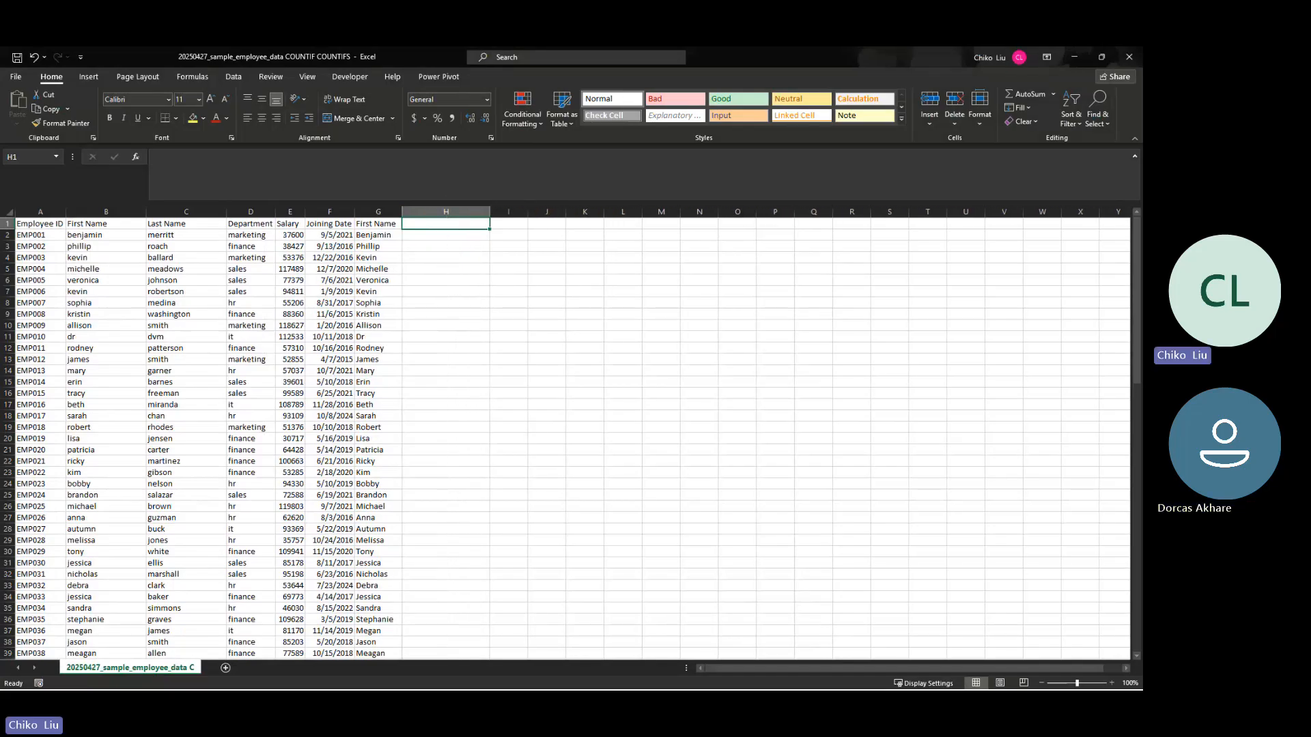
# Step: Insert a blank row above the header row
pyautogui.click(9, 223)
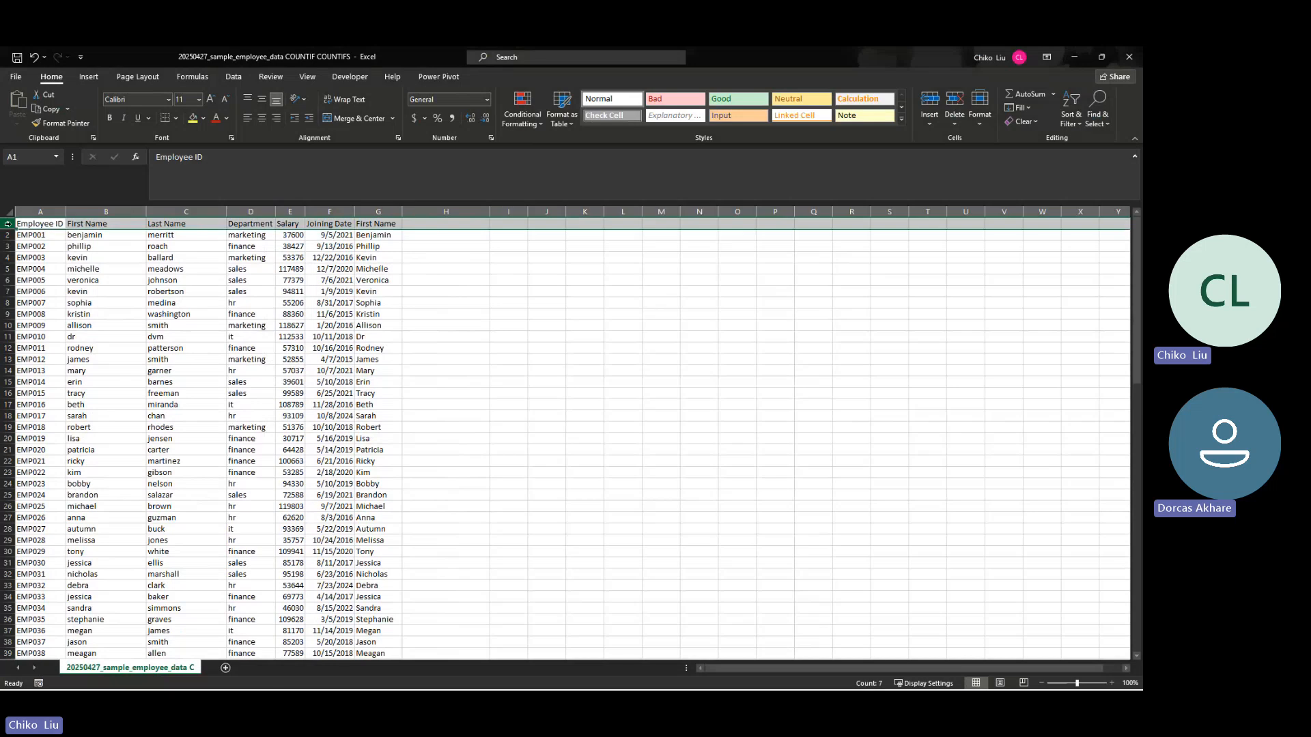
pyautogui.rightClick(12, 226)
pyautogui.click(48, 322)
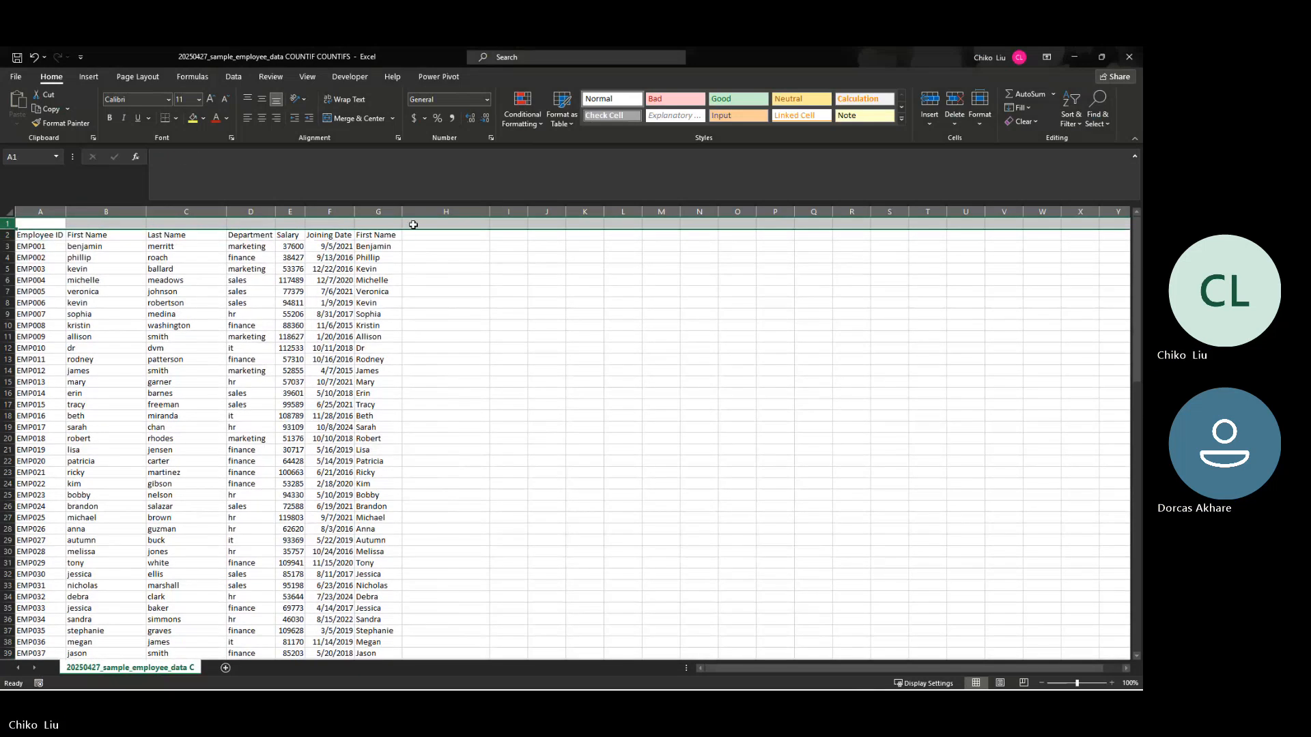
# Step: Enter "combine first name, last name and department, and change each of them to proper nouns before combining them together" in H1
pyautogui.click(413, 224)
pyautogui.write('com')
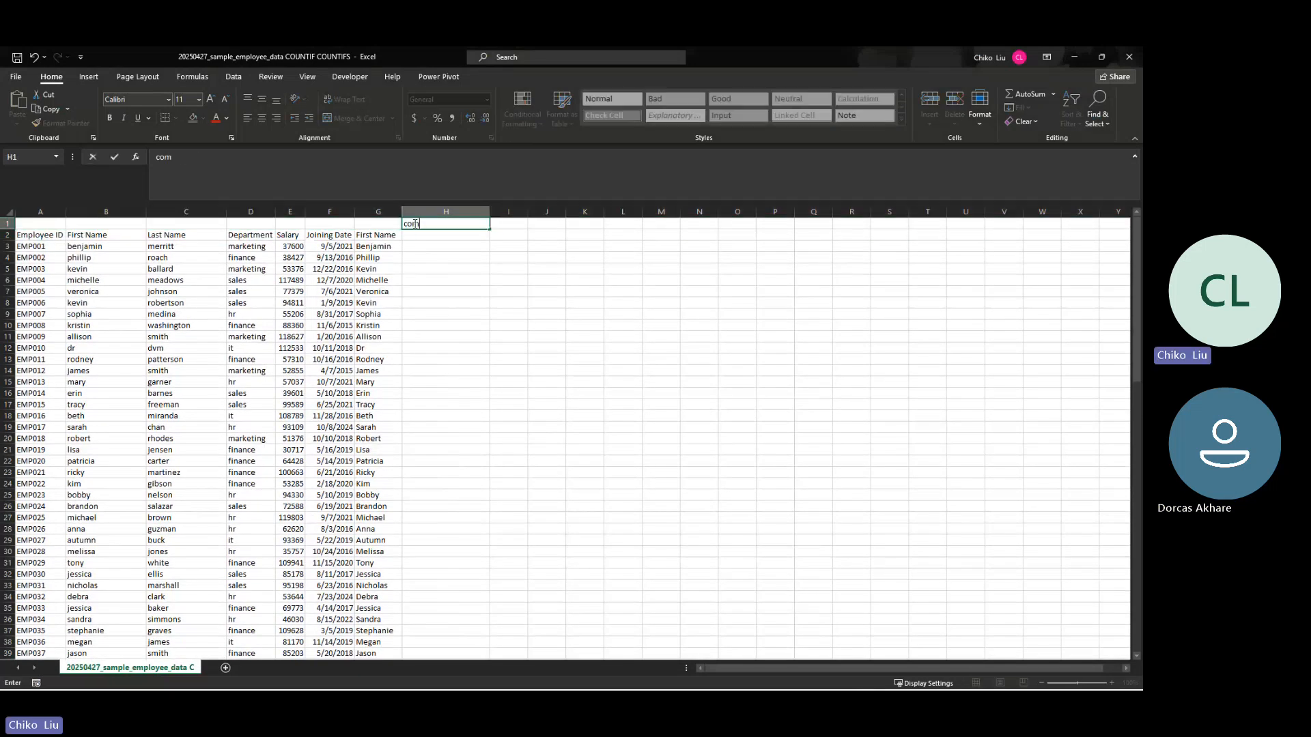
pyautogui.write('bine first and last namer')
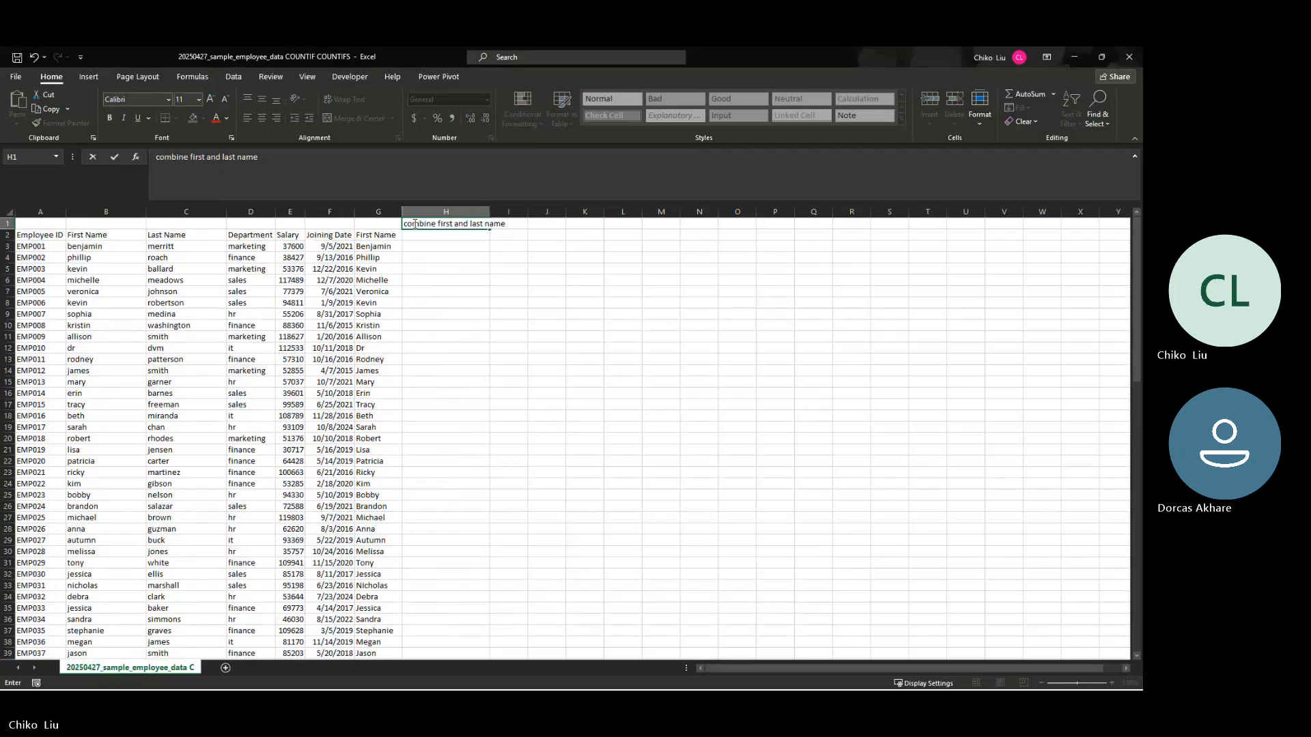
pyautogui.press('BackSpace')
pyautogui.press('BackSpace')
pyautogui.press('BackSpace')
pyautogui.press('BackSpace')
pyautogui.press('BackSpace')
pyautogui.press('BackSpace')
pyautogui.press('BackSpace')
pyautogui.press('BackSpace')
pyautogui.press('BackSpace')
pyautogui.press('BackSpace')
pyautogui.press('BackSpace')
pyautogui.press('BackSpace')
pyautogui.press('BackSpace')
pyautogui.press('BackSpace')
pyautogui.write('name,')
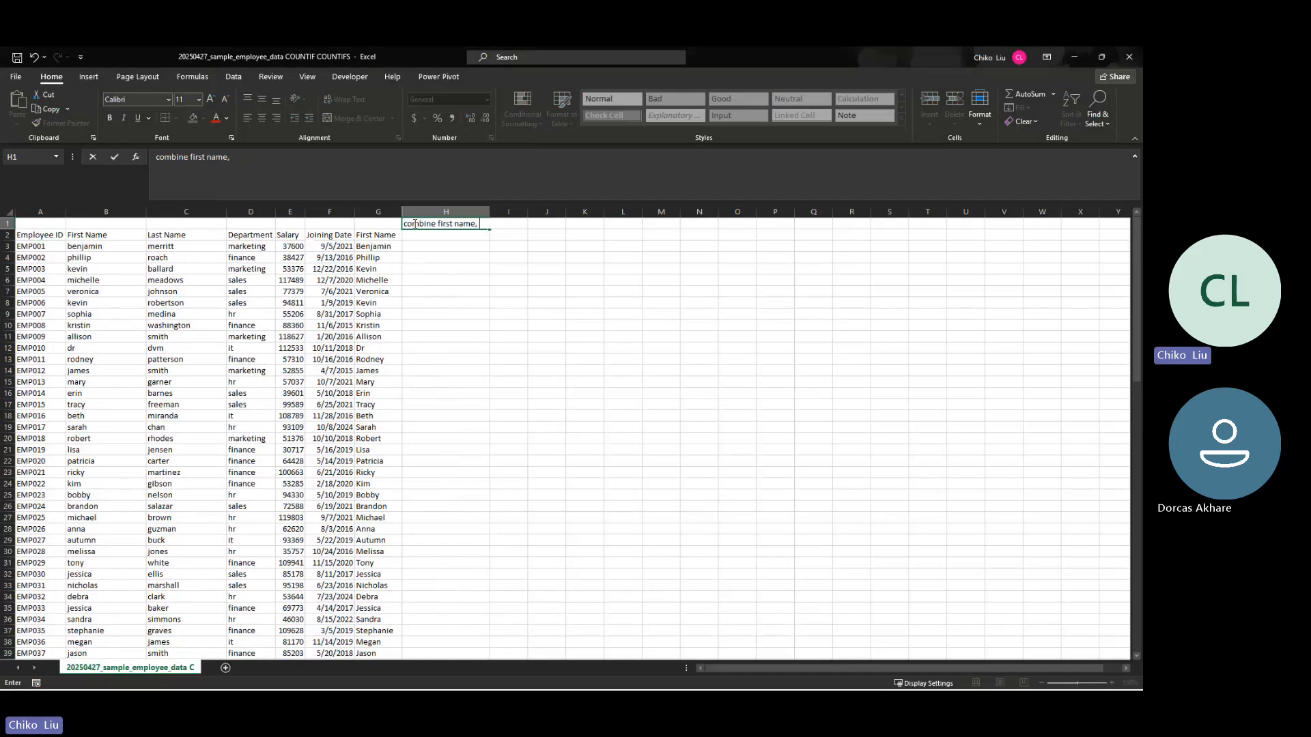
pyautogui.write(' last name and department')
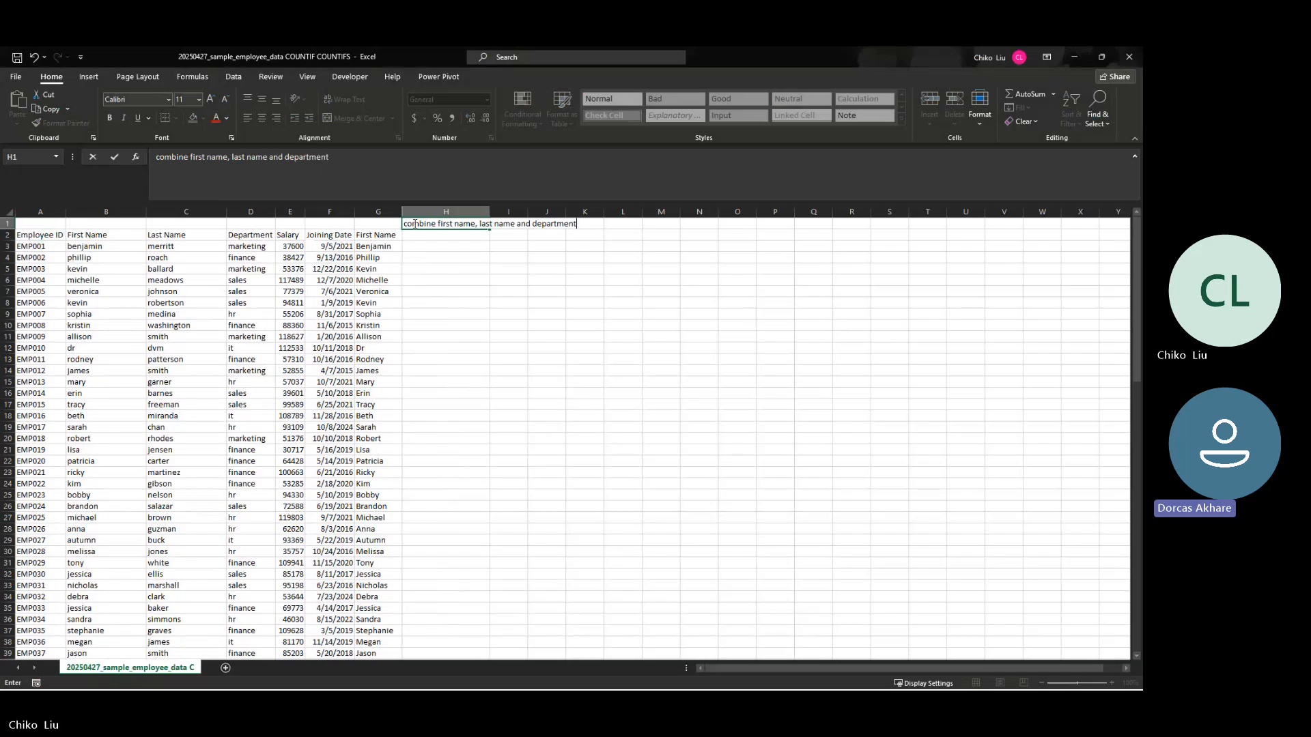
pyautogui.write(', an')
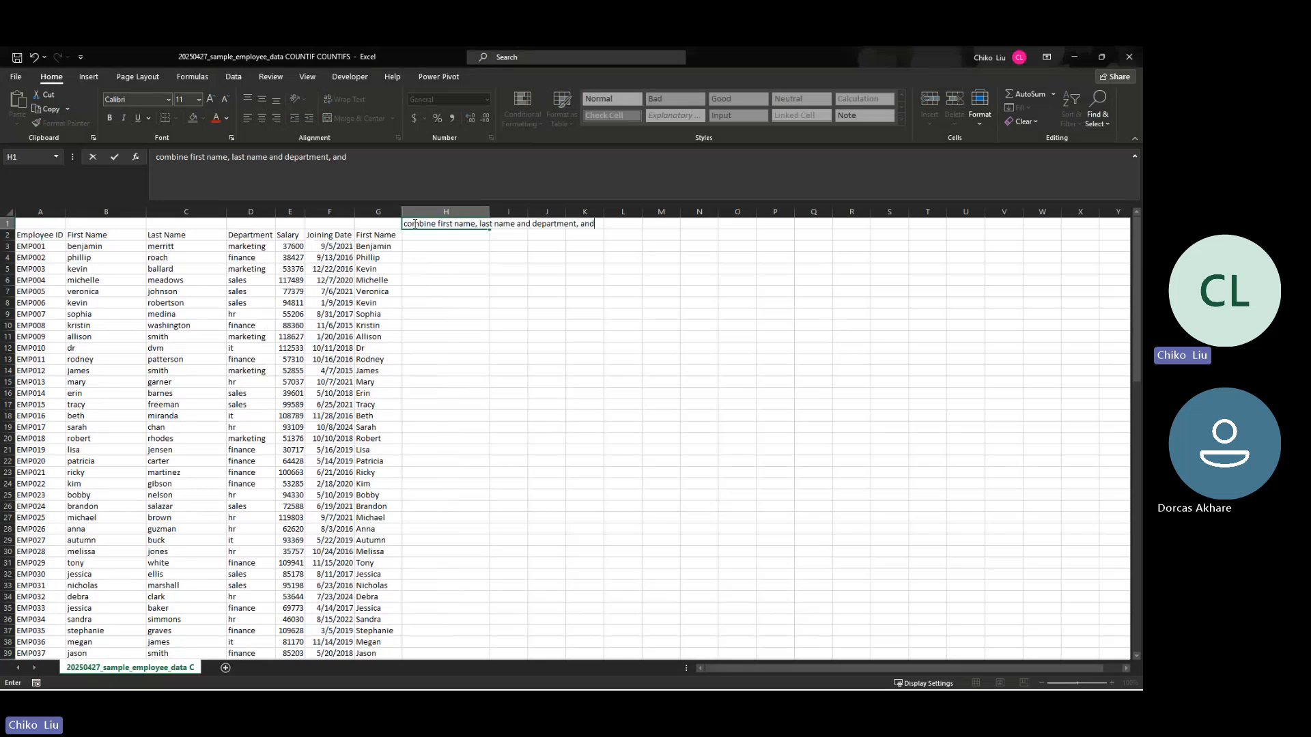
pyautogui.write('d make ')
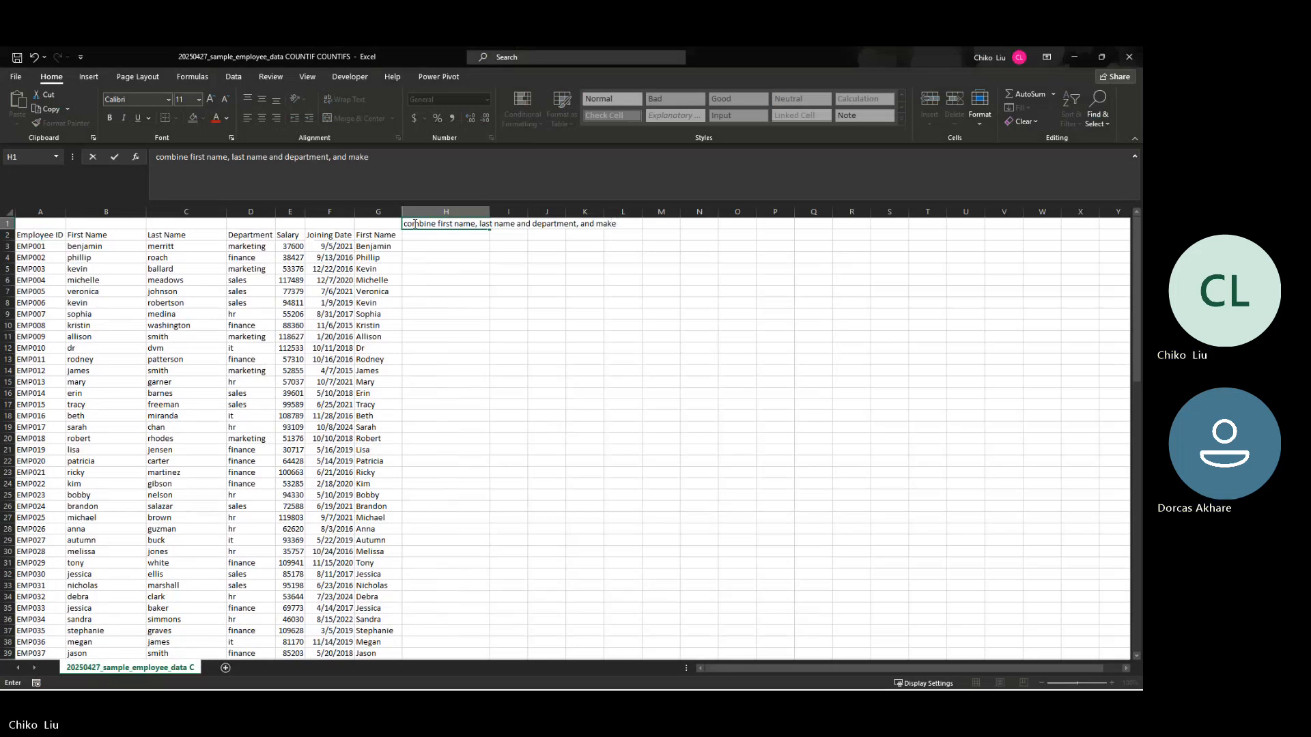
pyautogui.write('them')
pyautogui.press('BackSpace')
pyautogui.press('BackSpace')
pyautogui.press('BackSpace')
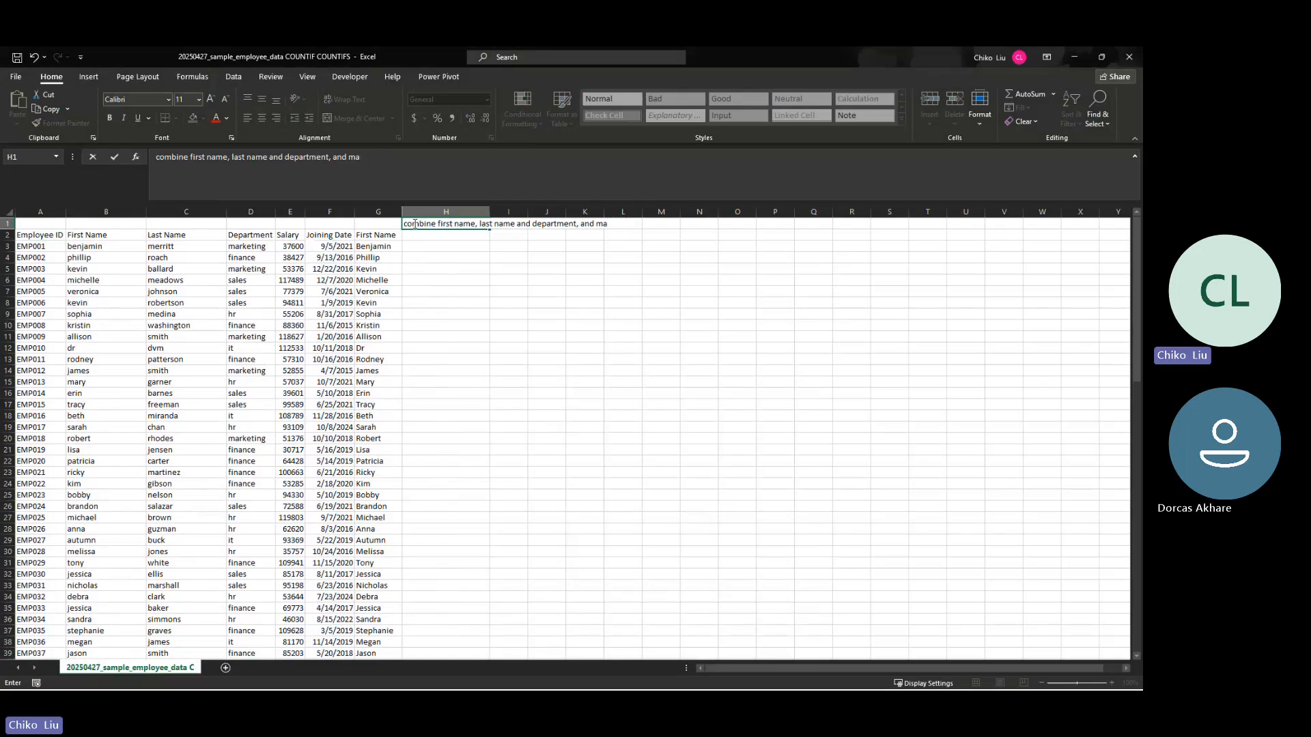
pyautogui.press('BackSpace')
pyautogui.press('BackSpace')
pyautogui.write('ch')
pyautogui.write('ange ')
pyautogui.write('each of th')
pyautogui.write('e,')
pyautogui.press('BackSpace')
pyautogui.press('BackSpace')
pyautogui.write('m to prop')
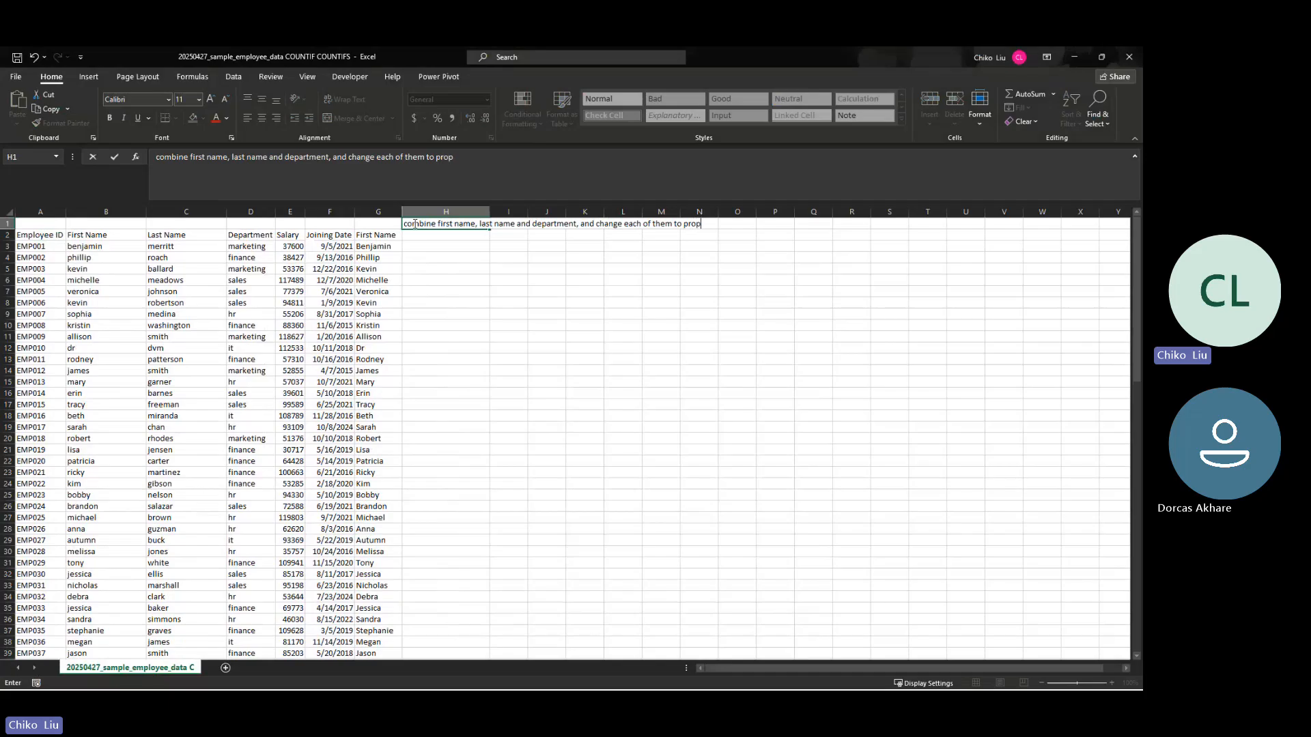
pyautogui.write('er nouns p')
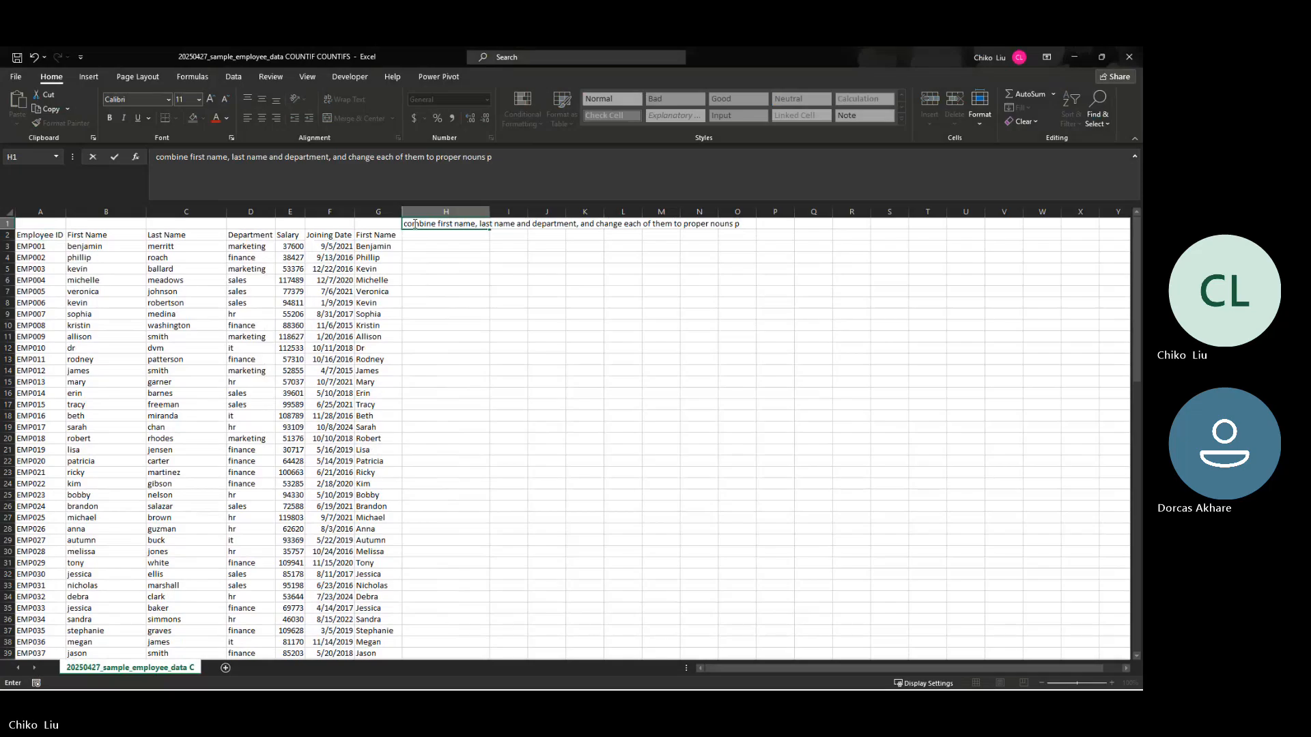
pyautogui.press('BackSpace')
pyautogui.write('before')
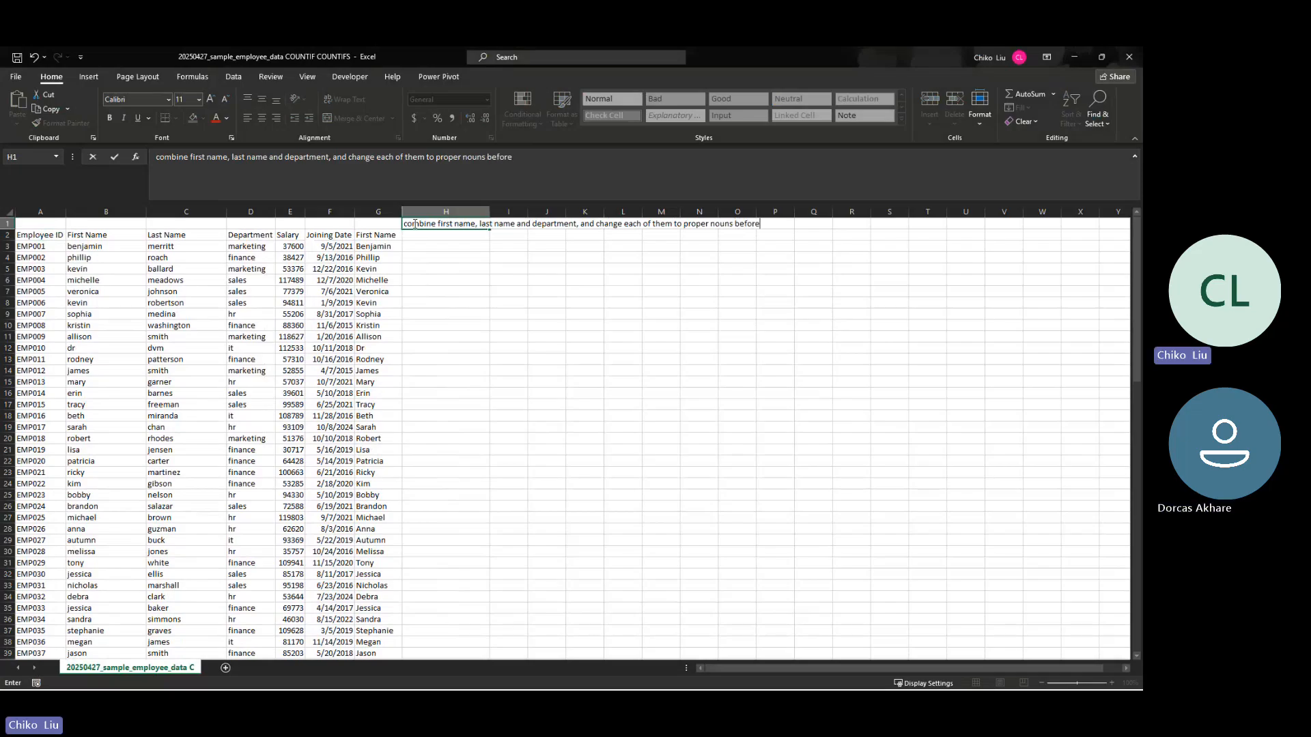
pyautogui.write(' comgin')
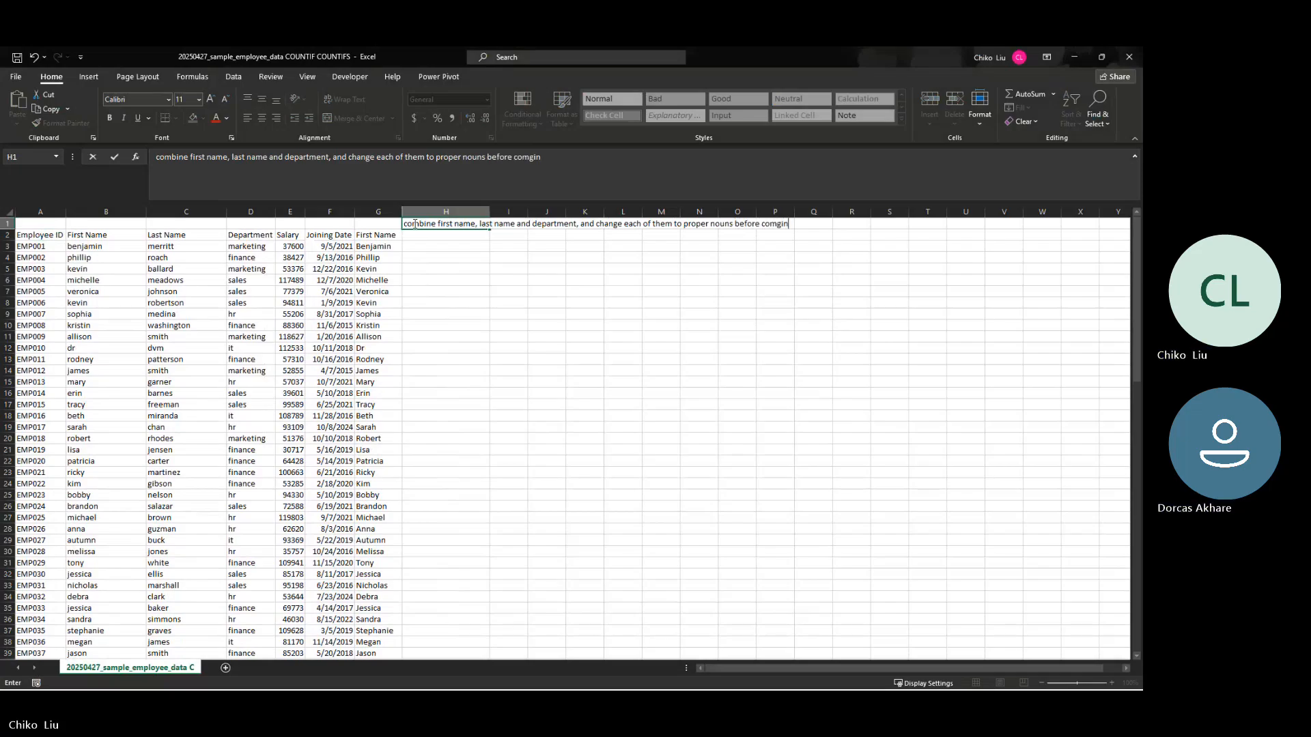
pyautogui.press('BackSpace')
pyautogui.press('BackSpace')
pyautogui.press('BackSpace')
pyautogui.write('bini')
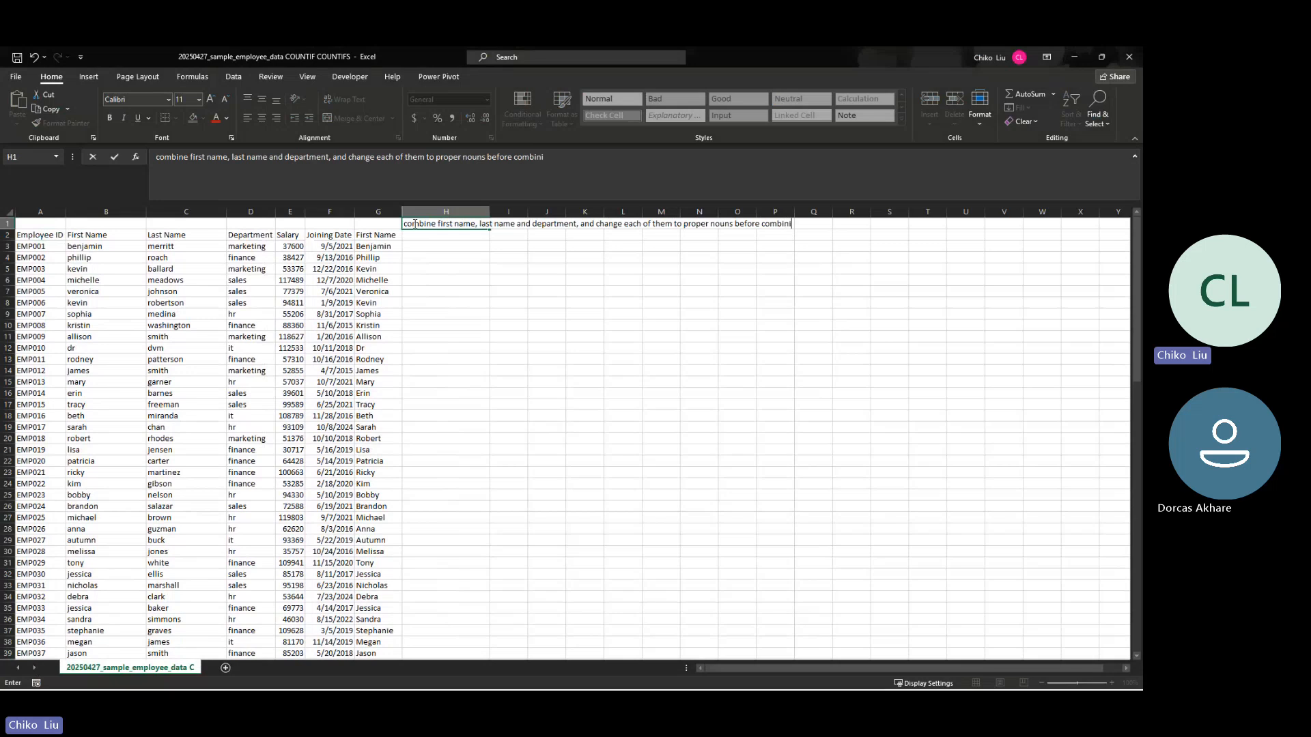
pyautogui.write('ng the')
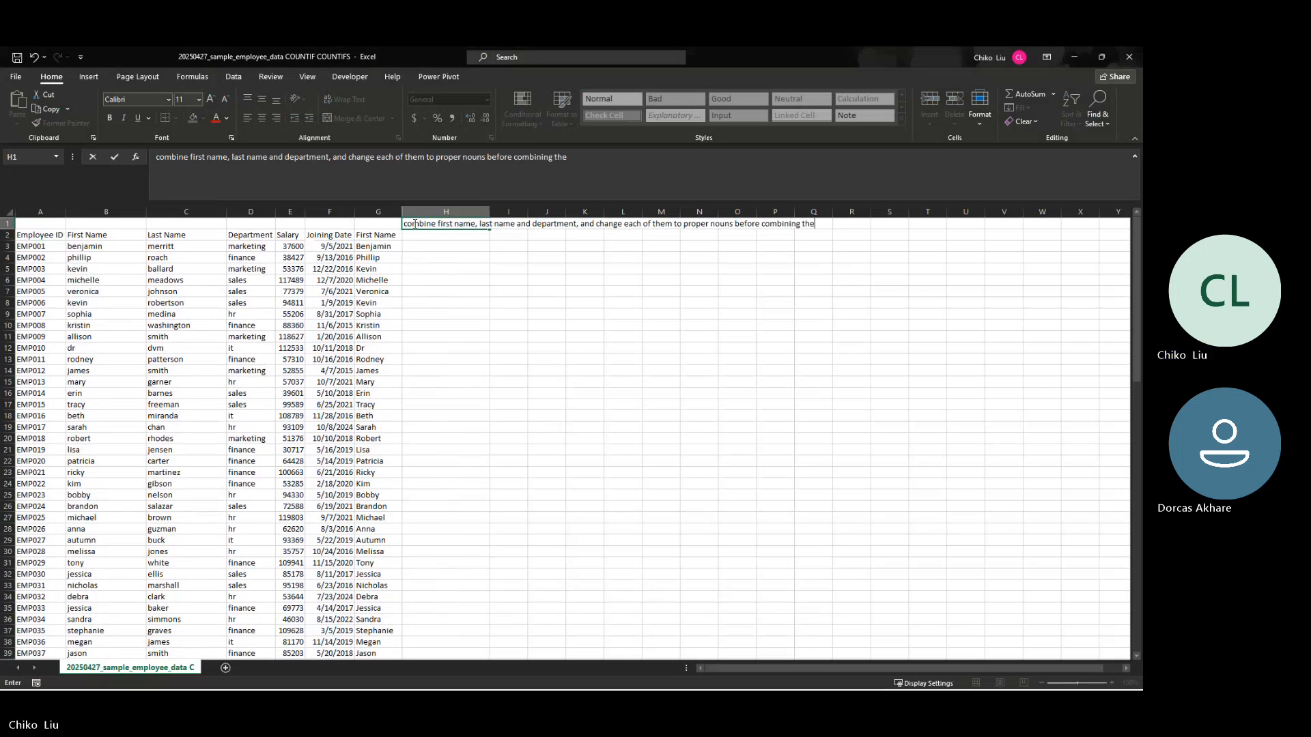
pyautogui.write('m together')
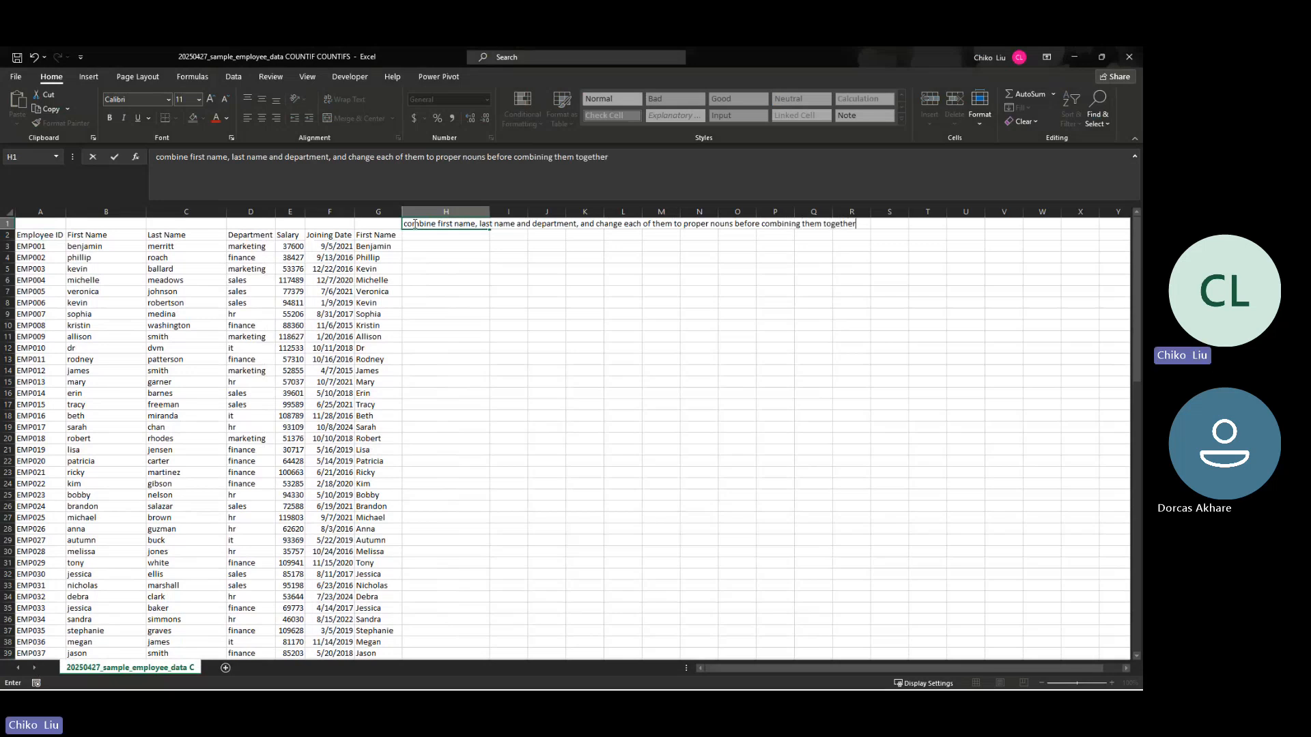
pyautogui.press('Return')
# Step: Copy the full instruction text from cell H1 and leave the cell unchanged
pyautogui.click(414, 224)
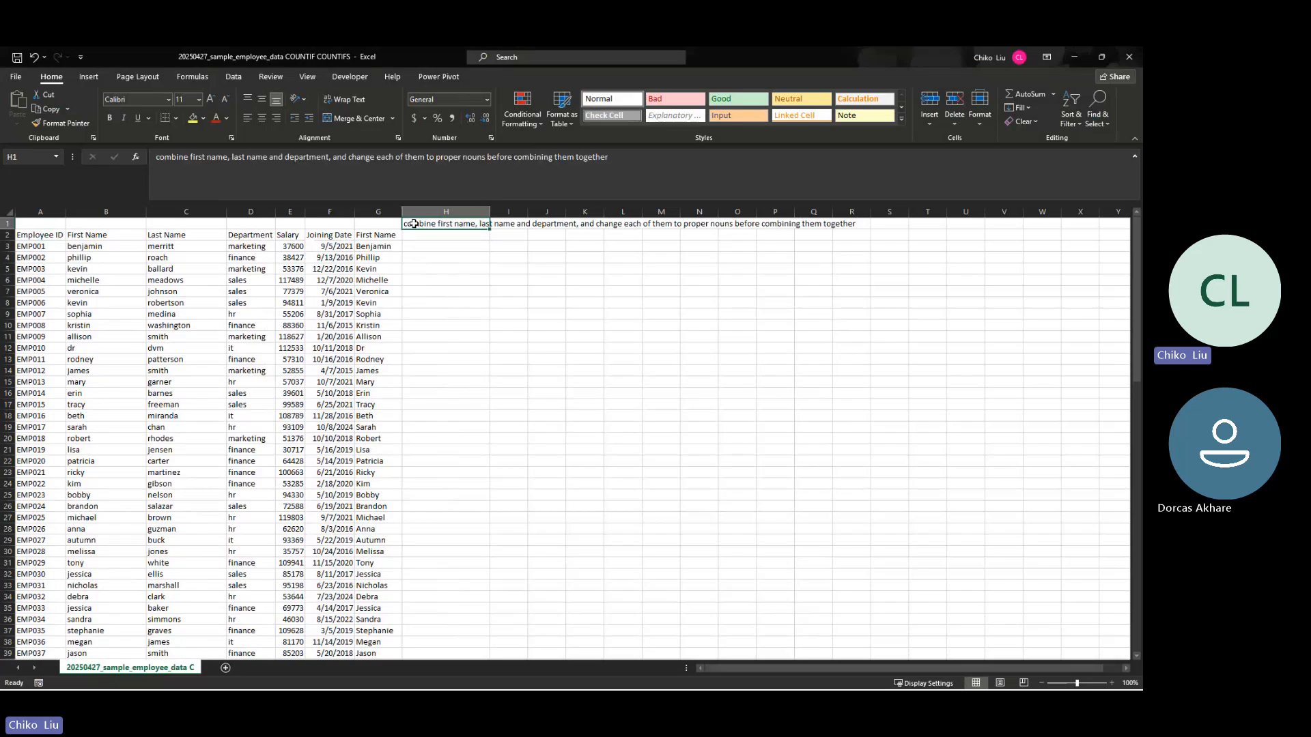
pyautogui.click(667, 163)
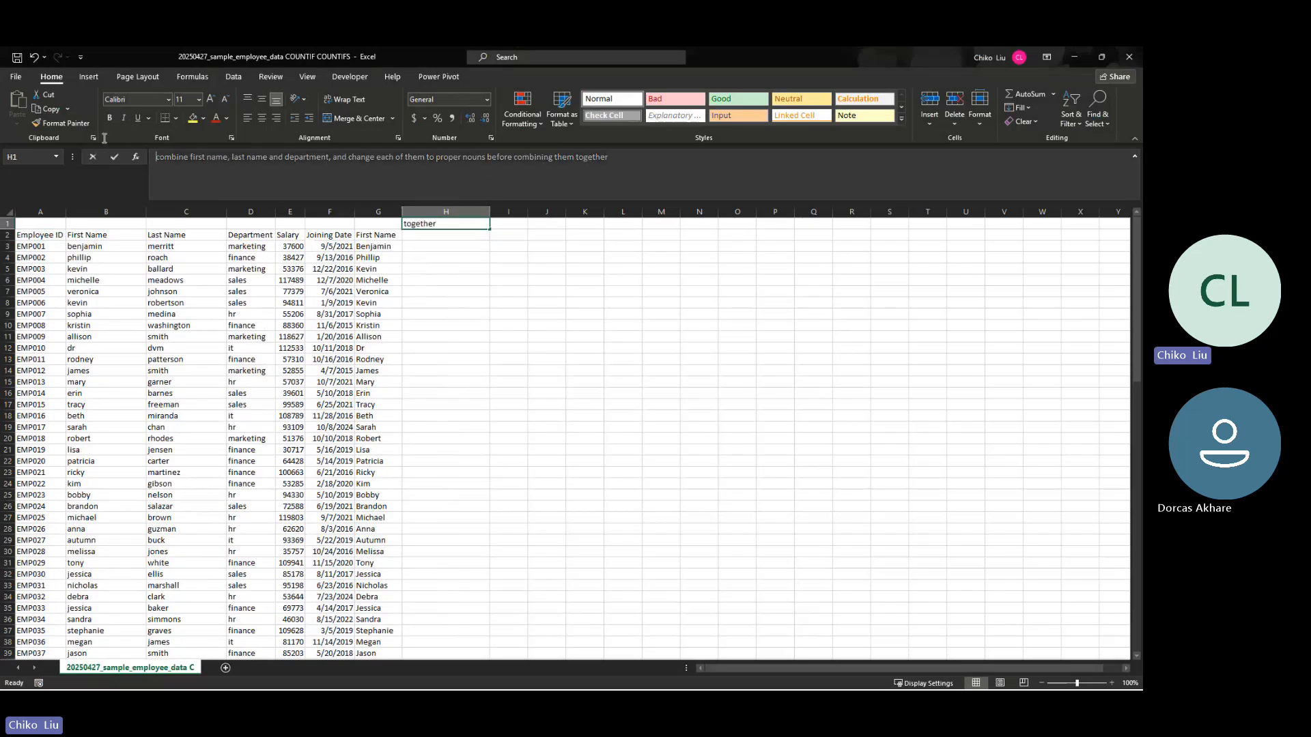
pyautogui.press('Escape')
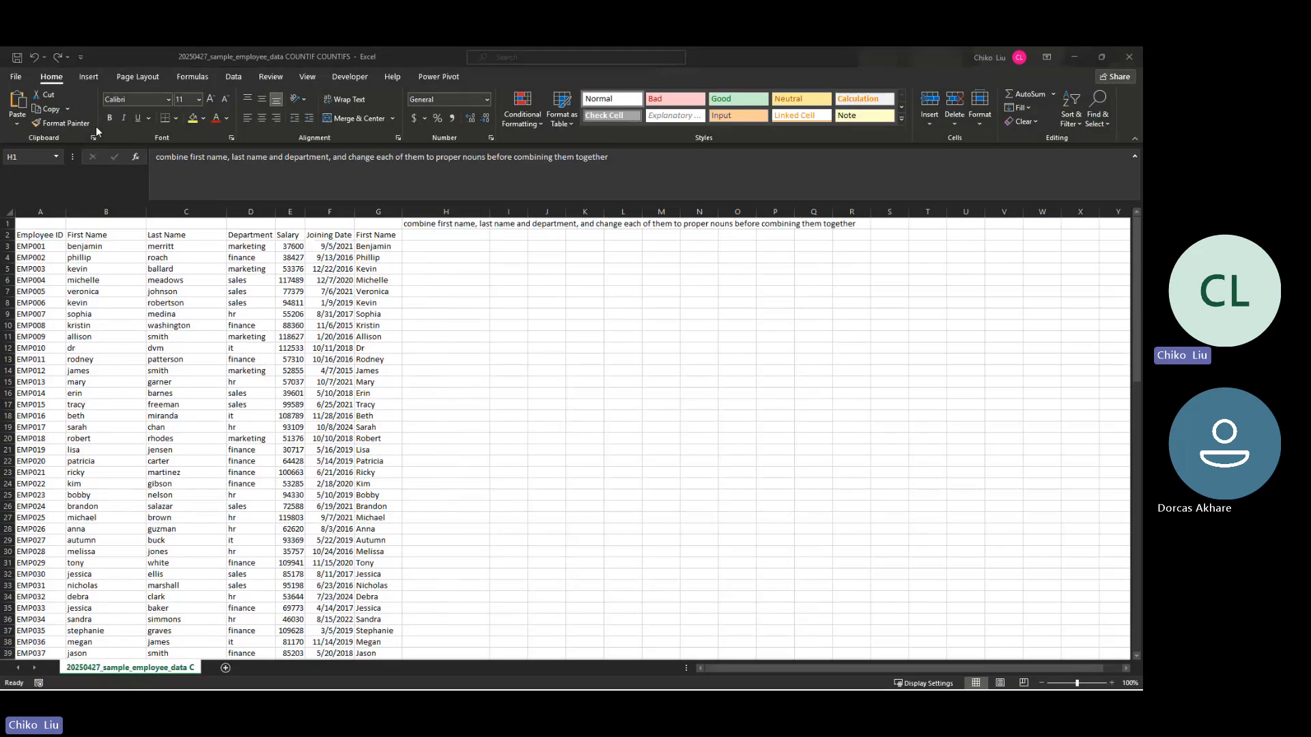
# Step: Switch to ChatGPT and send "refine this question and pretend am a dummy:" followed by the copied instruction on a new line
pyautogui.hotkey('alt', 'Tab')
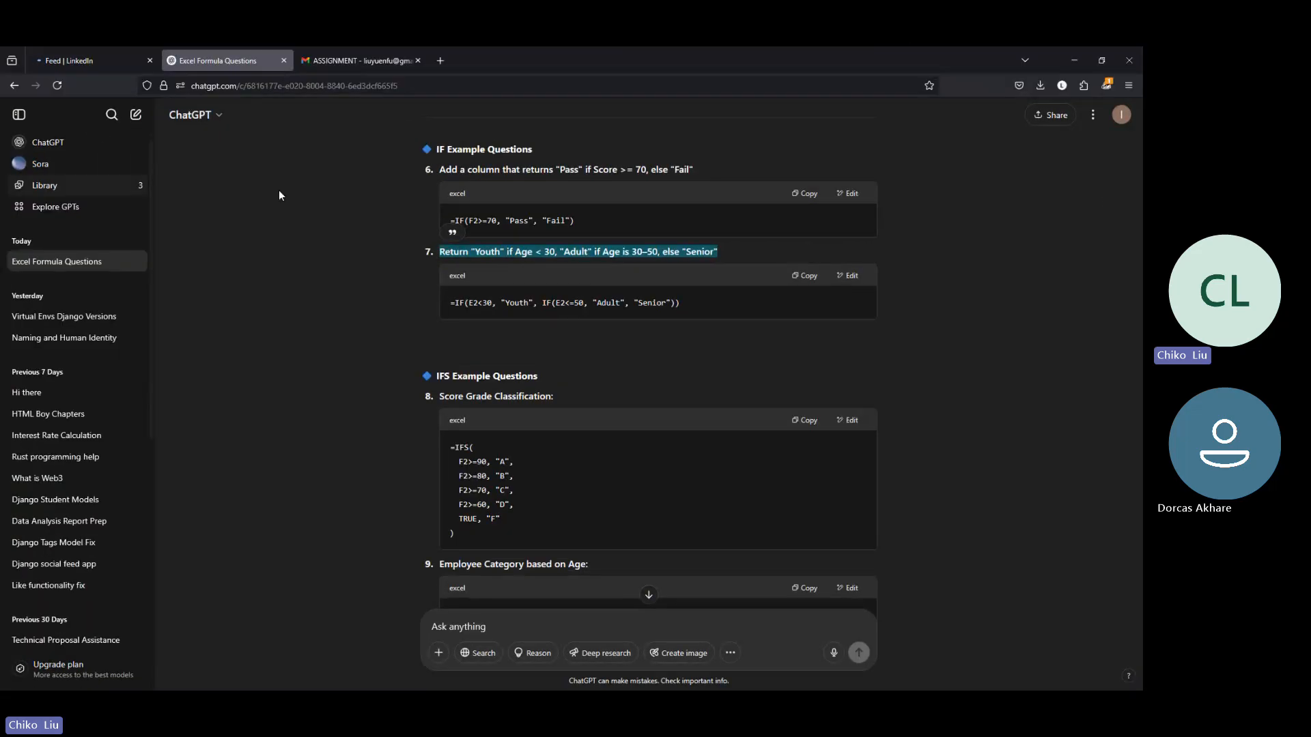
pyautogui.scroll(-5, 694, 484)
pyautogui.click(648, 593)
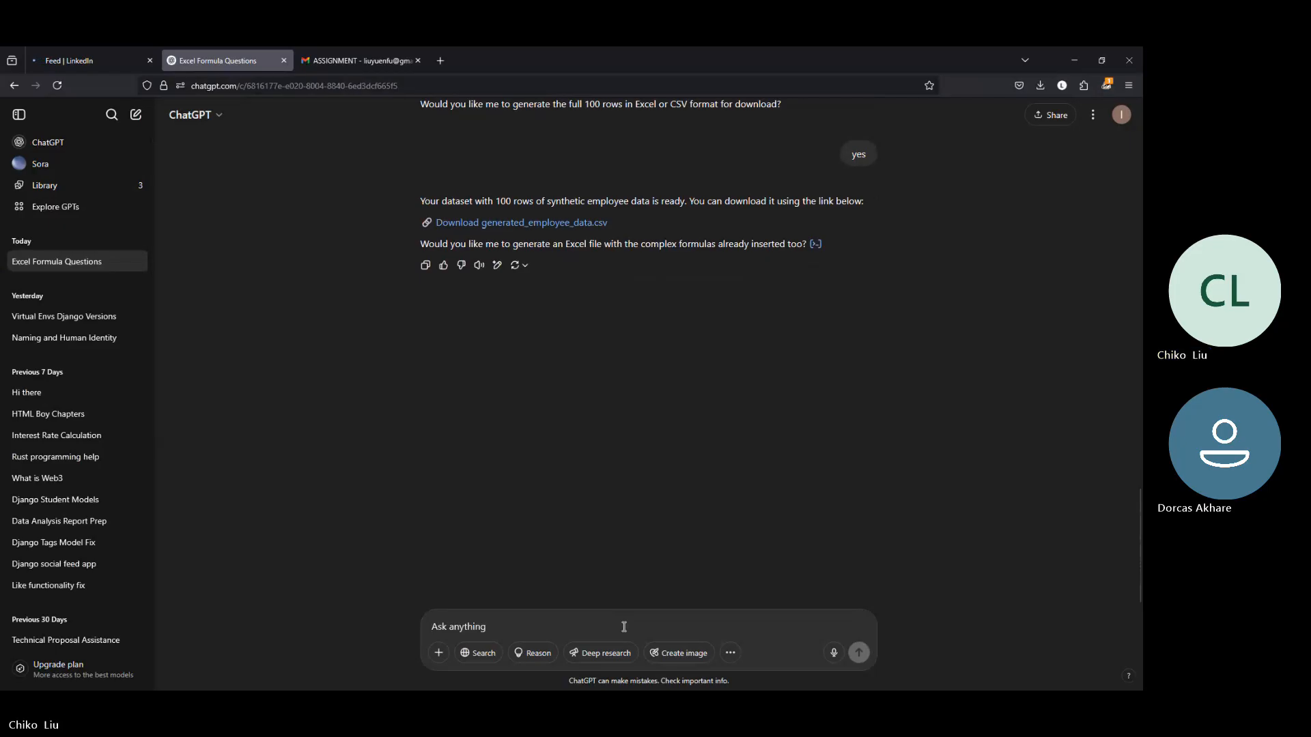
pyautogui.write('refine this qu')
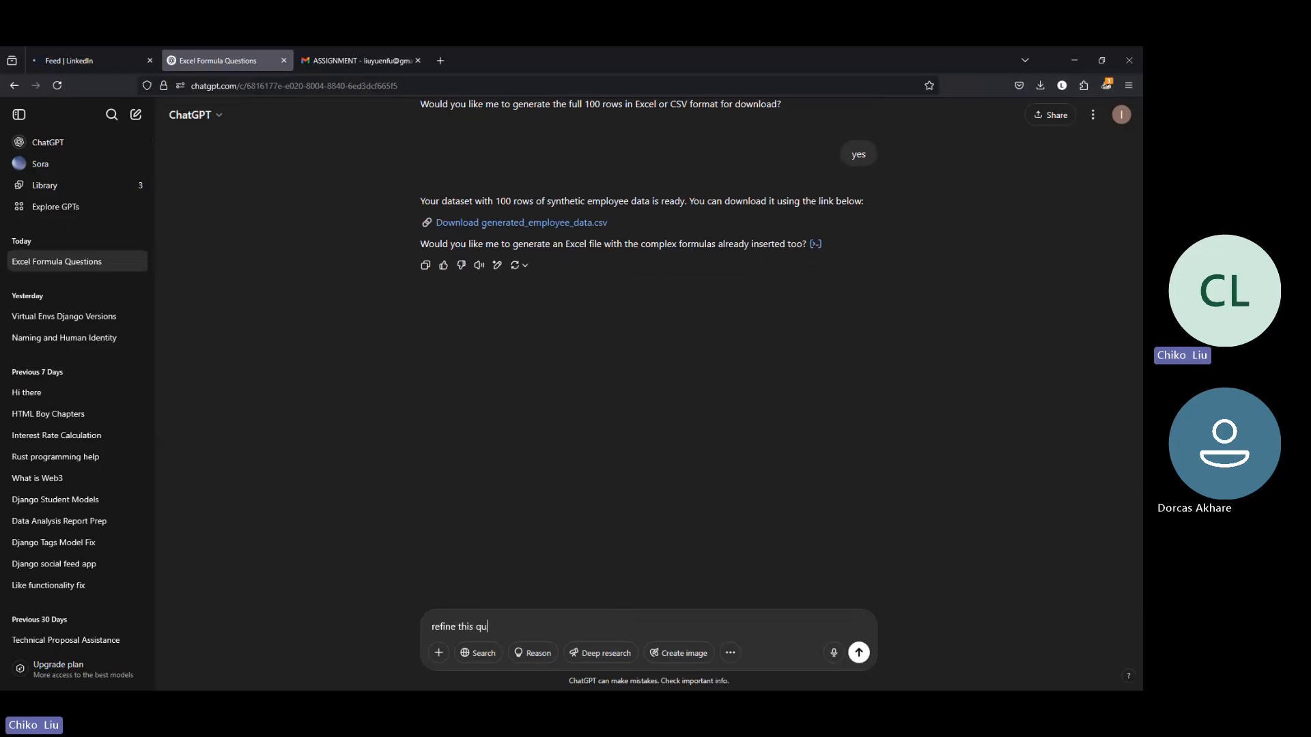
pyautogui.write('estion a')
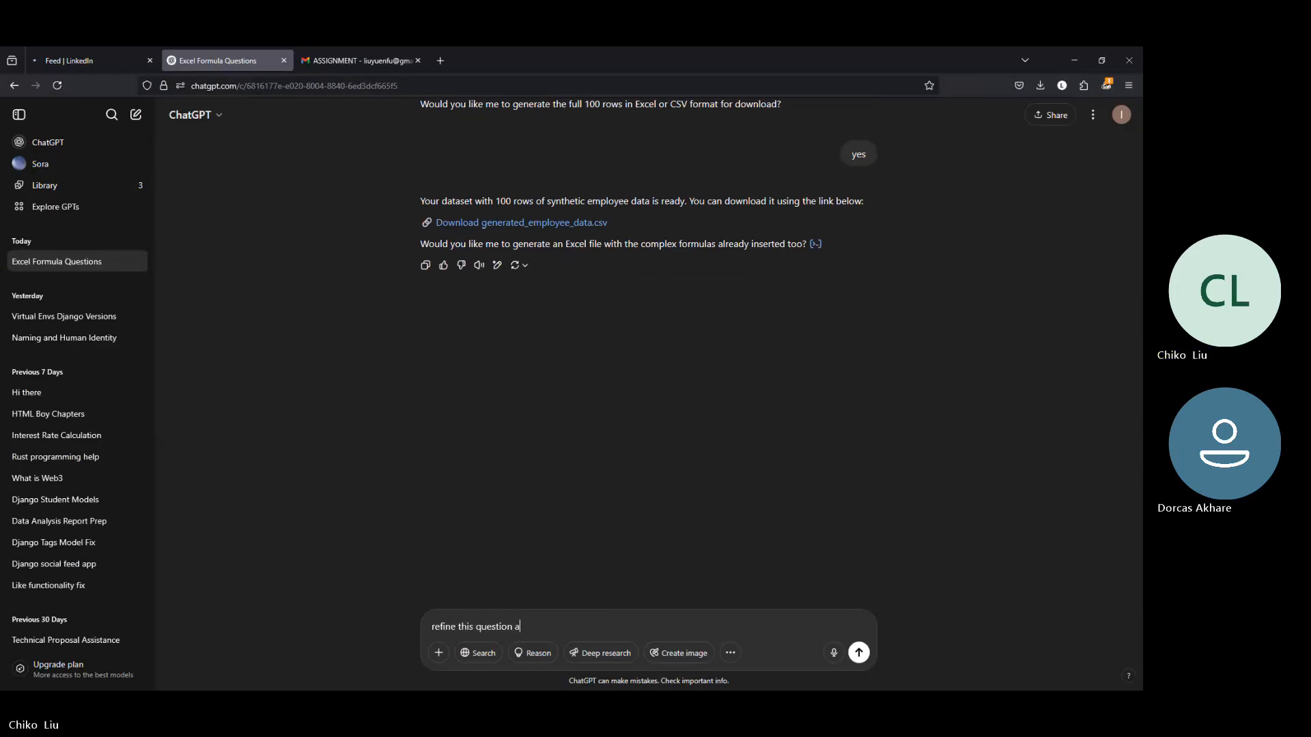
pyautogui.write('nd pretend am a dummy:')
pyautogui.hotkey('shift', 'Return')
pyautogui.hotkey('ctrl', 'v')
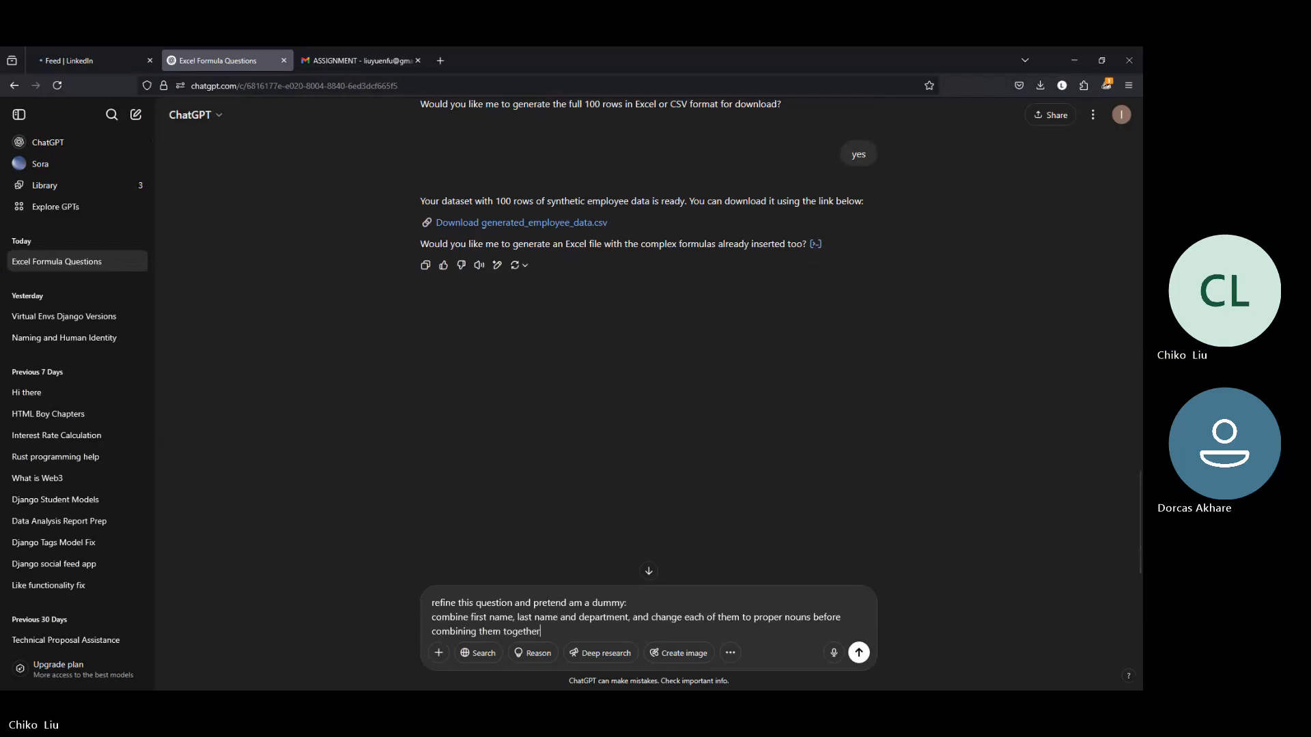
pyautogui.press('Return')
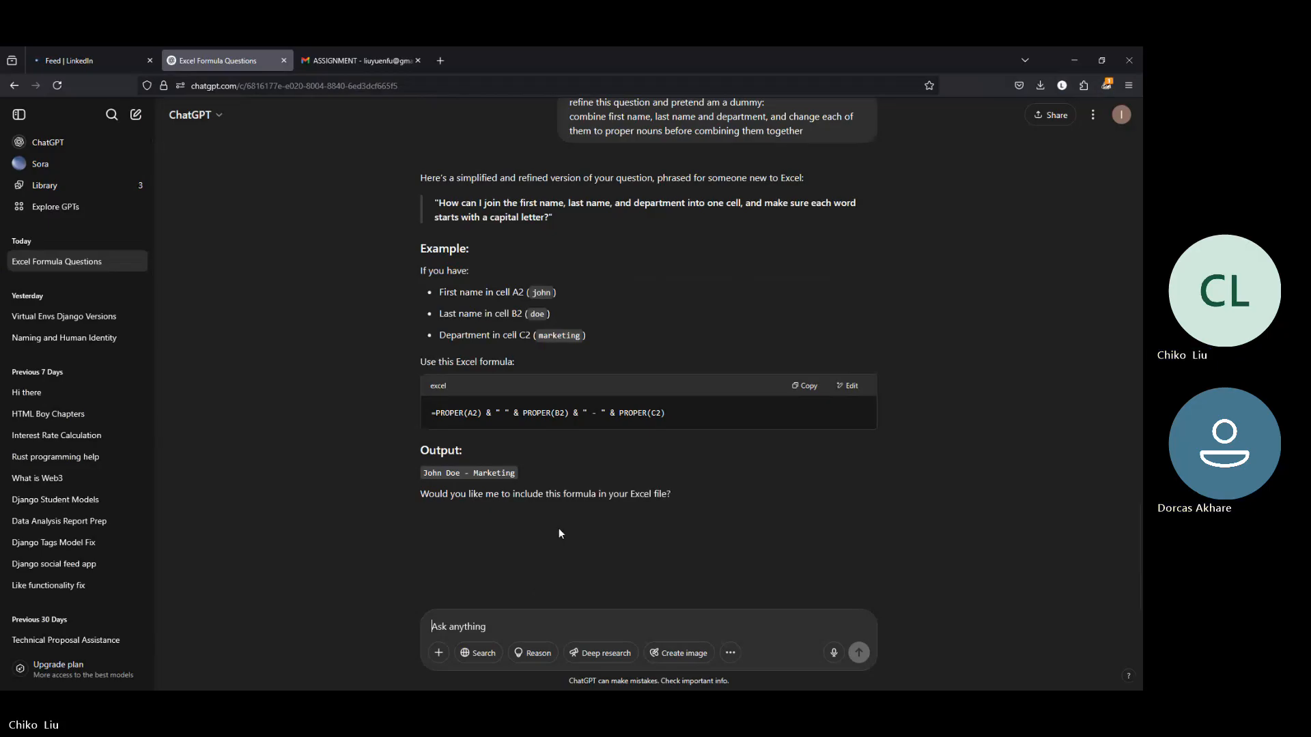
# Step: Review the reply and send the follow-up message "it is suppose to be a question"
pyautogui.scroll(2, 546, 240)
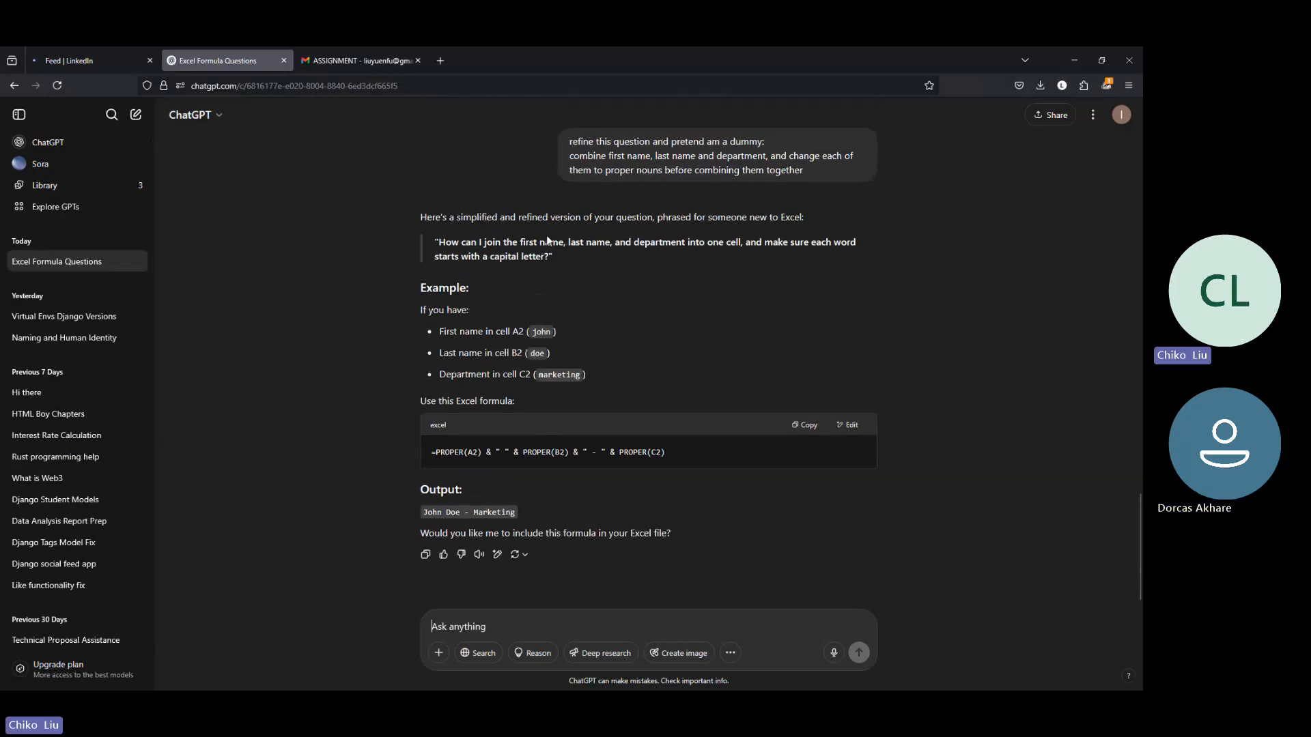
pyautogui.scroll(-1, 859, 297)
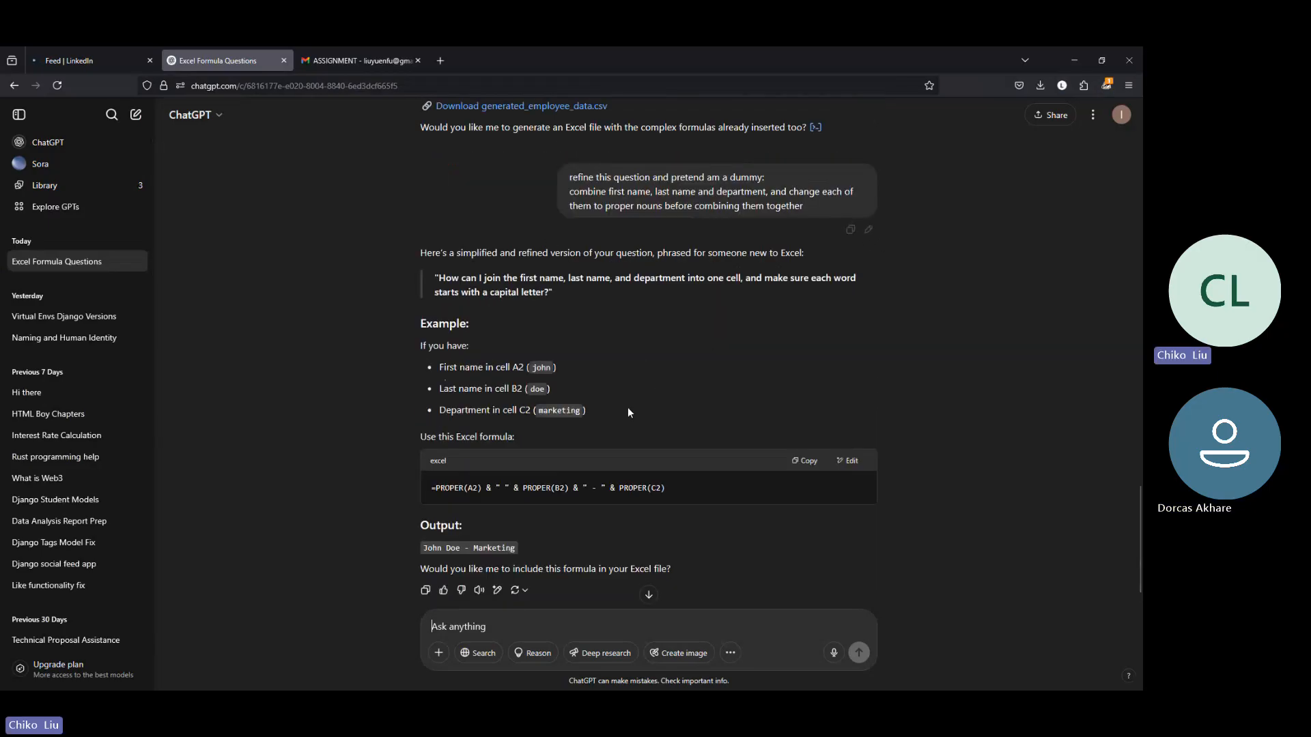
pyautogui.scroll(-2, 618, 417)
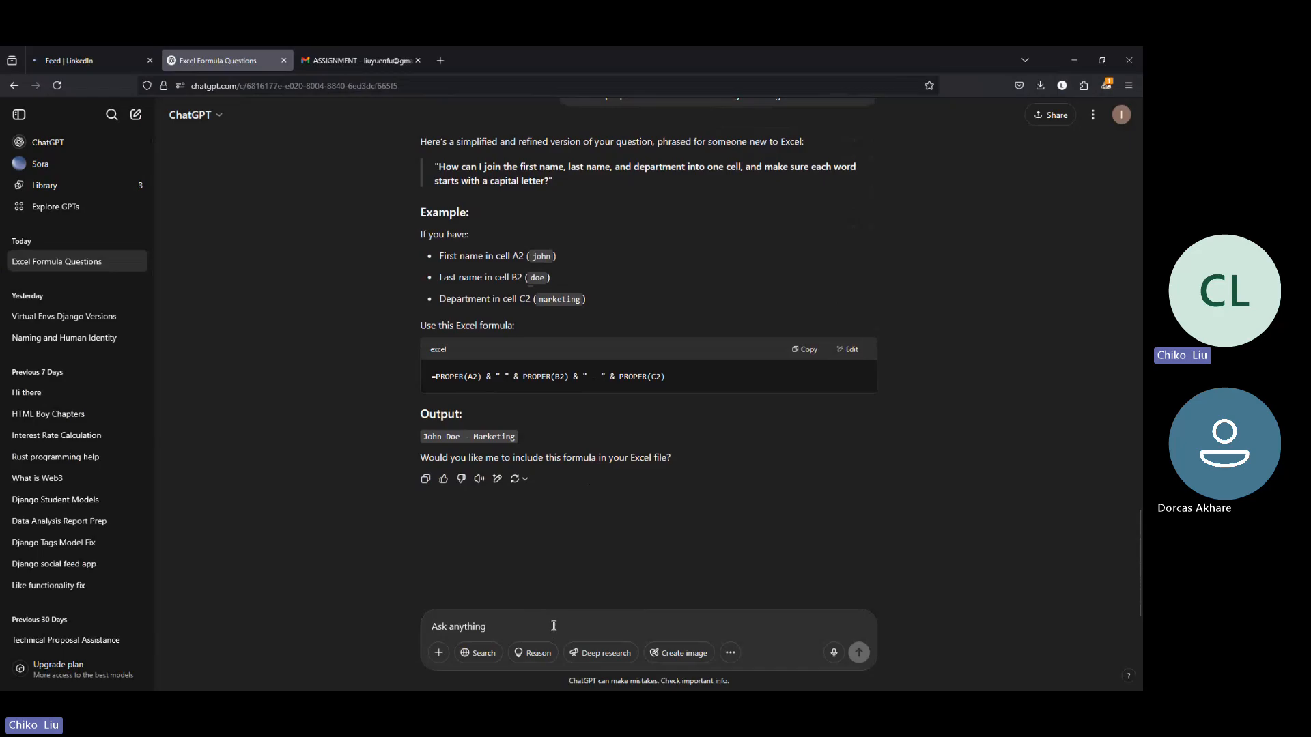
pyautogui.write('it is')
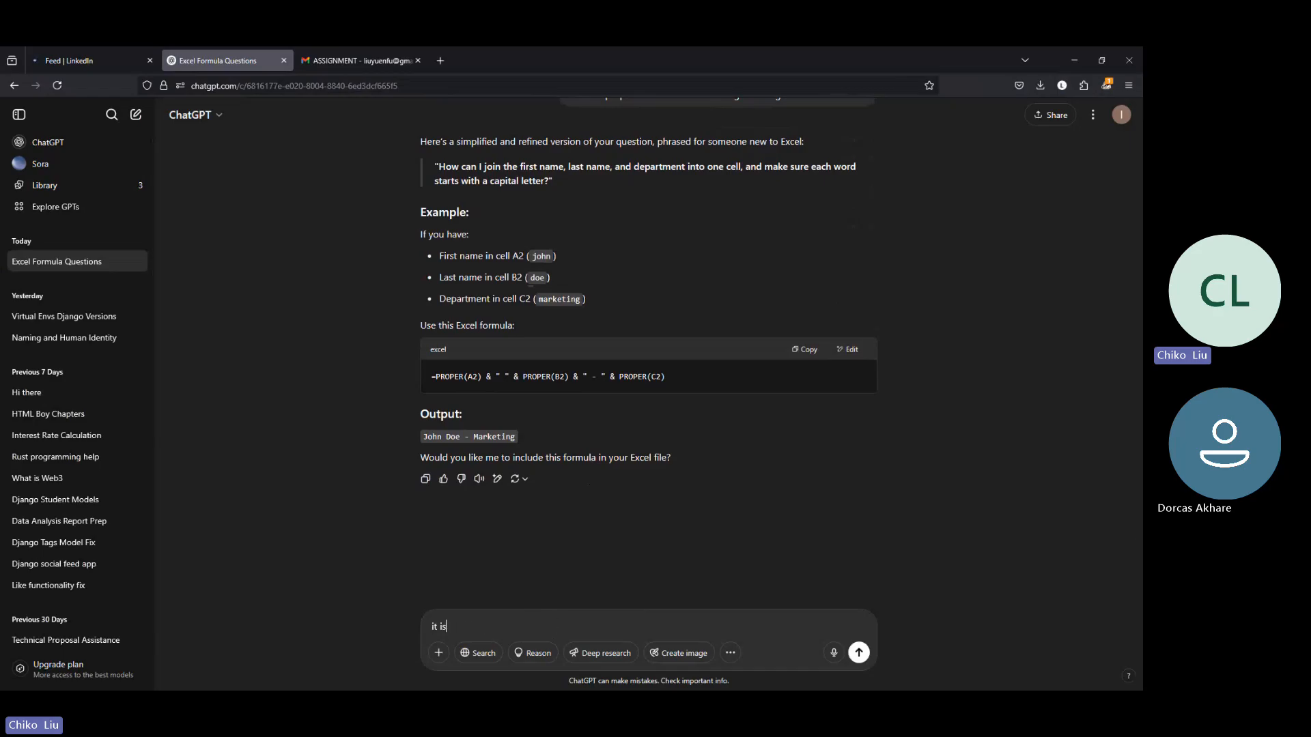
pyautogui.write(' suppose to ')
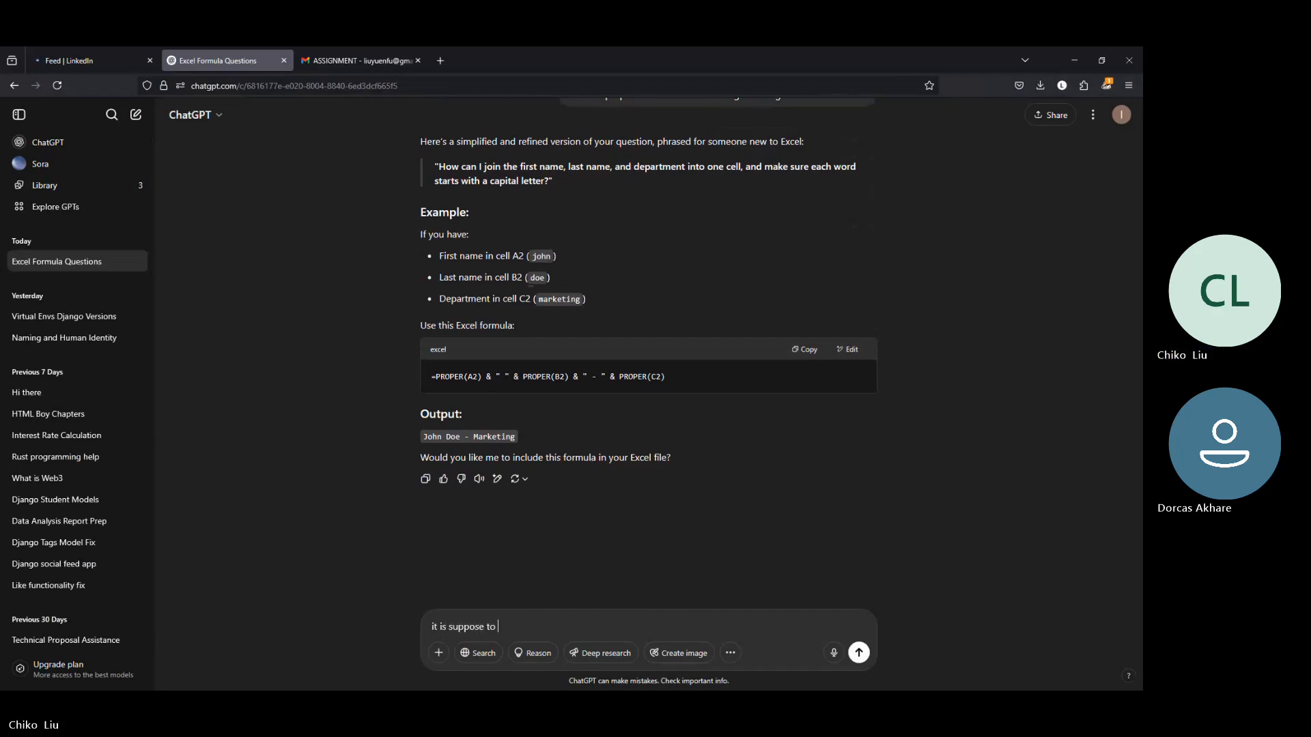
pyautogui.write('be a question')
pyautogui.press('Return')
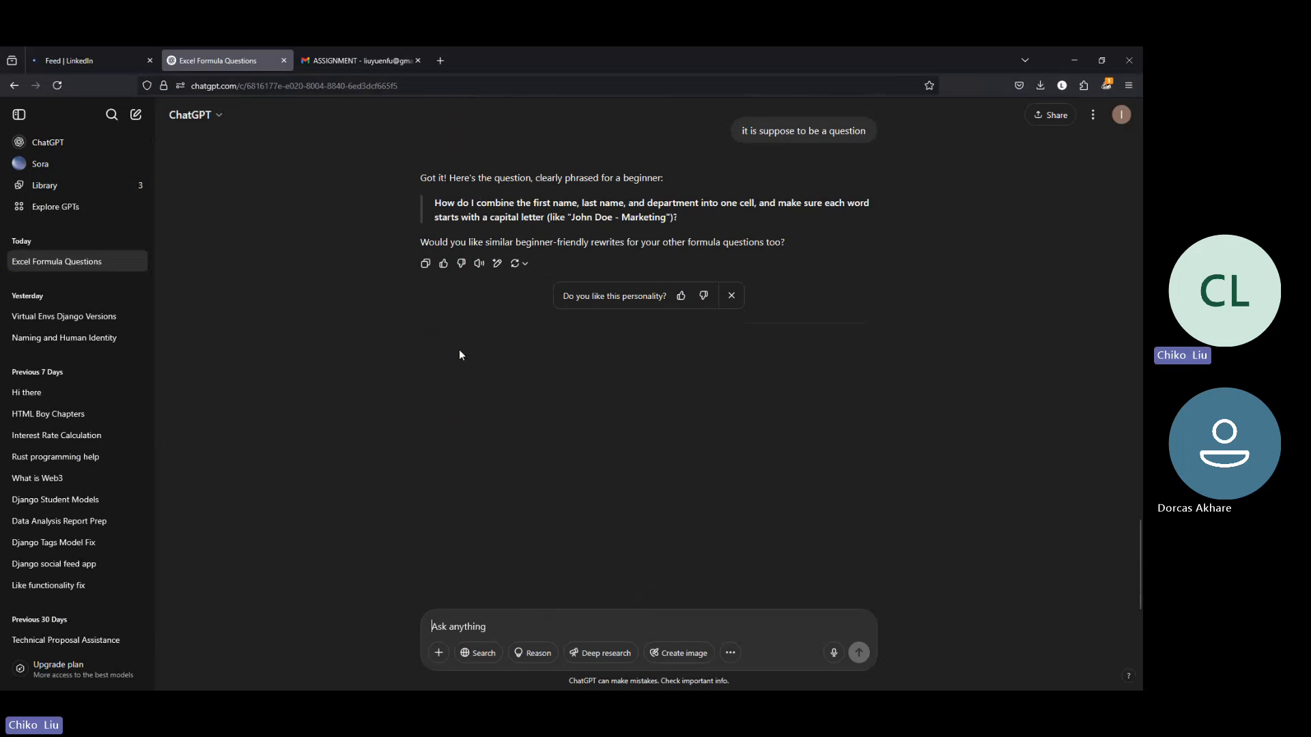
# Step: Edit the earlier prompt so its first line reads "refine this question:" and resend it
pyautogui.scroll(10, 459, 354)
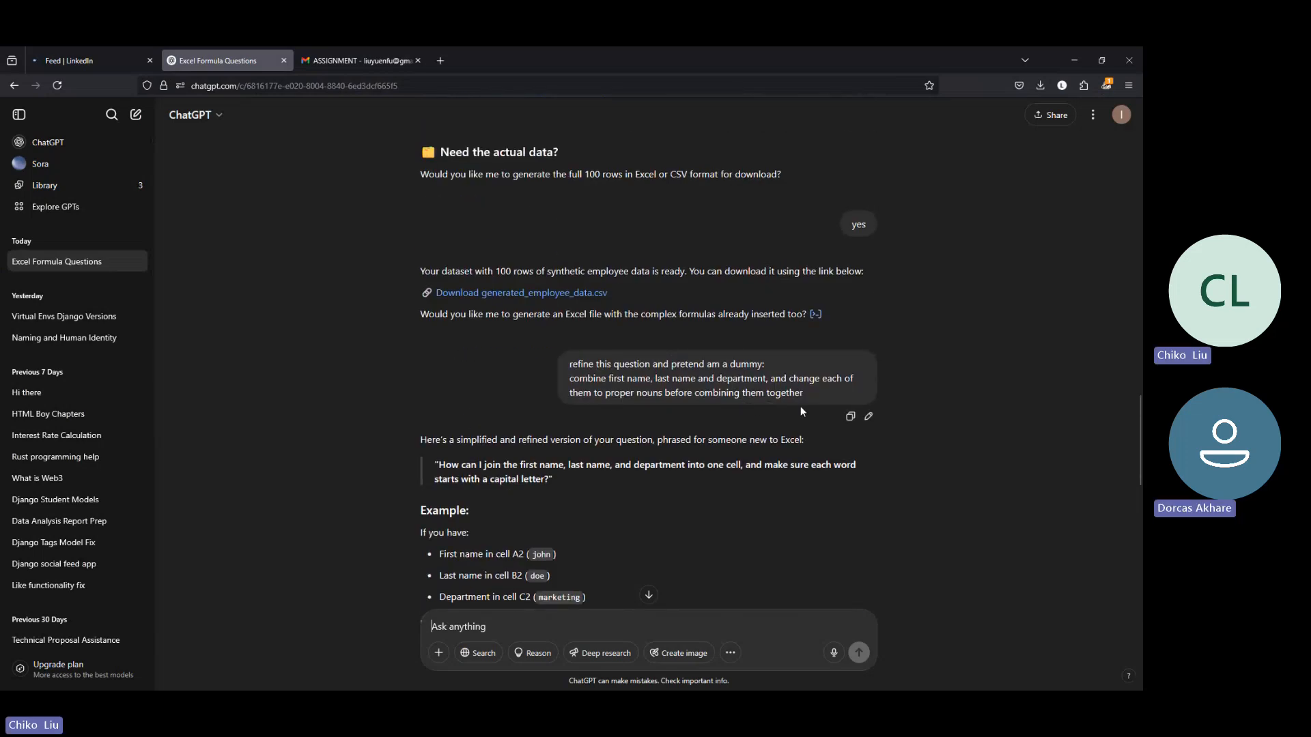
pyautogui.click(868, 418)
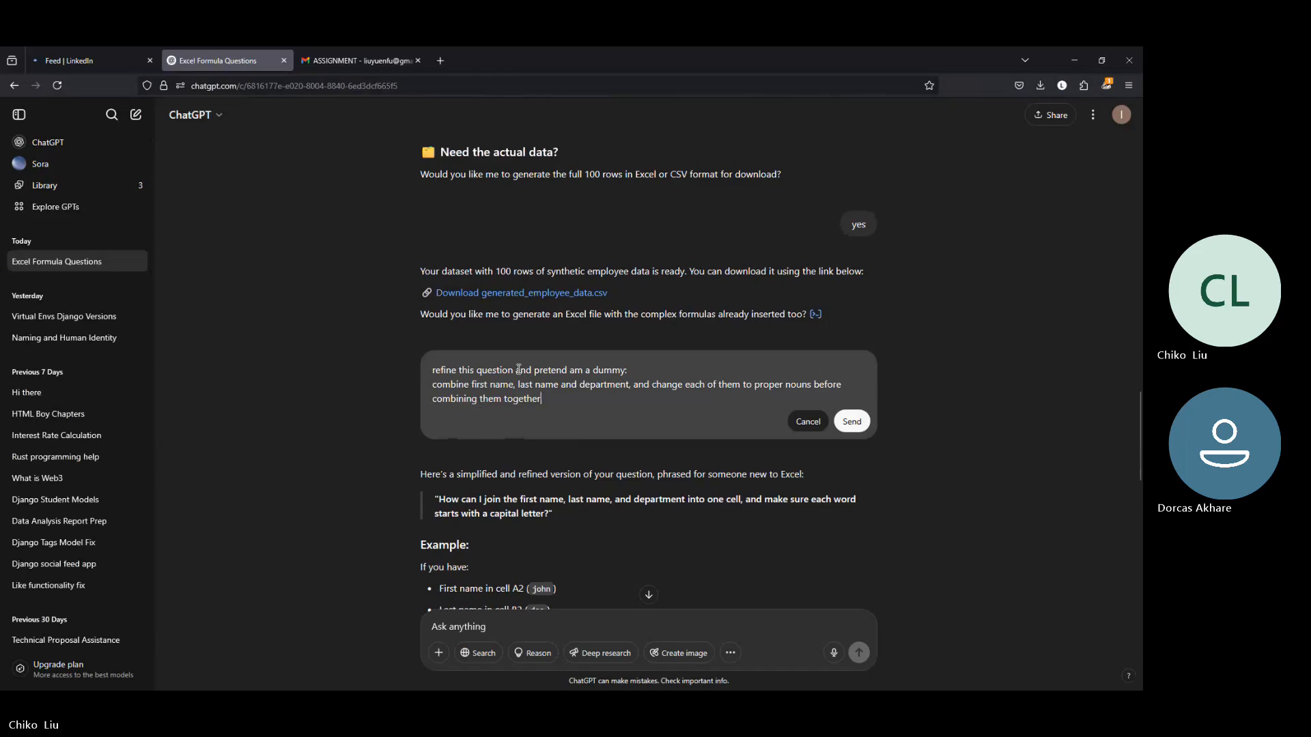
pyautogui.moveTo(516, 371); pyautogui.dragTo(625, 372)
pyautogui.write(':')
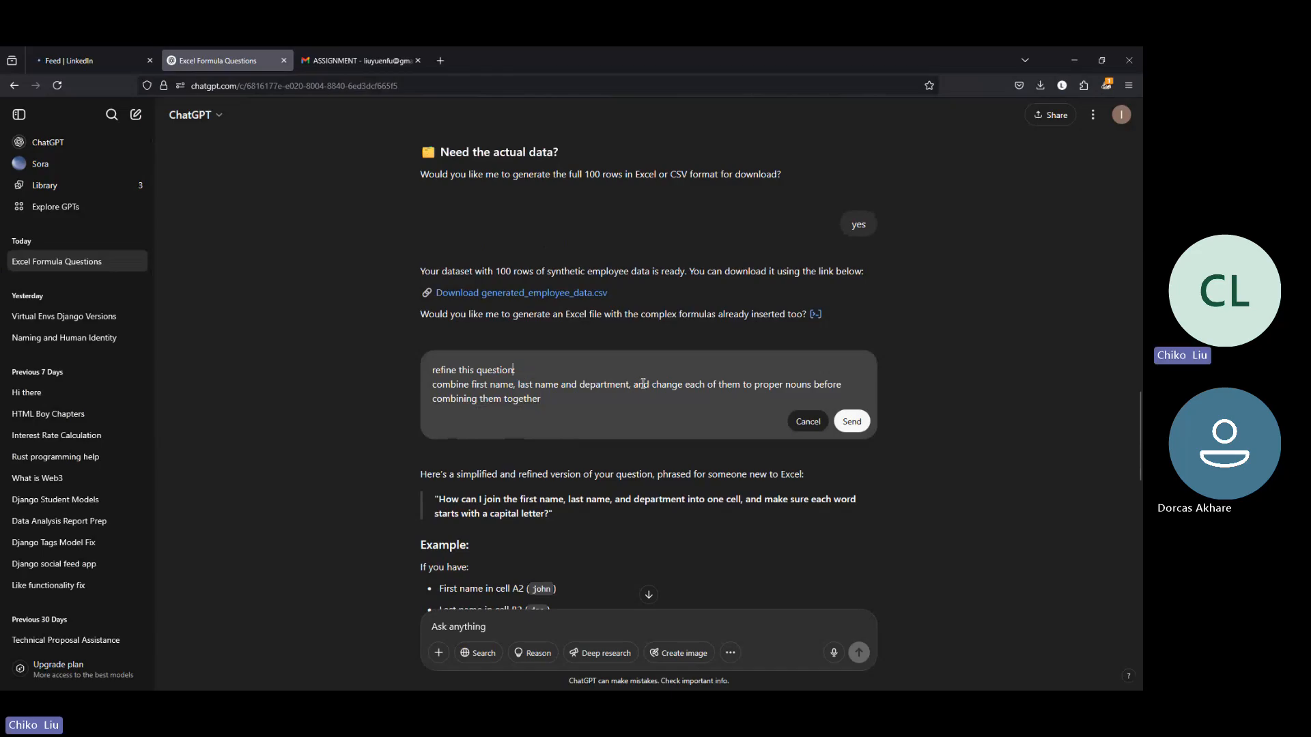
pyautogui.click(854, 423)
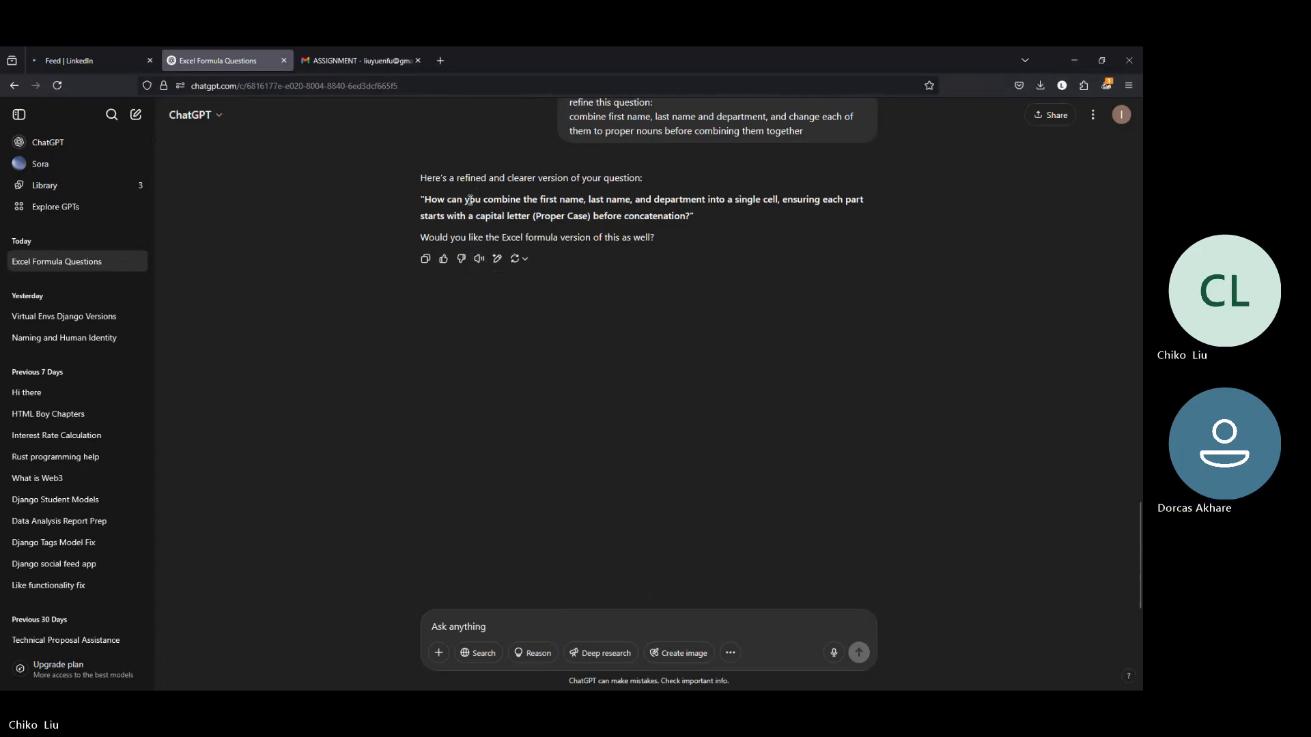
# Step: Copy the refined question from "combine" to "concatenation", switch to Excel and replace the text in H1 with it
pyautogui.moveTo(484, 203); pyautogui.dragTo(687, 221)
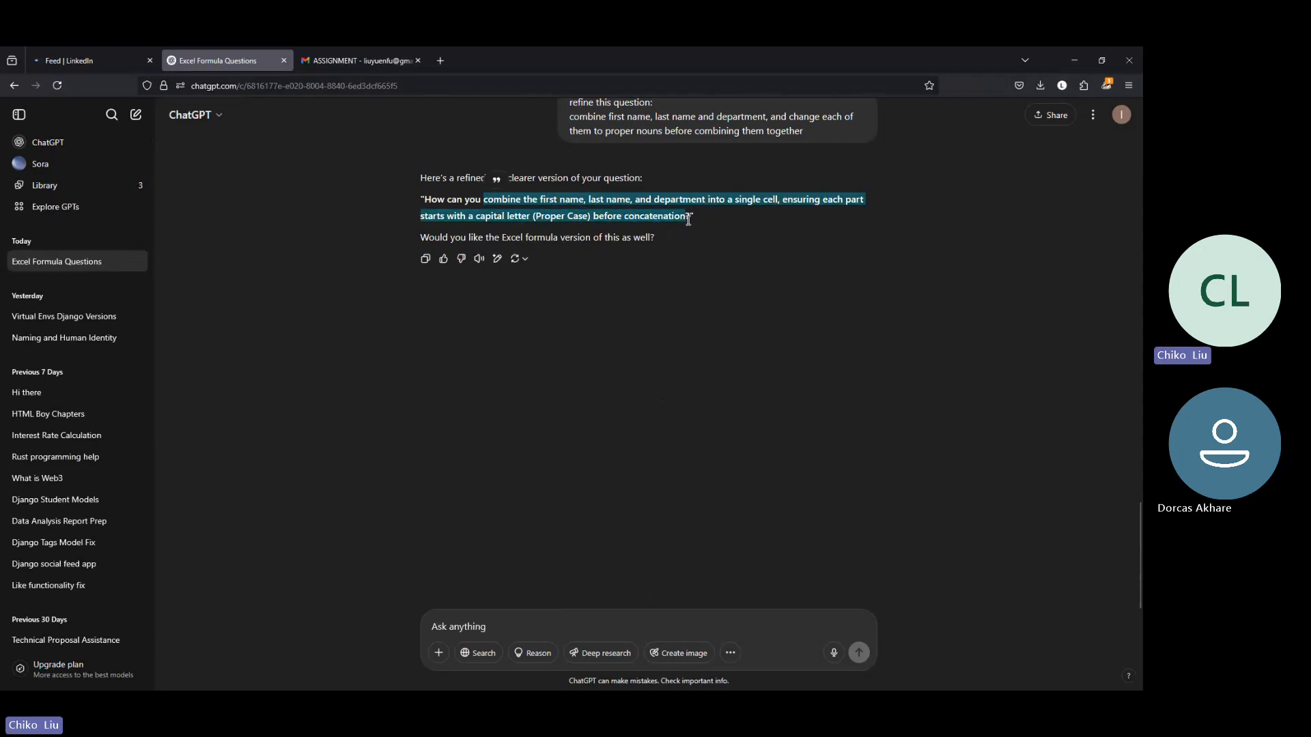
pyautogui.hotkey('alt', 'Tab')
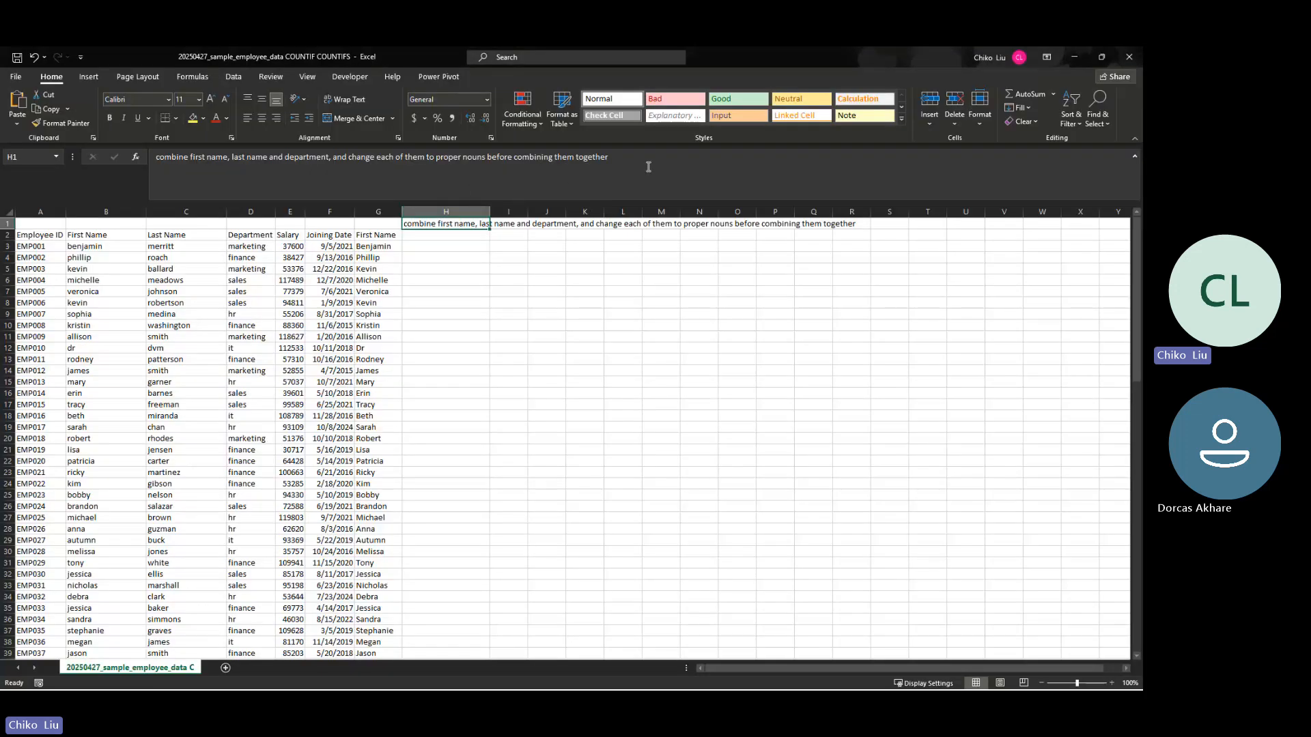
pyautogui.moveTo(647, 166); pyautogui.dragTo(94, 183)
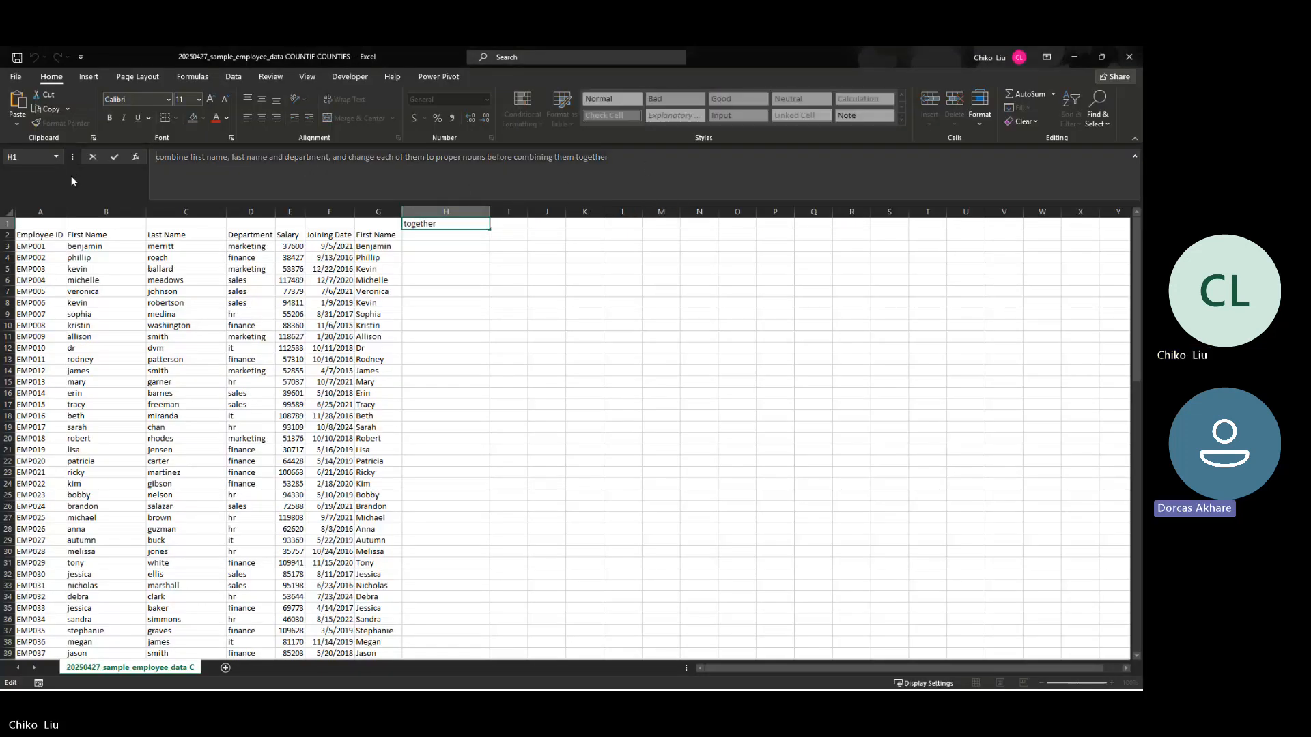
pyautogui.hotkey('ctrl', 'v')
pyautogui.press('Return')
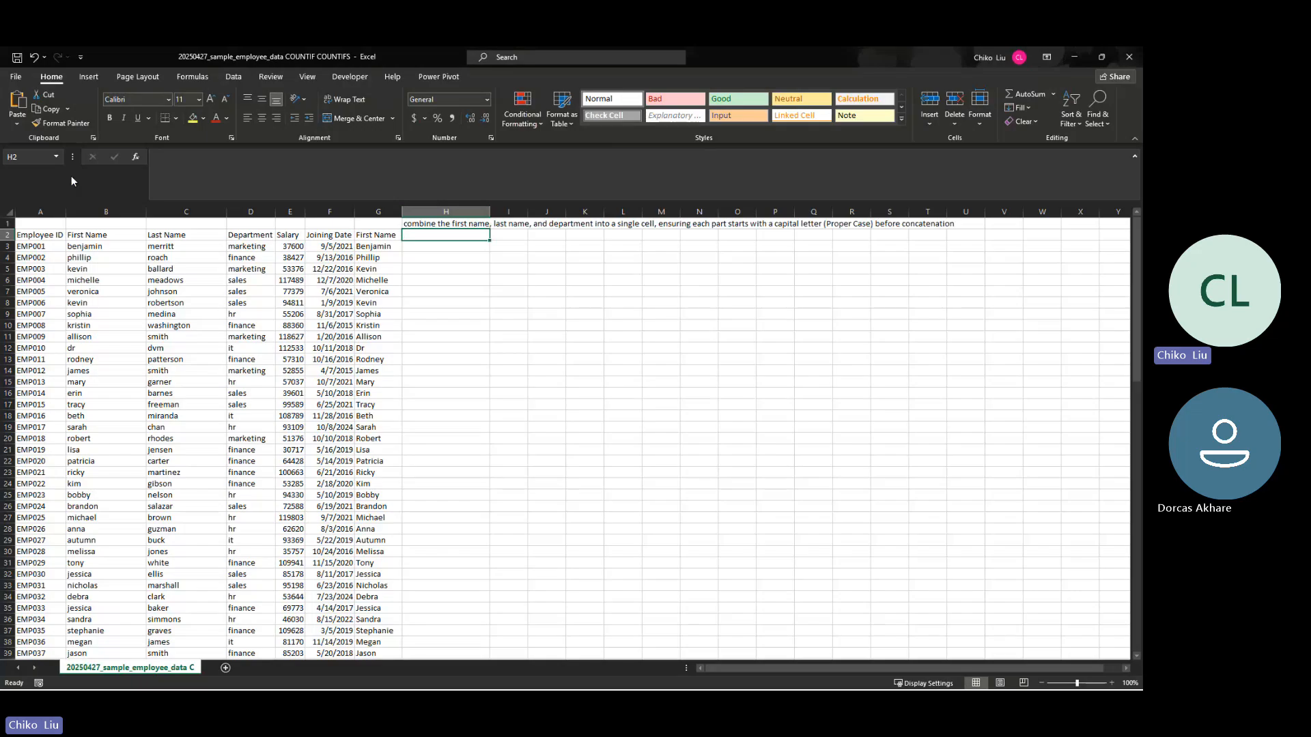
pyautogui.press('Up')
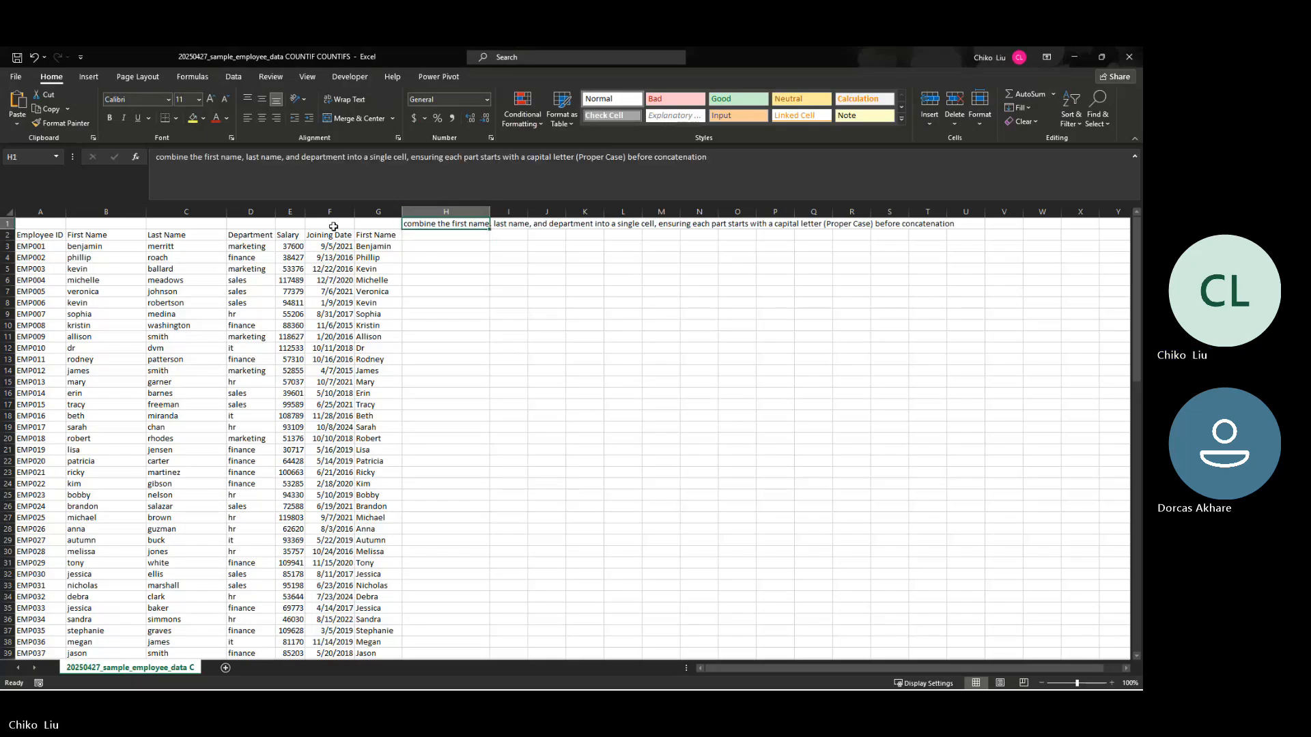
# Step: Append ": use textjoin" to the end of the question in H1
pyautogui.click(748, 156)
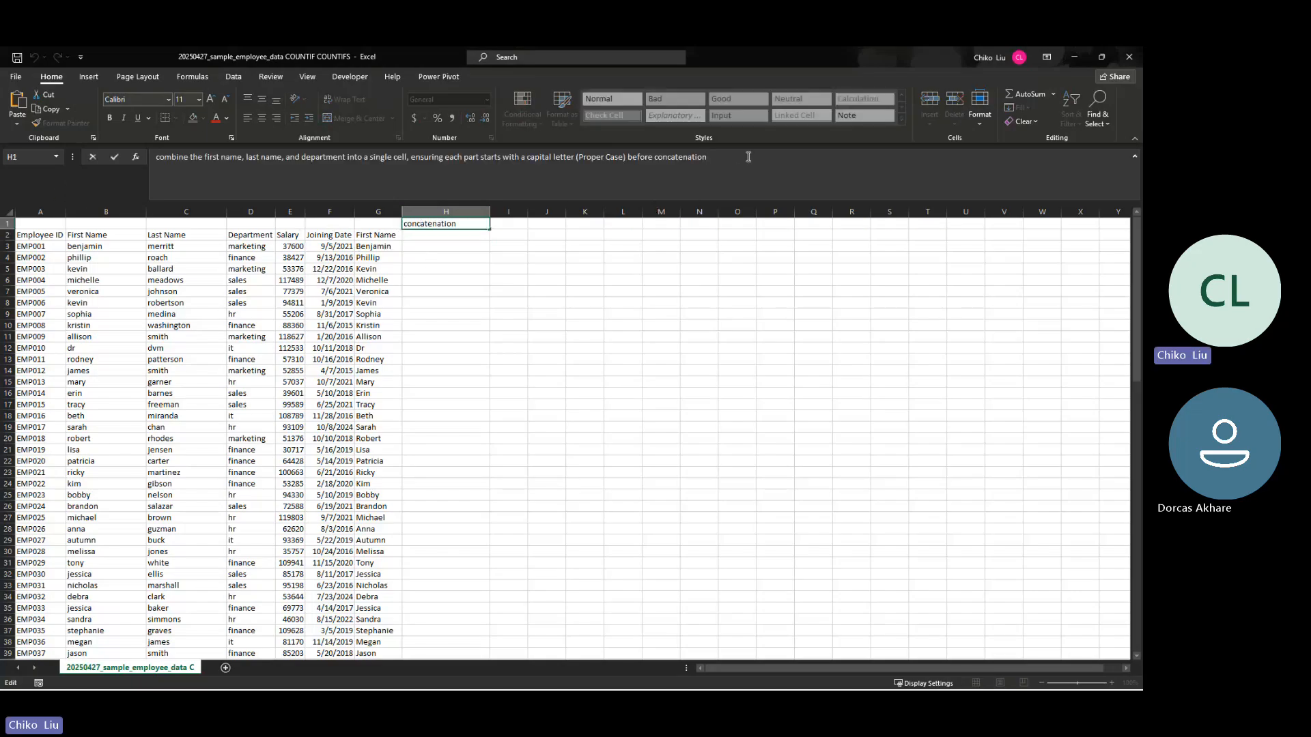
pyautogui.write('use text ')
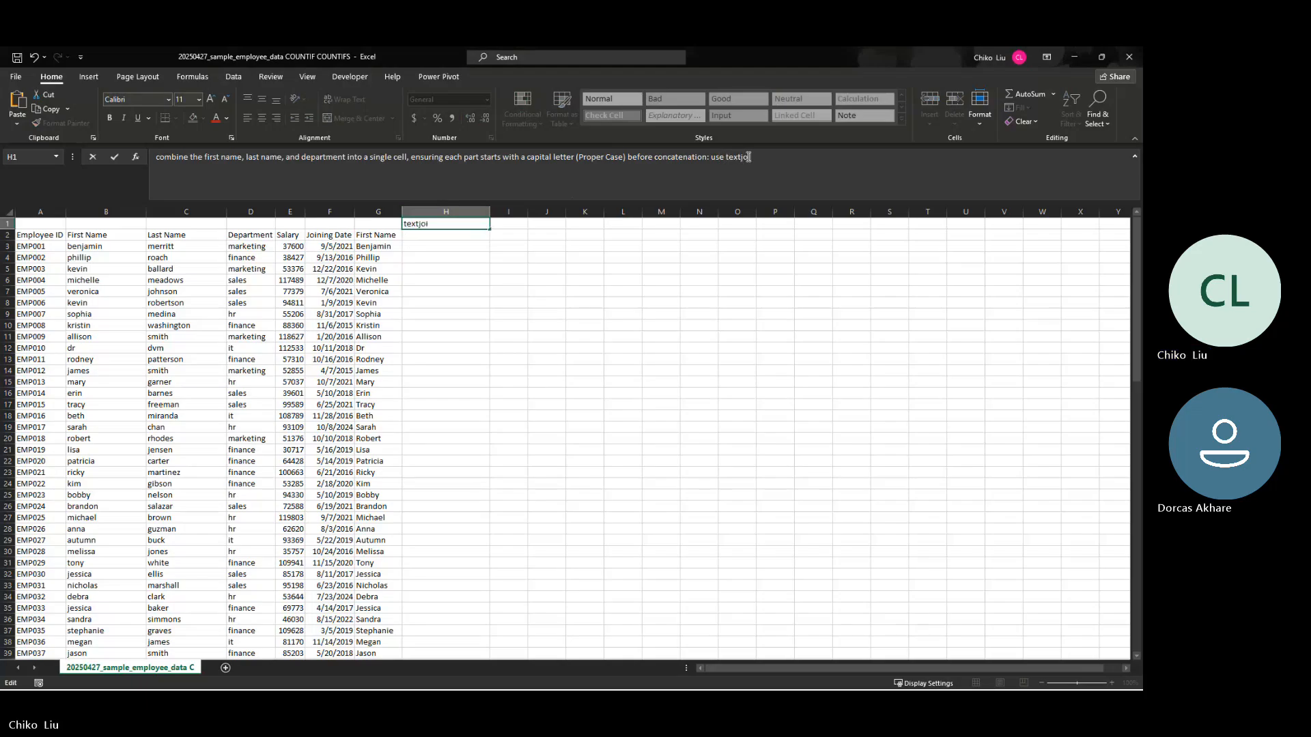
pyautogui.write('join')
pyautogui.hotkey('ctrl', 'Return')
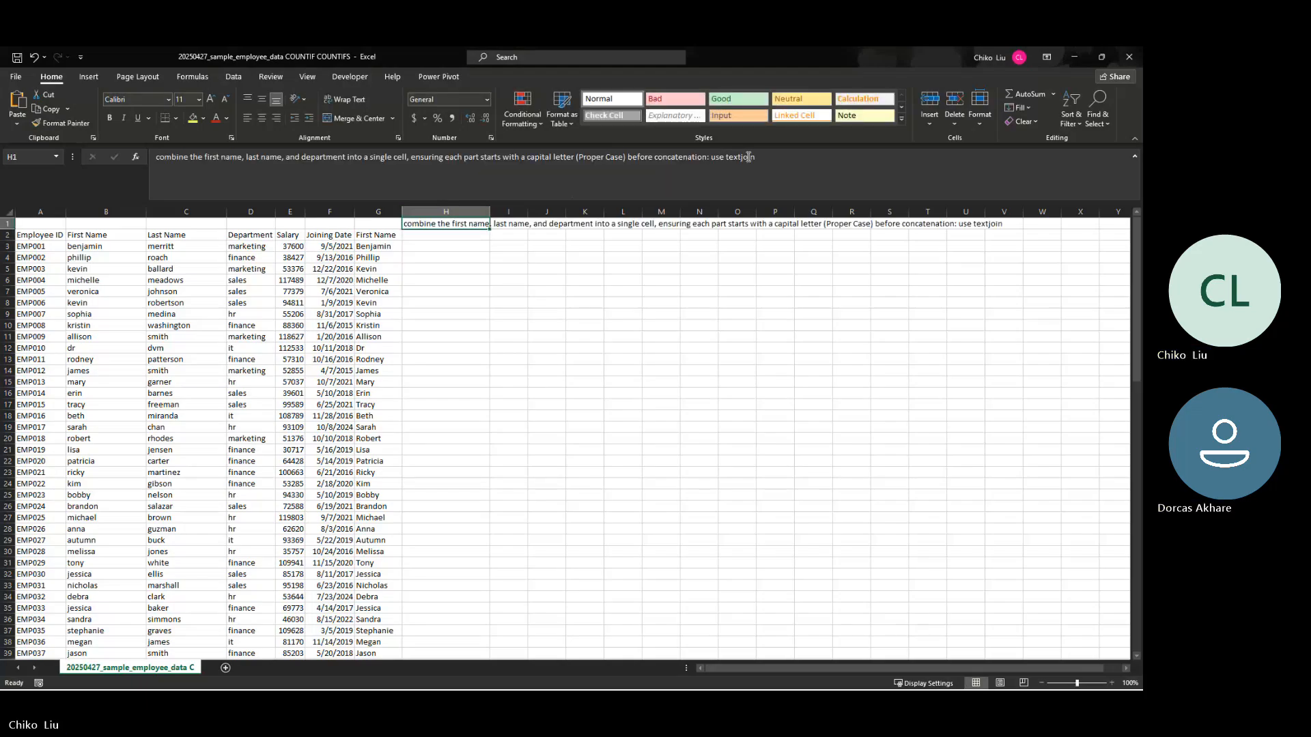
# Step: Extend the hint in H1 with "and PROPER" and rewrite textjoin as uppercase "TEXTJOIN"
pyautogui.click(823, 172)
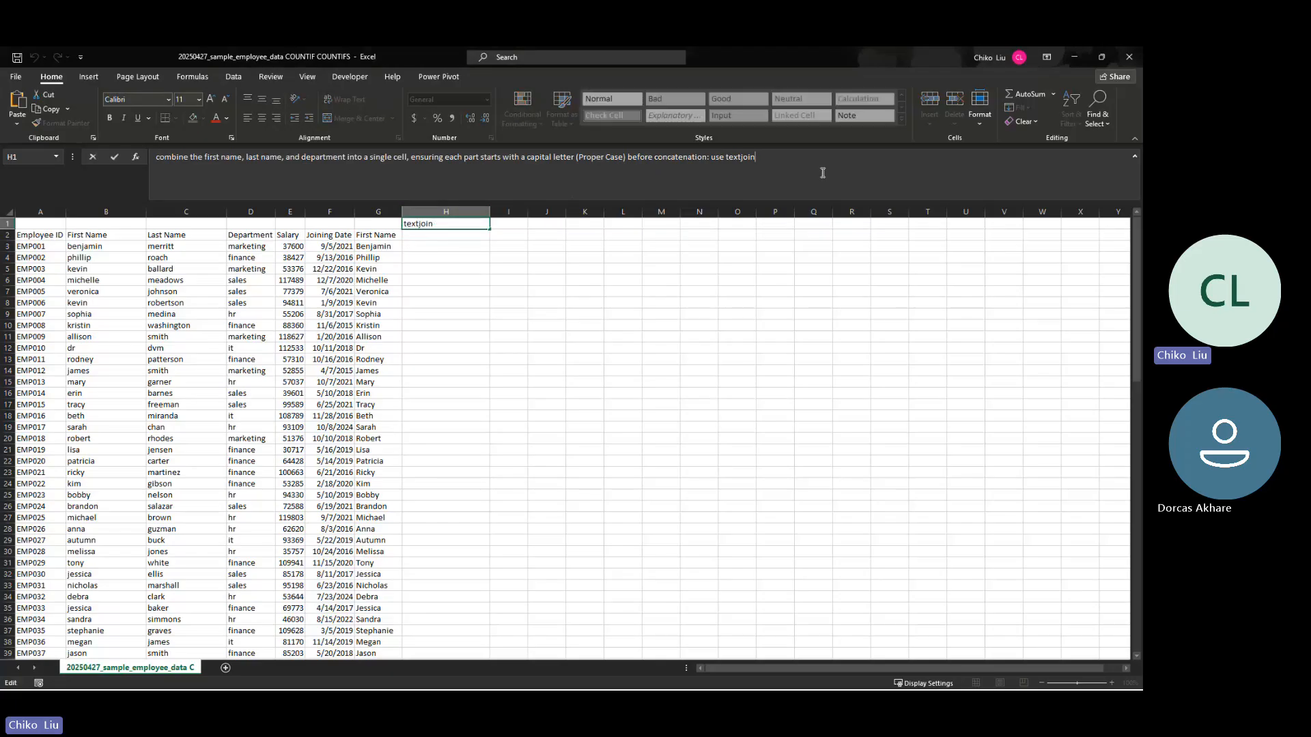
pyautogui.write('and proper')
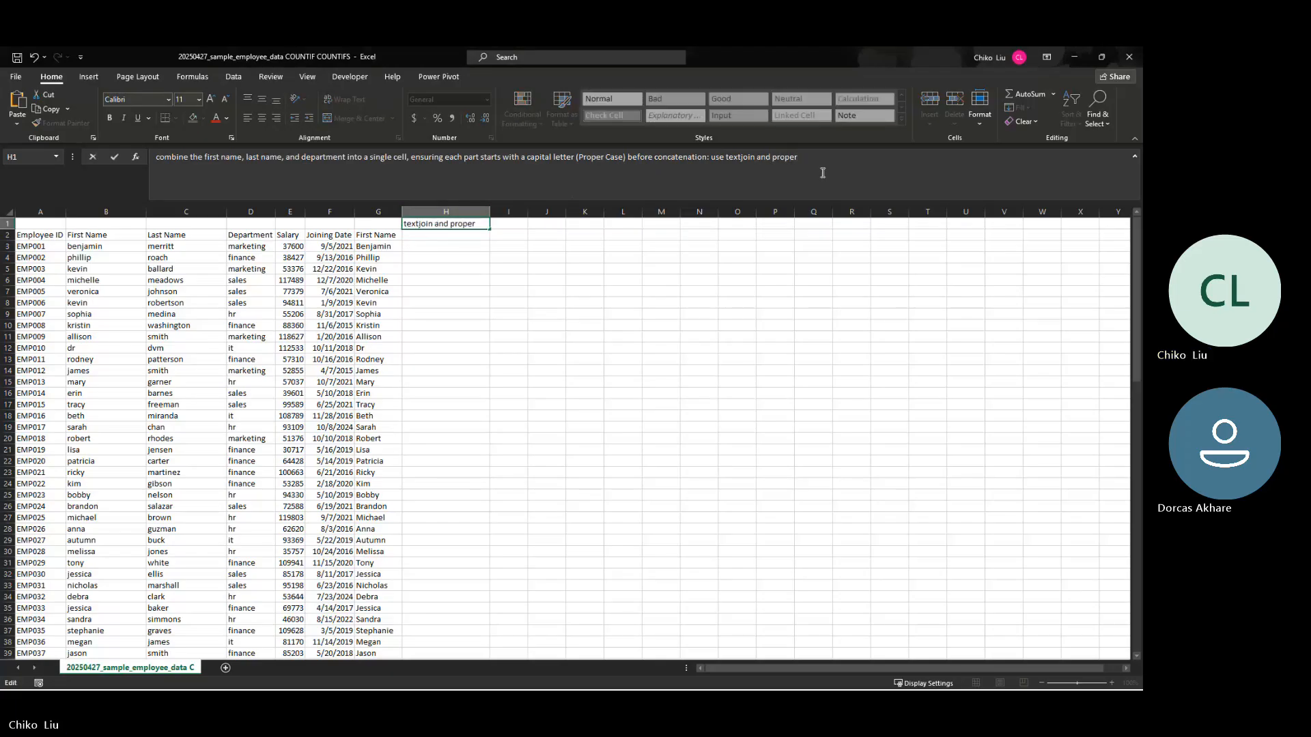
pyautogui.press('BackSpace')
pyautogui.press('BackSpace')
pyautogui.press('BackSpace')
pyautogui.press('BackSpace')
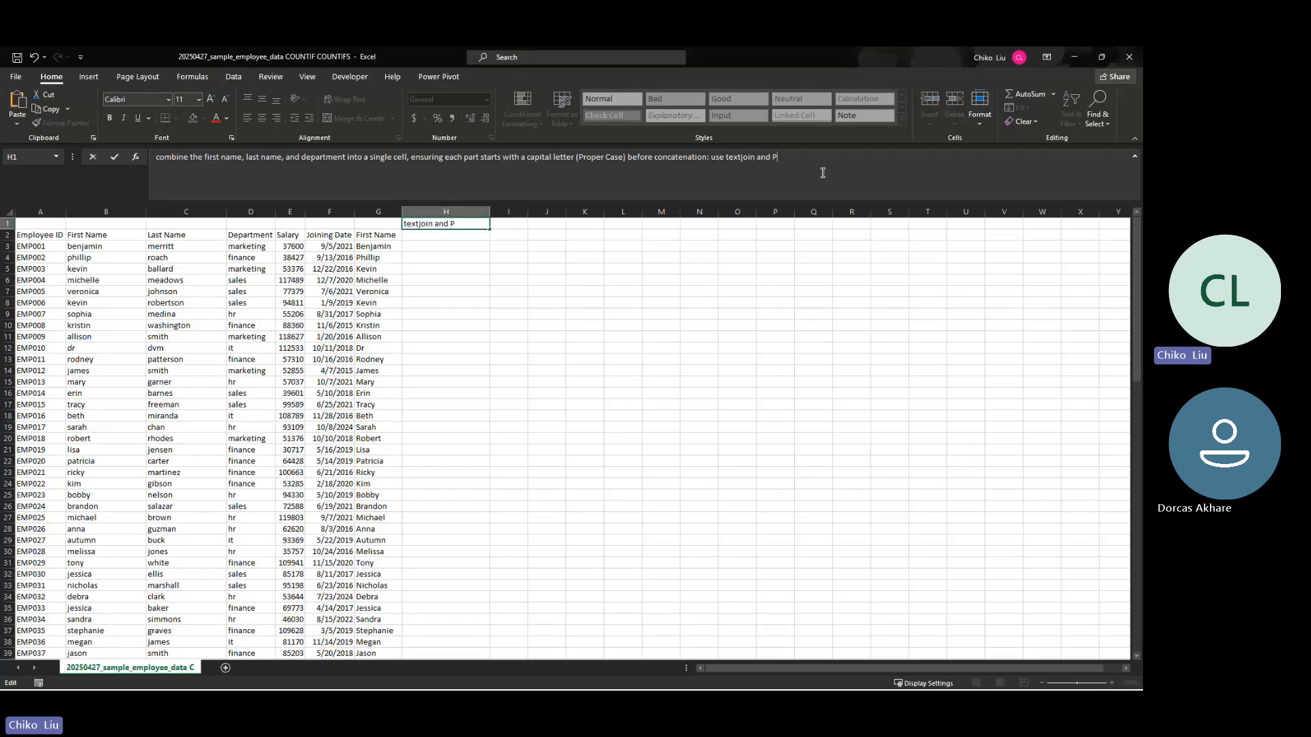
pyautogui.write('PROPER')
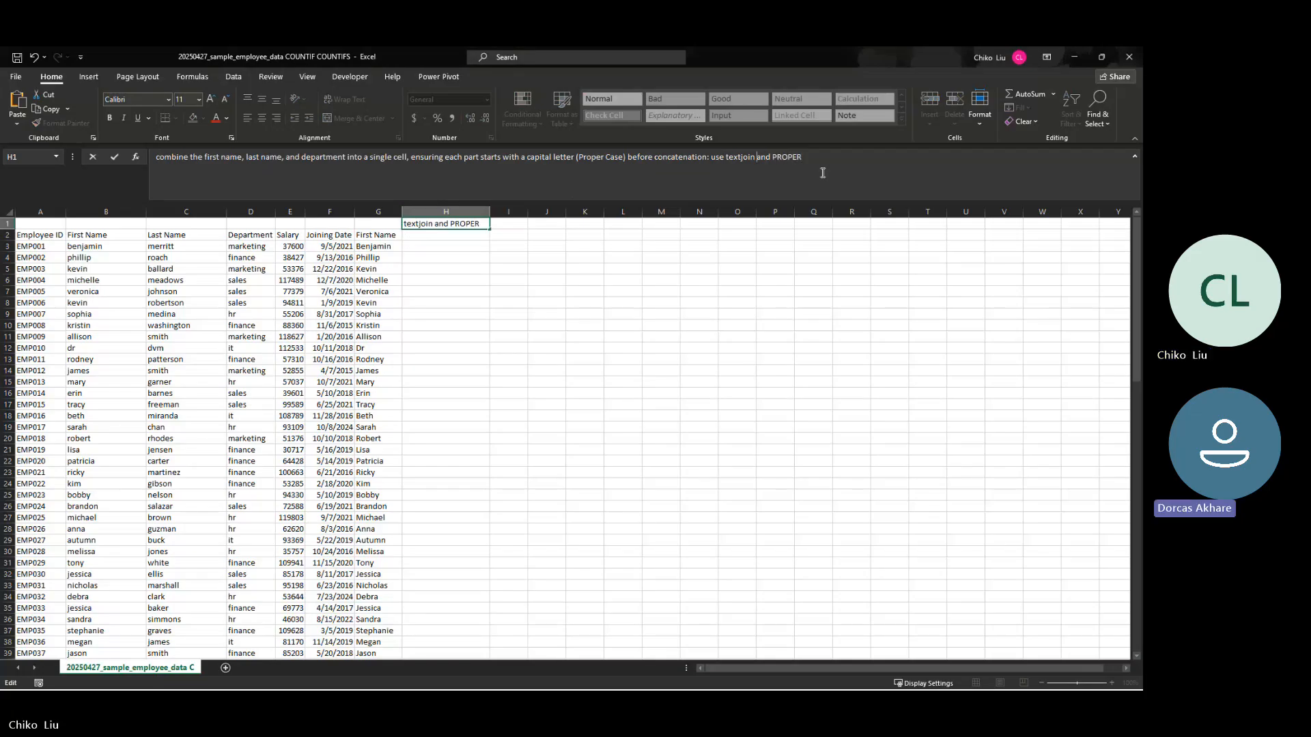
pyautogui.hotkey('ctrl', 'shift', 'Right')
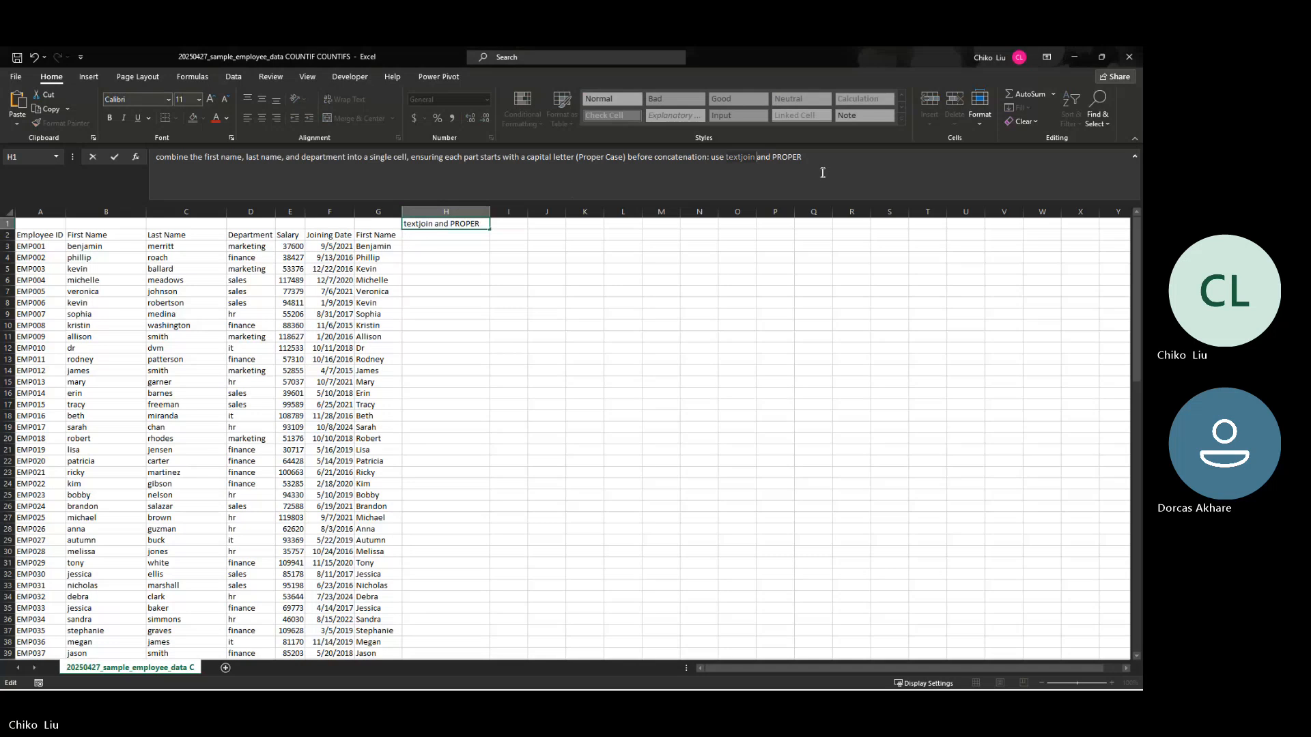
pyautogui.write('TEXTJOIN')
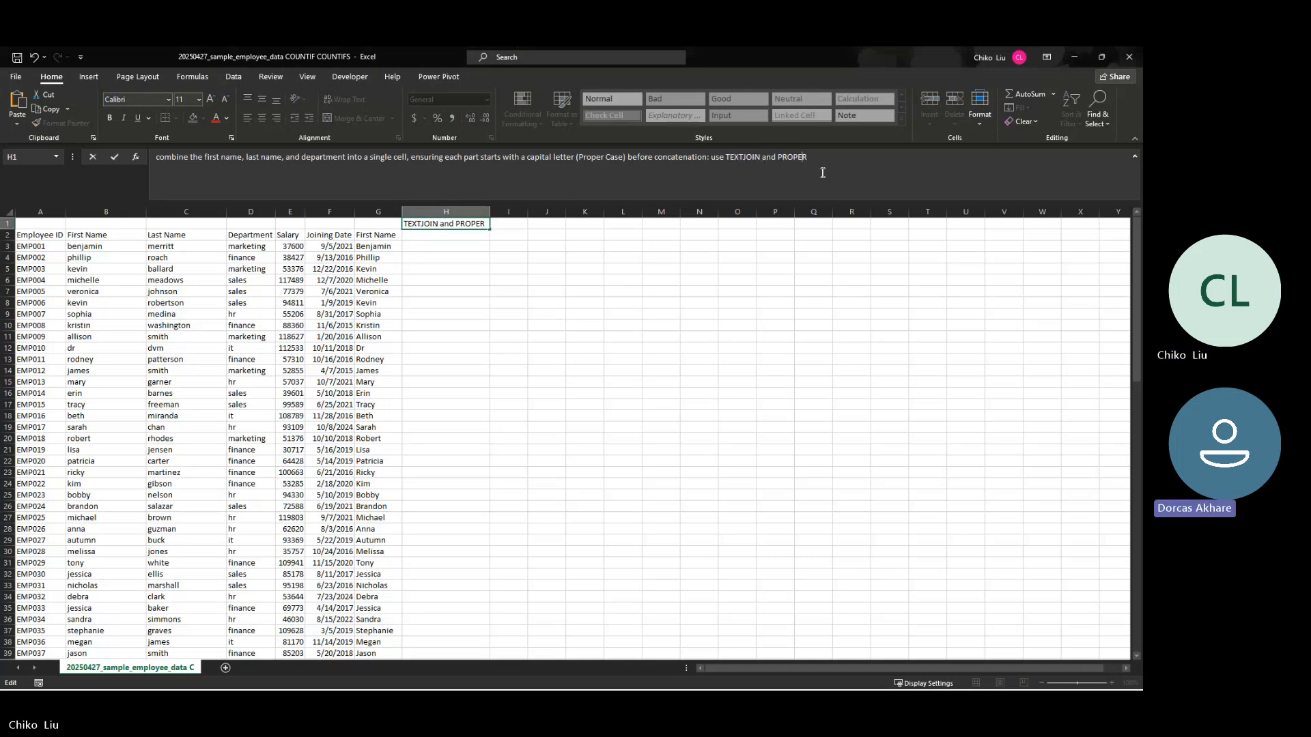
# Step: Replace the word "use" with "combine" in the hint at the end of the H1 question
pyautogui.press('Left')
pyautogui.press('Left')
pyautogui.press('Left')
pyautogui.press('Left')
pyautogui.press('Left')
pyautogui.press('Left')
pyautogui.press('Left')
pyautogui.press('Left')
pyautogui.press('Left')
pyautogui.press('Left')
pyautogui.press('Left')
pyautogui.press('Left')
pyautogui.press('Left')
pyautogui.press('Left')
pyautogui.press('Left')
pyautogui.press('Left')
pyautogui.press('Left')
pyautogui.press('Left')
pyautogui.press('Left')
pyautogui.press('Left')
pyautogui.press('Left')
pyautogui.press('Left')
pyautogui.press('Left')
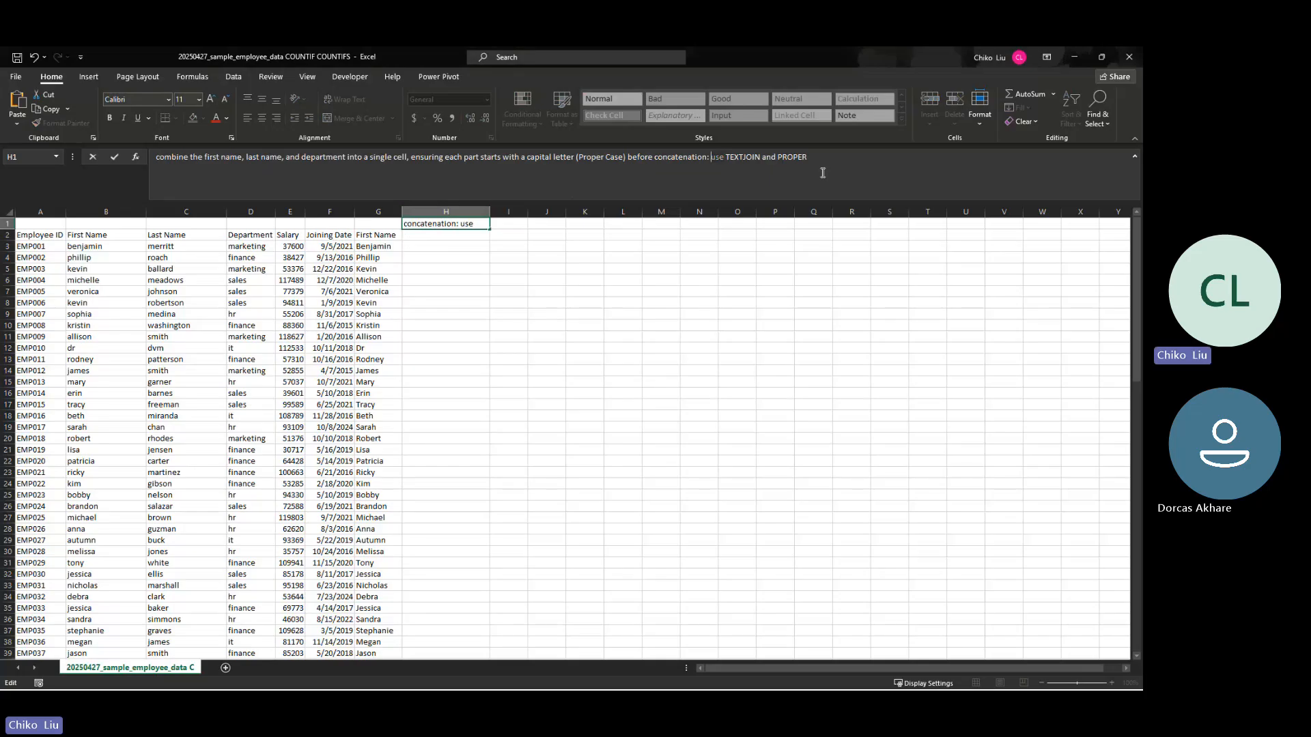
pyautogui.write('combine')
pyautogui.press('Delete')
pyautogui.press('Delete')
pyautogui.press('Delete')
pyautogui.press('Delete')
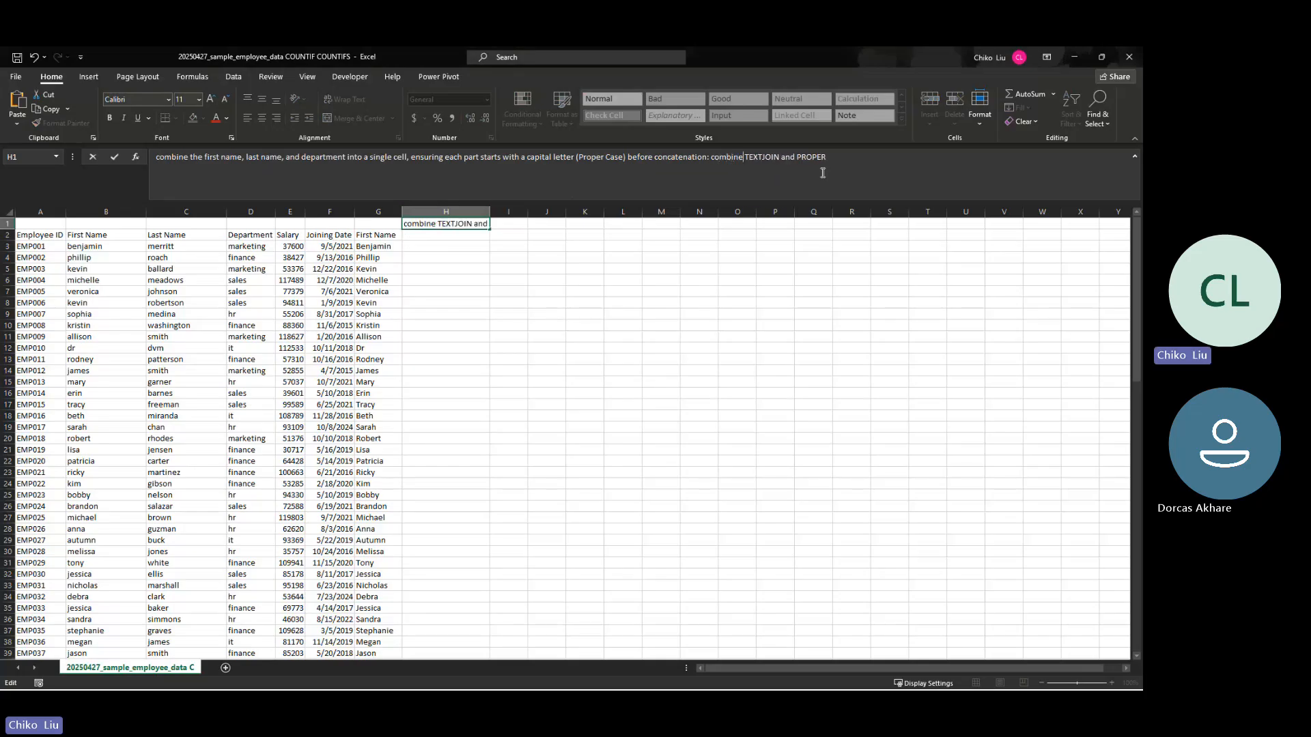
# Step: Add the lowercase word "function" after PROPER in H1 and commit the cell
pyautogui.press('Right')
pyautogui.press('Right')
pyautogui.press('Right')
pyautogui.press('Right')
pyautogui.press('Right')
pyautogui.press('Right')
pyautogui.press('Right')
pyautogui.press('Right')
pyautogui.press('Right')
pyautogui.press('Right')
pyautogui.press('Right')
pyautogui.press('Right')
pyautogui.press('Right')
pyautogui.press('Right')
pyautogui.press('Right')
pyautogui.press('Right')
pyautogui.write('FUNCTION')
pyautogui.press('BackSpace')
pyautogui.press('BackSpace')
pyautogui.press('BackSpace')
pyautogui.press('BackSpace')
pyautogui.press('BackSpace')
pyautogui.press('BackSpace')
pyautogui.press('BackSpace')
pyautogui.press('BackSpace')
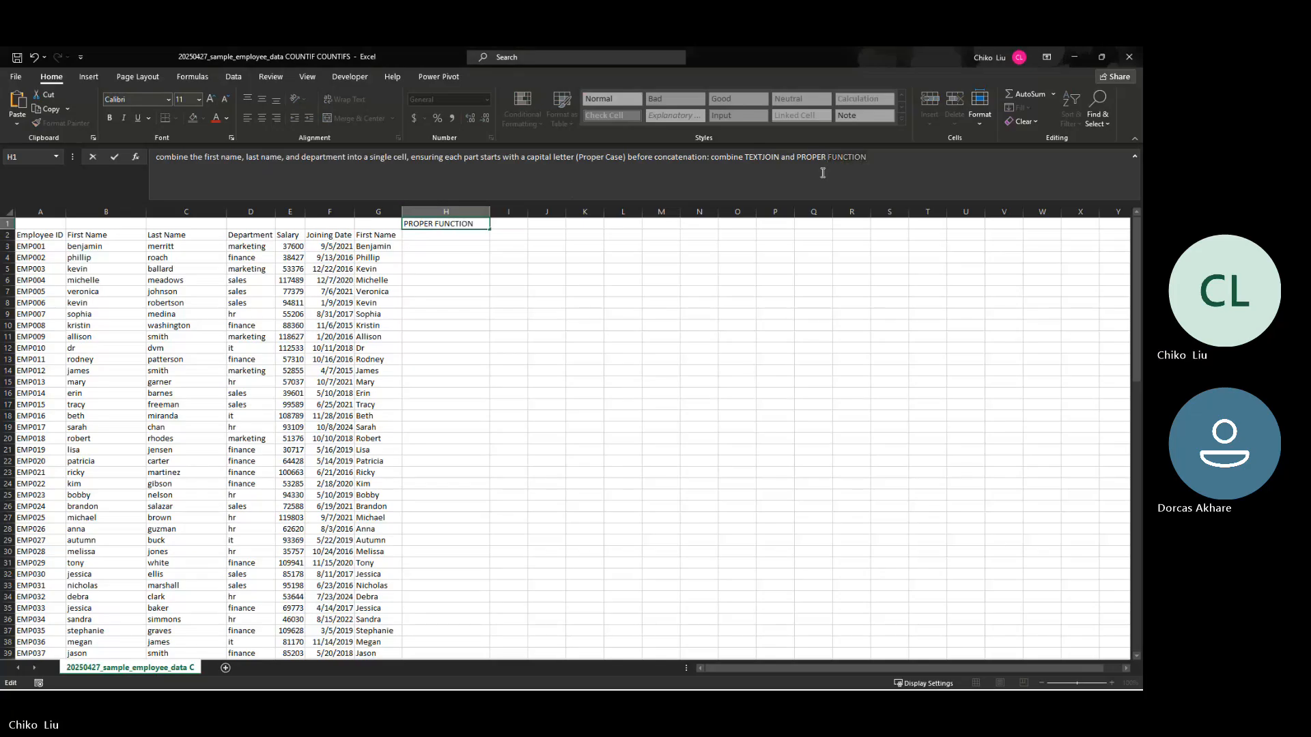
pyautogui.write('function')
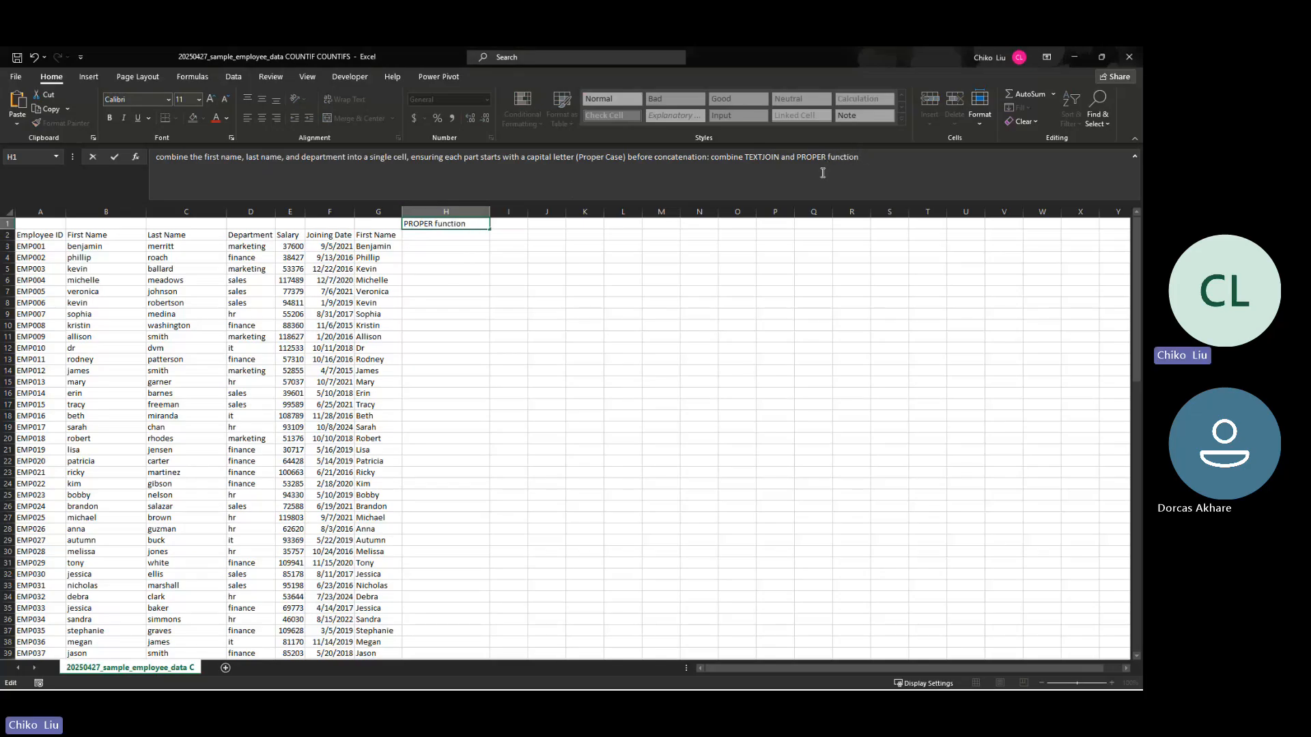
pyautogui.press('Return')
pyautogui.press('Up')
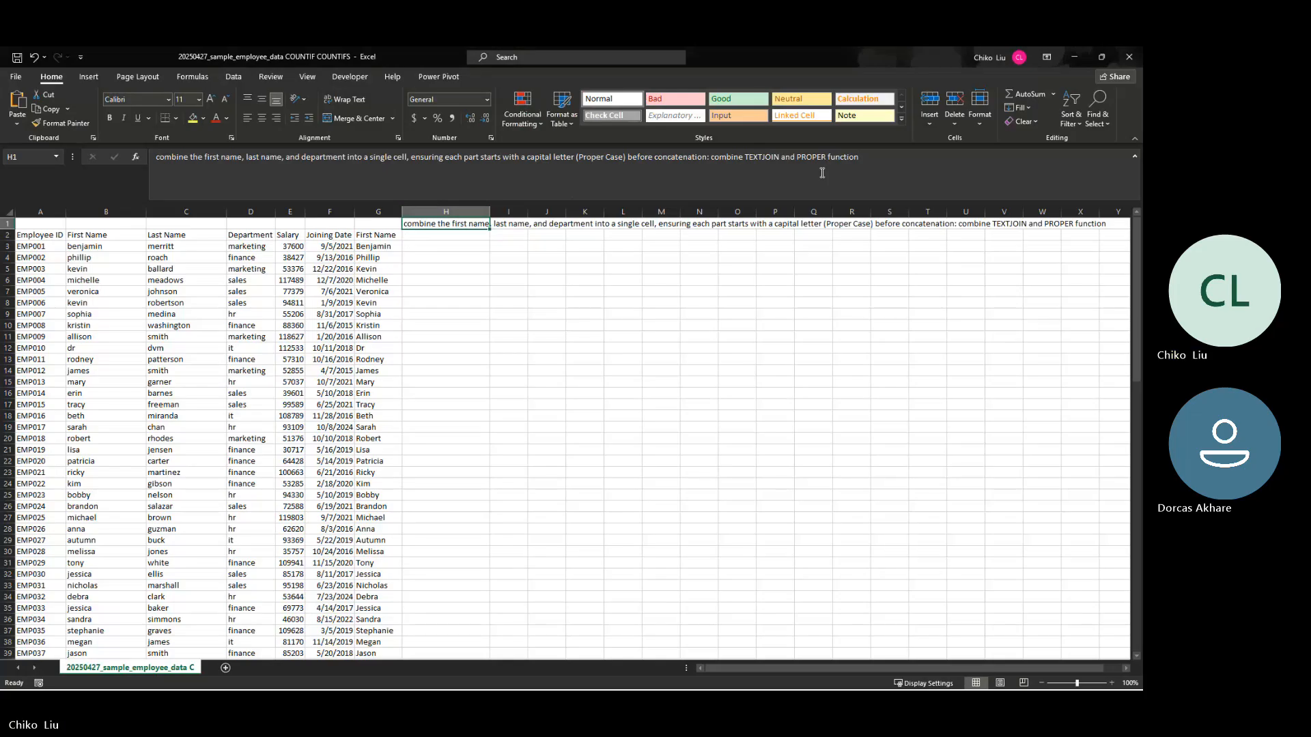
# Step: Enter the header "First Name Last Name - Department" in H2
pyautogui.press('Down')
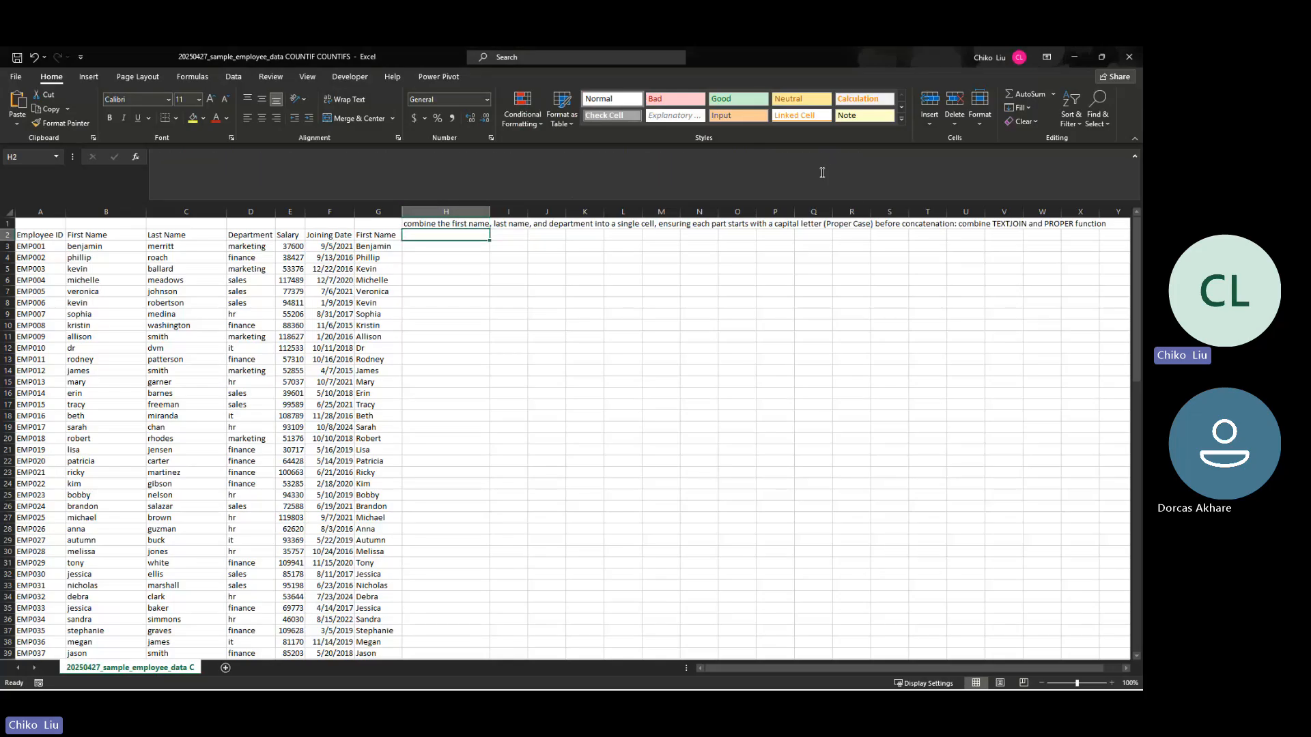
pyautogui.write('Fis')
pyautogui.press('BackSpace')
pyautogui.press('BackSpace')
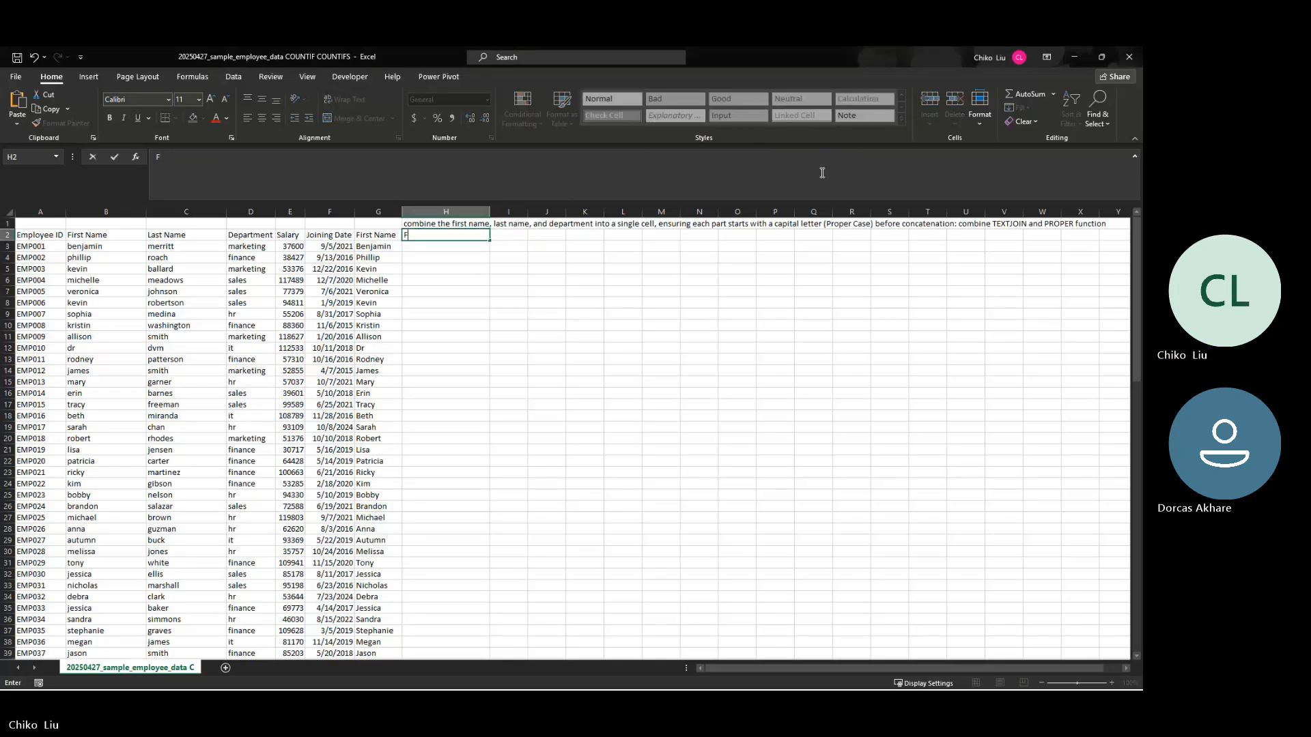
pyautogui.write('irst Name')
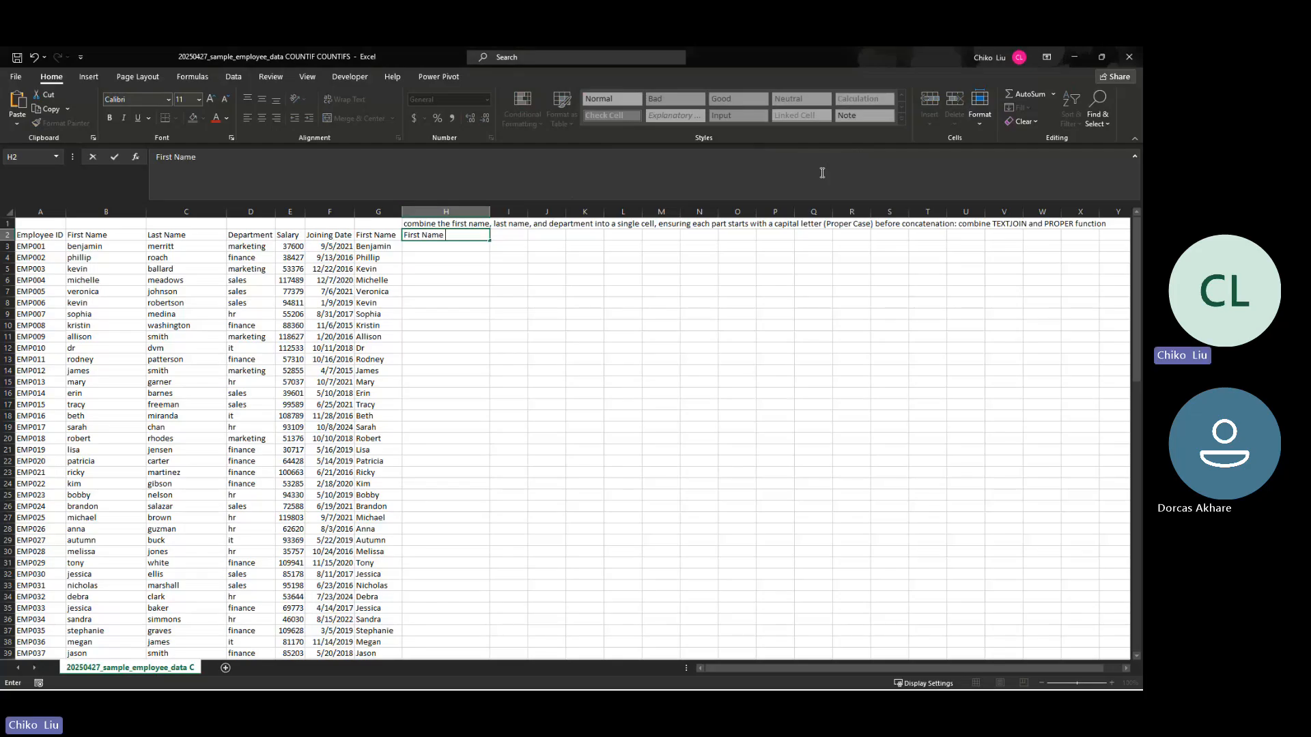
pyautogui.write(' Last Name - De')
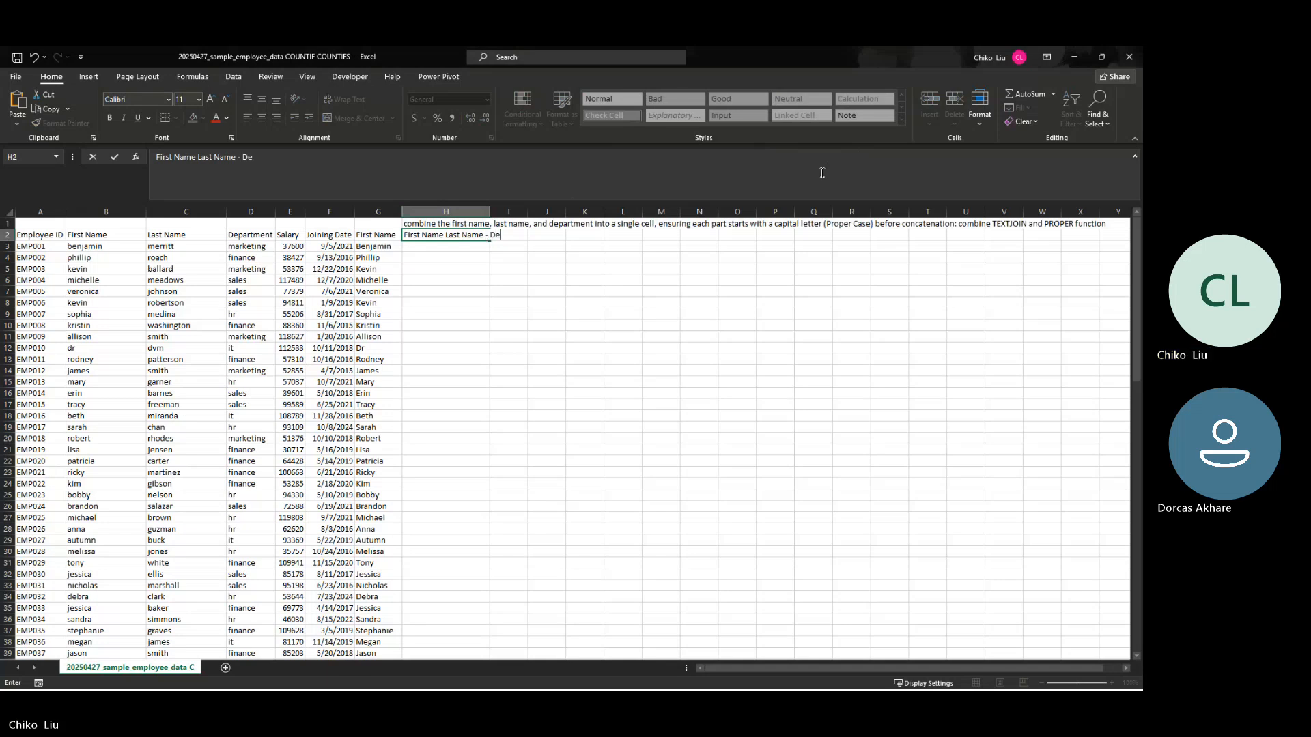
pyautogui.write('partment')
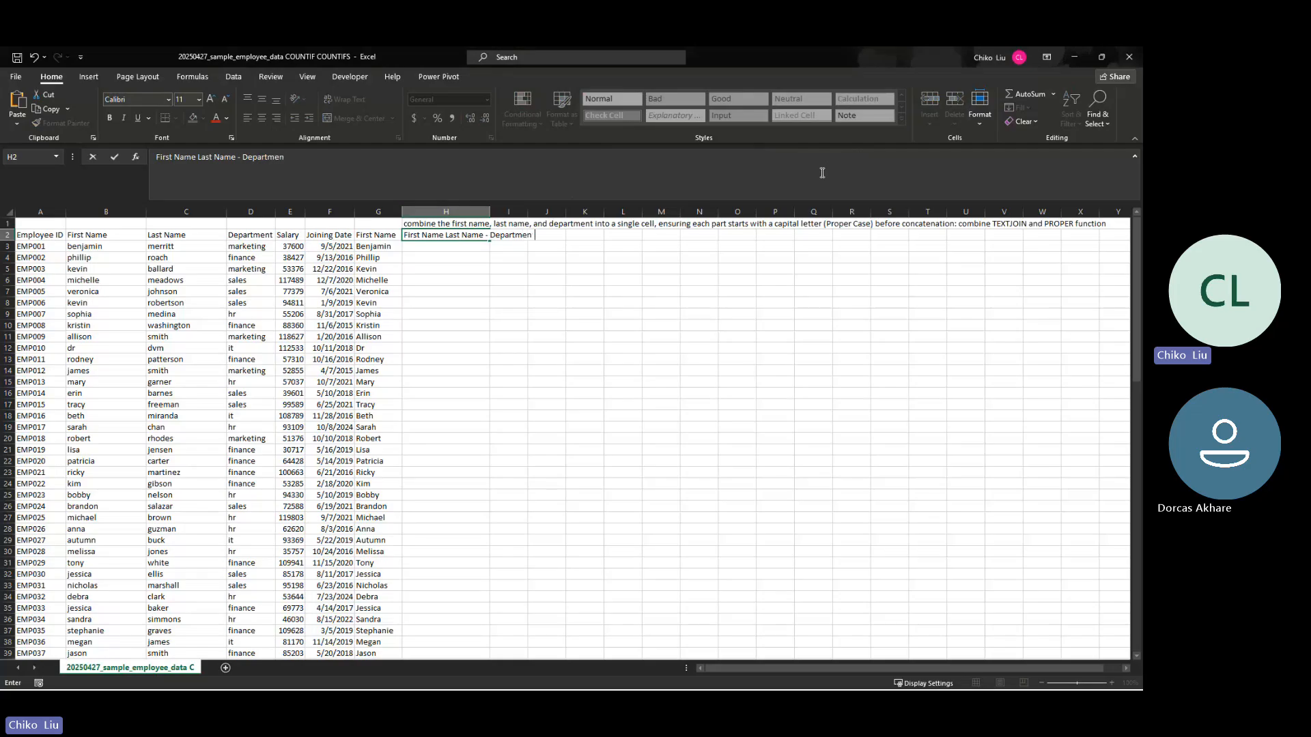
pyautogui.press('Return')
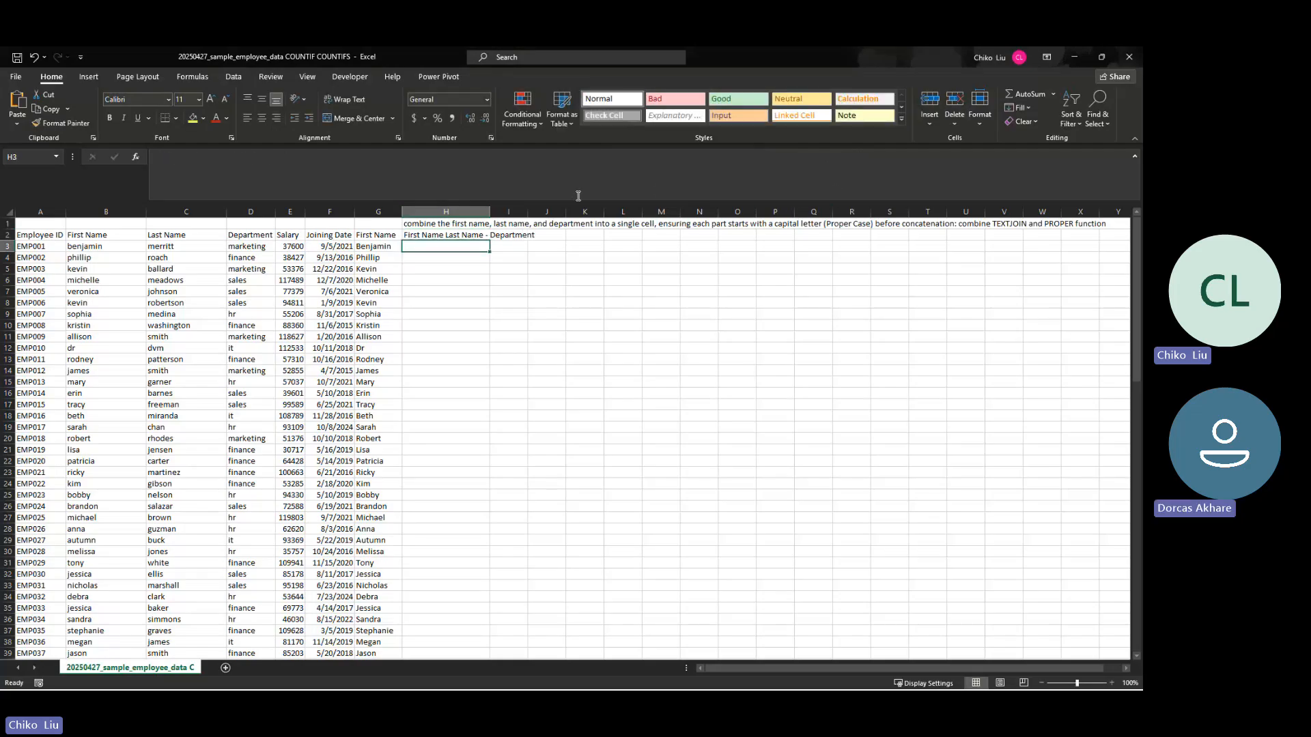
# Step: Widen column H slightly
pyautogui.click(480, 235)
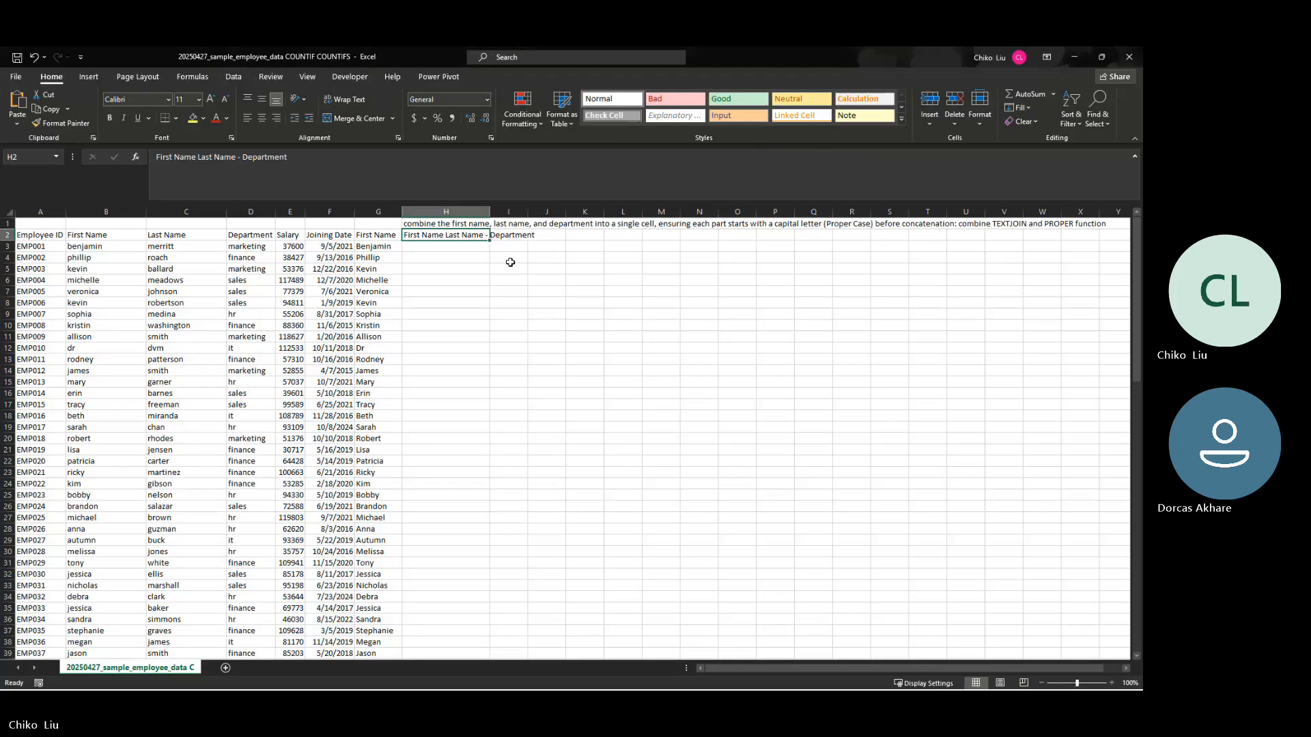
pyautogui.moveTo(490, 211); pyautogui.dragTo(506, 211)
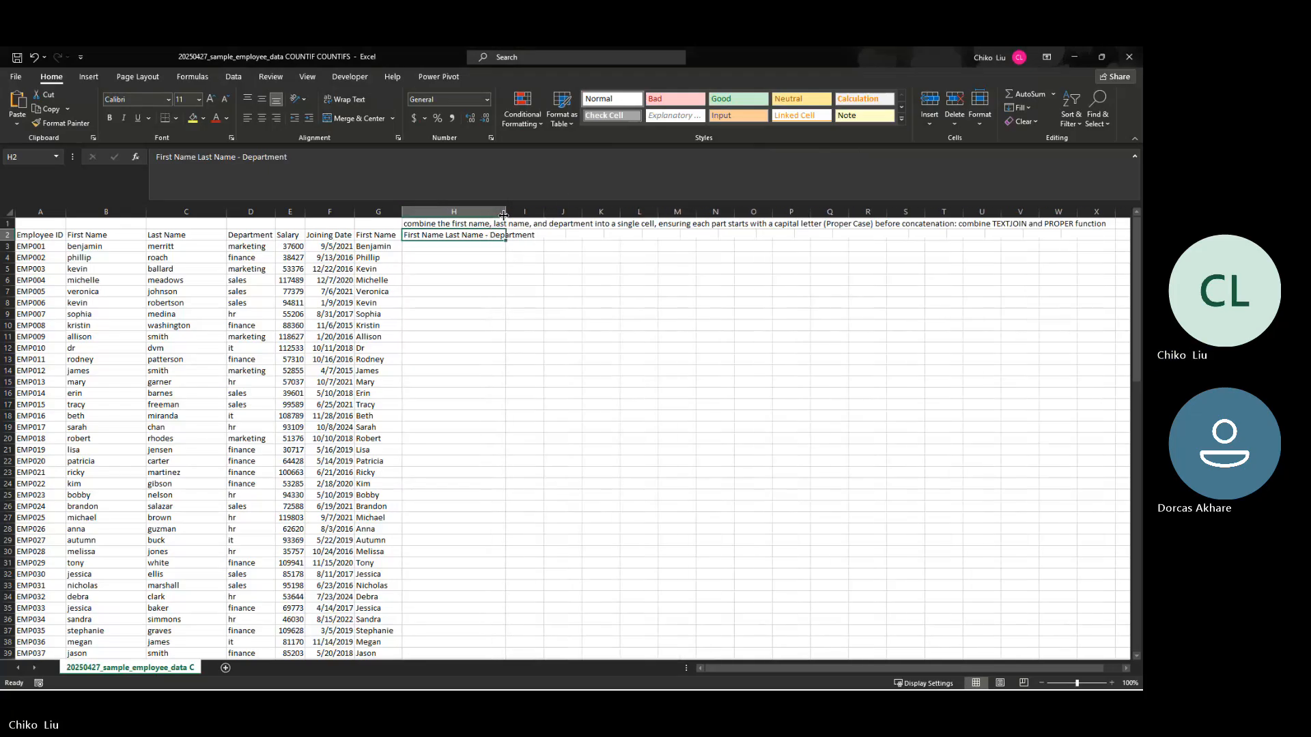
pyautogui.click(483, 256)
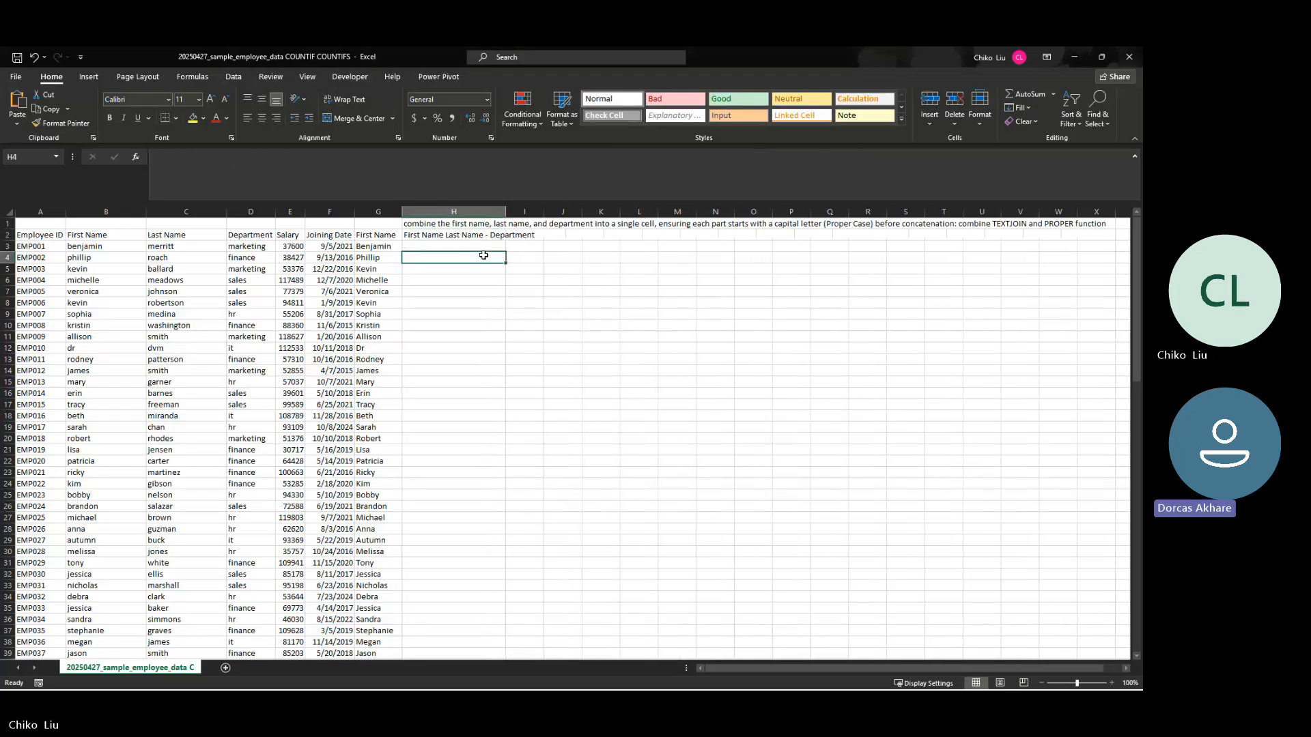
pyautogui.press('Scroll_Lock')
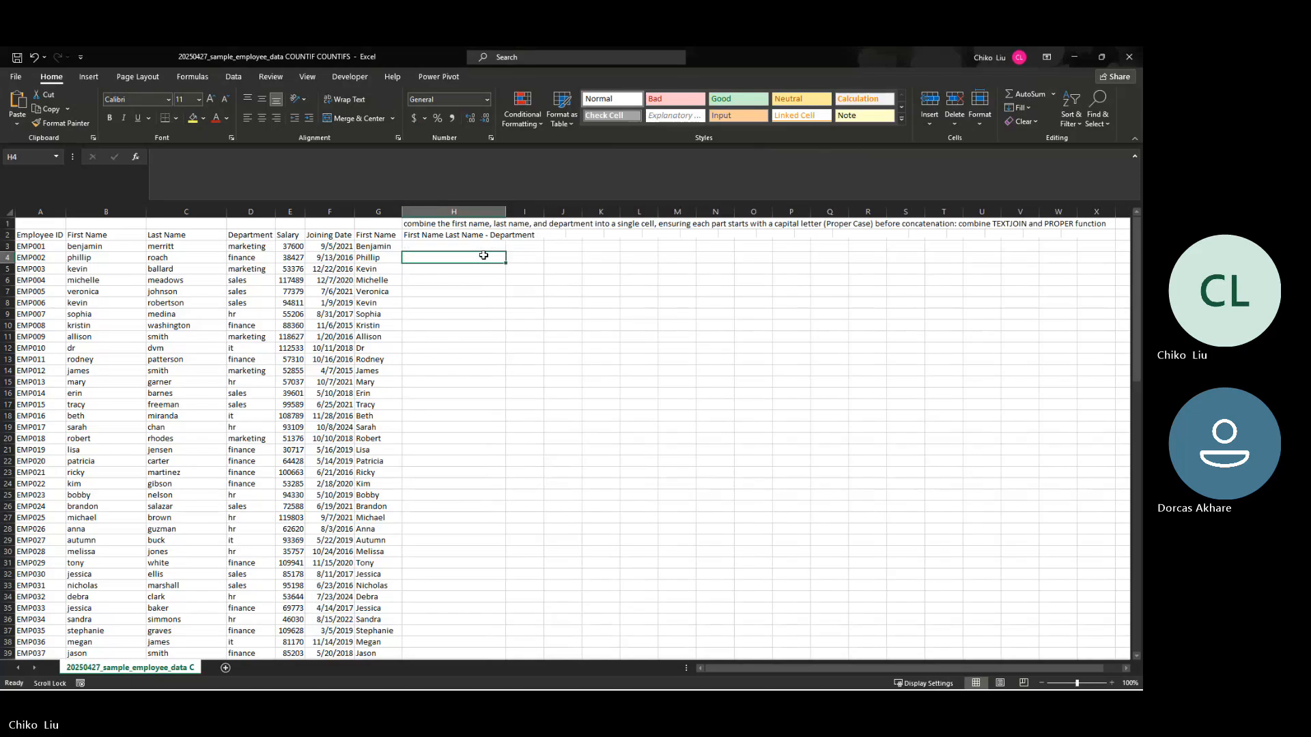
pyautogui.press('Scroll_Lock')
pyautogui.click(477, 278)
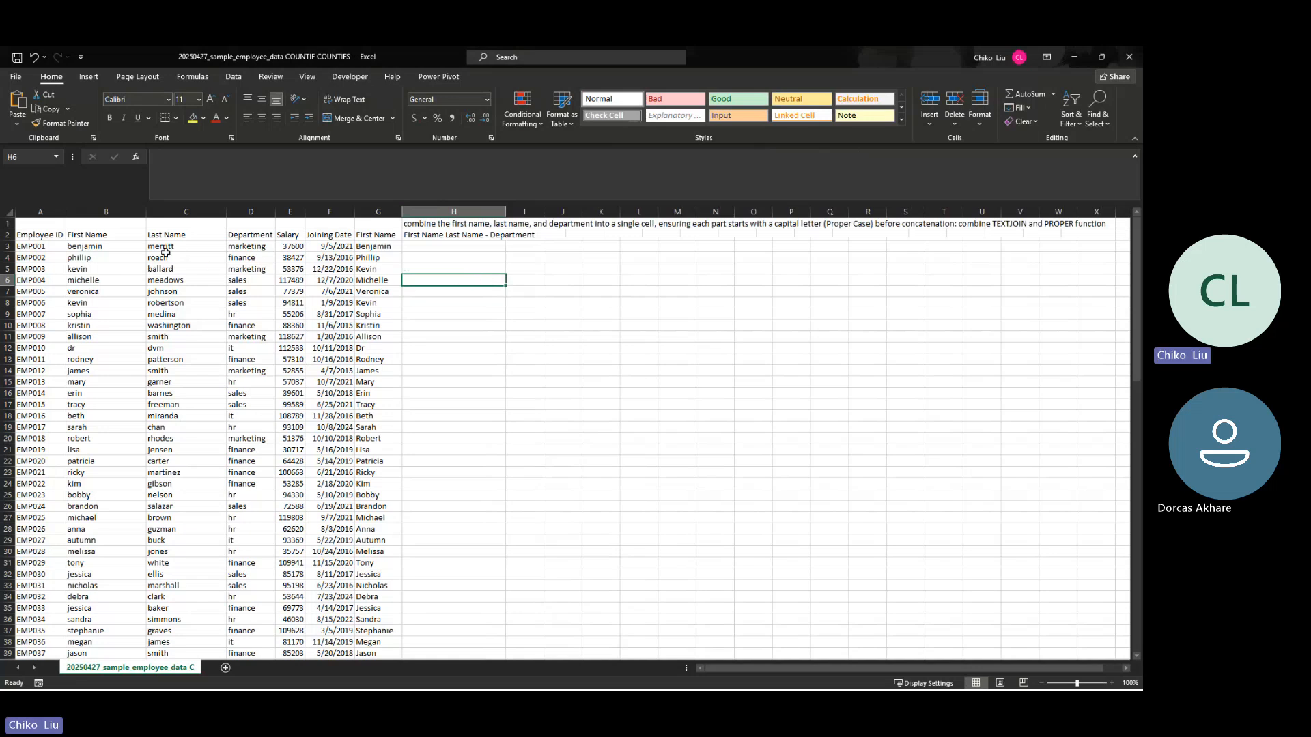
pyautogui.moveTo(136, 247); pyautogui.dragTo(242, 292)
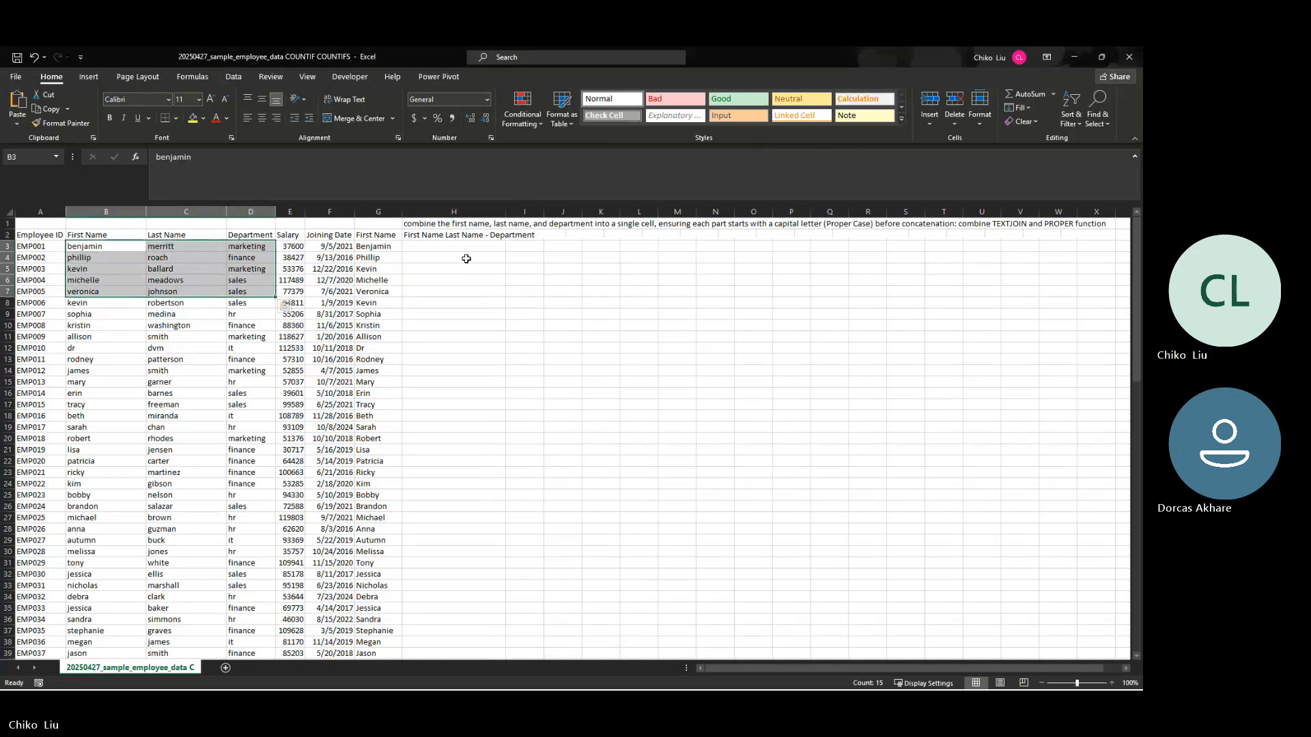
pyautogui.click(498, 245)
pyautogui.doubleClick(506, 212)
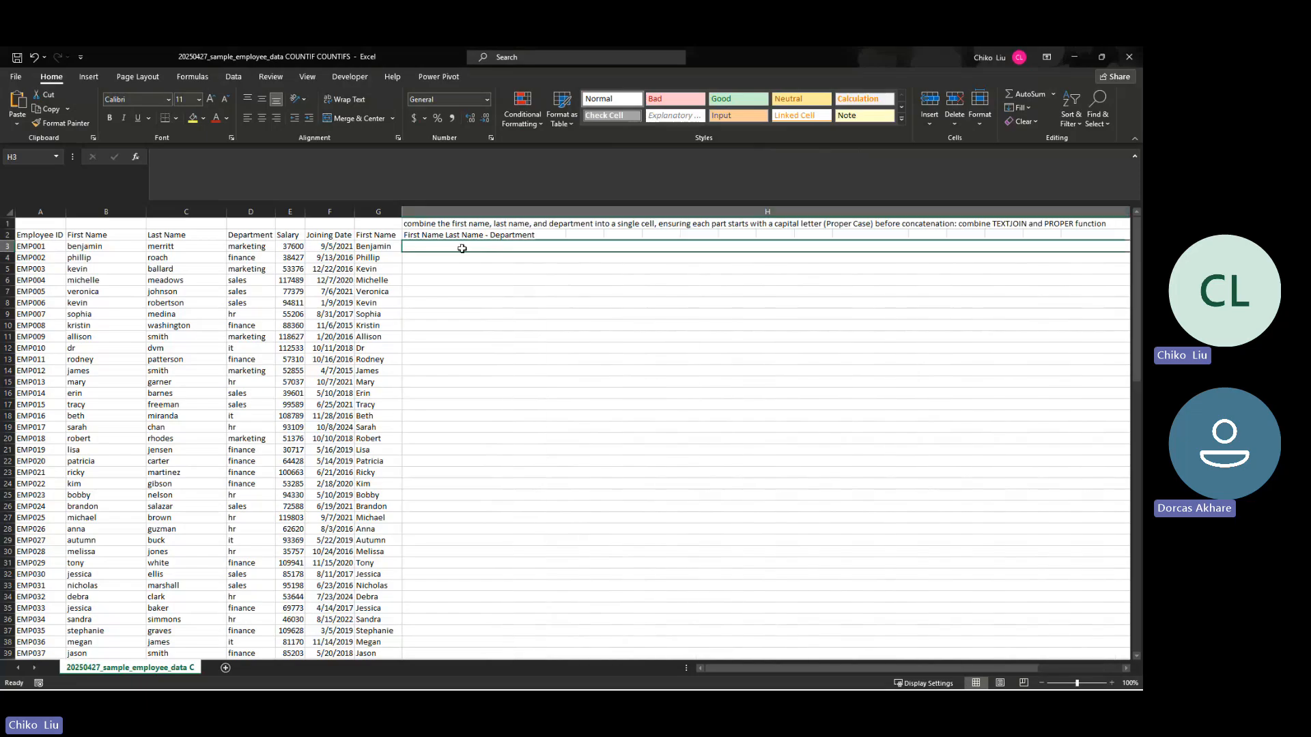
pyautogui.click(864, 665)
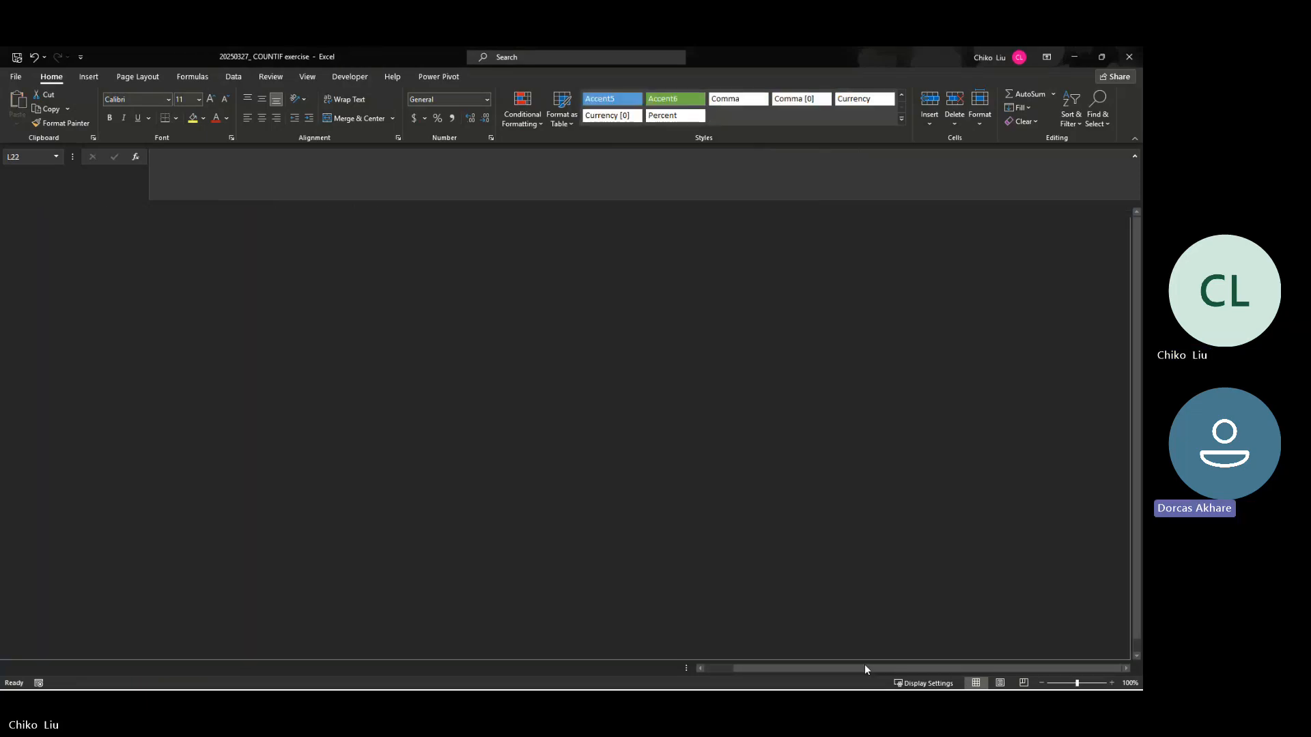
pyautogui.hotkey('alt', 'Tab')
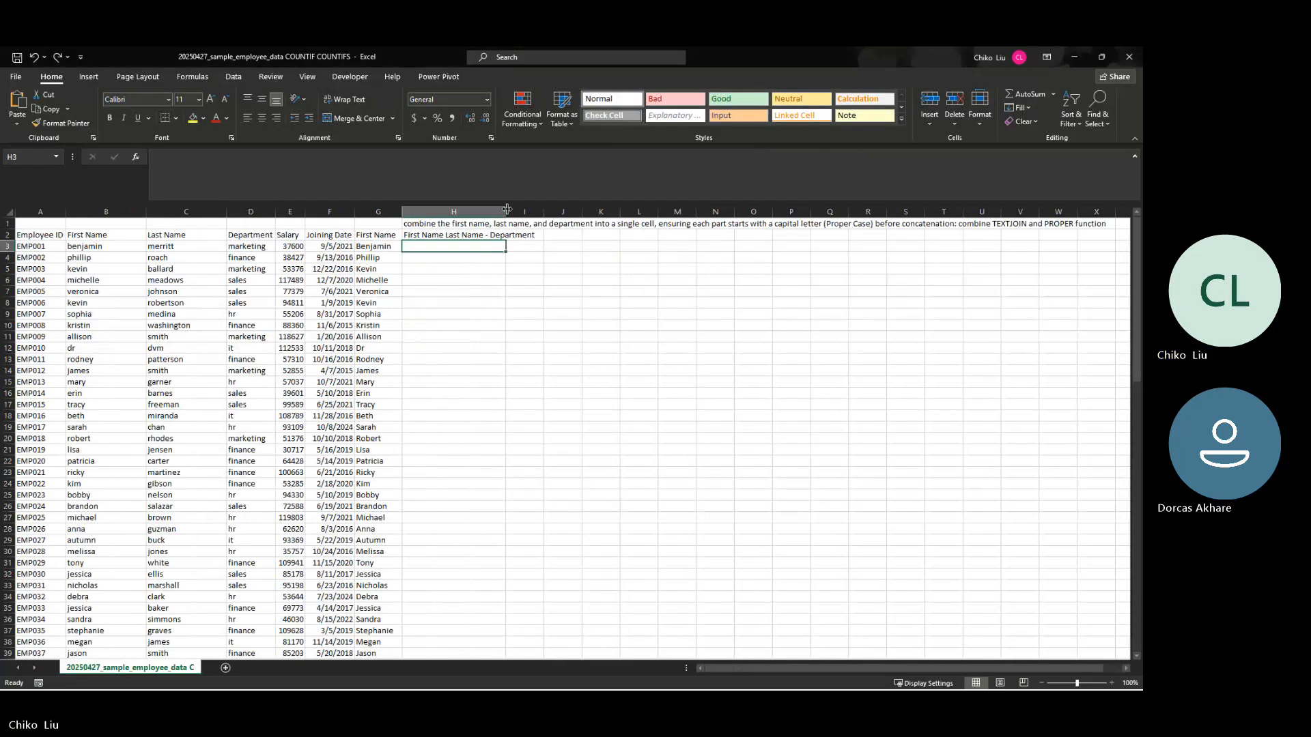
# Step: Widen column H until the whole header in H2 fits inside the column
pyautogui.moveTo(506, 212); pyautogui.dragTo(537, 223)
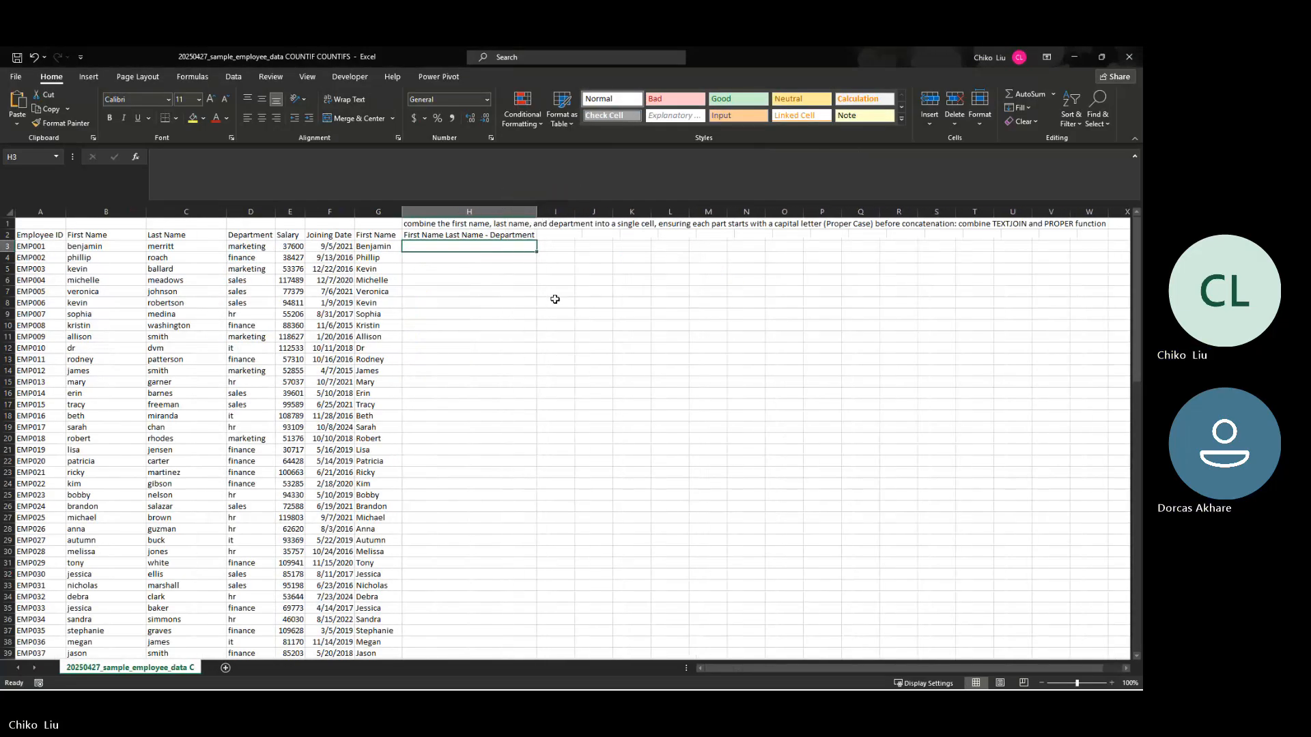
pyautogui.click(557, 299)
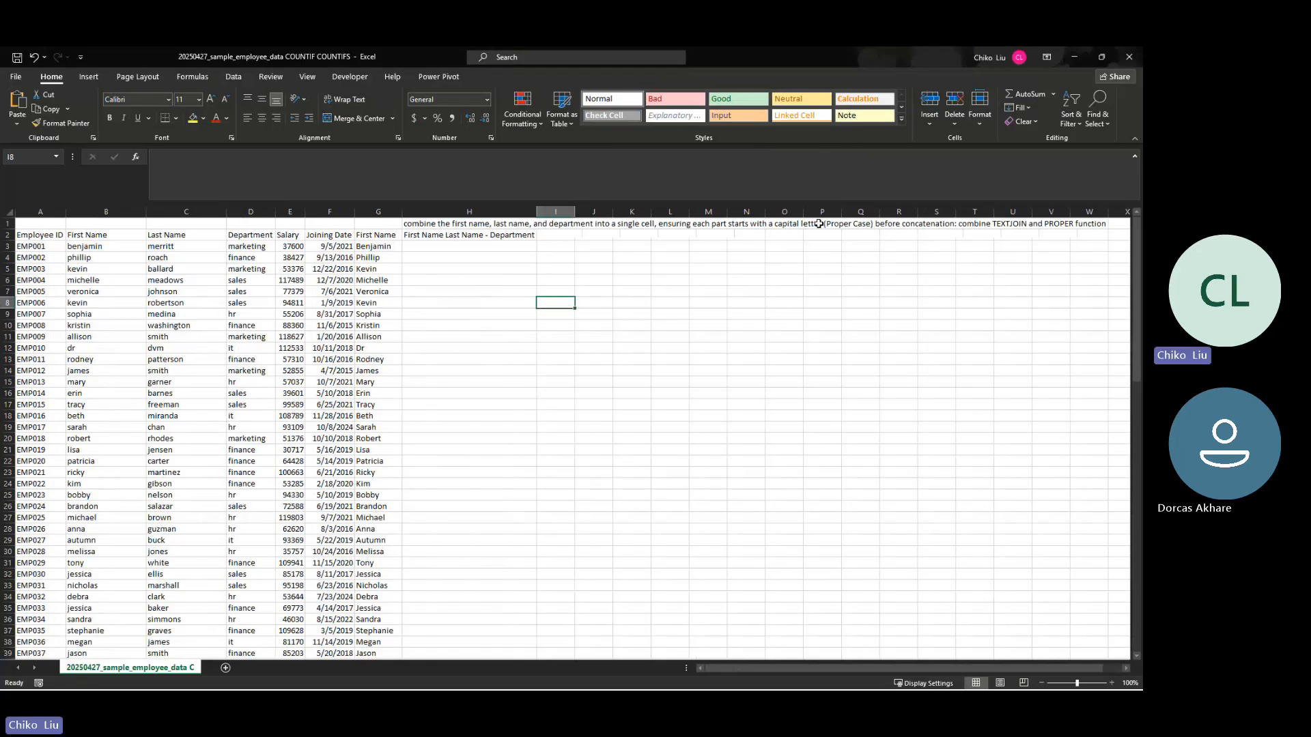
pyautogui.click(485, 247)
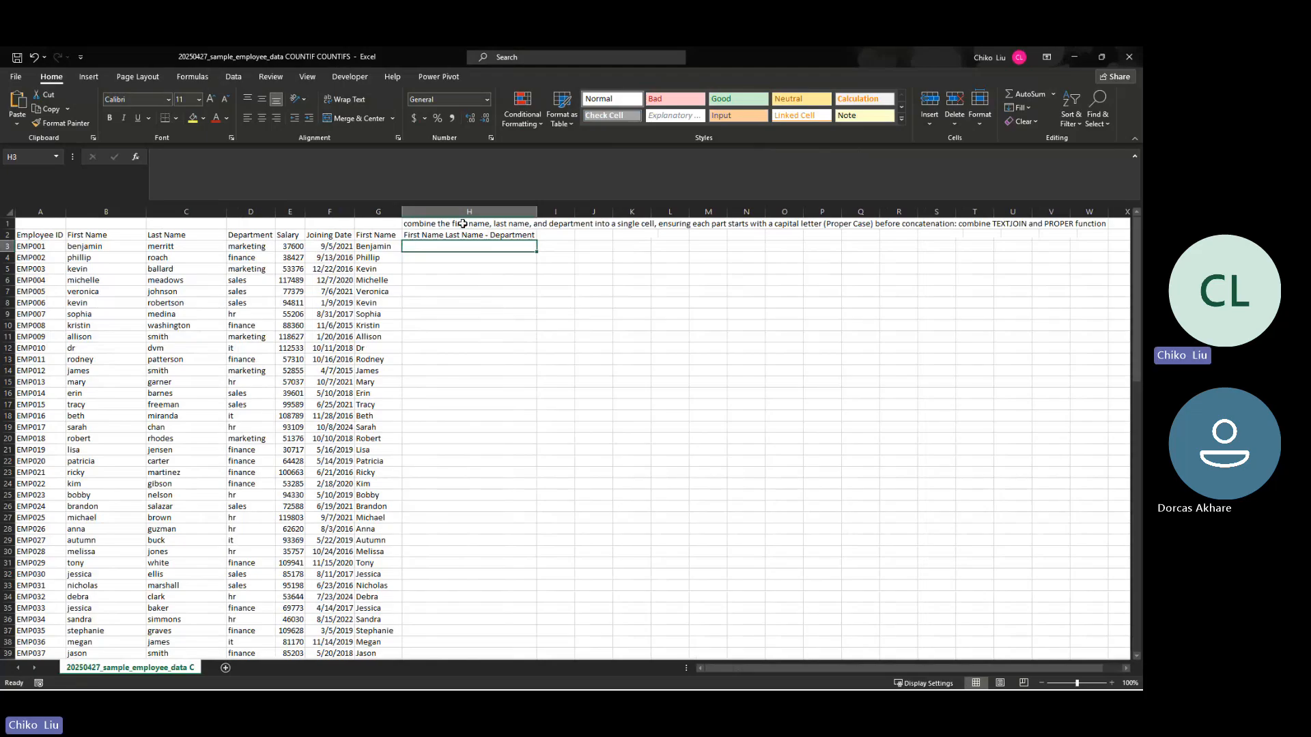
pyautogui.click(471, 236)
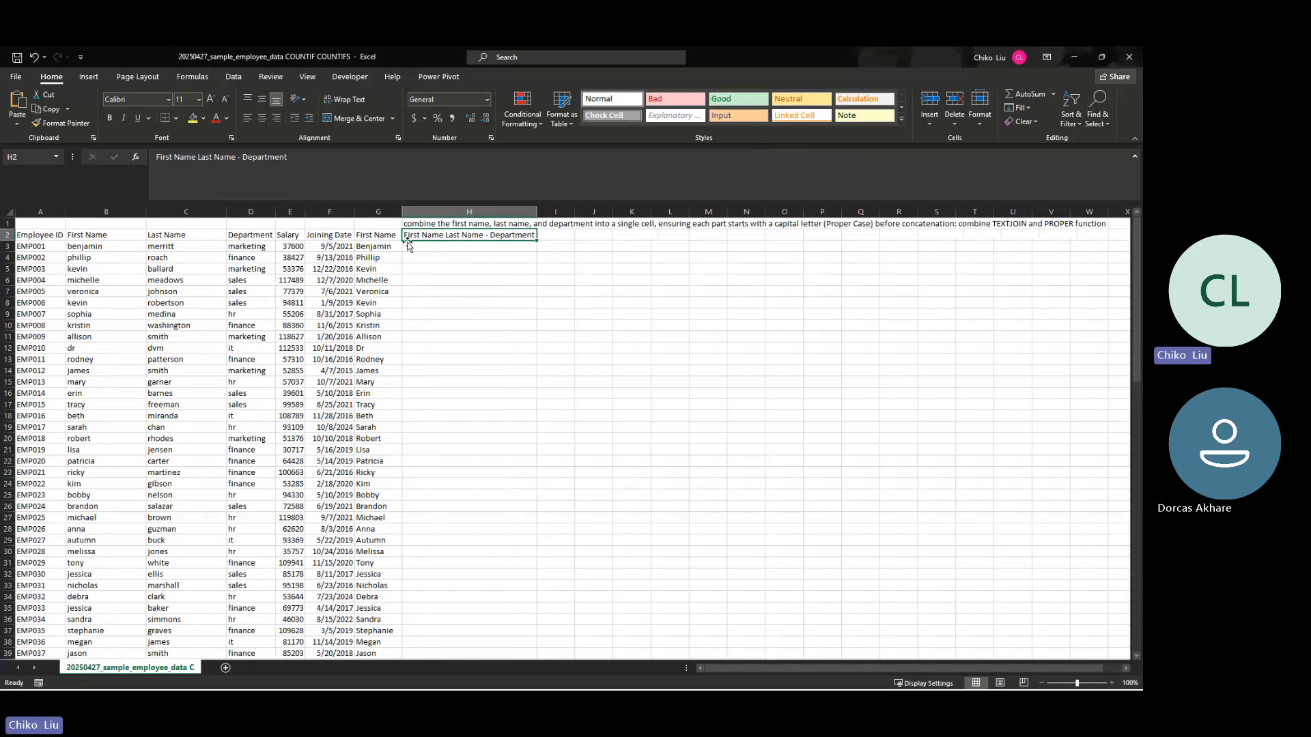
pyautogui.click(487, 246)
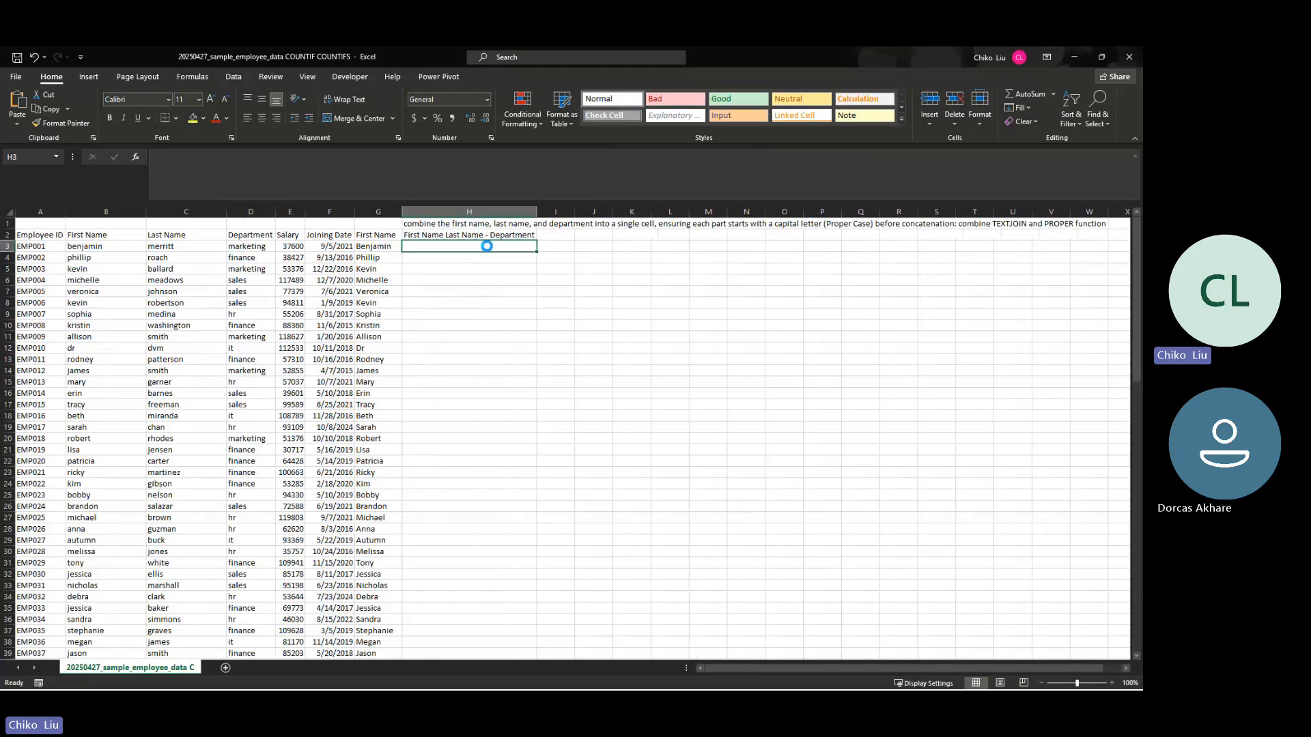
# Step: Save a copy of the employee data file as "20250503_text join assignment" in CSV (Comma delimited) format
pyautogui.press('F12')
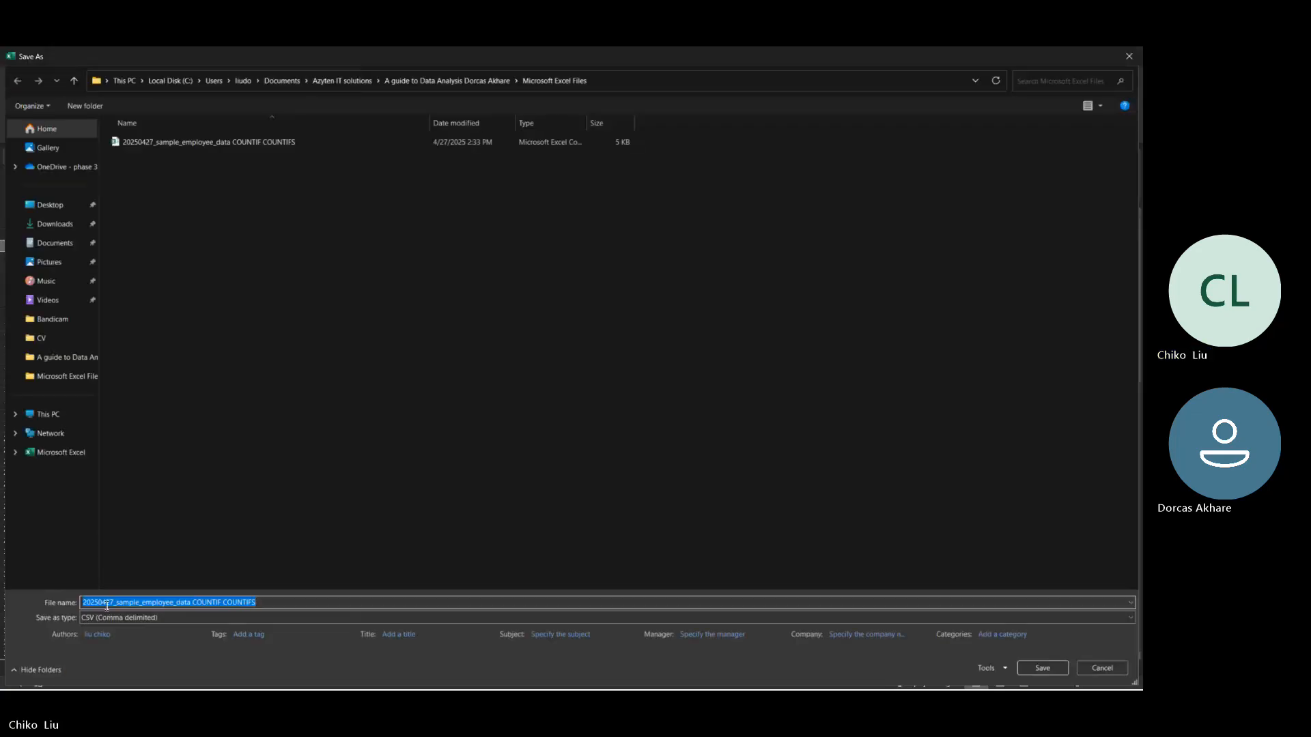
pyautogui.click(104, 601)
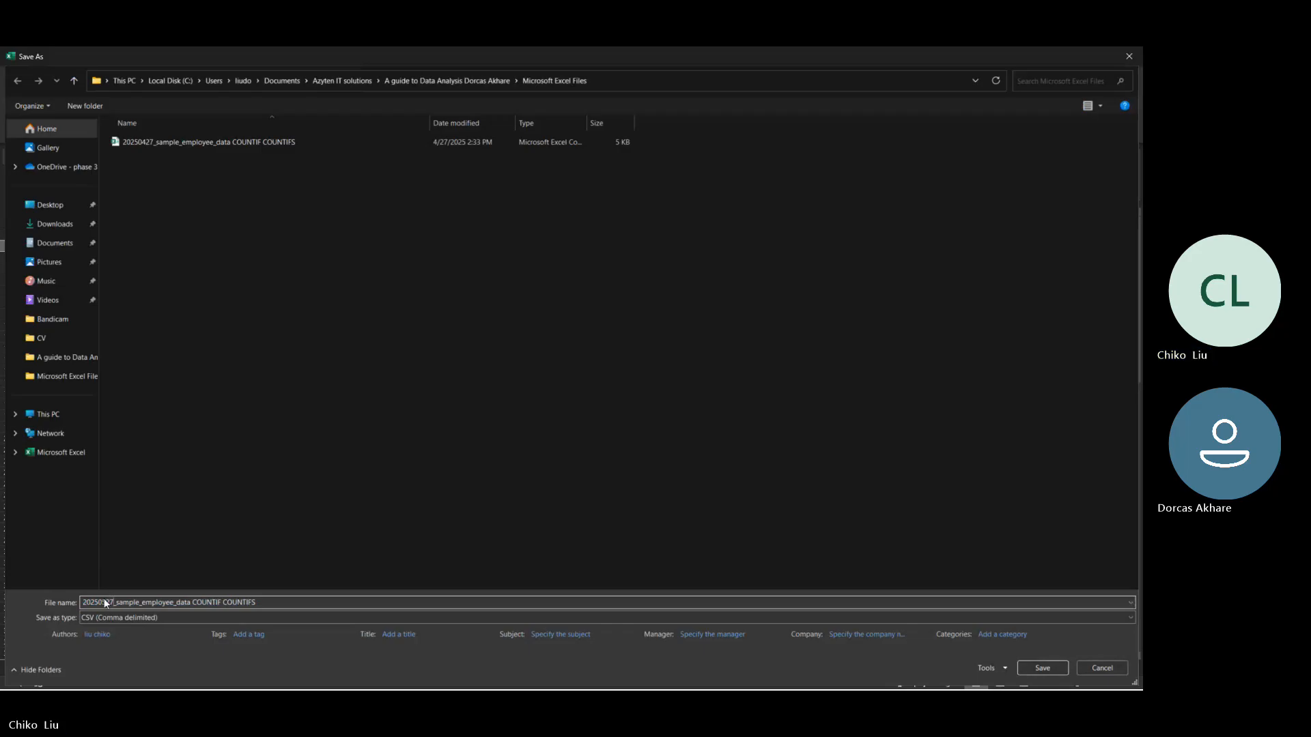
pyautogui.press('BackSpace')
pyautogui.write('5')
pyautogui.press('Delete')
pyautogui.press('Delete')
pyautogui.write('03')
pyautogui.hotkey('shift', 'Right')
pyautogui.hotkey('shift', 'Right')
pyautogui.hotkey('shift', 'Right')
pyautogui.hotkey('shift', 'Right')
pyautogui.hotkey('shift', 'Right')
pyautogui.hotkey('shift', 'Right')
pyautogui.hotkey('shift', 'Right')
pyautogui.hotkey('shift', 'Right')
pyautogui.hotkey('shift', 'Right')
pyautogui.hotkey('shift', 'Right')
pyautogui.hotkey('shift', 'Right')
pyautogui.hotkey('shift', 'Right')
pyautogui.hotkey('shift', 'Right')
pyautogui.hotkey('shift', 'Right')
pyautogui.hotkey('shift', 'Right')
pyautogui.hotkey('shift', 'Right')
pyautogui.hotkey('shift', 'Right')
pyautogui.hotkey('shift', 'Right')
pyautogui.hotkey('shift', 'Right')
pyautogui.hotkey('shift', 'Right')
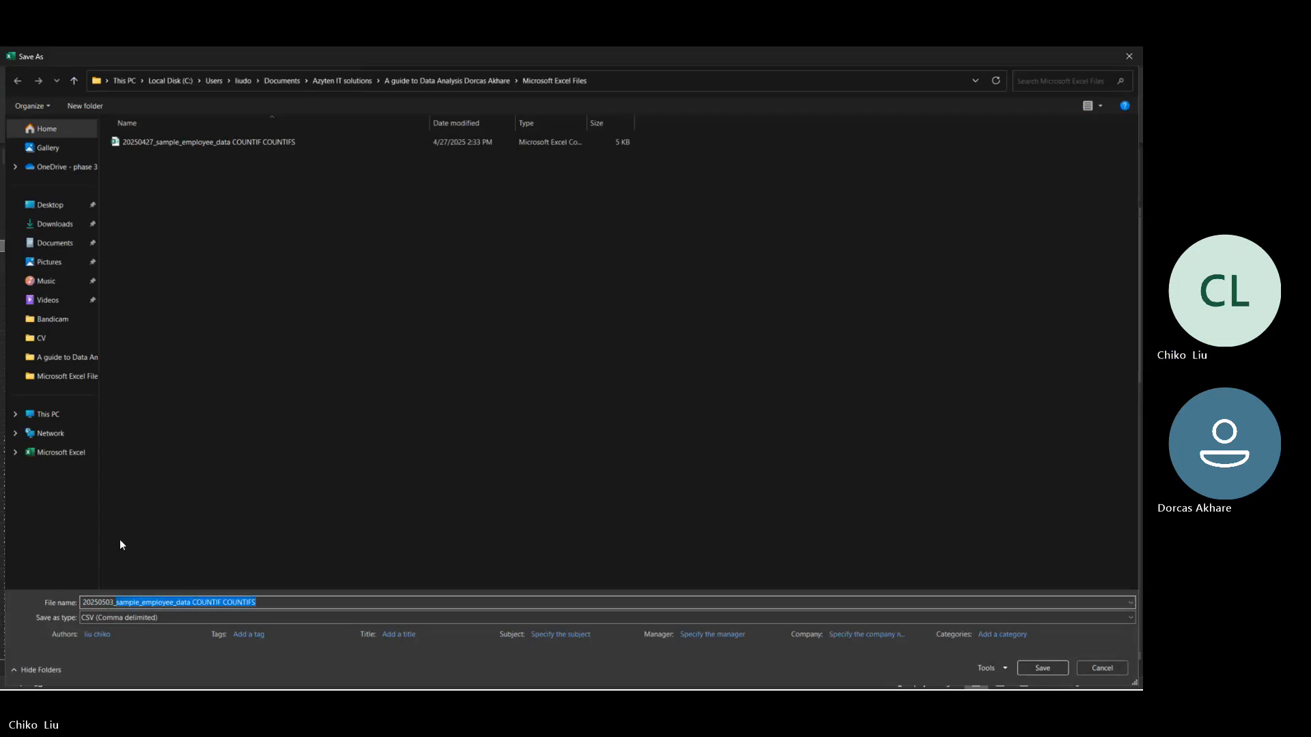
pyautogui.write('tex')
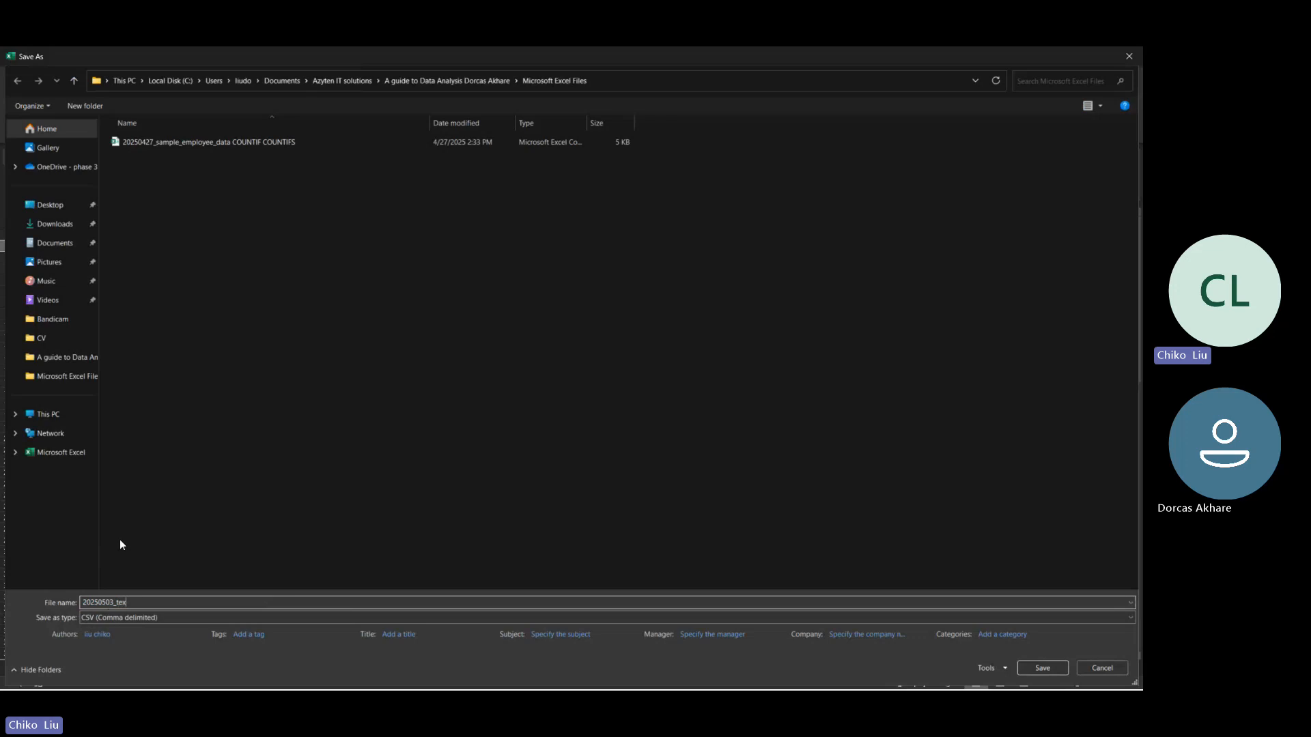
pyautogui.write('t join assignment')
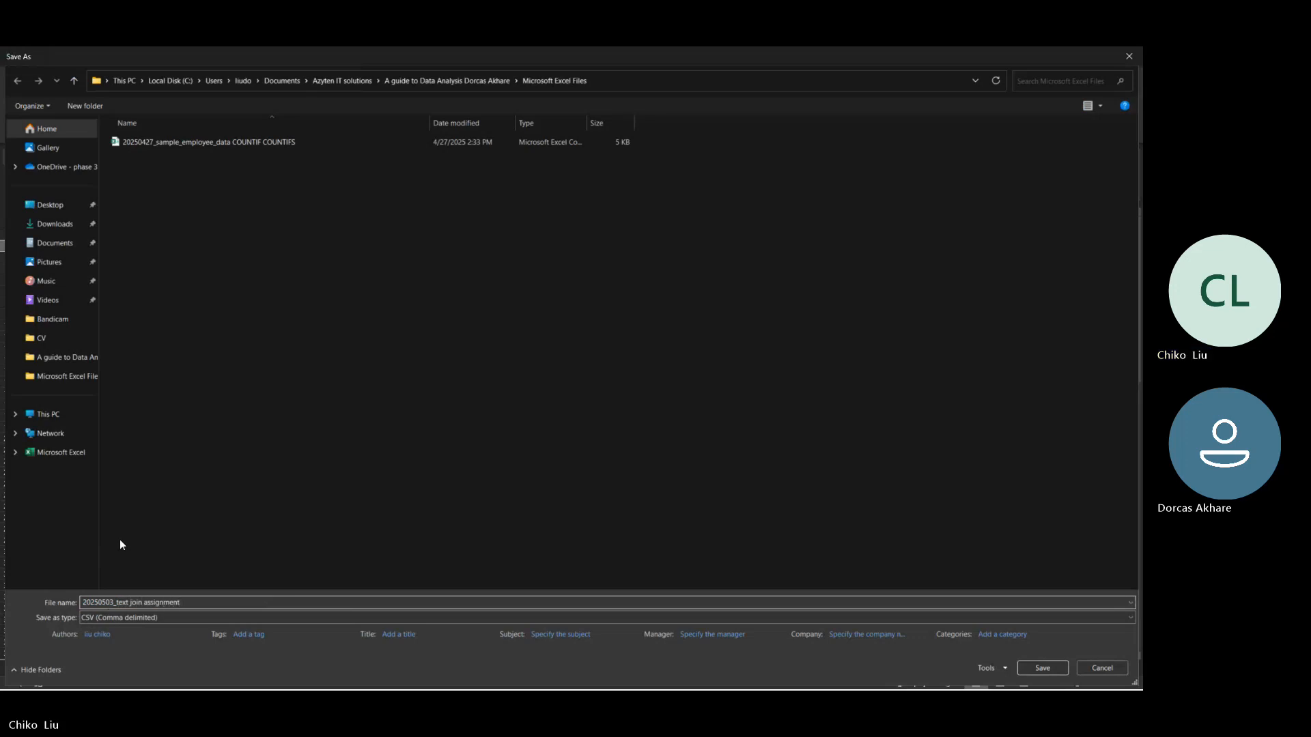
pyautogui.press('Return')
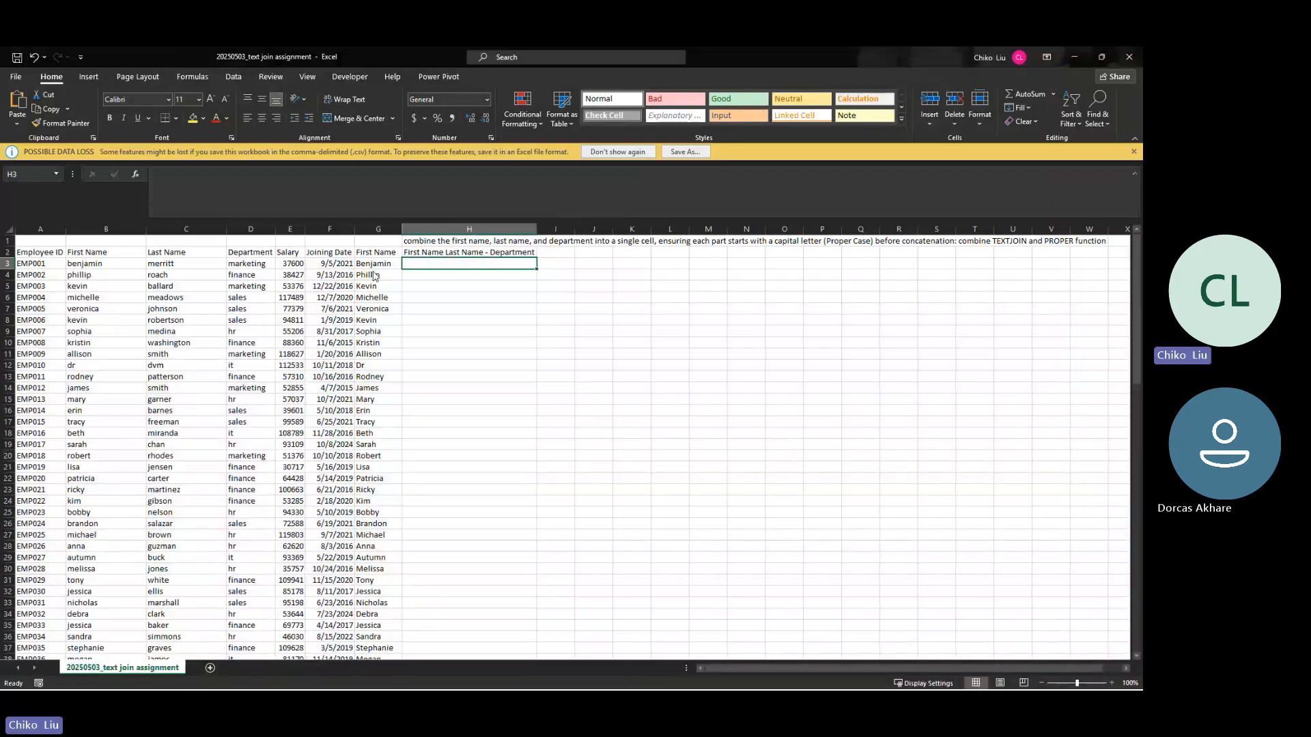
# Step: Save the text join assignment file again as an Excel Workbook in the same folder
pyautogui.press('F12')
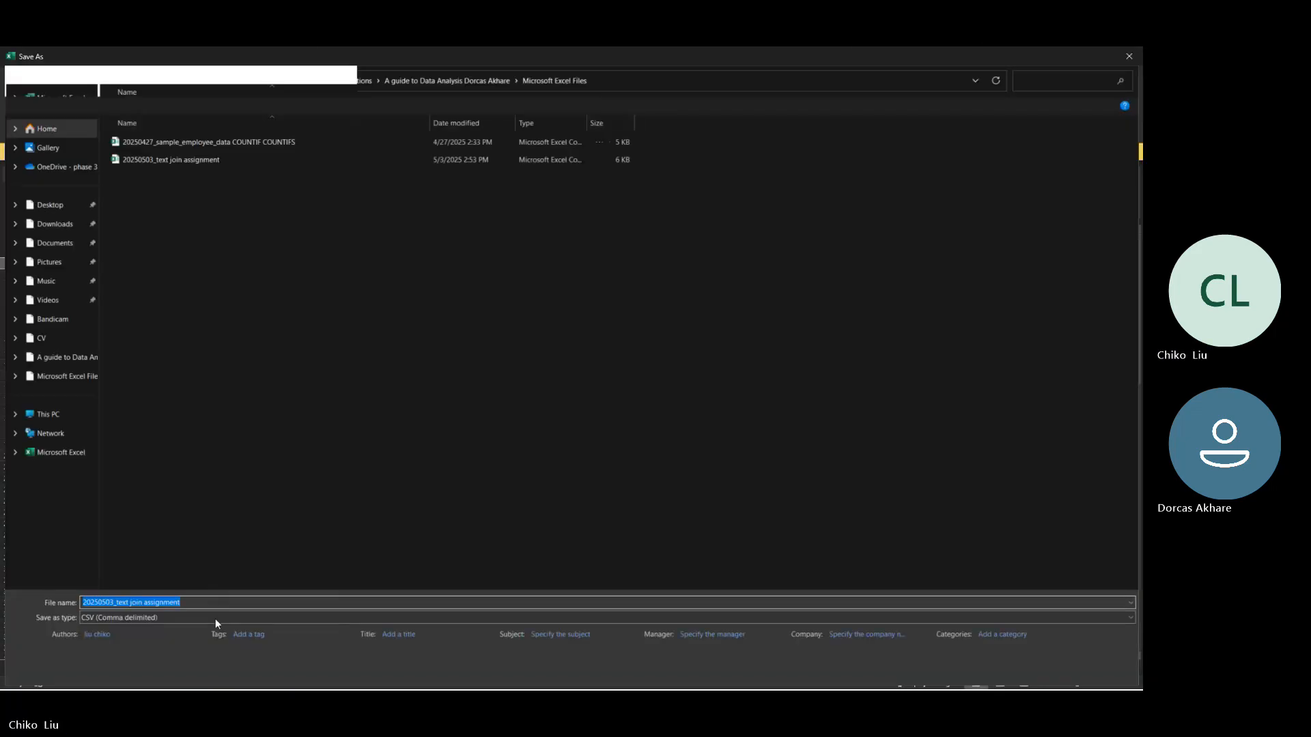
pyautogui.click(215, 618)
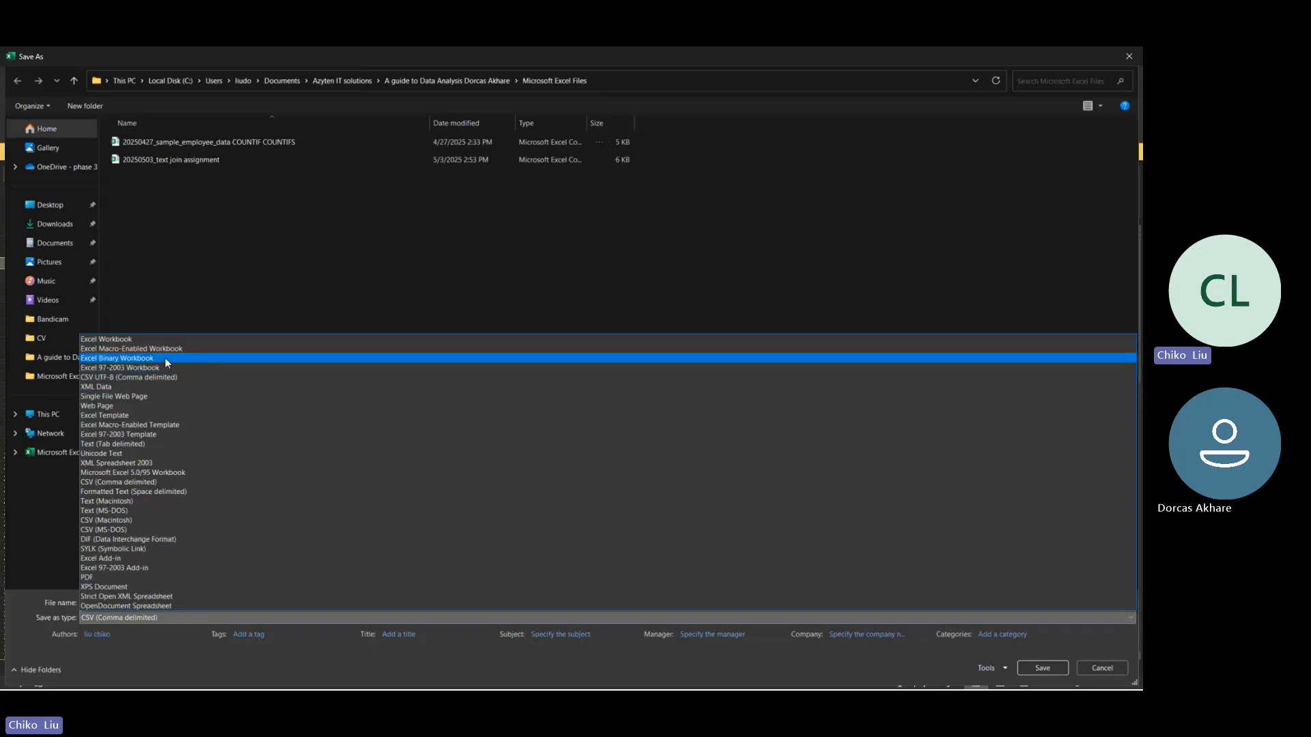
pyautogui.click(157, 342)
pyautogui.click(1035, 668)
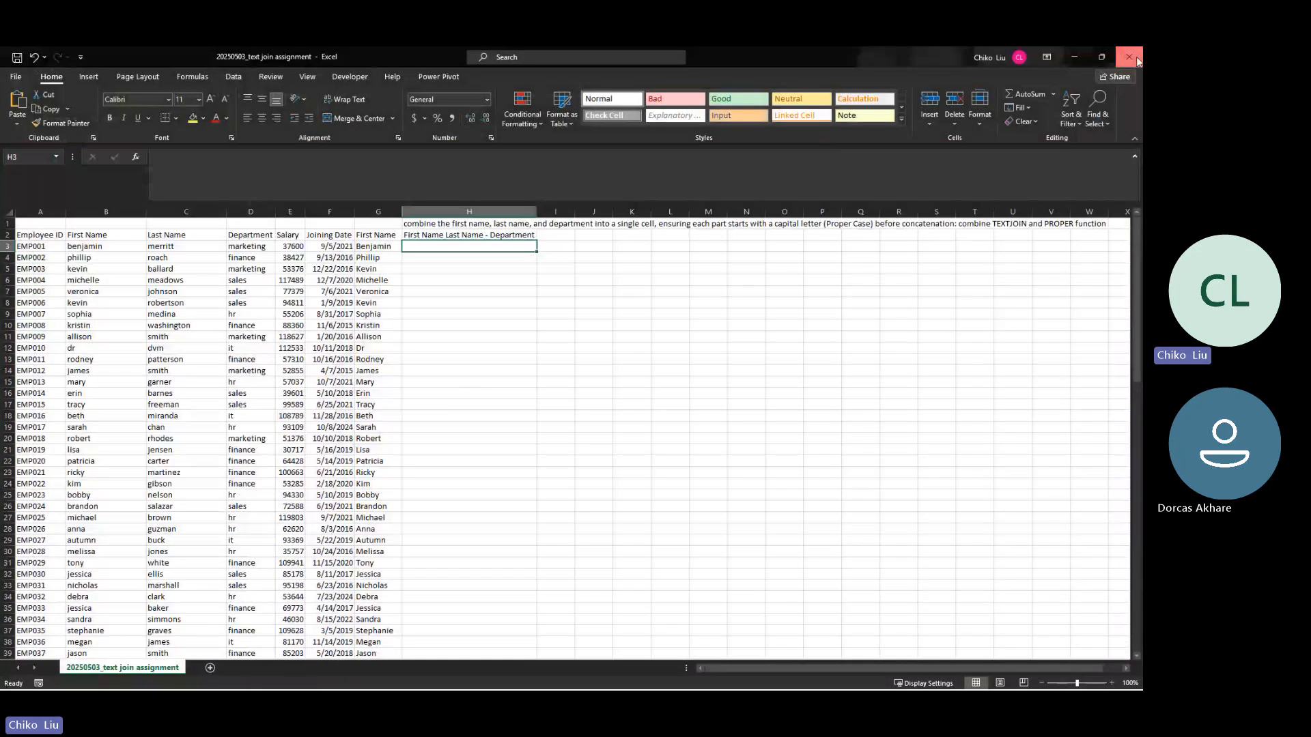
# Step: Close the text join assignment workbook and keep the "20250327_ COUNTIF exercise" workbook open
pyautogui.click(1129, 57)
pyautogui.click(323, 372)
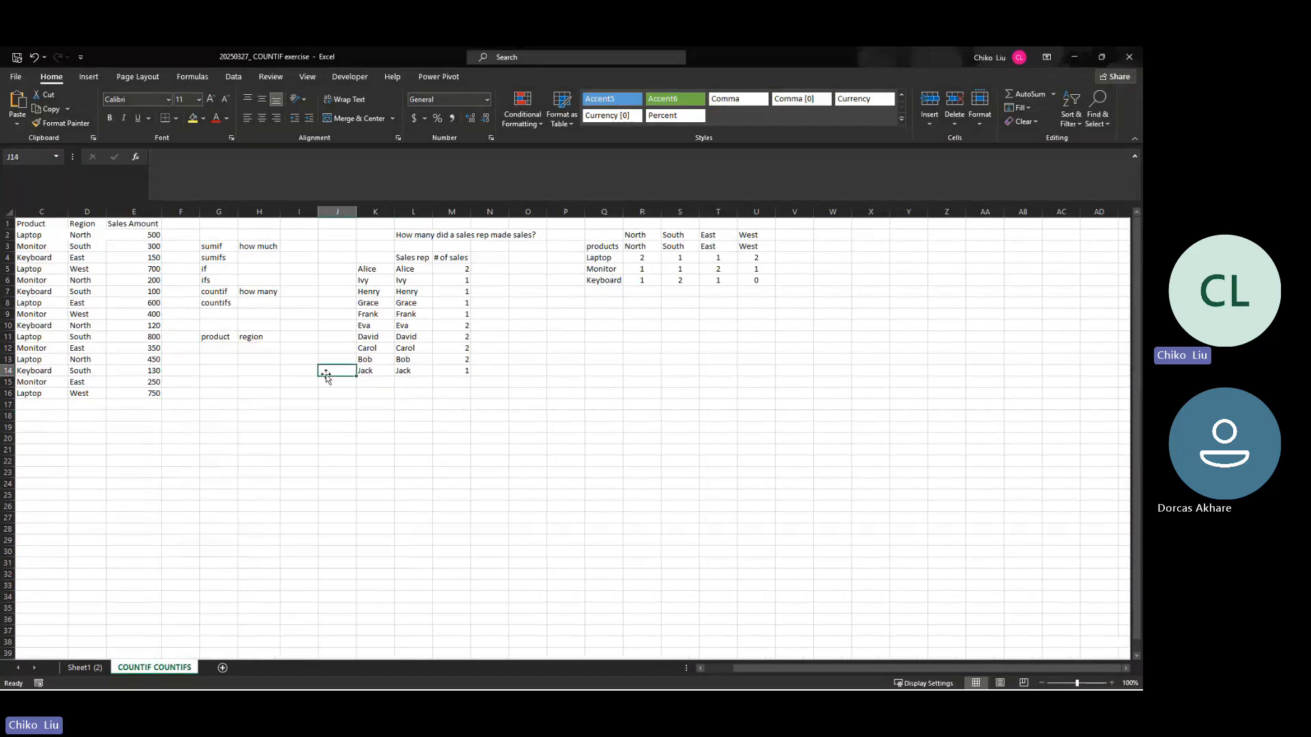
pyautogui.click(1131, 55)
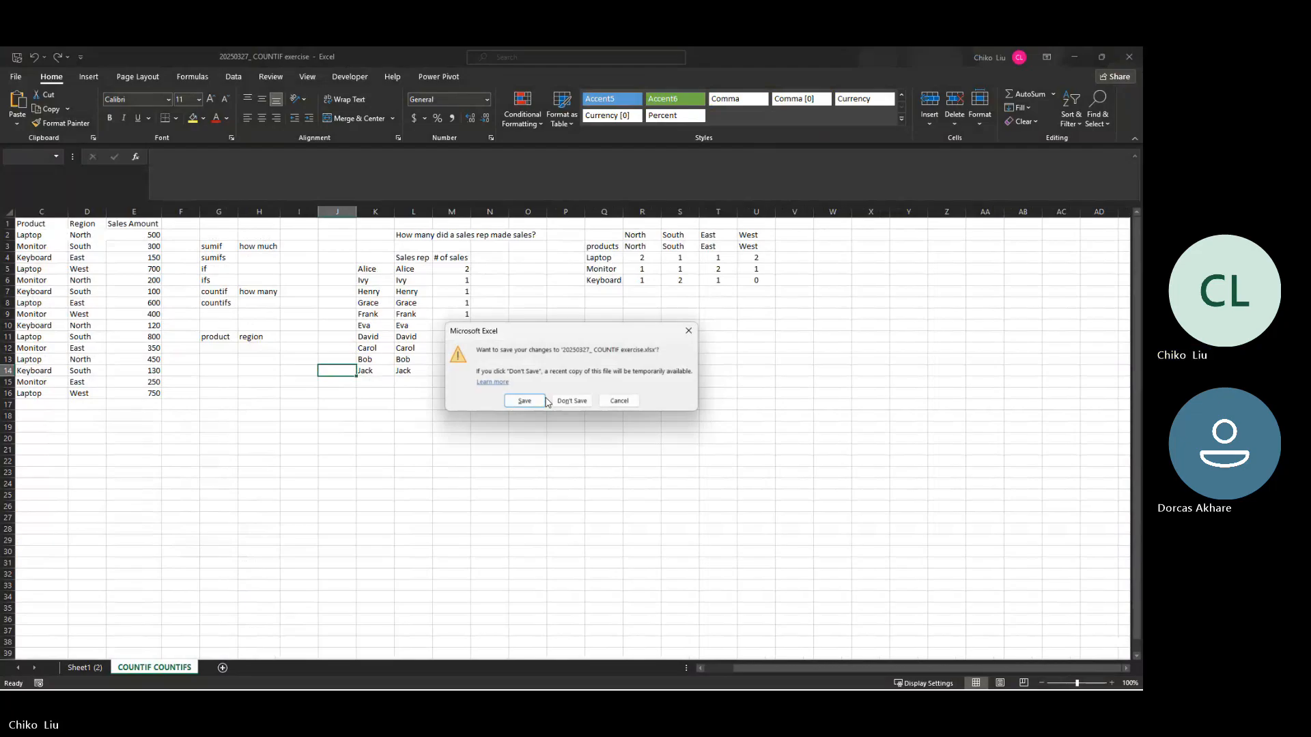
pyautogui.click(620, 401)
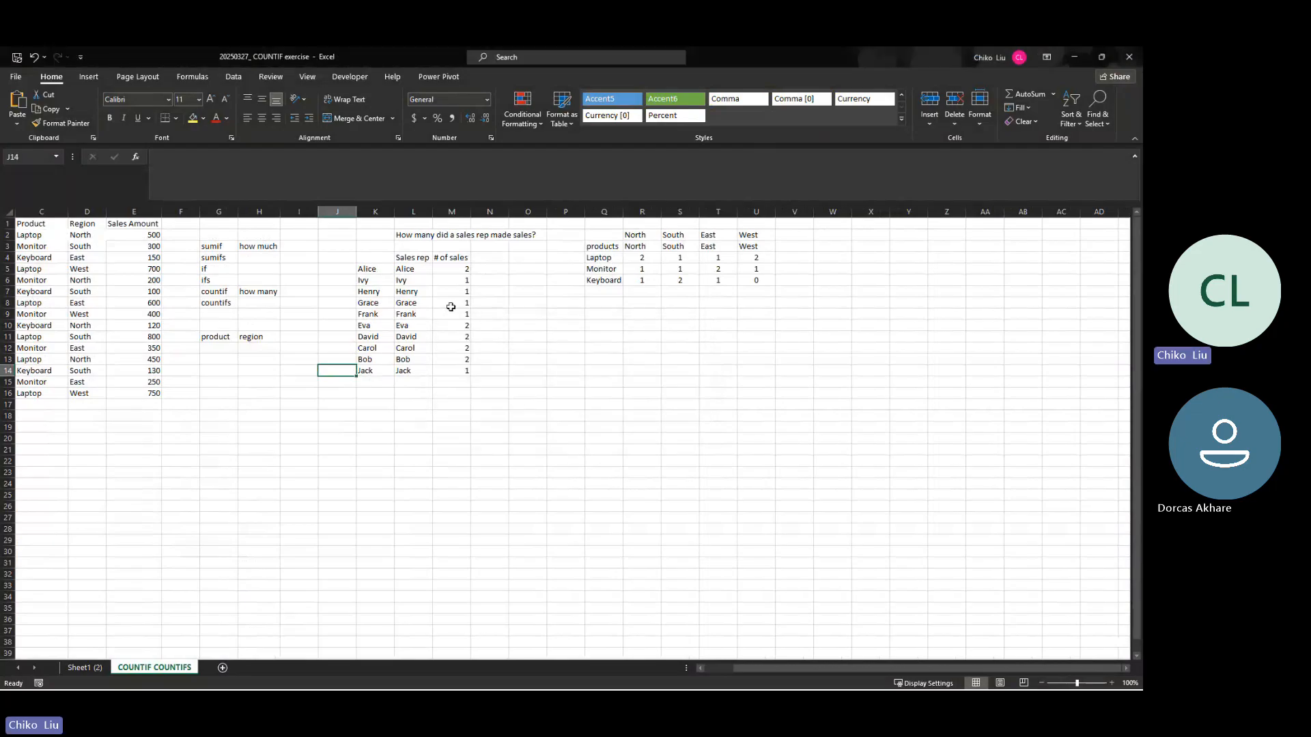
# Step: Clear the sales rep names and sales counts in K5:M14
pyautogui.click(379, 269)
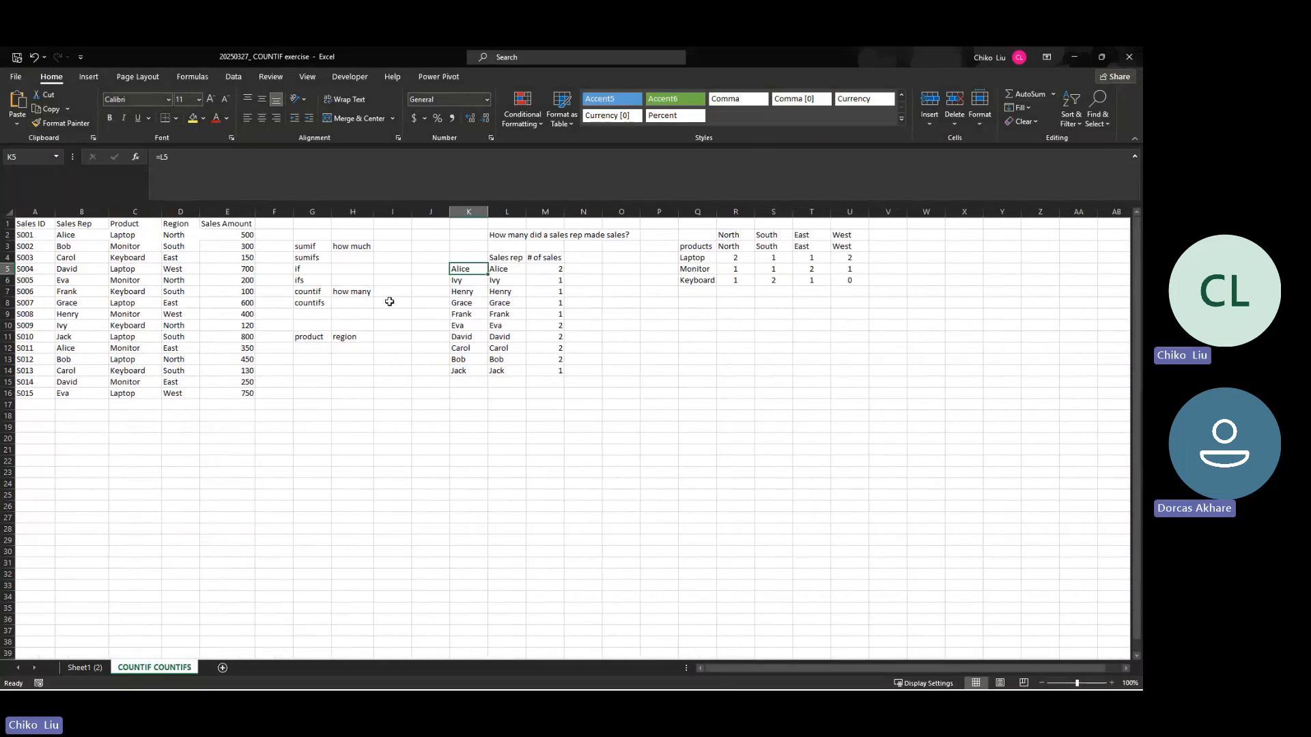
pyautogui.moveTo(475, 269); pyautogui.dragTo(537, 371)
pyautogui.press('Delete')
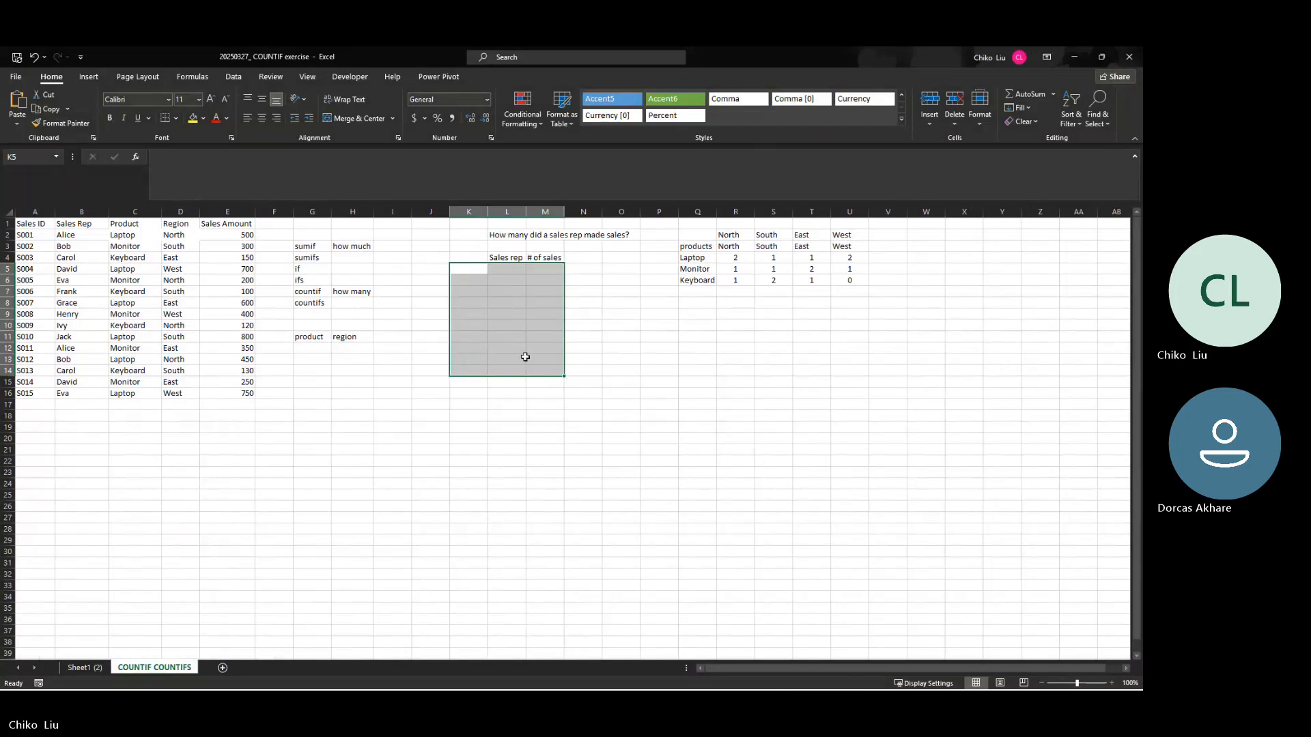
# Step: Delete the question text in L2 above the sales rep table, keeping the headers in L4 and M4
pyautogui.click(517, 258)
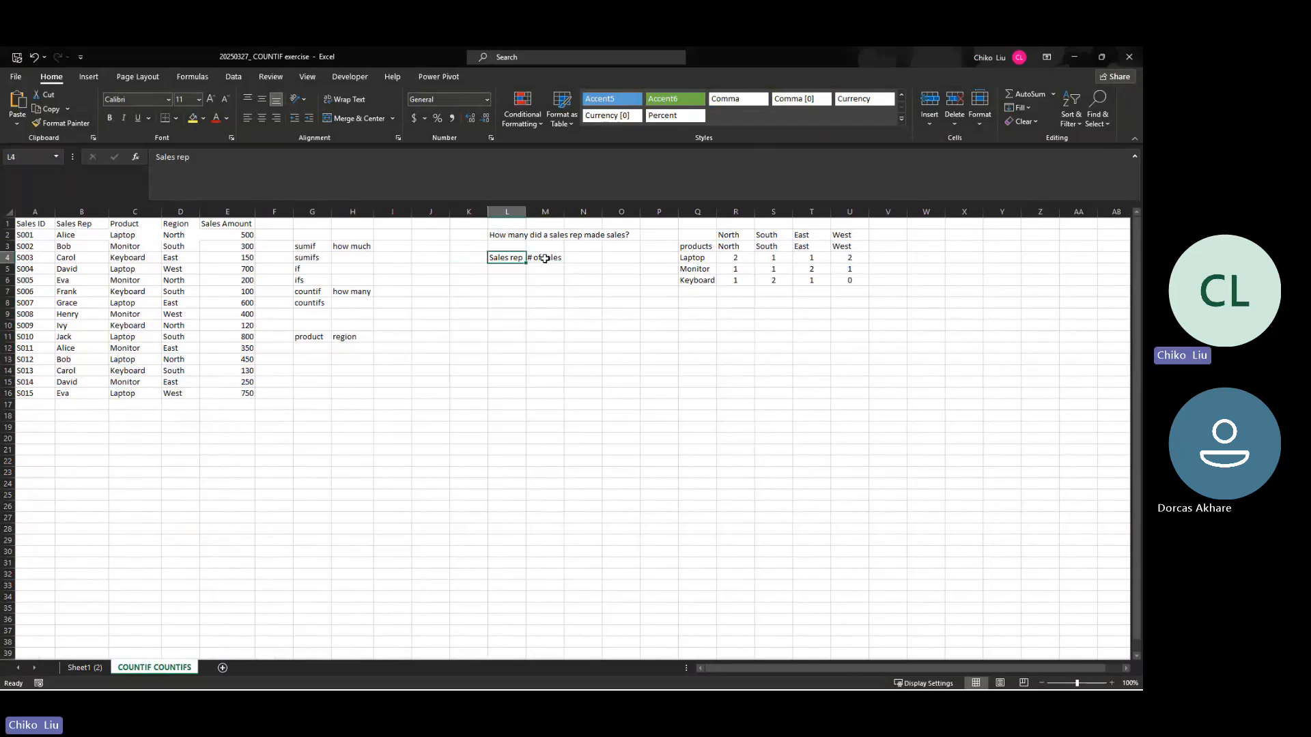
pyautogui.click(545, 258)
pyautogui.click(522, 236)
pyautogui.press('Delete')
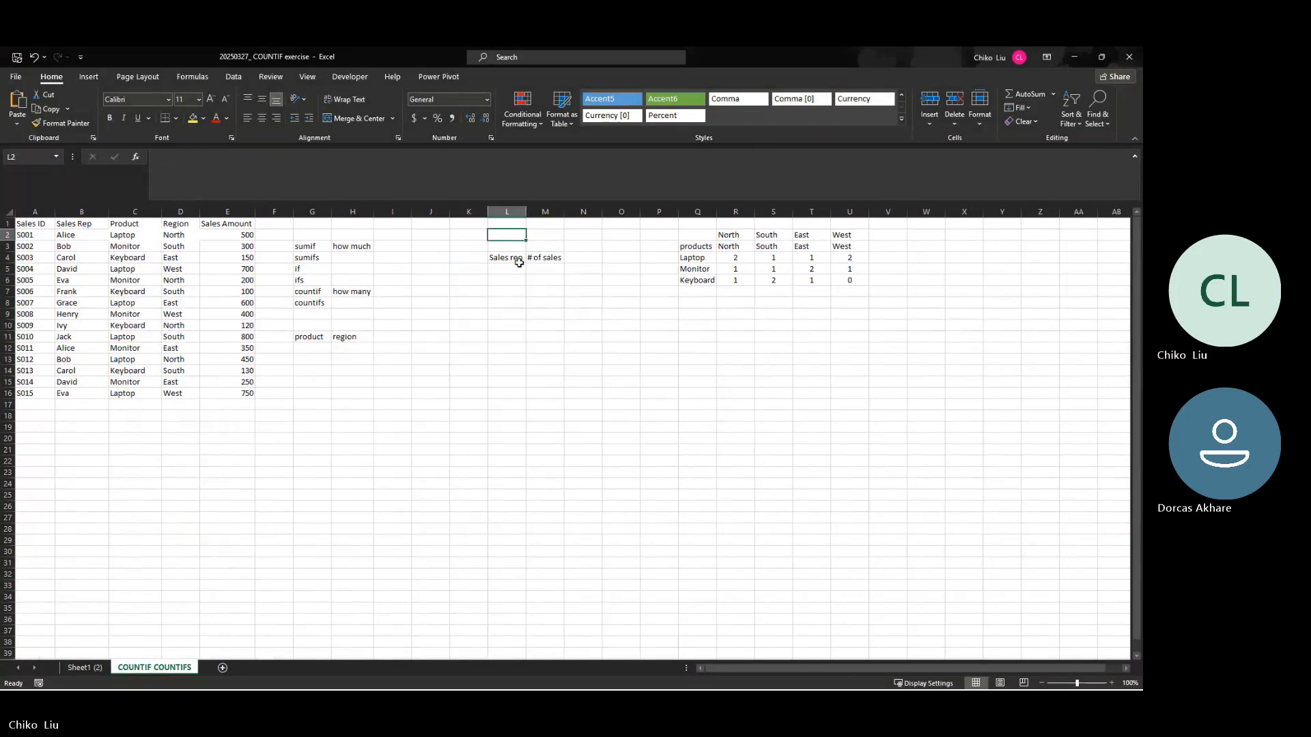
pyautogui.click(517, 258)
pyautogui.click(543, 258)
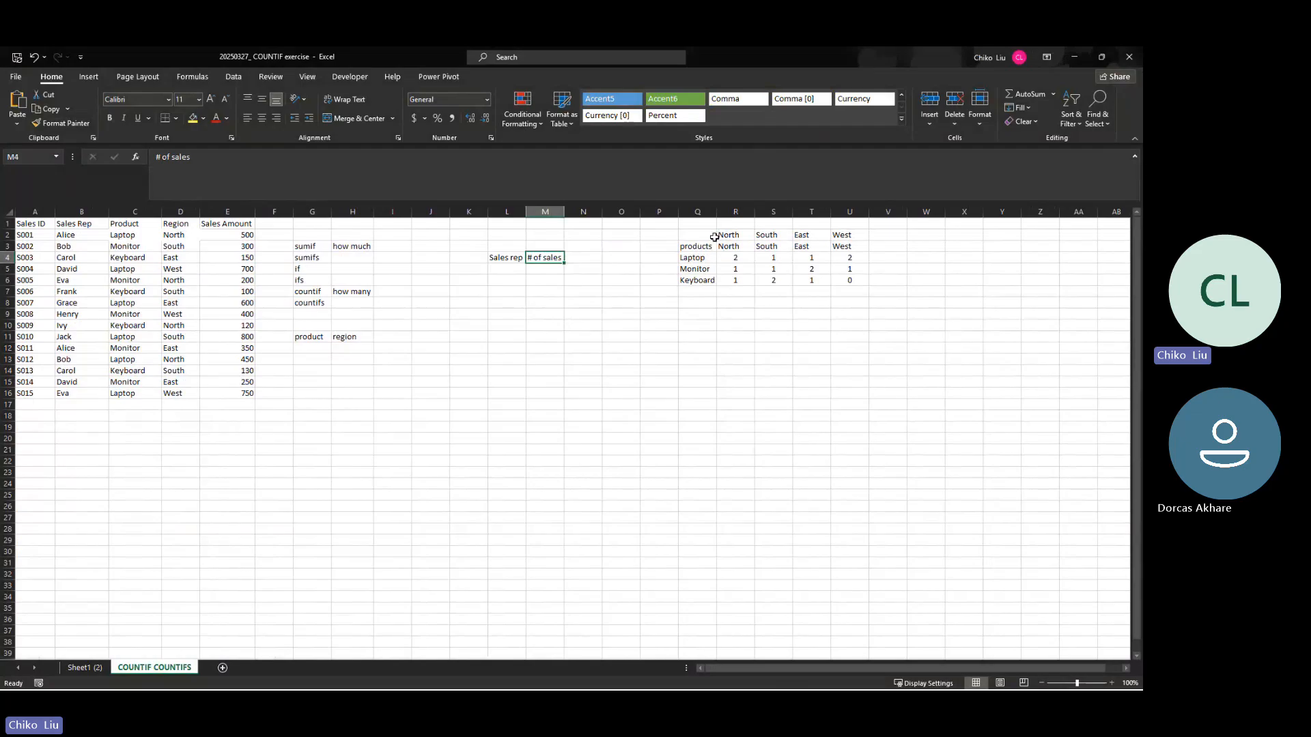
# Step: Clear the duplicate region names in R2:U2 and the product counts in R4:U6
pyautogui.moveTo(718, 237); pyautogui.dragTo(850, 236)
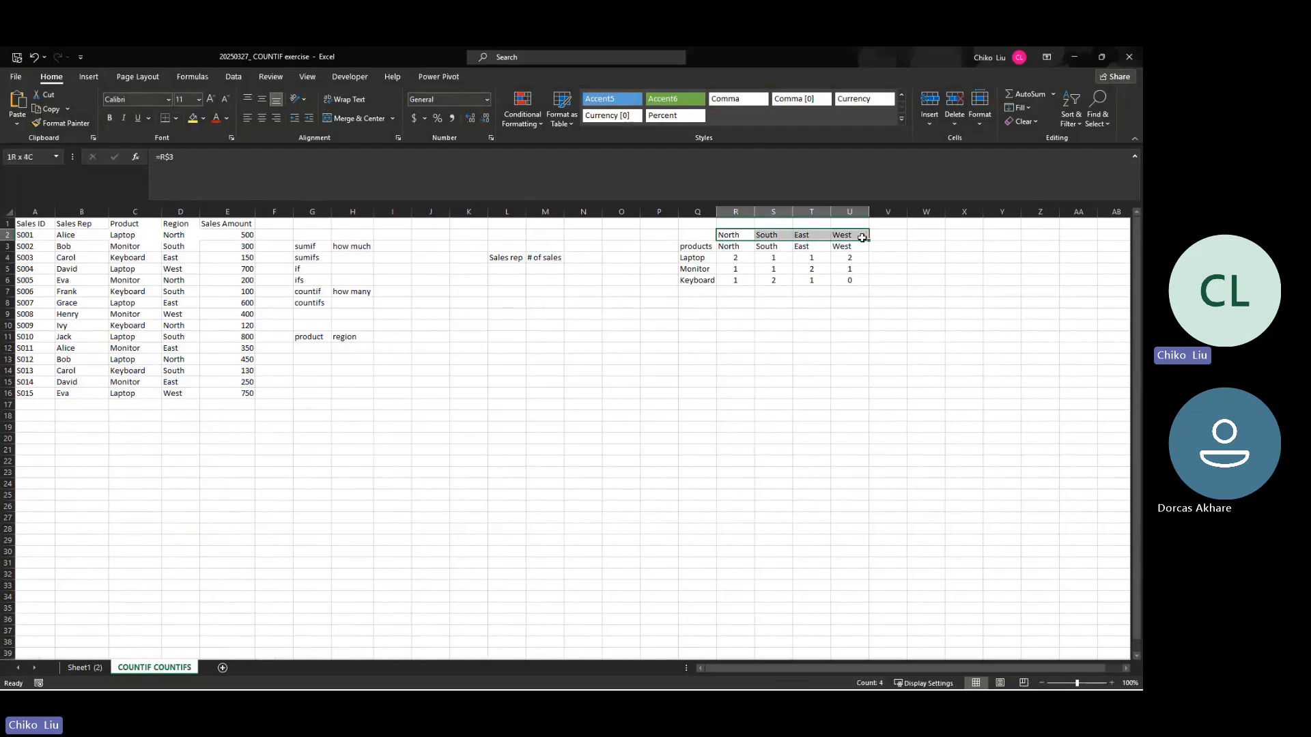
pyautogui.press('Delete')
pyautogui.moveTo(723, 259); pyautogui.dragTo(857, 280)
pyautogui.press('Delete')
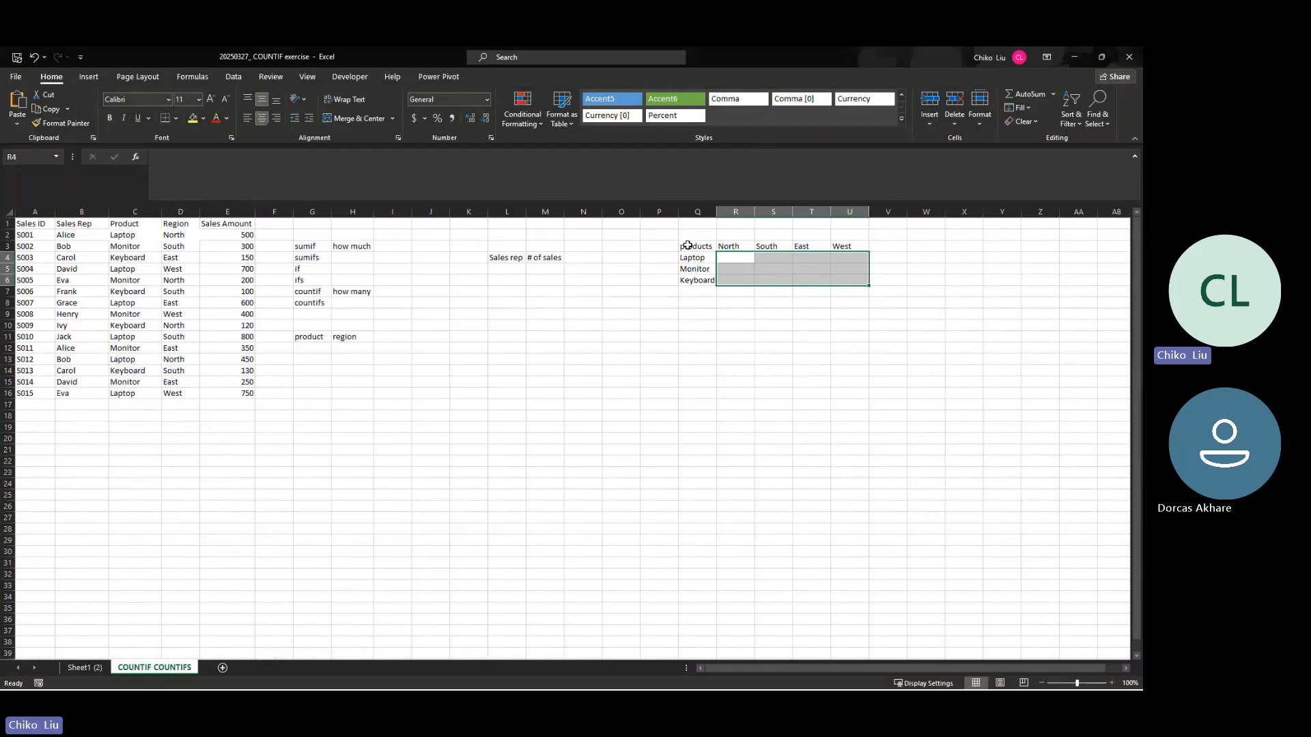
# Step: Apply all borders to the product by region table in Q3:U6 and the sales rep table in L4:M16
pyautogui.moveTo(688, 245); pyautogui.dragTo(847, 278)
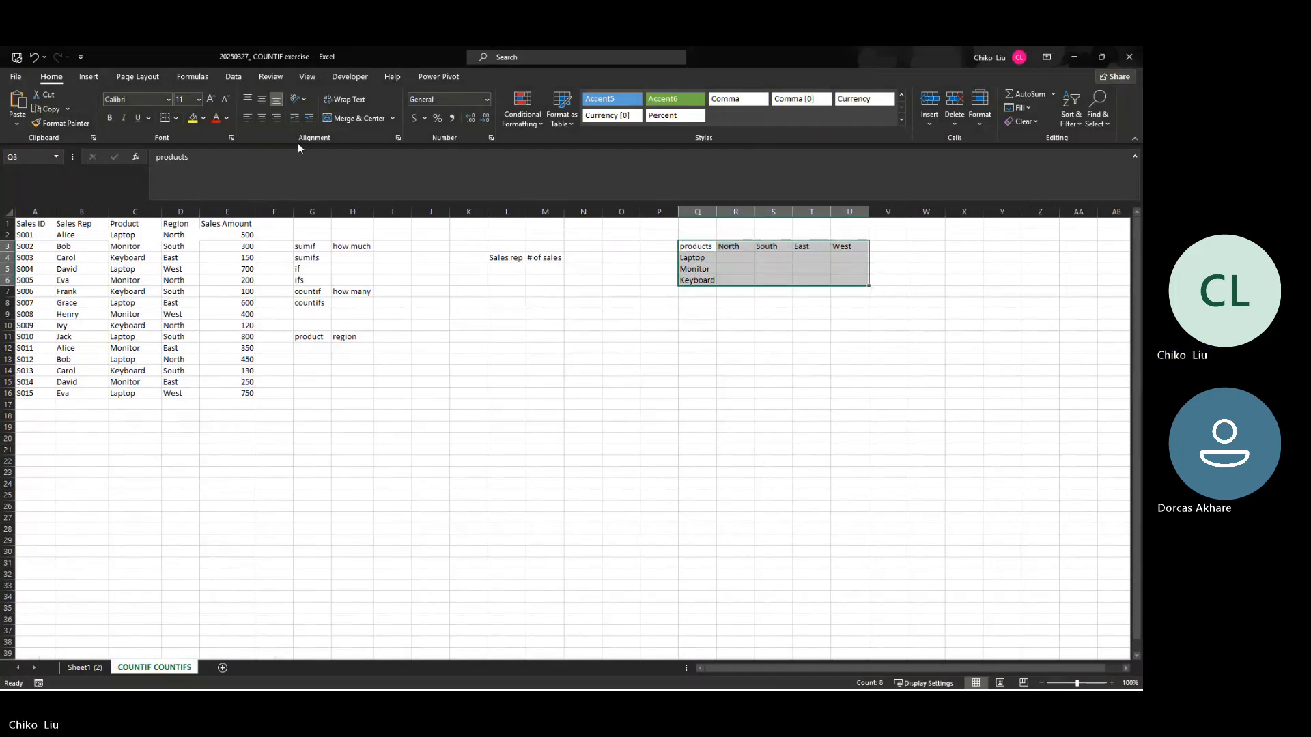
pyautogui.click(176, 118)
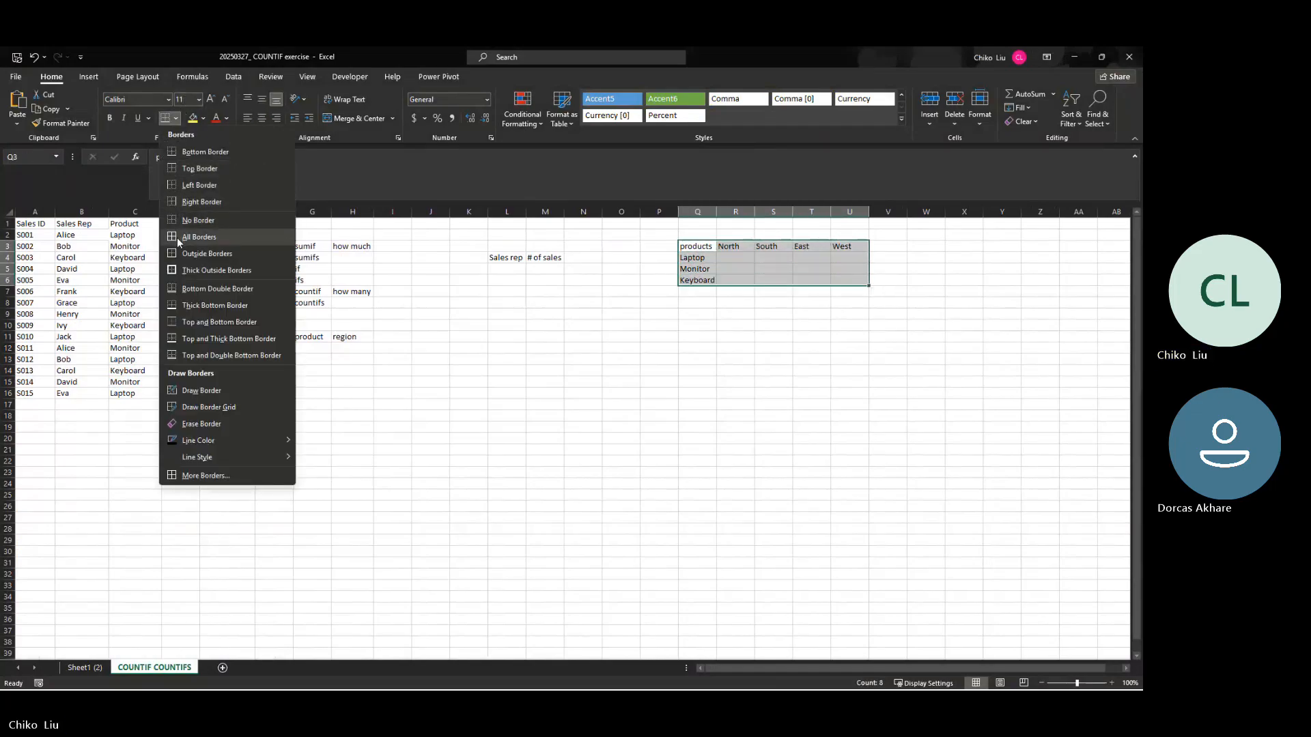
pyautogui.click(179, 238)
pyautogui.moveTo(511, 257); pyautogui.dragTo(545, 394)
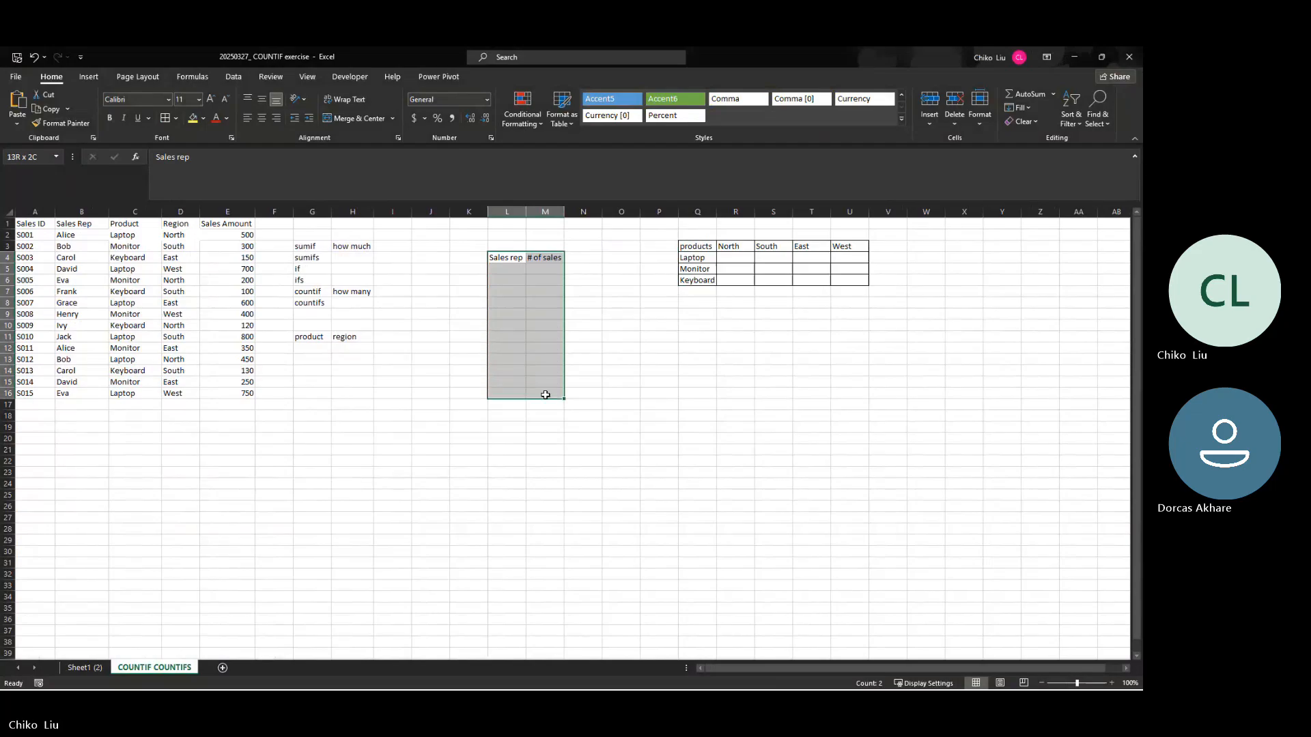
pyautogui.click(165, 118)
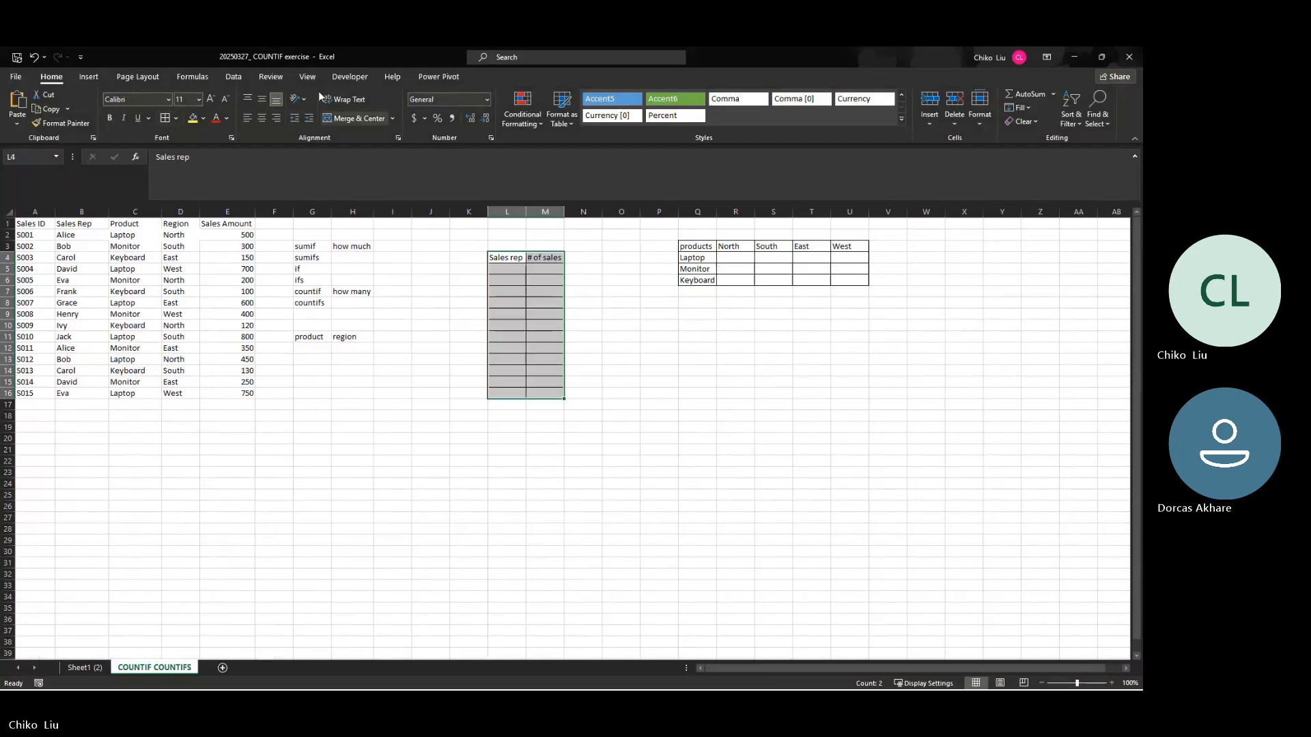
# Step: Clear the total sales results for North, South, East and West in column E of Sheet1 (2)
pyautogui.click(90, 672)
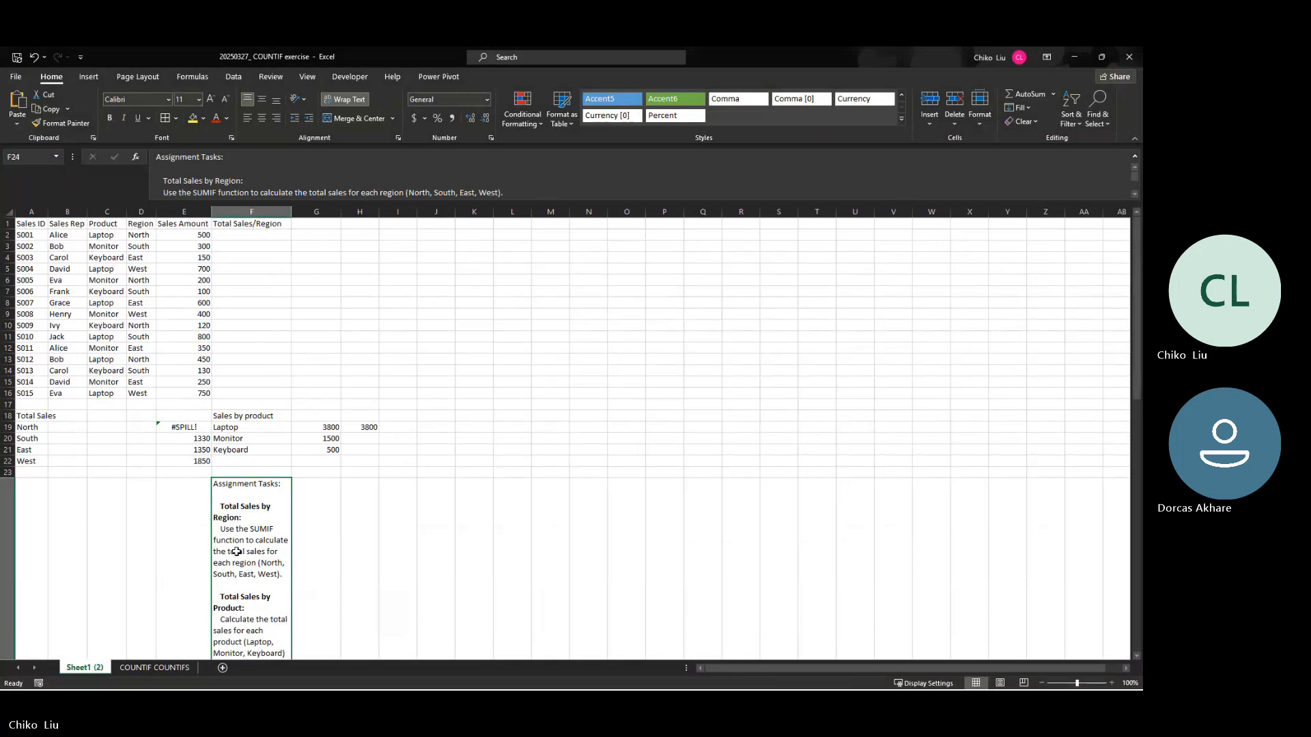
pyautogui.scroll(-7, 253, 544)
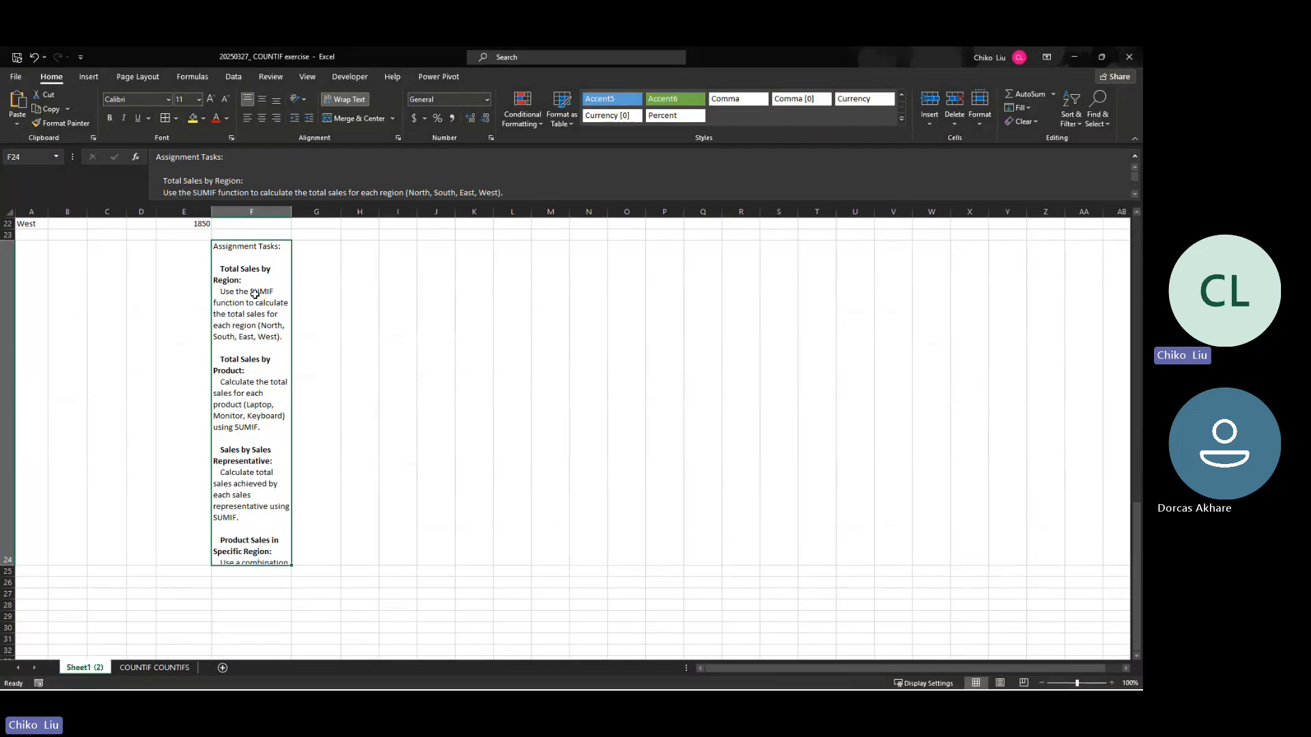
pyautogui.scroll(7, 259, 390)
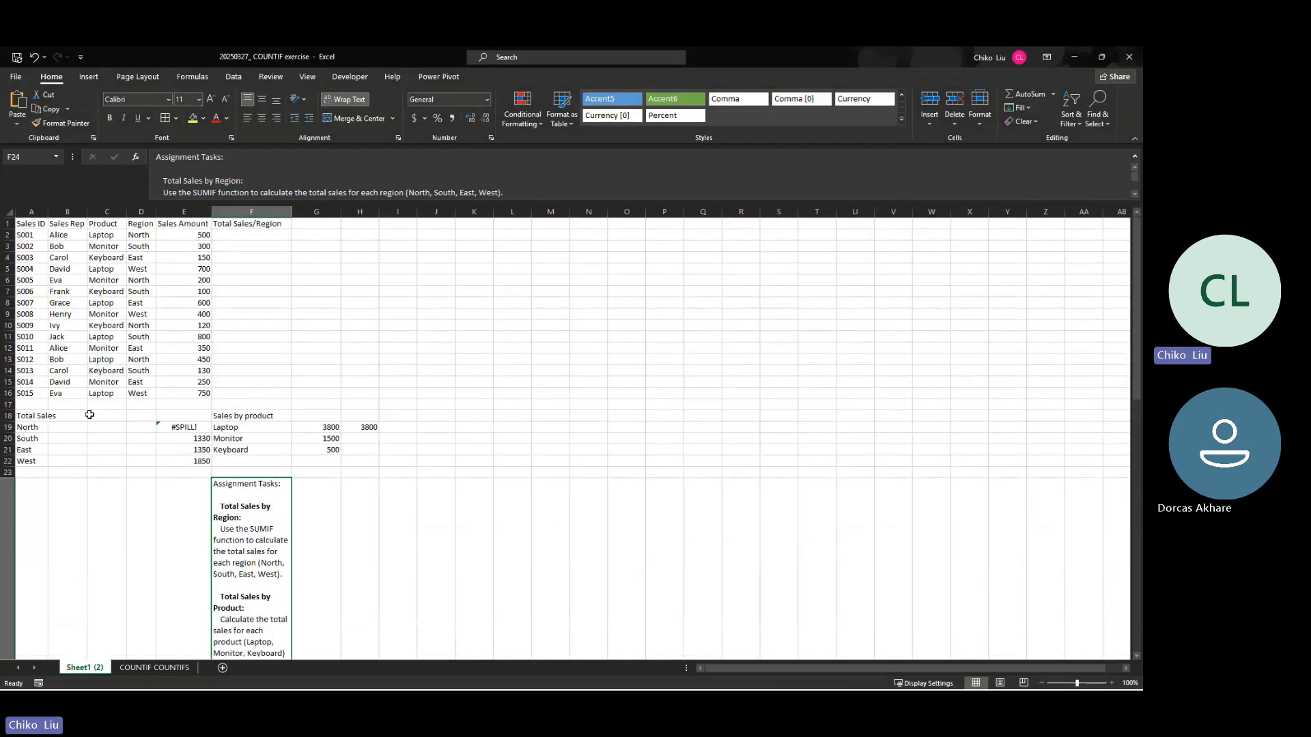
pyautogui.moveTo(178, 429); pyautogui.dragTo(198, 470)
pyautogui.press('Delete')
pyautogui.click(236, 440)
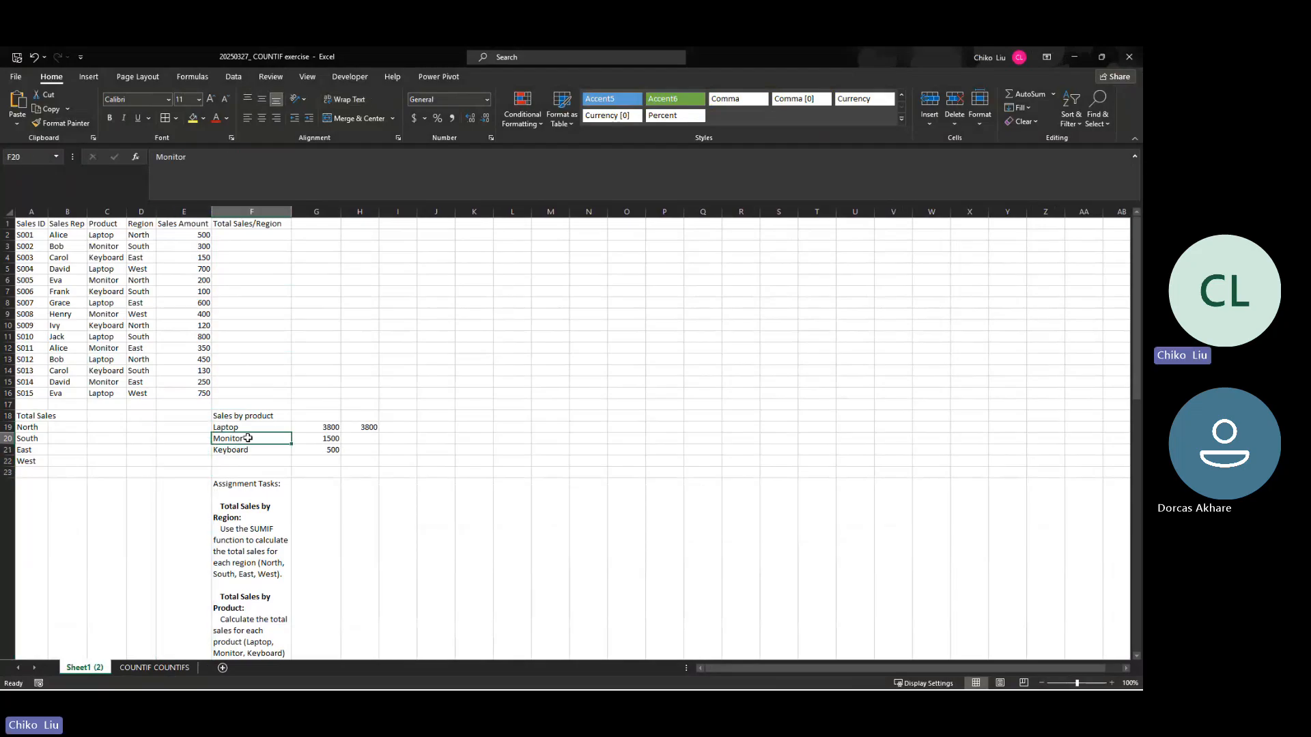
# Step: Delete the Sheet1 (2) worksheet from the COUNTIF exercise workbook
pyautogui.click(154, 667)
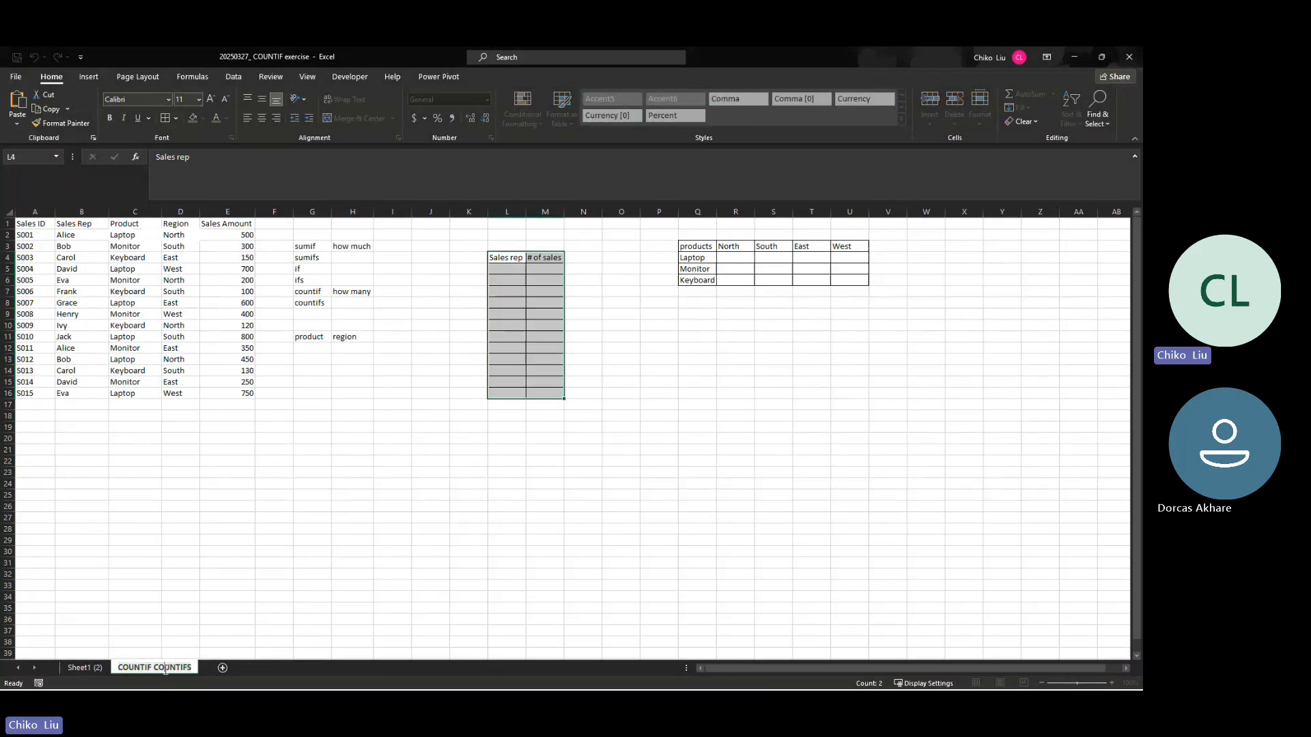
pyautogui.rightClick(89, 667)
pyautogui.click(125, 520)
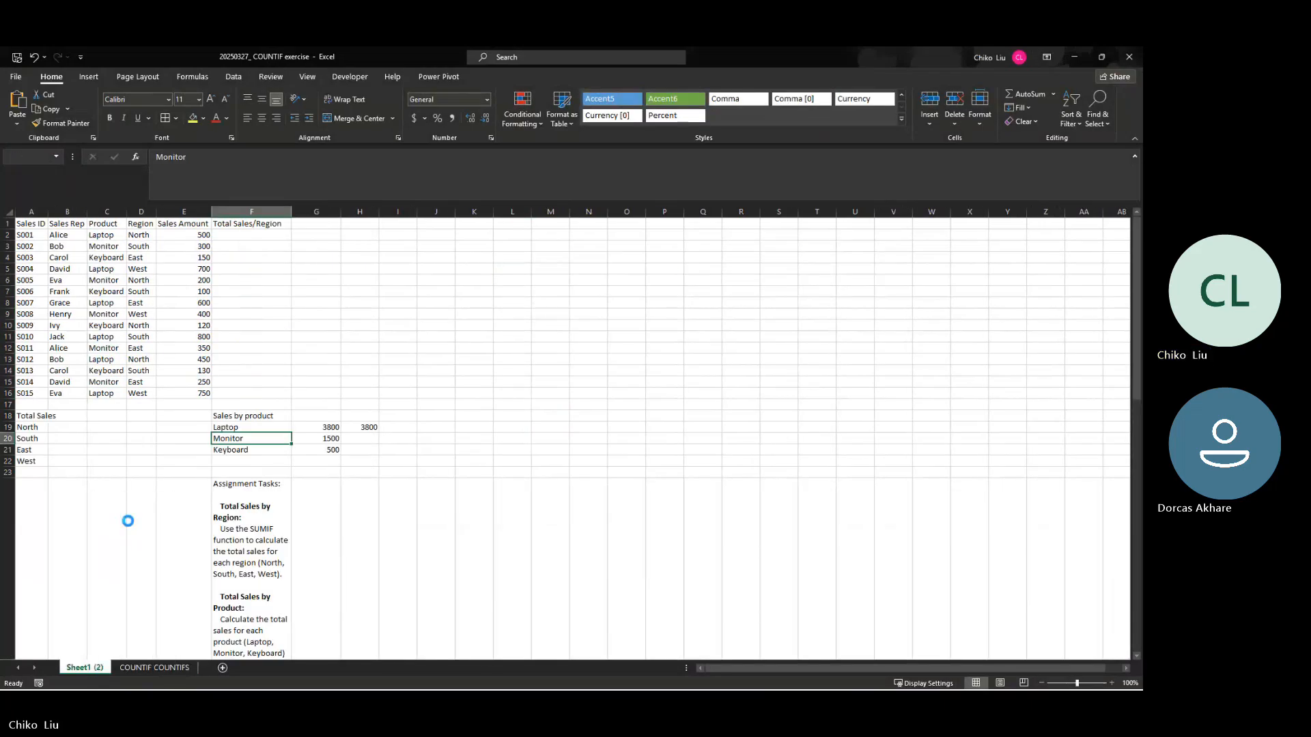
pyautogui.click(553, 409)
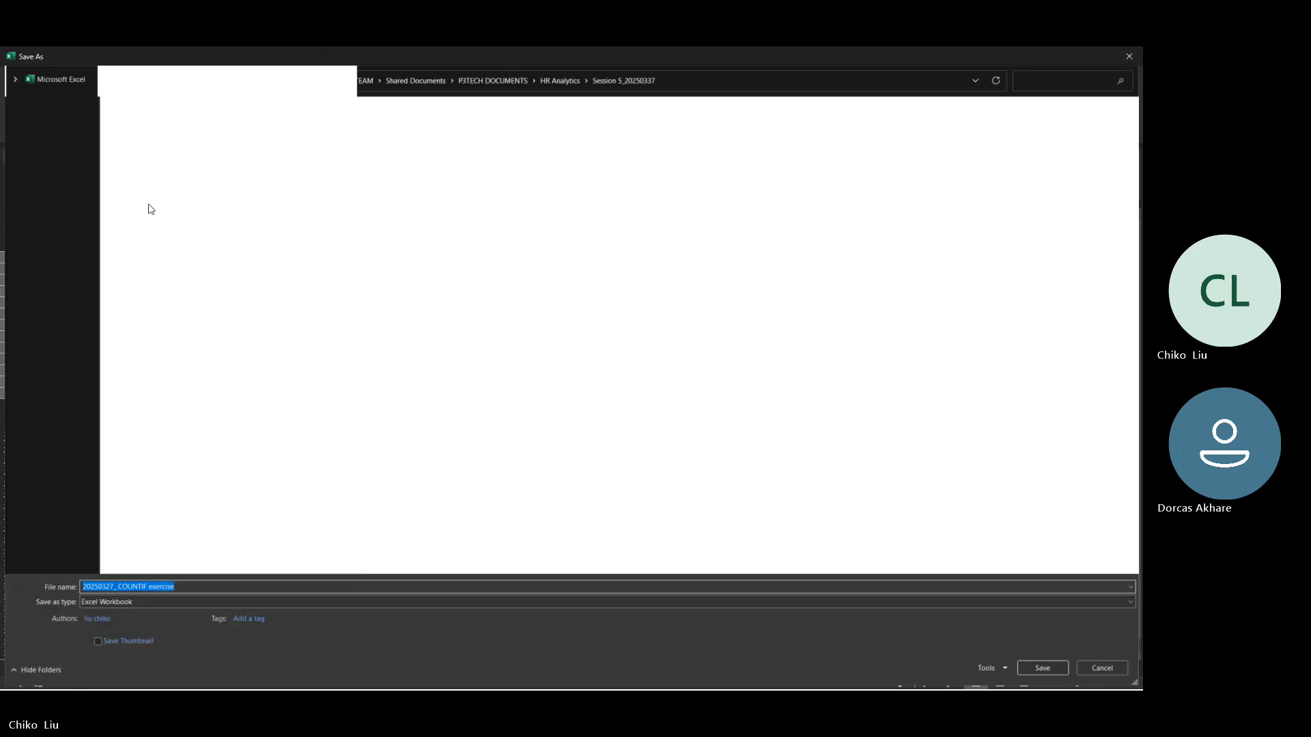
# Step: Choose the student's data analysis guide folder, inside Documents > Azyten IT solutions, as the save location for the COUNTIF exercise
pyautogui.click(51, 205)
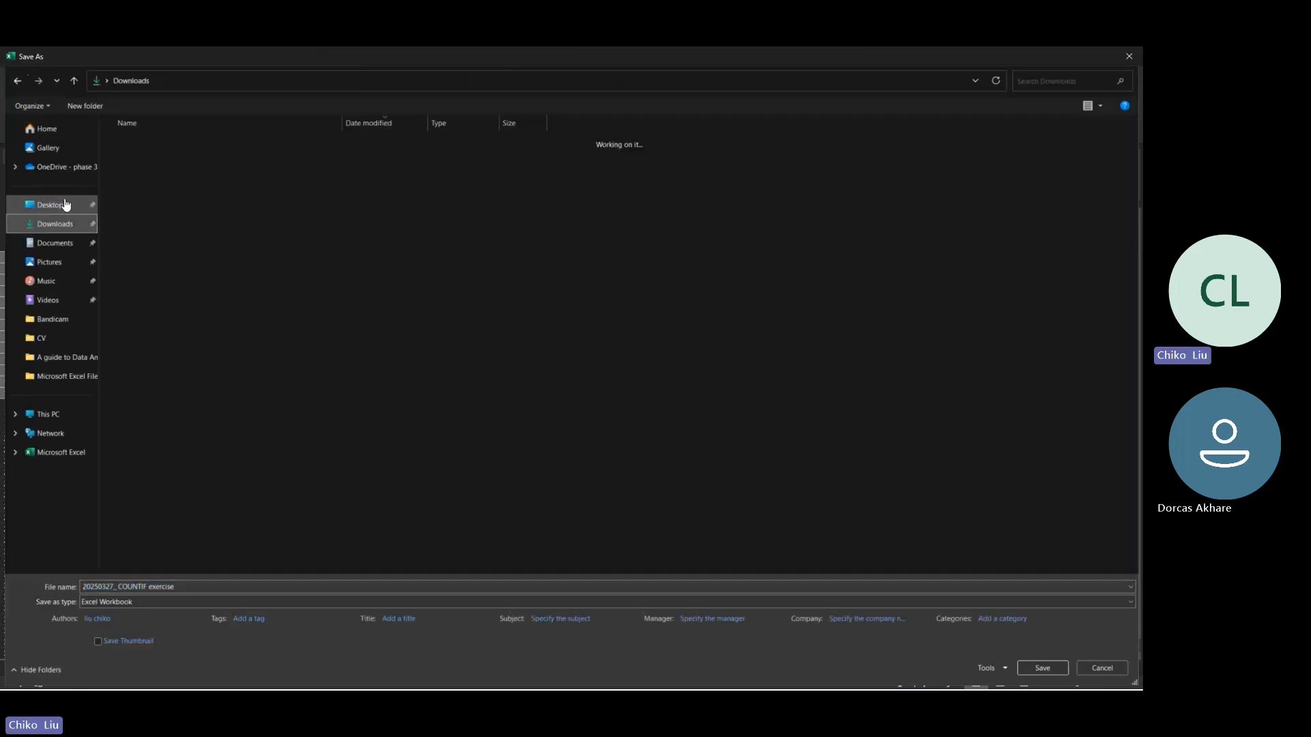
pyautogui.click(54, 243)
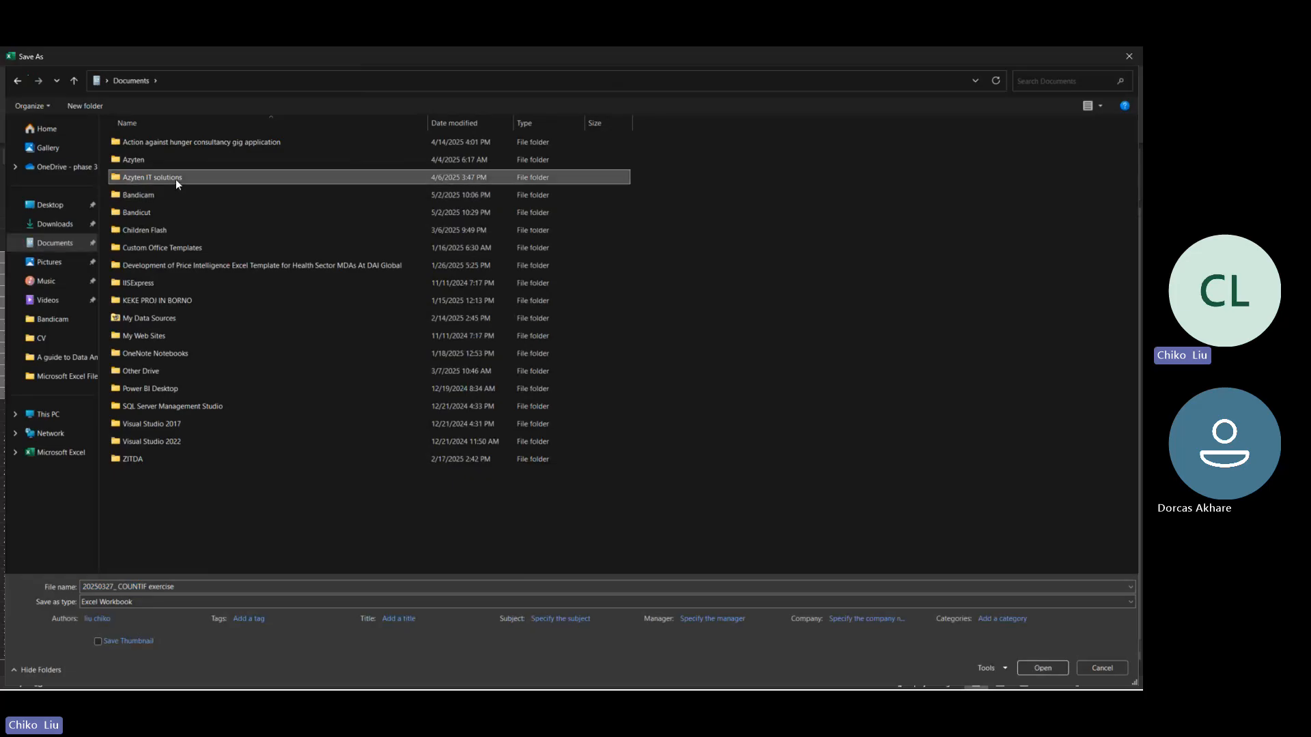
pyautogui.doubleClick(175, 178)
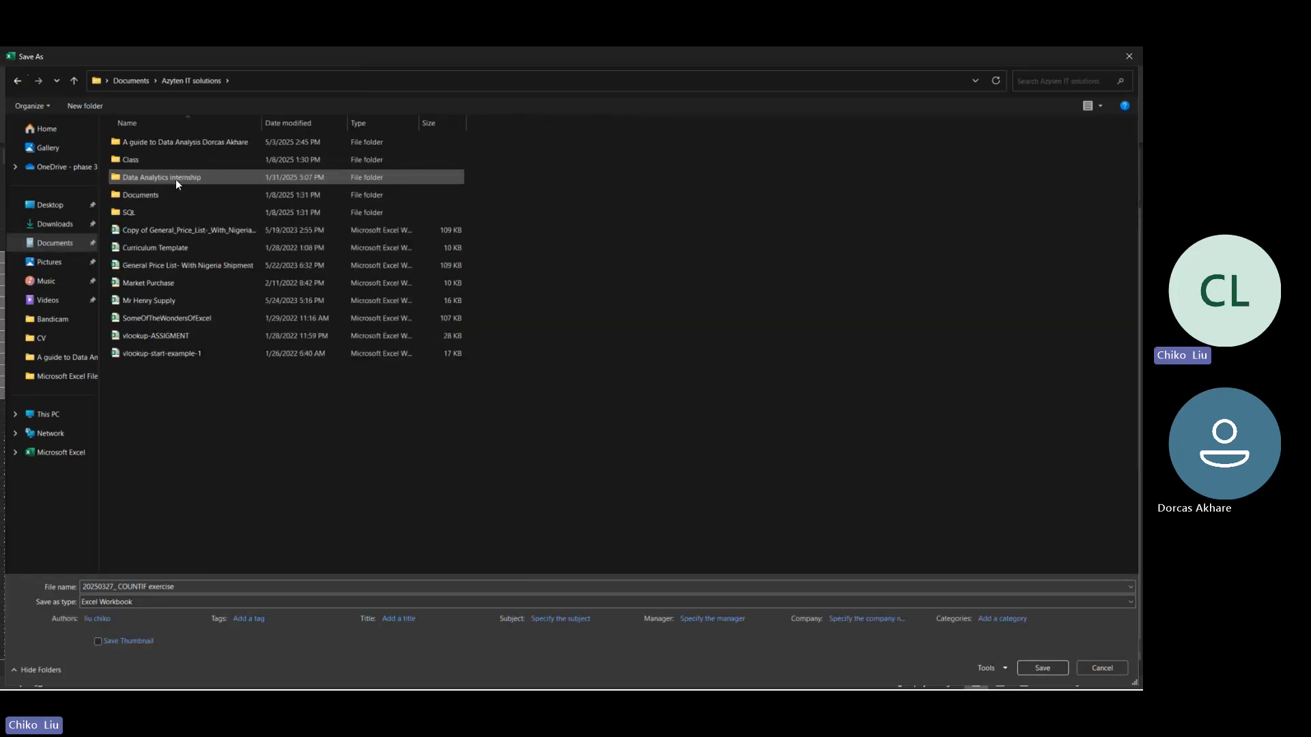
pyautogui.doubleClick(175, 142)
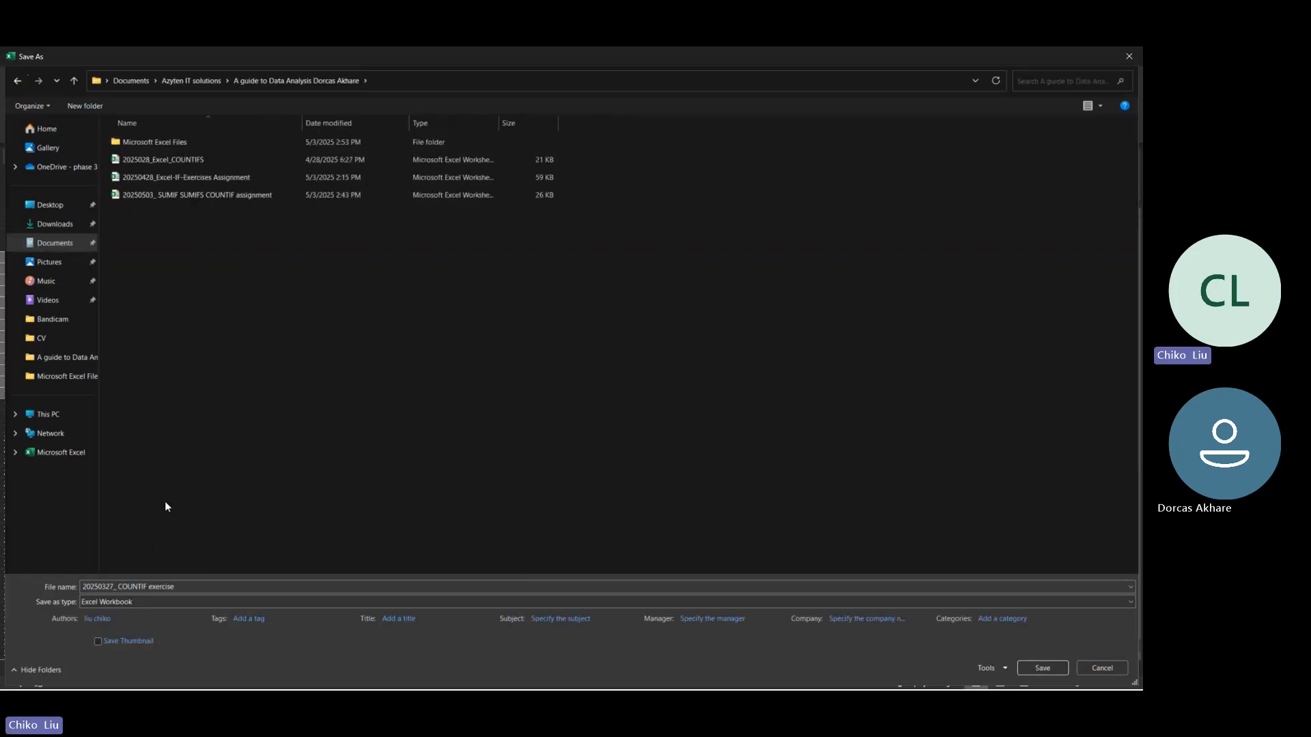
# Step: Name the workbook "20250503_ COUNTIF assignment" and save it as an Excel Workbook
pyautogui.click(115, 586)
pyautogui.click(114, 586)
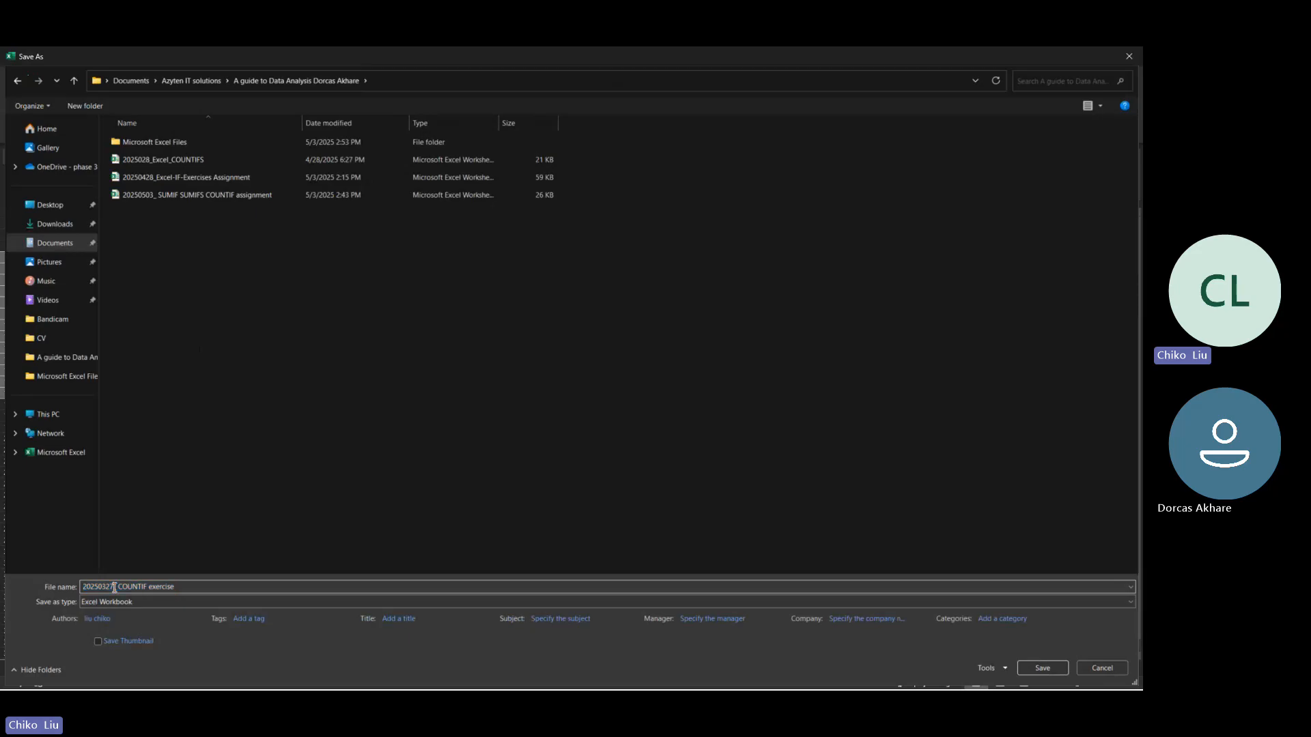
pyautogui.press('BackSpace')
pyautogui.press('BackSpace')
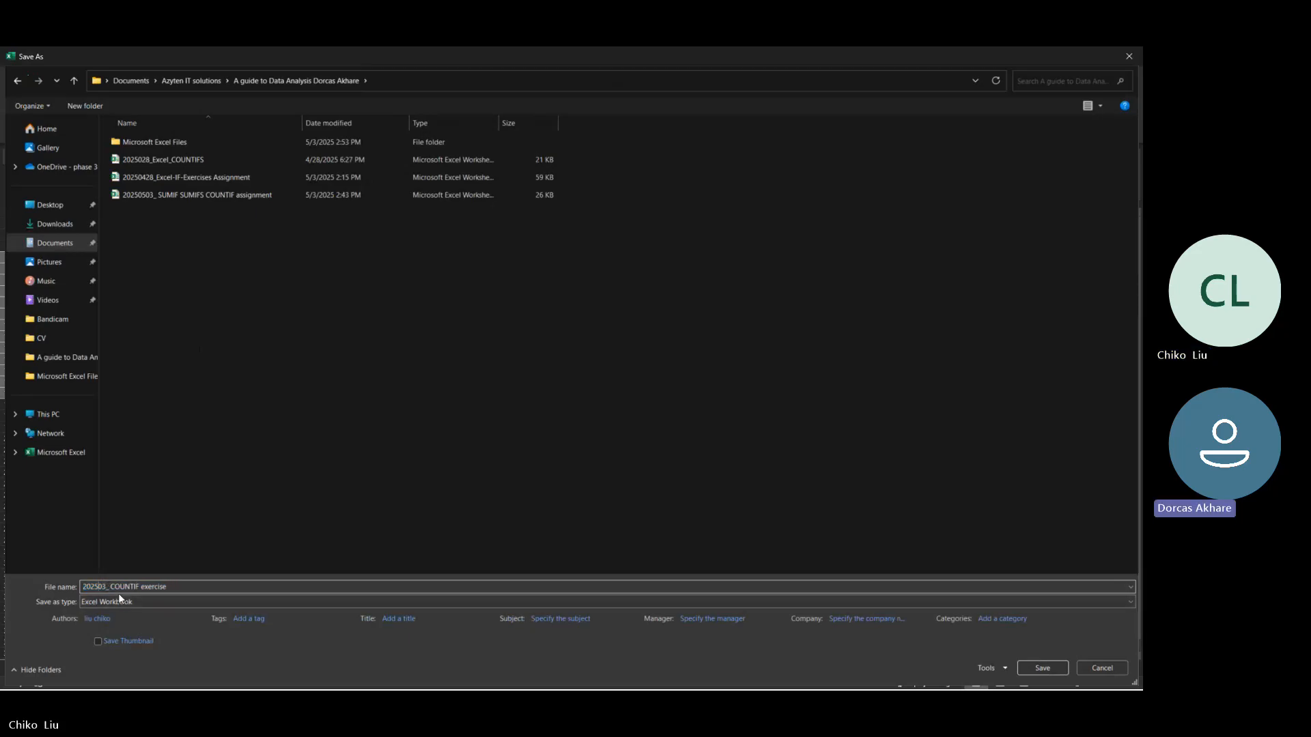
pyautogui.write('05')
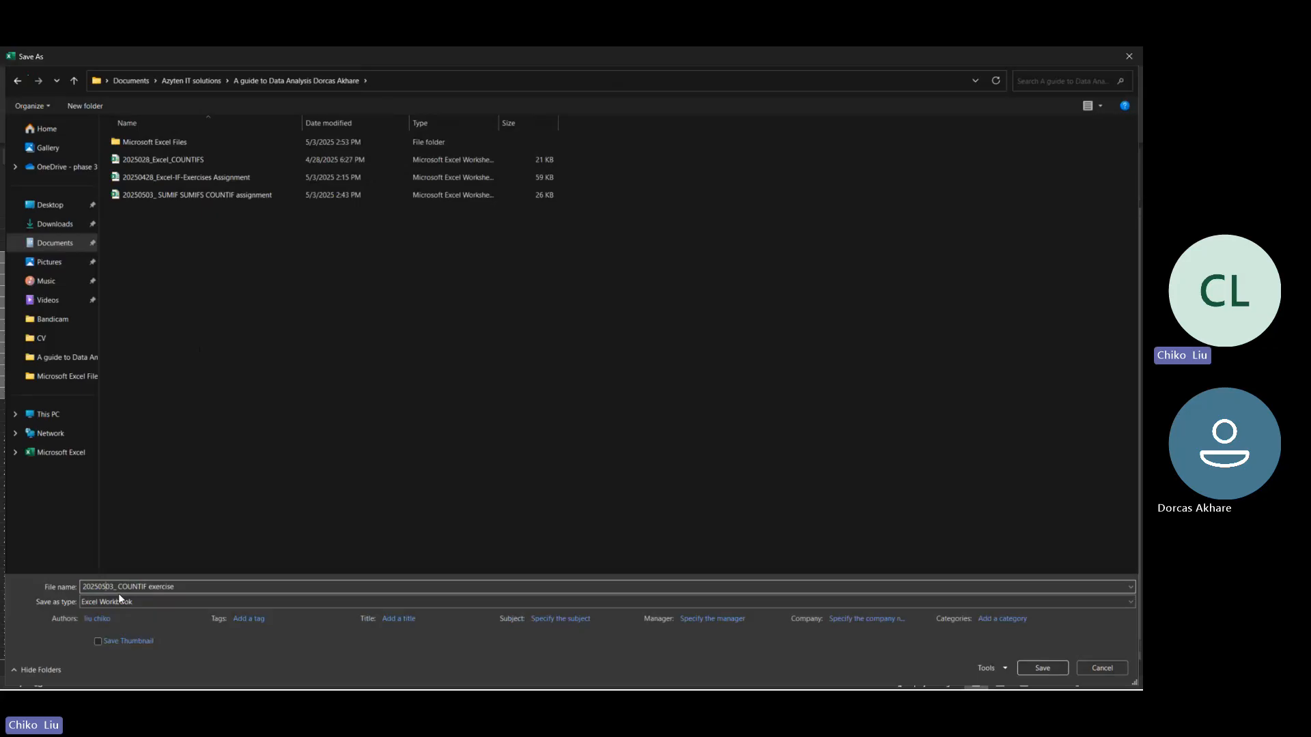
pyautogui.click(118, 587)
pyautogui.press('BackSpace')
pyautogui.doubleClick(161, 587)
pyautogui.write('assignment')
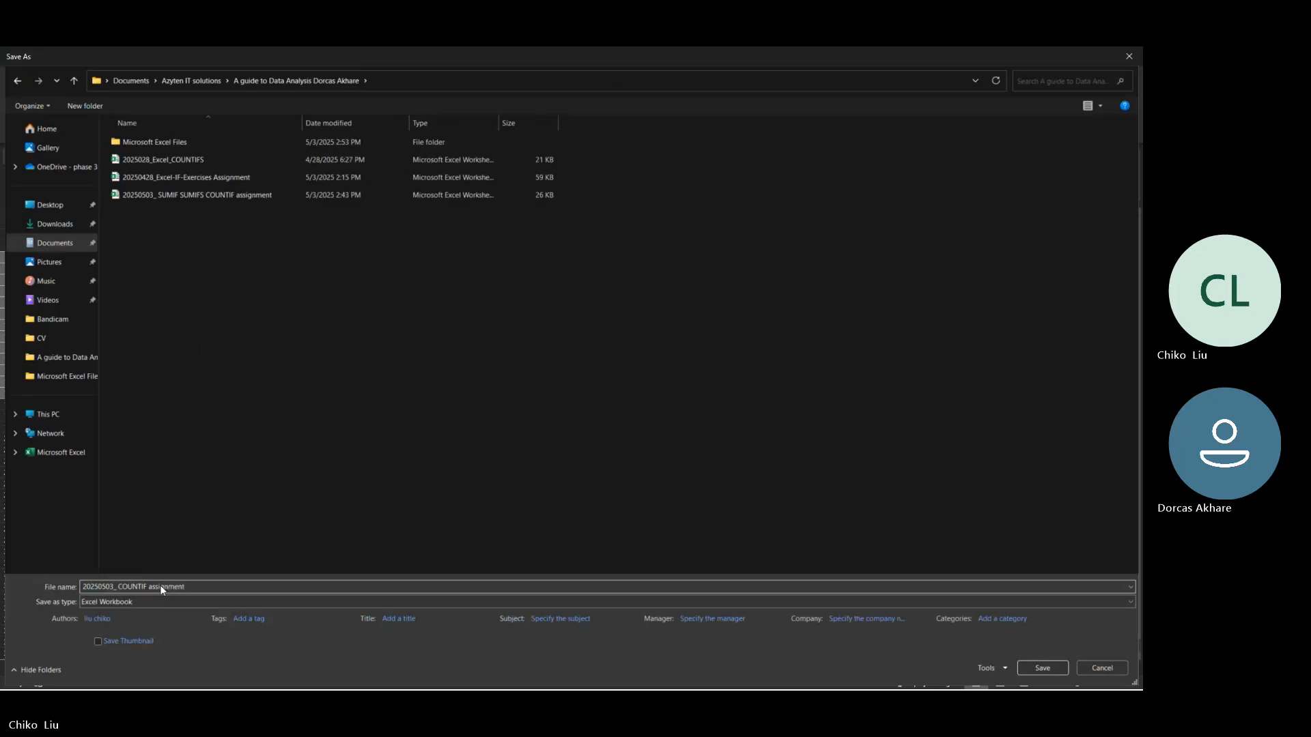
pyautogui.press('Return')
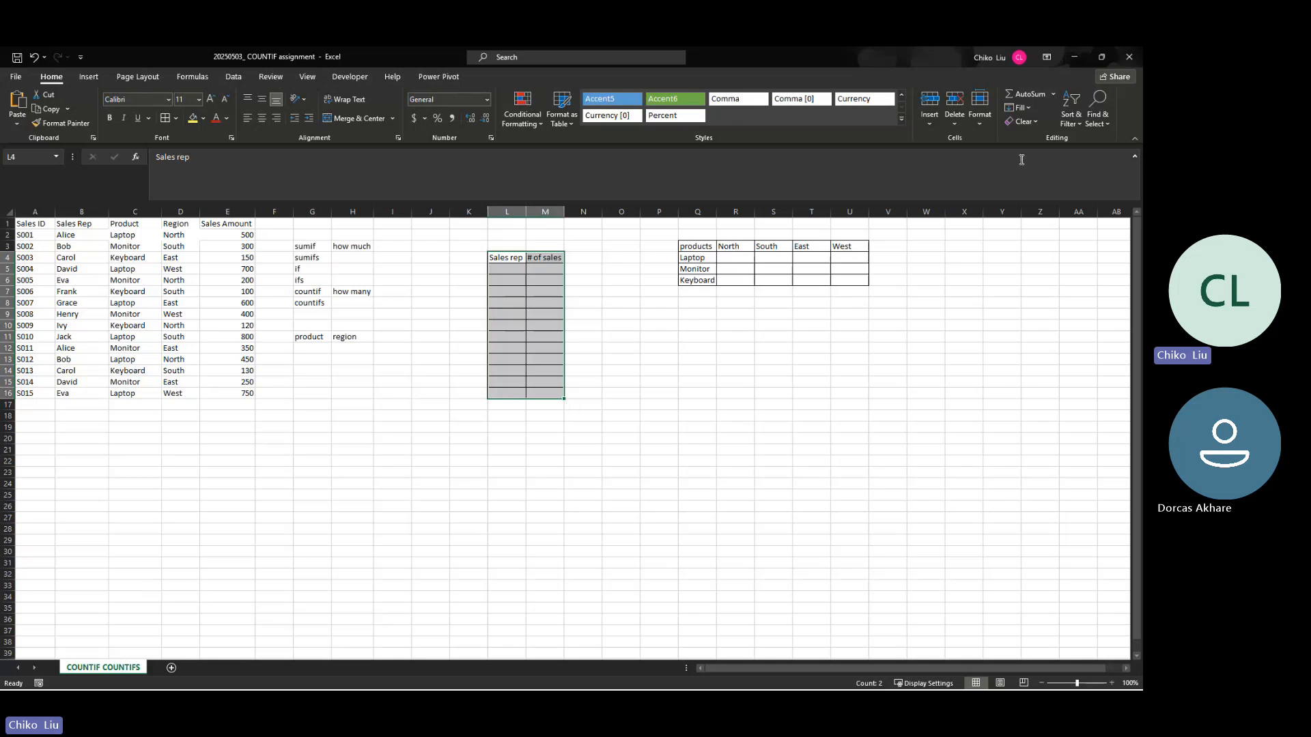
# Step: Close the COUNTIF assignment workbook and the SUMIF SUMIFS COUNTIF assignment workbook
pyautogui.click(1130, 57)
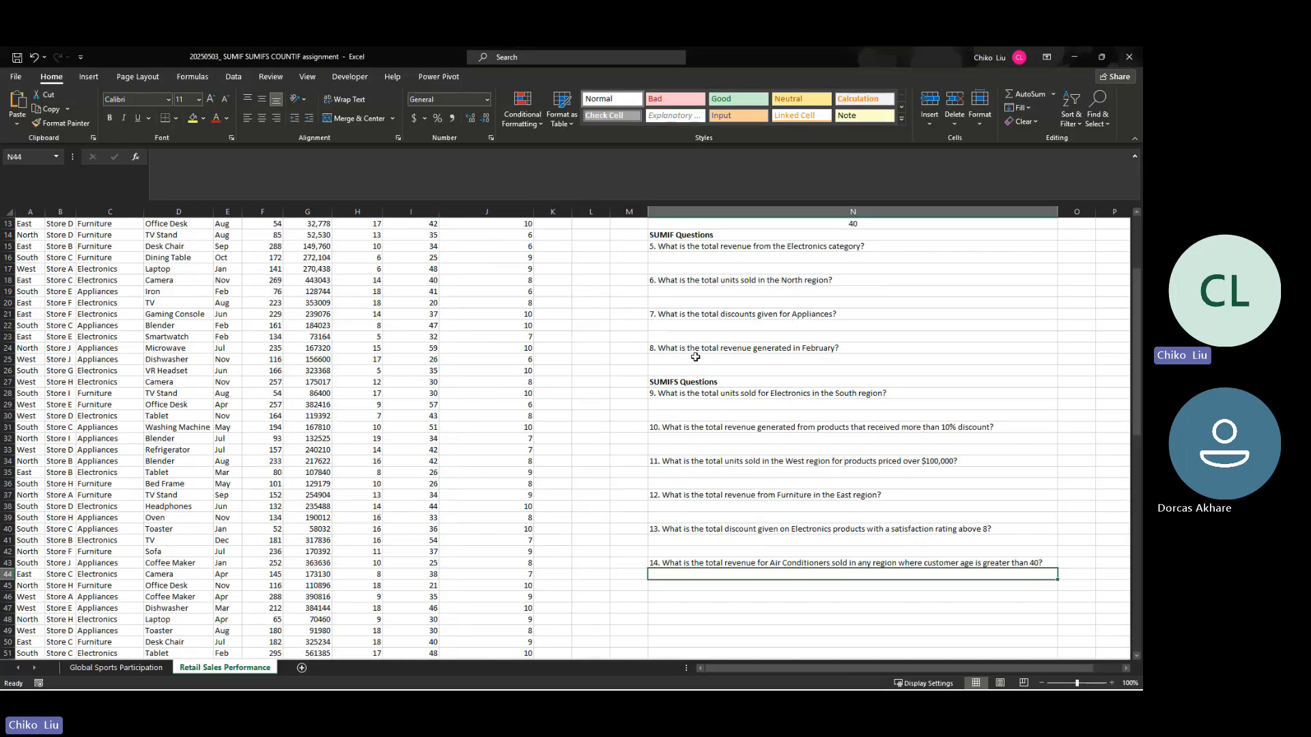
pyautogui.scroll(4, 695, 357)
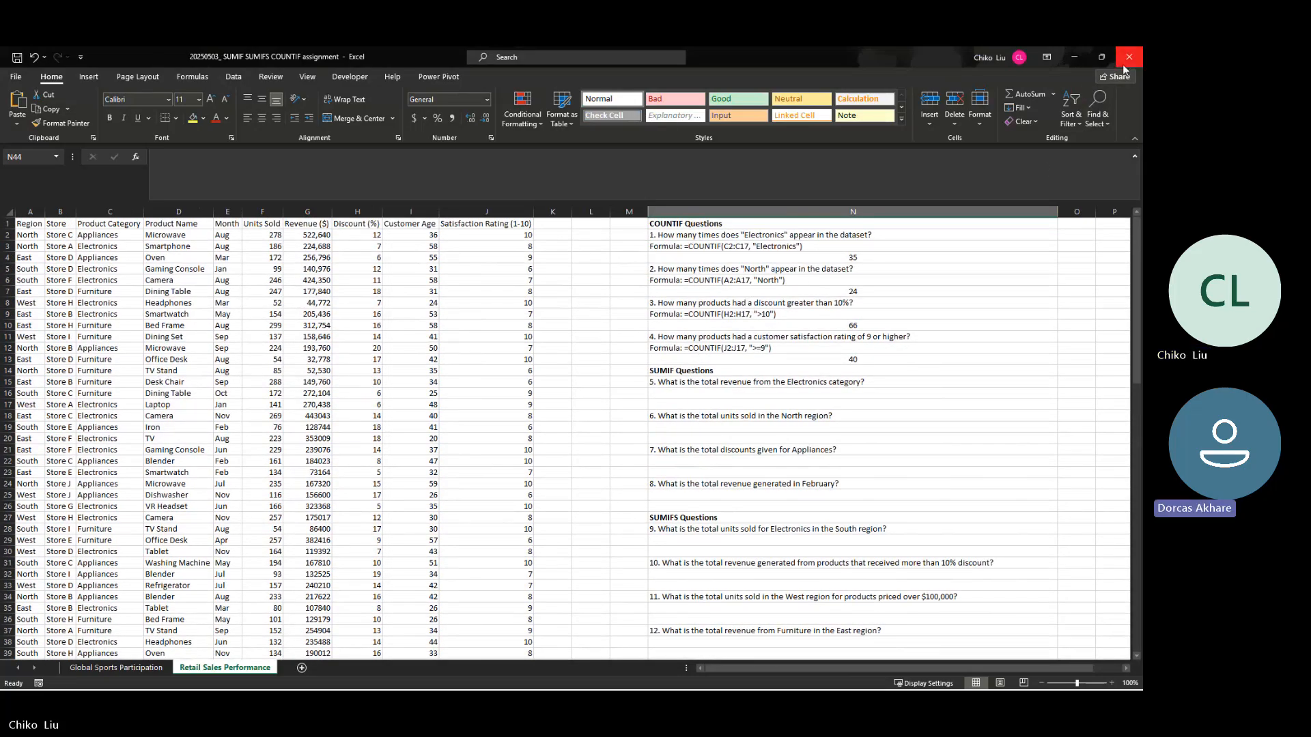
pyautogui.click(1128, 60)
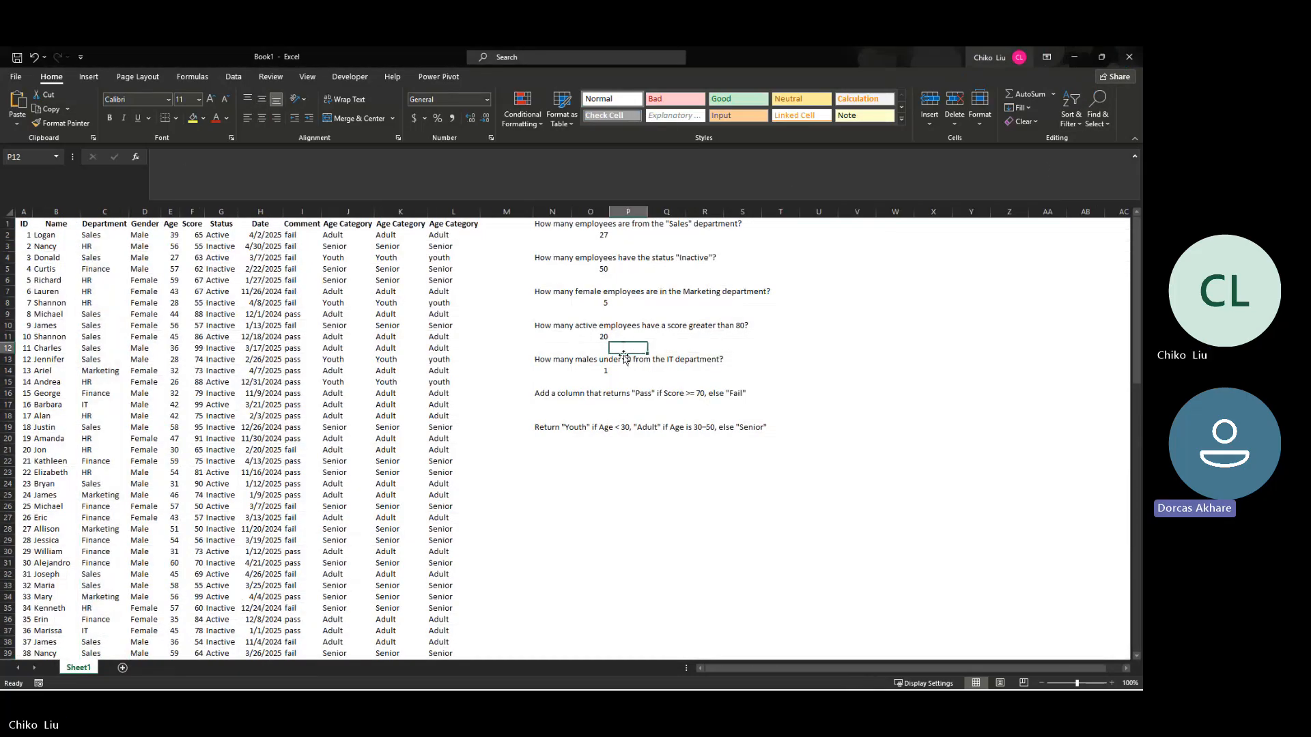
# Step: Close Book1 with the option to save it elsewhere, naming the file "20250503_ Excel COUNTIF COUNTFIS classwork"
pyautogui.click(626, 406)
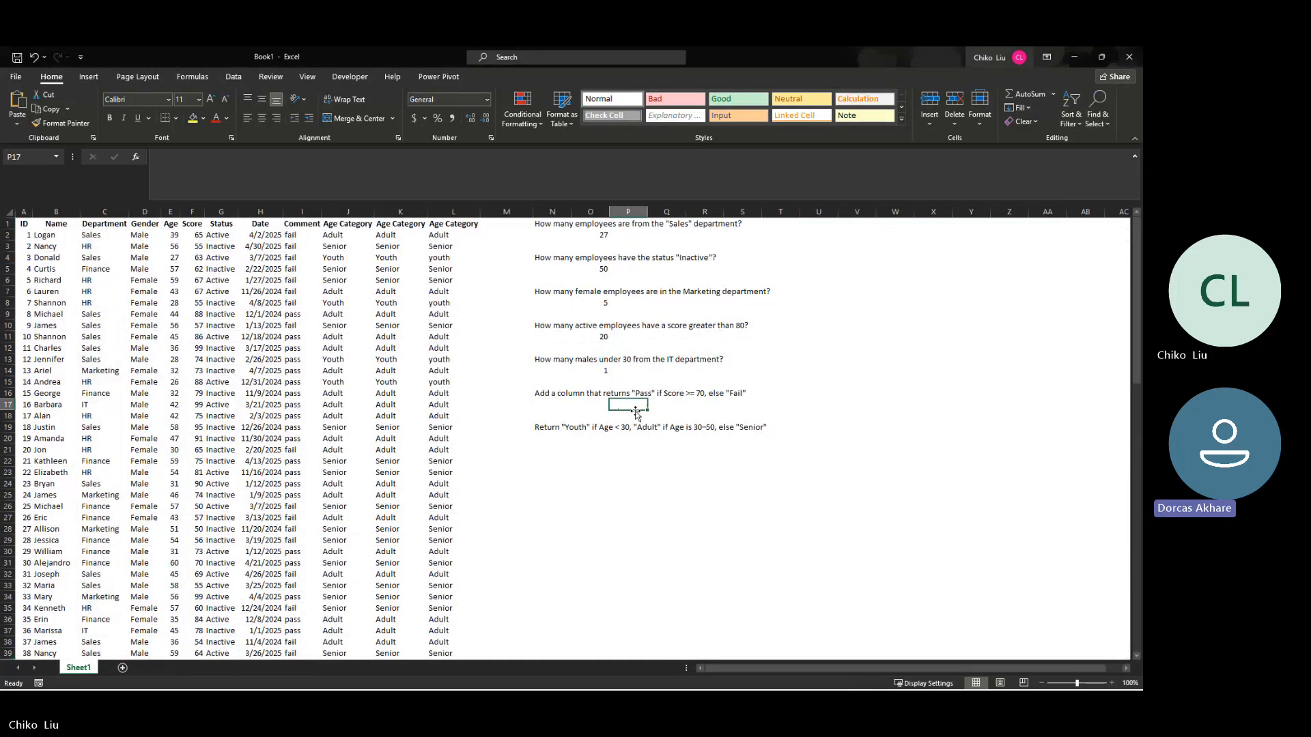
pyautogui.click(1123, 53)
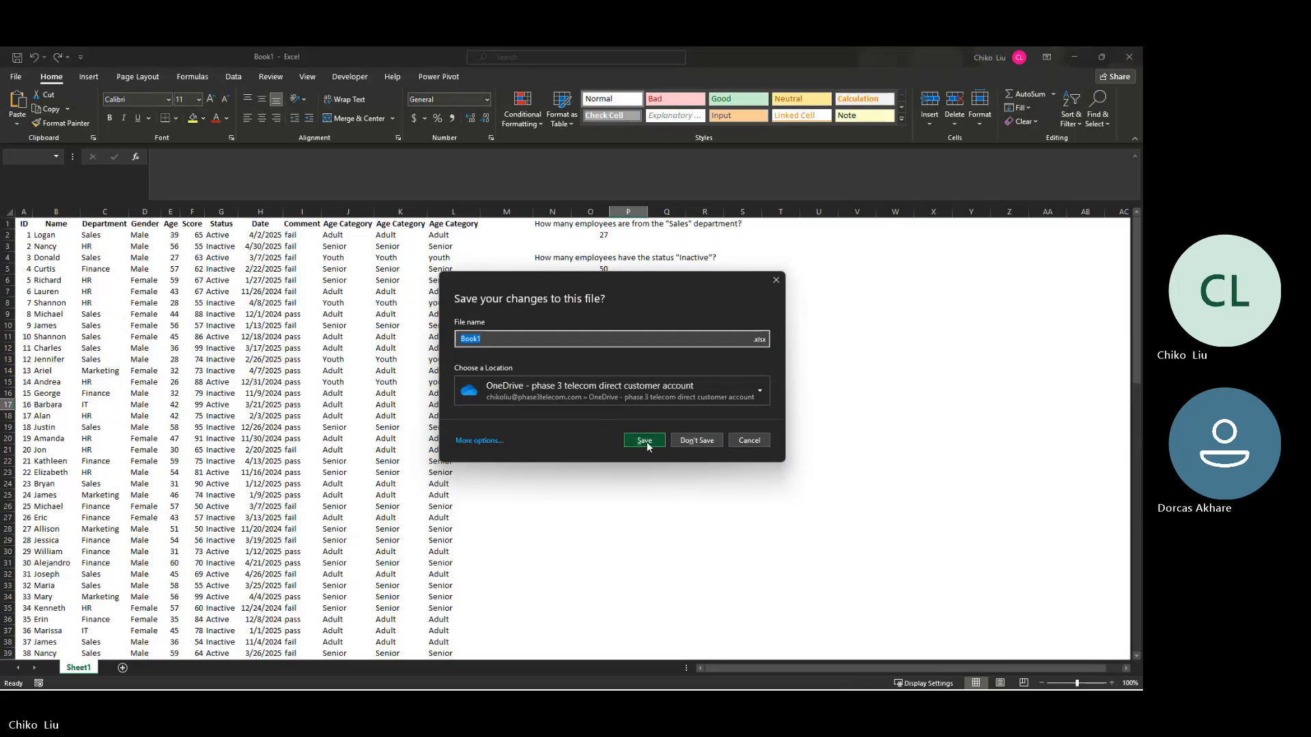
pyautogui.click(476, 440)
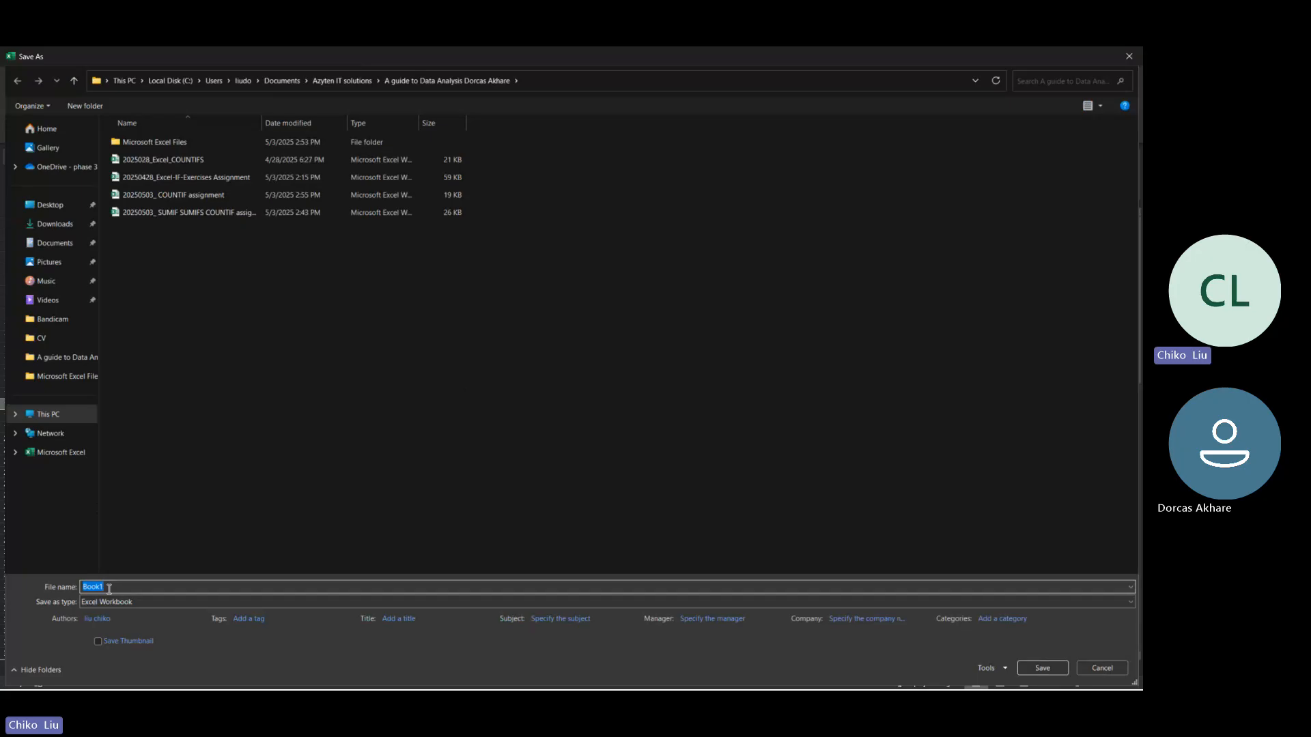
pyautogui.write('2025')
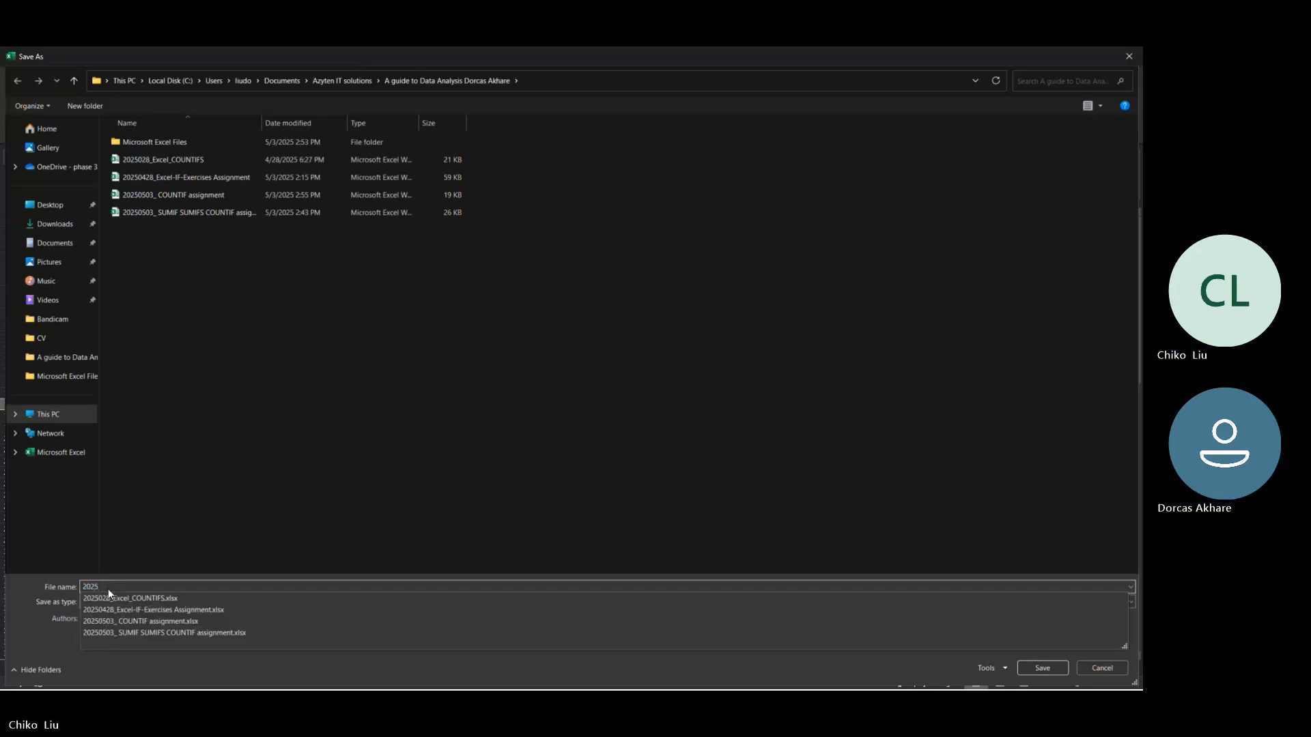
pyautogui.write('050')
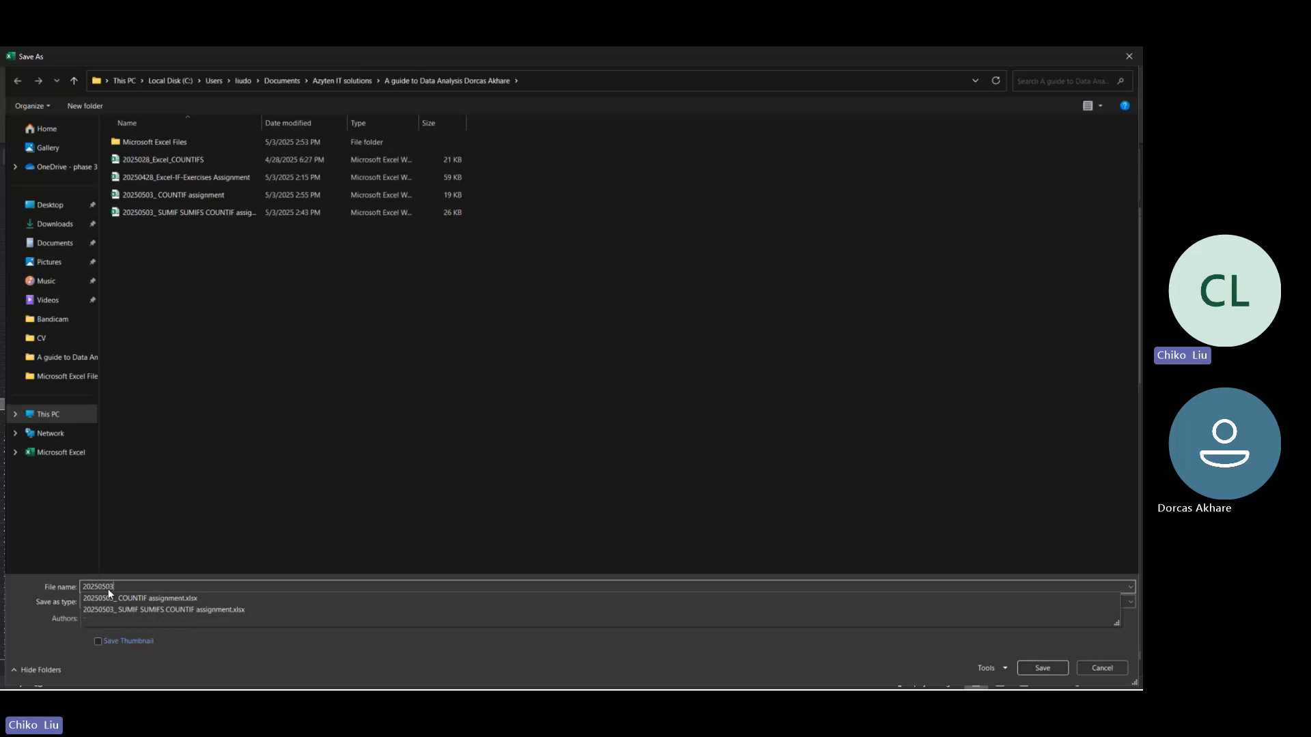
pyautogui.write('3_ Excel')
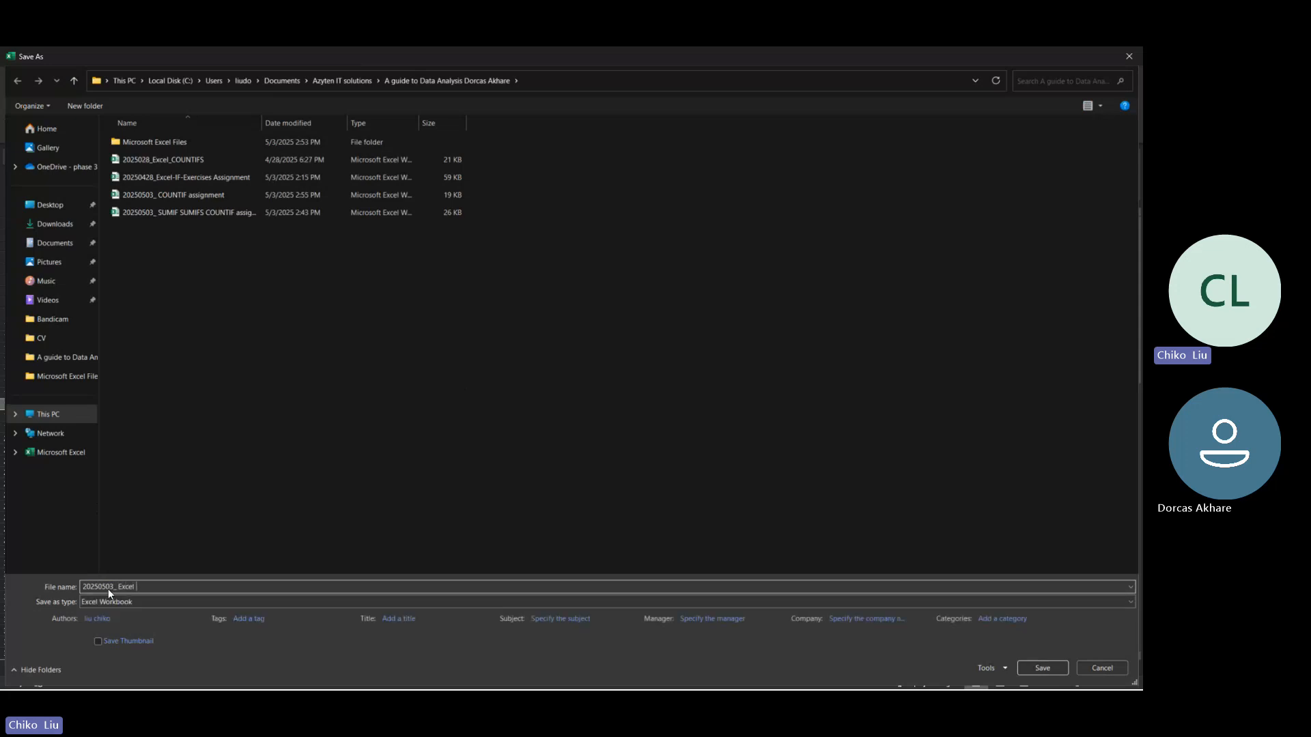
pyautogui.write(' C')
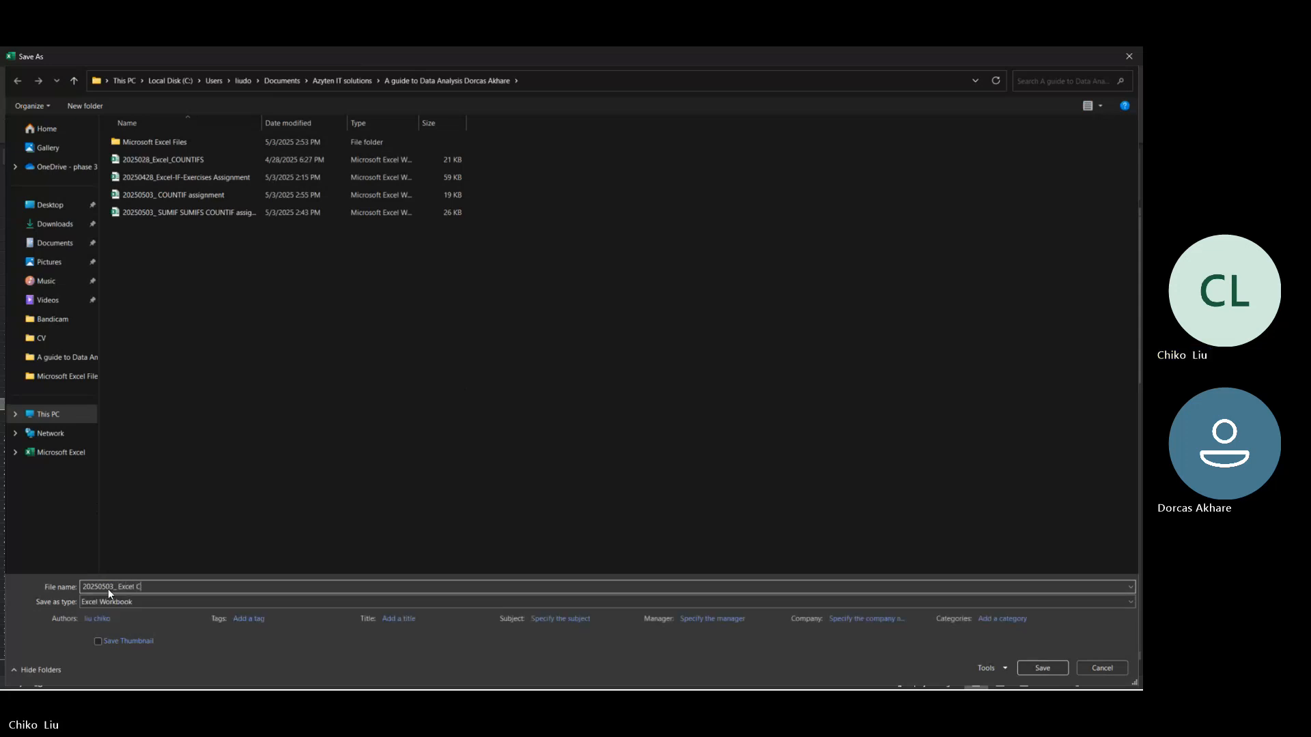
pyautogui.write('OUNTIF')
pyautogui.write(' COUNTF')
pyautogui.write('IS')
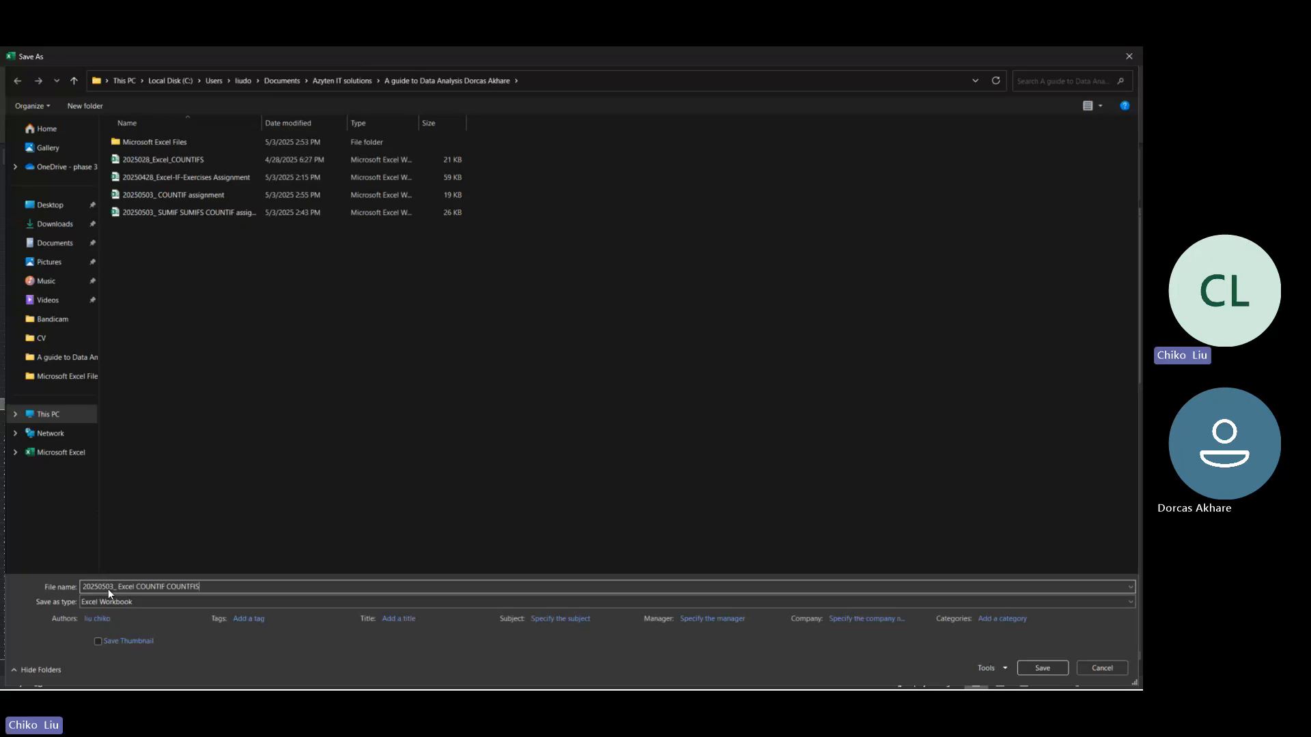
pyautogui.write(' exercise')
pyautogui.hotkey('ctrl', 'shift', 'Left')
pyautogui.write('classwork')
# Step: Save the classwork workbook in the Microsoft Excel Files subfolder
pyautogui.click(164, 145)
pyautogui.doubleClick(164, 144)
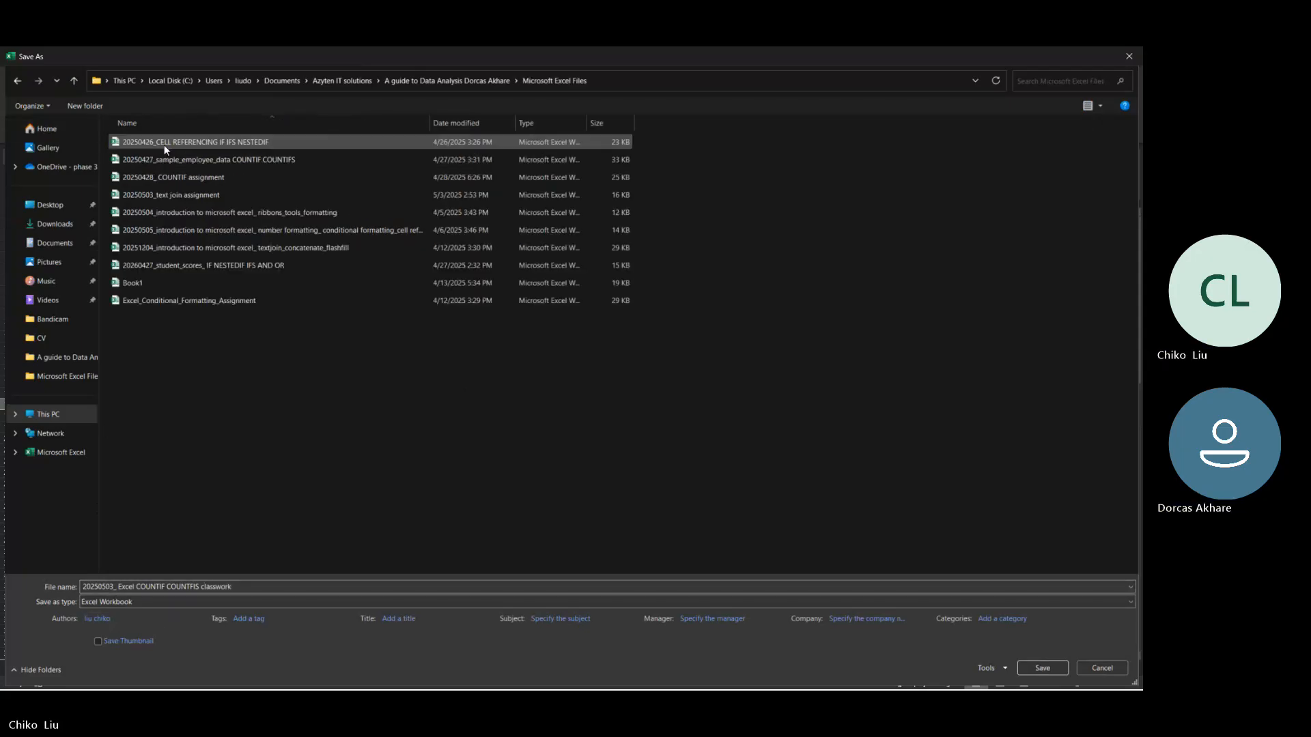
pyautogui.click(1033, 669)
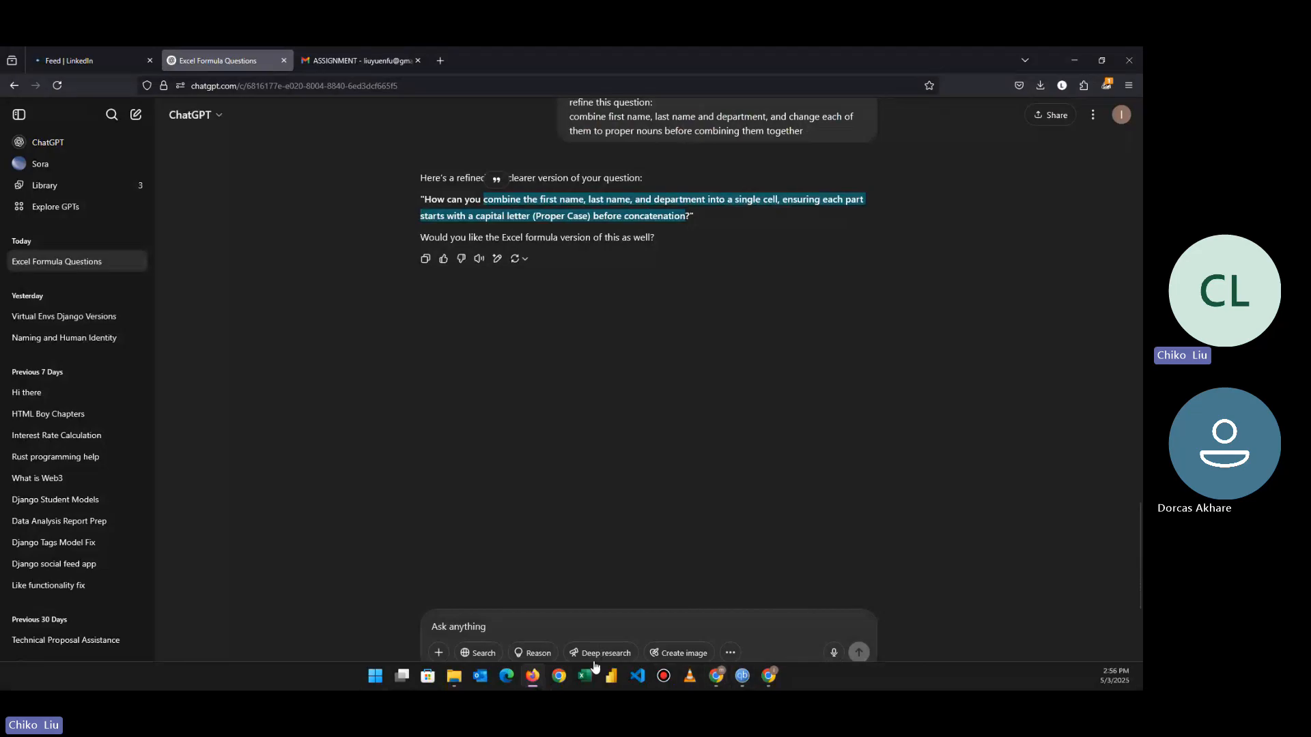
# Step: Switch to Gmail, start a new message from the inbox, and address it to the student using the suggested contact
pyautogui.click(323, 49)
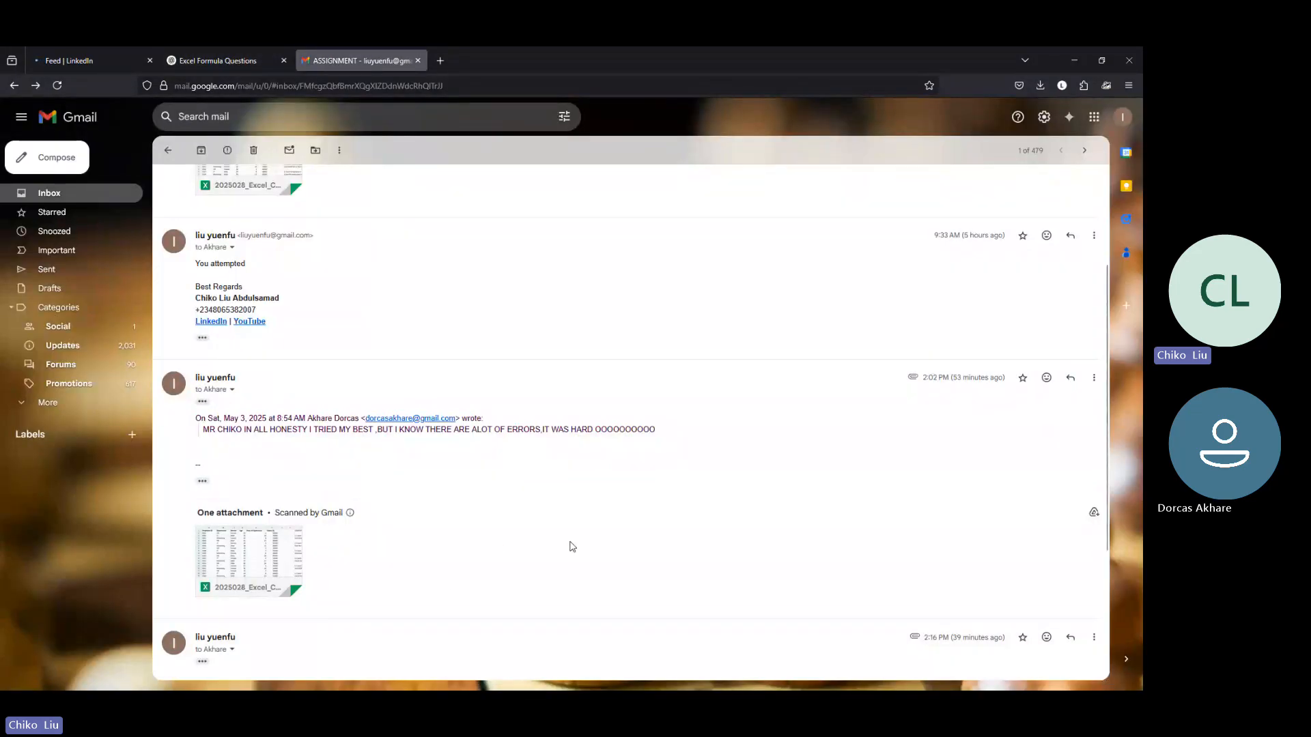
pyautogui.scroll(-3, 564, 546)
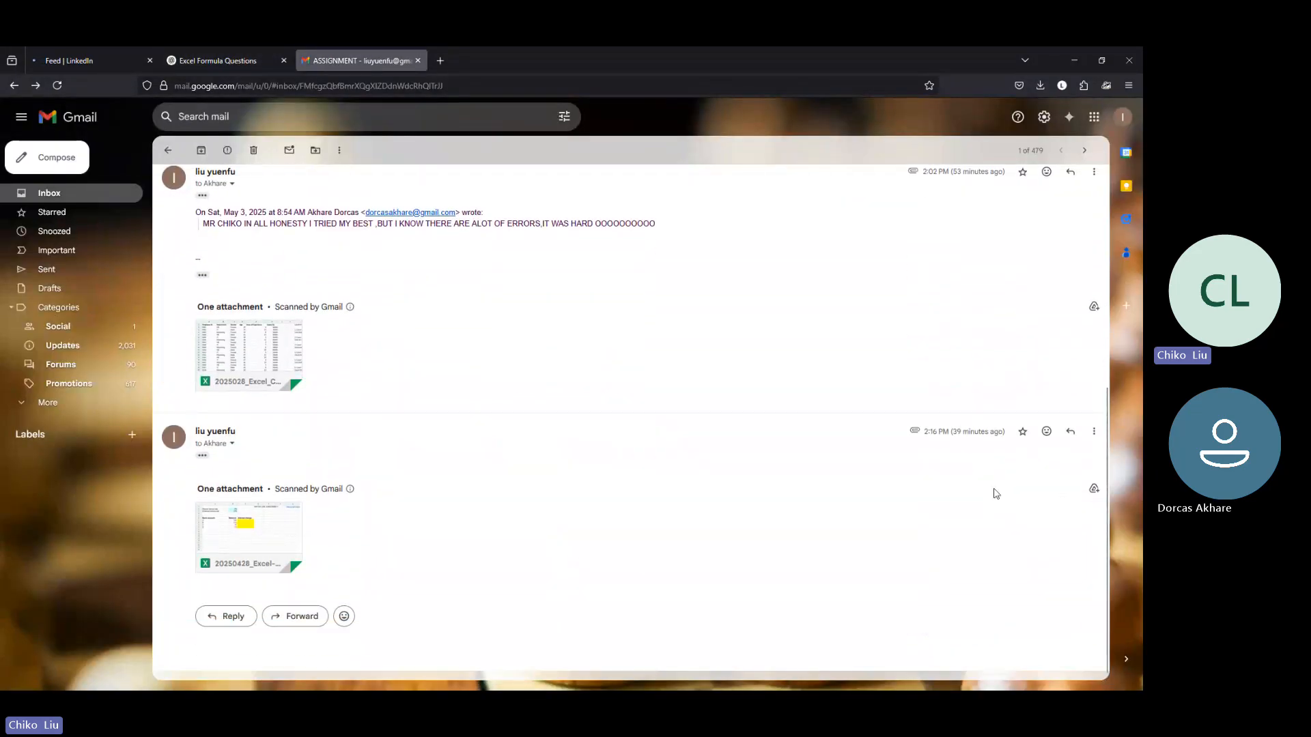
pyautogui.click(103, 195)
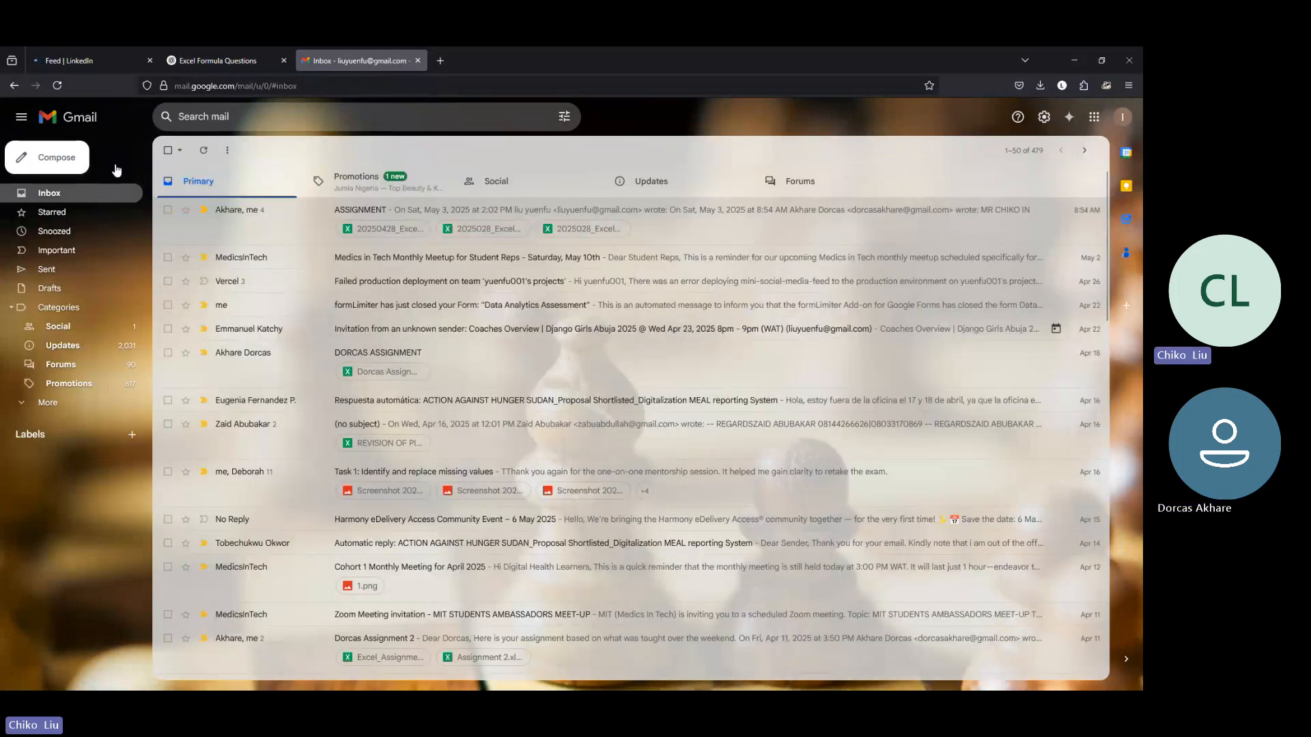
pyautogui.click(70, 162)
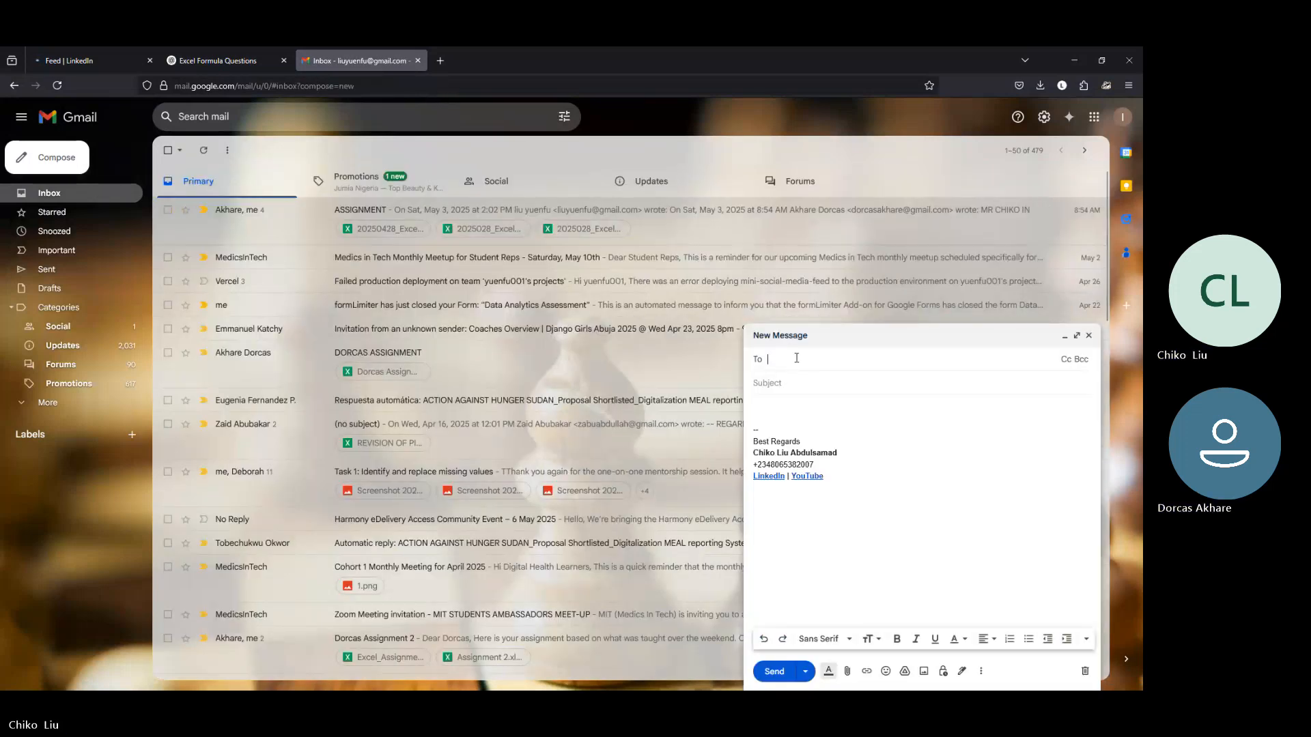
pyautogui.write('aka')
pyautogui.press('BackSpace')
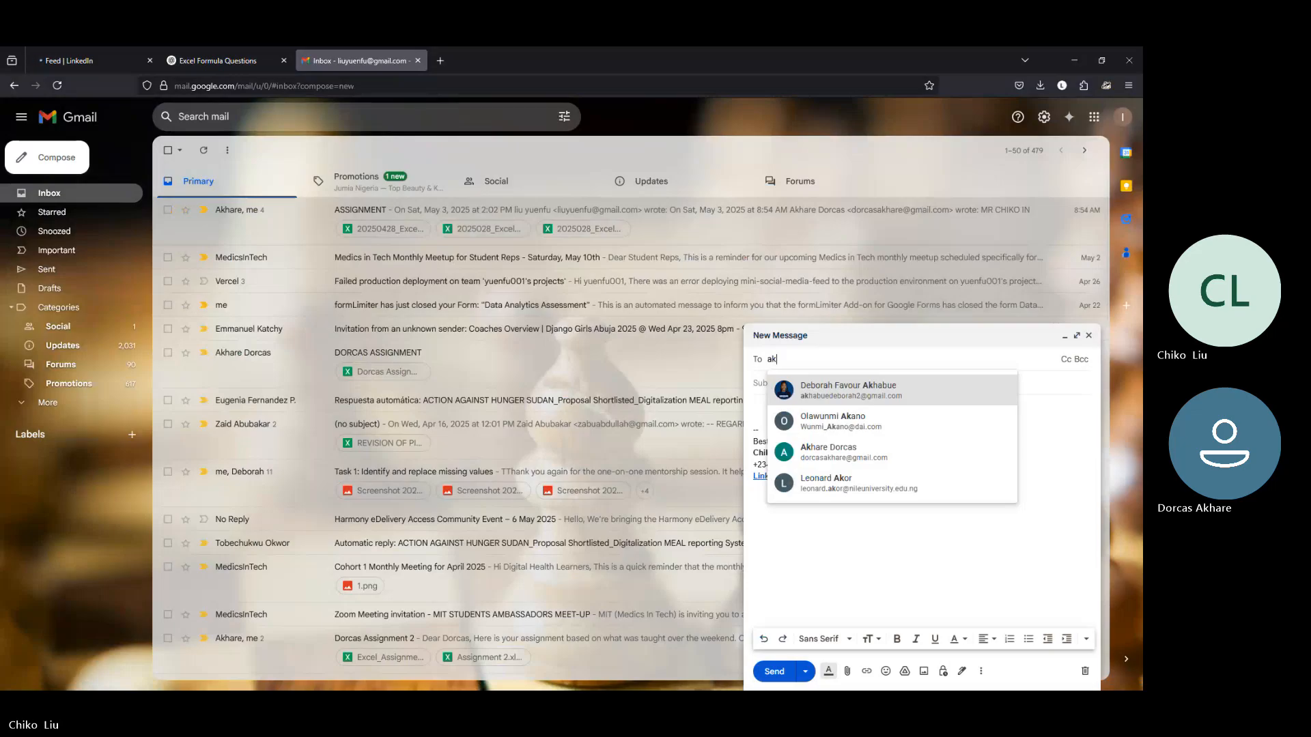
pyautogui.press('Down')
pyautogui.press('Down')
pyautogui.press('Return')
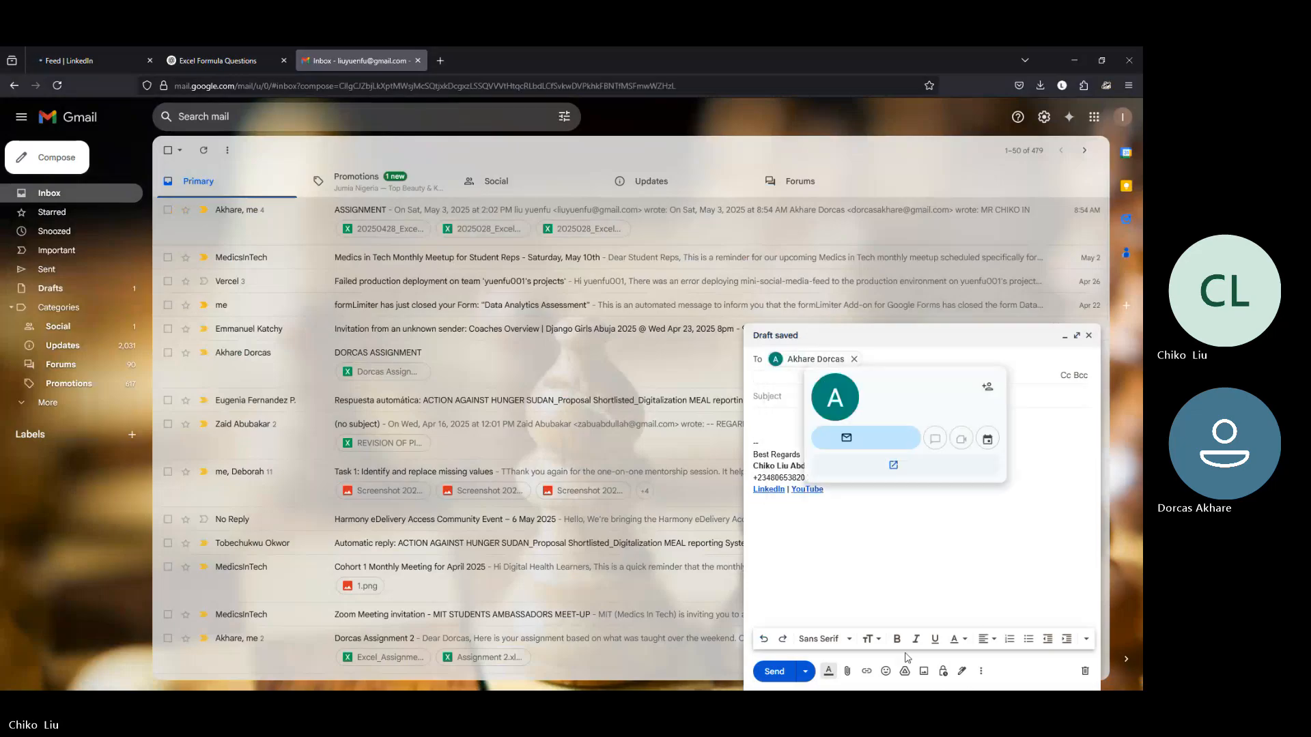
# Step: Attach "20250503_ COUNTIF assignment" and "20250503_ SUMIF SUMIFS COUNTIF assignment" to the email
pyautogui.click(846, 672)
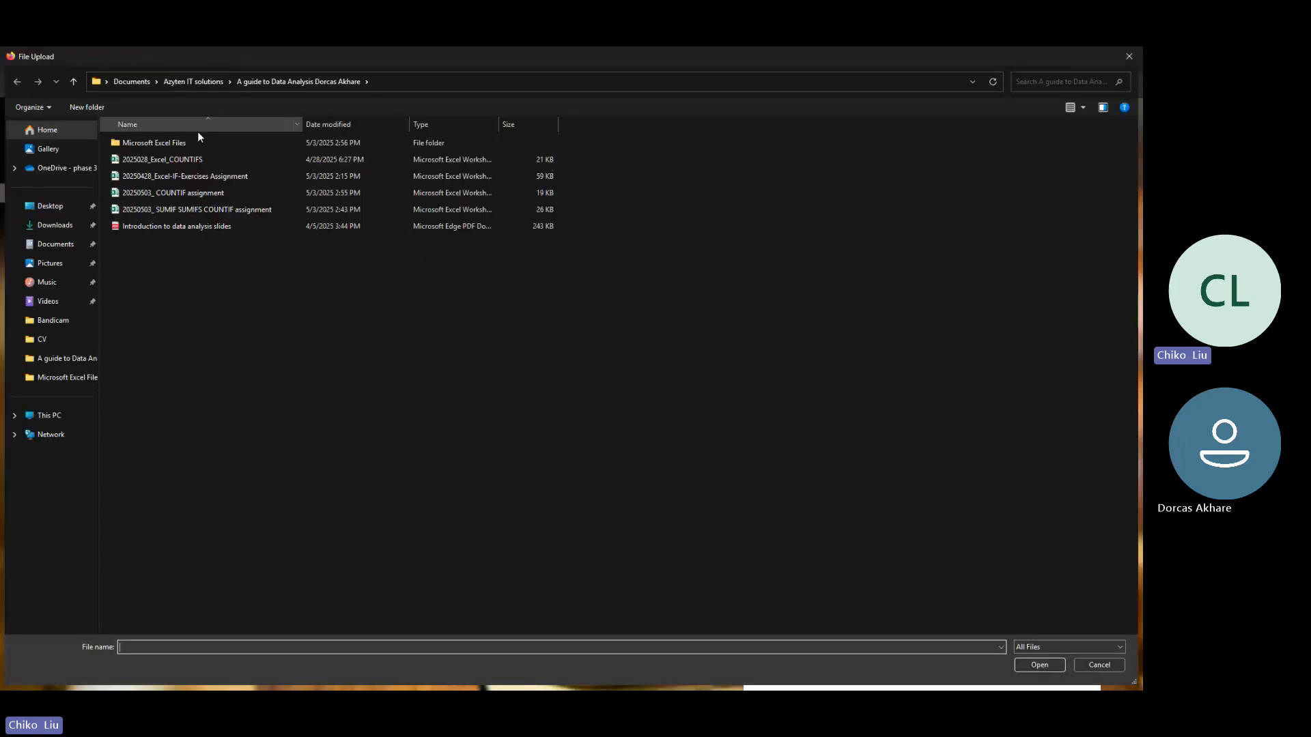
pyautogui.click(166, 192)
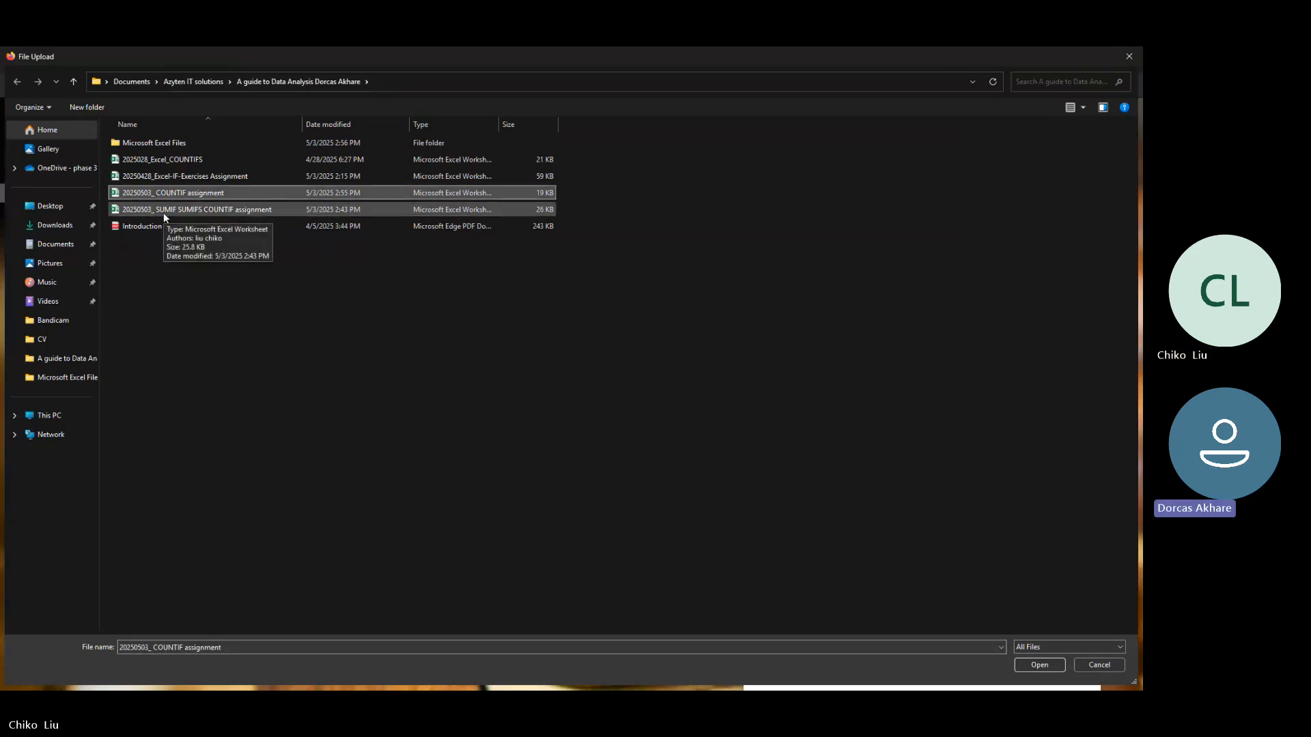
pyautogui.keyDown('ctrl'); pyautogui.click(164, 210); pyautogui.keyUp('ctrl')
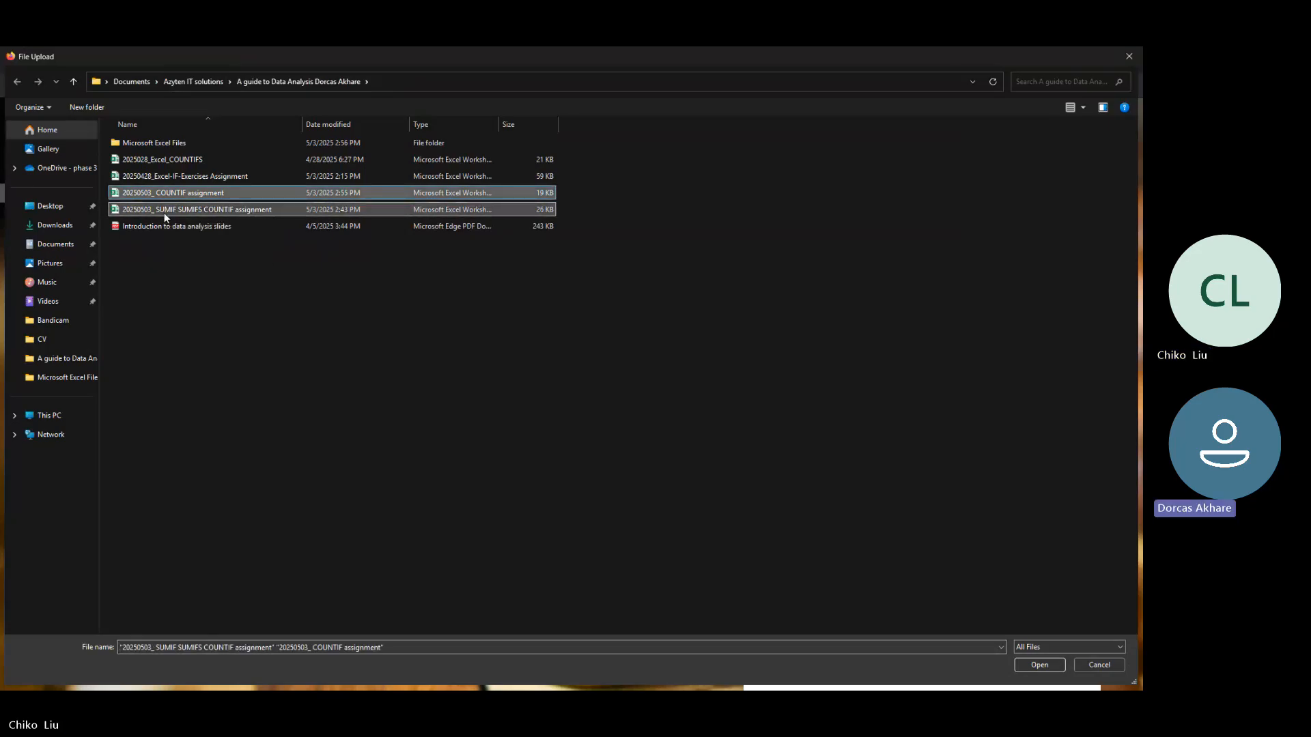
pyautogui.press('Return')
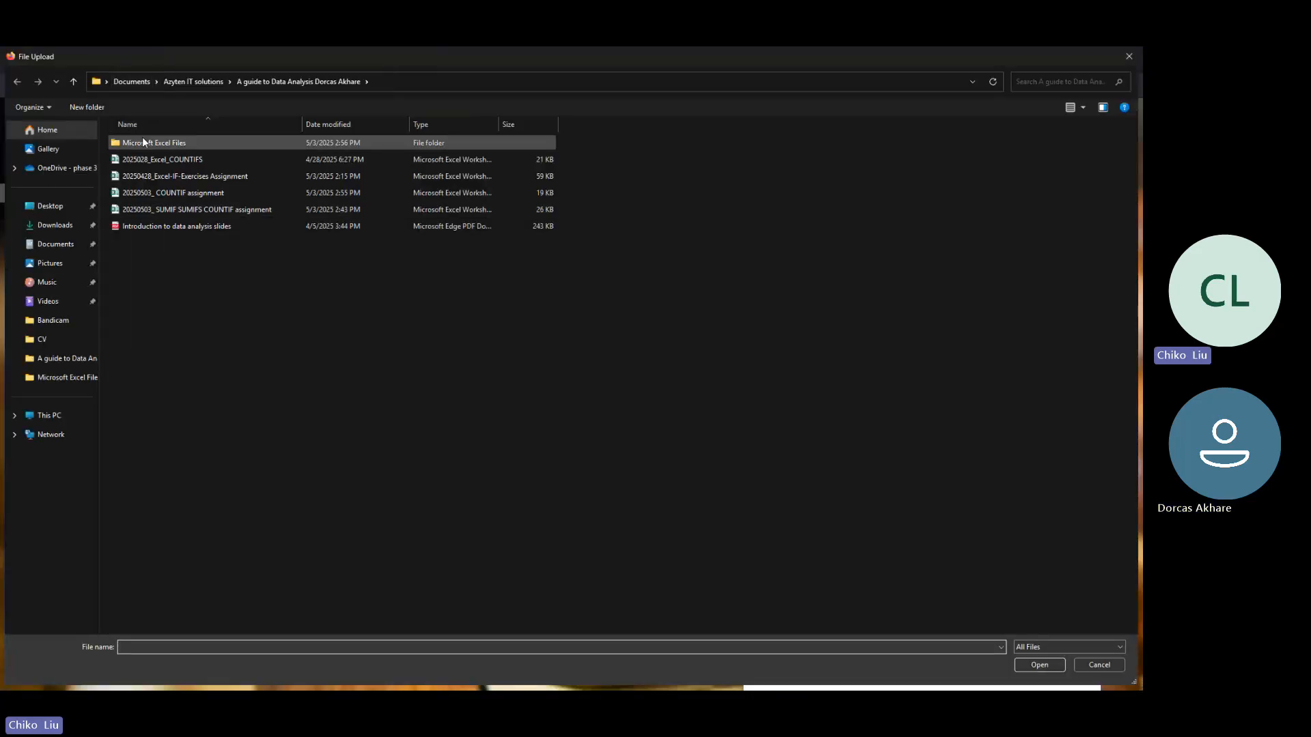
# Step: Attach the Excel workbook "20250503_text join assignment" from the Microsoft Excel Files subfolder, ordering the files by date modified to find it
pyautogui.click(144, 142)
pyautogui.doubleClick(143, 142)
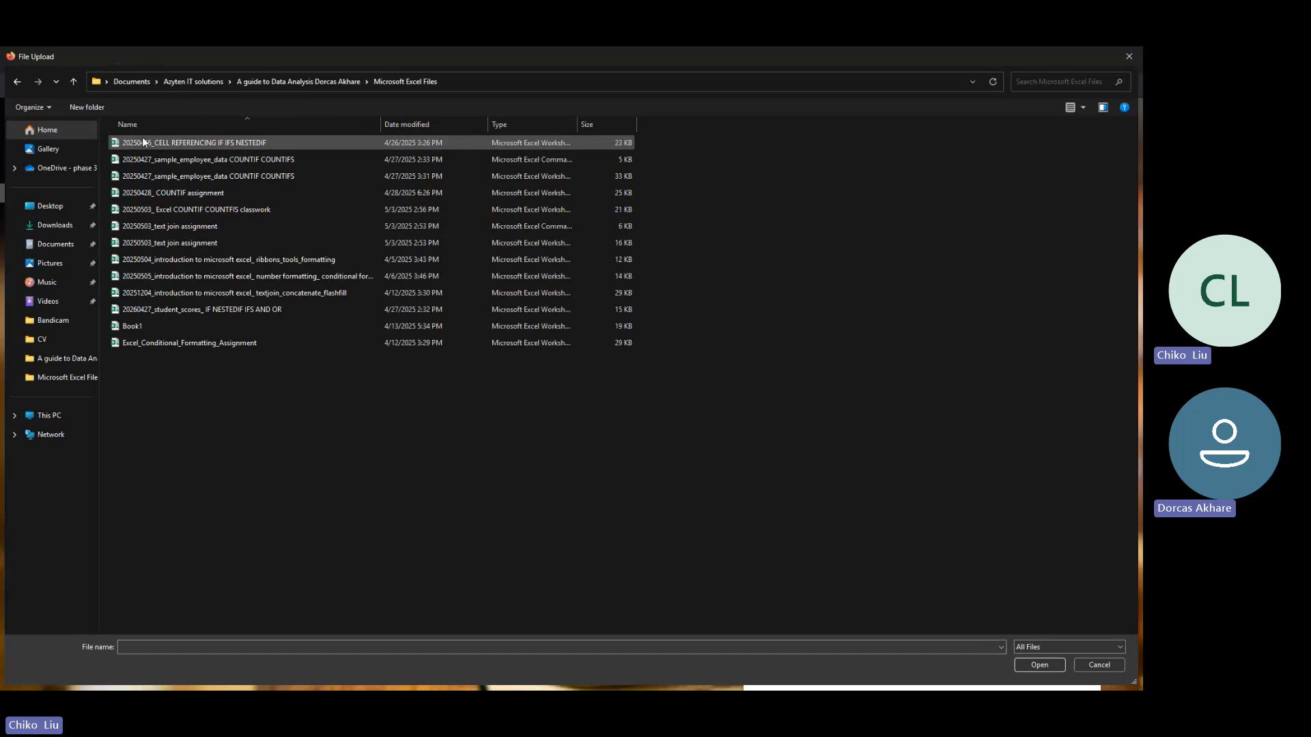
pyautogui.click(428, 122)
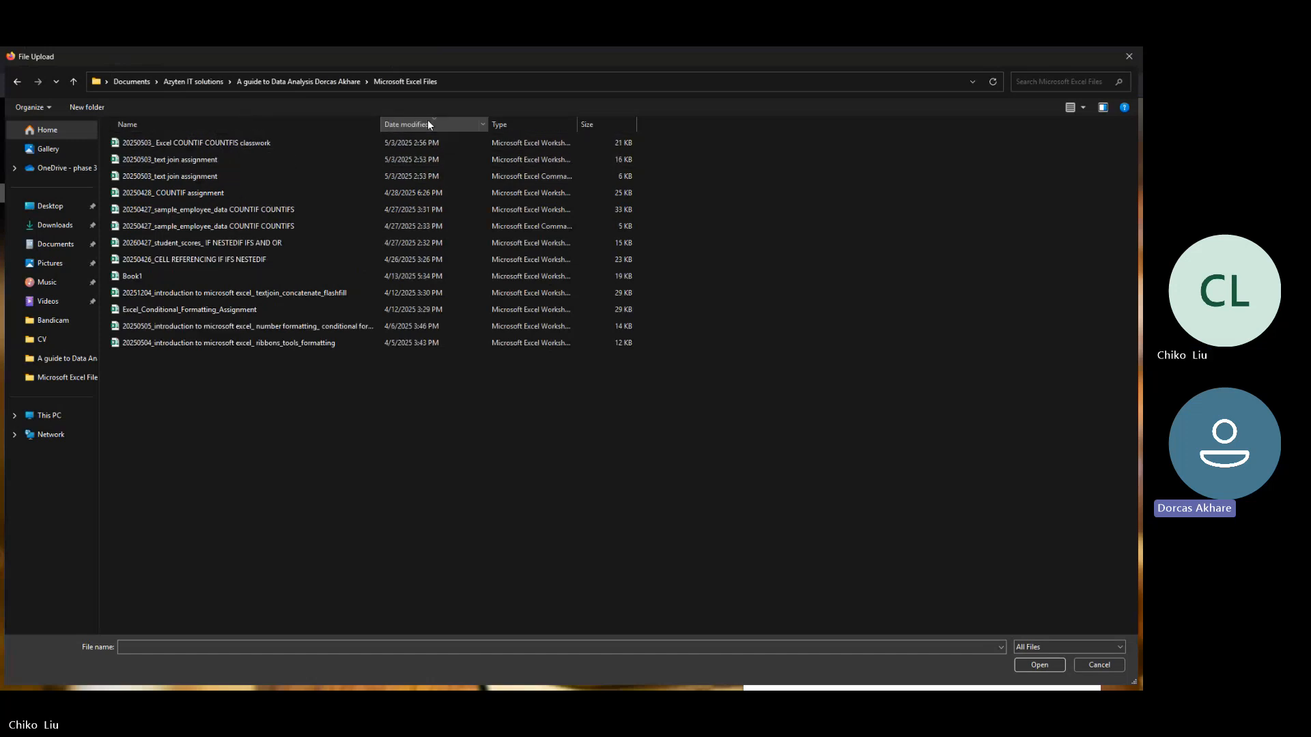
pyautogui.click(190, 157)
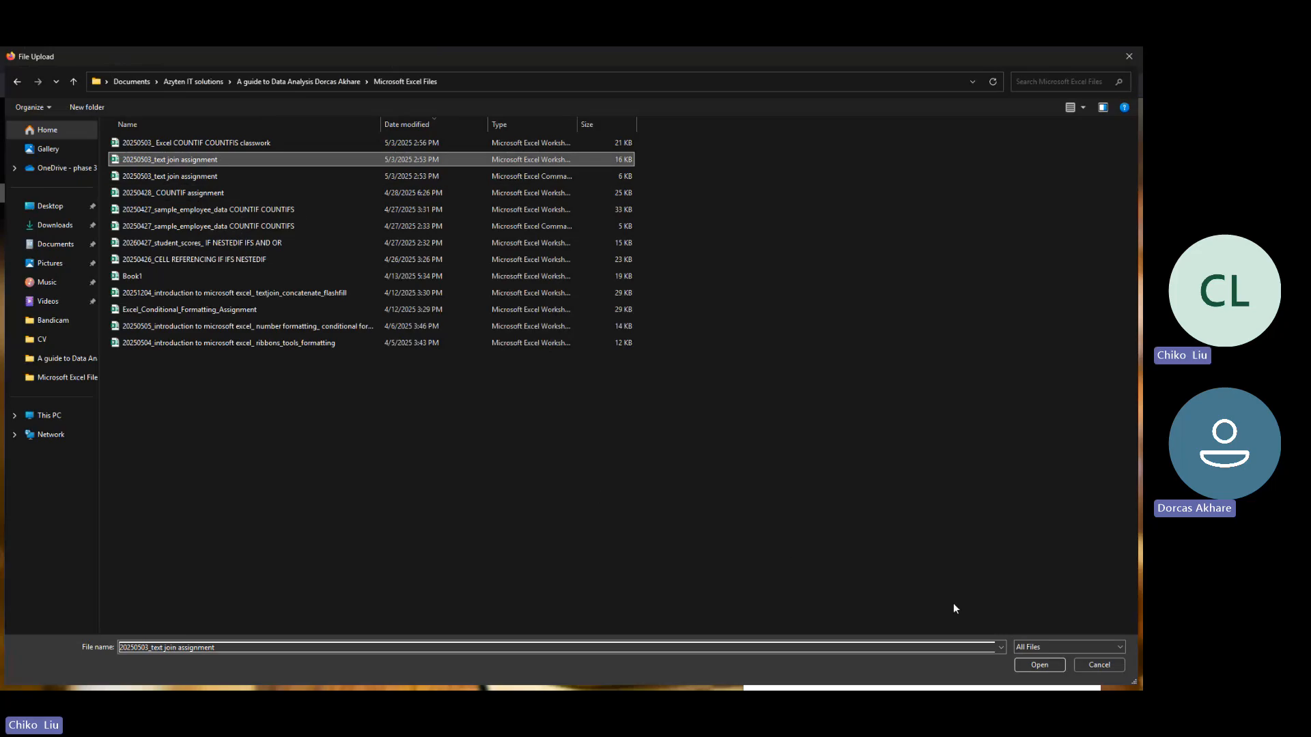
pyautogui.click(1039, 666)
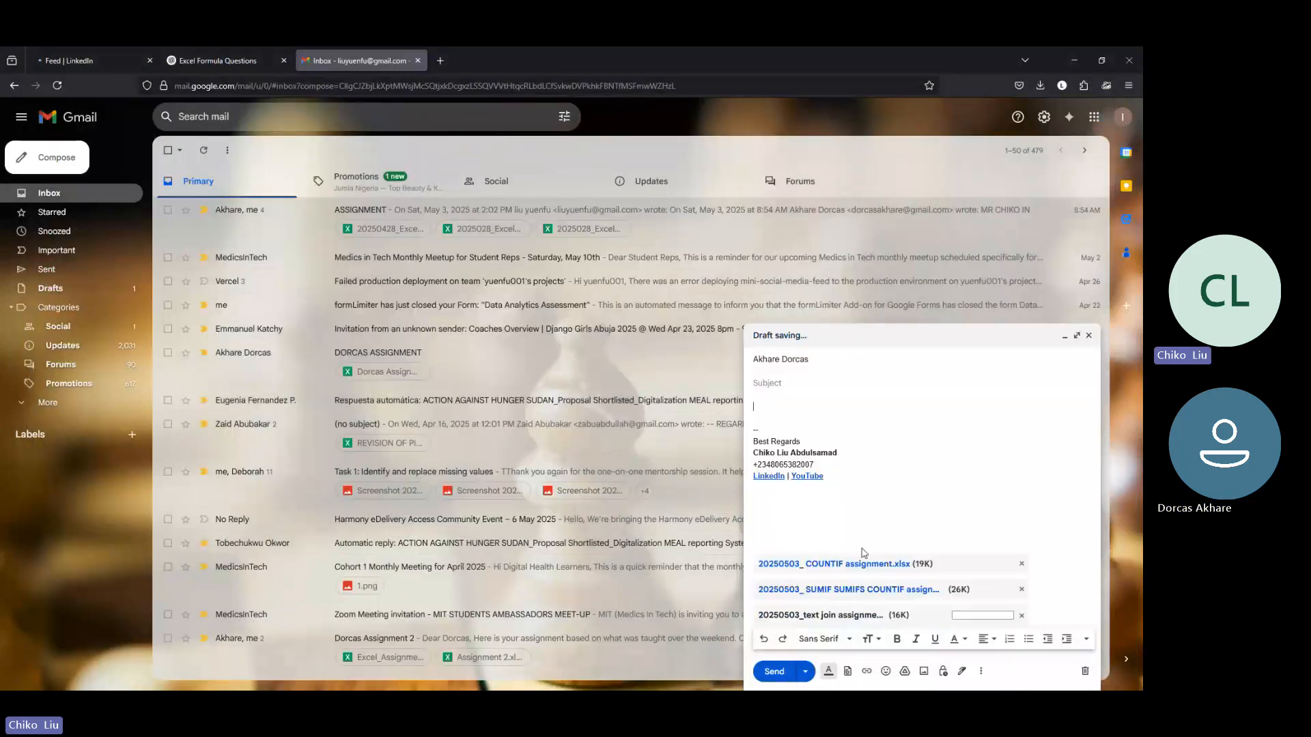
# Step: Give the email the subject "Assignment" and send it
pyautogui.click(804, 386)
pyautogui.write('A')
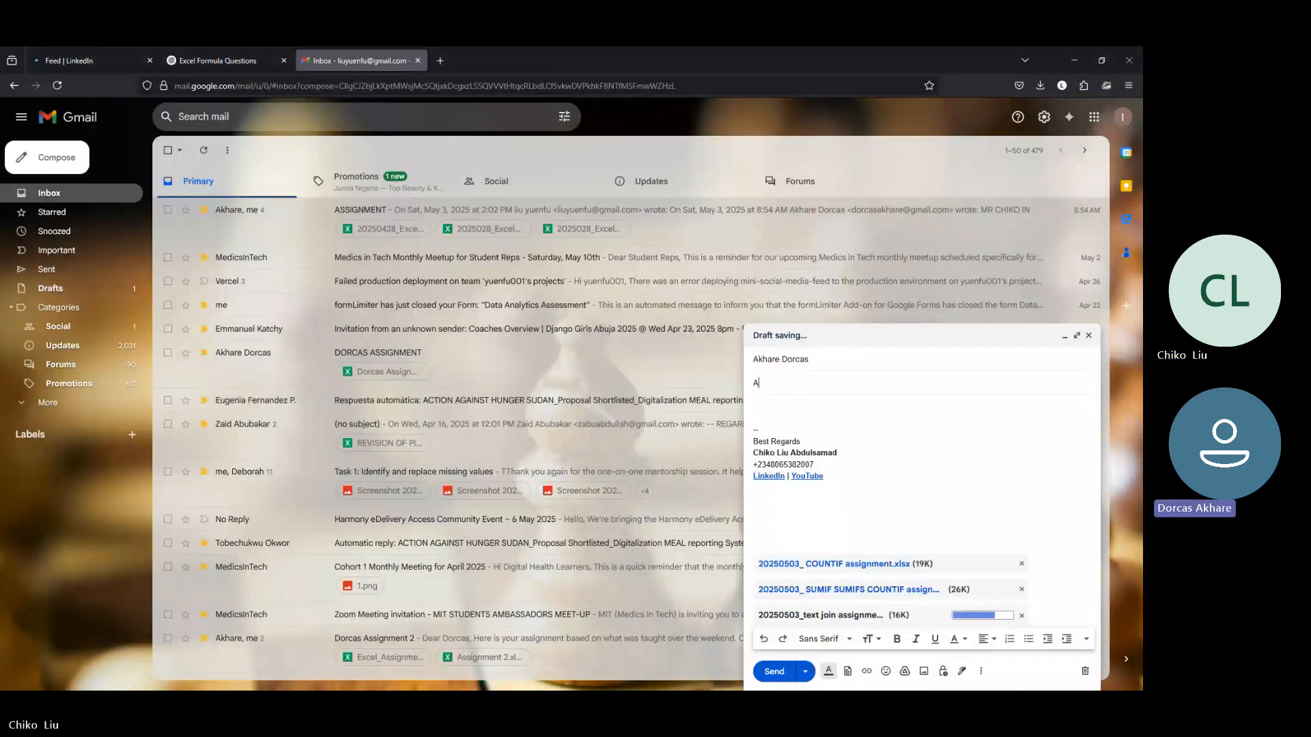
pyautogui.write('ssign')
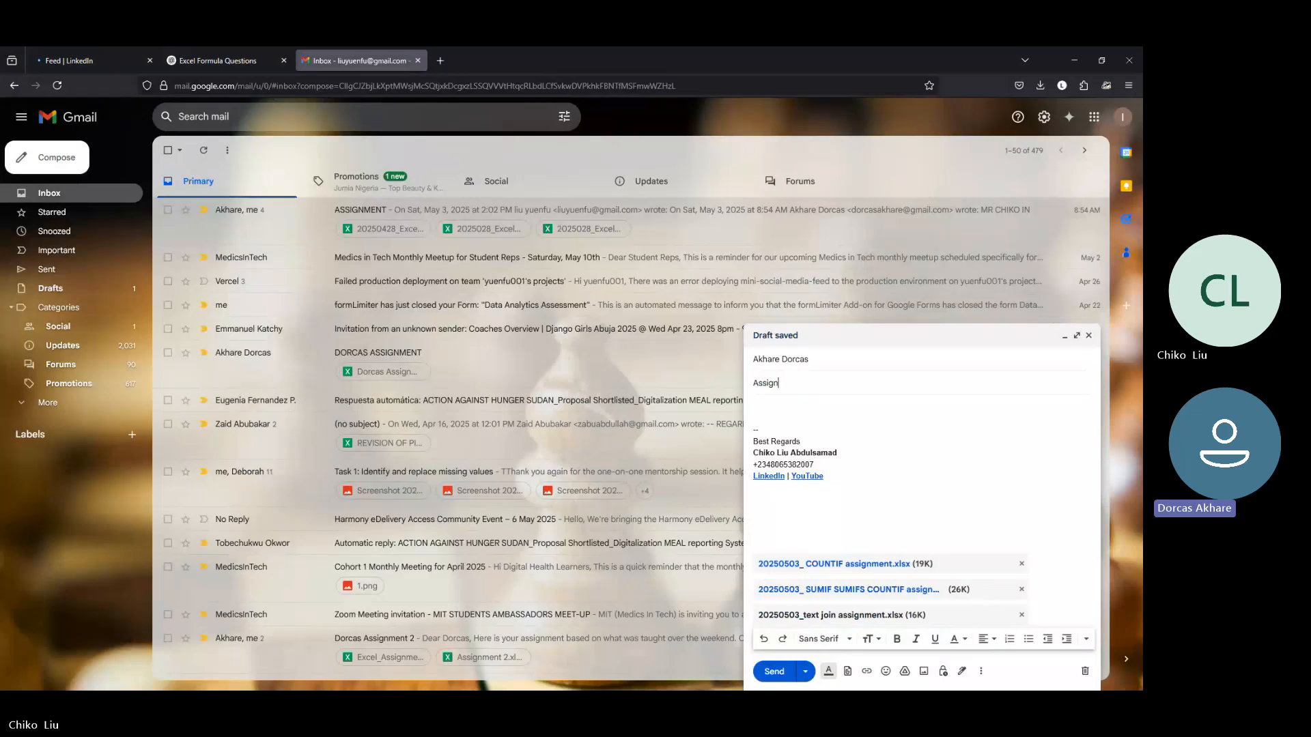
pyautogui.write('ment')
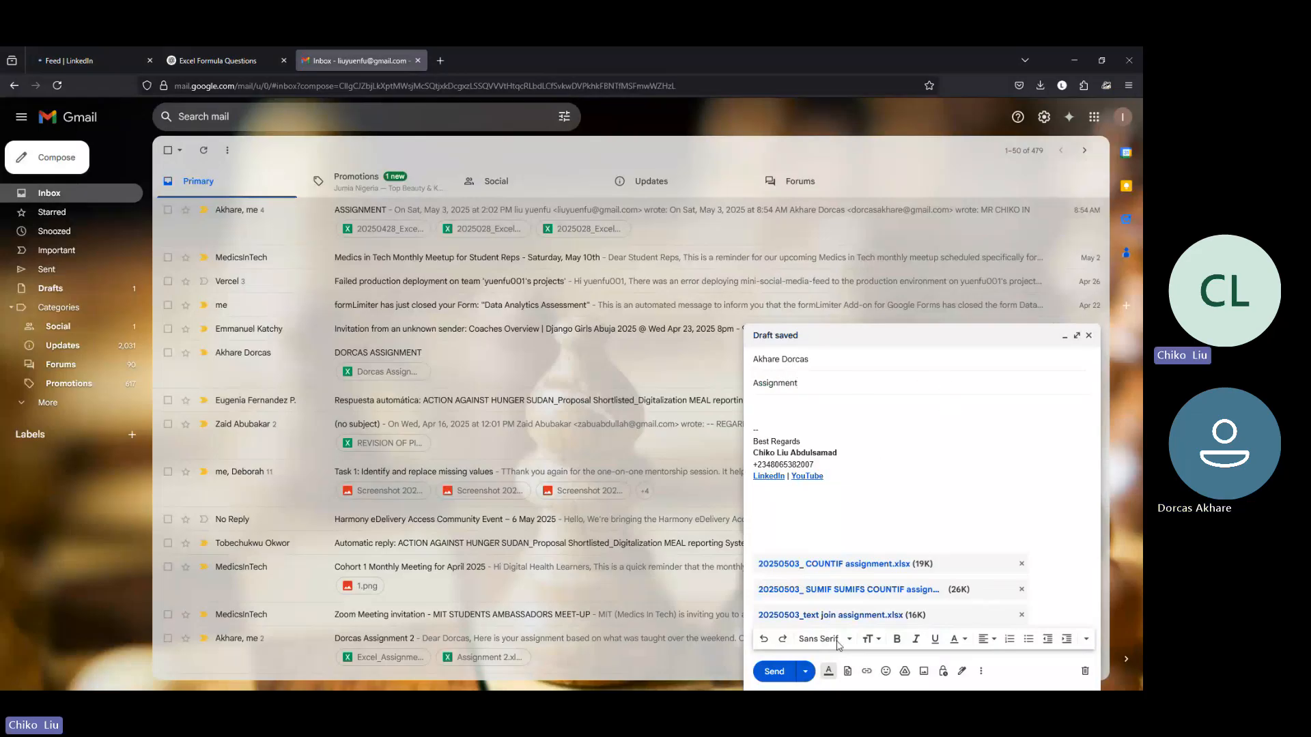
pyautogui.click(774, 671)
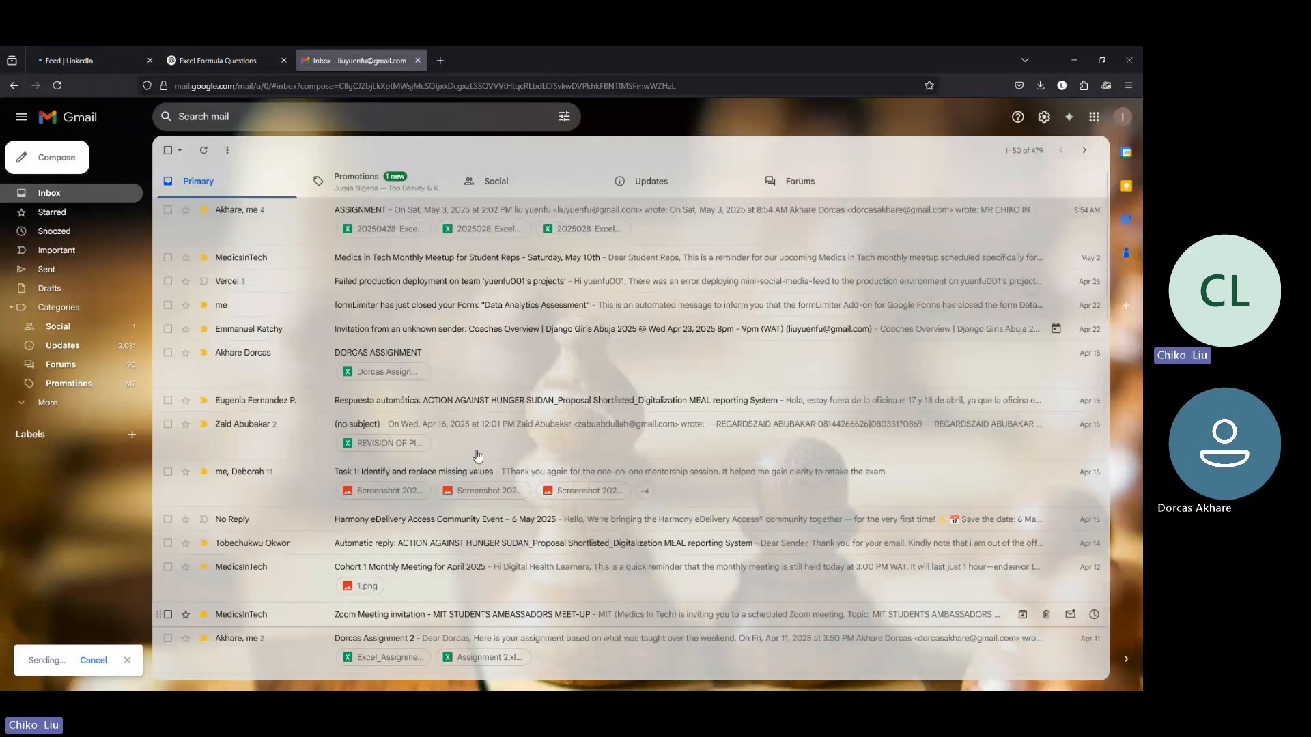
pyautogui.click(352, 181)
pyautogui.click(254, 181)
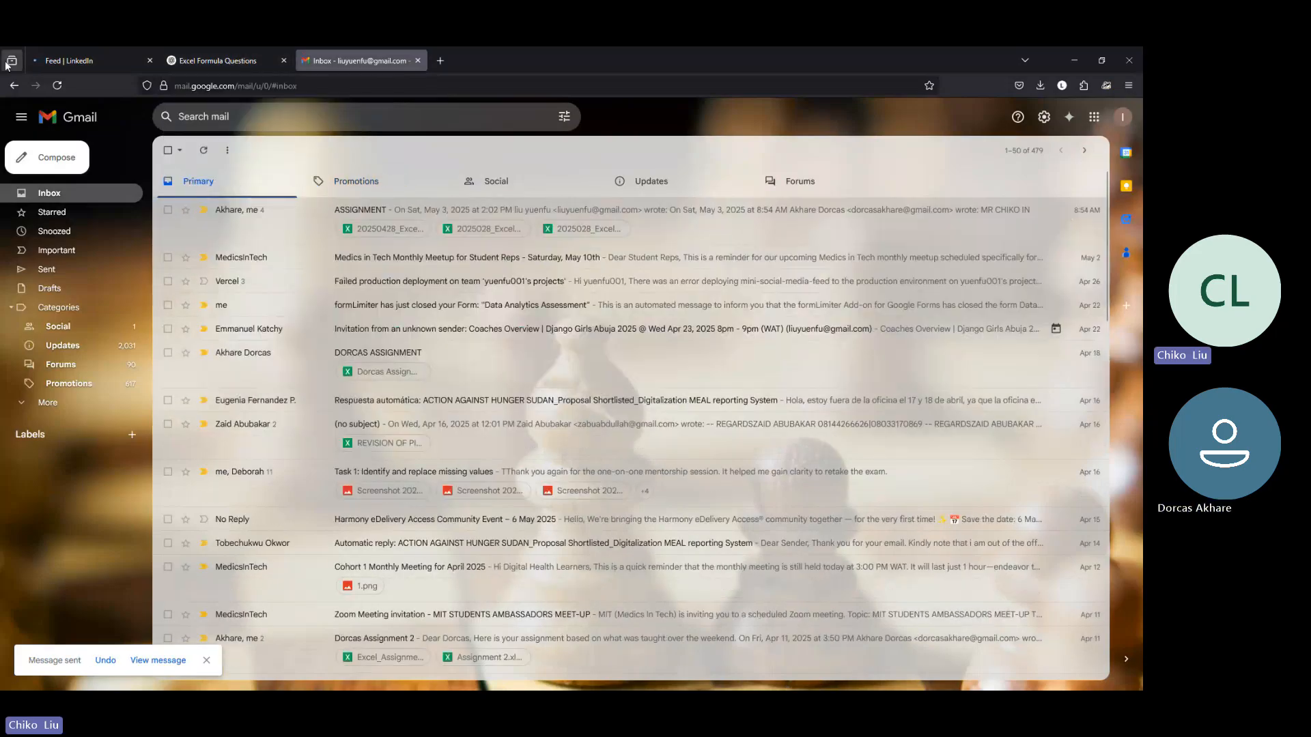
pyautogui.click(1101, 60)
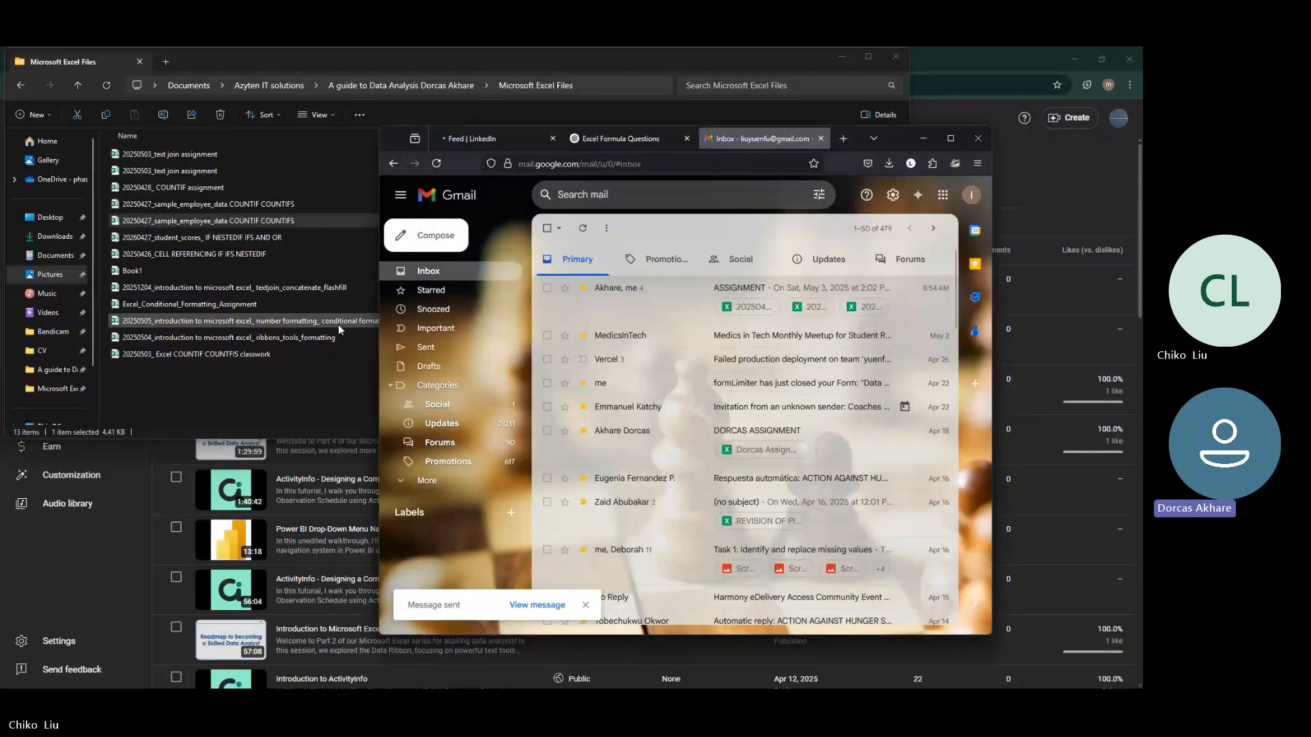
pyautogui.click(949, 138)
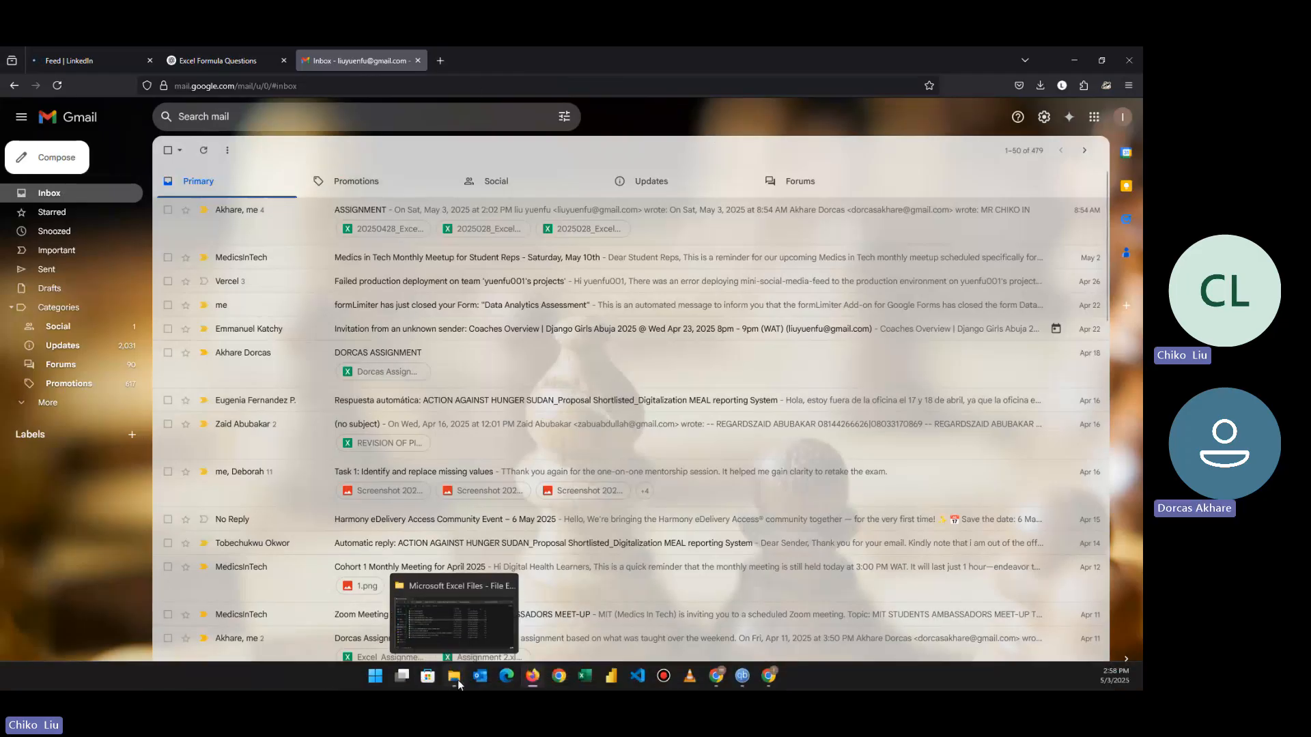
# Step: Switch to File Explorer, go up to the data analysis course folder, and select its five loose files for review
pyautogui.click(457, 679)
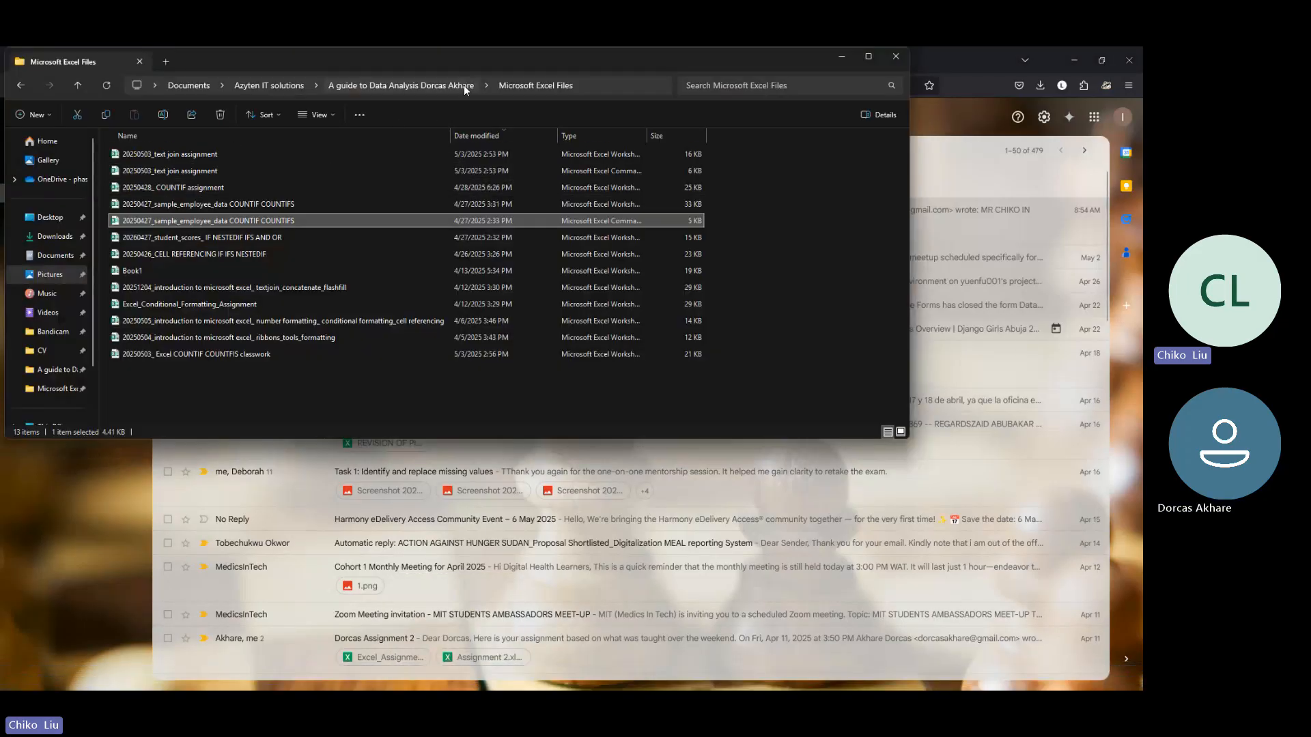
pyautogui.click(394, 87)
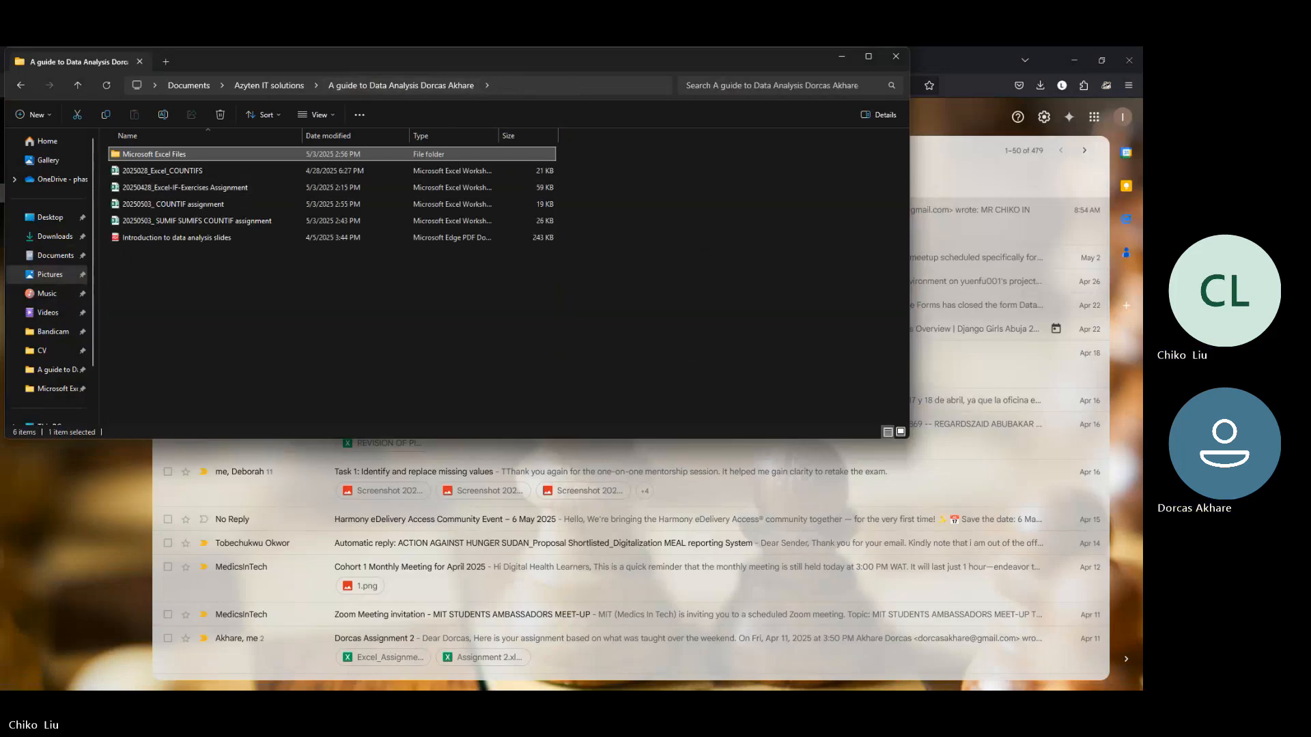
pyautogui.hotkey('alt', 'Tab')
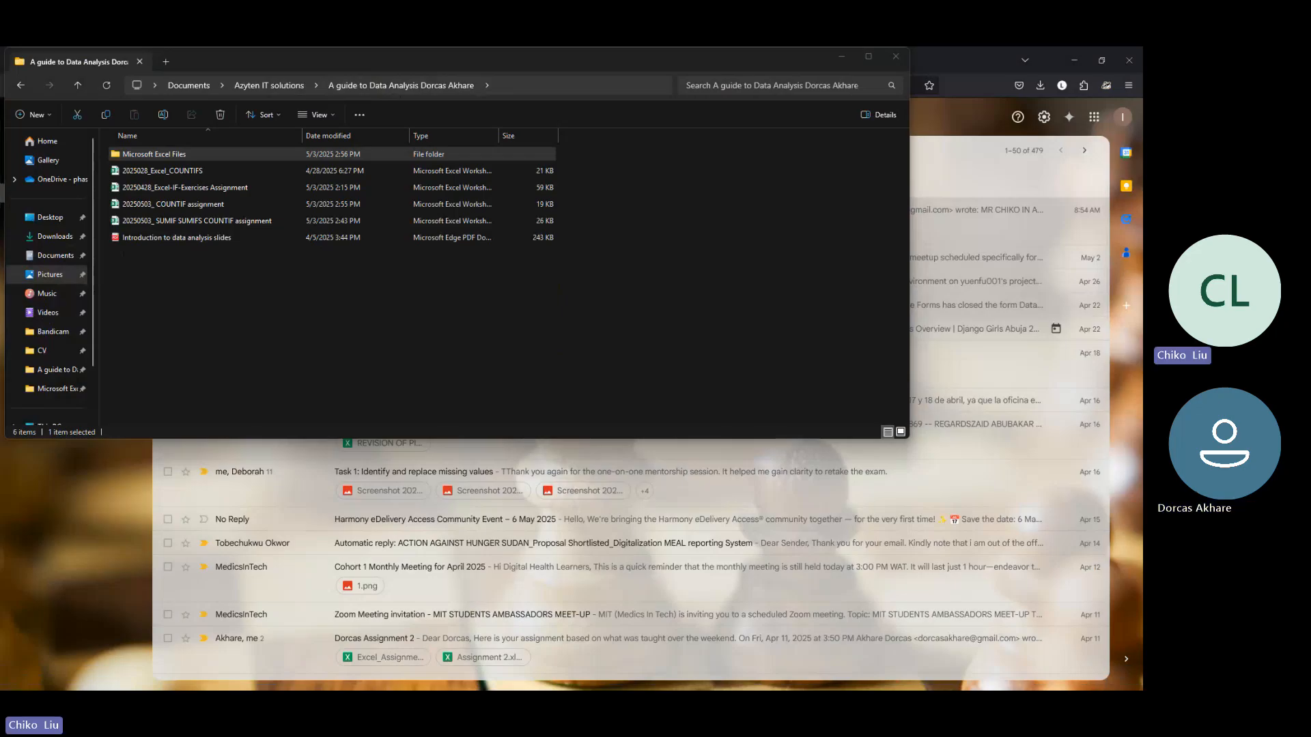
pyautogui.moveTo(224, 277); pyautogui.dragTo(168, 171)
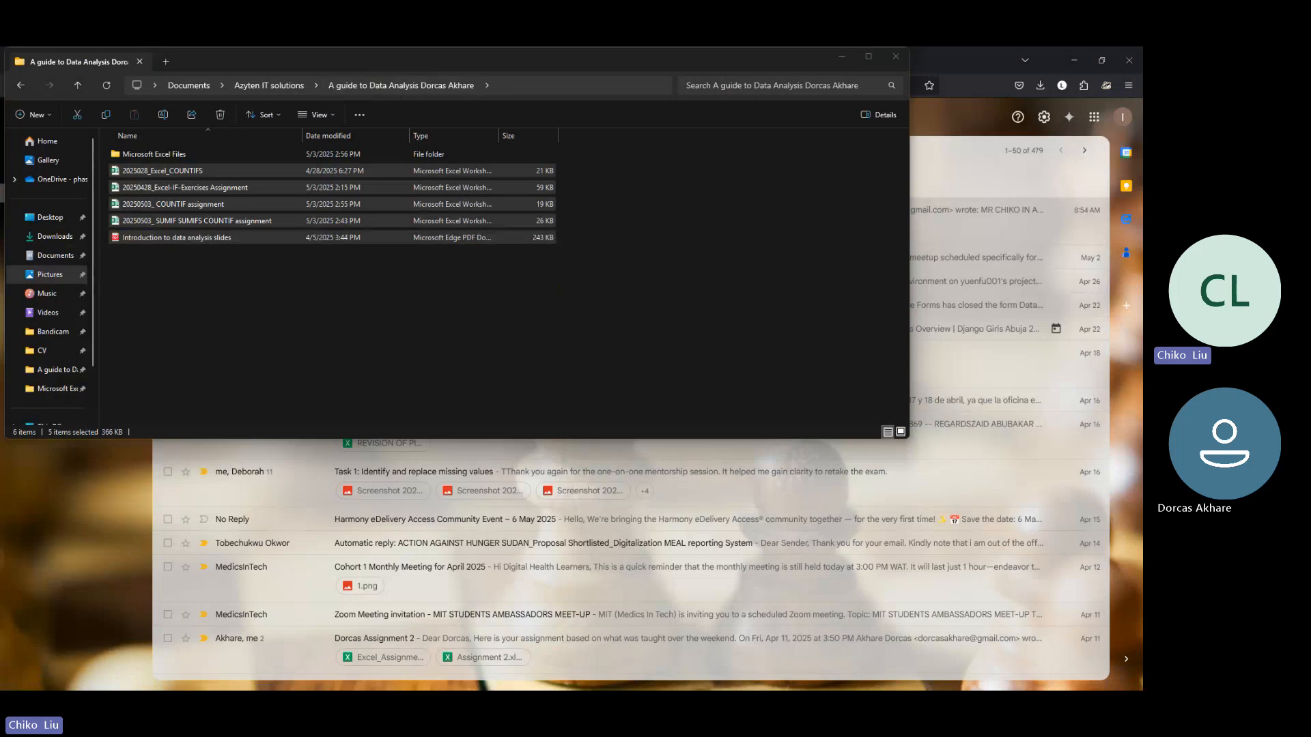
# Step: Open the Microsoft Excel Files subfolder, sort it by newest modified date, and delete the CSV copy of "20250503_text join assignment"
pyautogui.doubleClick(173, 154)
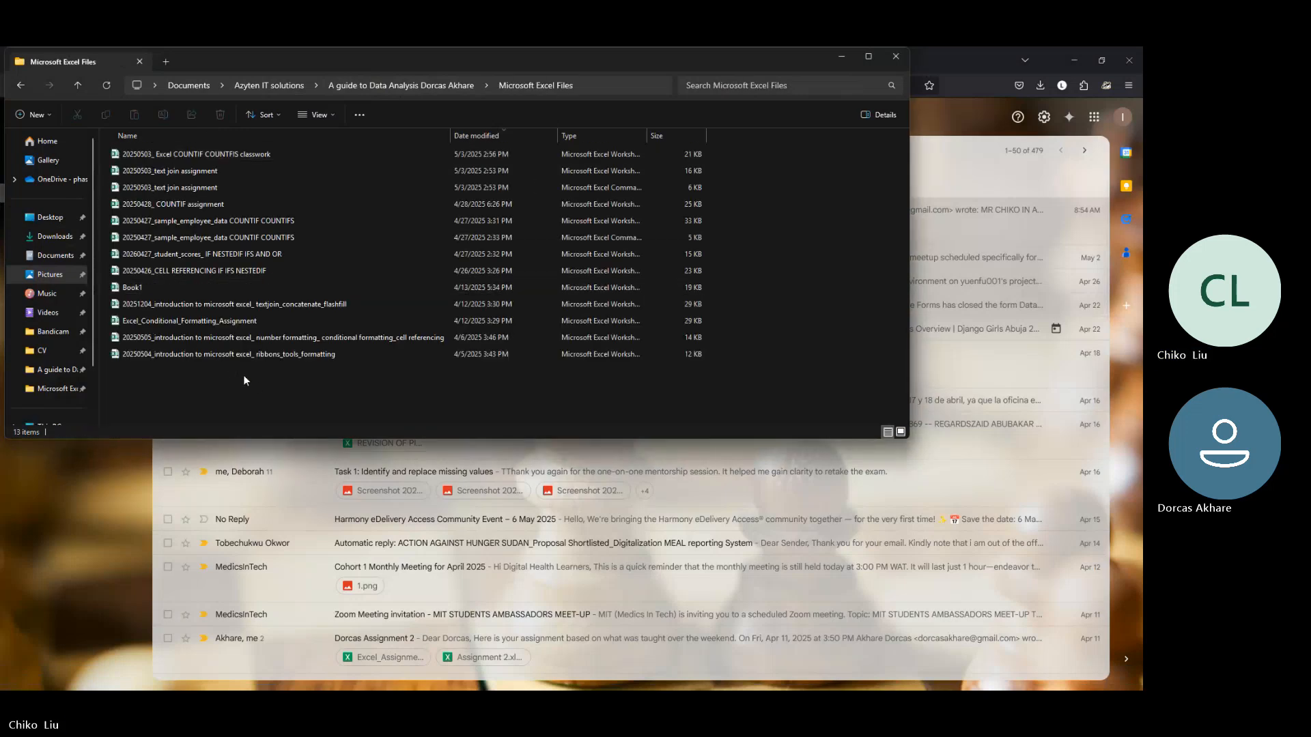
pyautogui.click(492, 139)
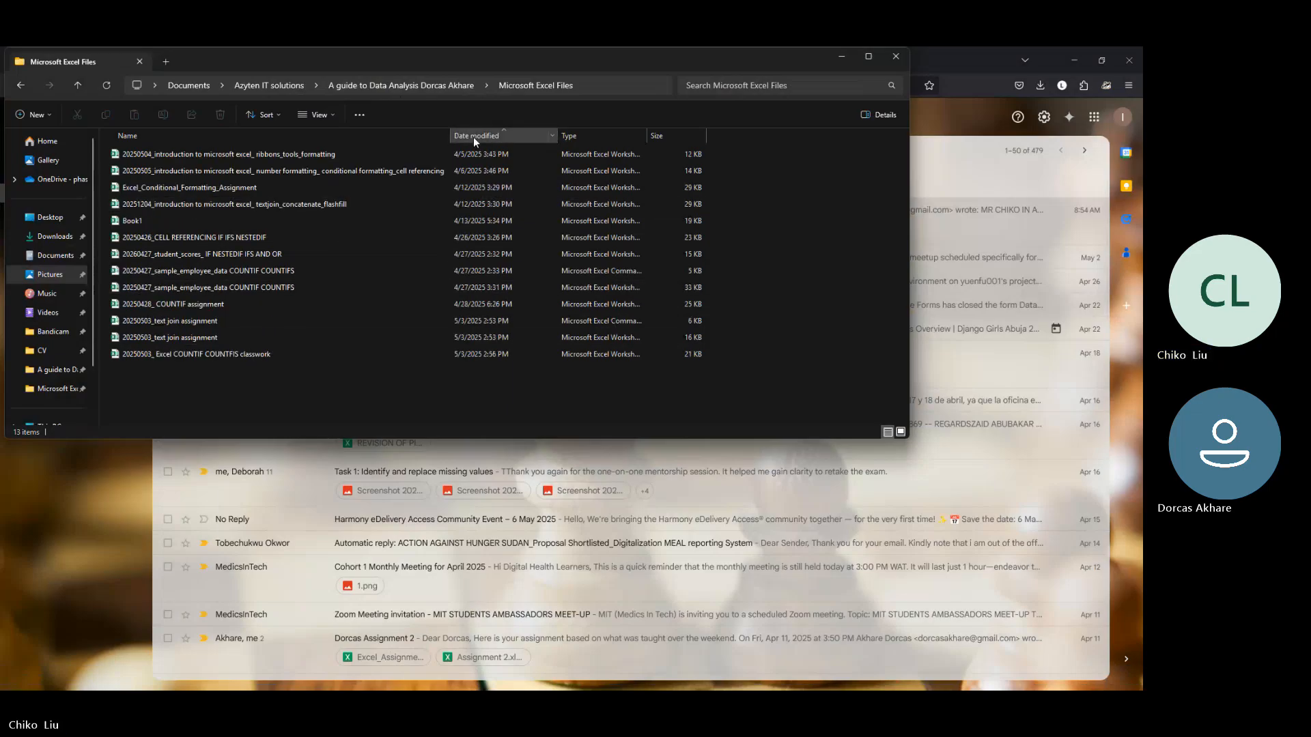
pyautogui.click(473, 137)
pyautogui.click(167, 187)
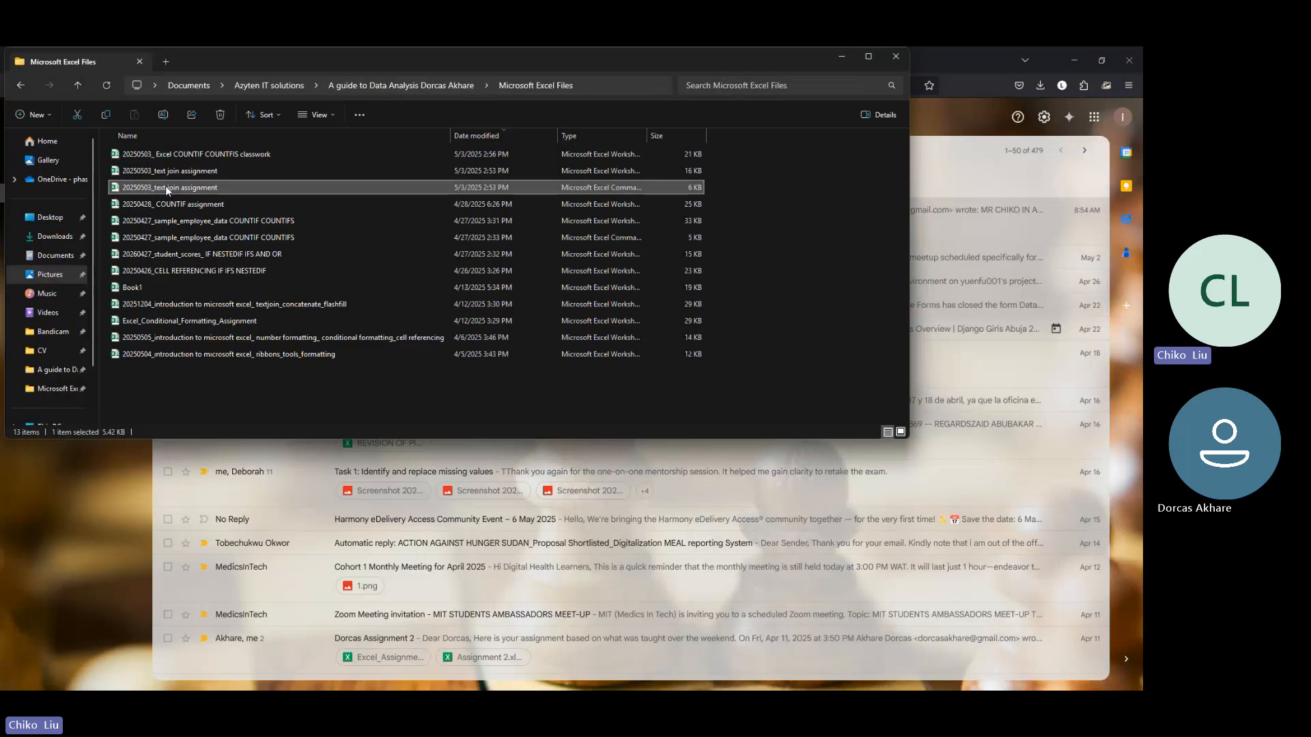
pyautogui.press('Delete')
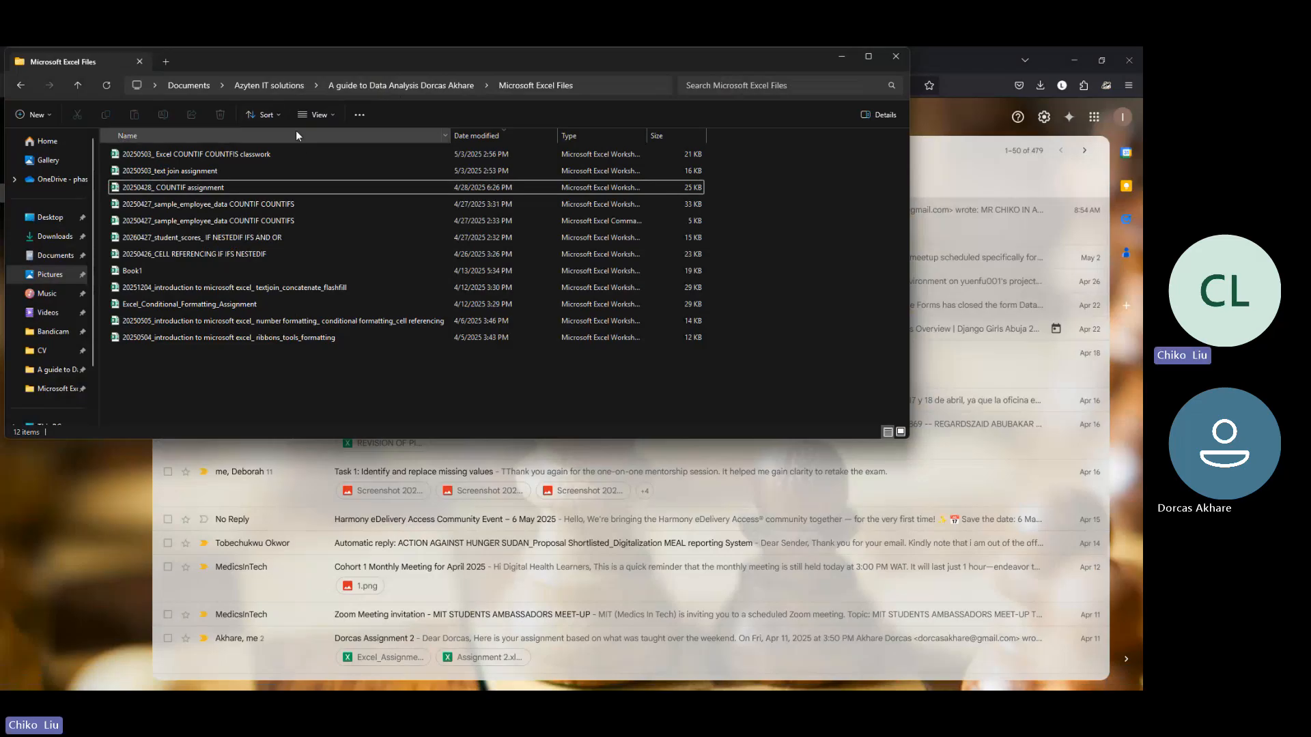
# Step: Delete the CSV copy of "20250427_sample_employee_data COUNTIF COUNTIFS" from the Microsoft Excel Files folder
pyautogui.moveTo(328, 369); pyautogui.dragTo(220, 232)
pyautogui.click(222, 224)
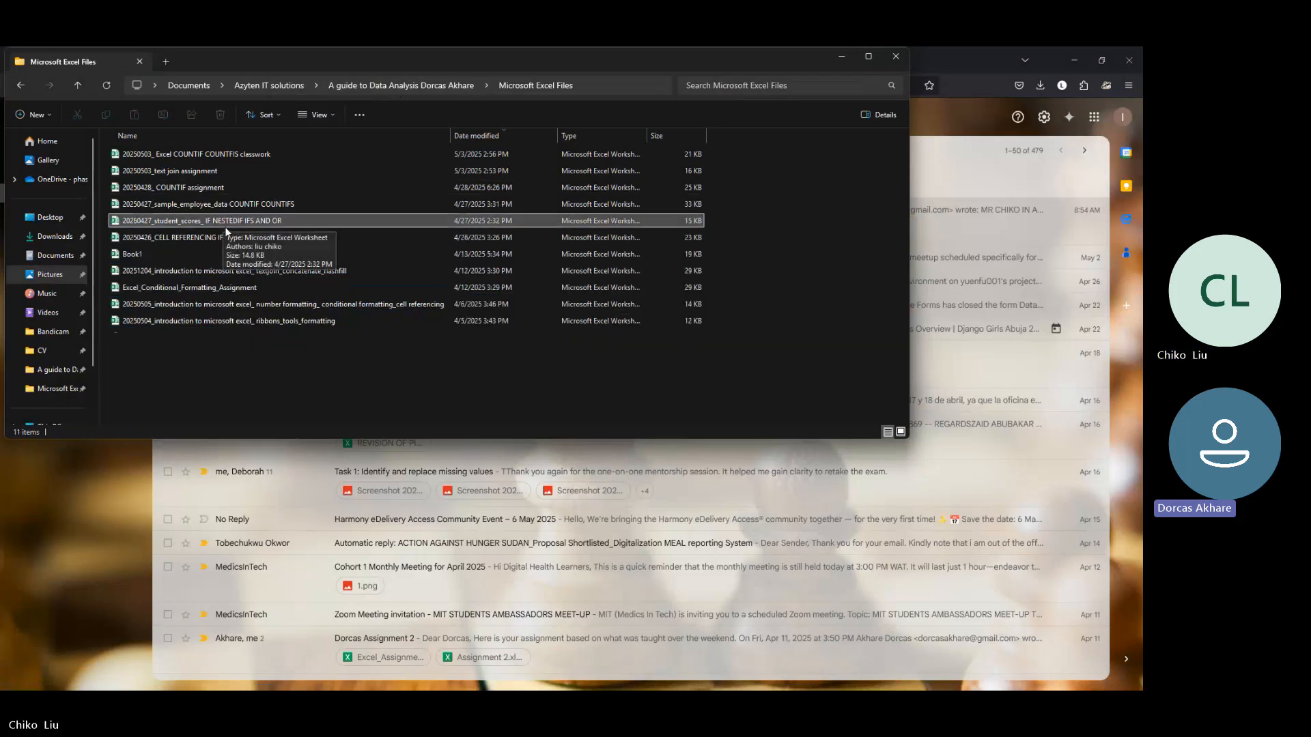
pyautogui.press('Delete')
# Step: Try deleting the eight workbooks dated April 27 and earlier, and undo that deletion
pyautogui.moveTo(308, 359); pyautogui.dragTo(220, 202)
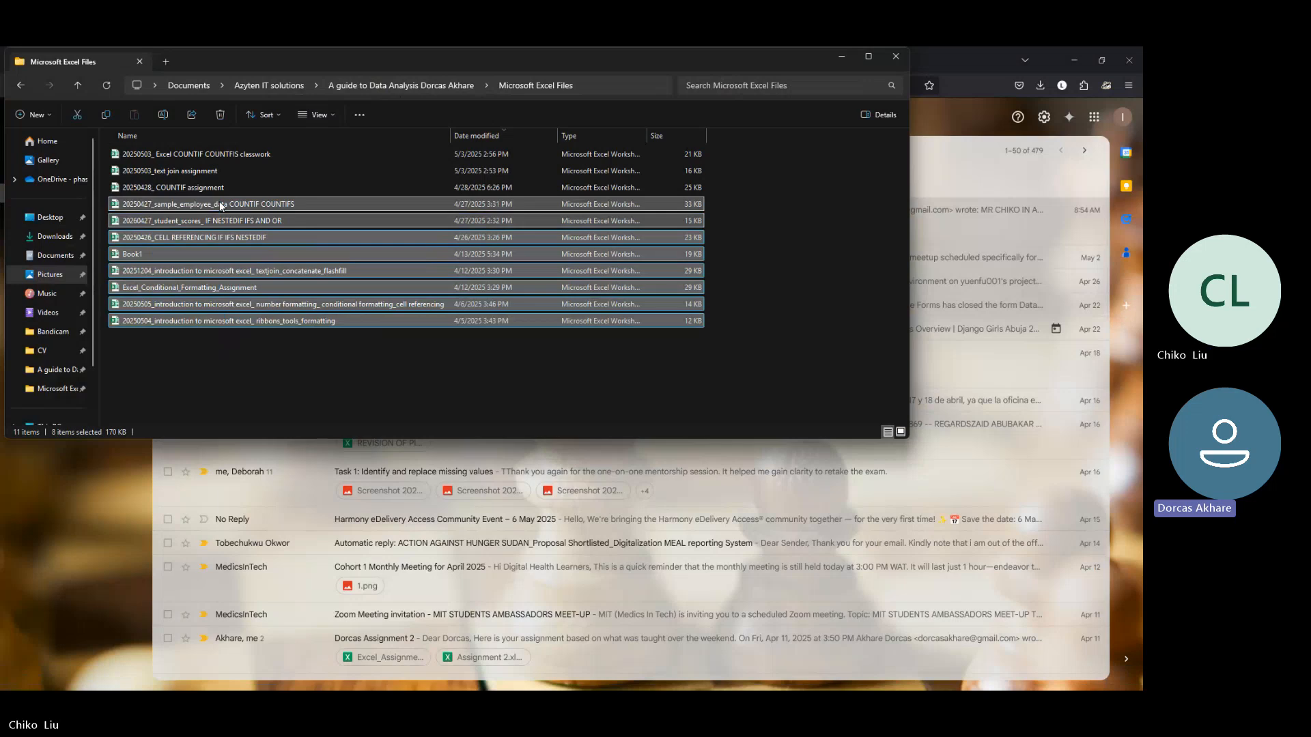
pyautogui.press('Delete')
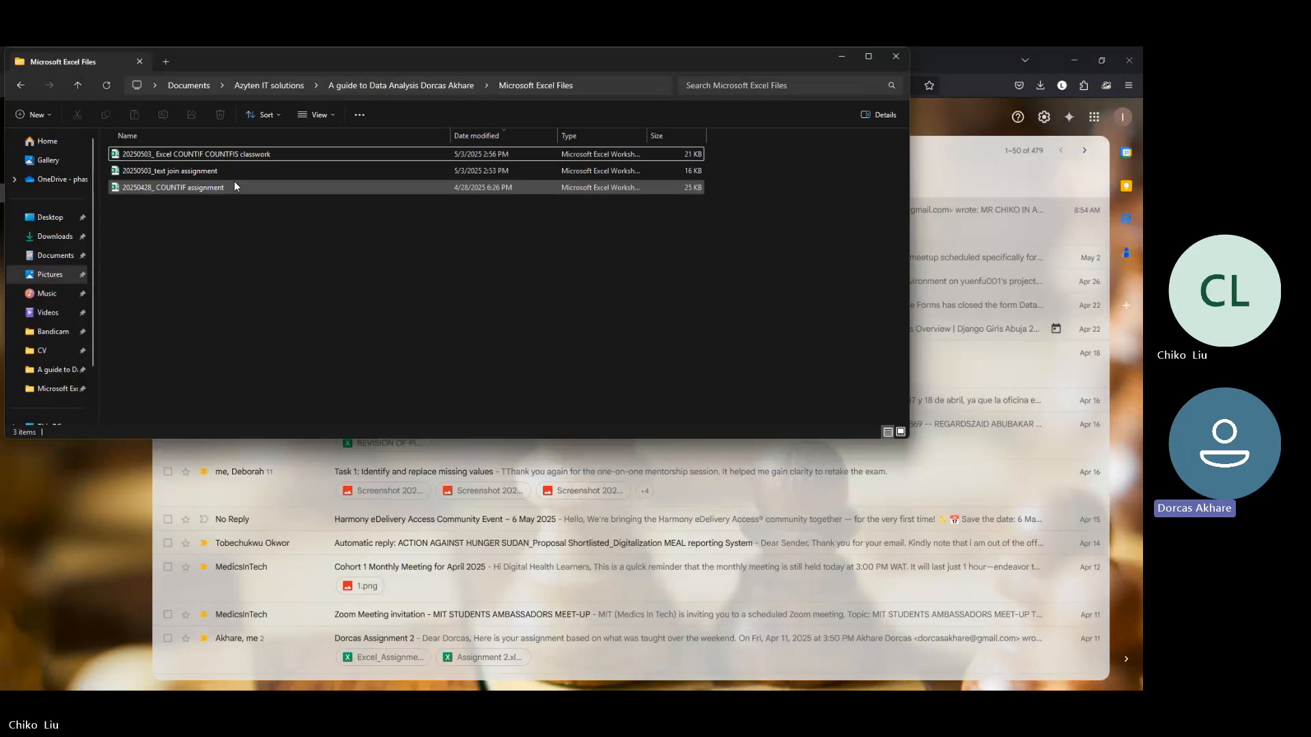
pyautogui.hotkey('ctrl', 'z')
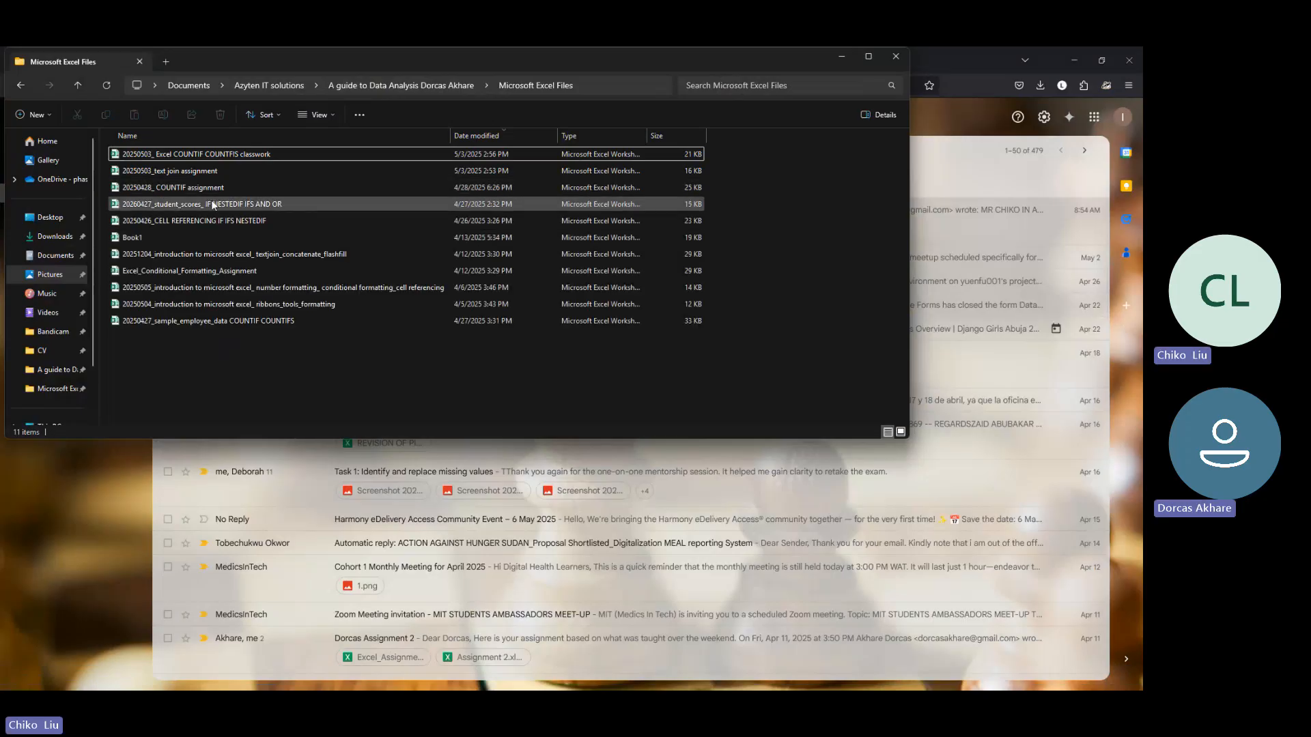
# Step: Review the eight older workbooks, then the COUNTIF classwork, text join and "20250428_ COUNTIF assignment" files, and switch to YouTube Studio
pyautogui.click(209, 202)
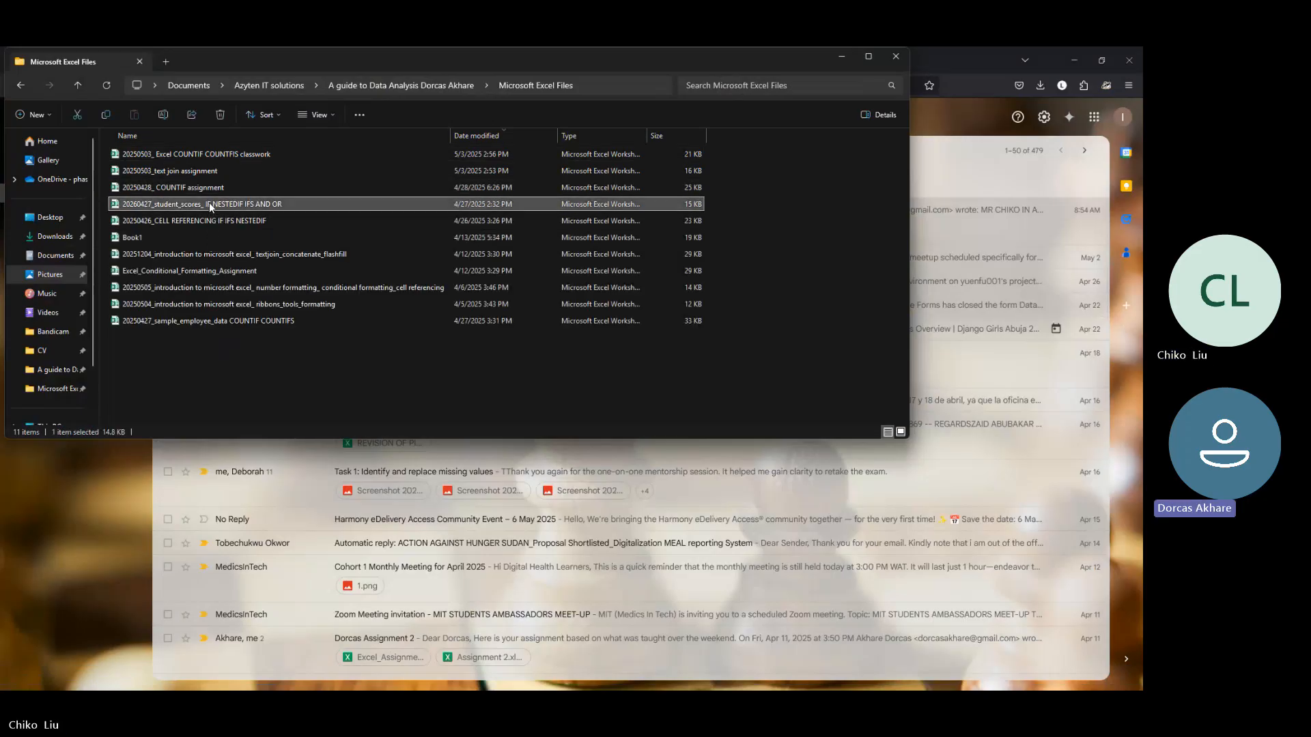
pyautogui.keyDown('shift'); pyautogui.click(235, 321); pyautogui.keyUp('shift')
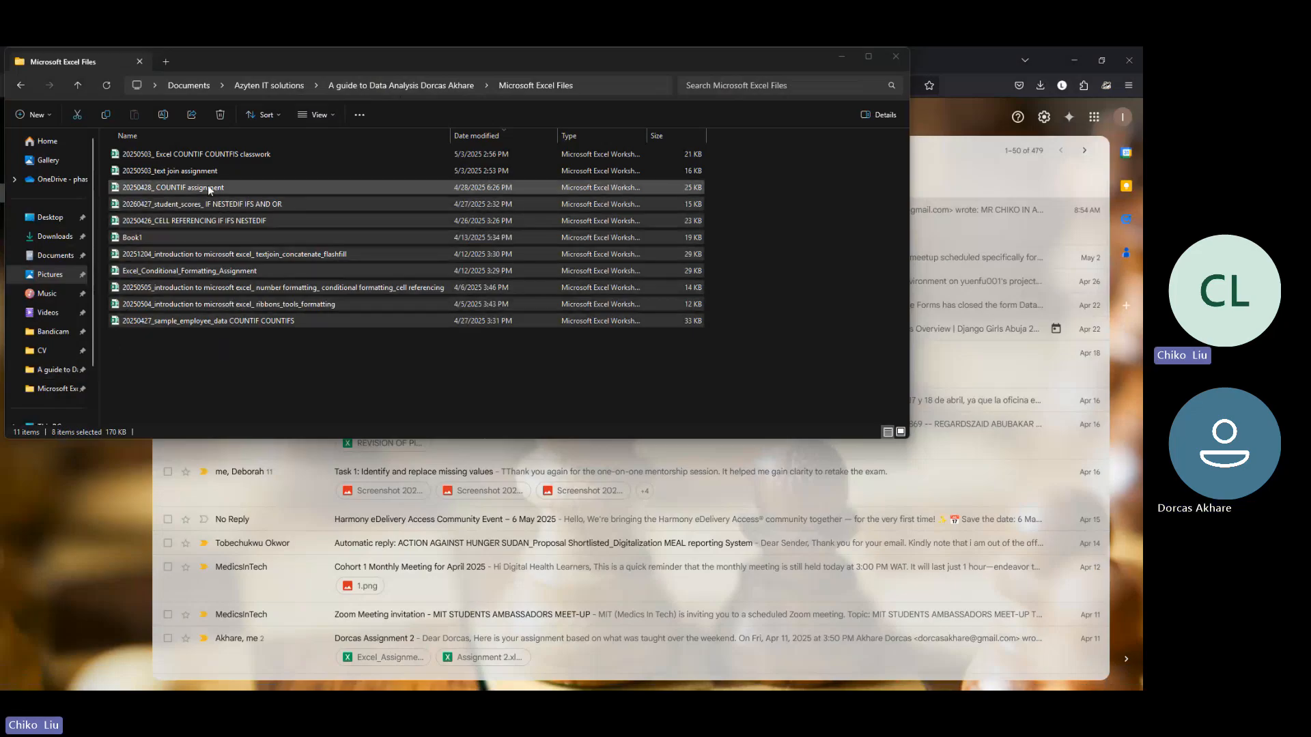
pyautogui.click(203, 153)
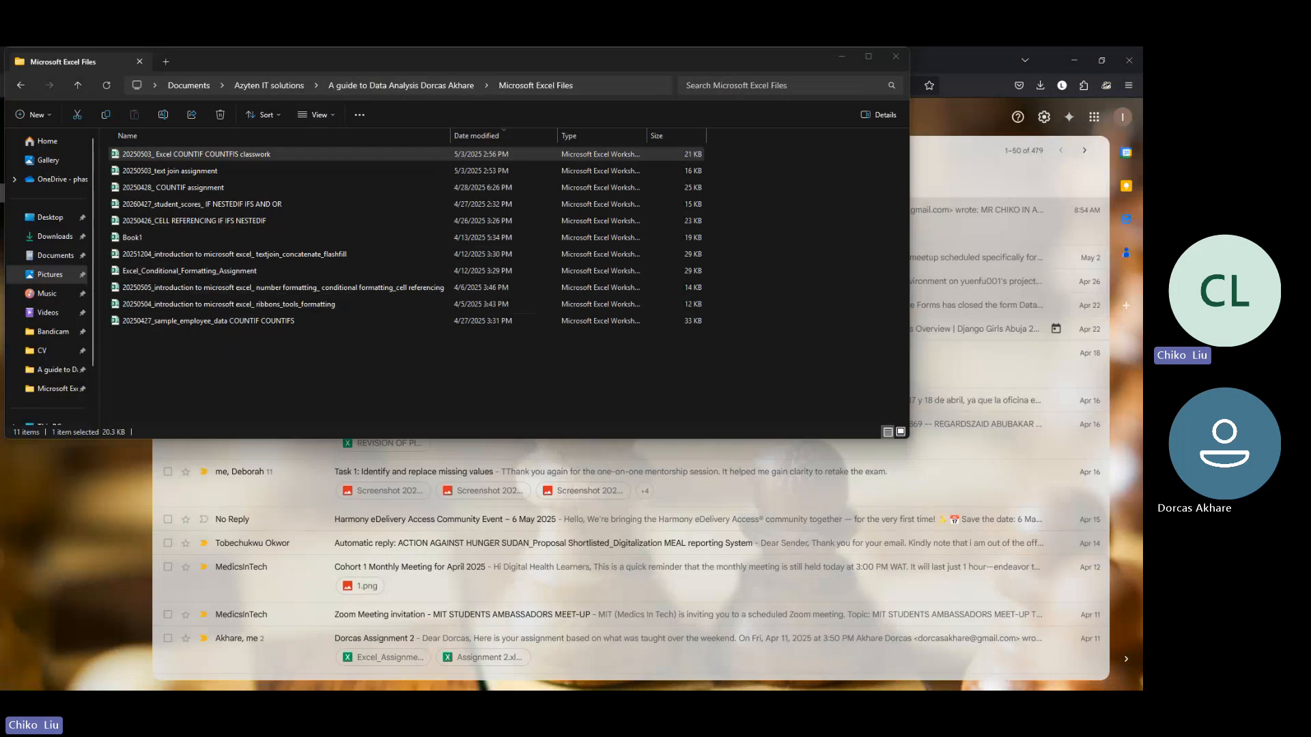
pyautogui.click(182, 171)
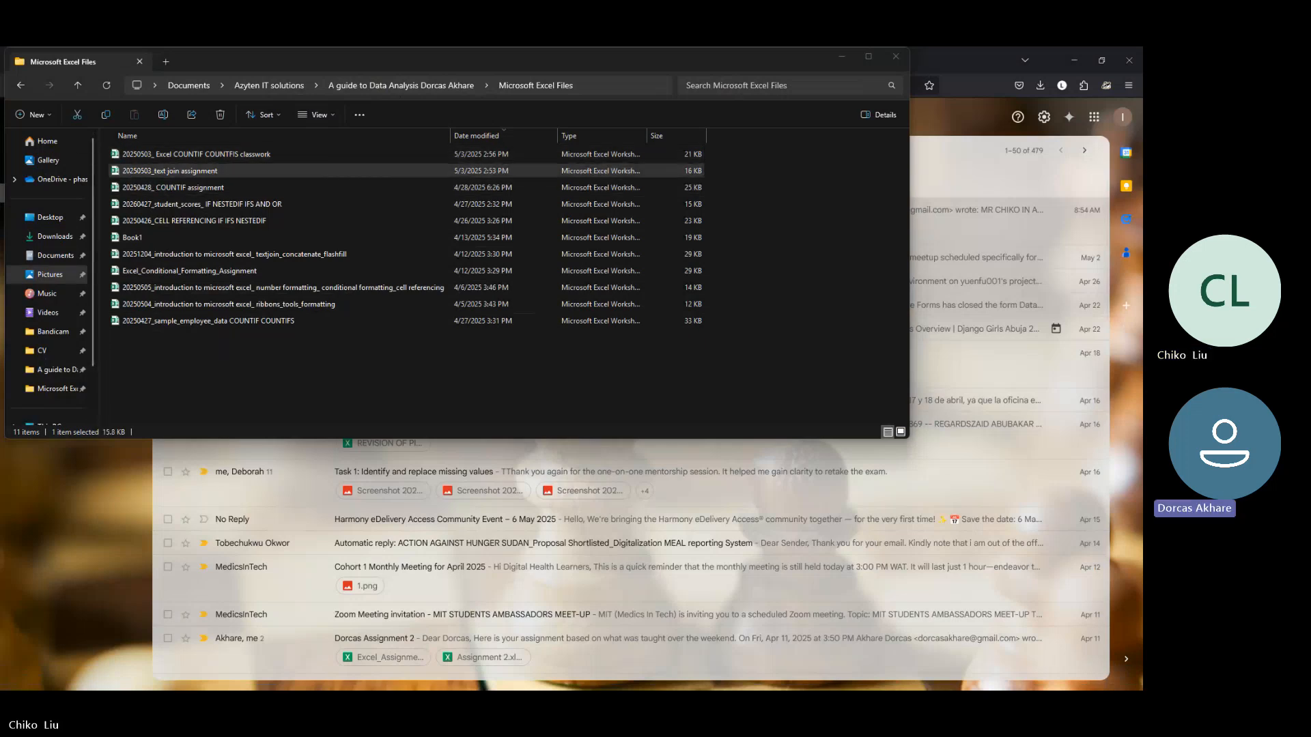
pyautogui.click(167, 188)
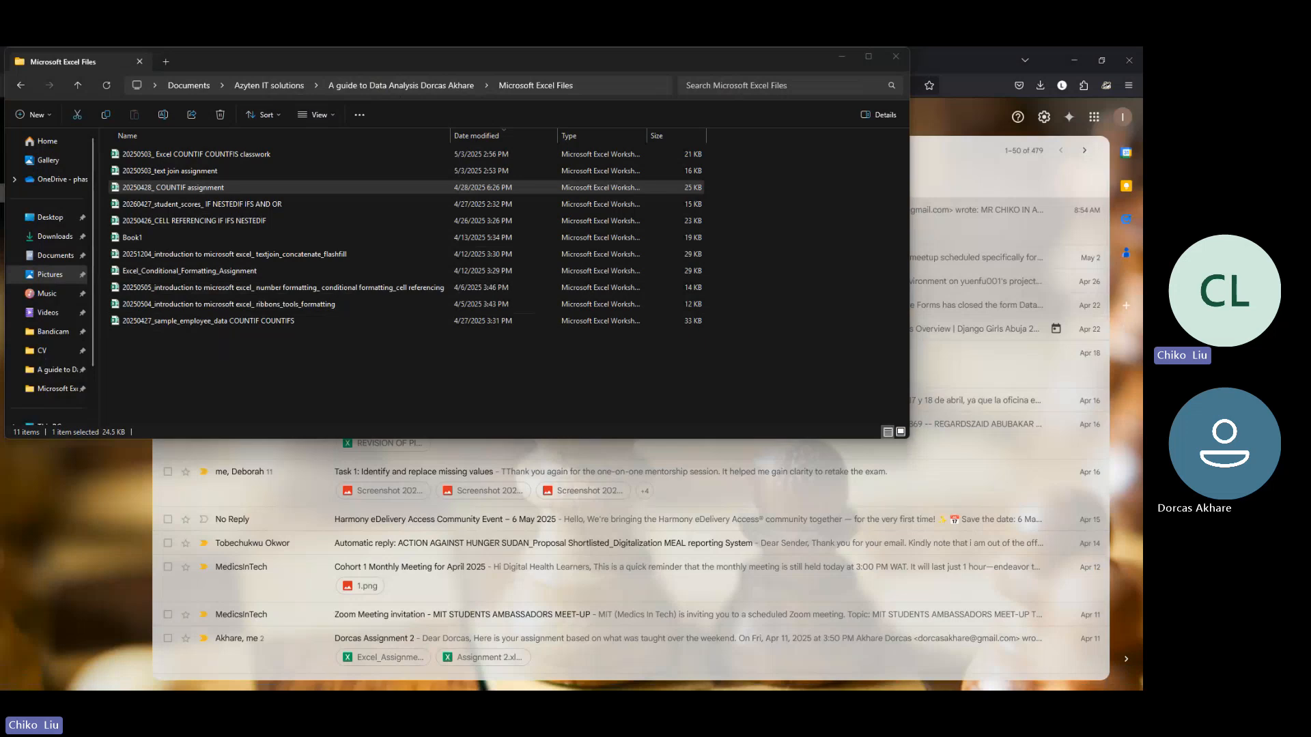
pyautogui.hotkey('alt', 'Tab')
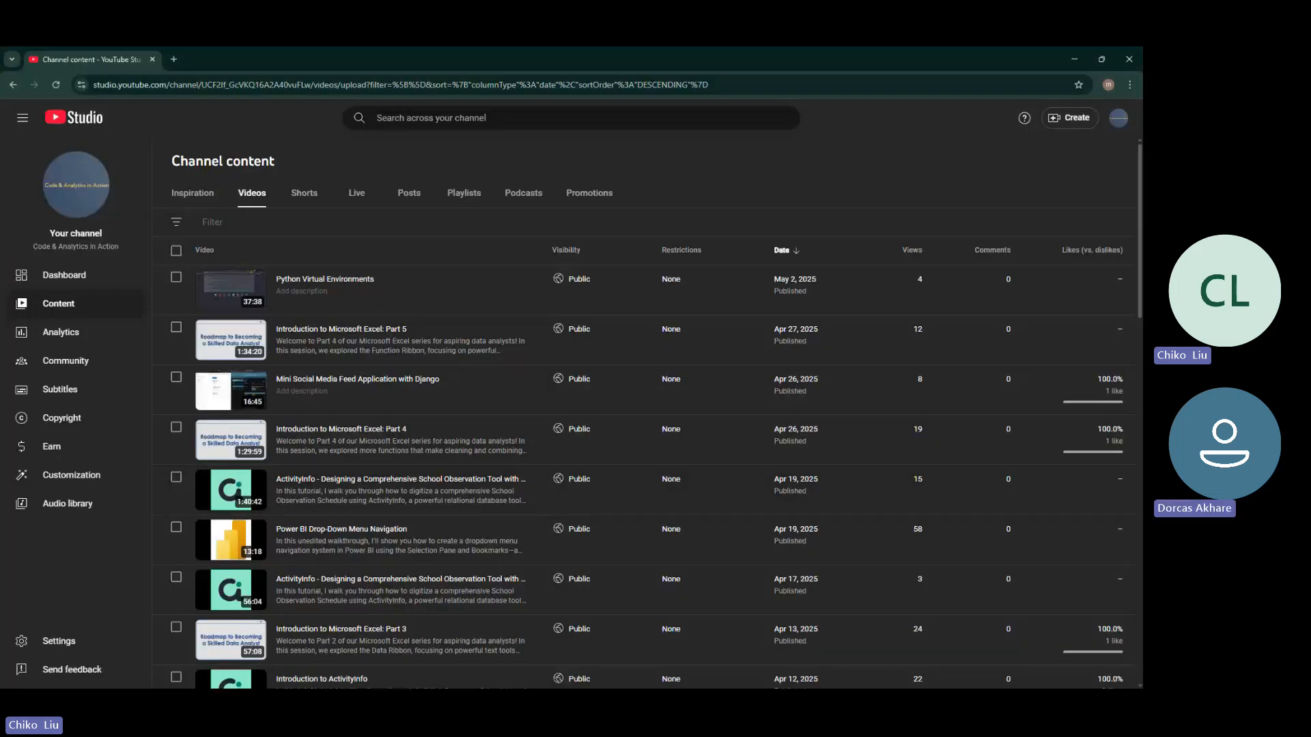